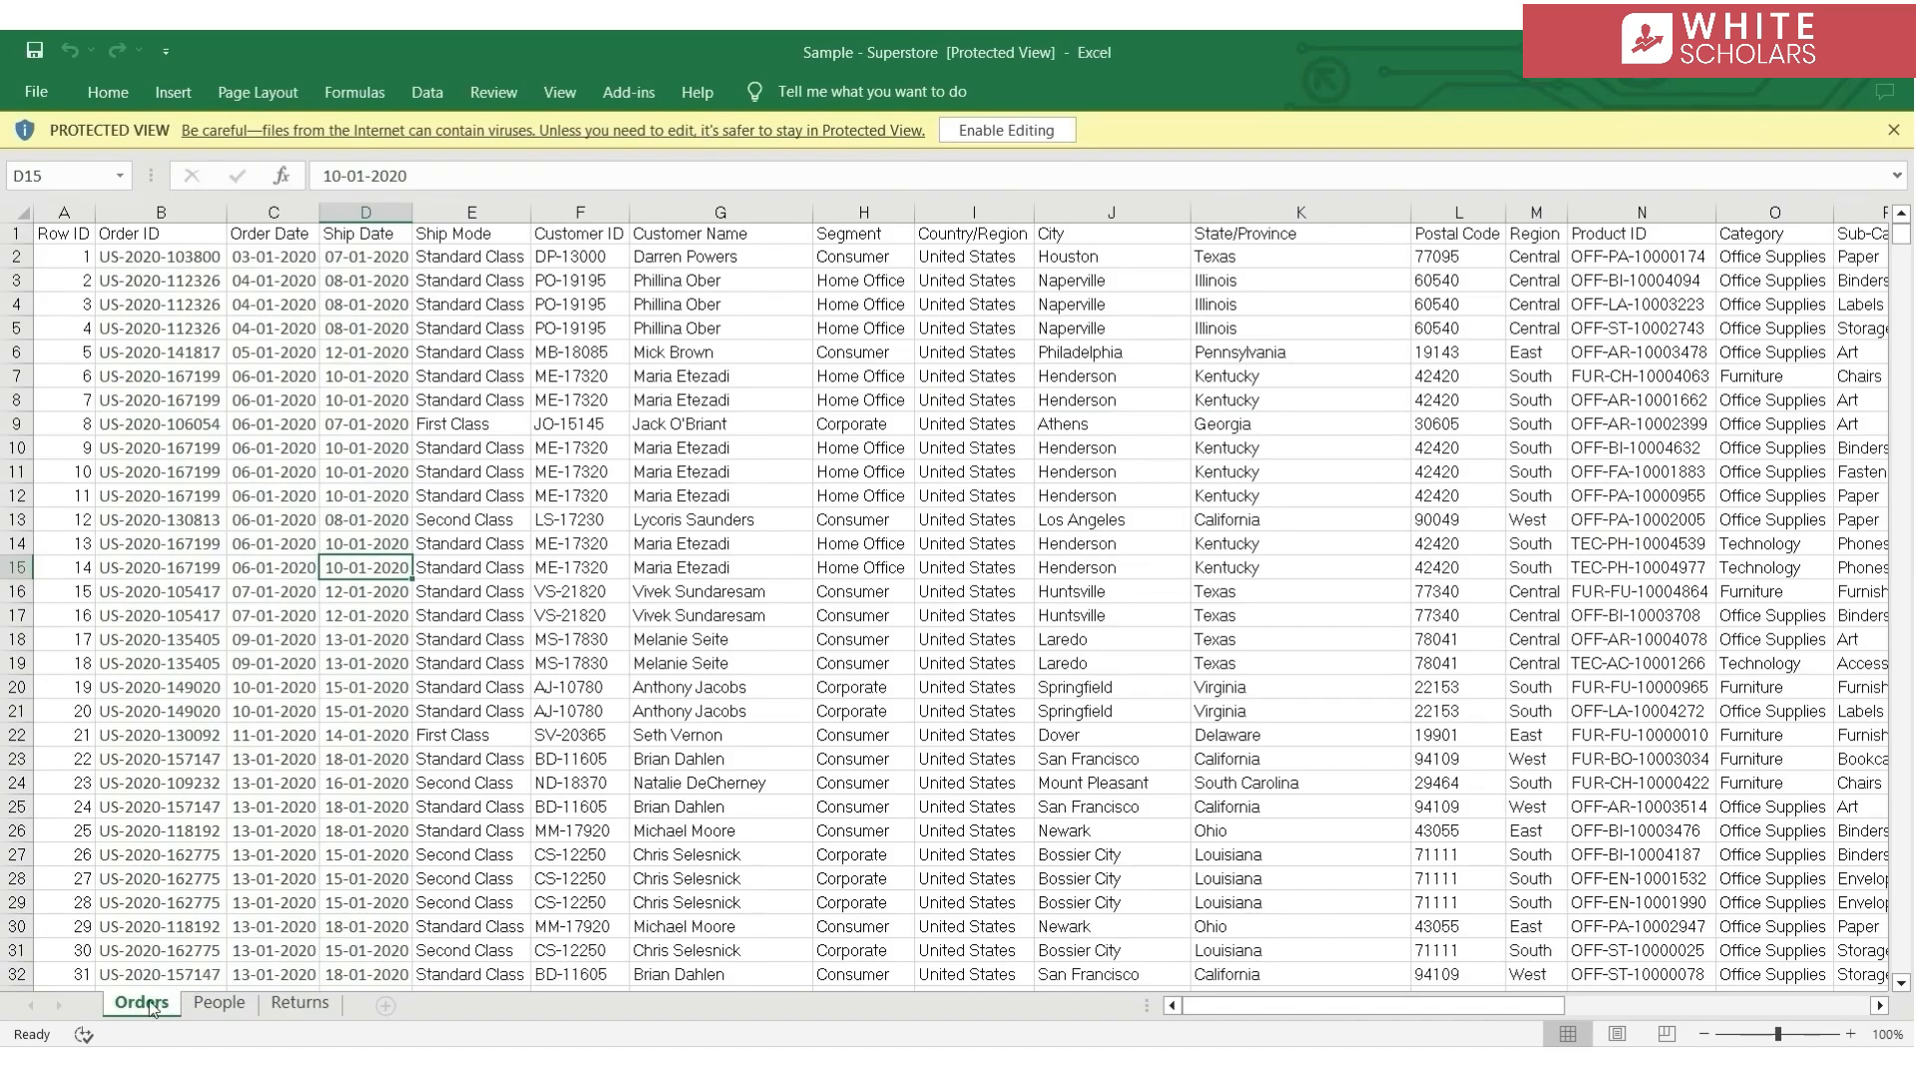
Examine the columns of the Orders sheet and the contents of the People and Returns sheets
scroll(651, 822, right, 3)
scroll(650, 822, right, 3)
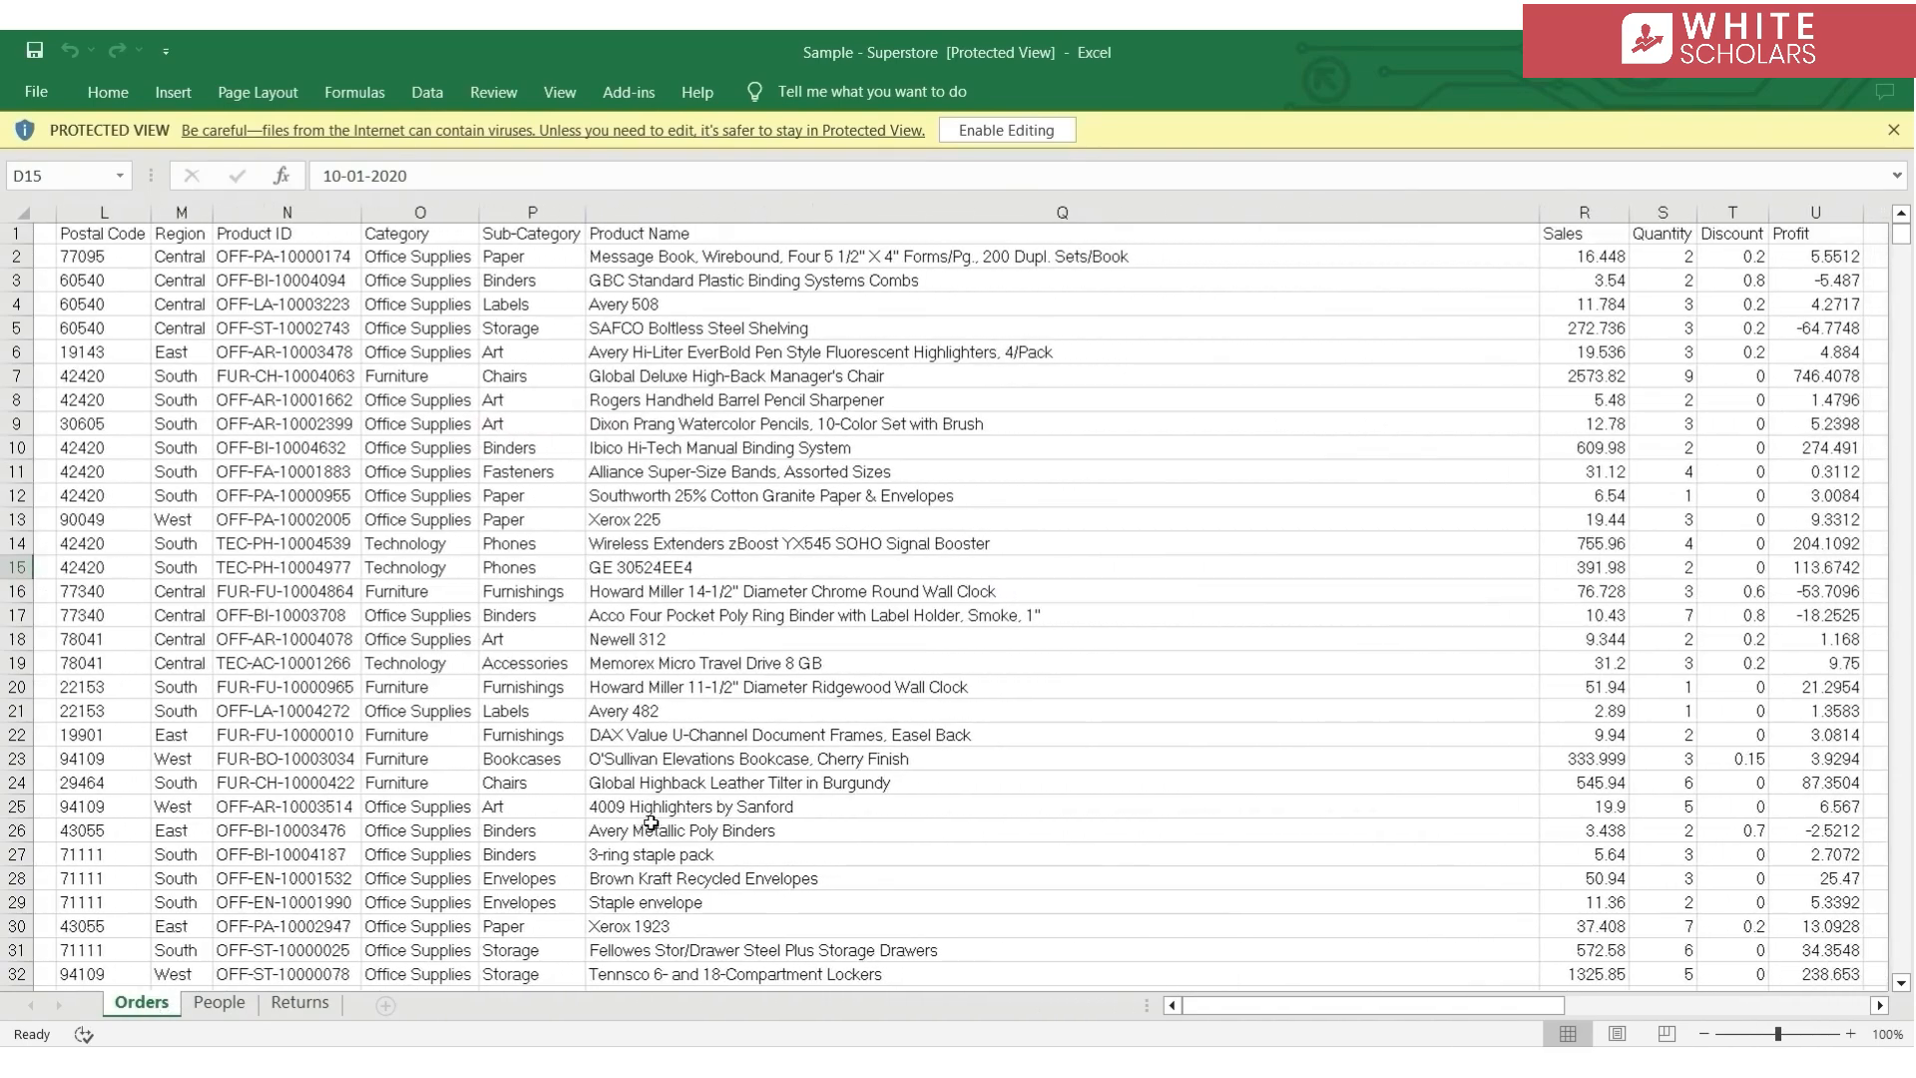
scroll(651, 823, left, 5)
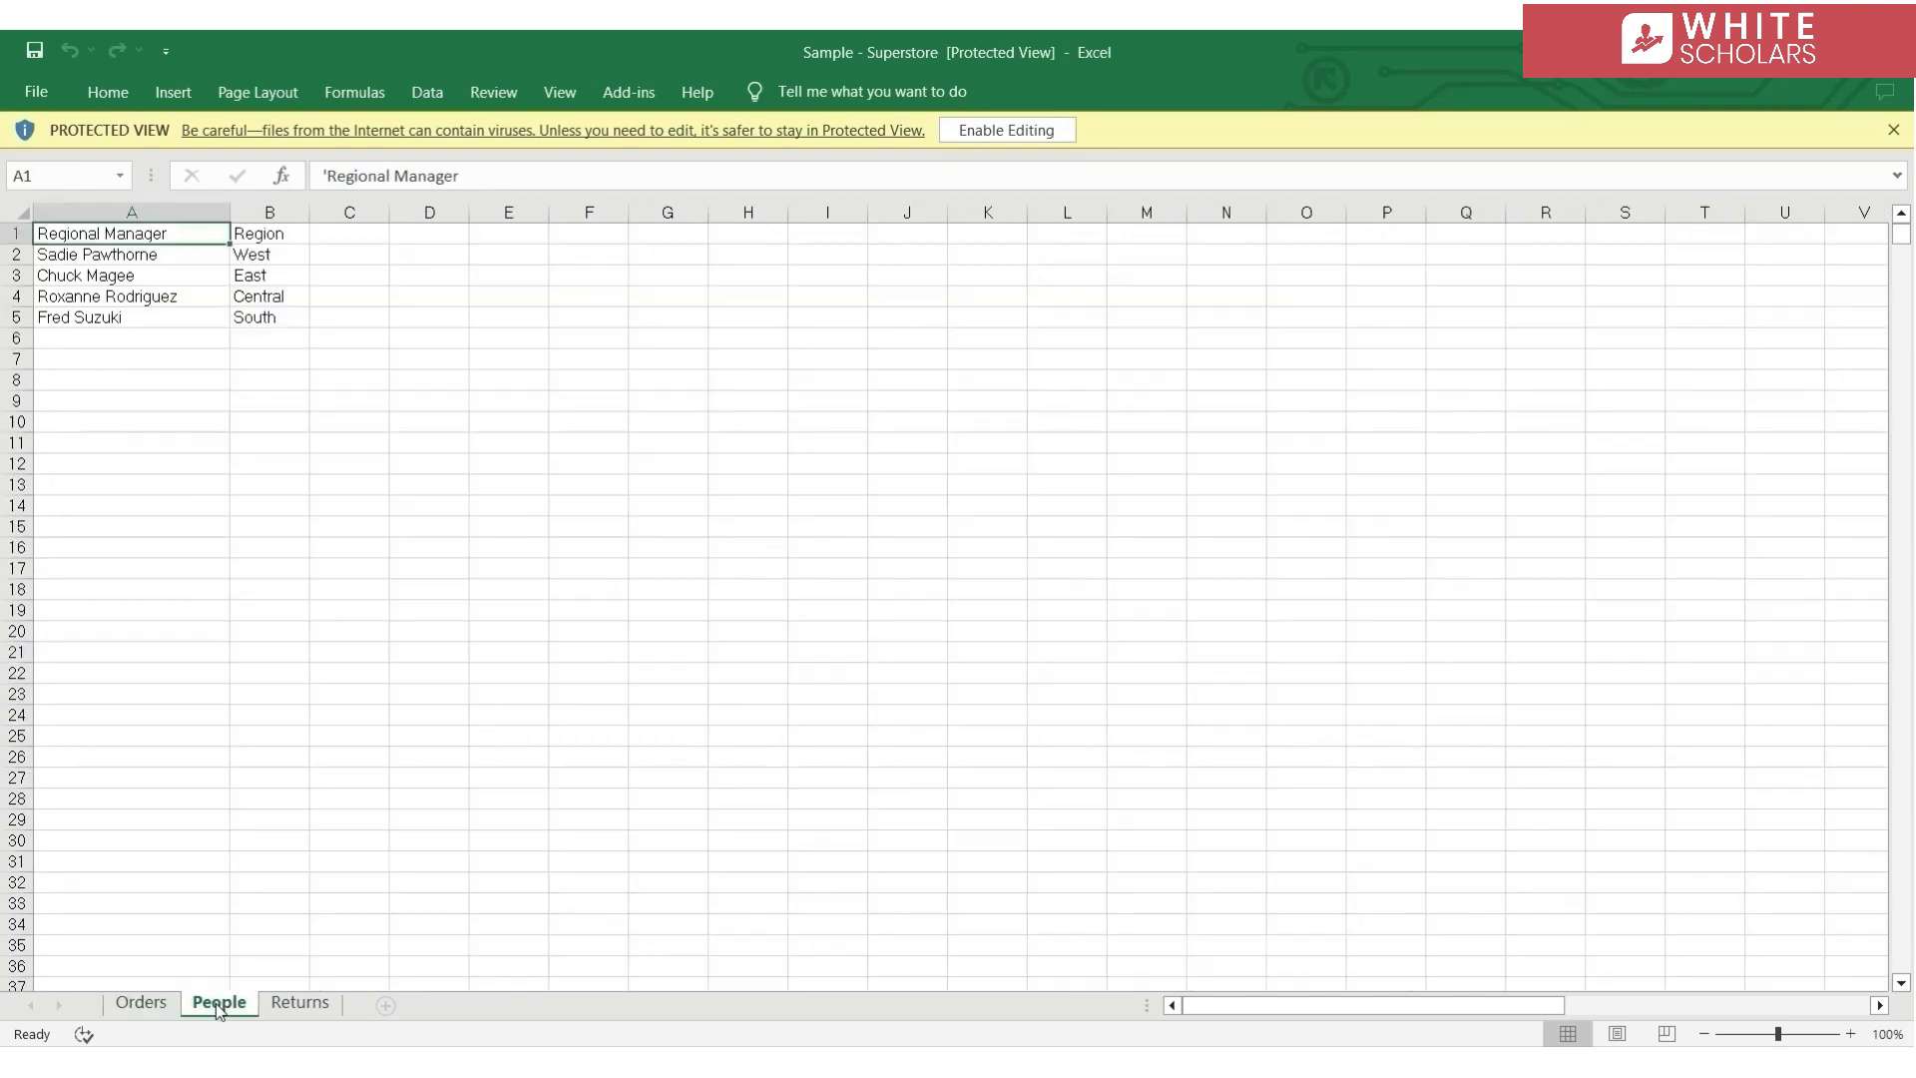
click(216, 1003)
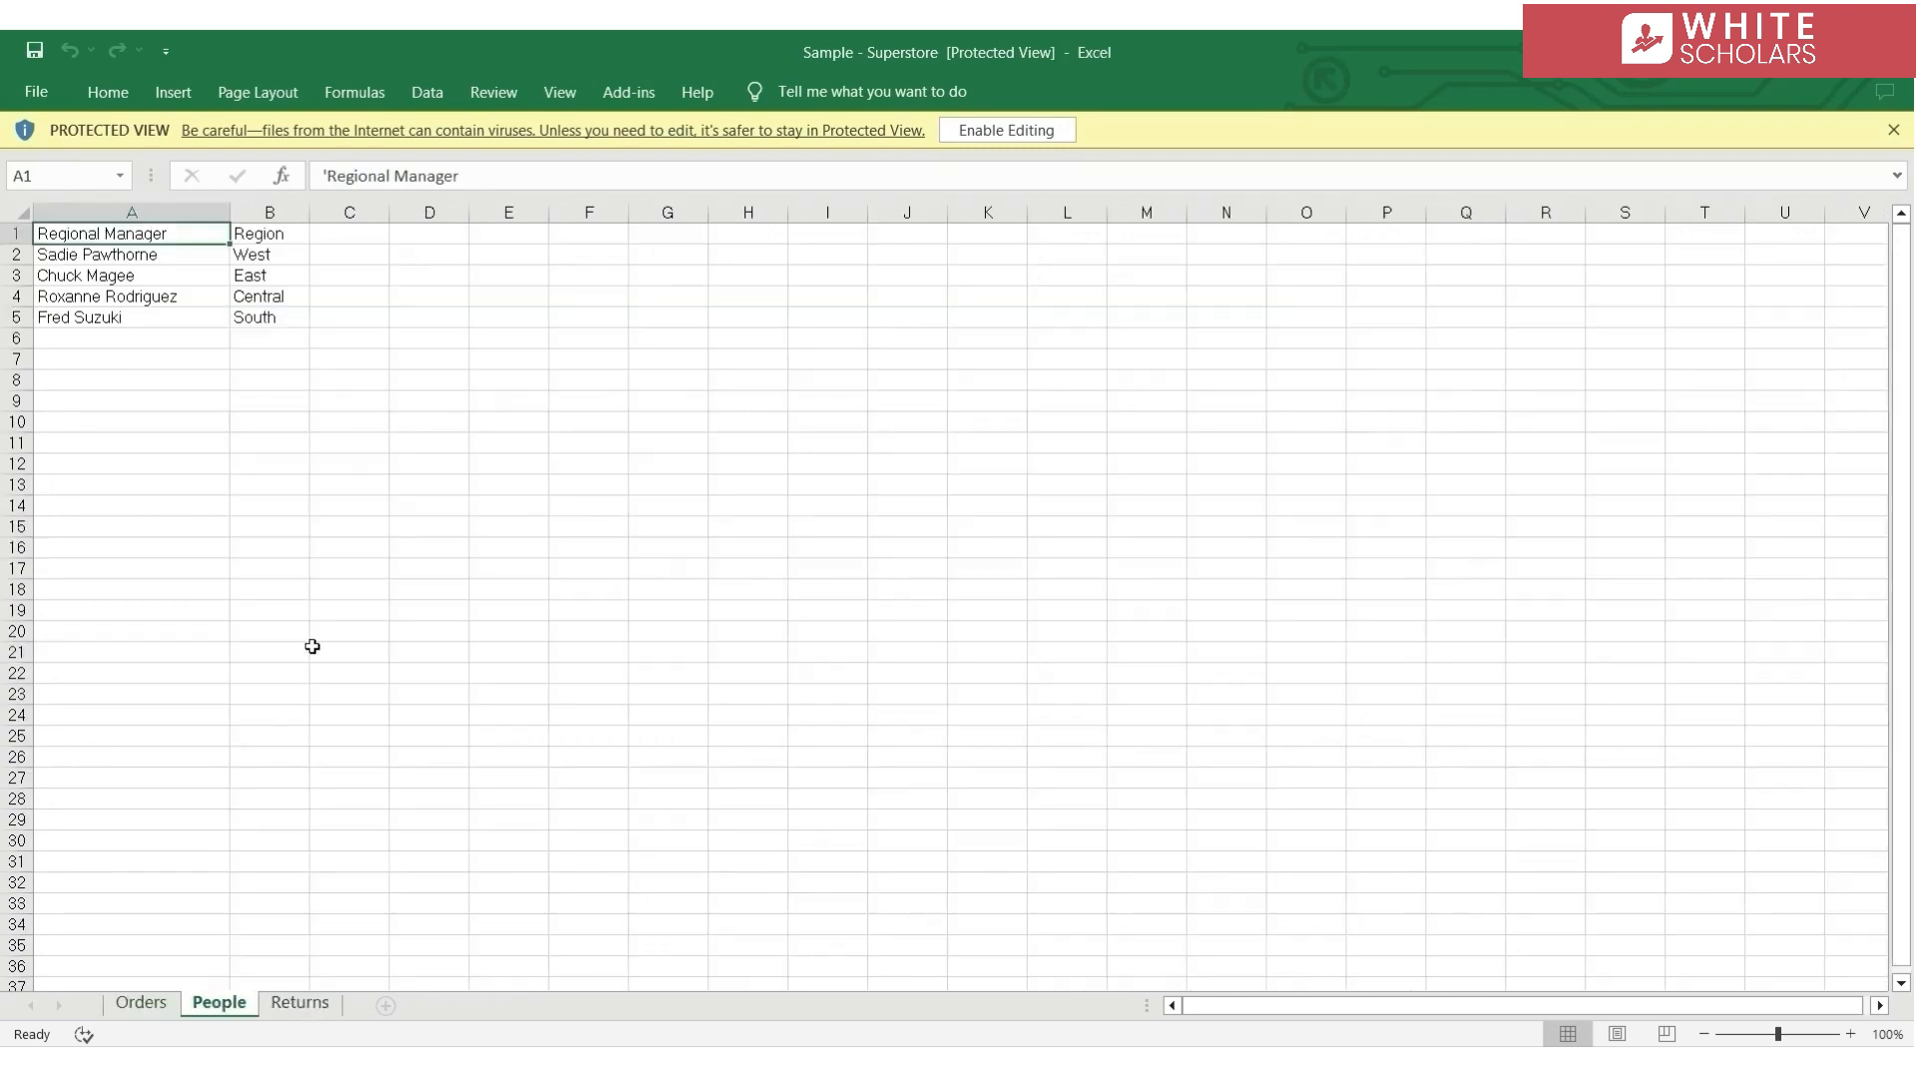
click(315, 1006)
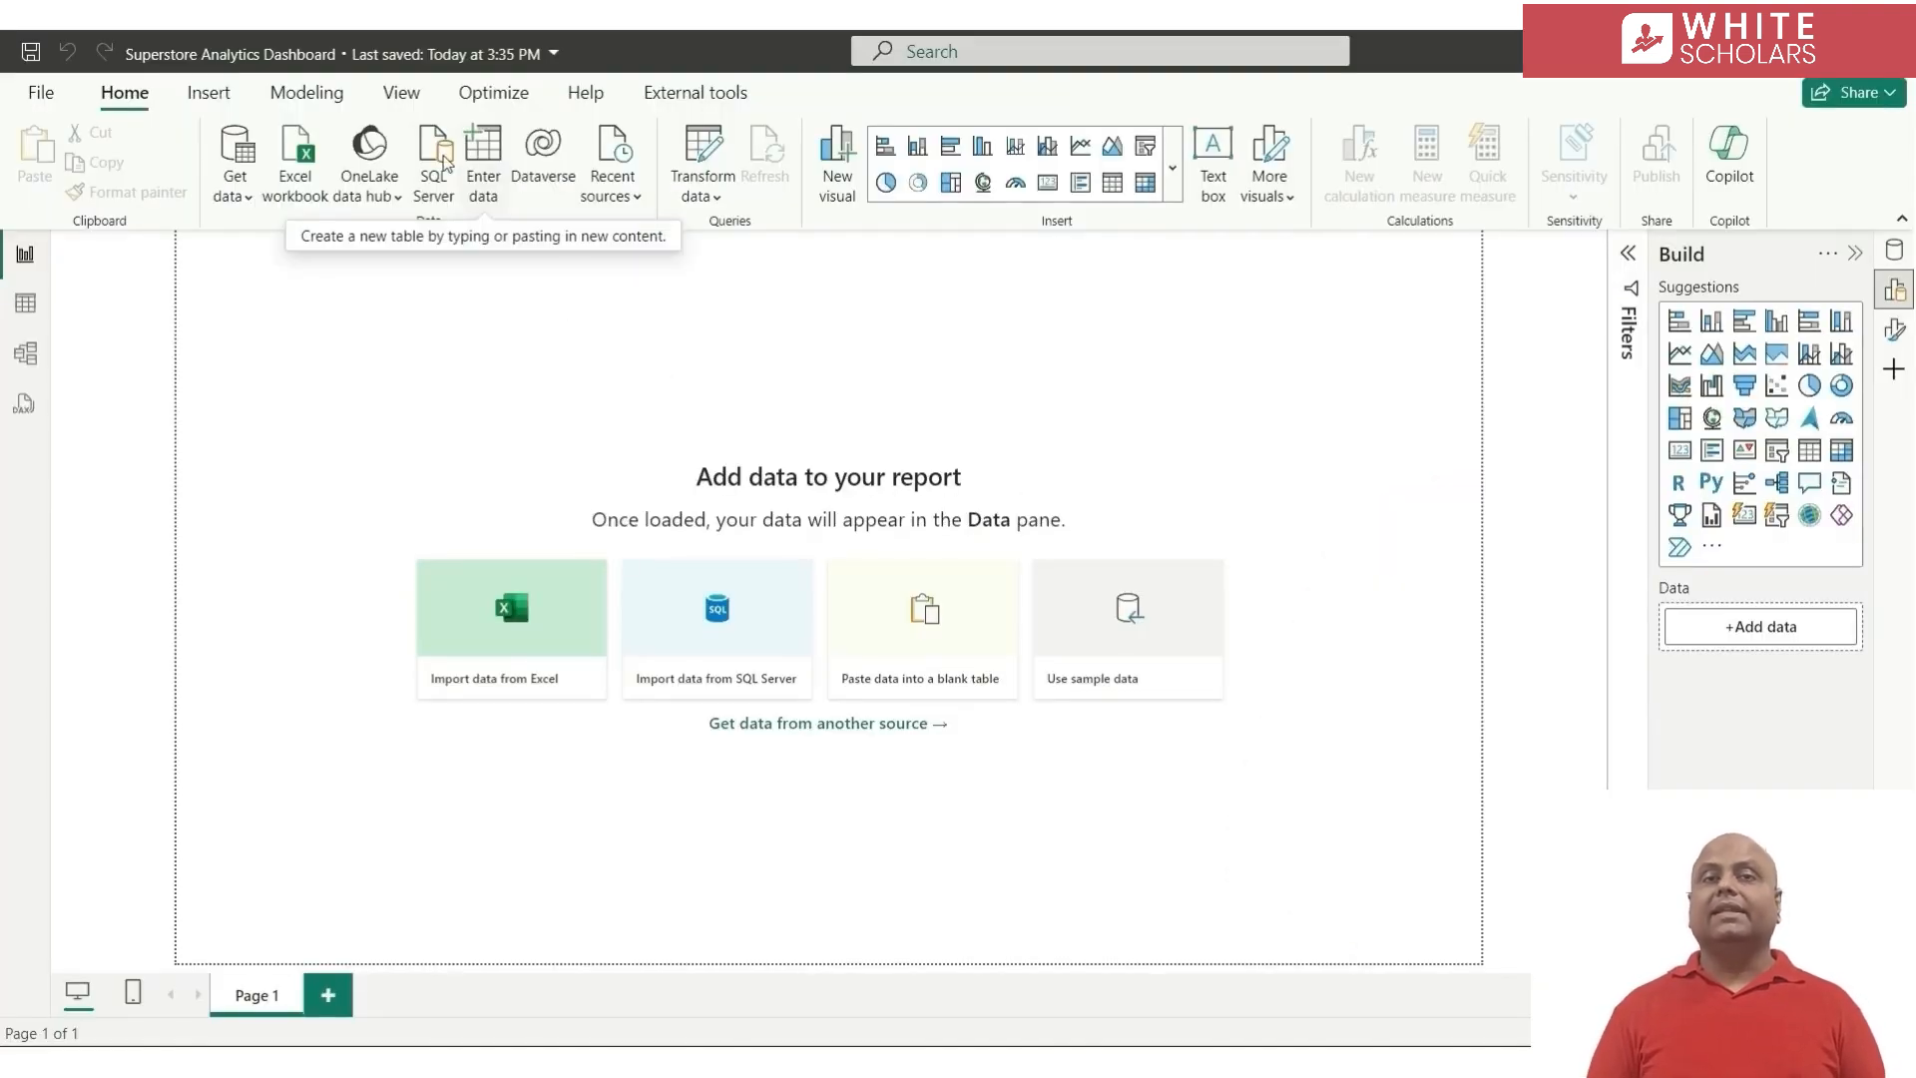
In Power BI Desktop, connect to the Sample - Superstore Excel workbook and preview its Orders table
click(308, 155)
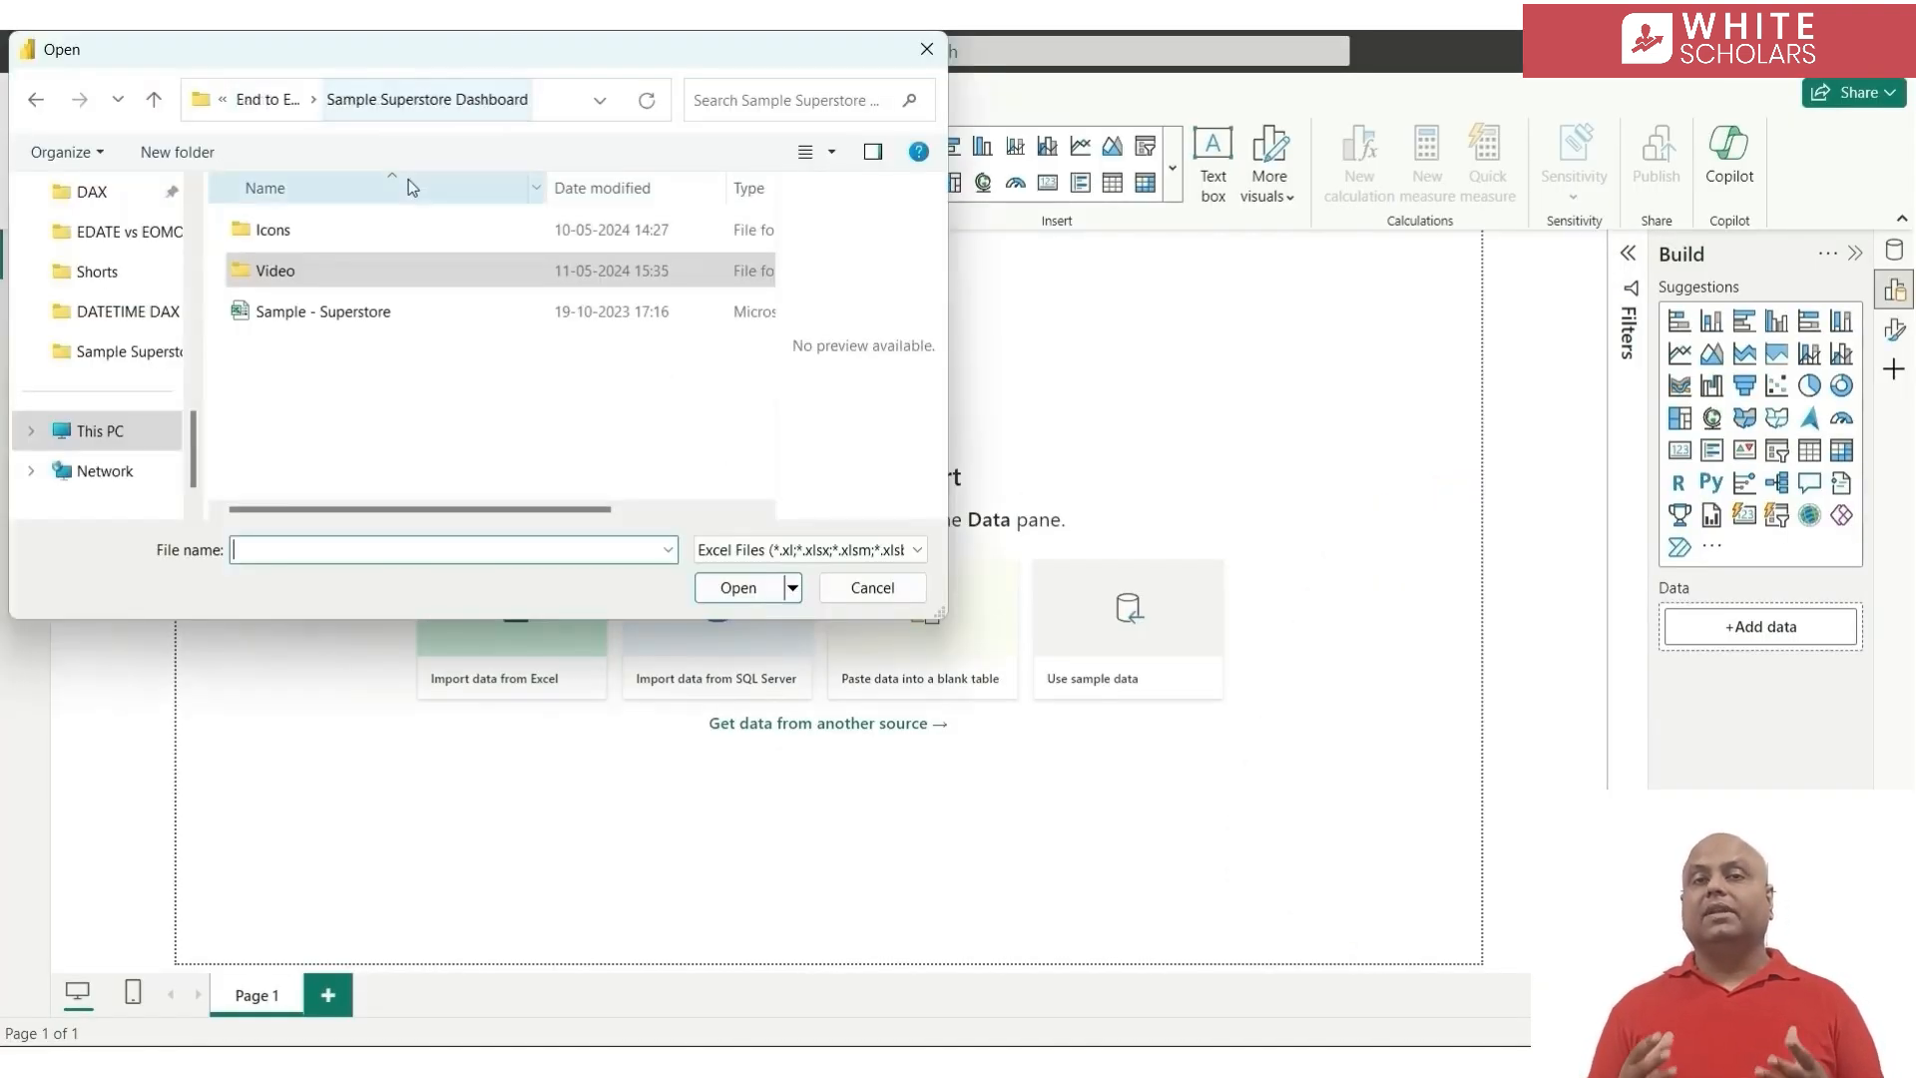
double_click(343, 315)
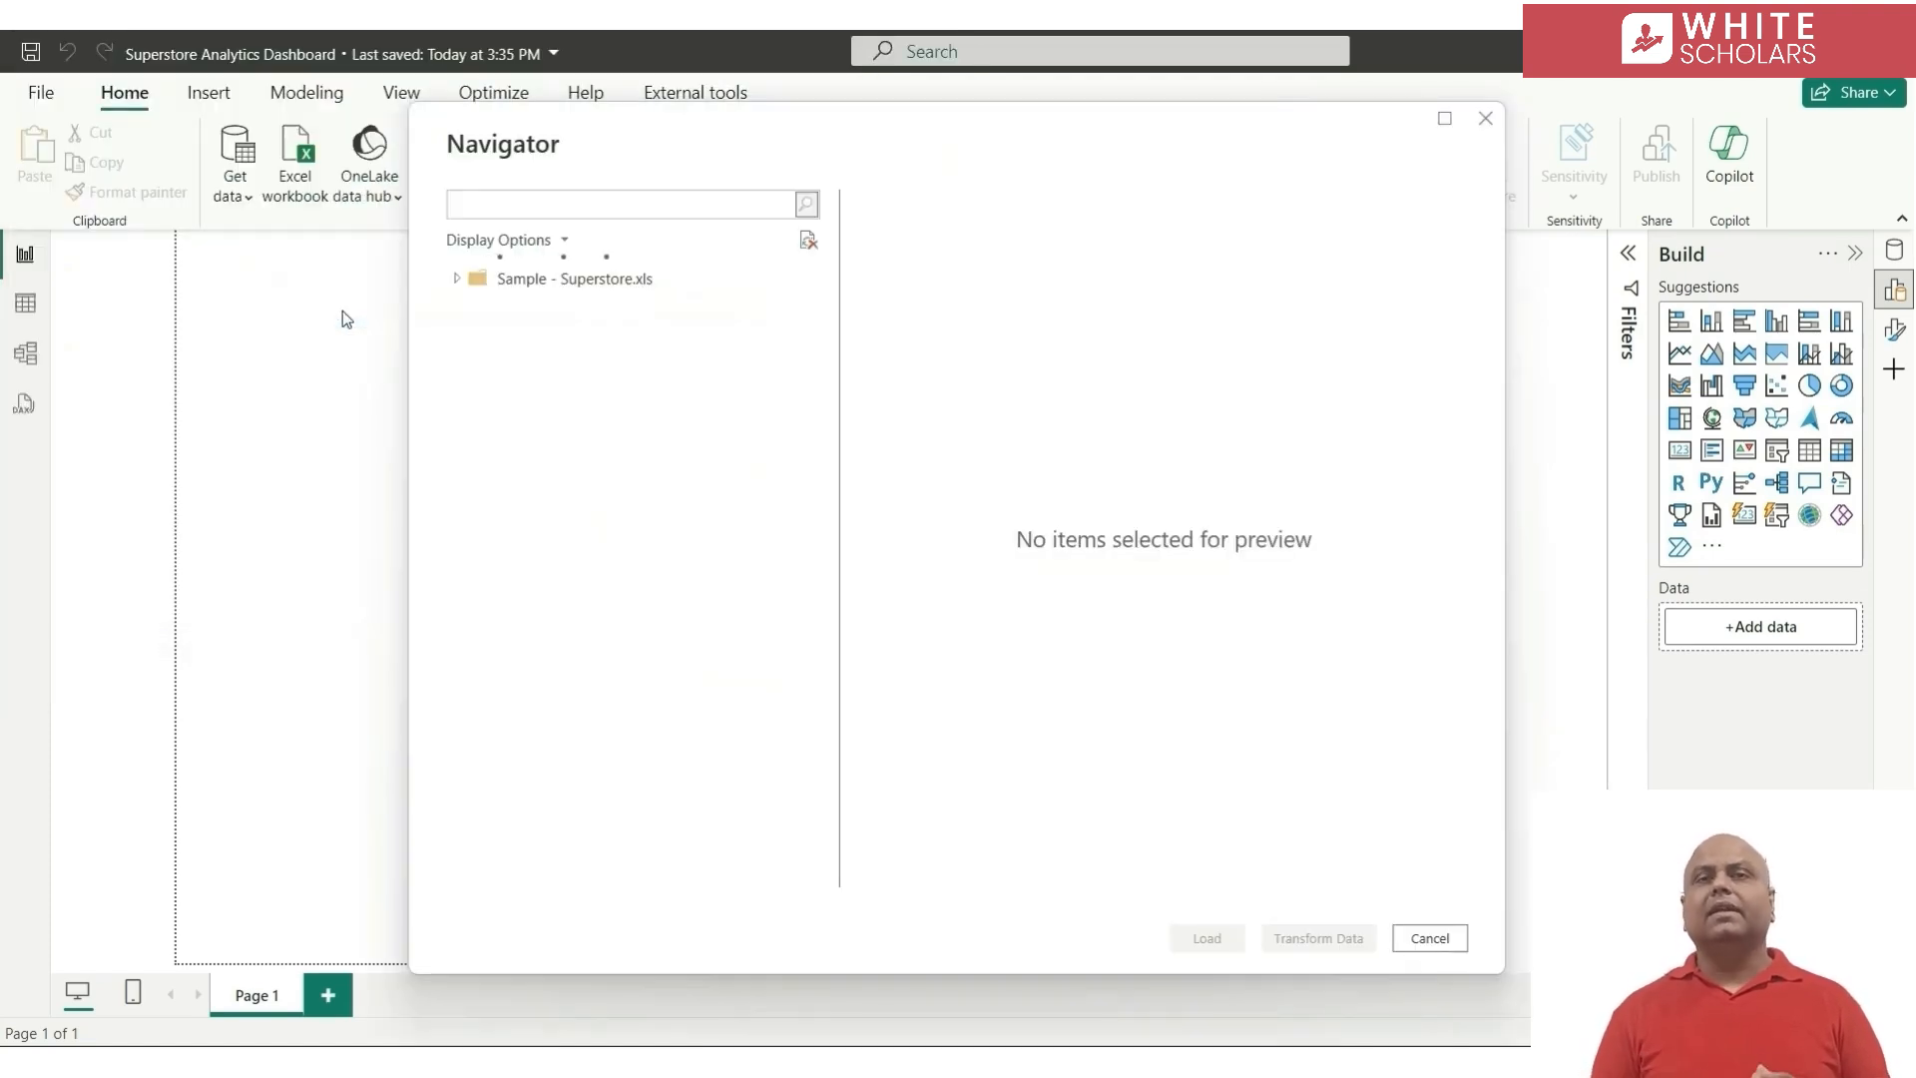
click(534, 311)
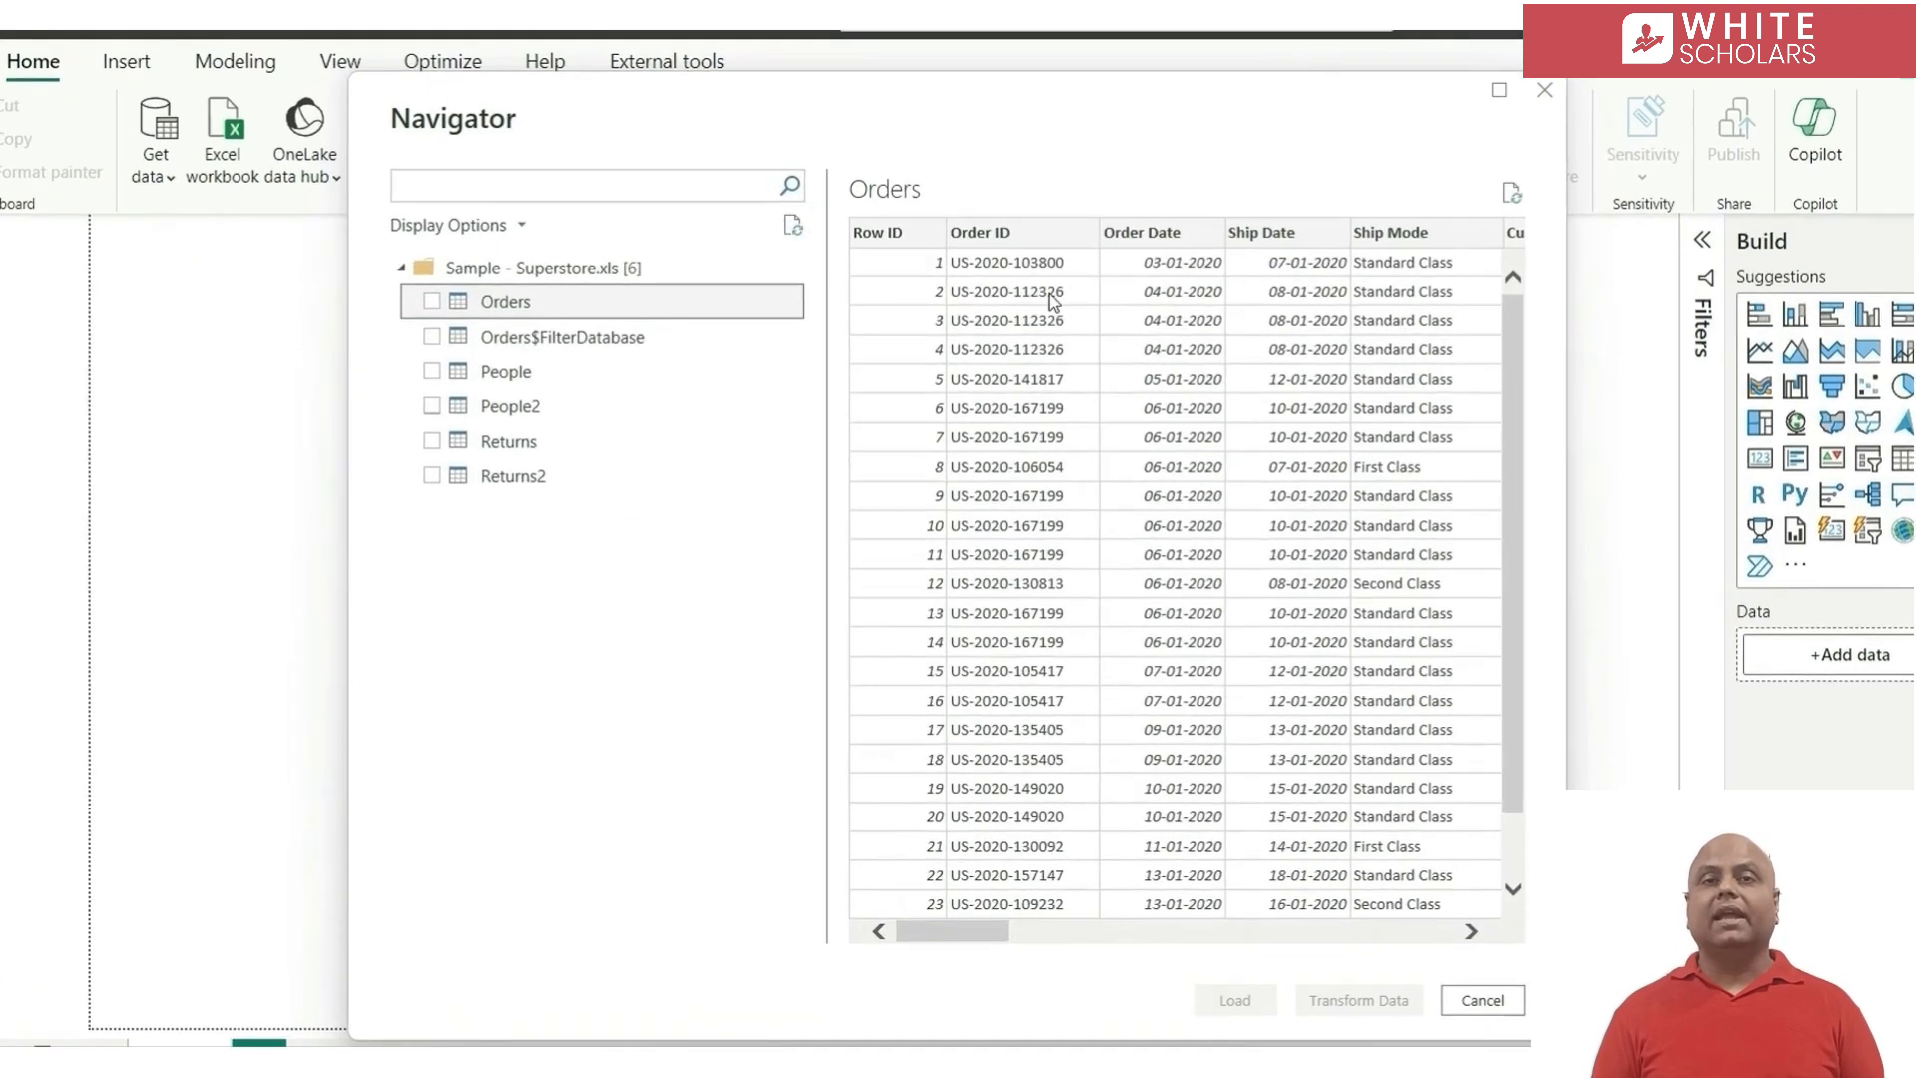
Select the Orders and Returns2 tables for import and open them for data transformation in Power Query Editor
click(432, 305)
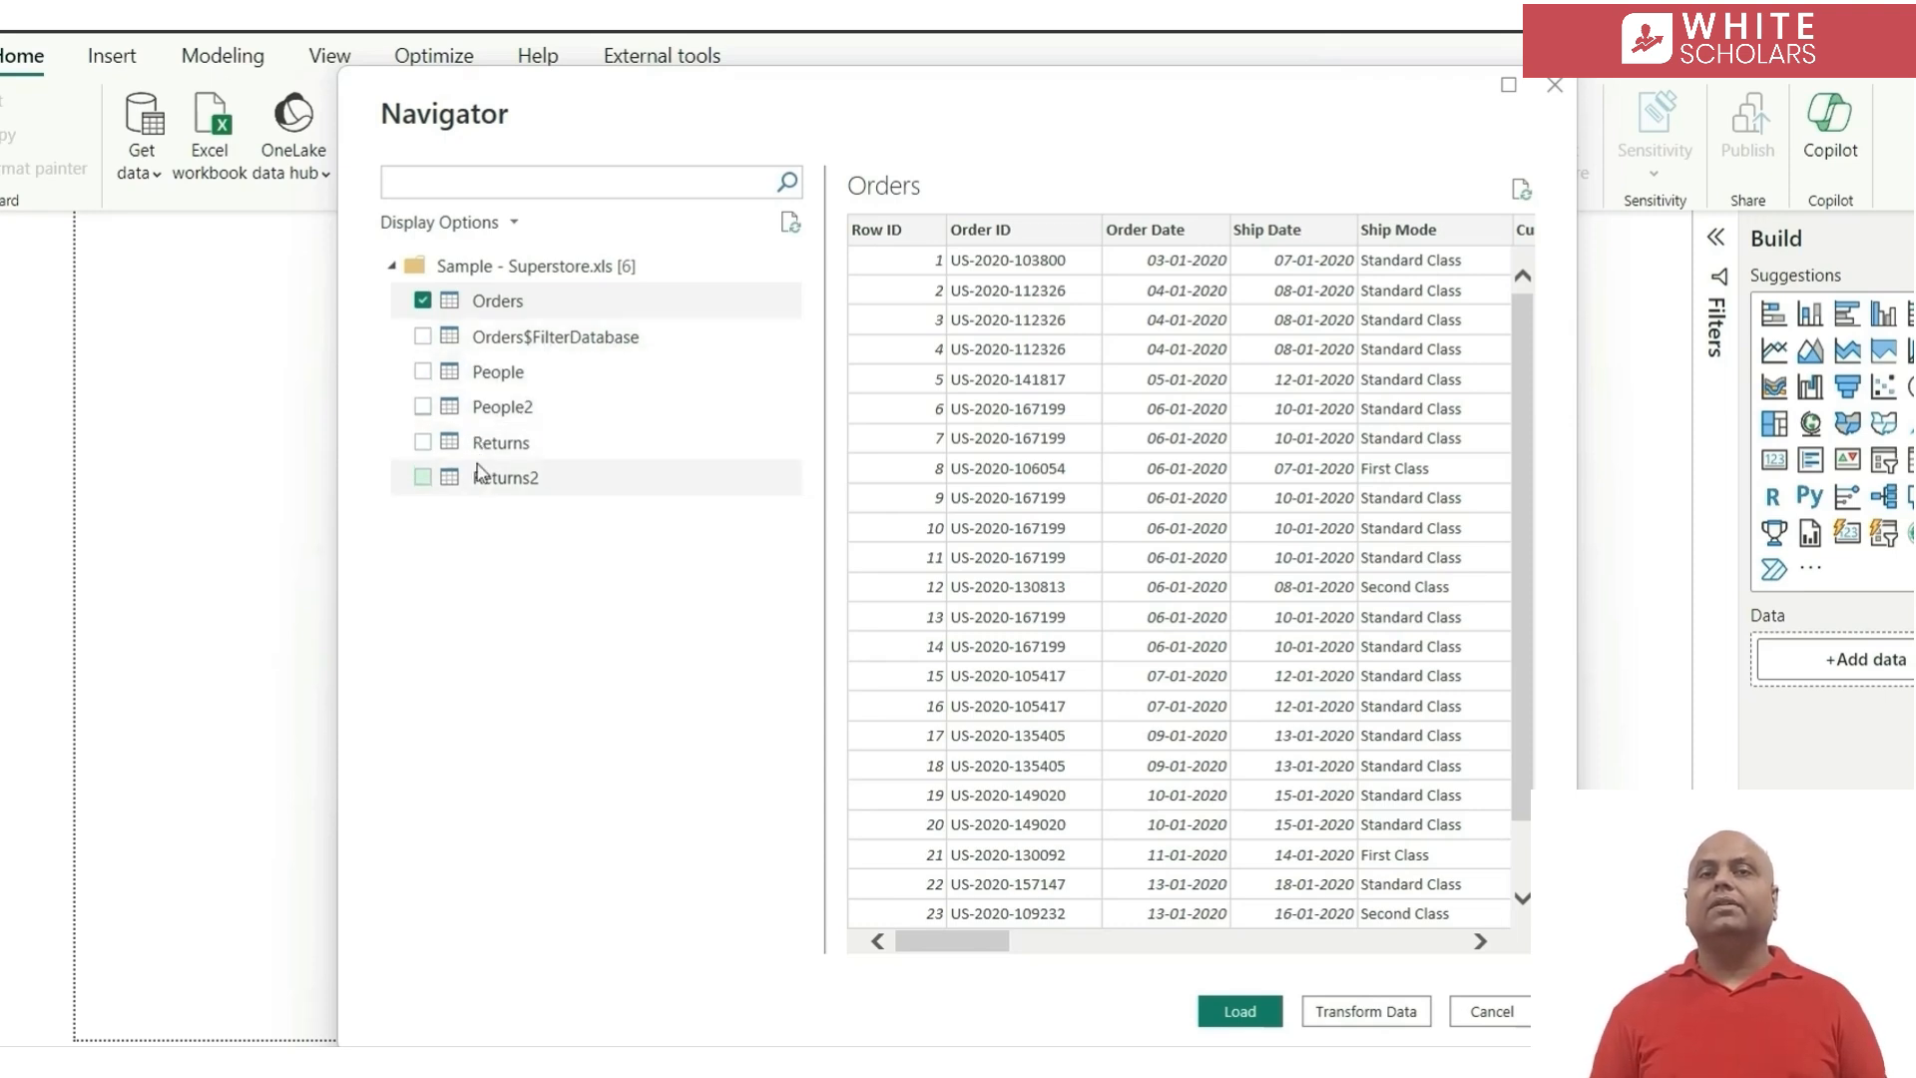
click(524, 447)
click(560, 477)
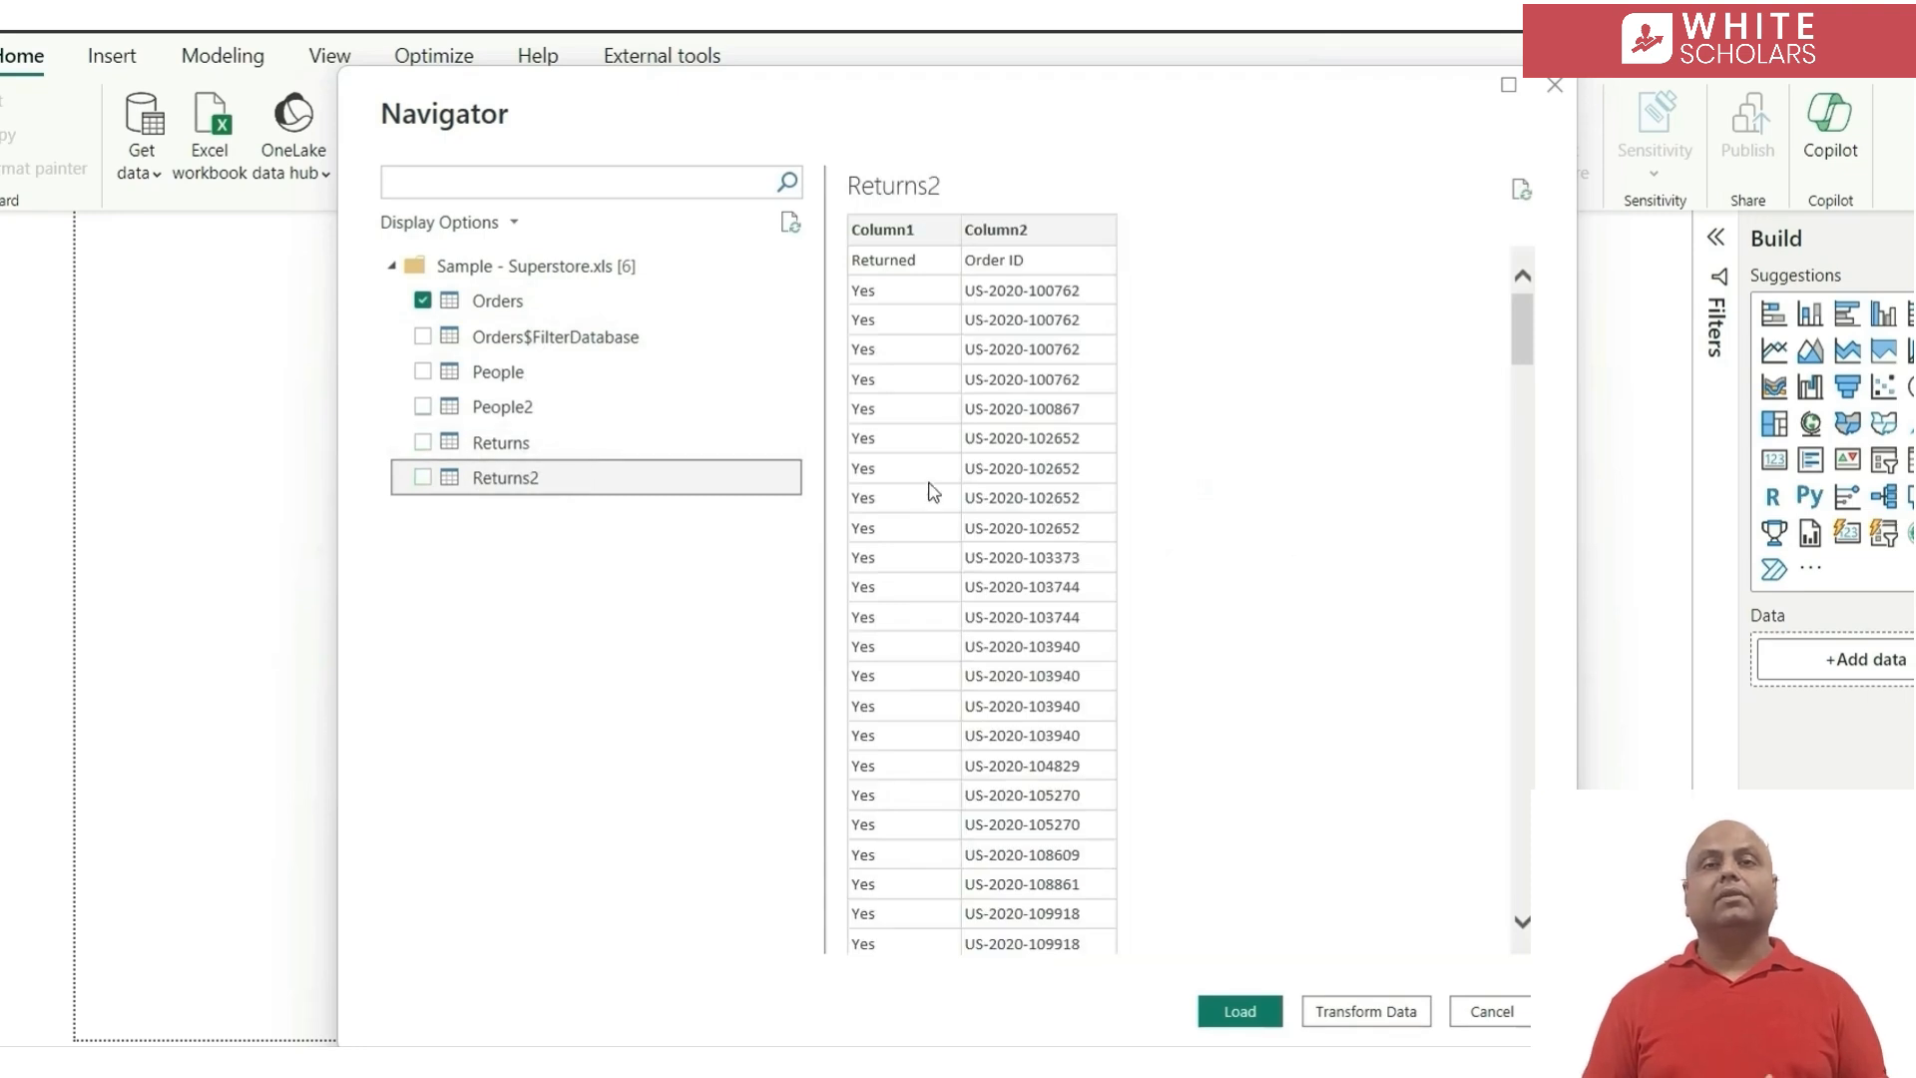
click(423, 477)
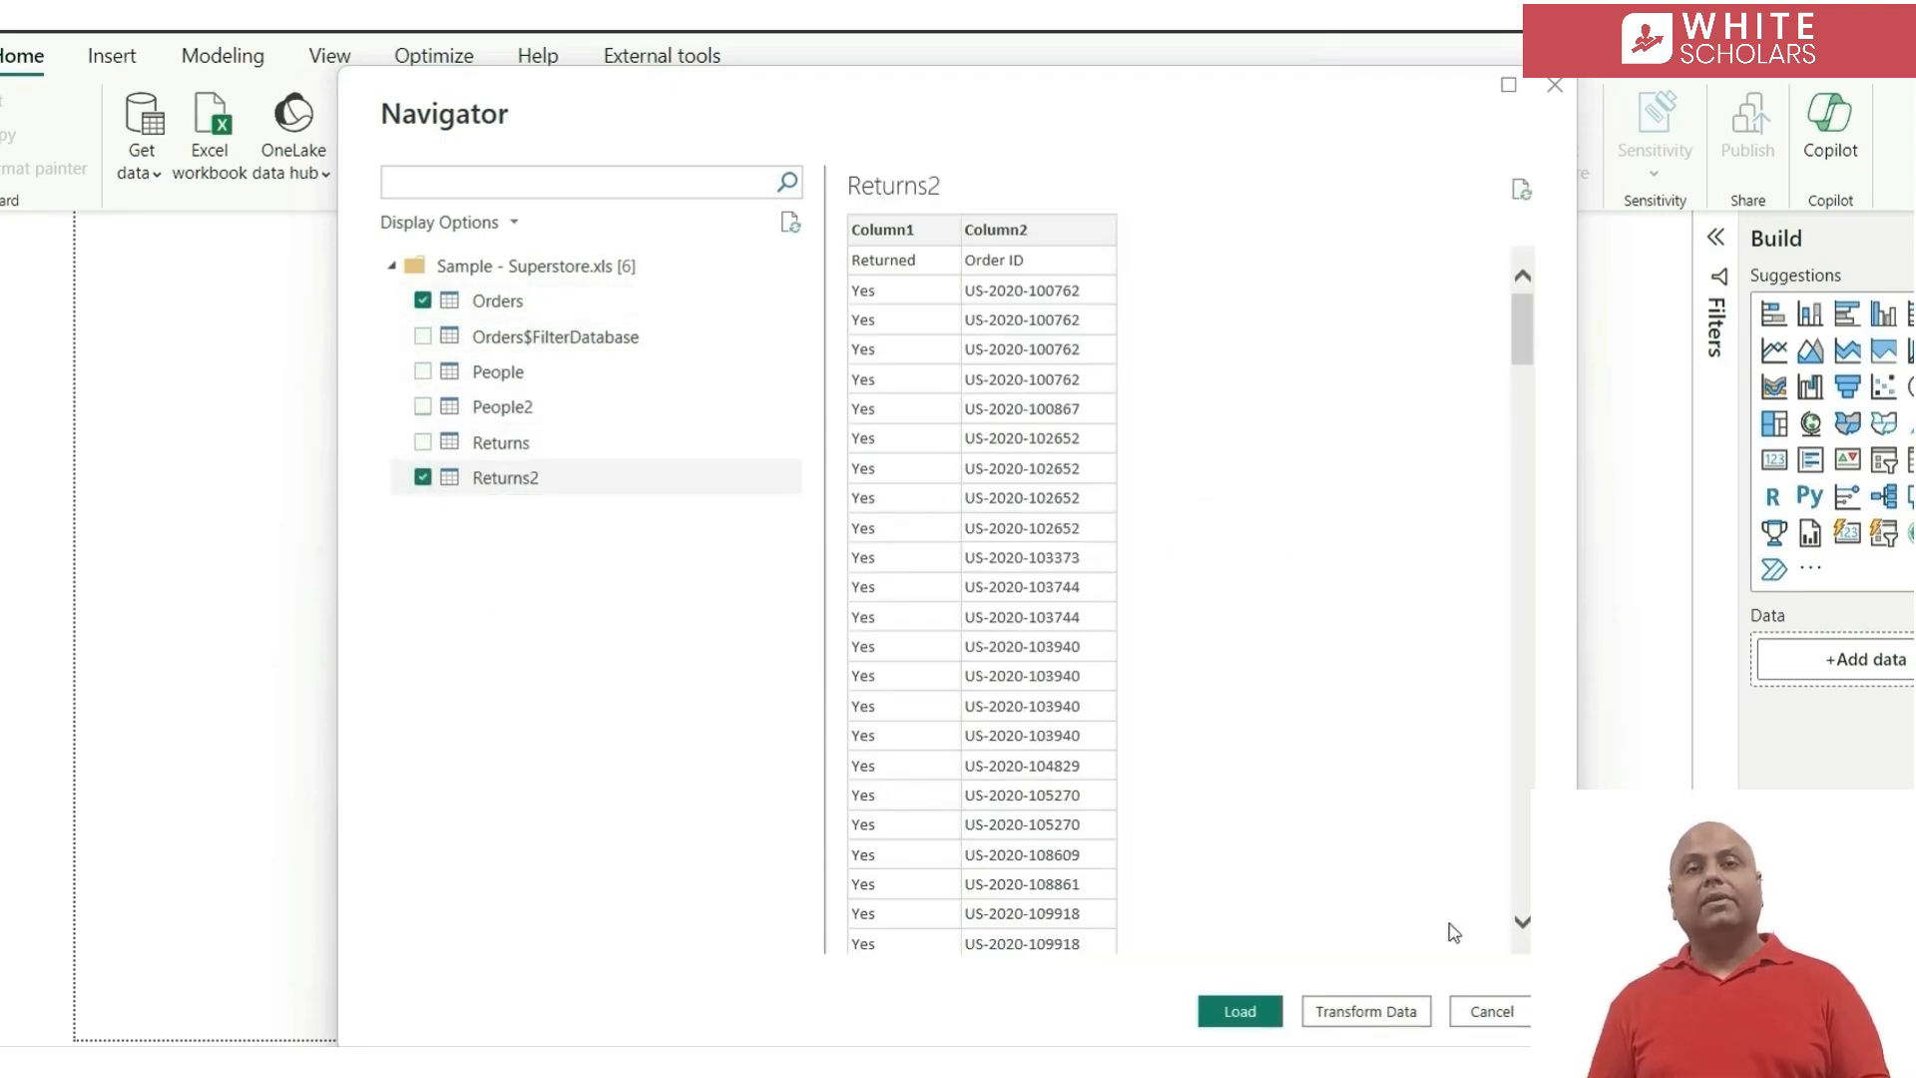
click(1367, 1011)
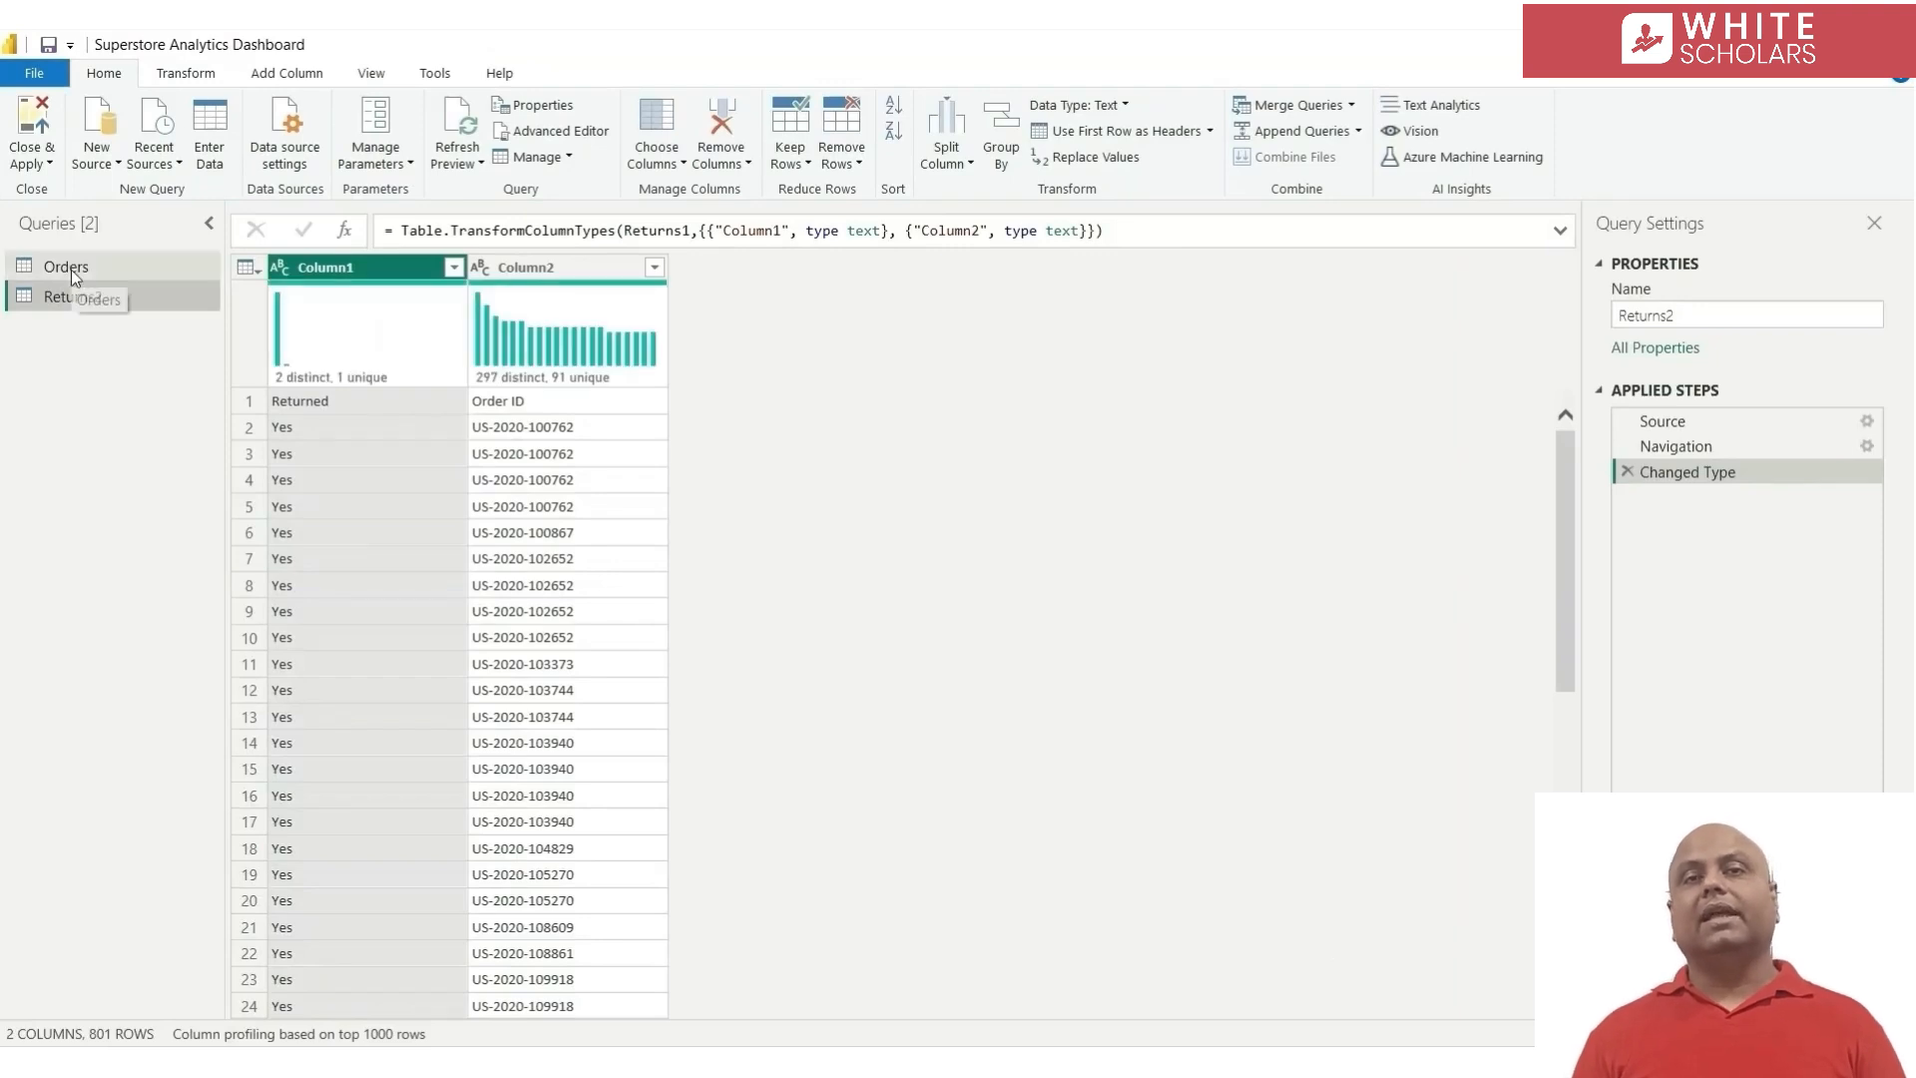
Rename the Returns2 query as Returns and promote its first row to column headers
click(1704, 312)
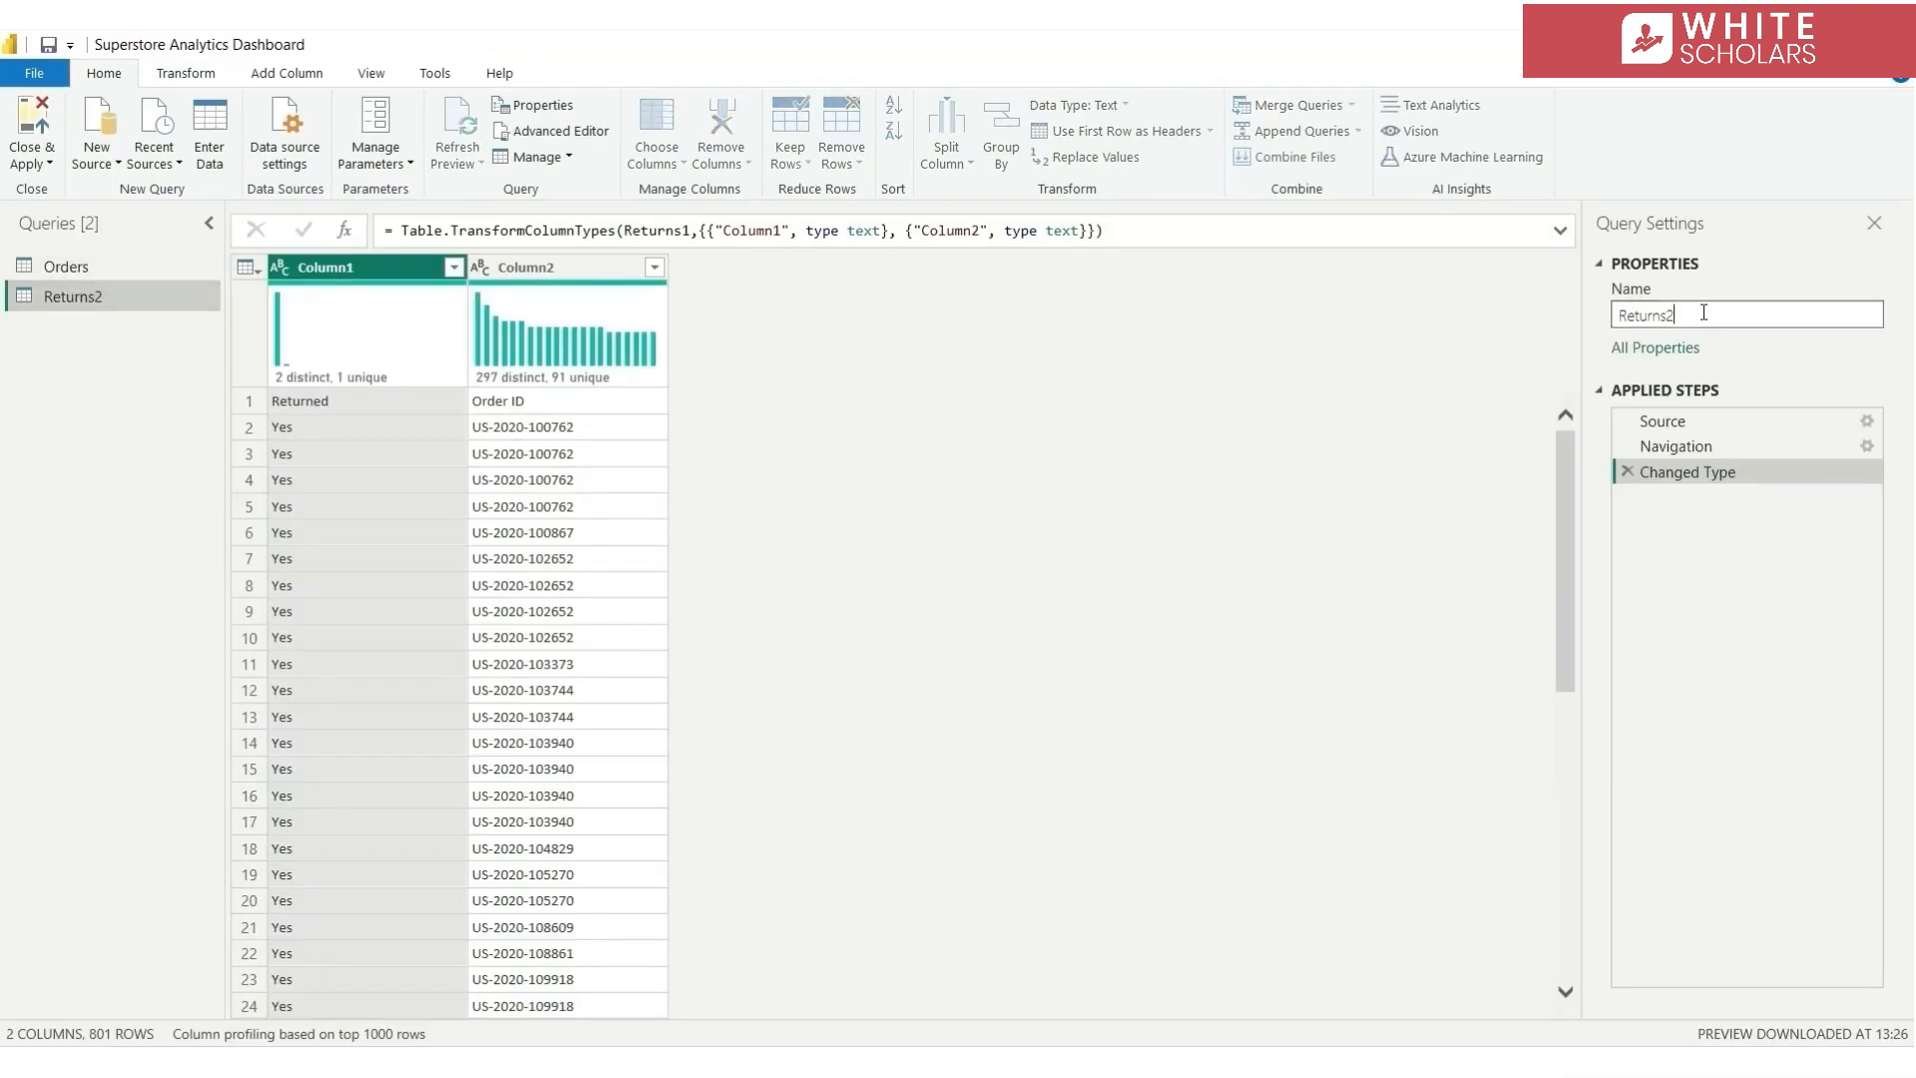
key(BackSpace)
key(Return)
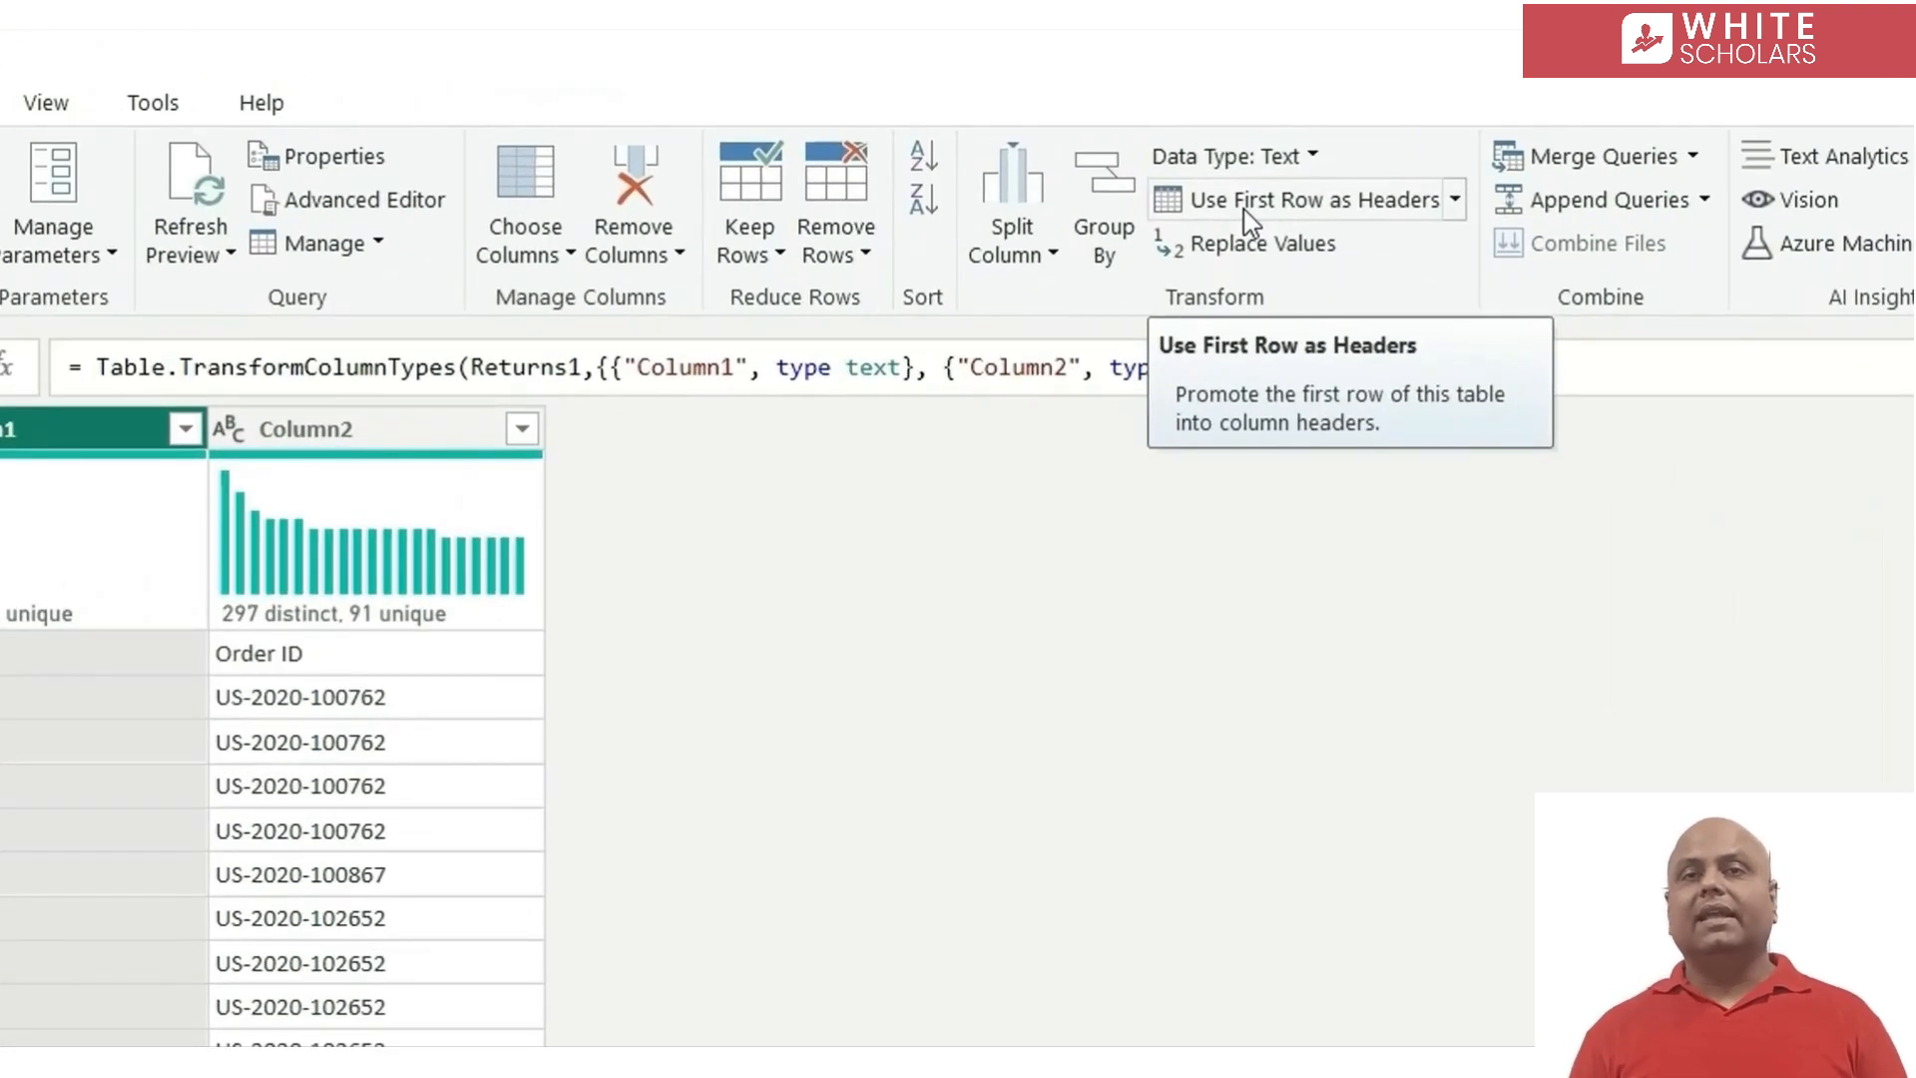
click(1243, 208)
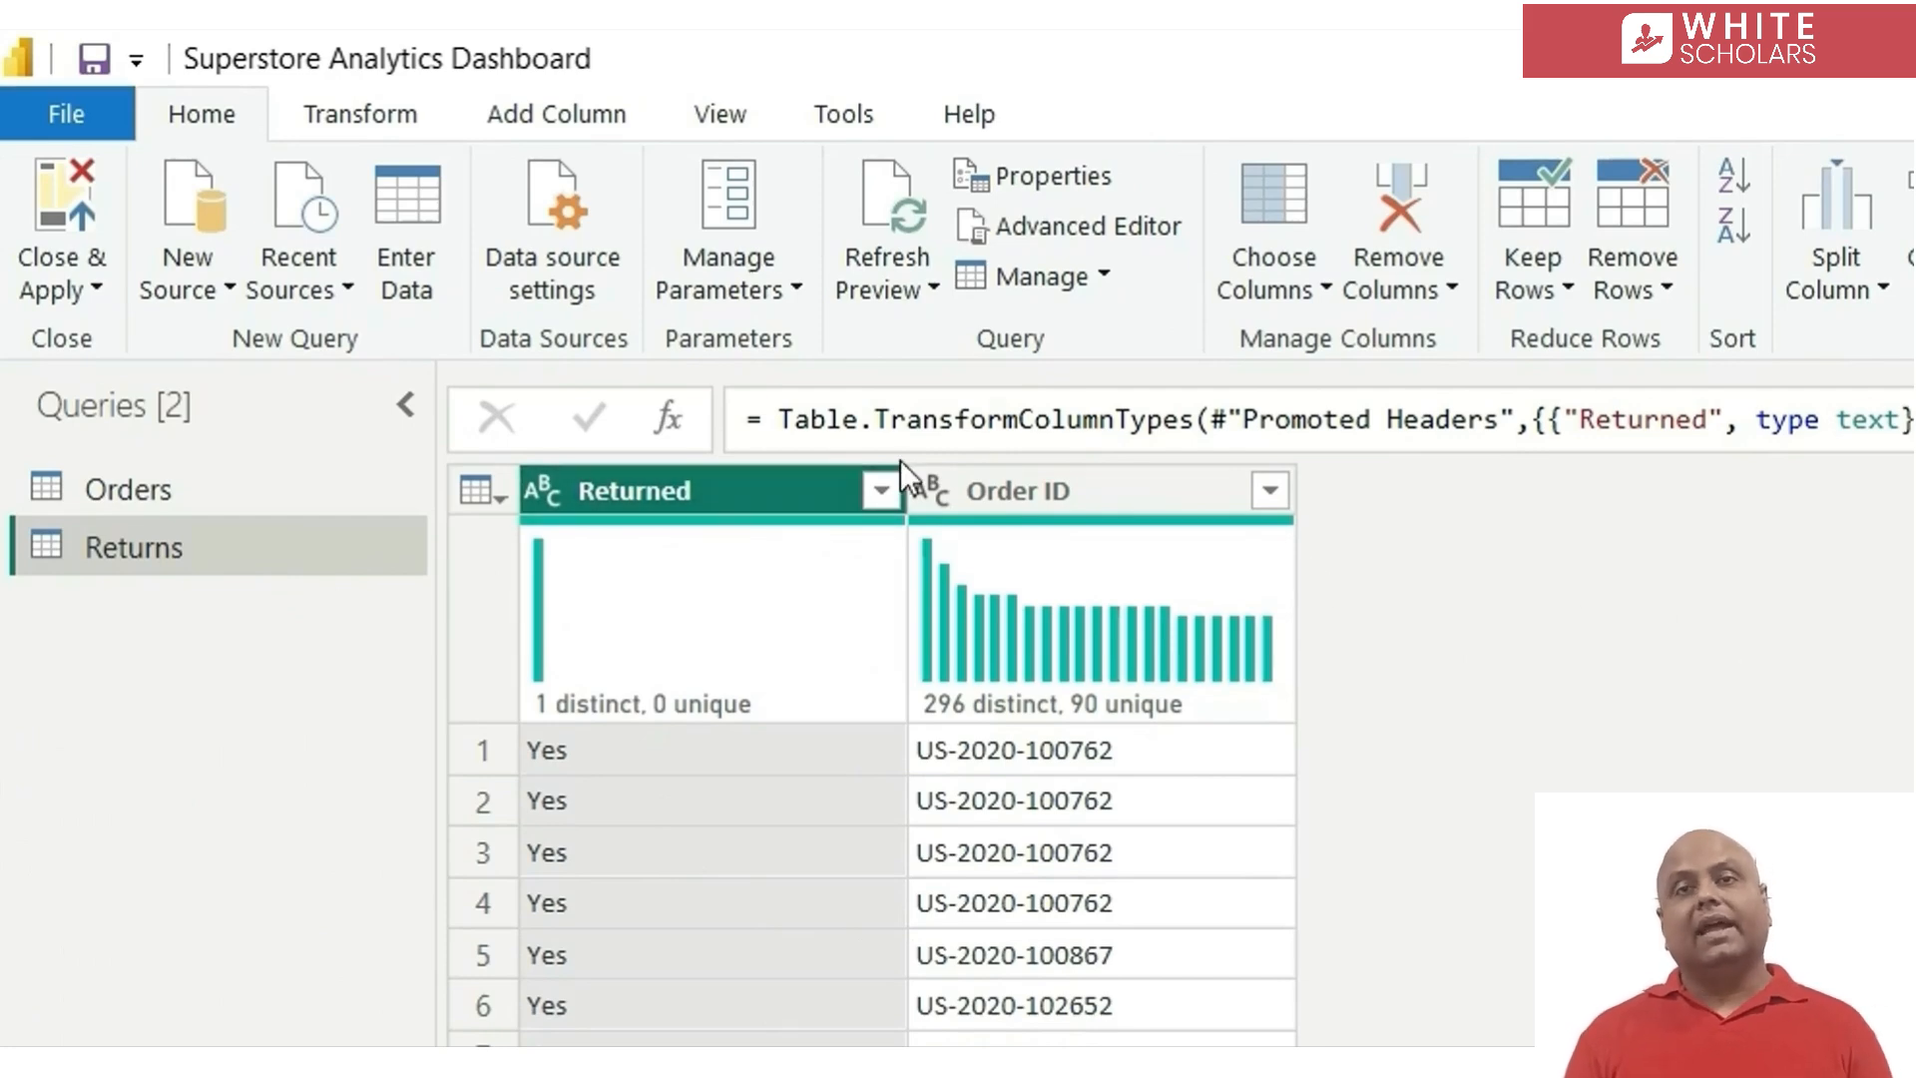
Check the distinct values of the Returned column and remove it from the Returns query, keeping only Order ID
click(880, 490)
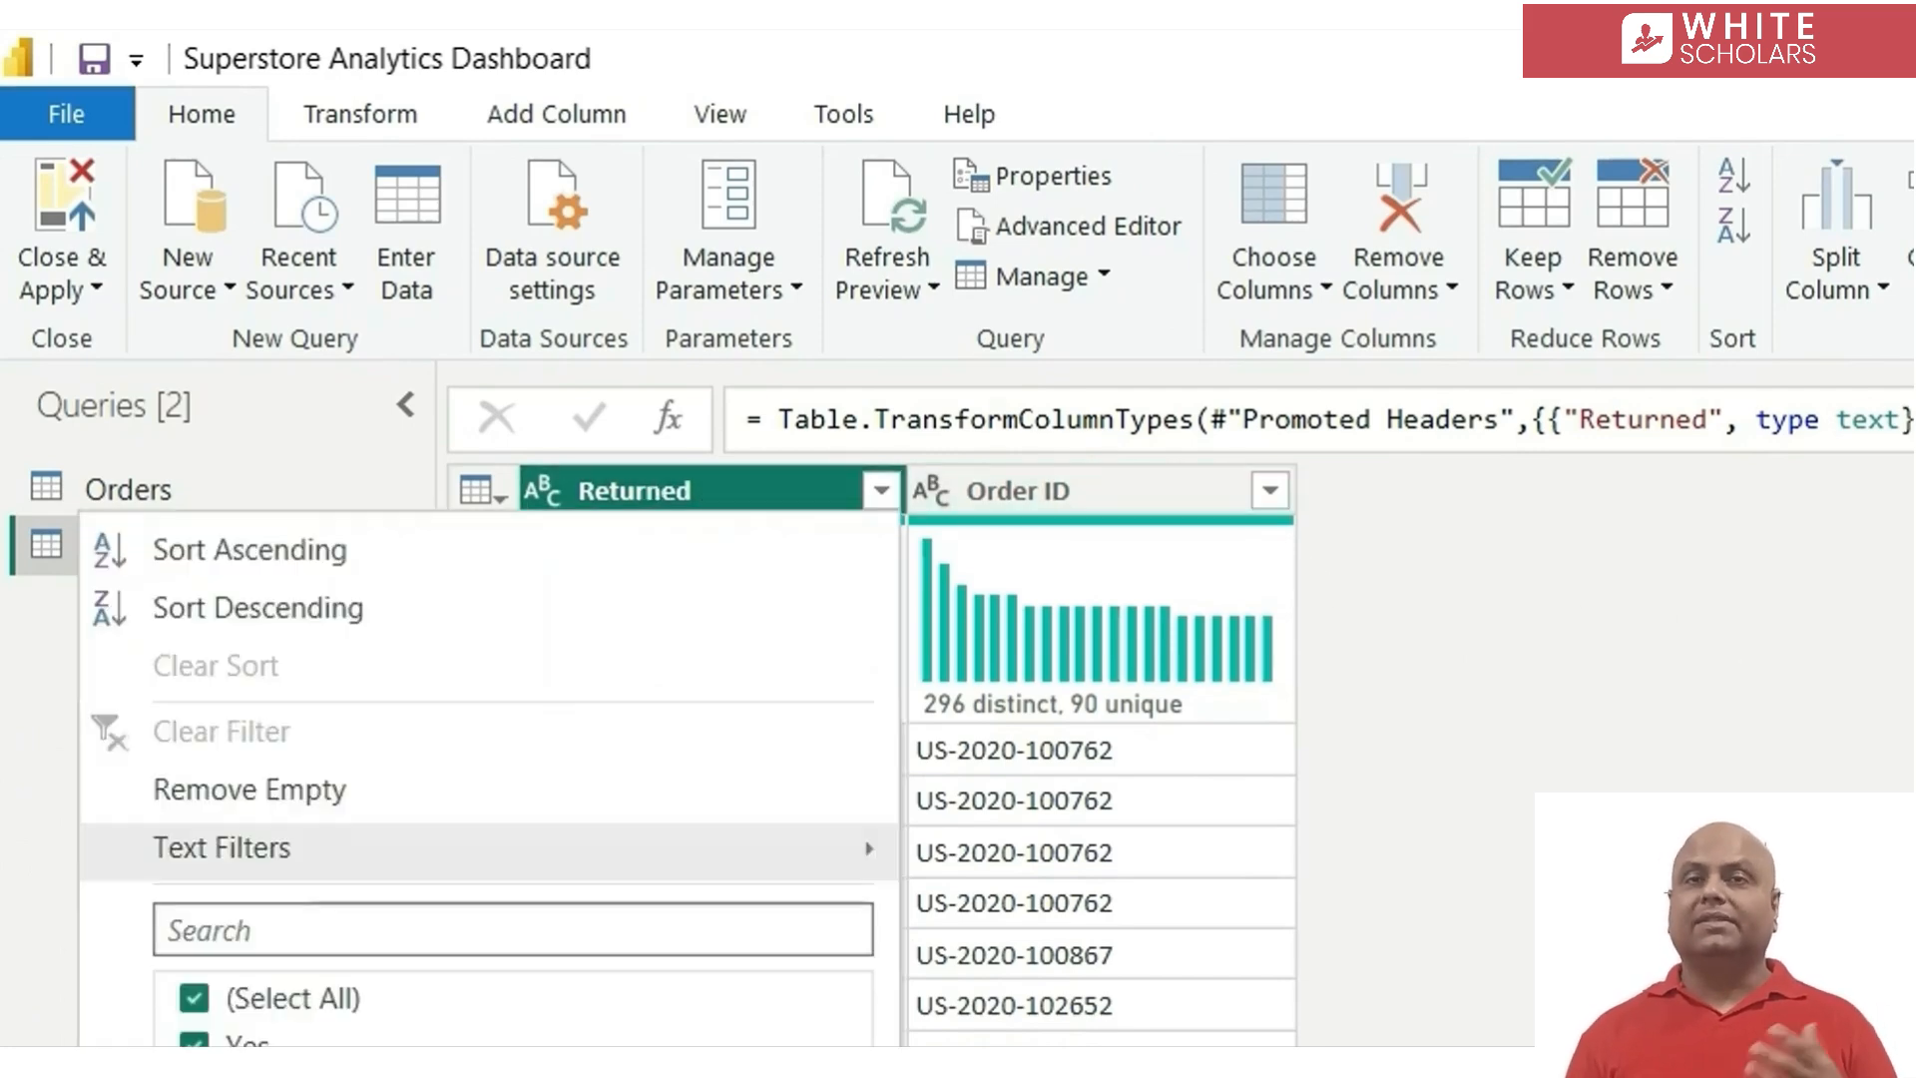
click(465, 960)
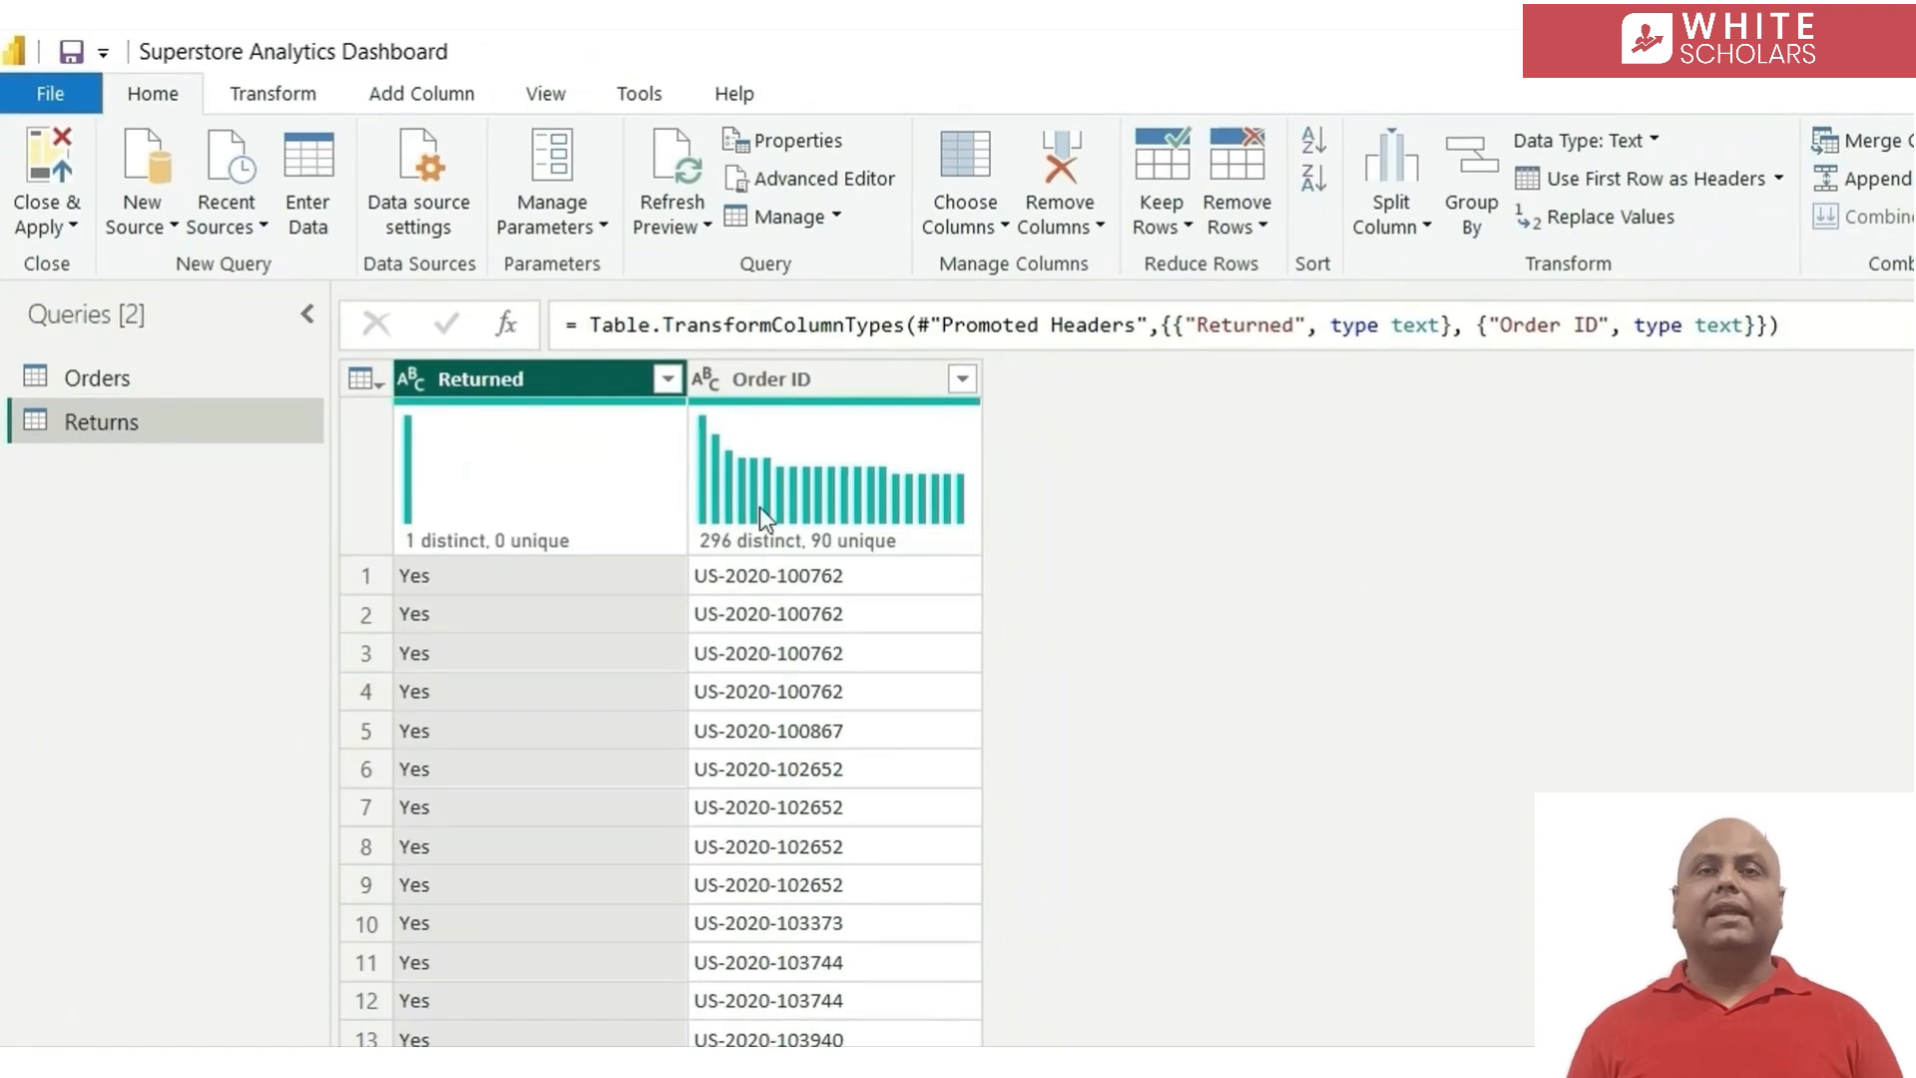
mouse_move(758, 499)
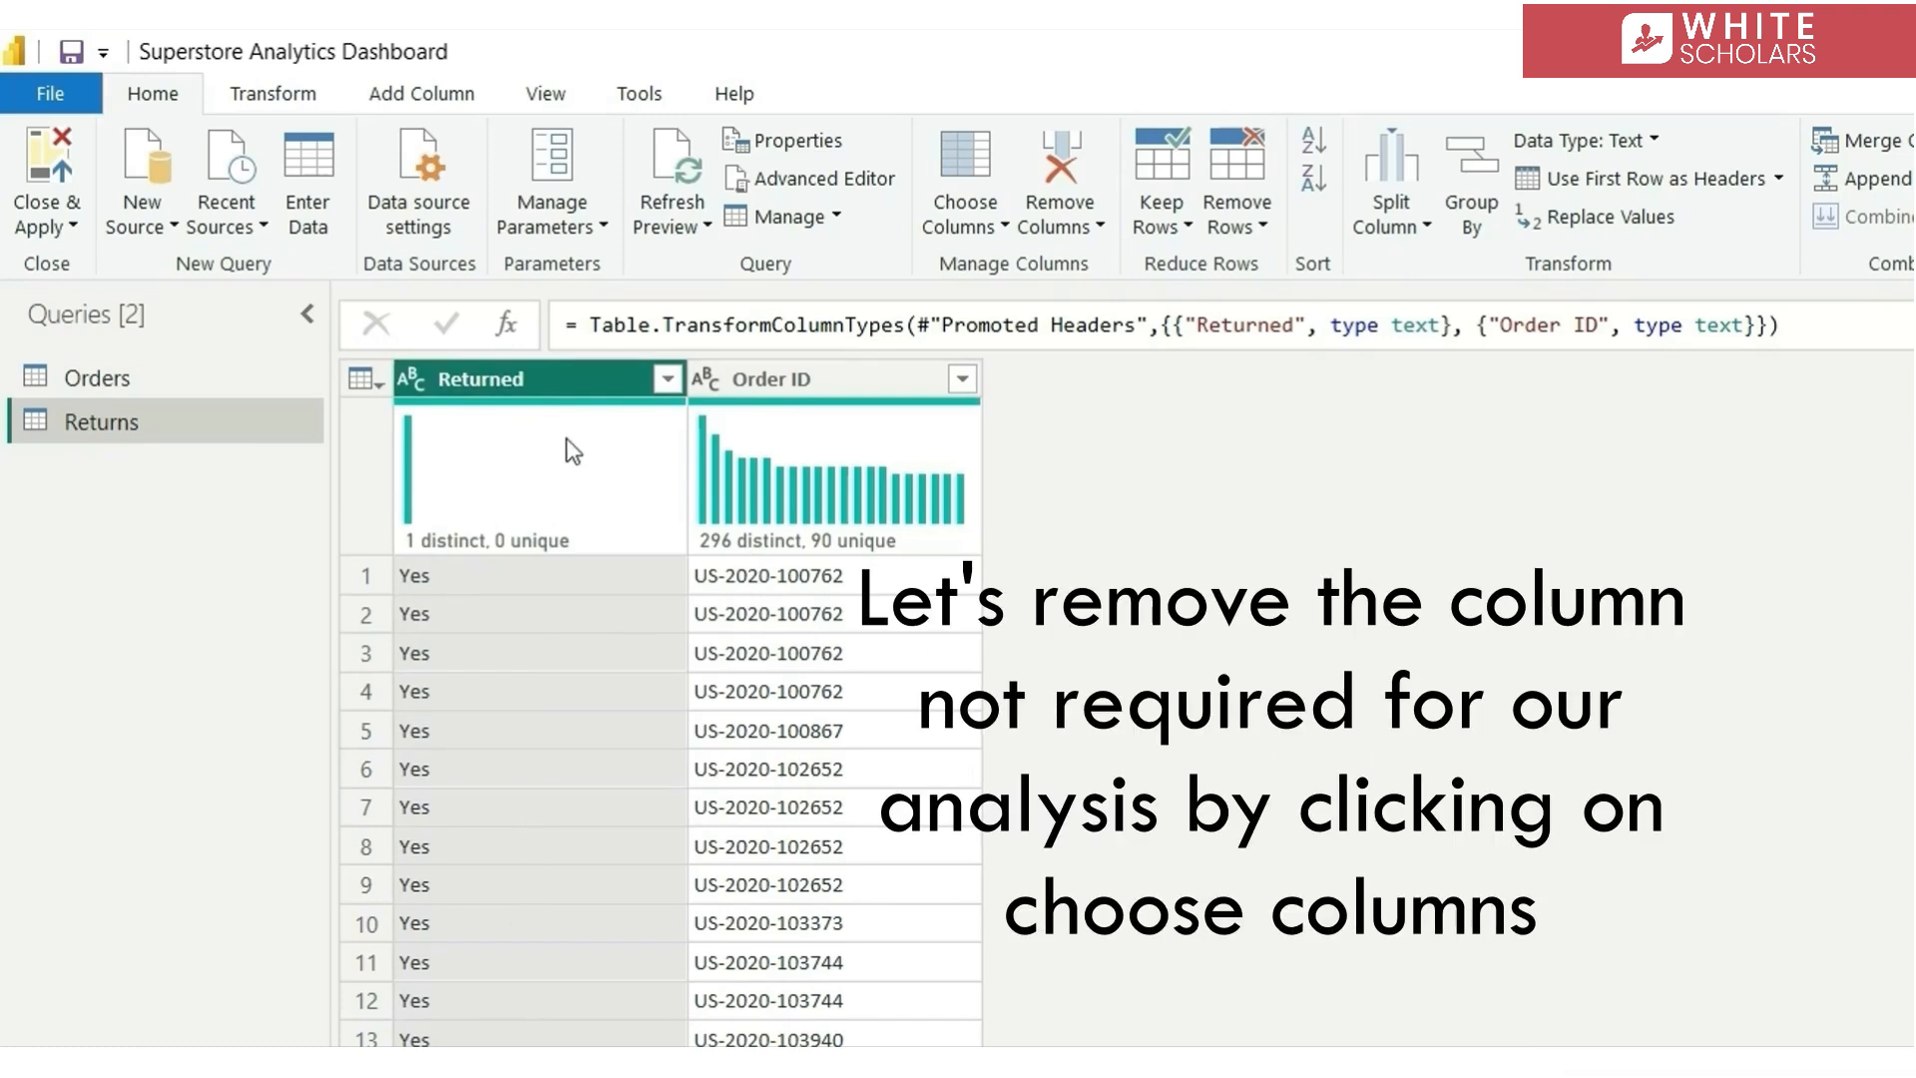
click(956, 169)
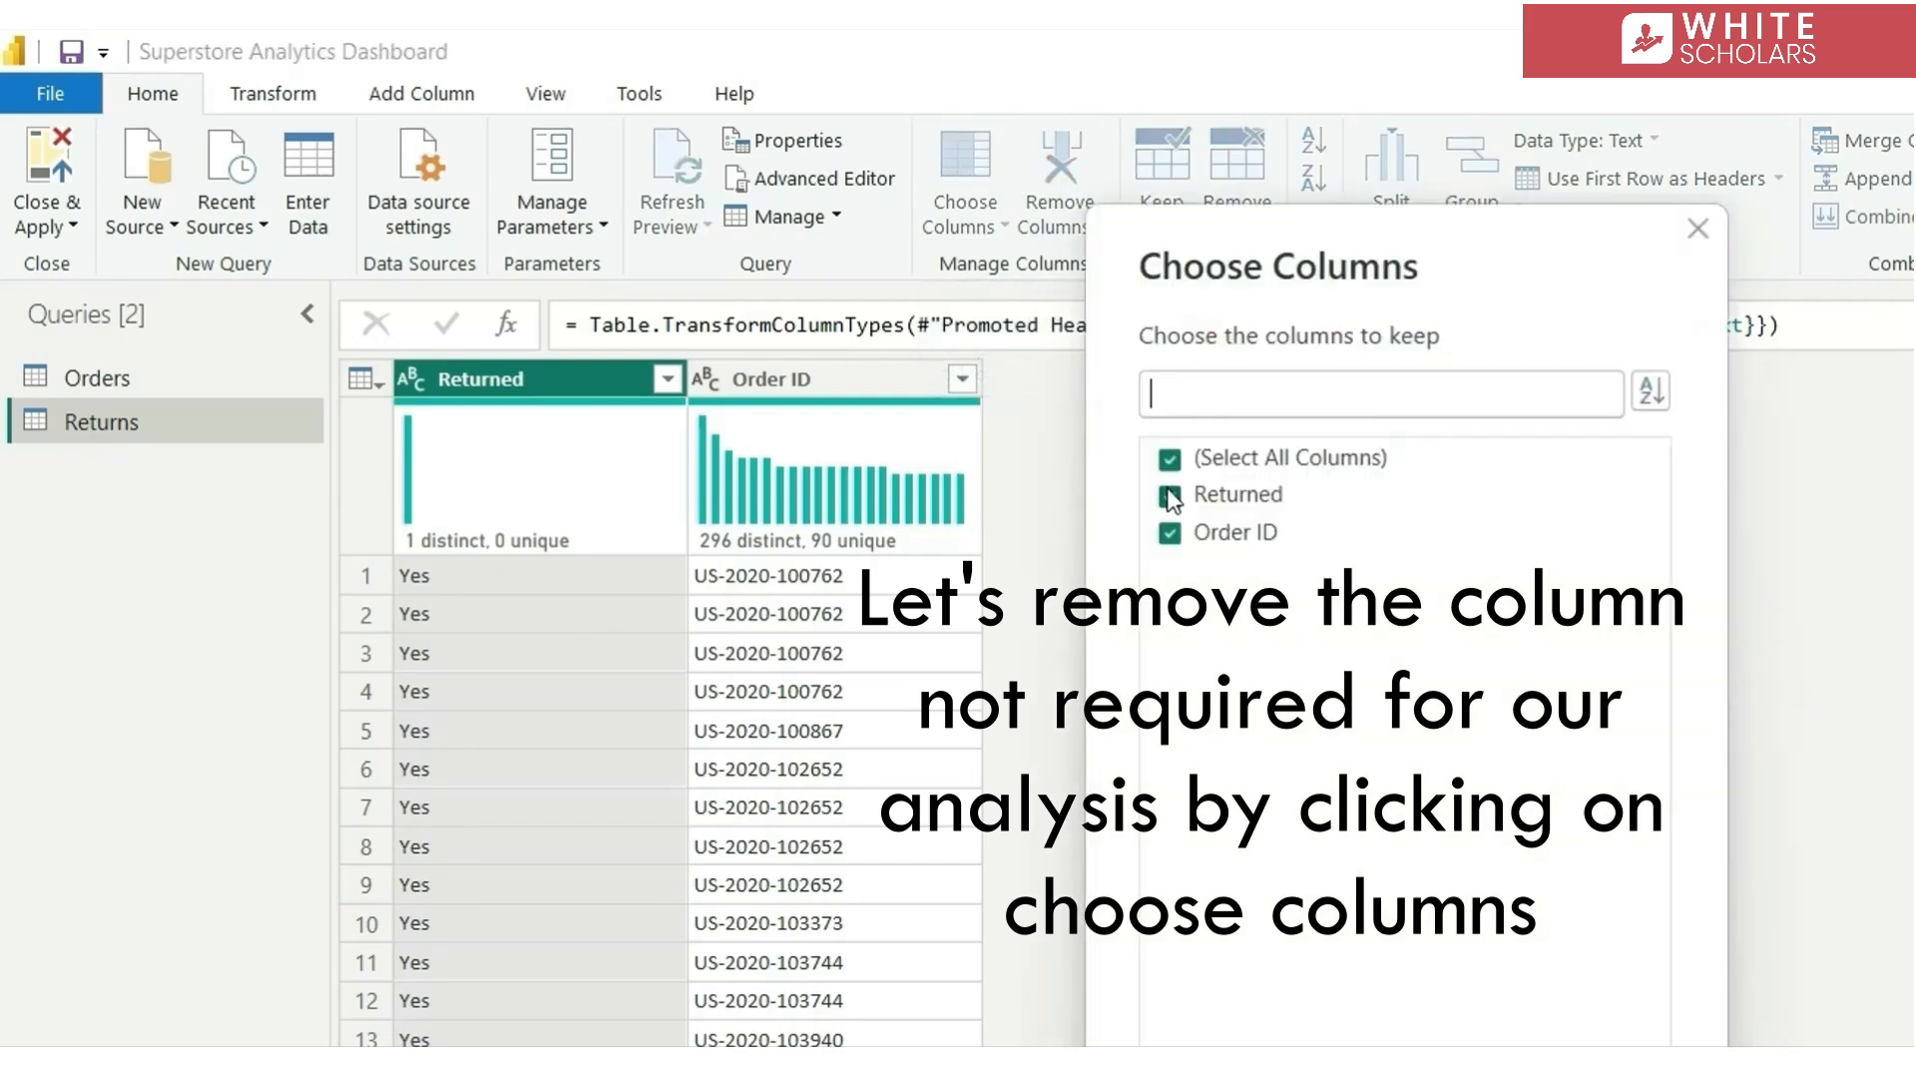
click(1169, 496)
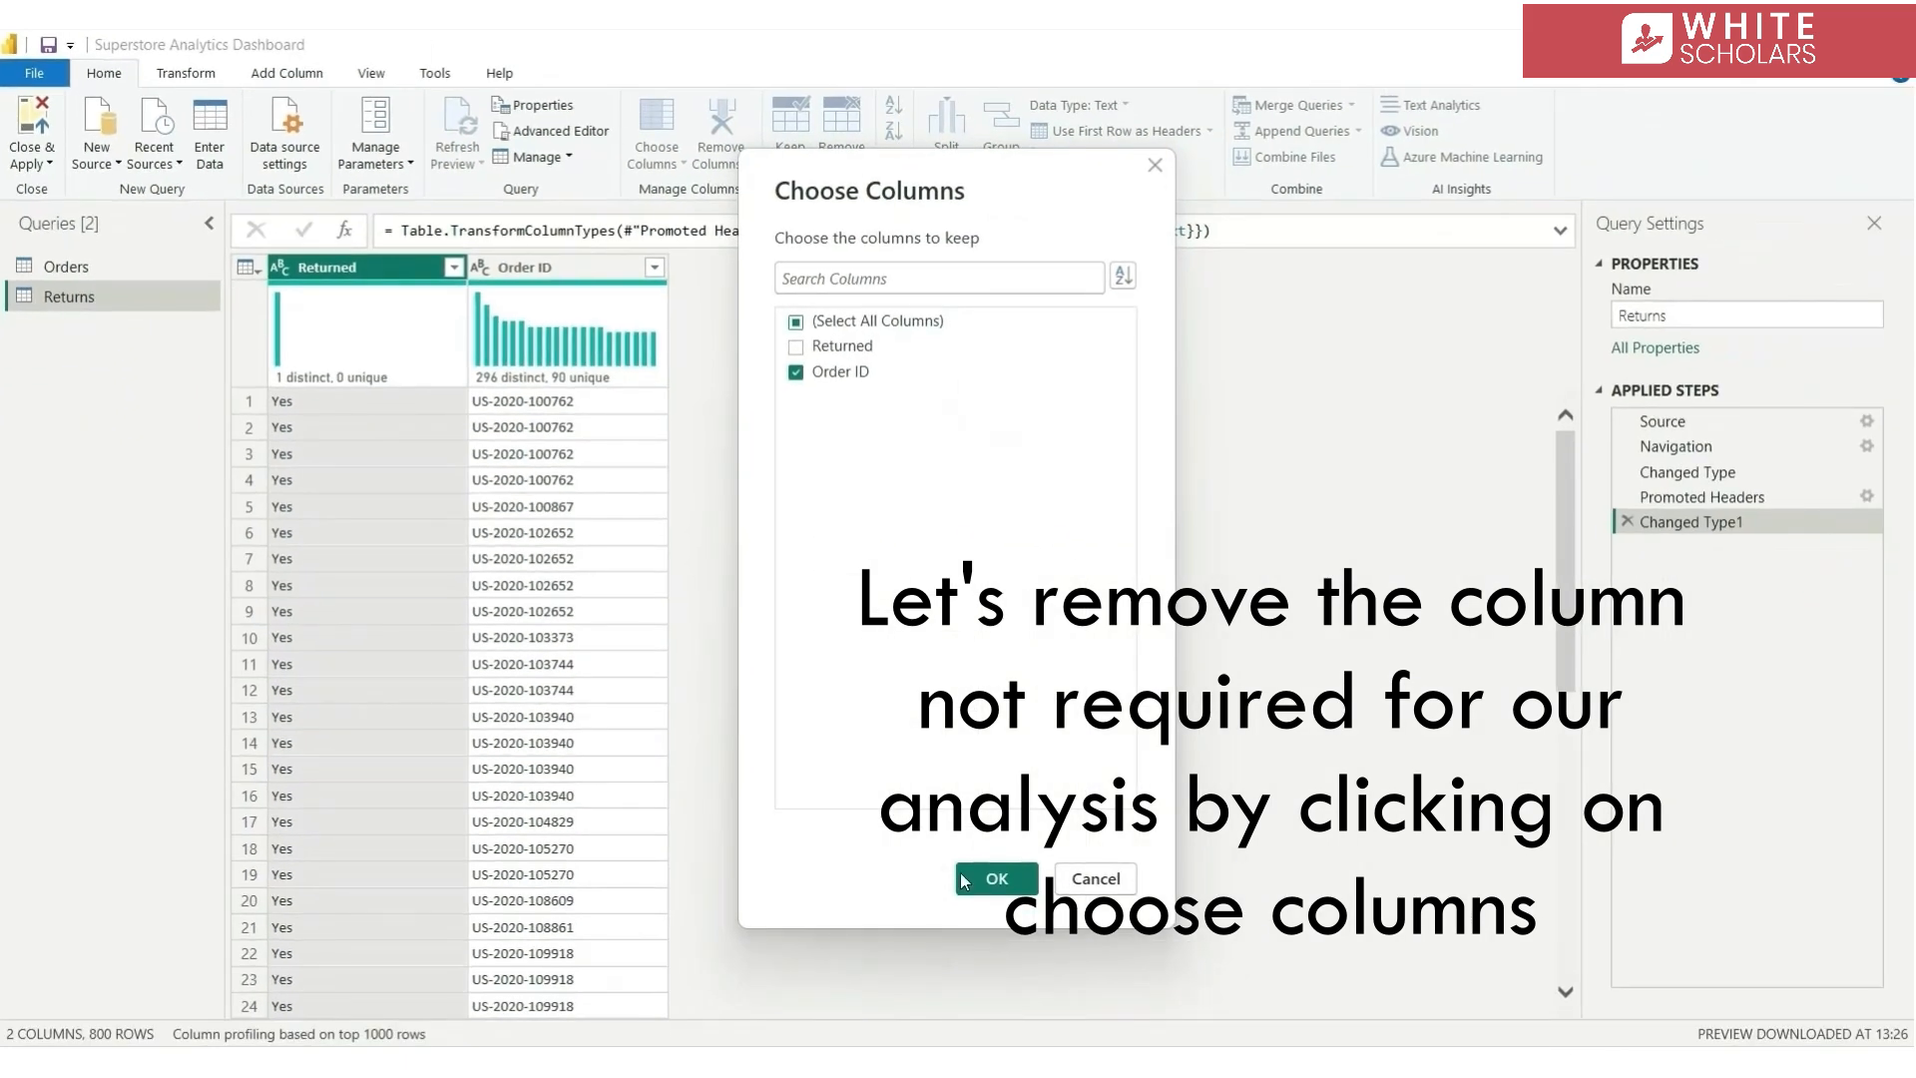
click(998, 879)
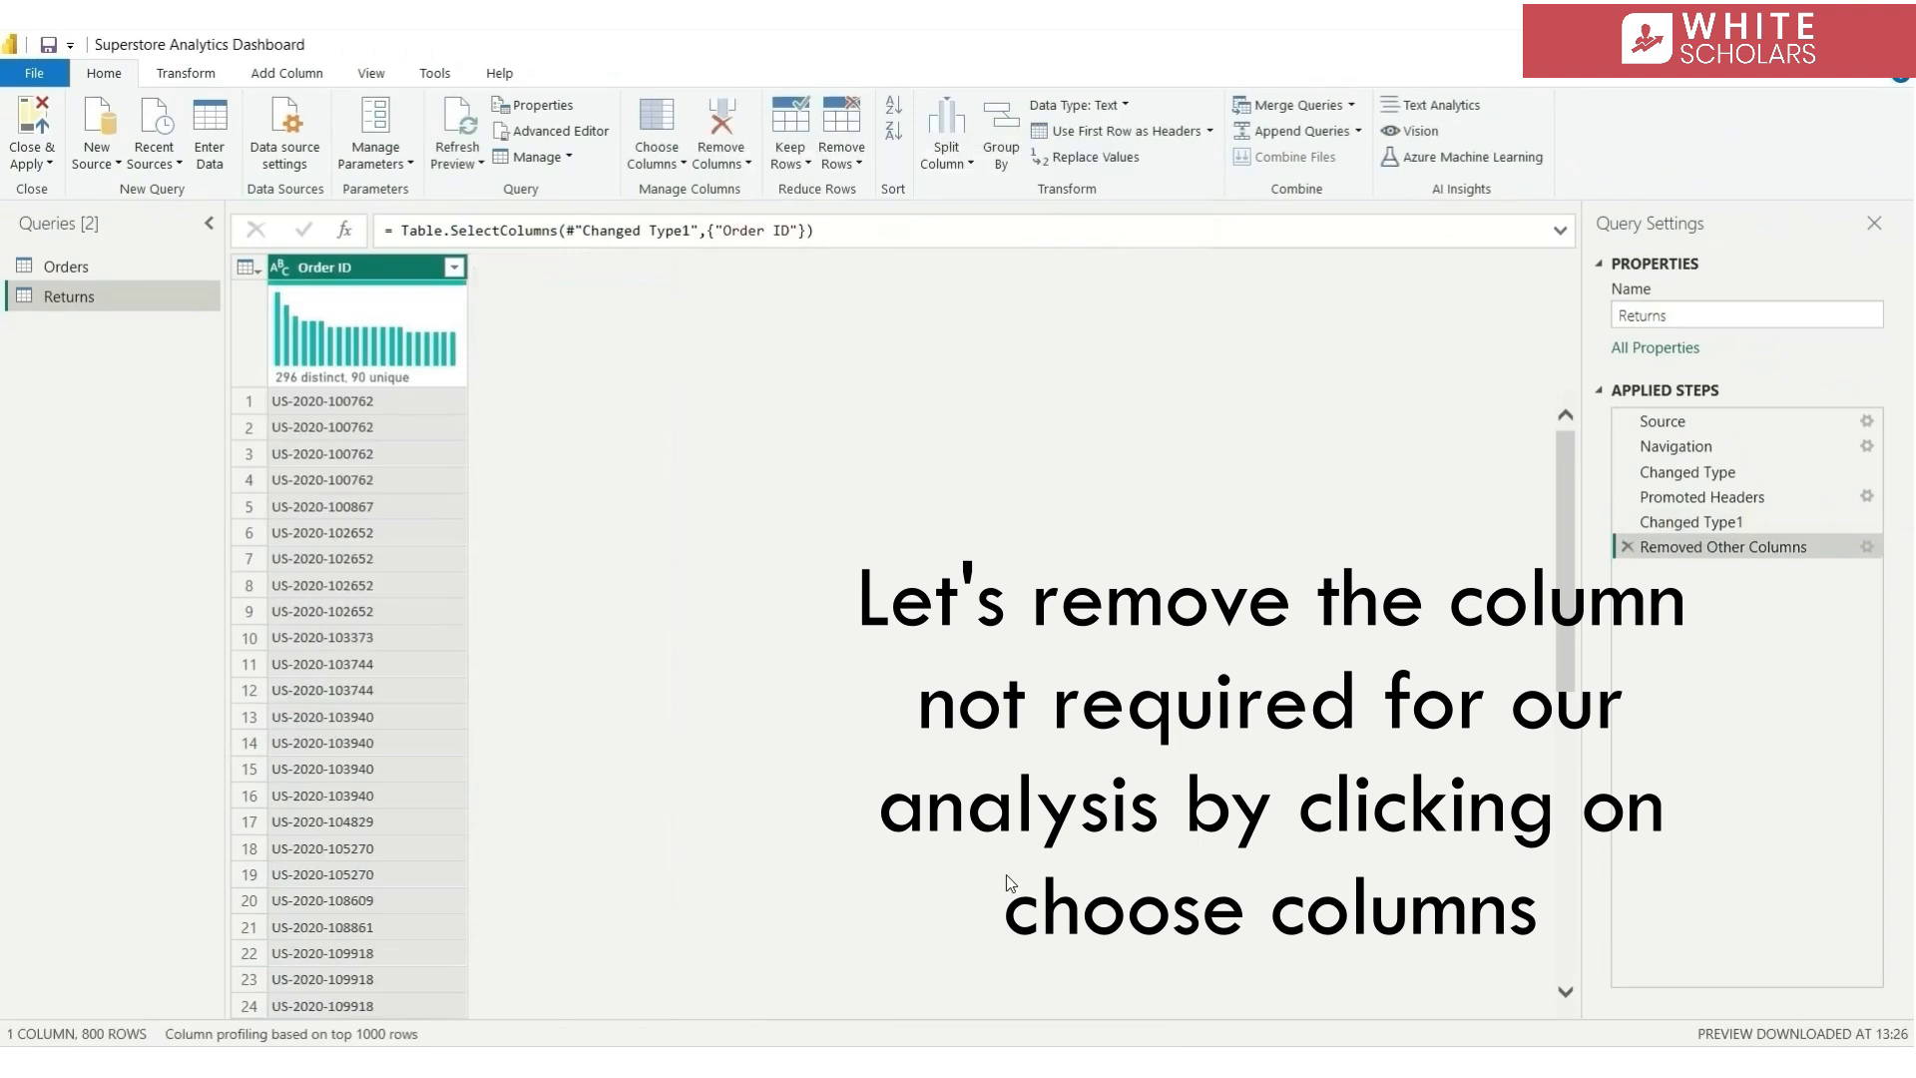
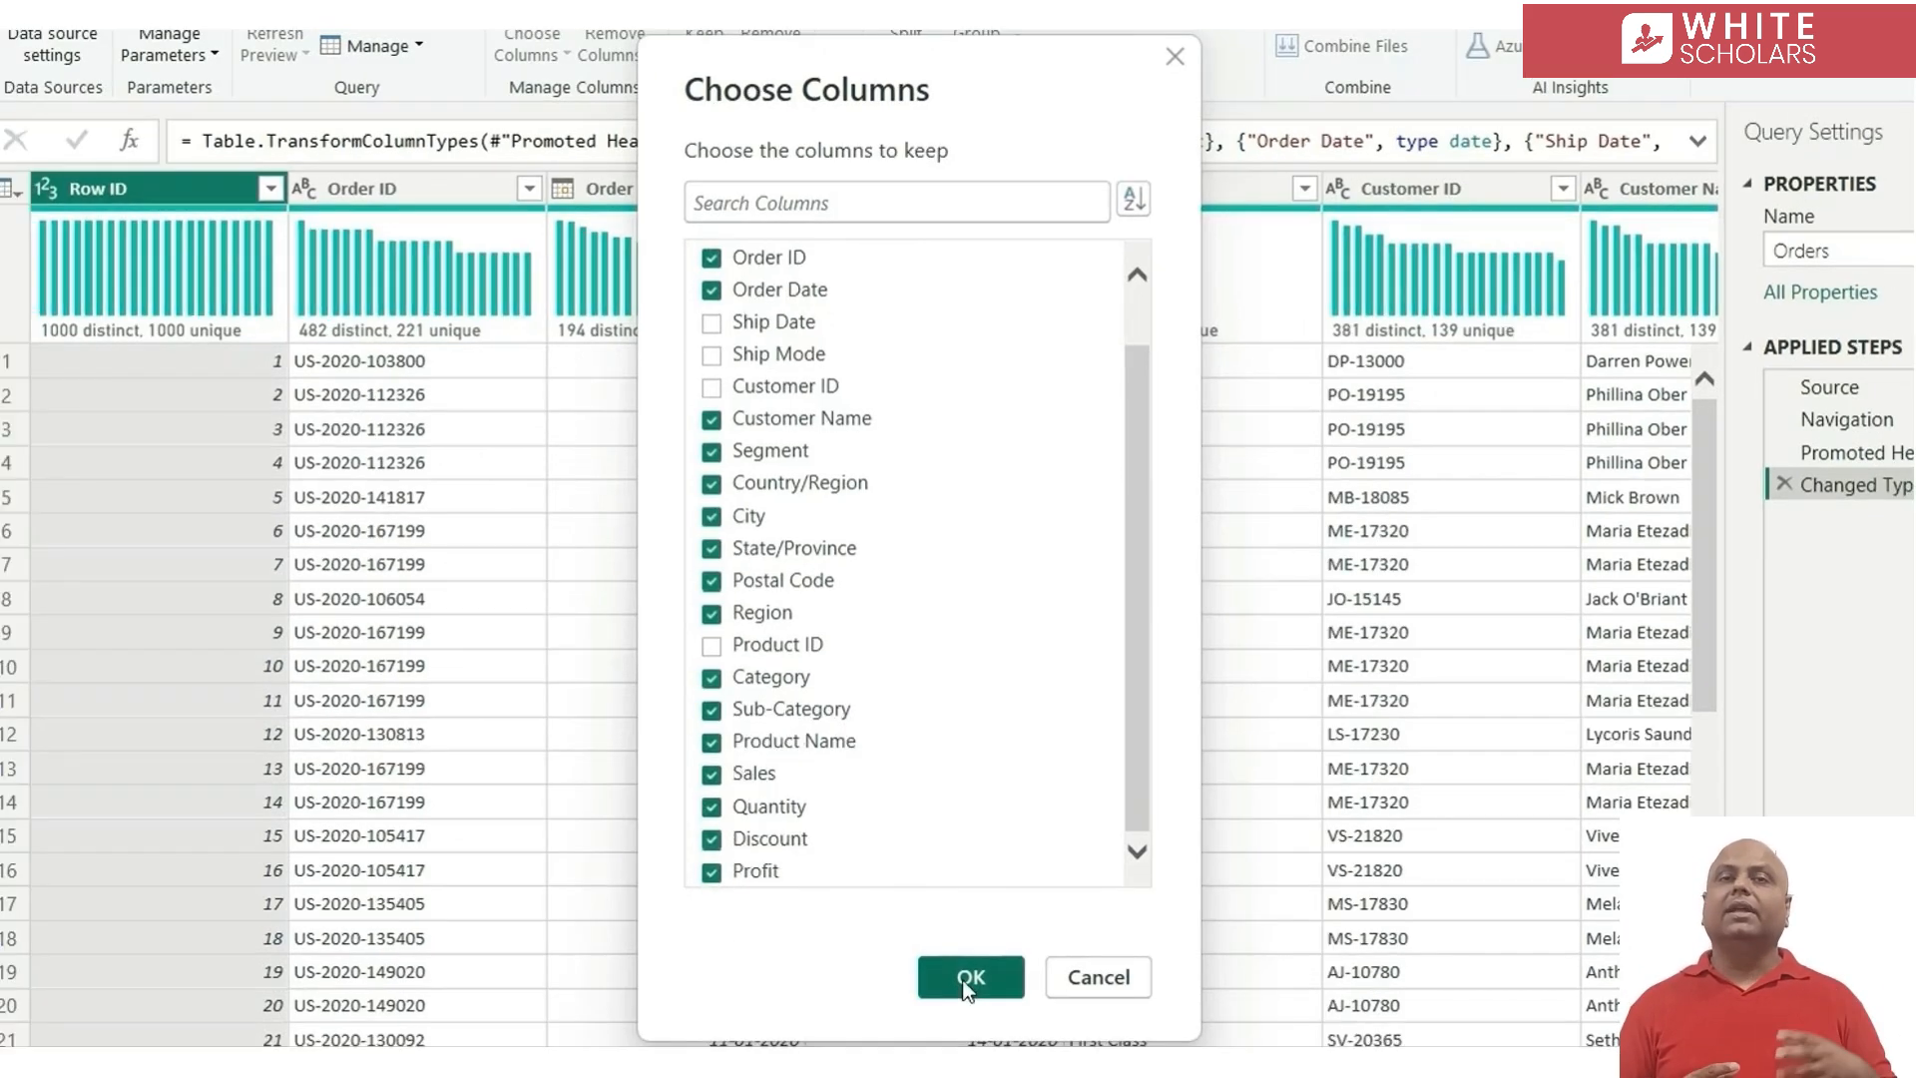
Remove Row ID, Ship Date, Ship Mode, Customer ID and Product ID from the Orders query and review the remaining columns
click(956, 988)
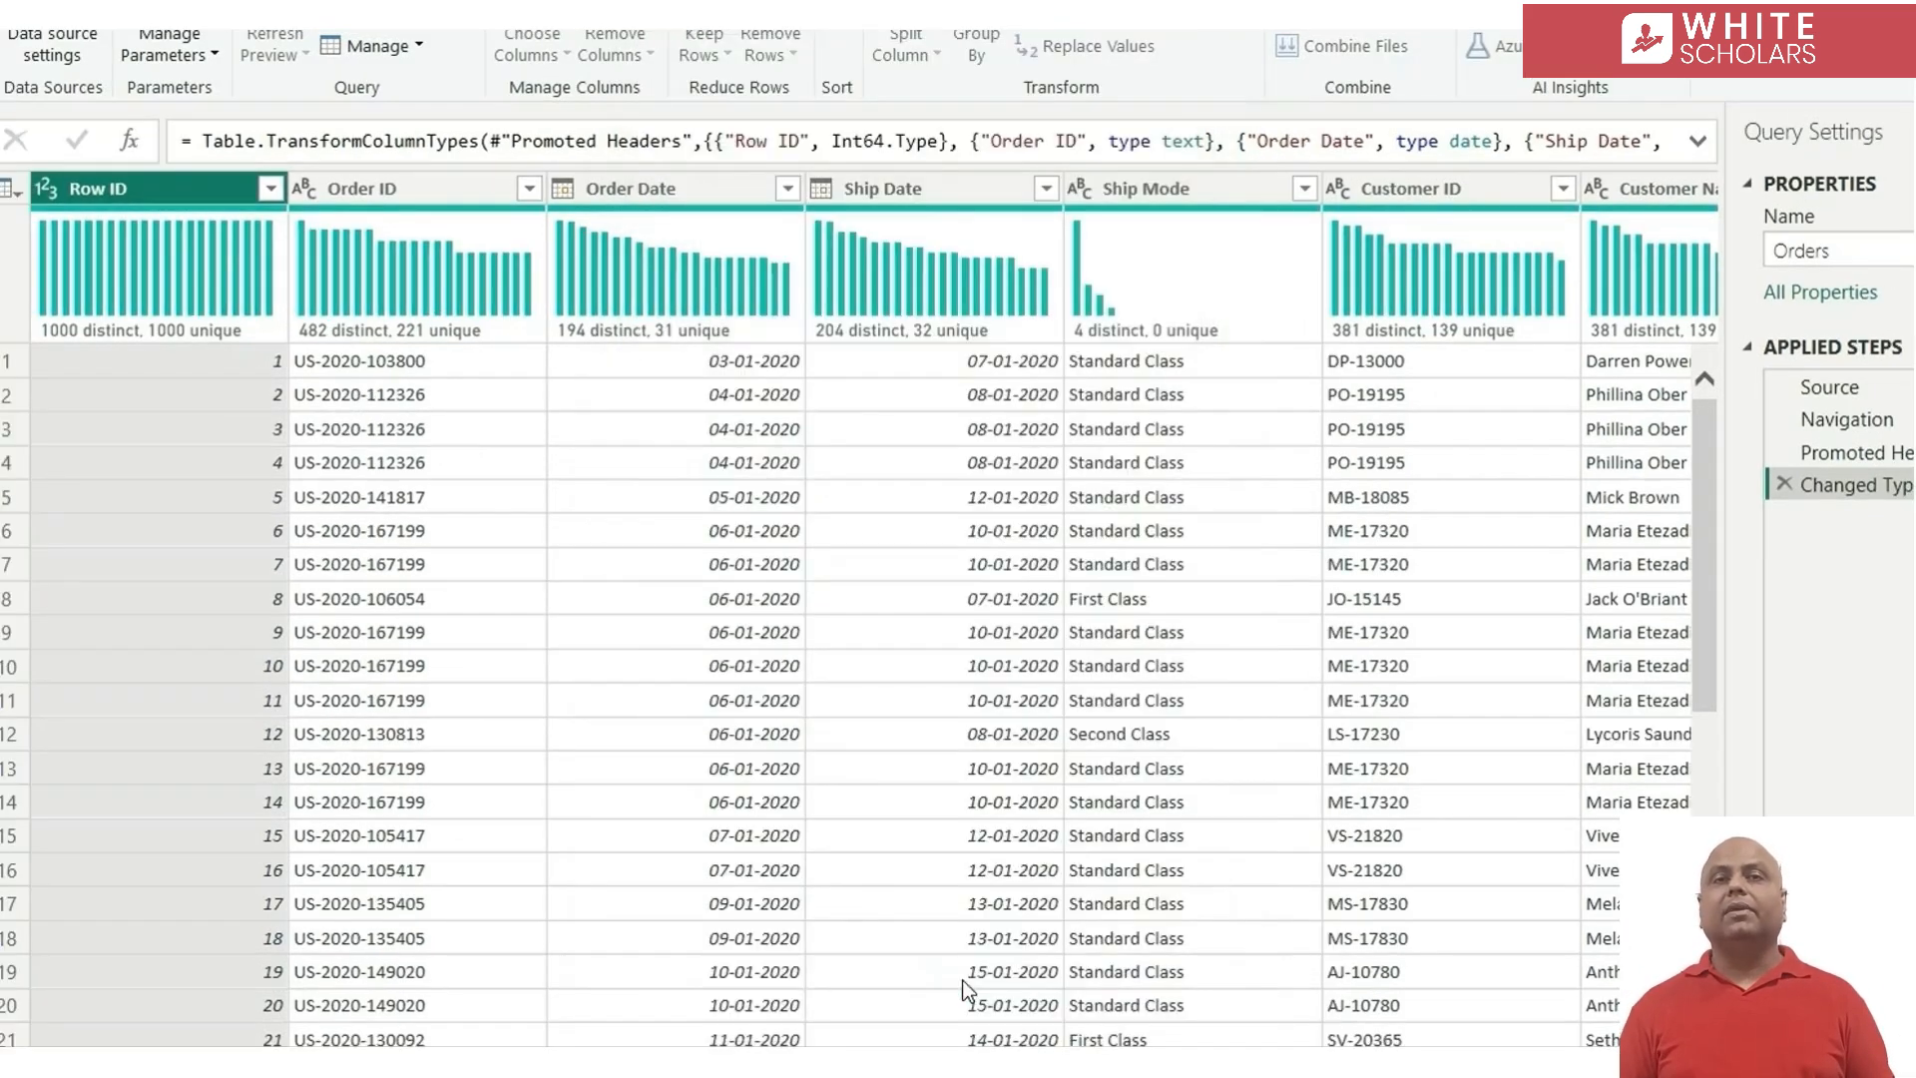
scroll(1165, 633, right, 15)
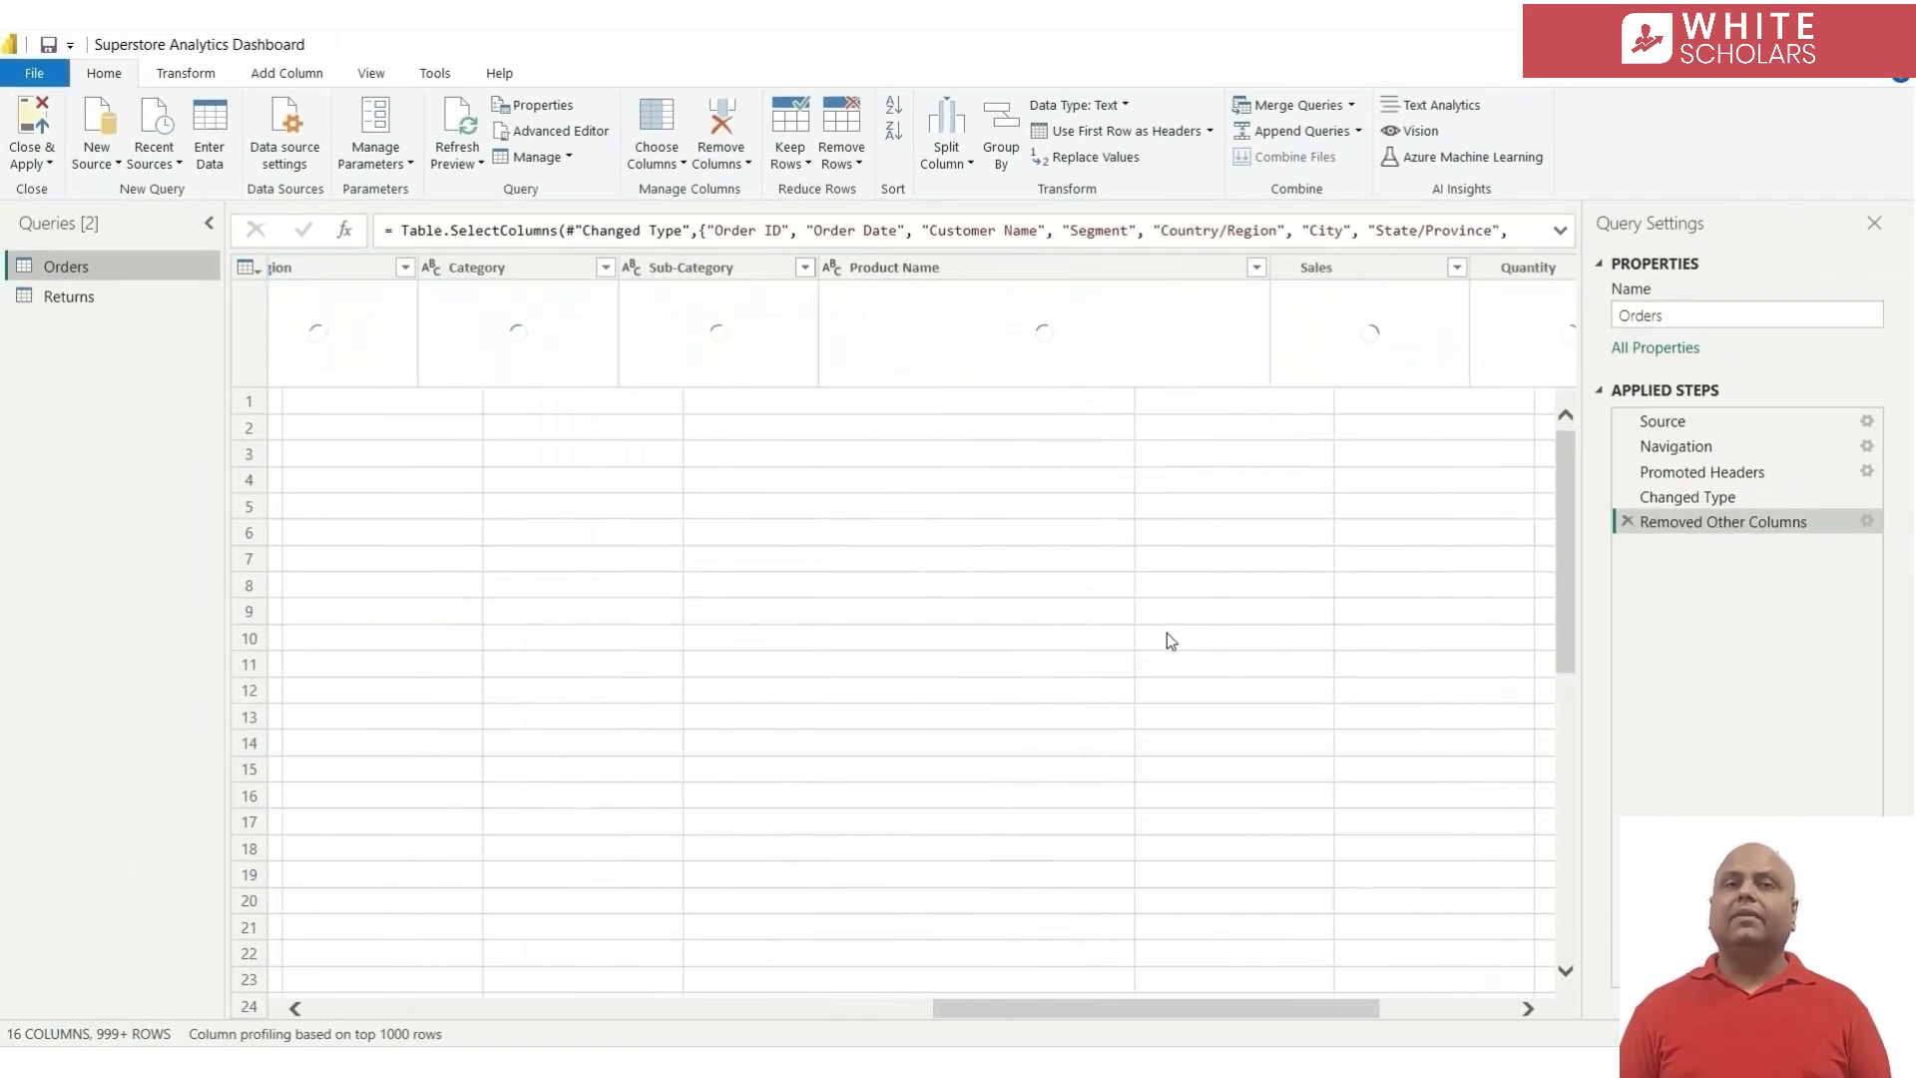
scroll(1165, 633, left, 1)
scroll(1170, 639, left, 15)
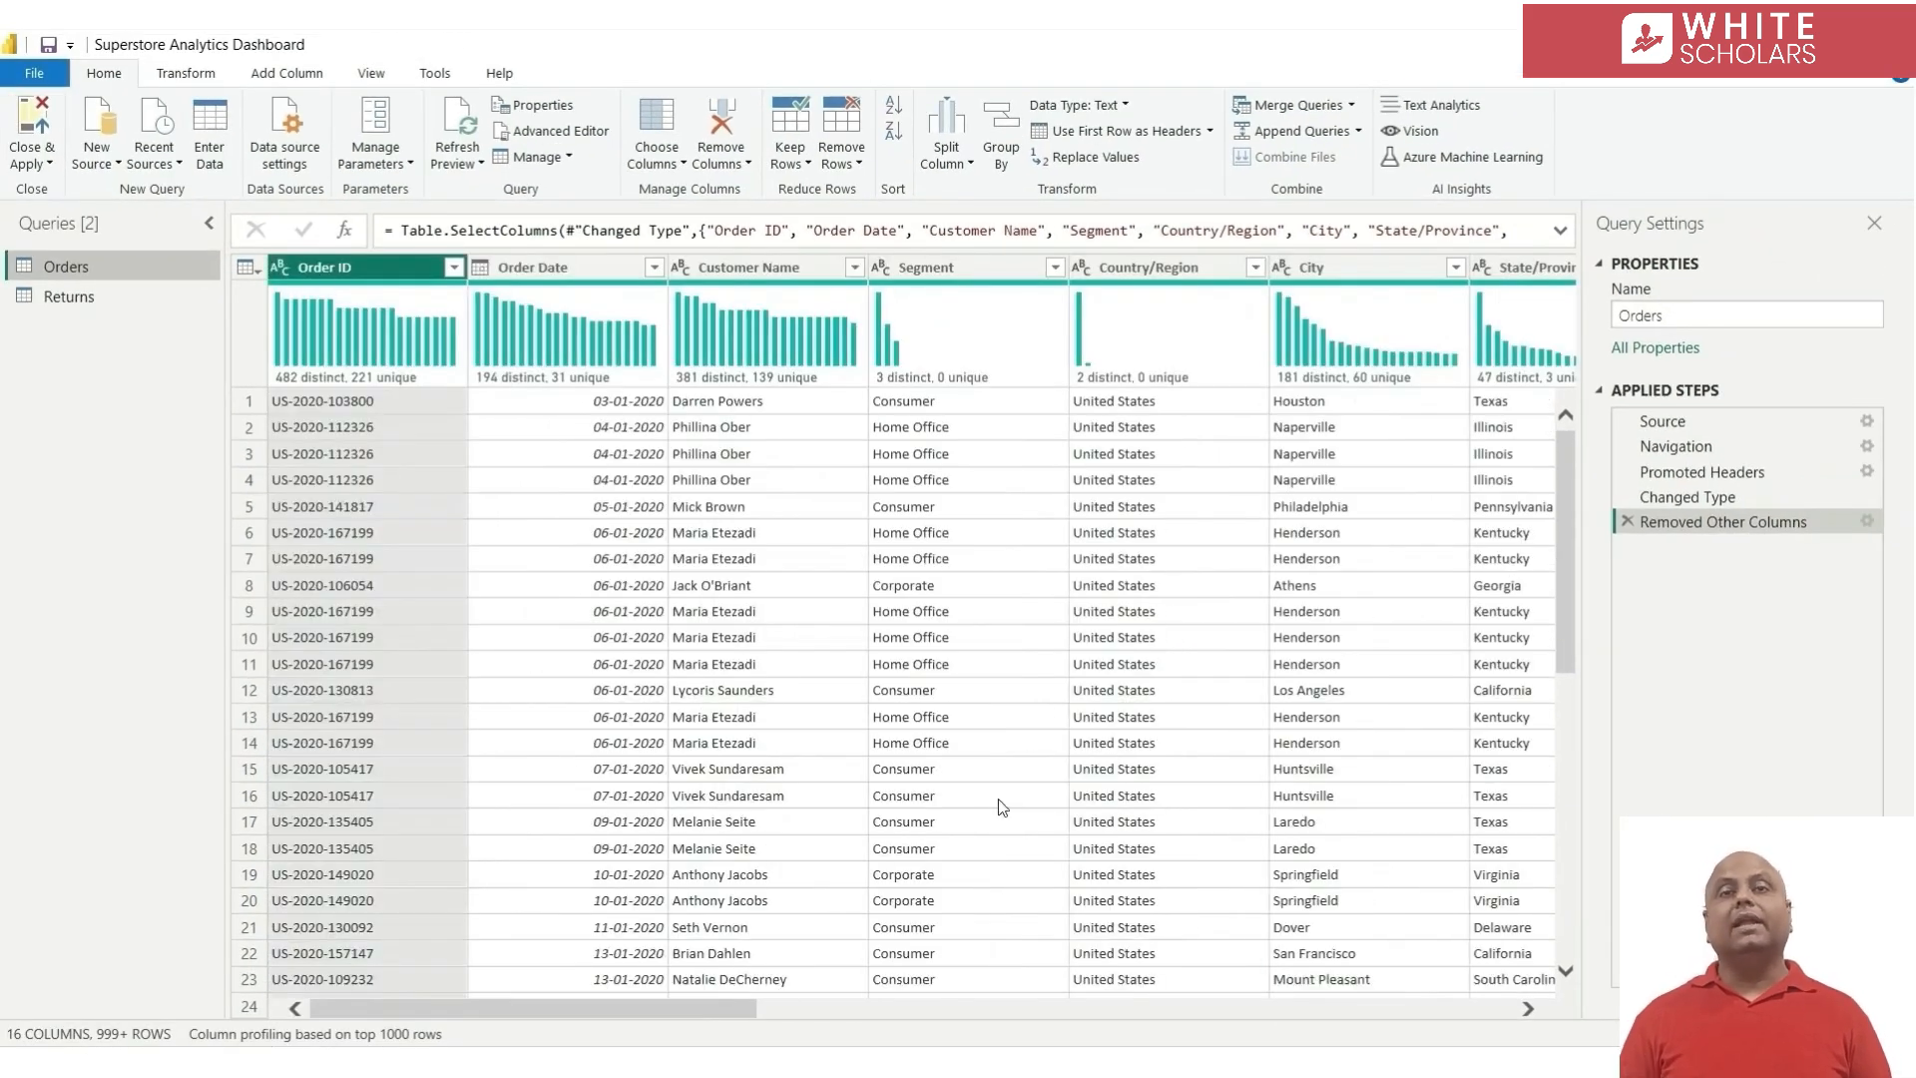
scroll(898, 808, right, 1)
scroll(1038, 819, right, 15)
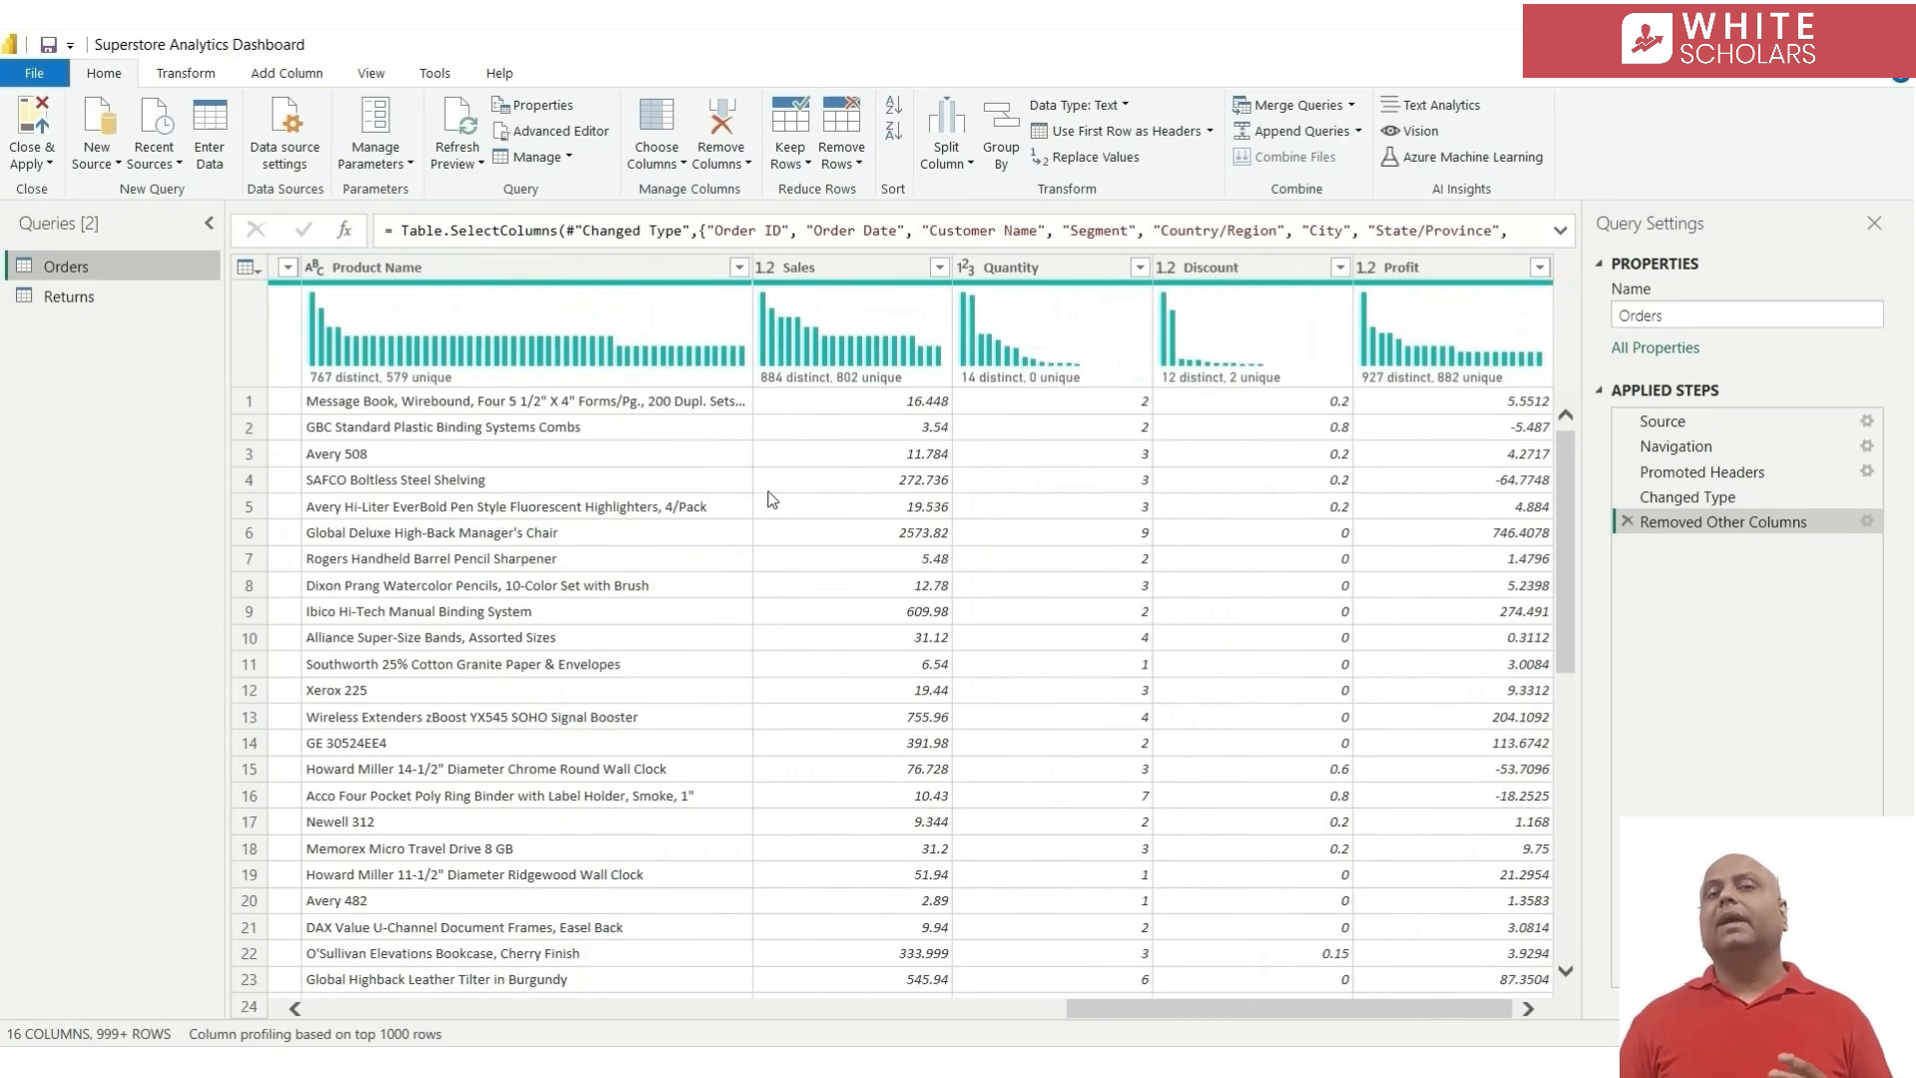
scroll(798, 549, left, 15)
click(357, 266)
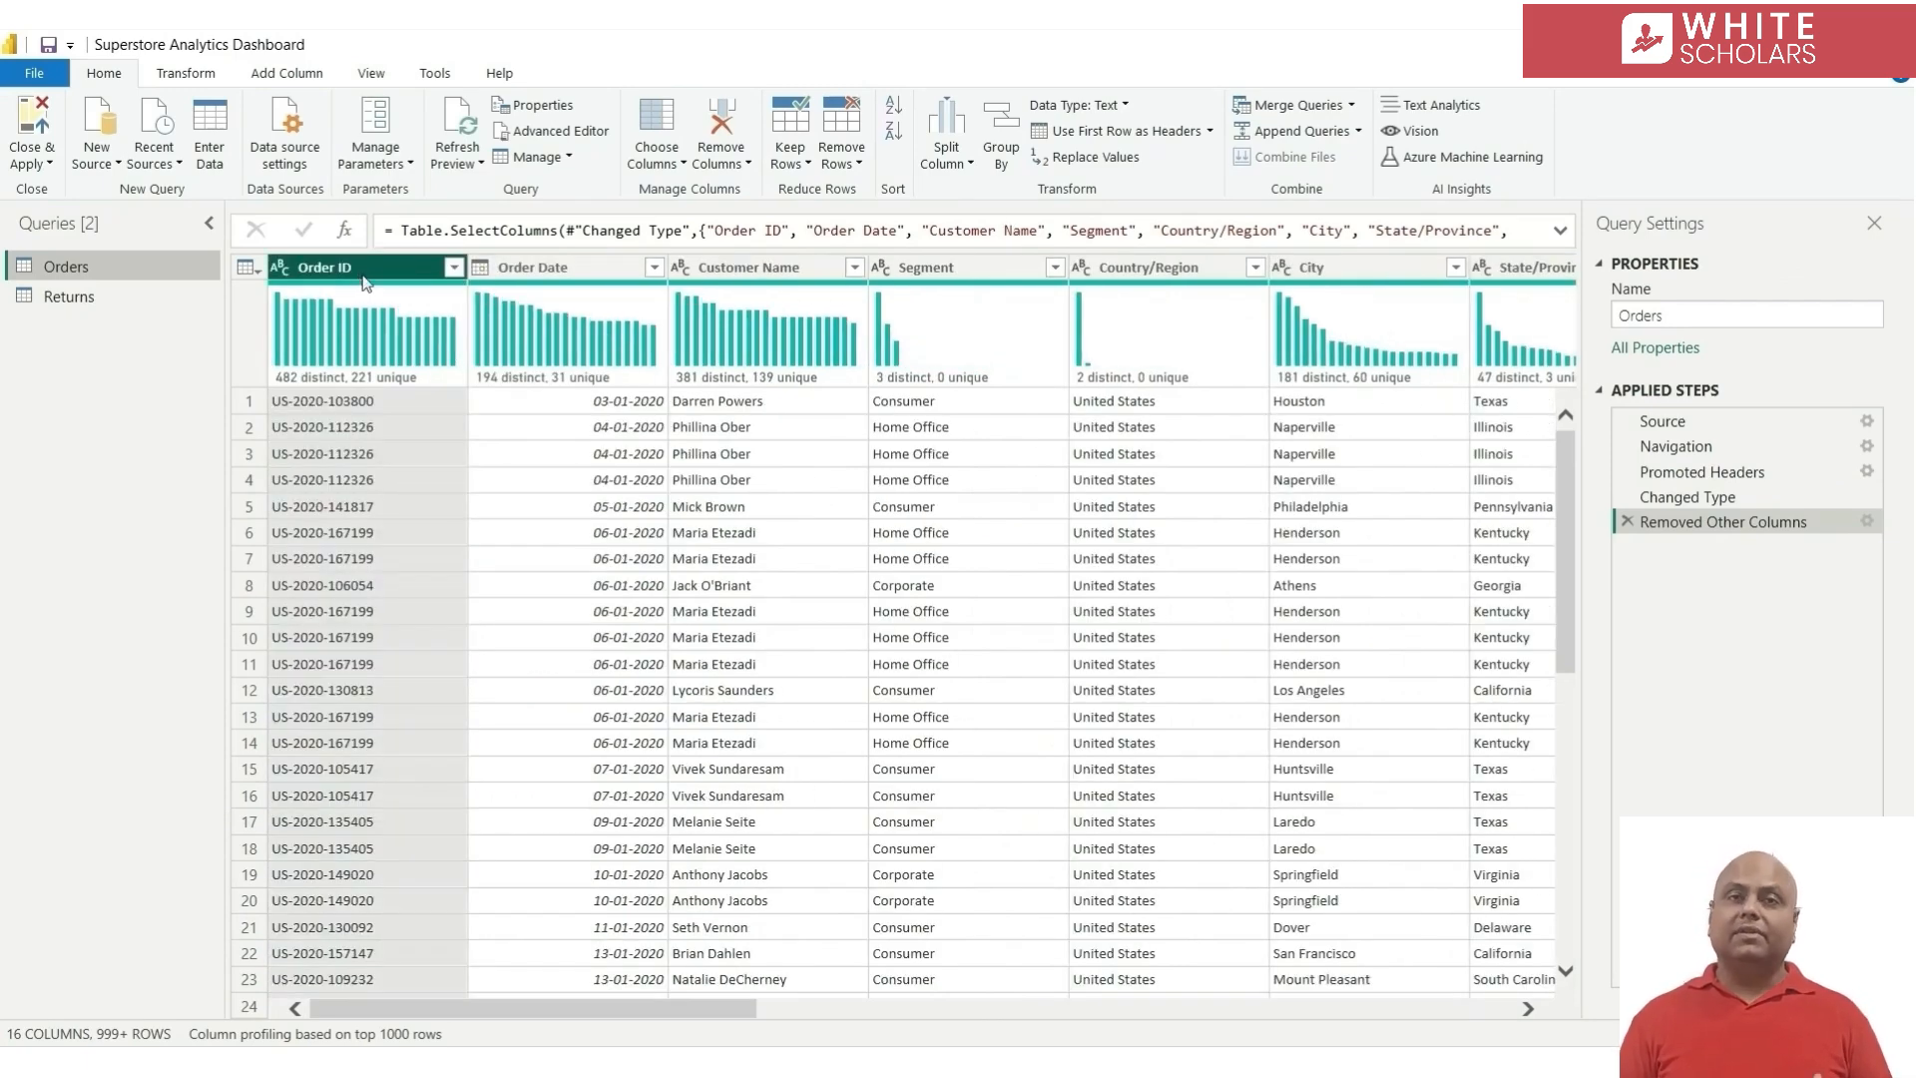
scroll(912, 698, right, 15)
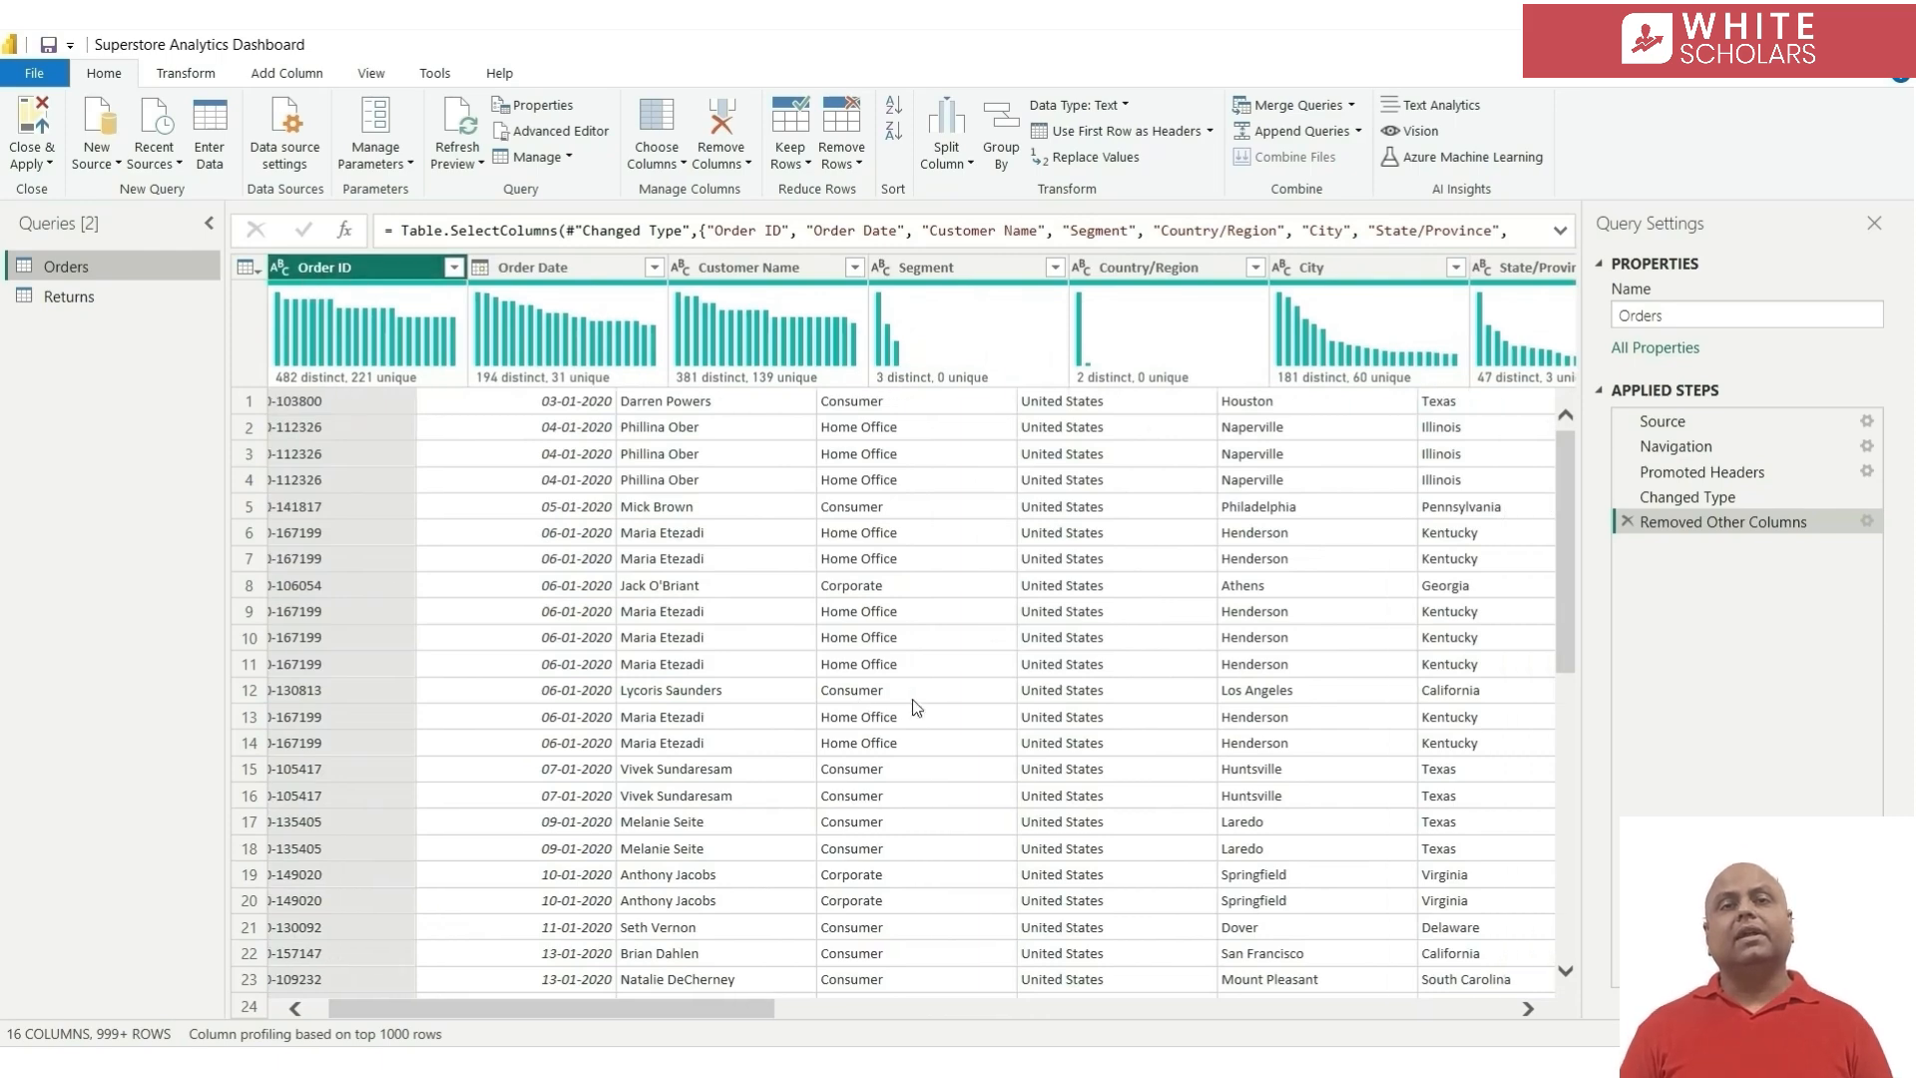
scroll(666, 763, left, 15)
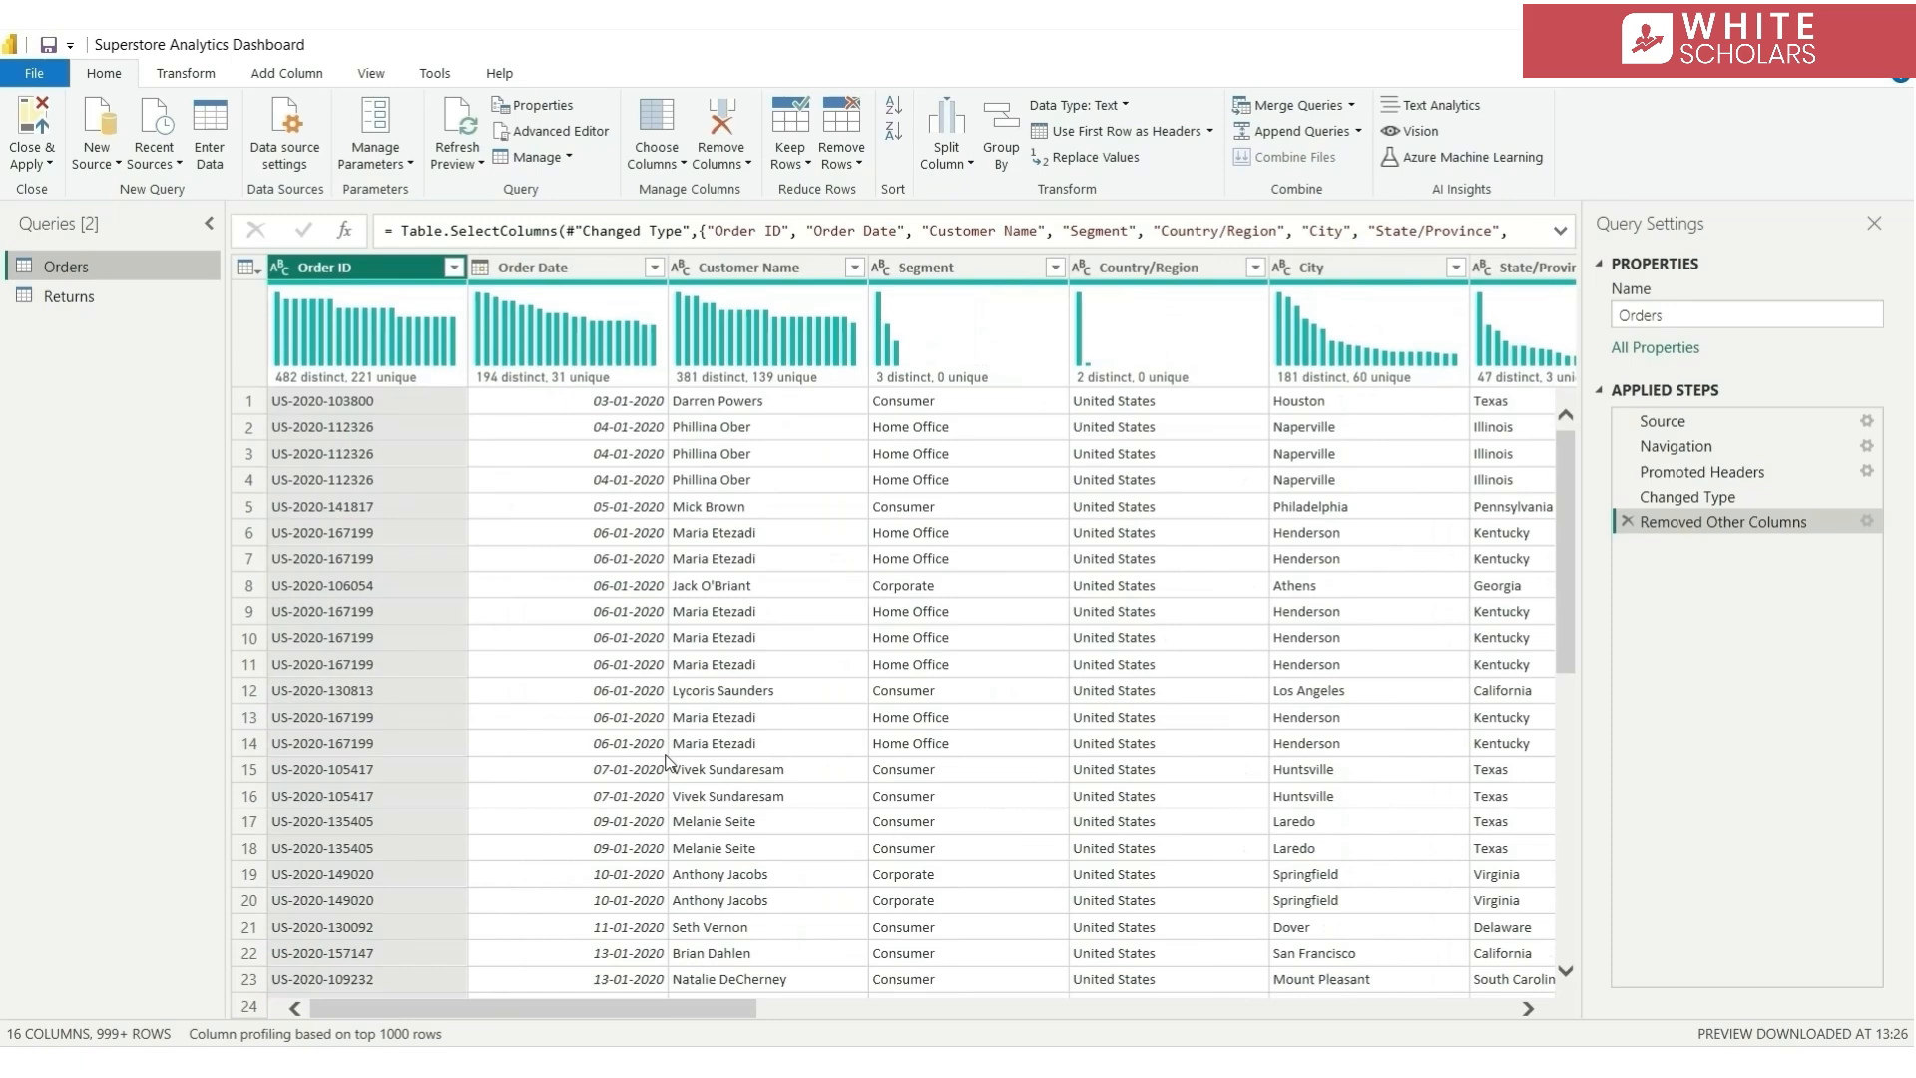
Apply the query changes to the report and, in the model view, pin related fields to the top of the cards
click(36, 128)
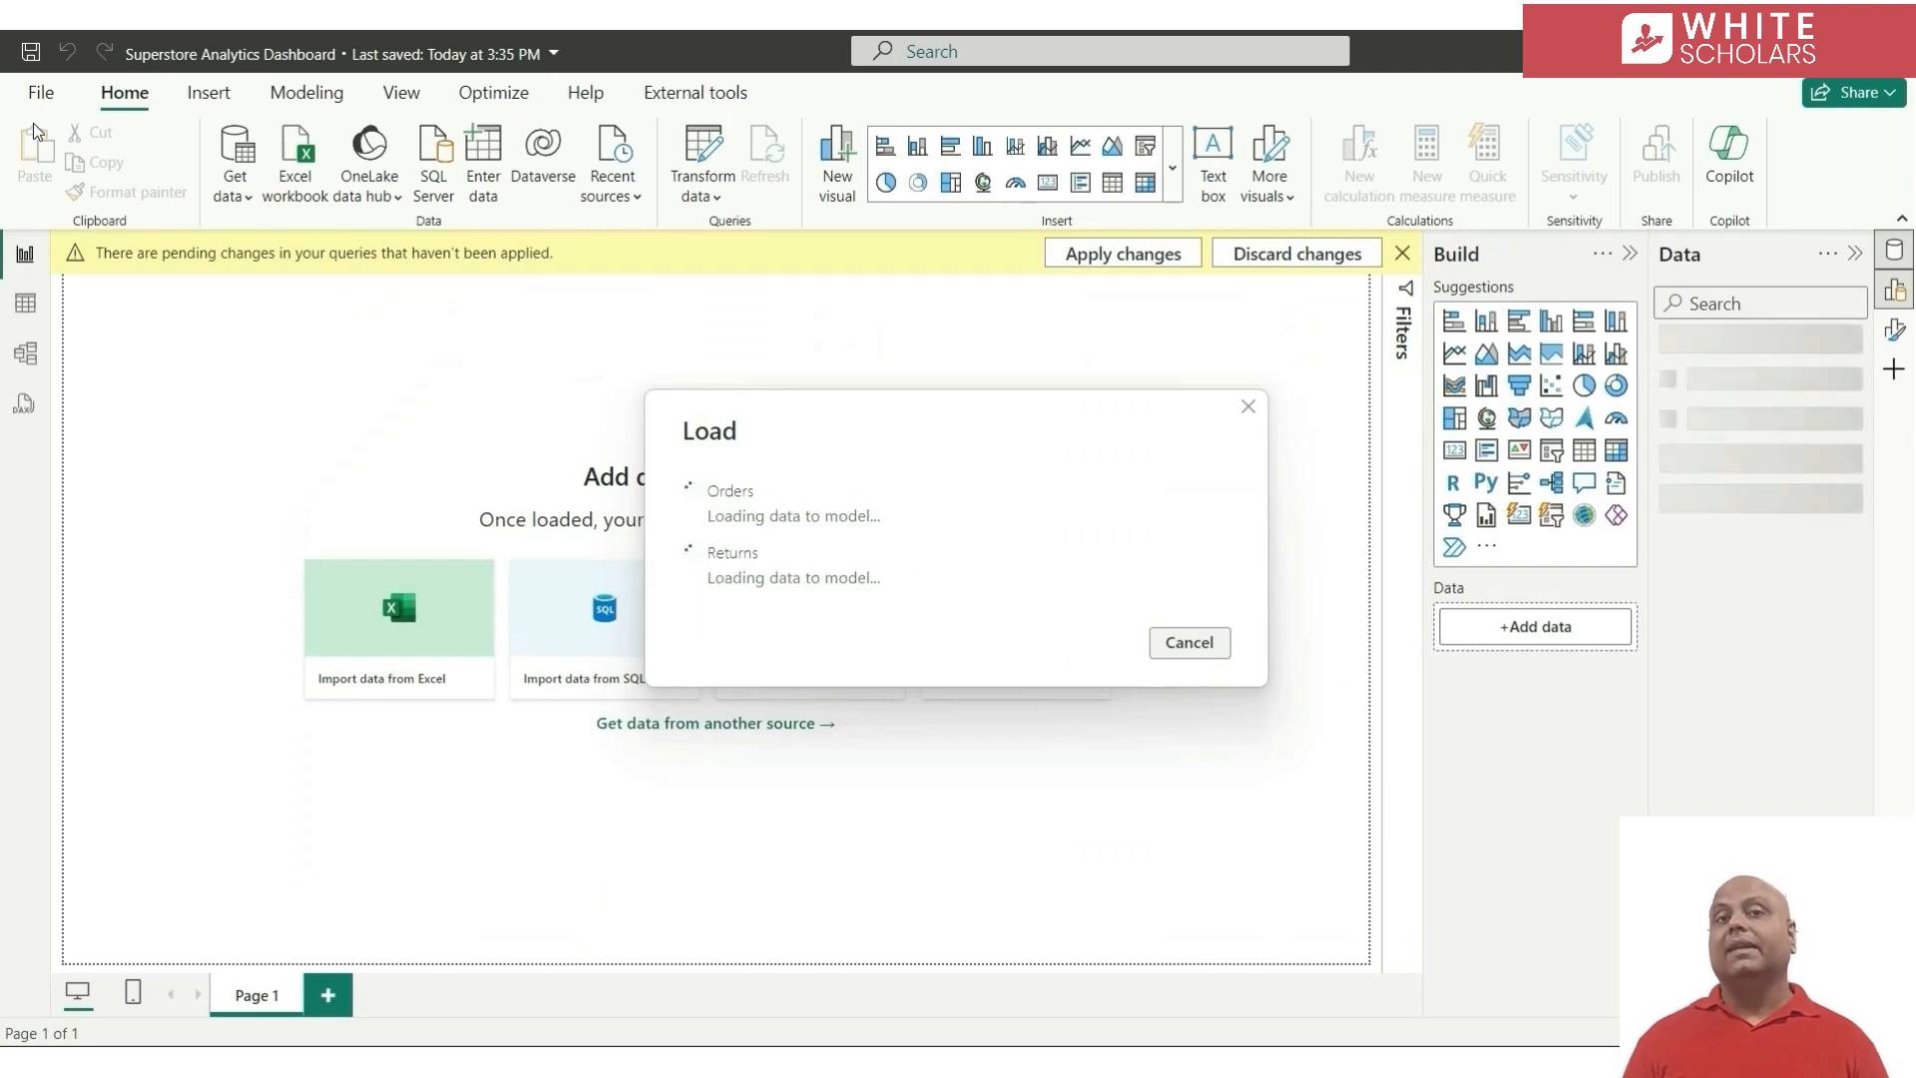
click(25, 354)
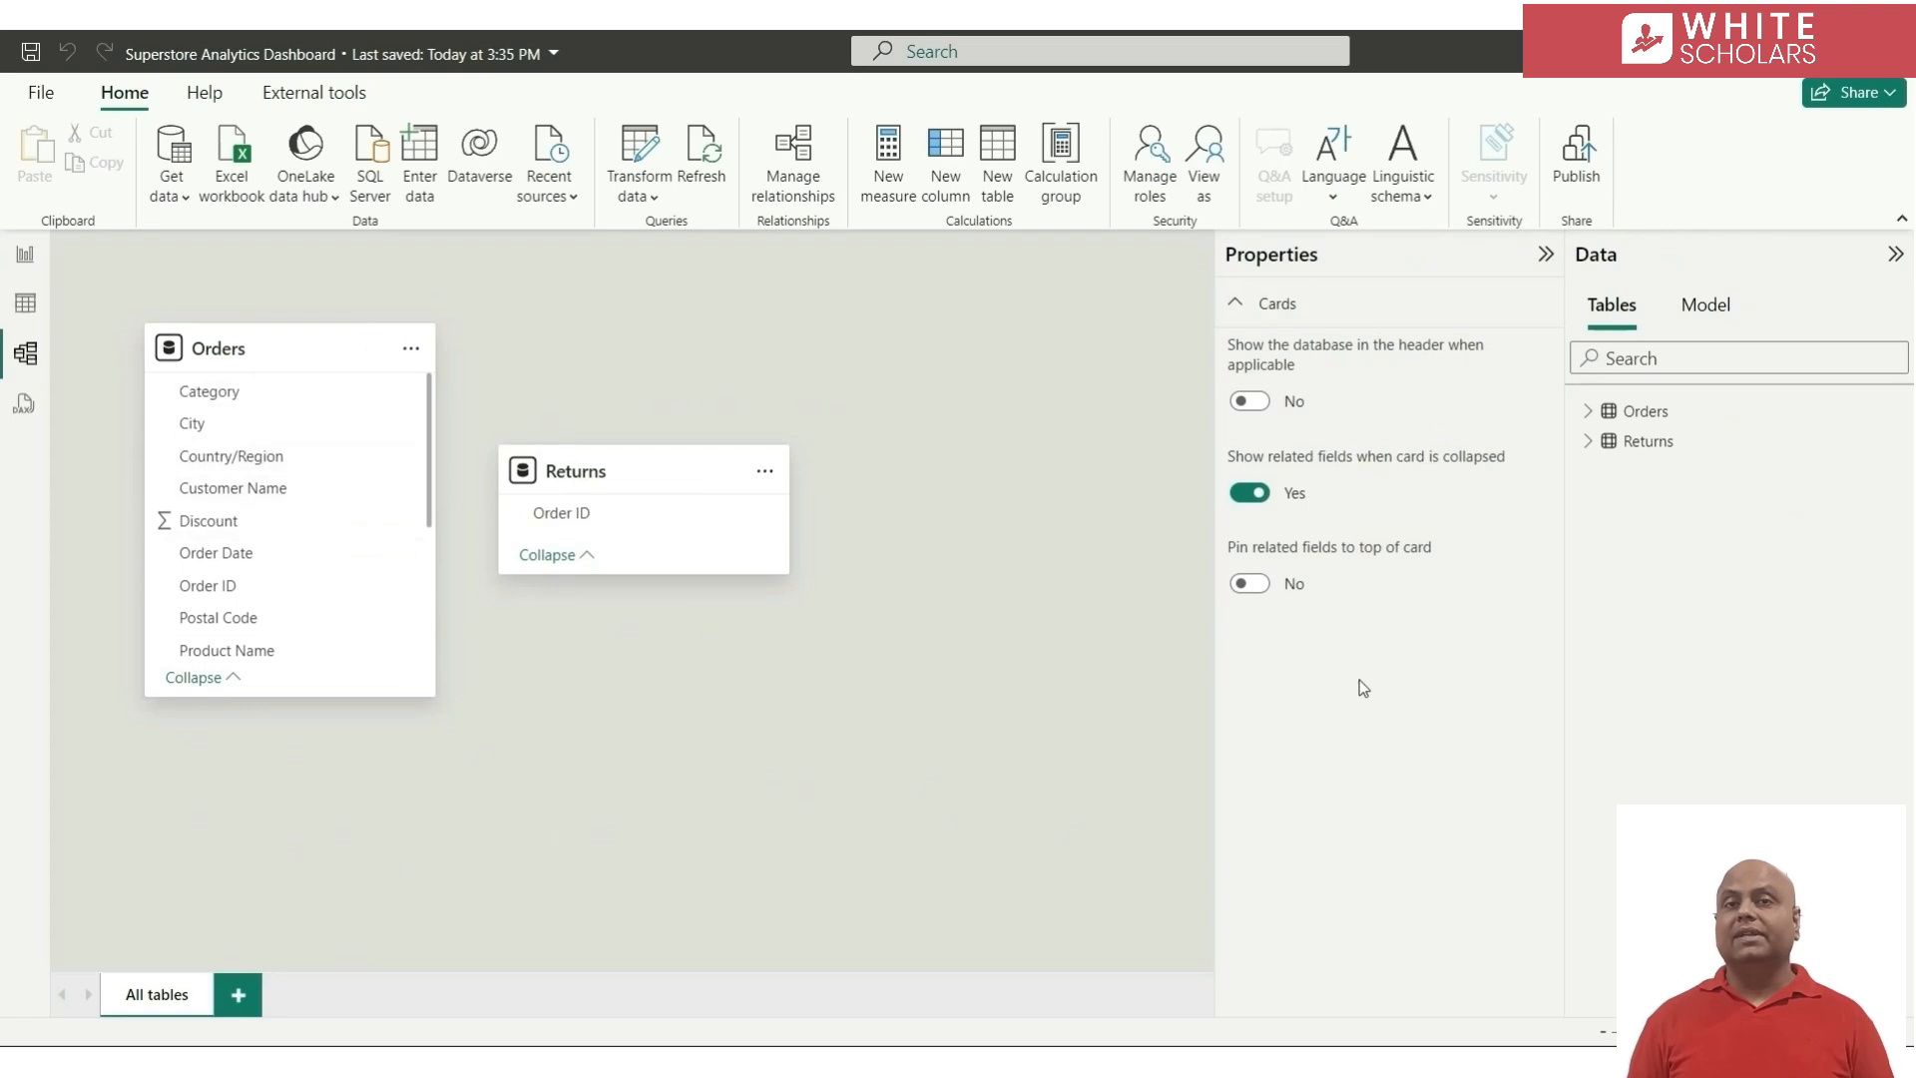
click(1249, 585)
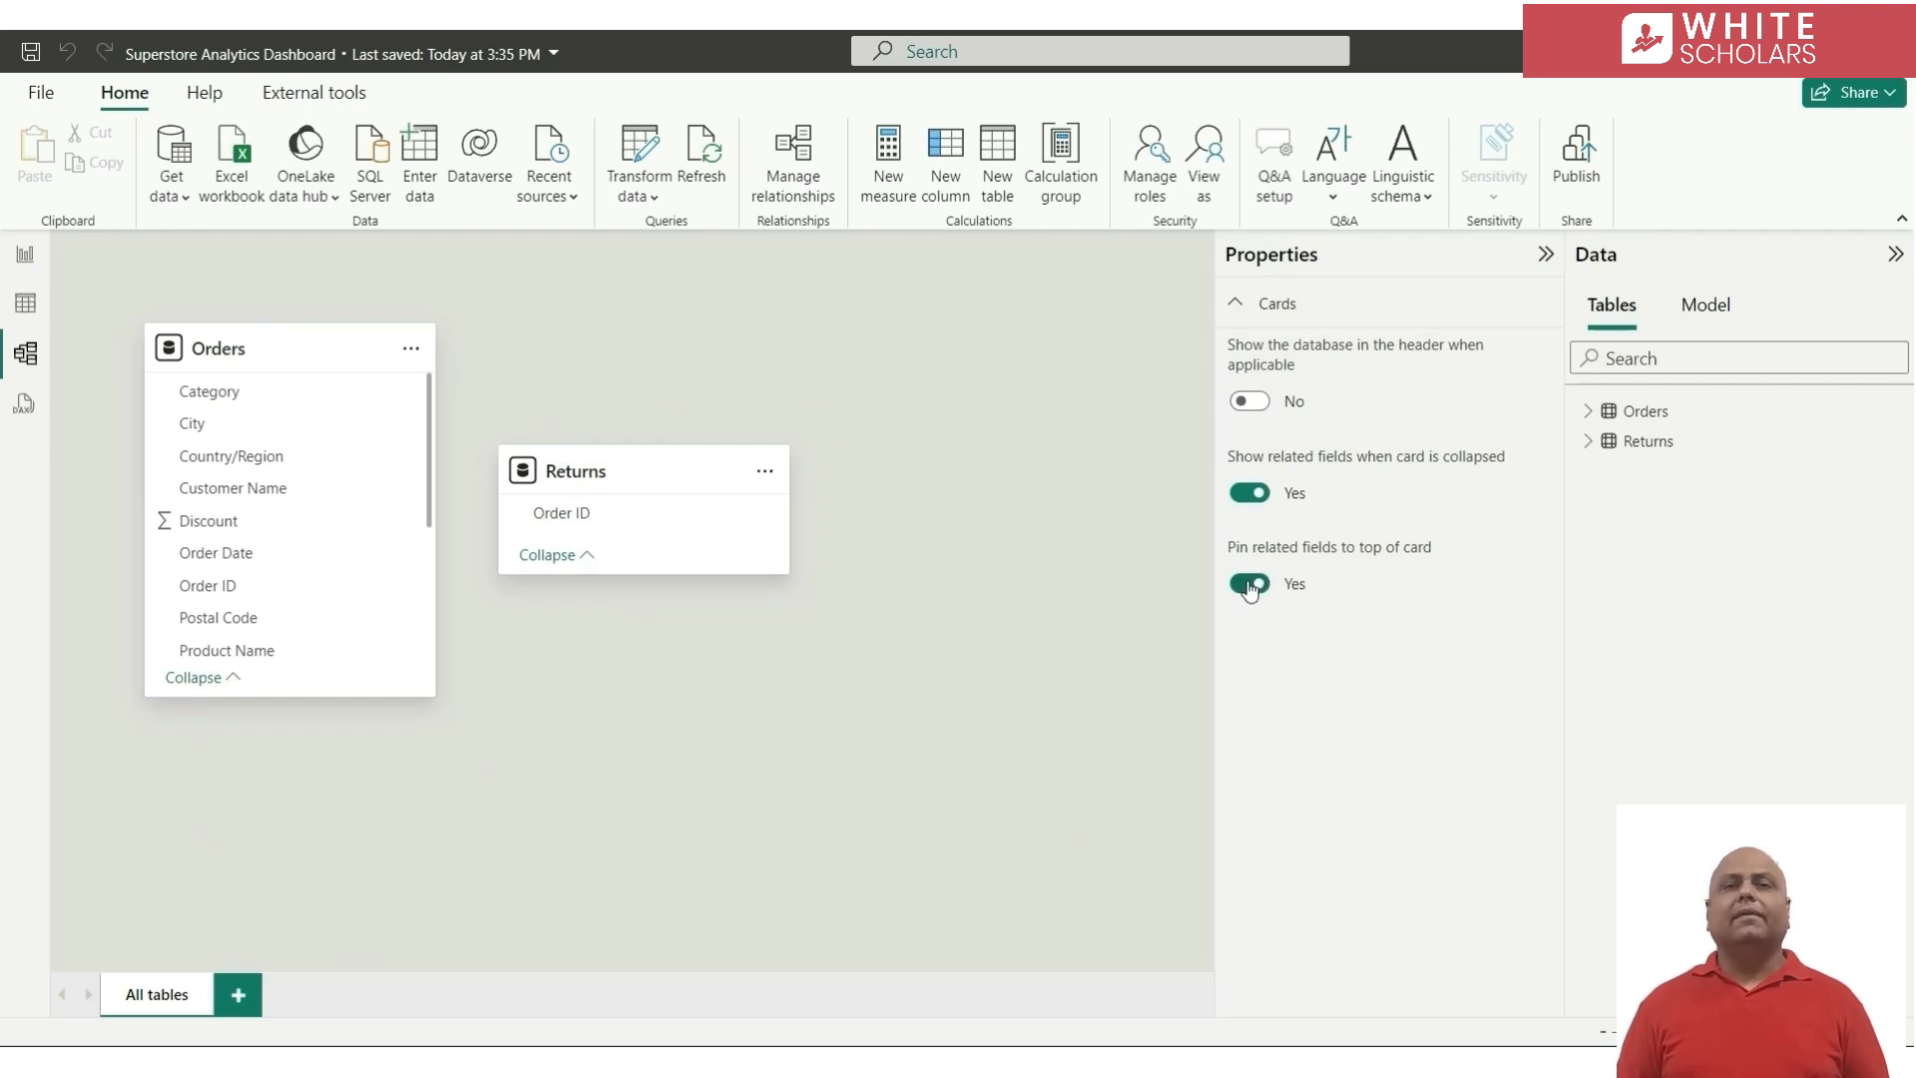
click(1546, 254)
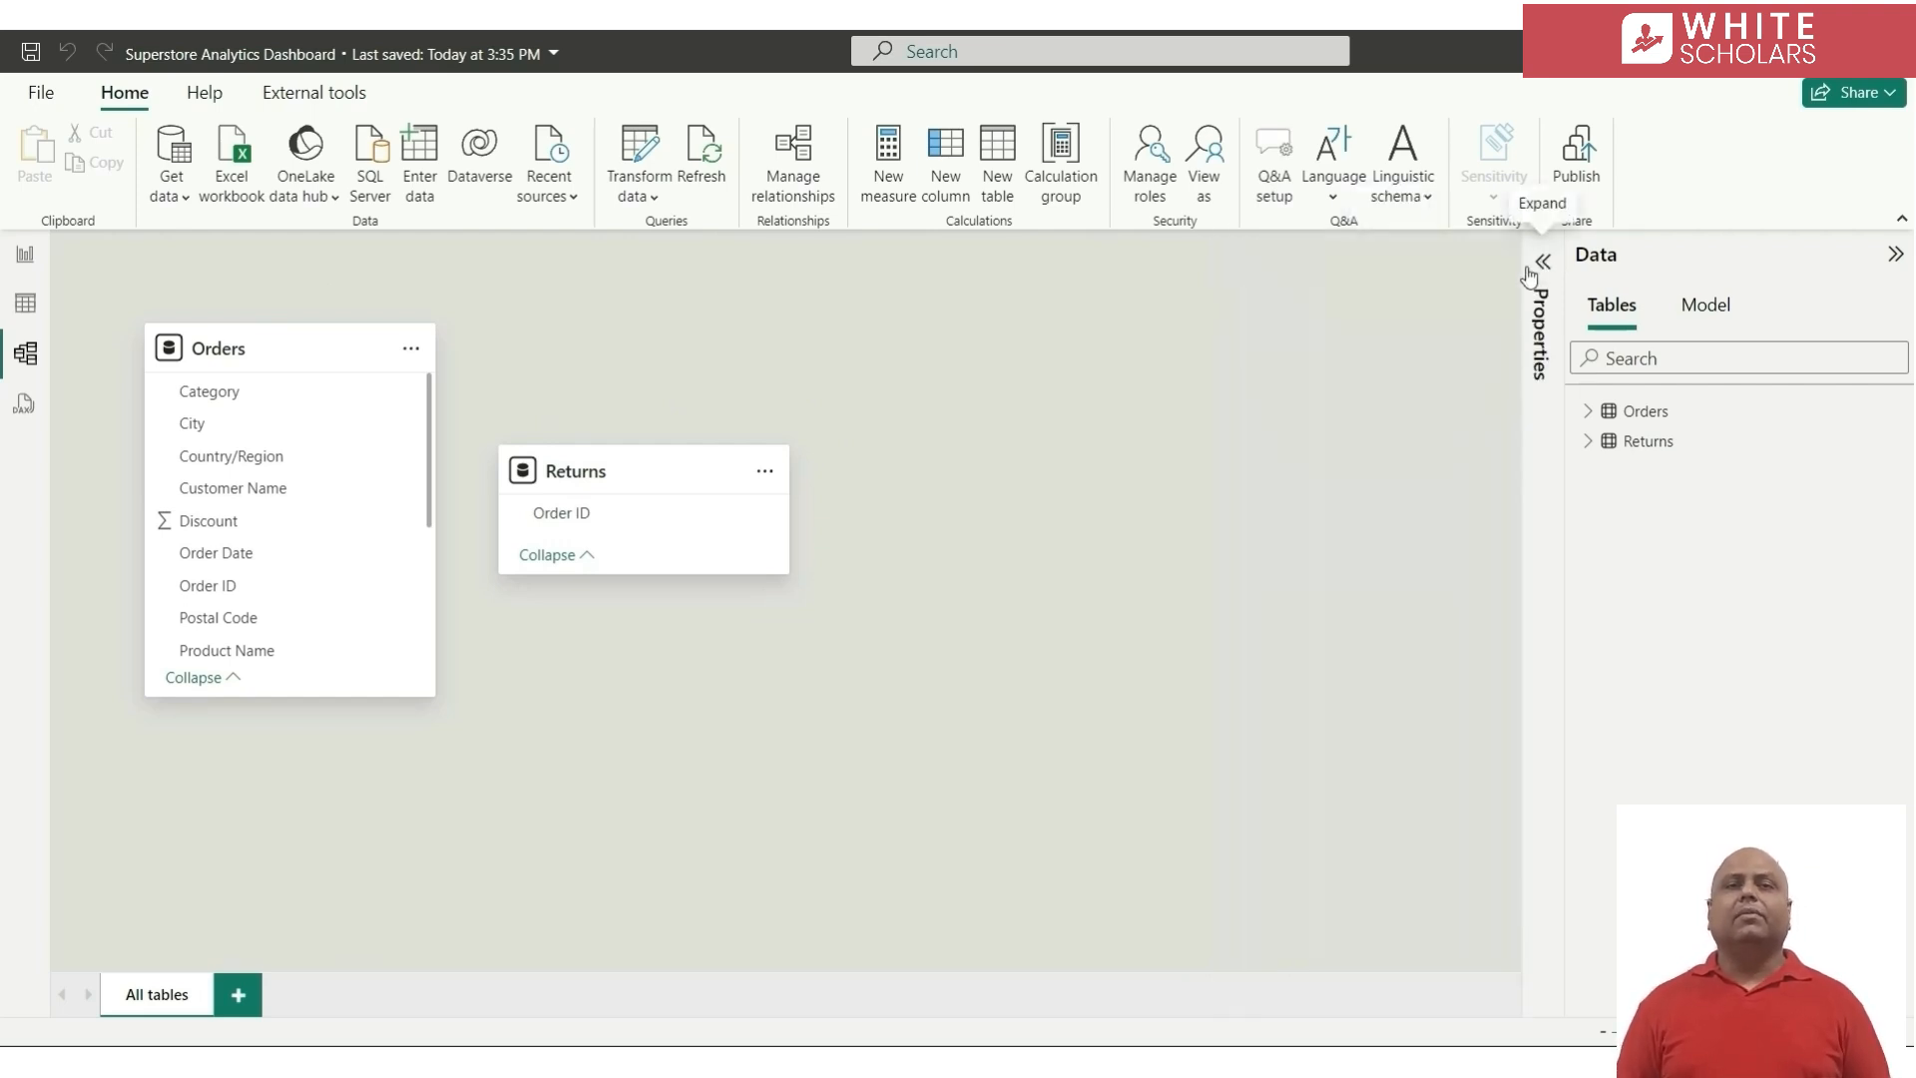
Space out the Orders and Returns tables and relate them on Order ID, many to many, with single cross-filtering where Returns filters Orders
drag(598, 461, 938, 351)
drag(271, 351, 554, 473)
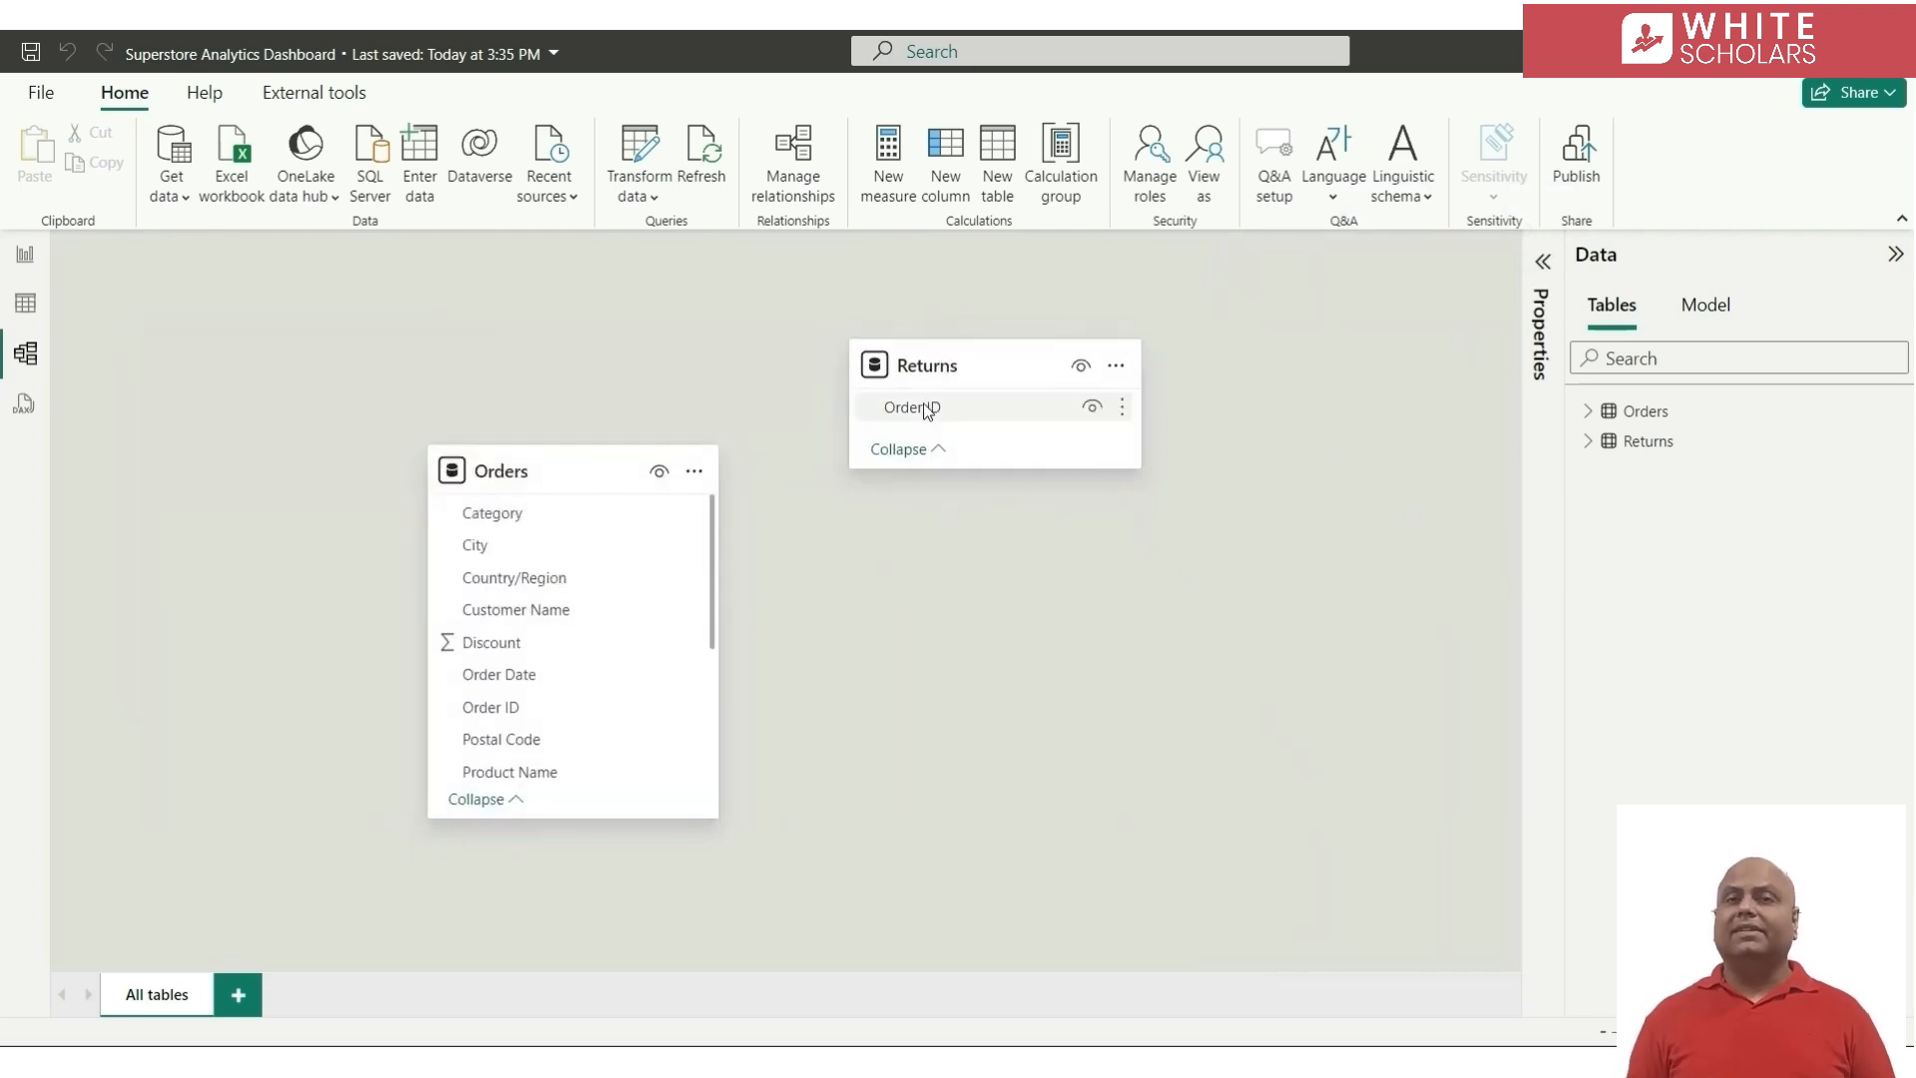
drag(924, 404, 581, 702)
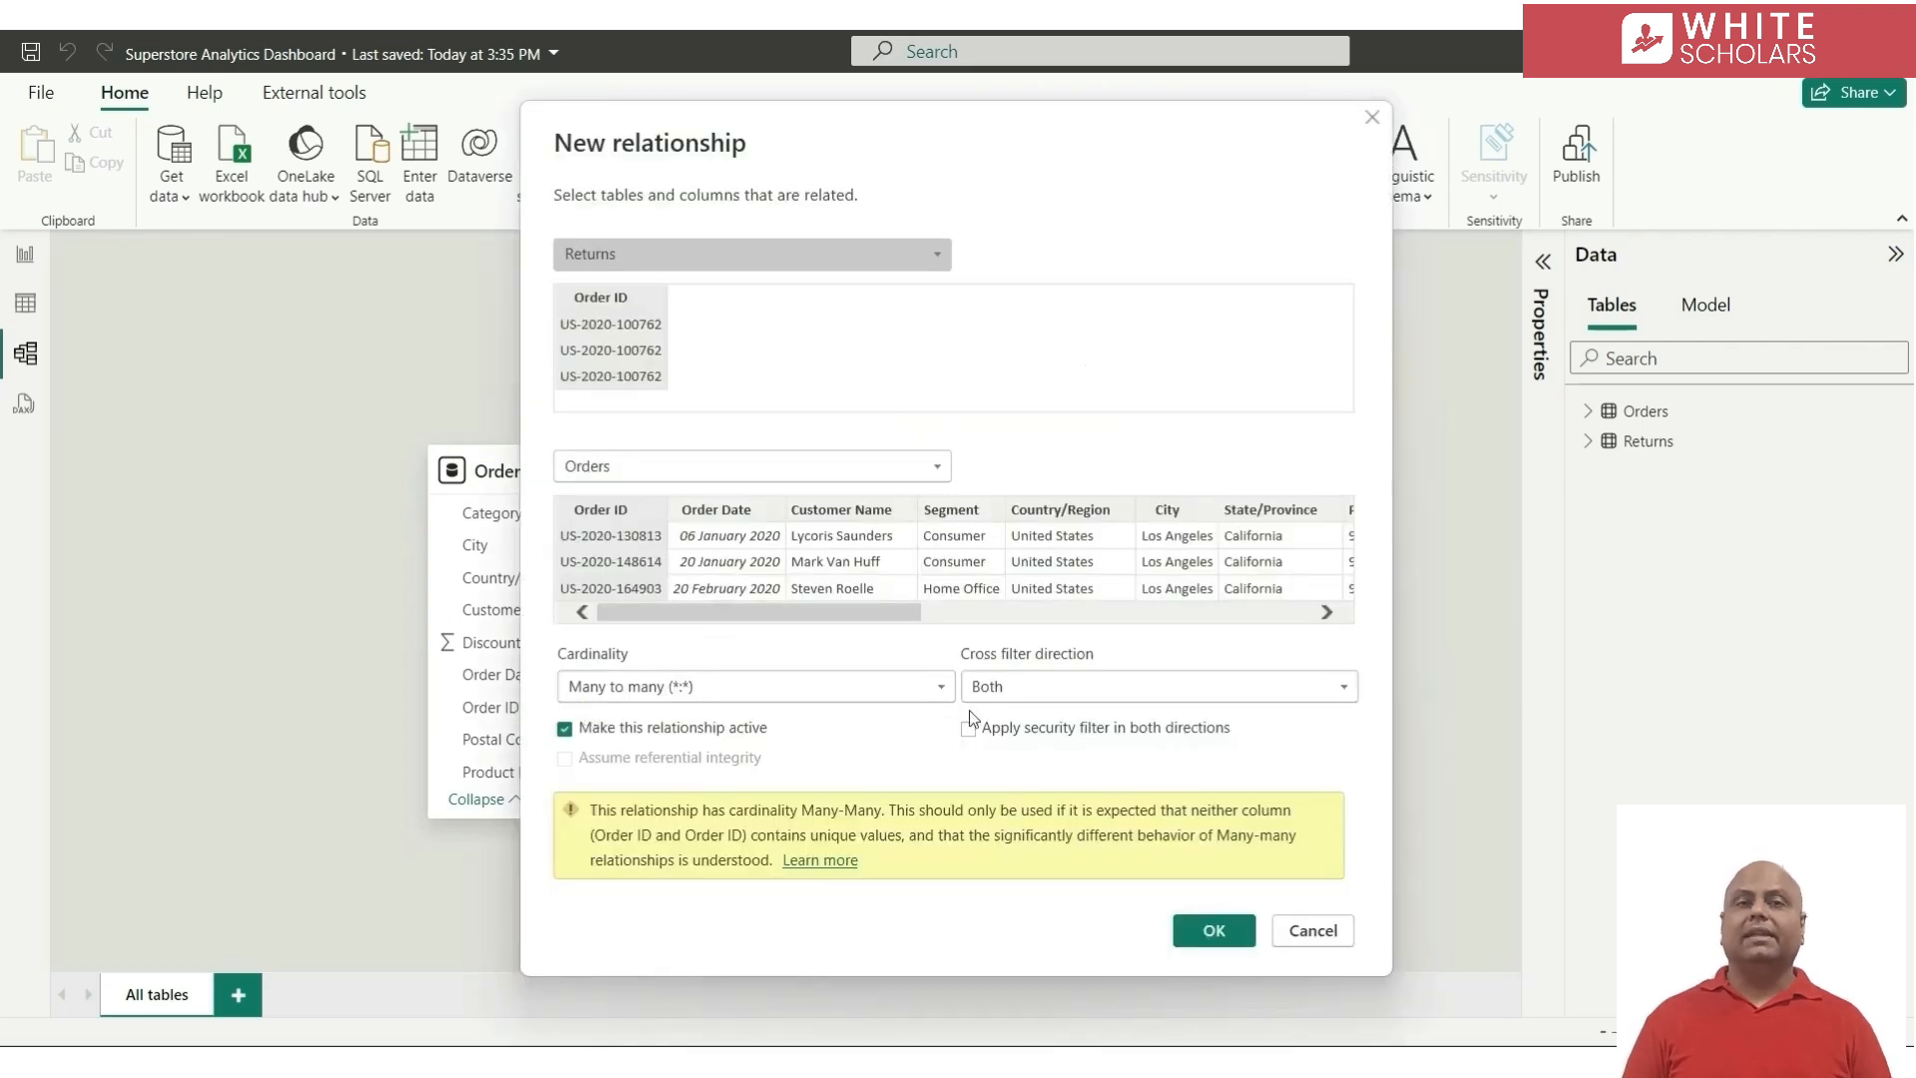
click(1170, 689)
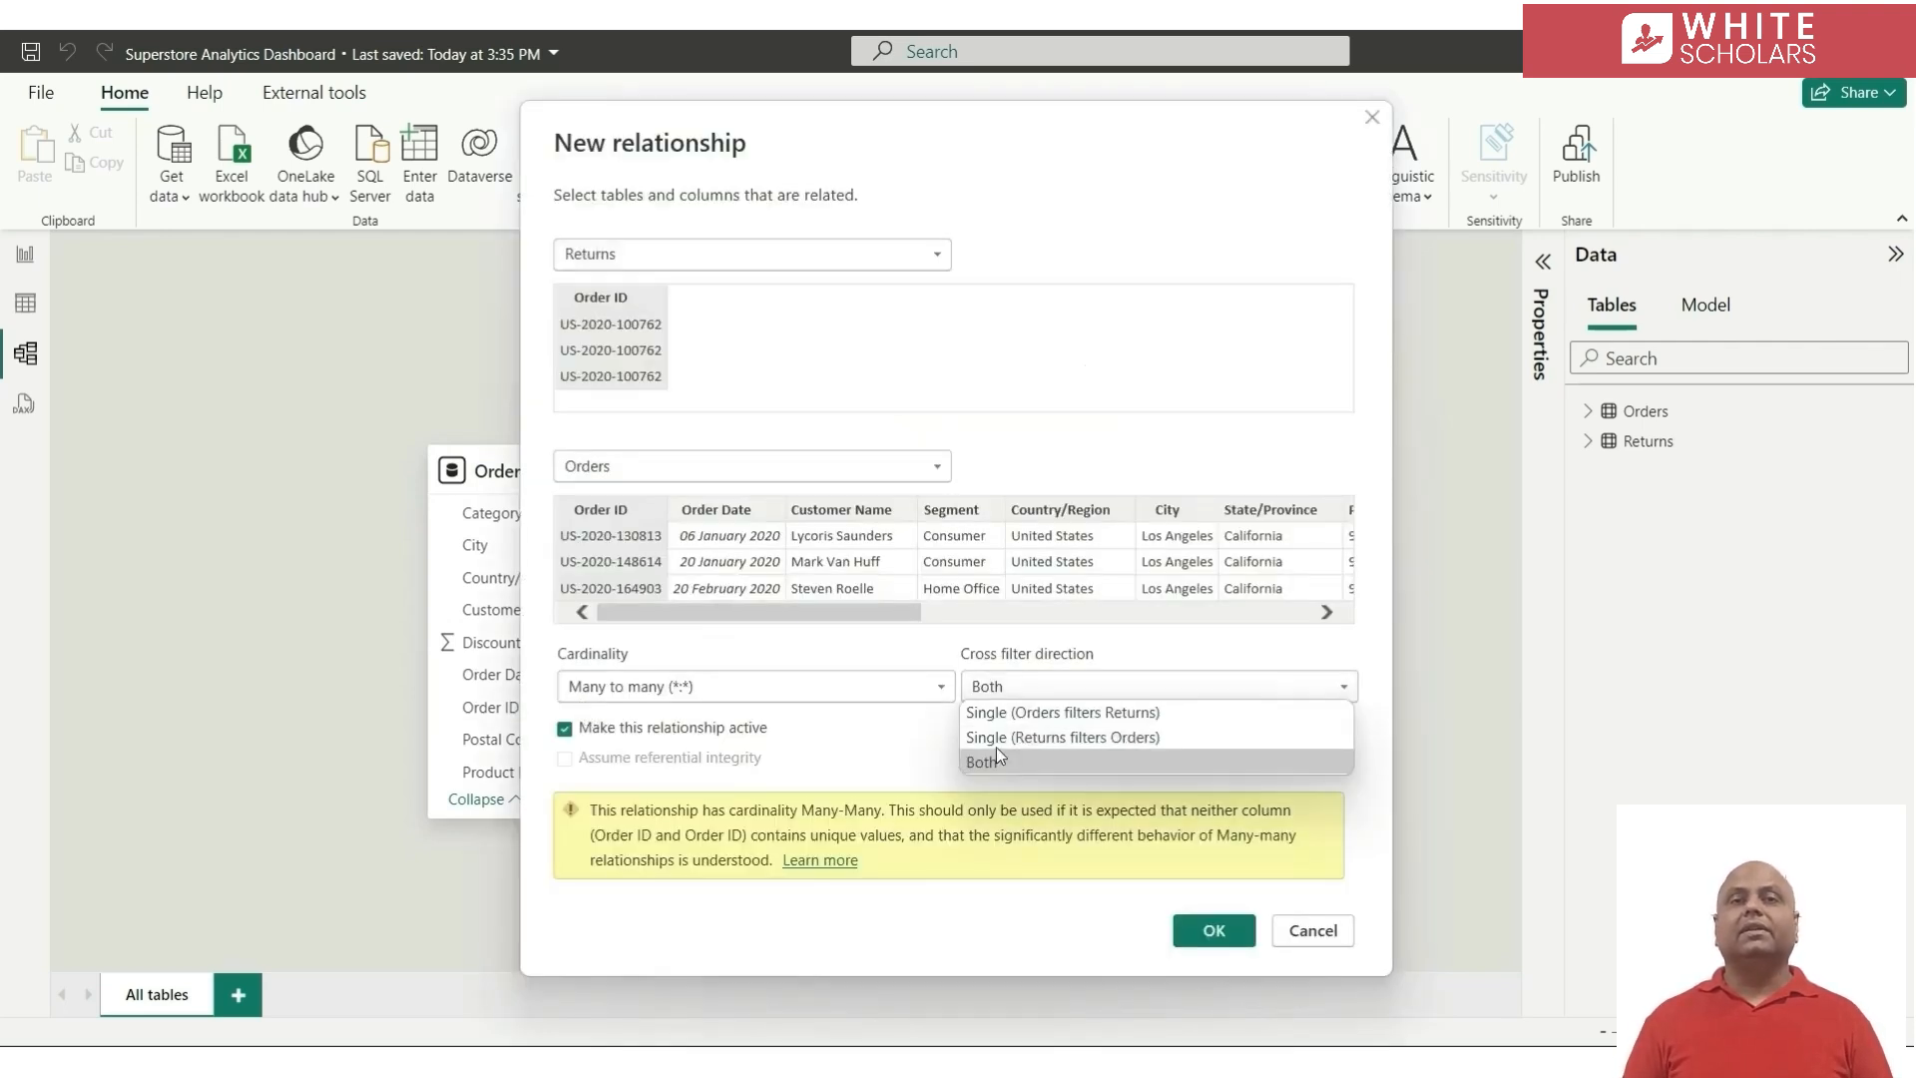
click(1120, 737)
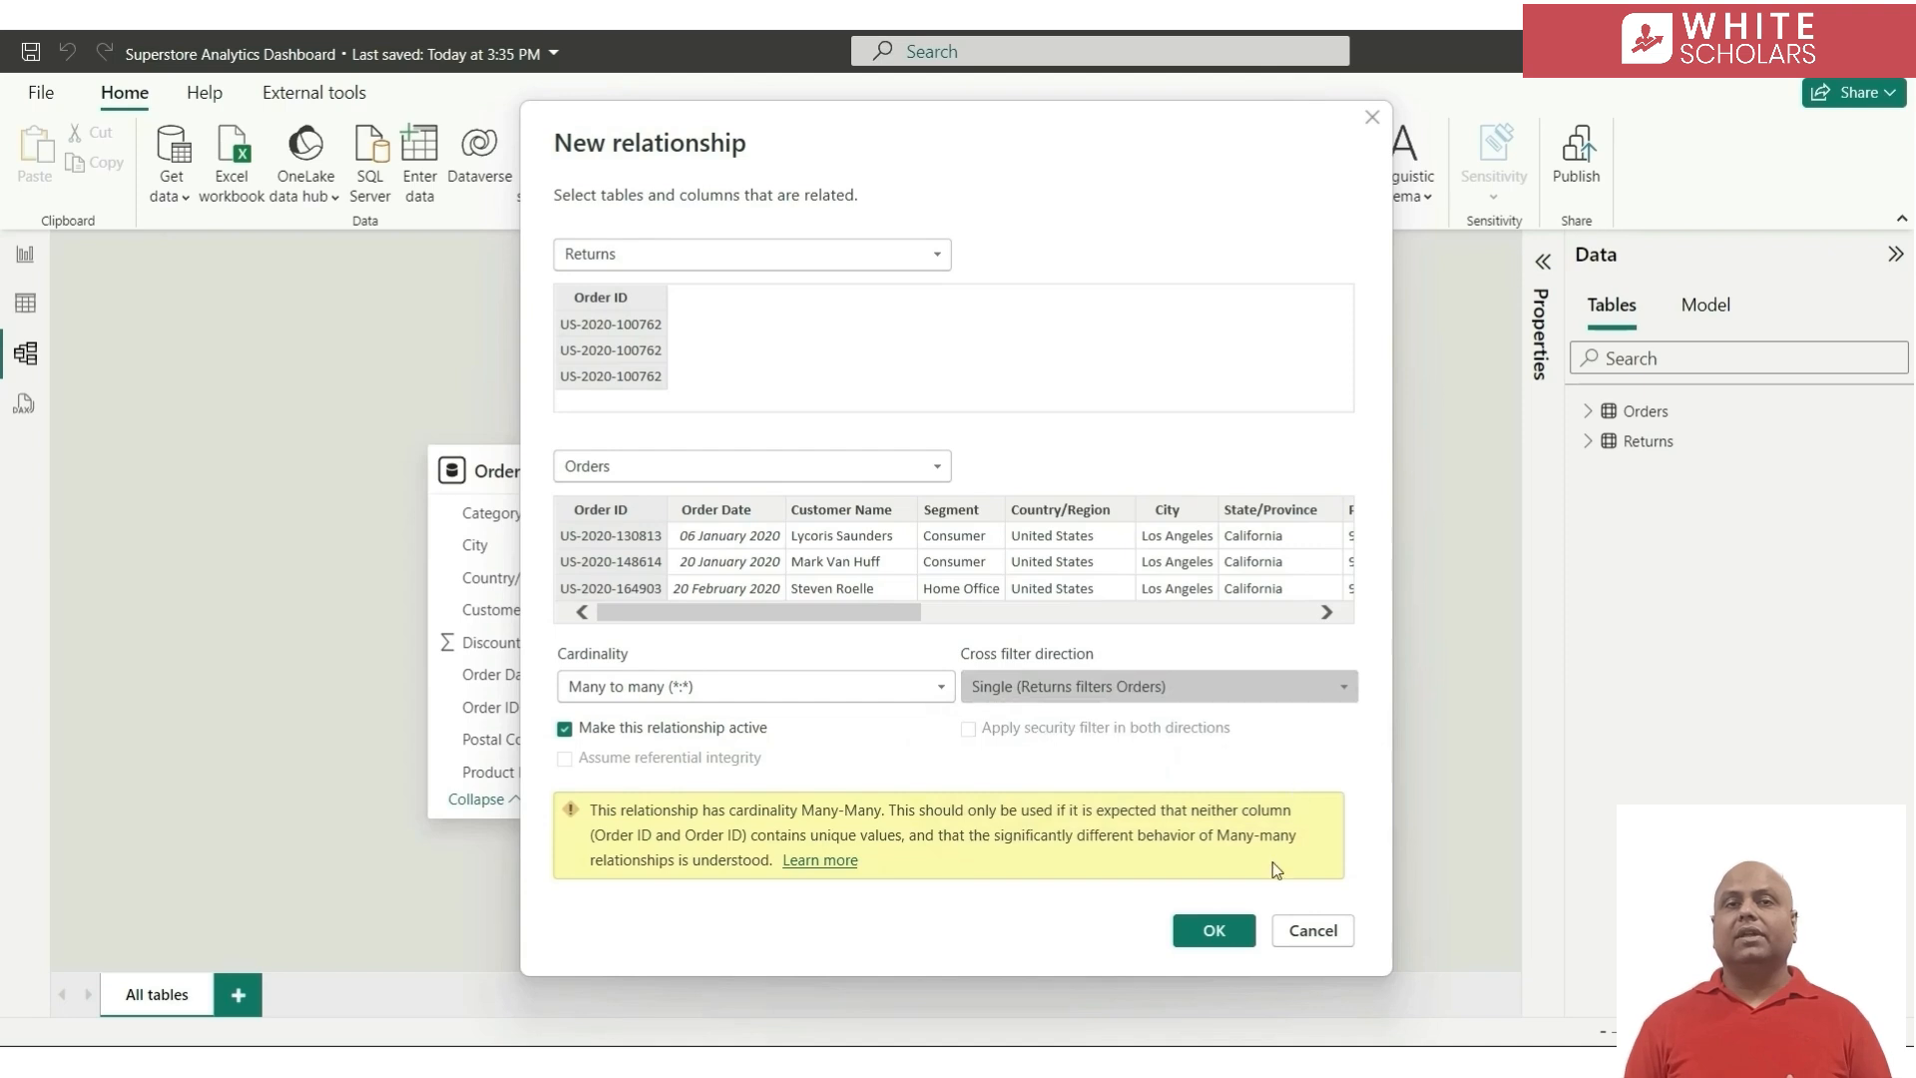
click(1215, 928)
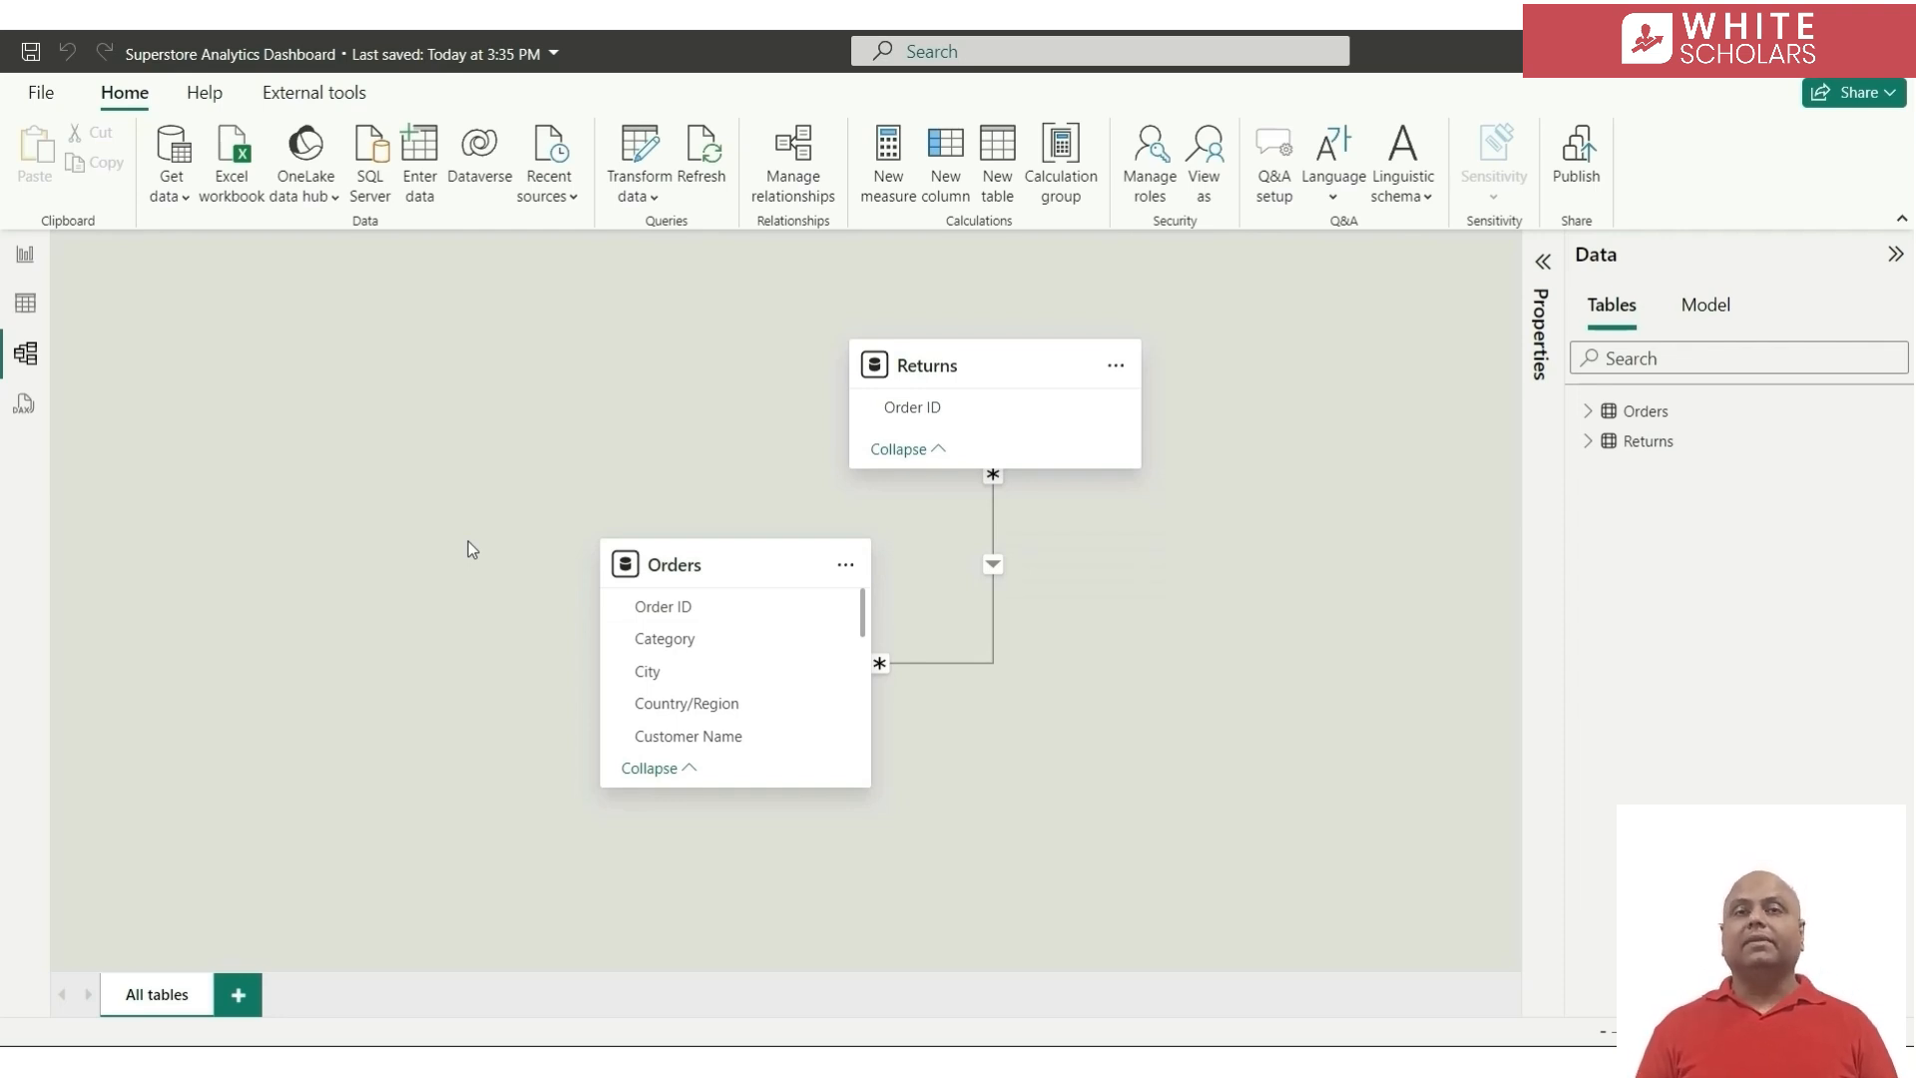
Create a calculated table named Date Table and begin its formula with ADDCOLUMNS
click(998, 185)
text(Date Tab)
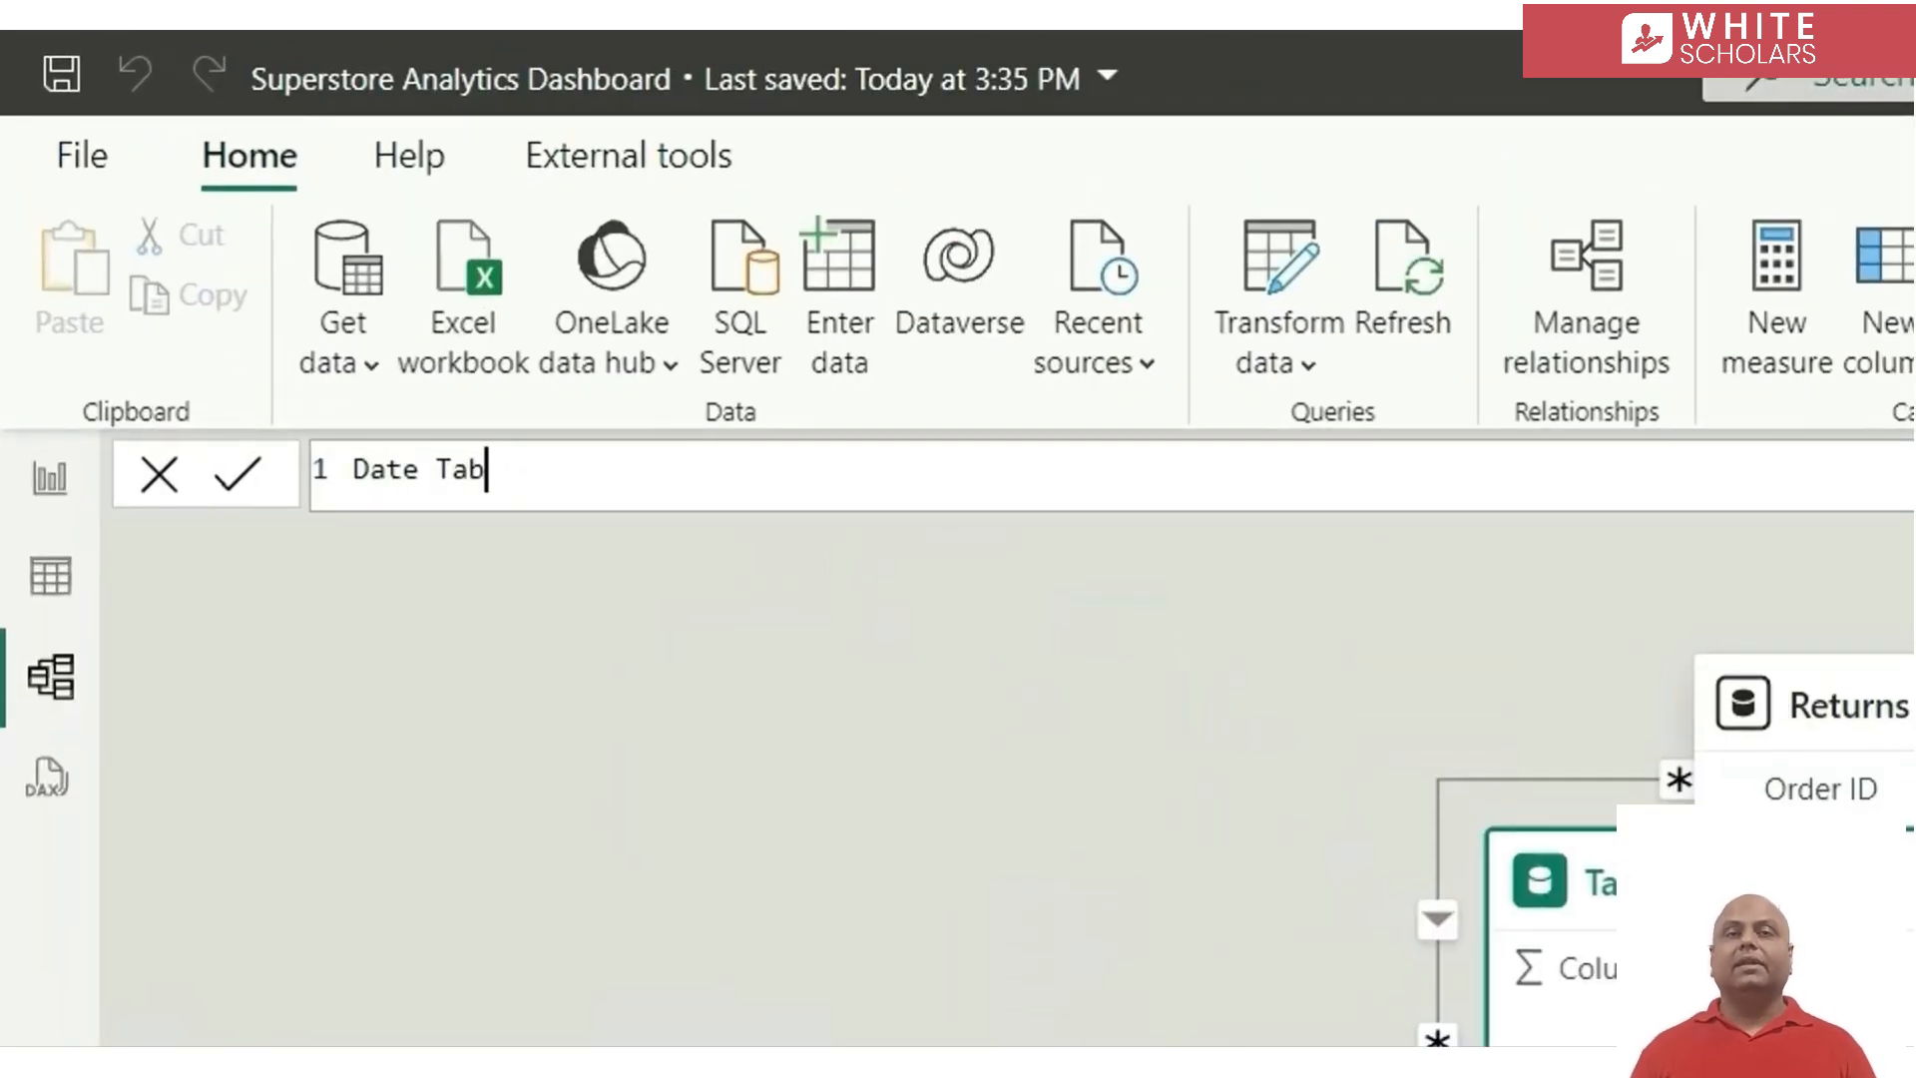
text(le =)
key(shift+Return)
text(add)
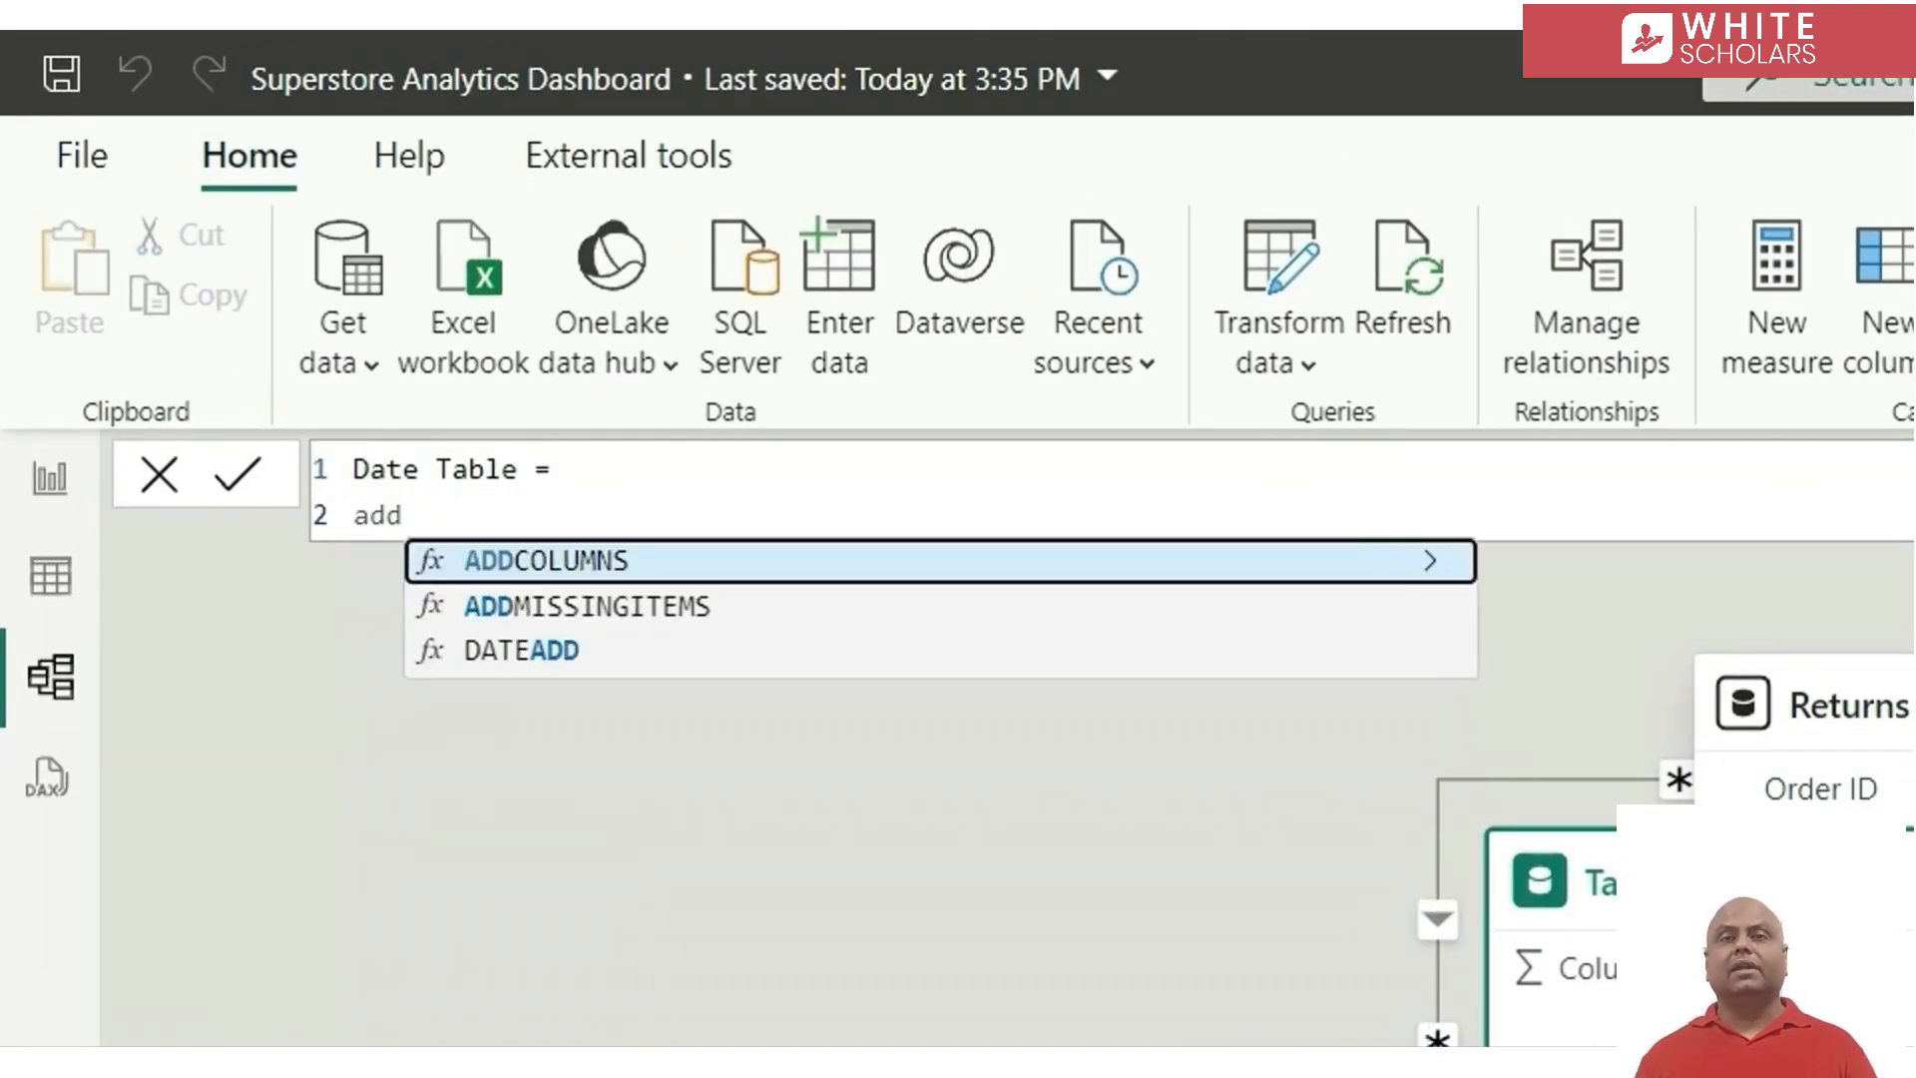
key(Tab)
key(shift+Return)
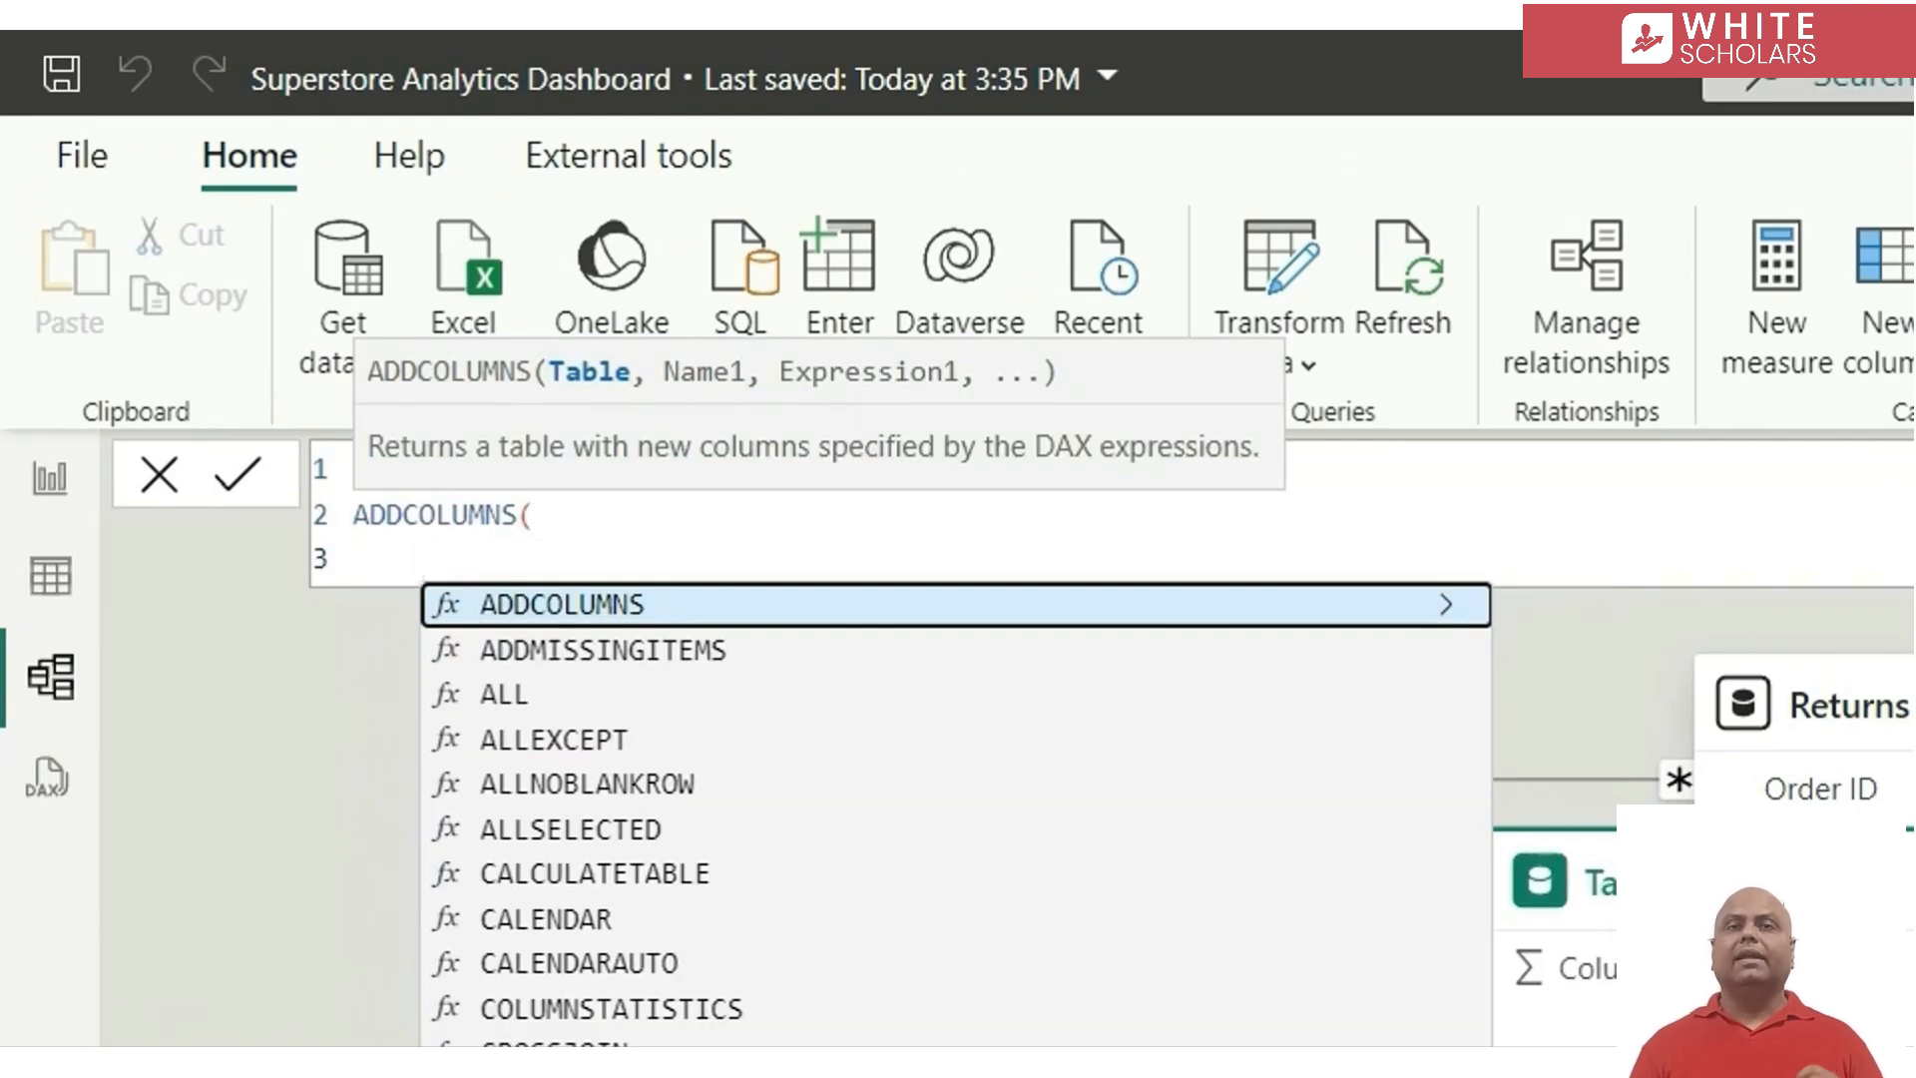
Supply CALENDAR( MIN( Orders[Order Date] ), MAX( Orders[Order Date] ) ) as the table argument of the Date Table's ADDCOLUMNS function
text(cal)
key(Tab)
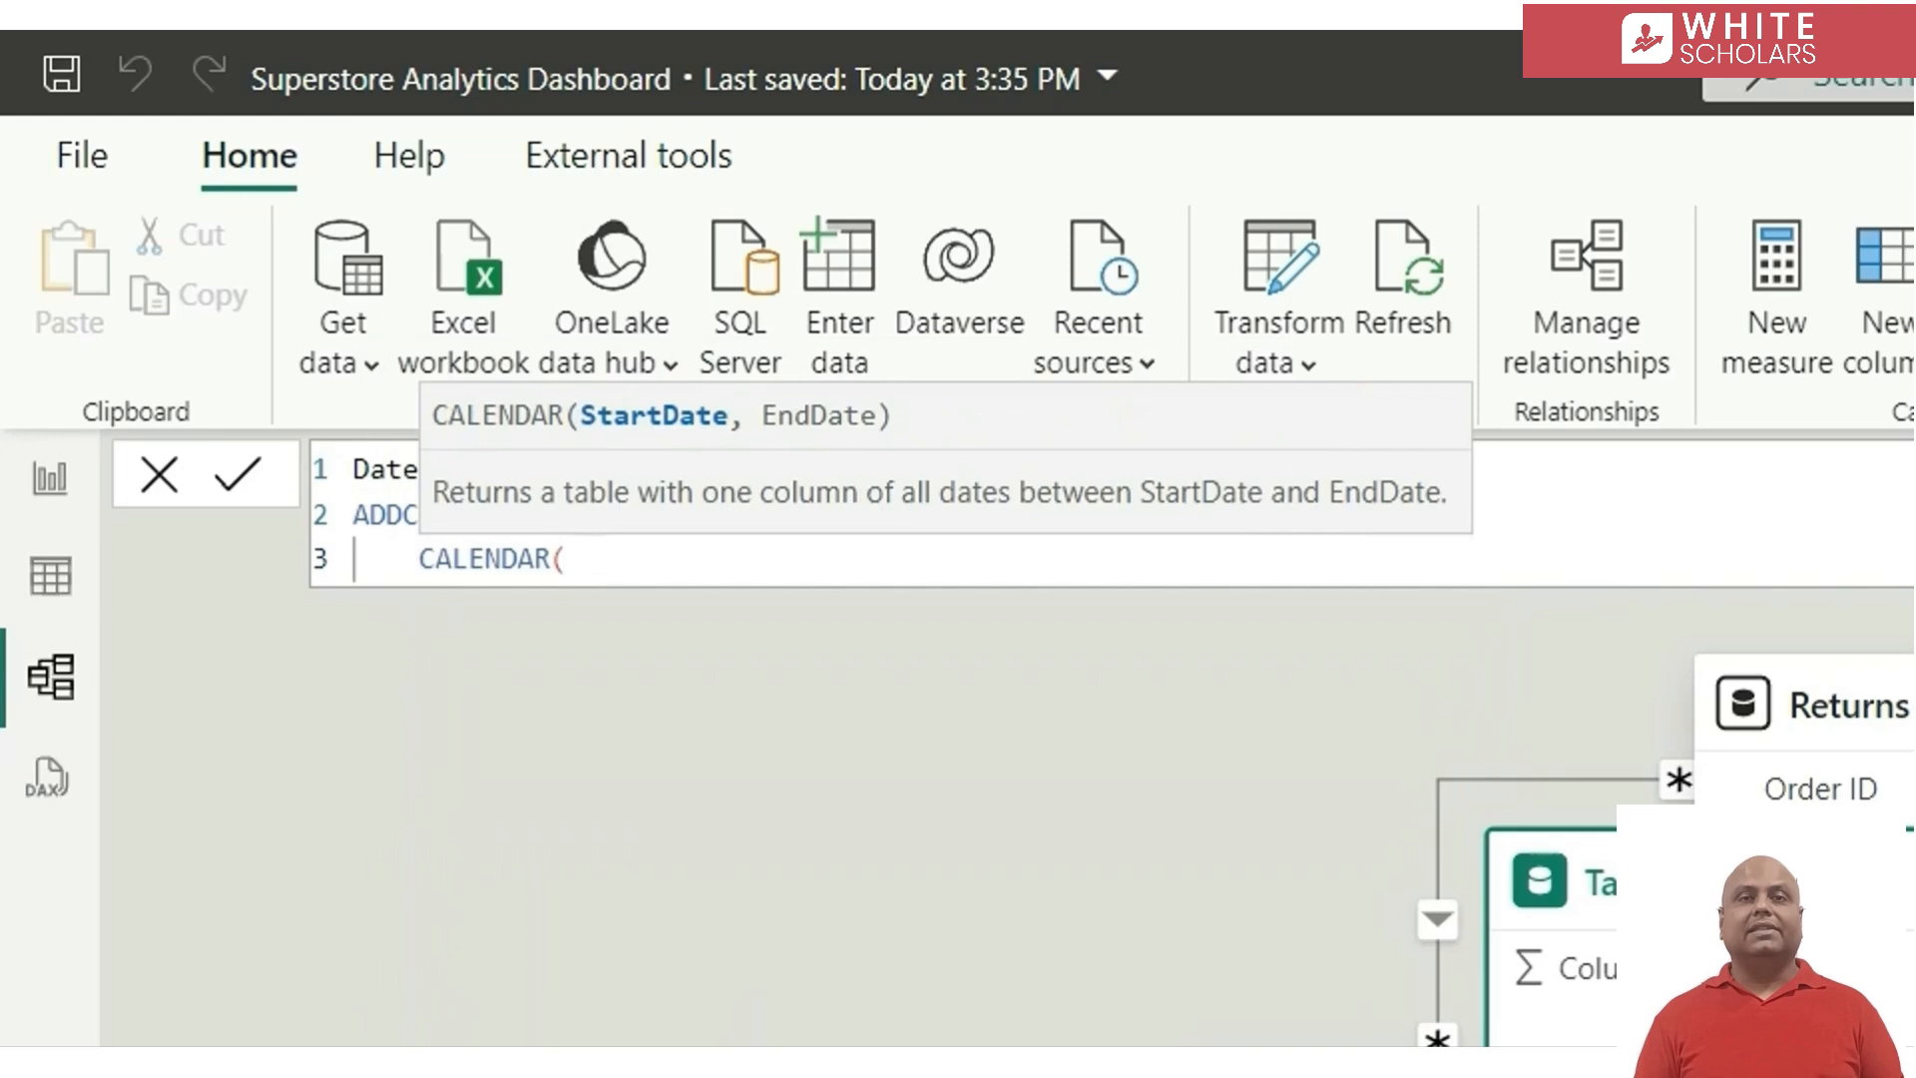
text(min)
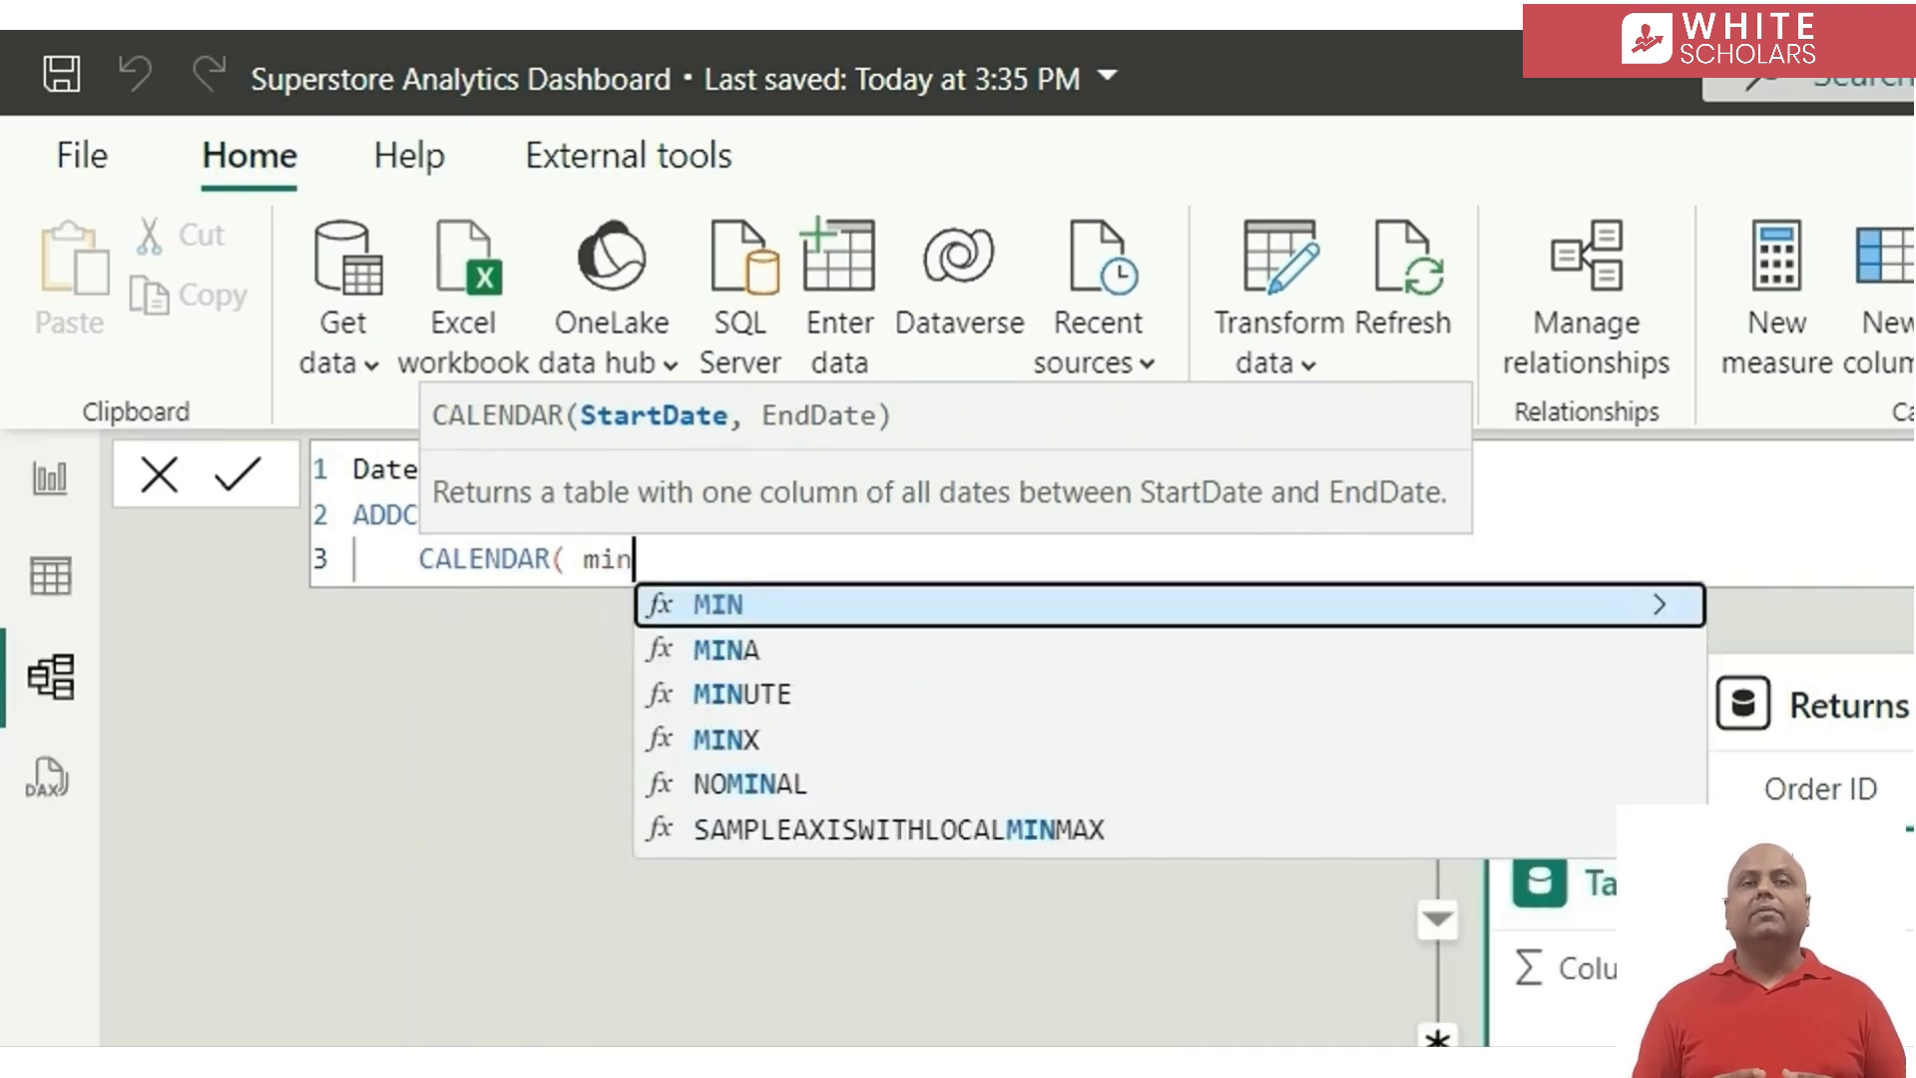
key(Tab)
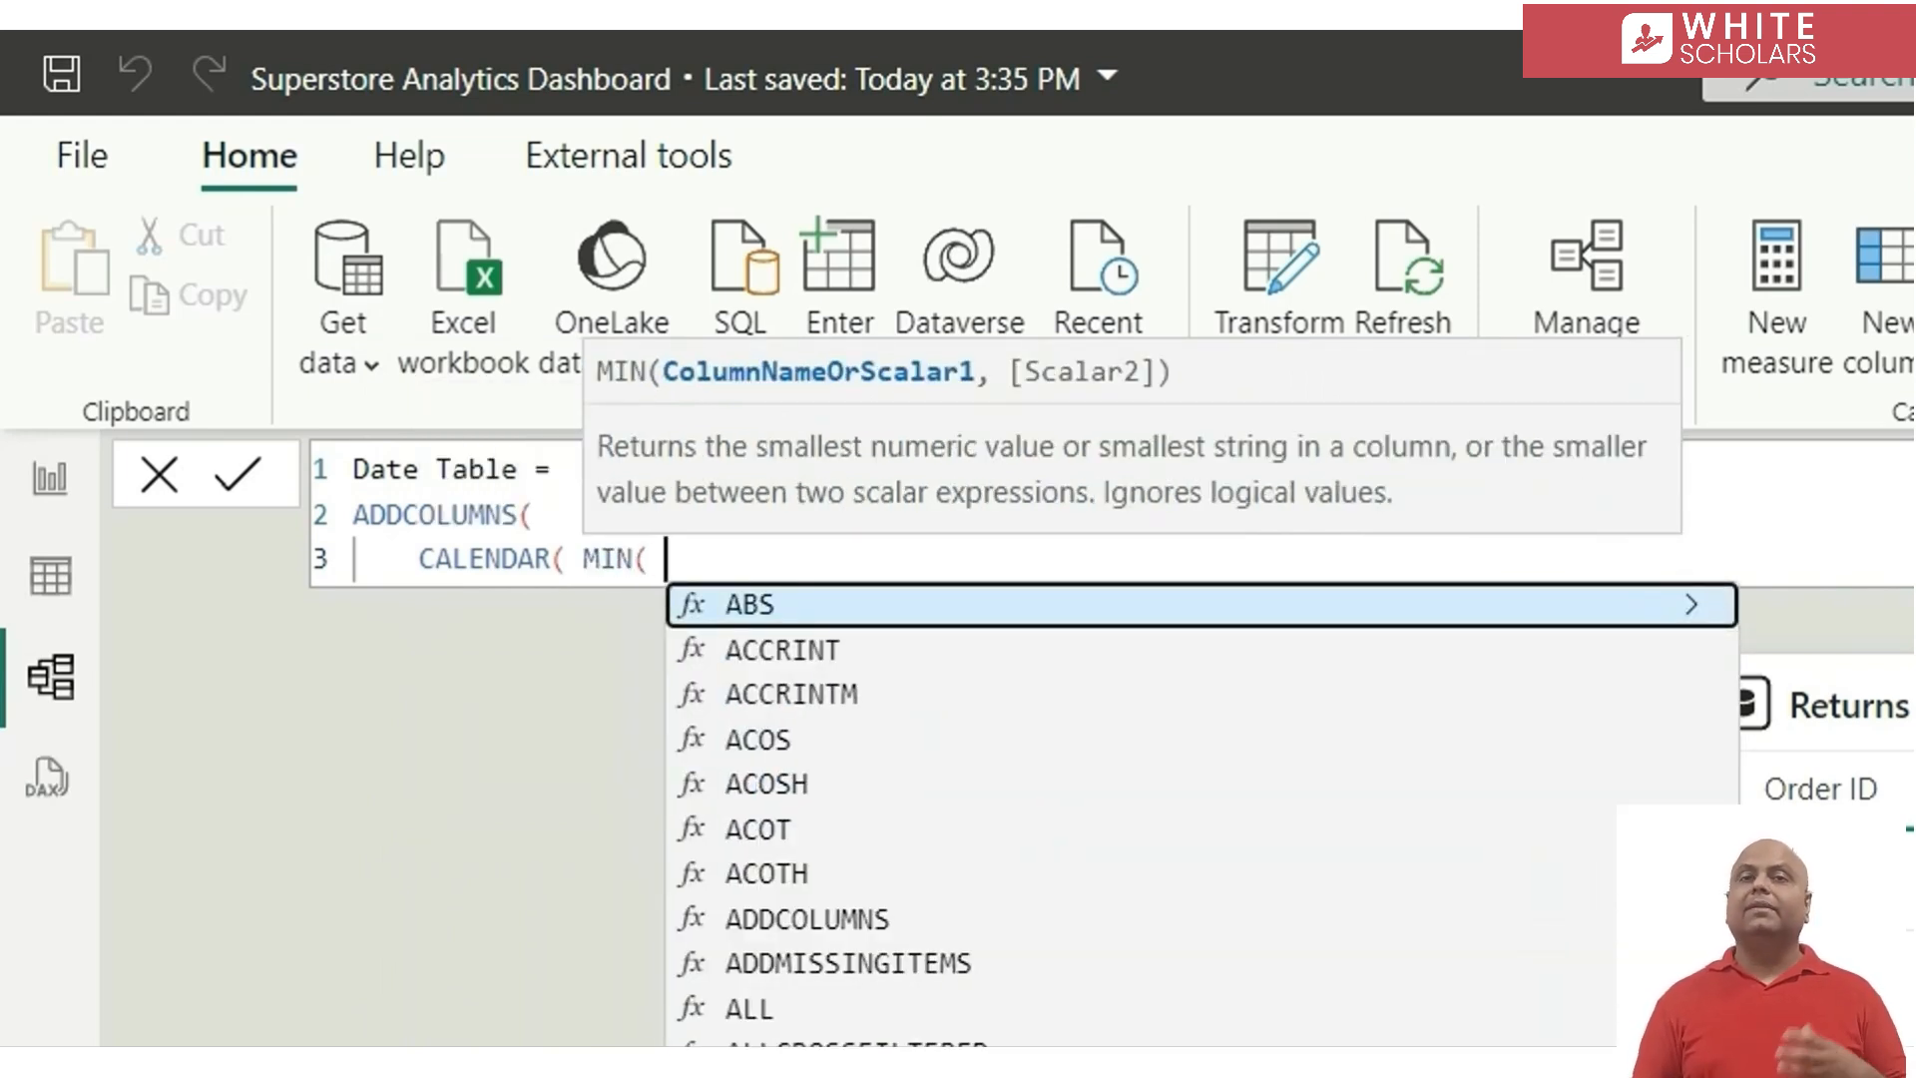
text(orde)
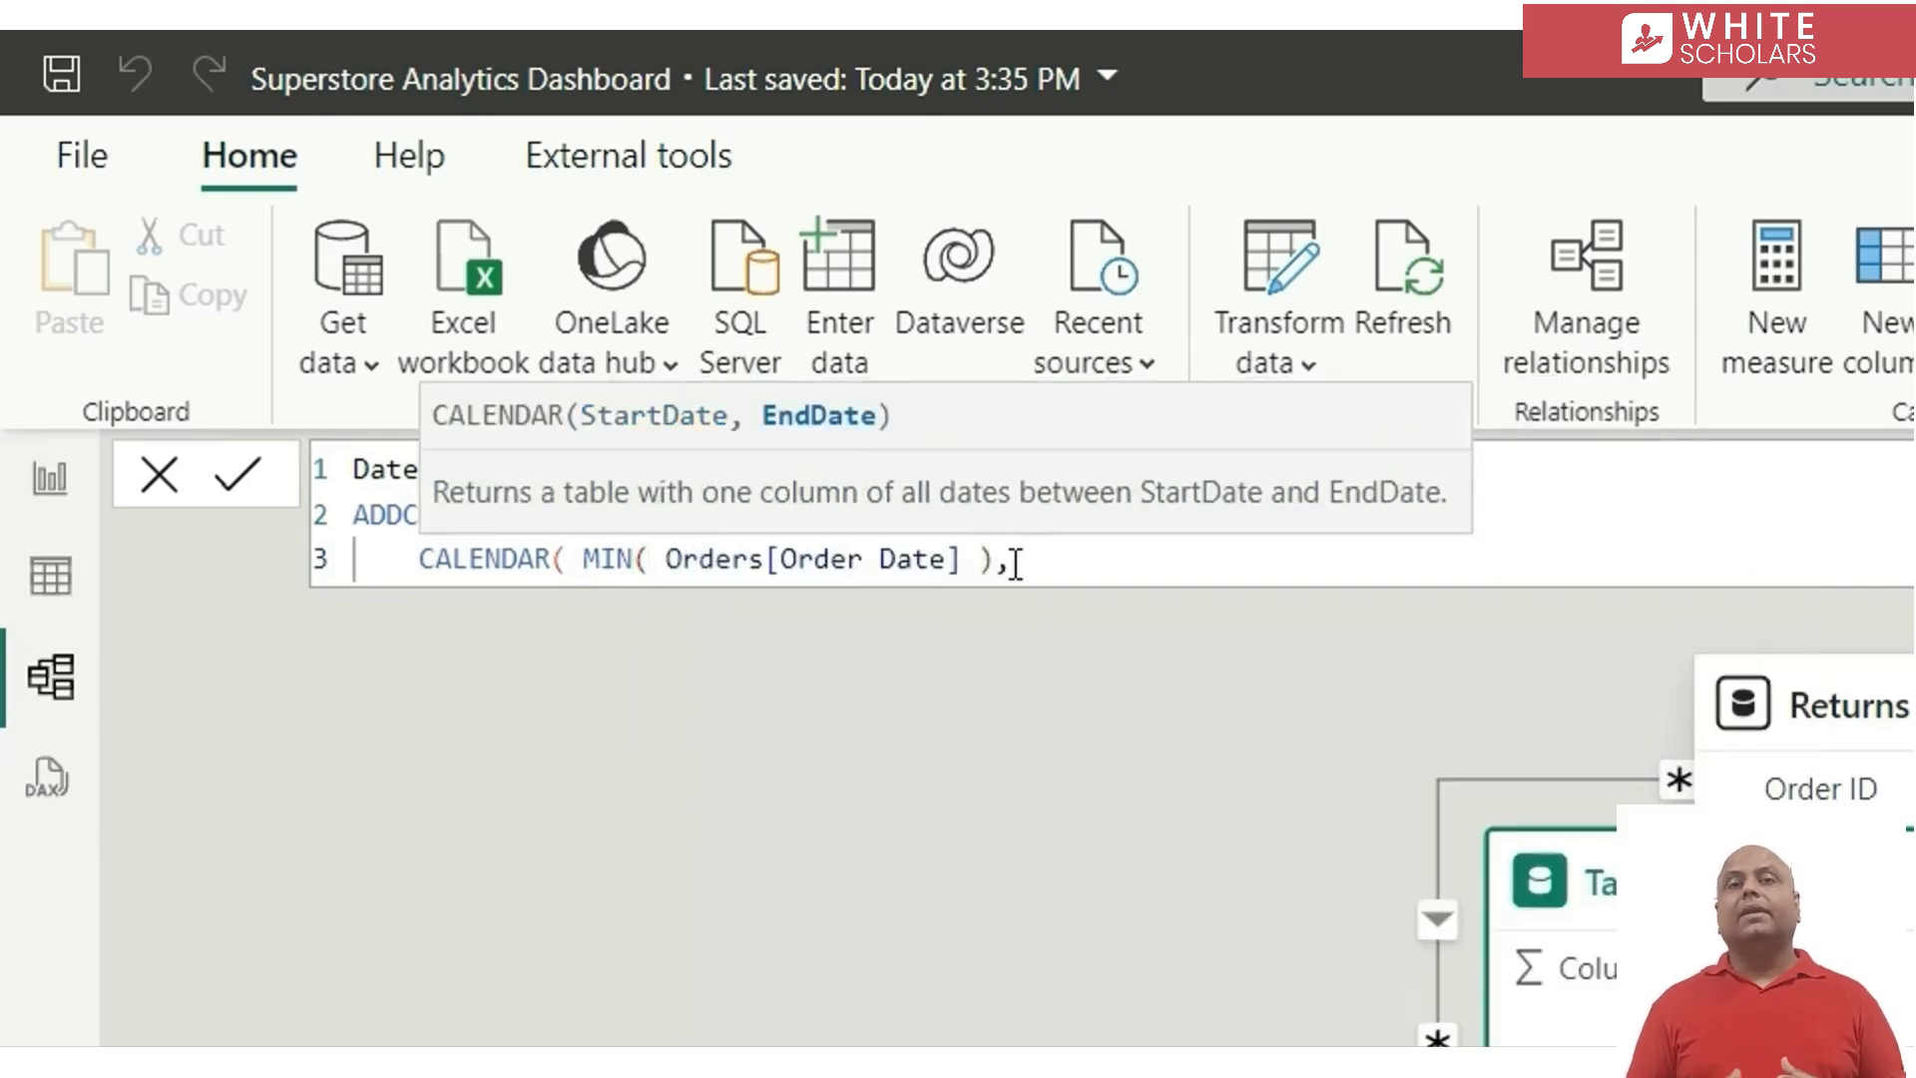
text(max)
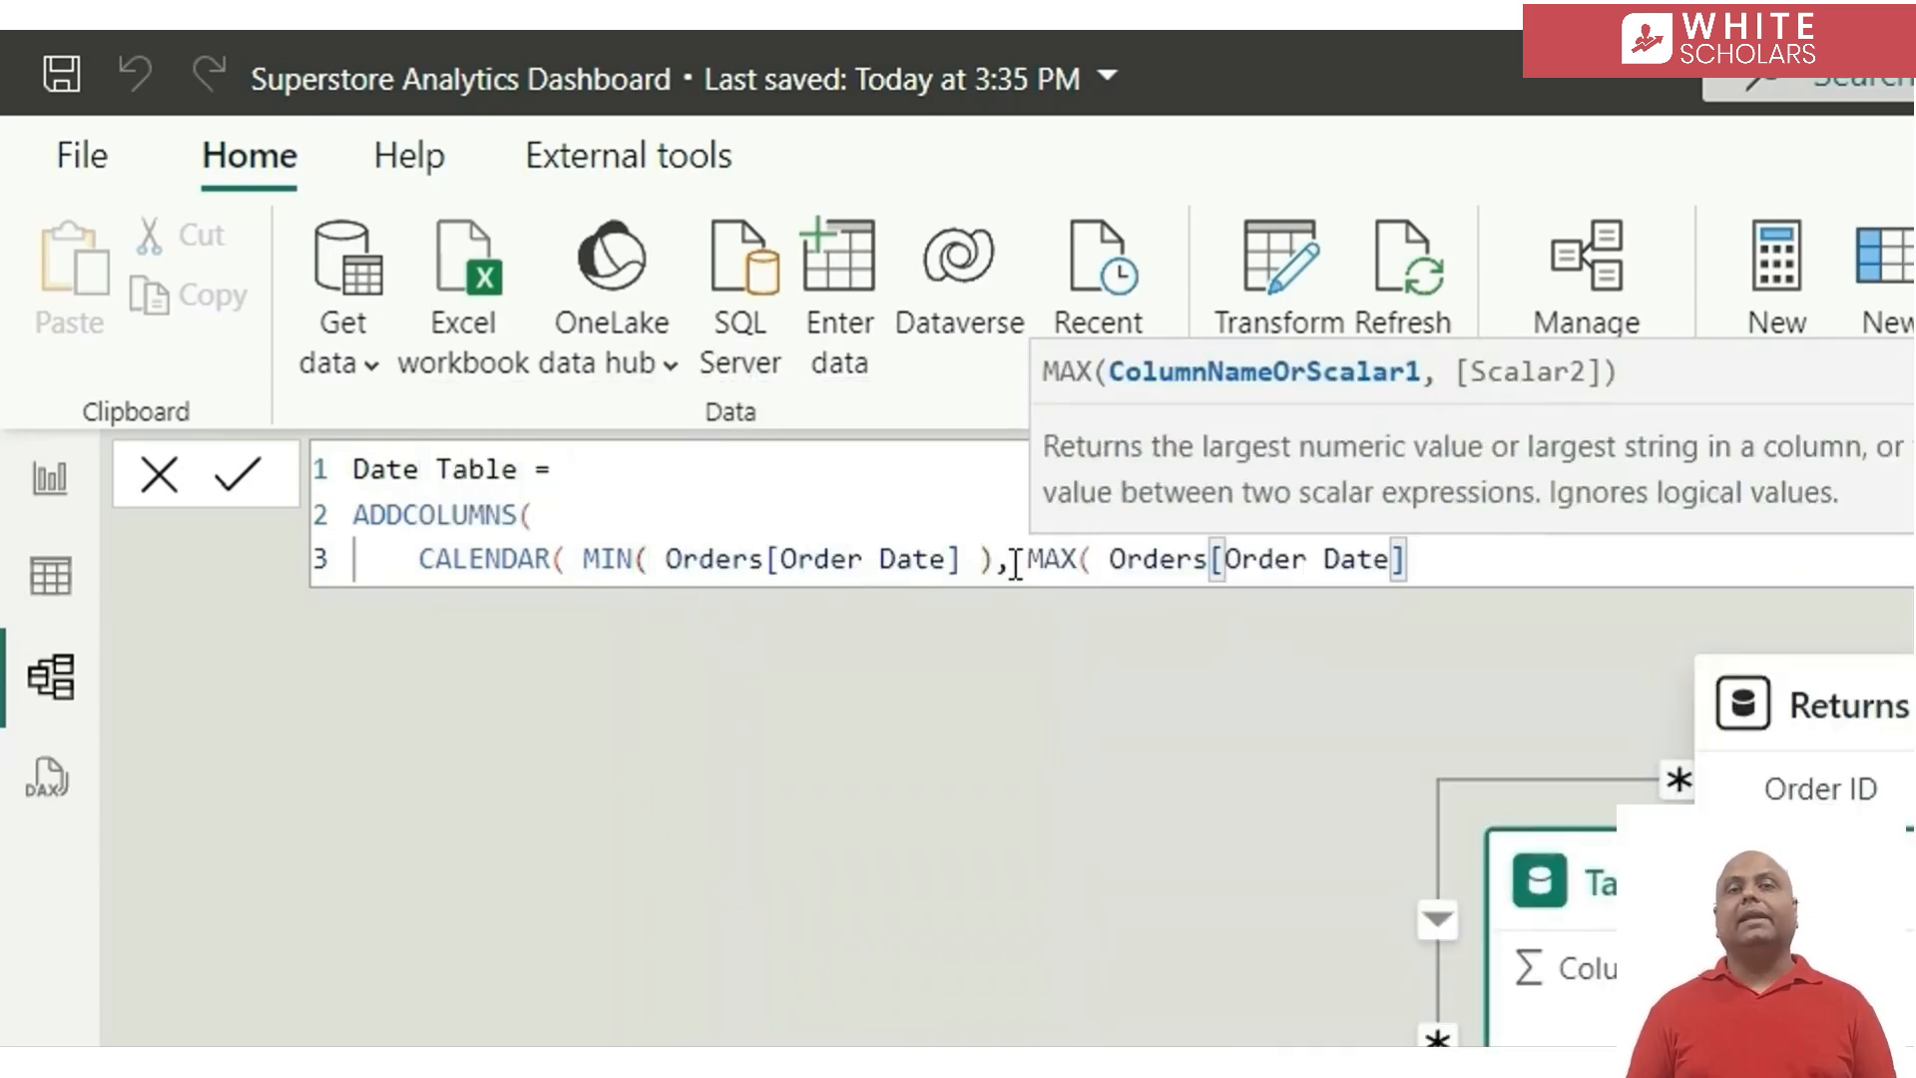
text() )
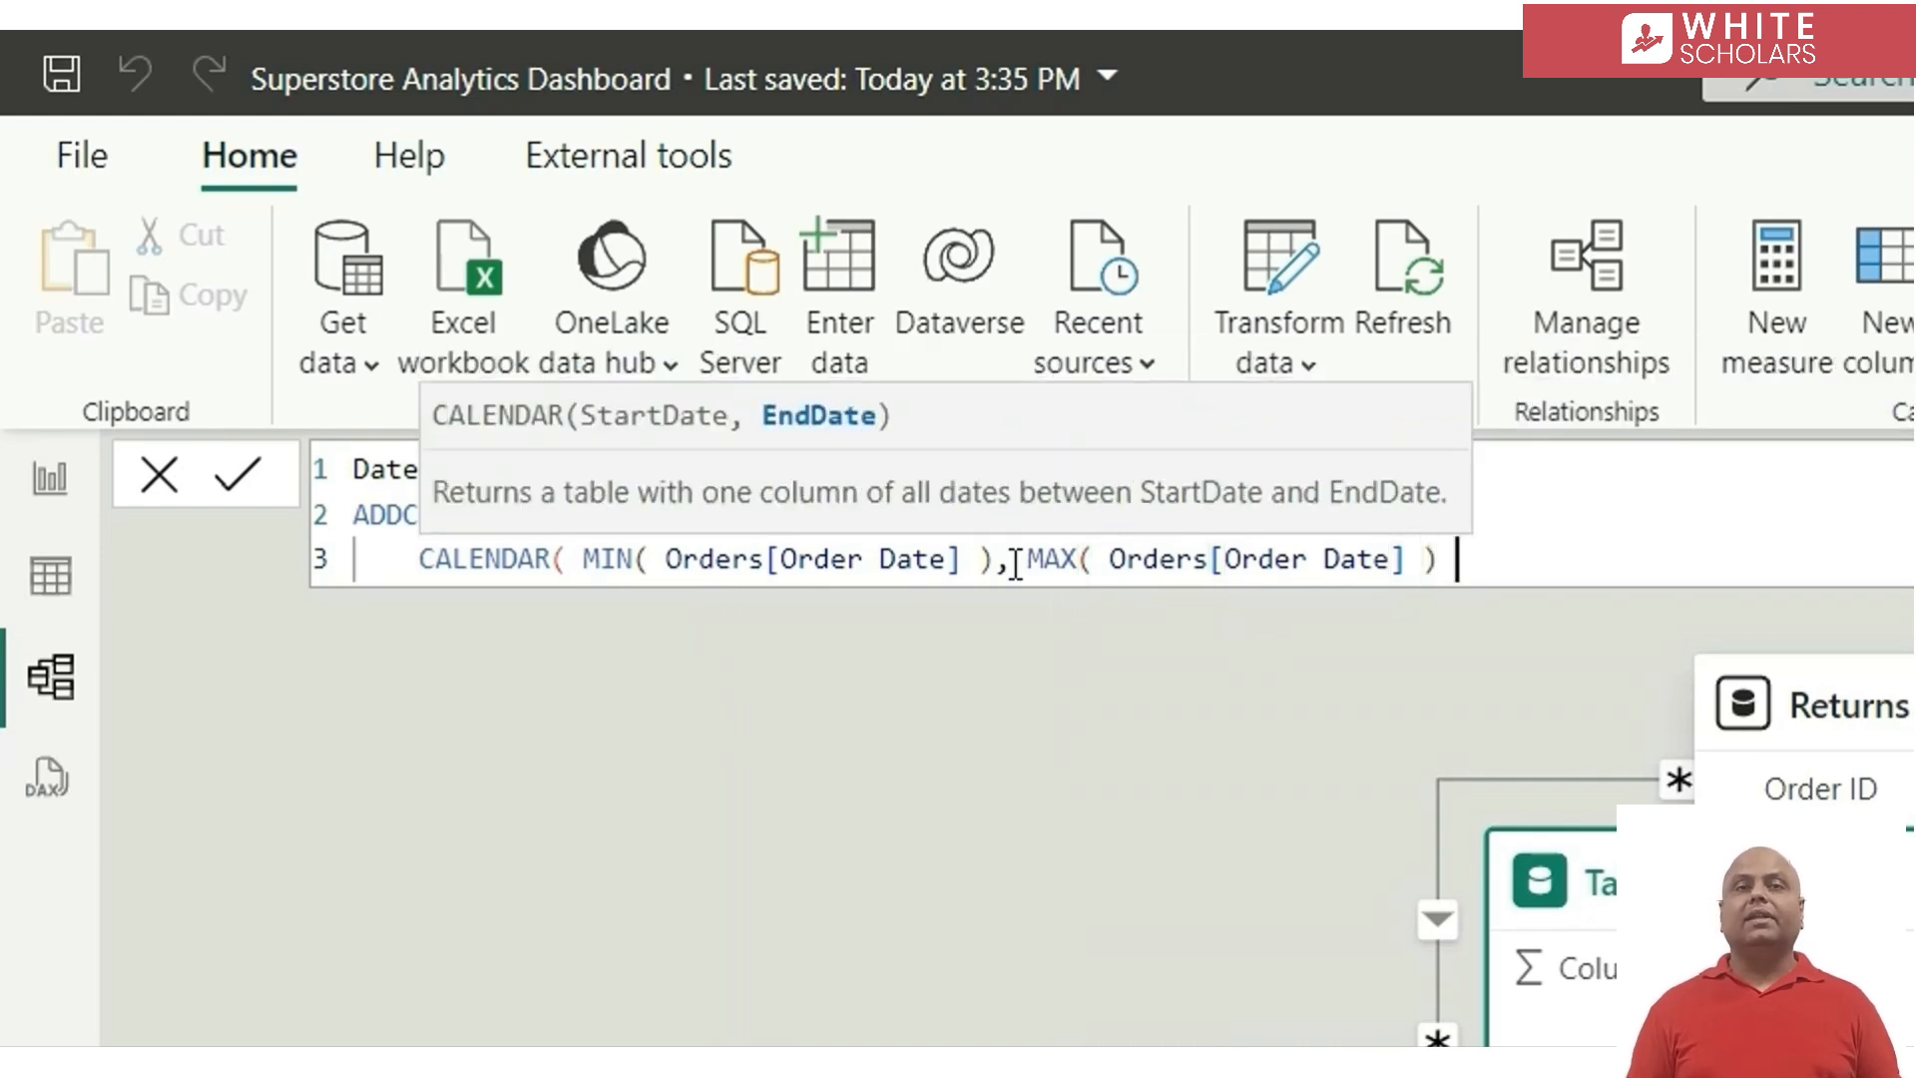
text(),)
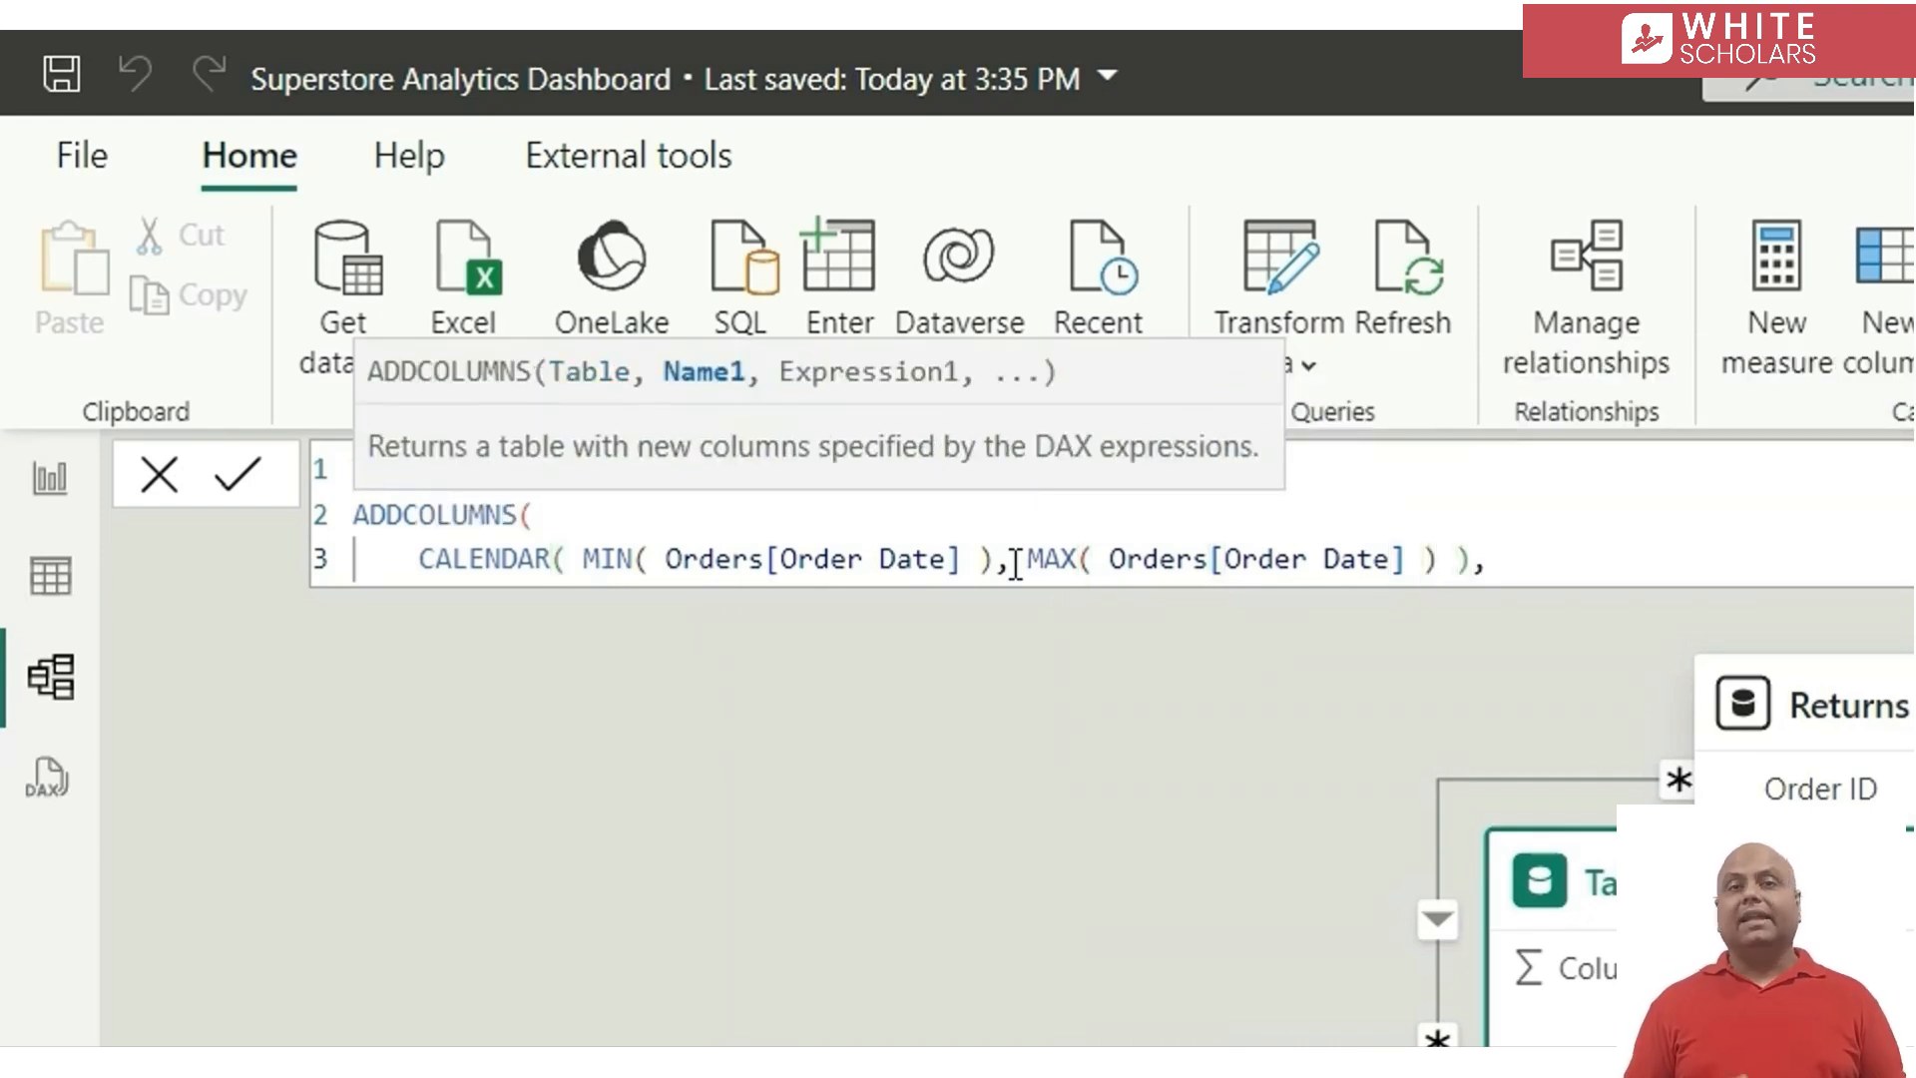
Add a column named "Start of month" on a new line of the Date Table formula
key(shift+Return)
text(")
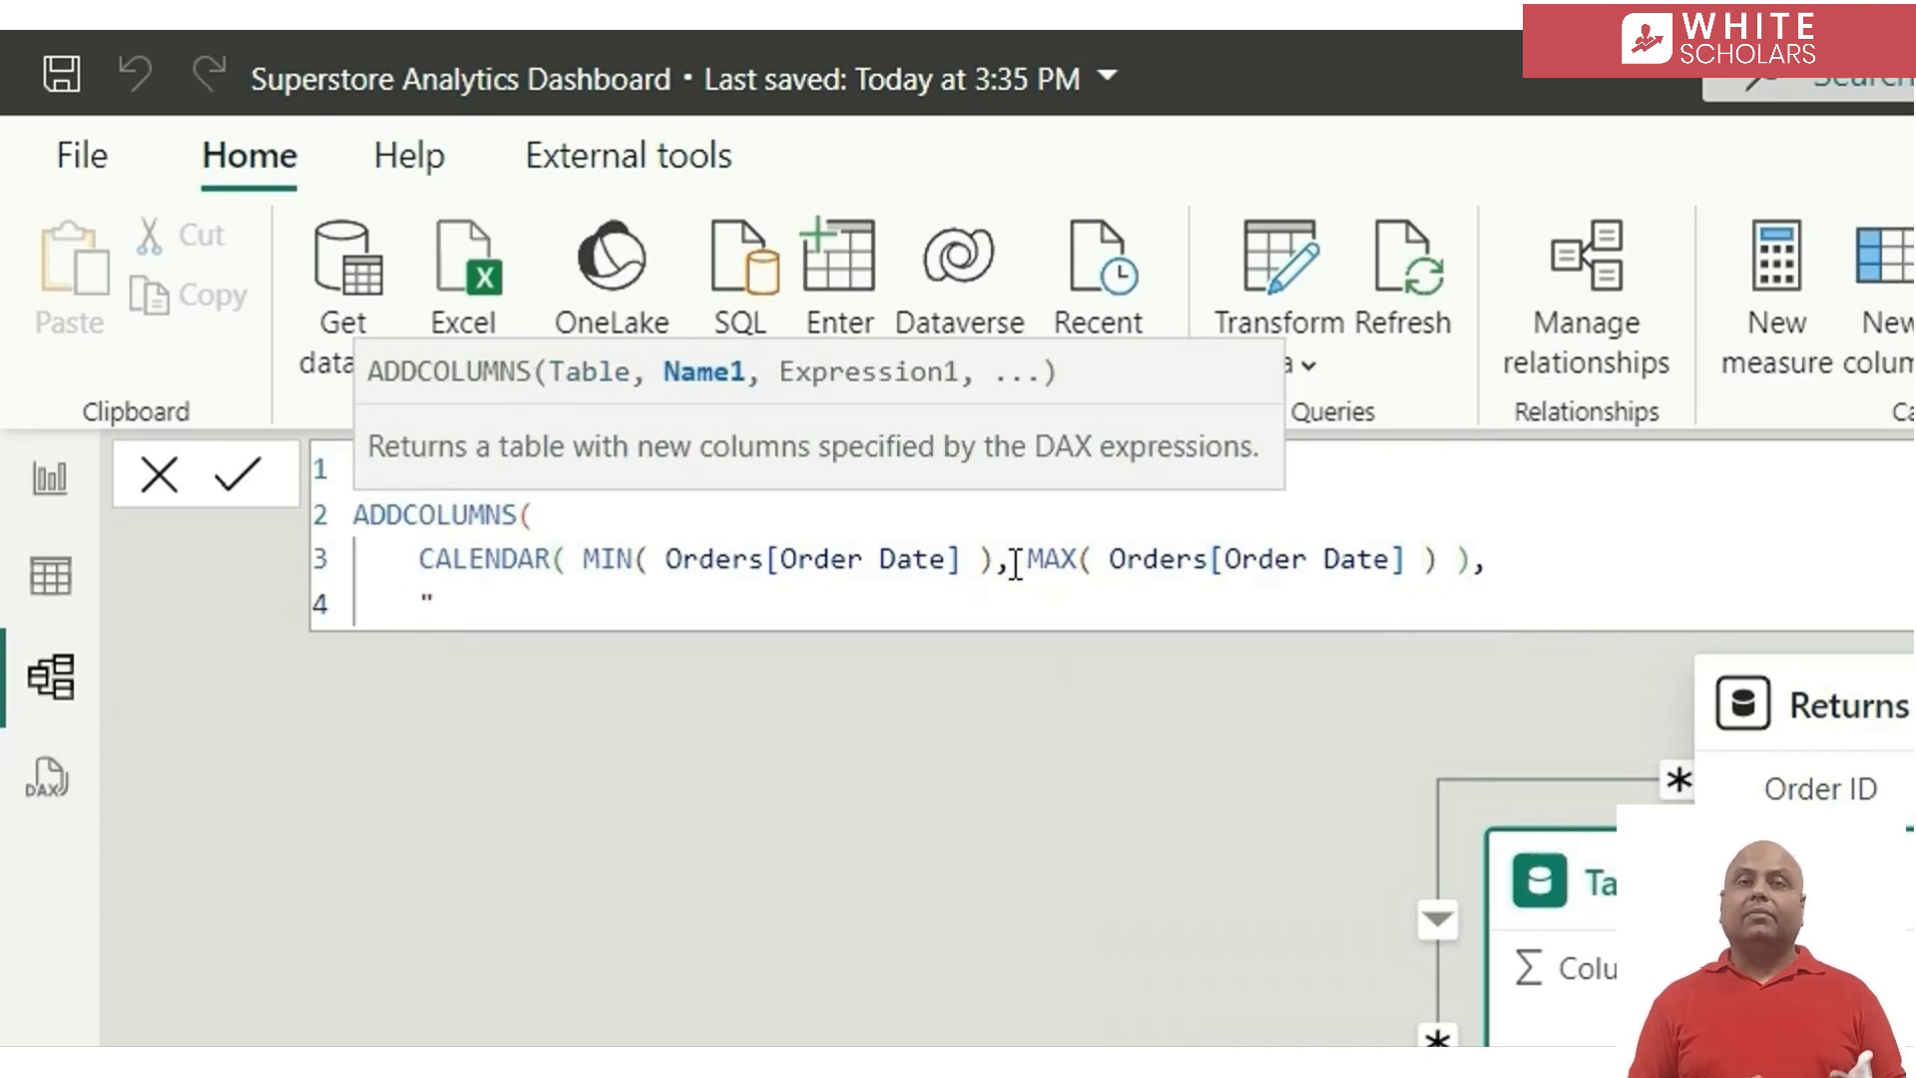
text(Start of month)
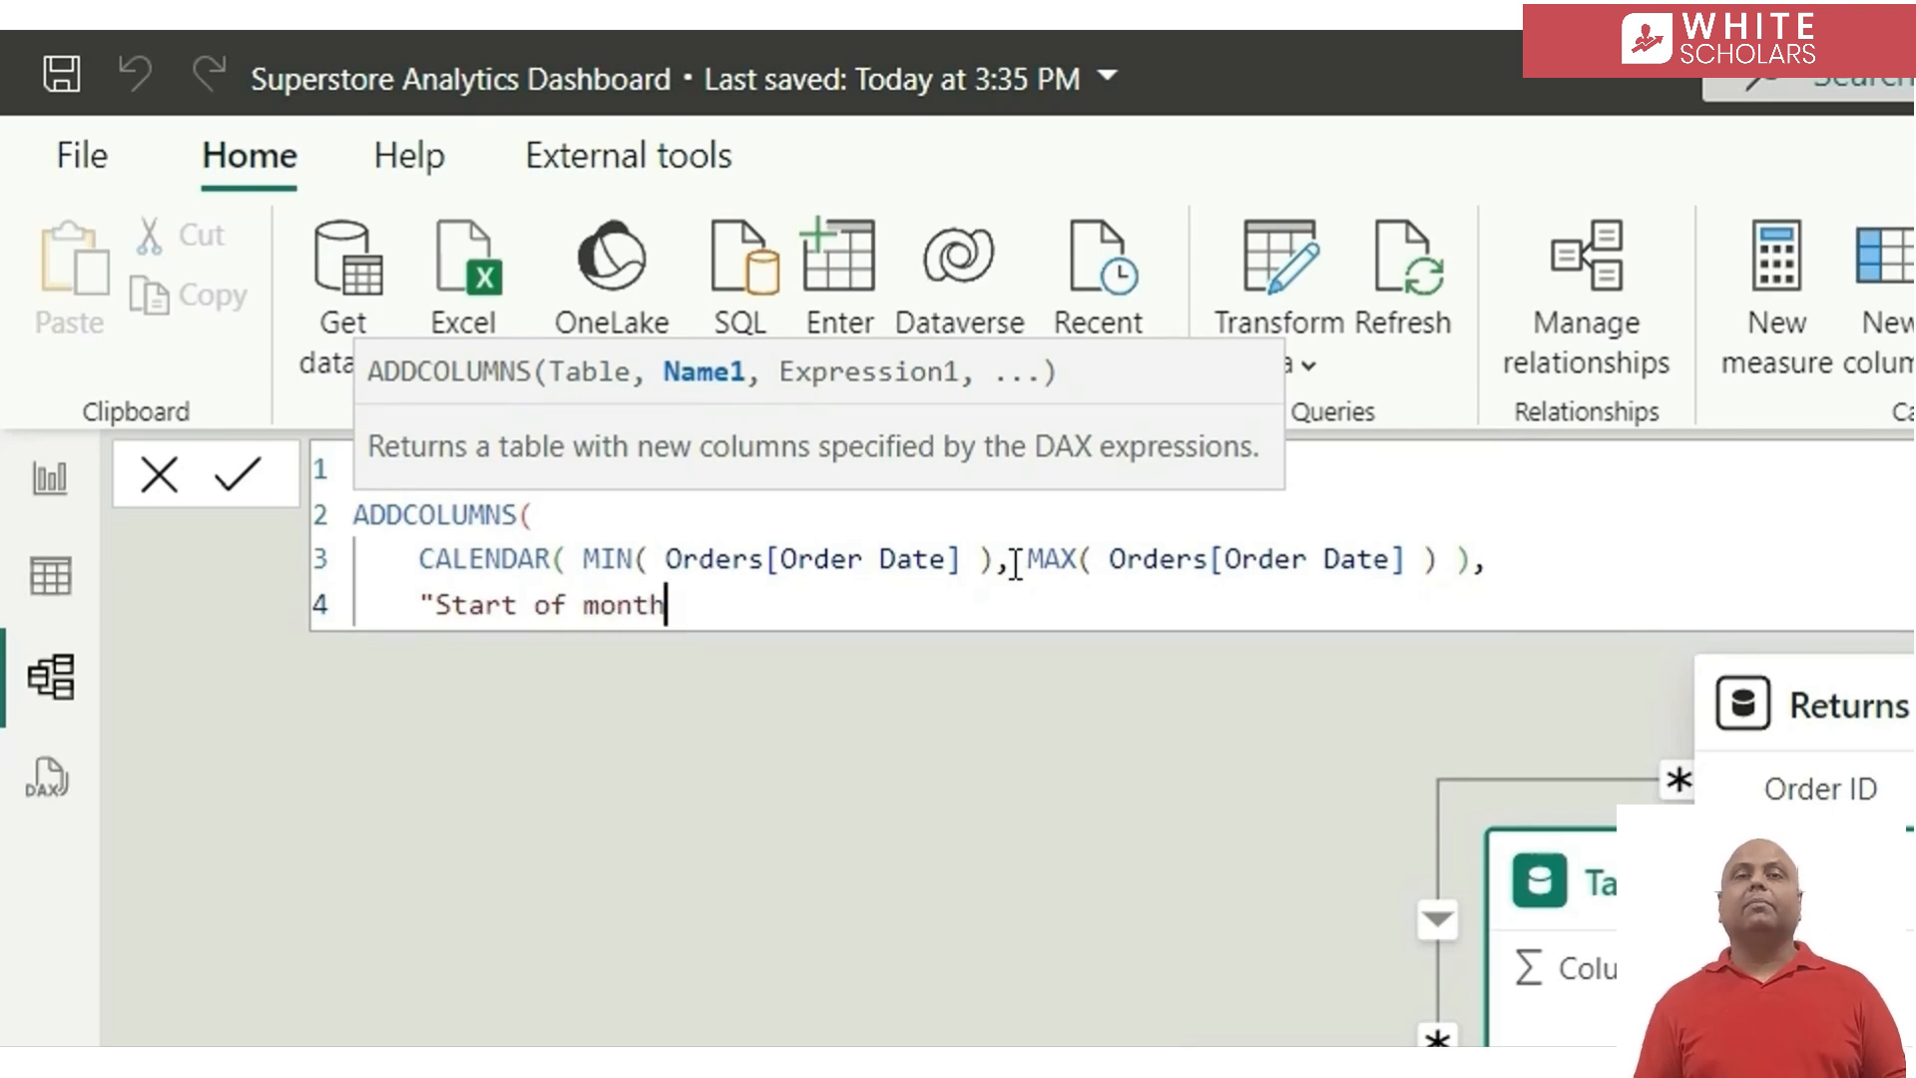
text(", )
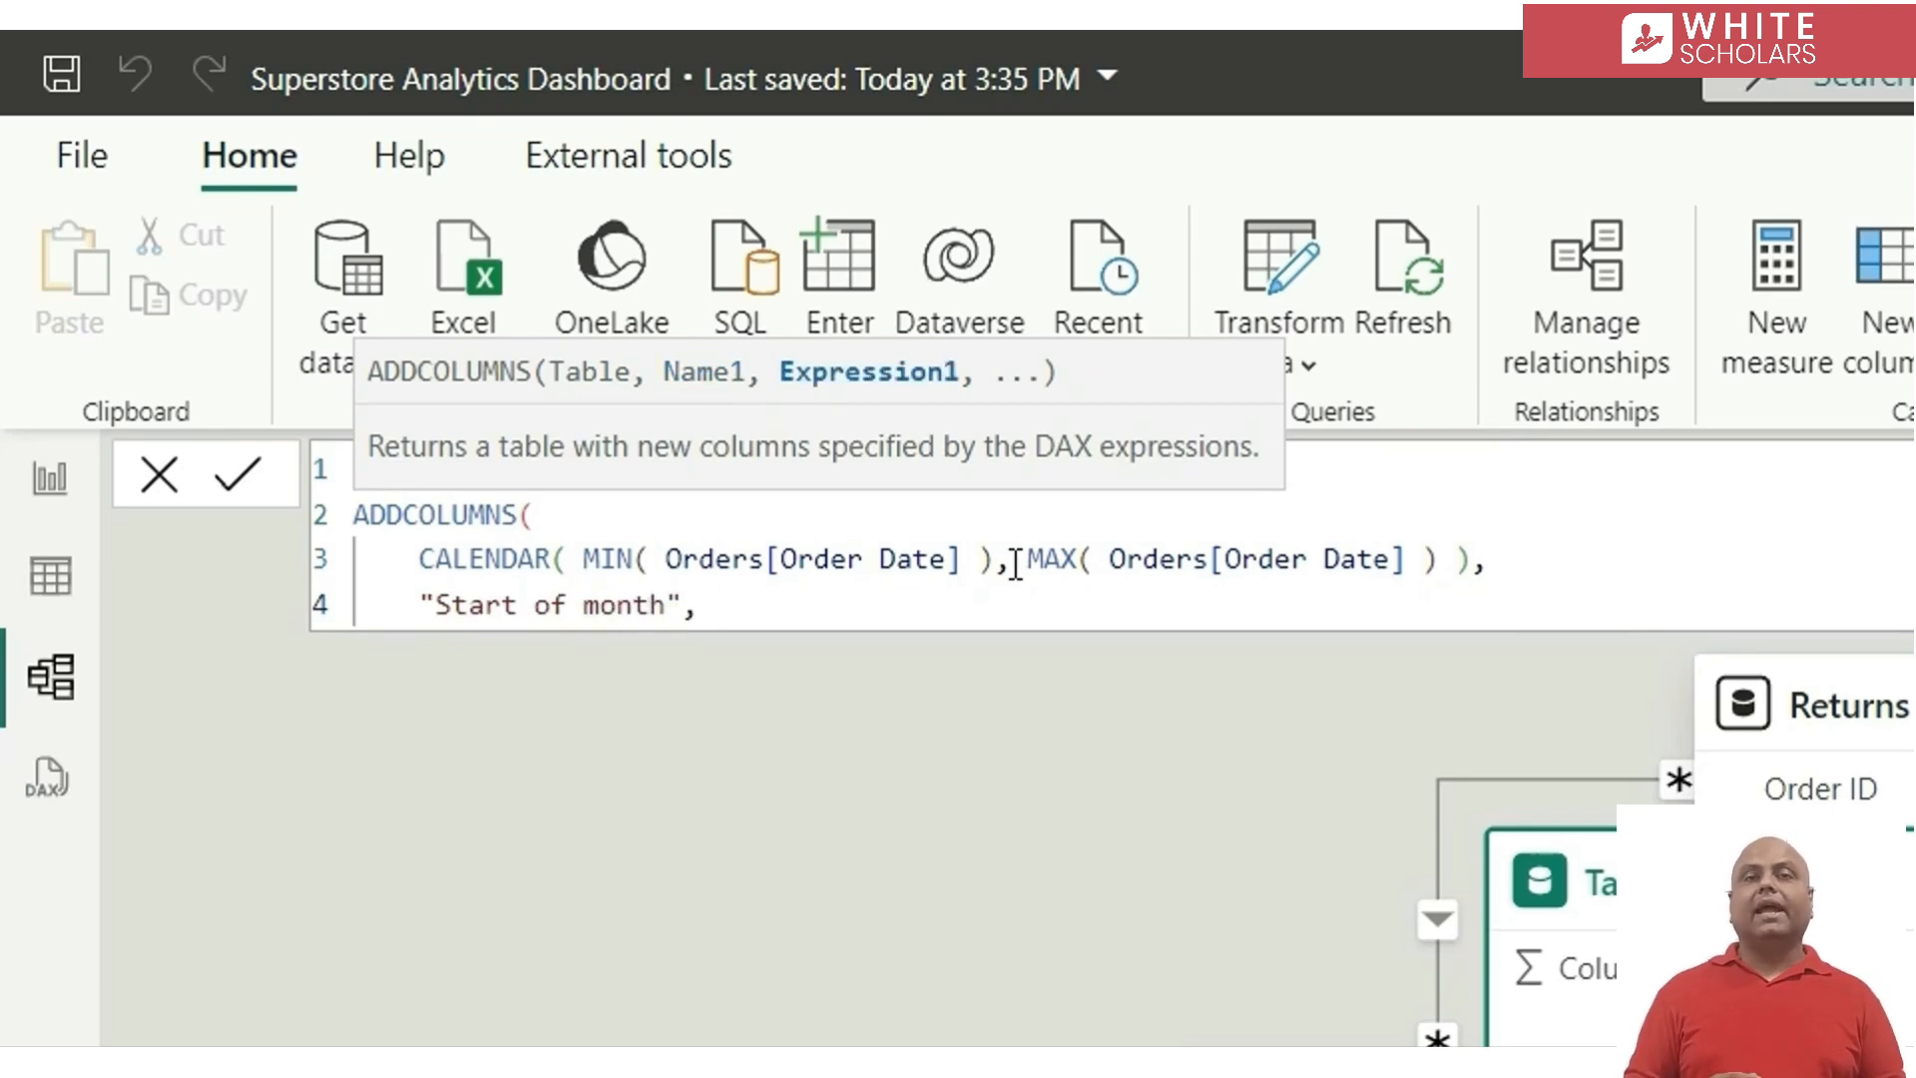
text(eo)
Define the Start of month column as EOMONTH( [Date], -1 ) + 1 and close the ADDCOLUMNS function on its own line
key(Tab)
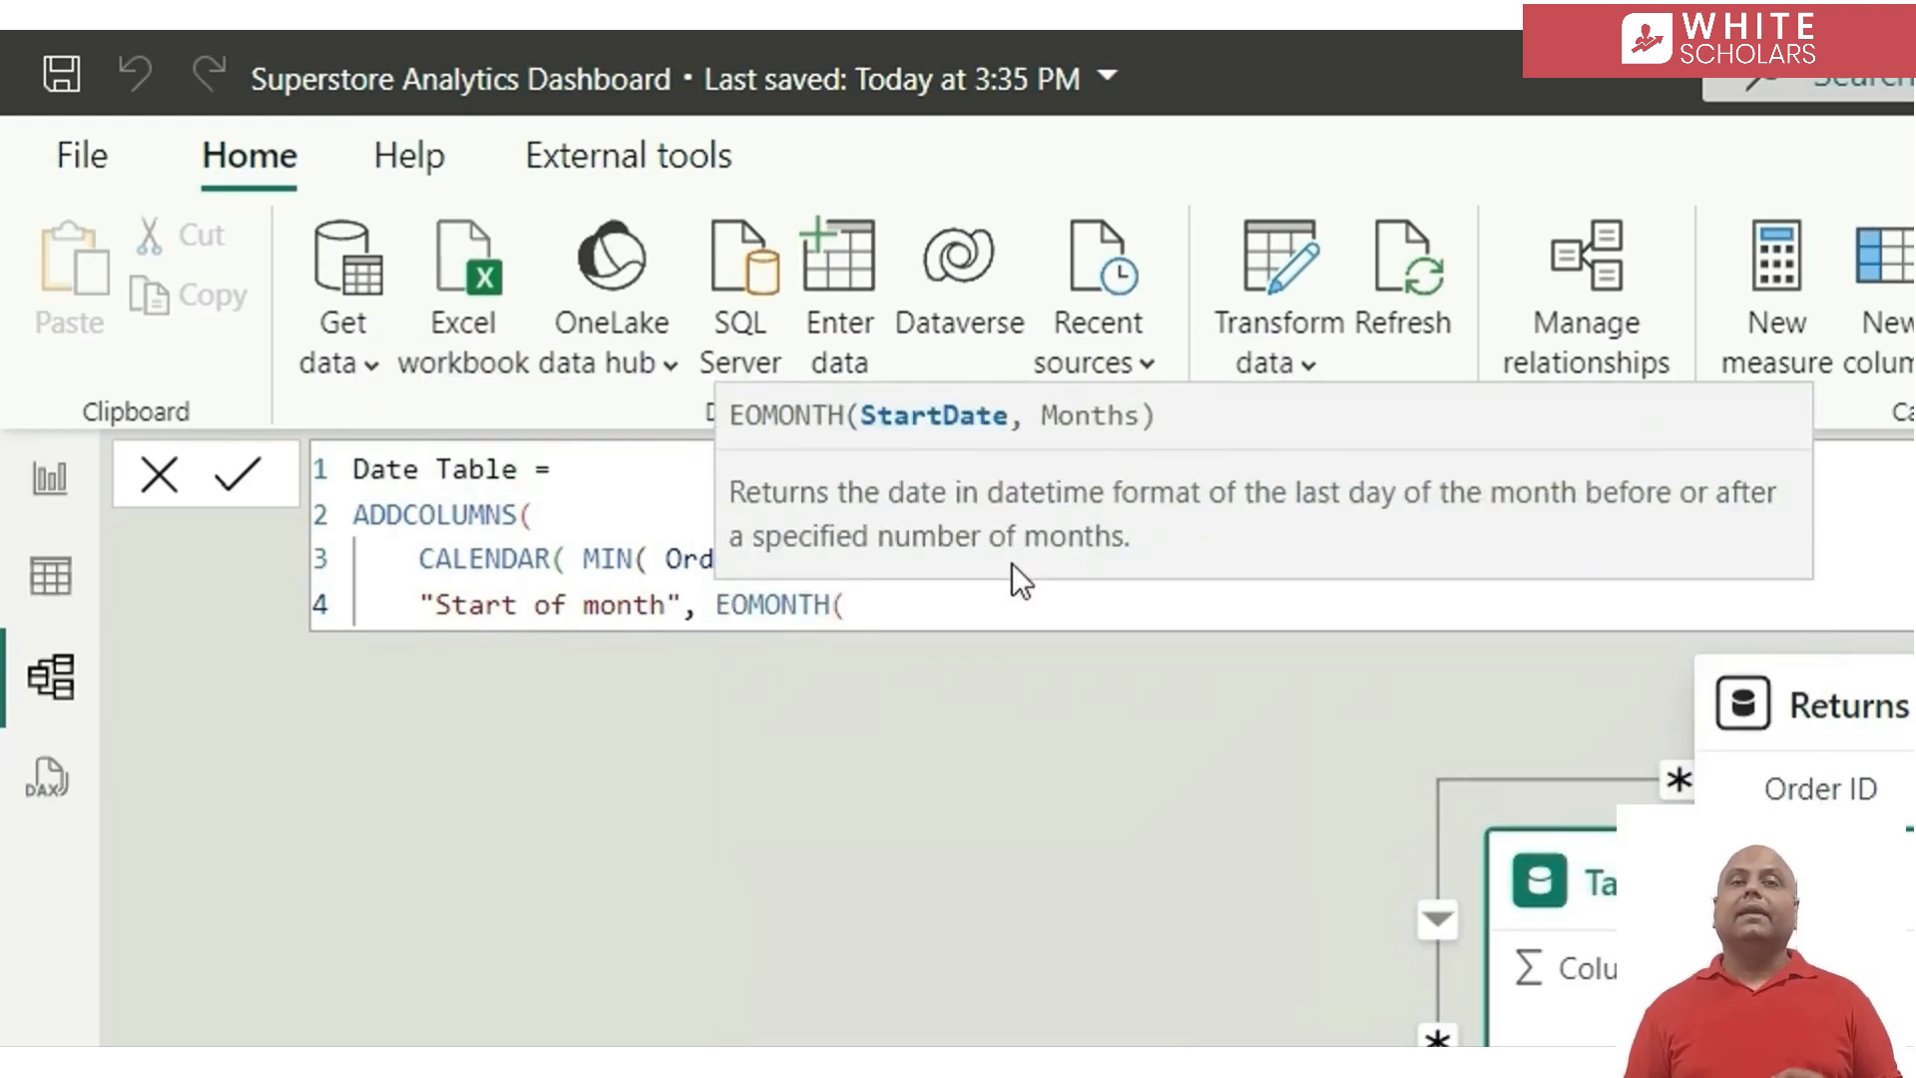
text([)
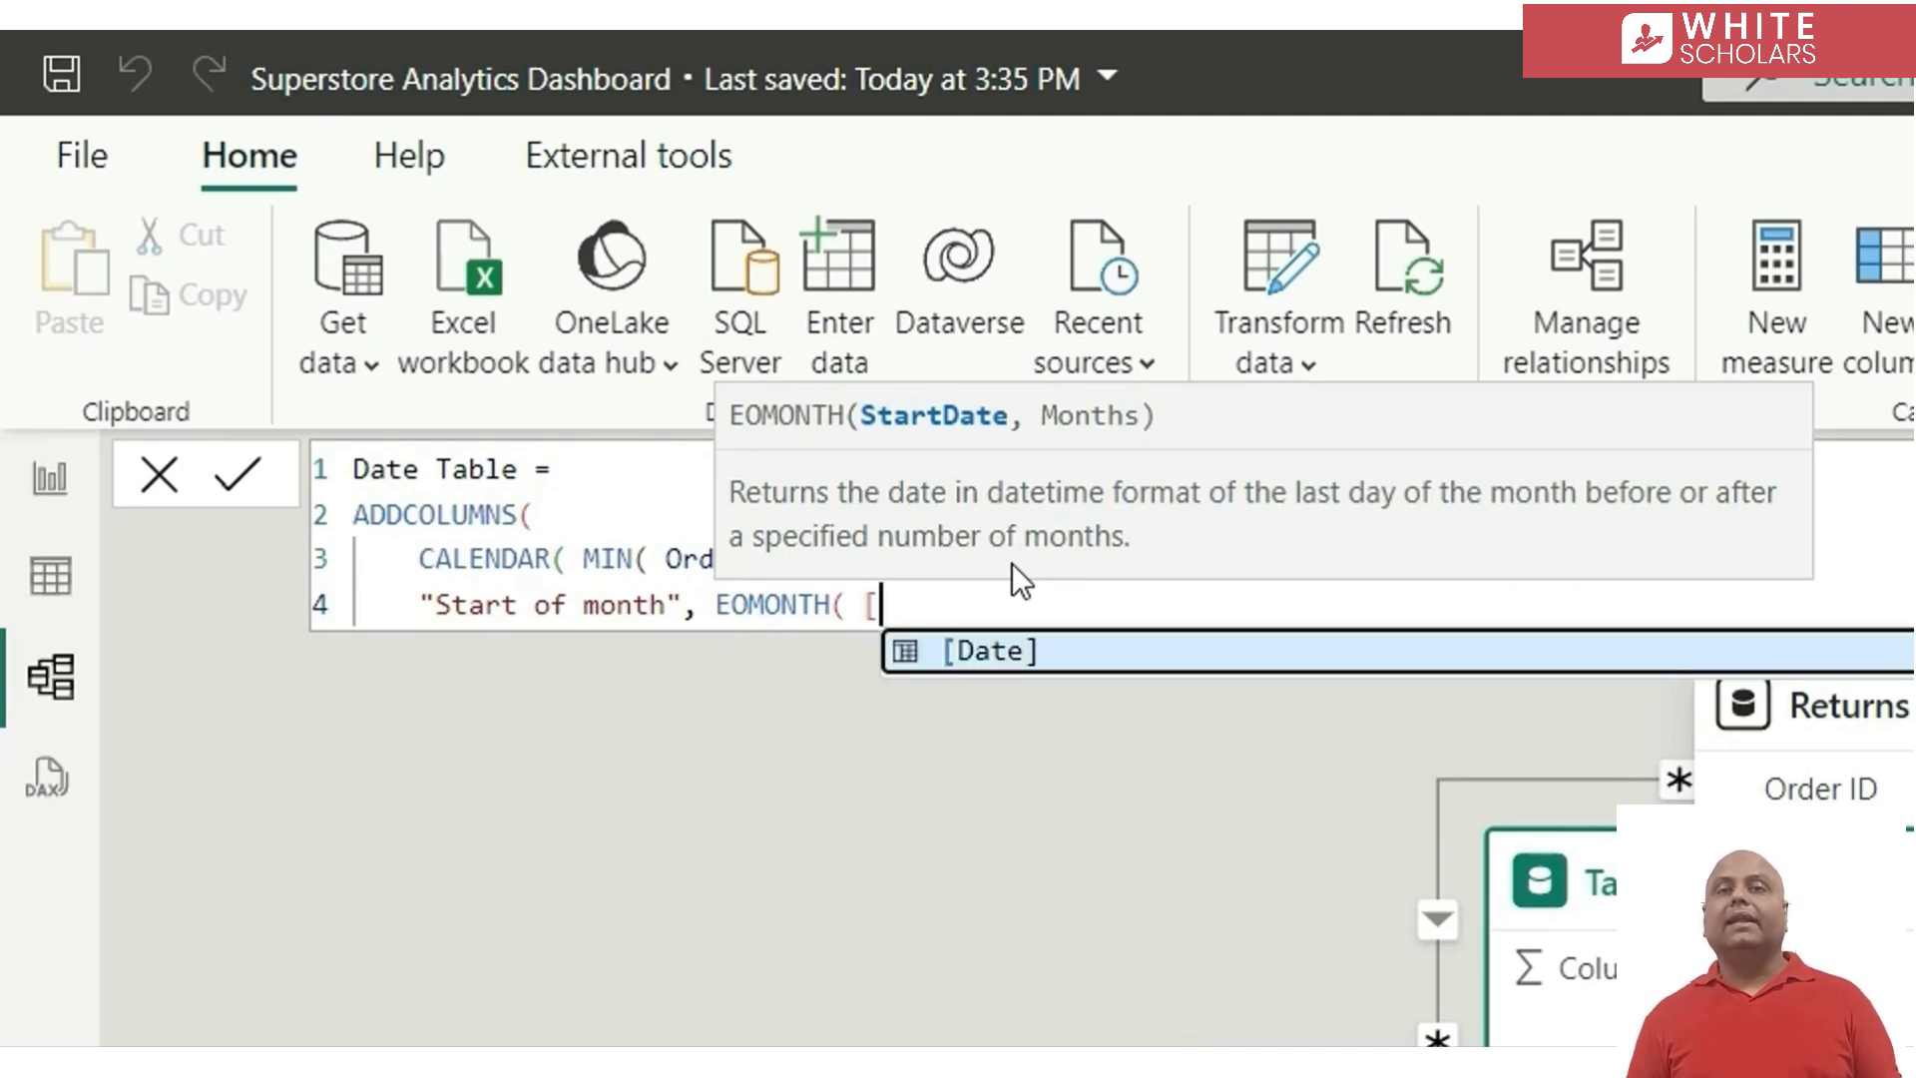
text(d)
key(Tab)
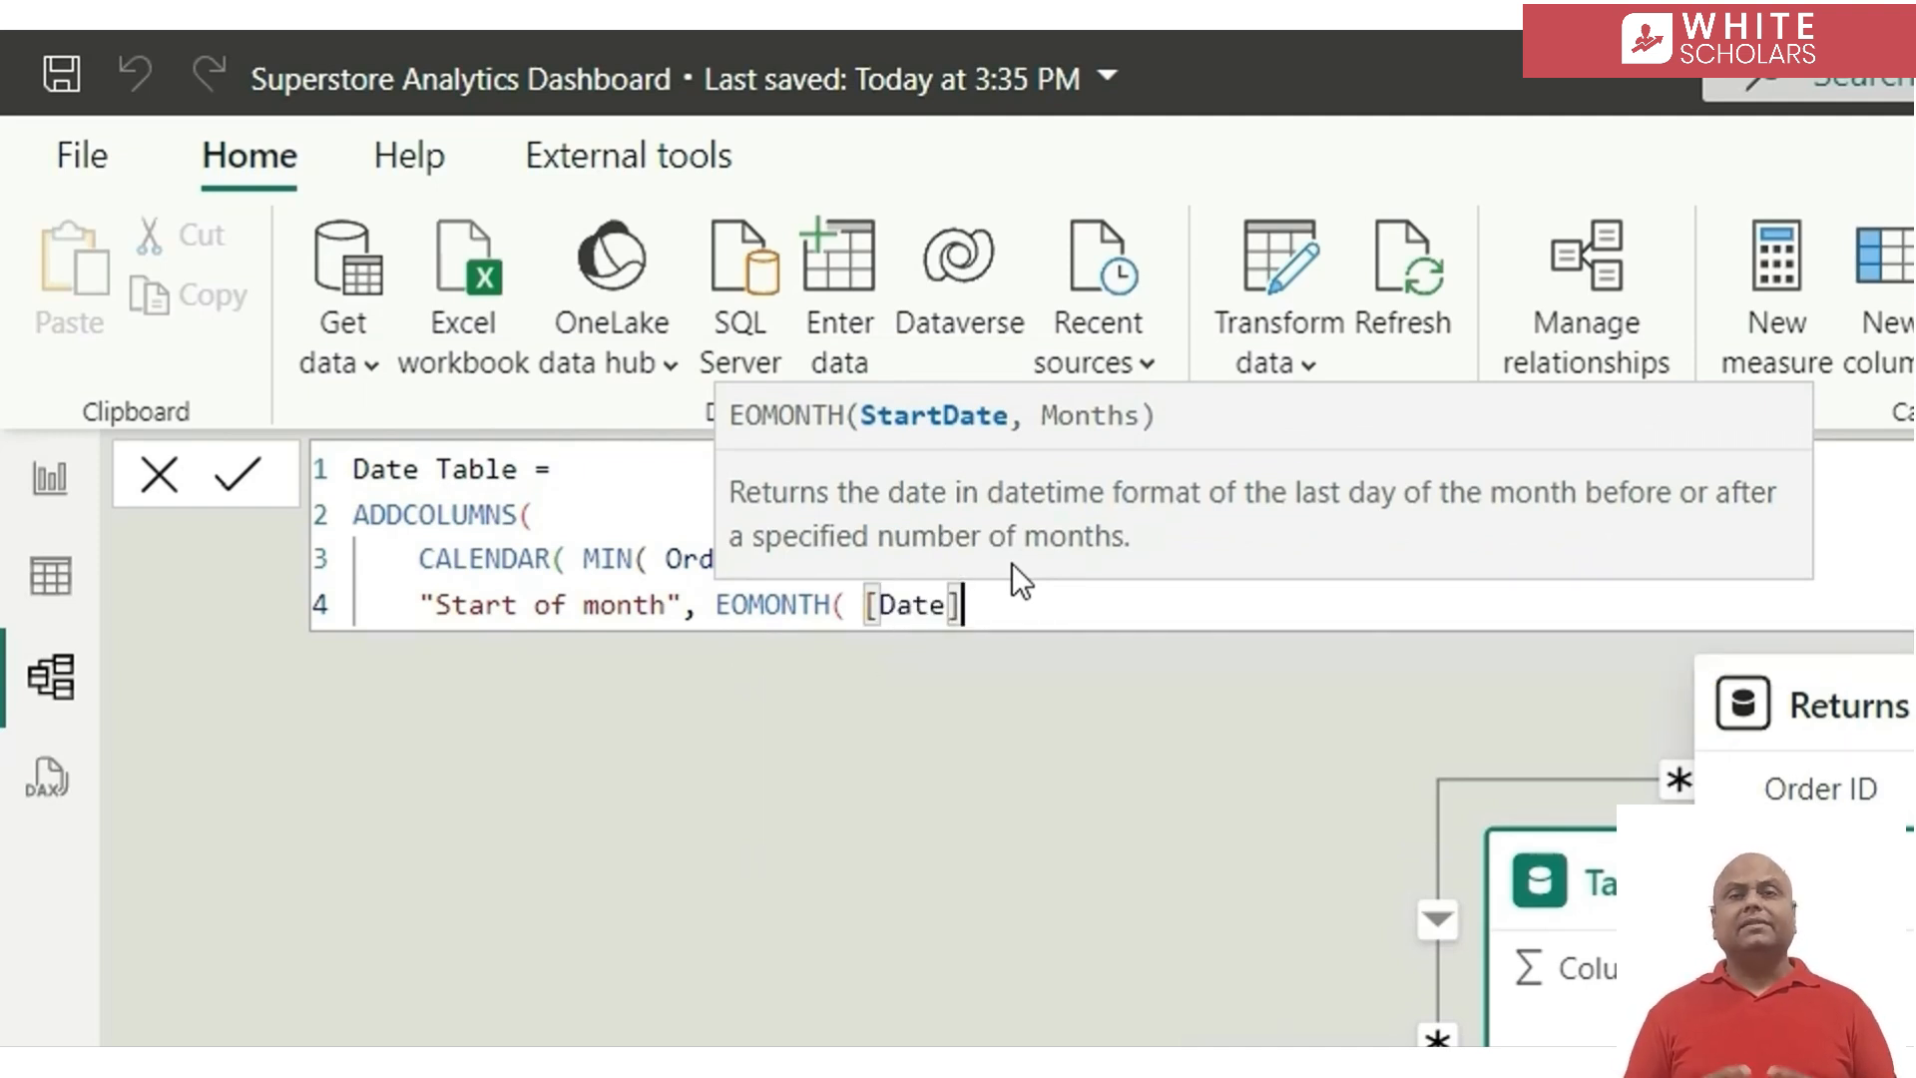
text(, )
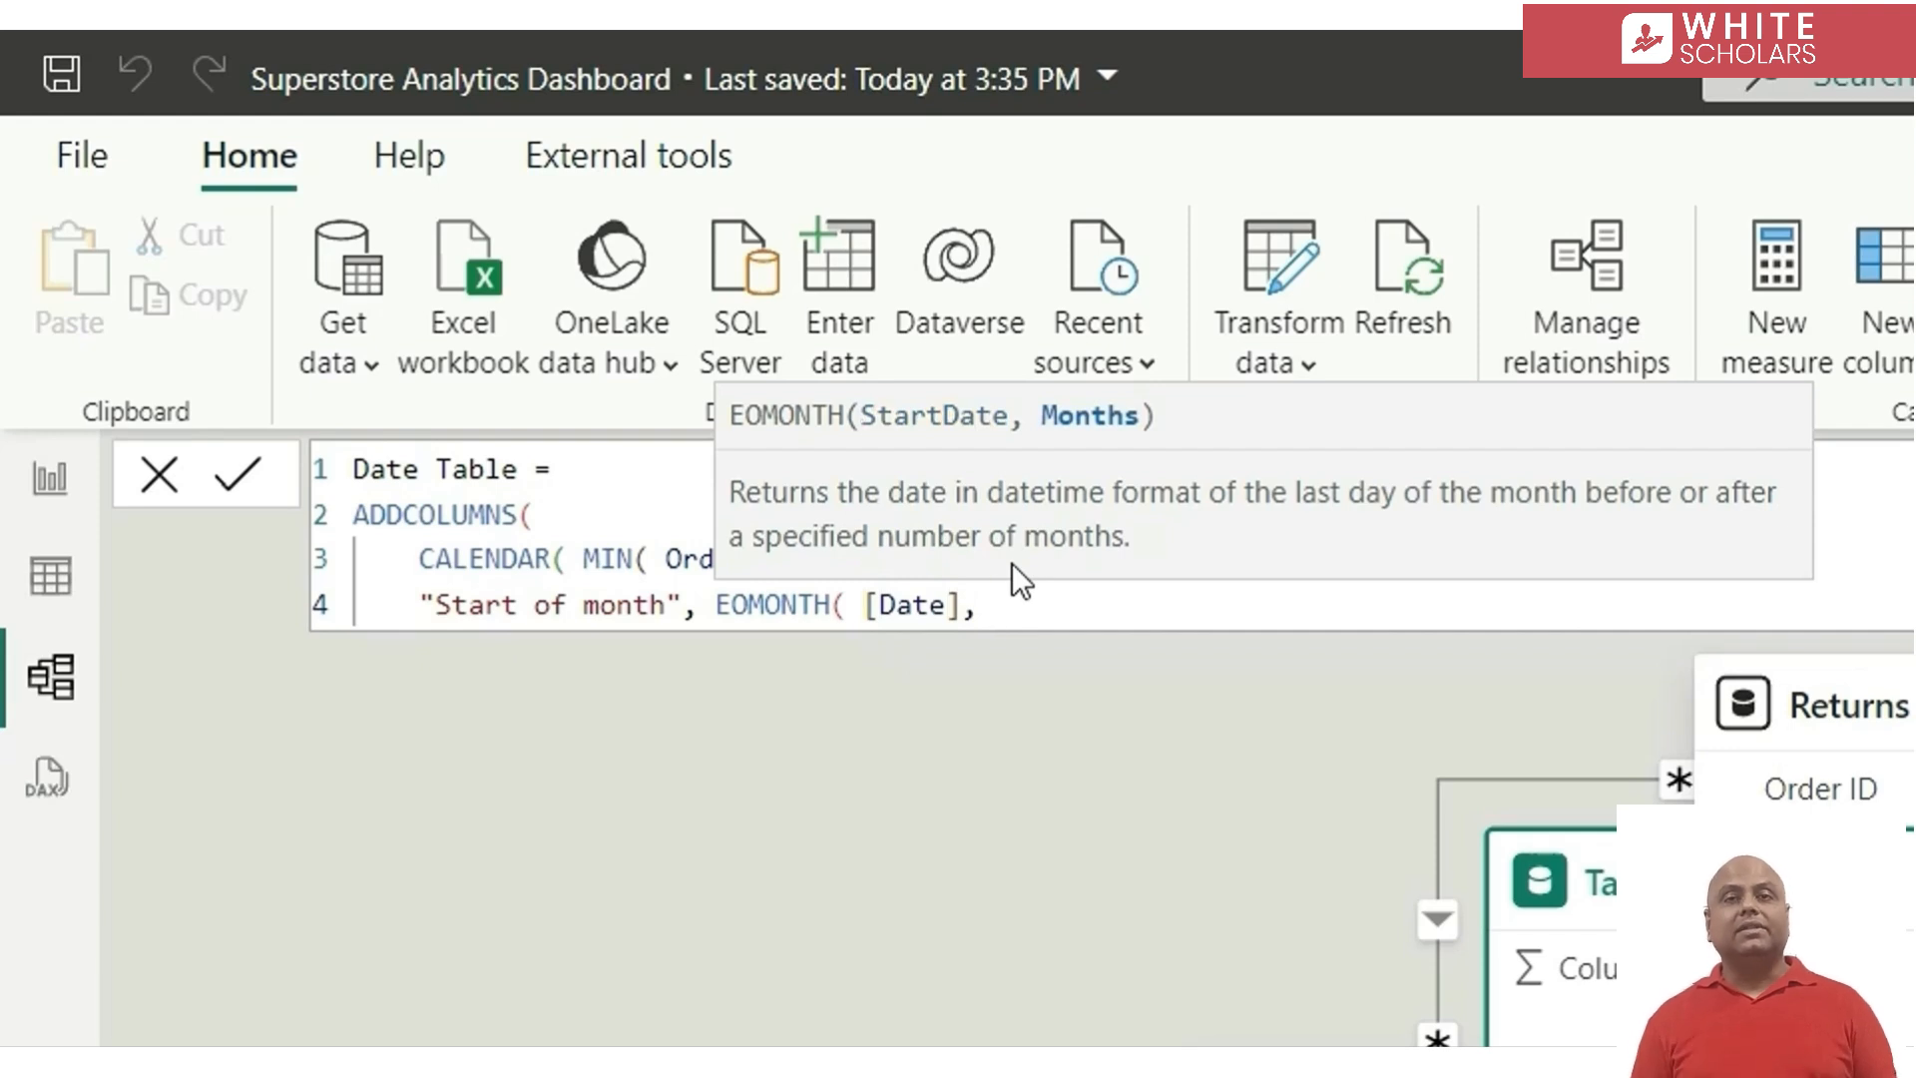
text(-1 ))
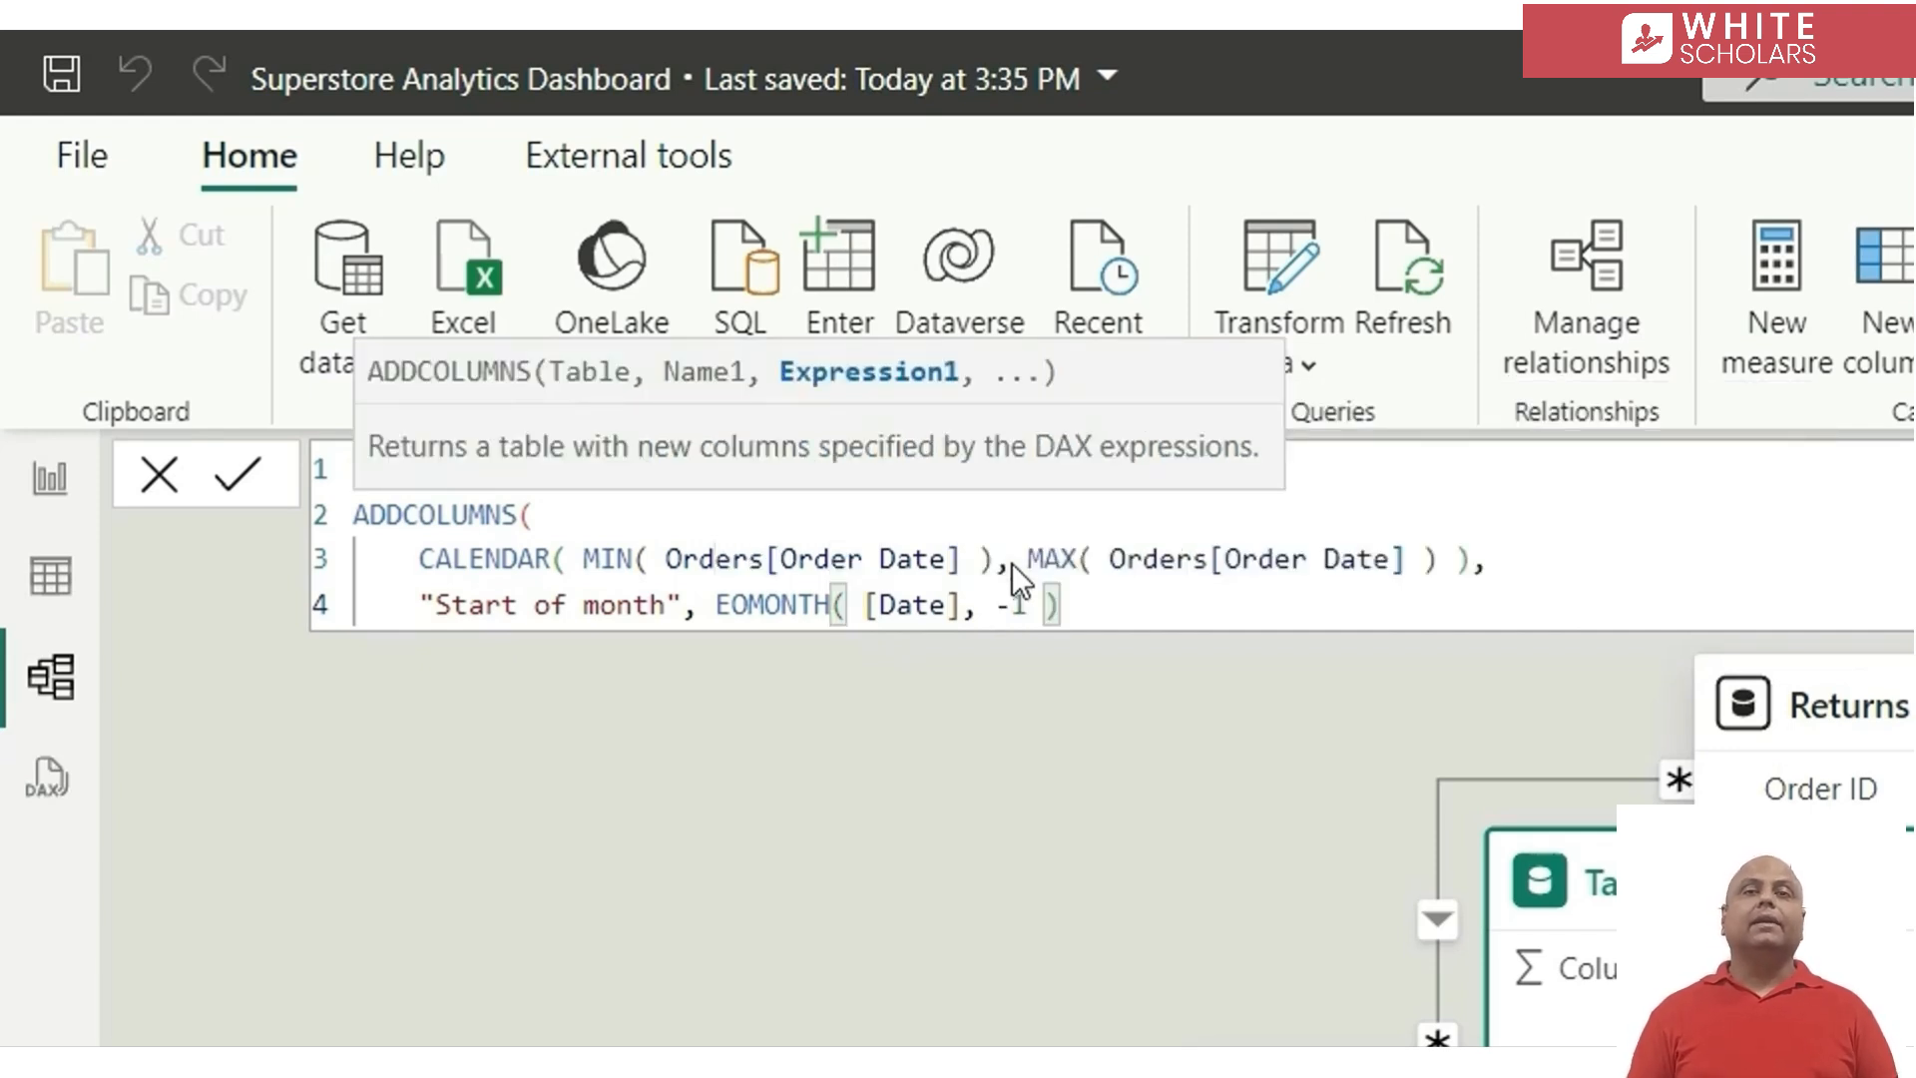
text( + 1)
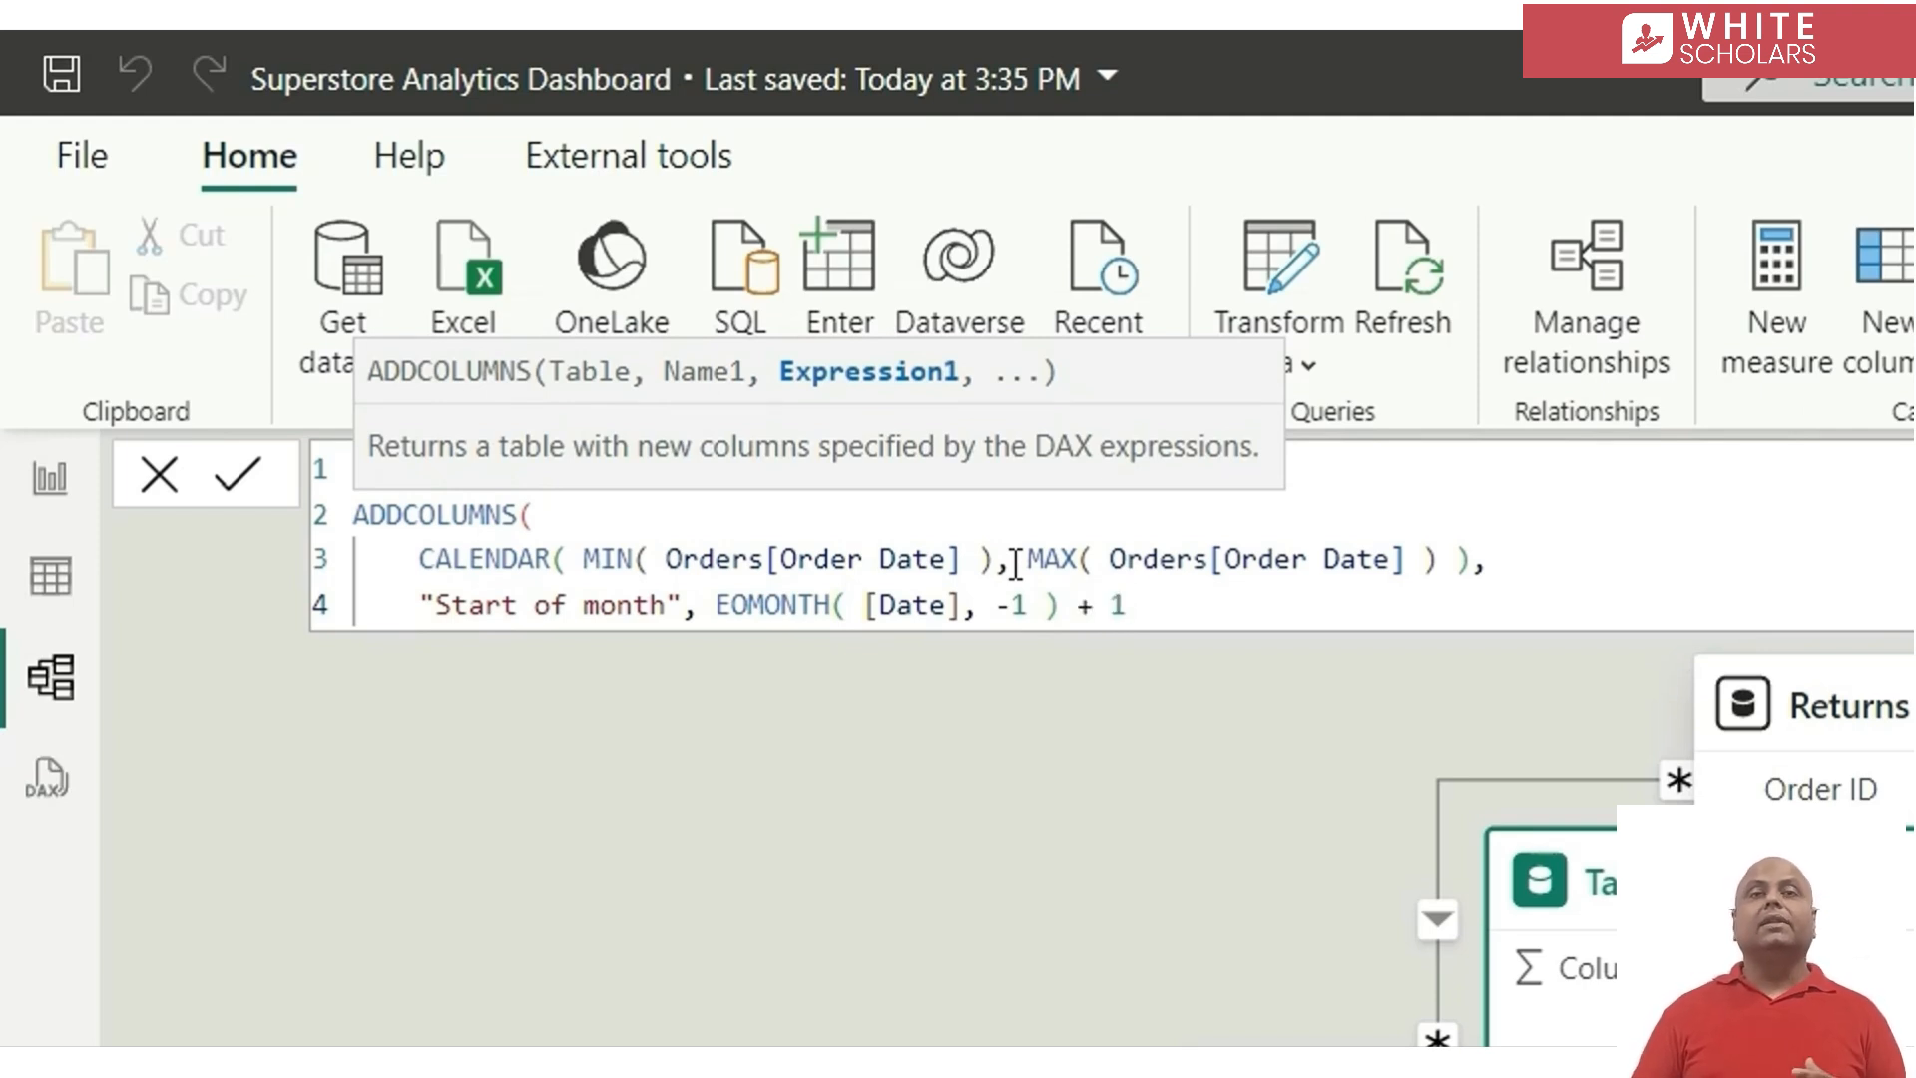
key(Return)
text())
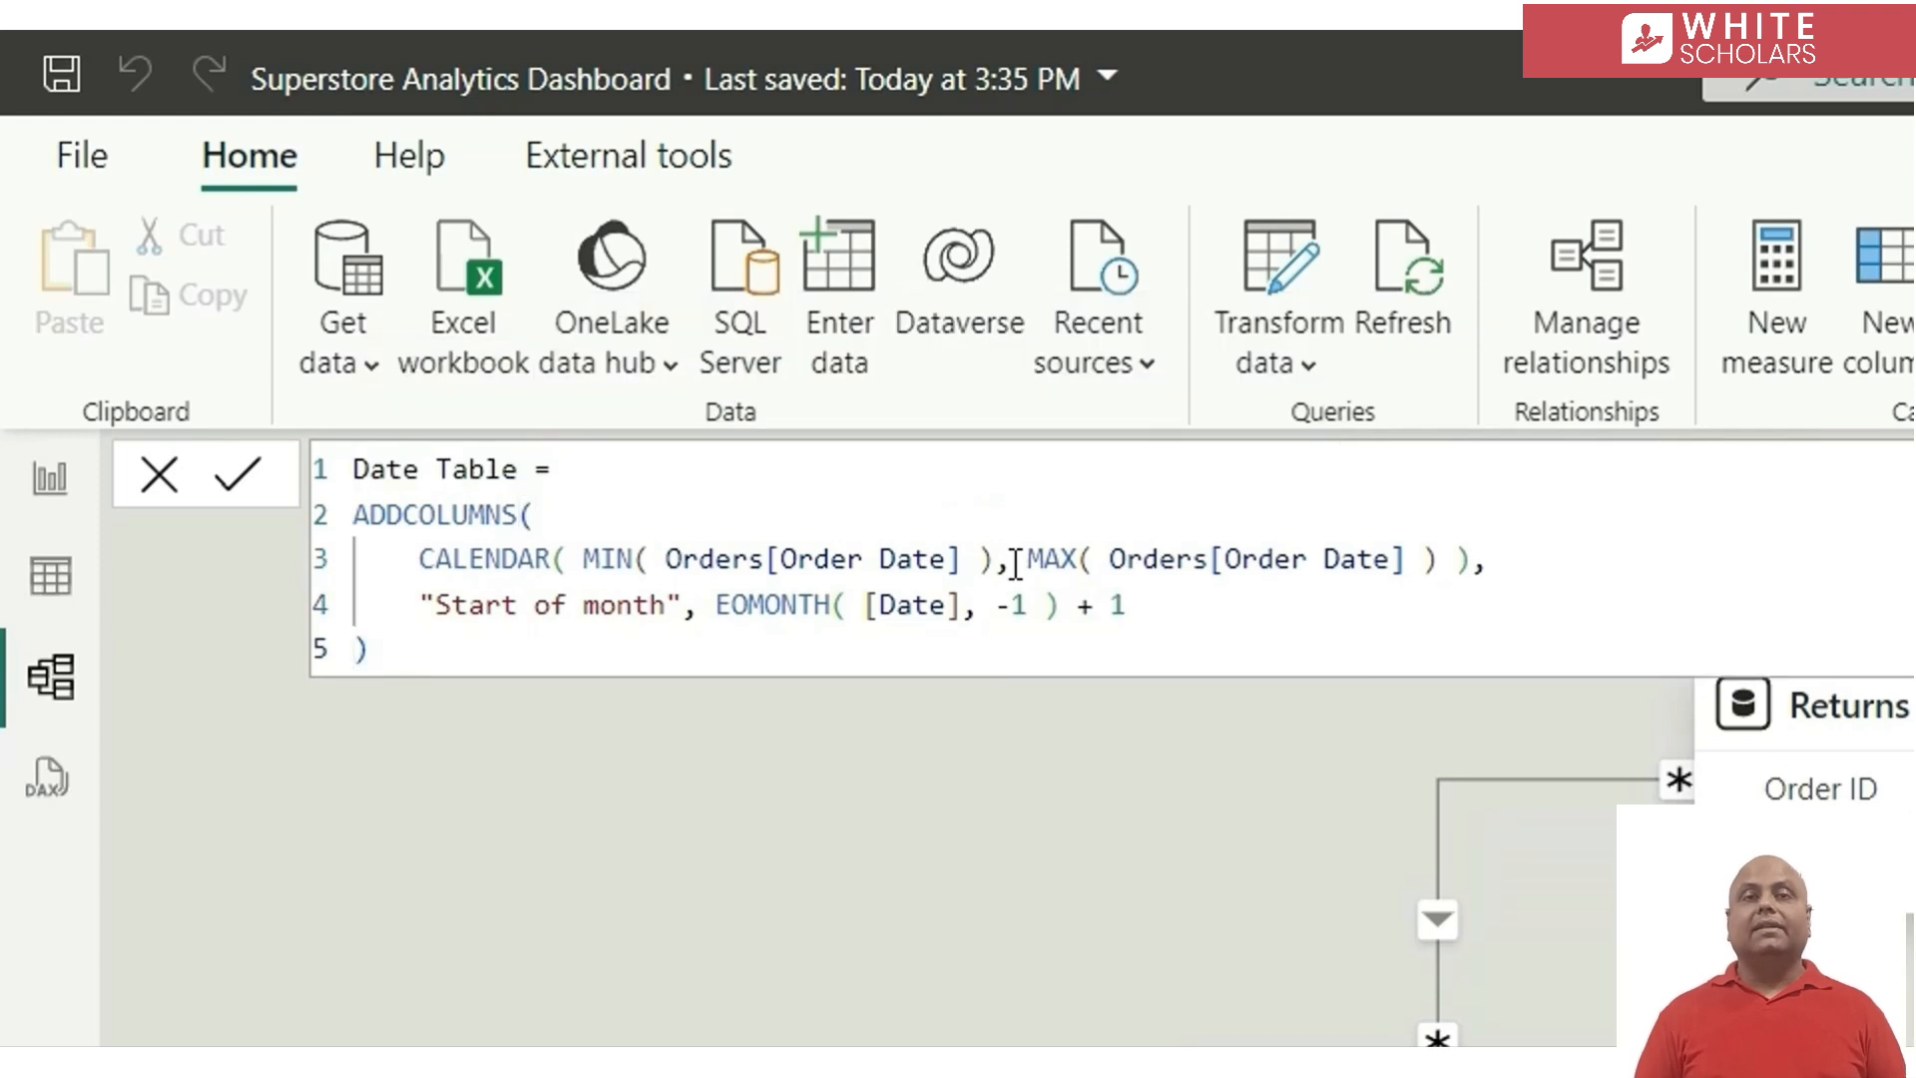
Commit the Date Table formula and give its Start of month column the Date data type with a "January, 2020" style month-and-year format
key(Return)
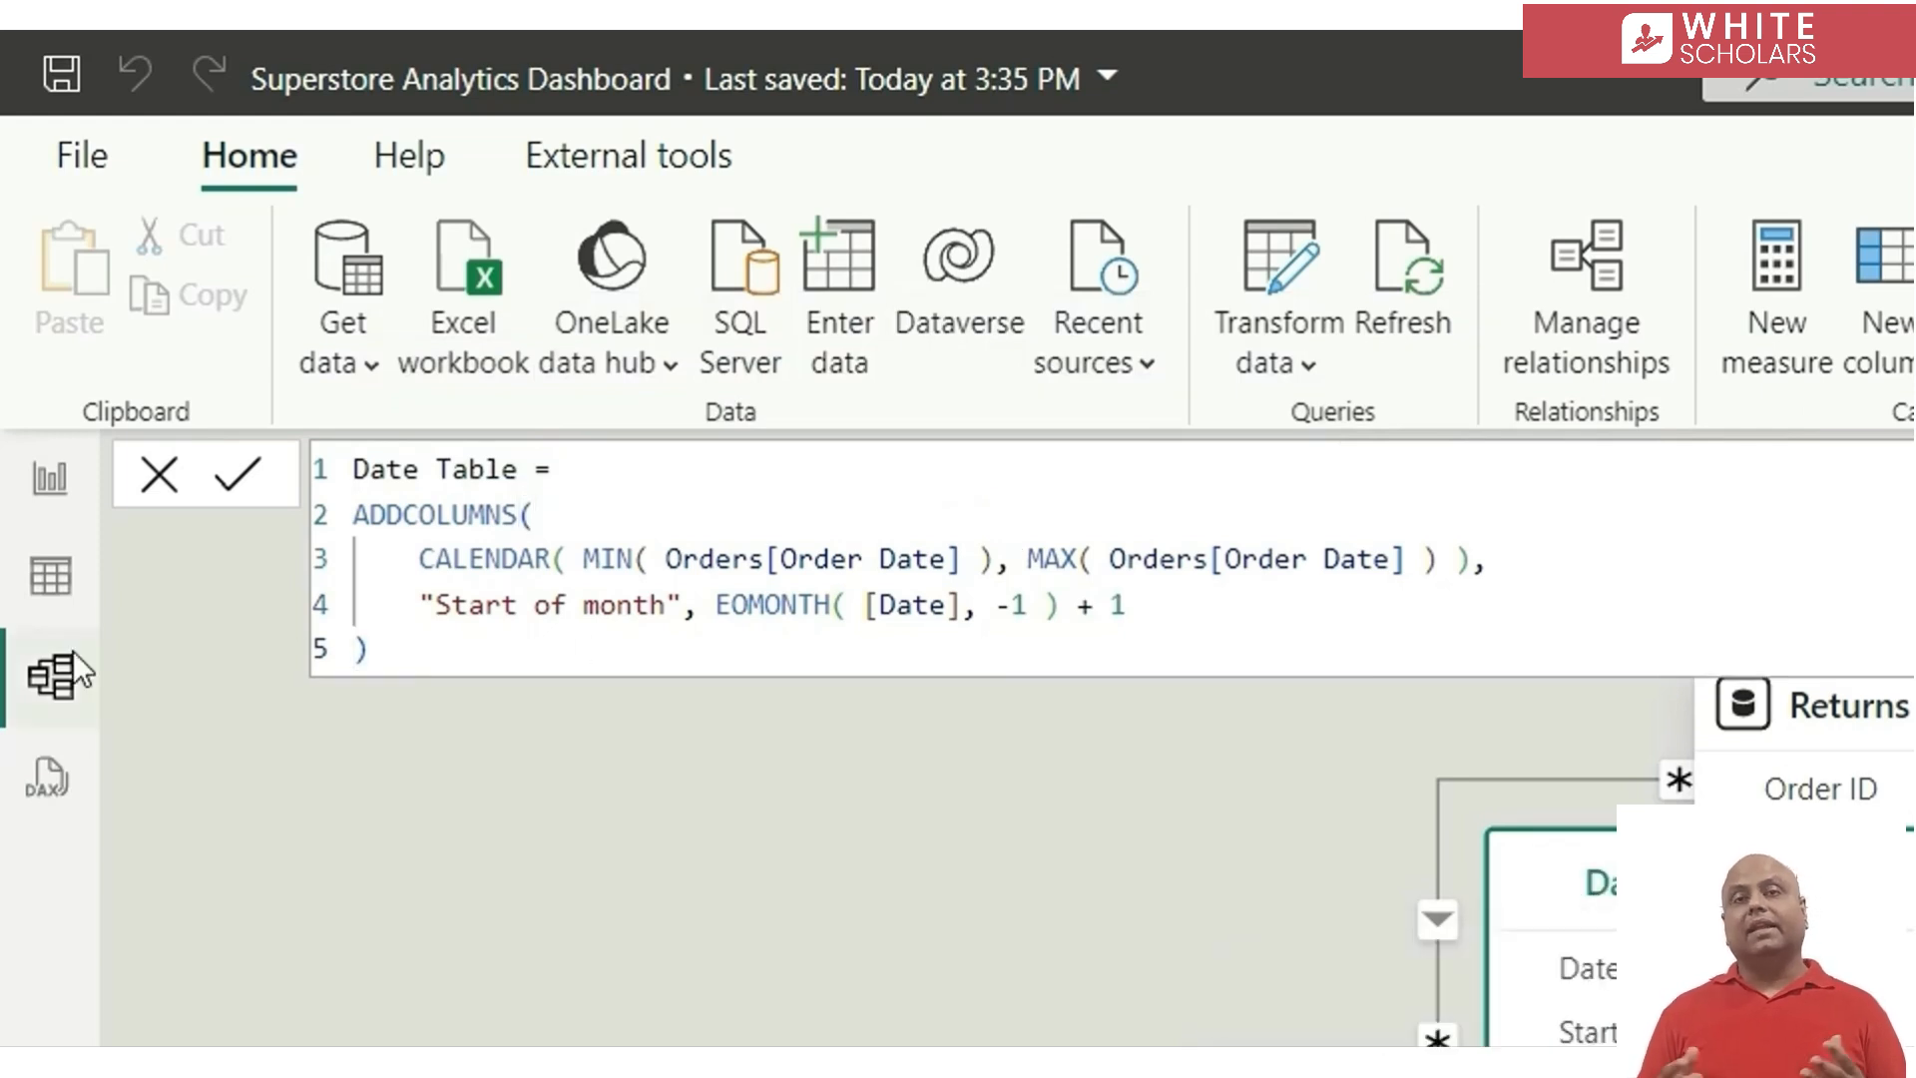
click(51, 604)
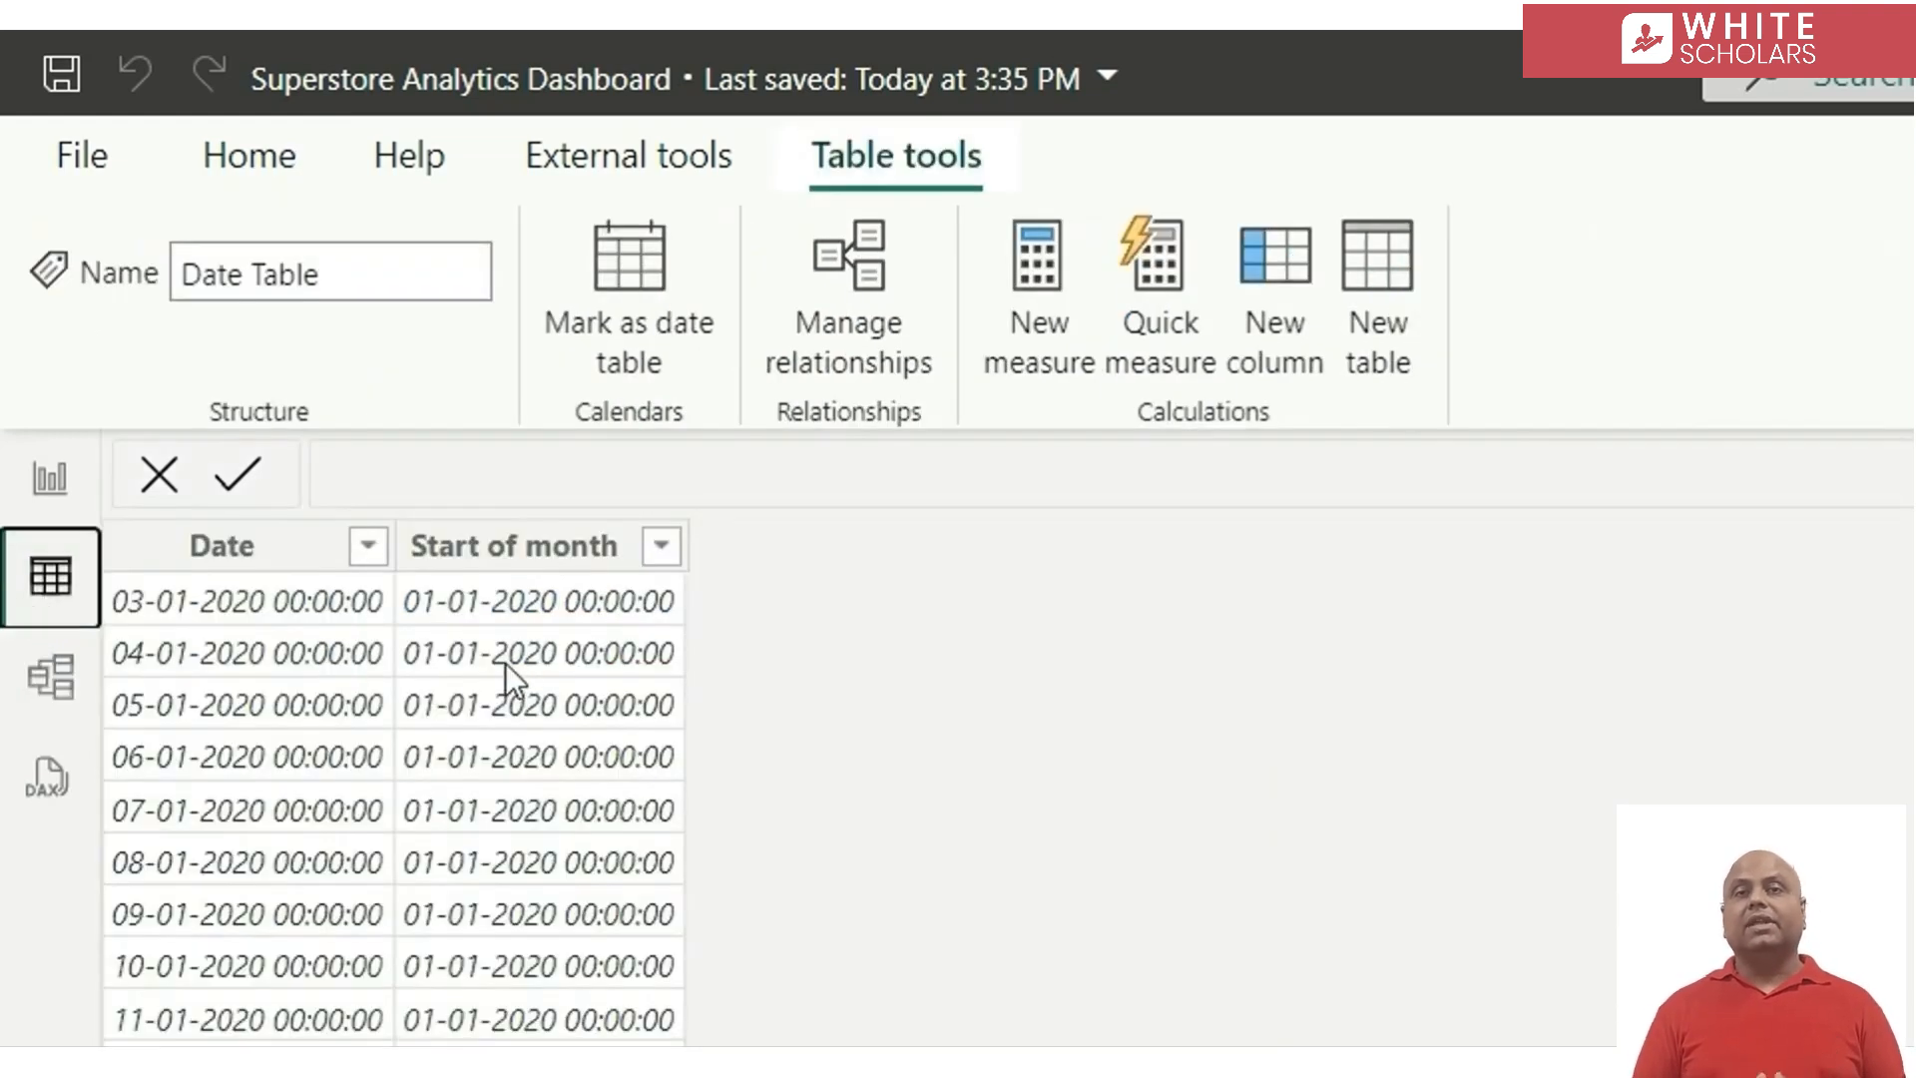
click(564, 544)
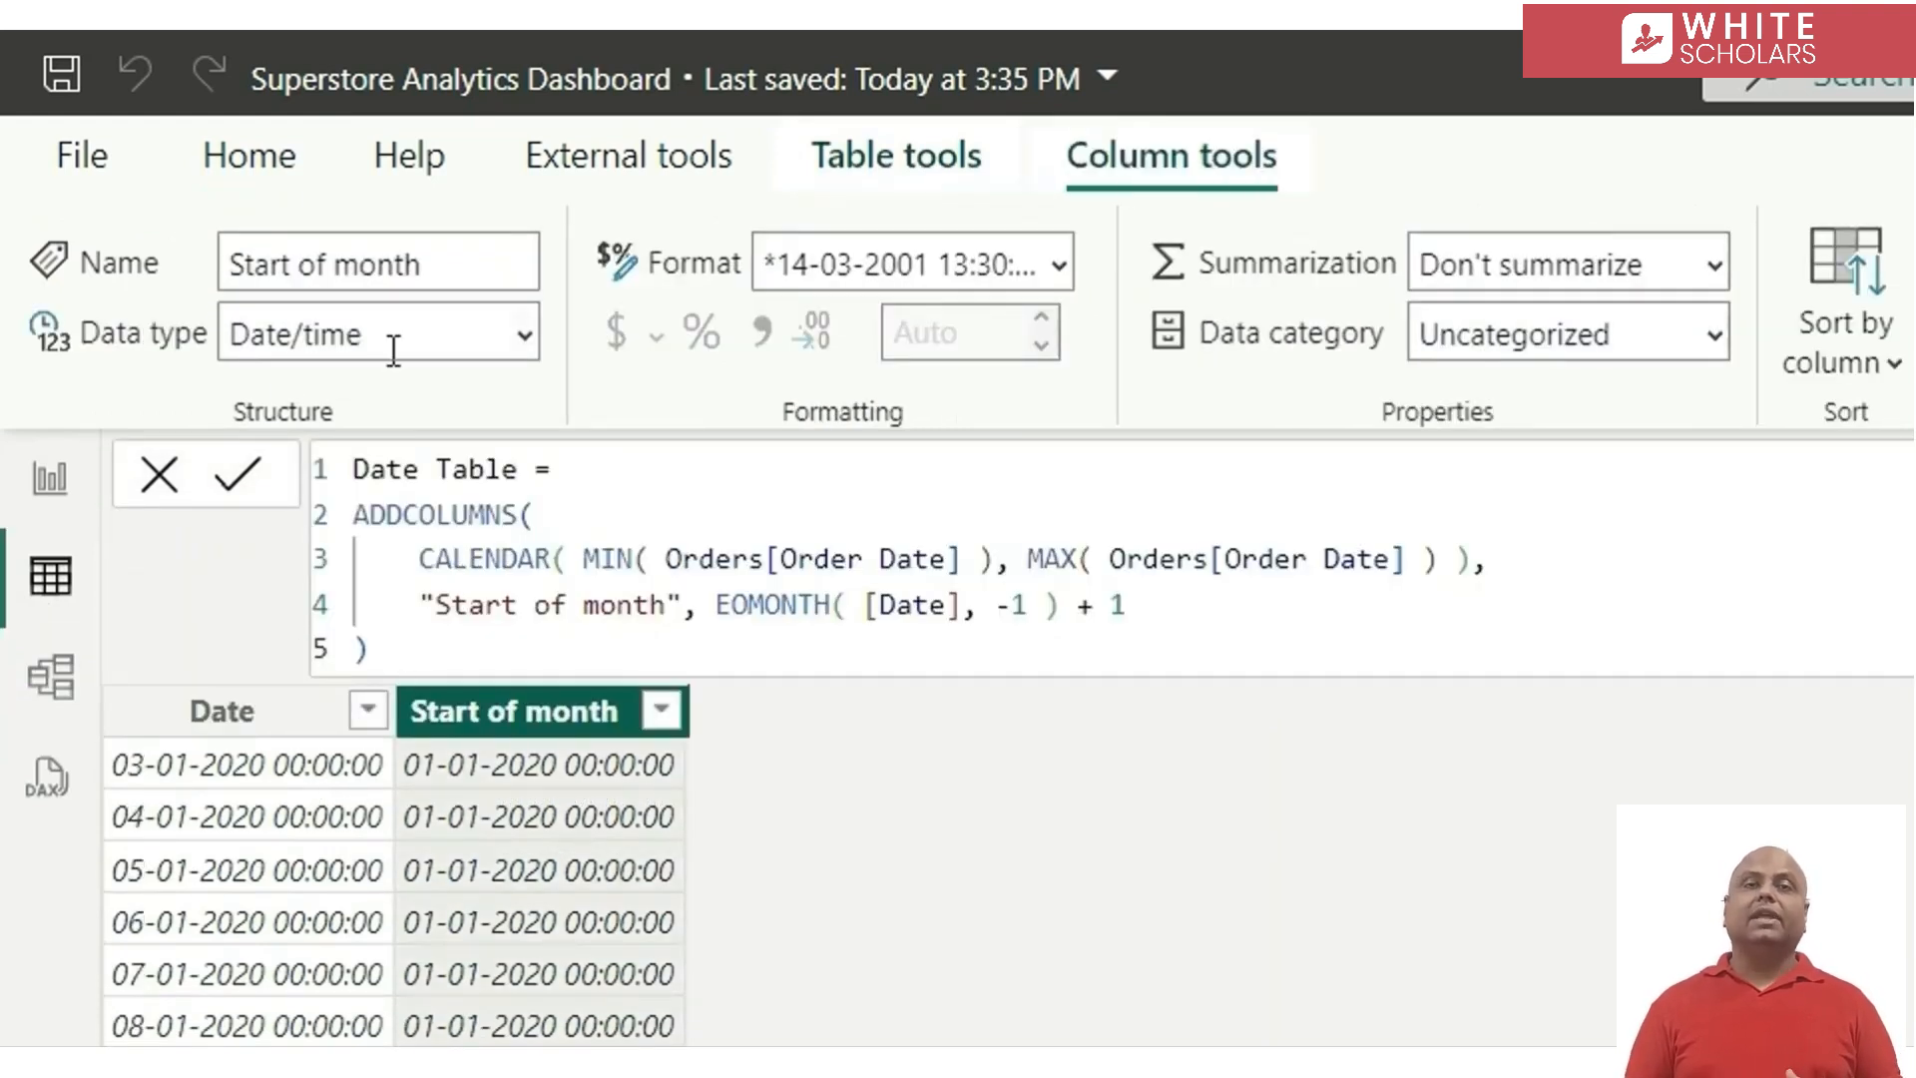
click(525, 333)
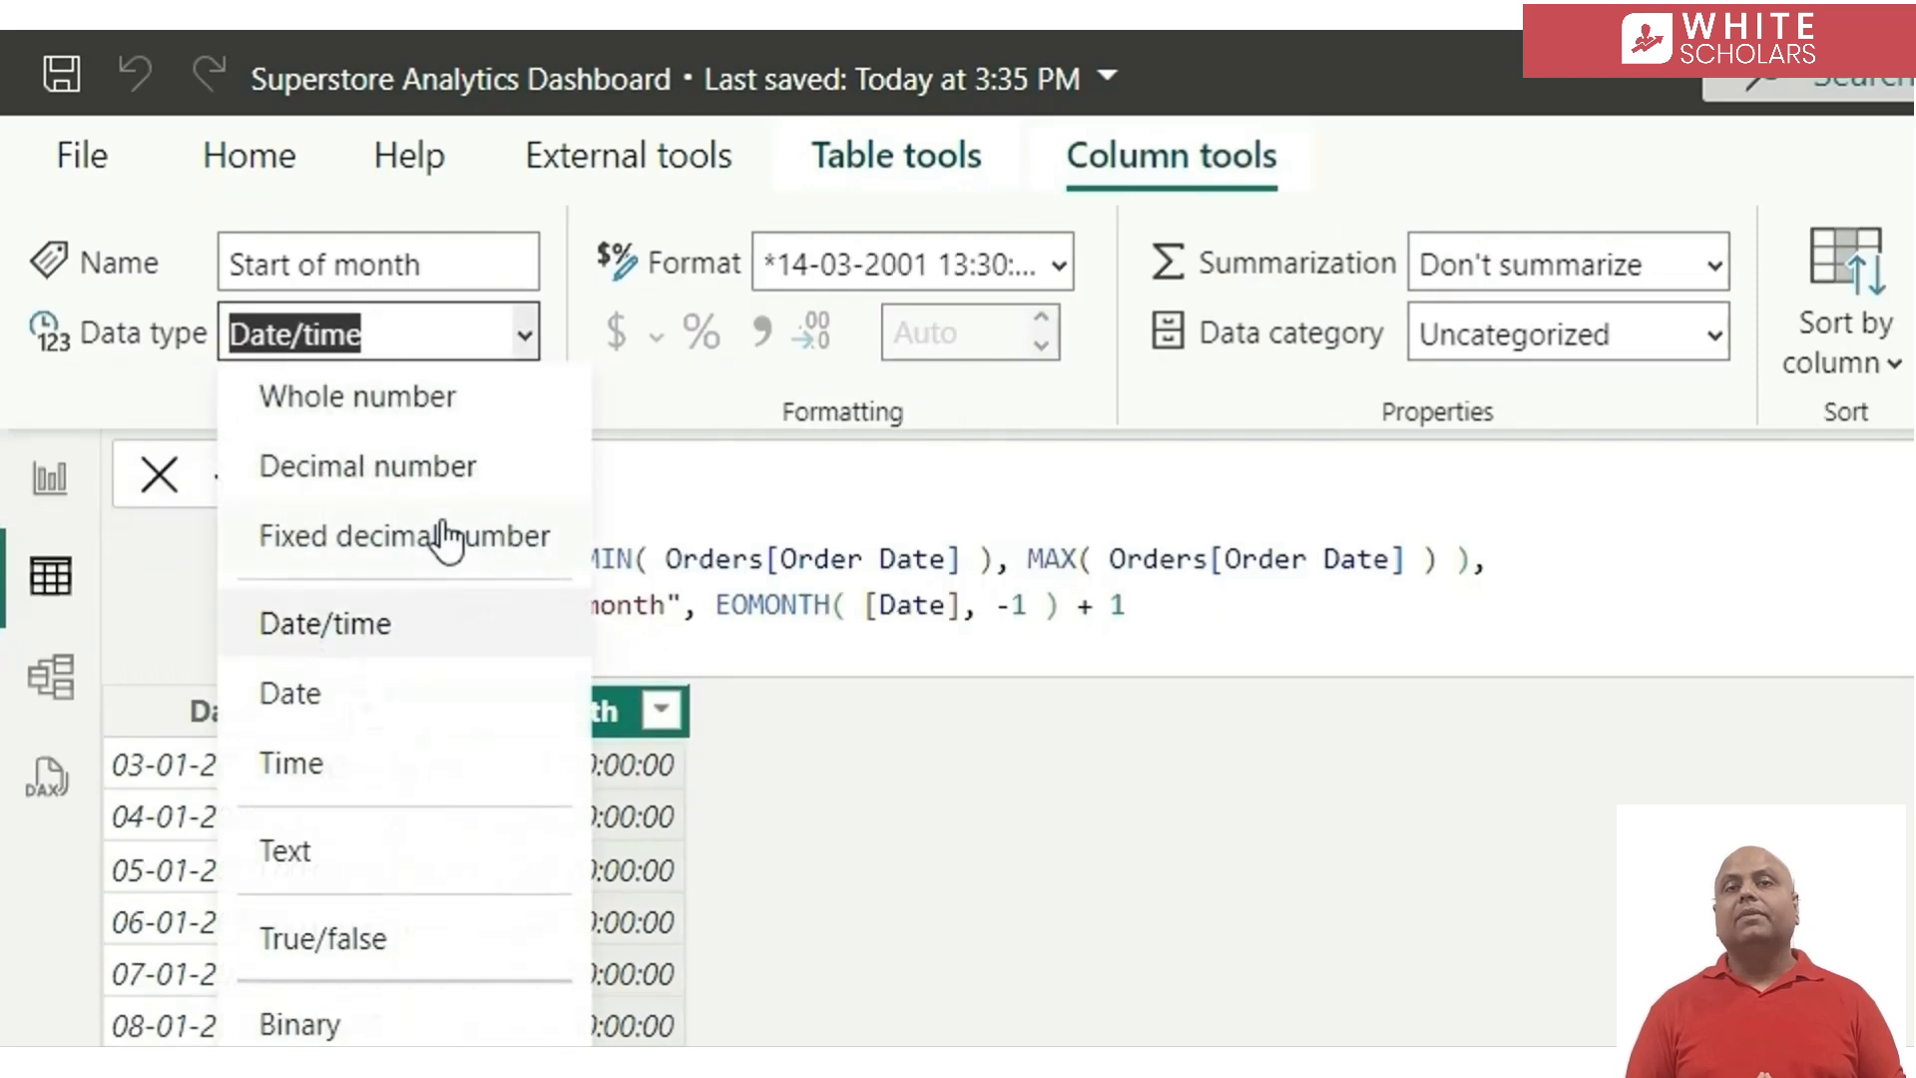
click(333, 700)
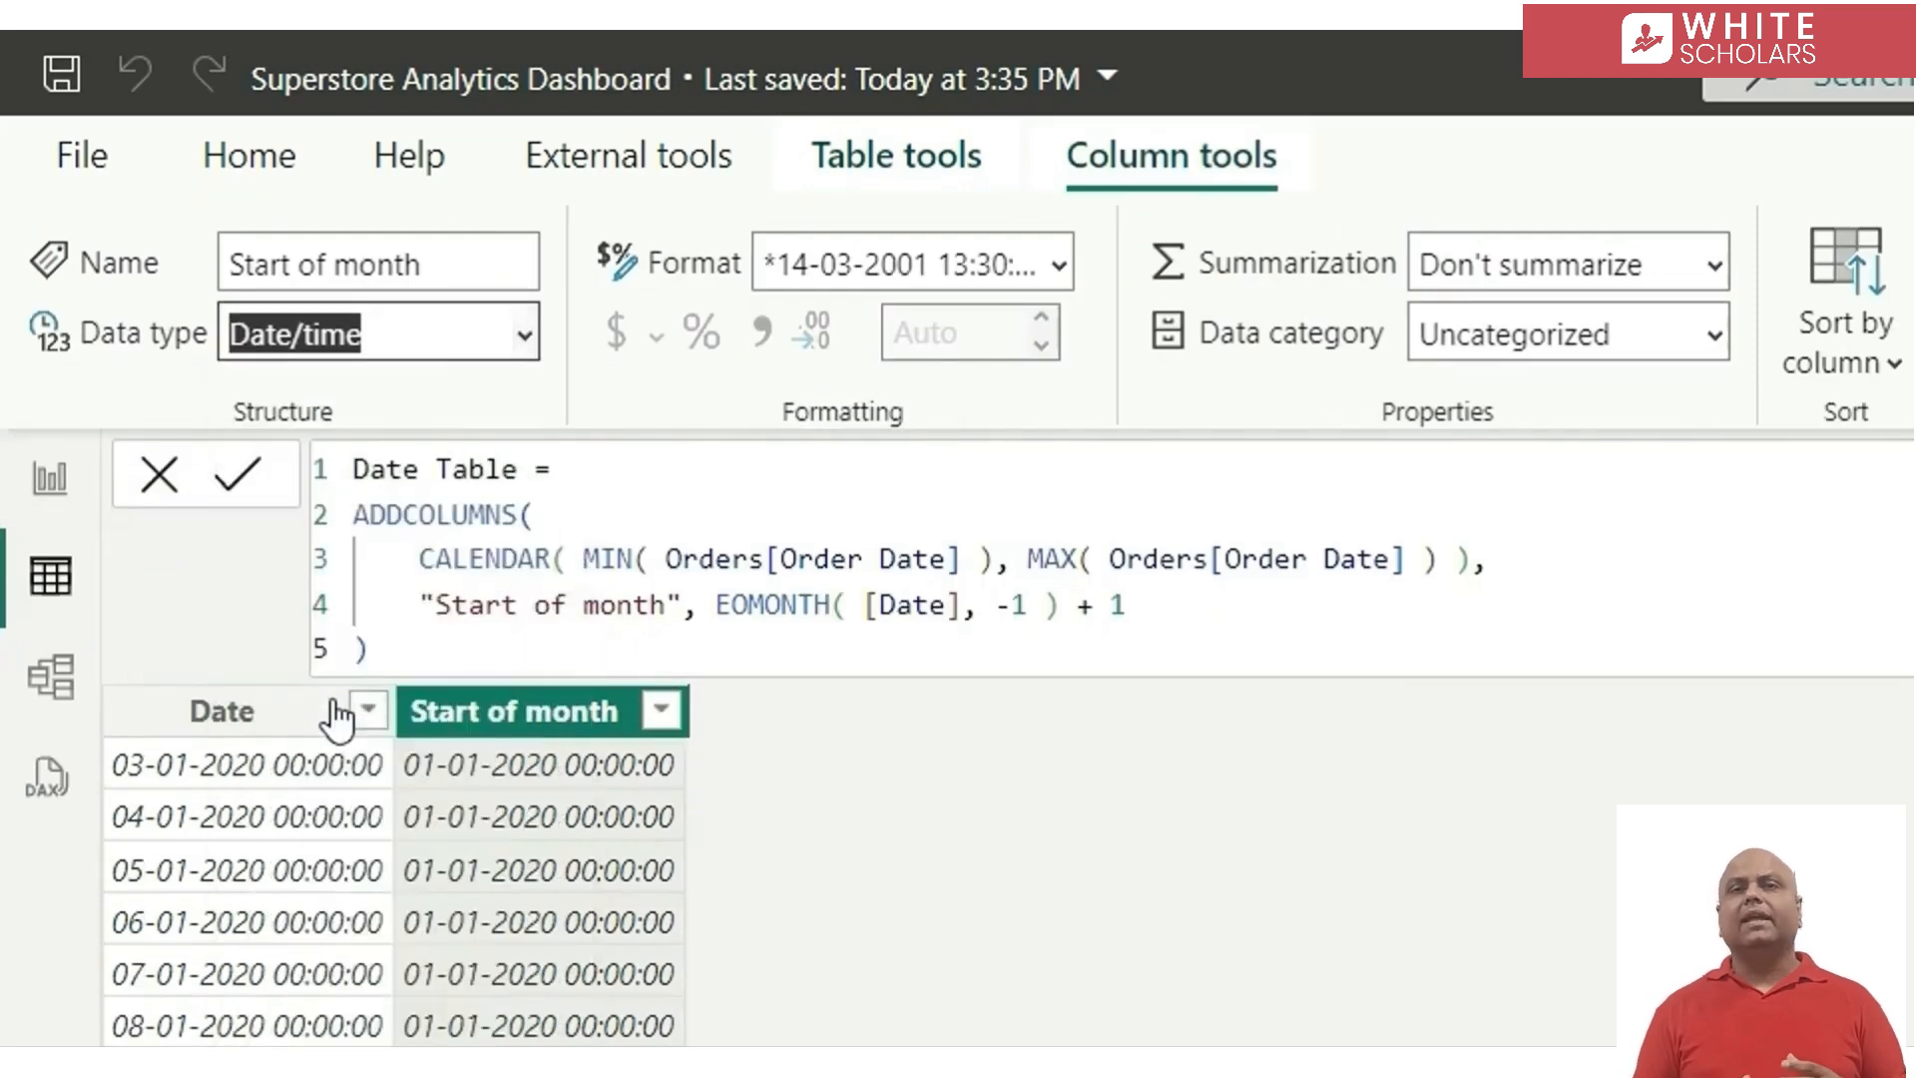
click(1058, 268)
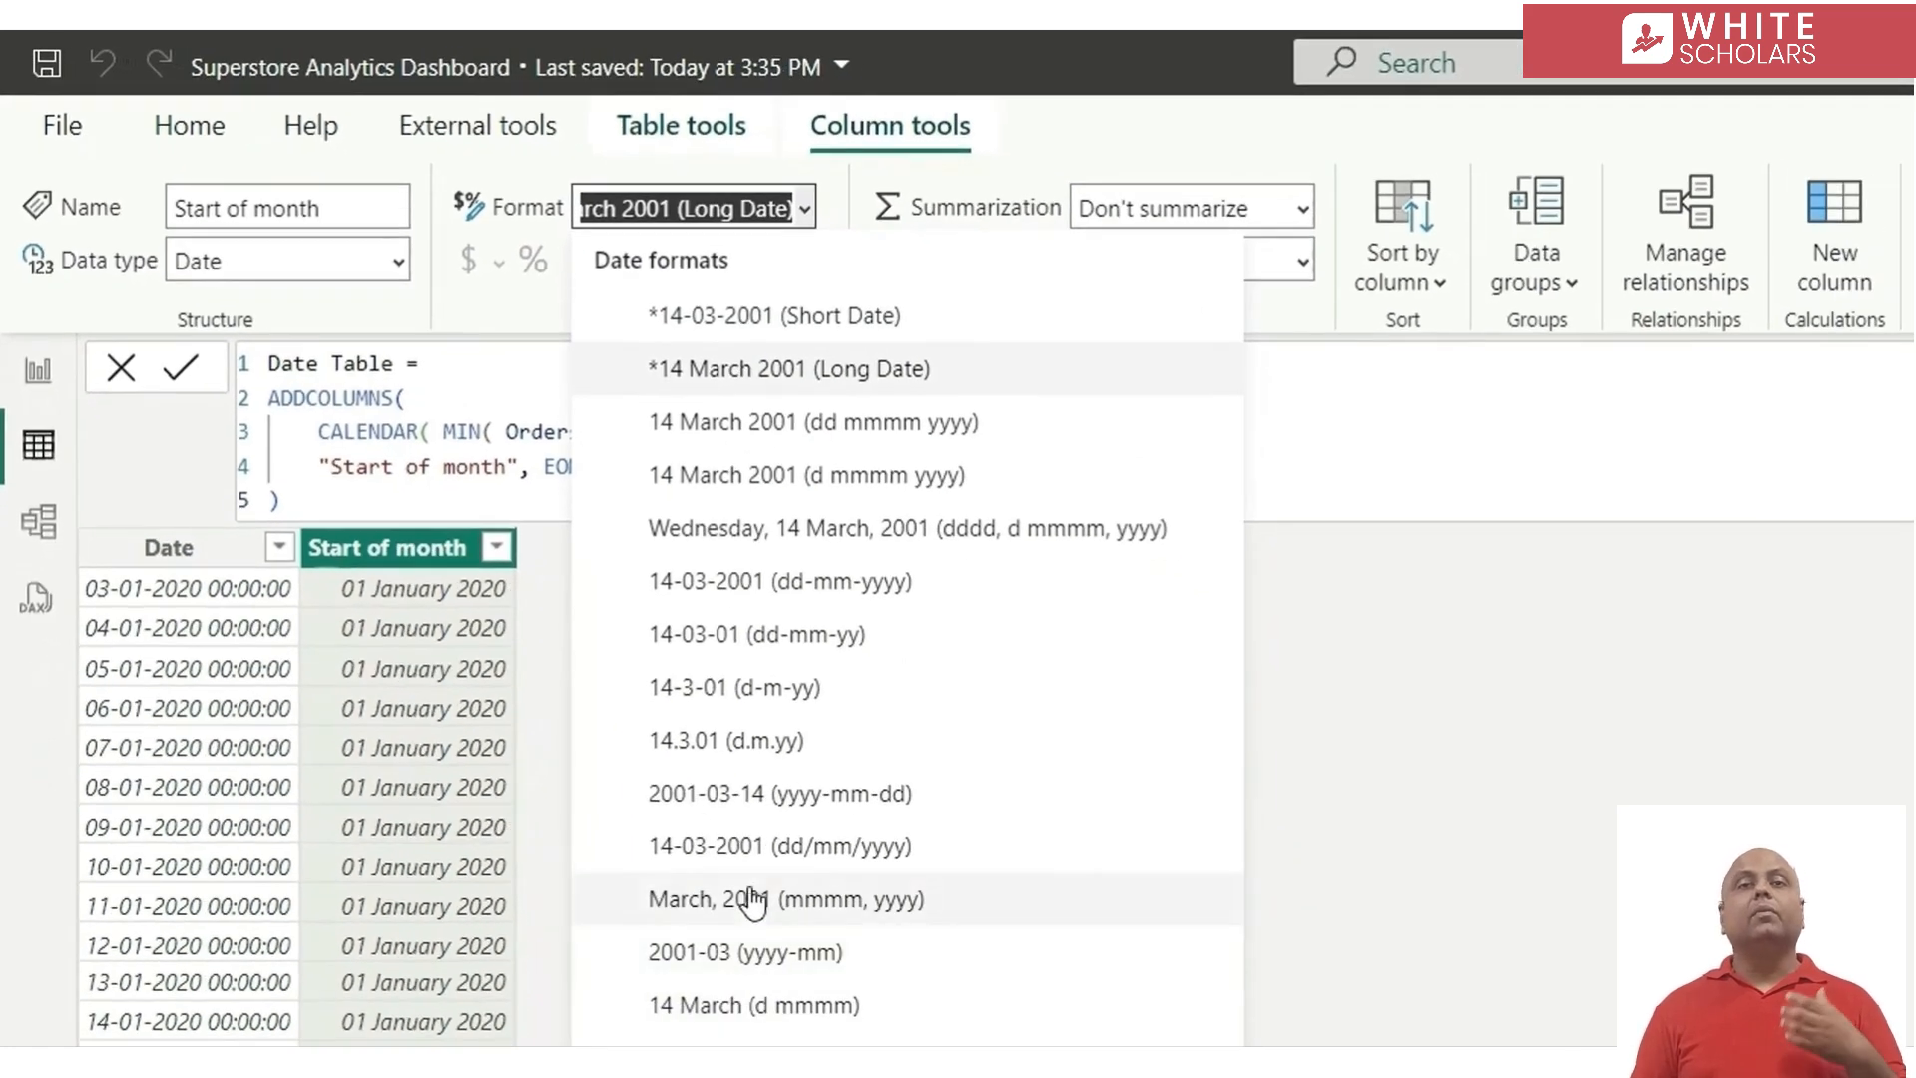
click(750, 894)
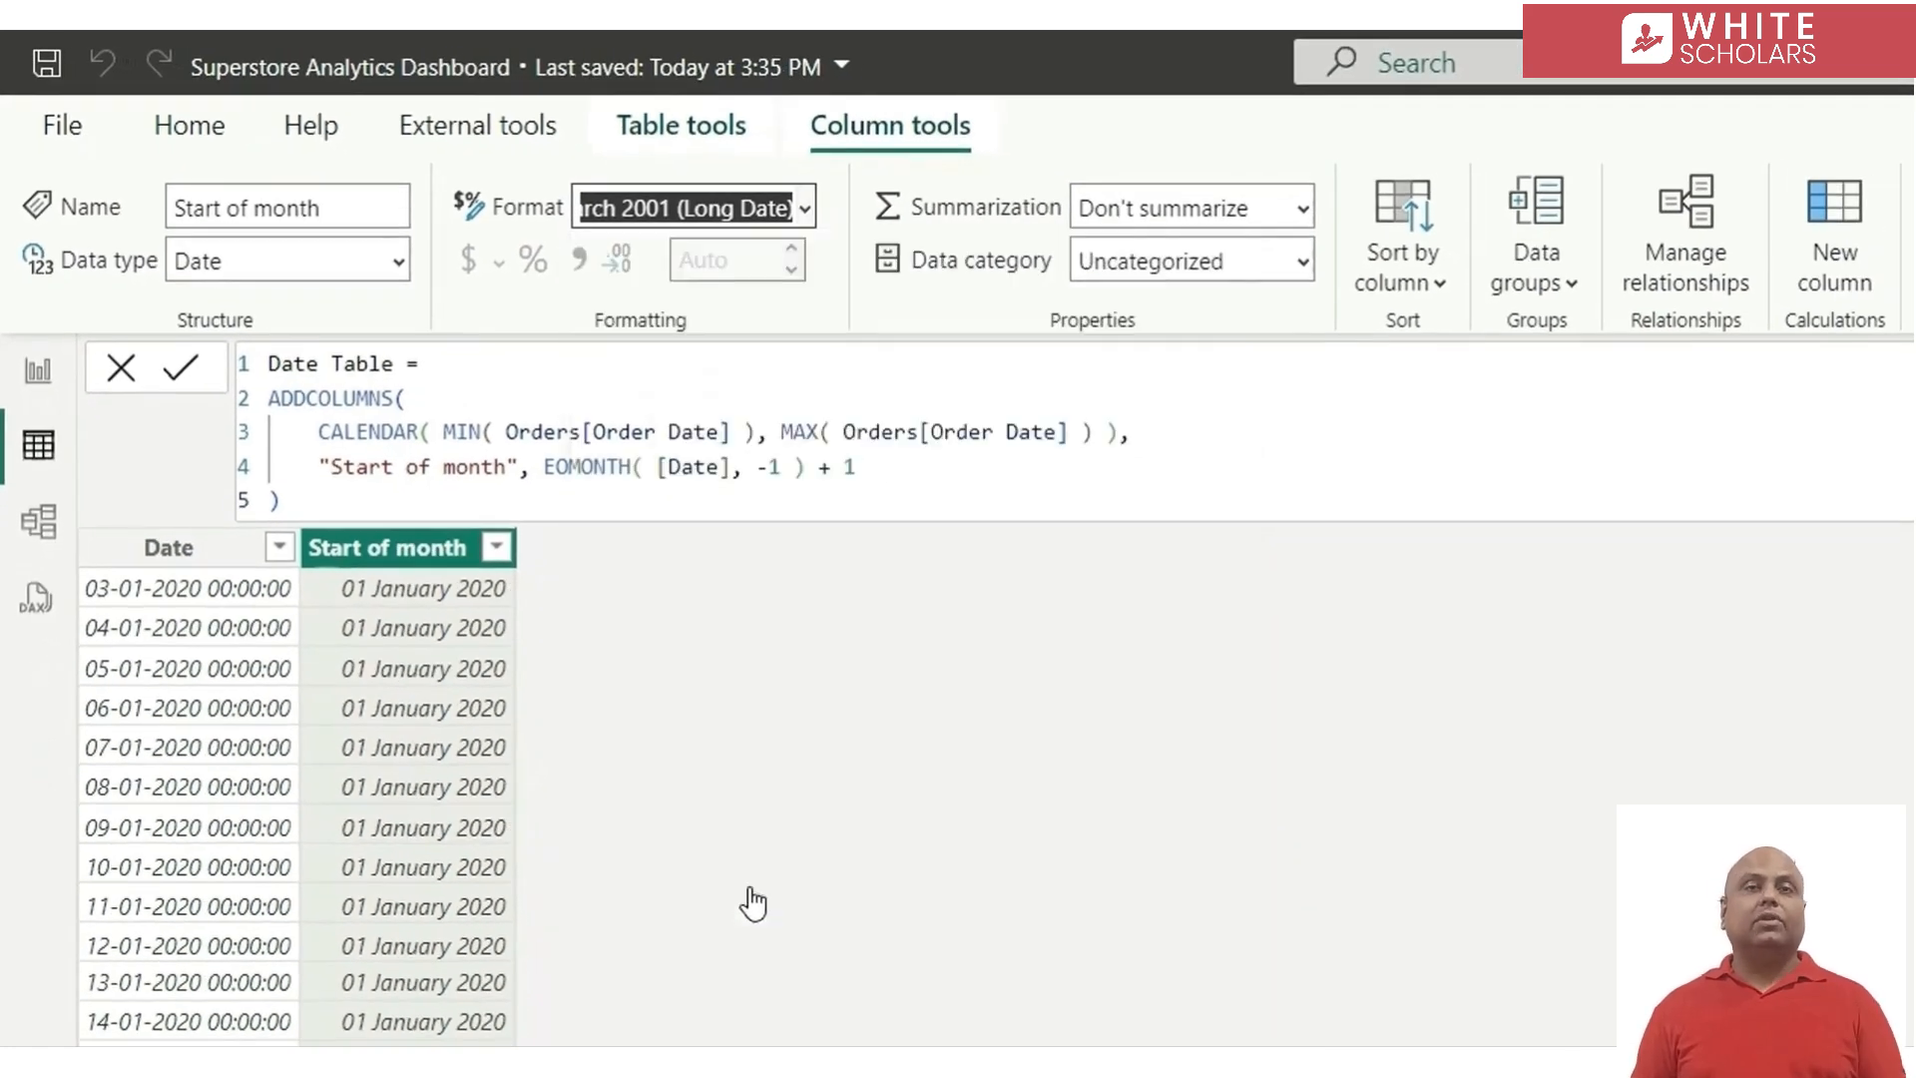
Set the data type of the Date Table's Date column to Date
click(164, 550)
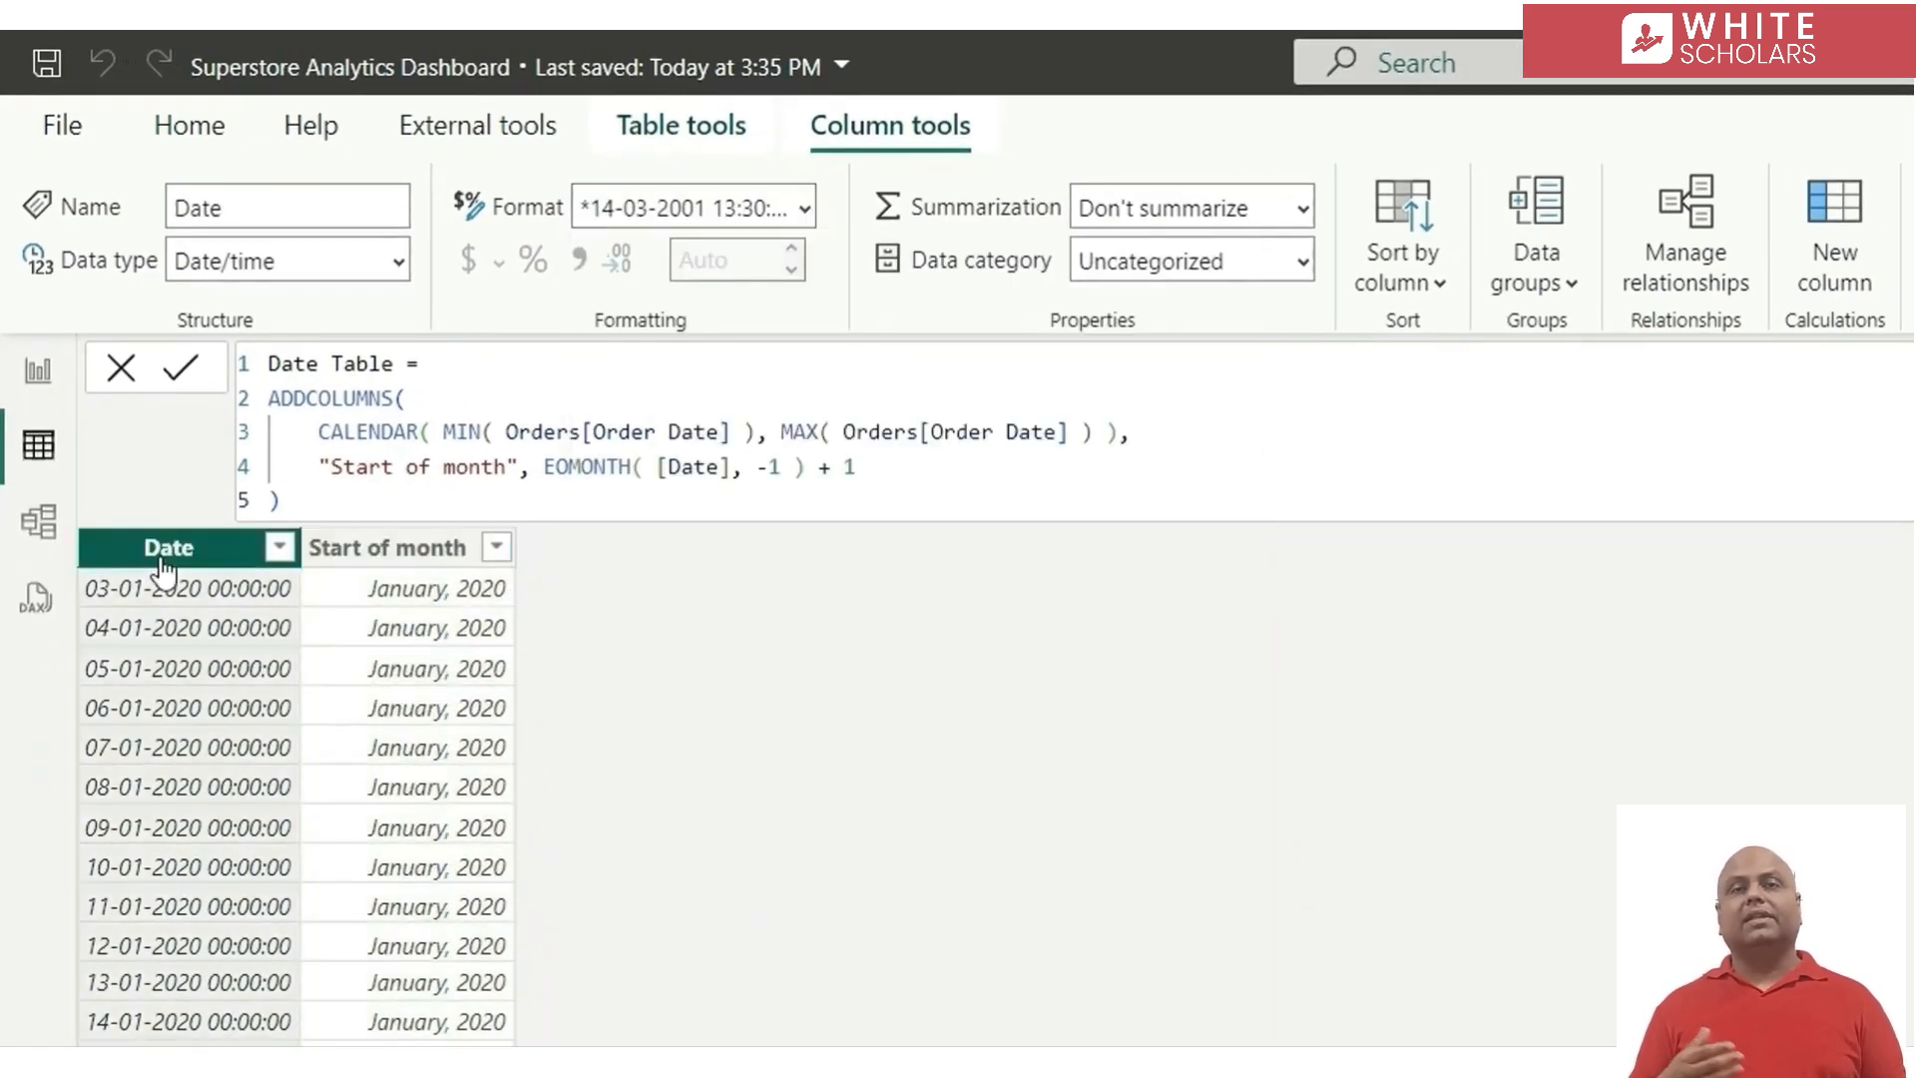
click(400, 264)
click(277, 542)
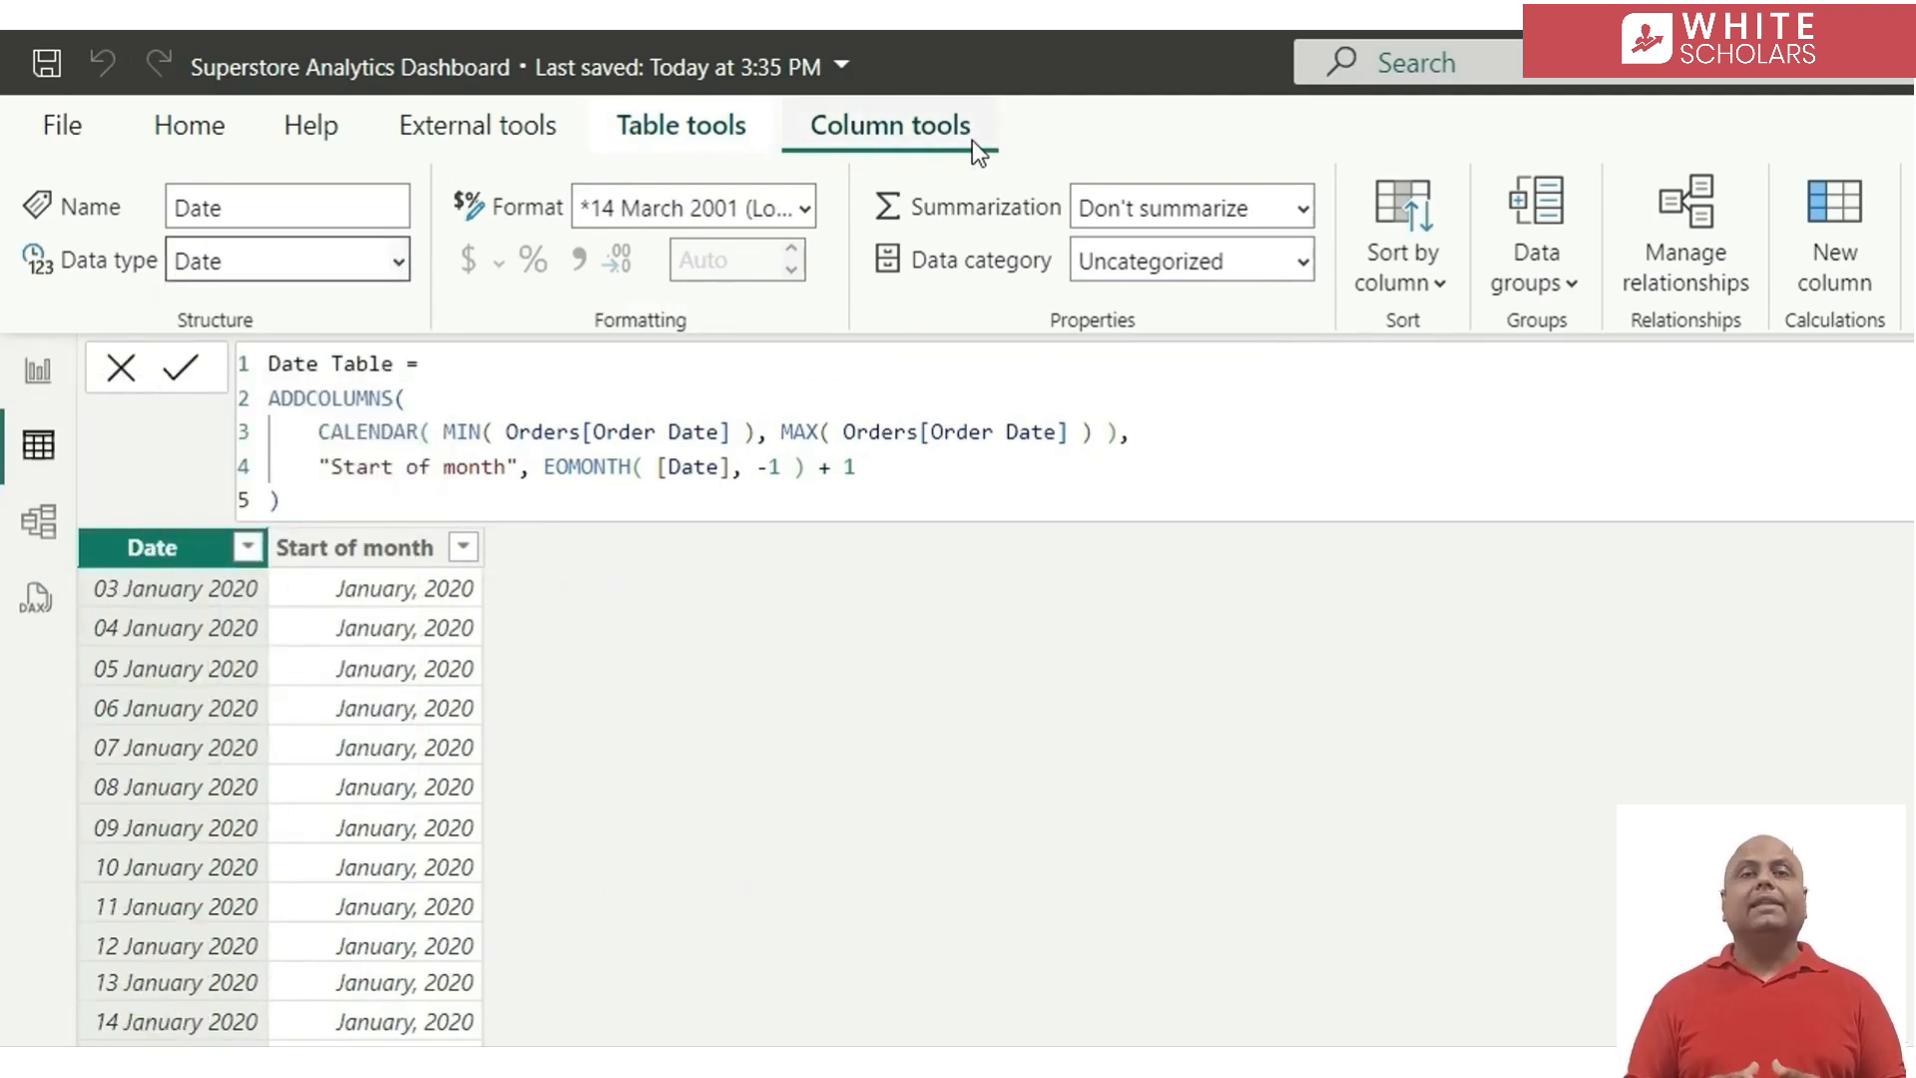
Mark Date Table as a date table, using Date as its date column, and save the setting
click(674, 123)
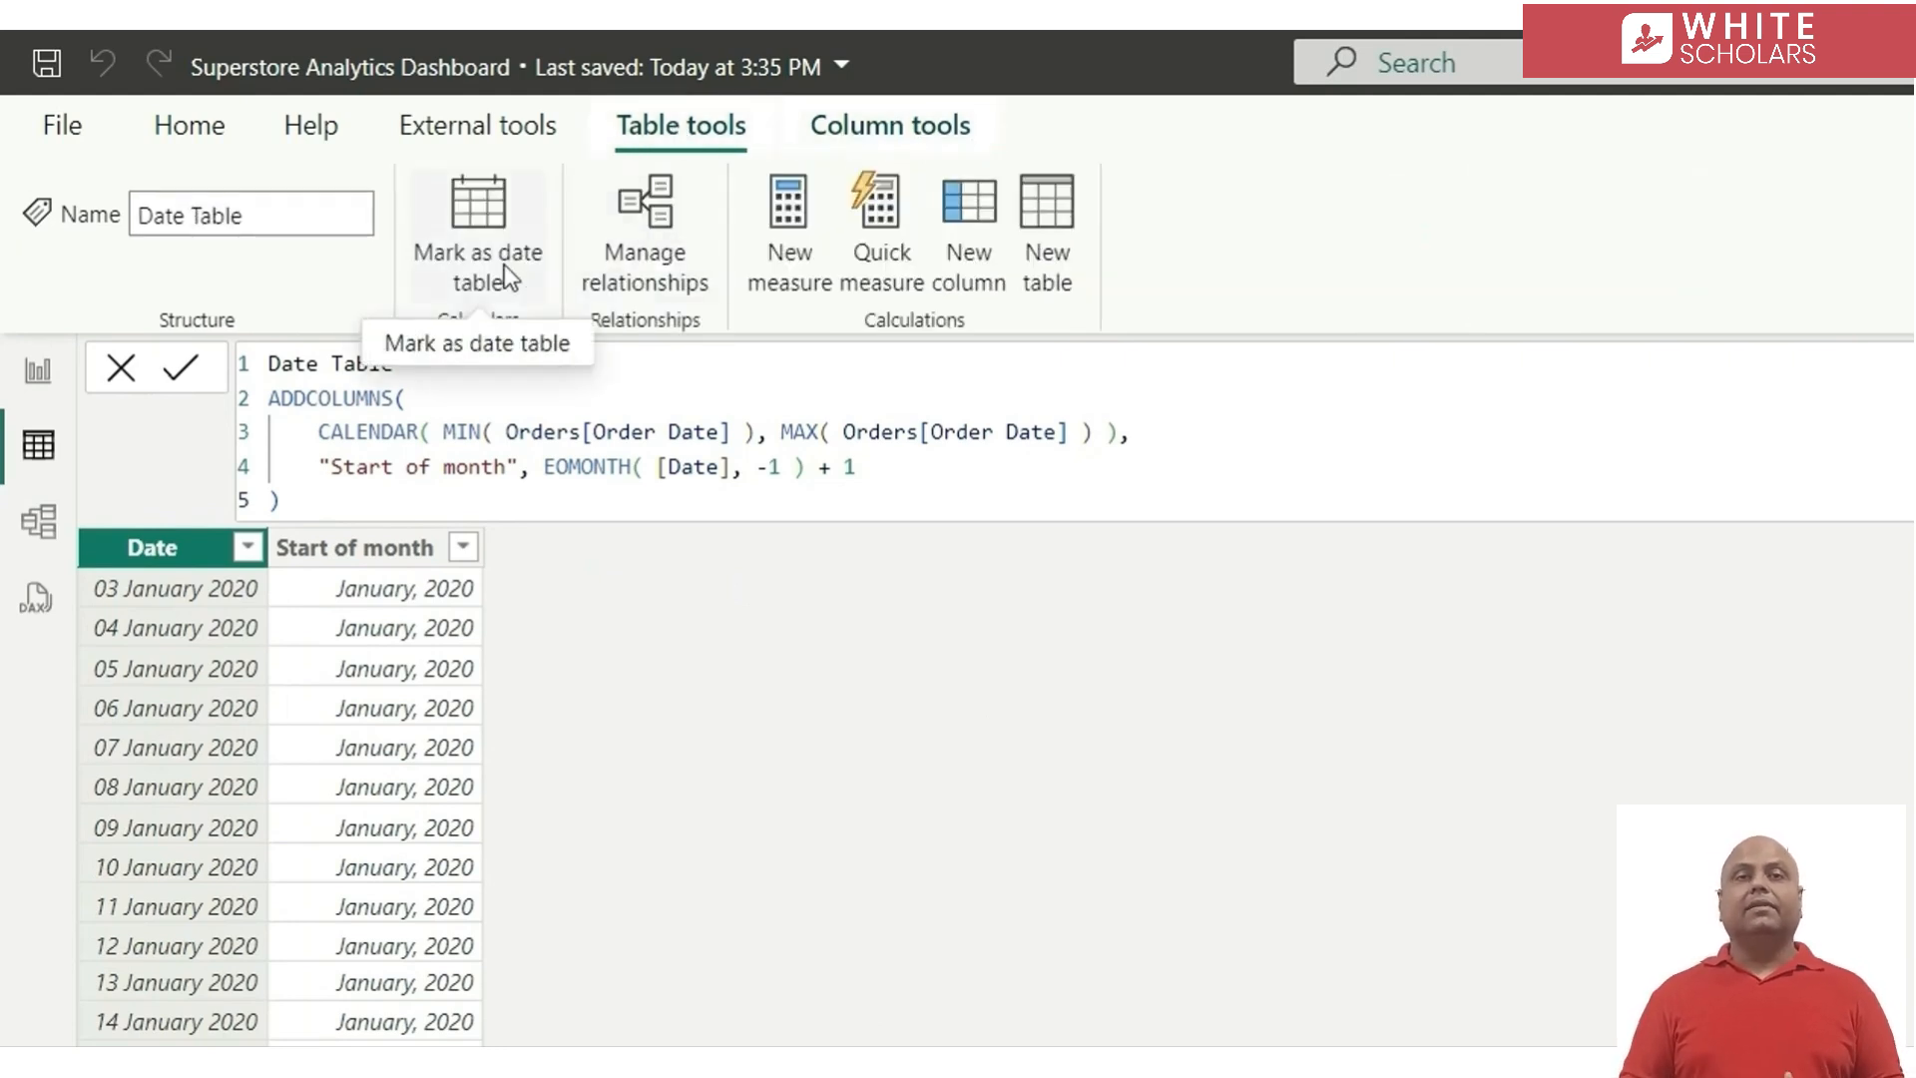
click(487, 242)
click(770, 544)
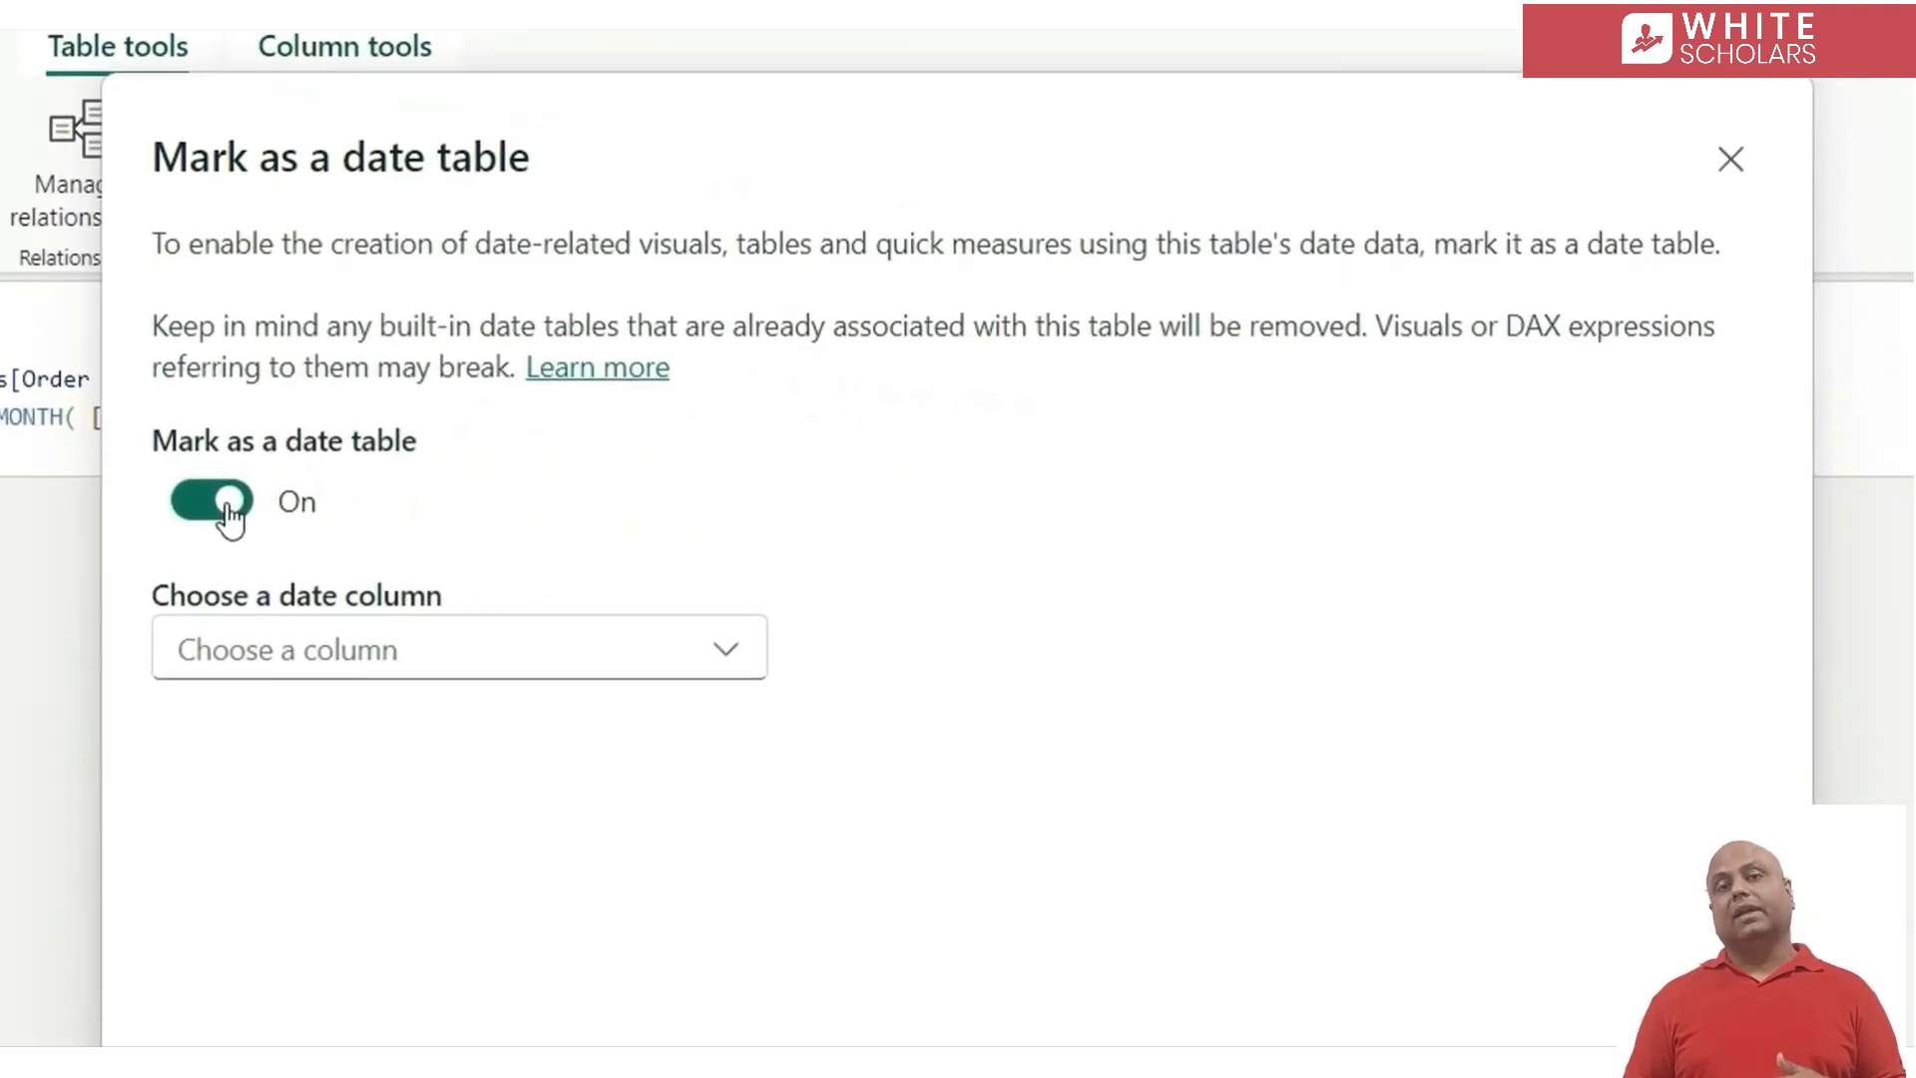
click(466, 650)
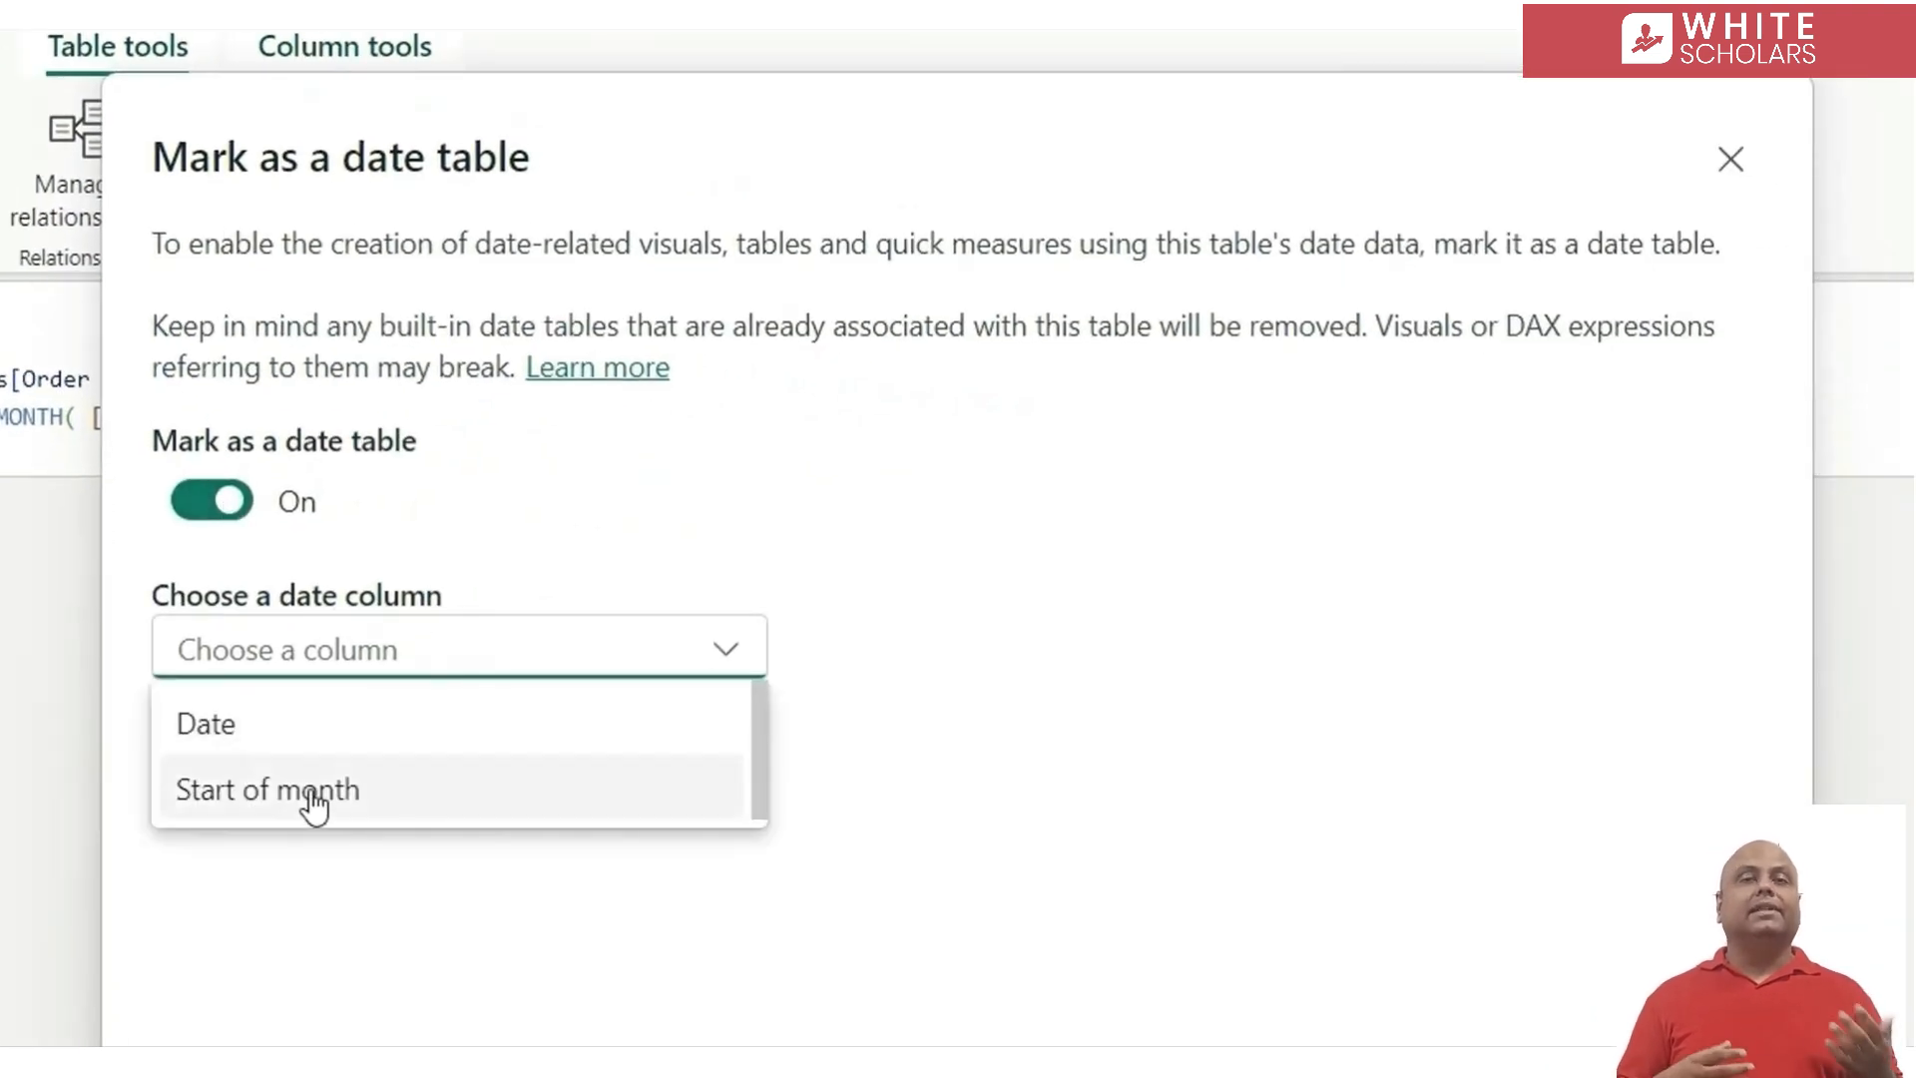
click(245, 740)
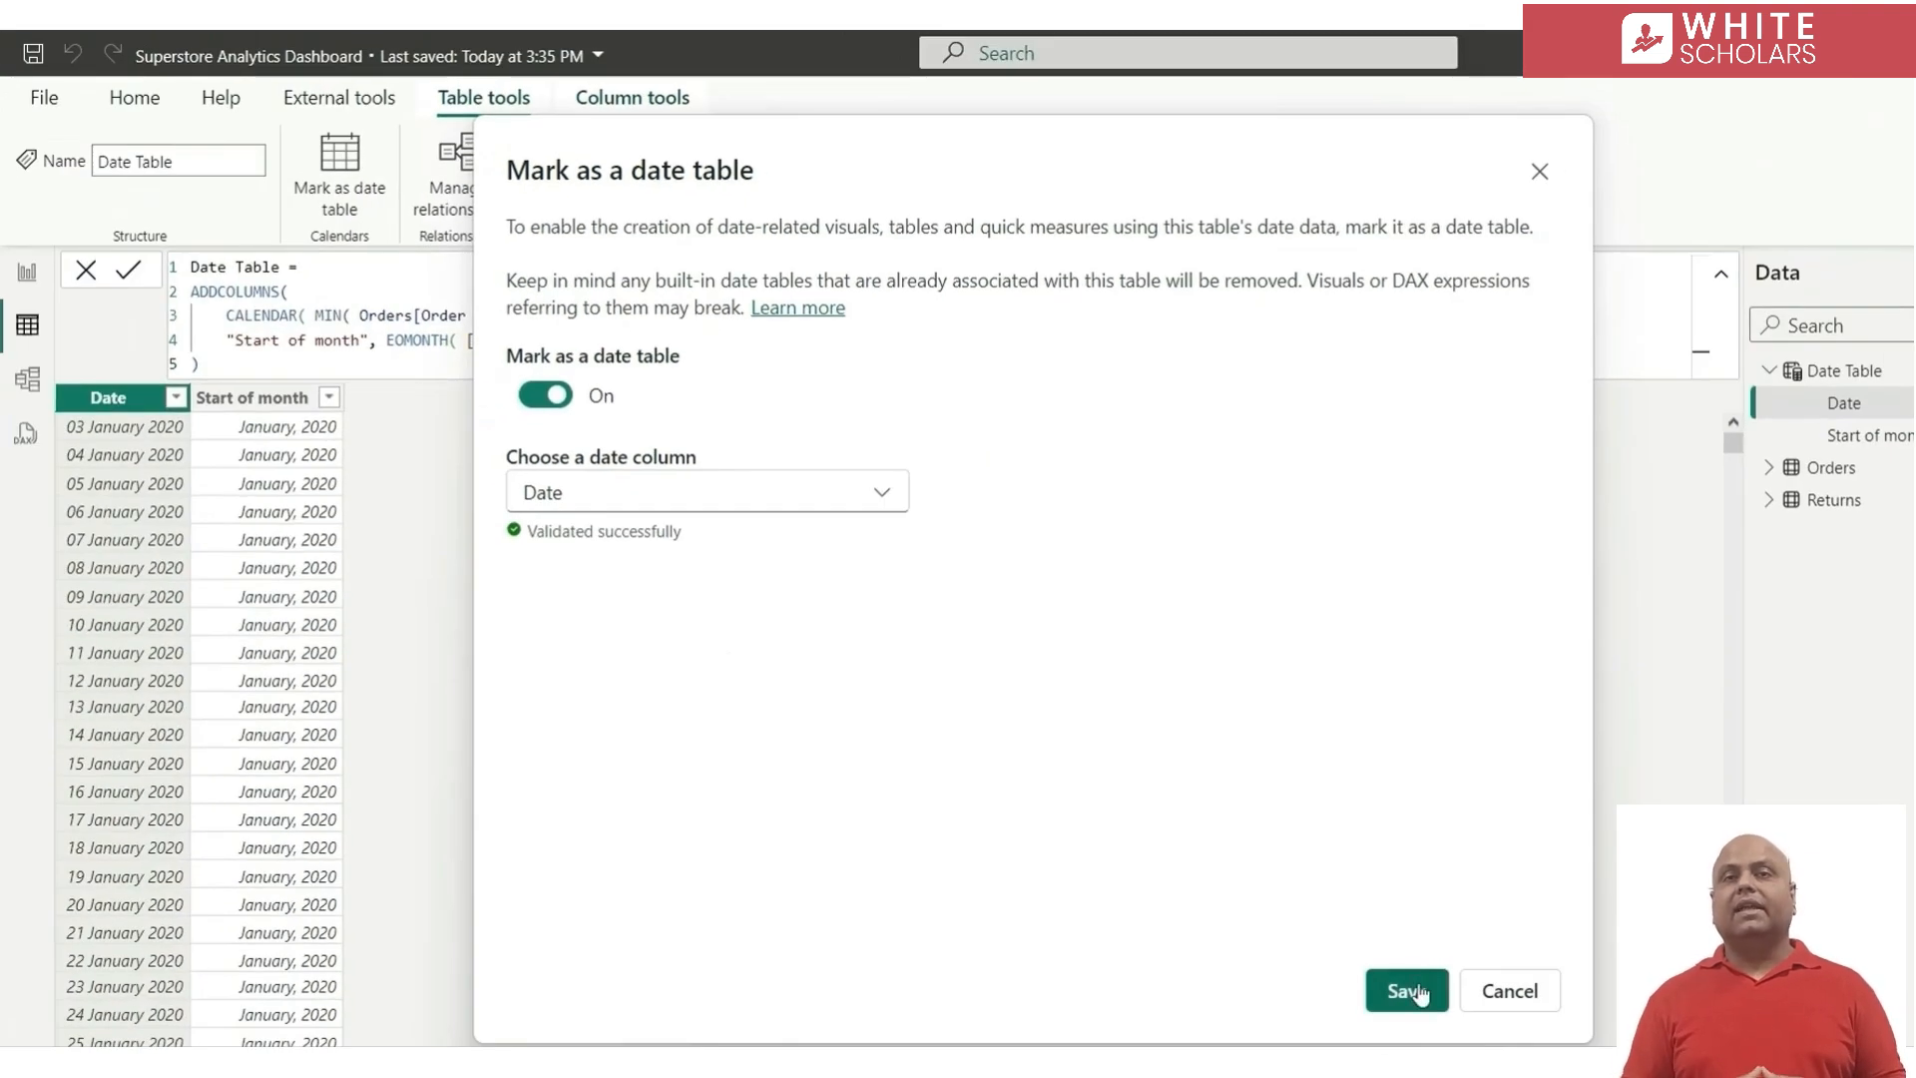
click(1411, 992)
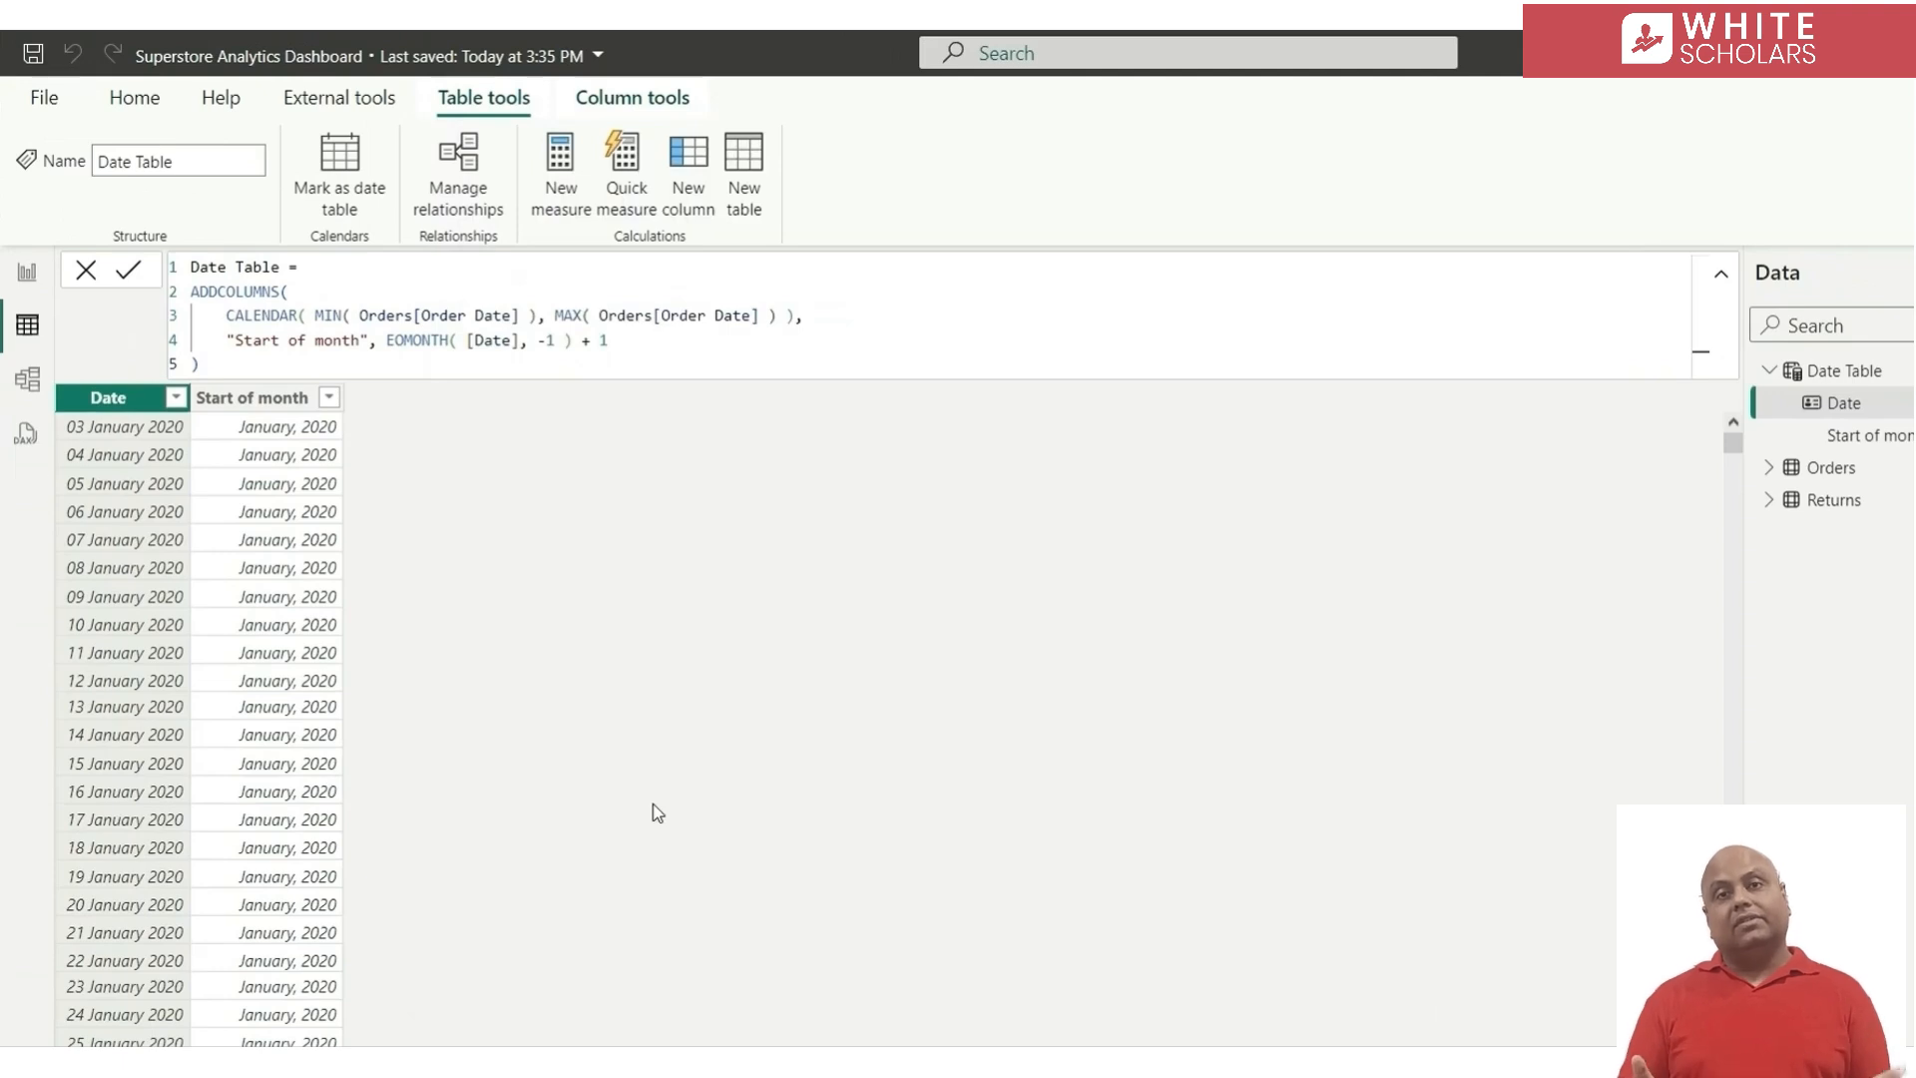
In the model diagram, move the Date Table card clear of Orders and Returns and make the card smaller
click(27, 378)
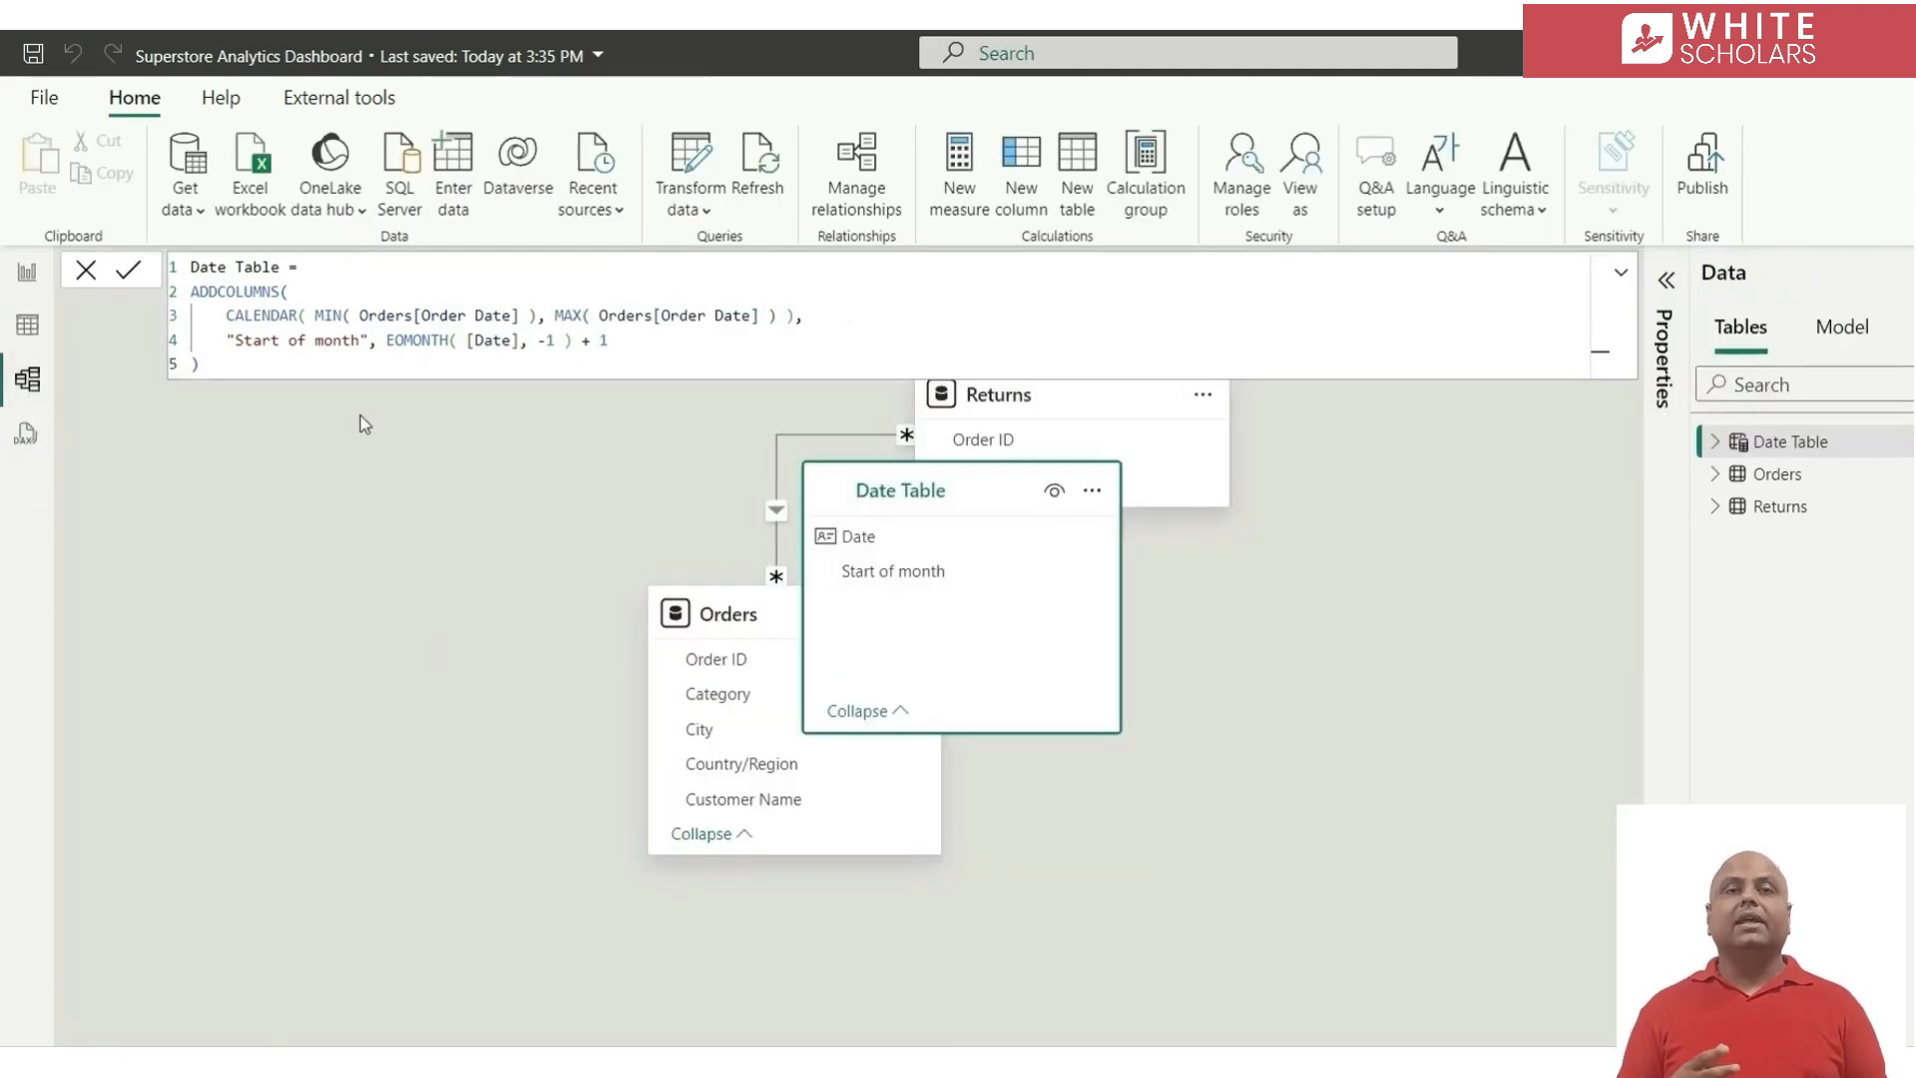
click(86, 271)
drag(904, 481, 309, 280)
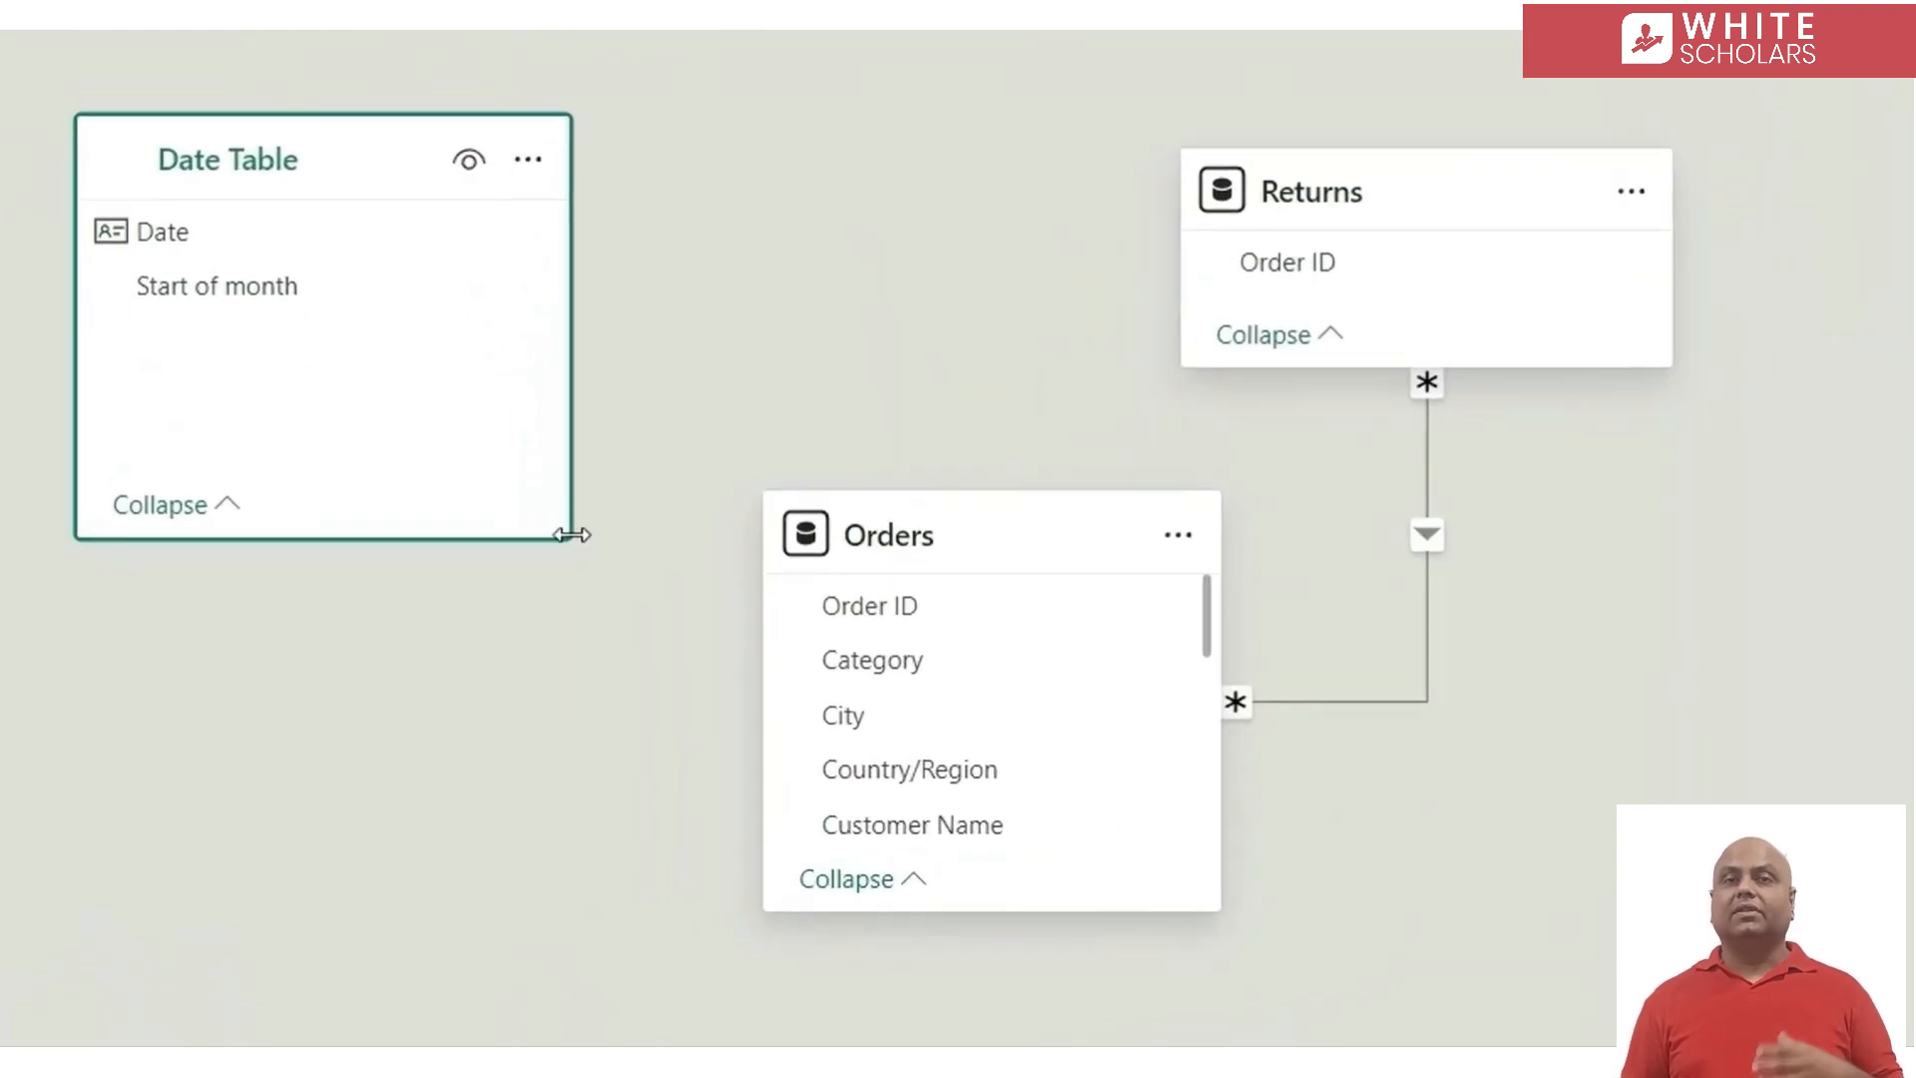
drag(572, 534, 440, 462)
Create a relationship between Order Date in Orders and Date in Date Table
drag(181, 236, 932, 762)
scroll(938, 769, down, 3)
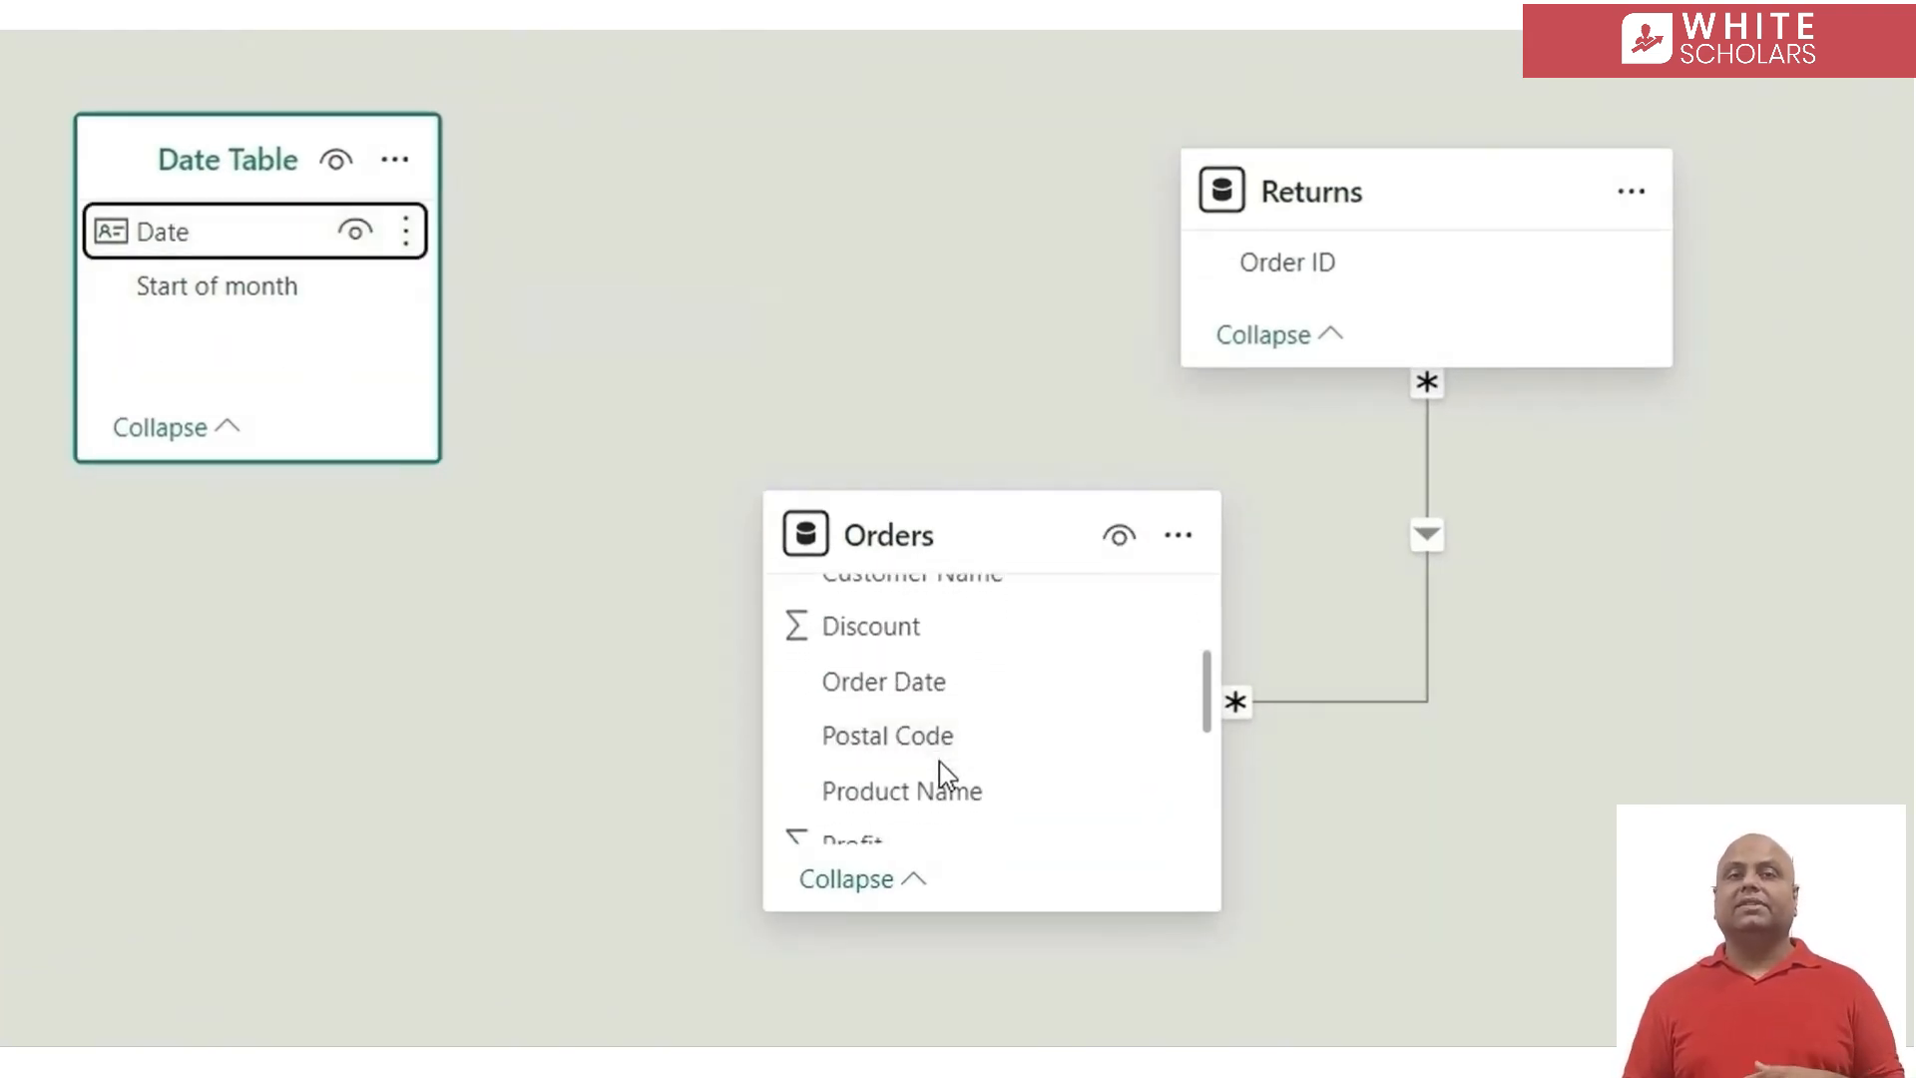
drag(888, 684, 241, 247)
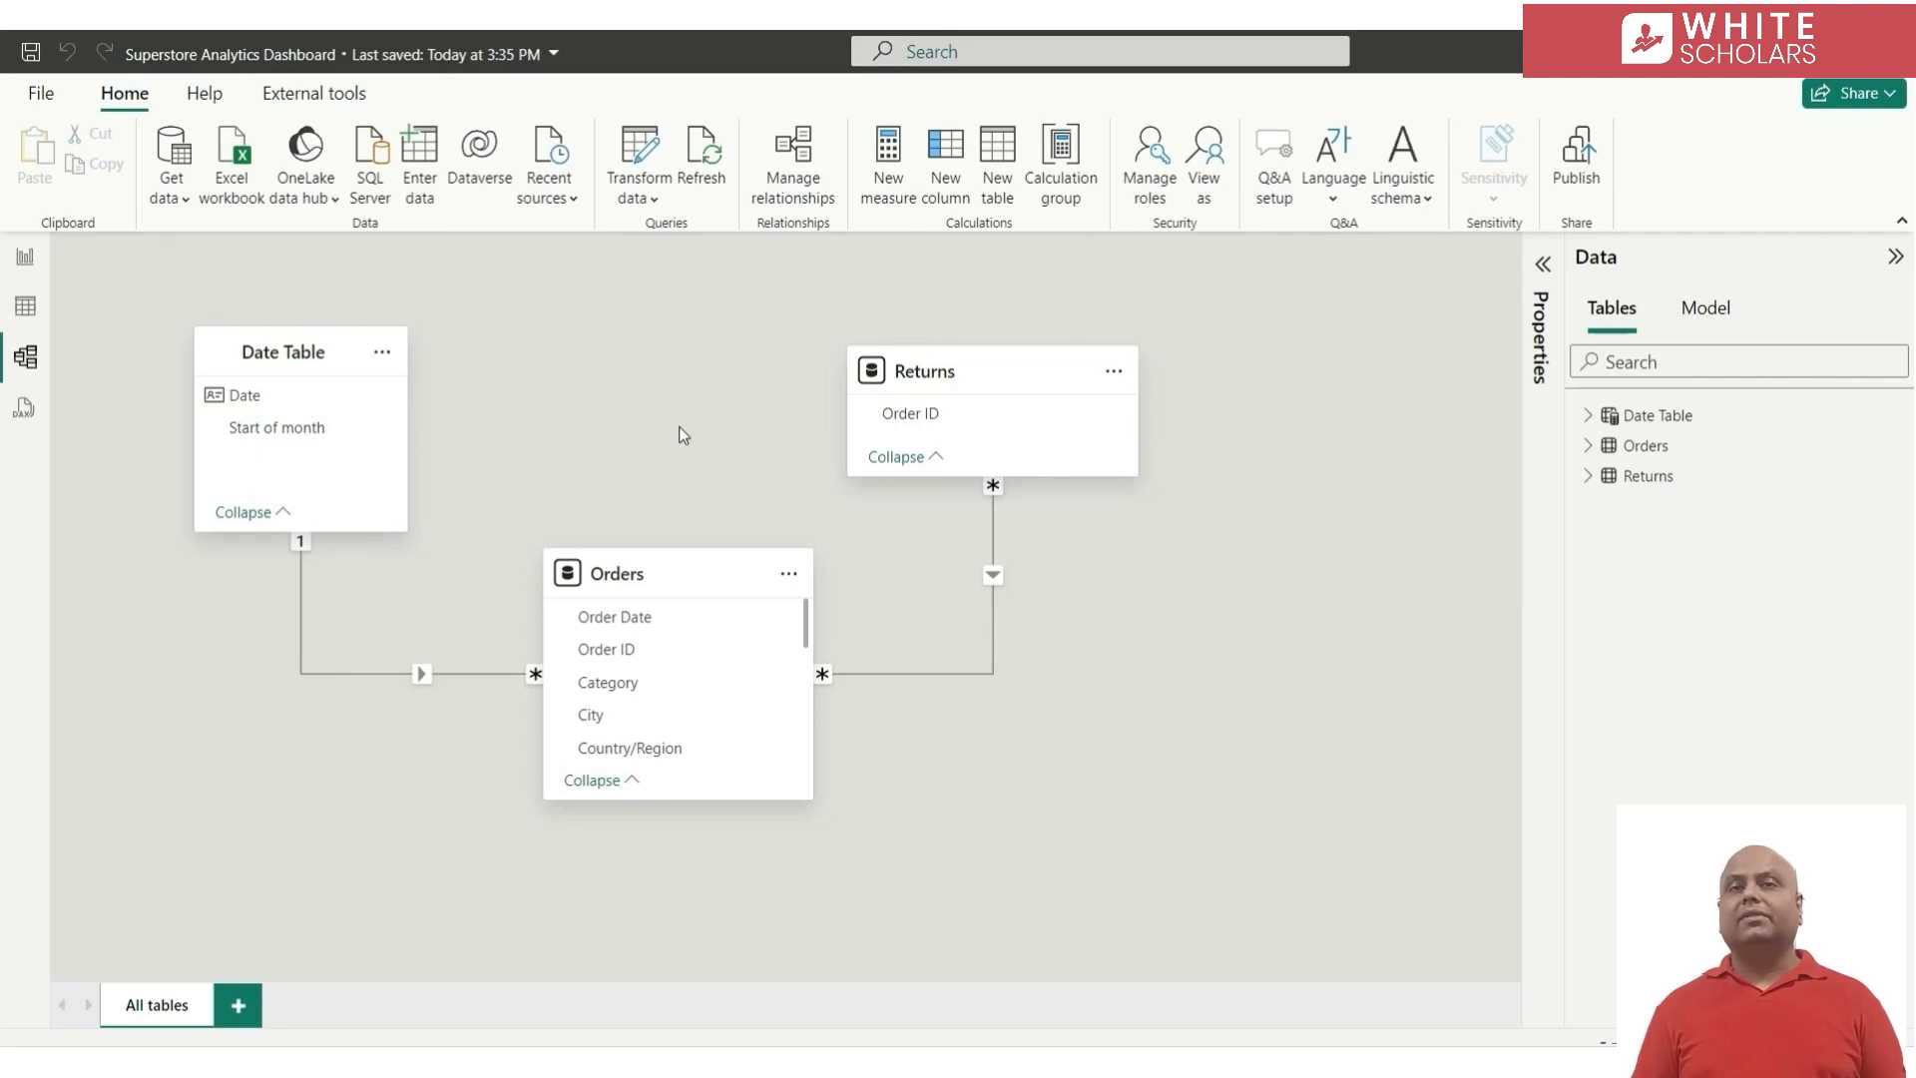
Create an empty manually entered table named Key Measures and load it into the model
click(415, 145)
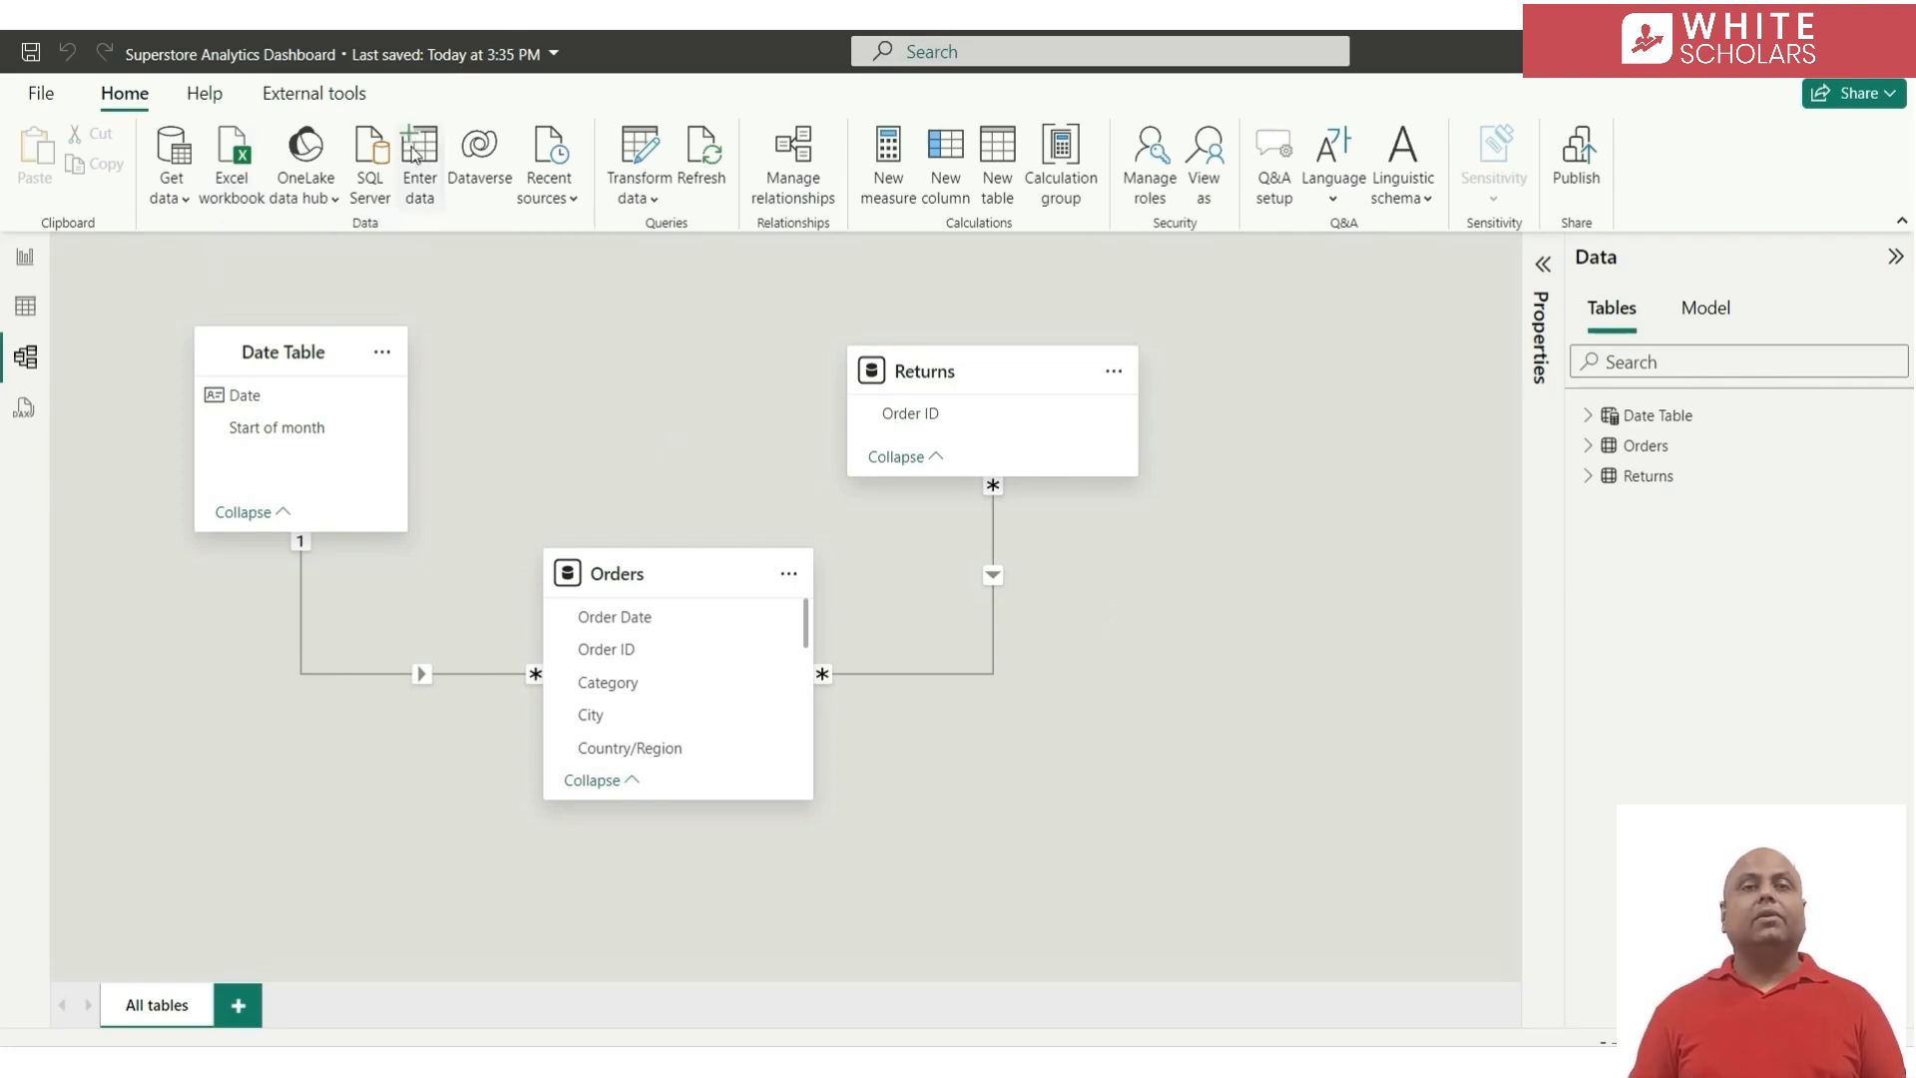
drag(587, 867, 406, 864)
text(Key Measures)
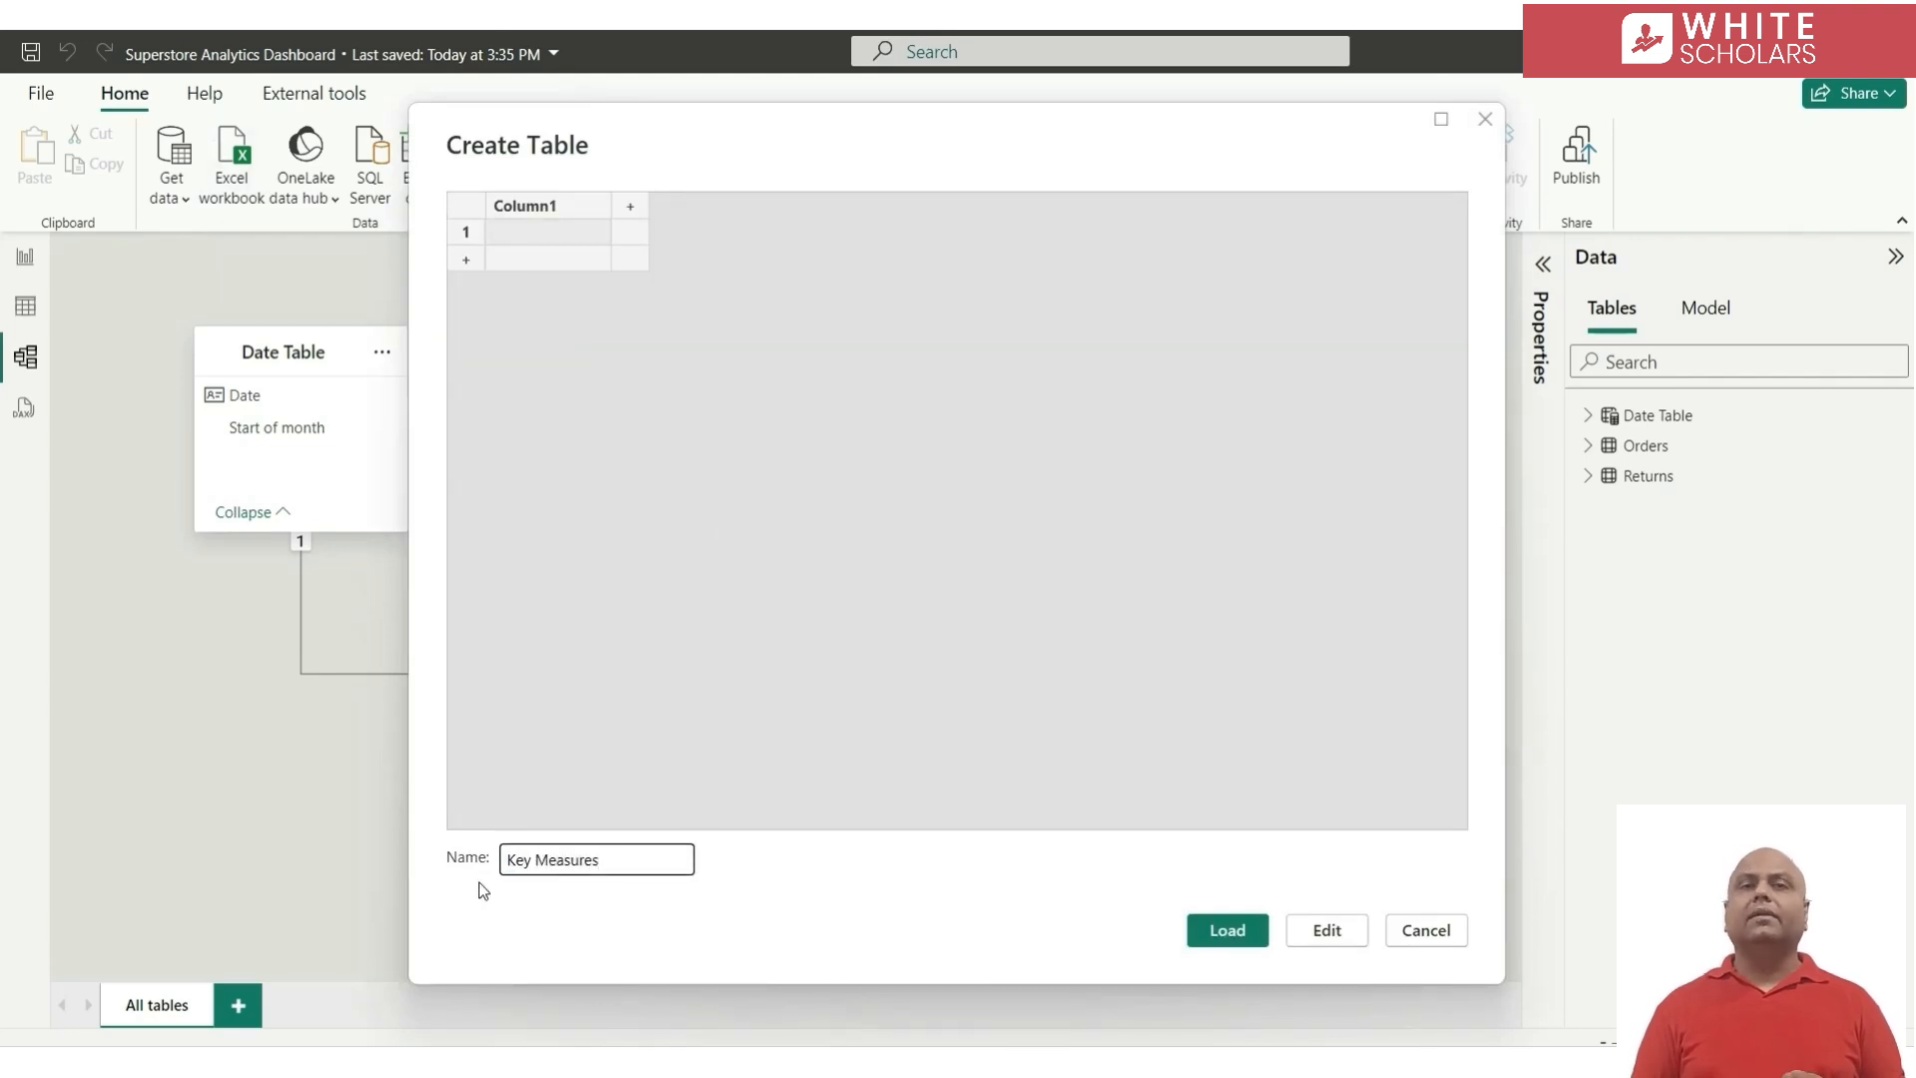
click(1208, 938)
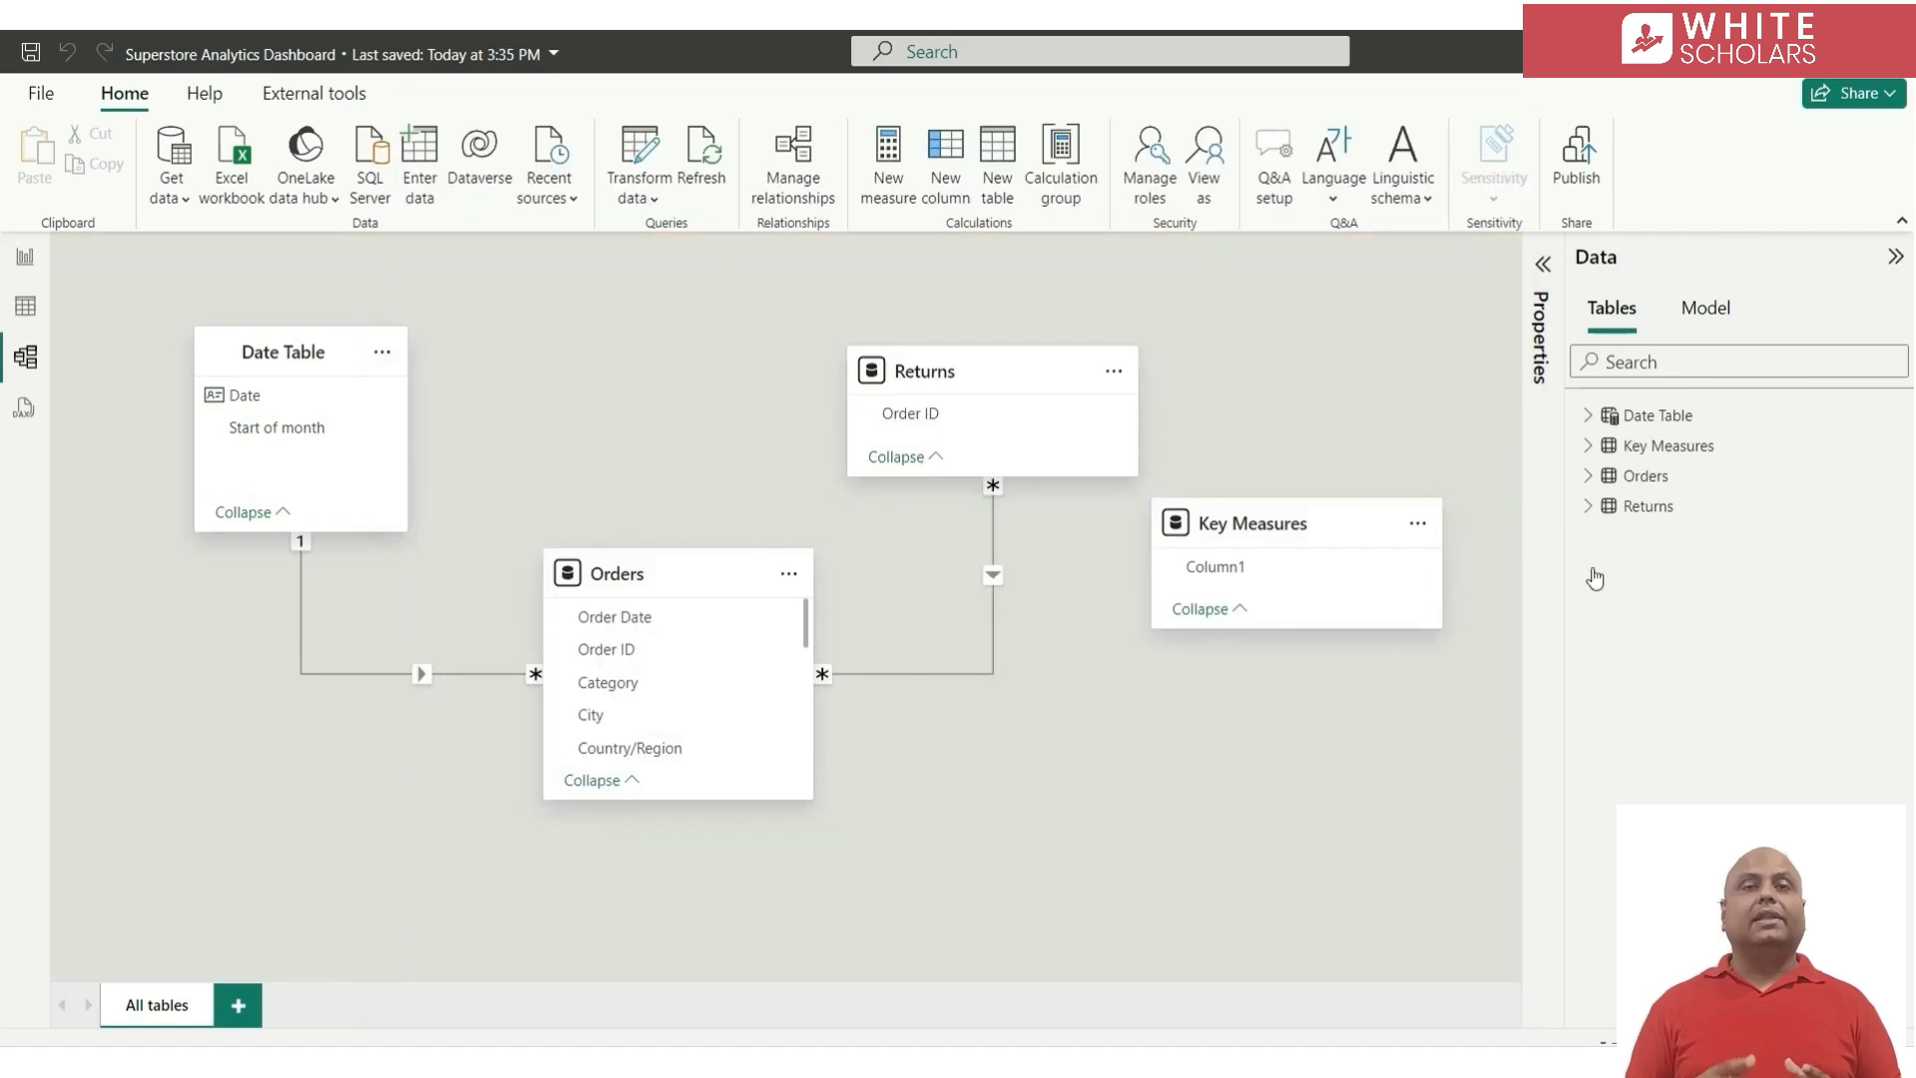
Add a measure to the Key Measures table defined as Sales = SUM( Orders[Sales] )
click(1705, 454)
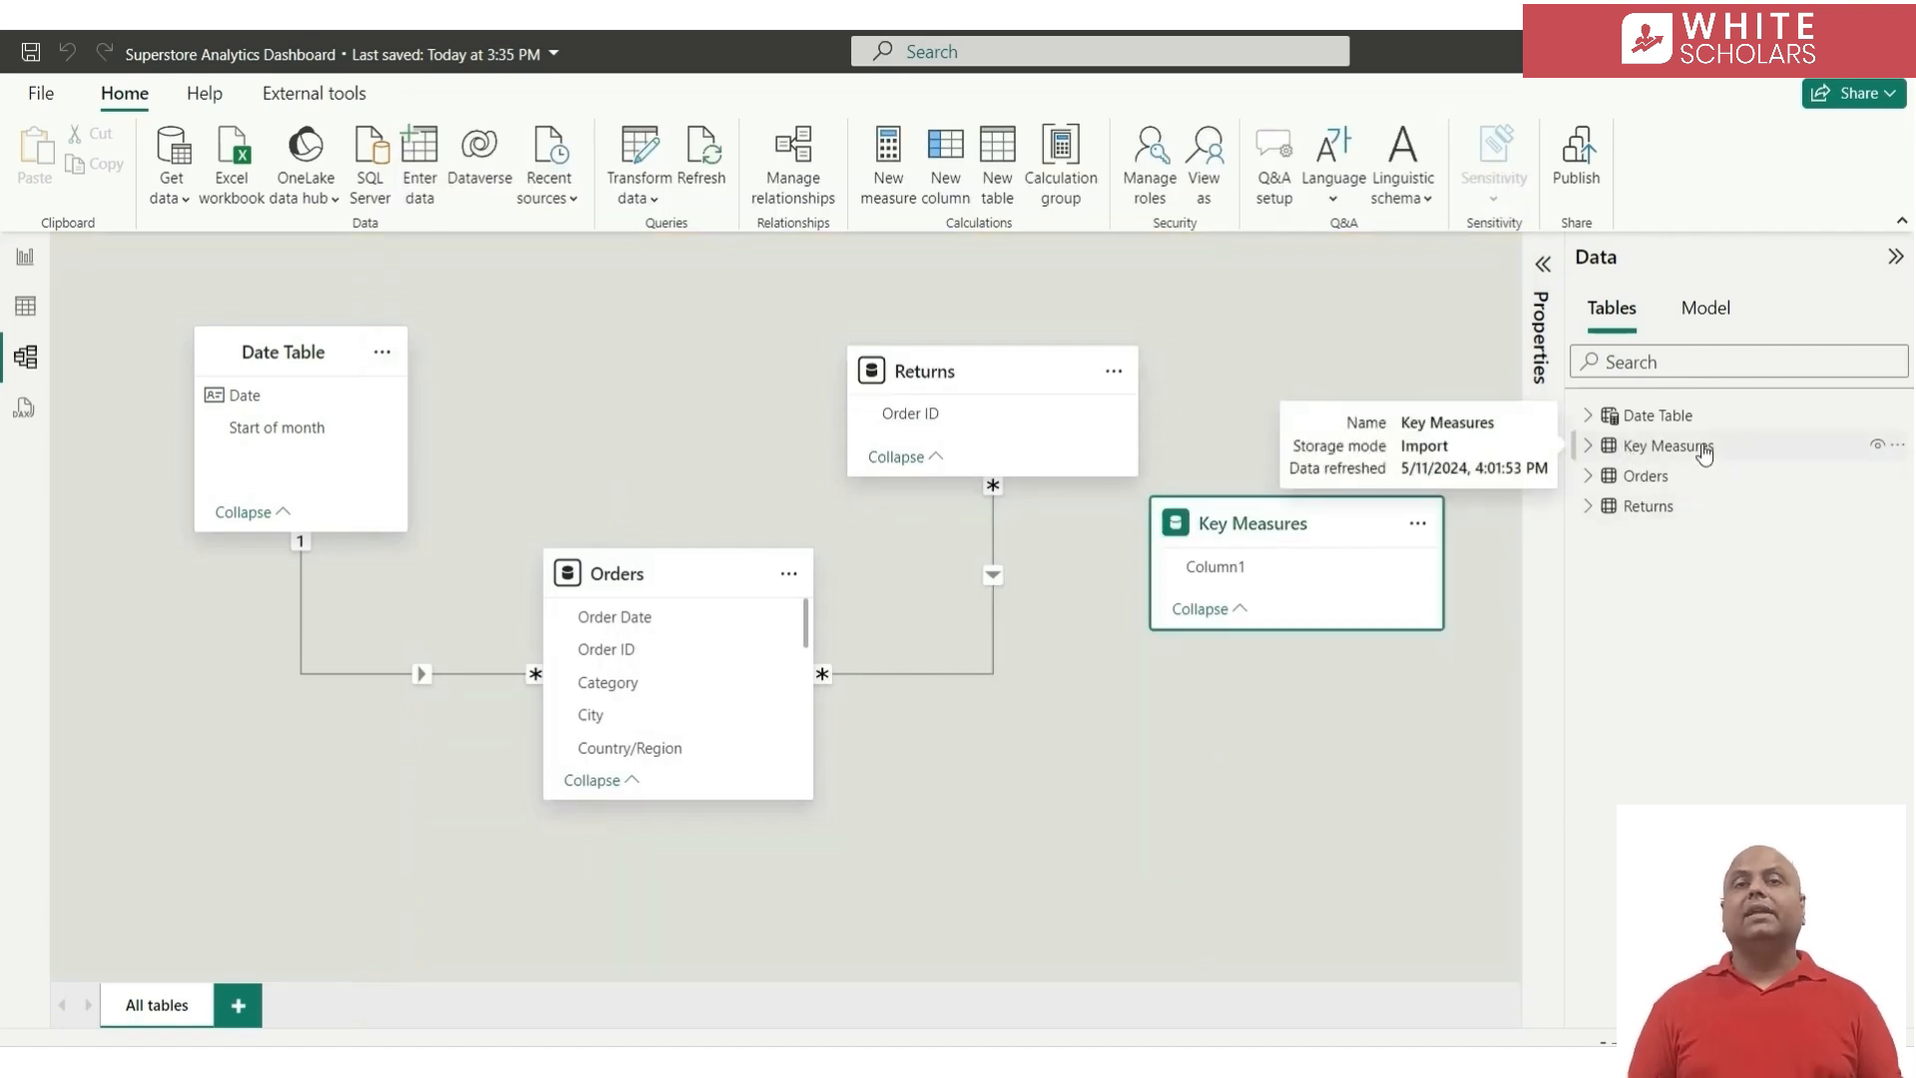
click(1587, 456)
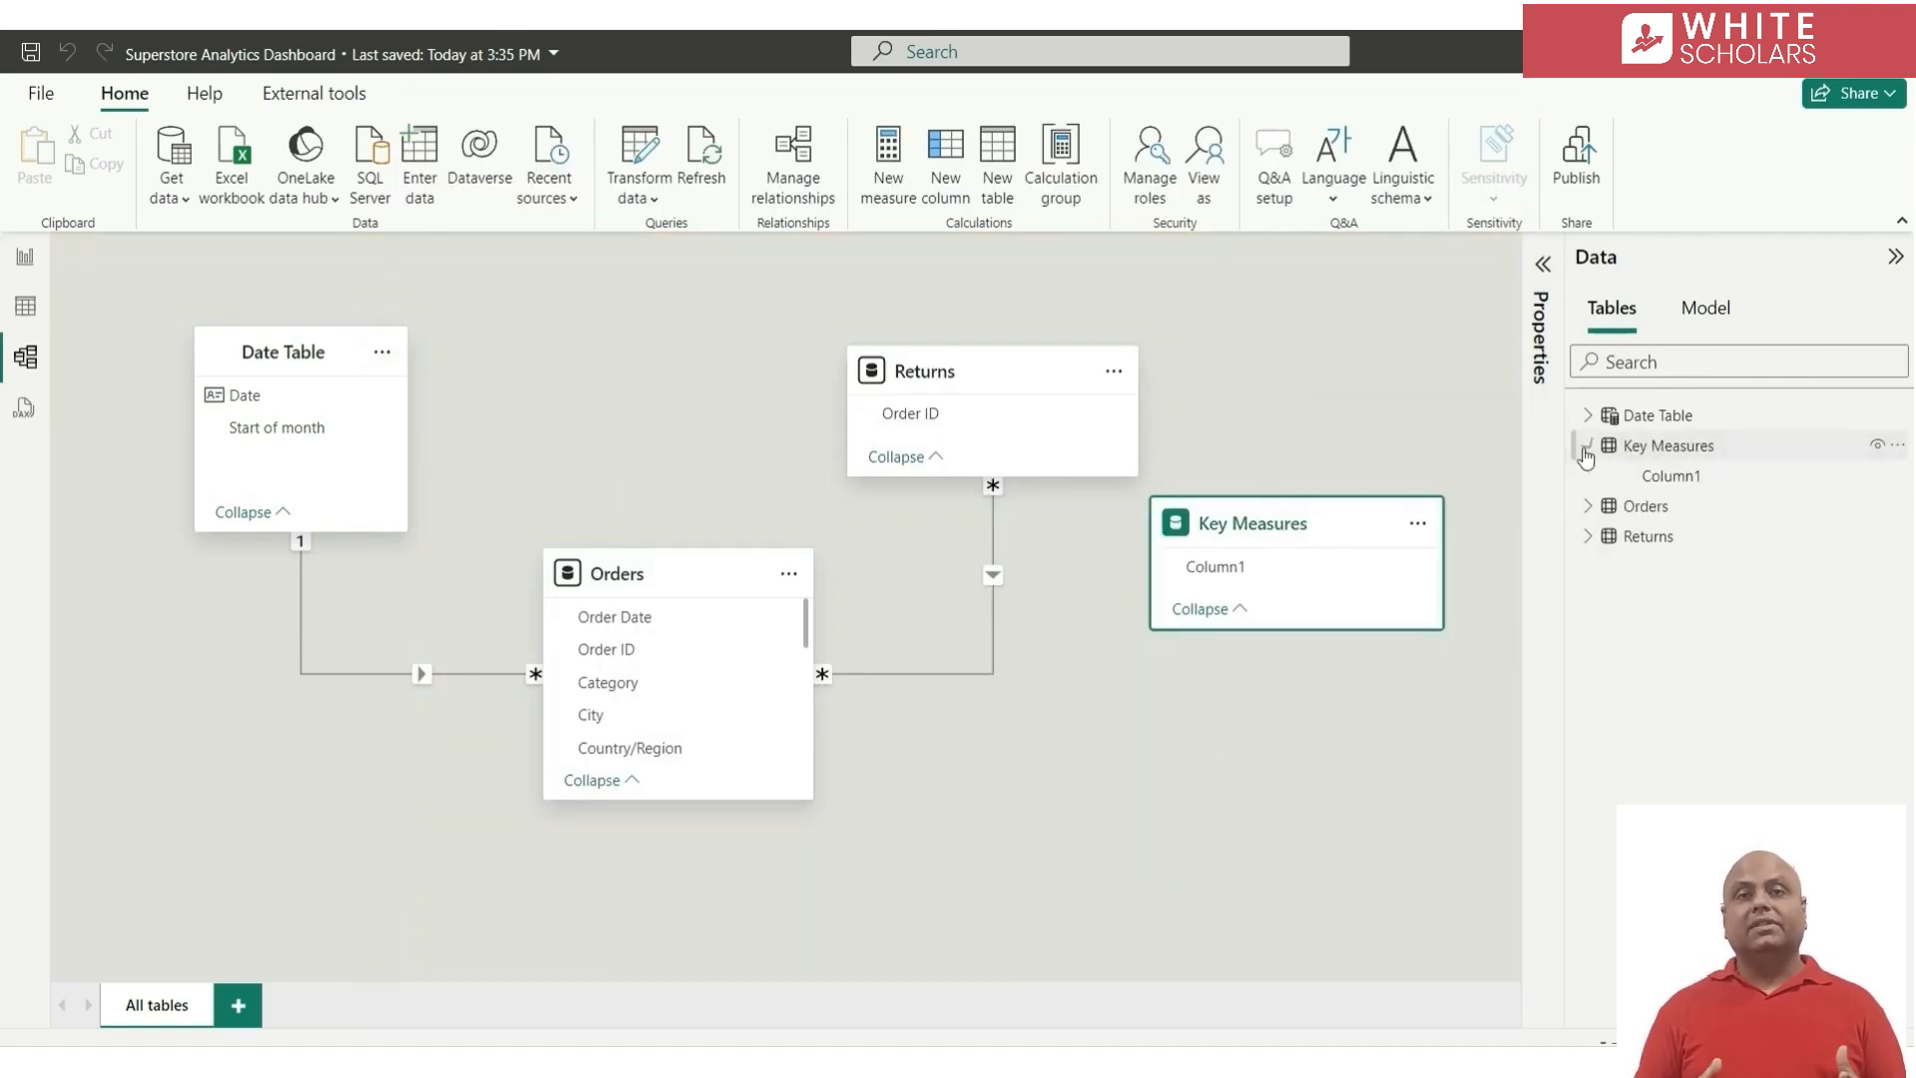
click(1684, 481)
right_click(1683, 481)
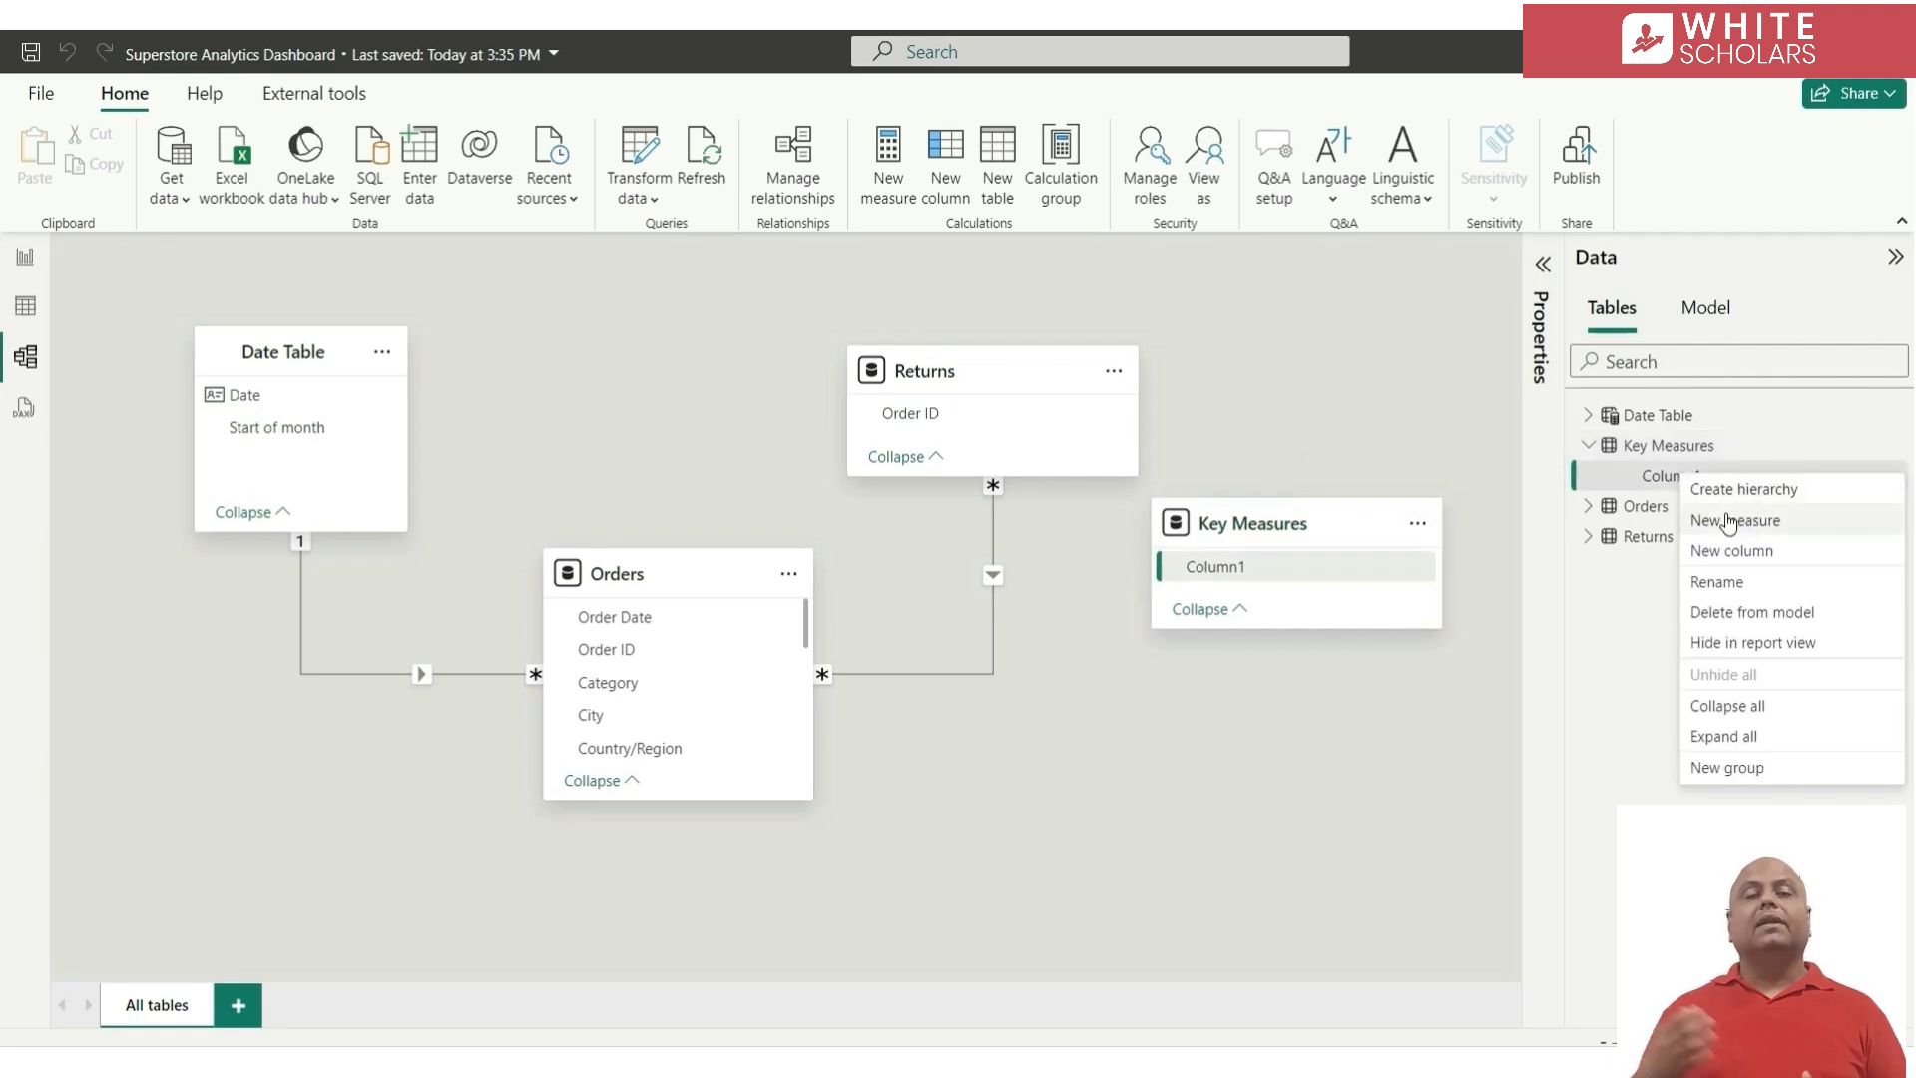
click(1729, 521)
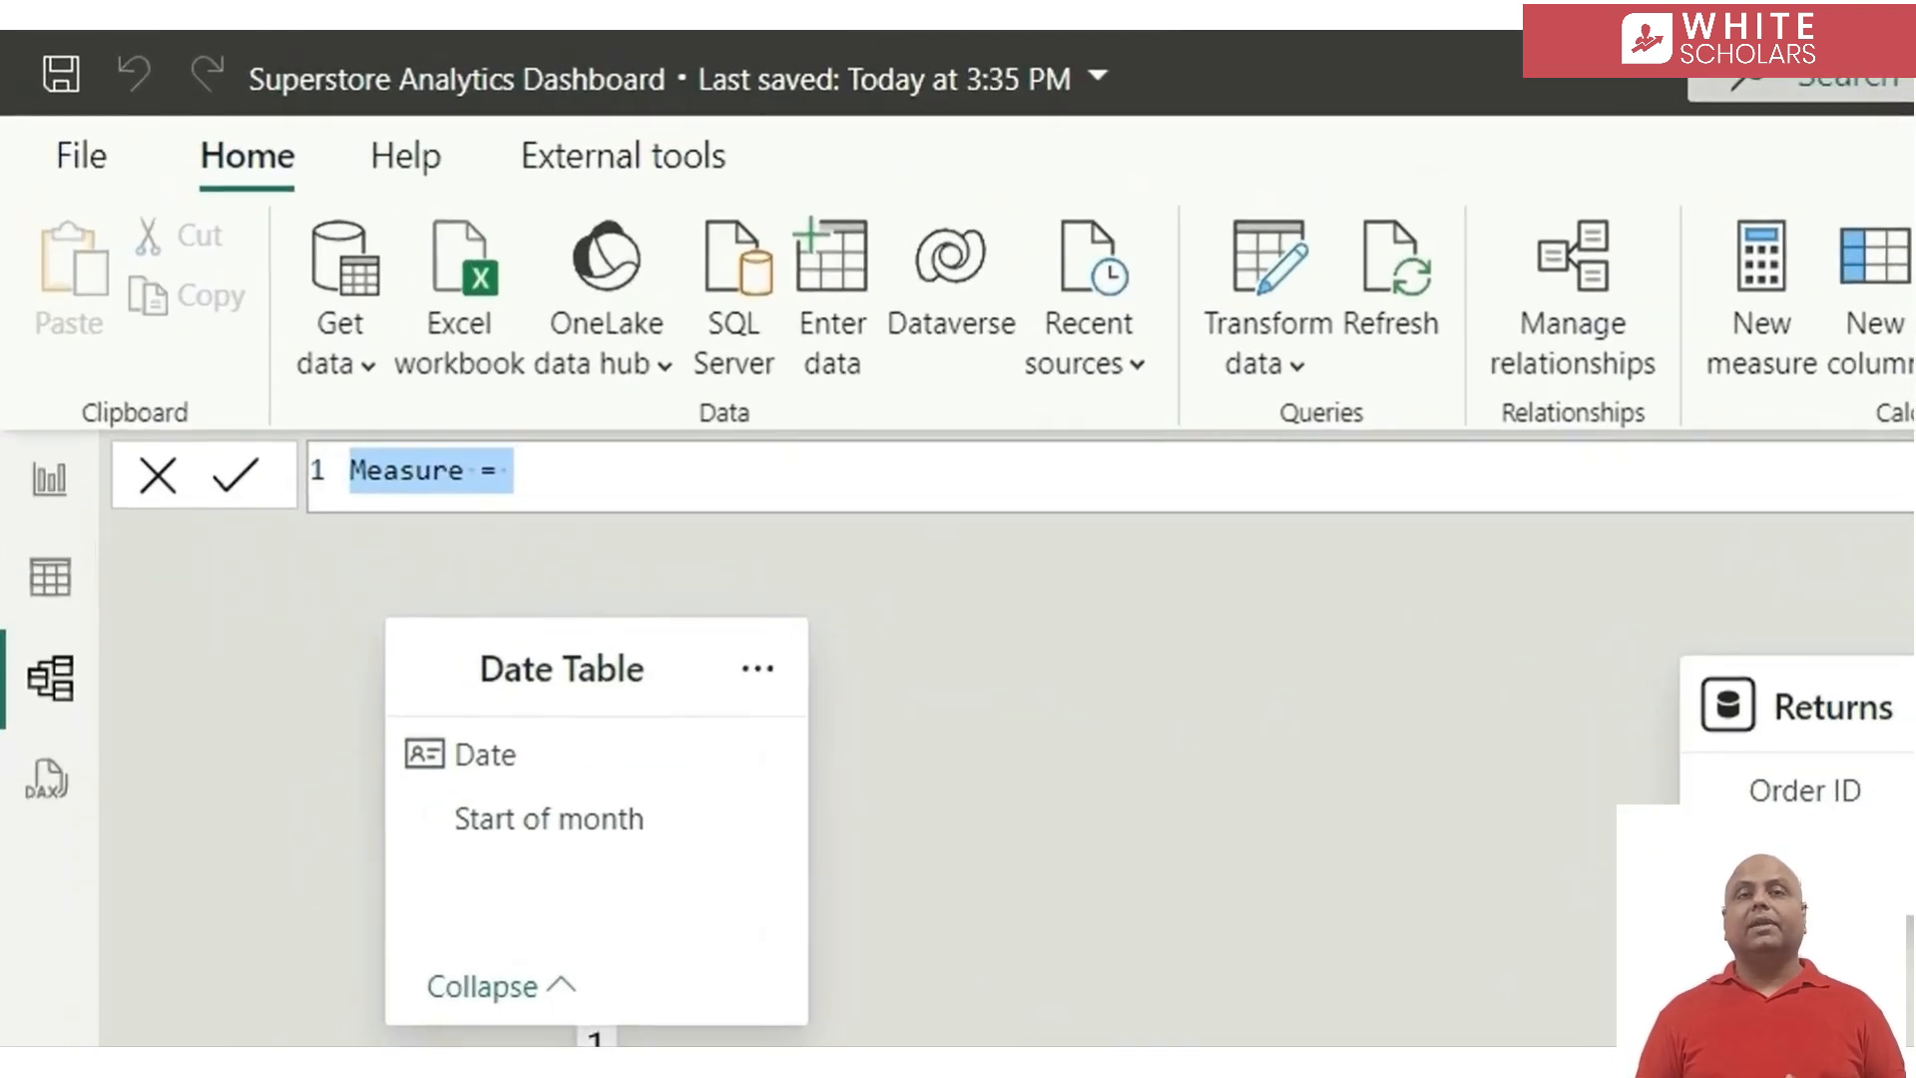
text(Sales)
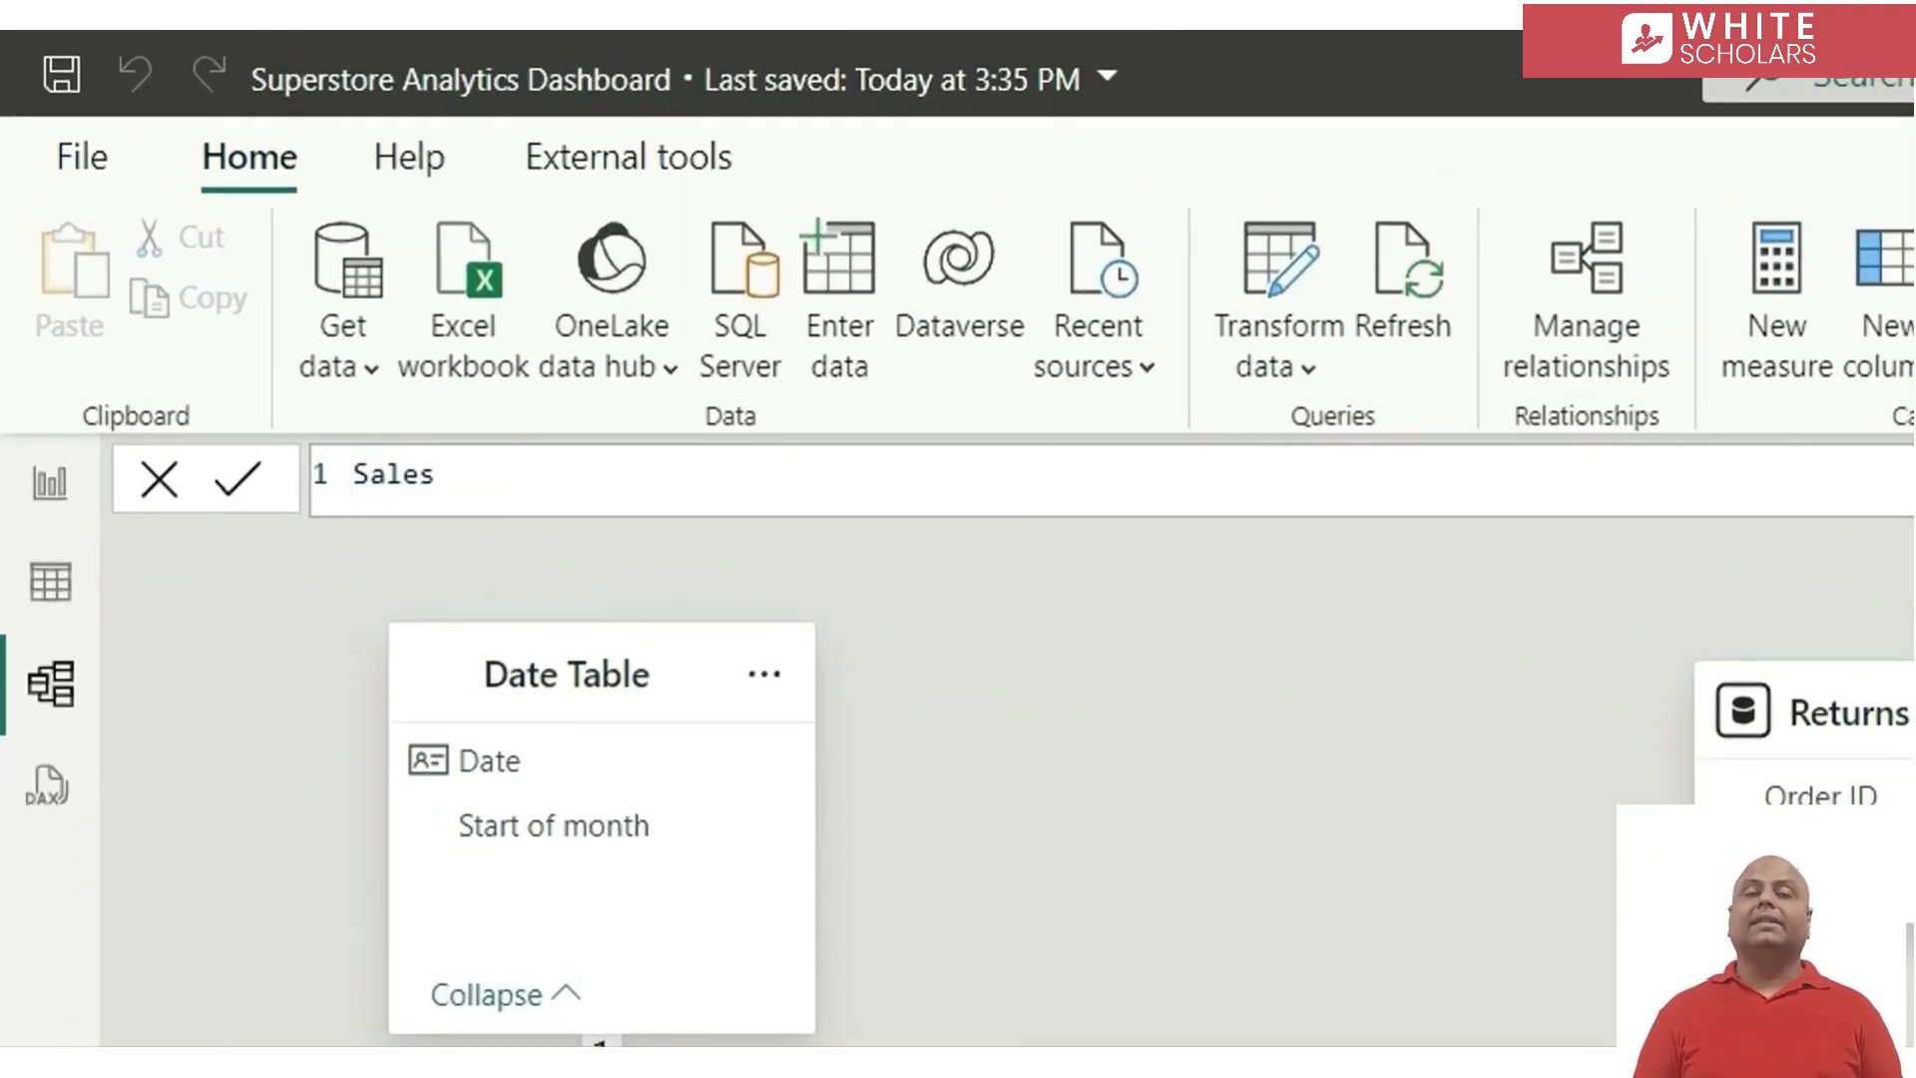
text( = sum()
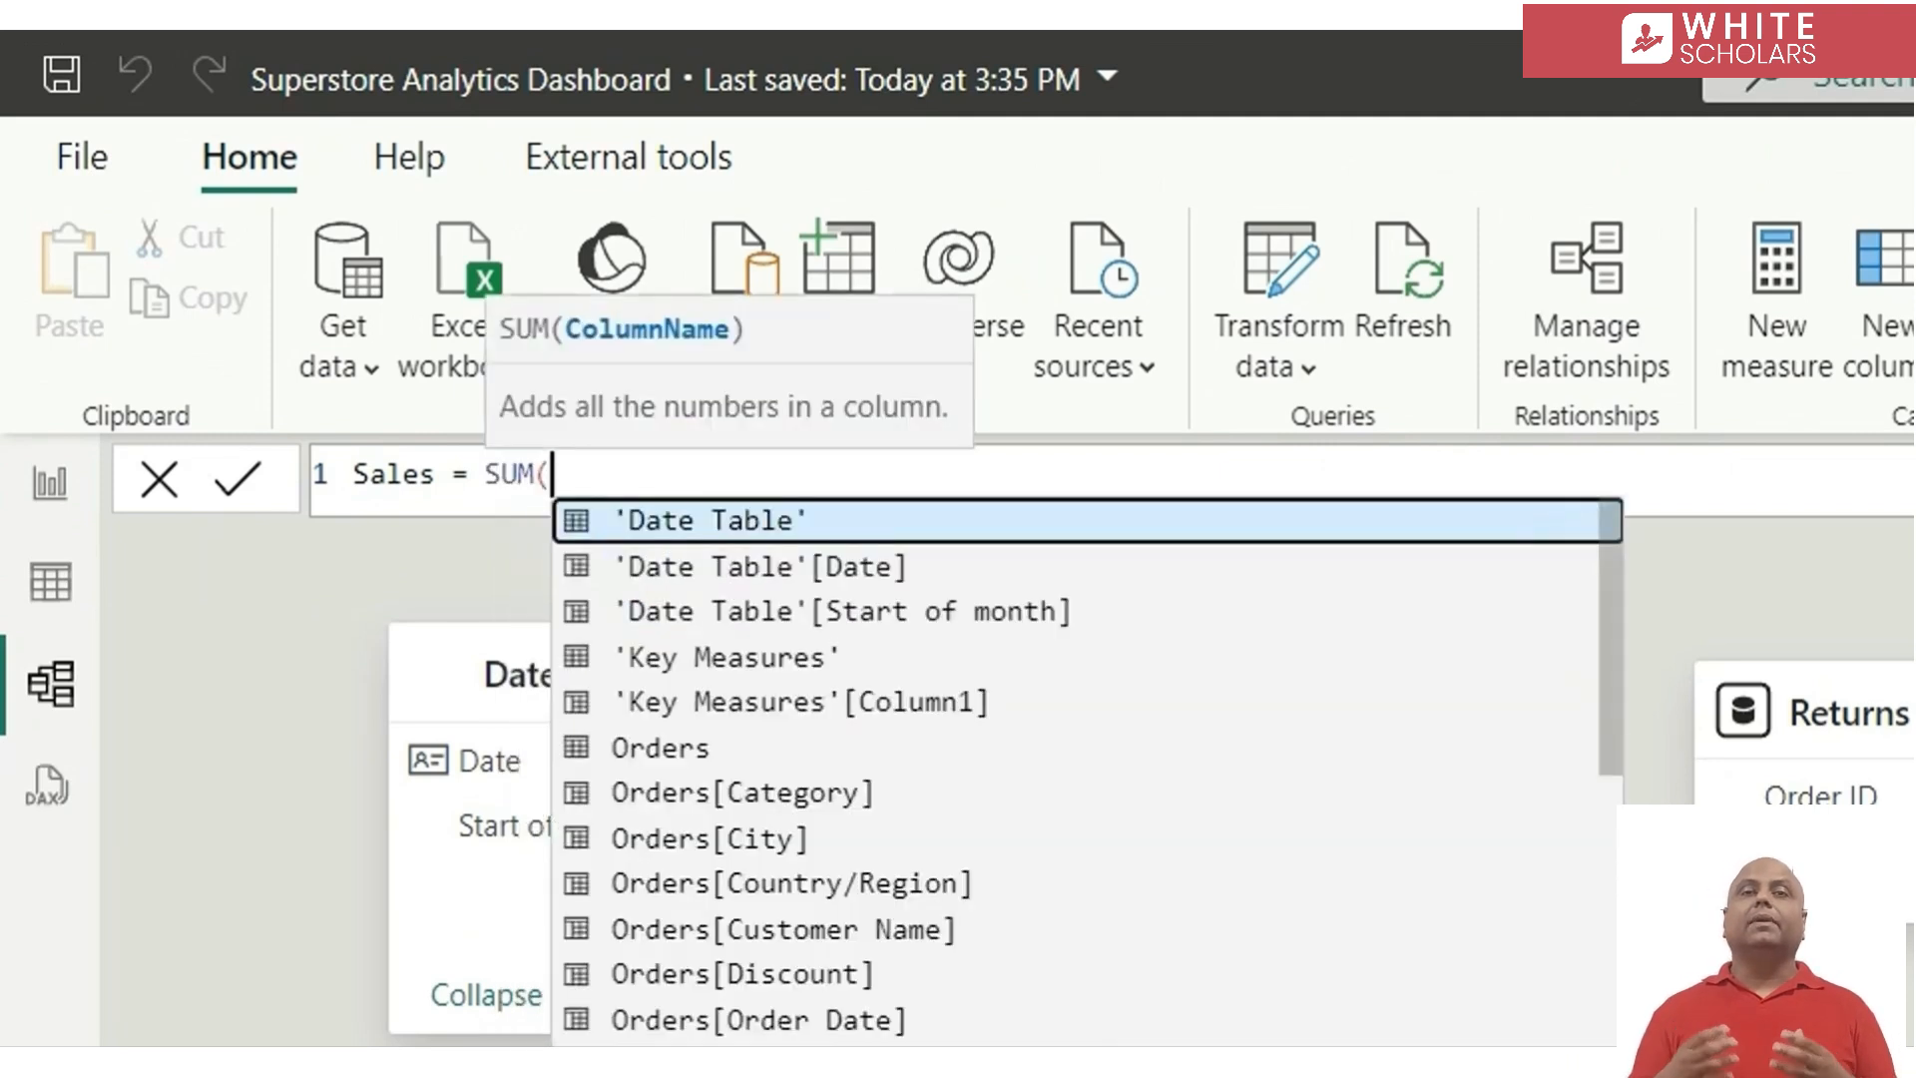
text(sal)
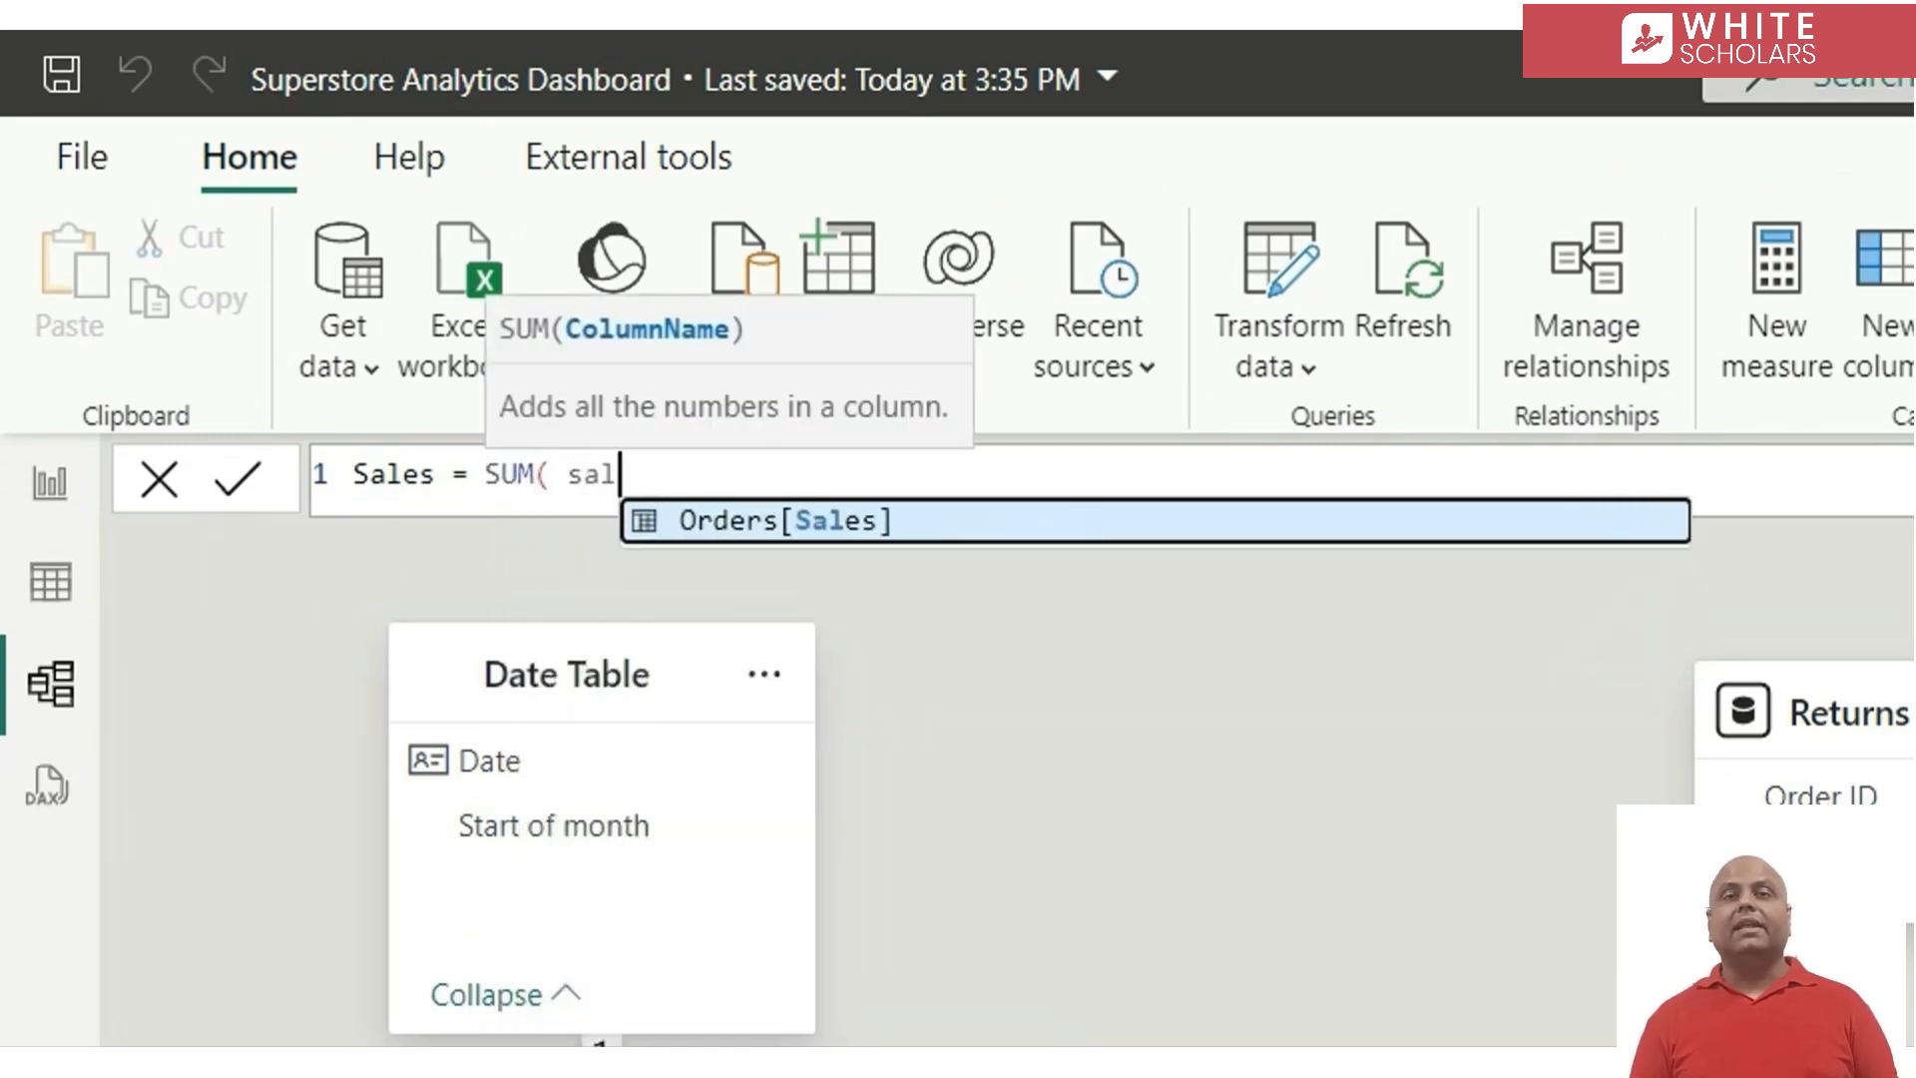
key(Tab)
text())
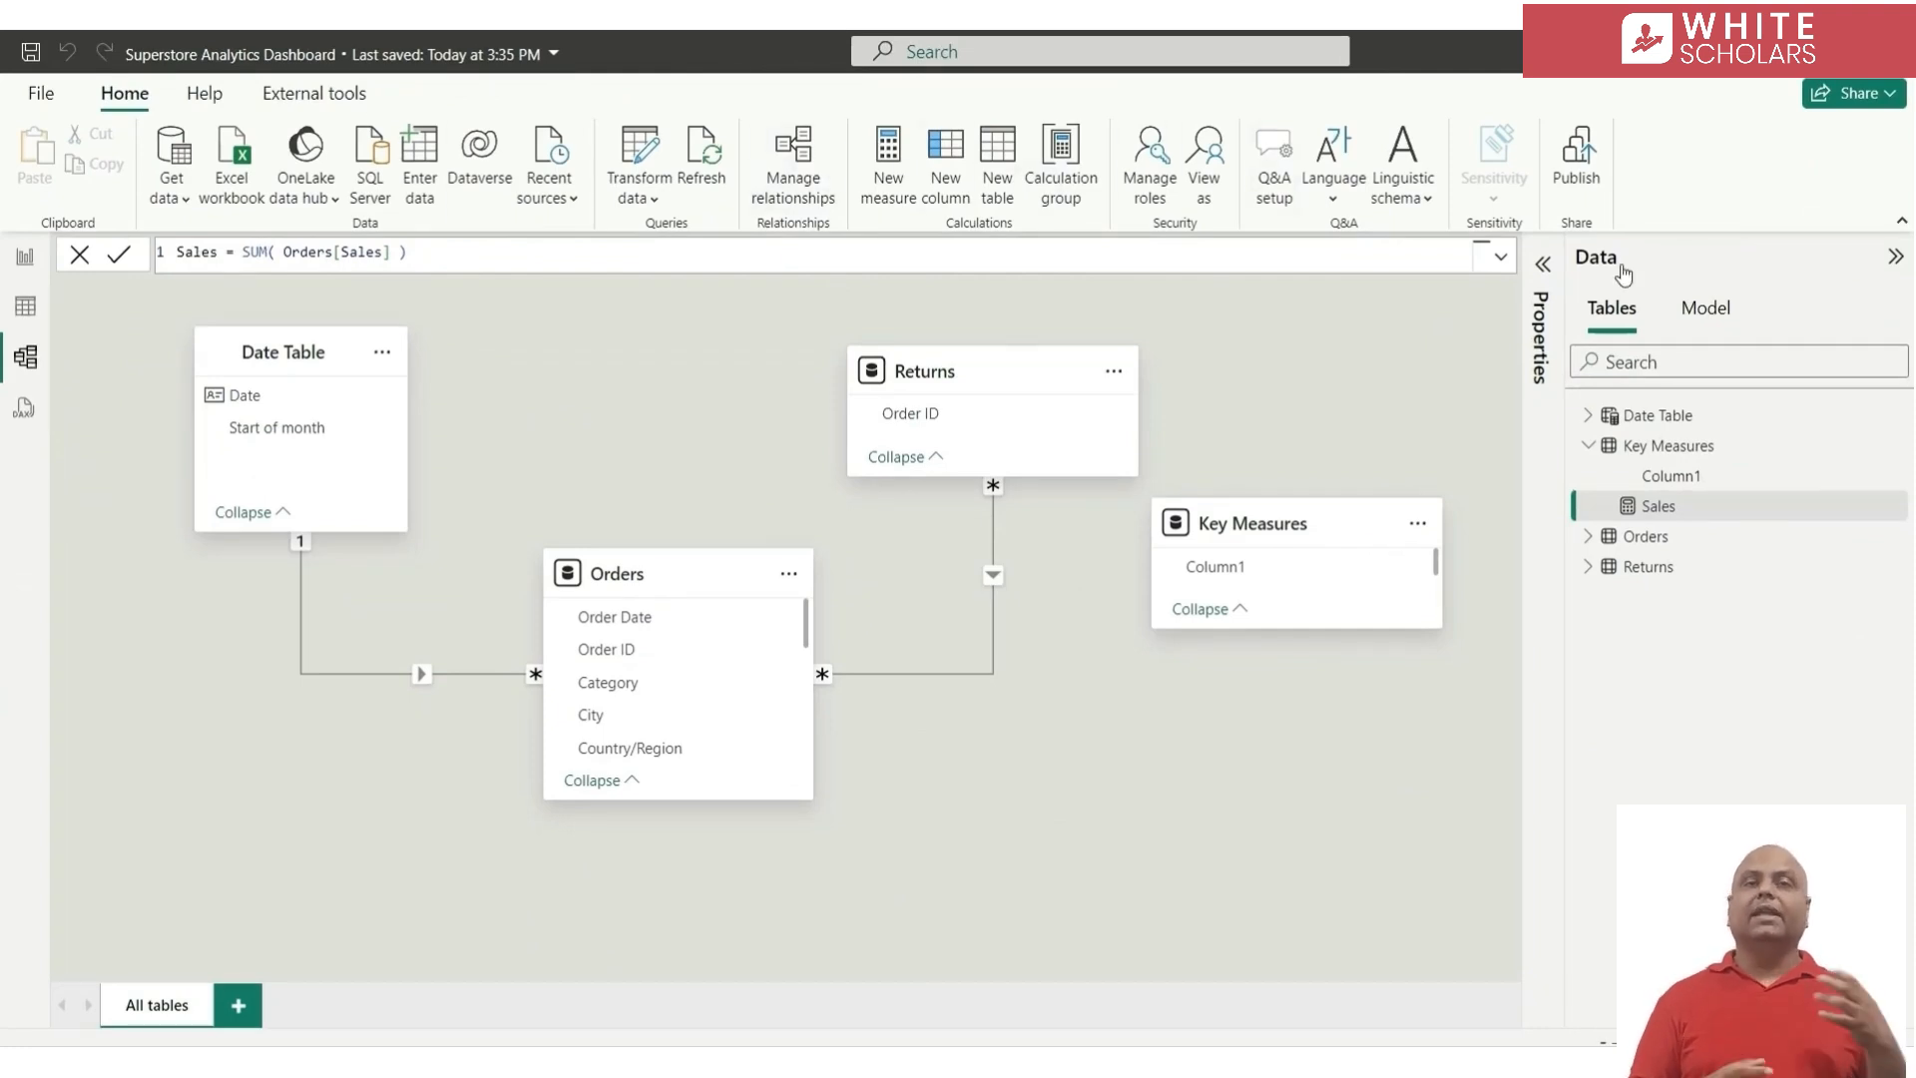
Format the Sales measure as Currency with 2 decimal places
click(26, 328)
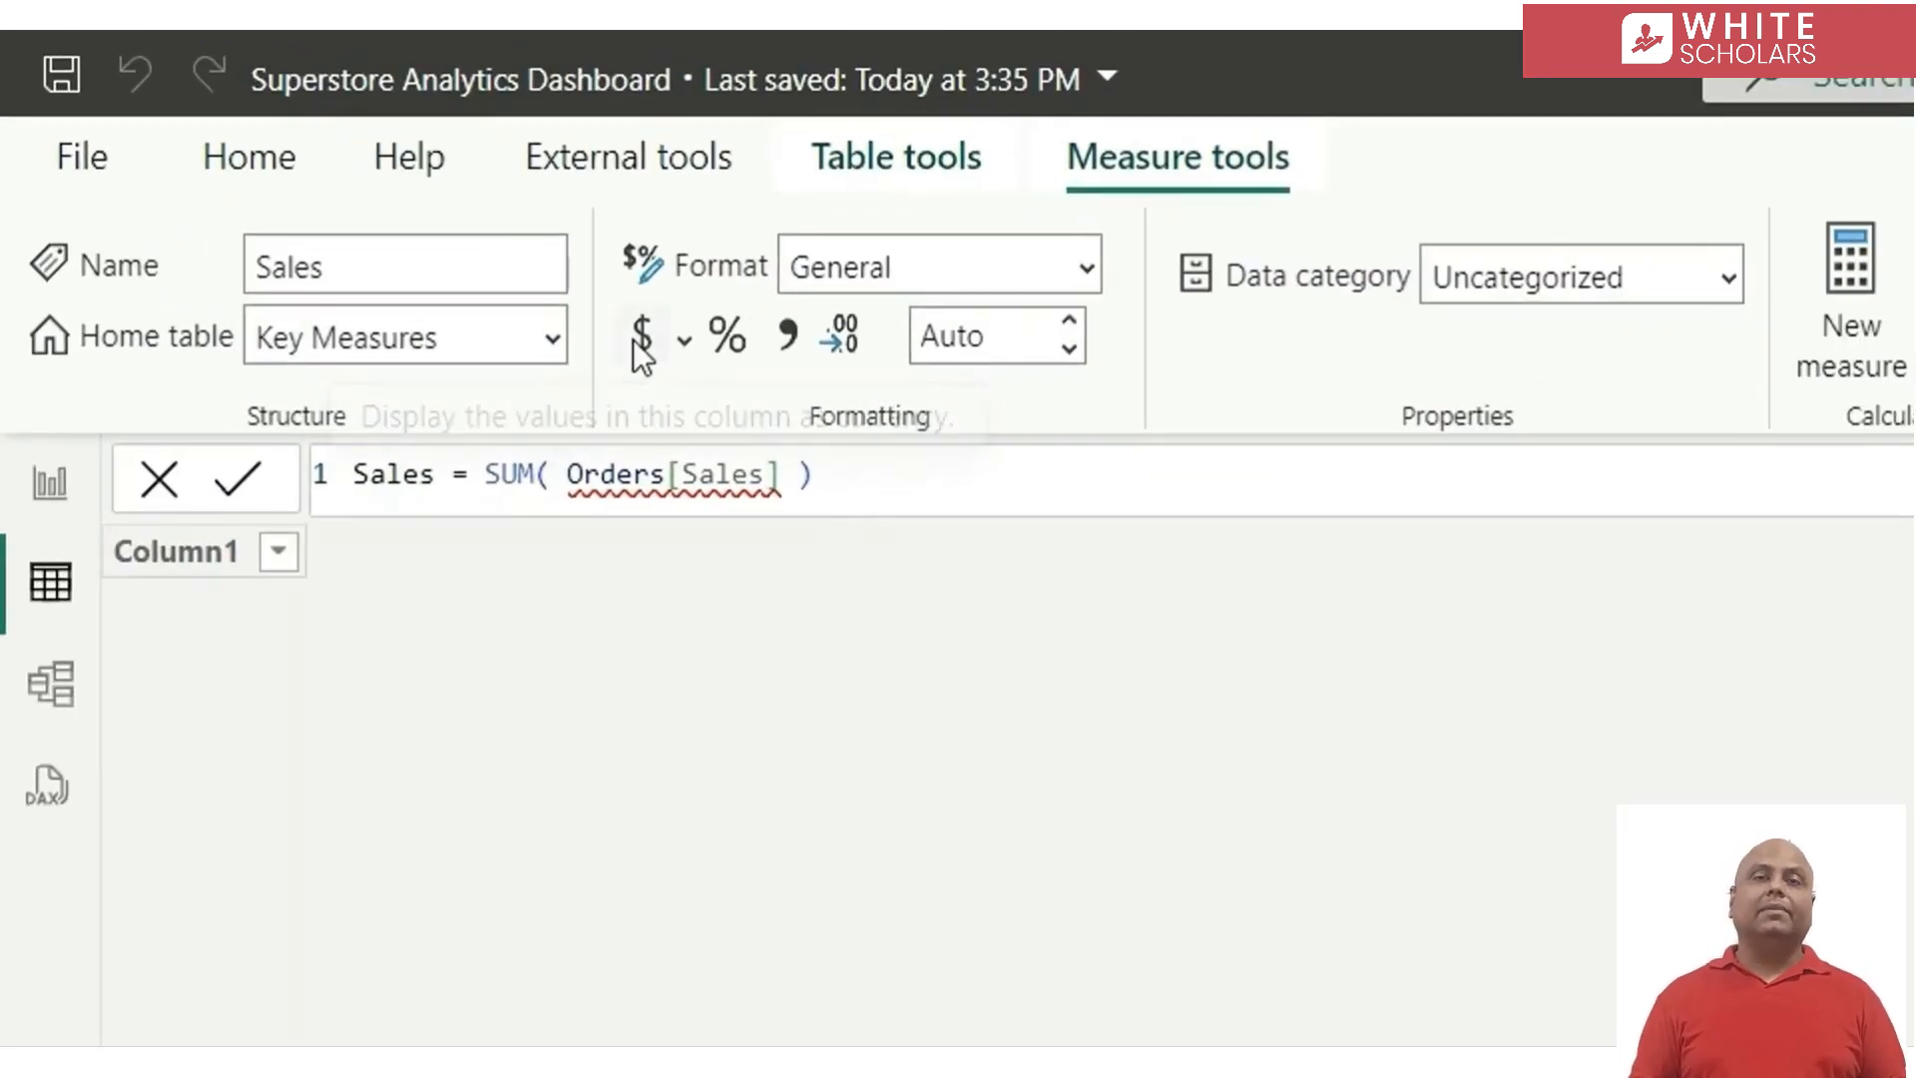
click(638, 335)
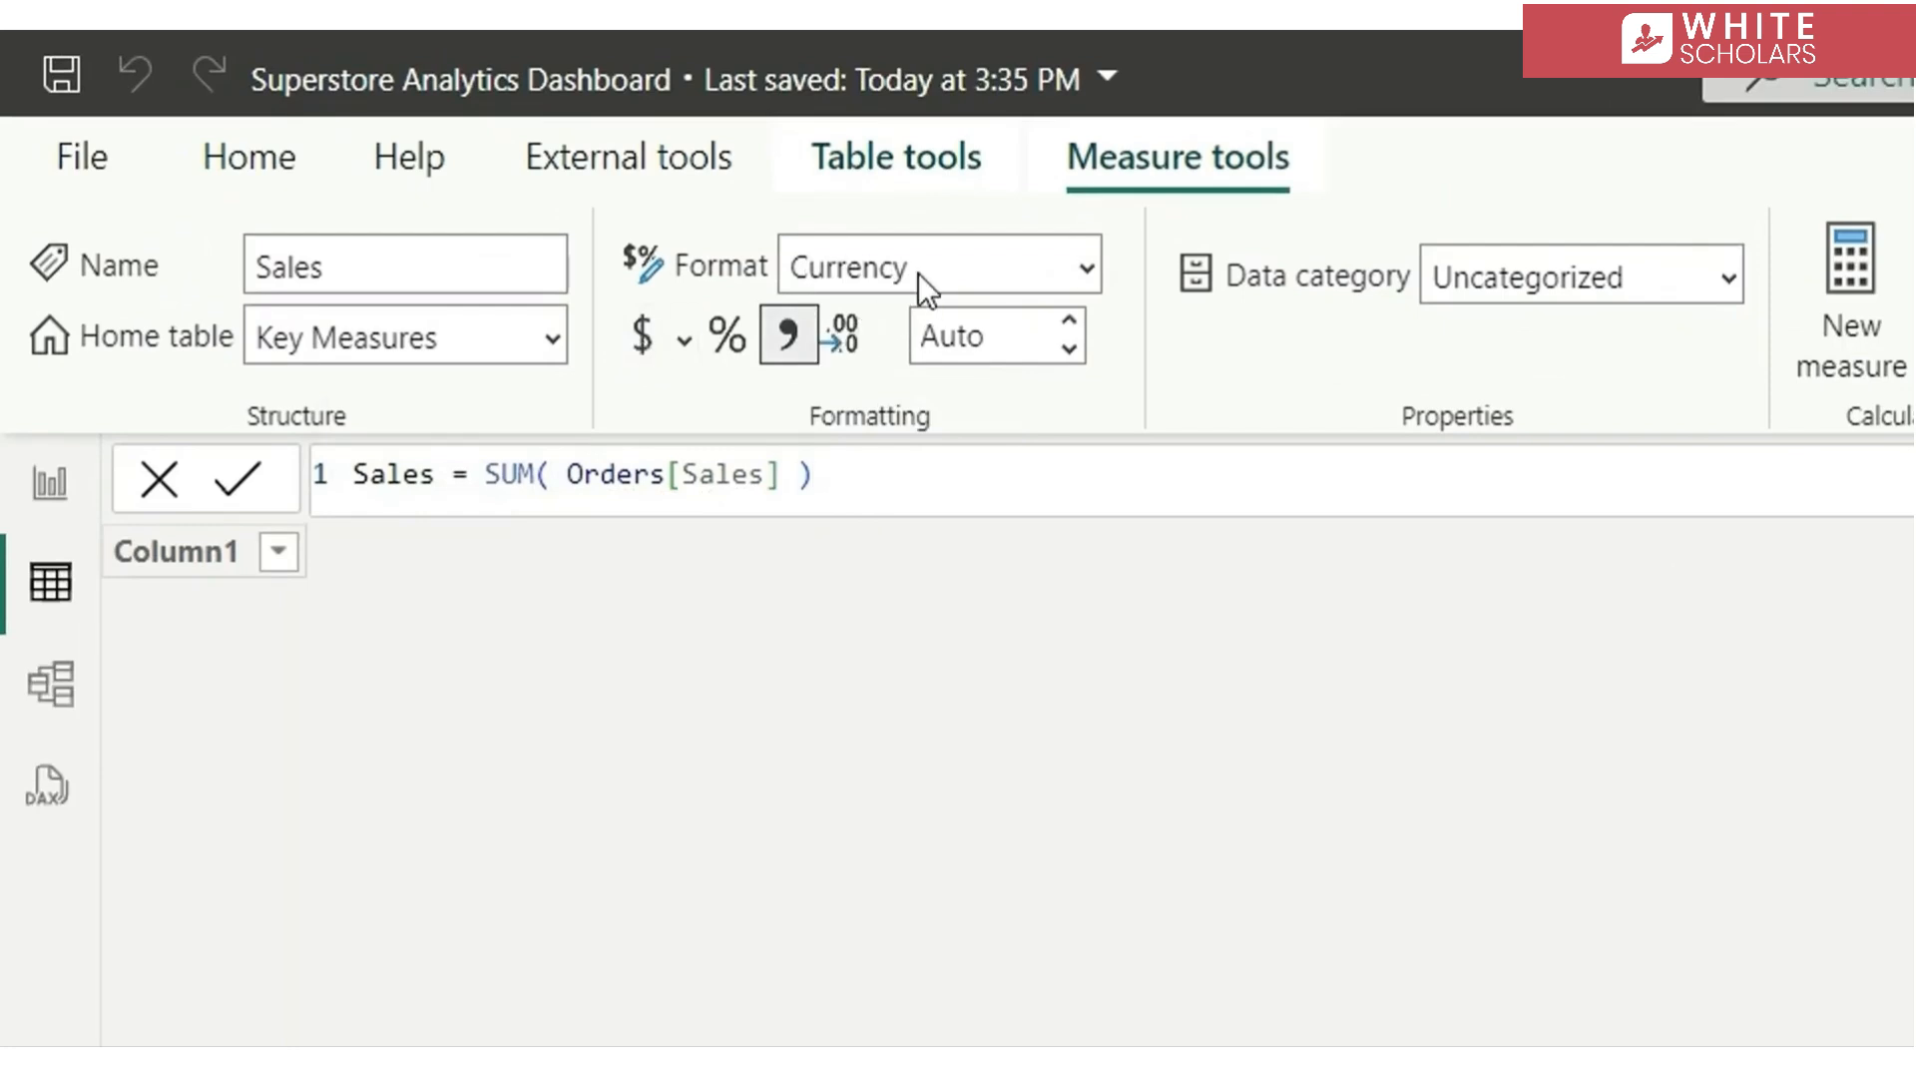
click(994, 329)
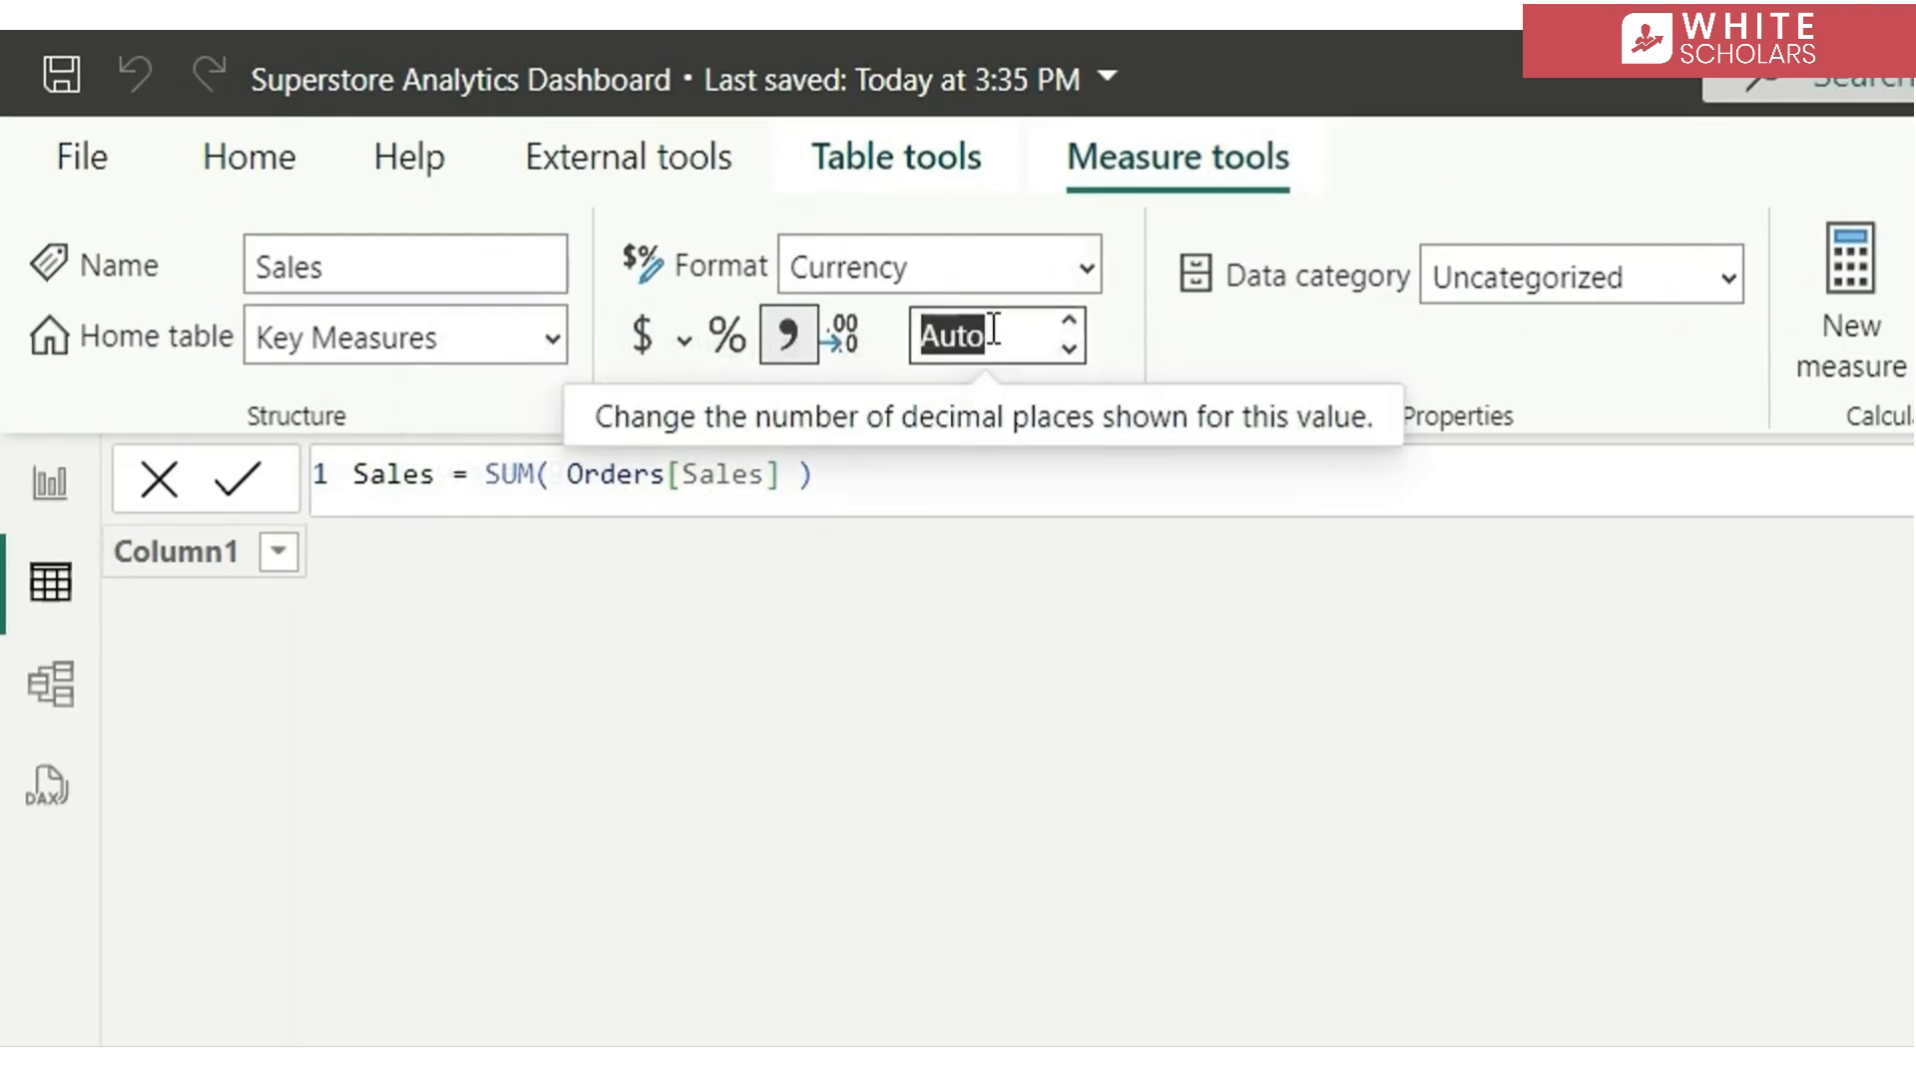
text(2)
key(Return)
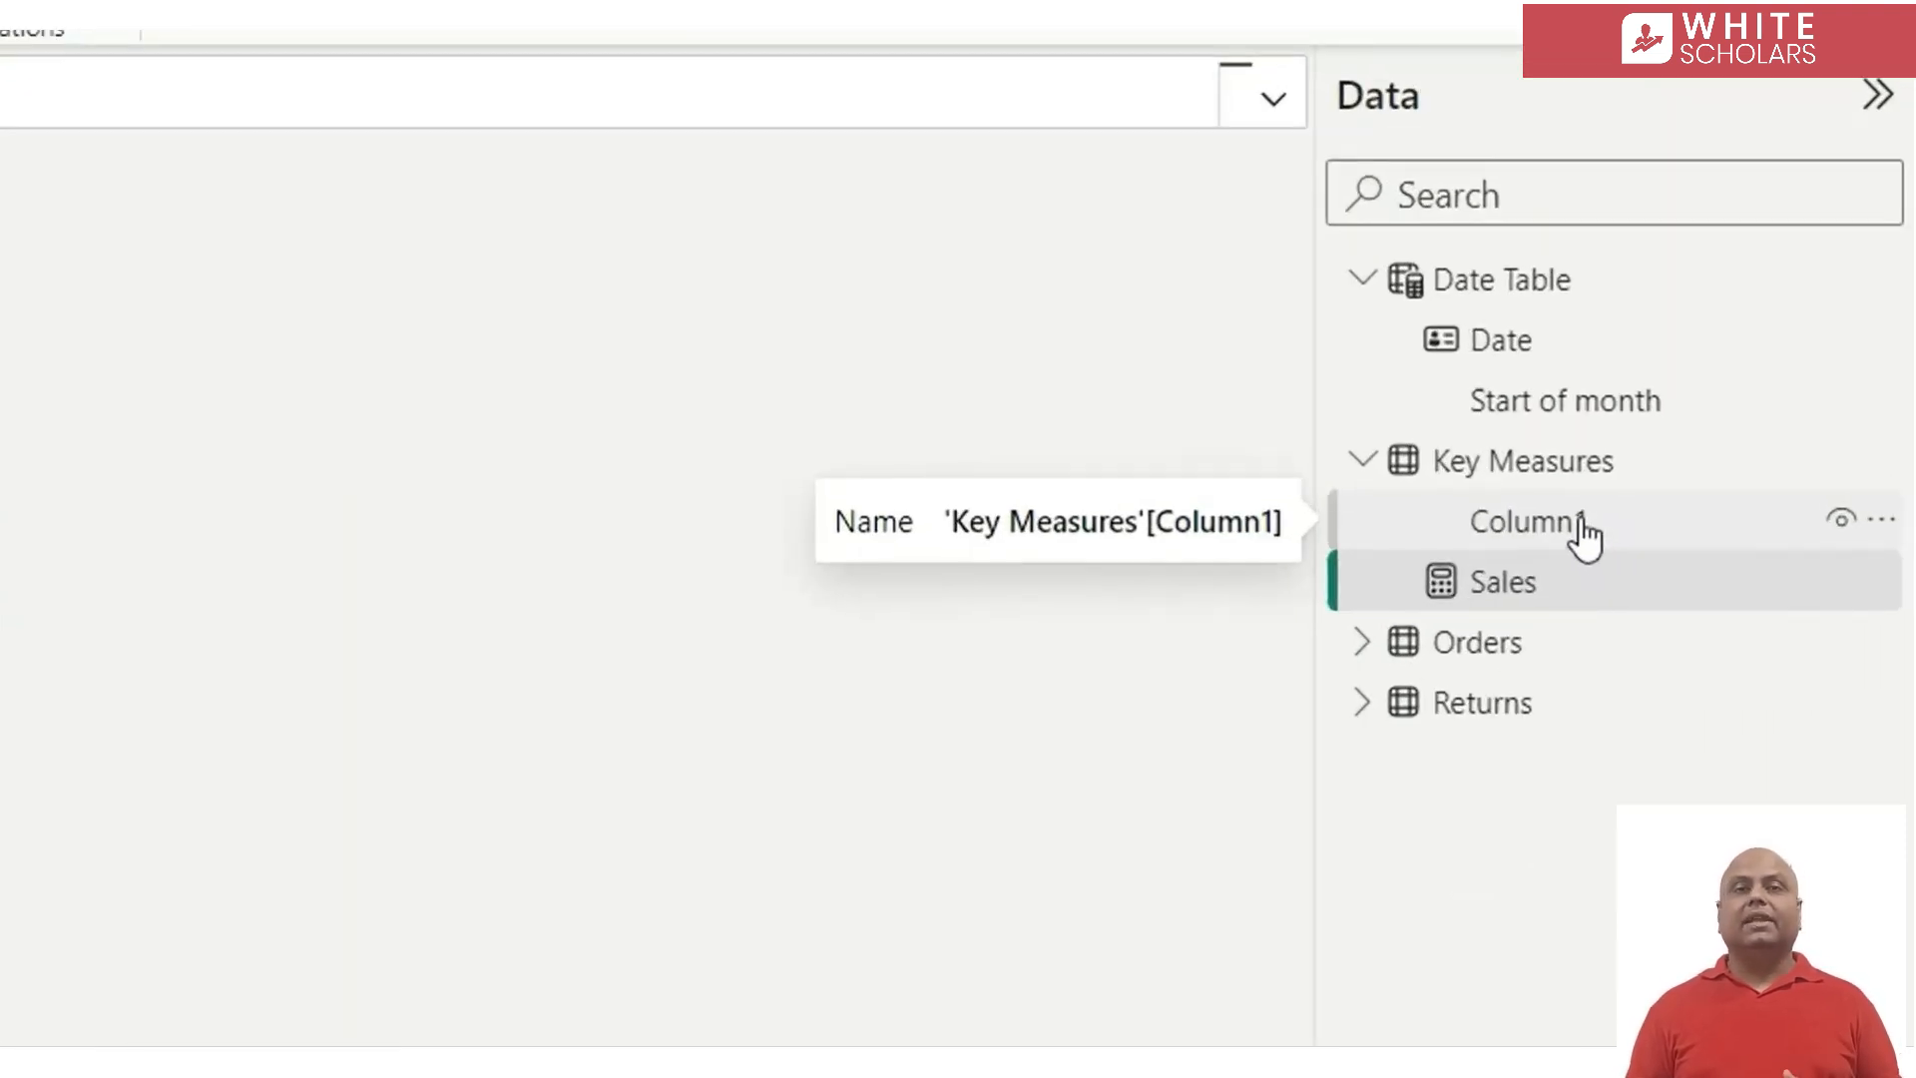
Delete the placeholder Column1 from the Key Measures table and confirm its removal from the model
click(1583, 523)
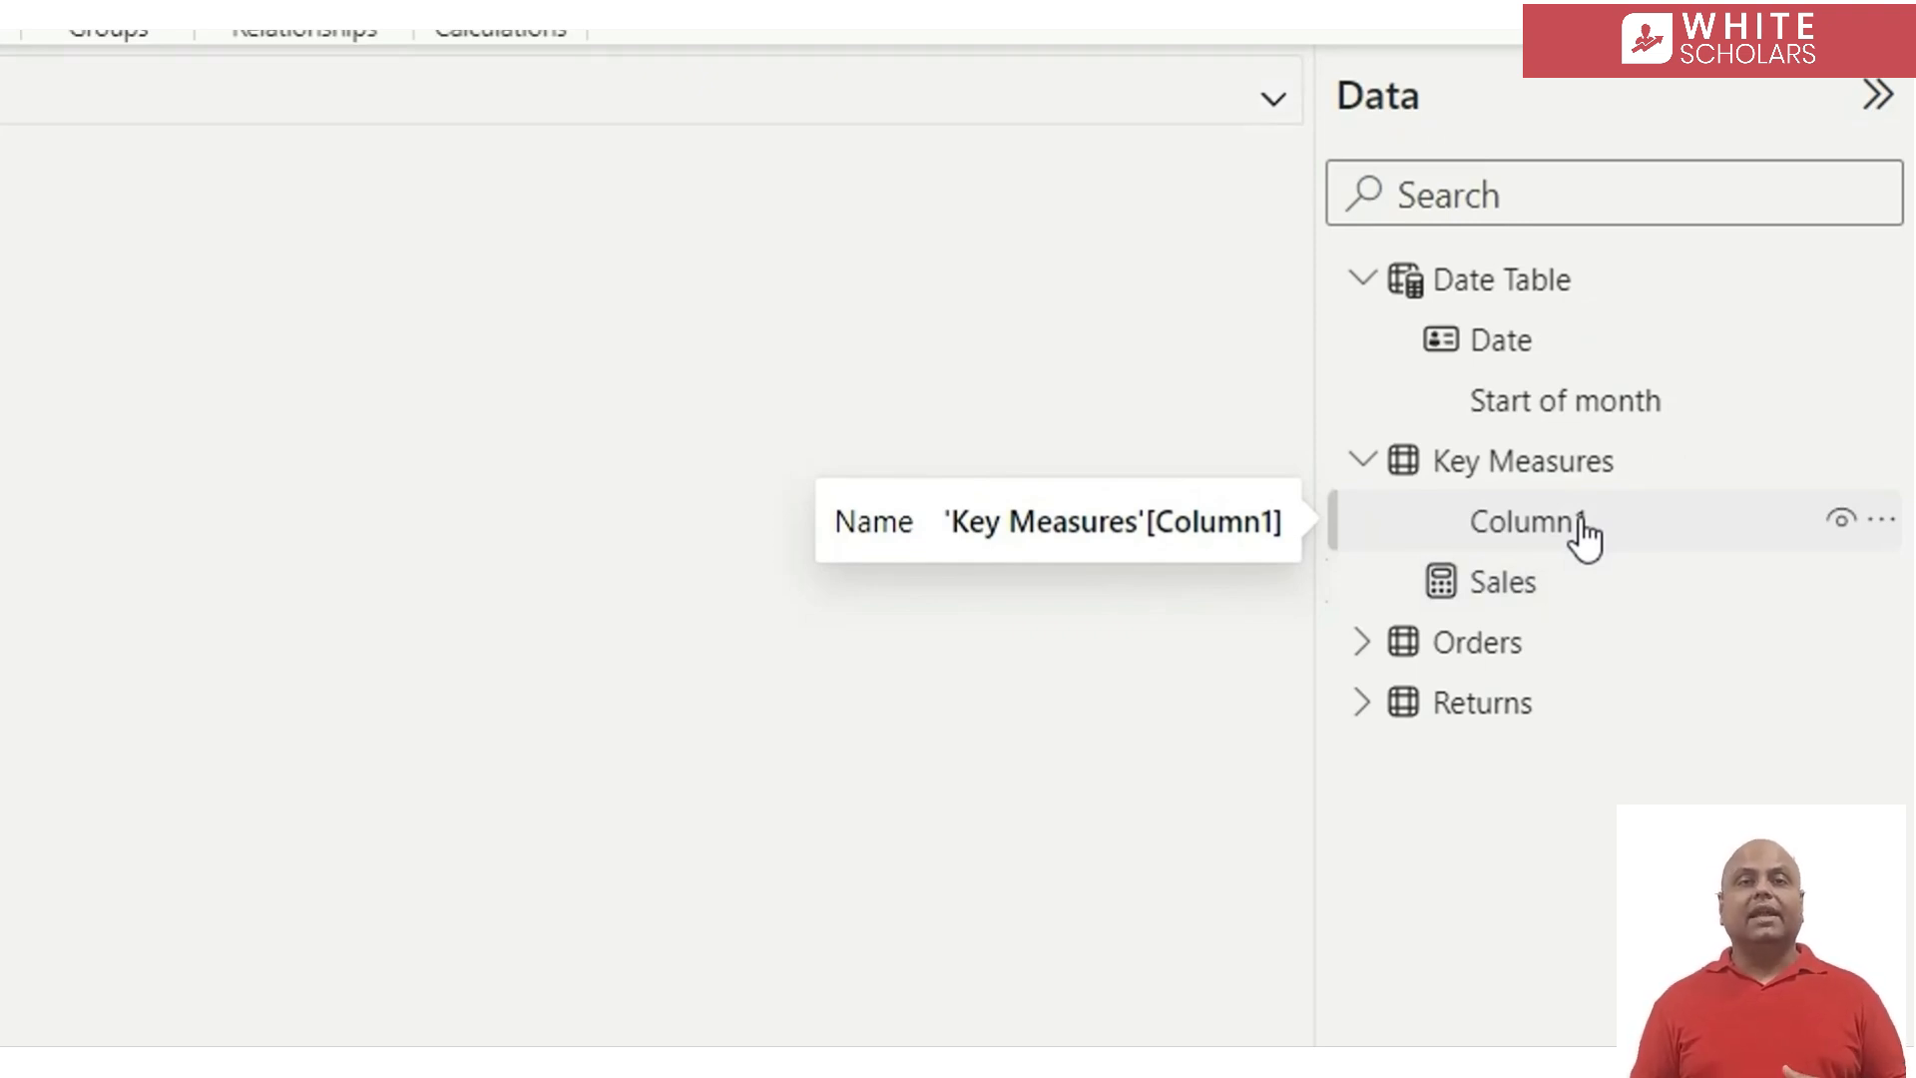
right_click(1645, 523)
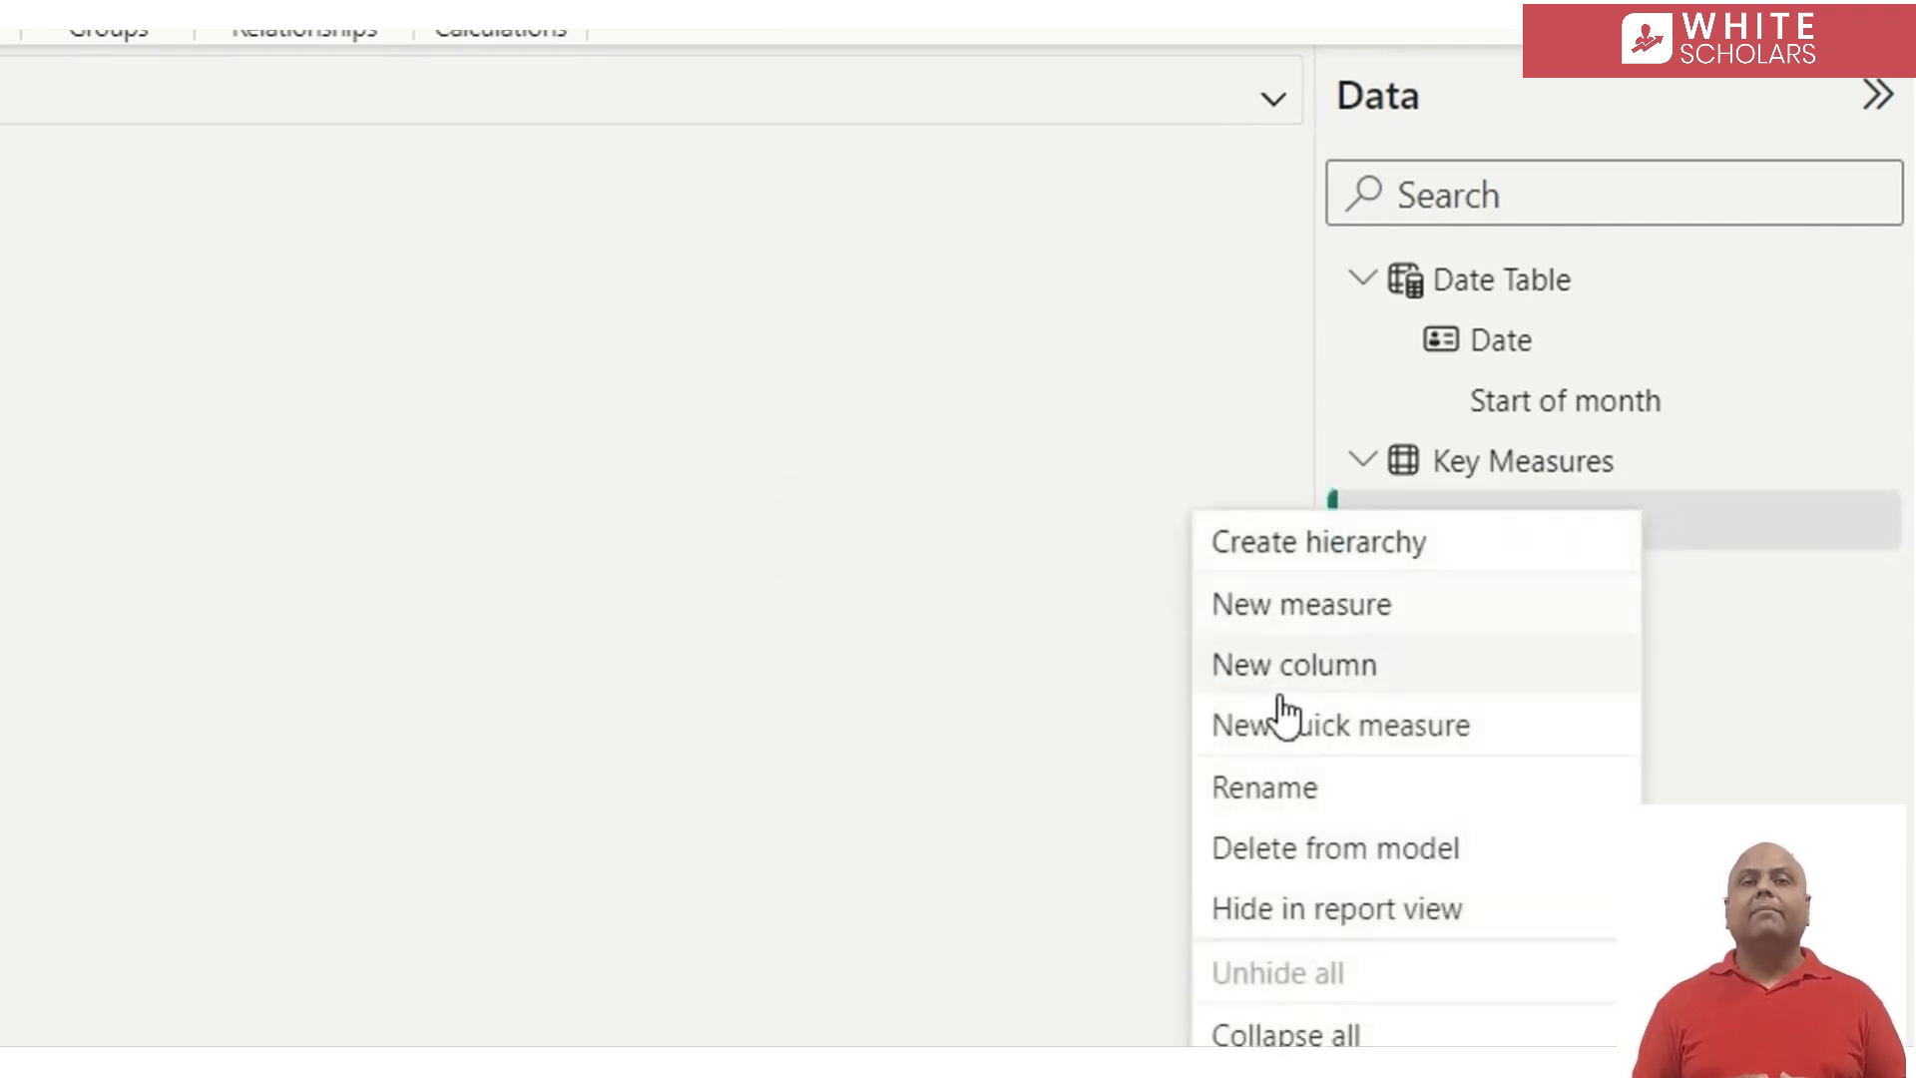
click(1382, 851)
click(310, 811)
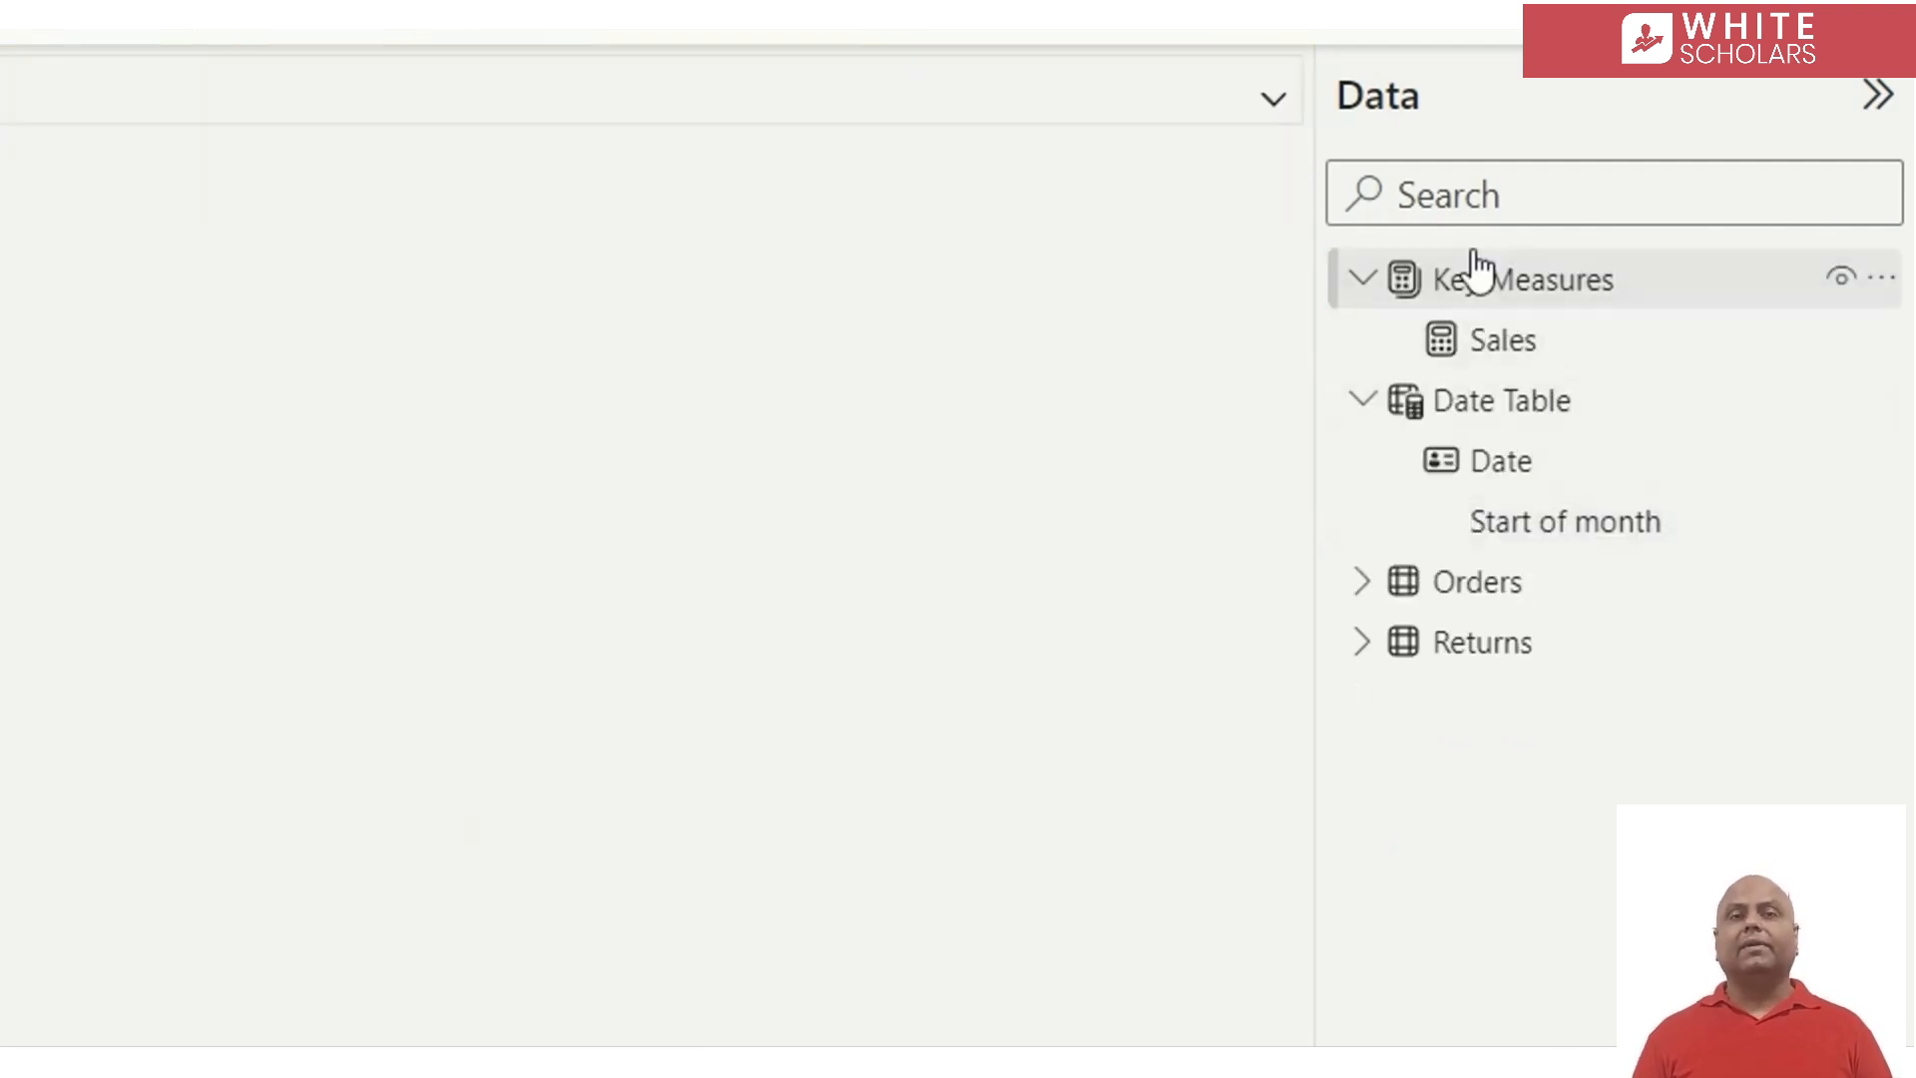
Add a measure to the Key Measures table defined as Profit = SUM( Orders[Profit] )
click(1354, 298)
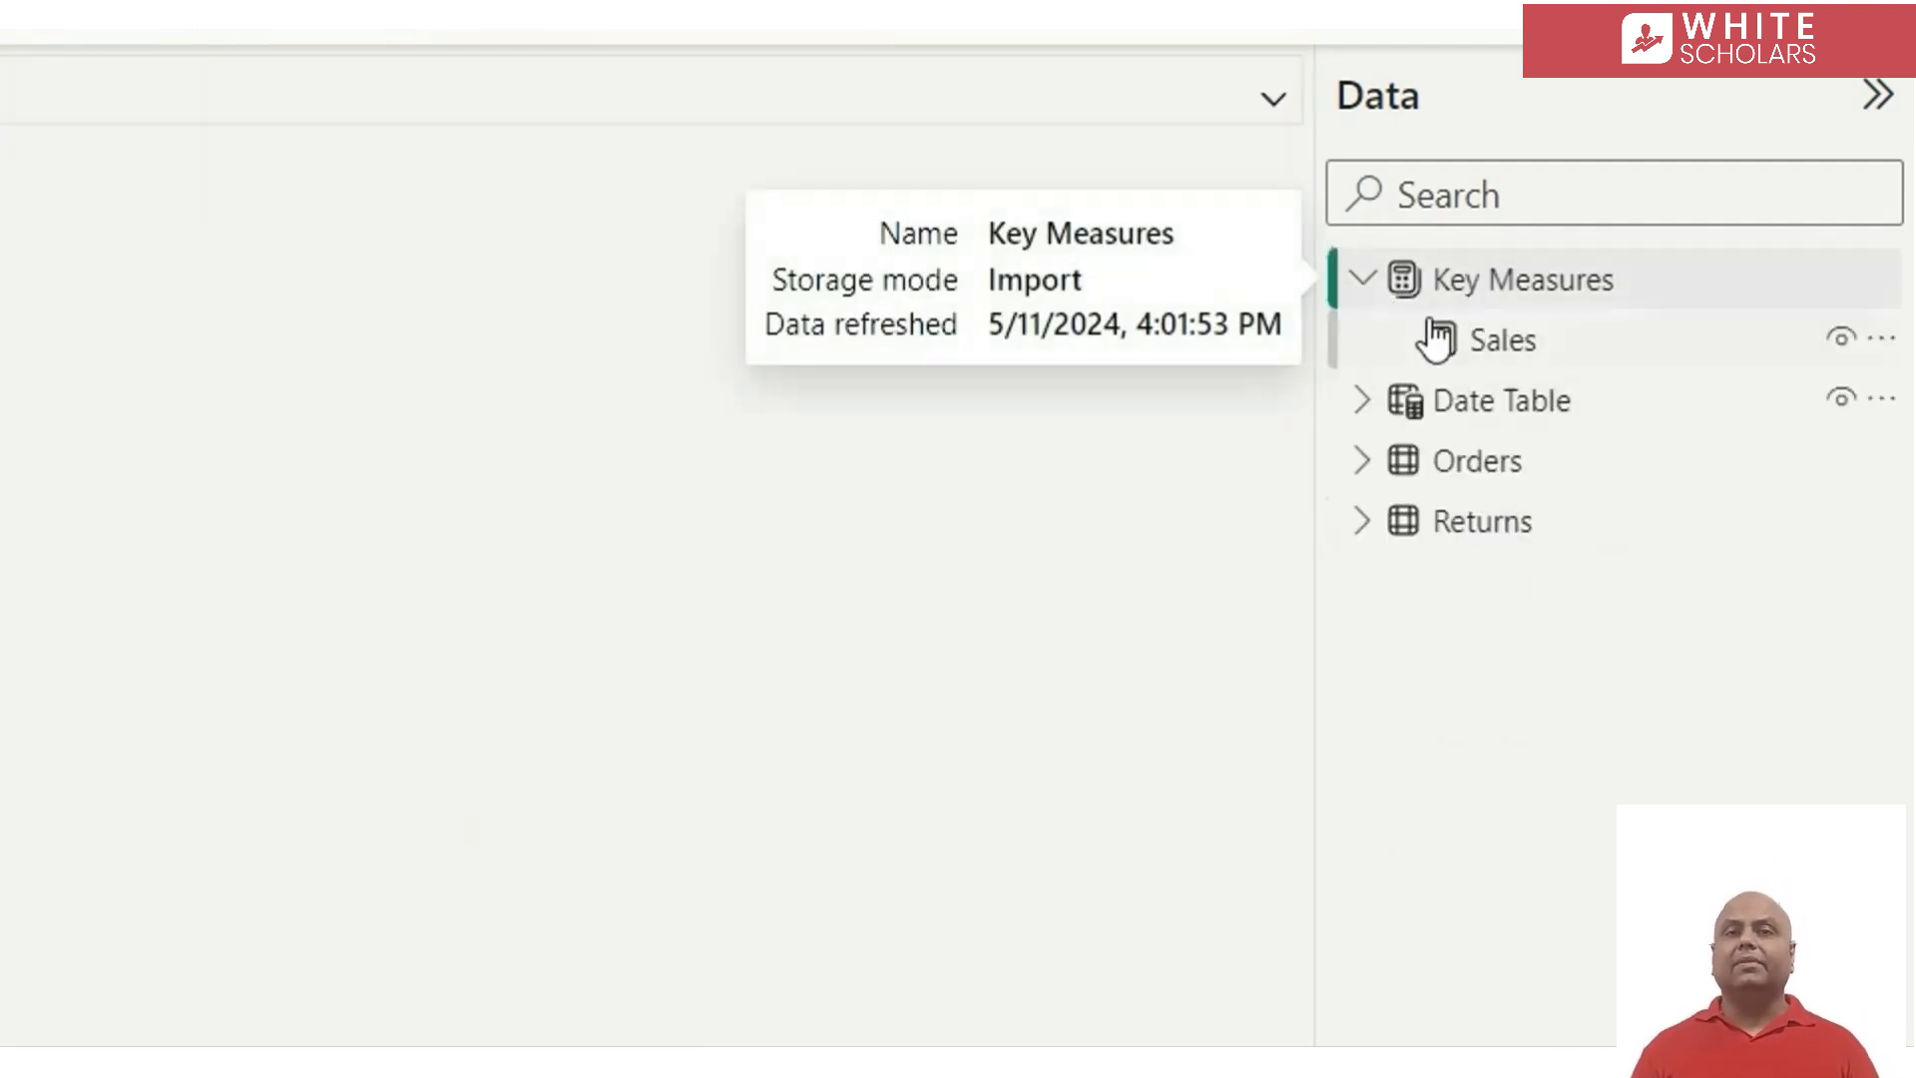
click(1537, 357)
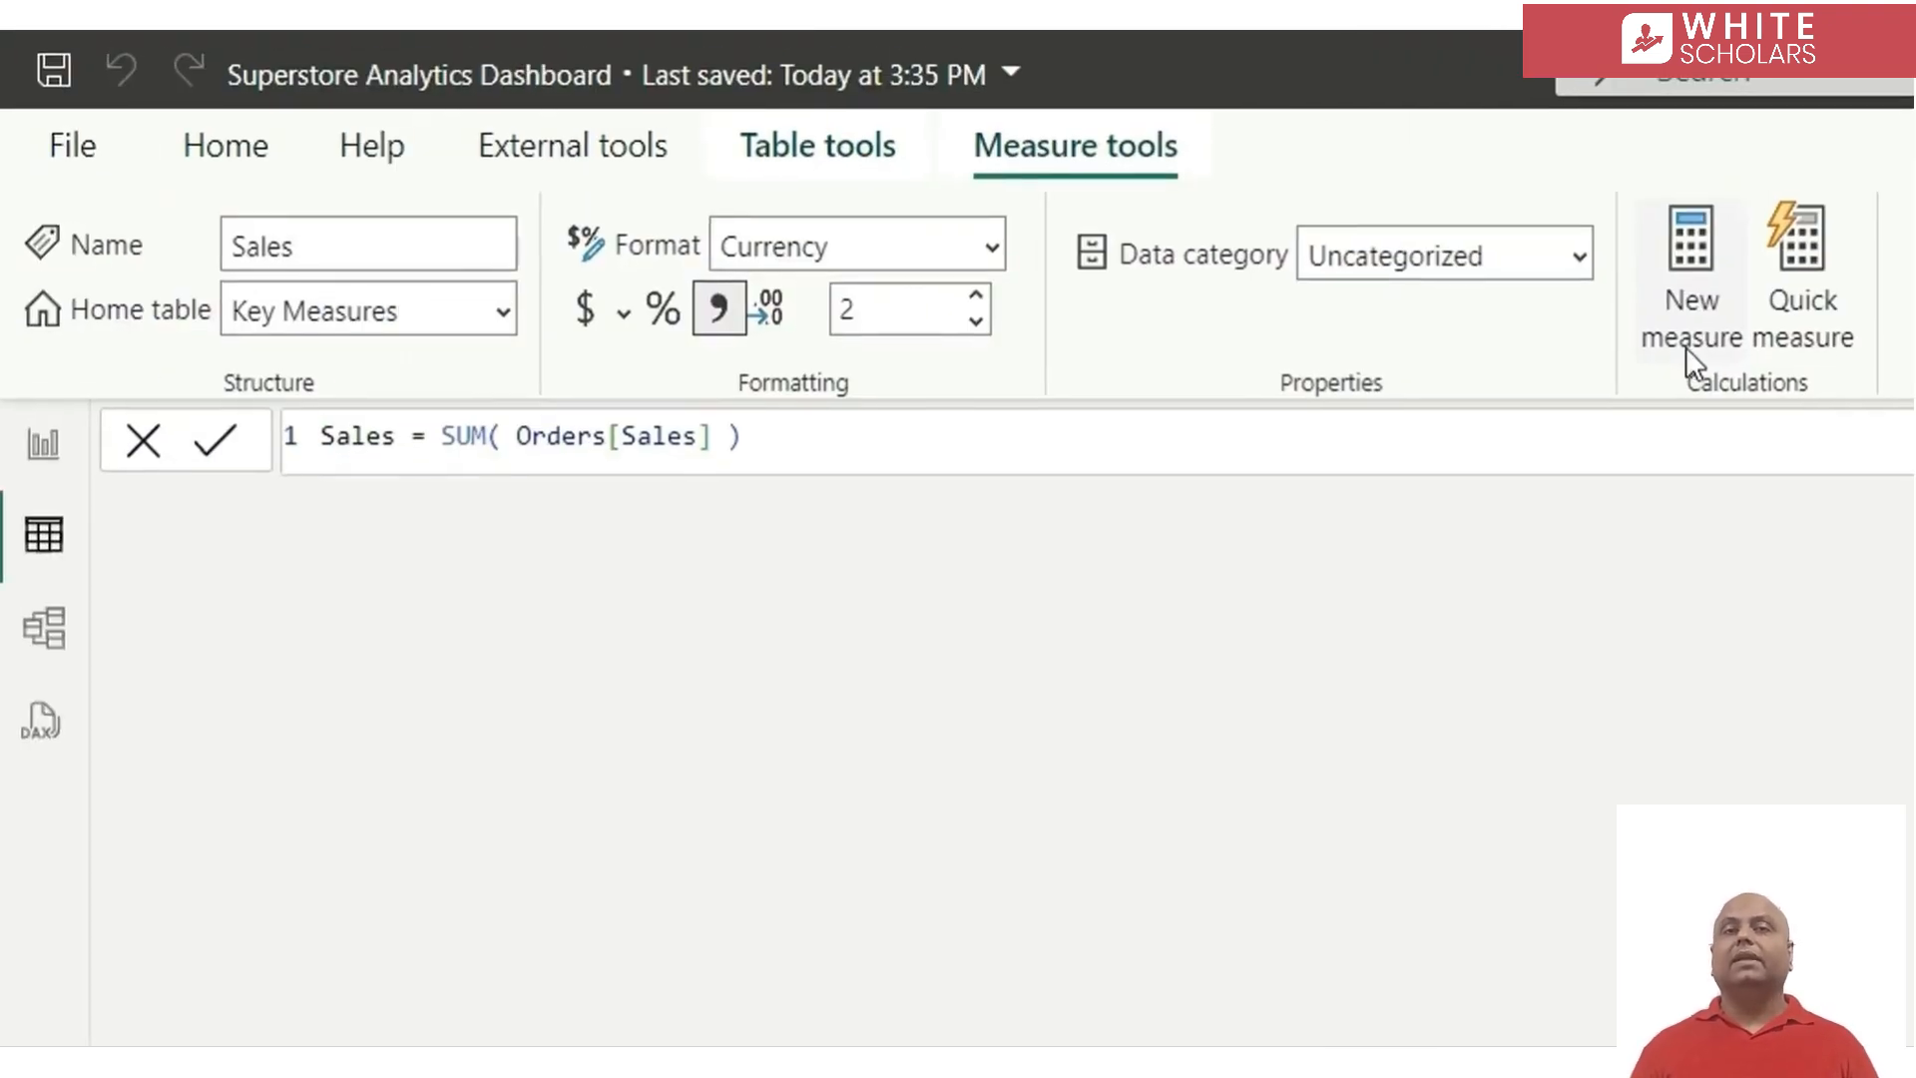
click(1685, 284)
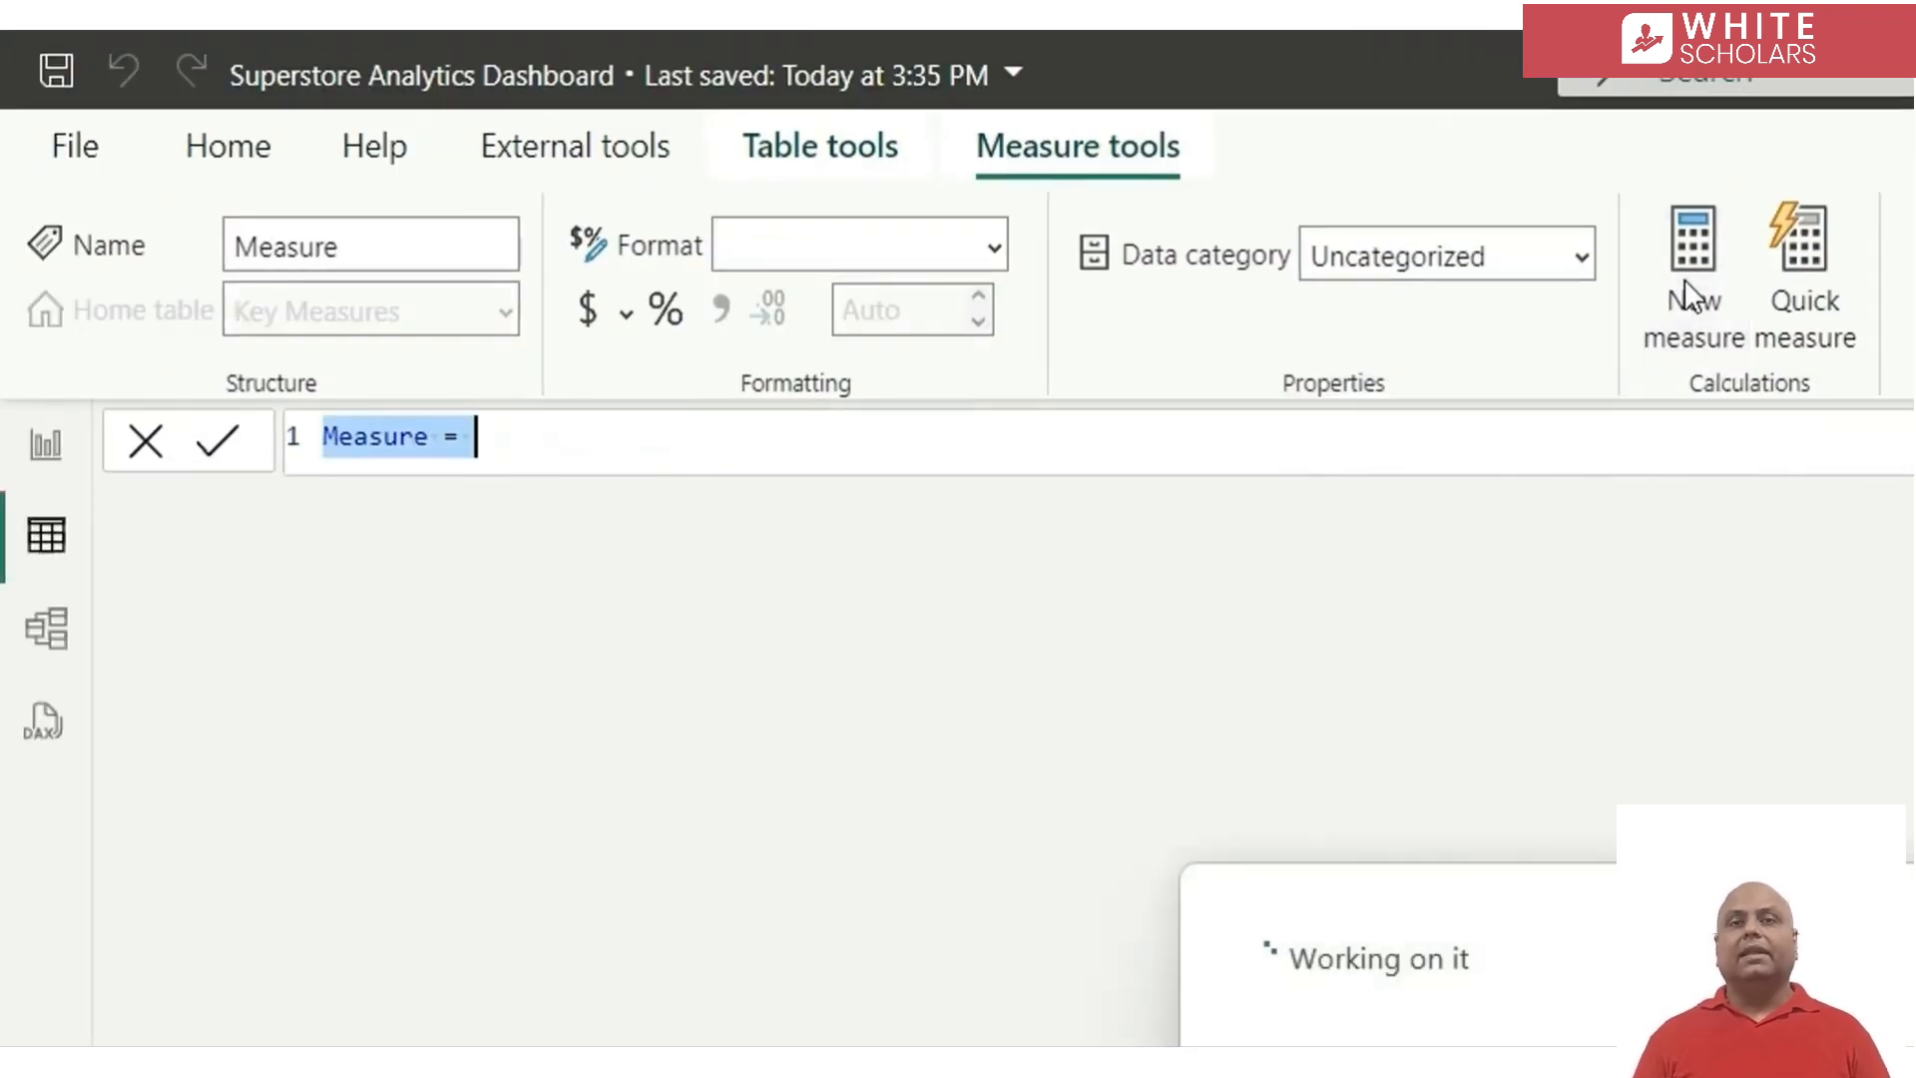
text(P)
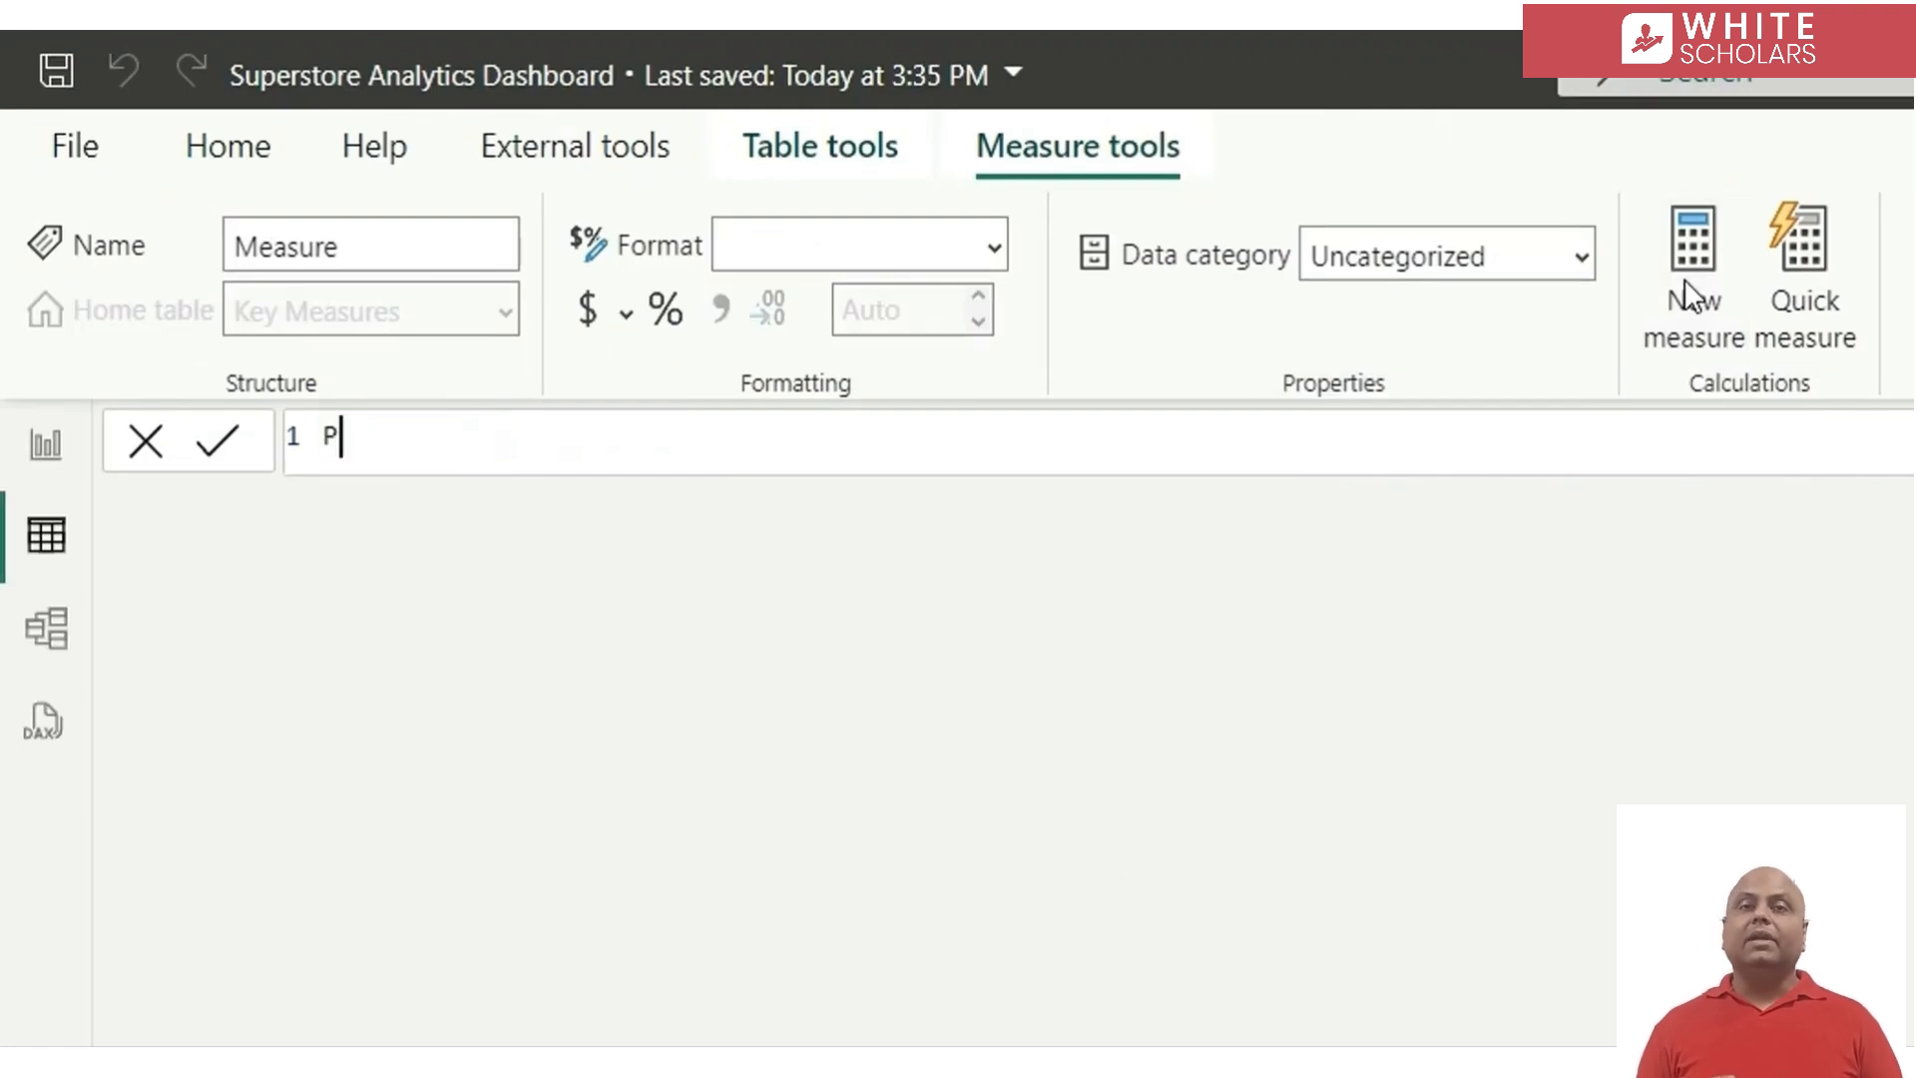
text(rofit = )
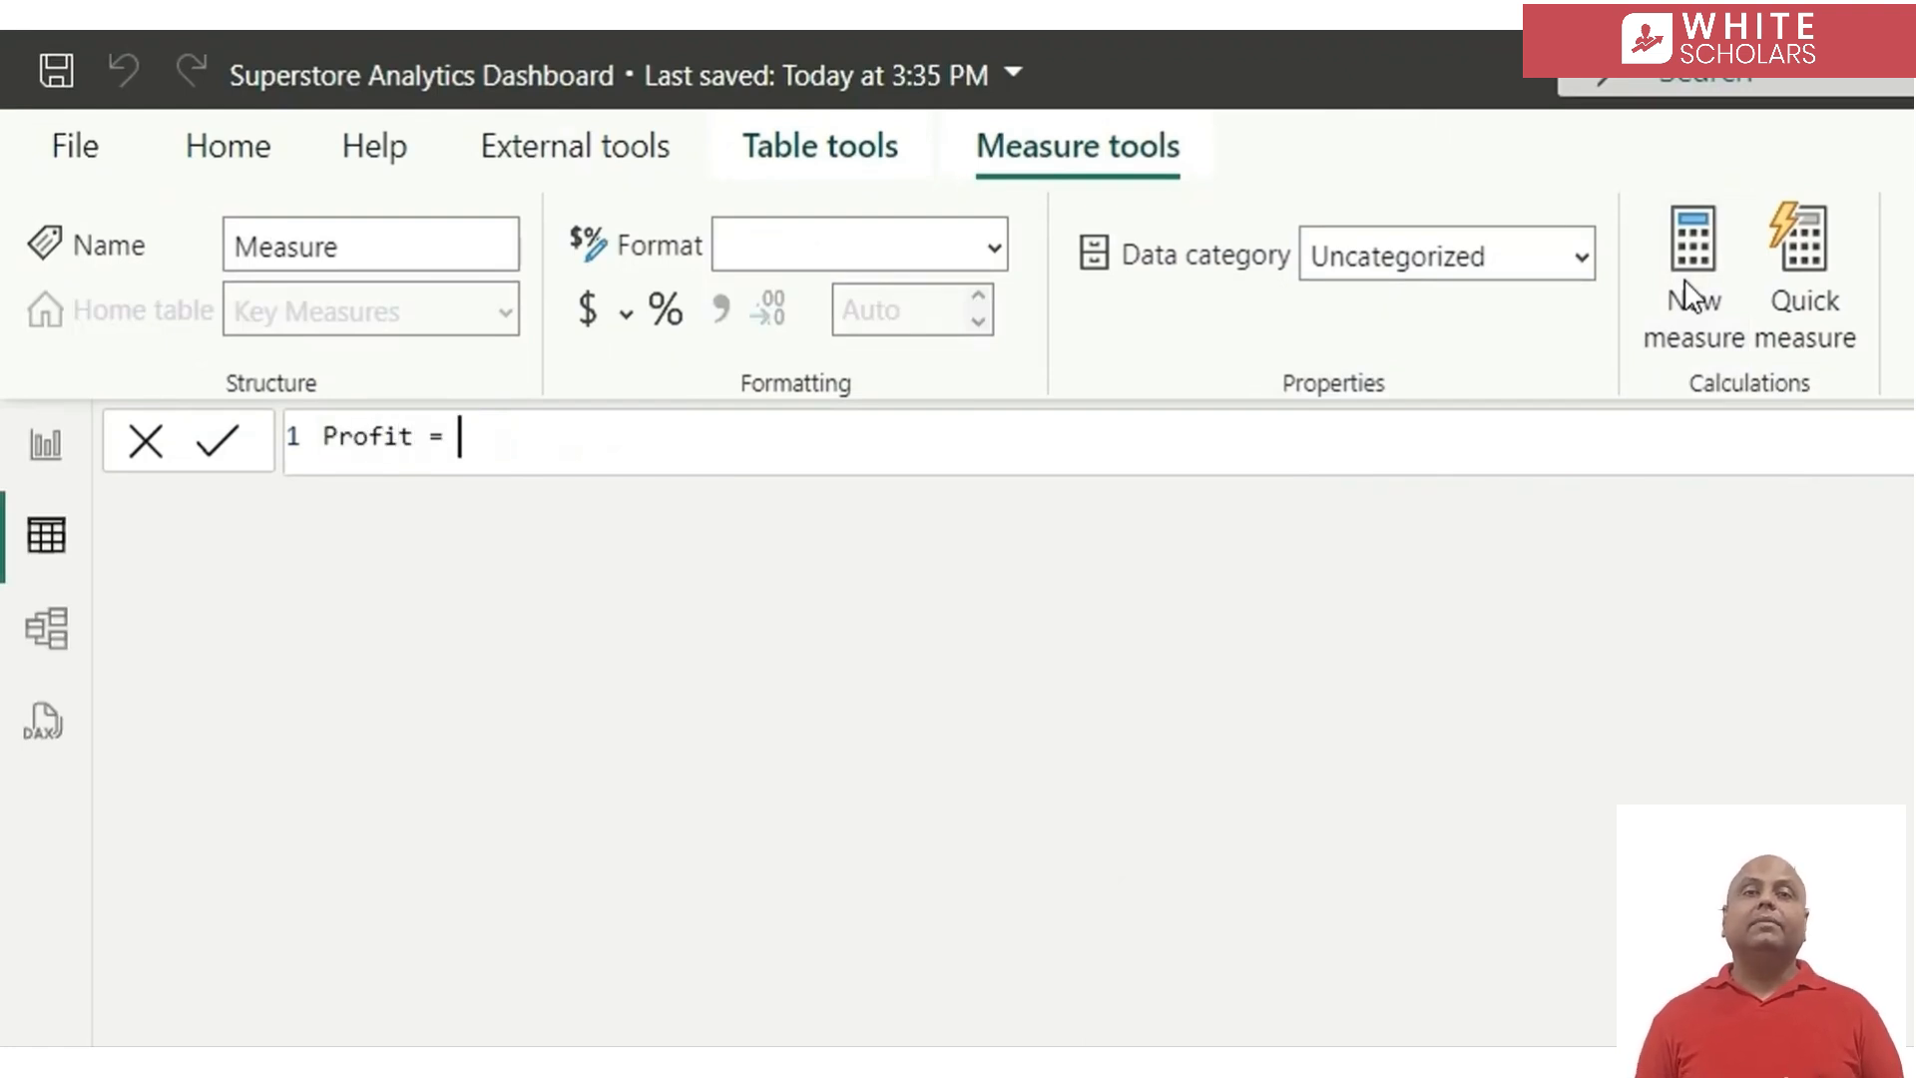
text(SUM()
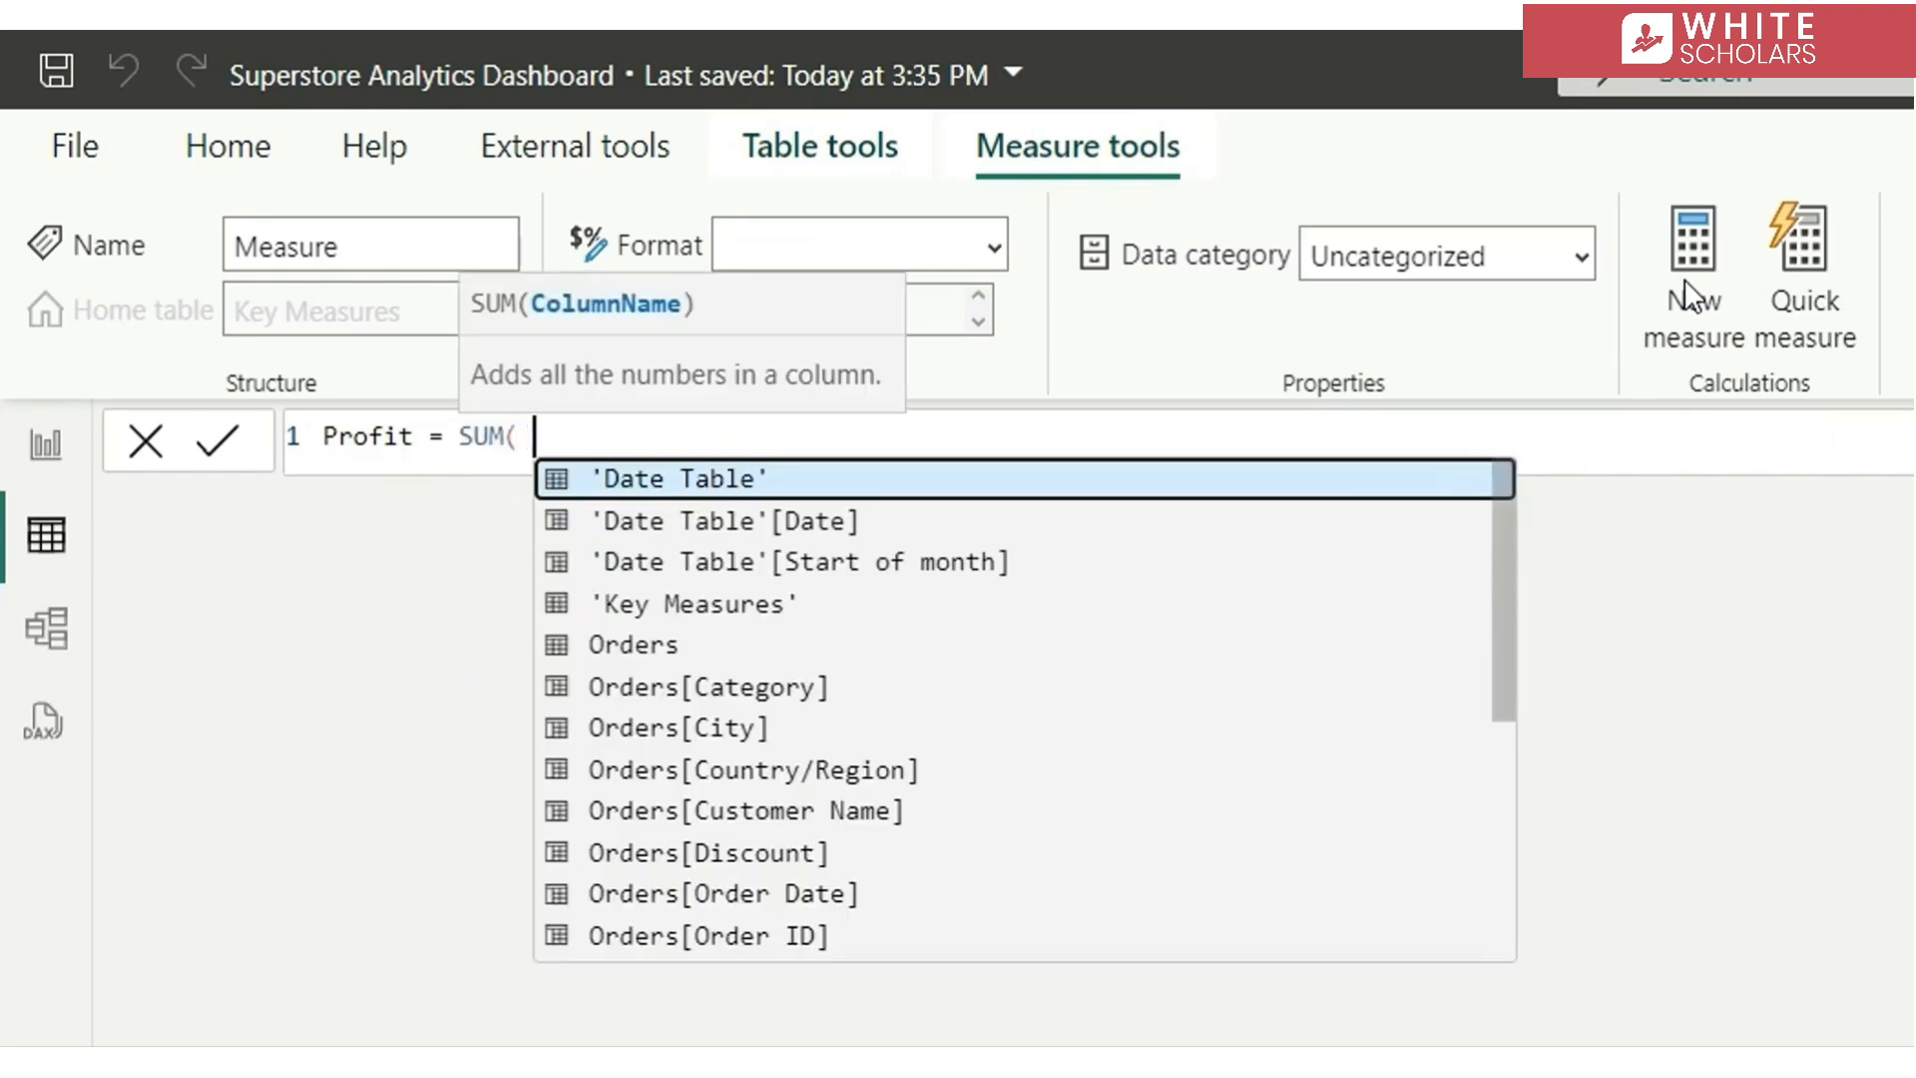
text( pro)
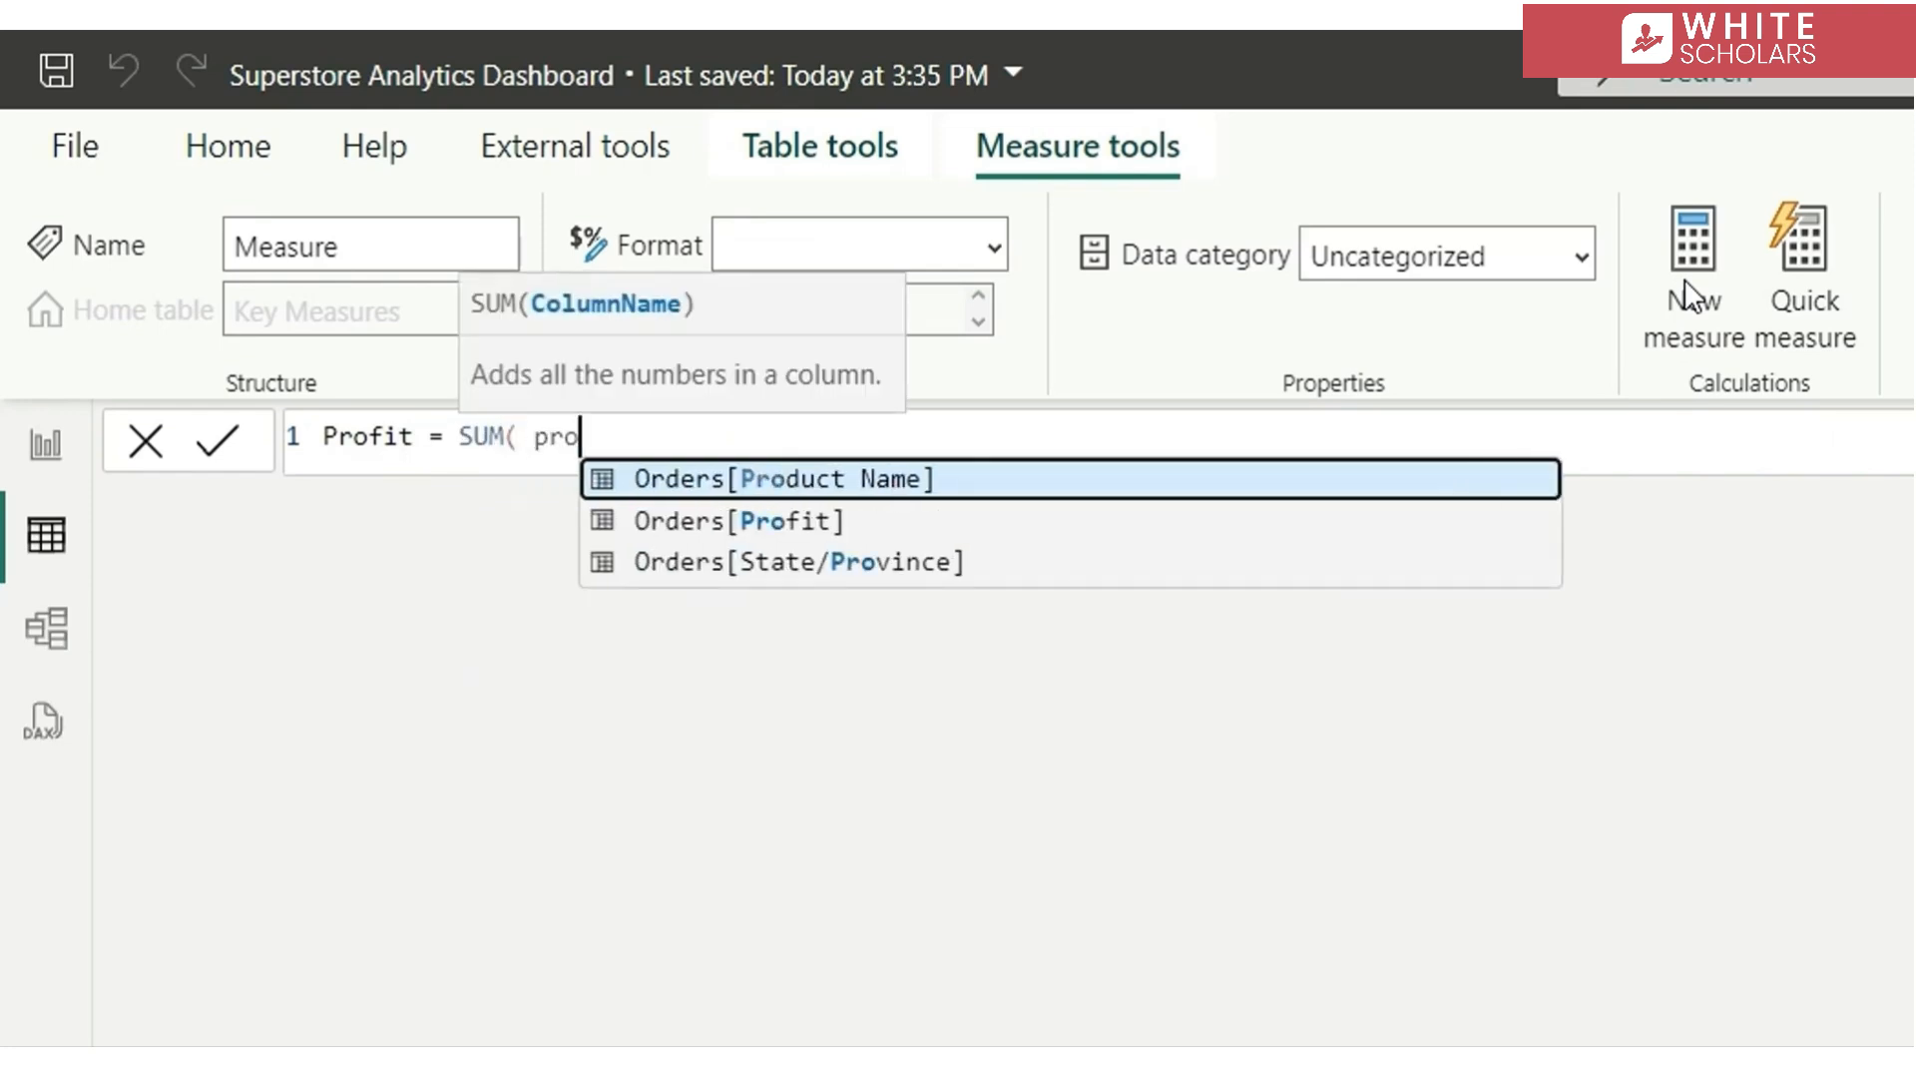
key(Down)
key(Tab)
text())
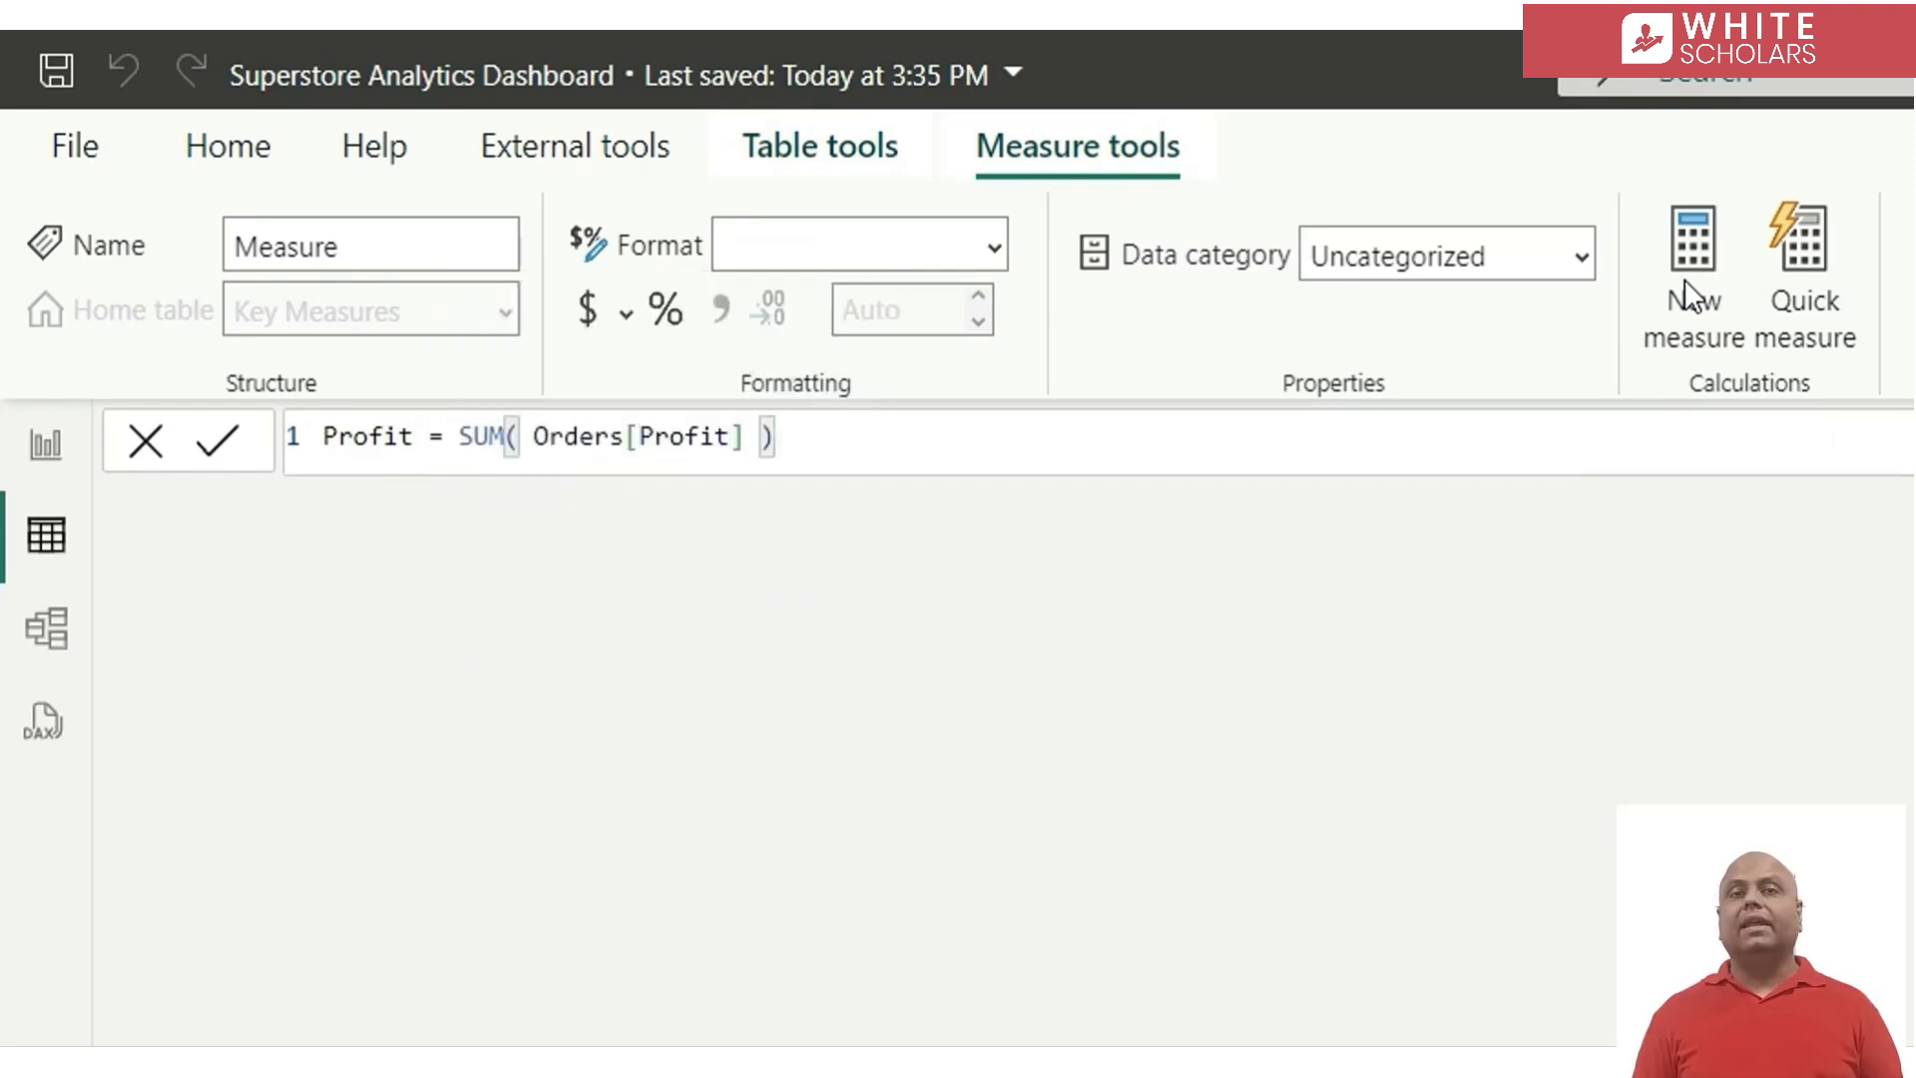
key(Return)
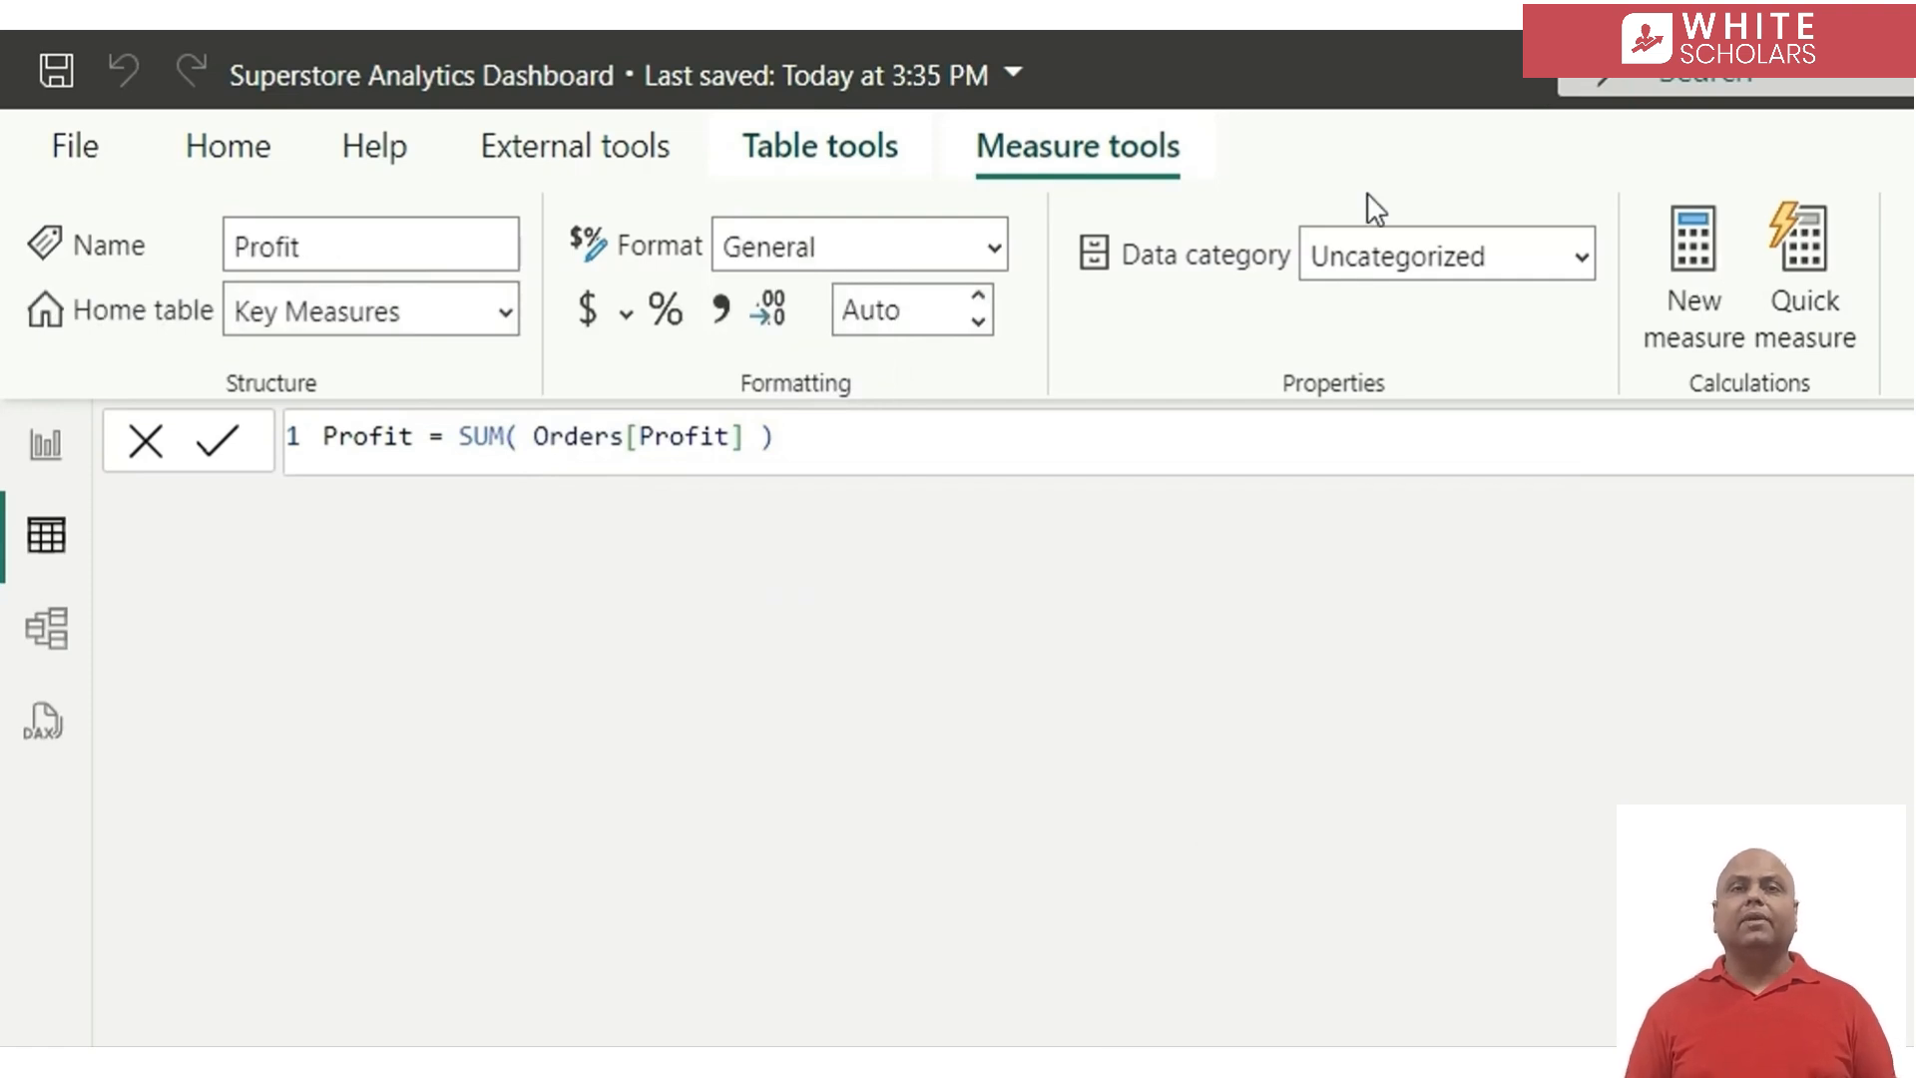
Format the Profit measure as Currency with 2 decimal places
click(586, 317)
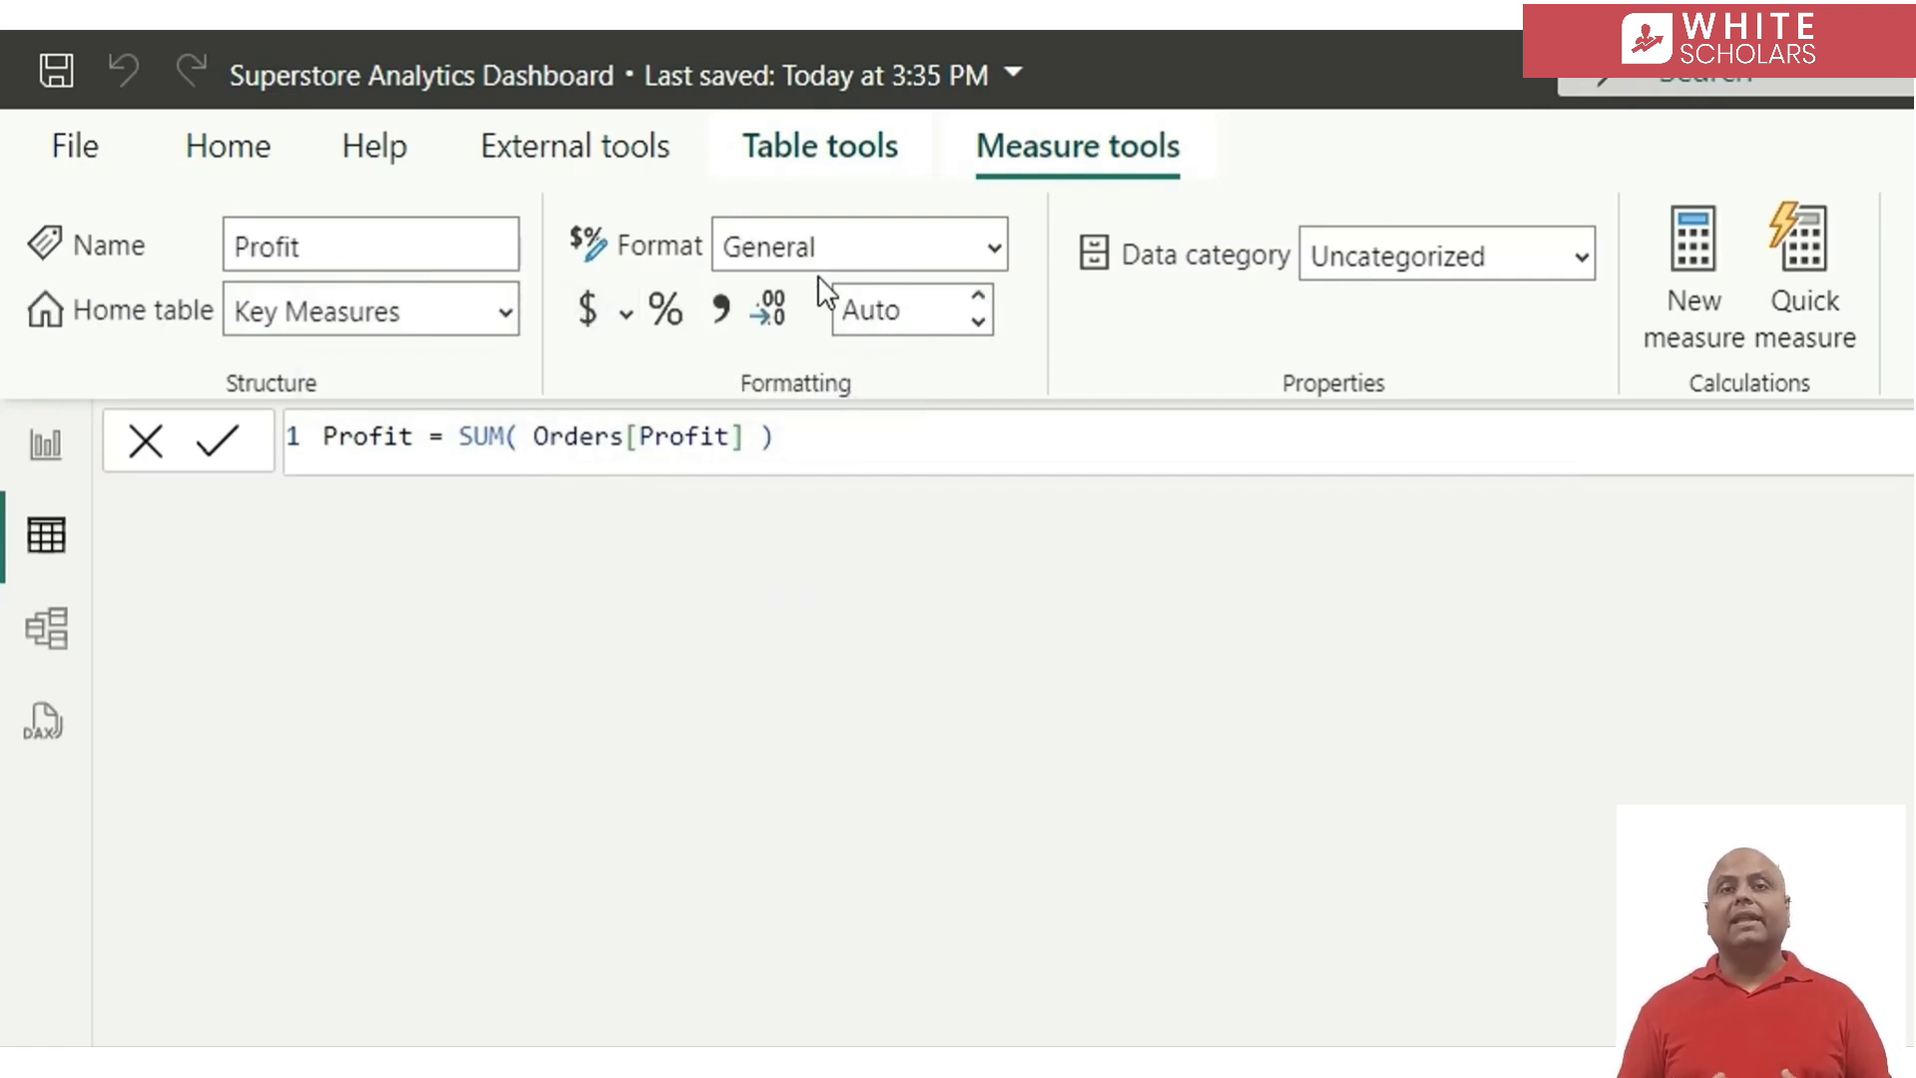
click(869, 317)
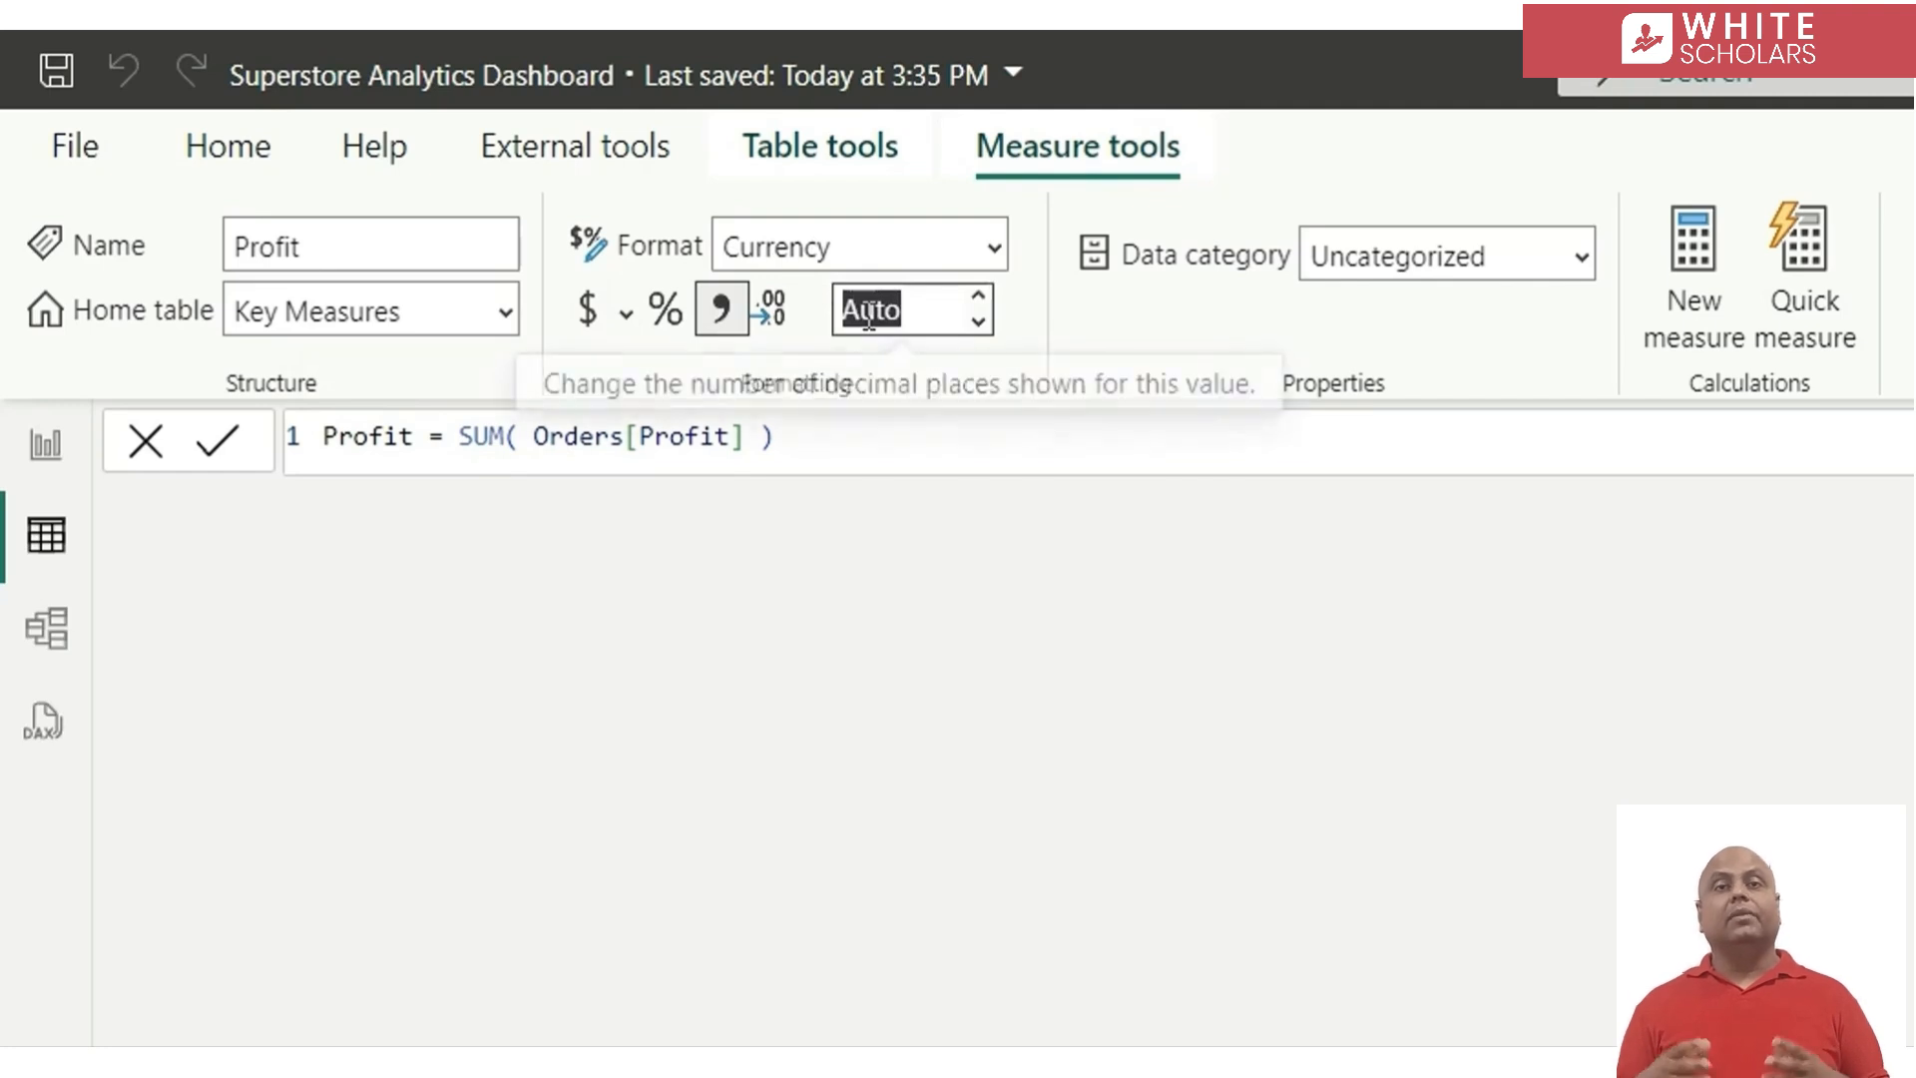
text(2)
key(Return)
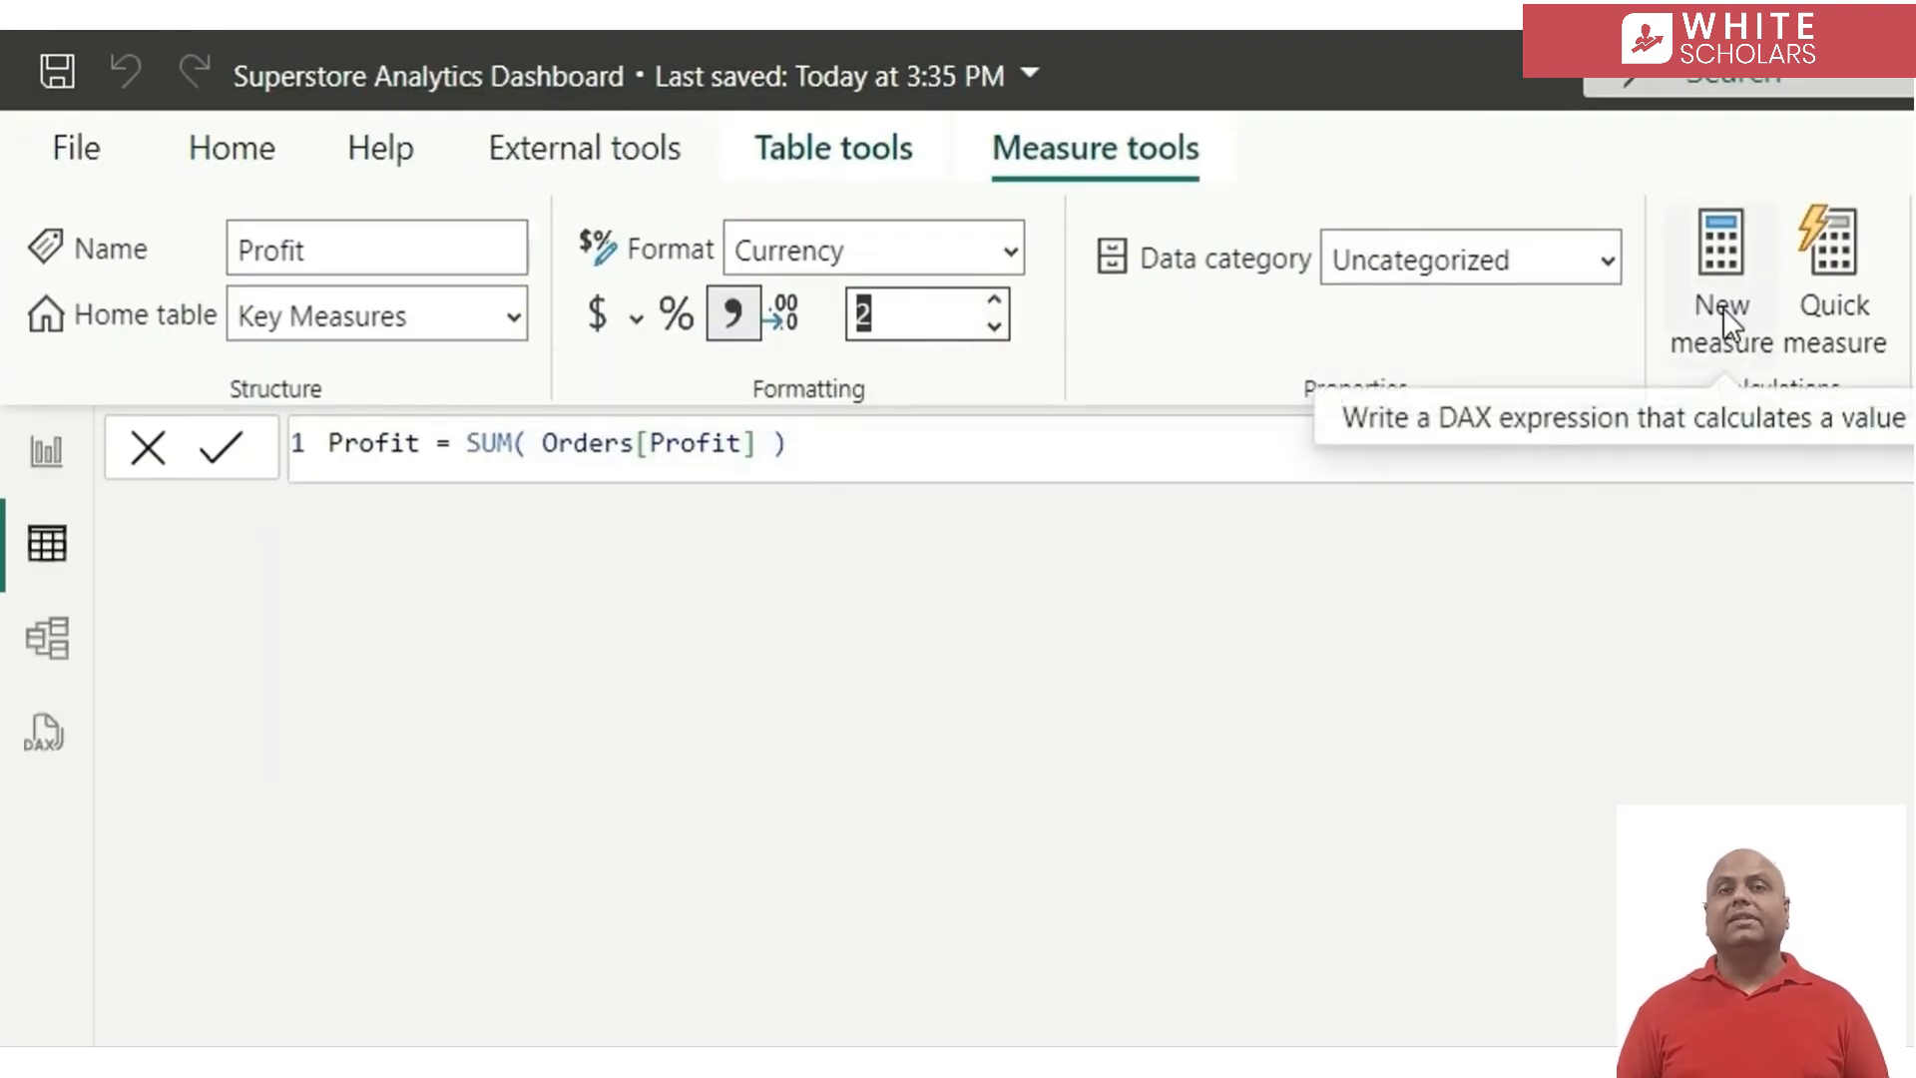
Start a new measure in the Key Measures table named % Returned Orders, with its formula body beginning on a new line
click(1723, 307)
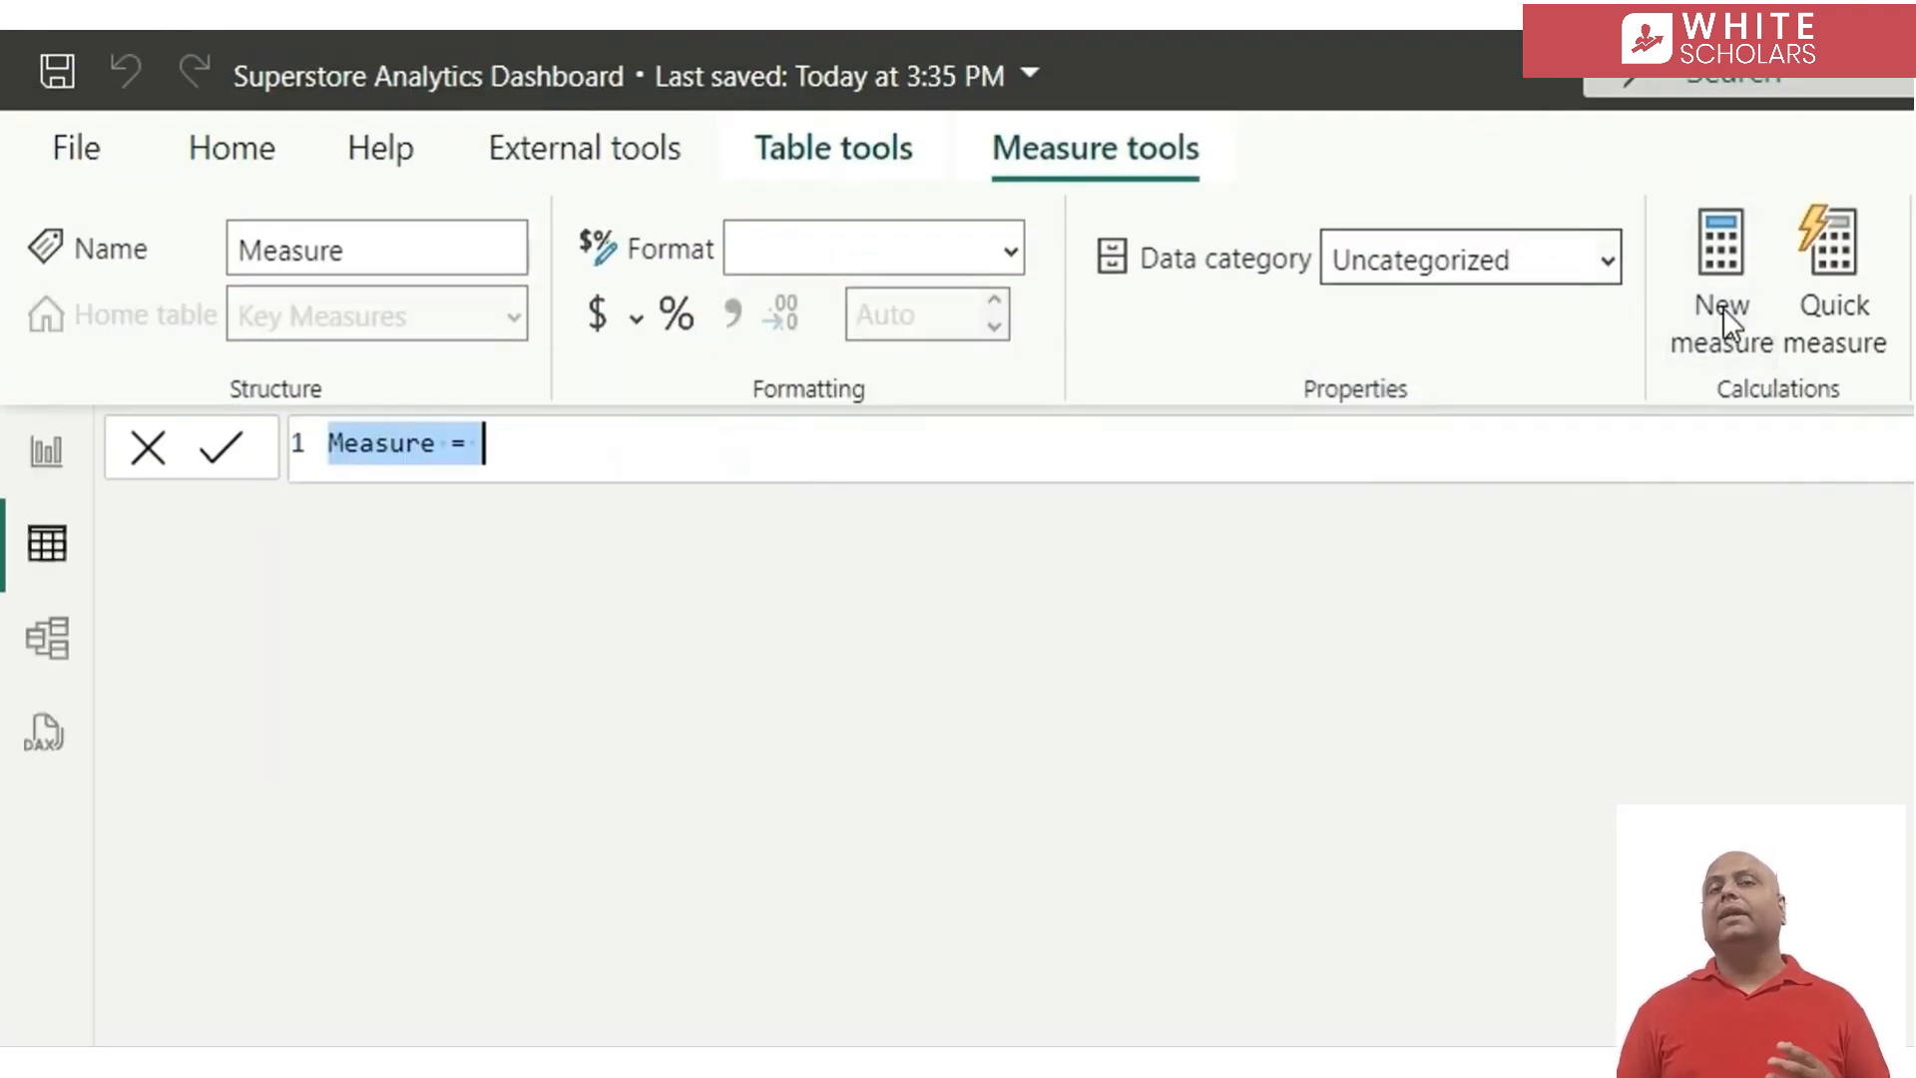
text(% R)
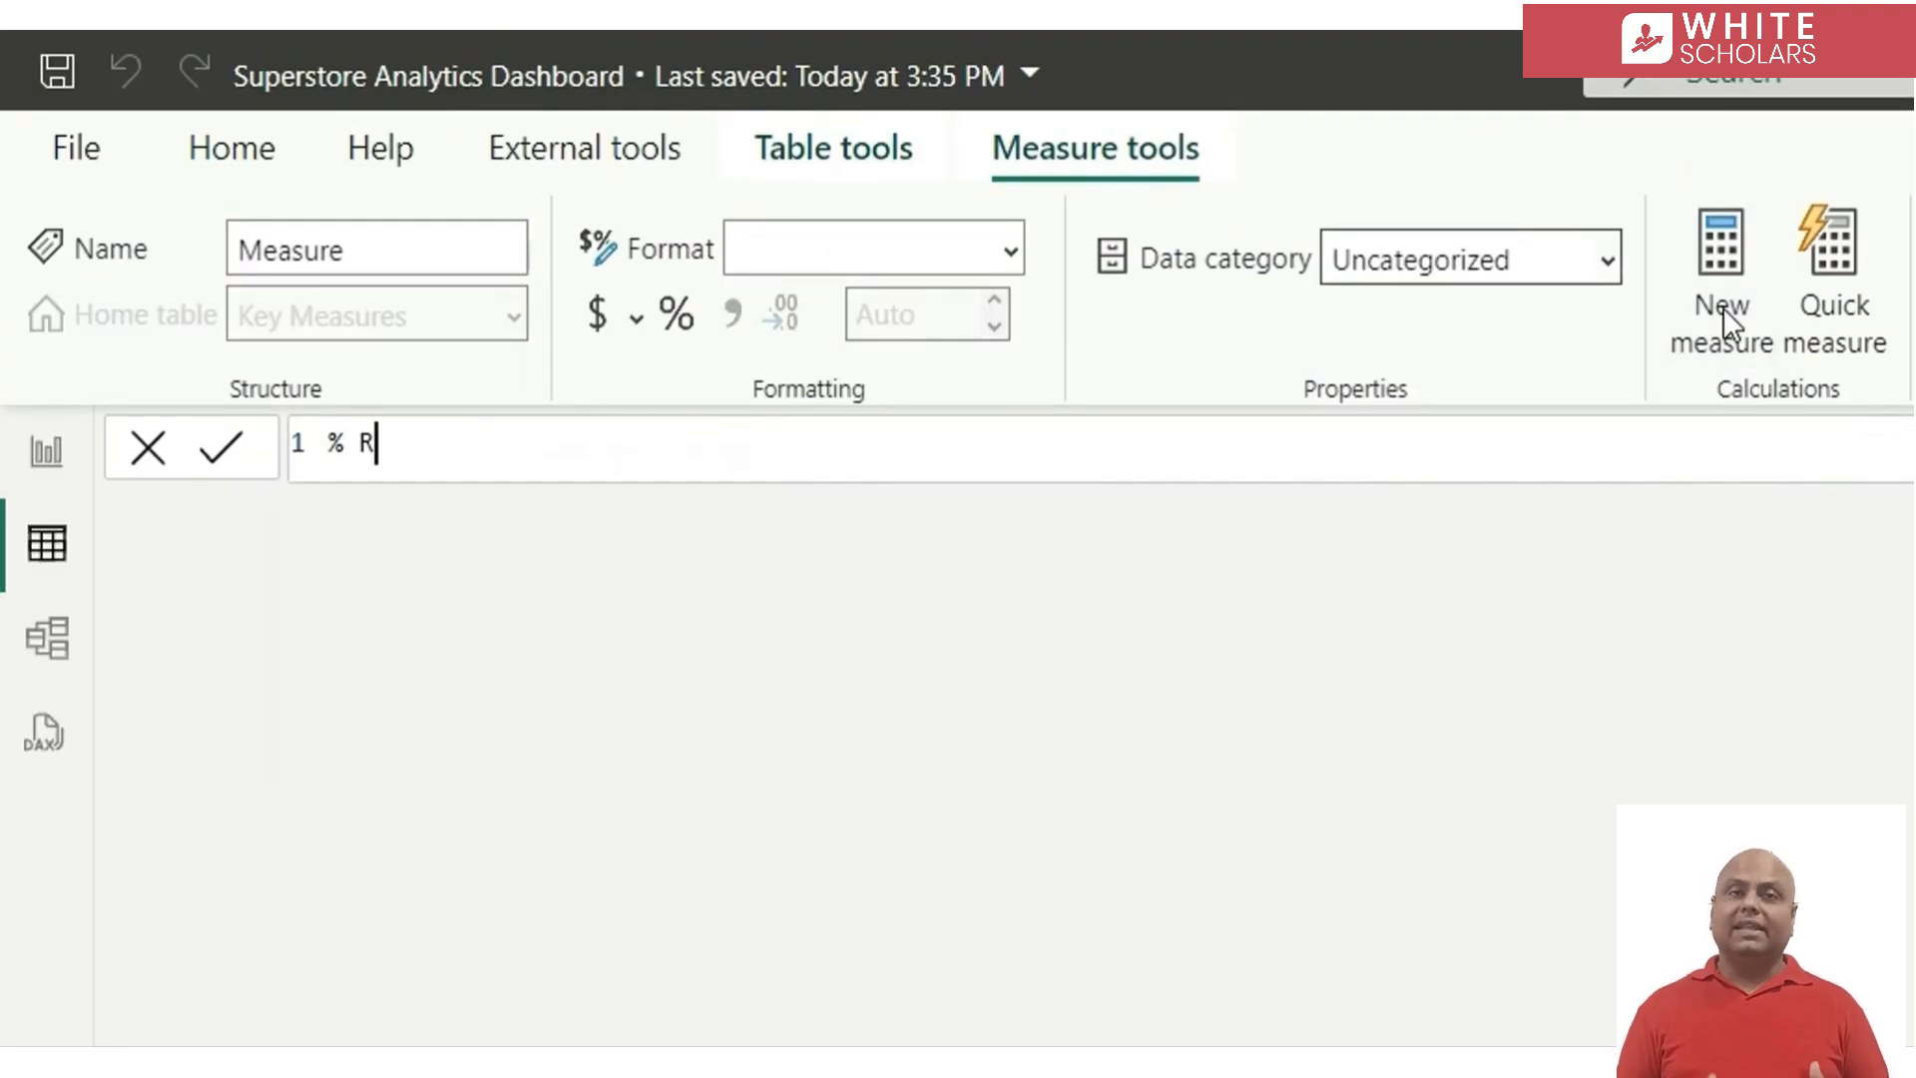
text(eturned)
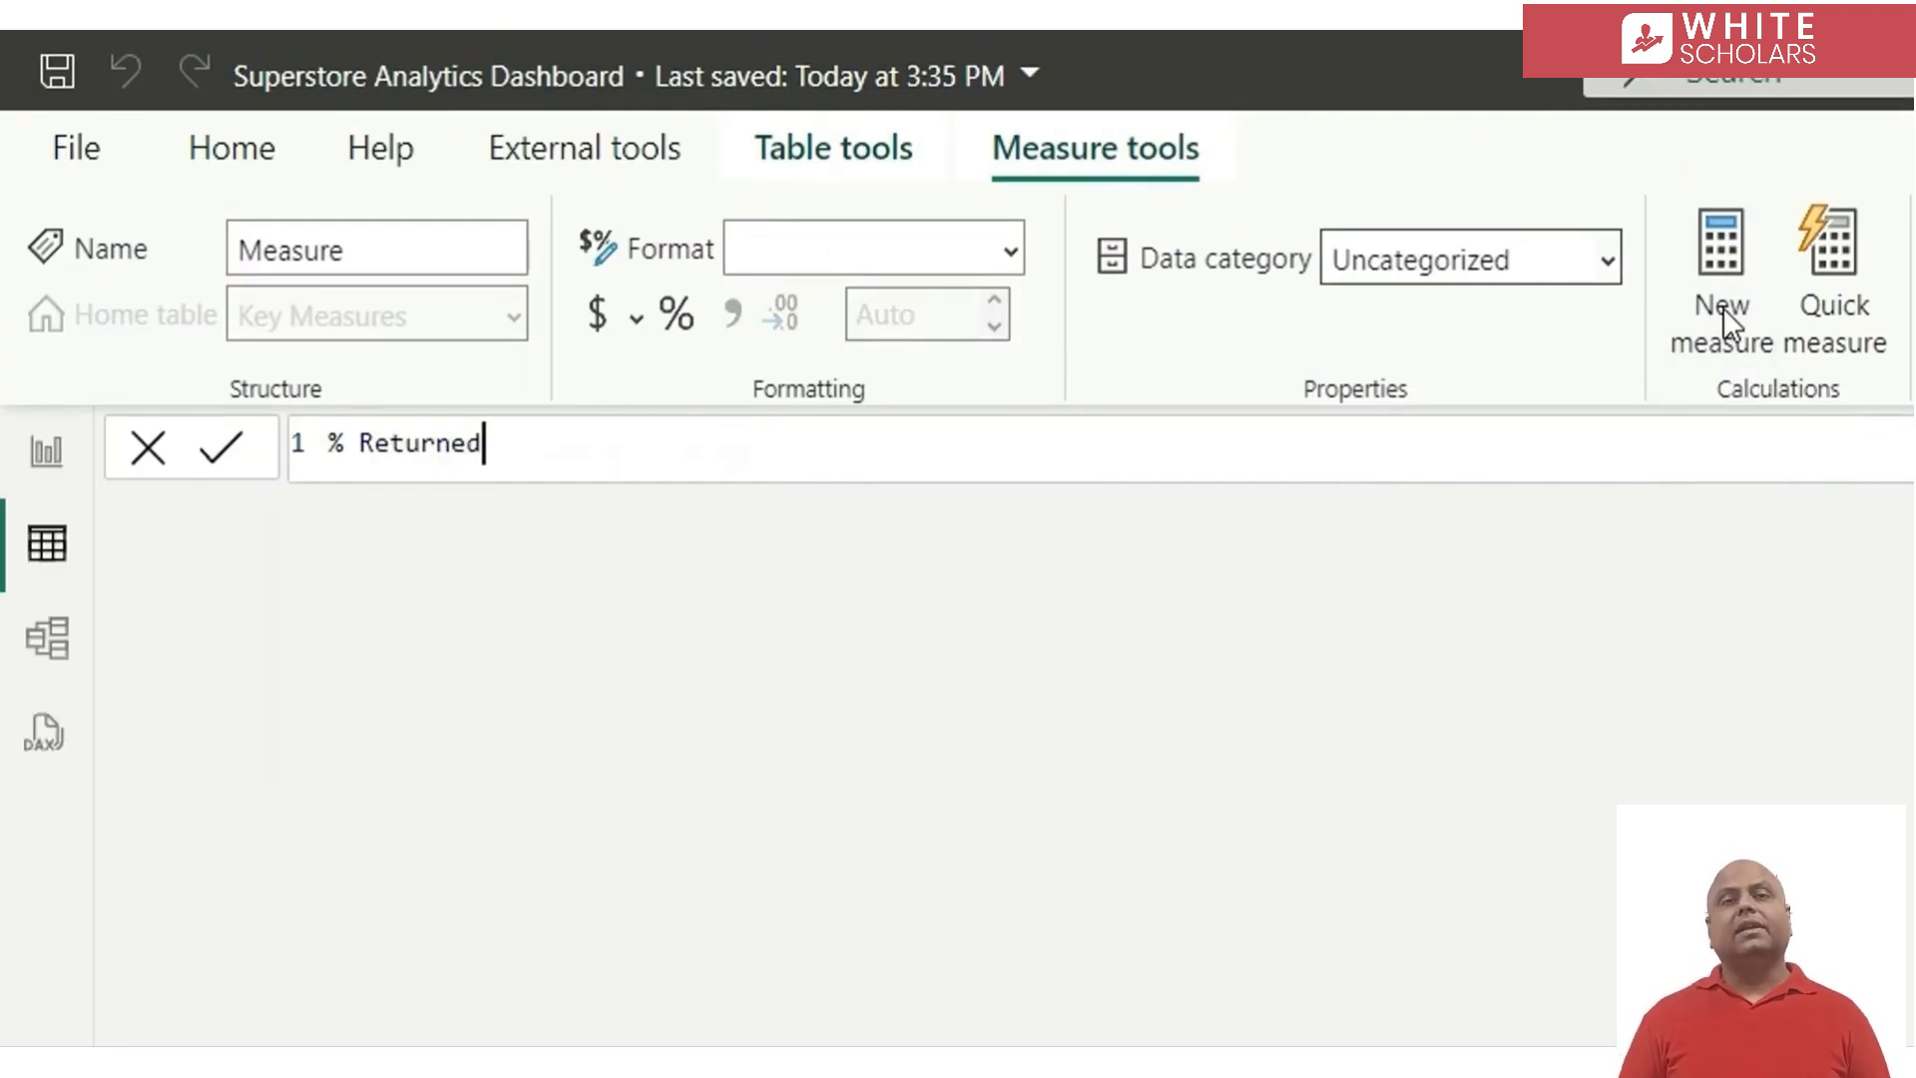
text( Orde)
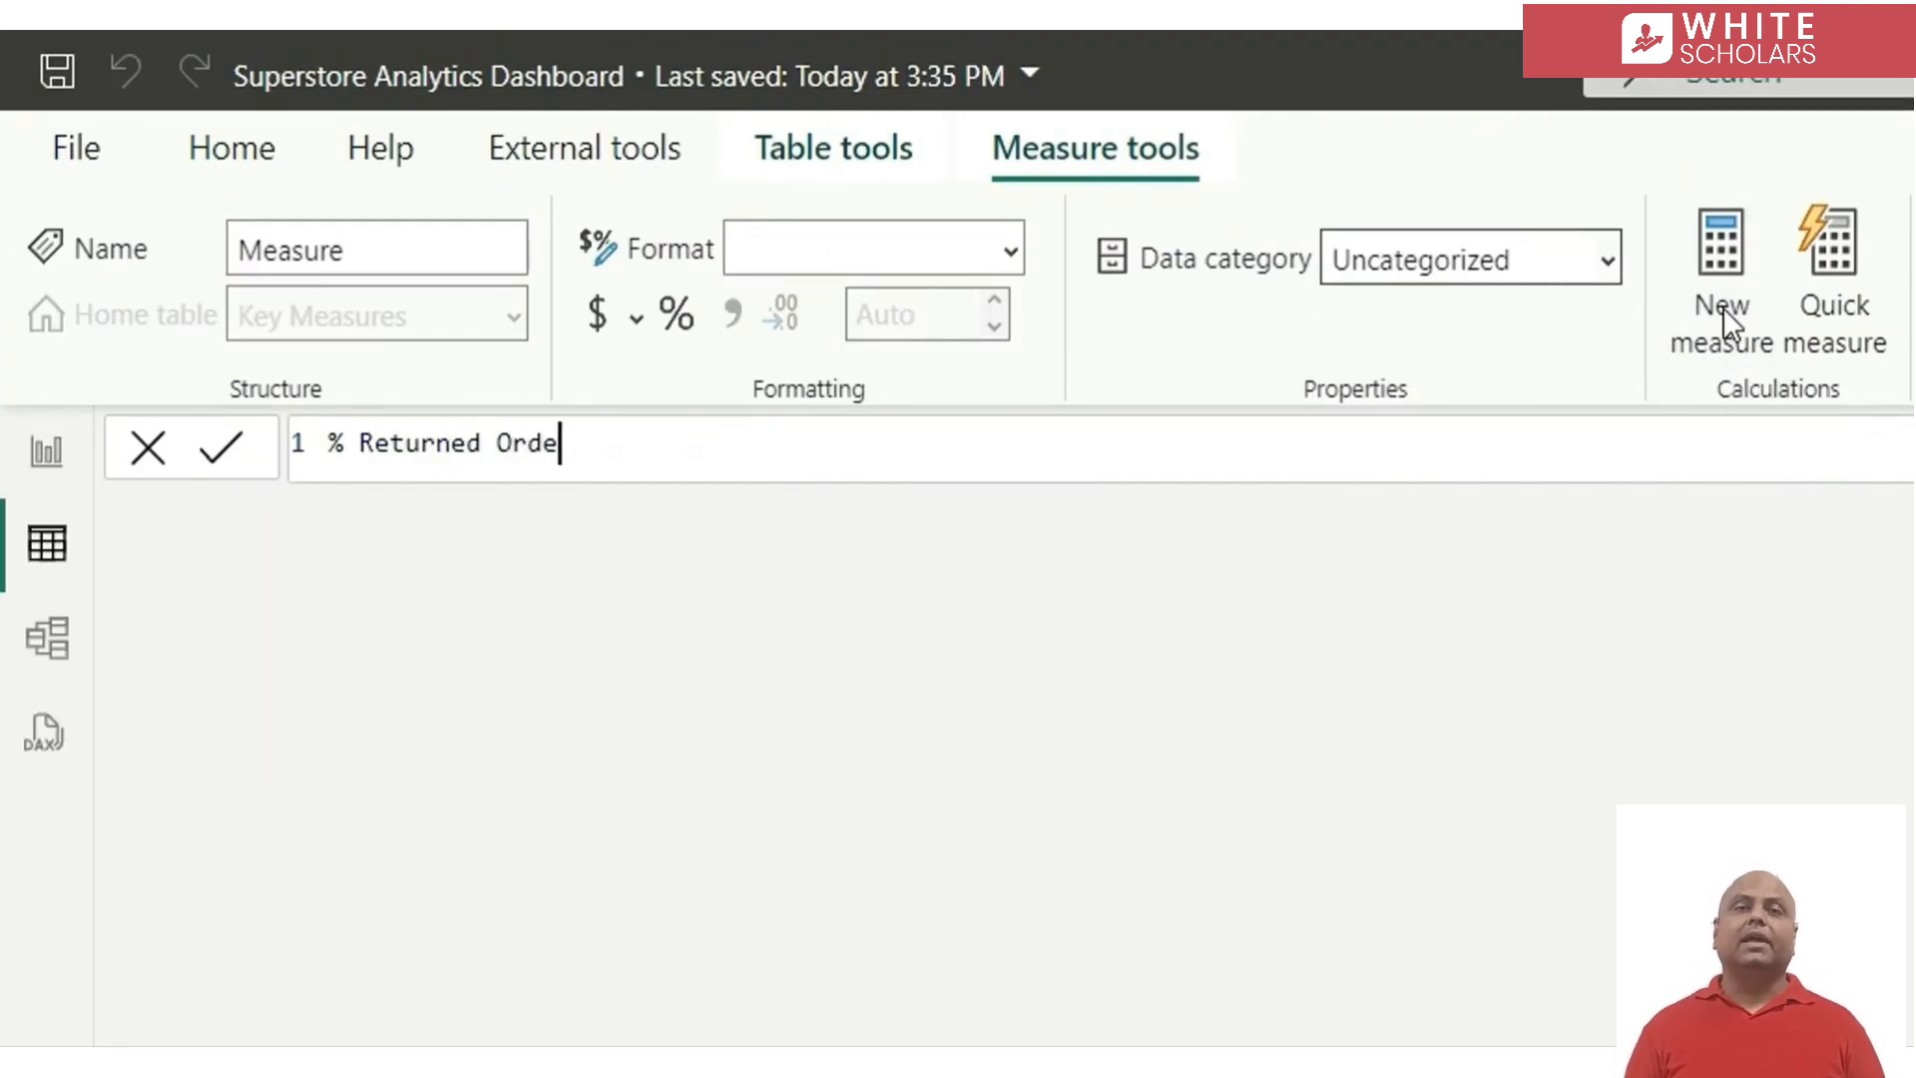
text(rs =)
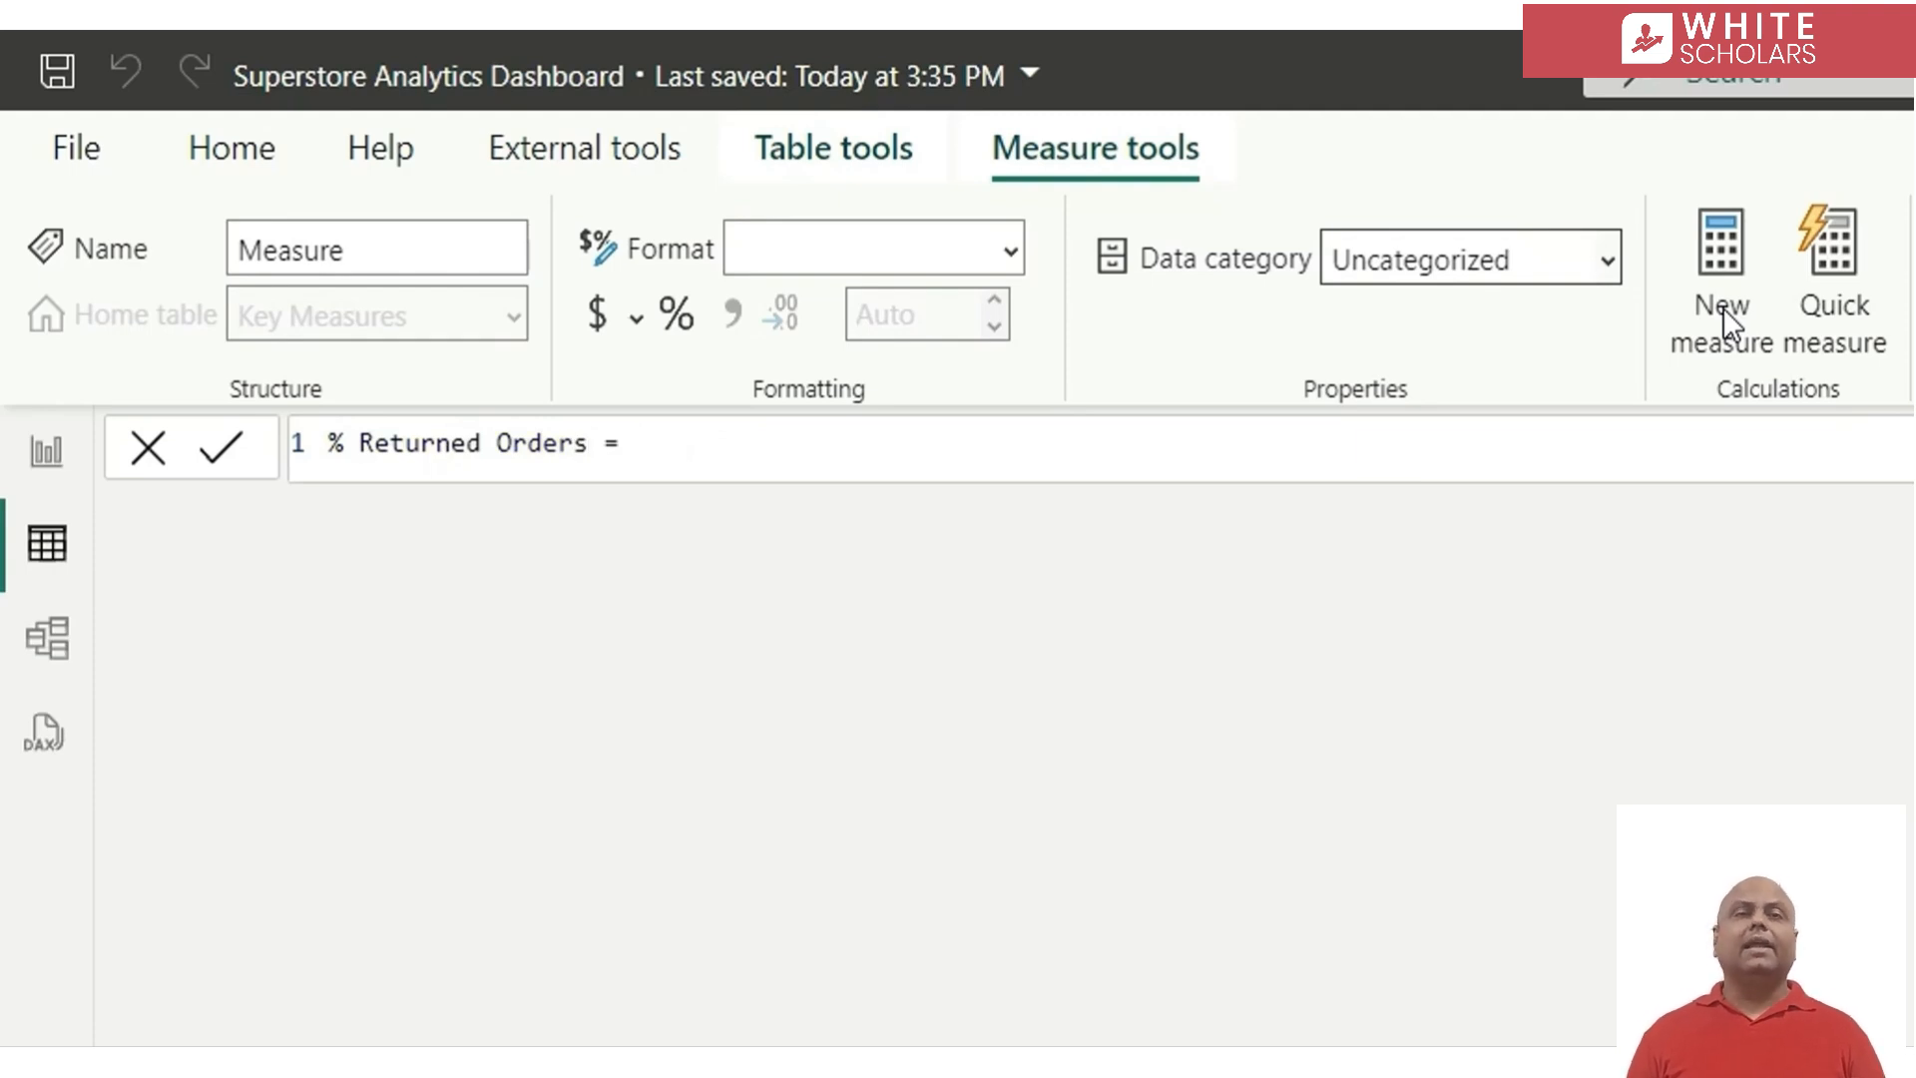
key(shift+Return)
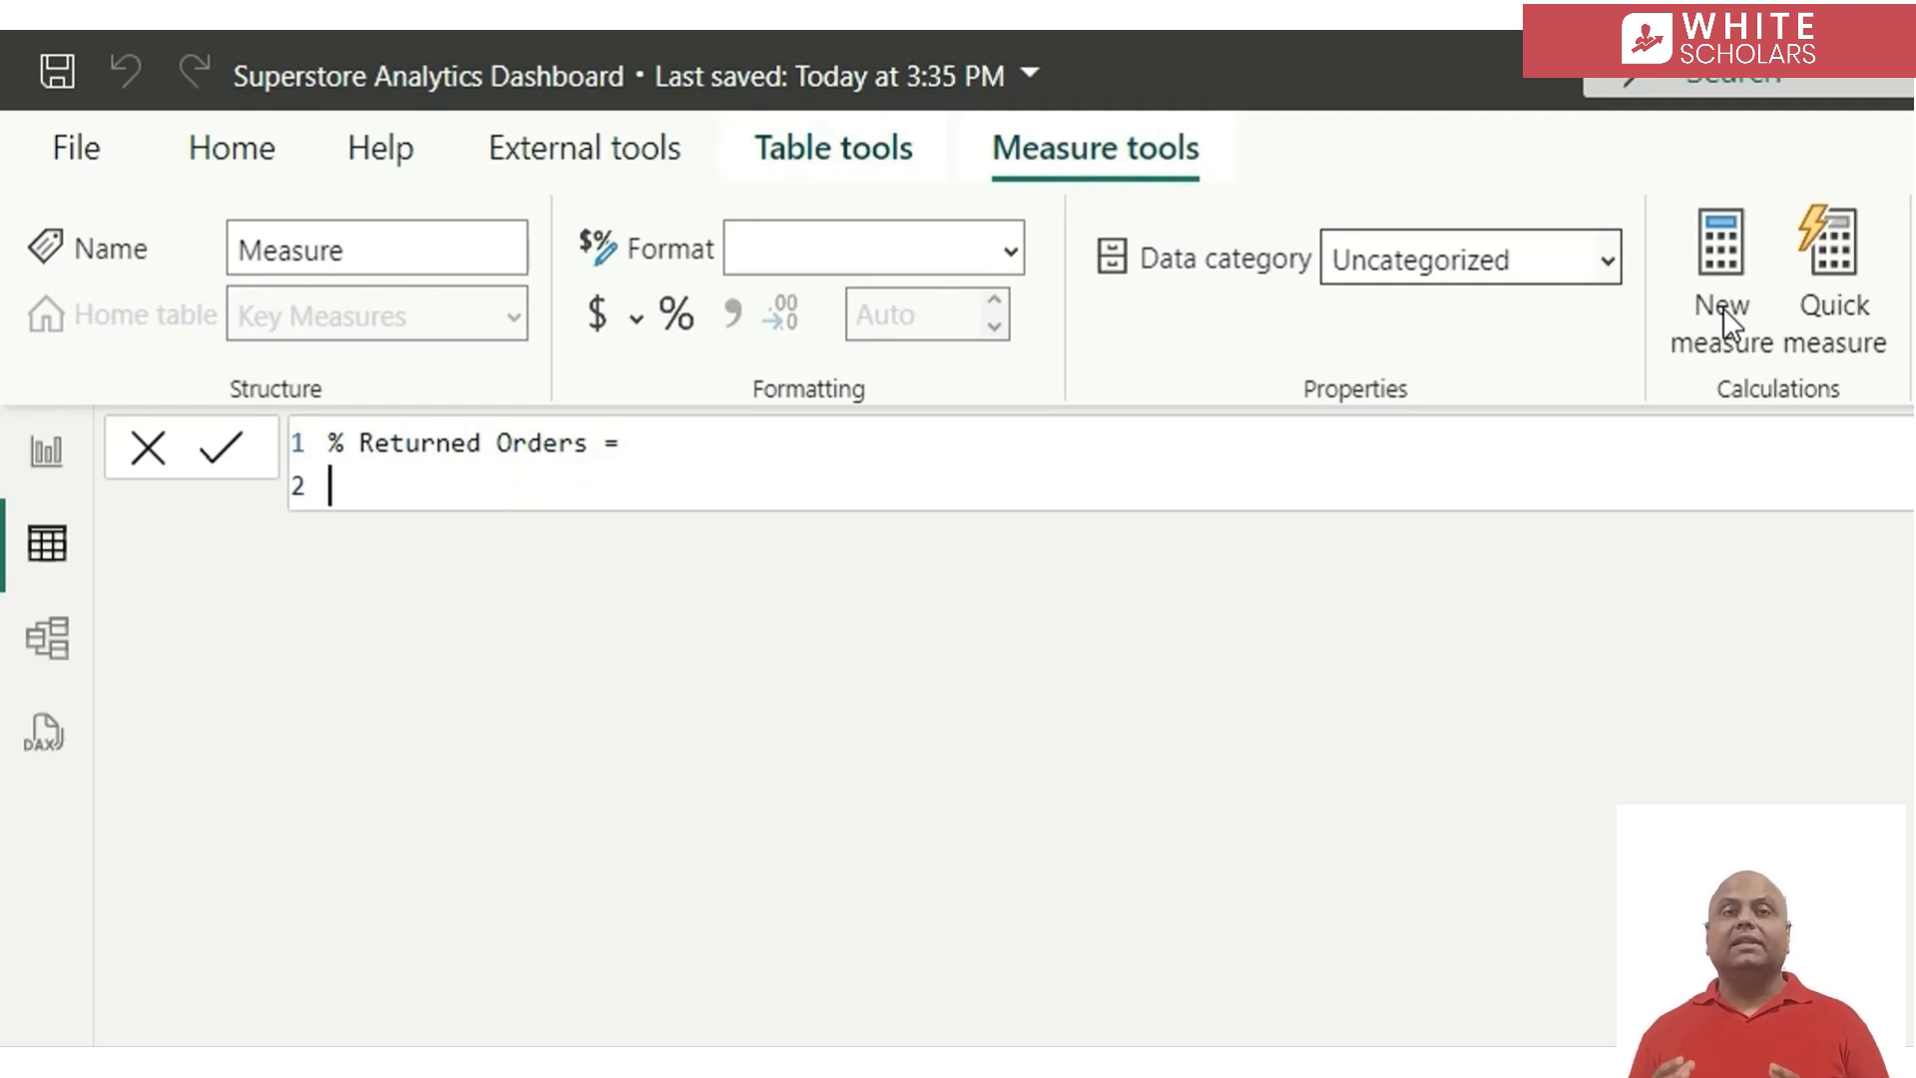
Define the variable _total_orders in the % Returned Orders measure as DISTINCTCOUNT( Orders[Order ID] )
text(var)
key(Tab)
text(_total_orders = )
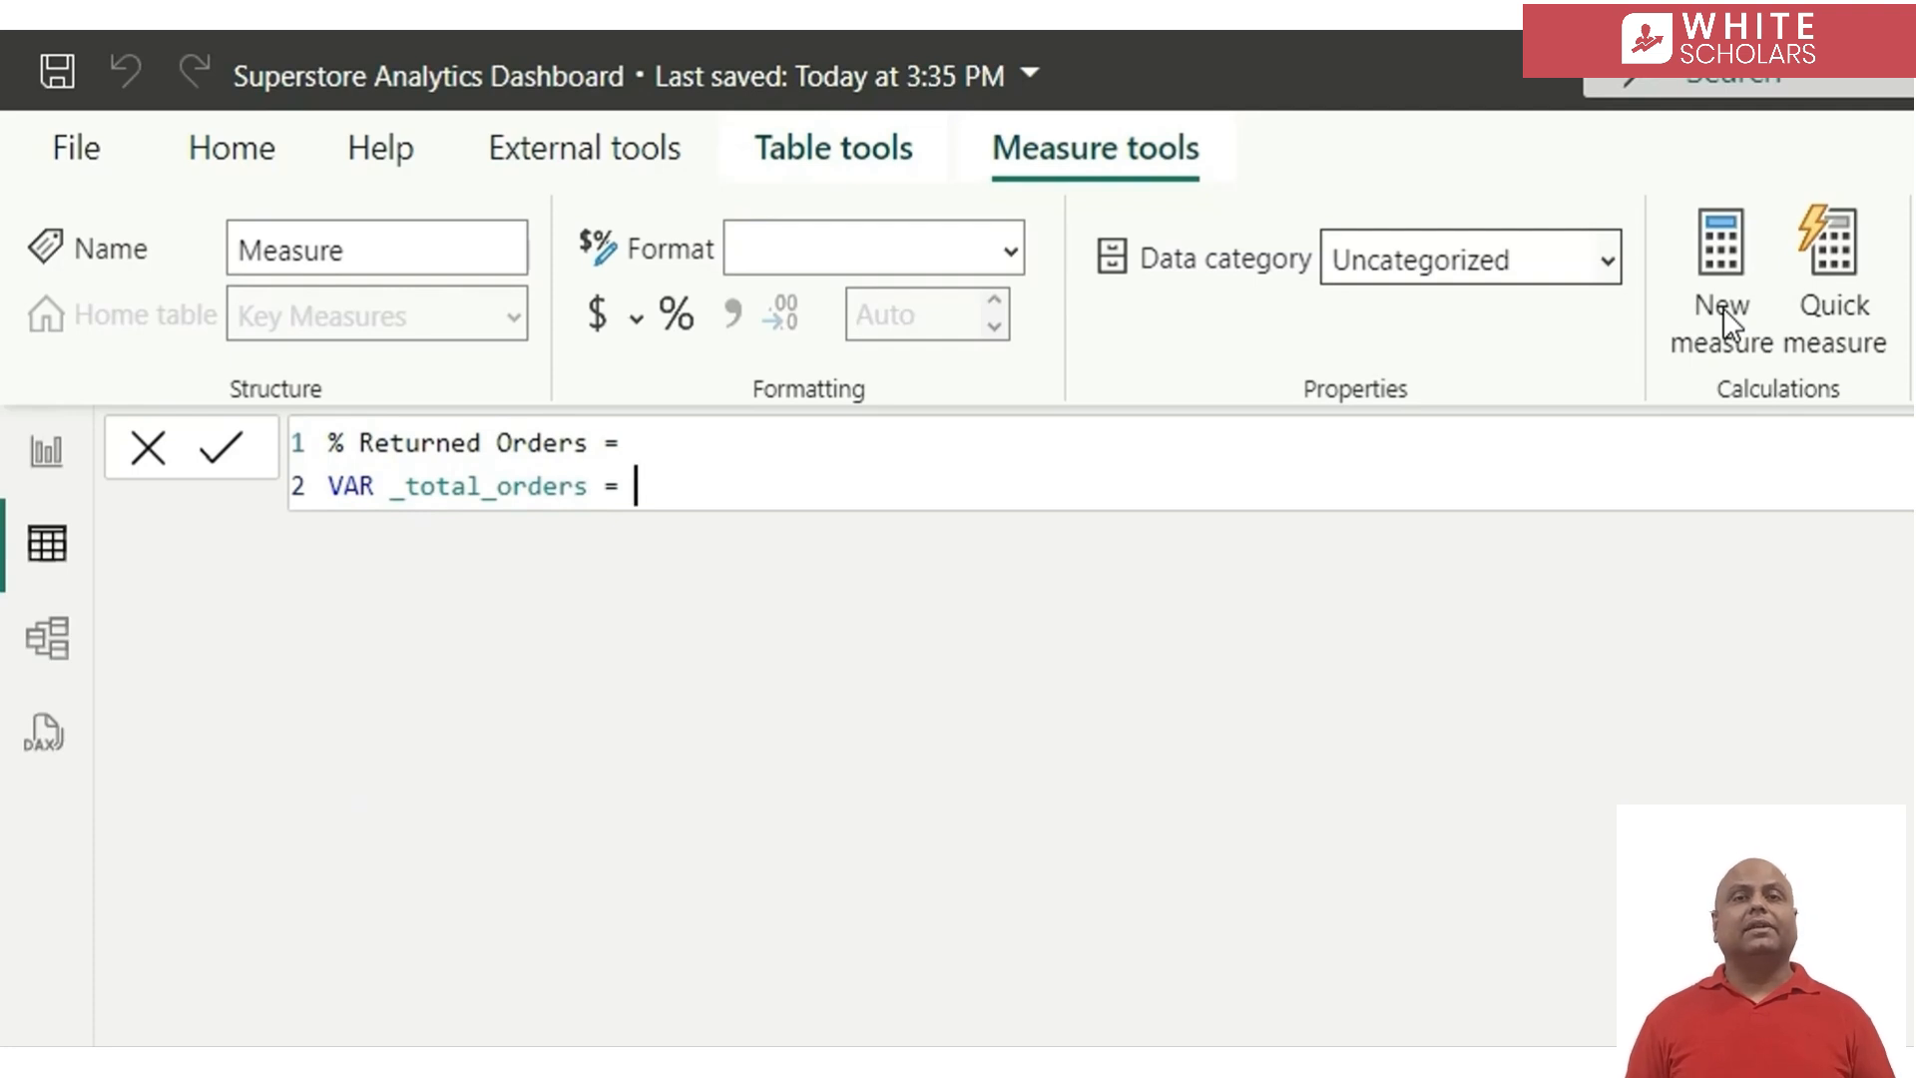
text(dis)
key(Down)
key(Down)
key(Tab)
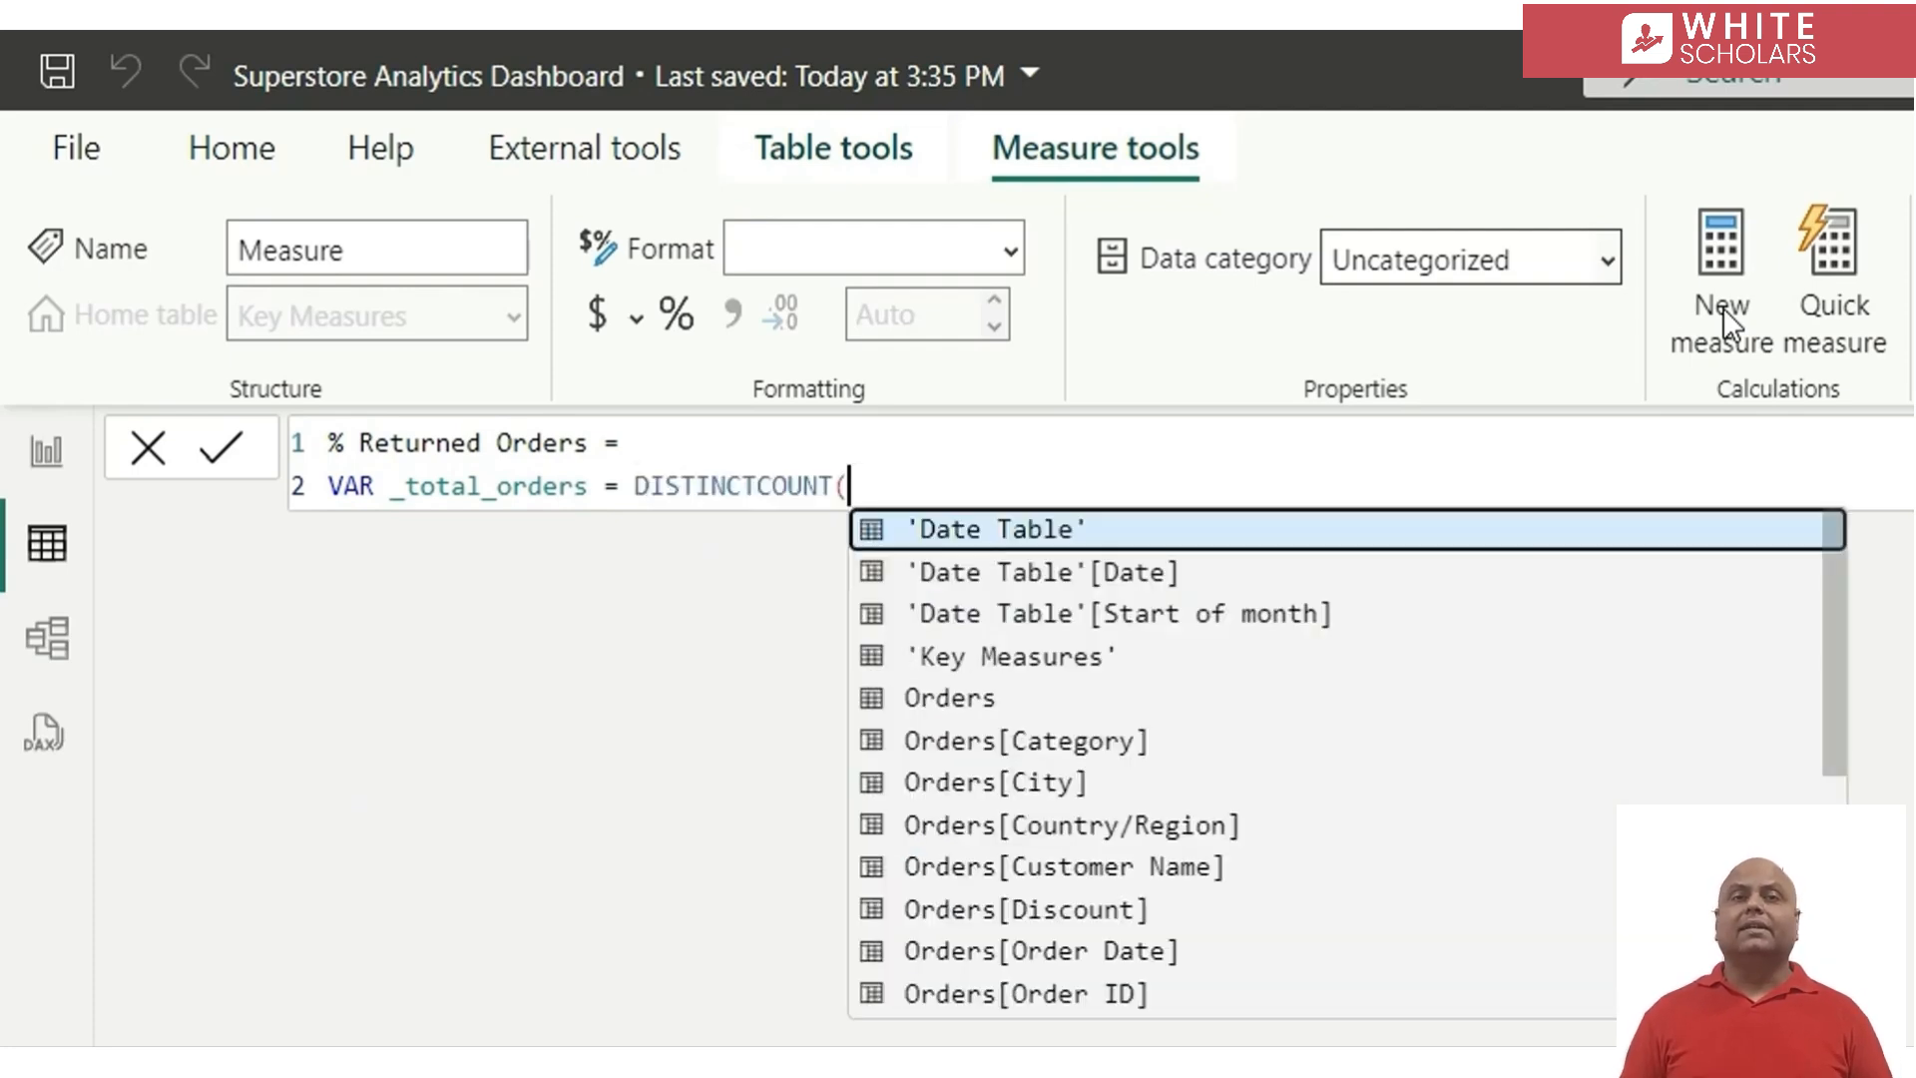
text(orde)
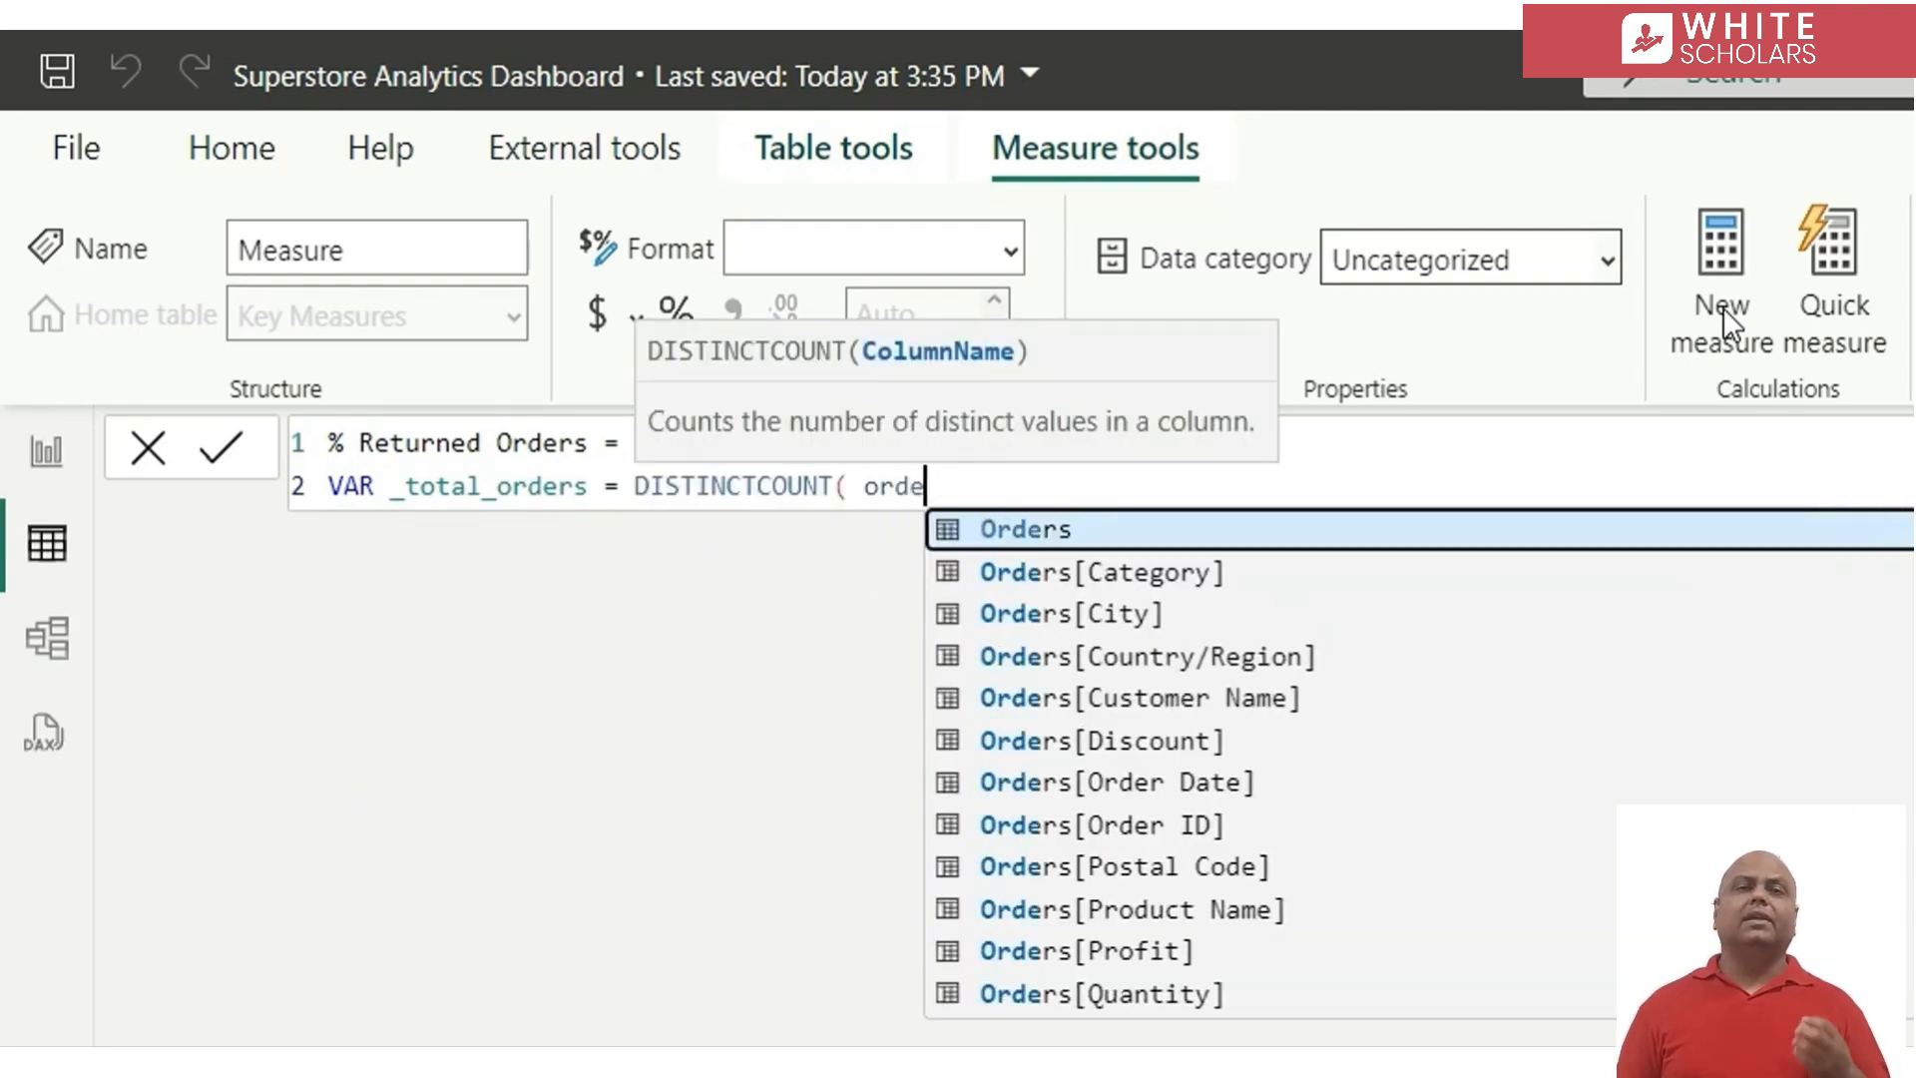
key(Down)
key(Down)
key(Down)
key(Down)
key(Down)
key(Down)
key(Down)
key(Tab)
text())
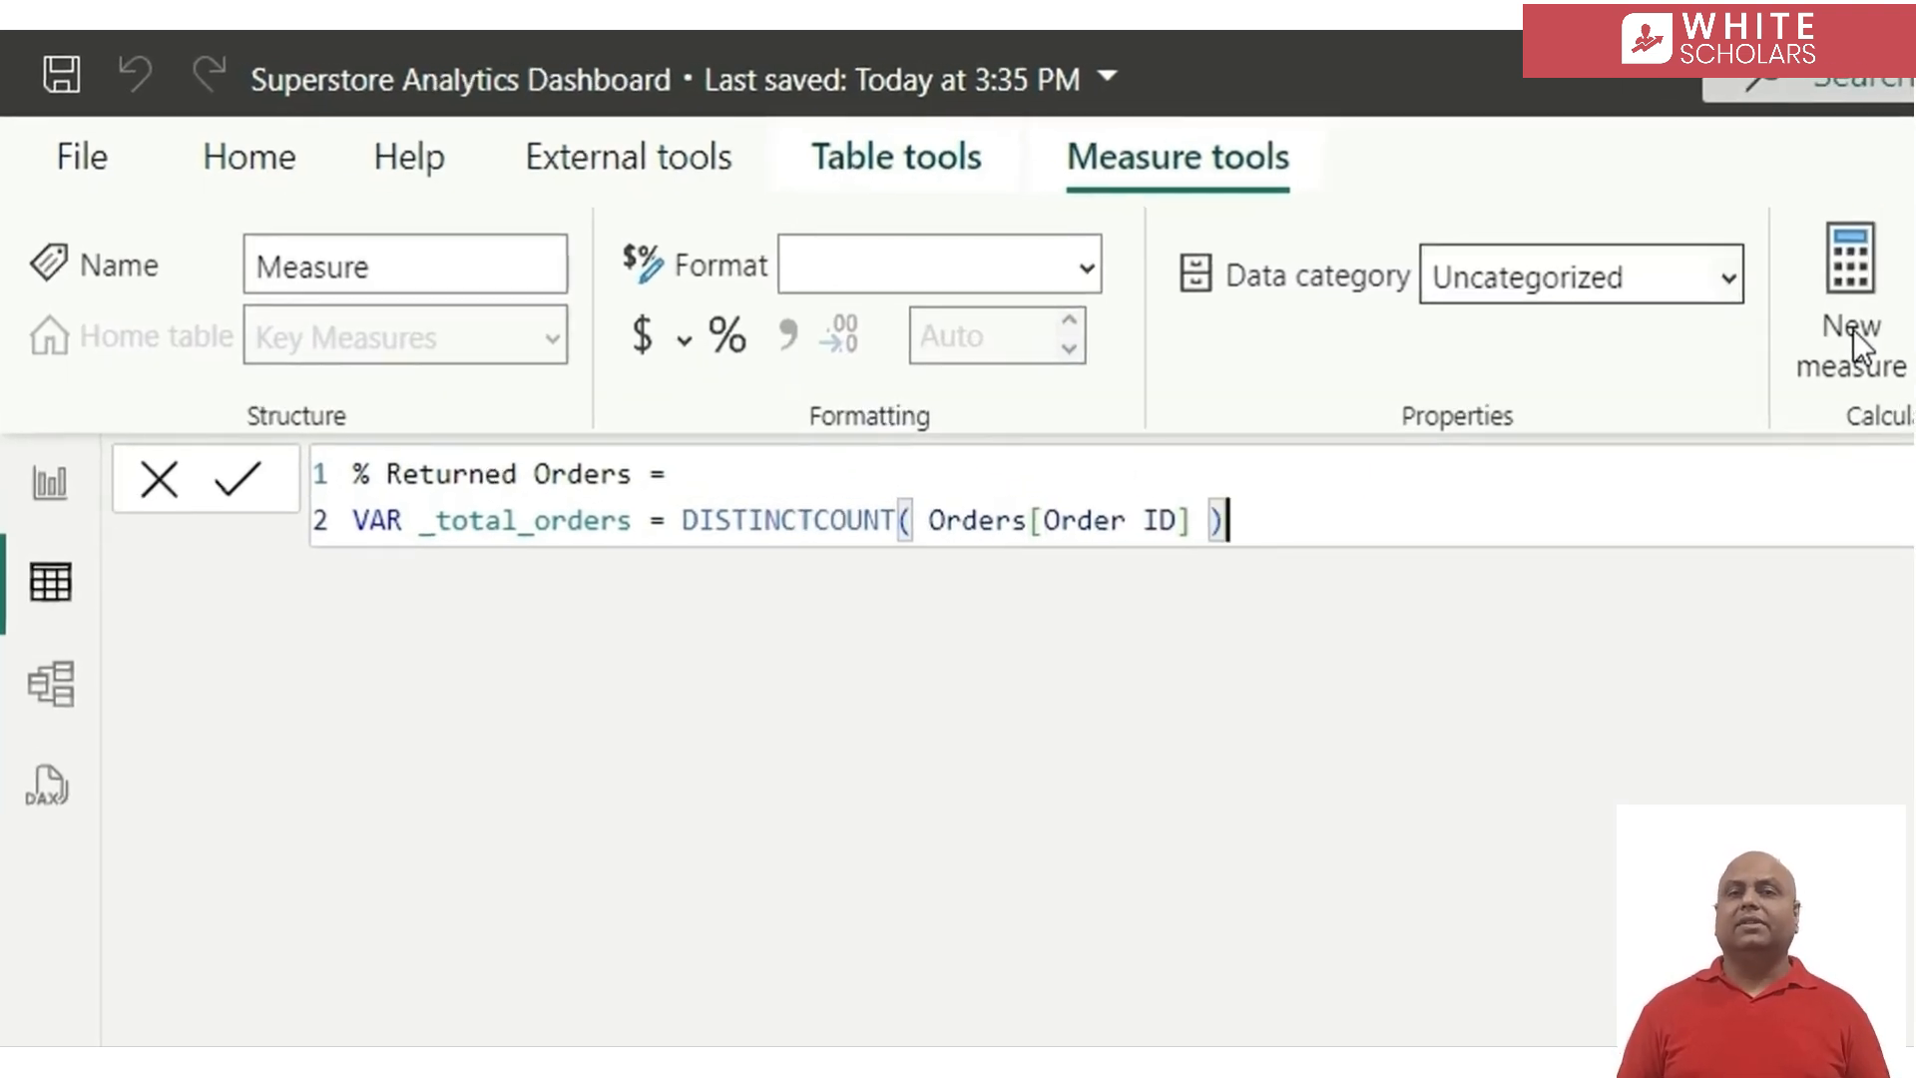
Add a second variable _returned_orders to the measure, defined as DISTINCTCOUNT( Returns[Order ID] )
key(shift+Return)
text(va)
key(Tab)
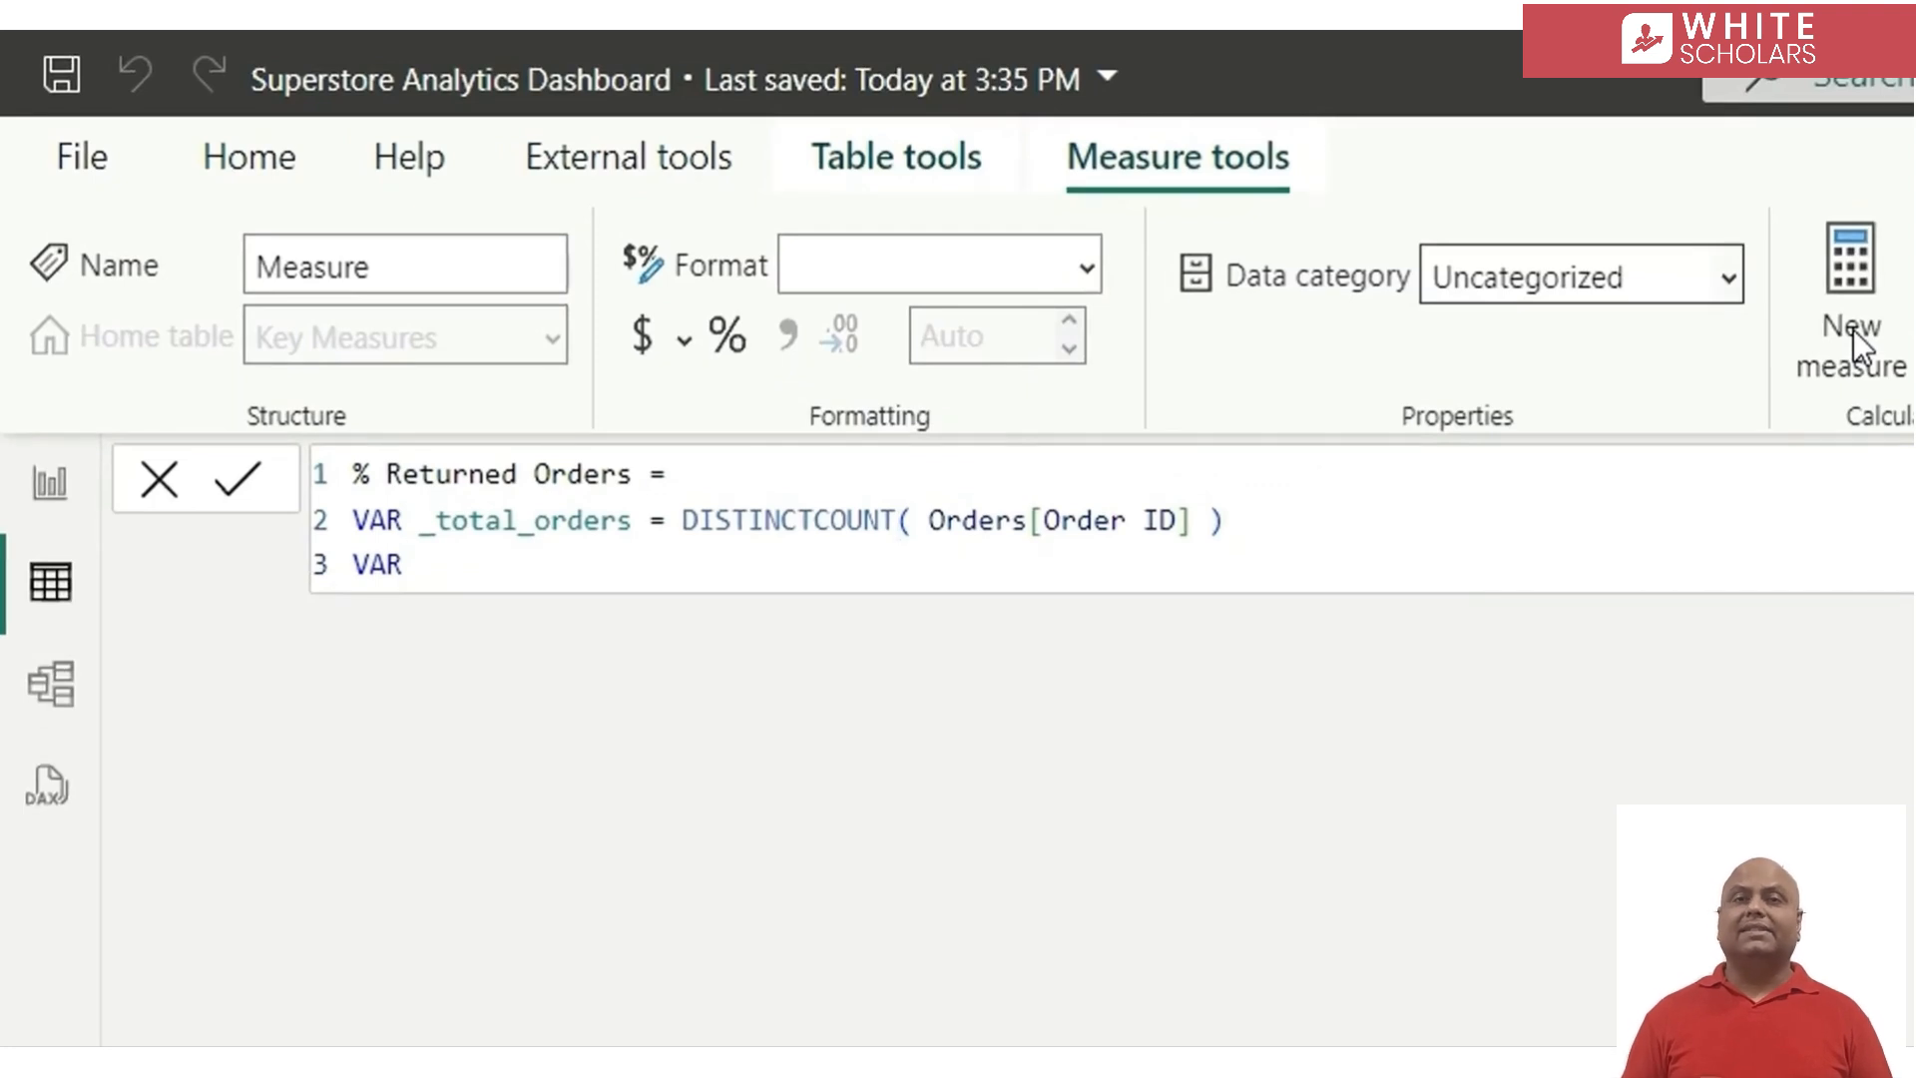
text(_returned_orders)
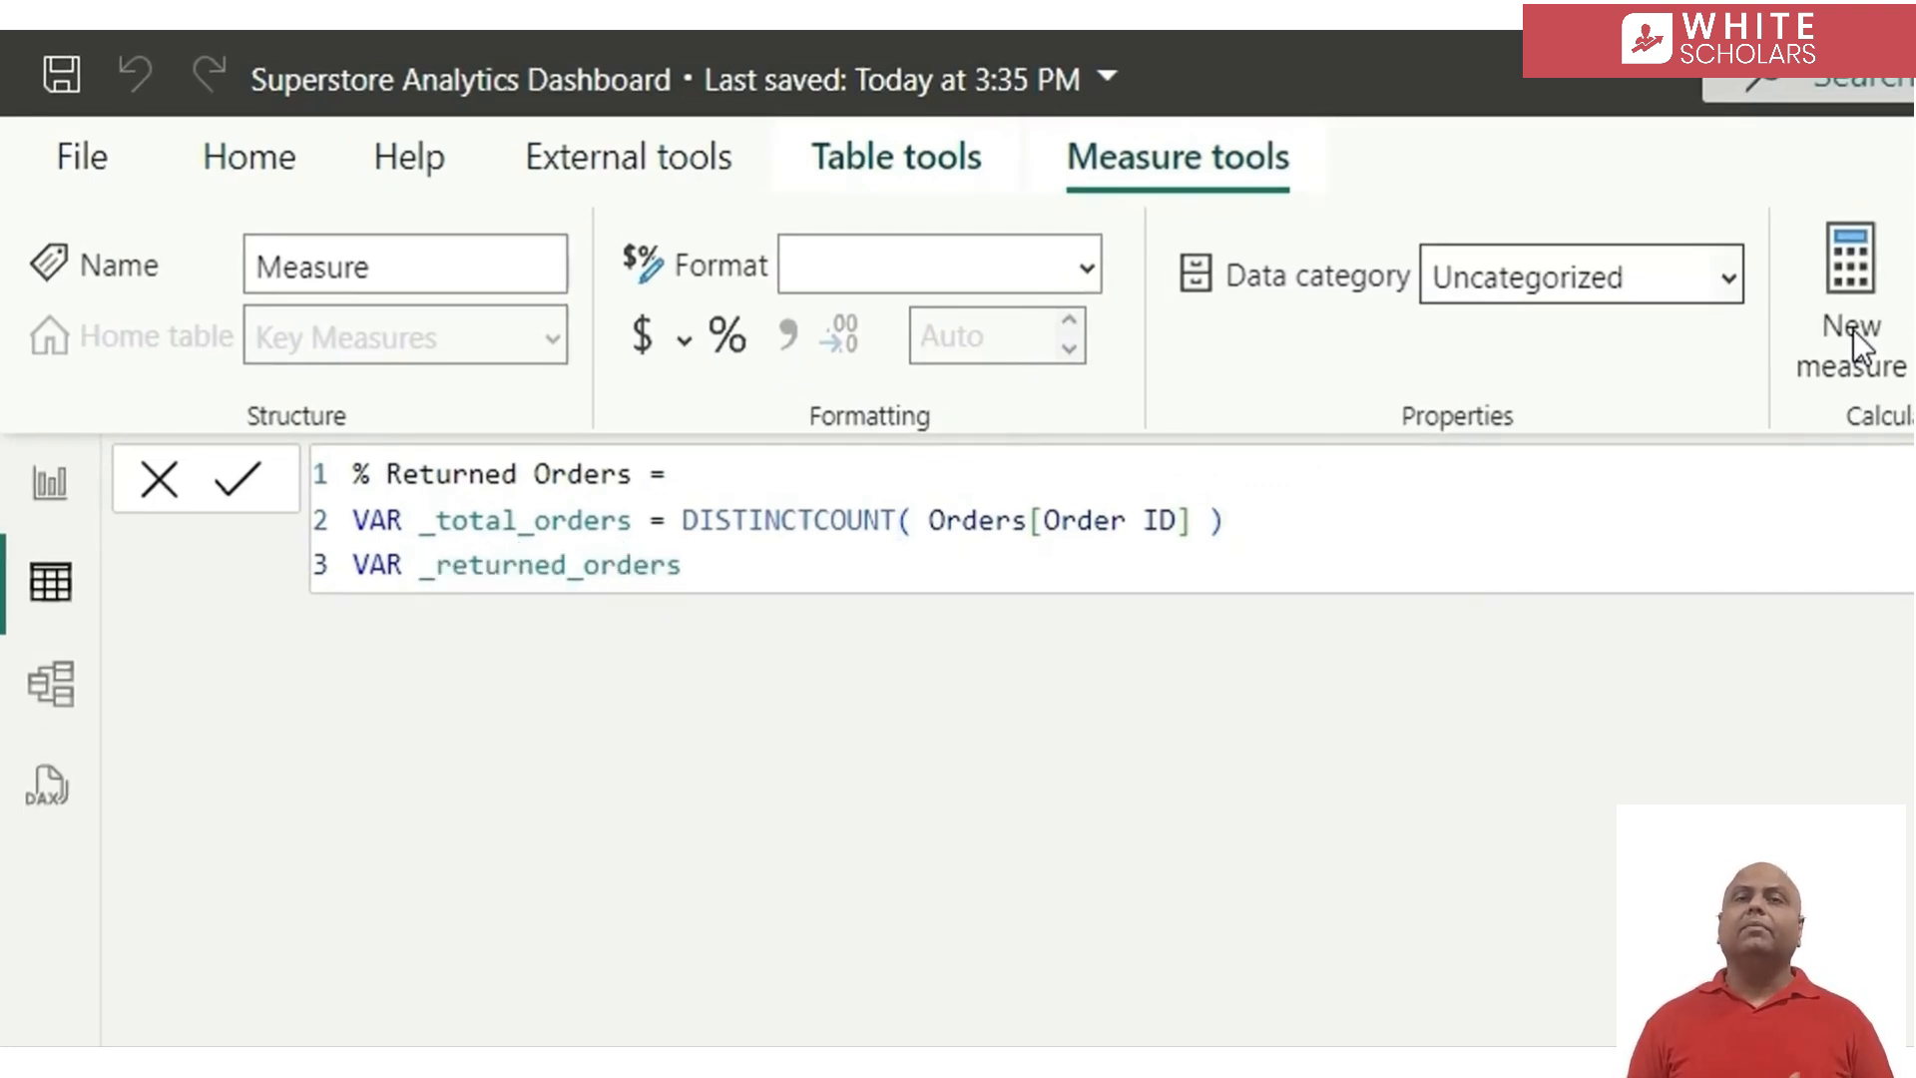
text( = dis)
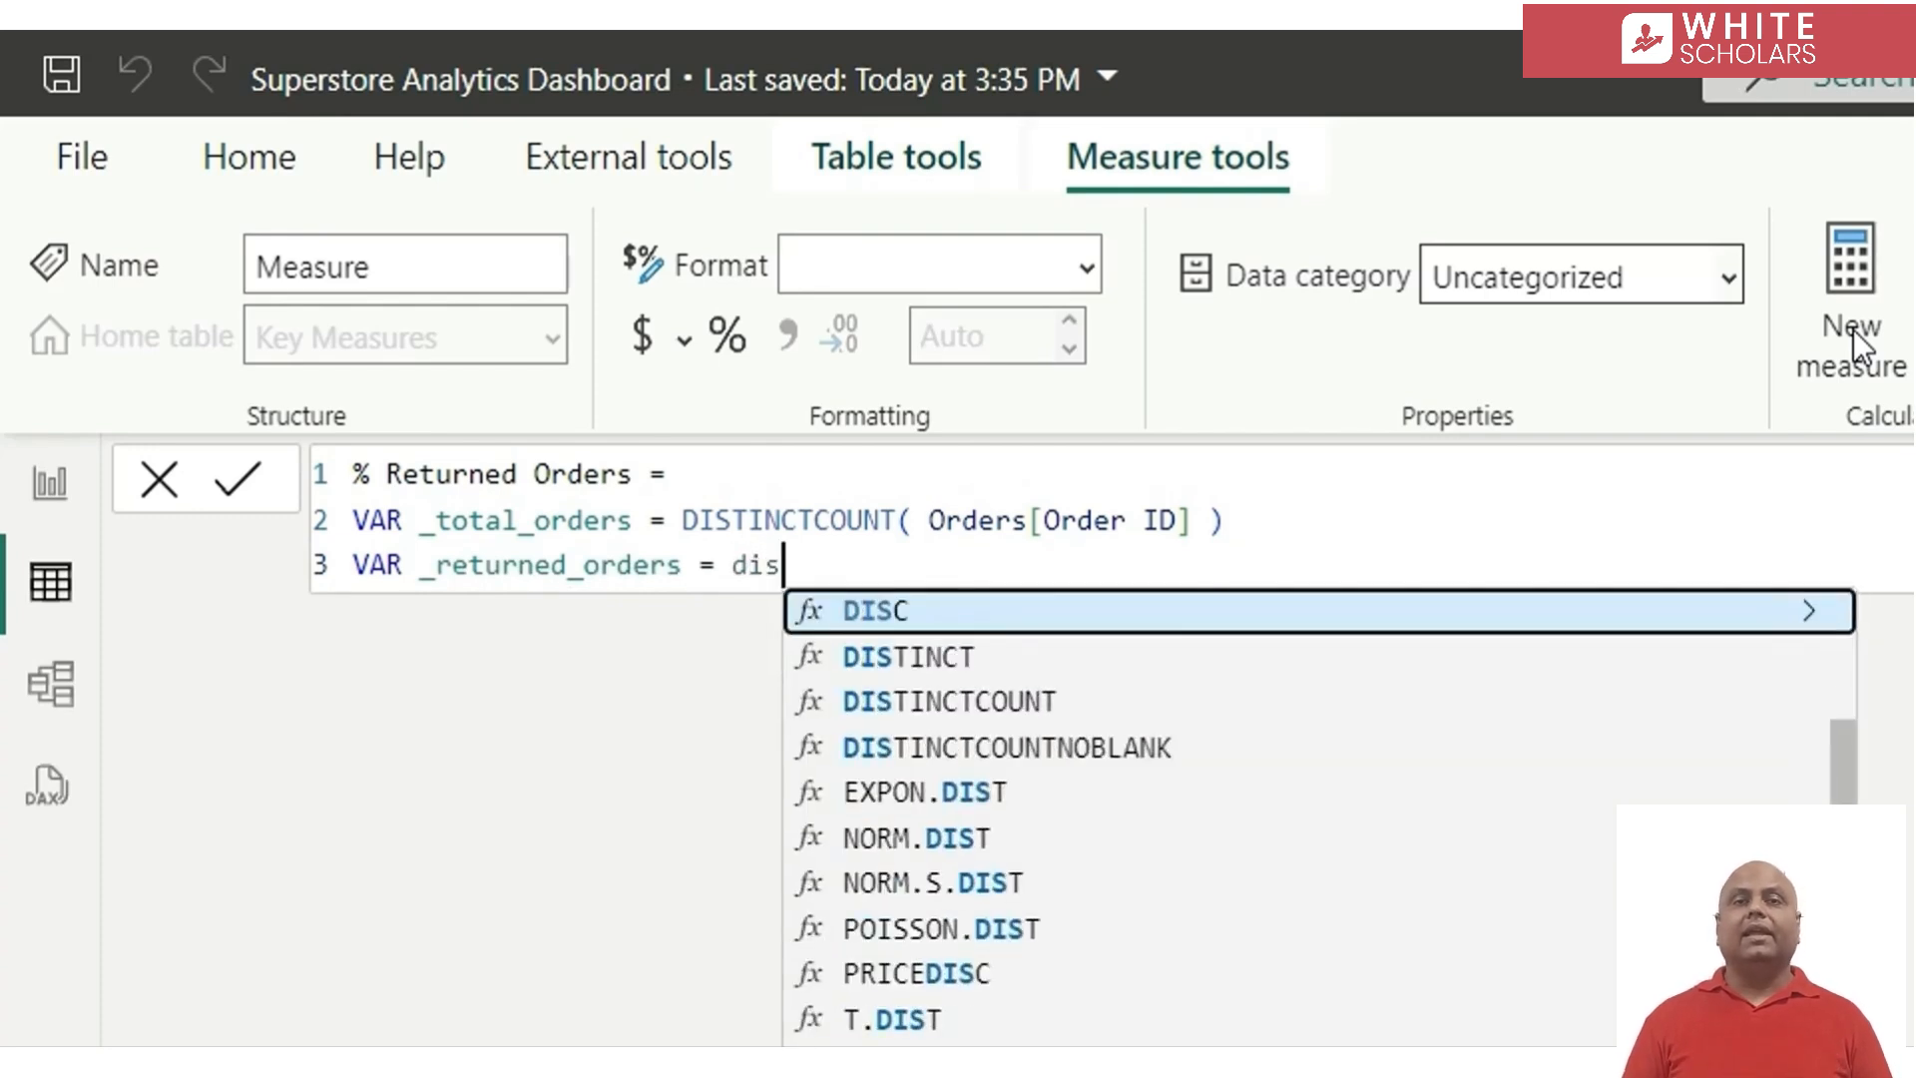
key(Down)
key(Down)
key(Tab)
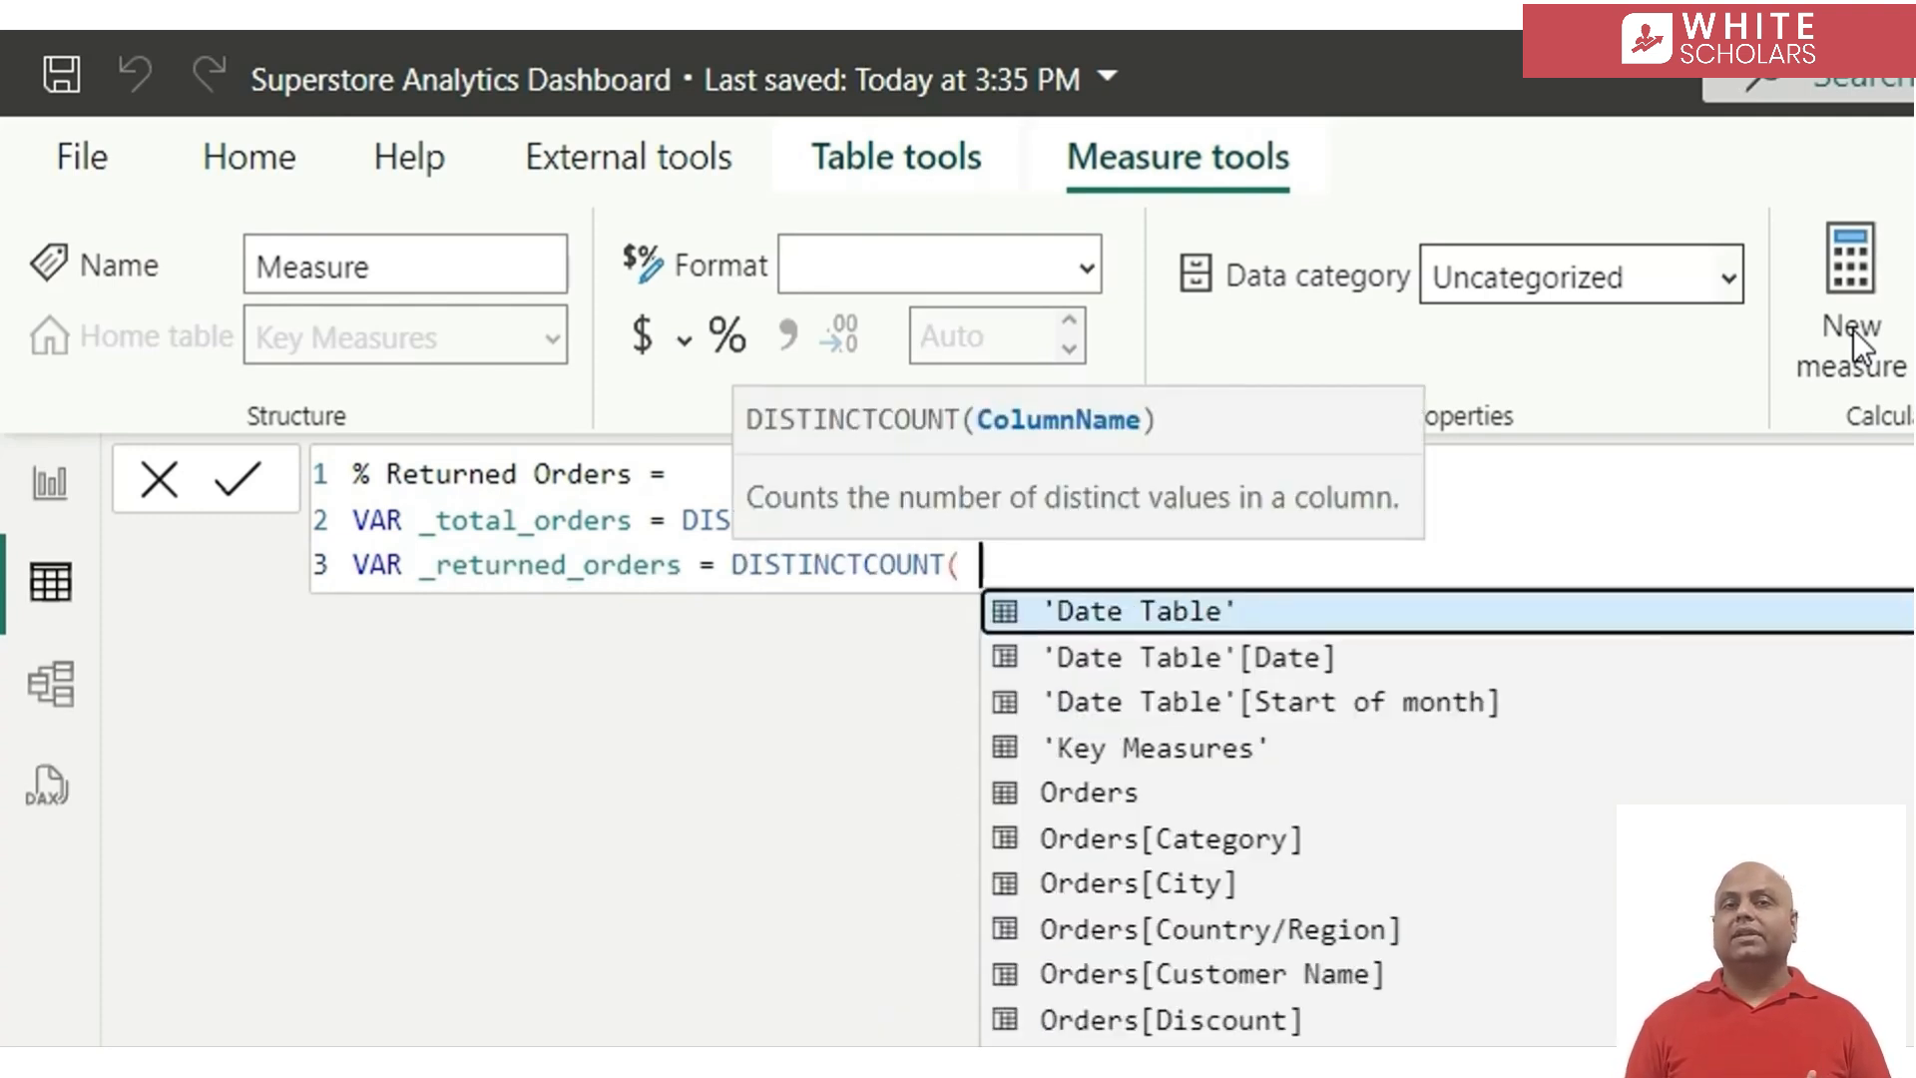
text(re)
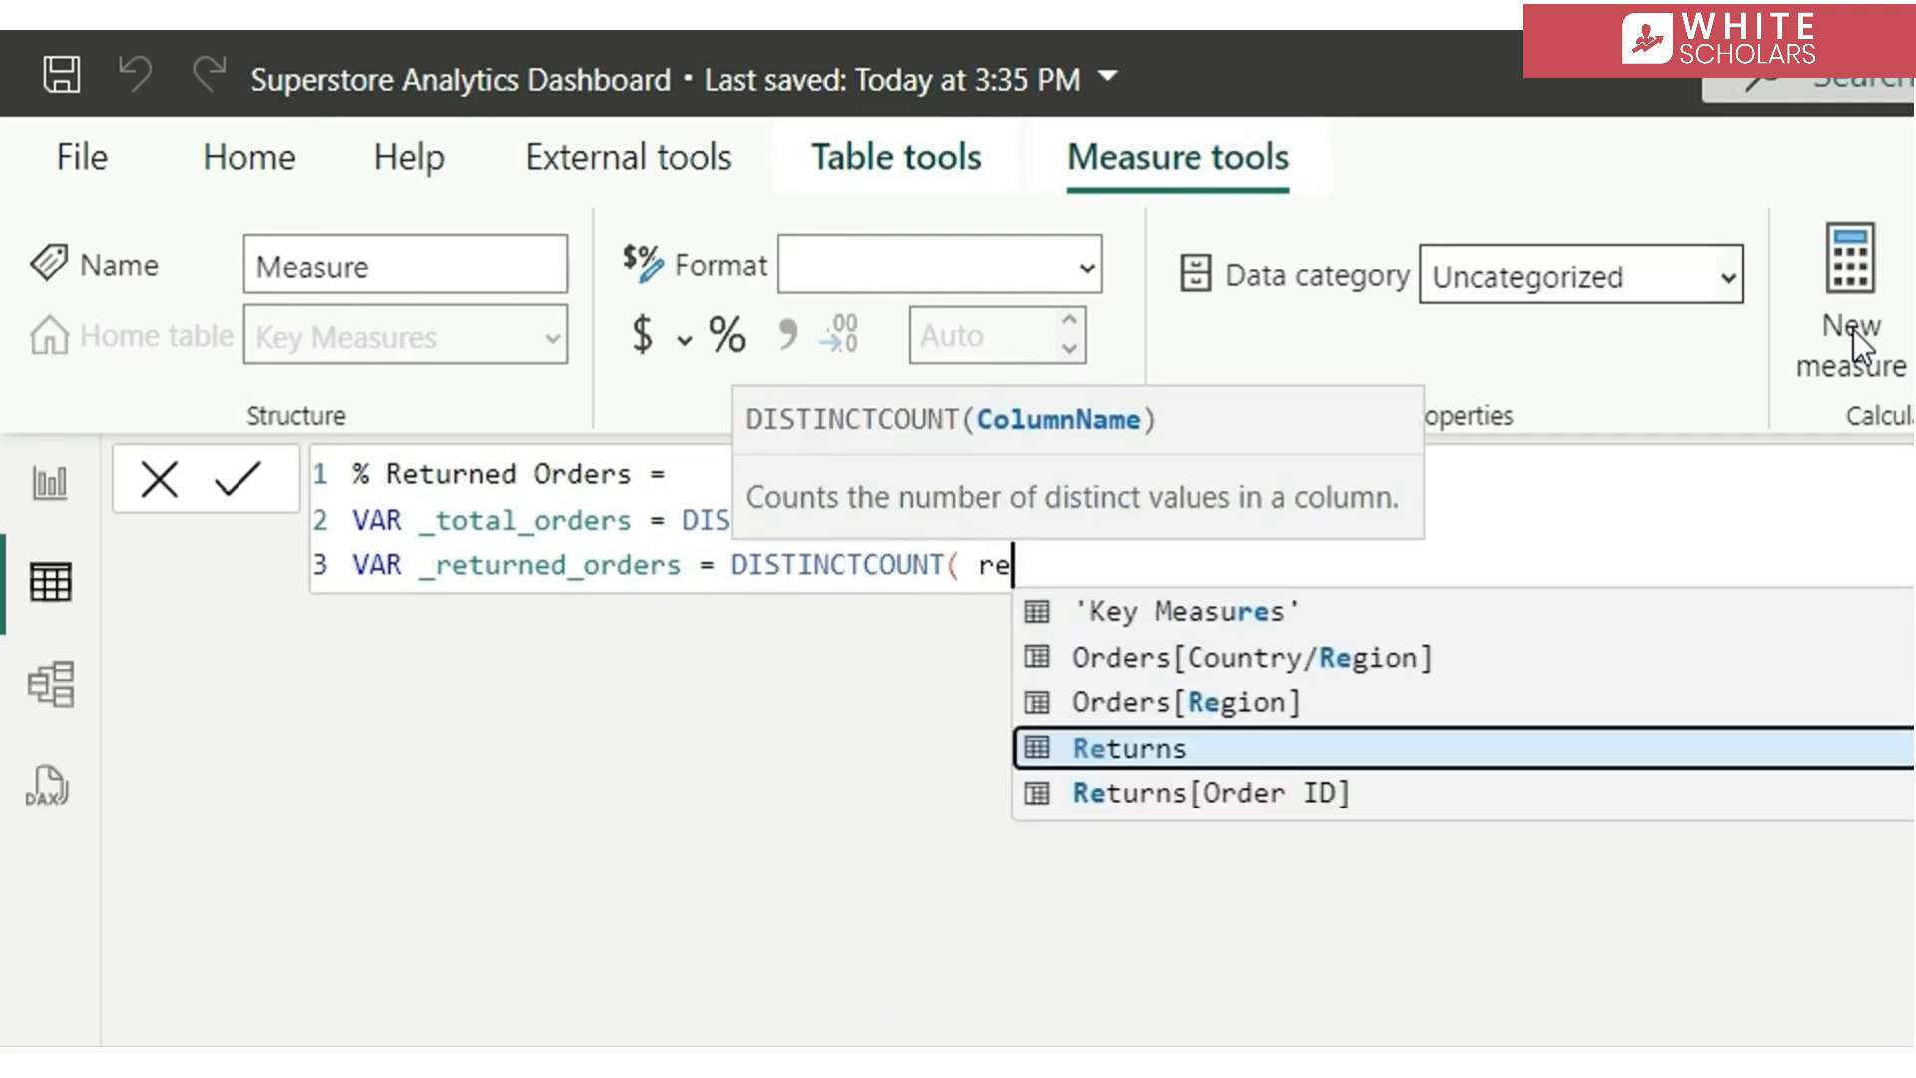
key(Down)
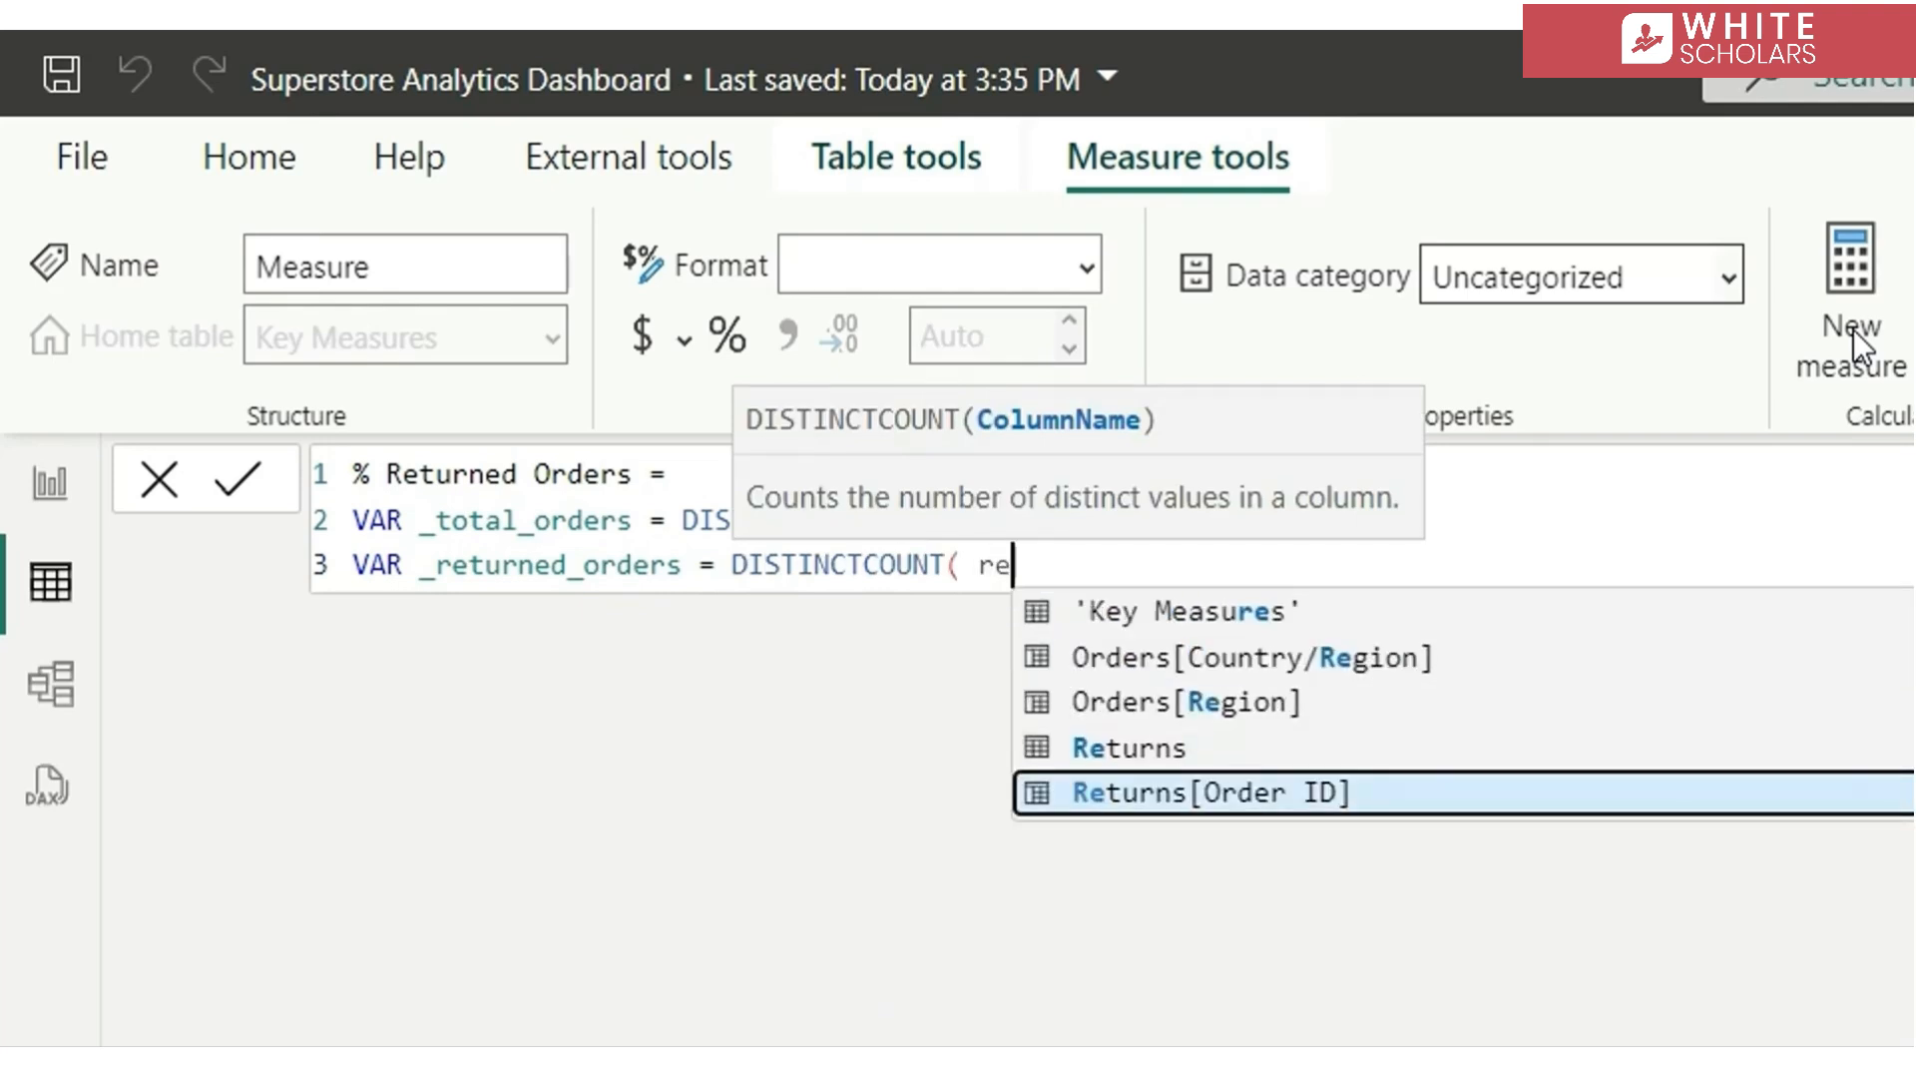
key(Tab)
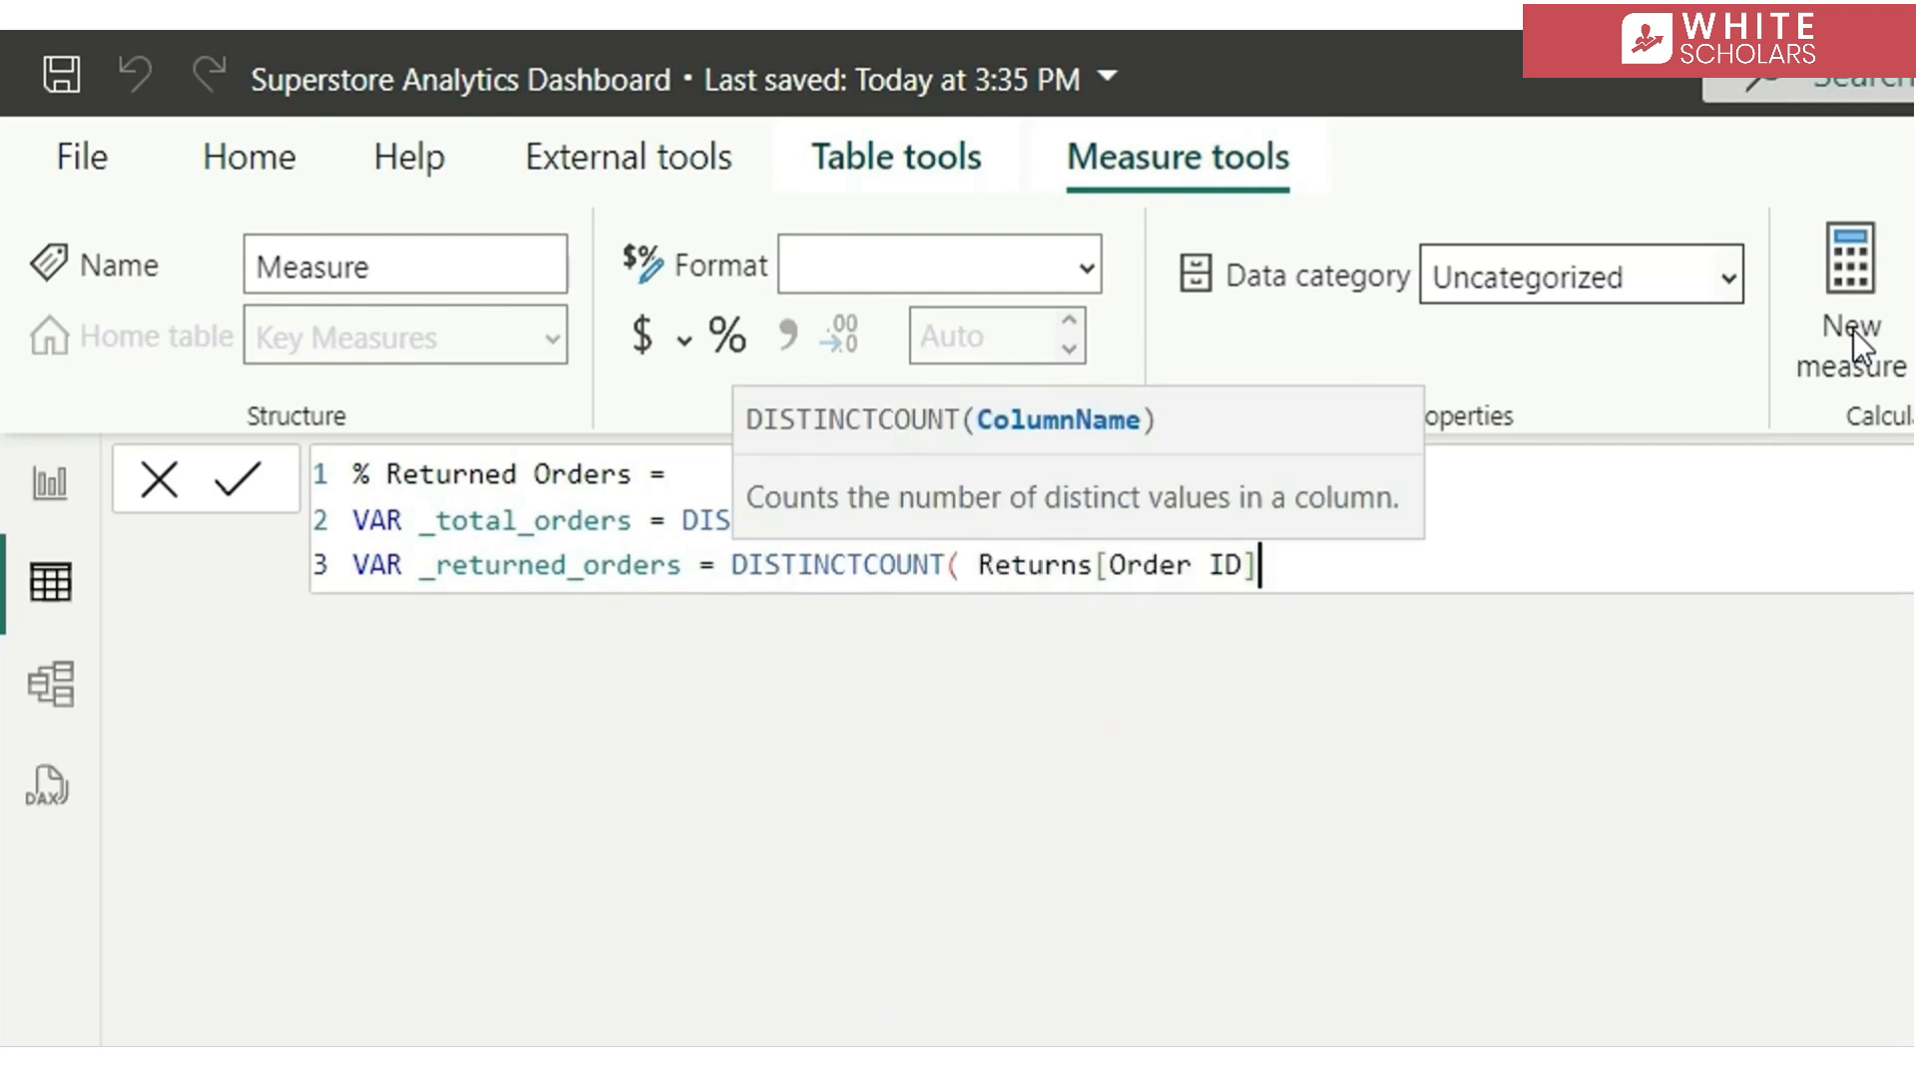
text())
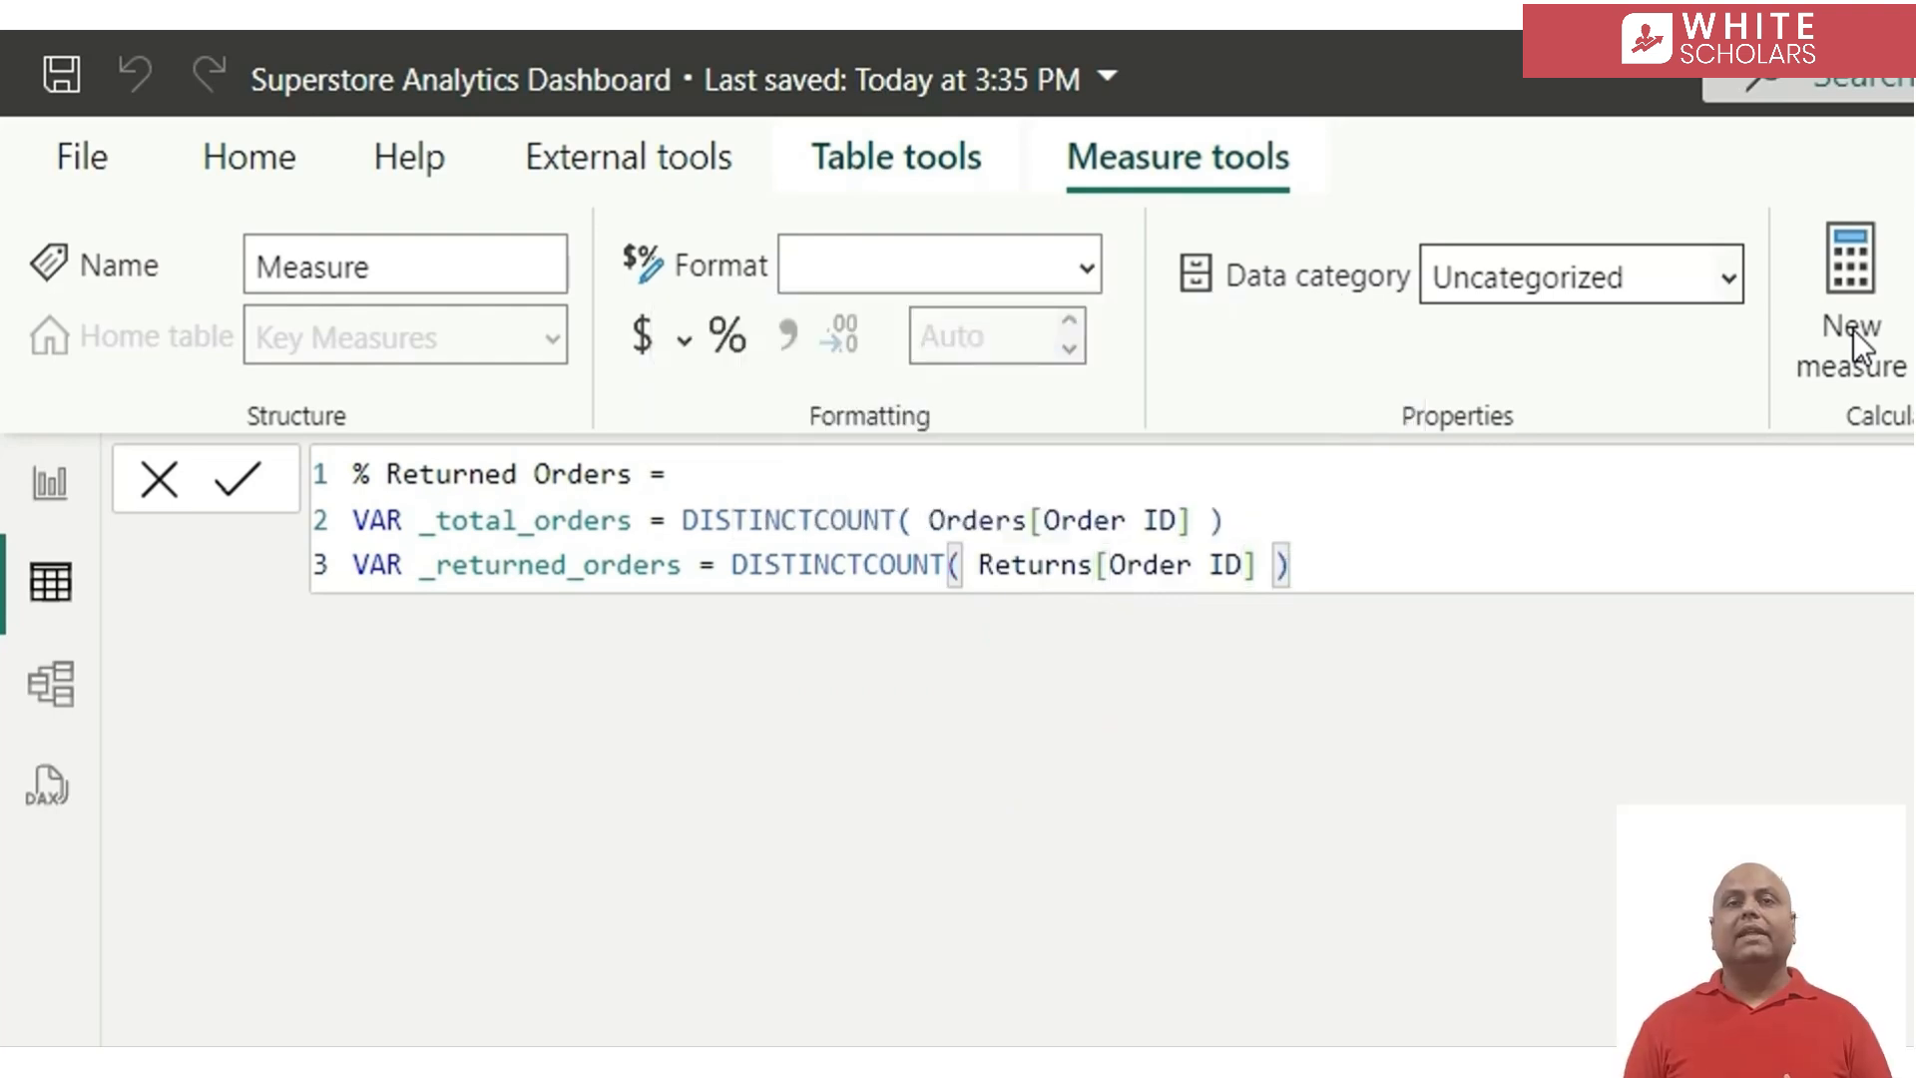
Add a third variable _perc to the % Returned Orders measure and begin its definition with the DIVIDE function on a new line
key(shift+Return)
text(VAR _)
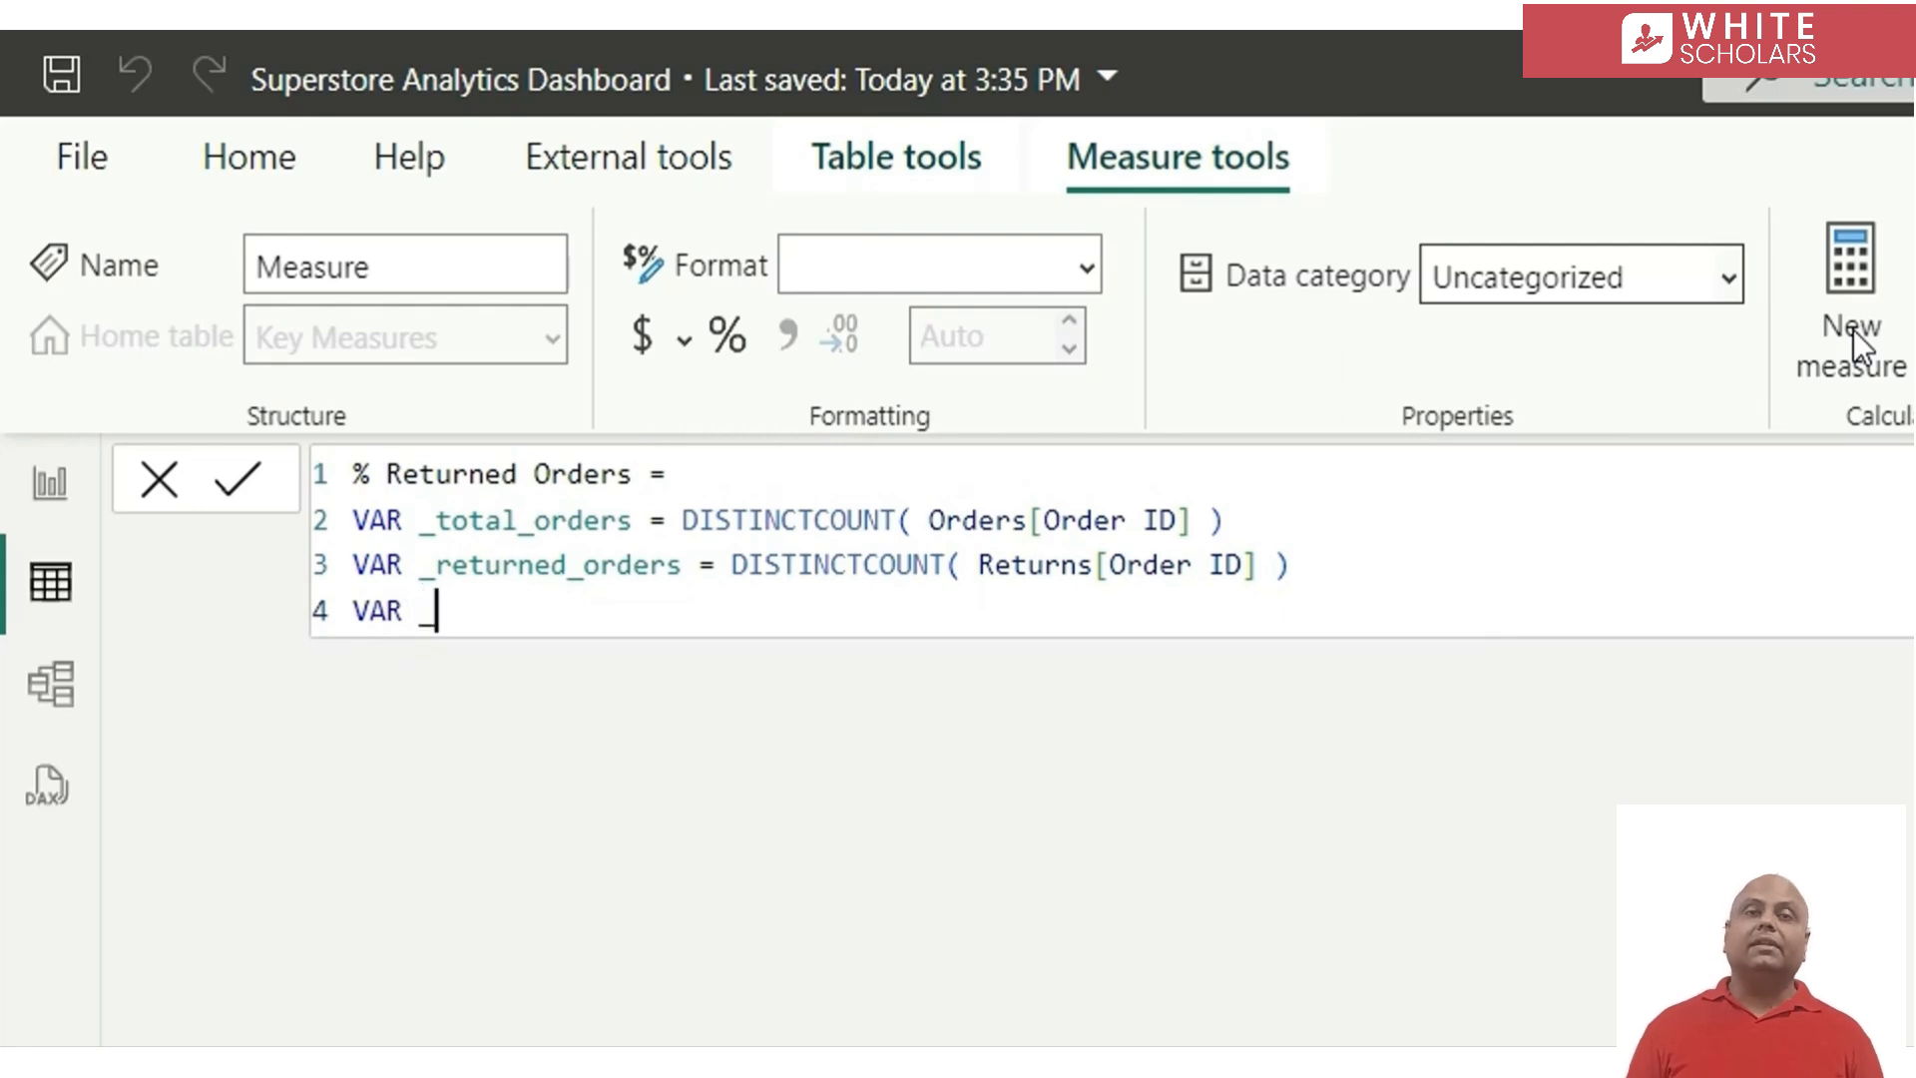
text(perc =)
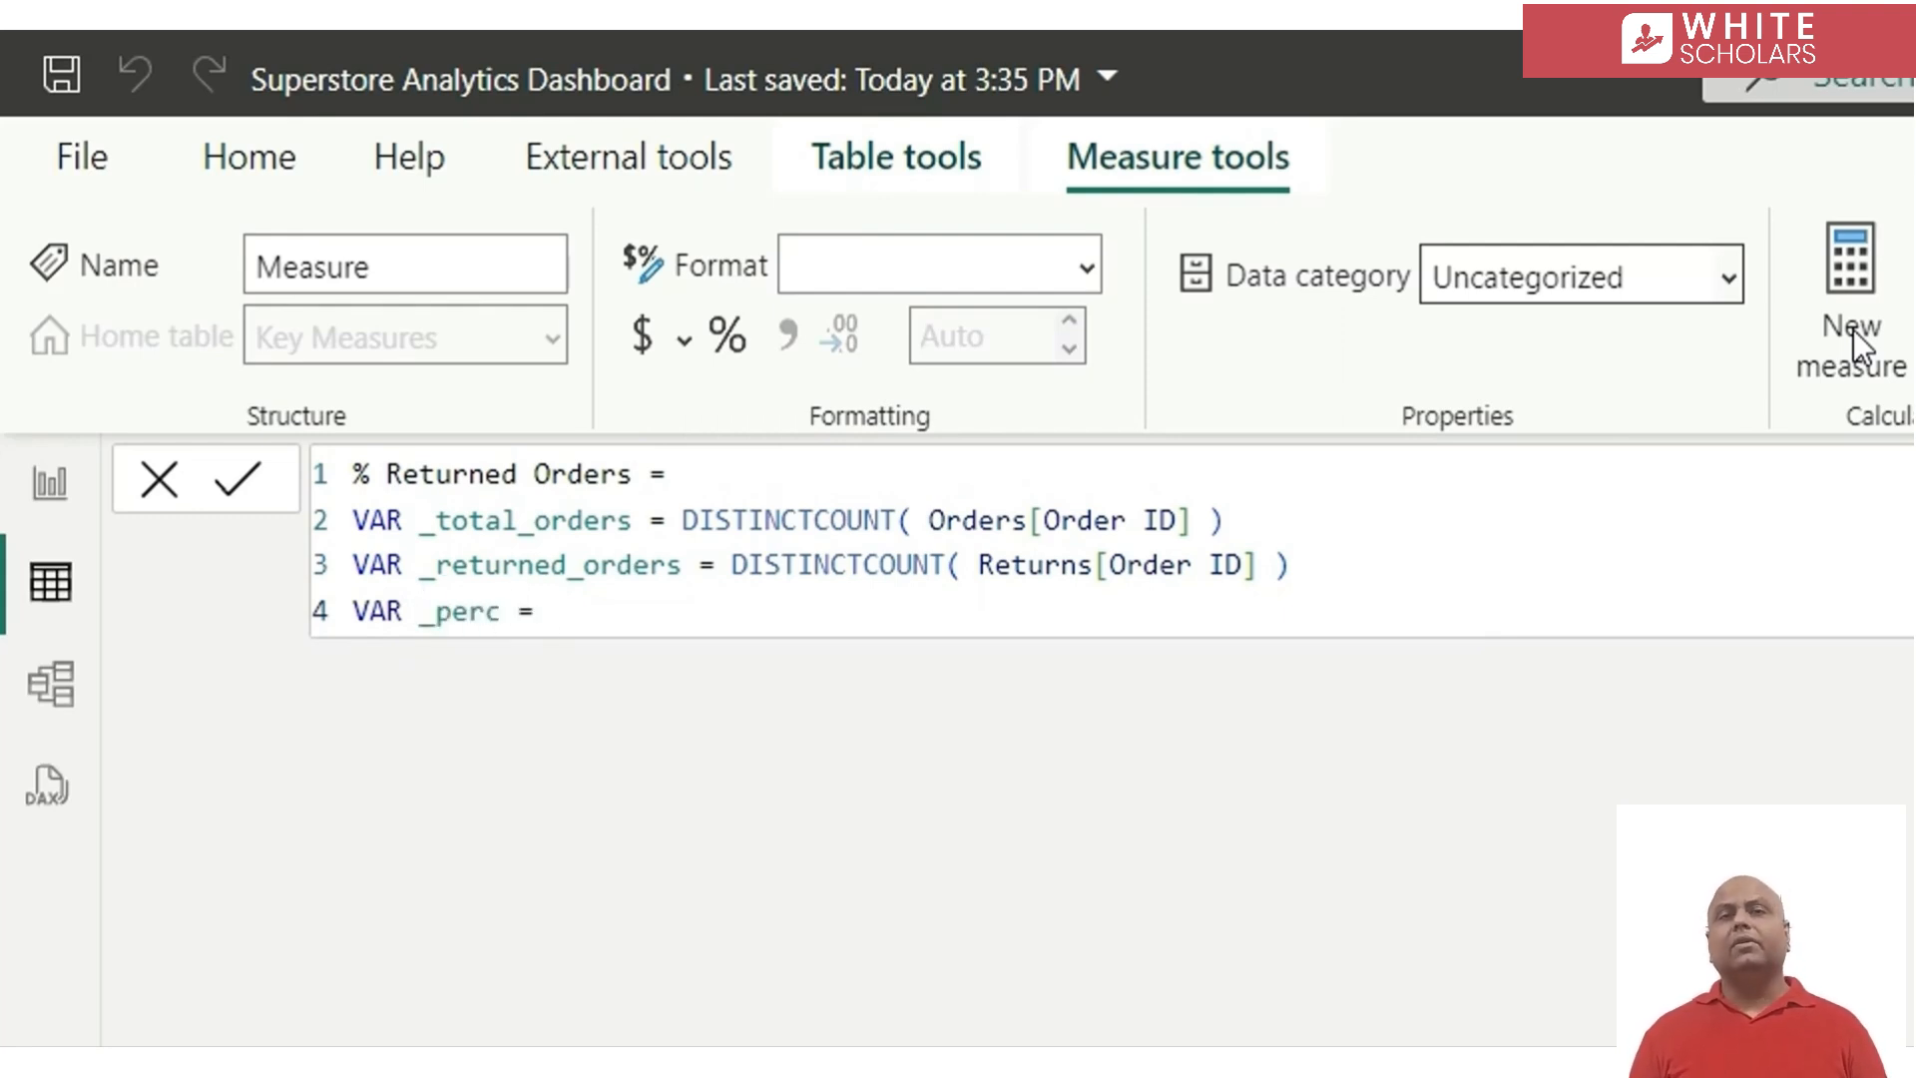
key(shift+Return)
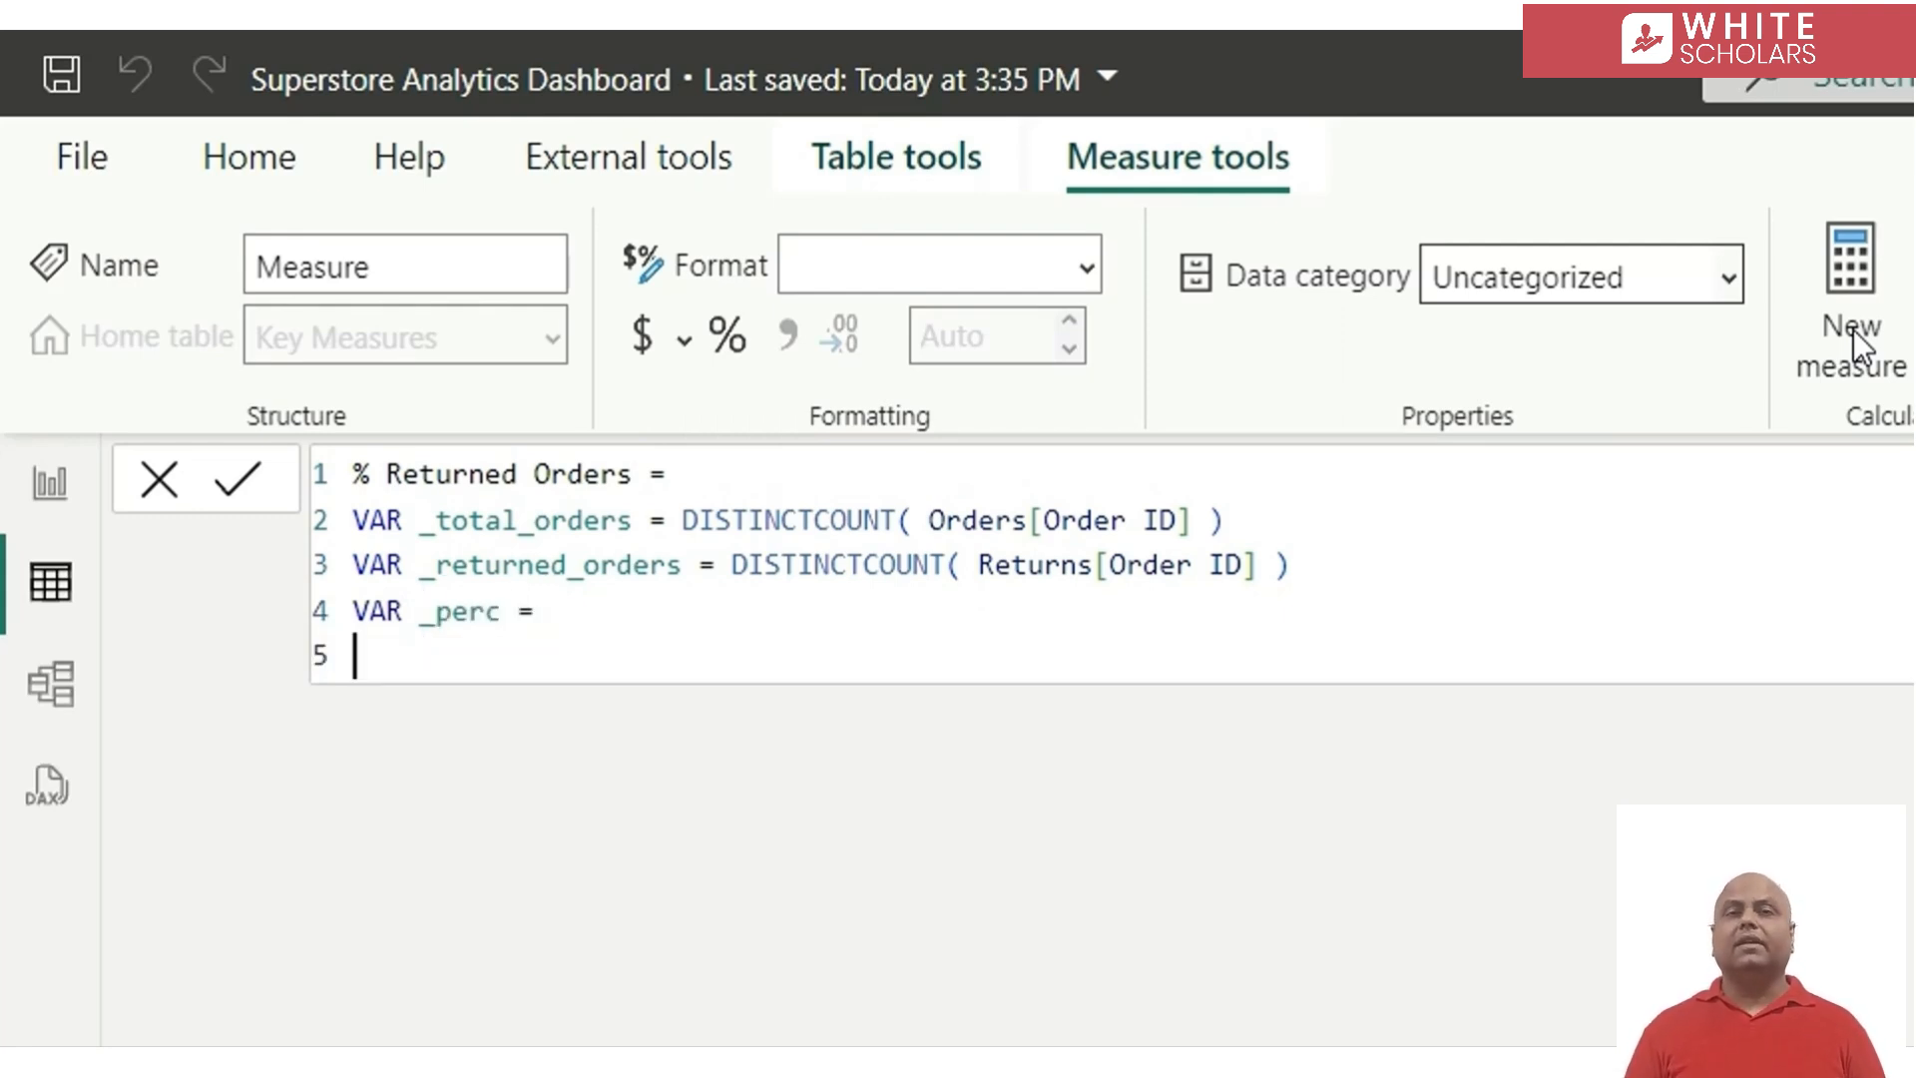
text(de)
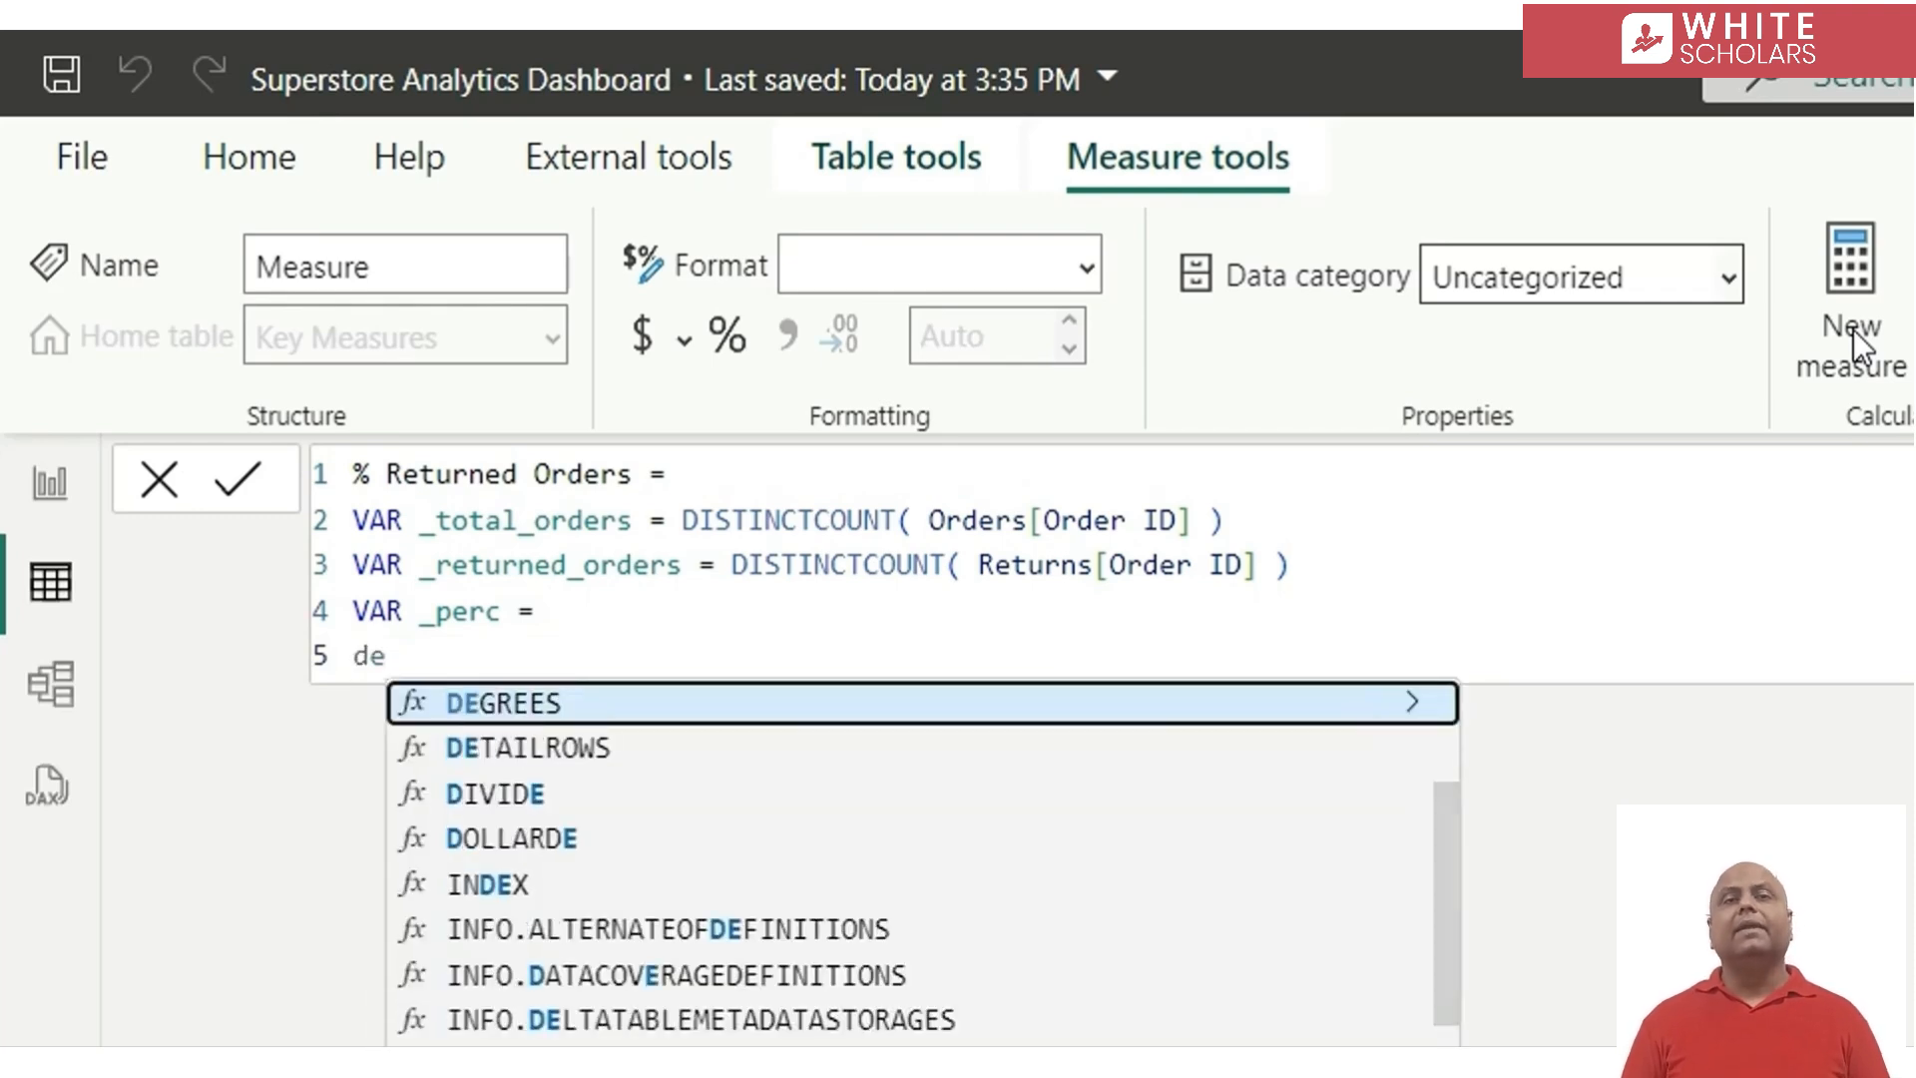
key(BackSpace)
text(iv)
key(Tab)
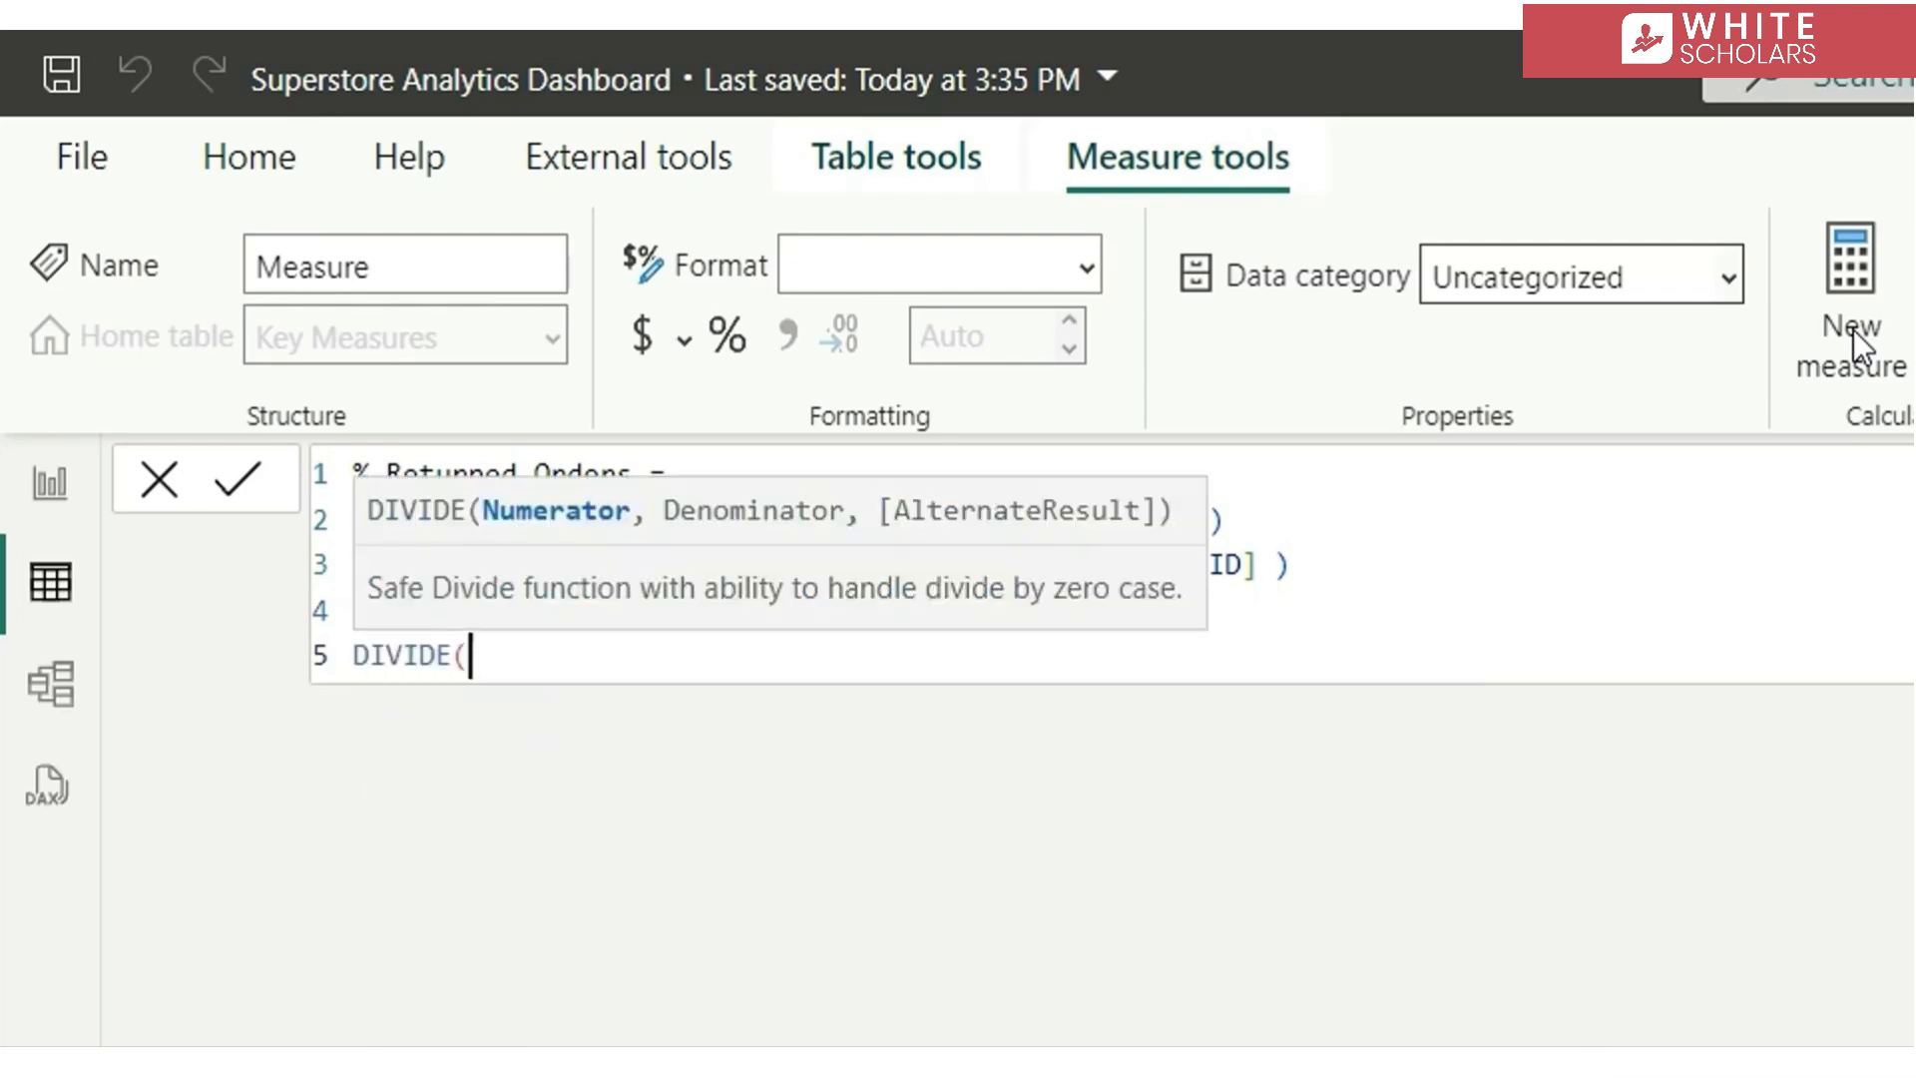
Complete the DIVIDE function with _returned_orders as numerator and _total_orders as denominator, each on its own line
key(shift+Return)
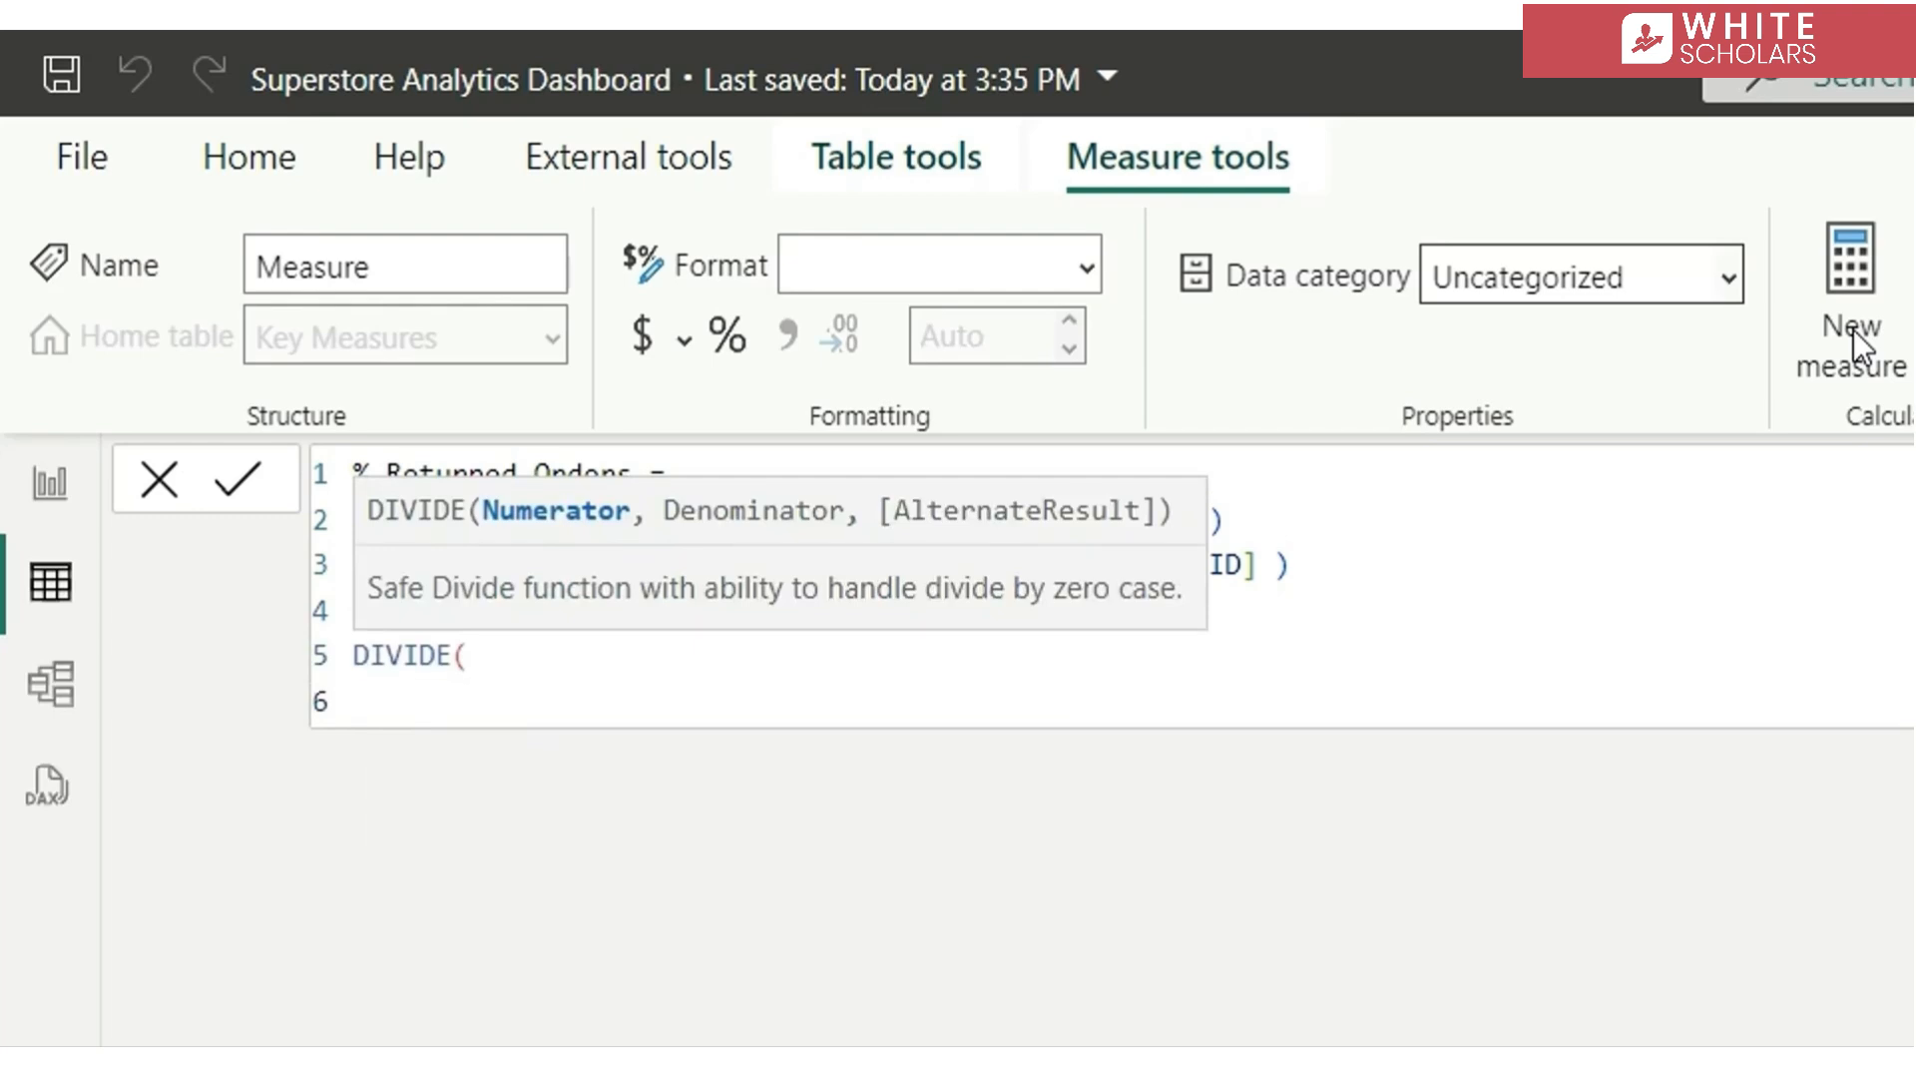
text(_)
key(Tab)
text(,)
key(shift+Return)
text(_)
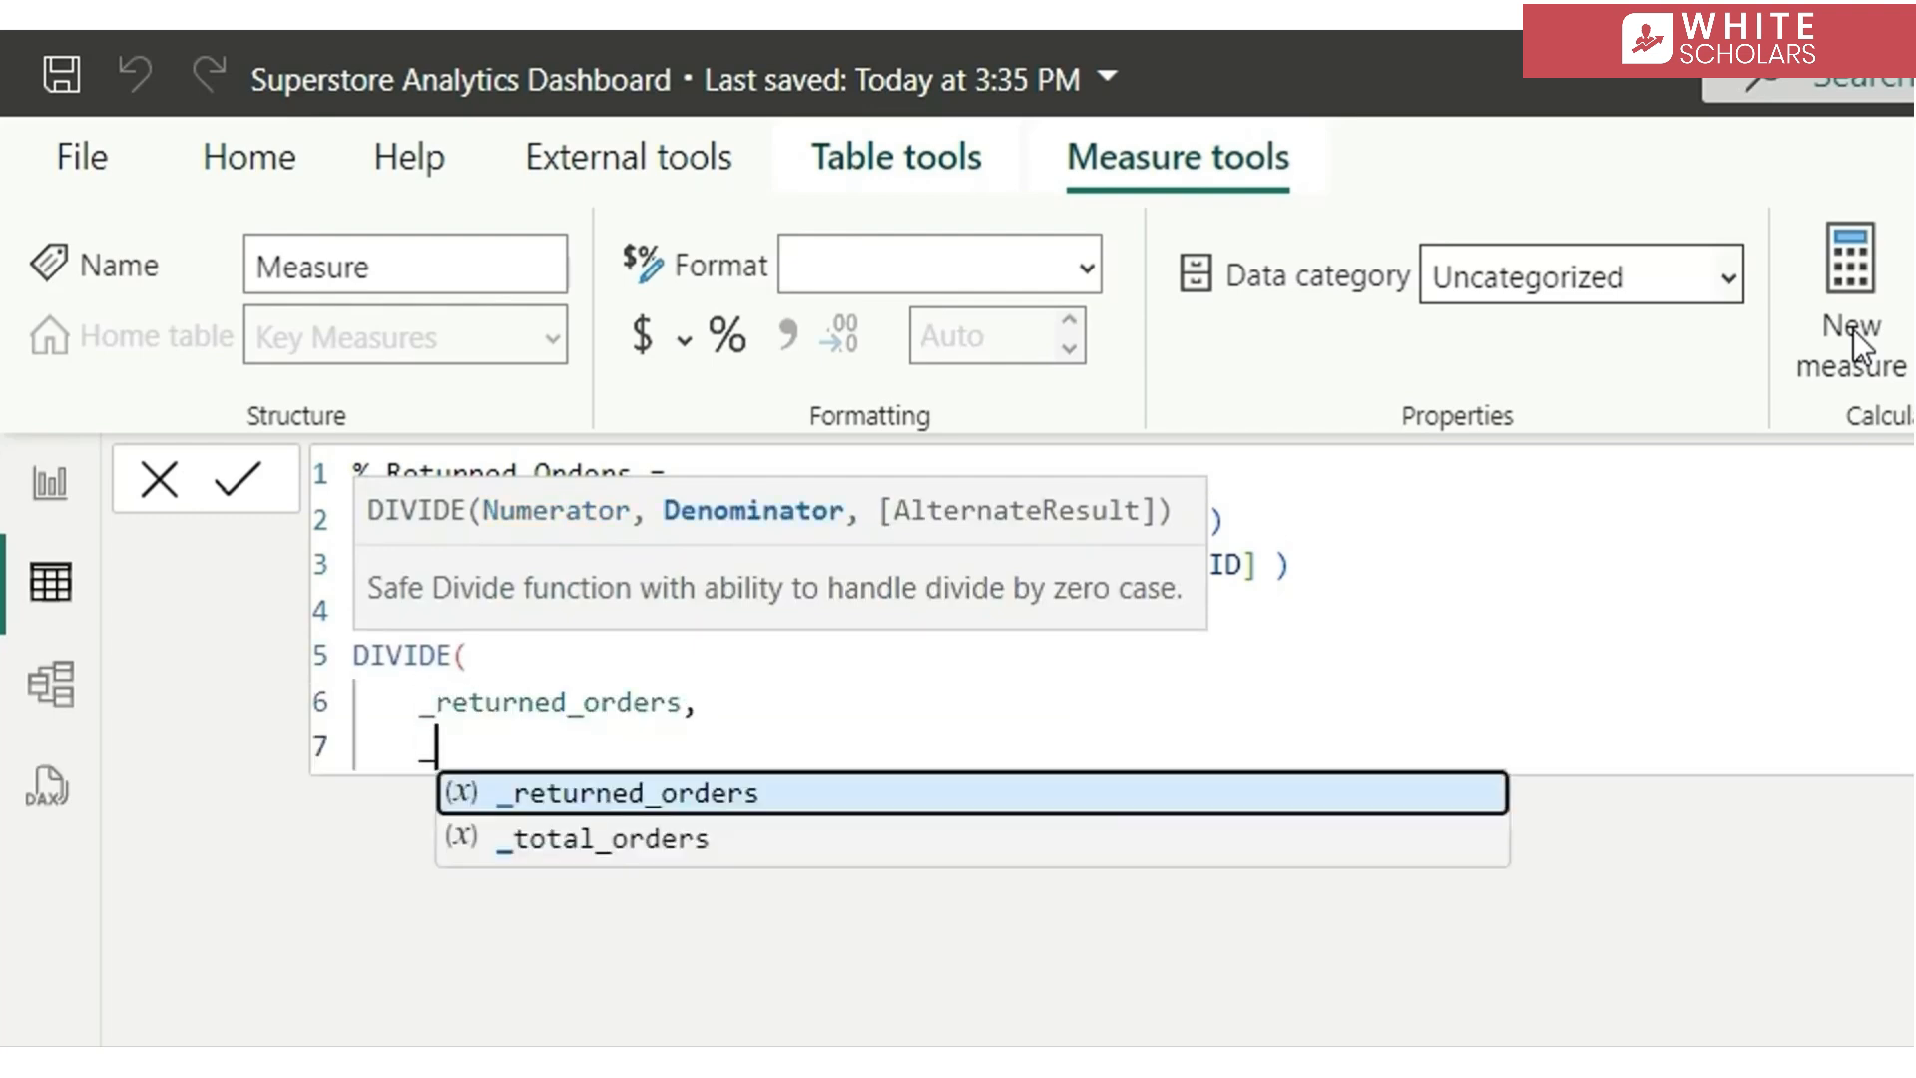
key(Down)
key(Tab)
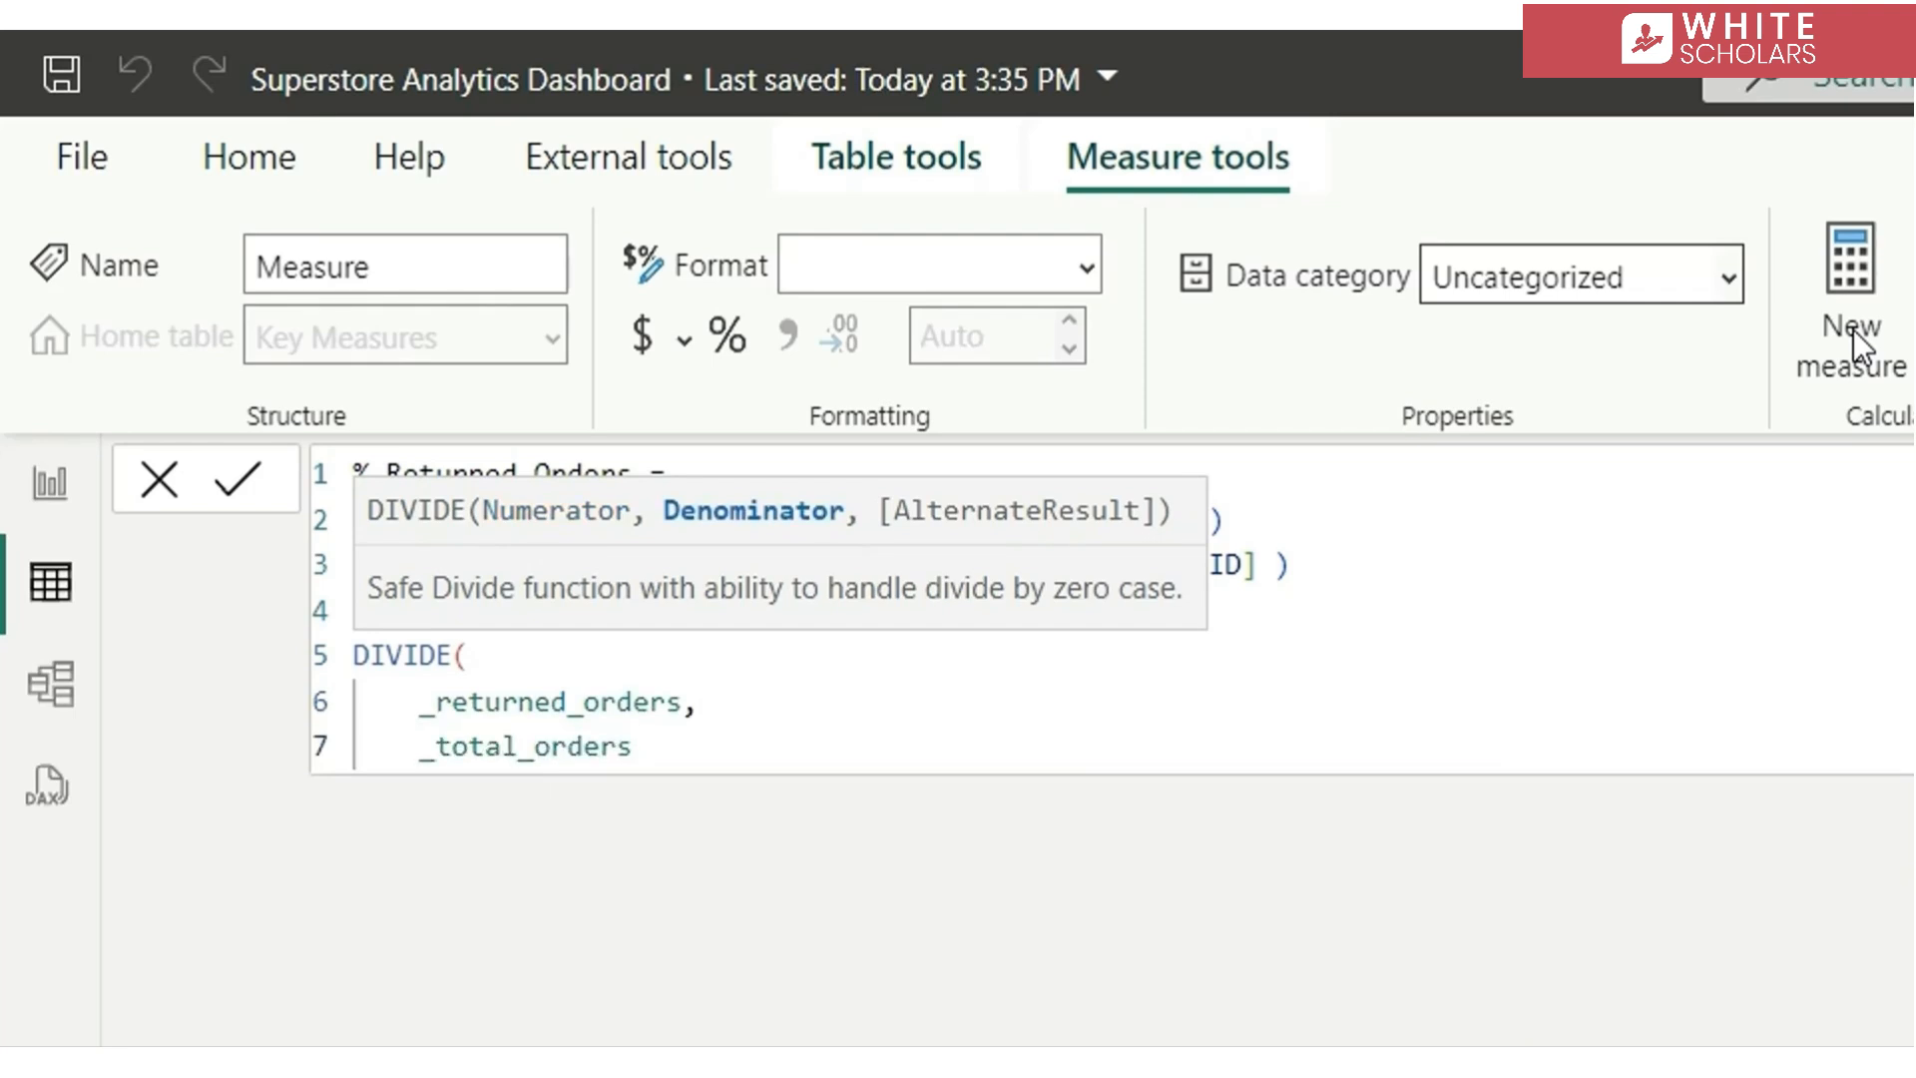
key(shift+Return)
text())
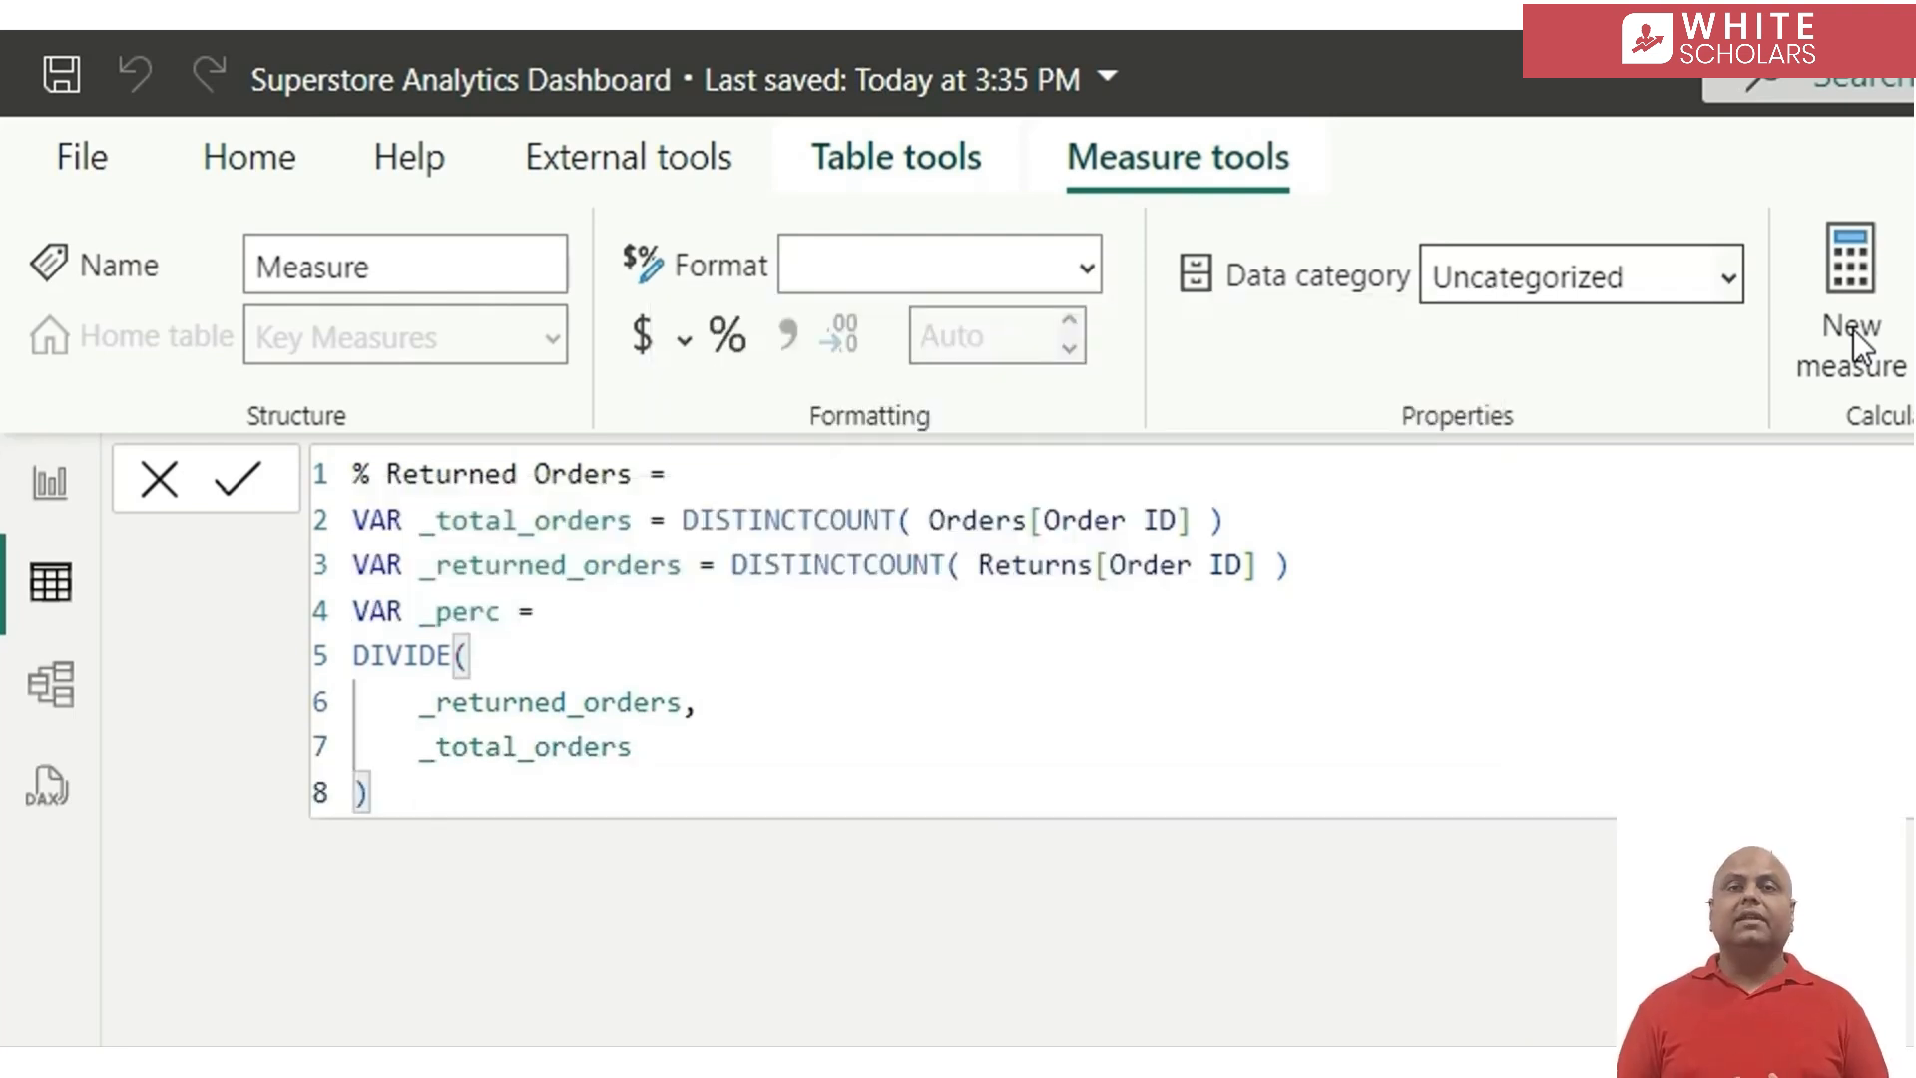
Finish the % Returned Orders measure with RETURN _perc, commit it and format it as Percentage
key(Return)
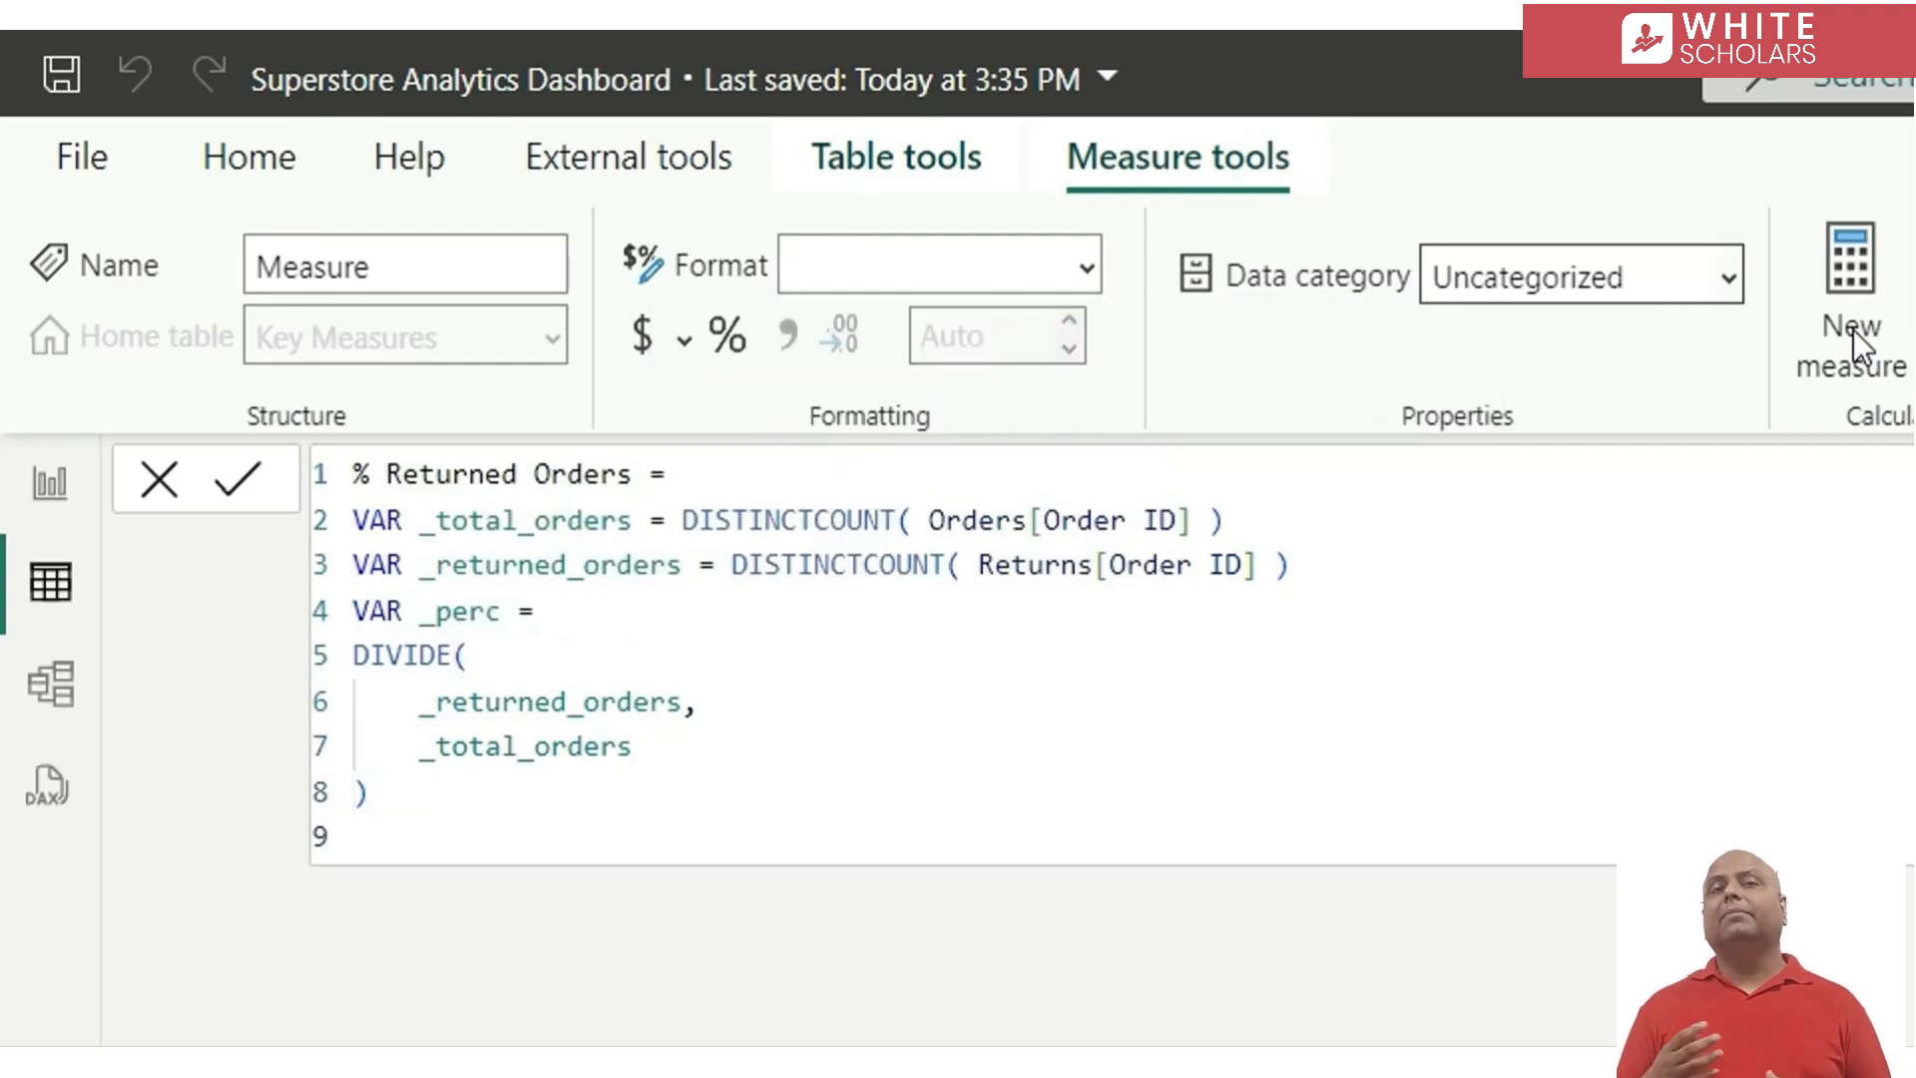
text(ret)
key(Tab)
key(Return)
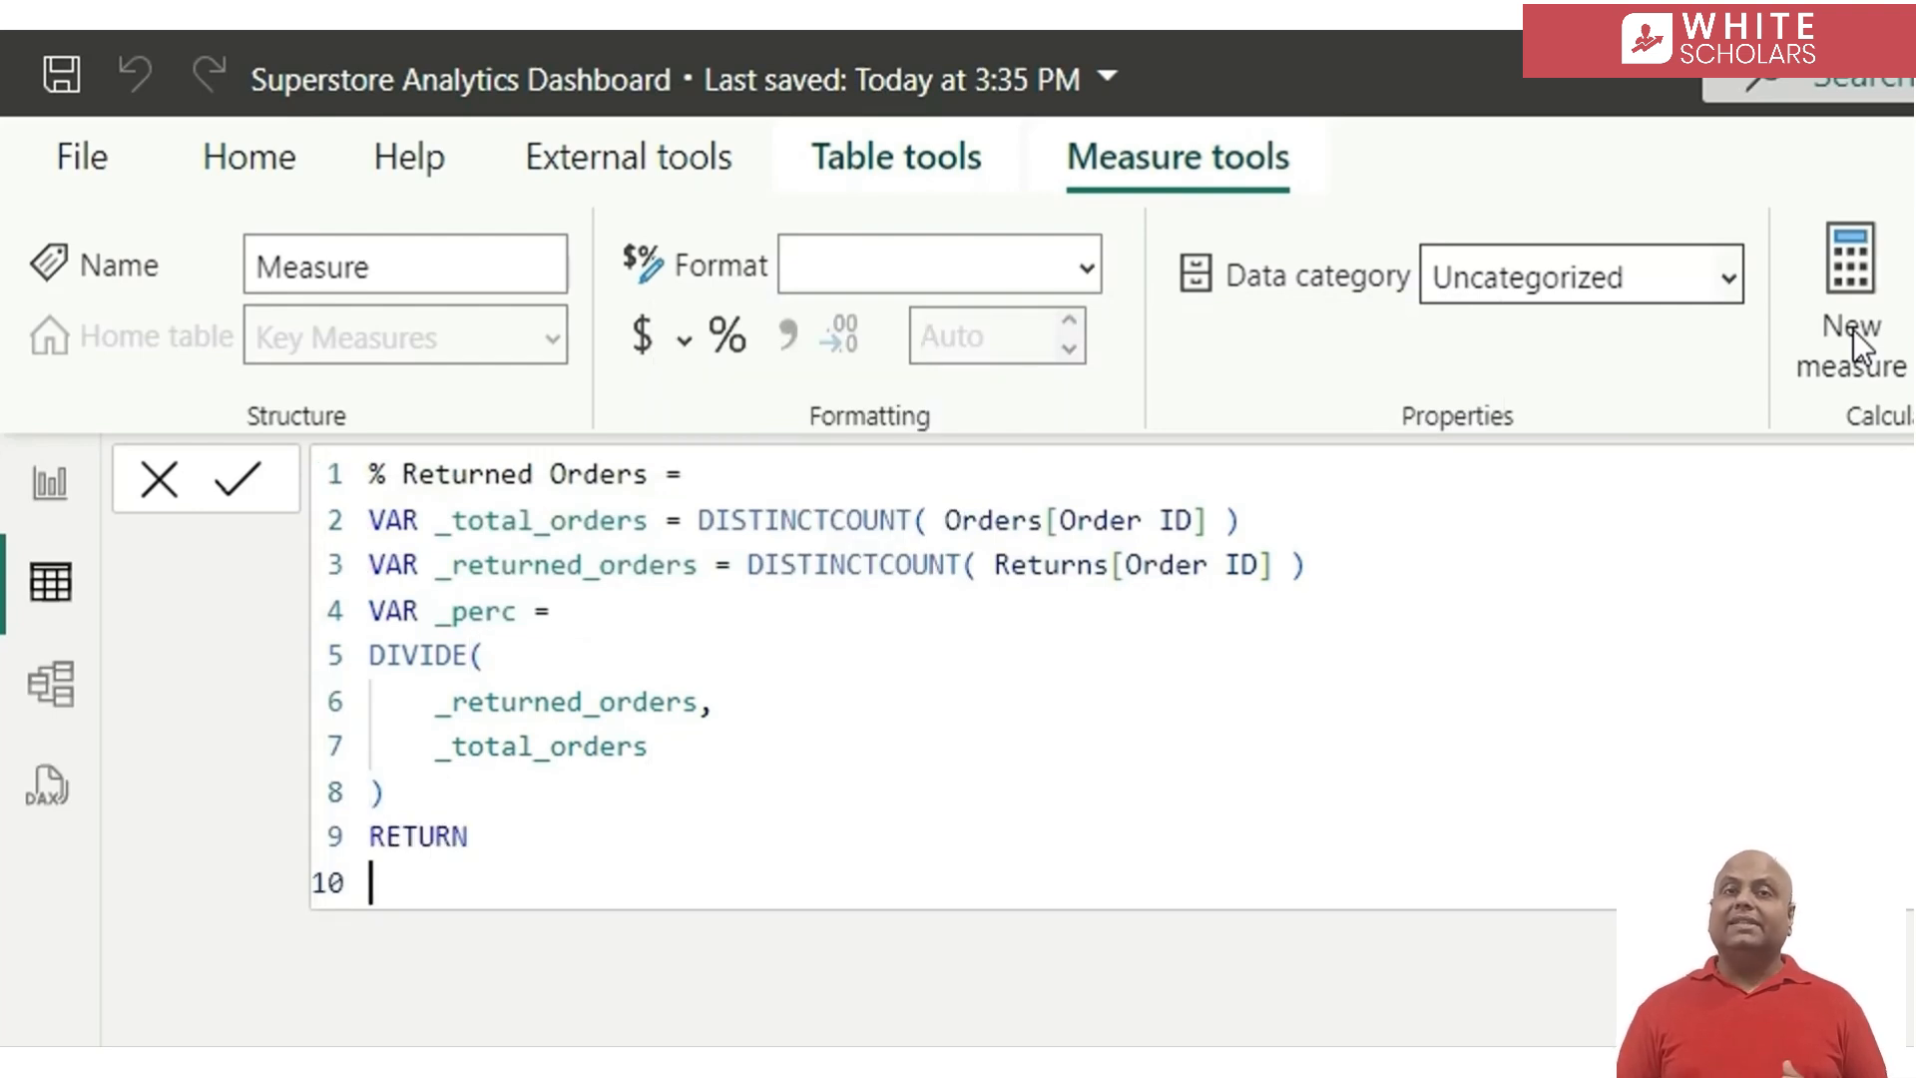
text(_pe)
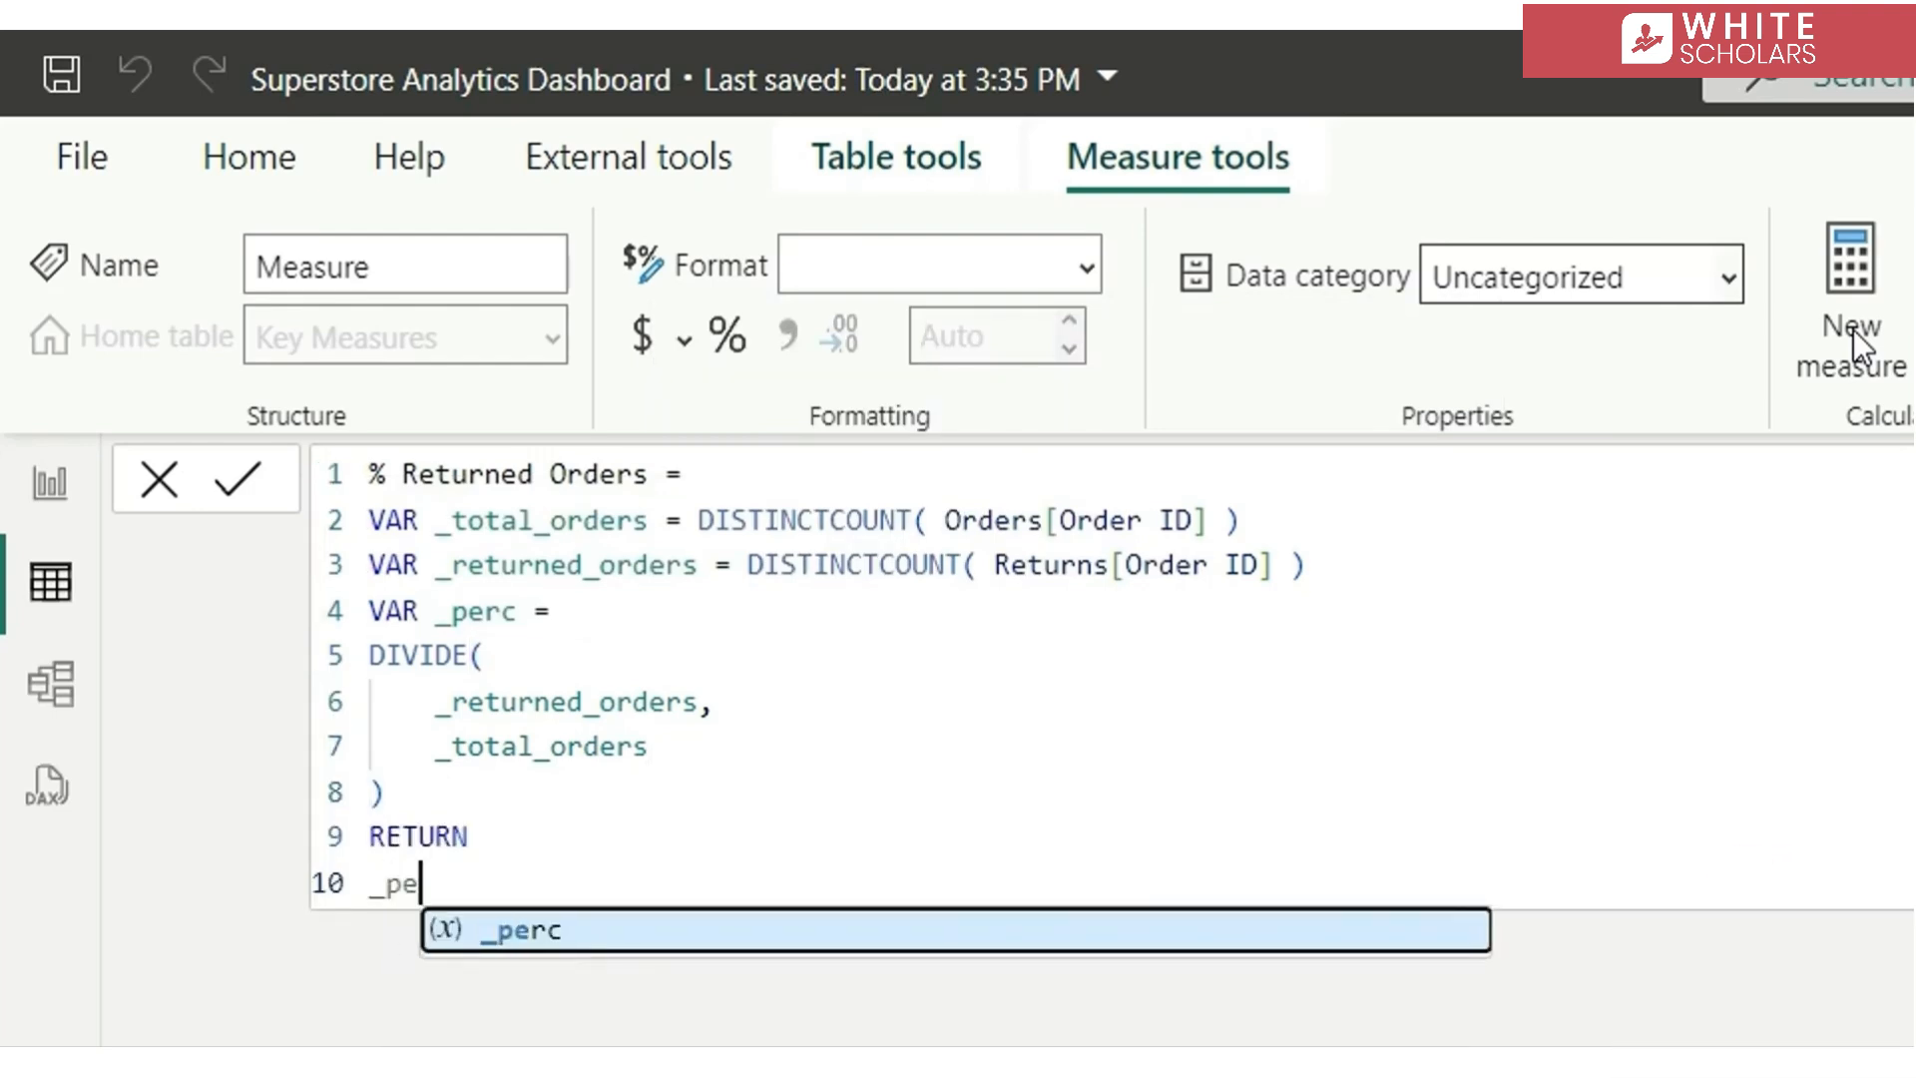
key(Tab)
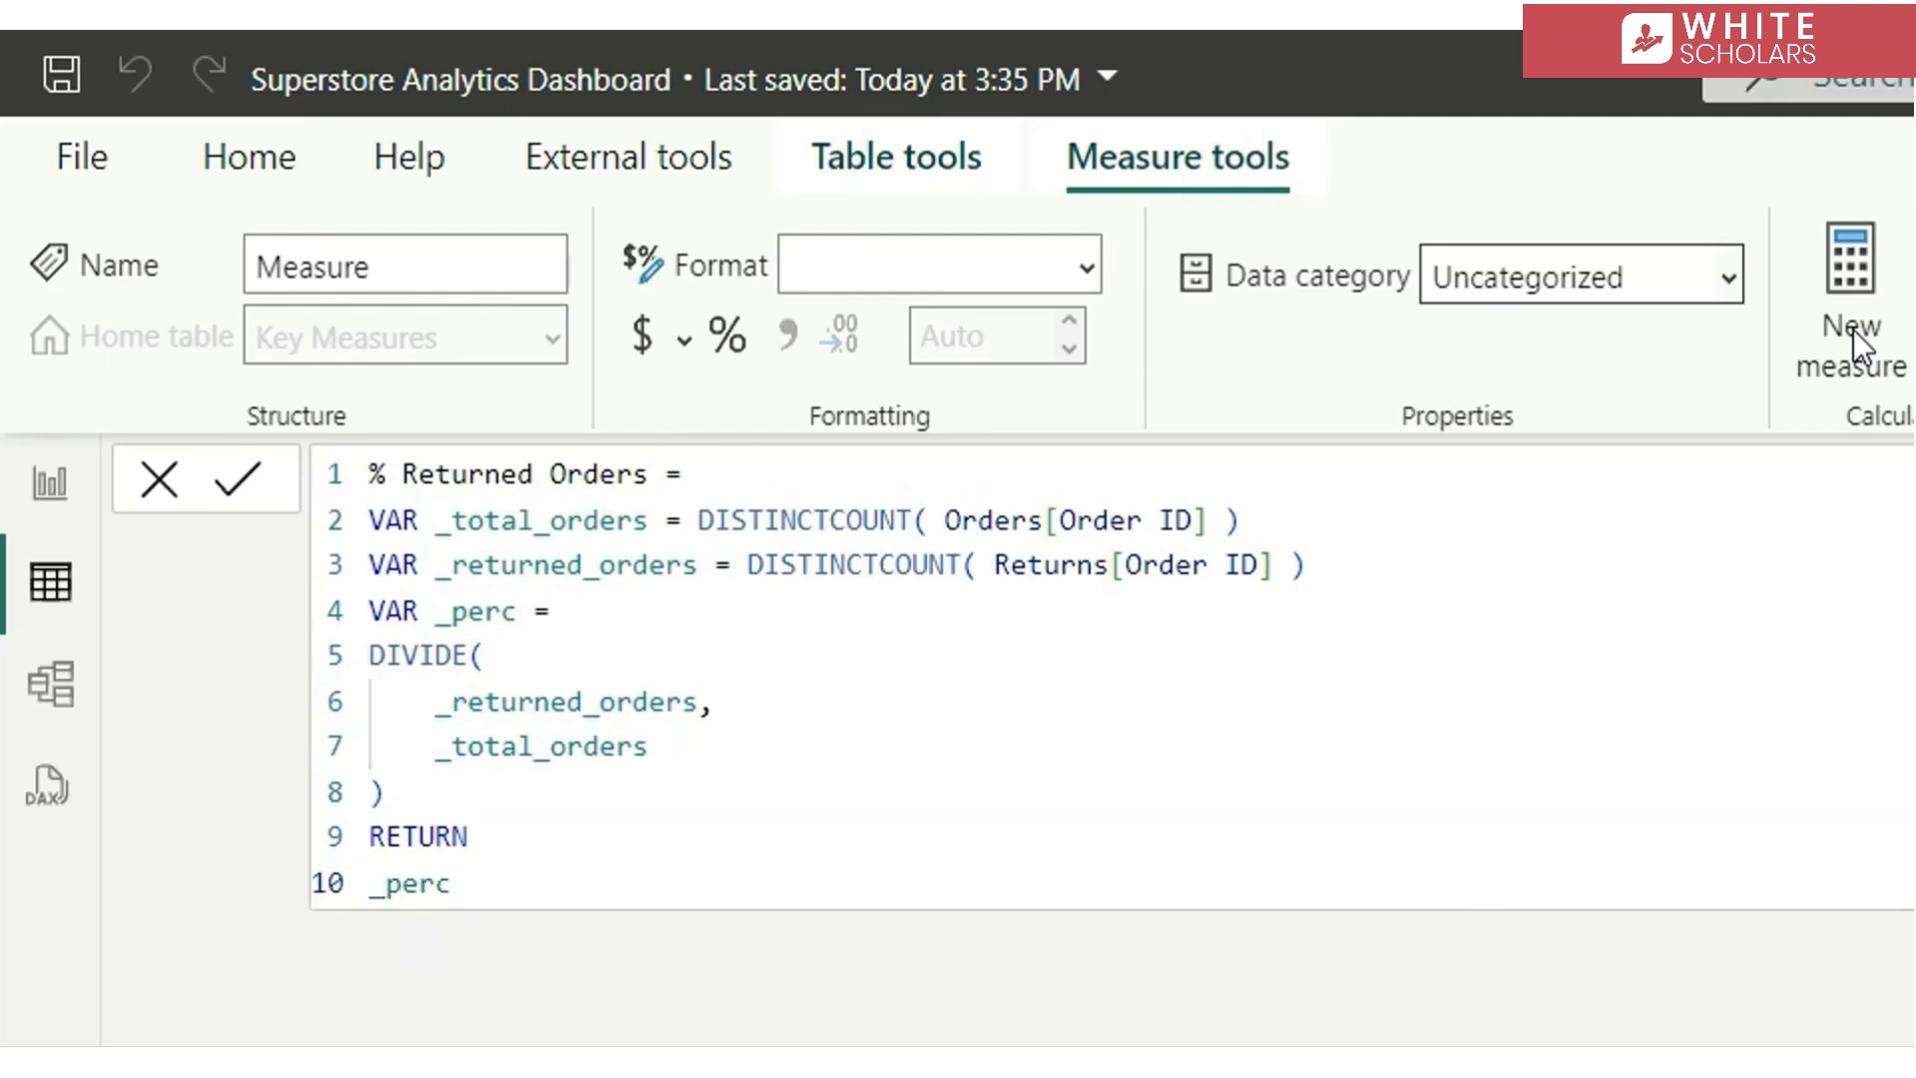
key(Return)
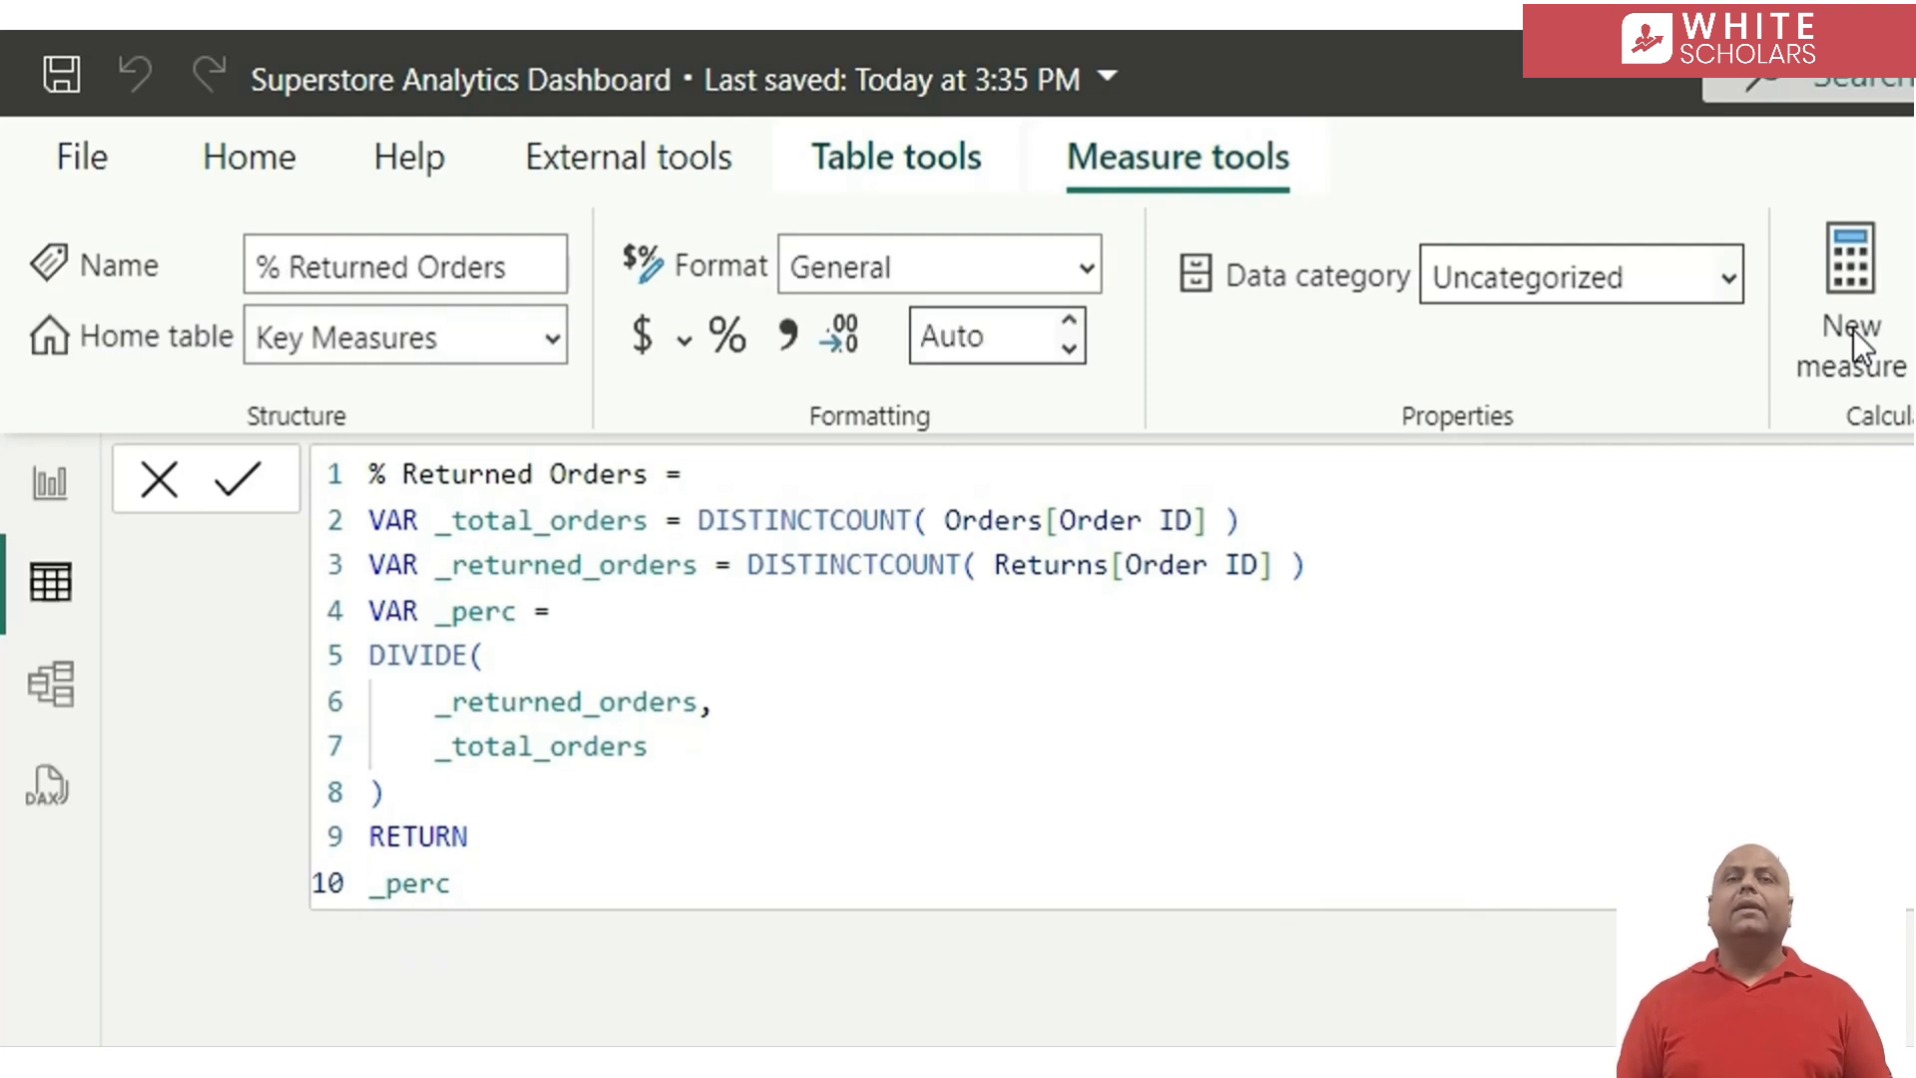
click(730, 332)
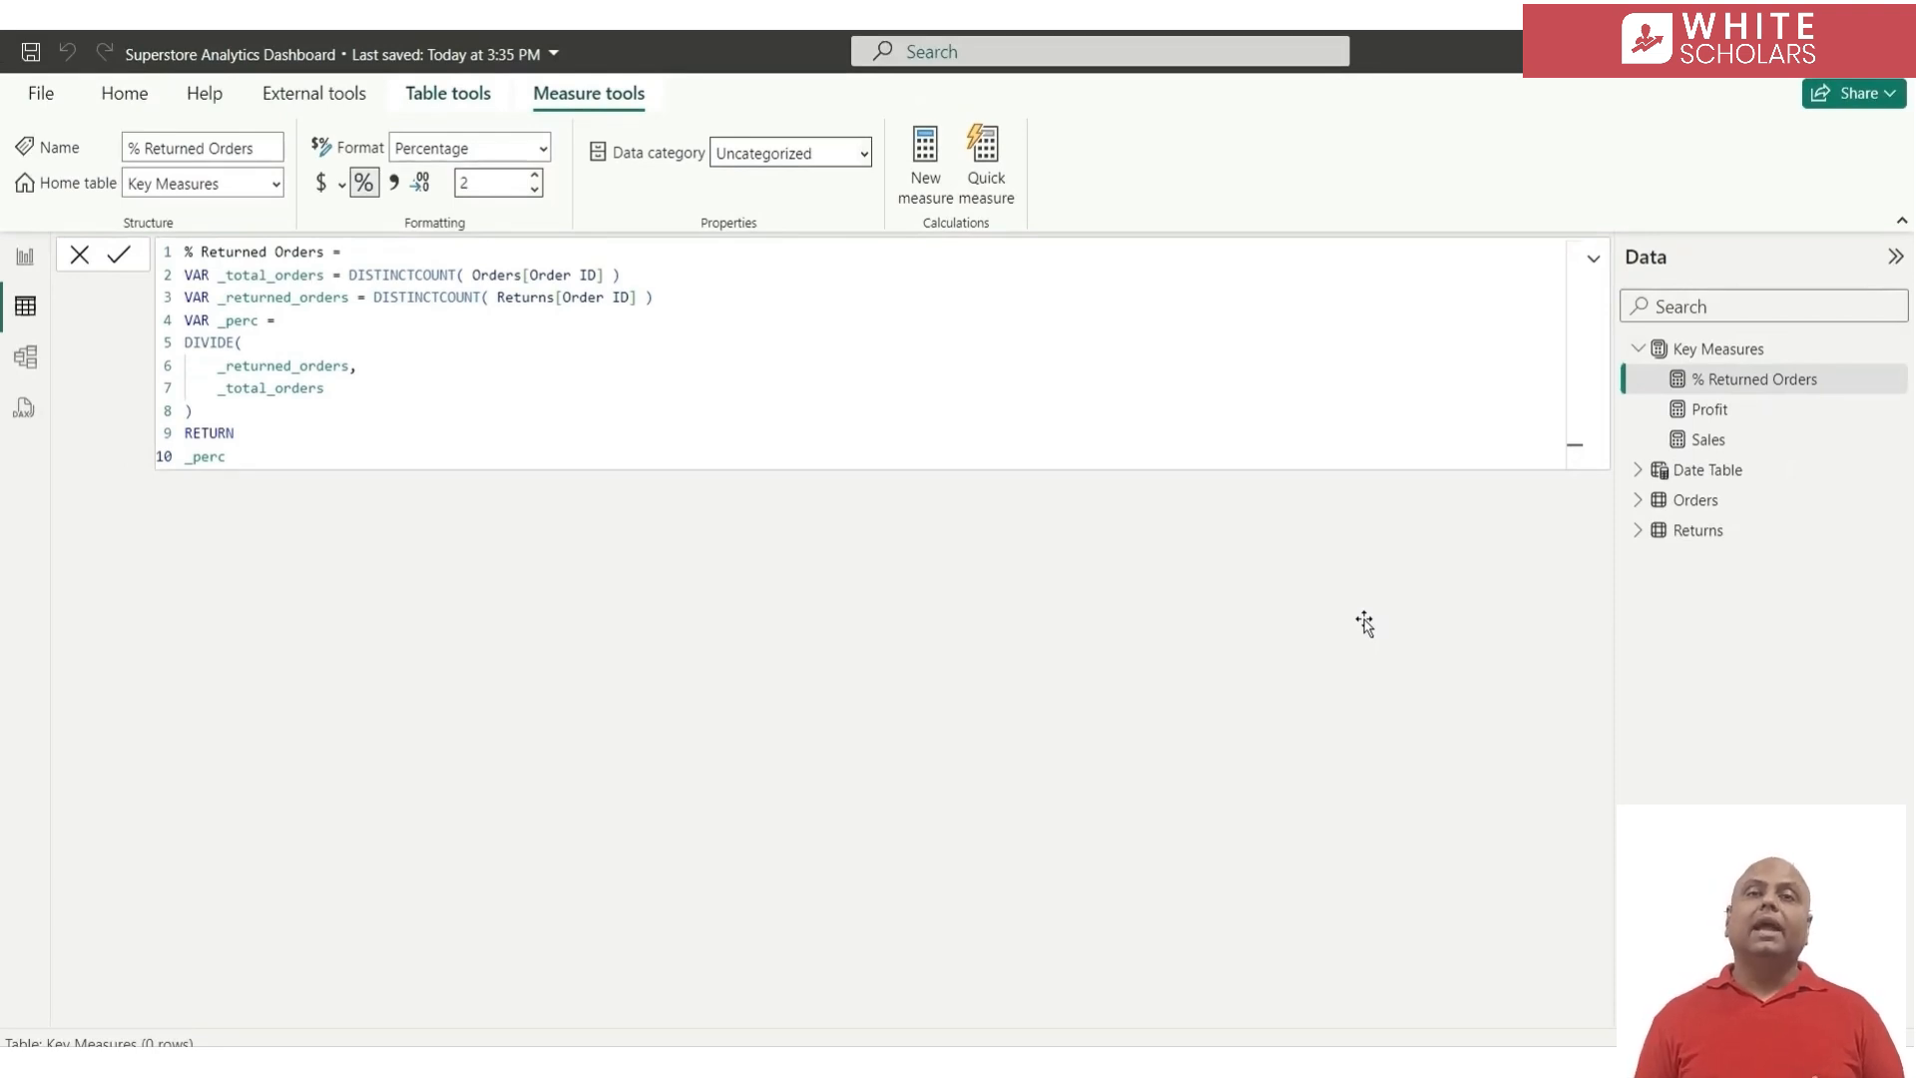
Start a new measure named Sales PY in the Key Measures table, using CALCULATE with [Sales] as its expression
click(931, 196)
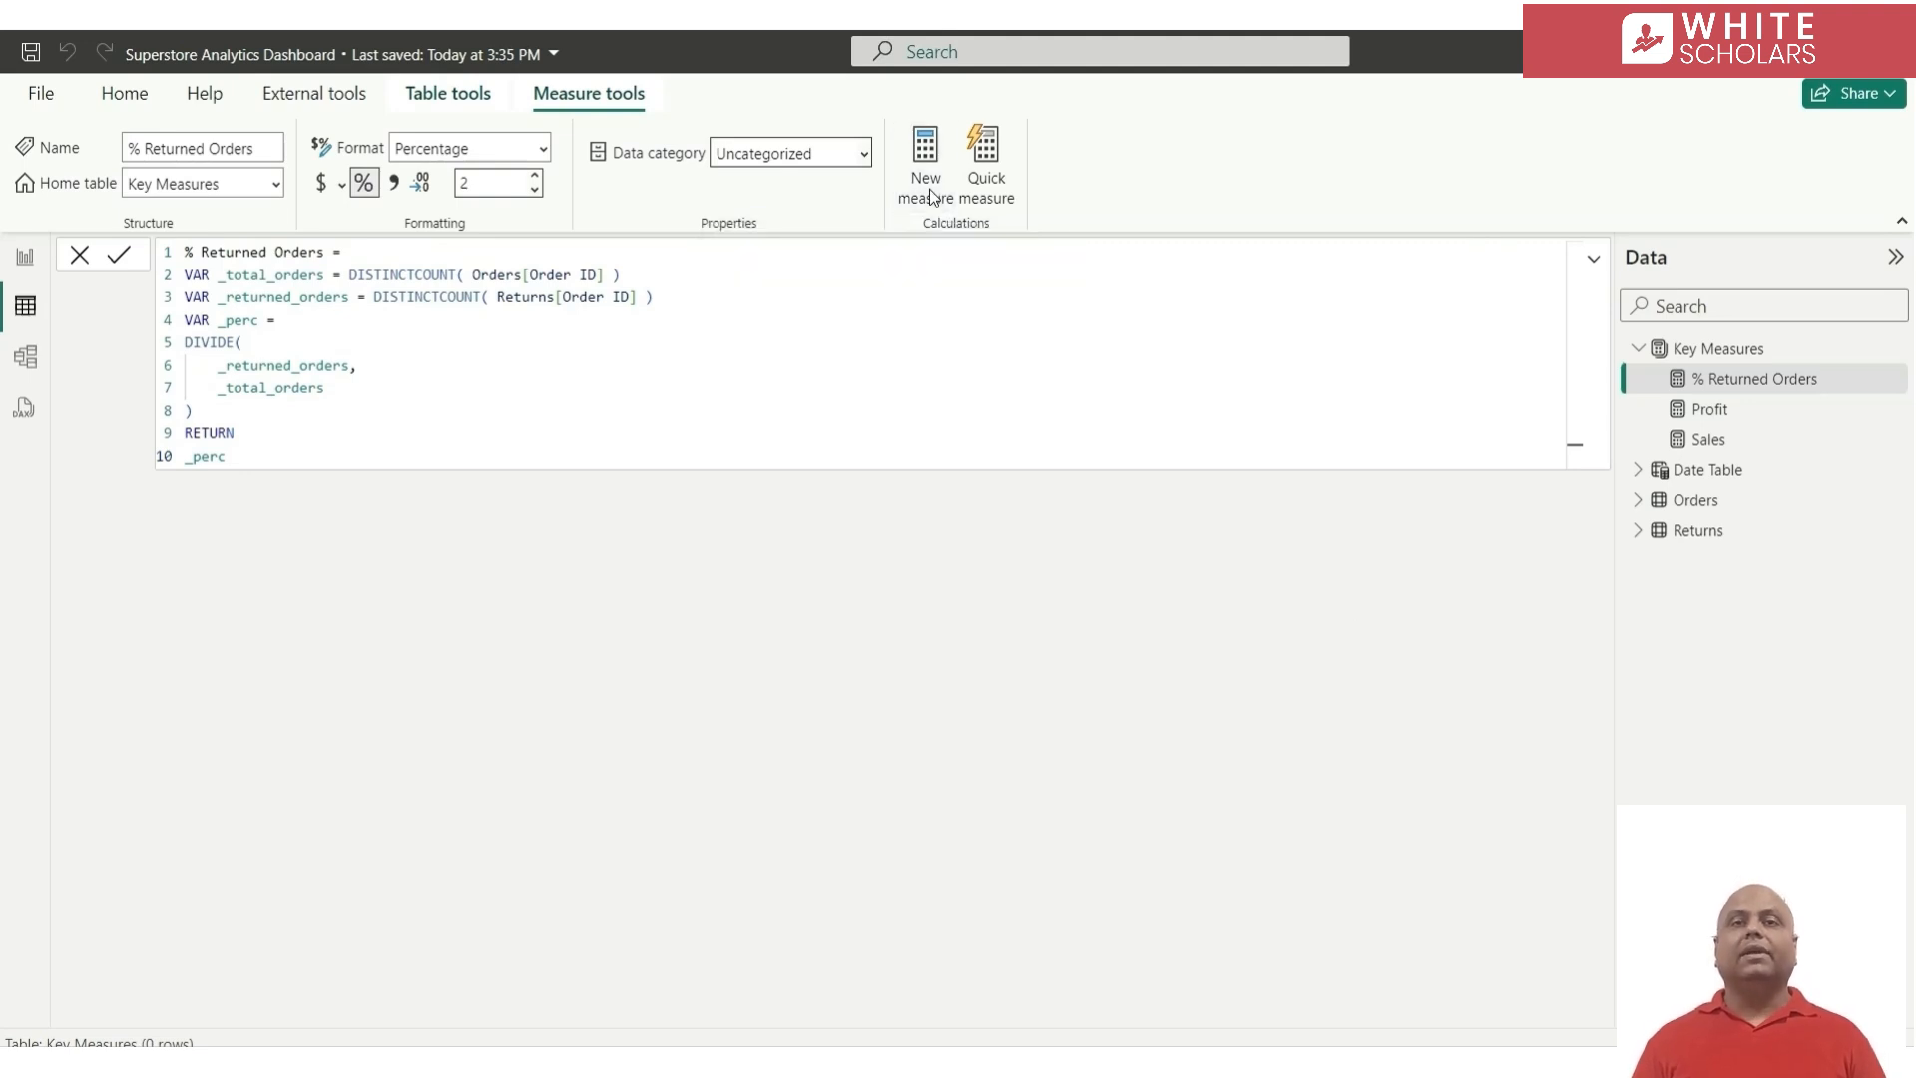
text(S)
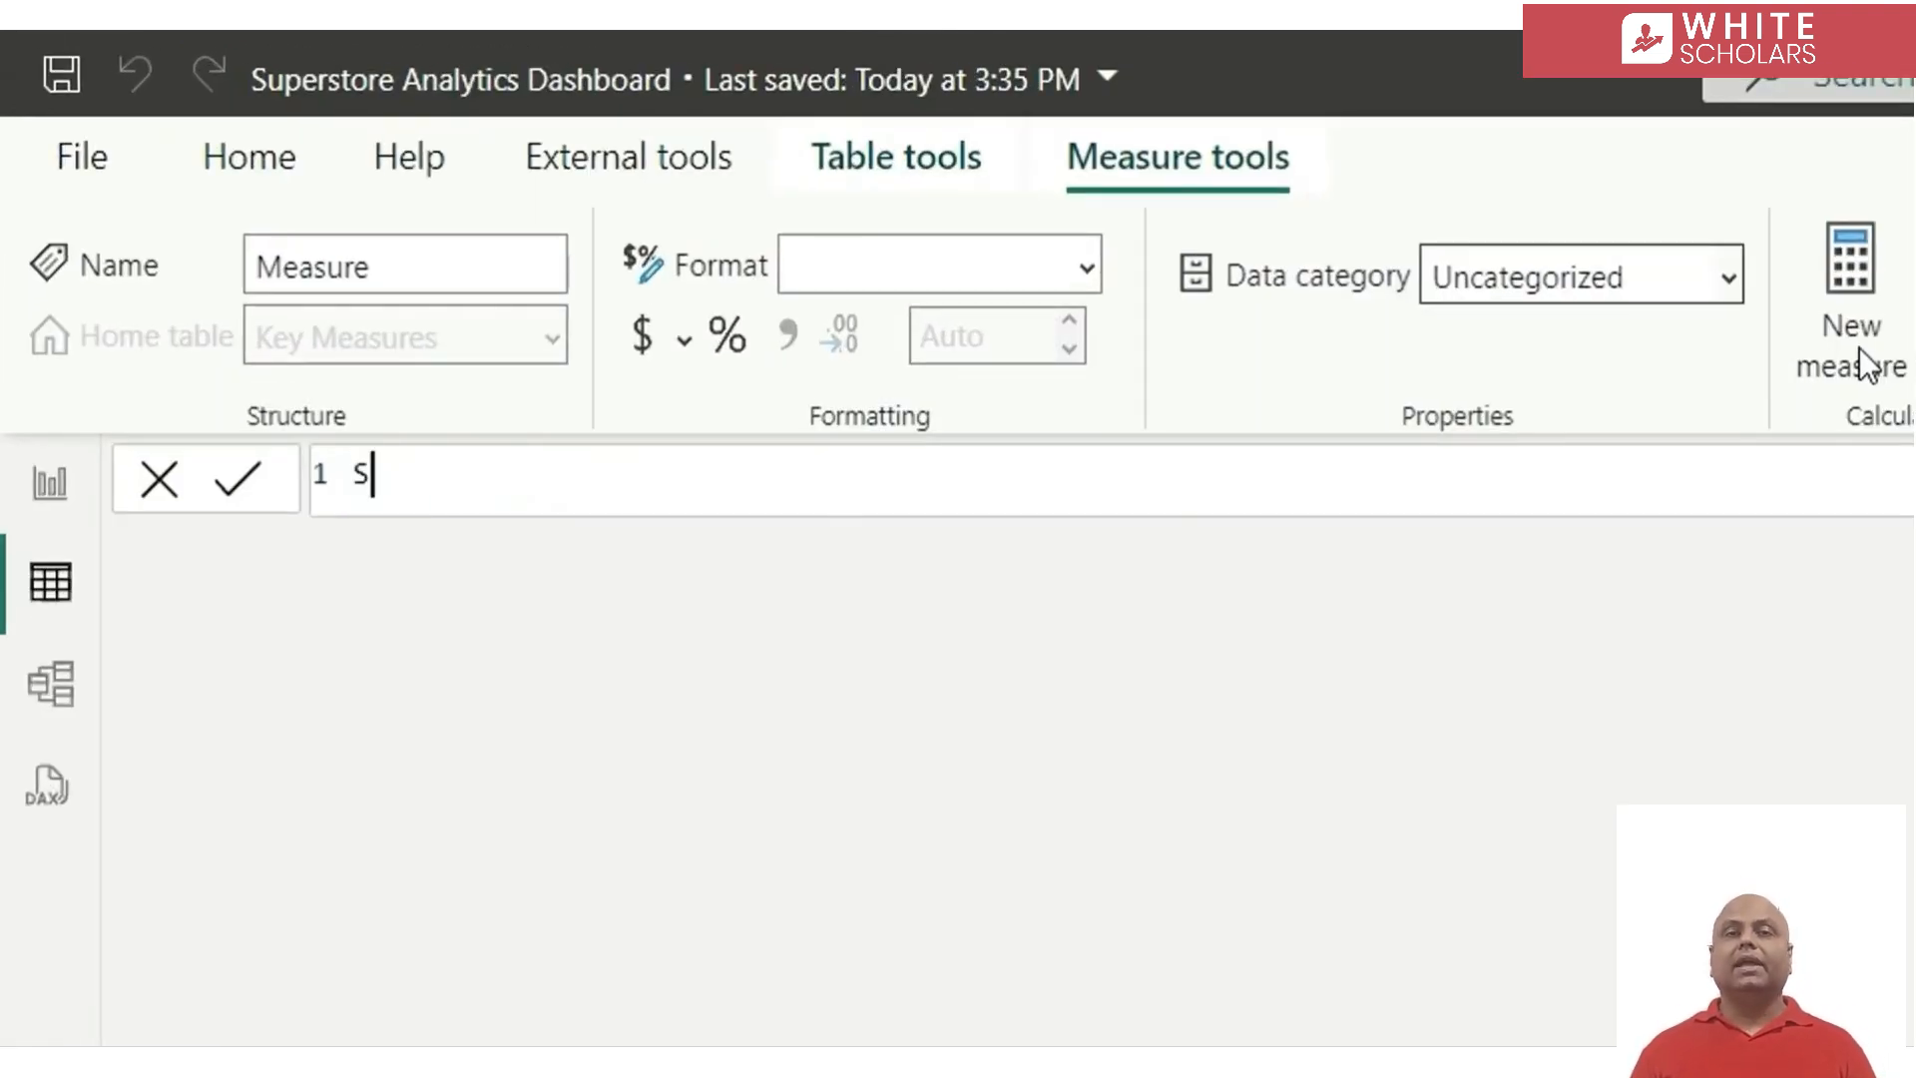
text(ales PY =)
key(shift+Return)
text(CALCULATE()
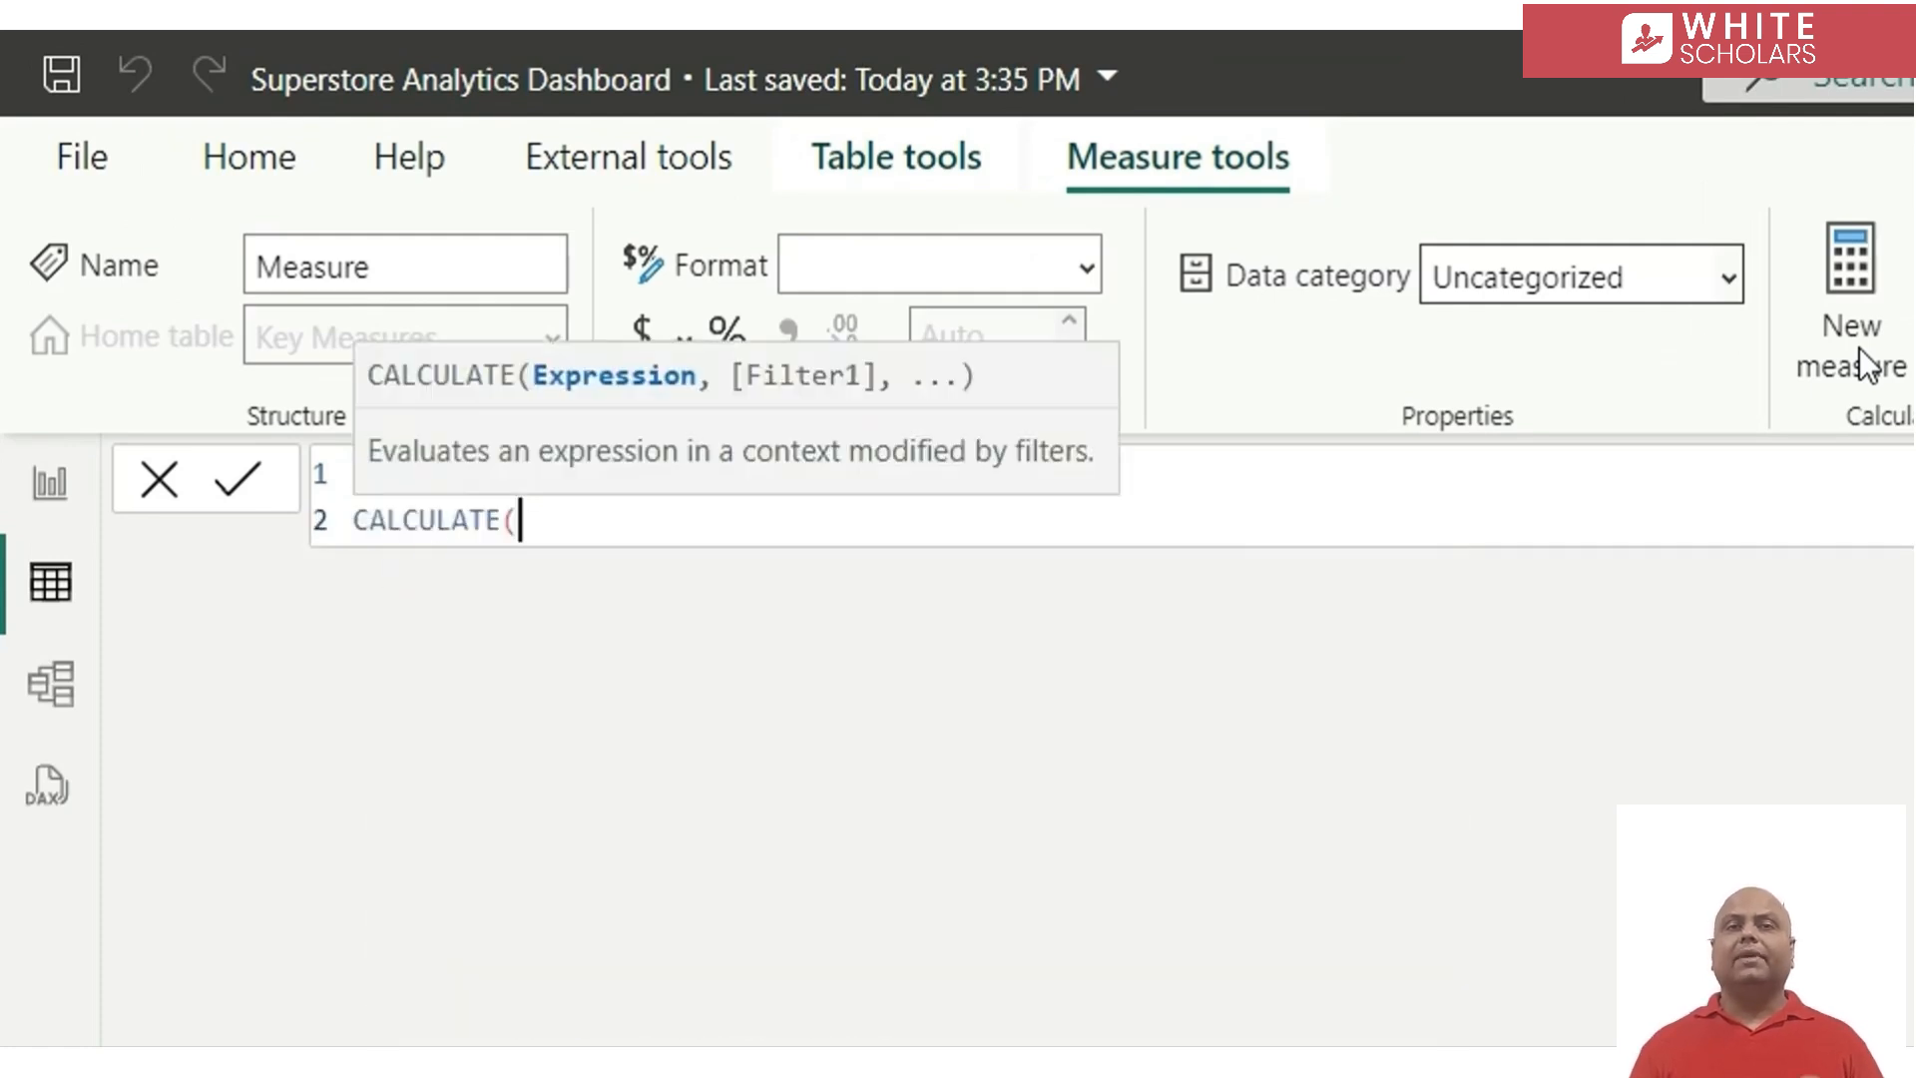
key(shift+Return)
text([s)
key(Tab)
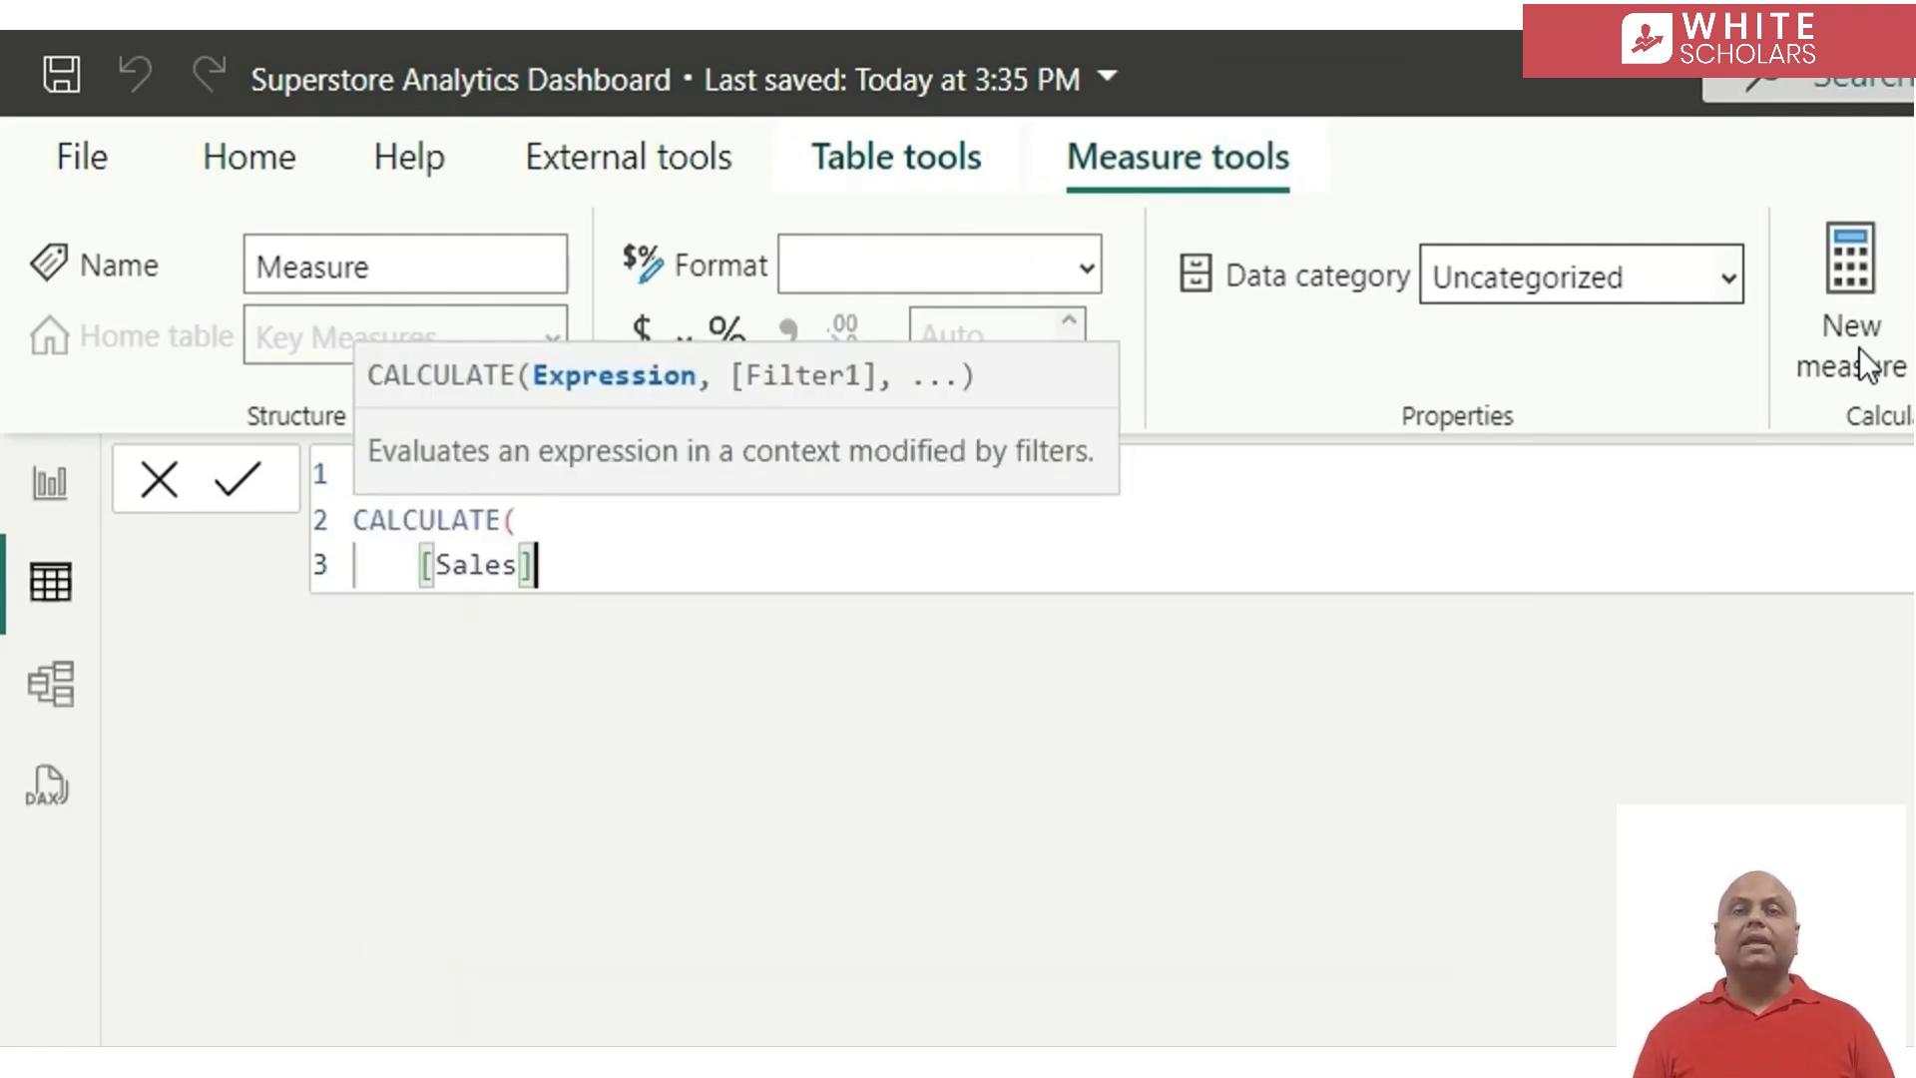
Add the filter SAMEPERIODLASTYEAR( 'Date Table'[Date] ) to the Sales PY calculation and commit the measure
text(,)
key(shift+Return)
text(sam)
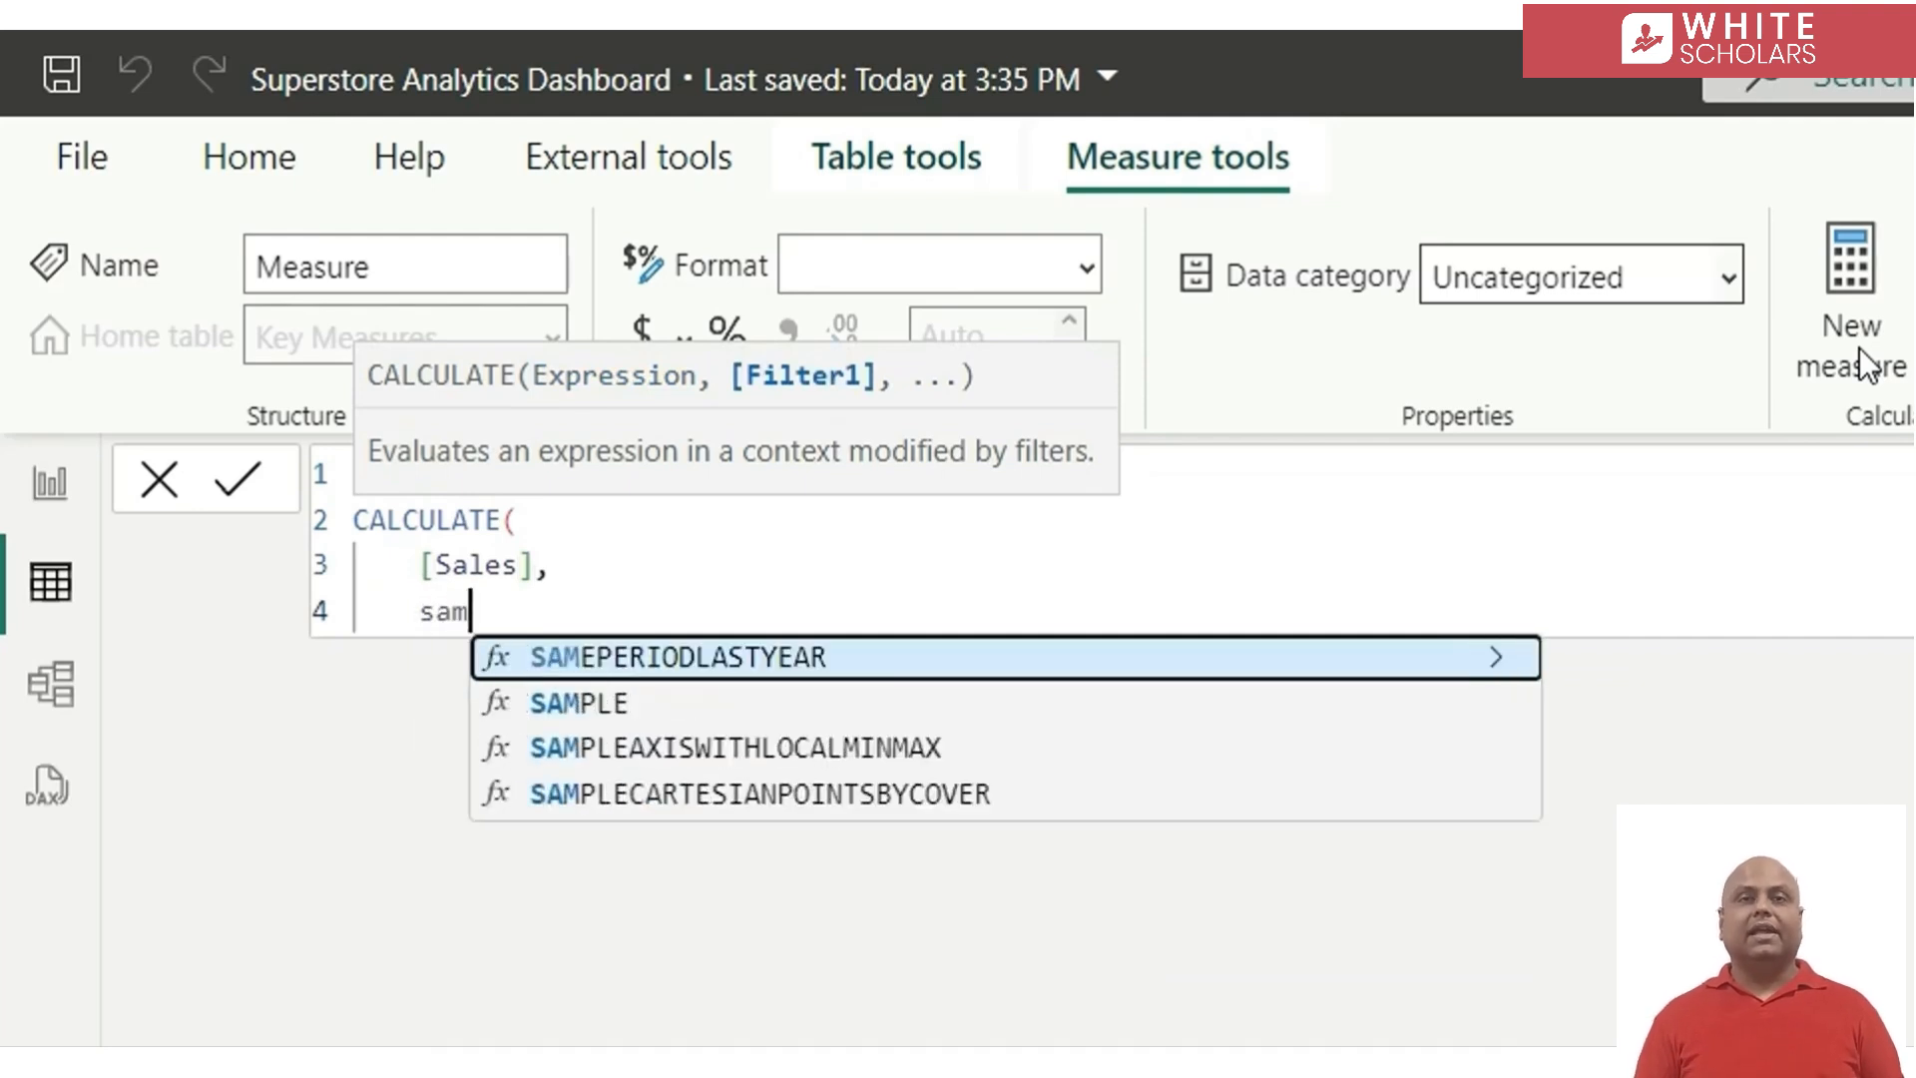
key(Tab)
text(date)
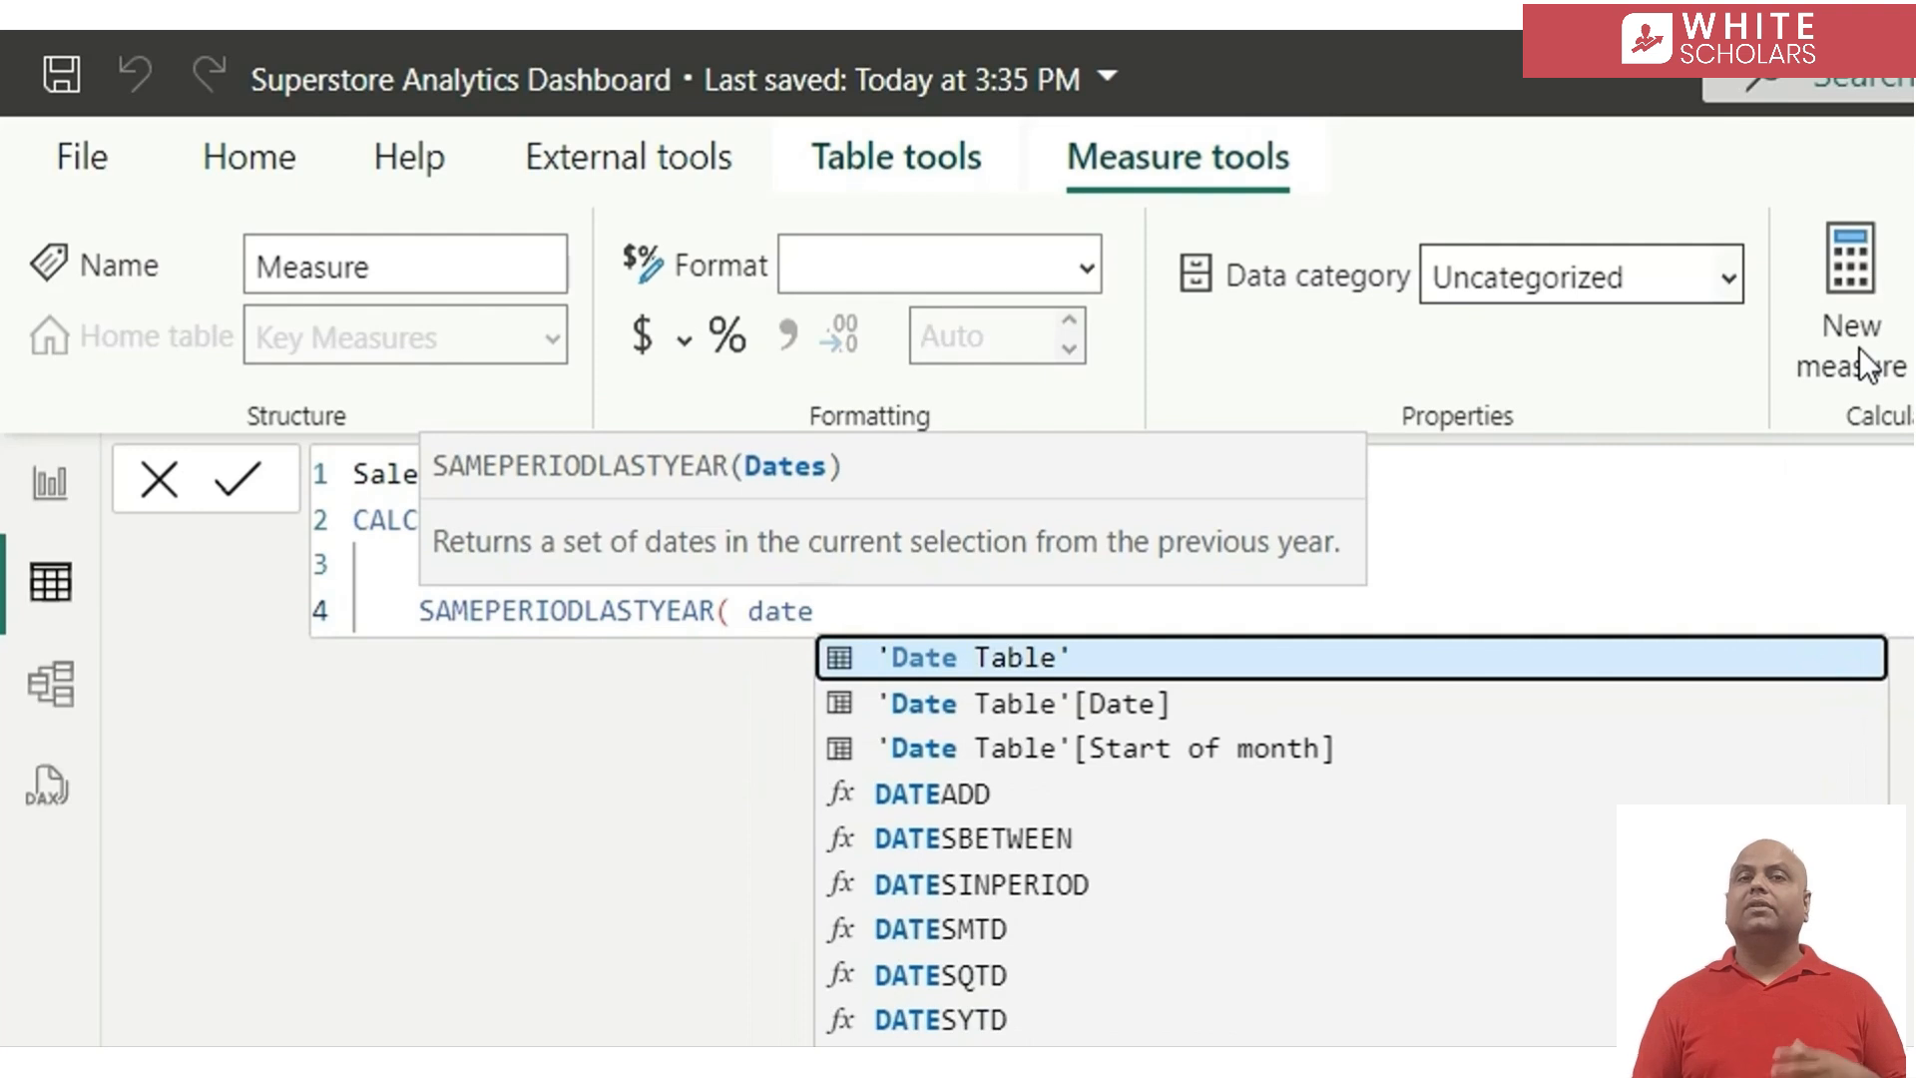
key(Down)
key(Tab)
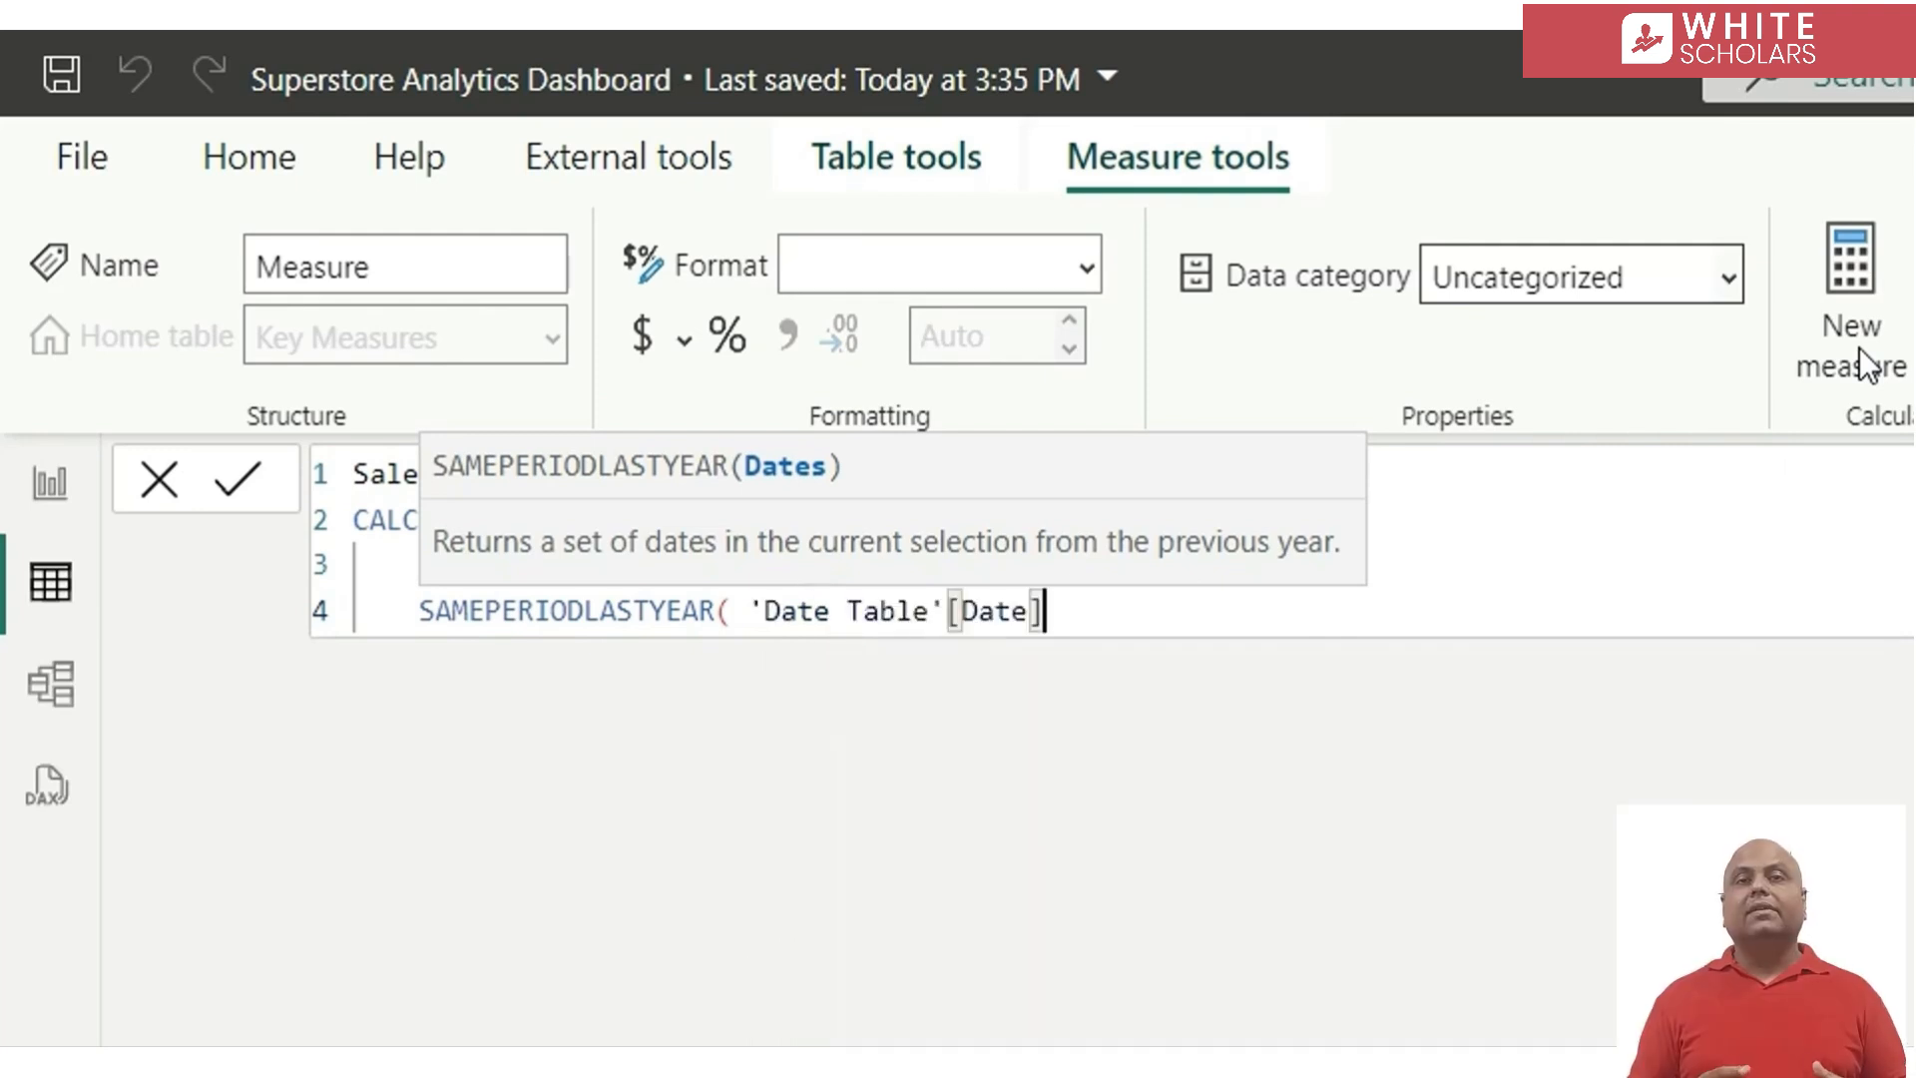
text())
key(Return)
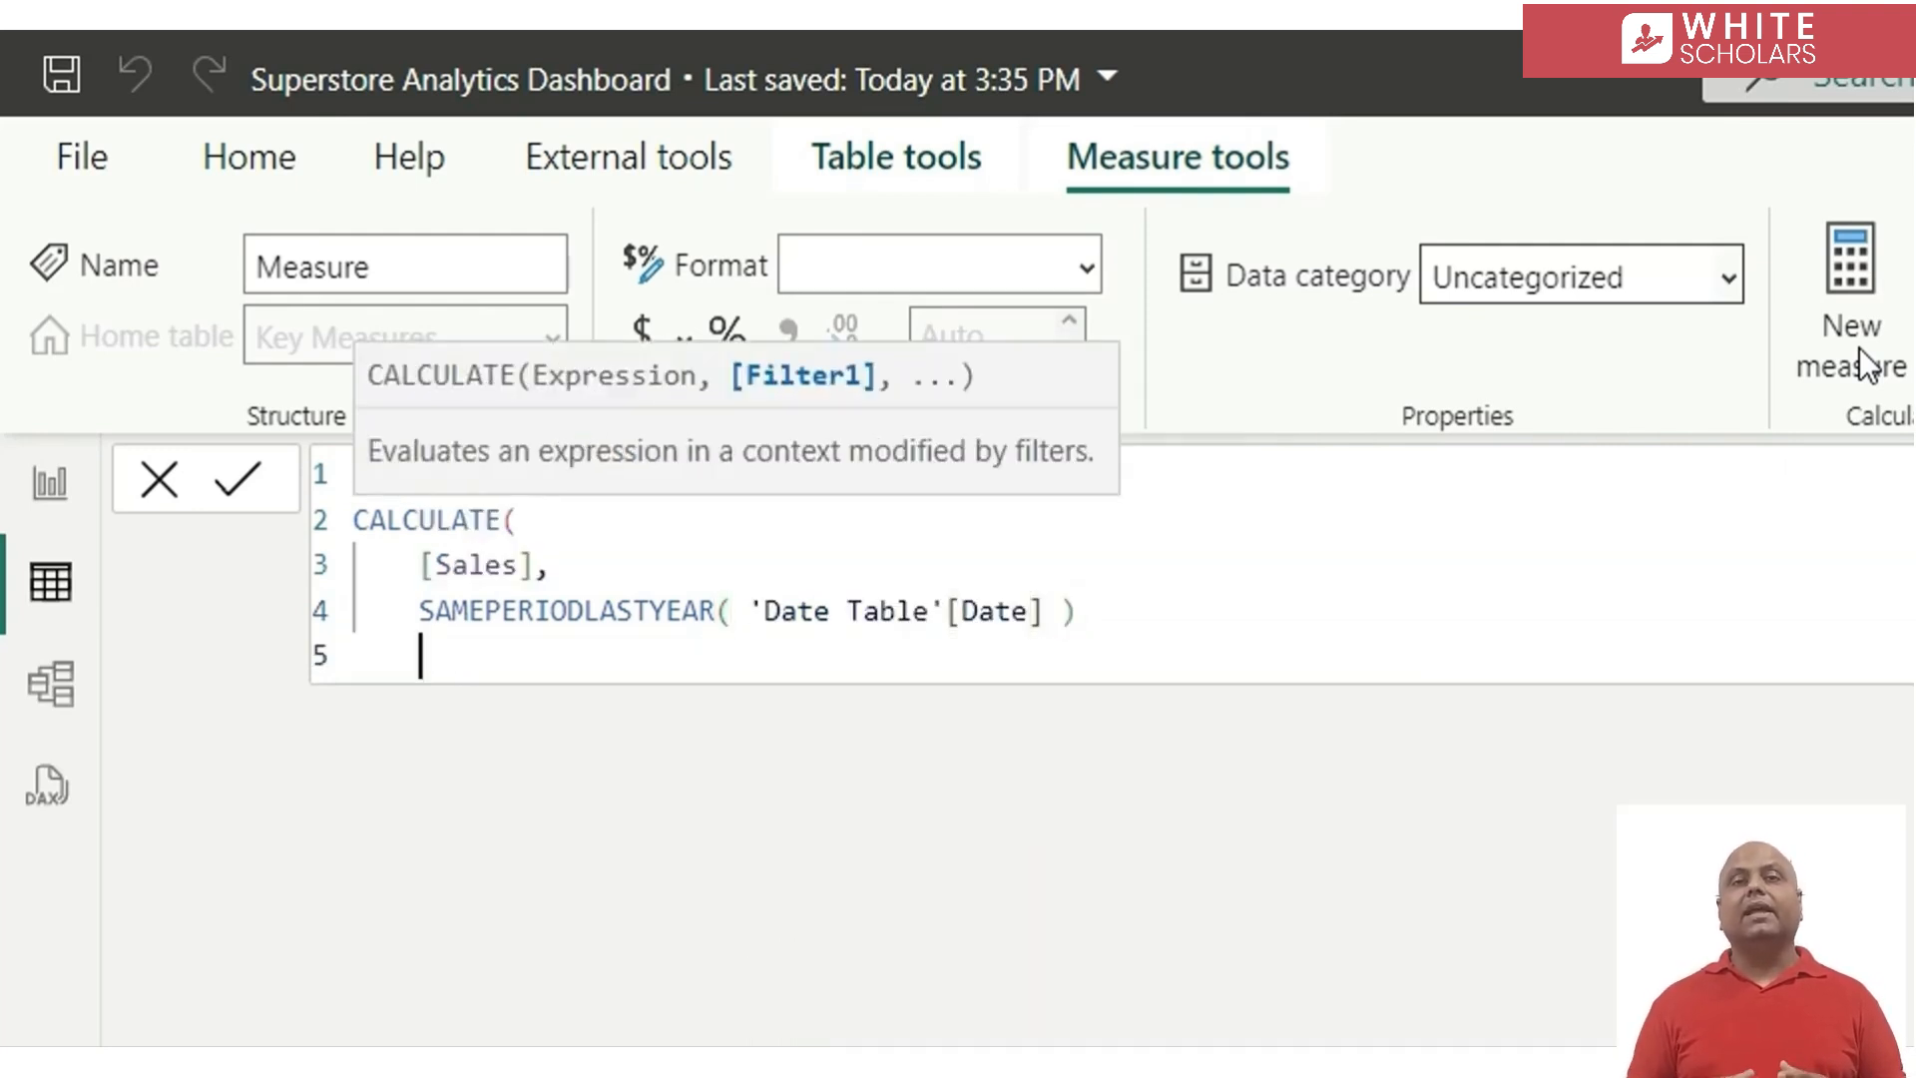
text())
key(Return)
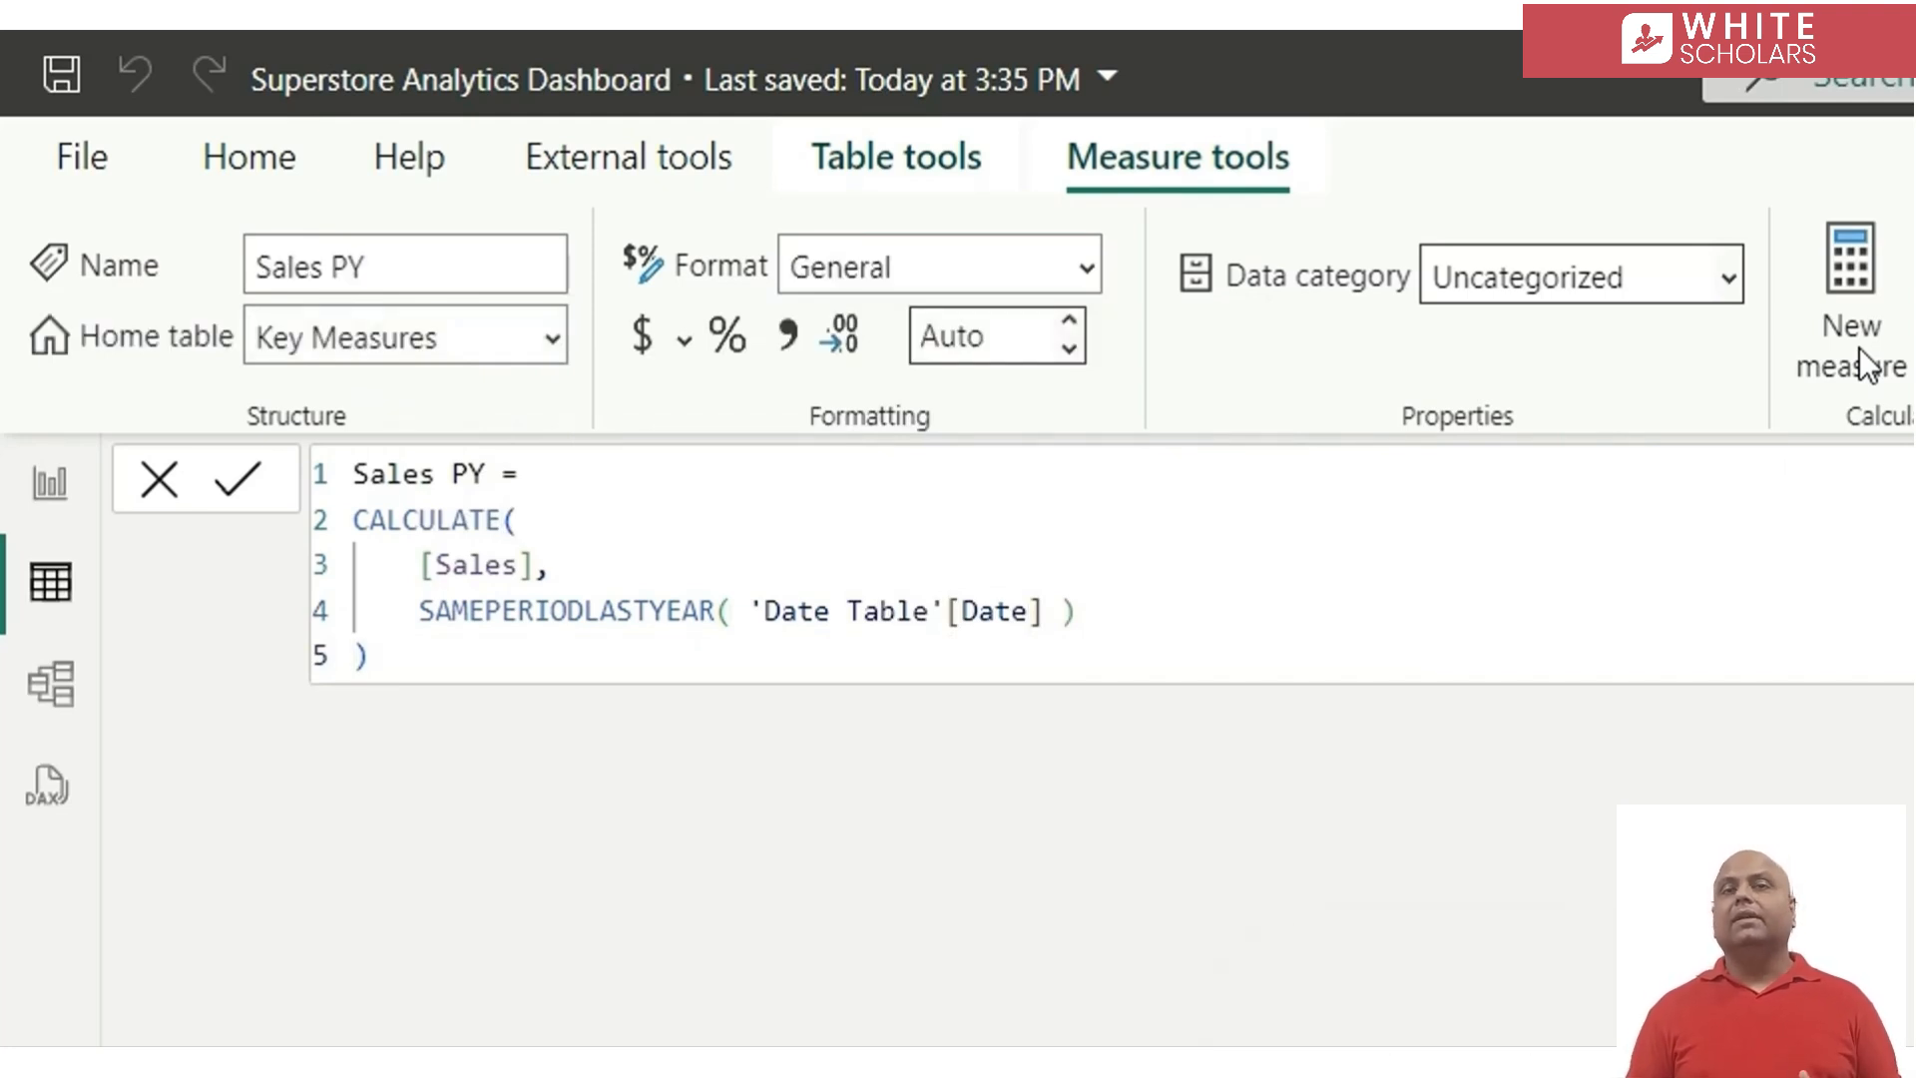
Format the Sales PY measure as Currency with 2 decimal places
click(636, 335)
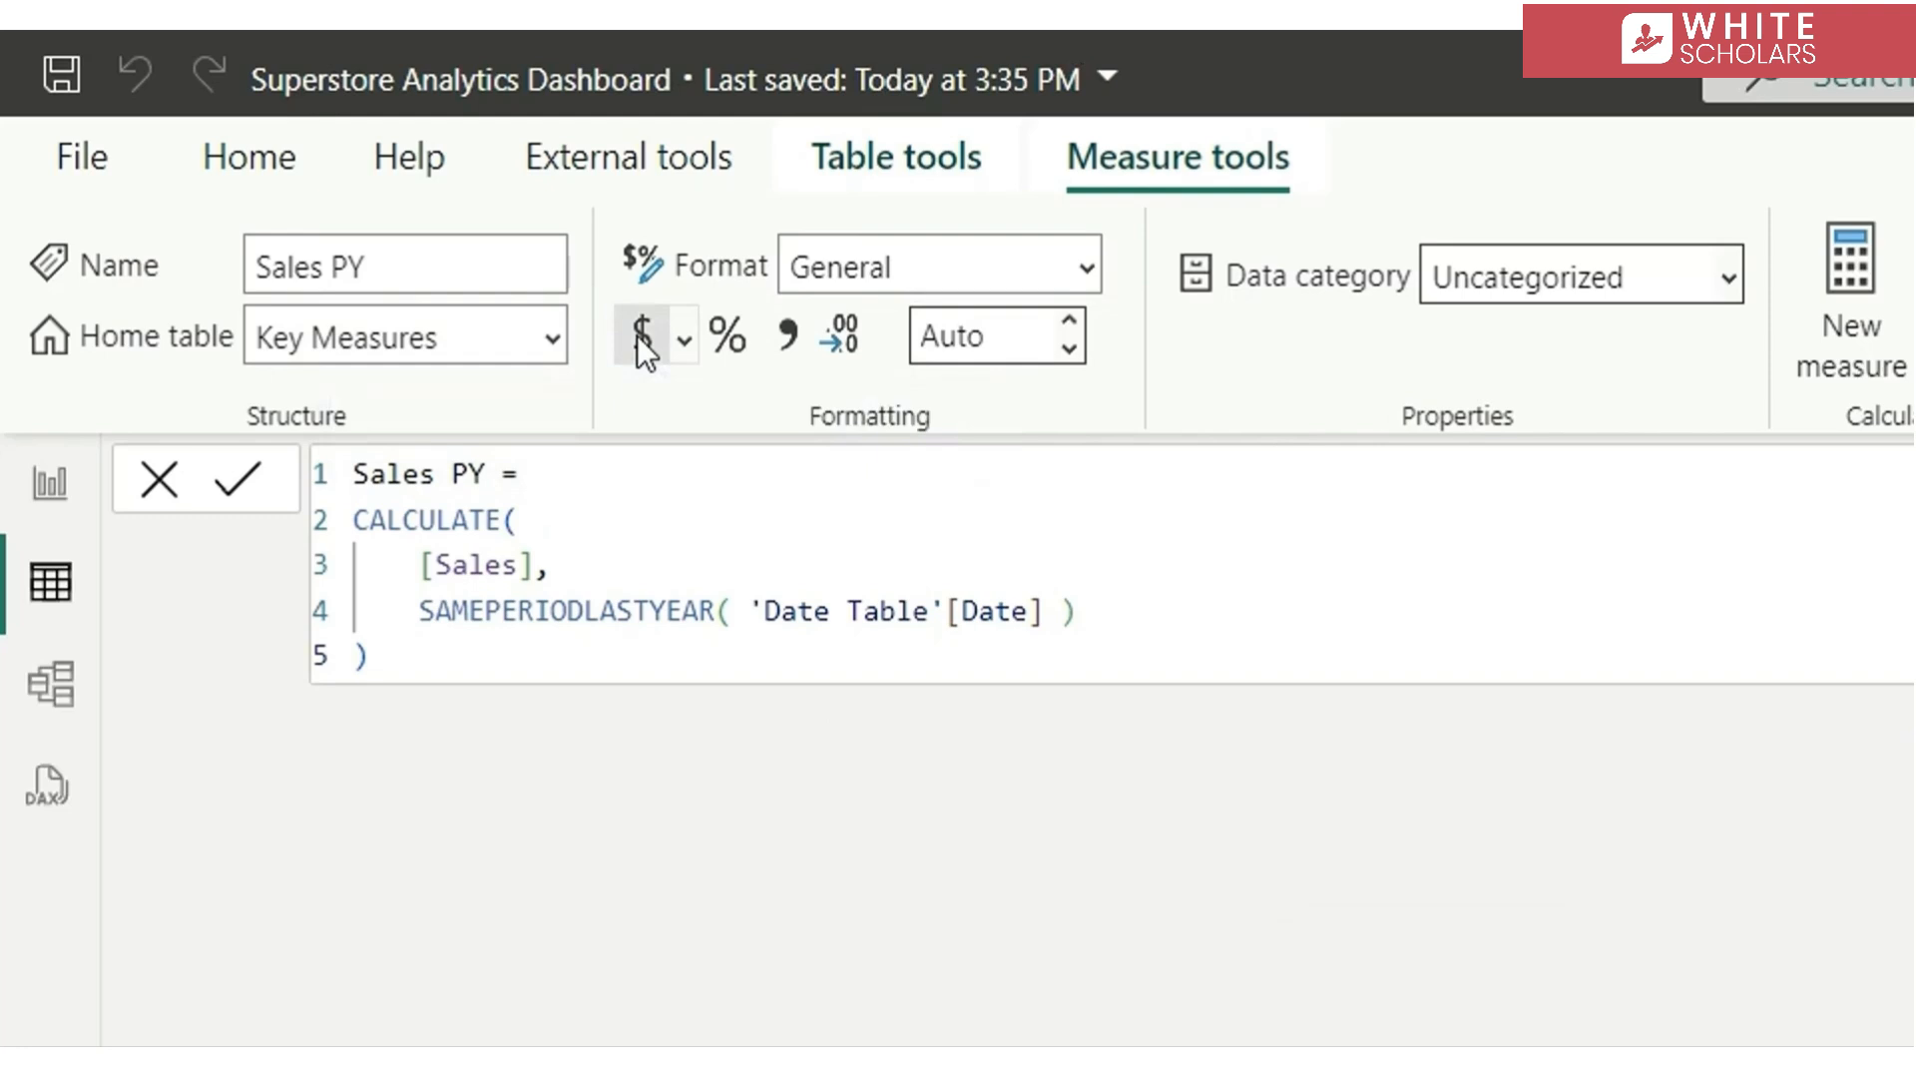
click(964, 319)
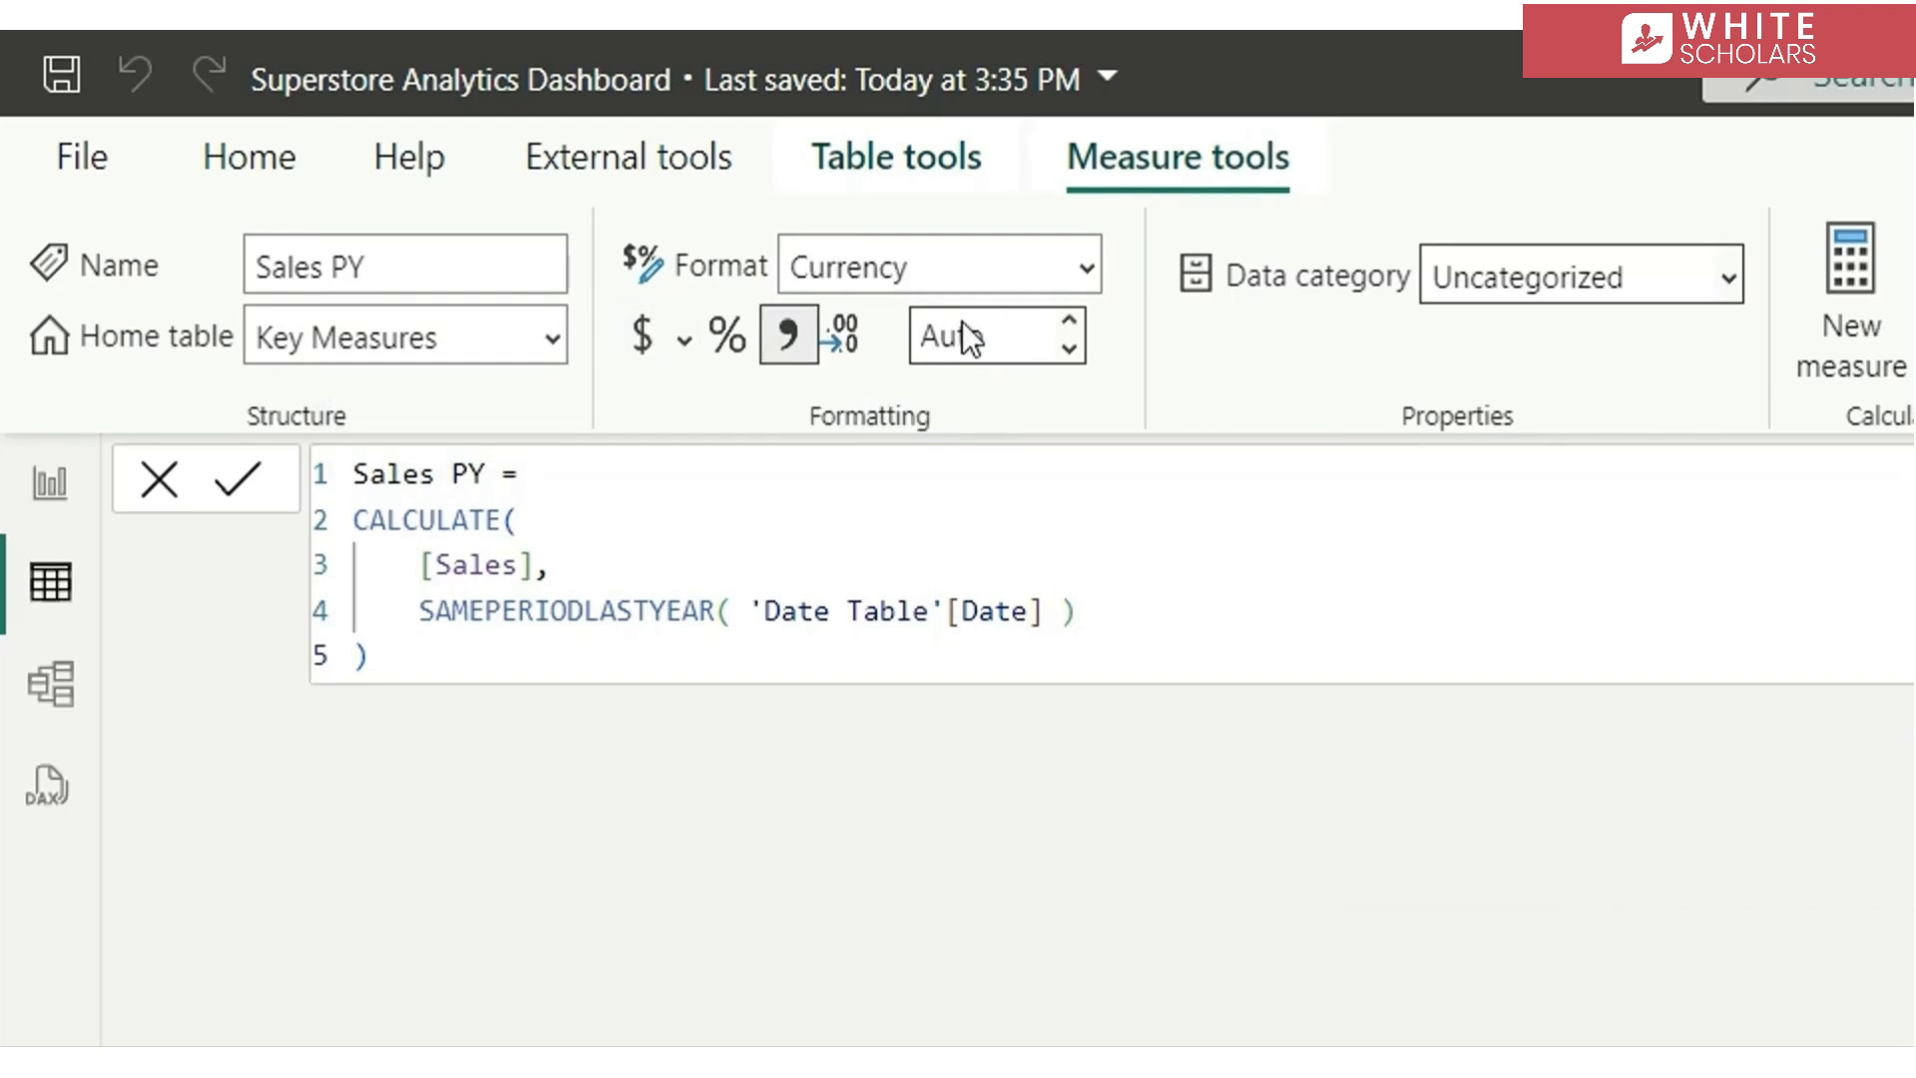
text(2)
click(433, 659)
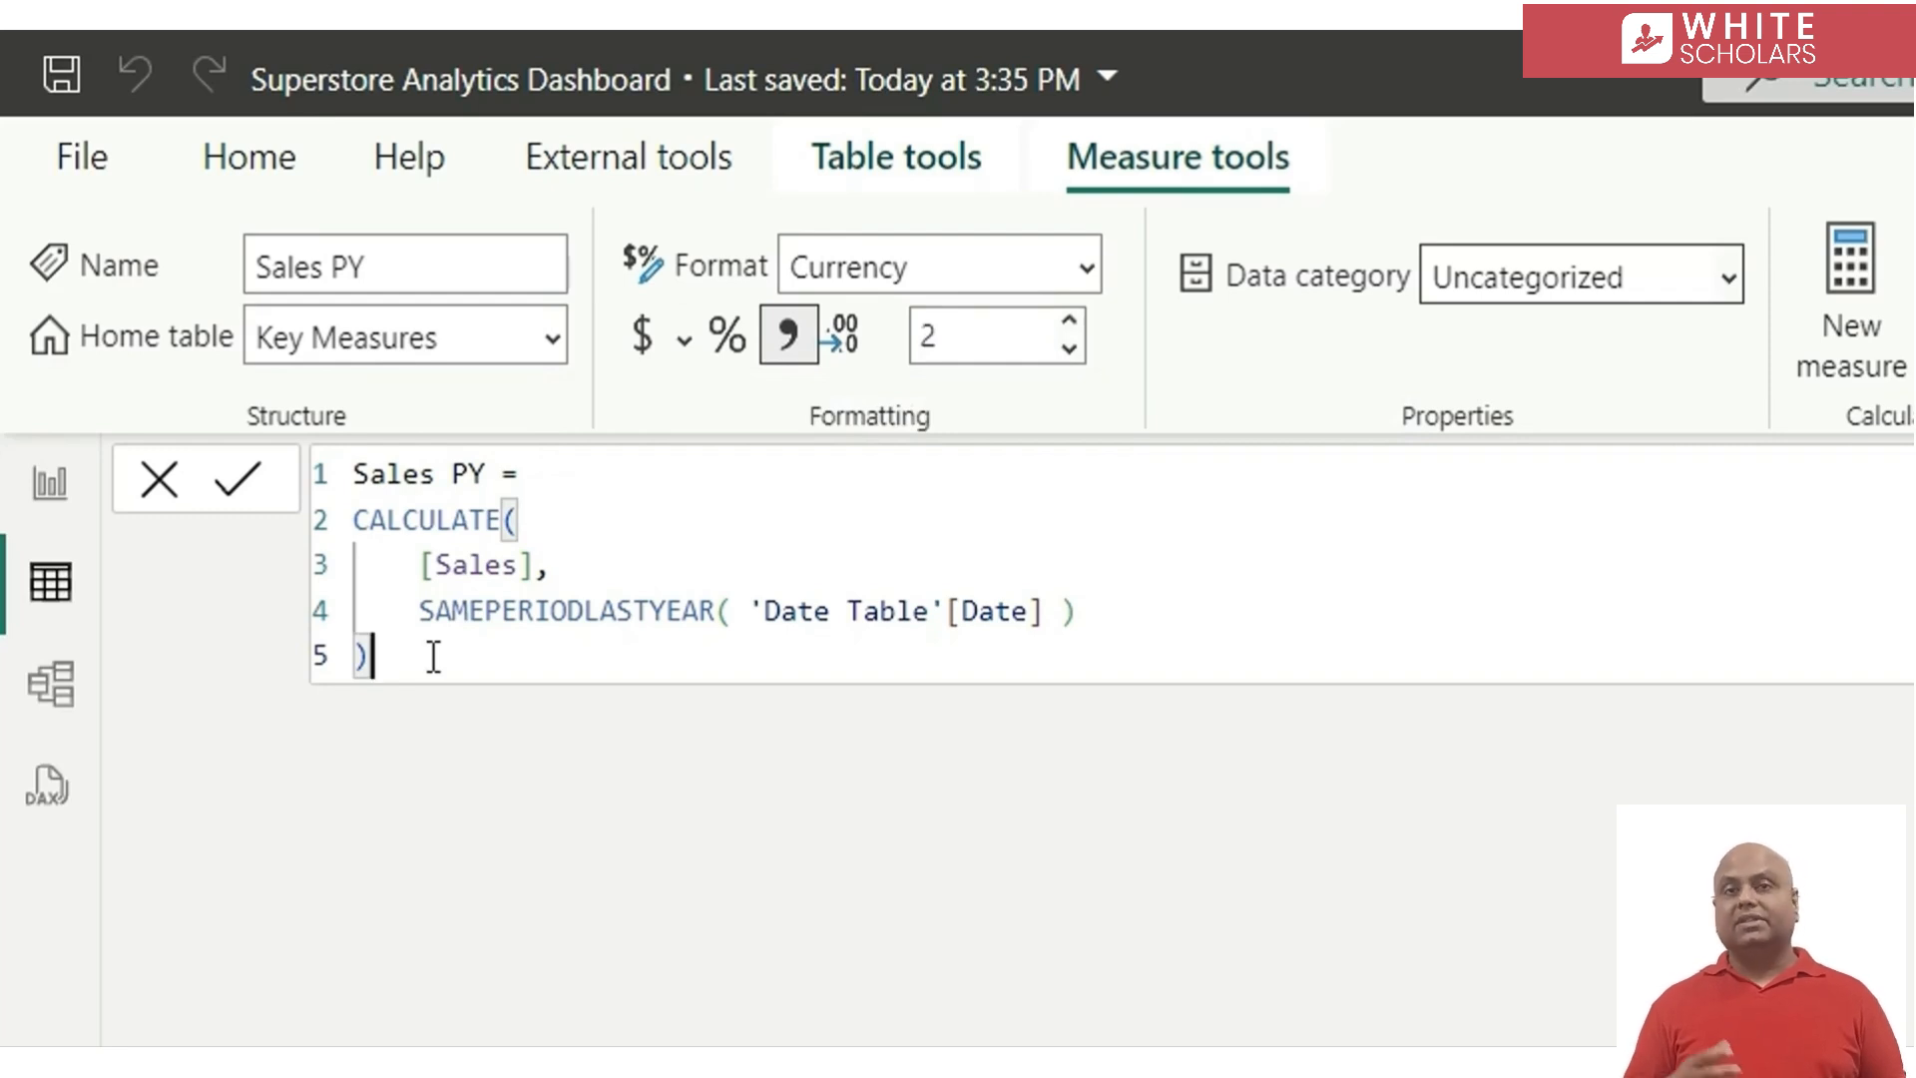
Copy the entire Sales PY formula into a new measure in the Key Measures table
drag(419, 666, 332, 486)
key(ctrl+c)
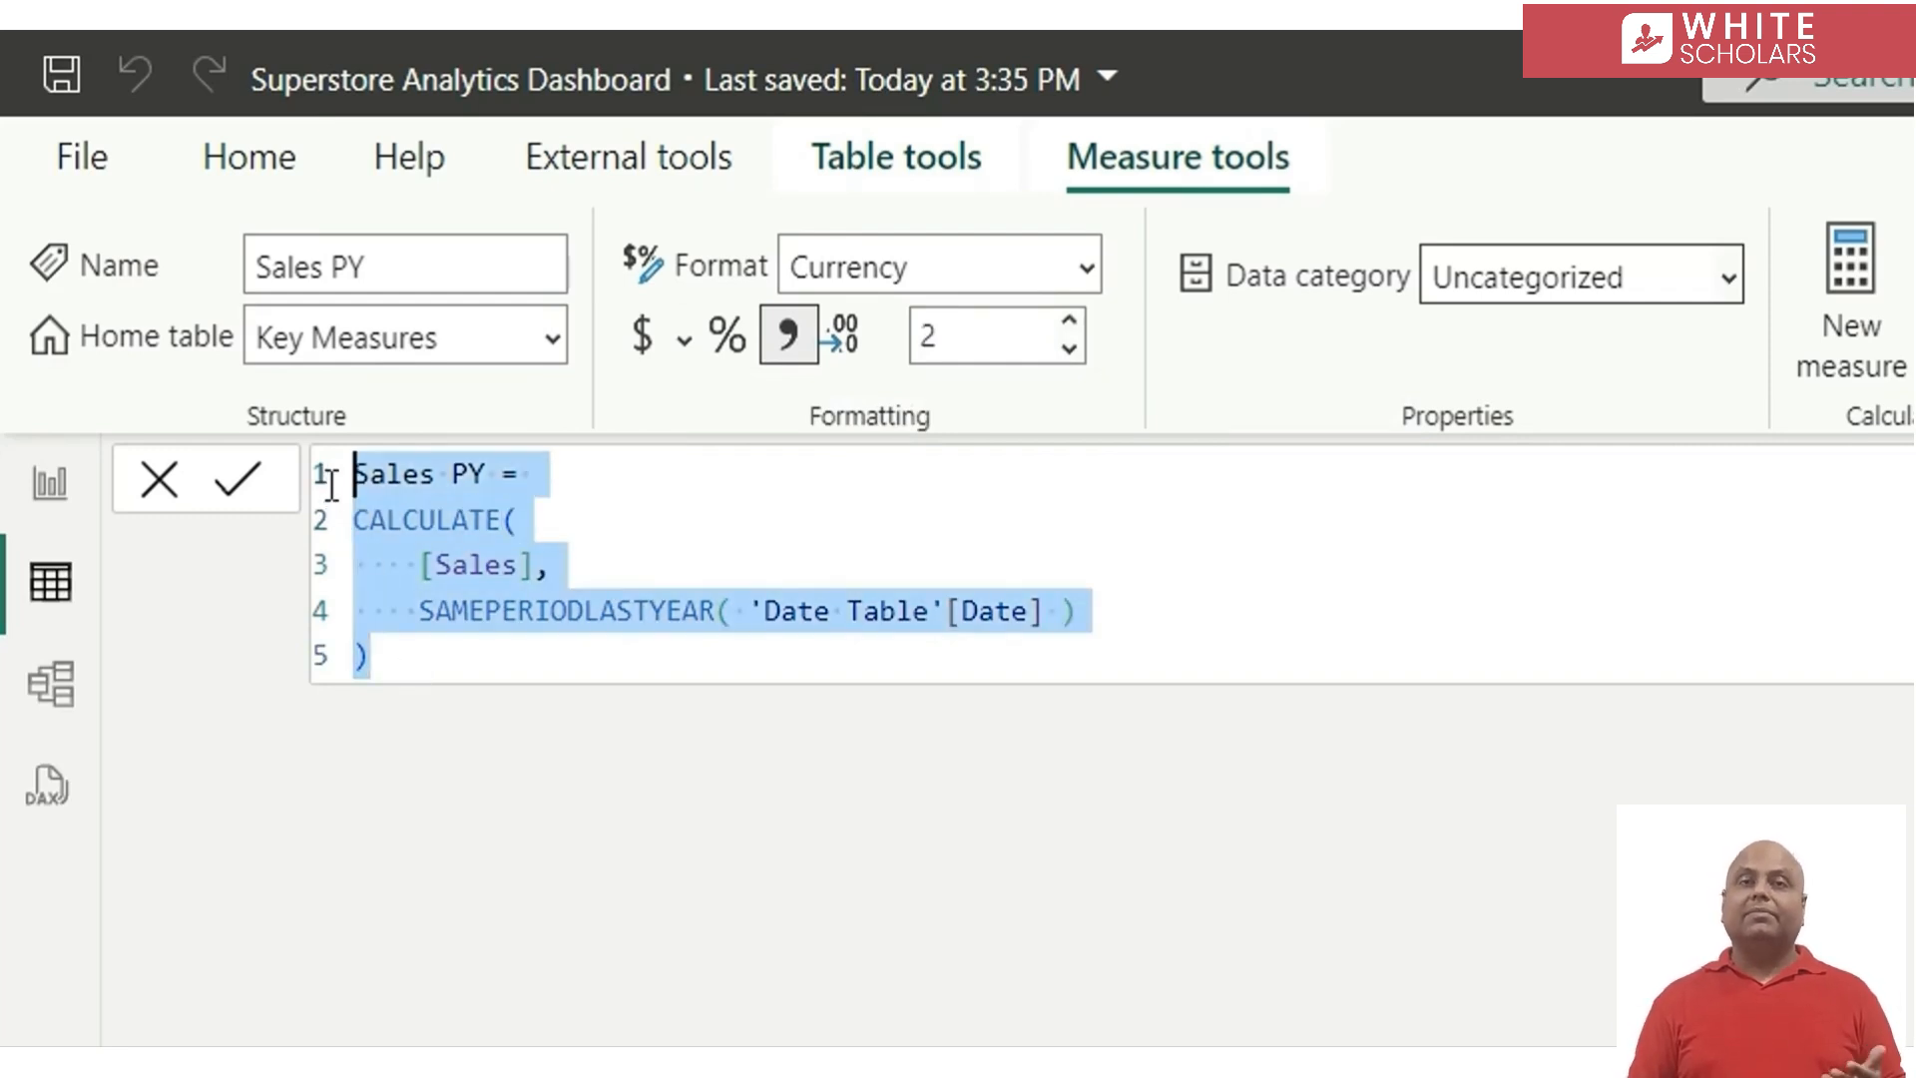
click(1839, 317)
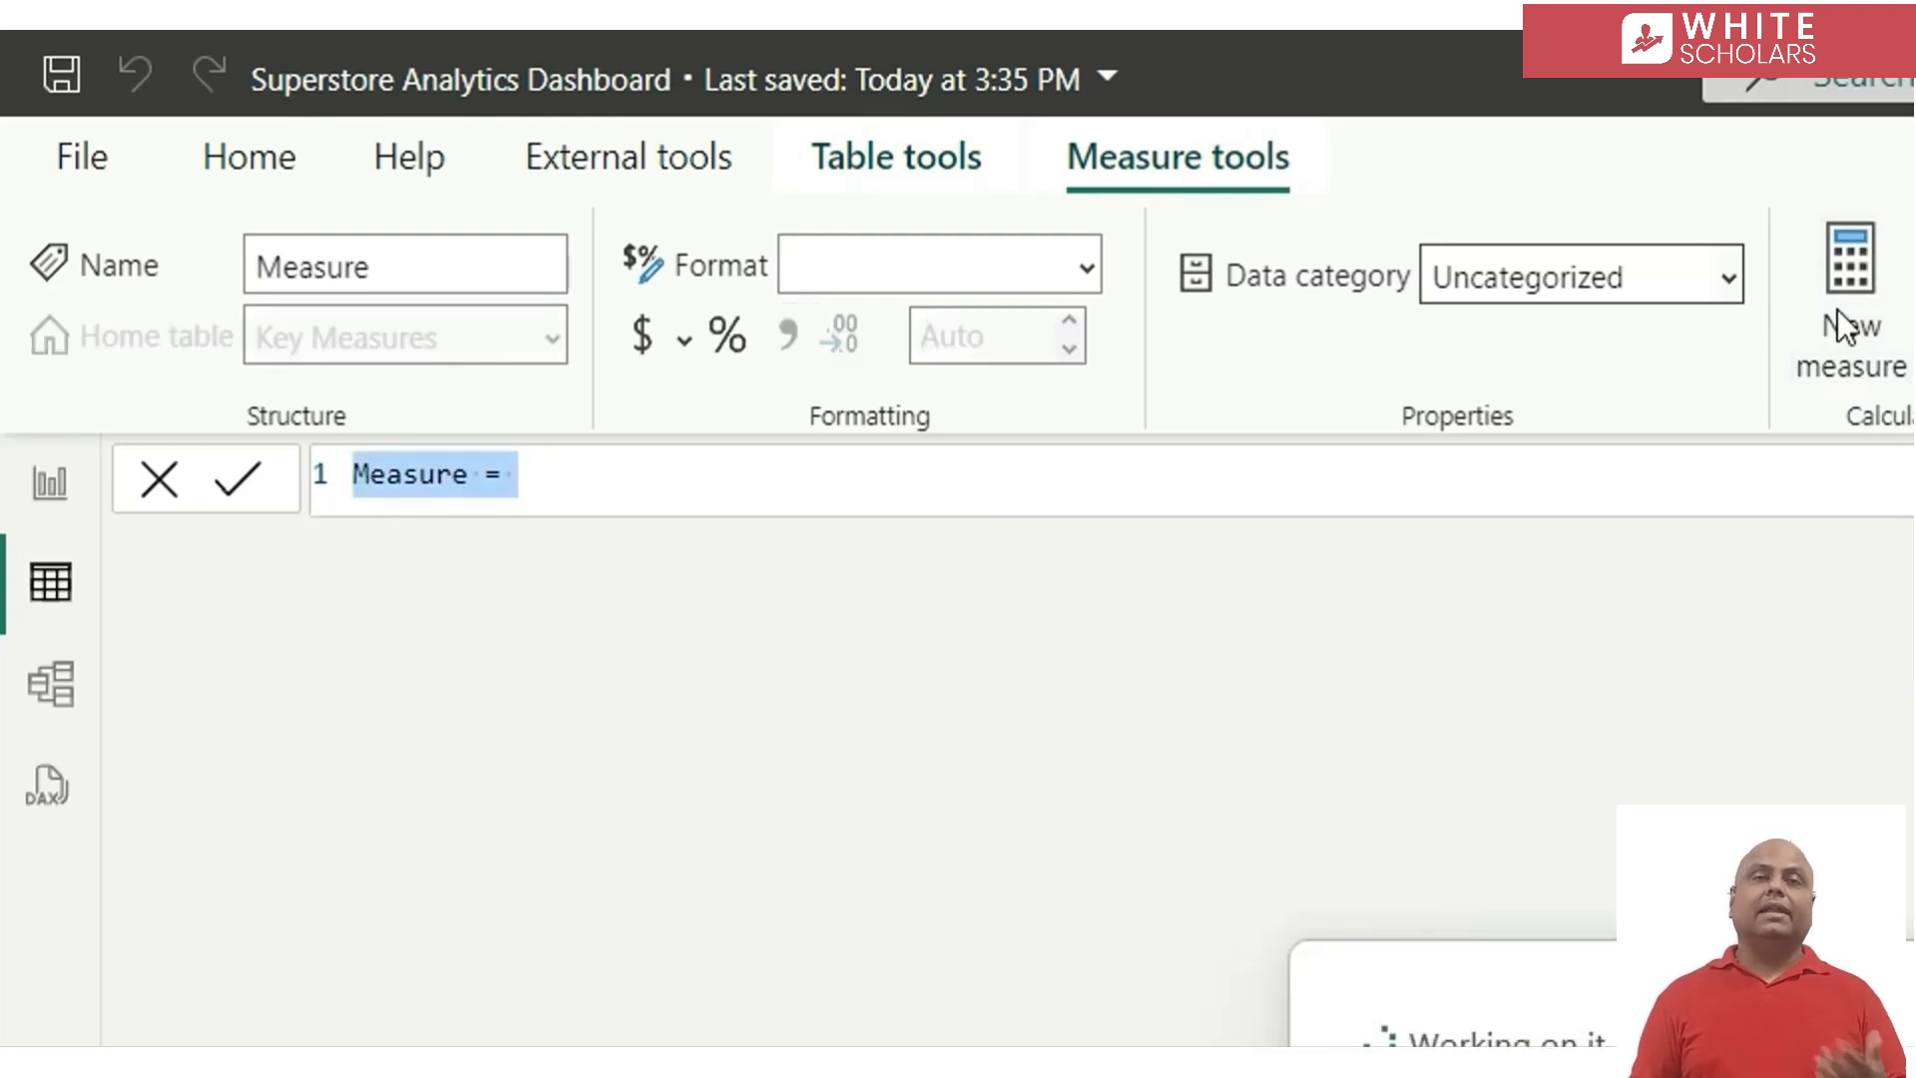
key(ctrl+v)
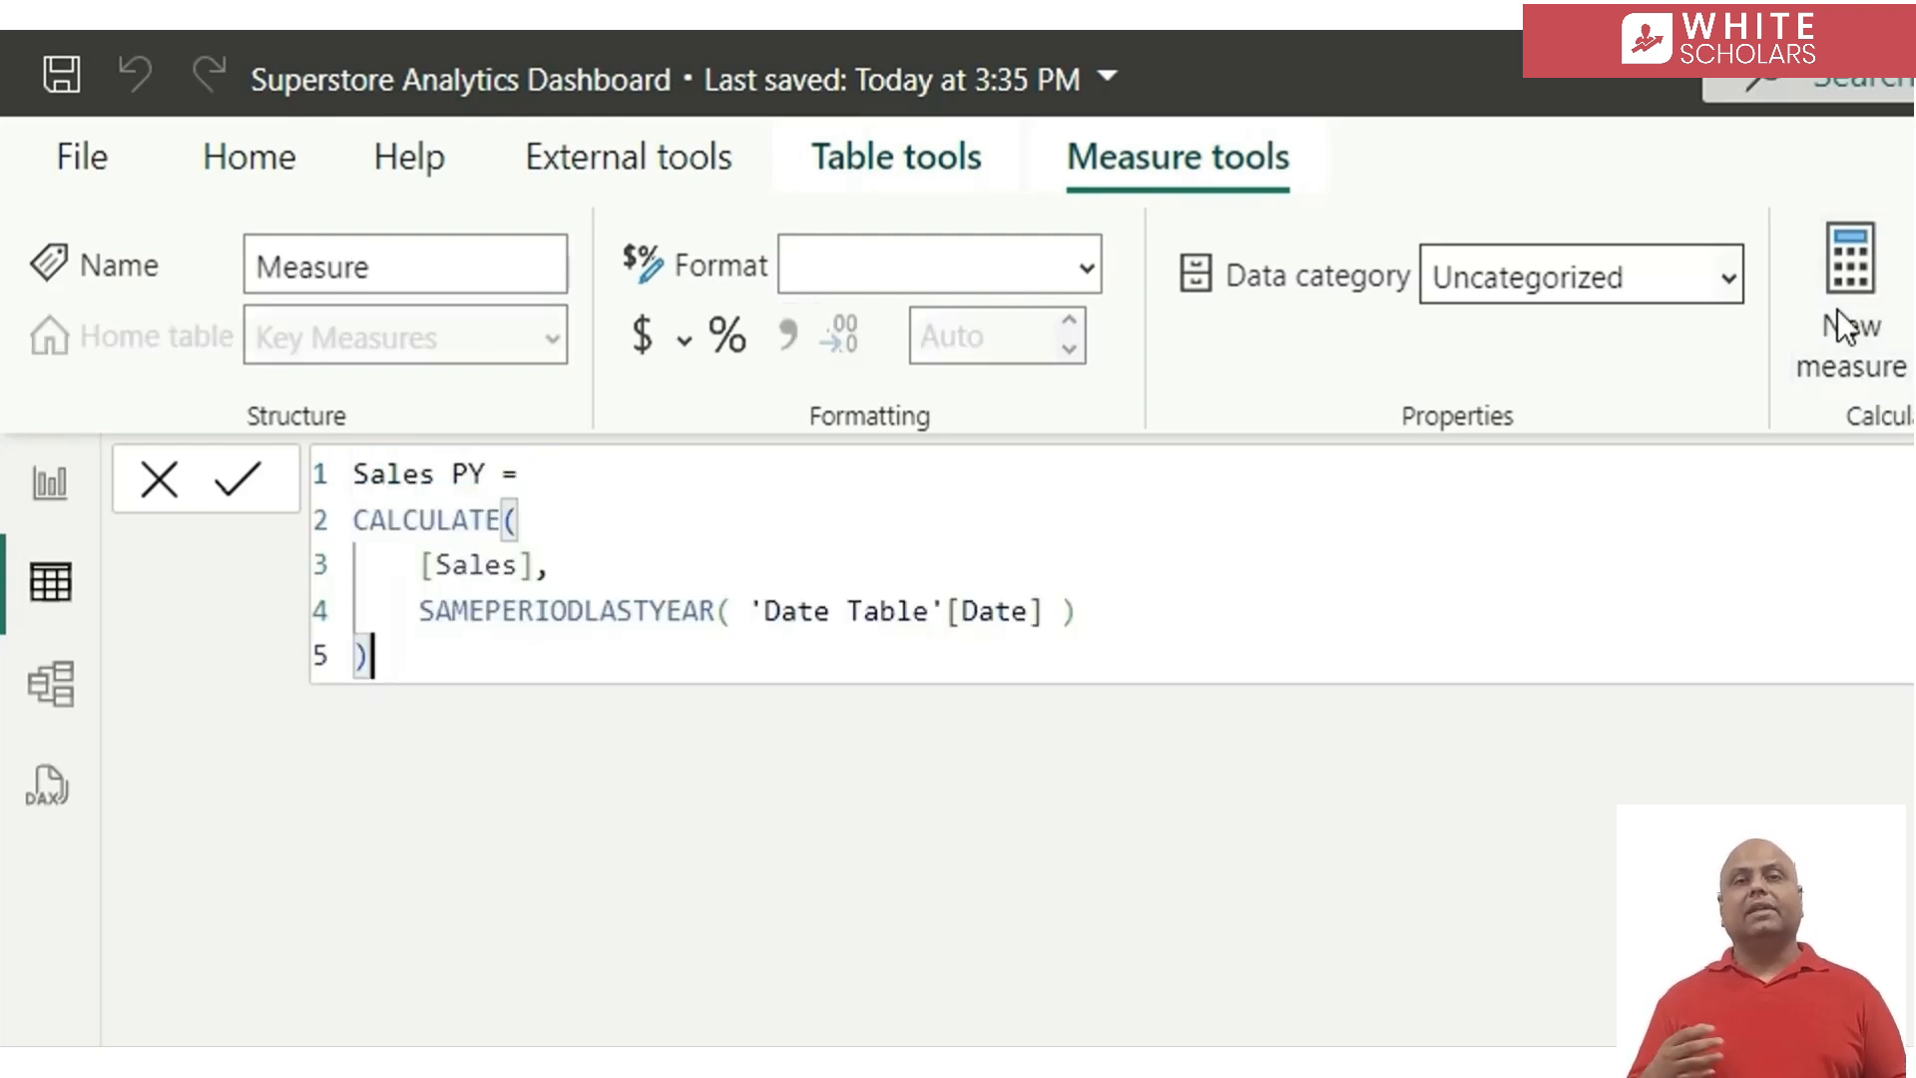
Replace both occurrences of Sales with Profit in the copied formula and commit the measure as Profit PY
double_click(400, 475)
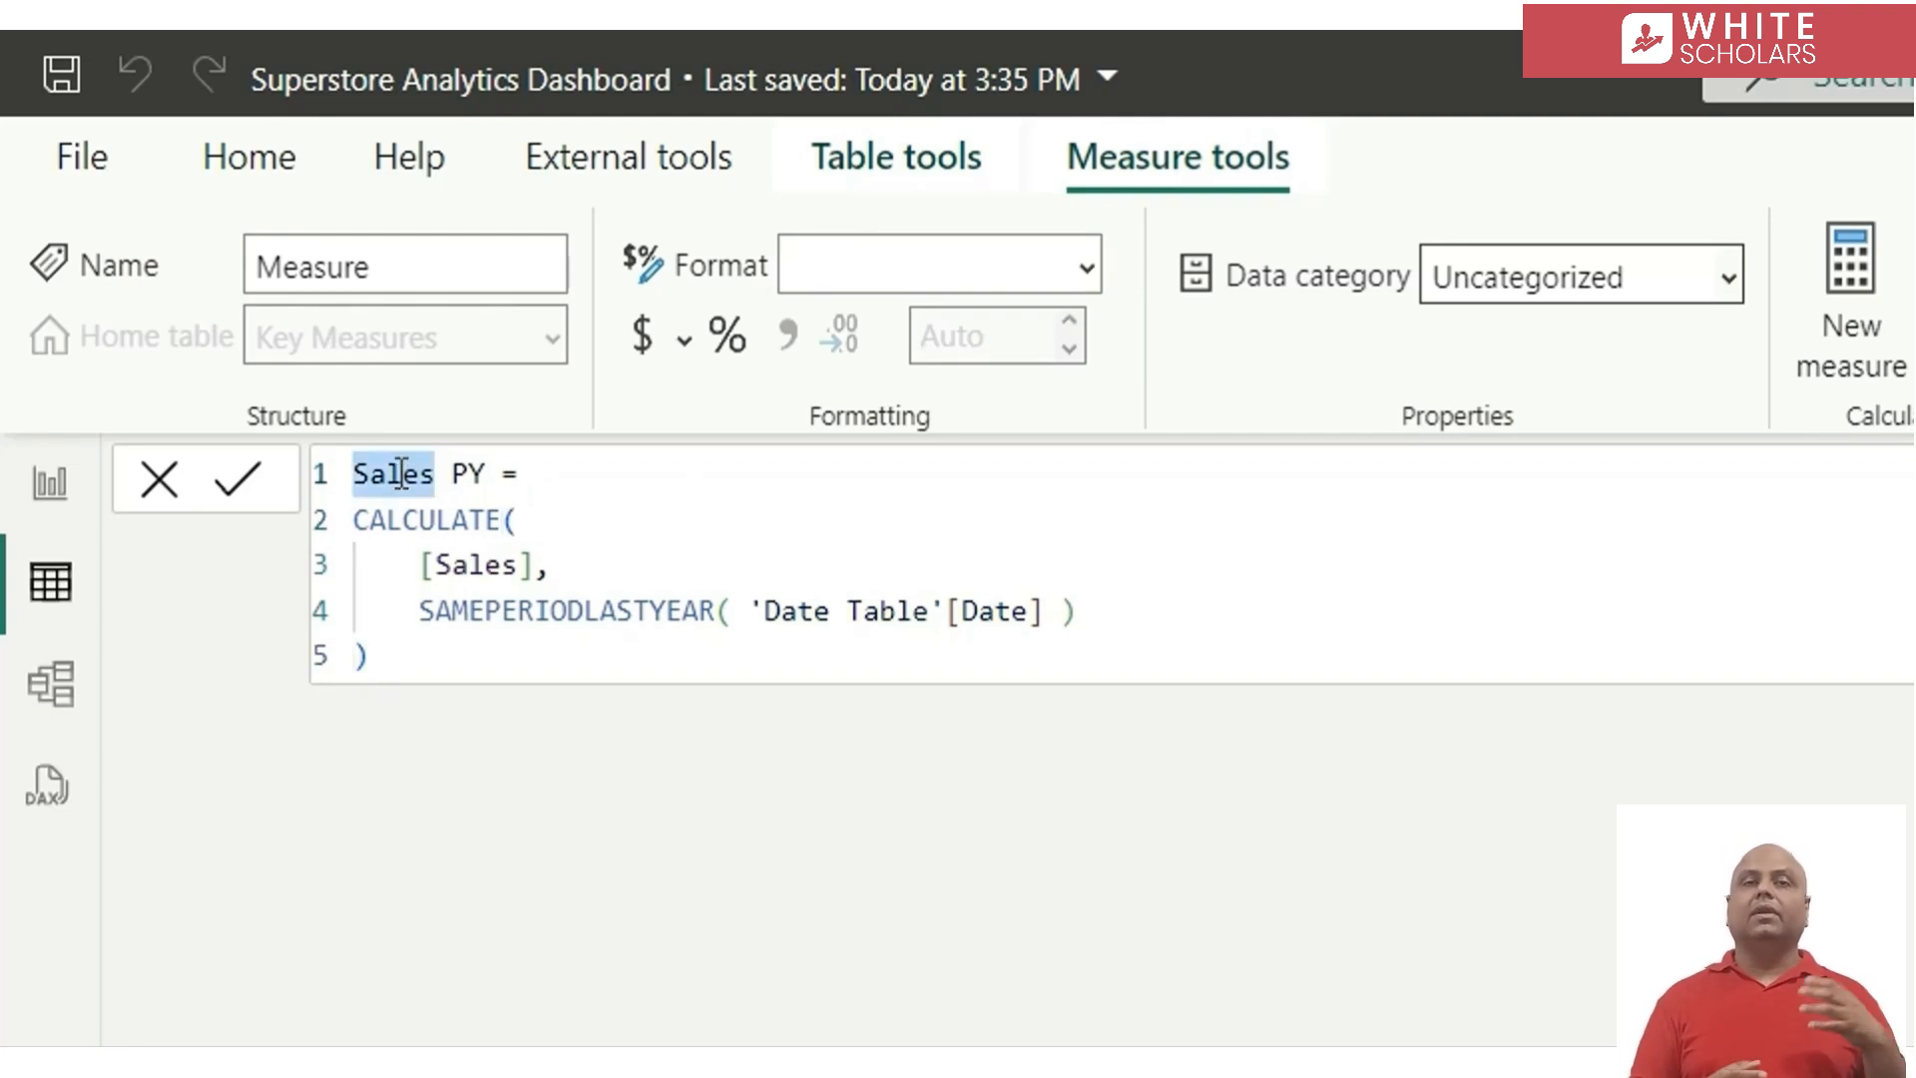
key(ctrl+d)
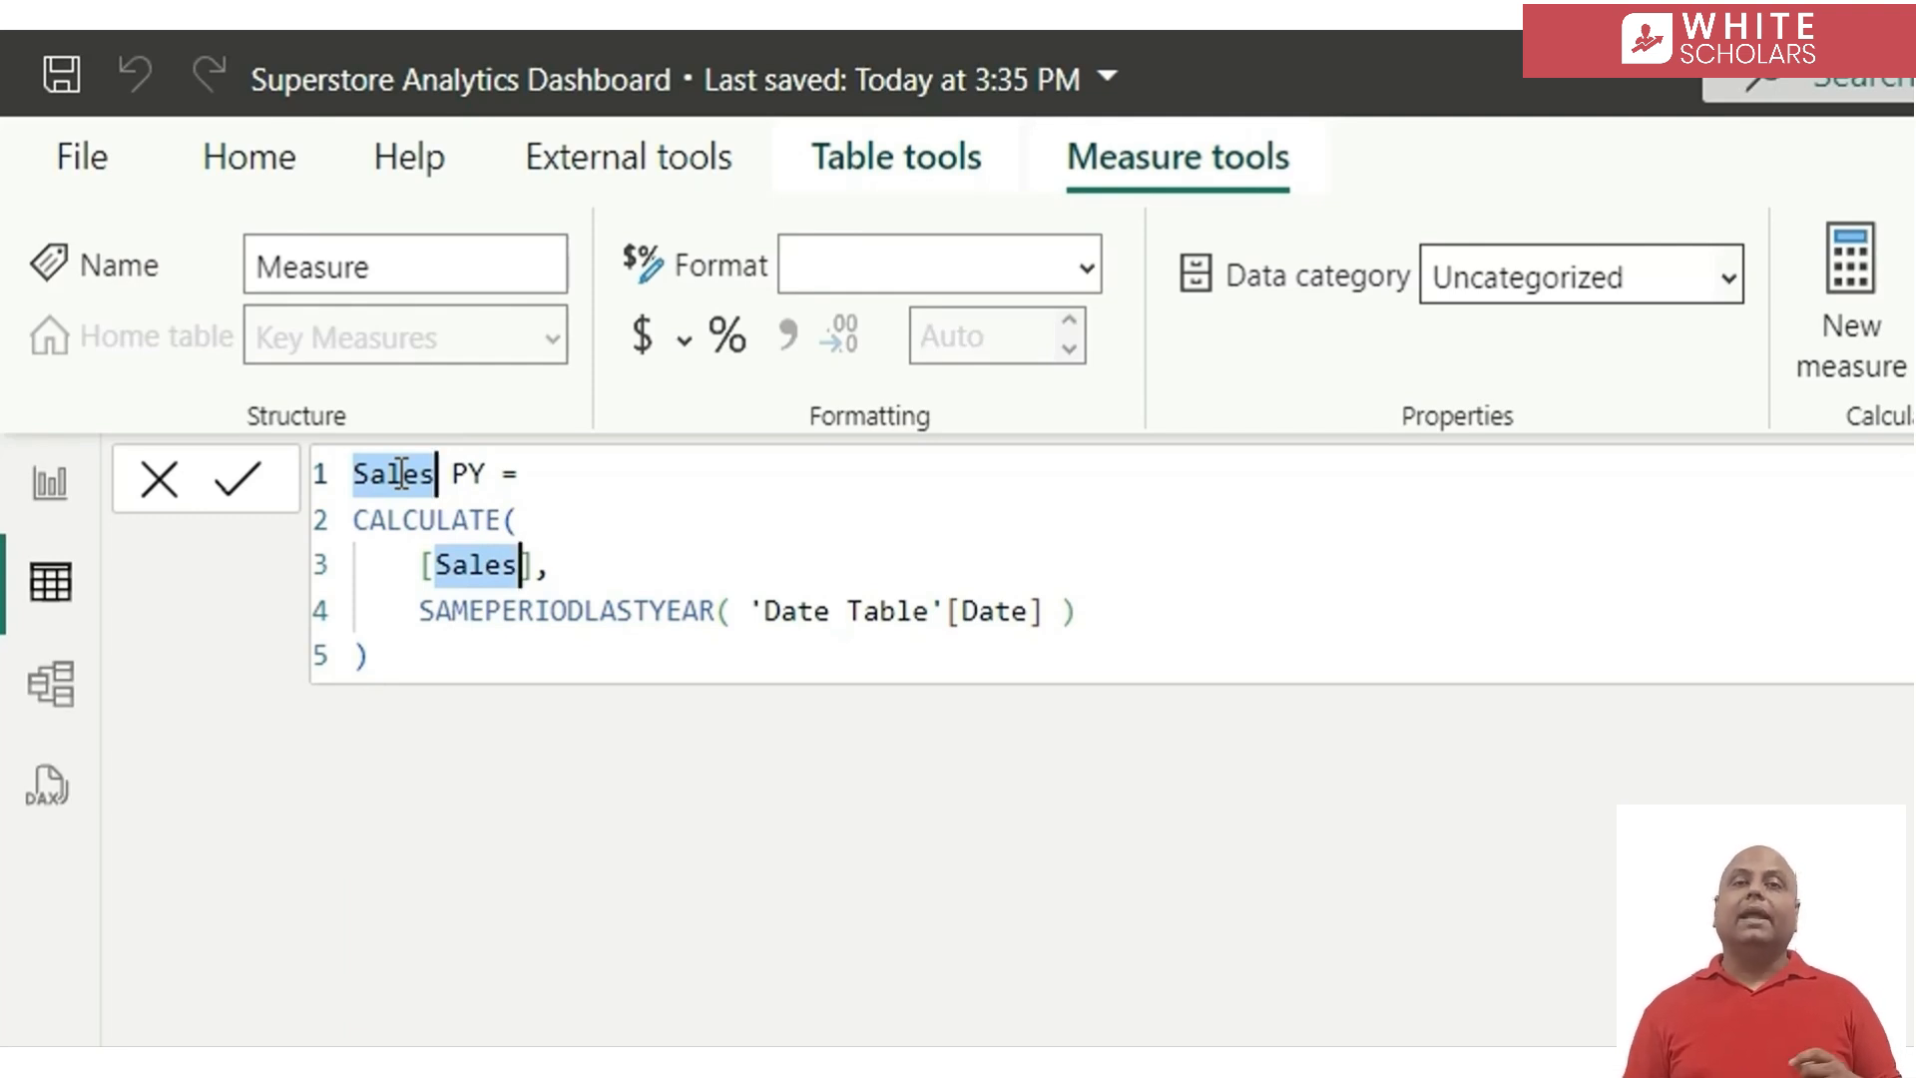
text(Prof)
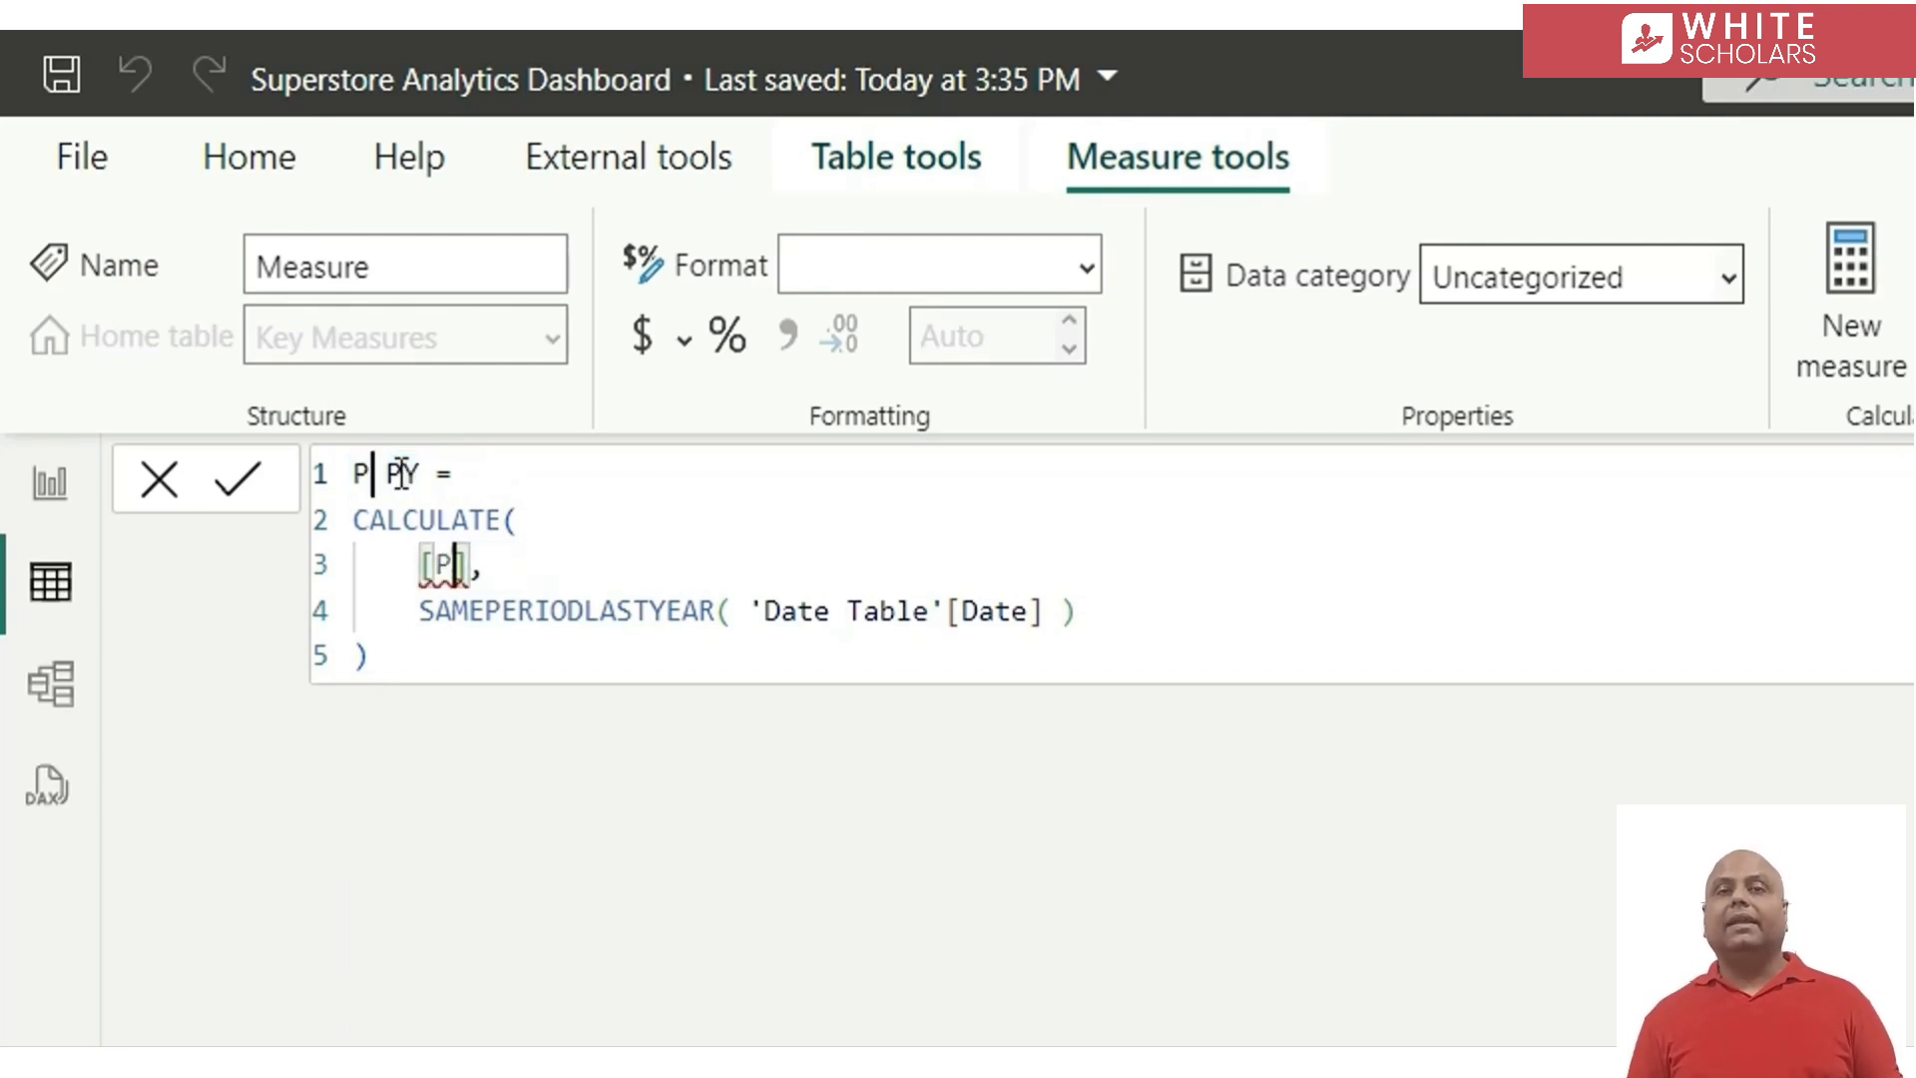
text(it)
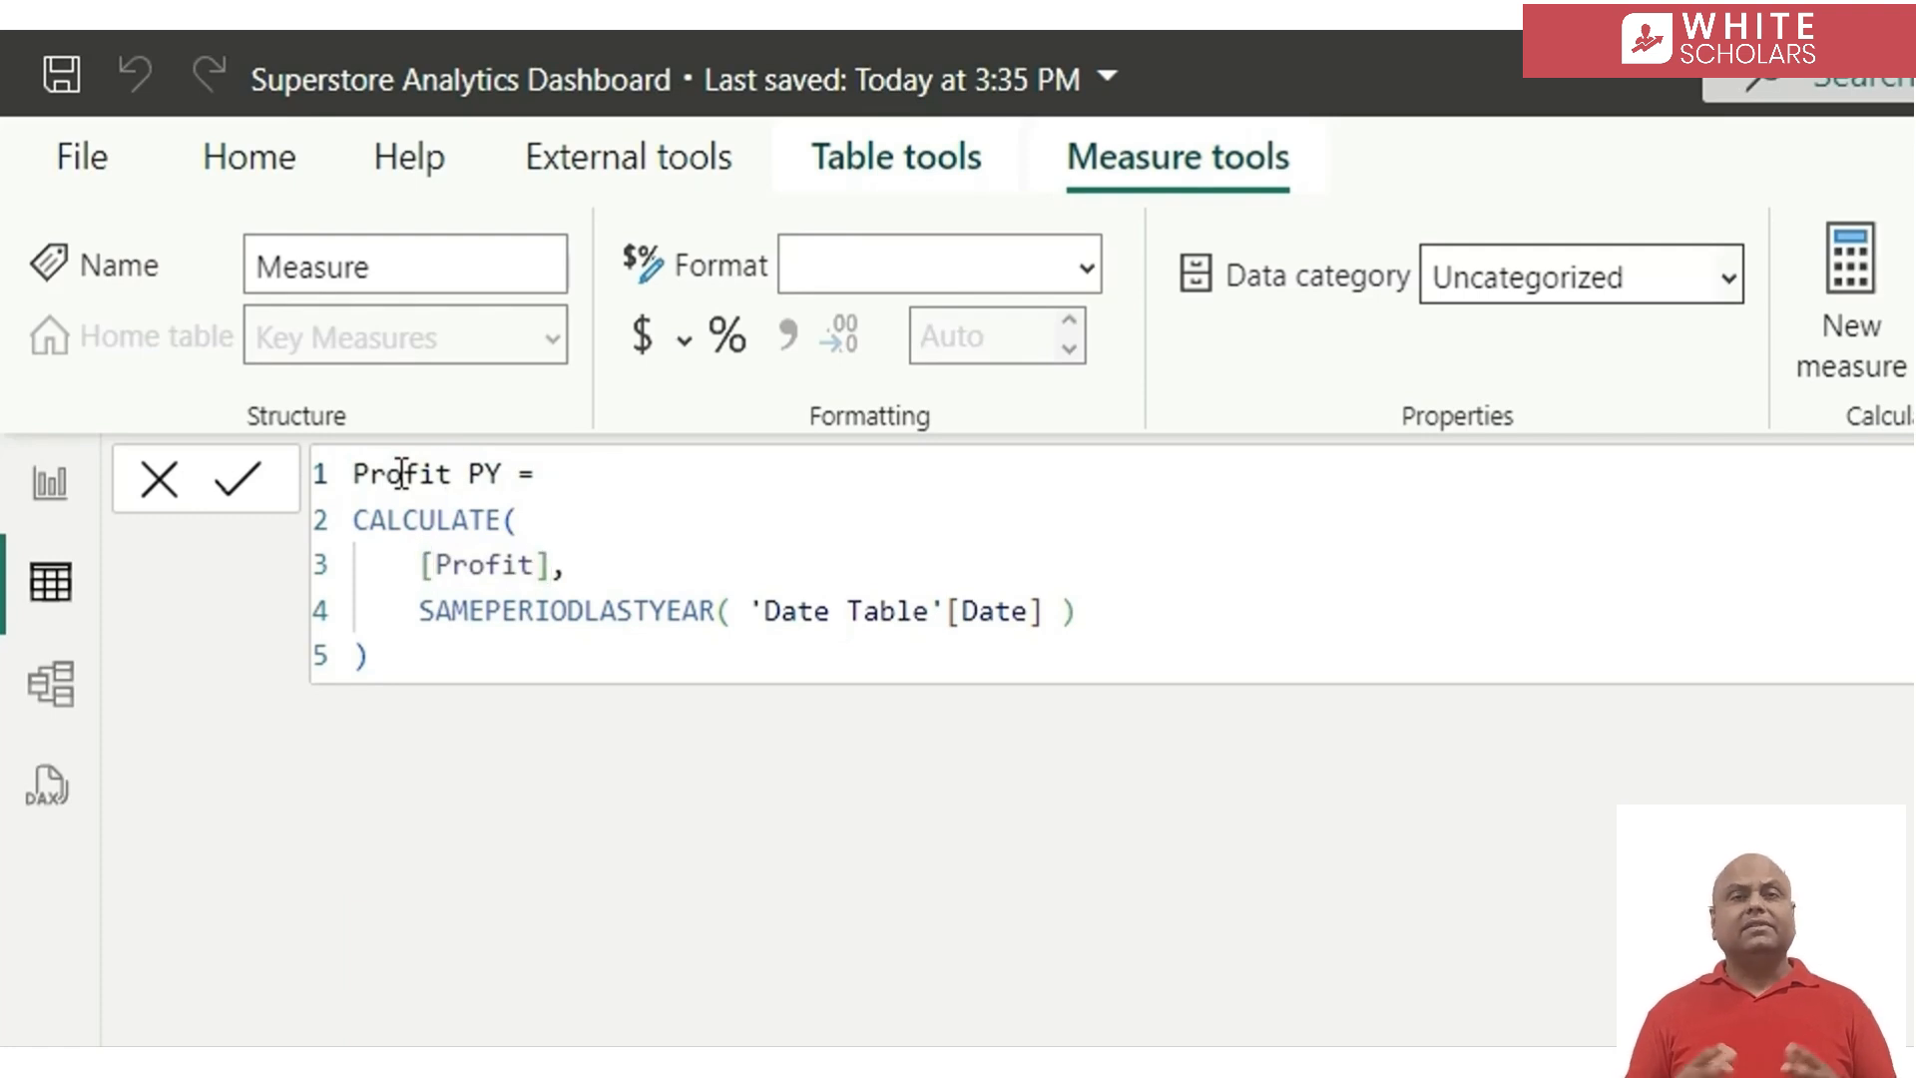
key(Return)
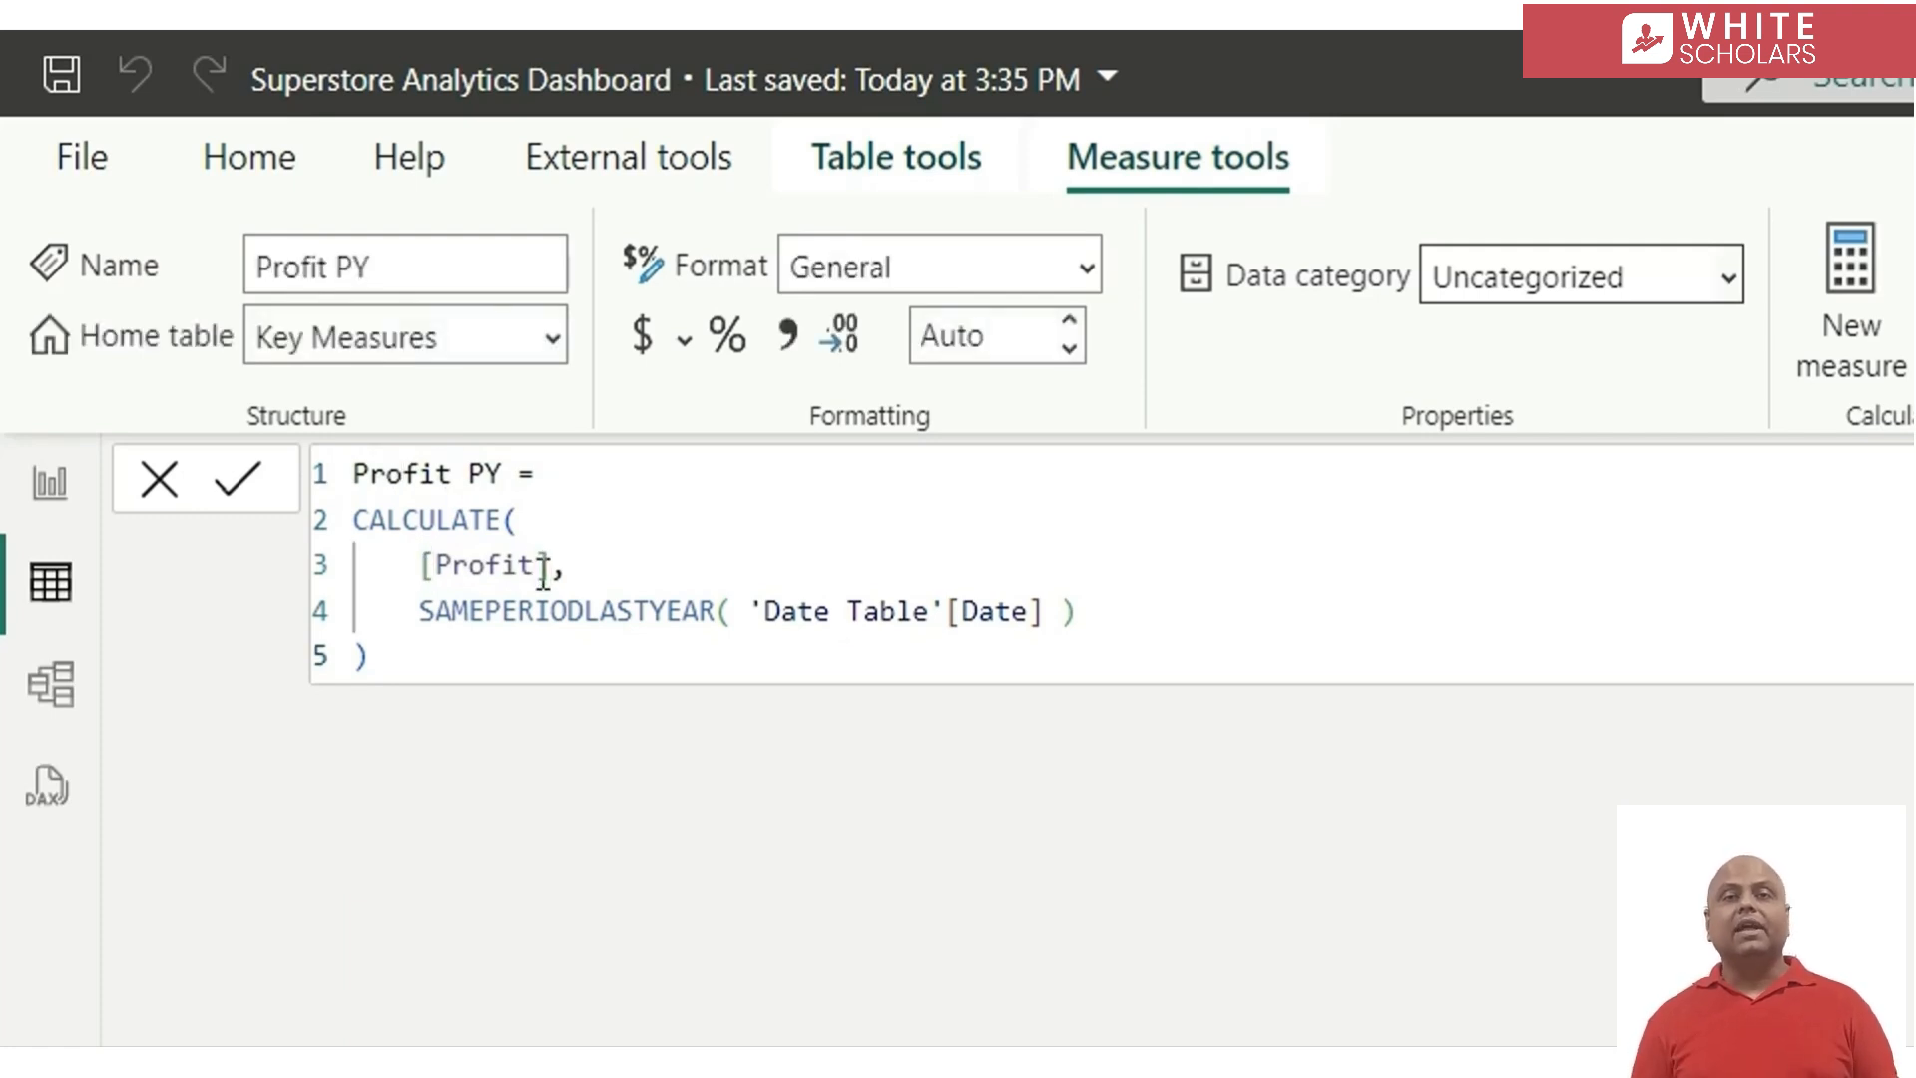
Create a new measure in the Key Measures table and paste the copied Sales PY formula into it
key(ctrl+a)
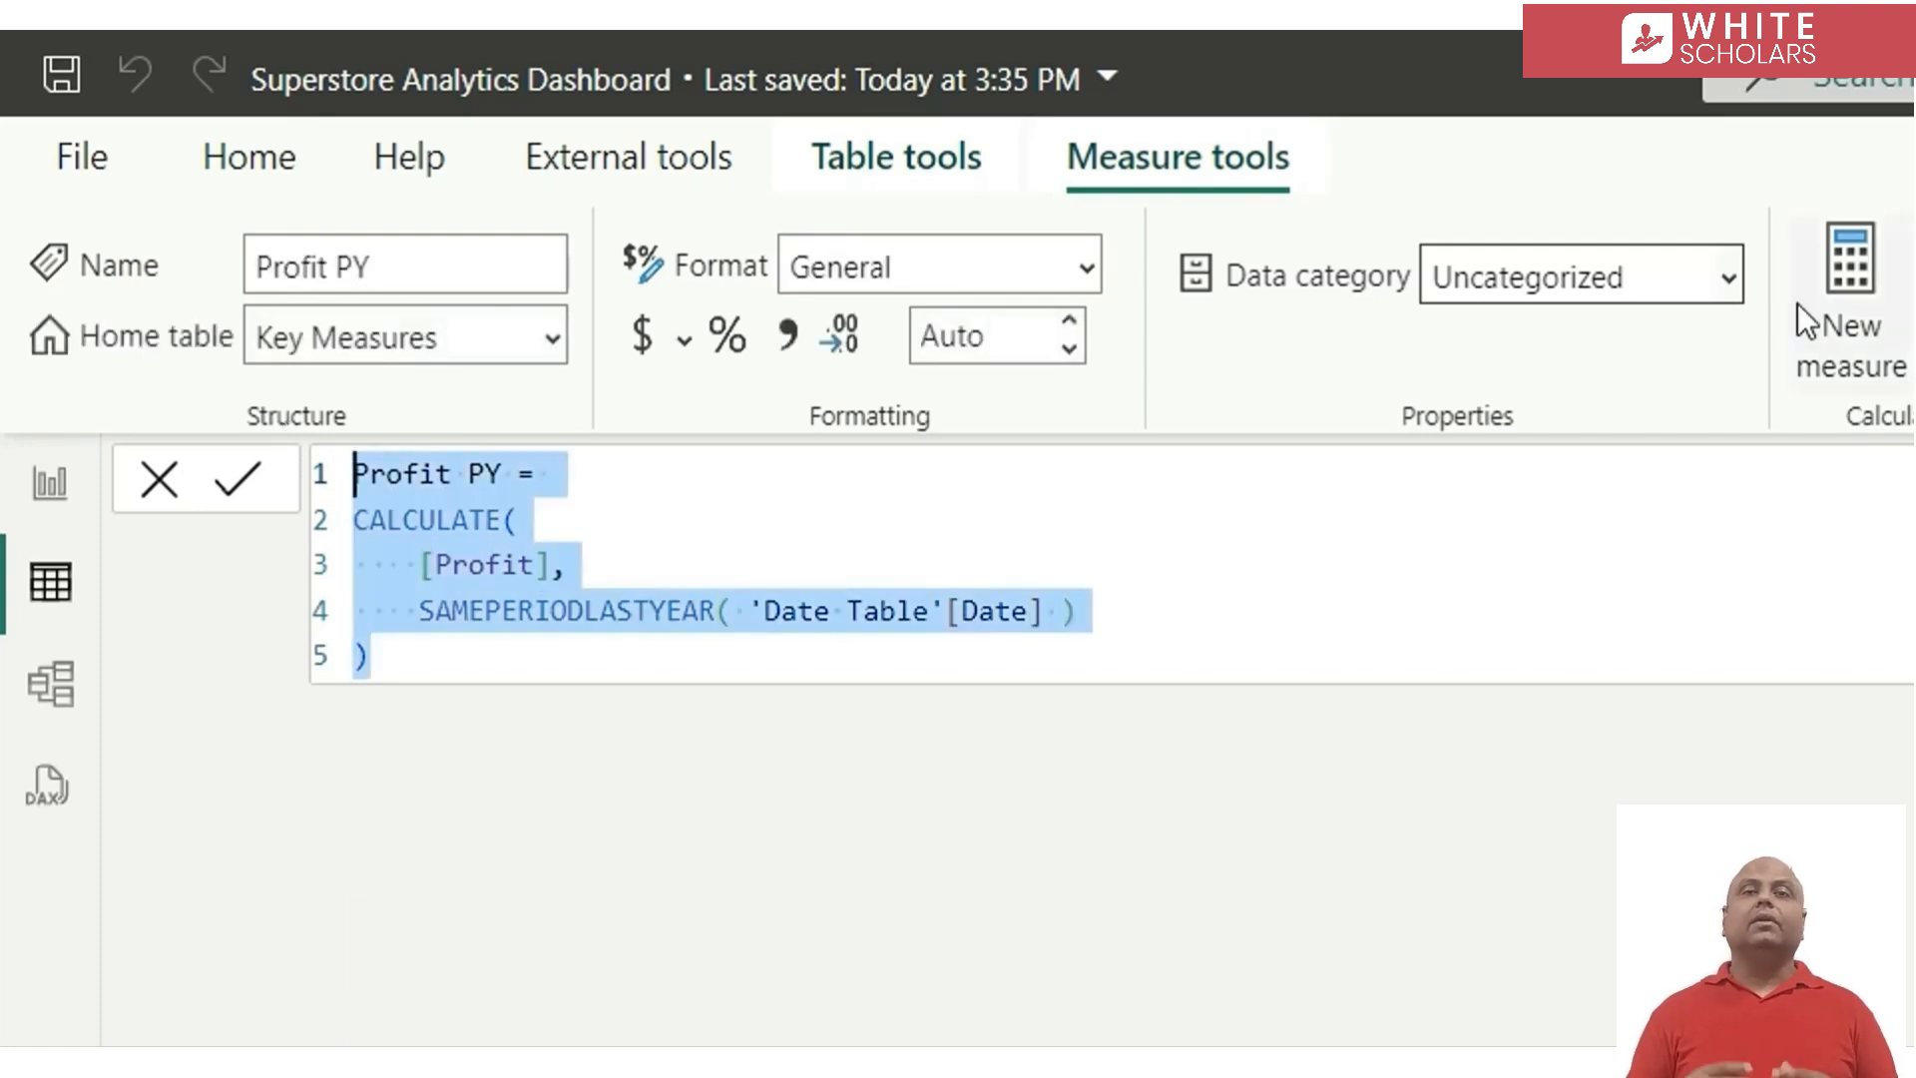
click(1824, 299)
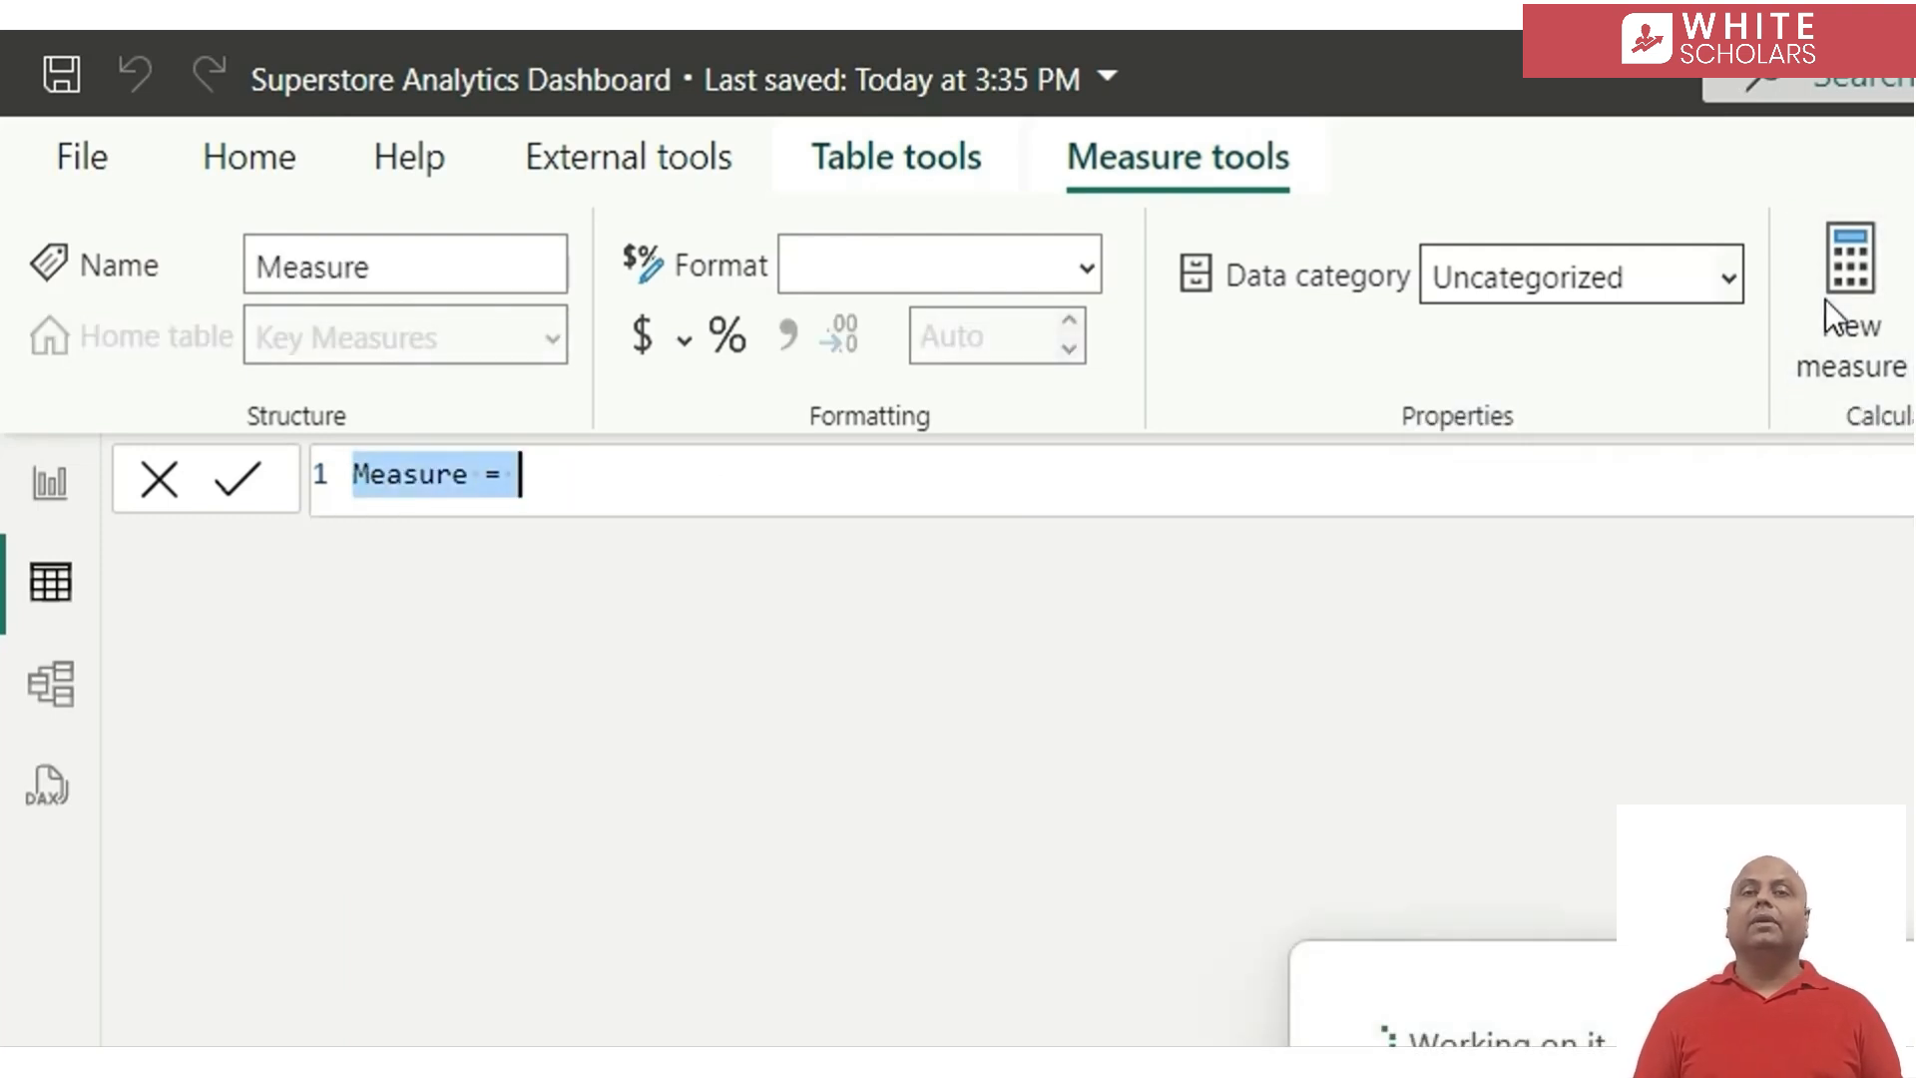
key(ctrl+v)
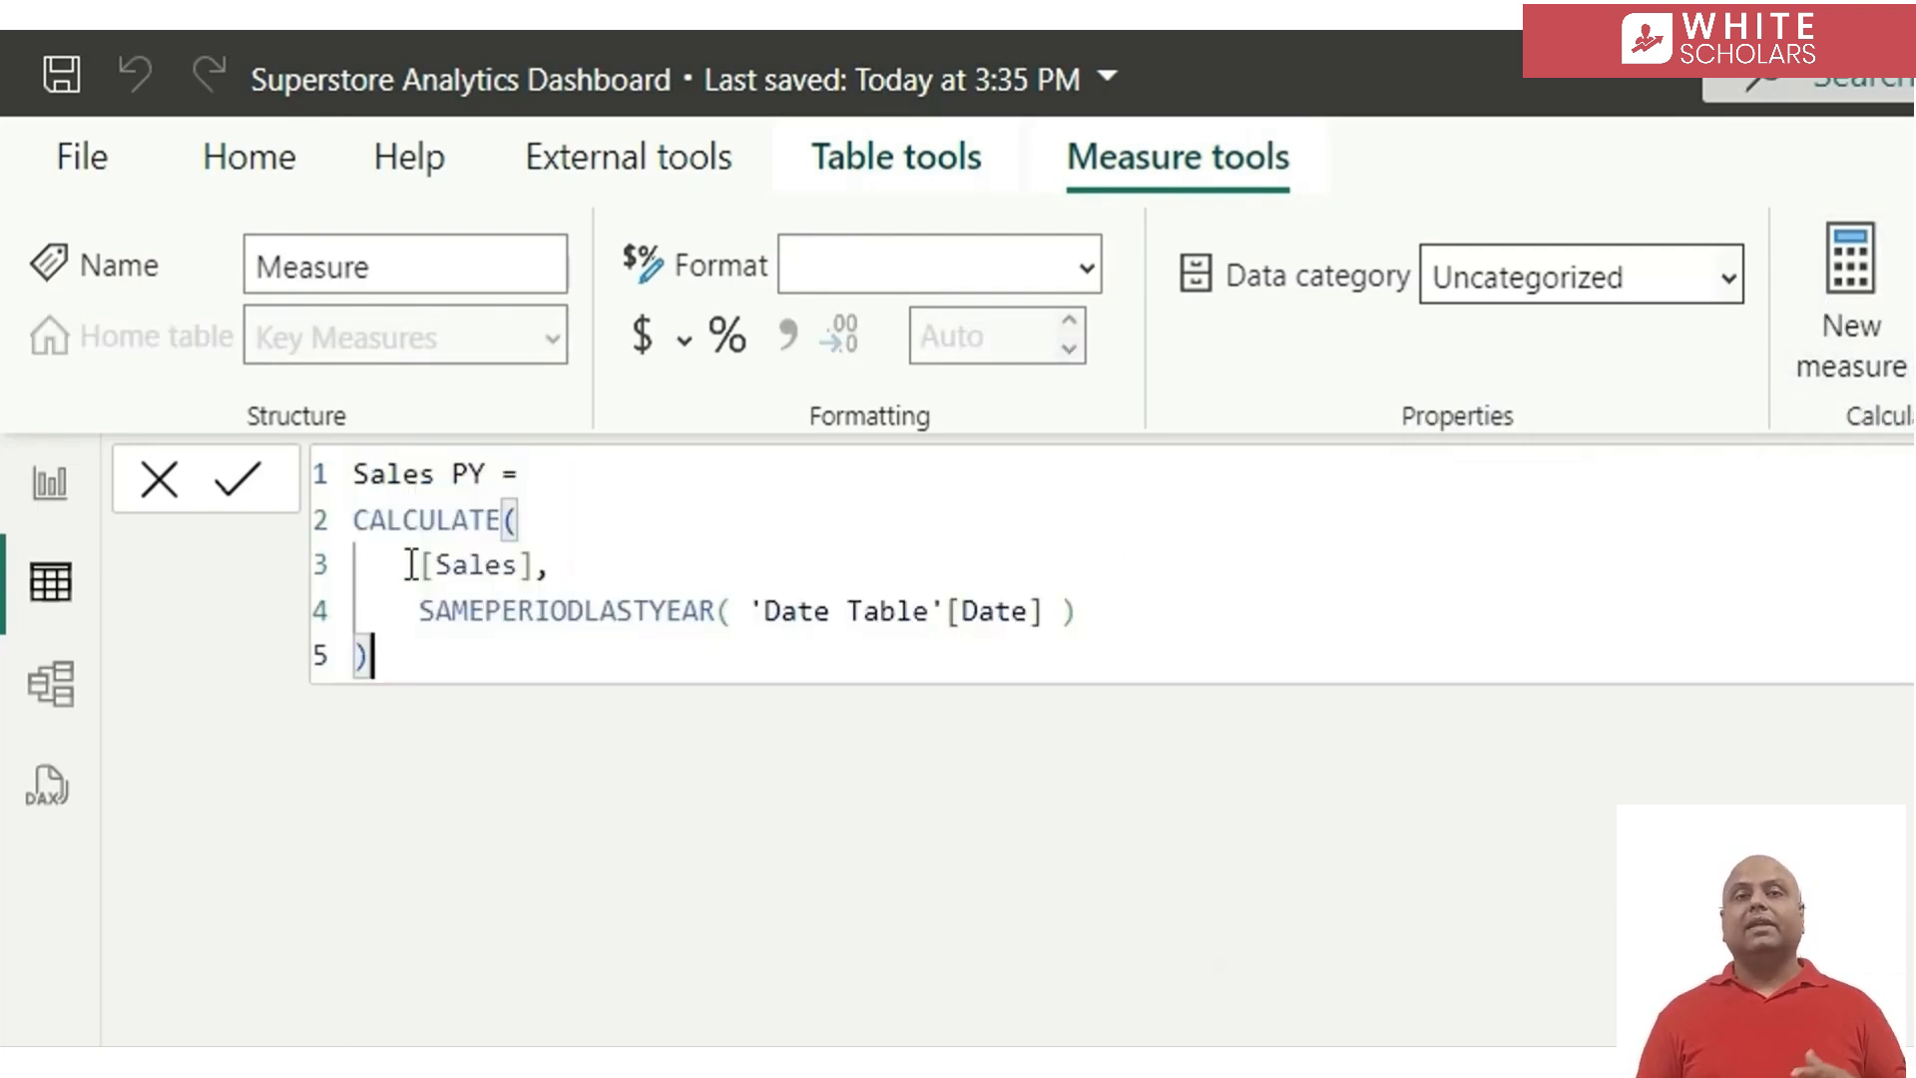
Replace both occurrences of Sales with % returned Orders, commit the measure as % returned Orders PY and format it as a percentage
double_click(393, 475)
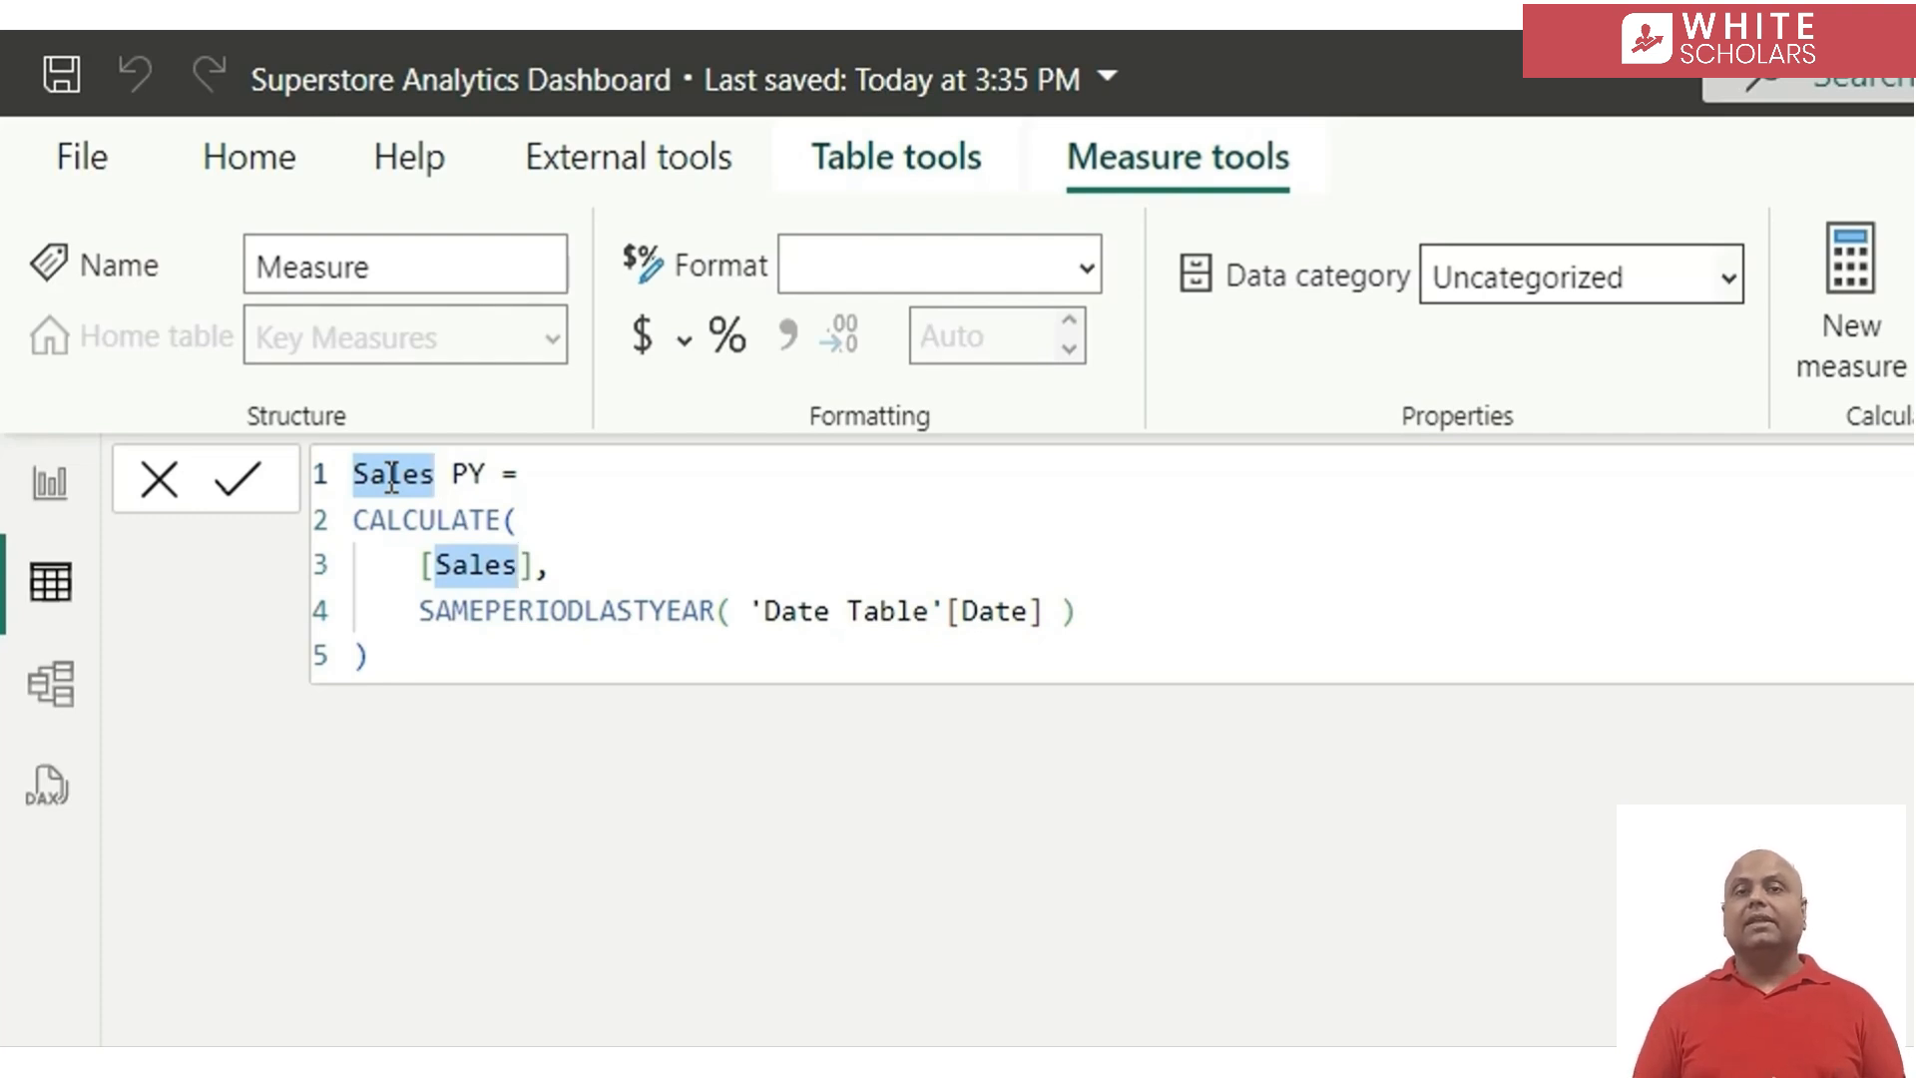
text(% returned Orders)
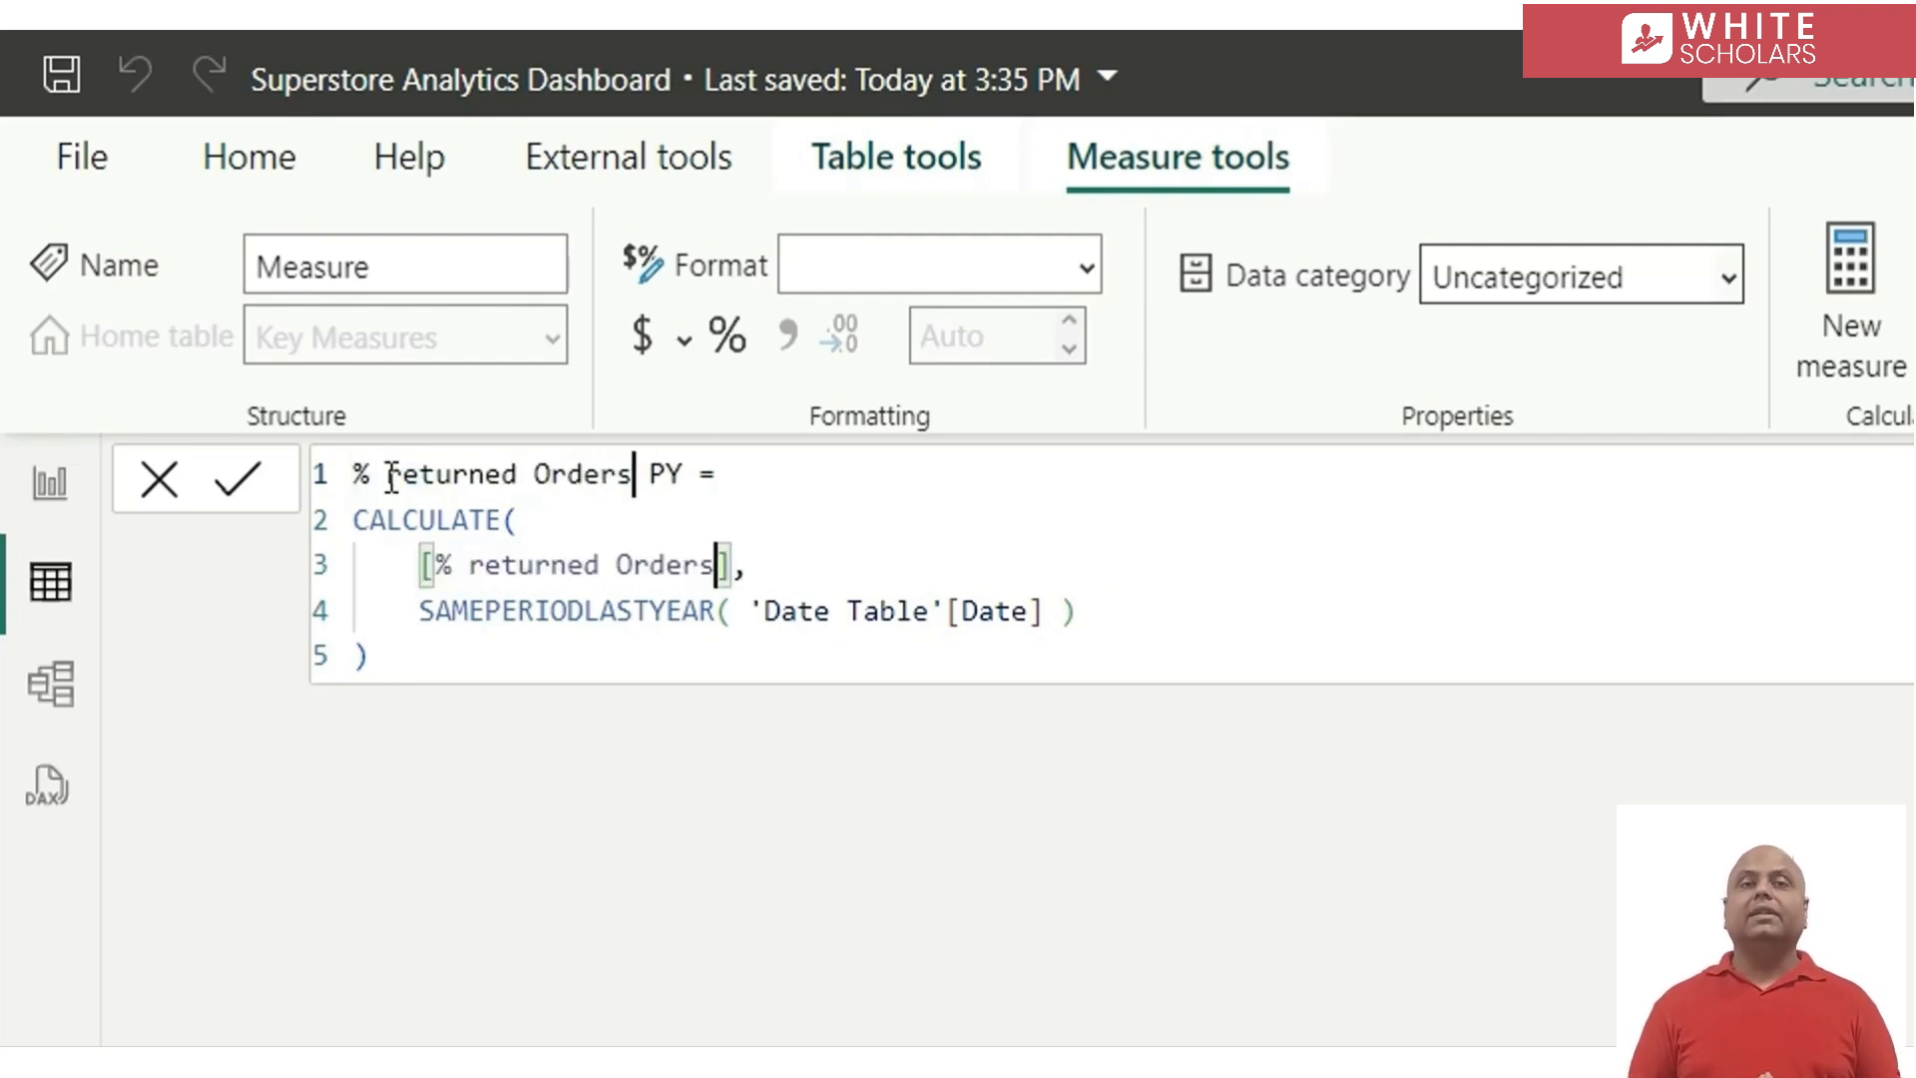
key(Return)
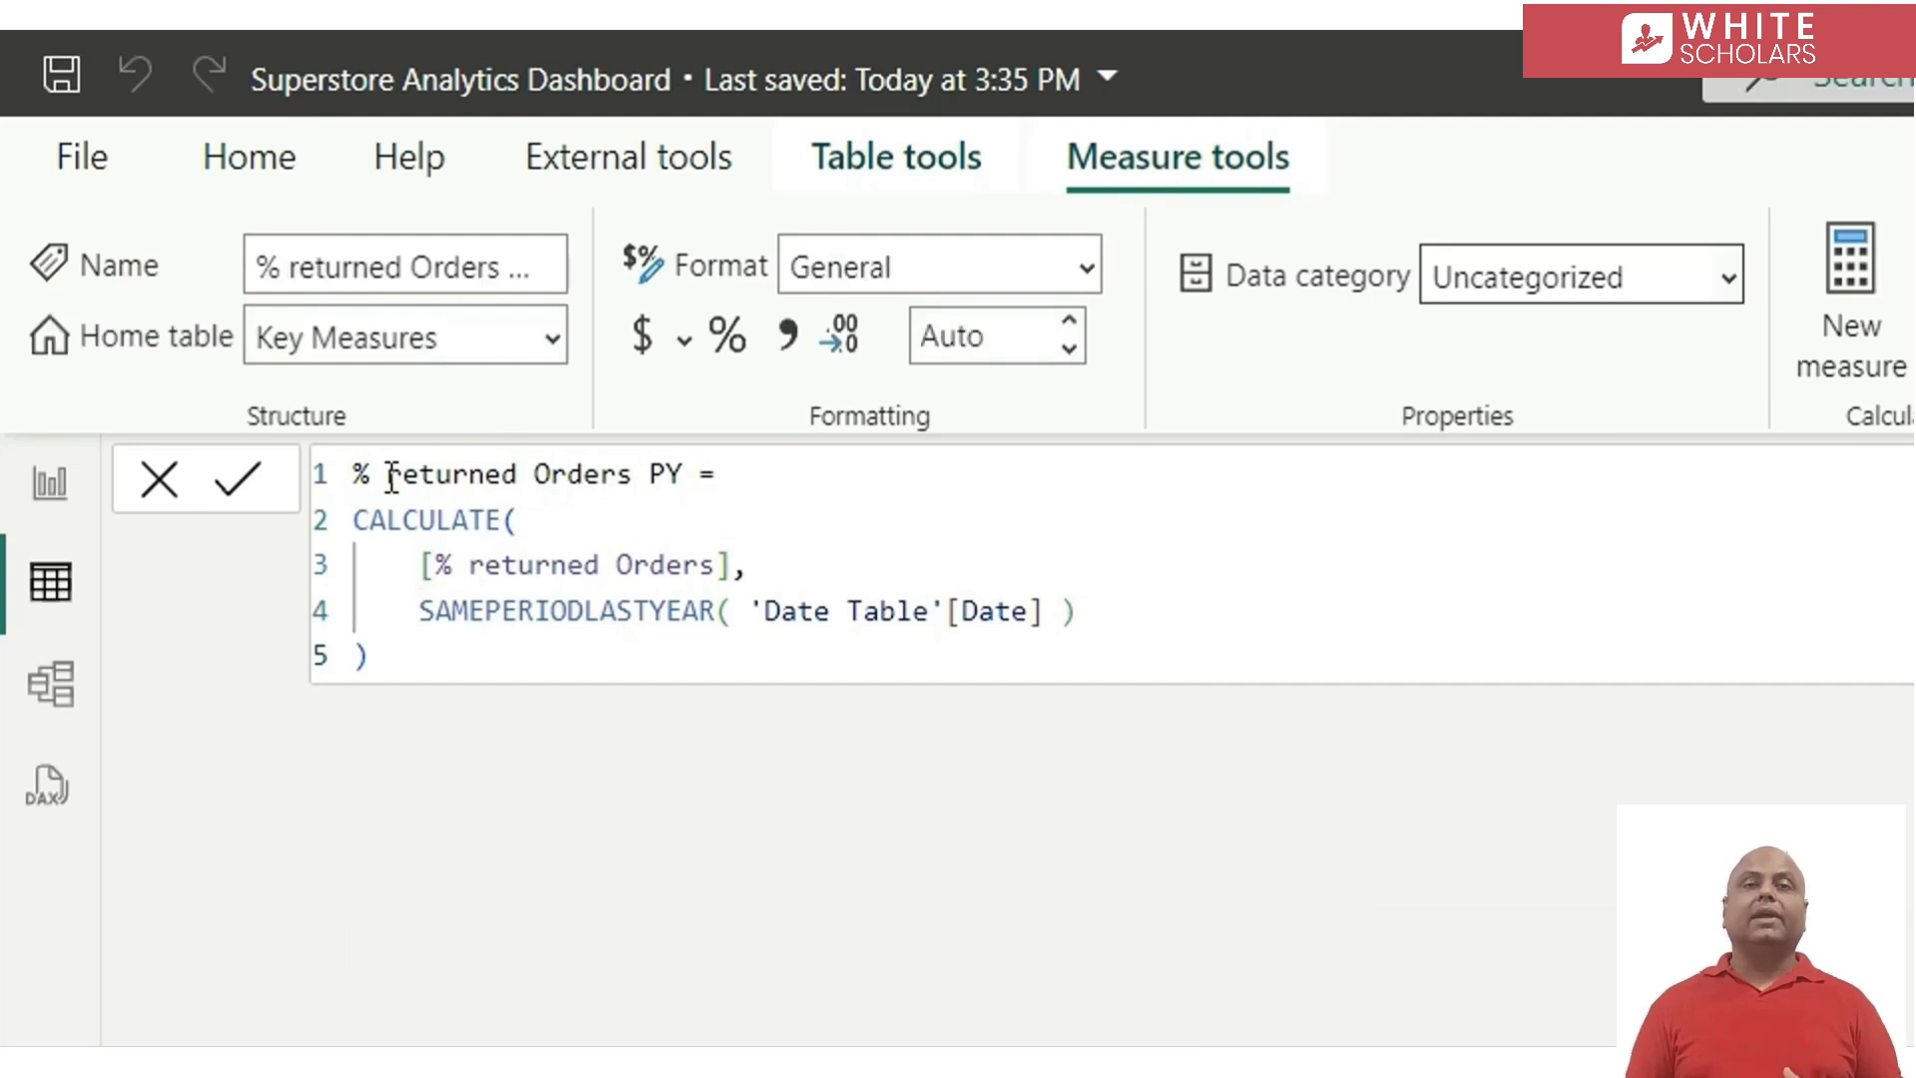
click(735, 342)
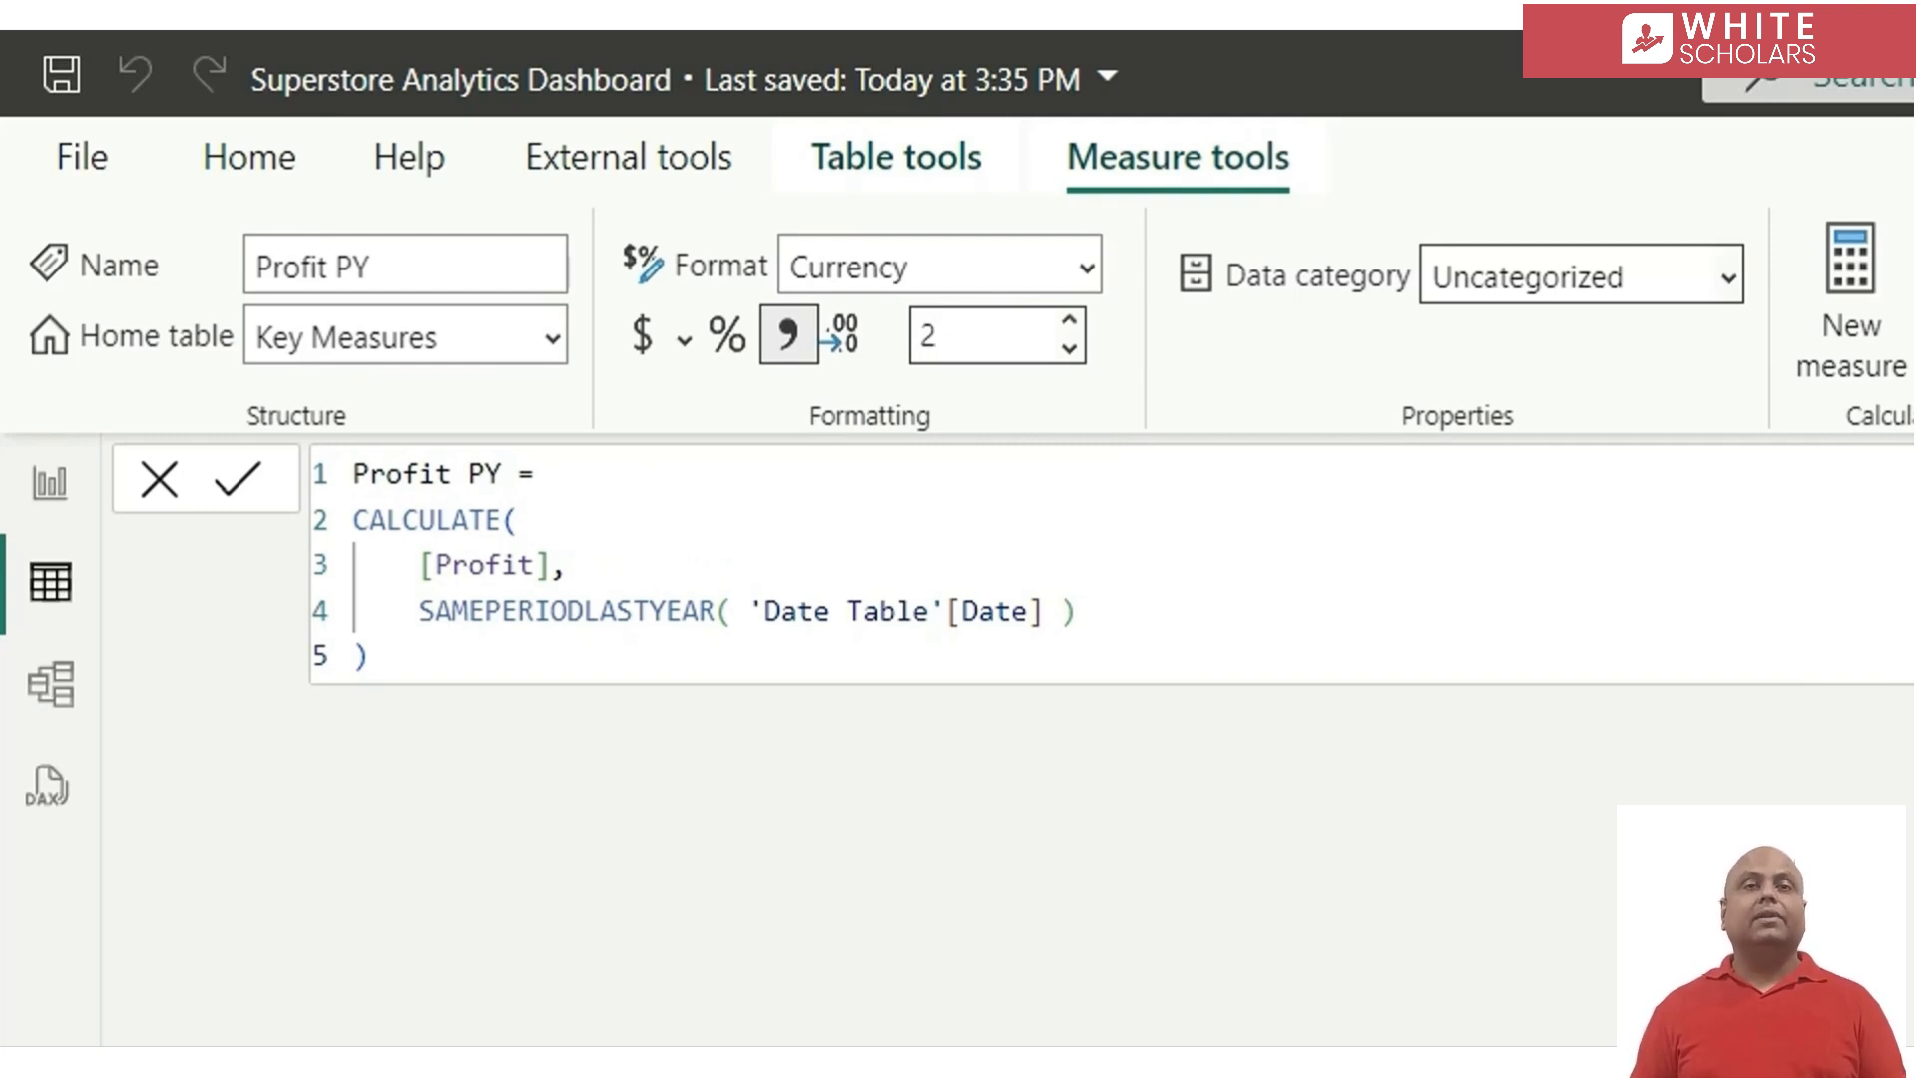
Start a new measure named vs PY - Sales and open a DIVIDE function on its second line
click(1834, 304)
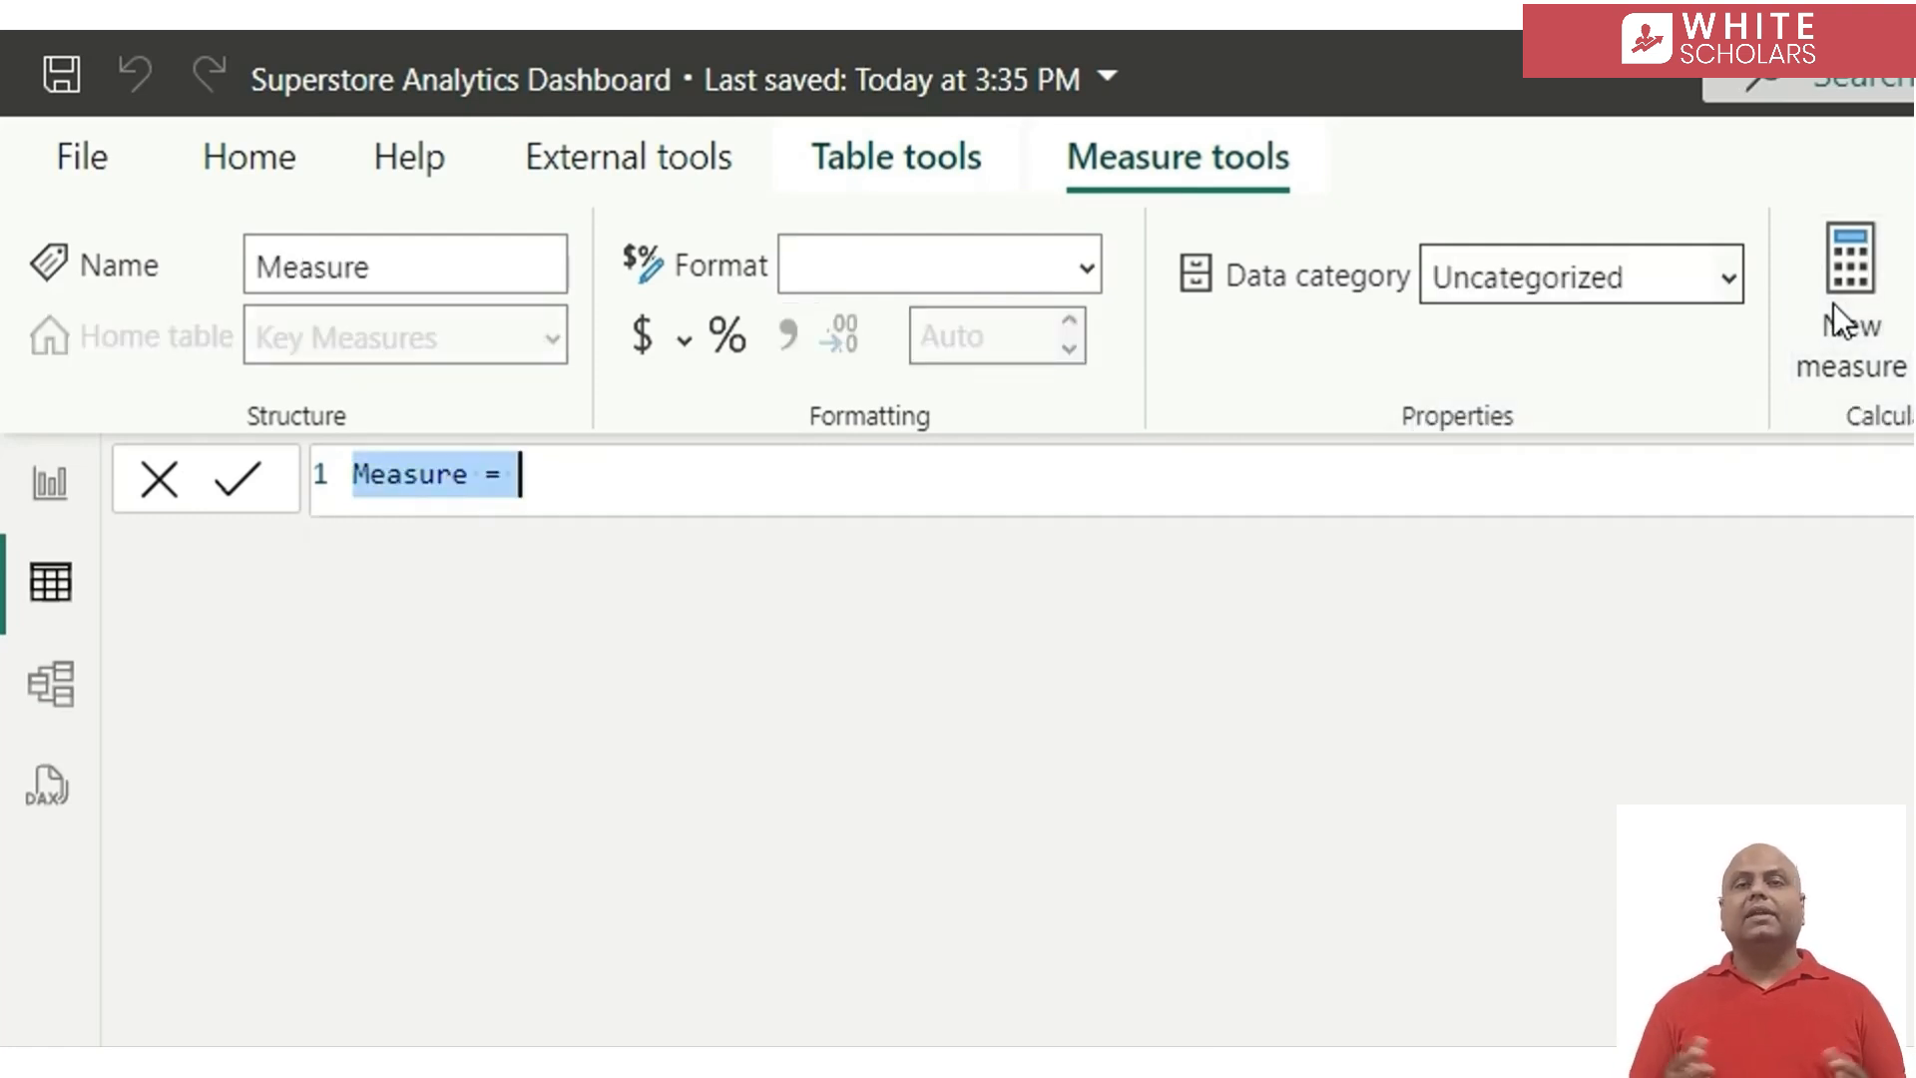
text(vs)
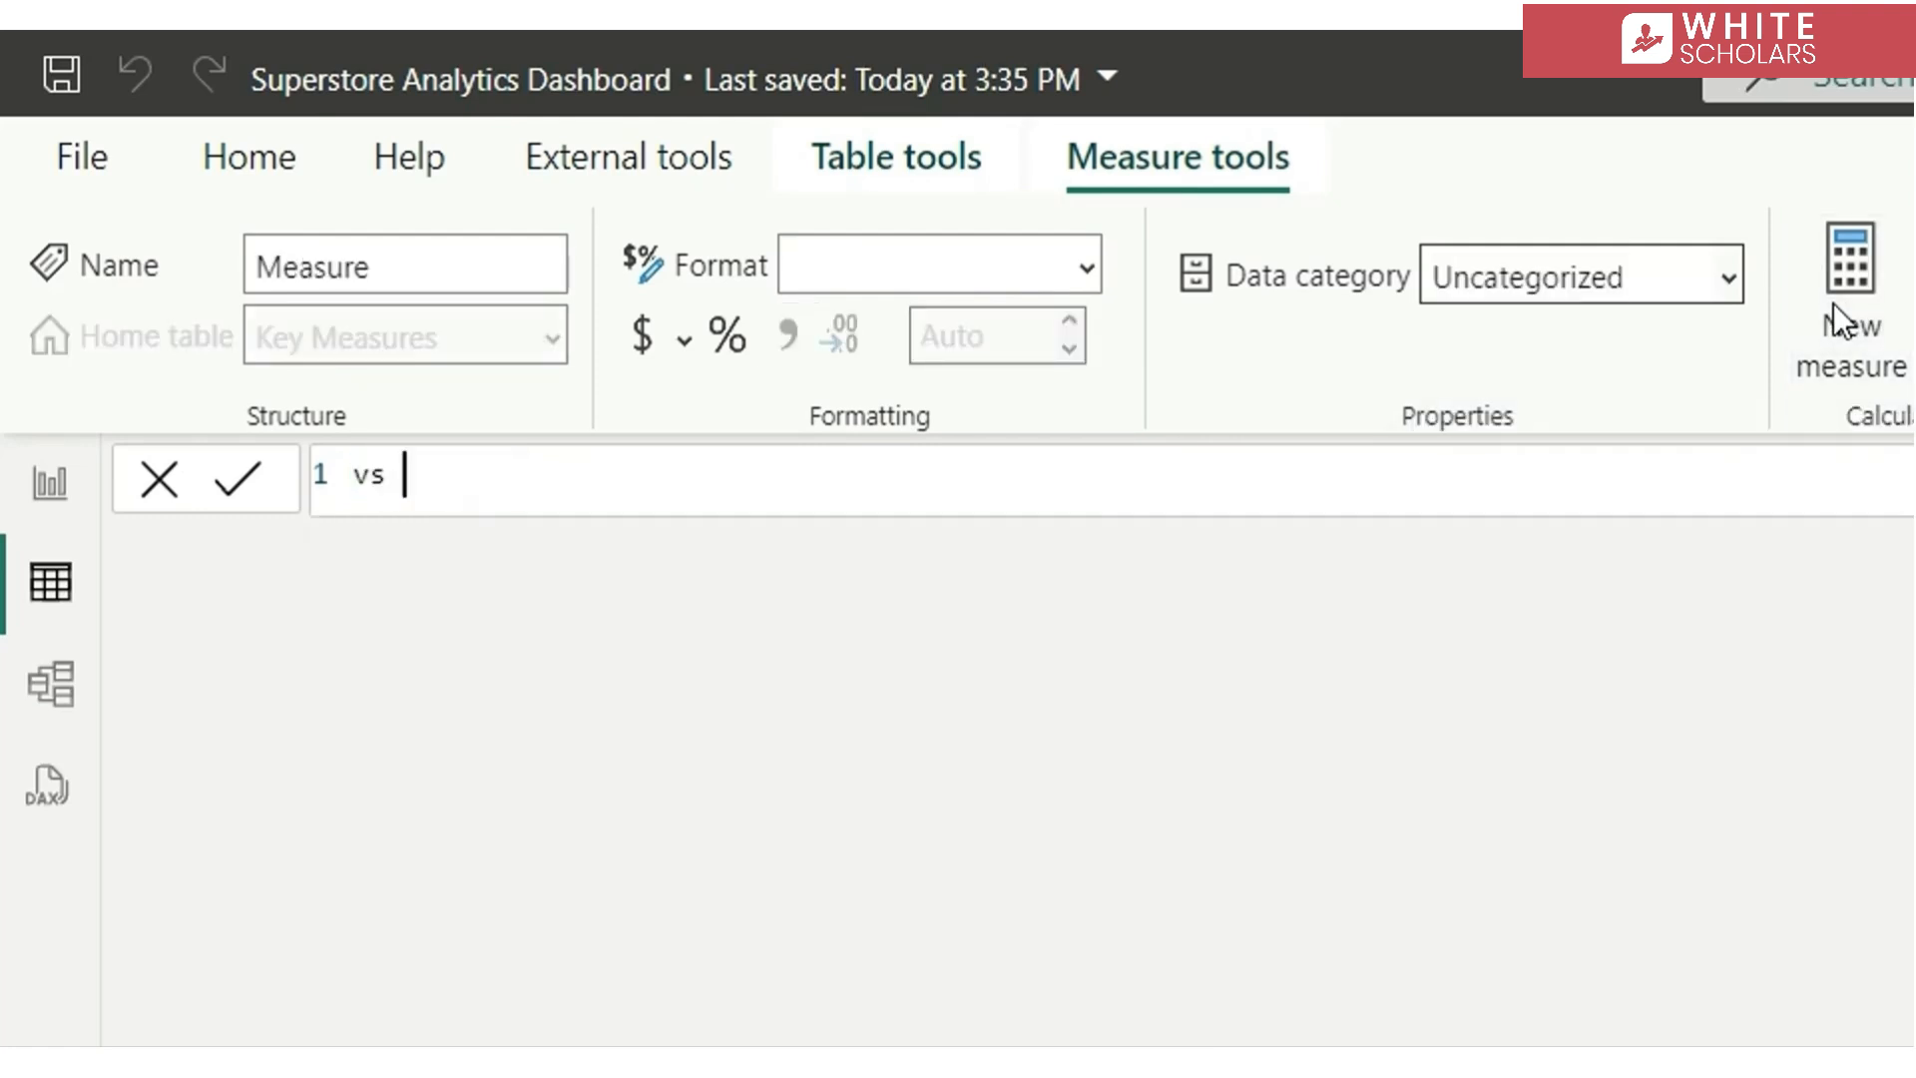
text( PY - Sales =)
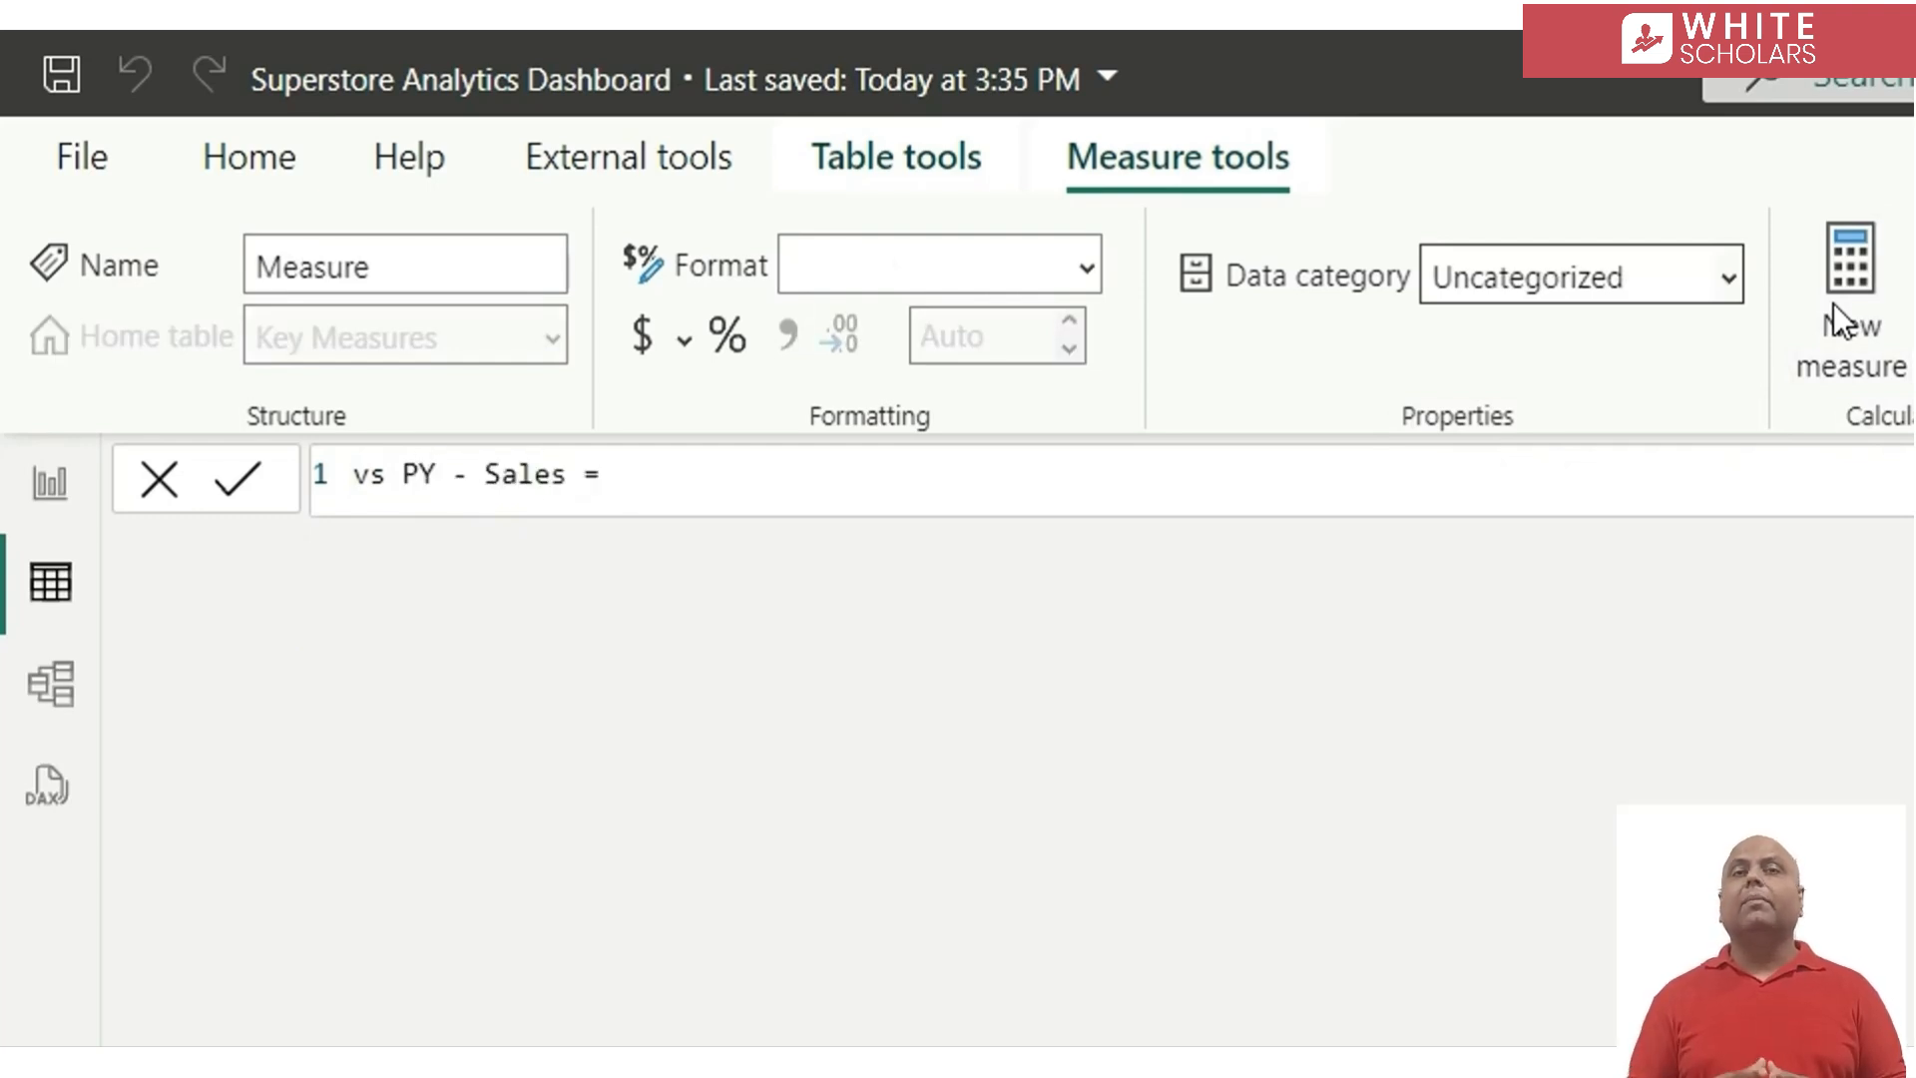
key(shift+Return)
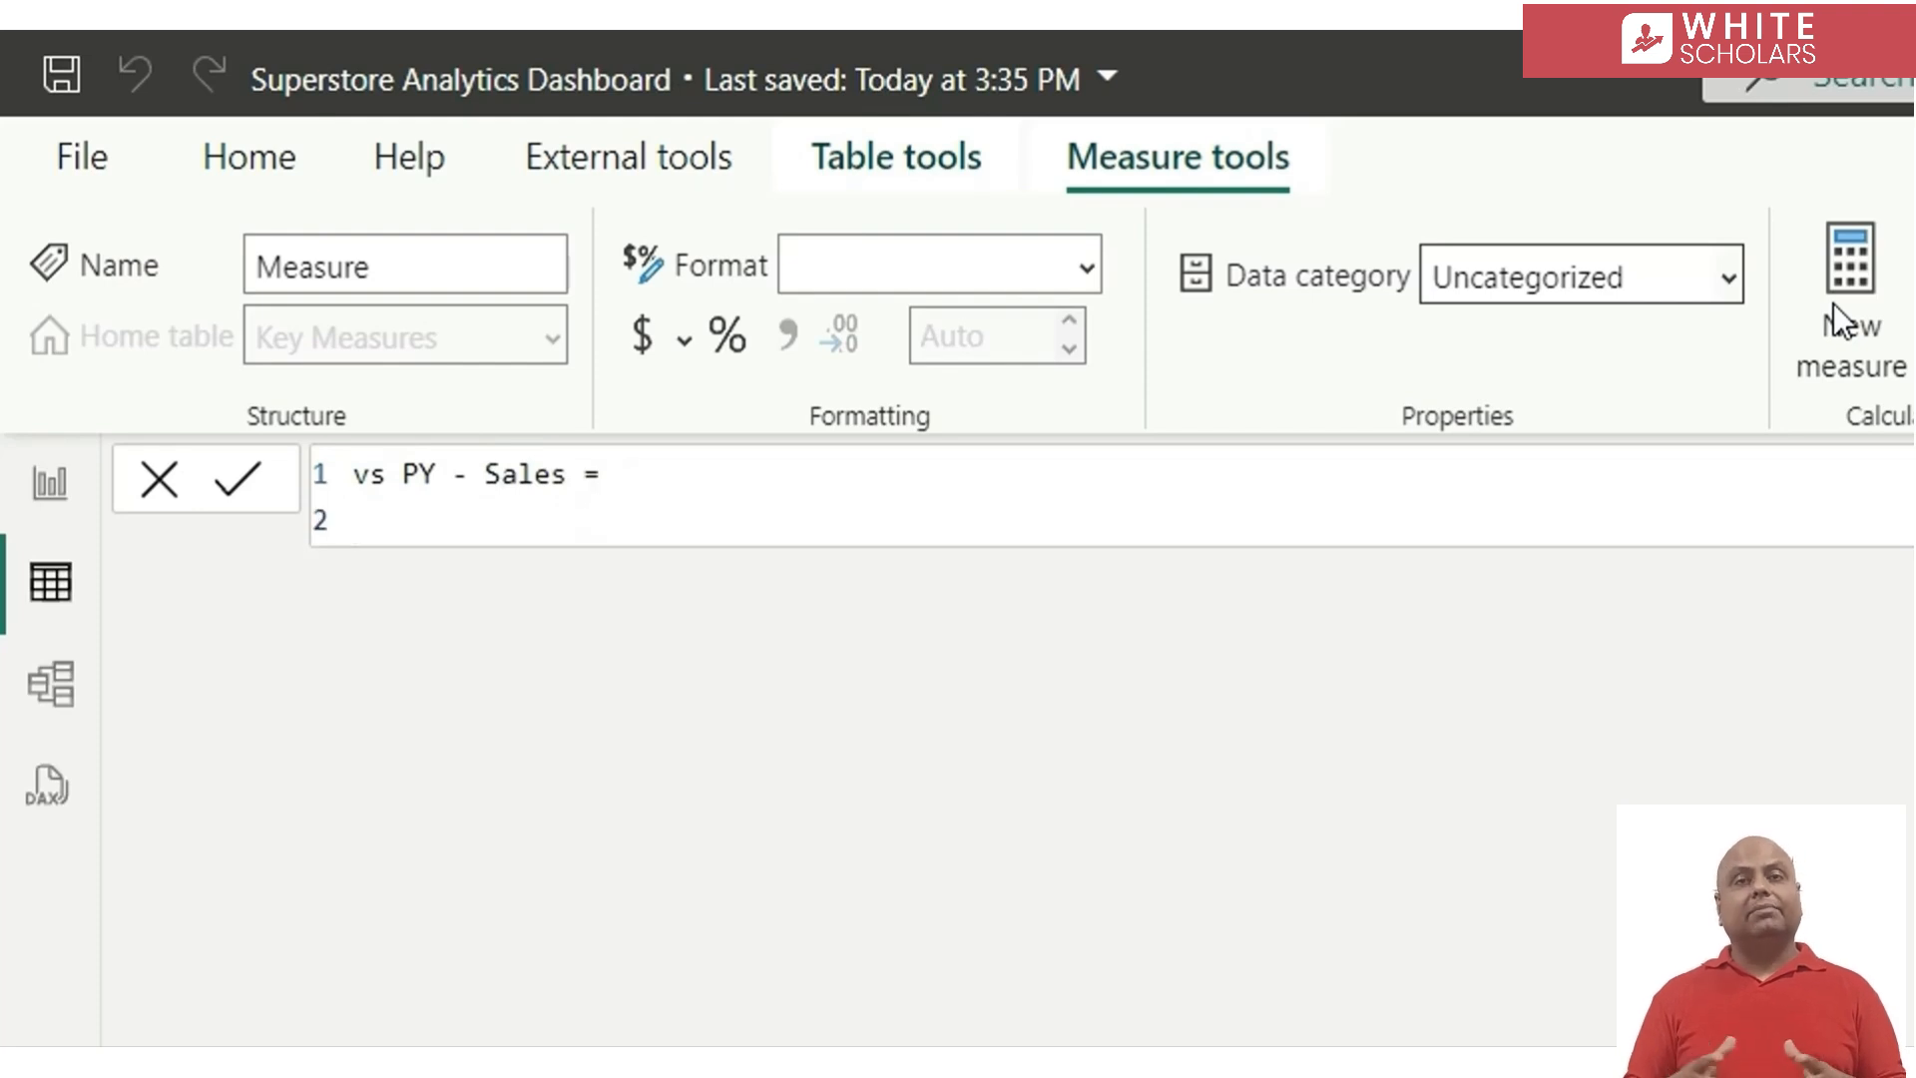
text(div)
key(Tab)
key(shift+Return)
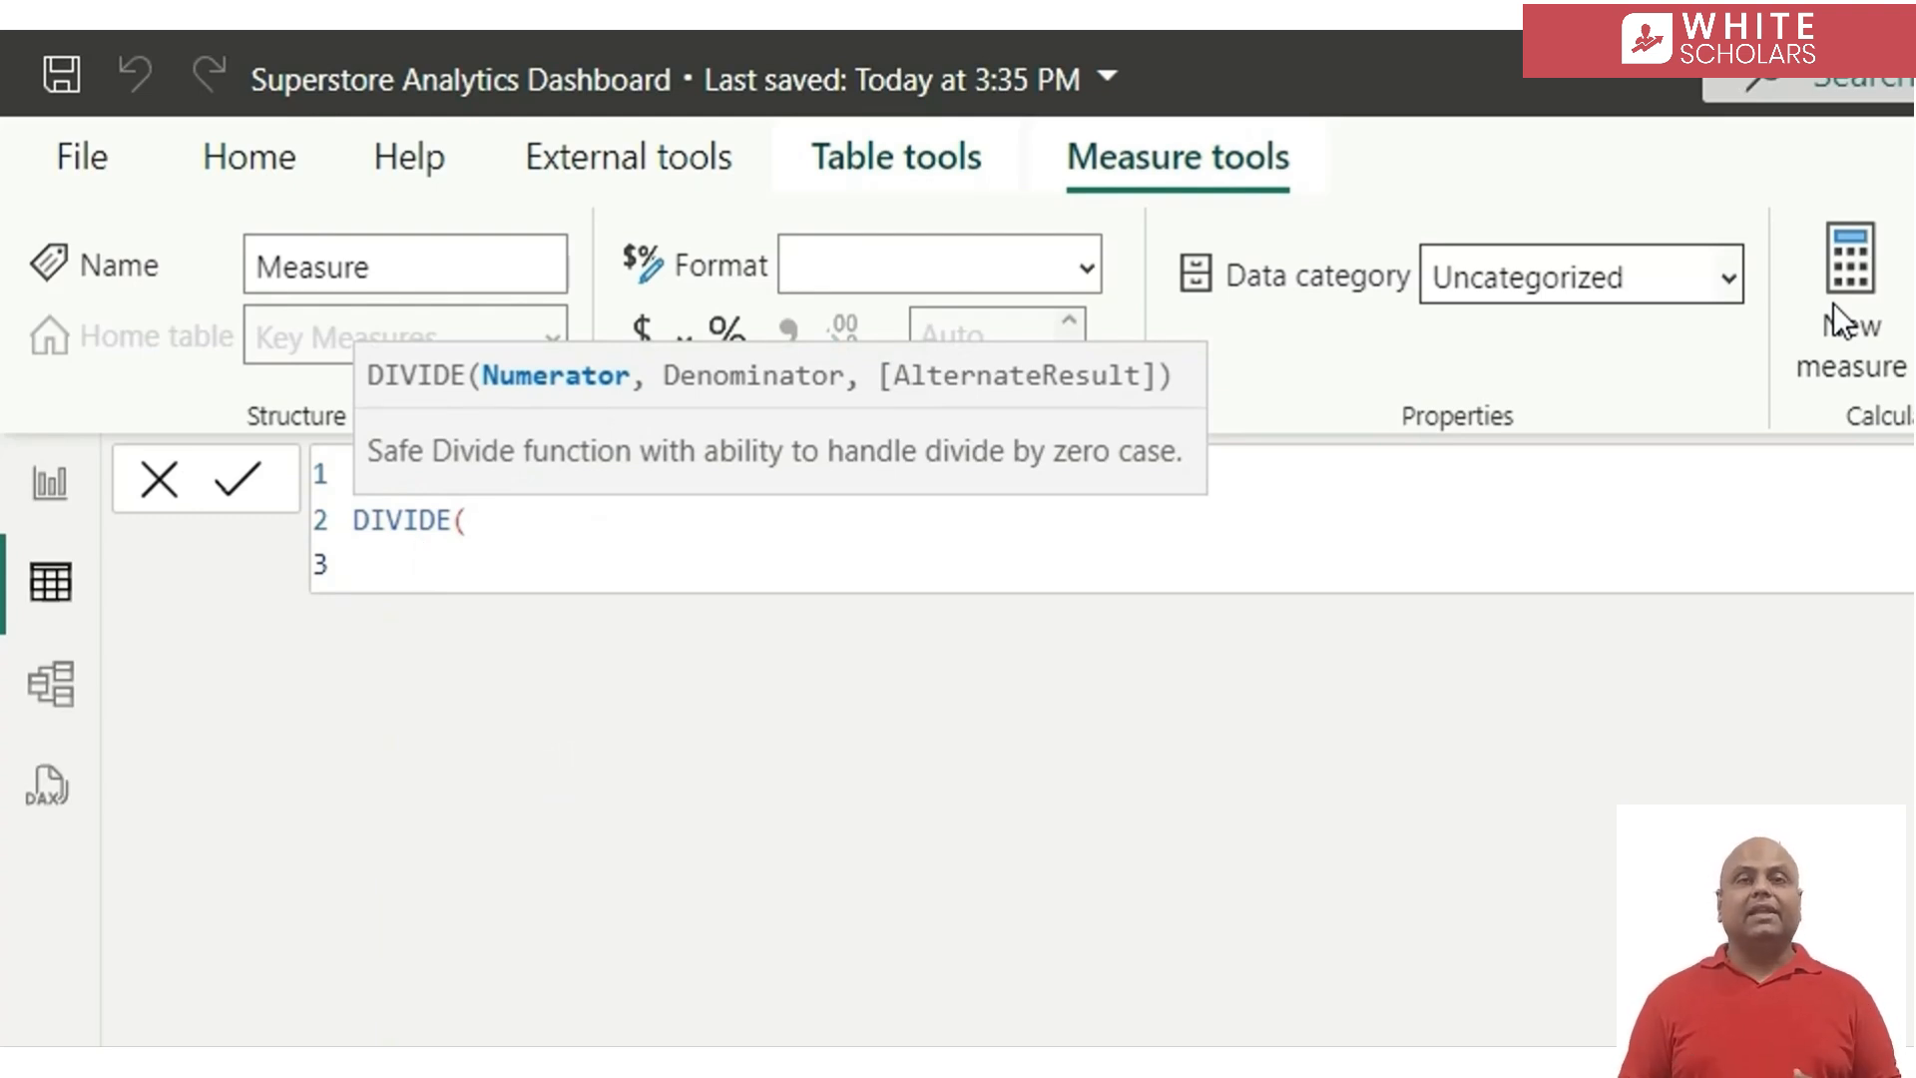
Enter [Sales] - [Sales PY] as the numerator of the DIVIDE function
text([s)
key(Tab)
text(- [Sales)
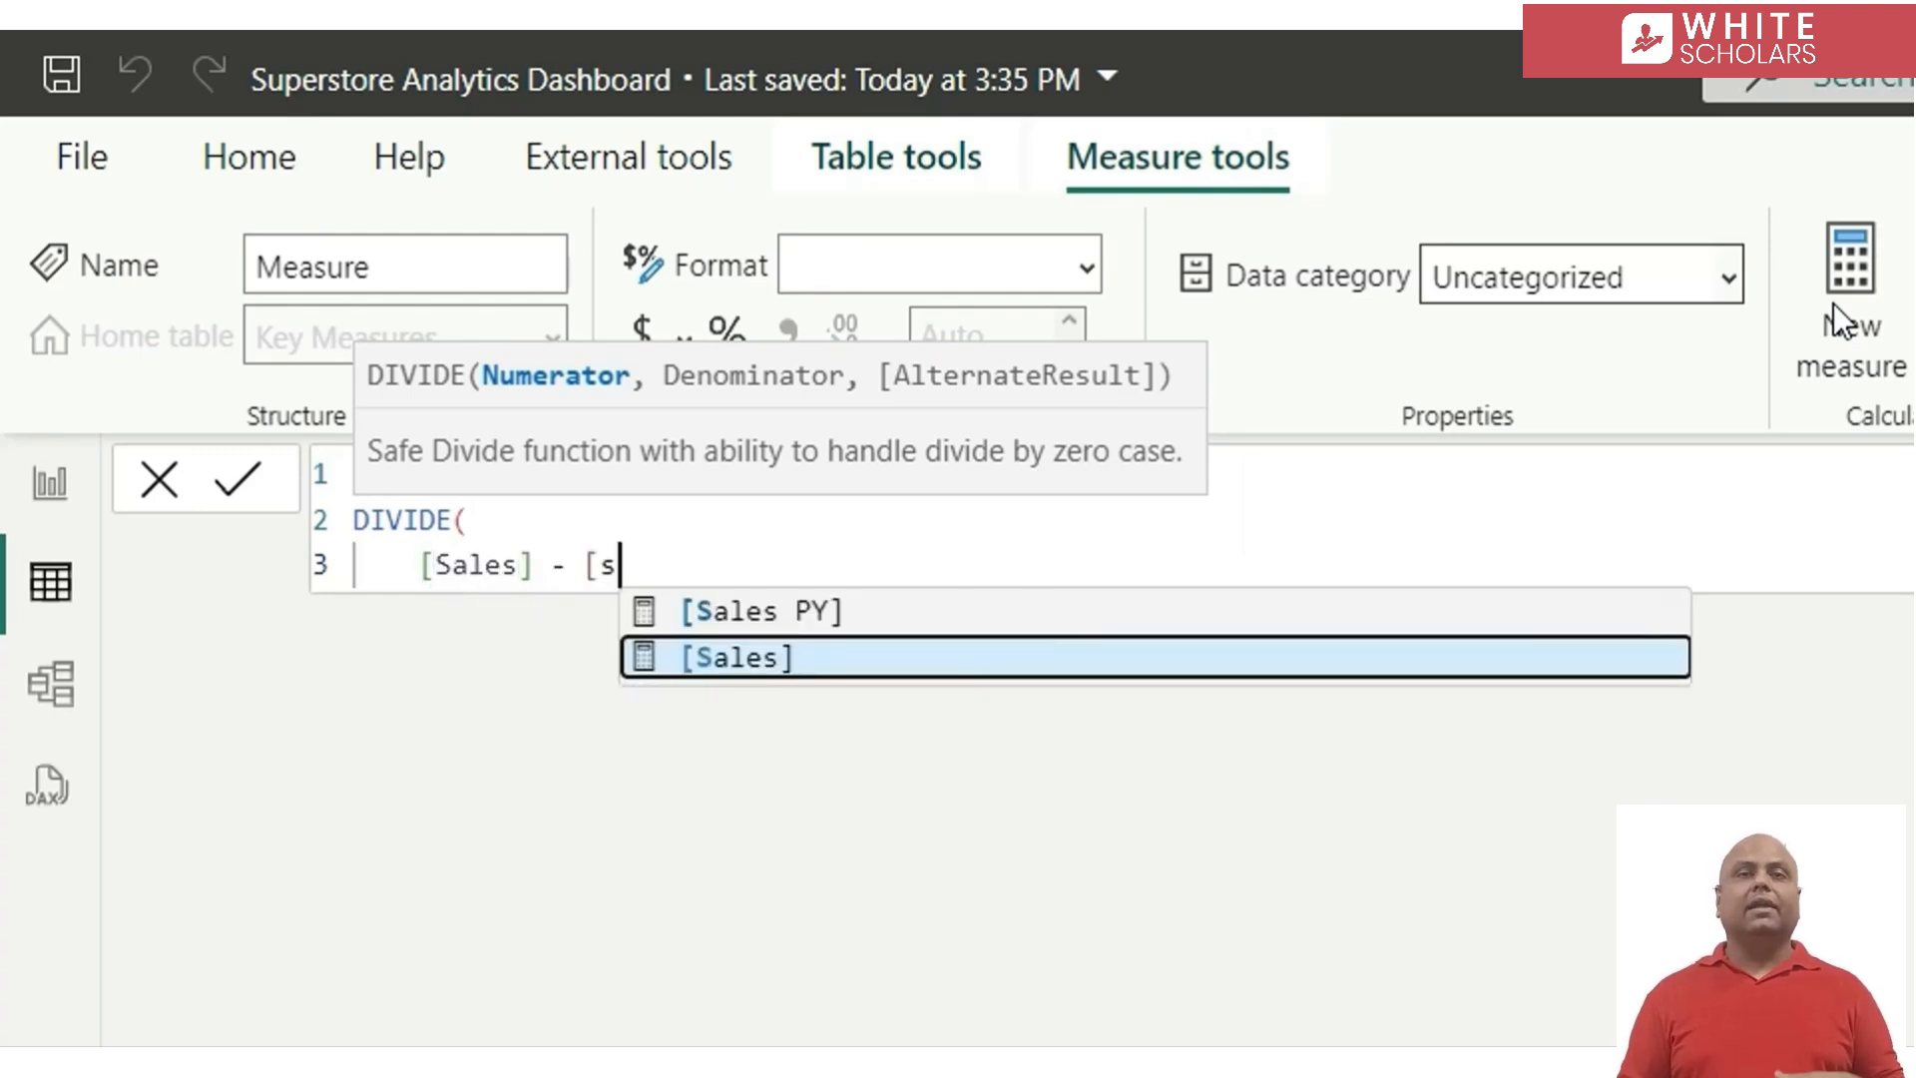
key(Up)
key(Tab)
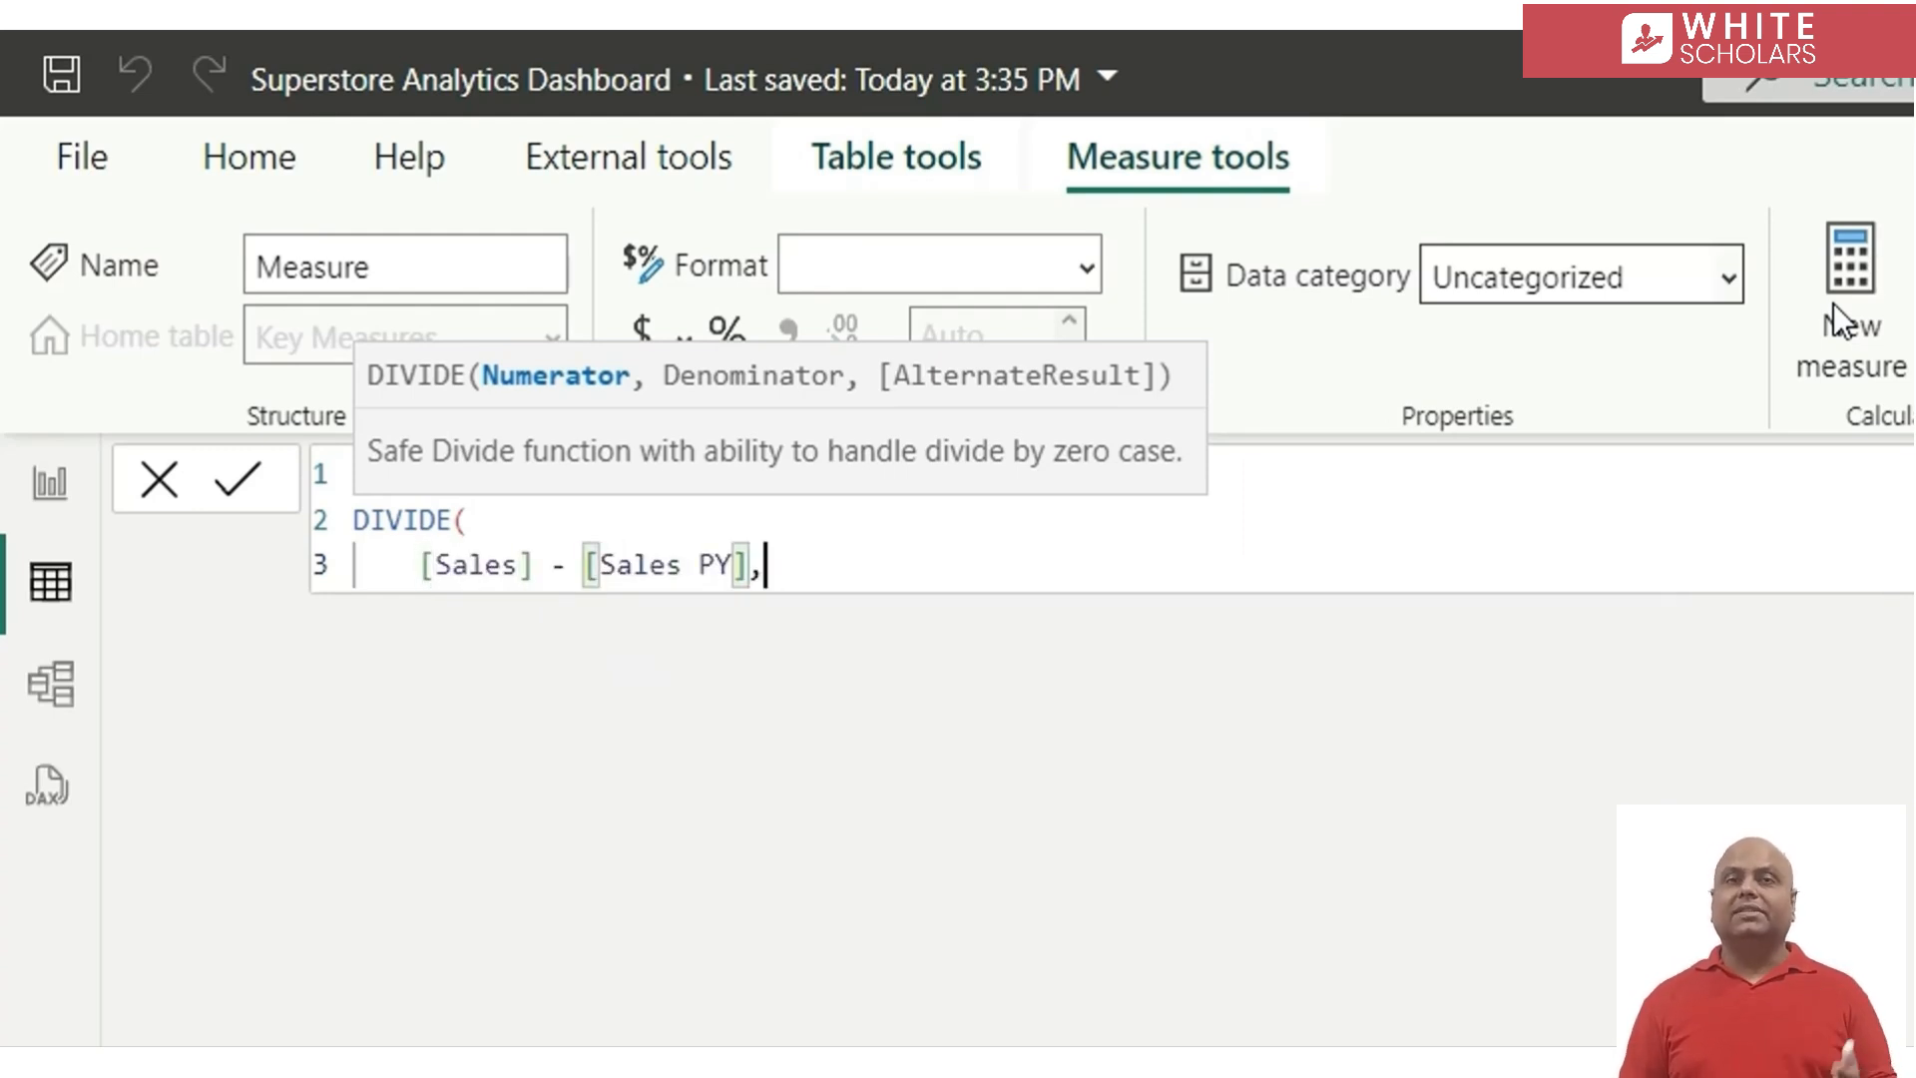
text(,)
Enter [Sales PY] as the denominator on its own line and close the DIVIDE function
key(Return)
text([sa)
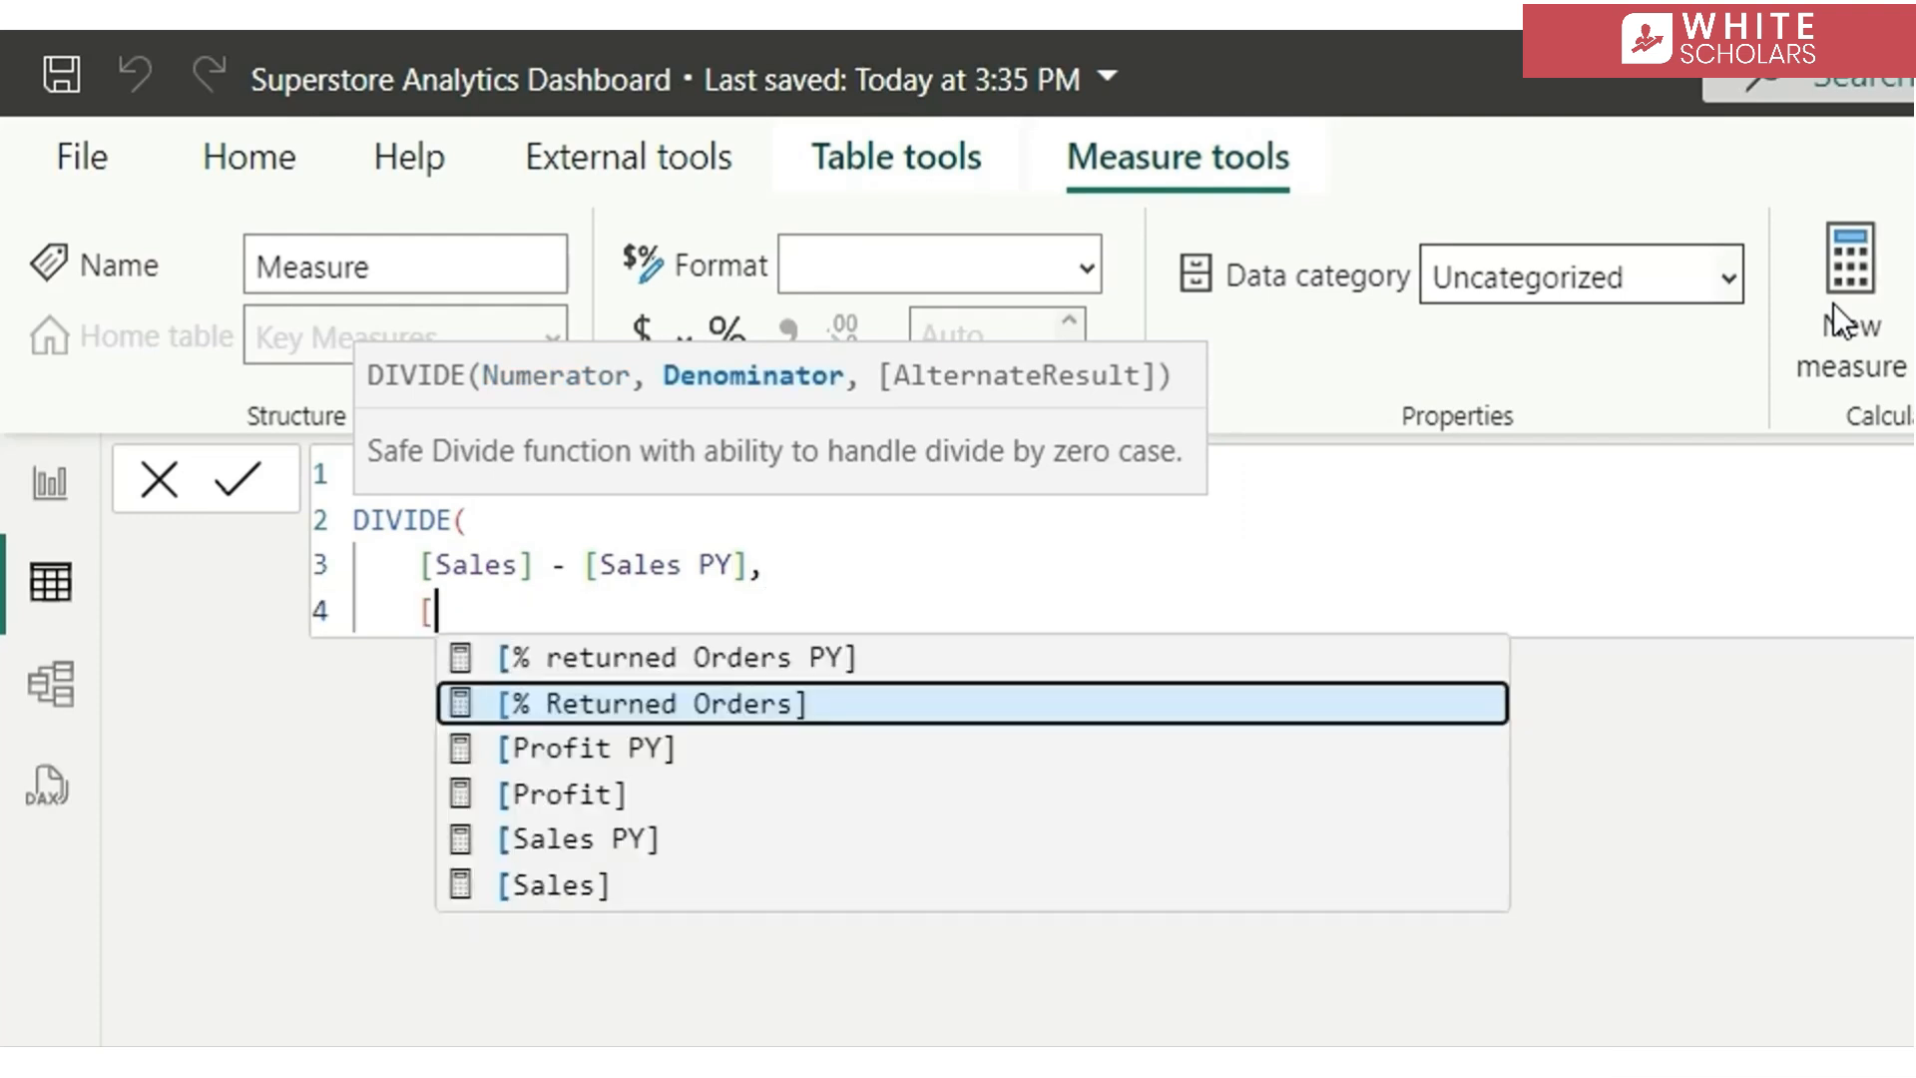
key(Up)
key(Tab)
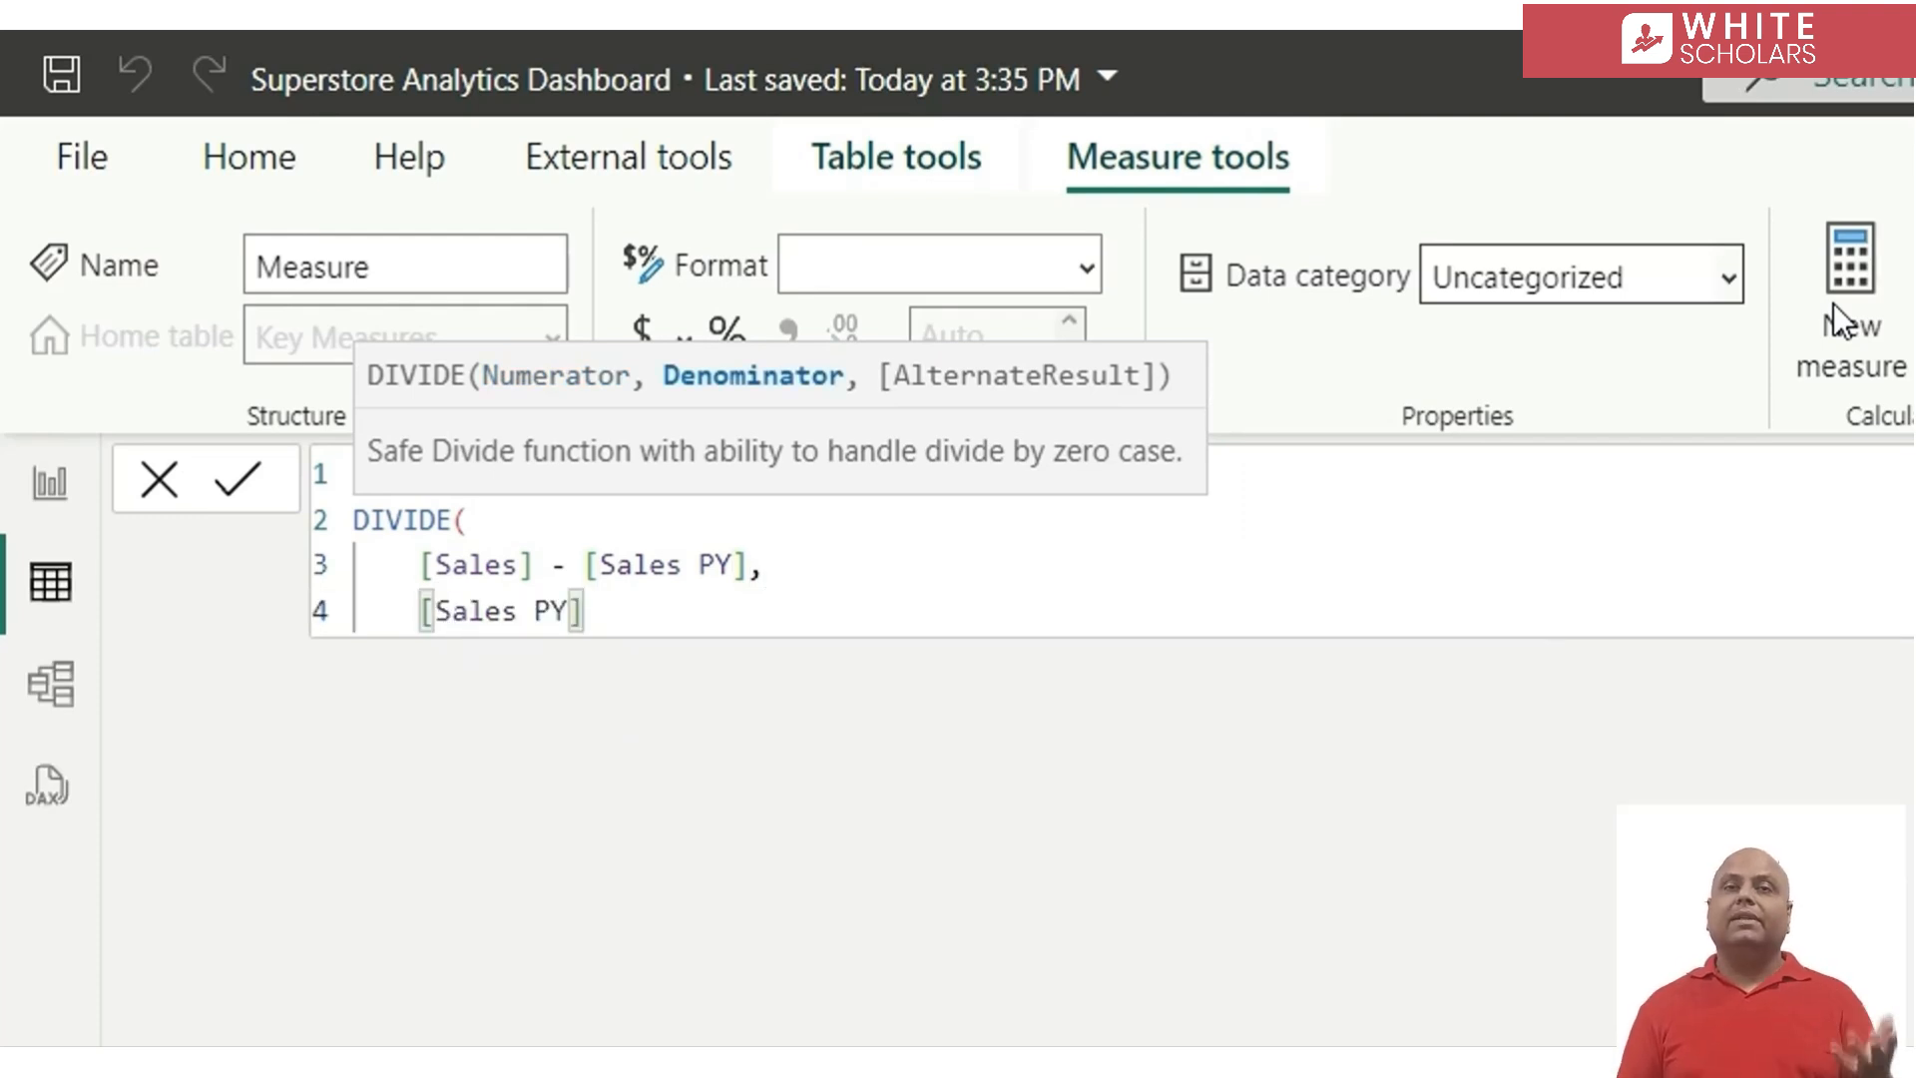
key(Return)
text())
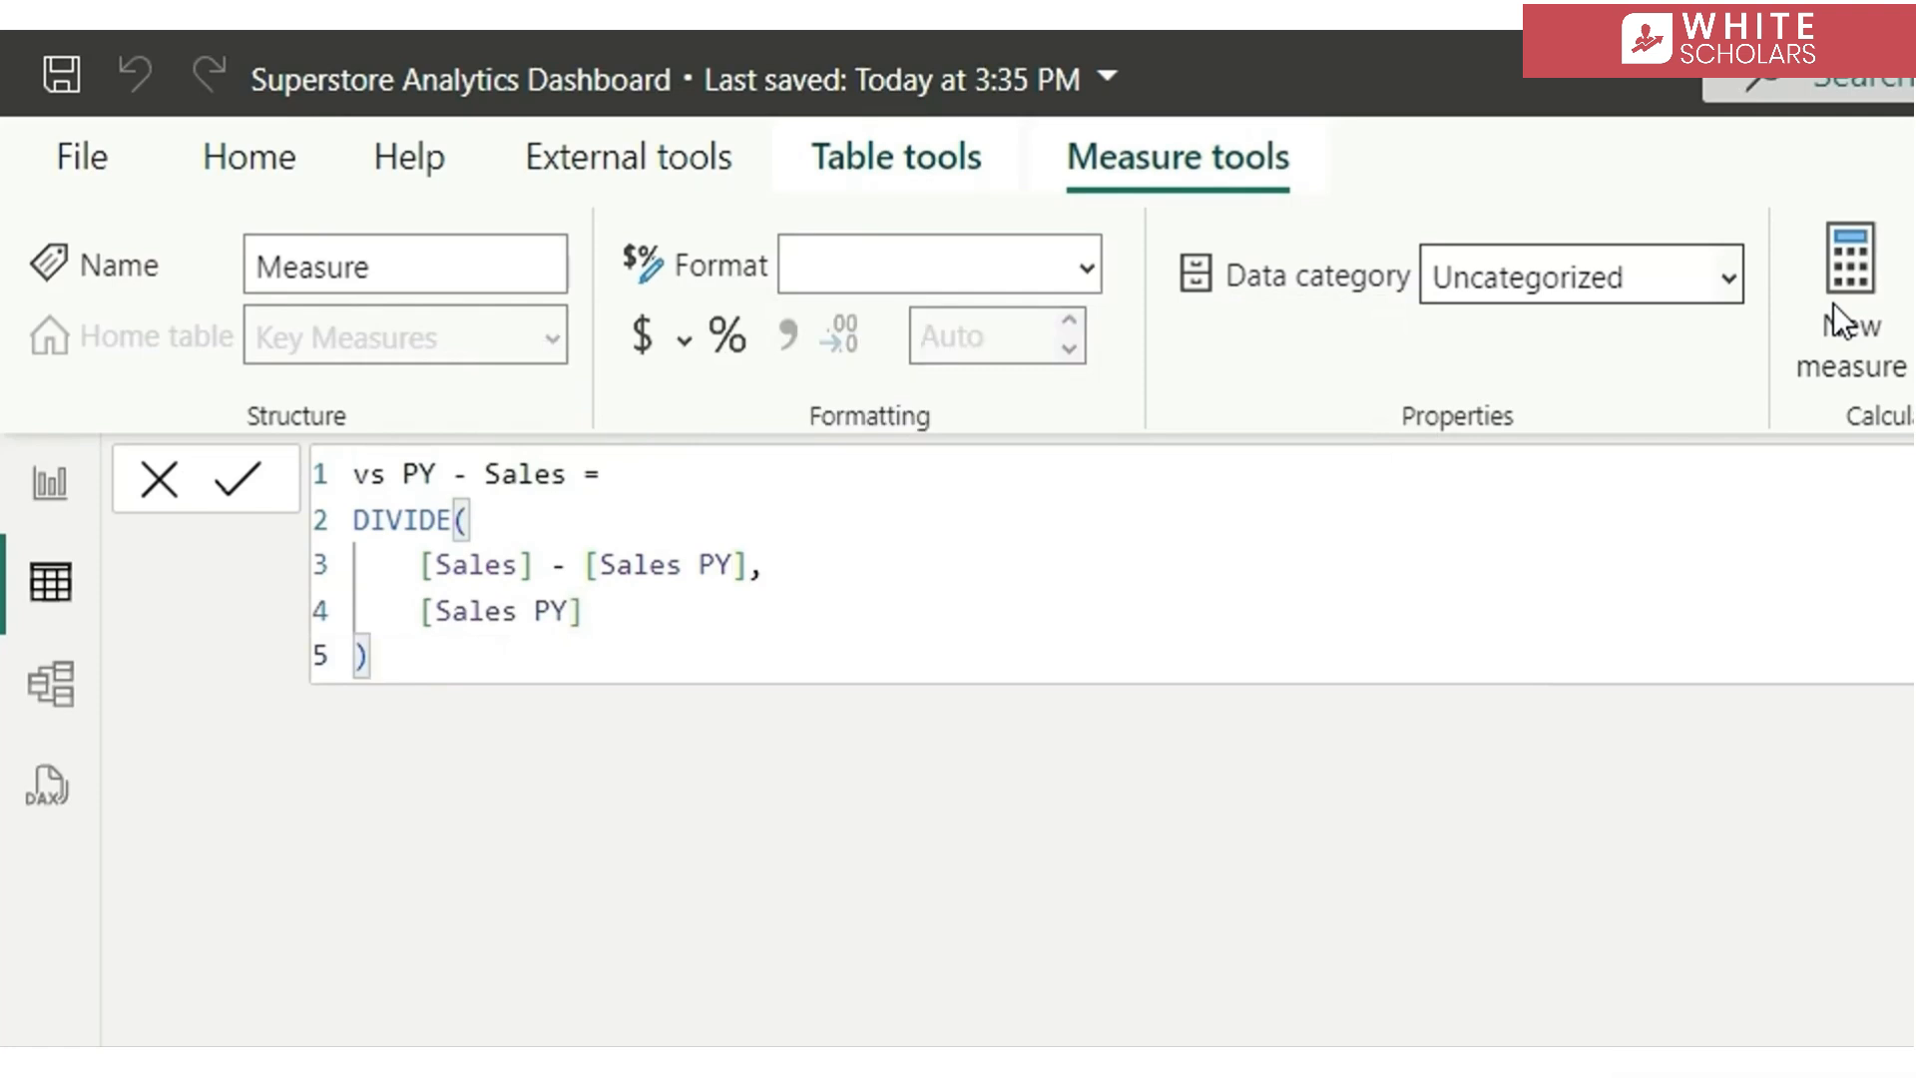
Copy the whole vs PY - Sales formula, then commit the measure and format it as Percentage with 2 decimal places
drag(433, 644, 338, 409)
key(ctrl+c)
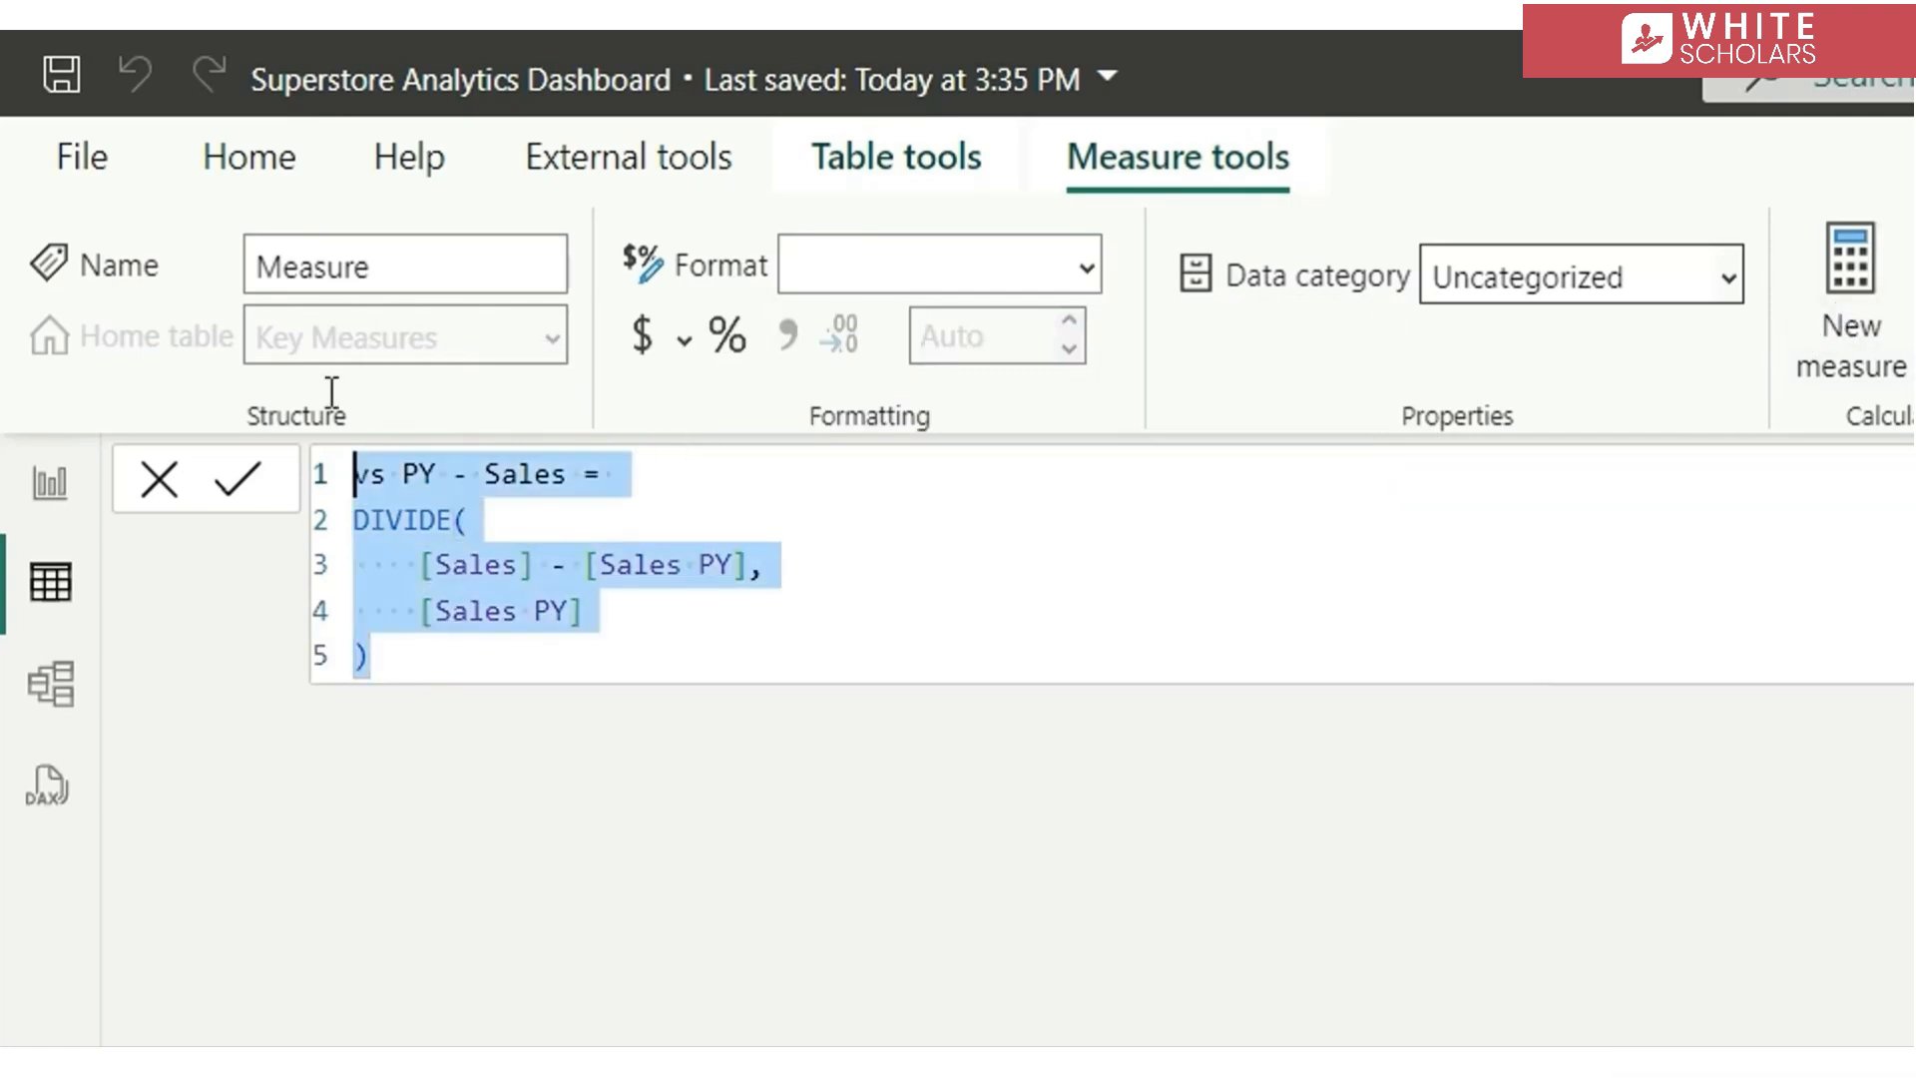
click(309, 362)
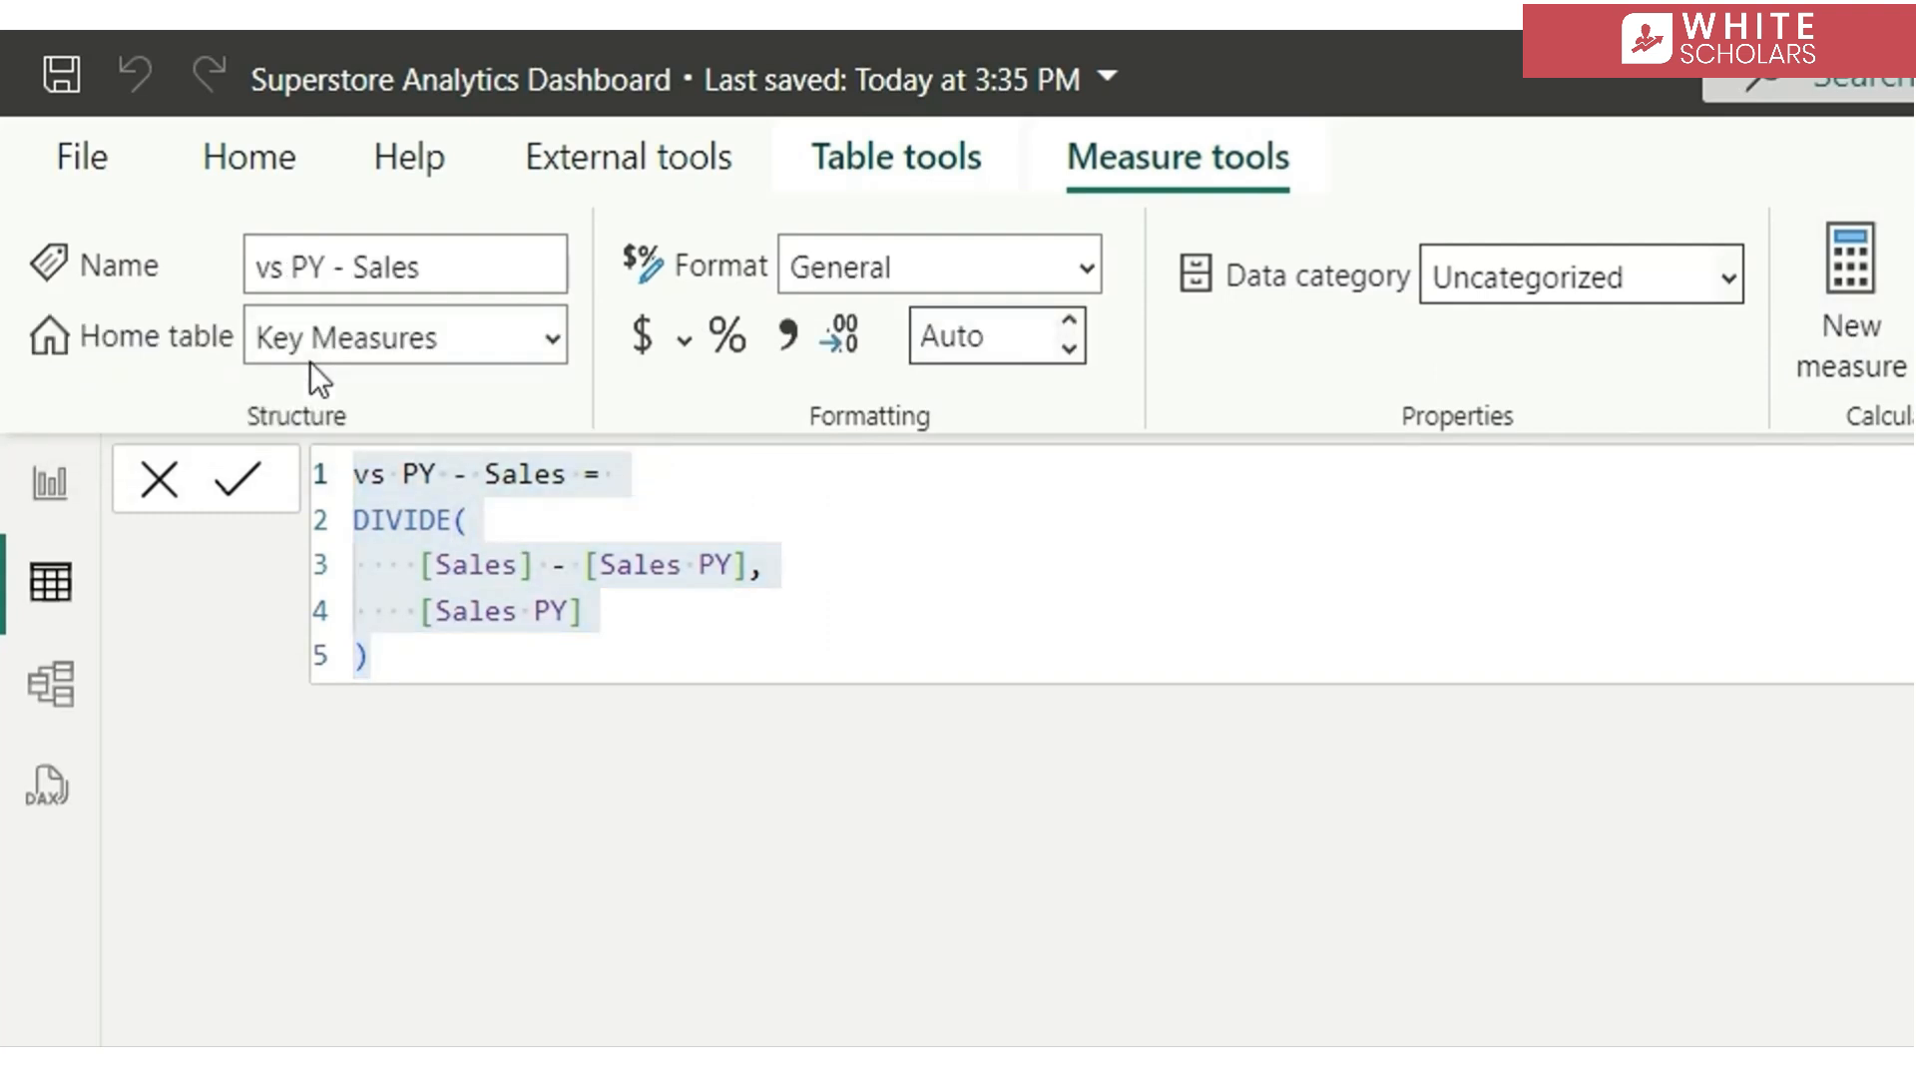
click(730, 339)
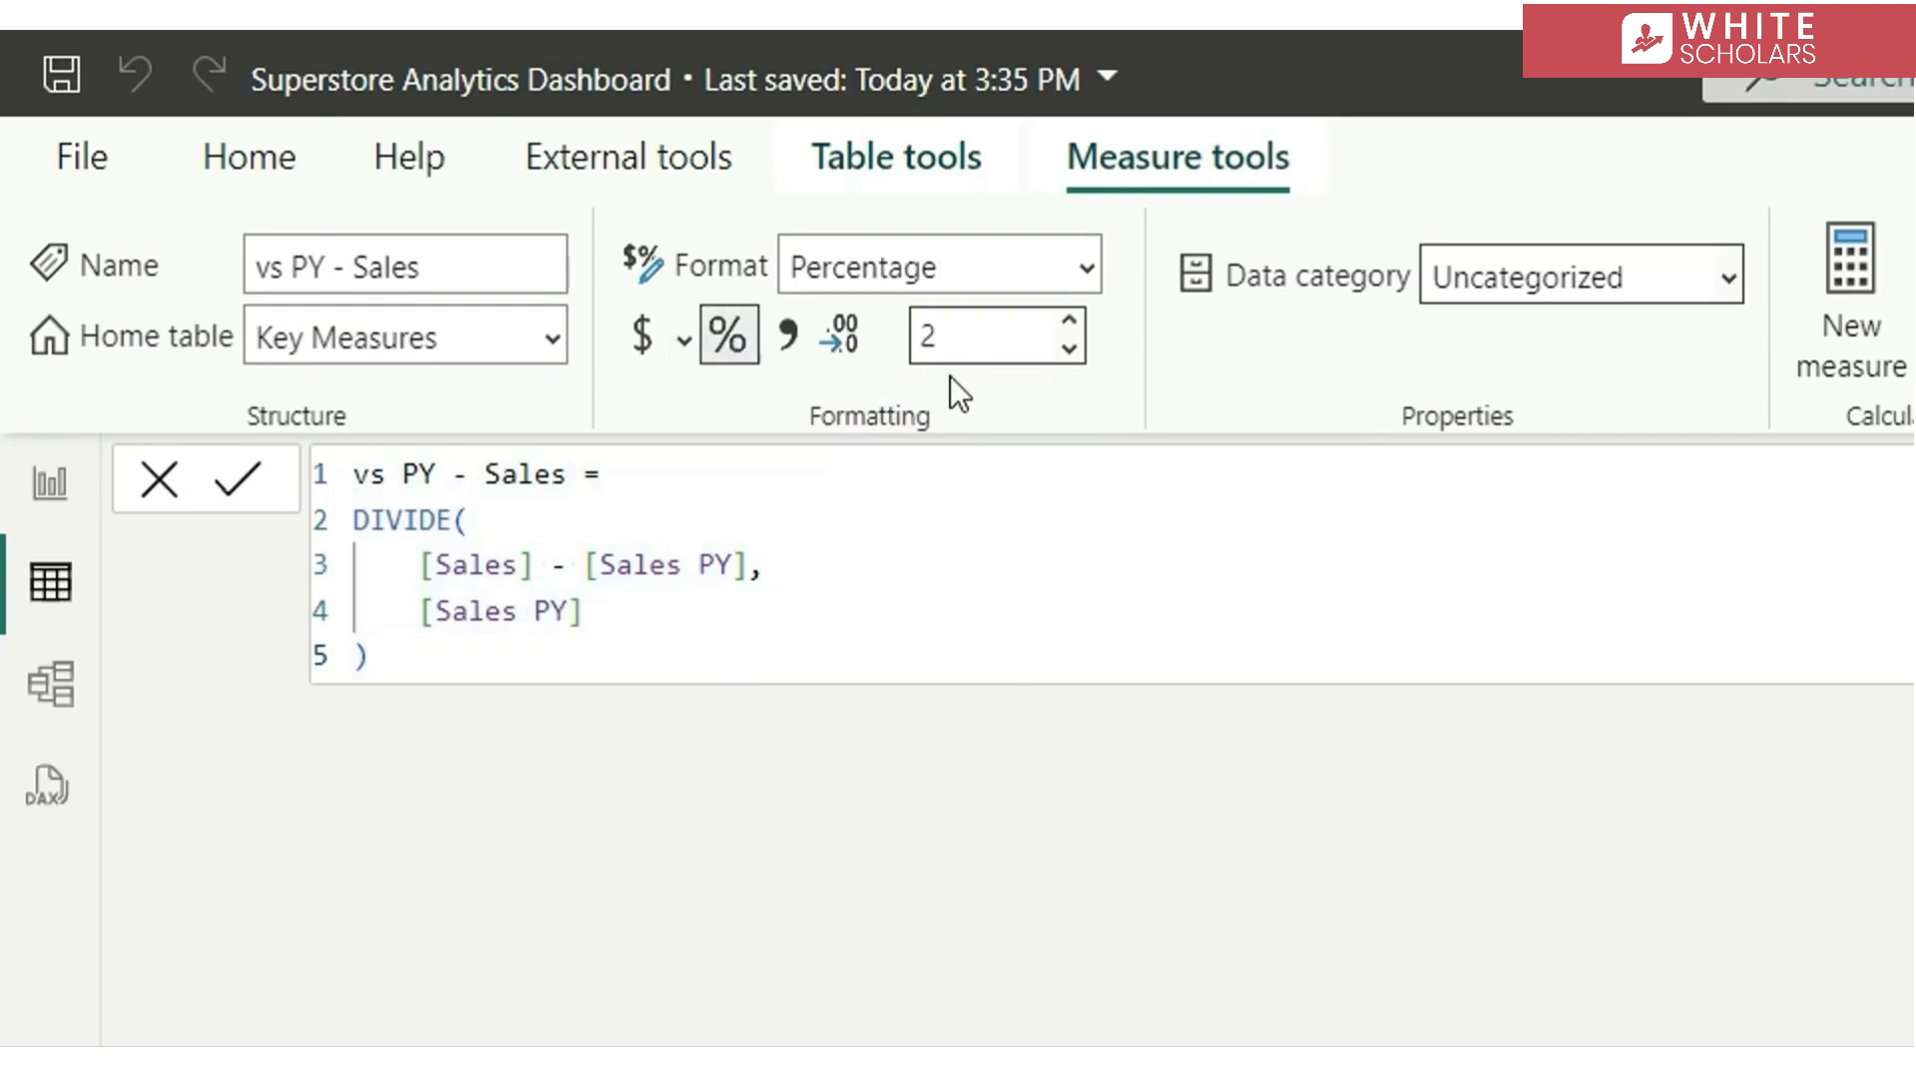
Paste the copied formula into a new measure, replace every Sales with Profit, and commit it as vs PY - Profit
click(1854, 311)
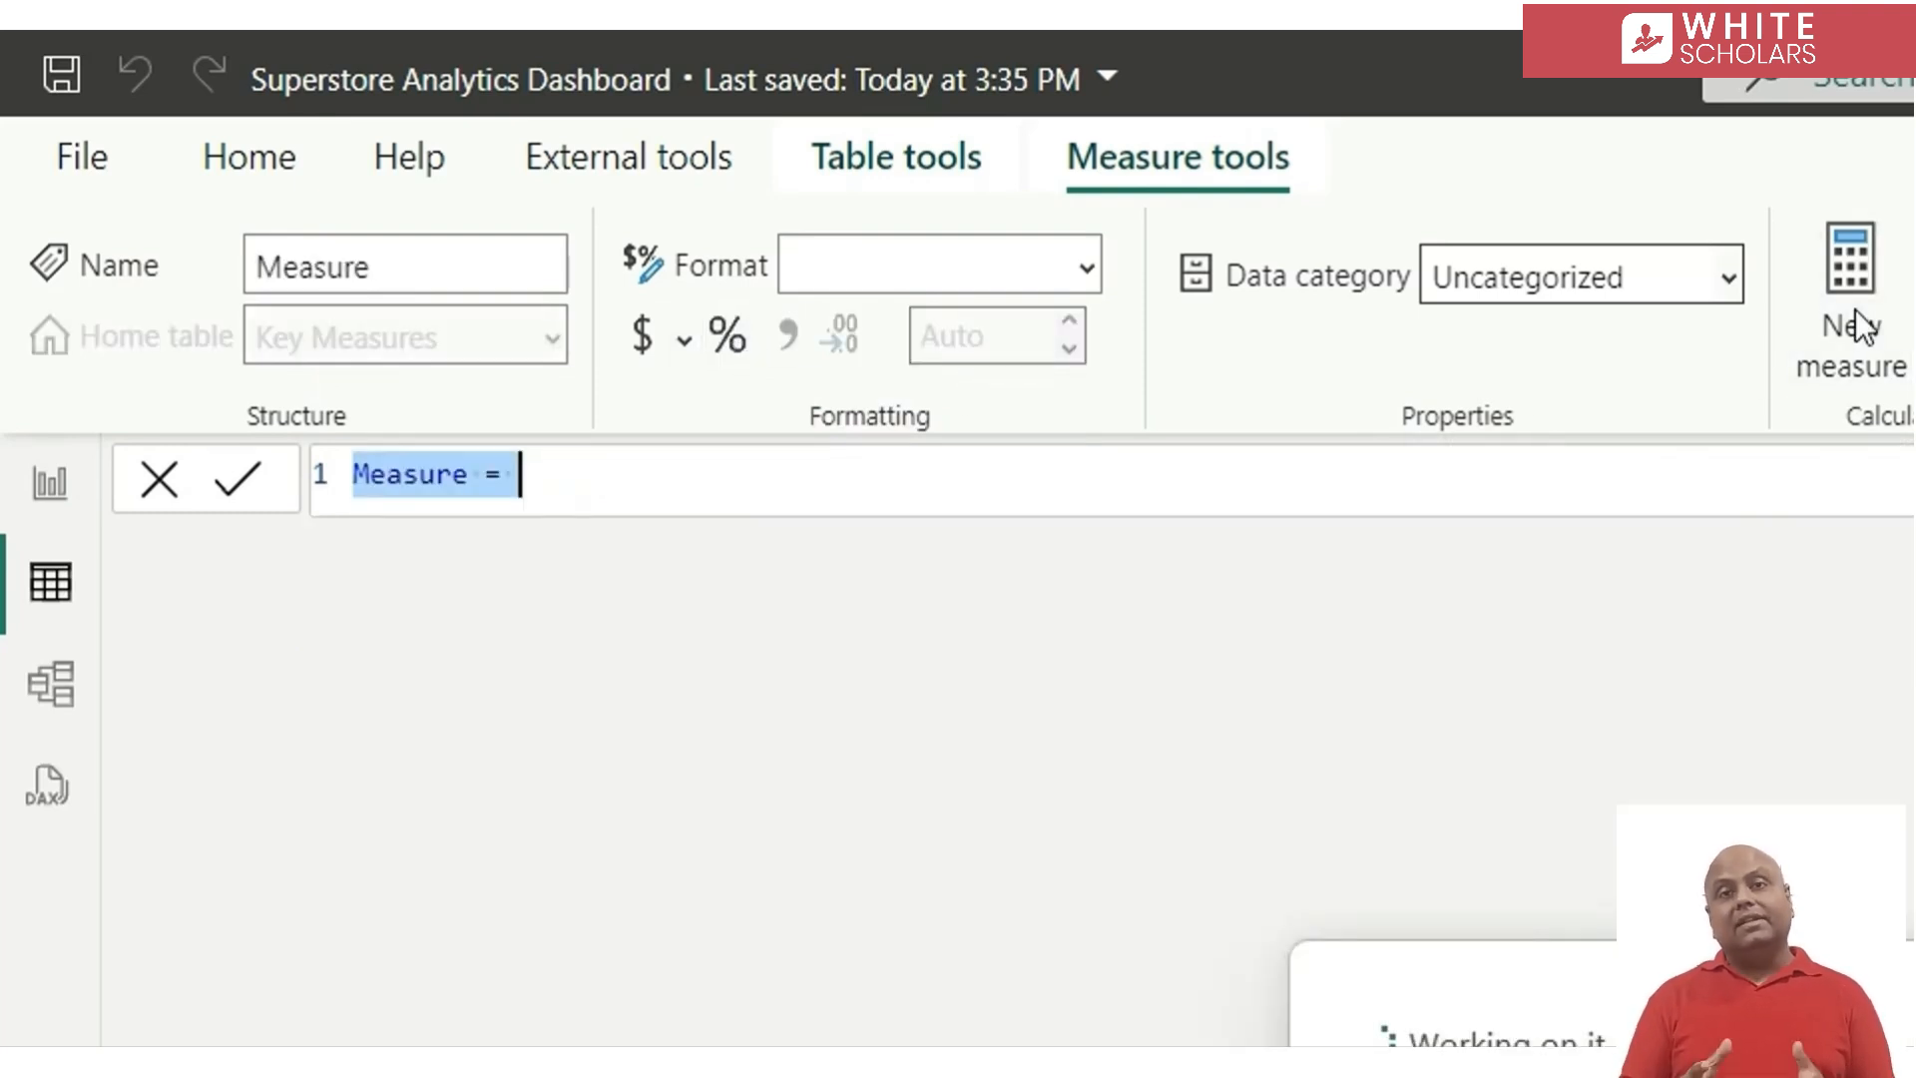
key(ctrl+v)
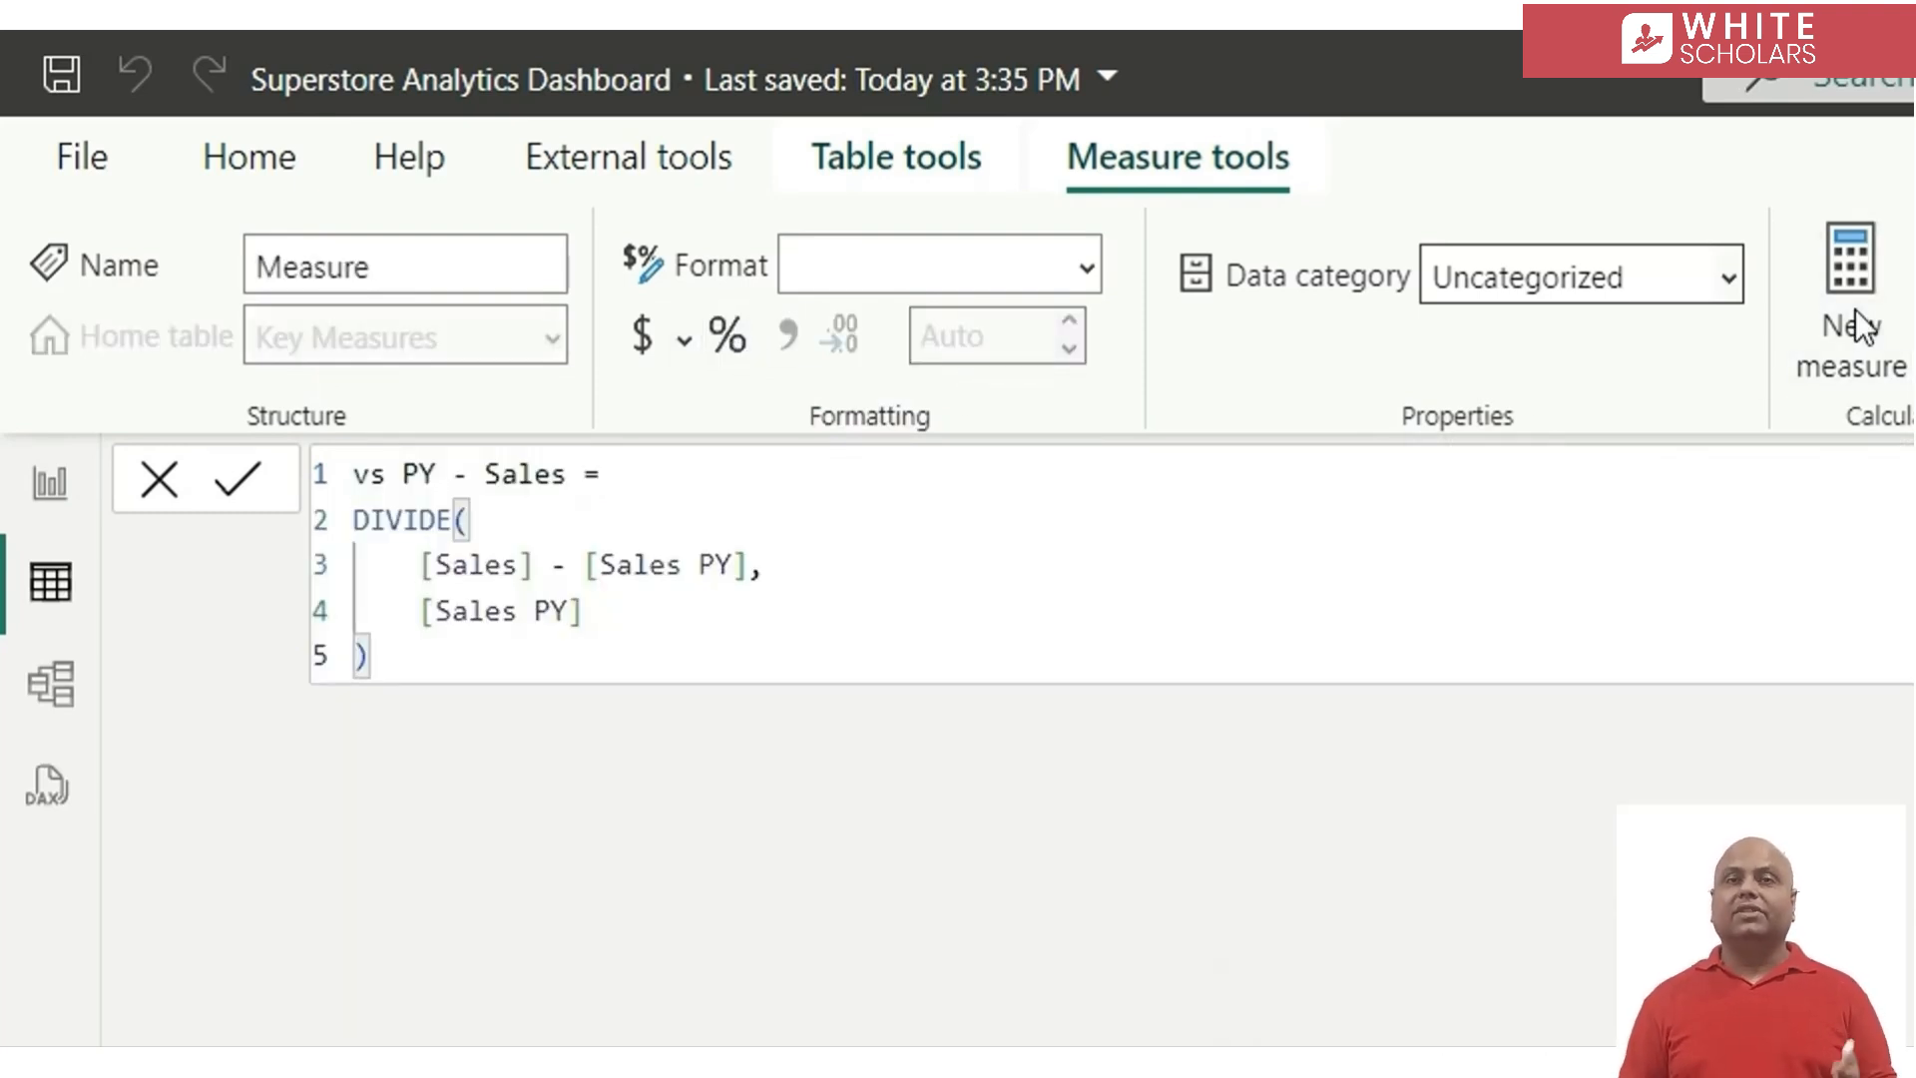
double_click(517, 491)
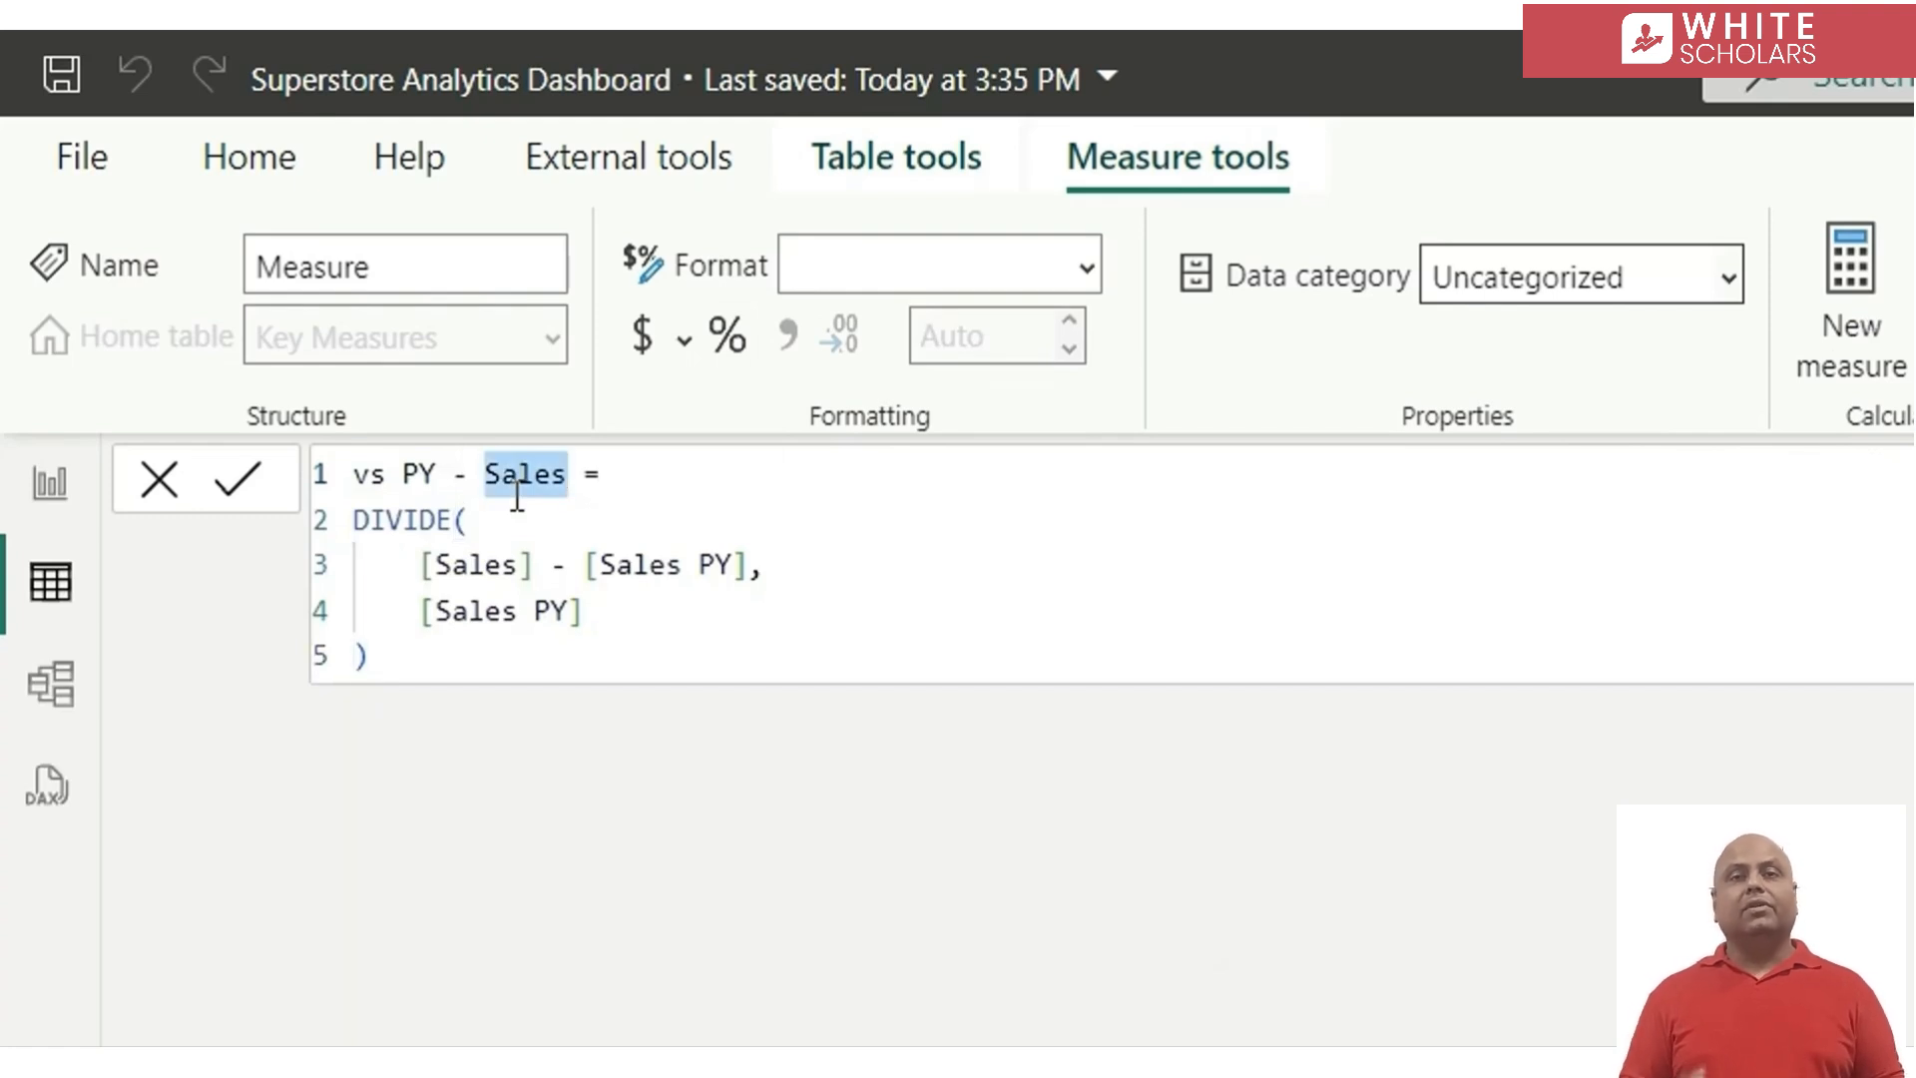
key(ctrl+shift+l)
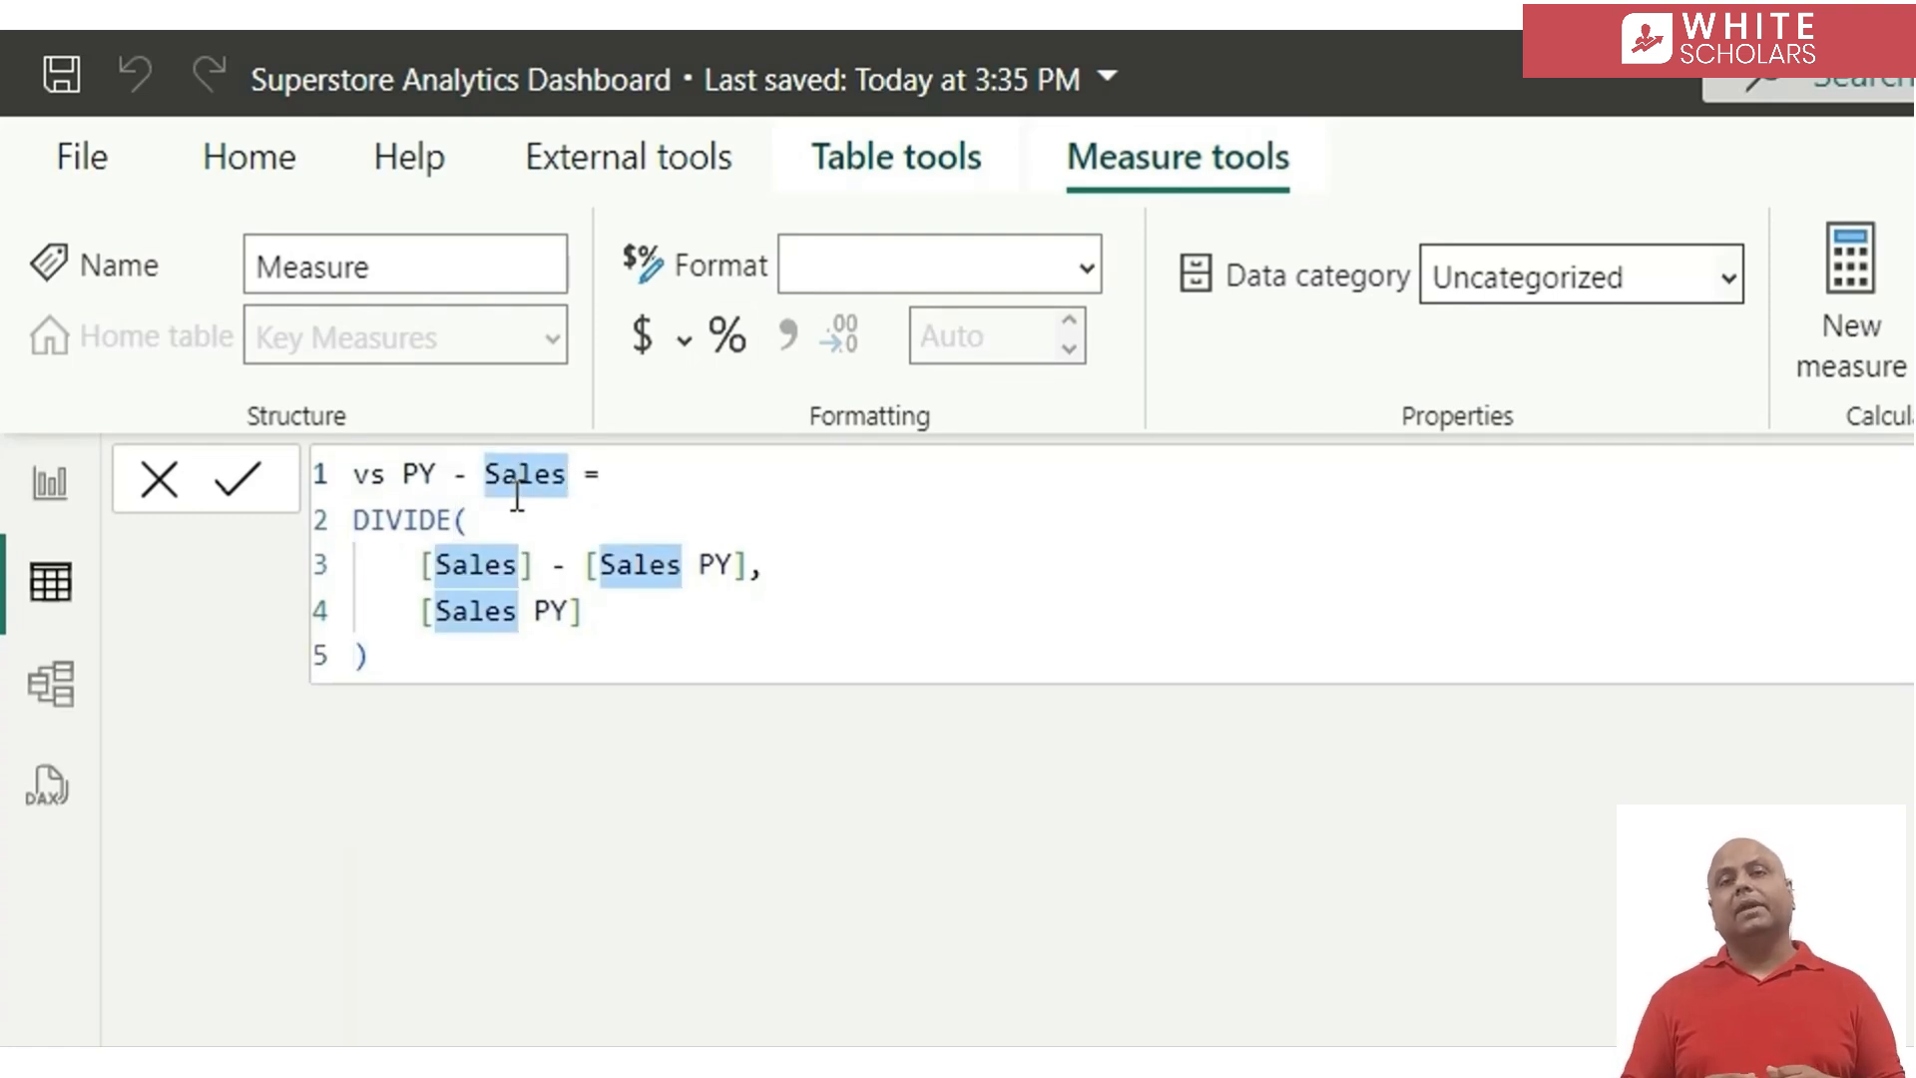
text(Profit)
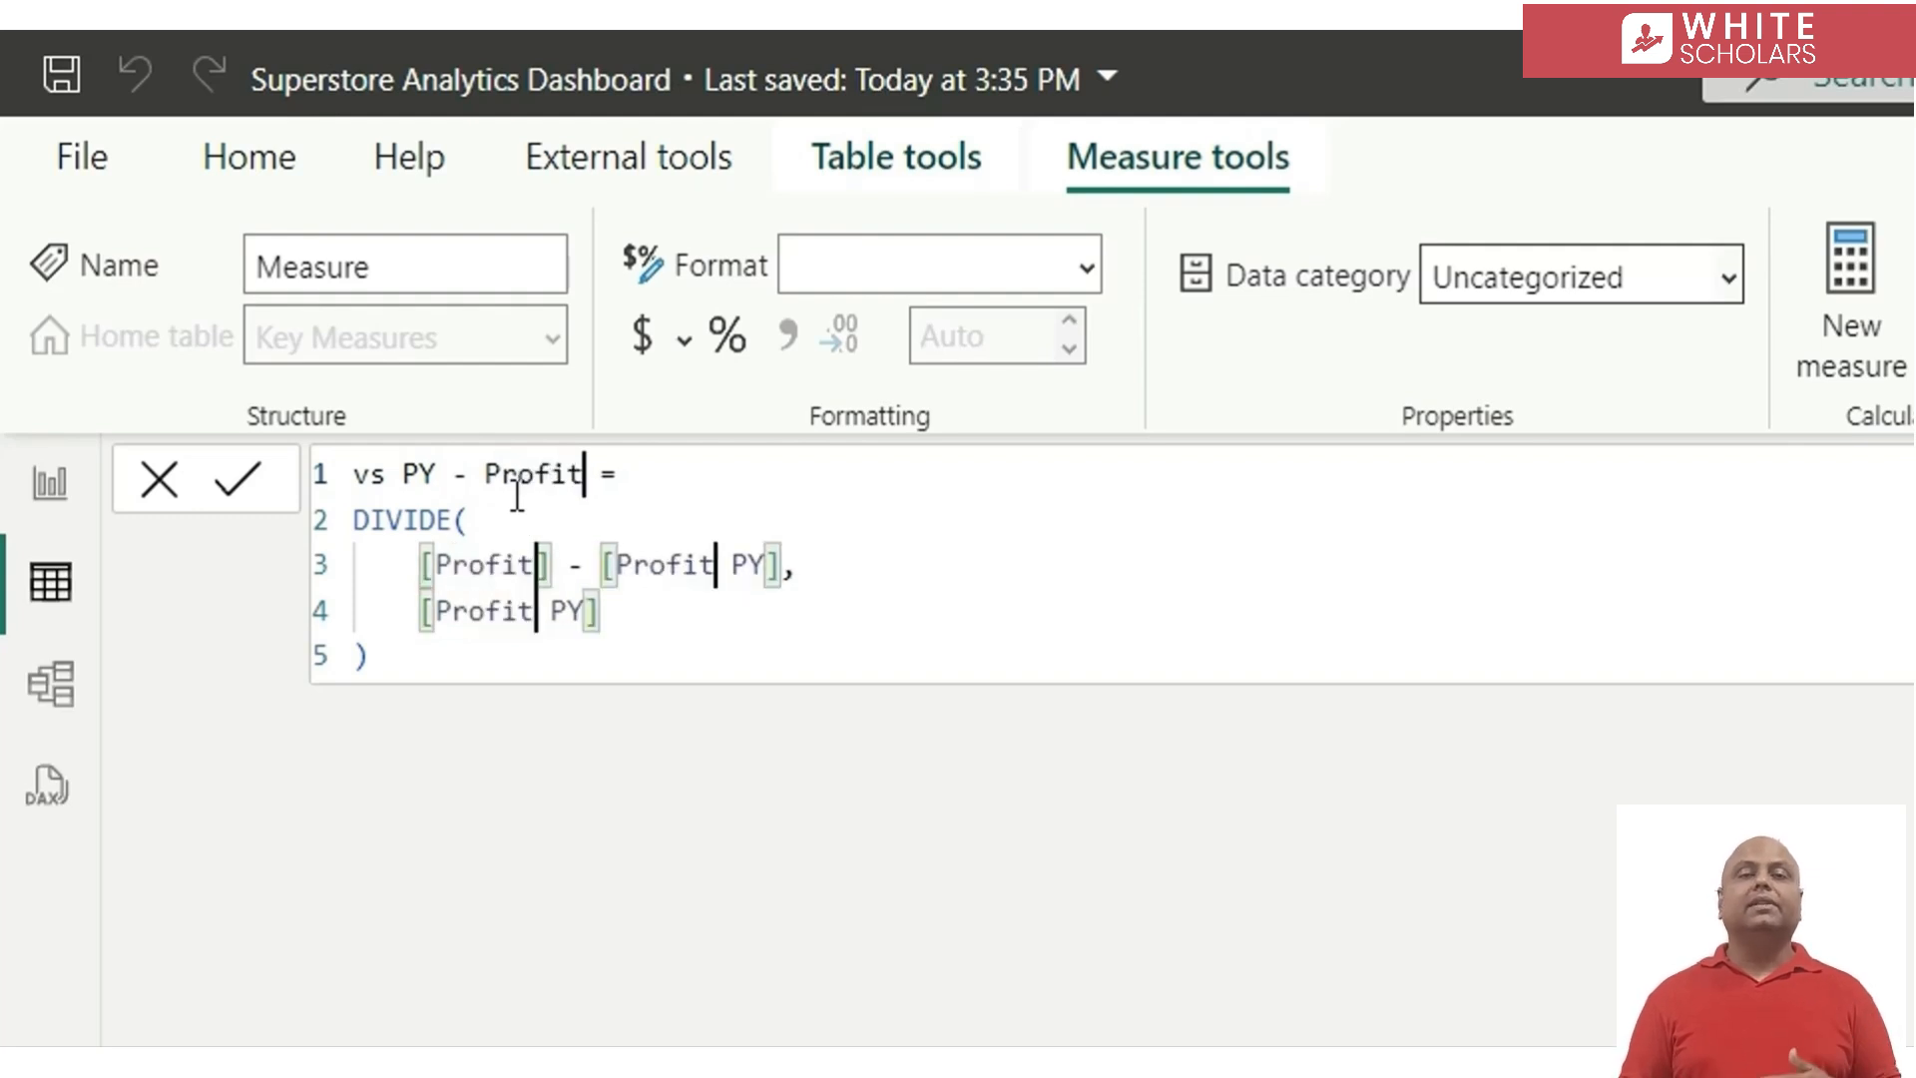
key(Return)
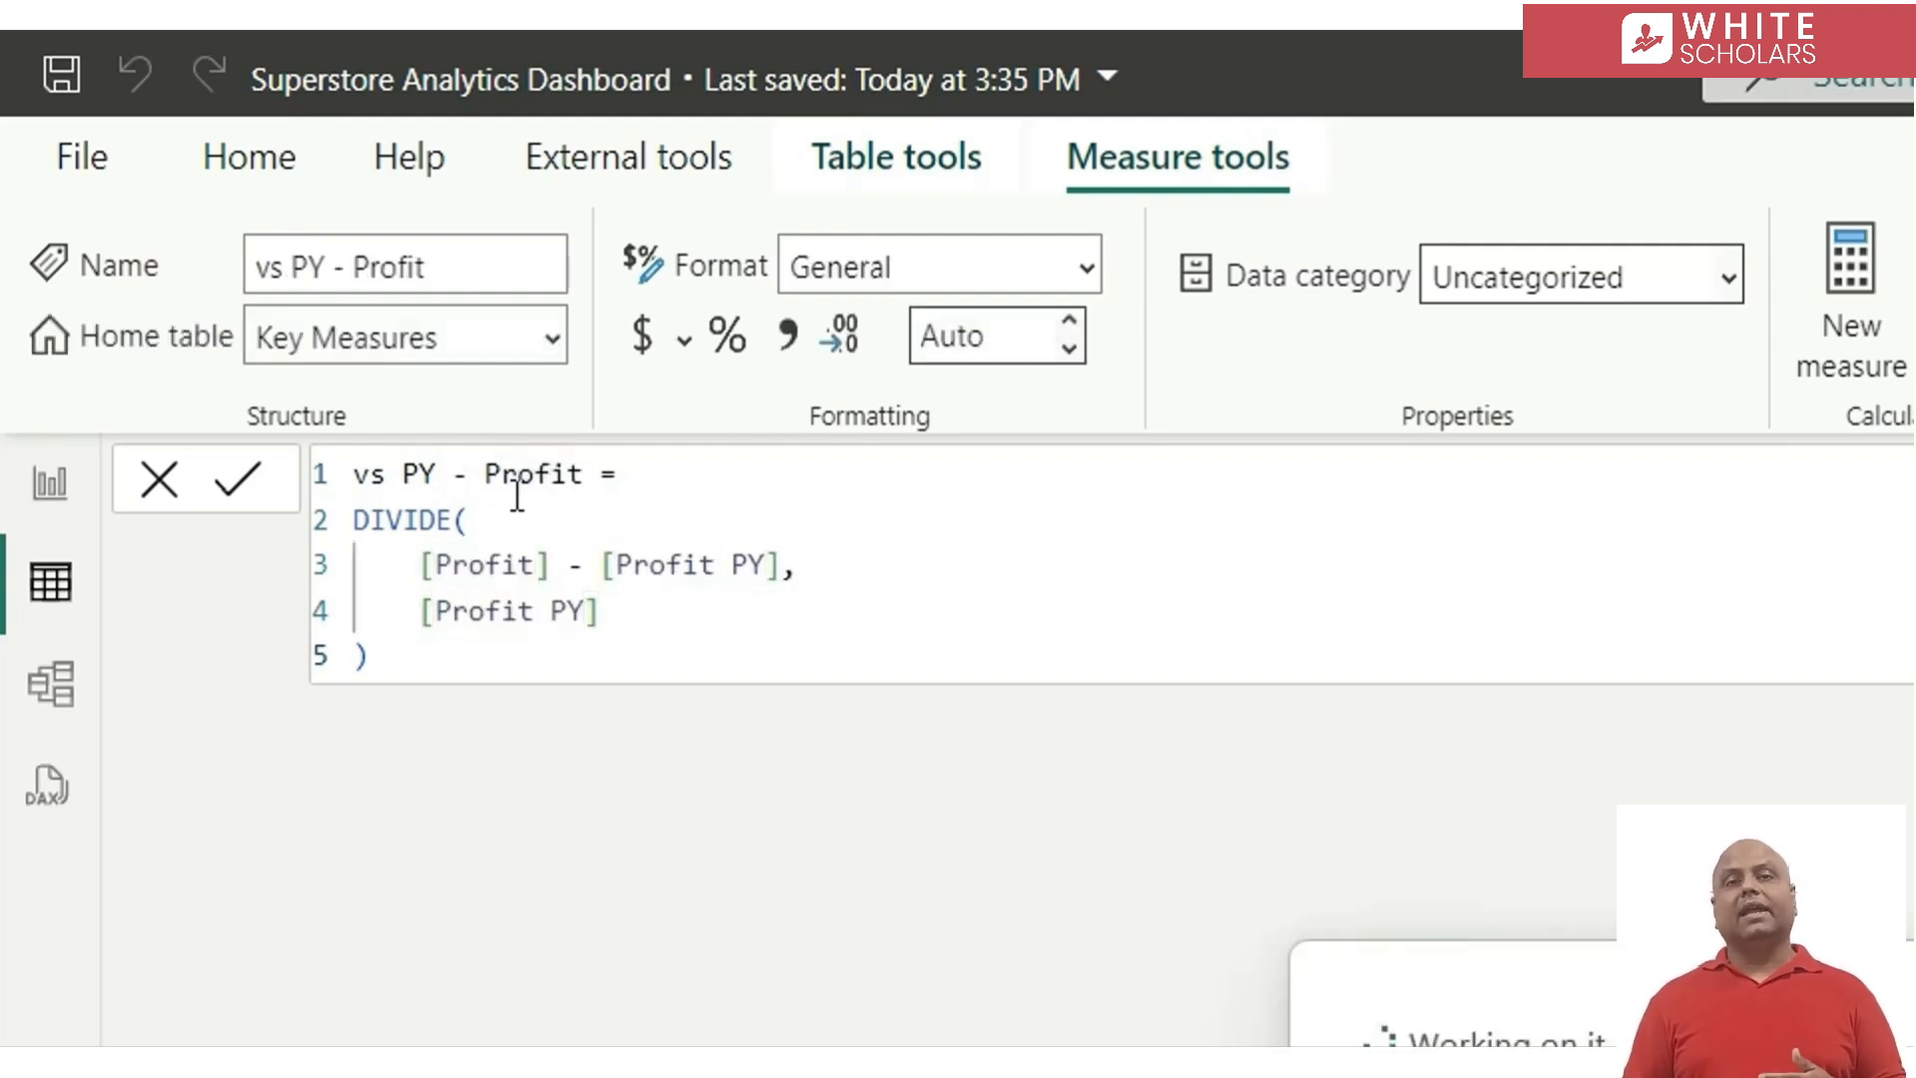
Paste the vs PY - Sales formula into another new measure and rename it vs PY - % returned orders
click(1852, 325)
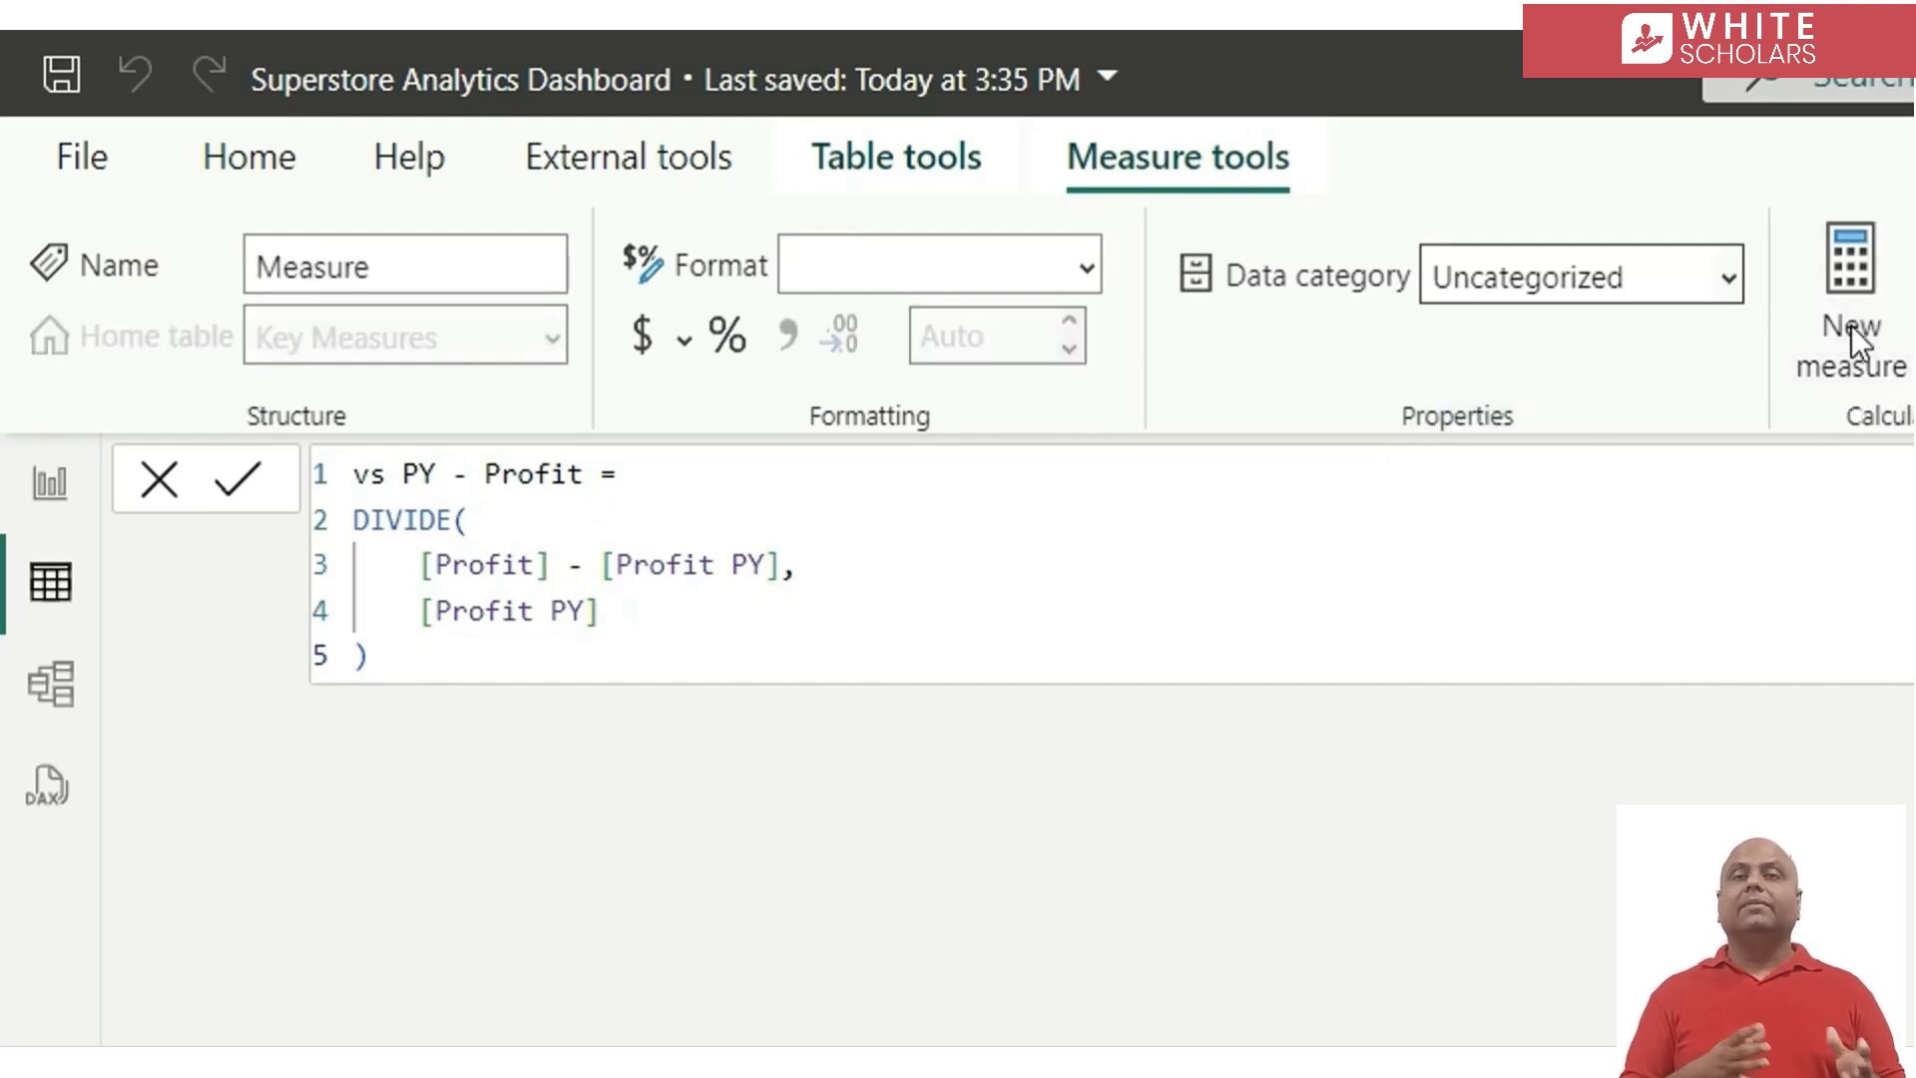
key(ctrl+v)
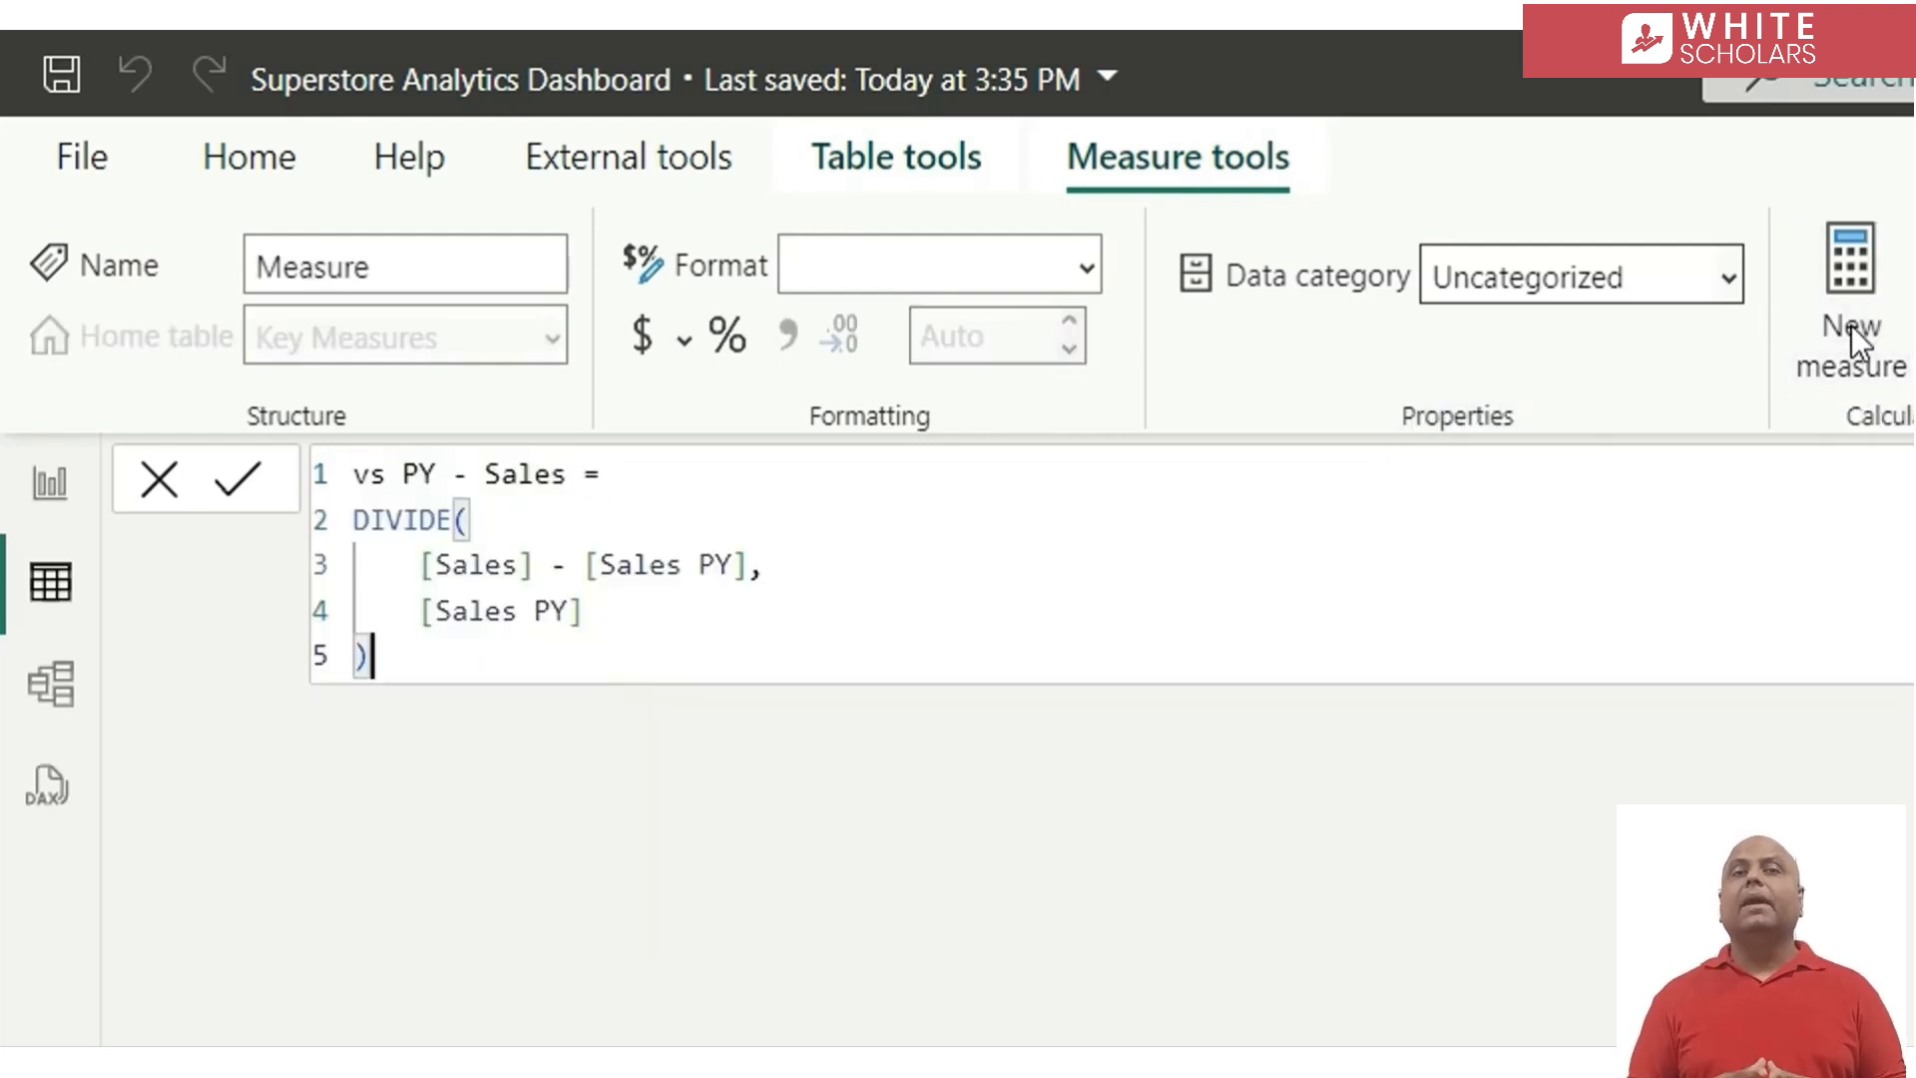
double_click(540, 474)
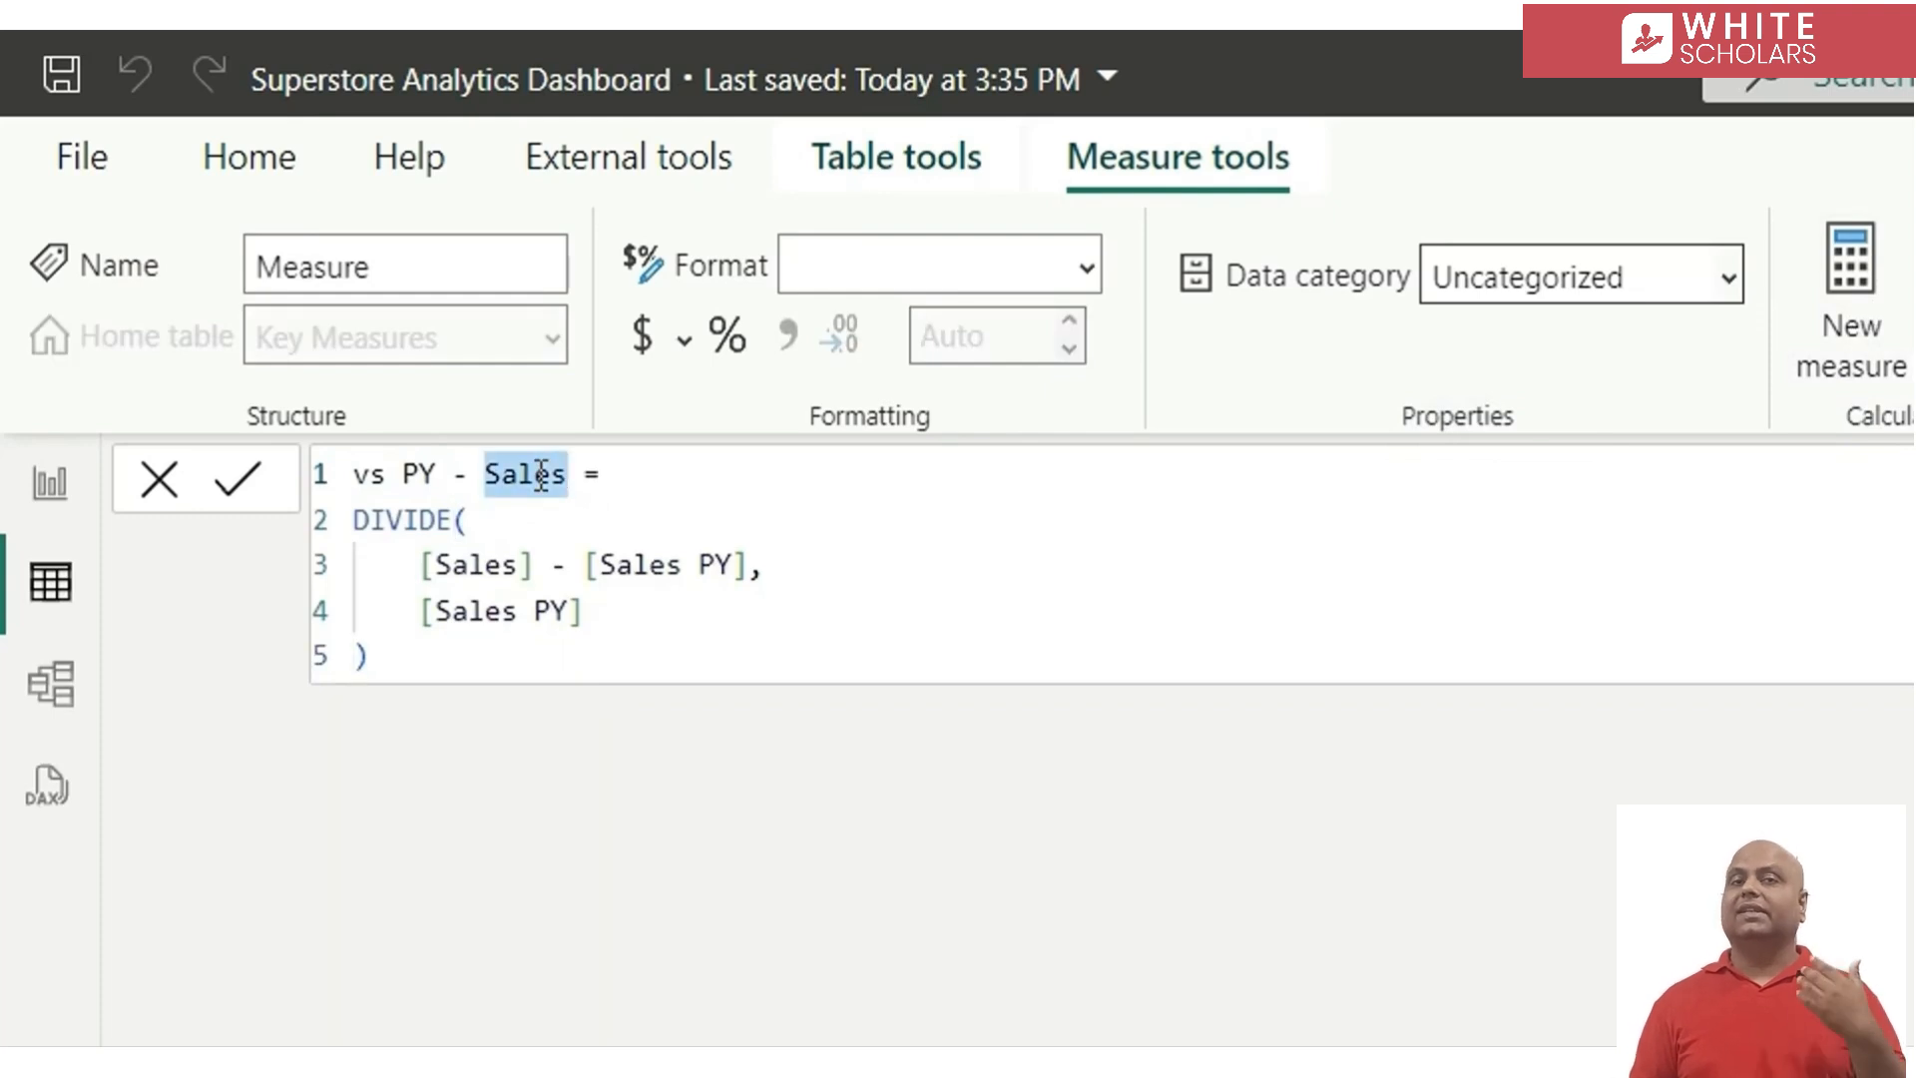
click(537, 474)
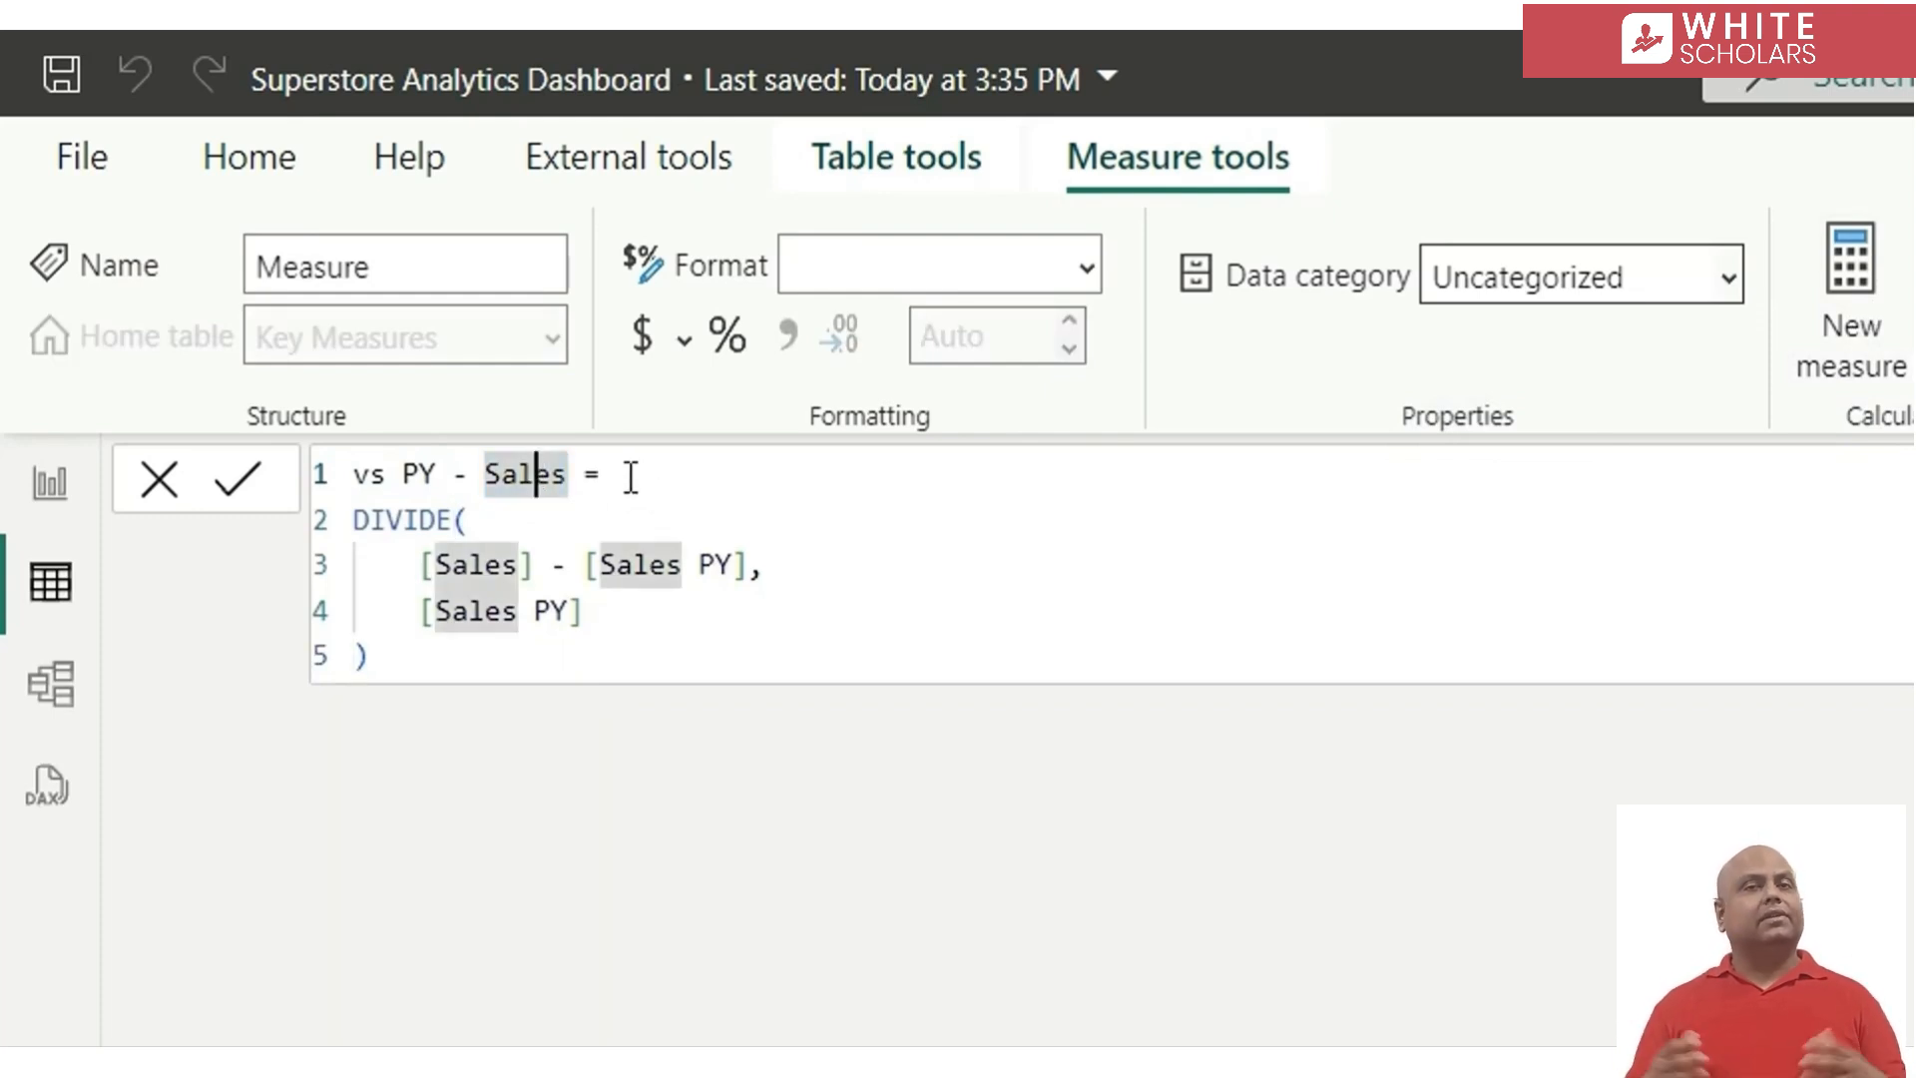
click(630, 477)
click(529, 477)
double_click(531, 479)
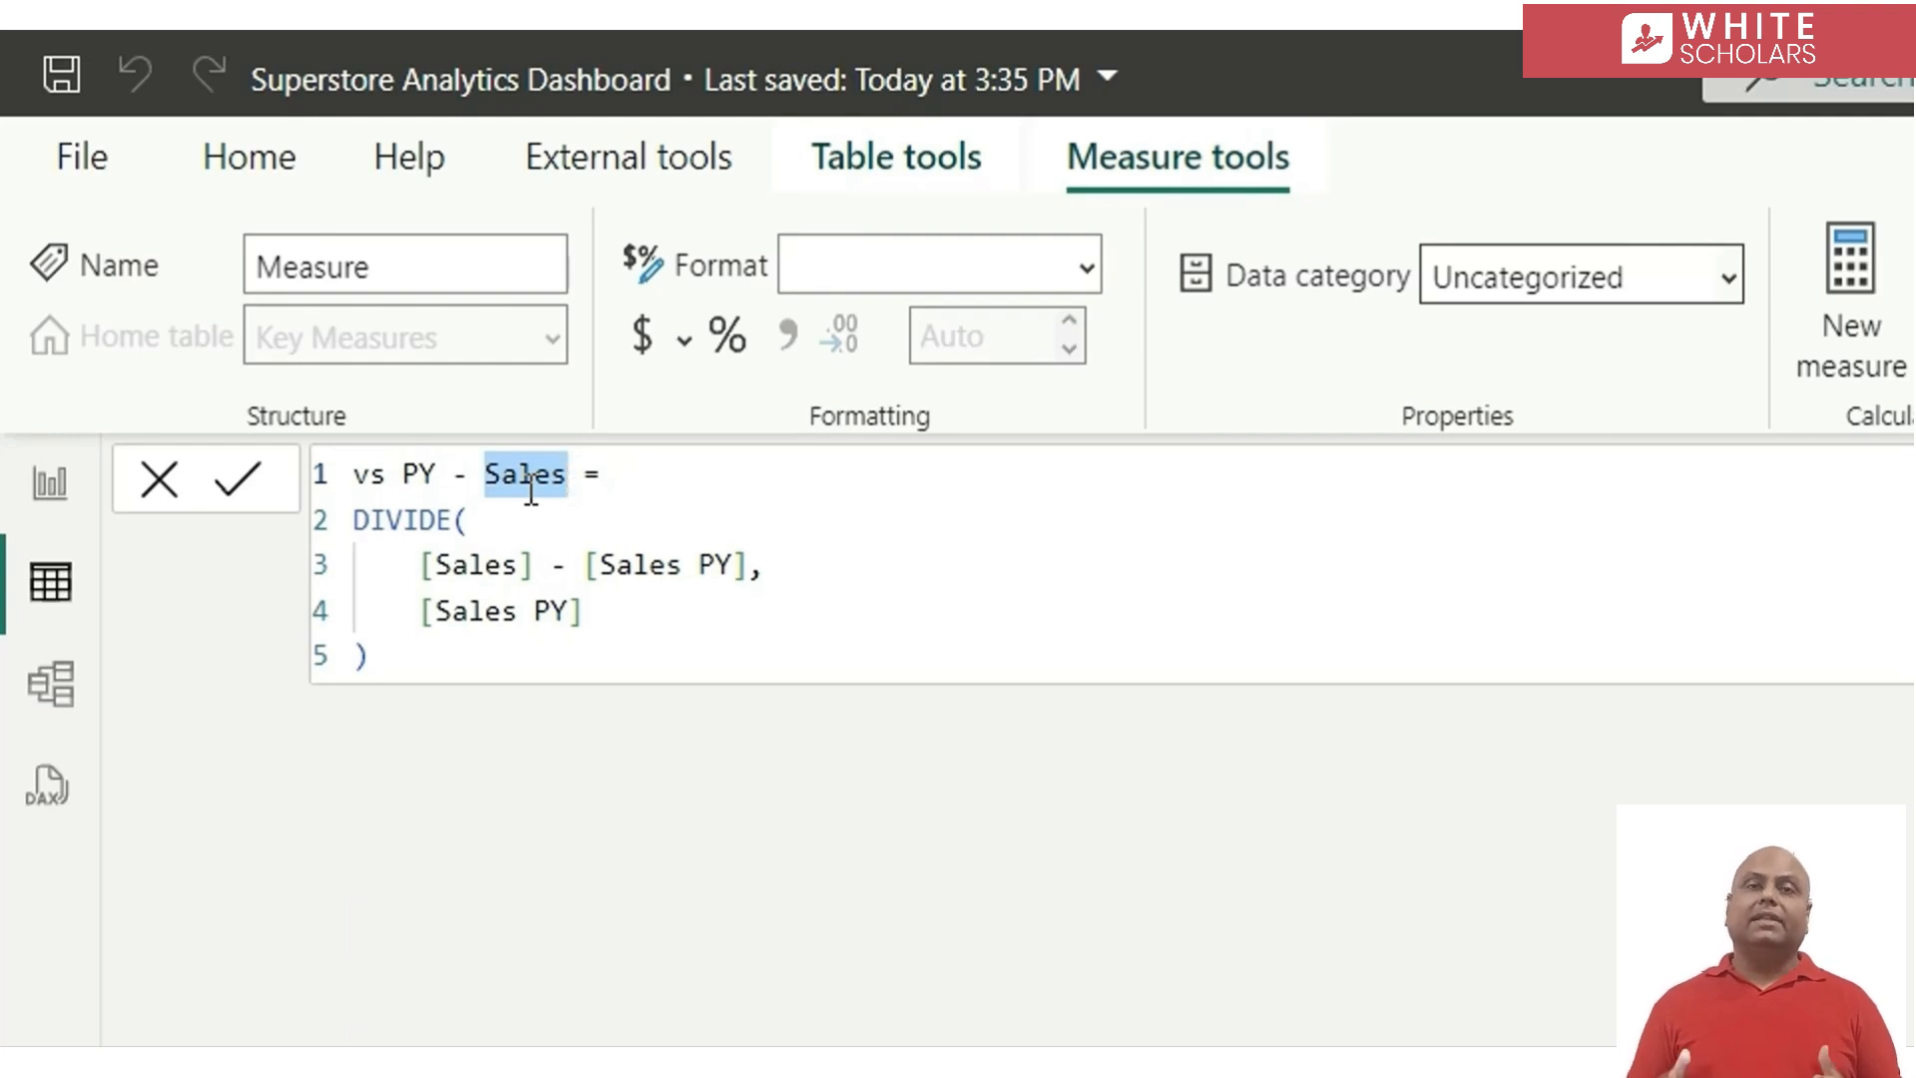
text(% returned or)
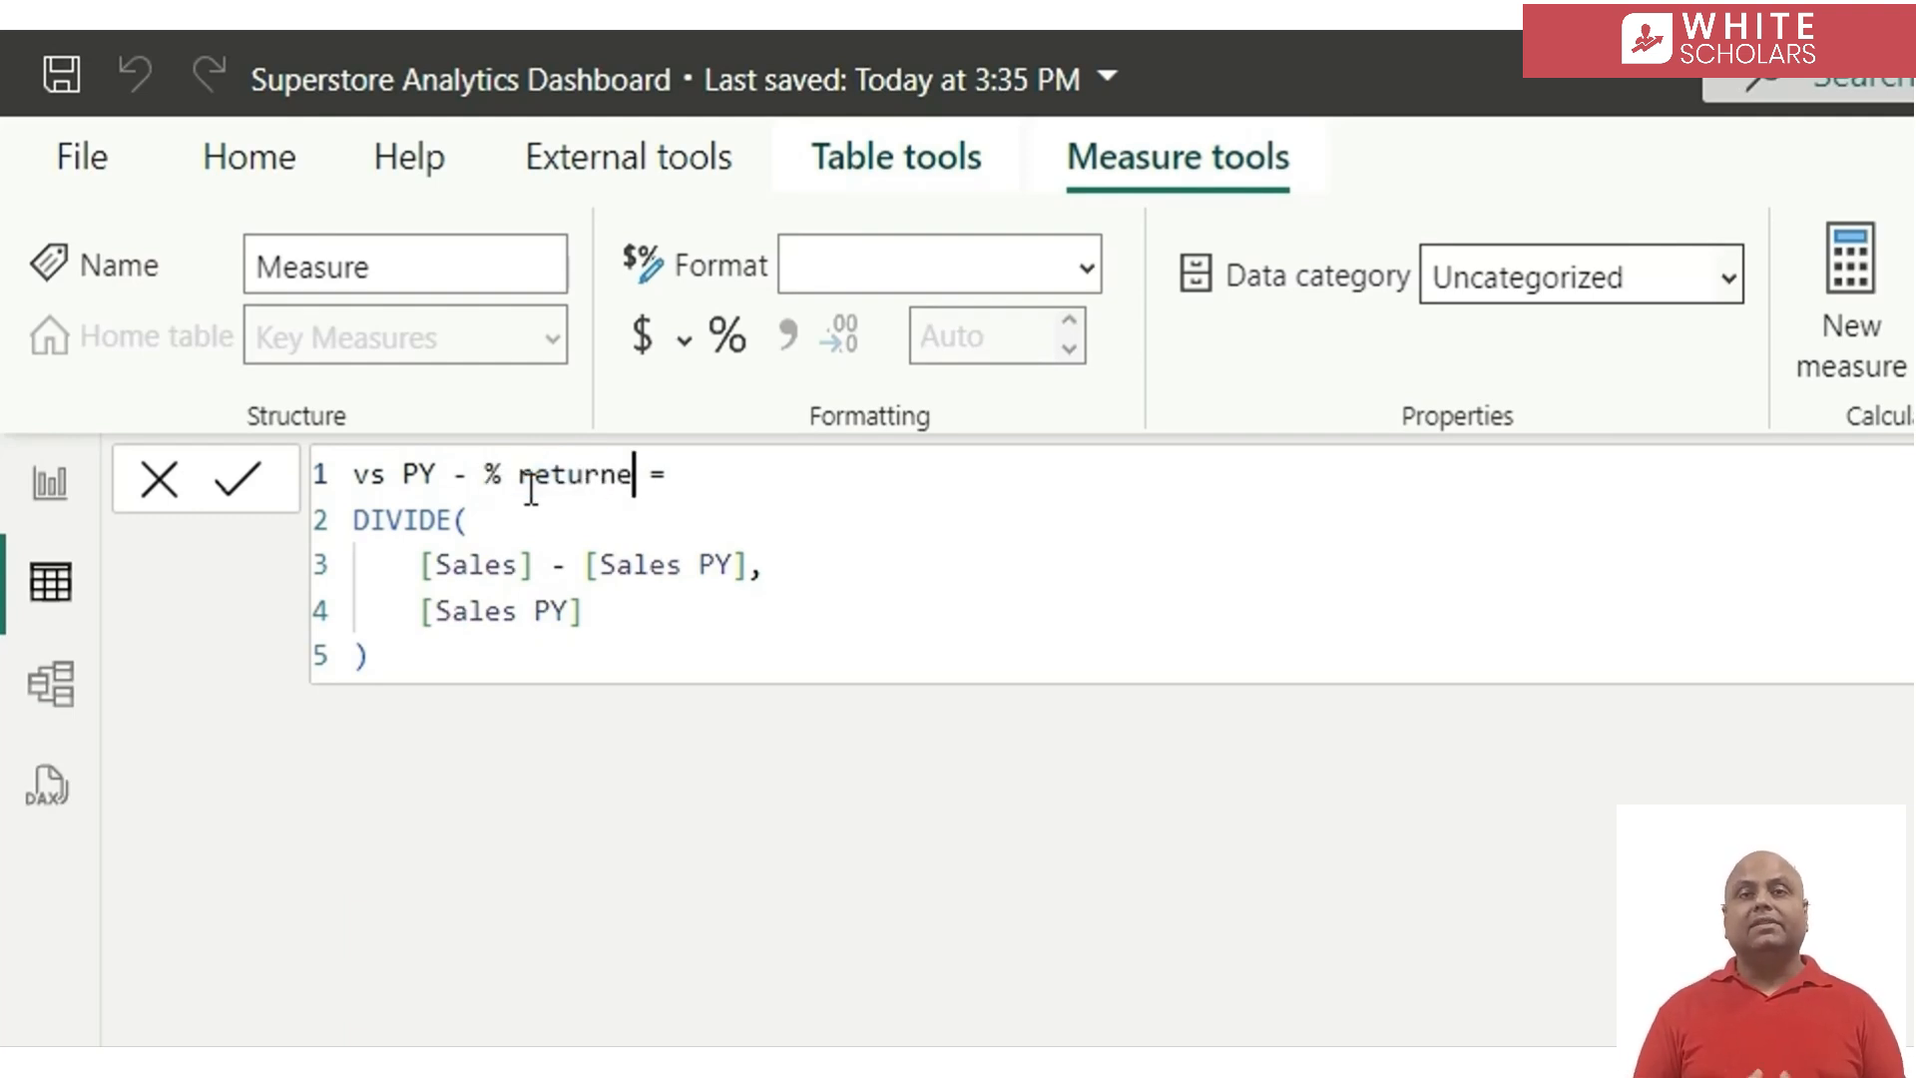
text(ders)
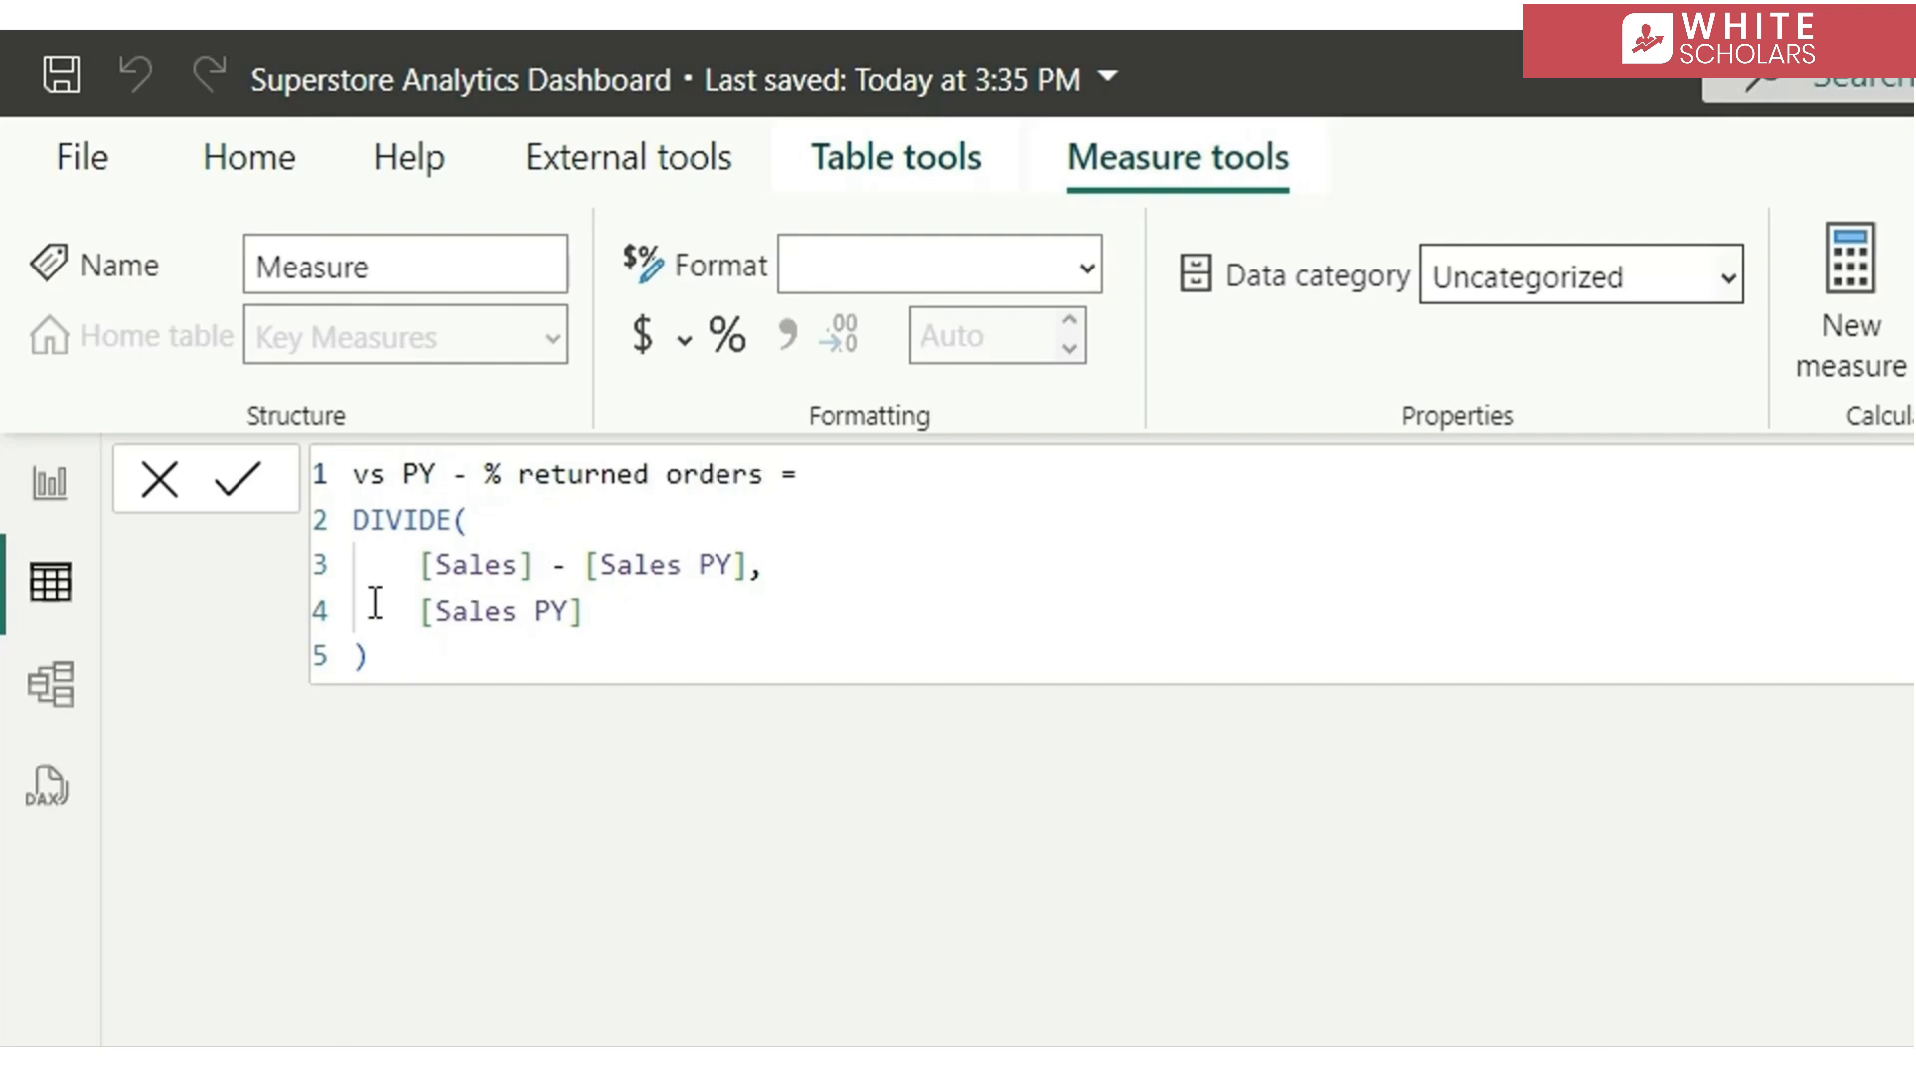
Replace the DIVIDE expression in vs PY - % returned orders with [% Returned Orders] - [% returned Orders PY] and commit the measure
drag(385, 650, 346, 529)
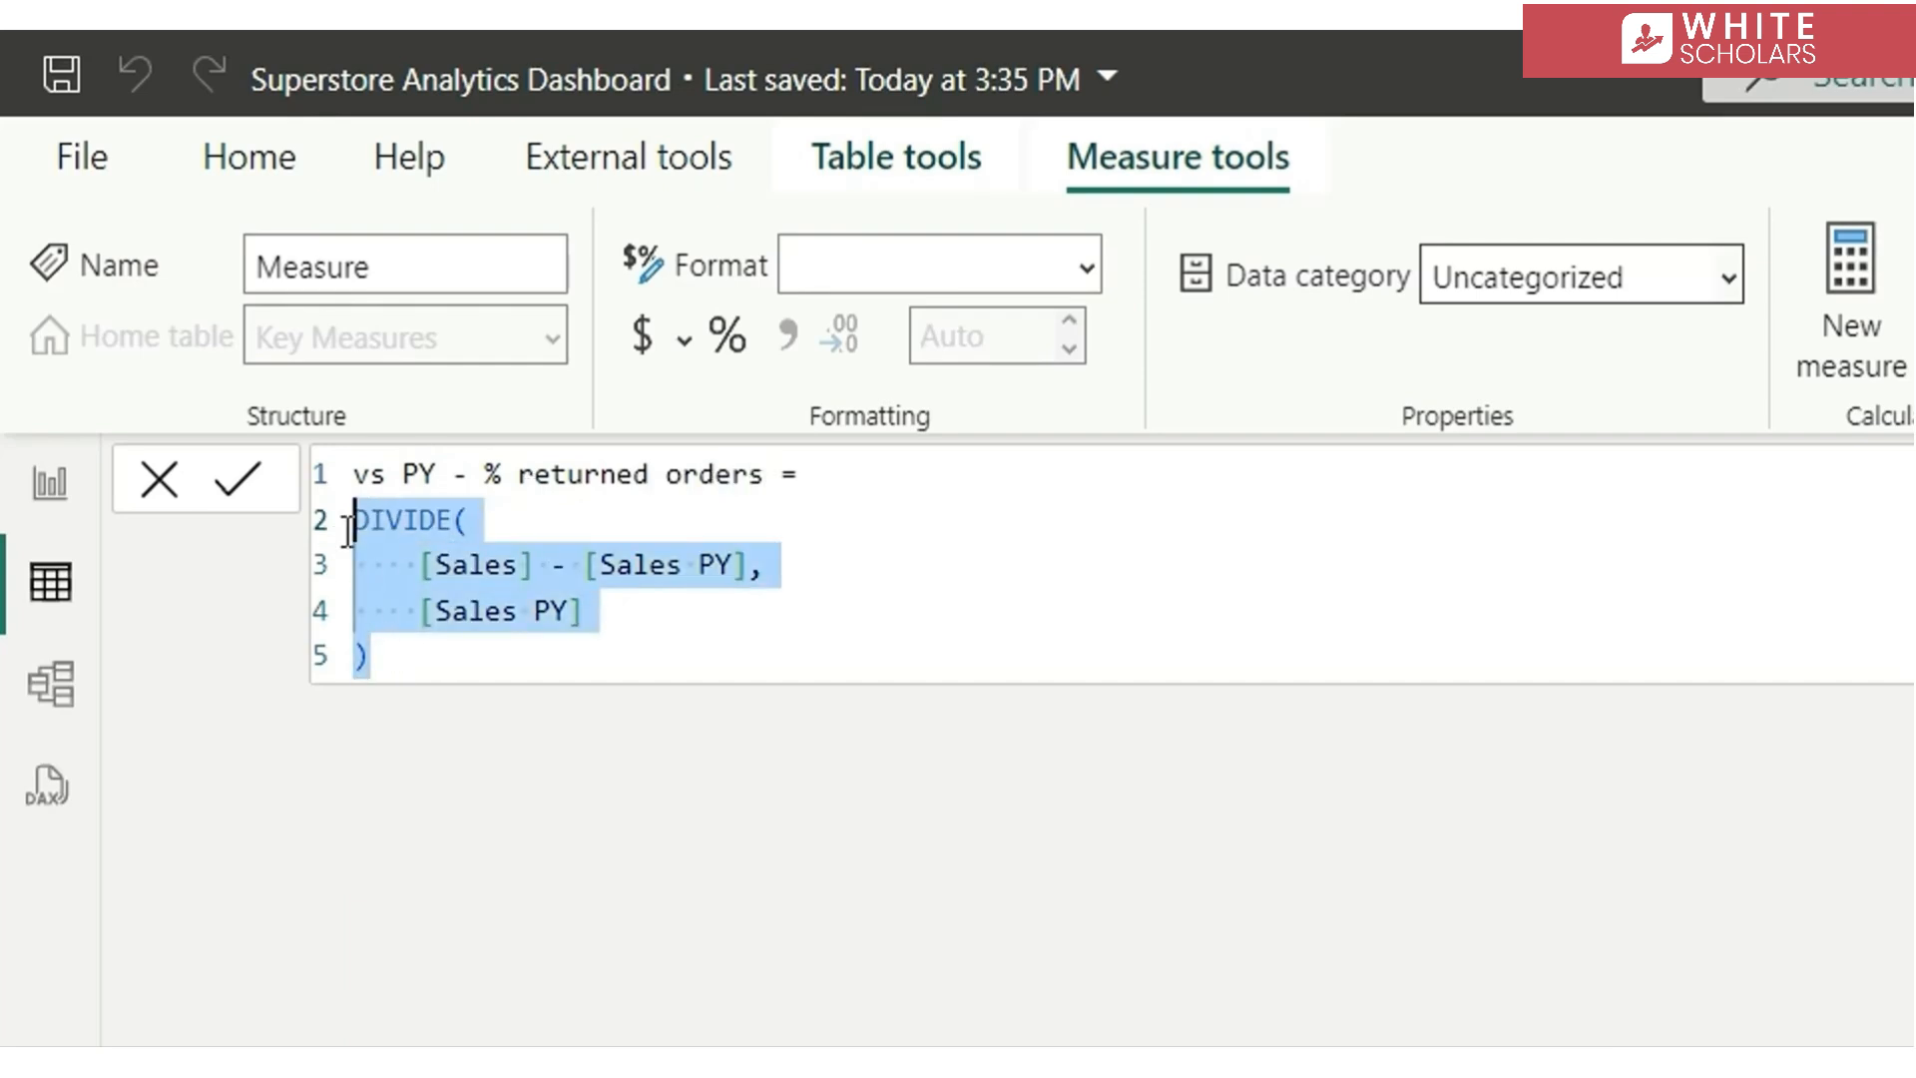
text([)
key(Tab)
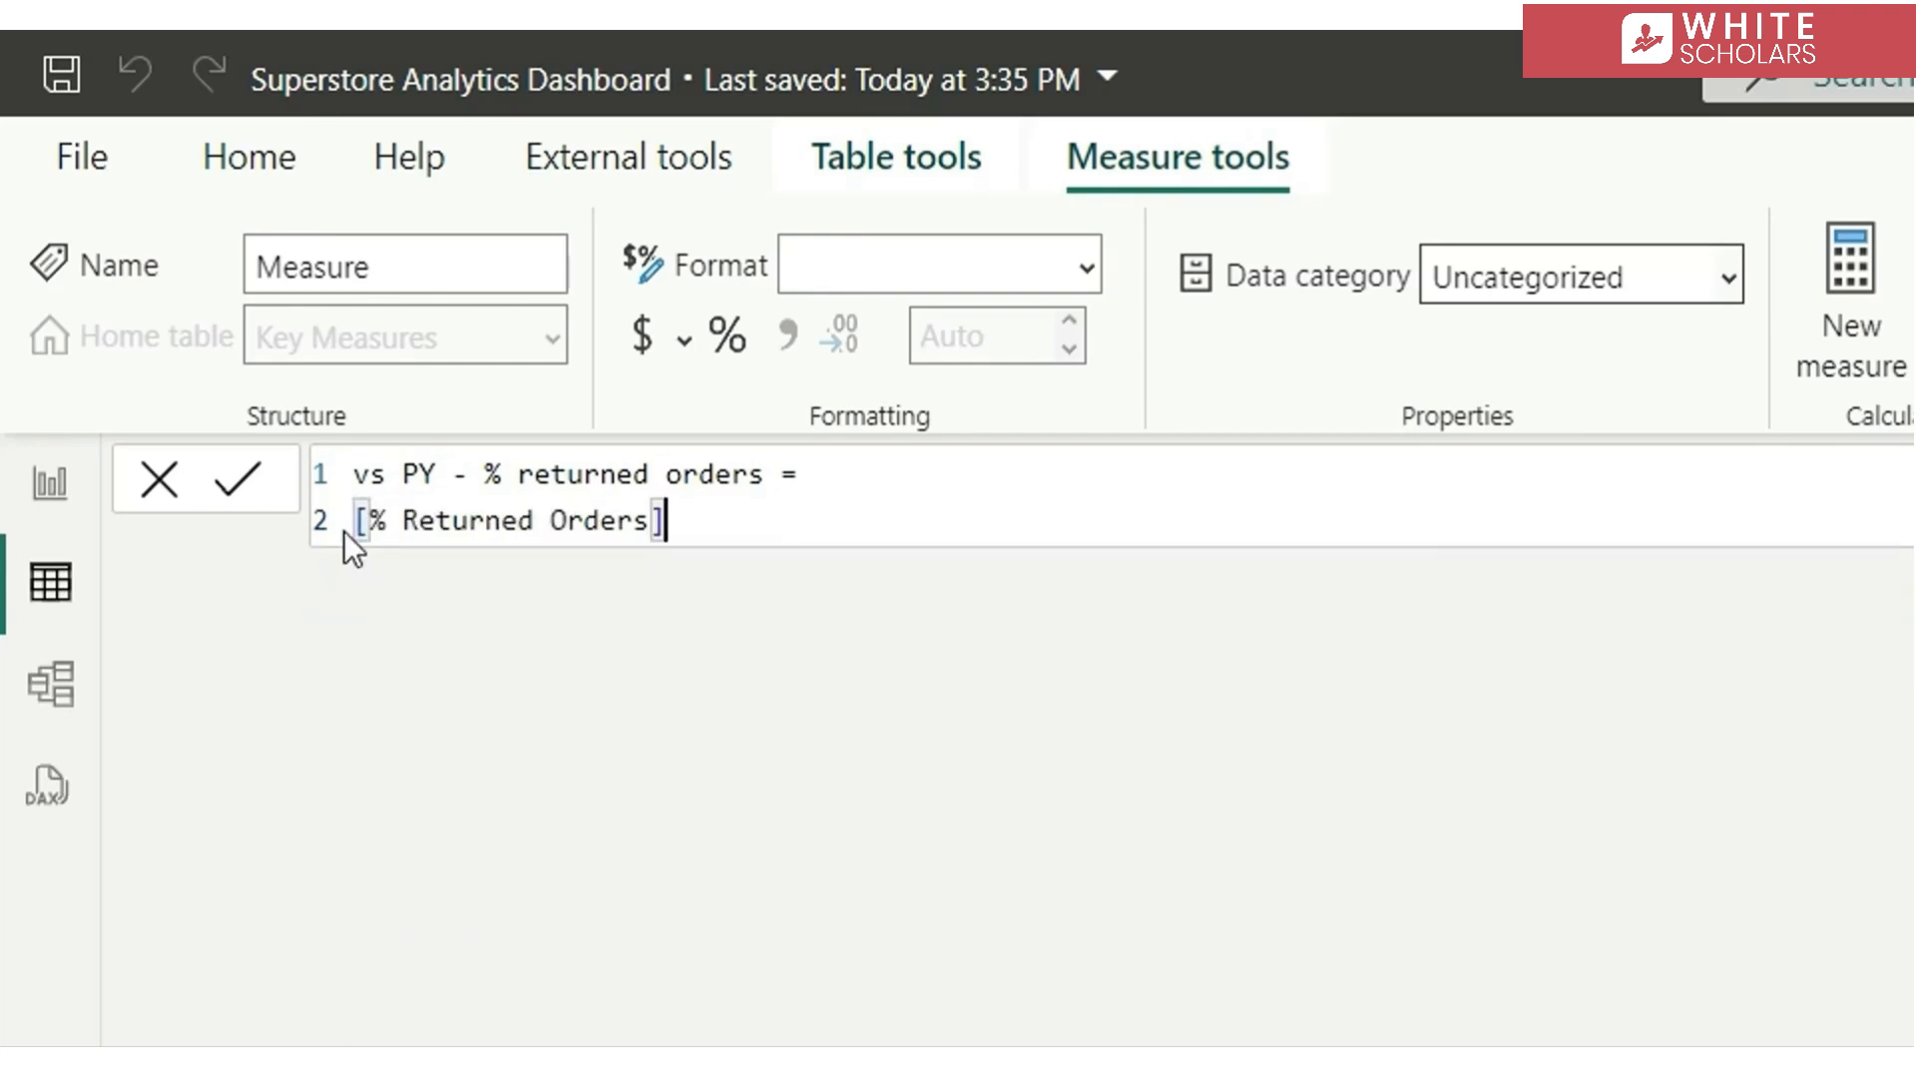
text(- )
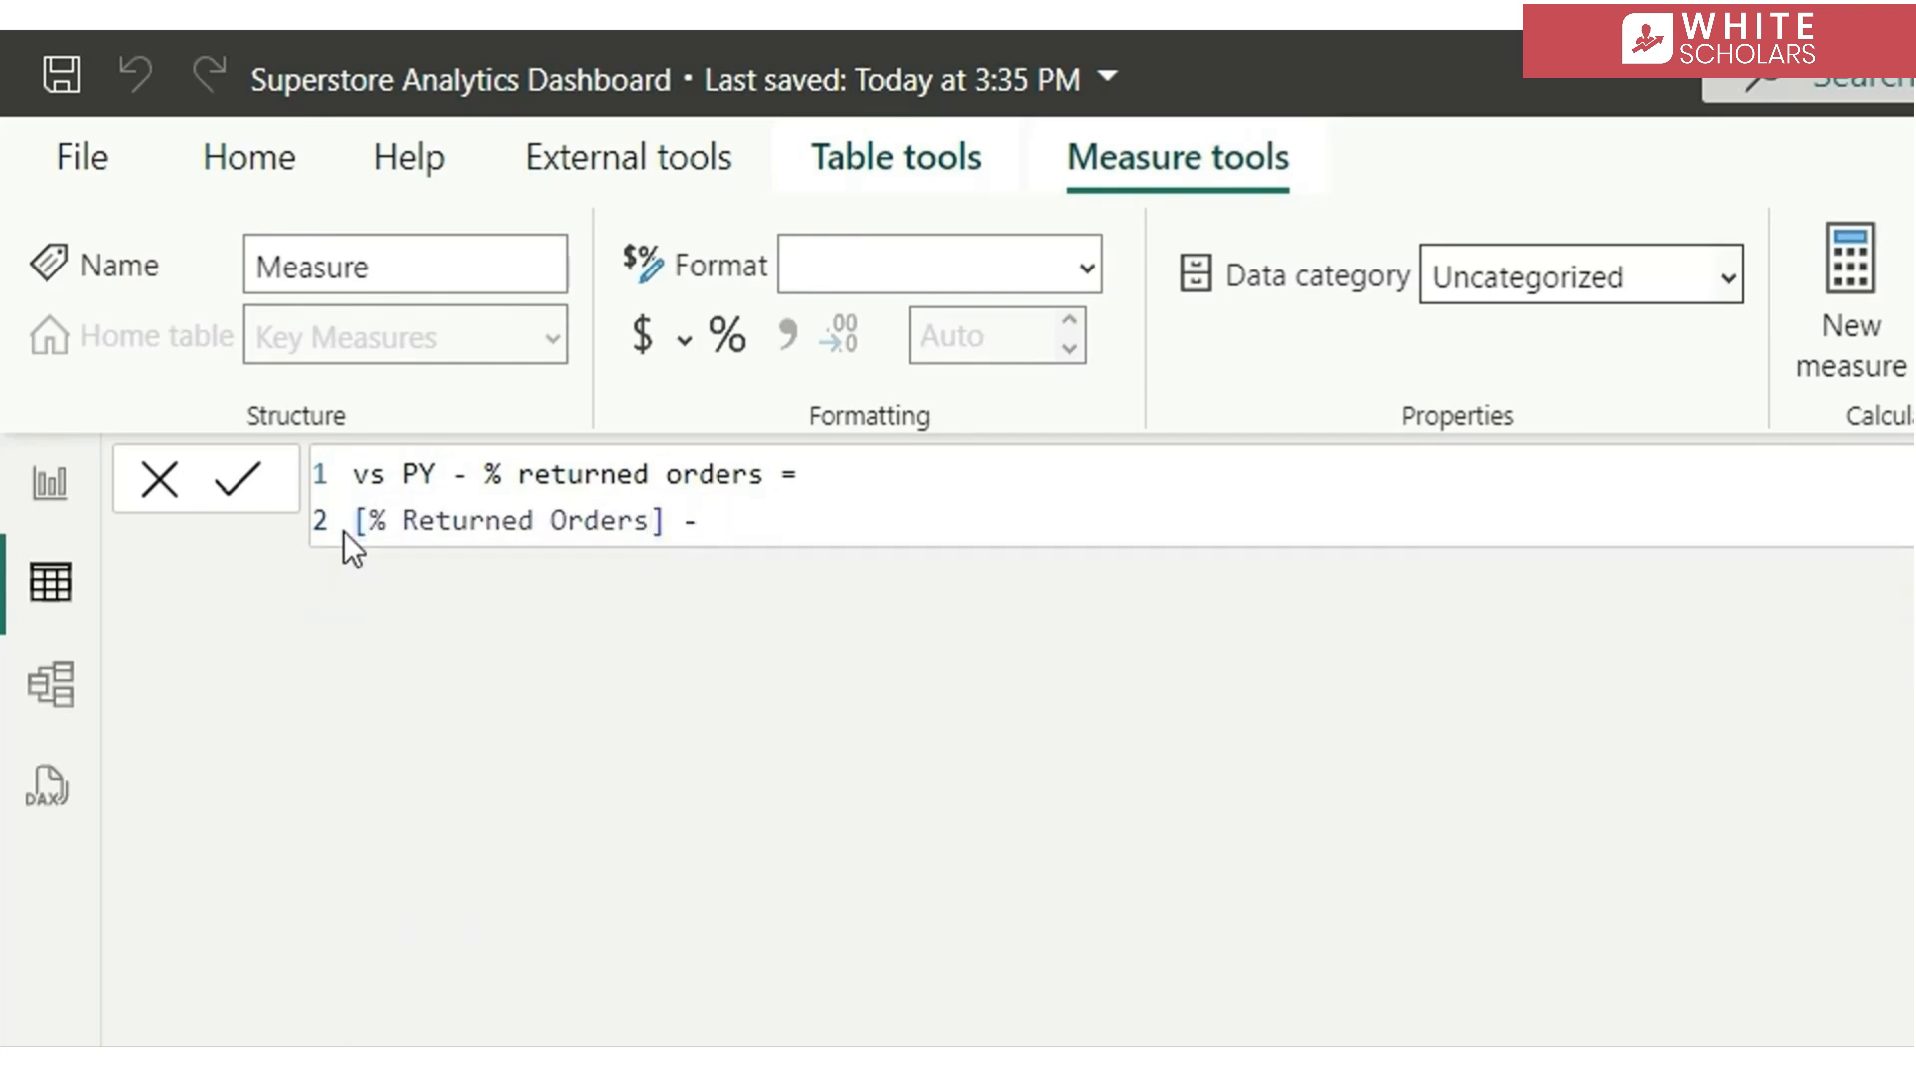
text([)
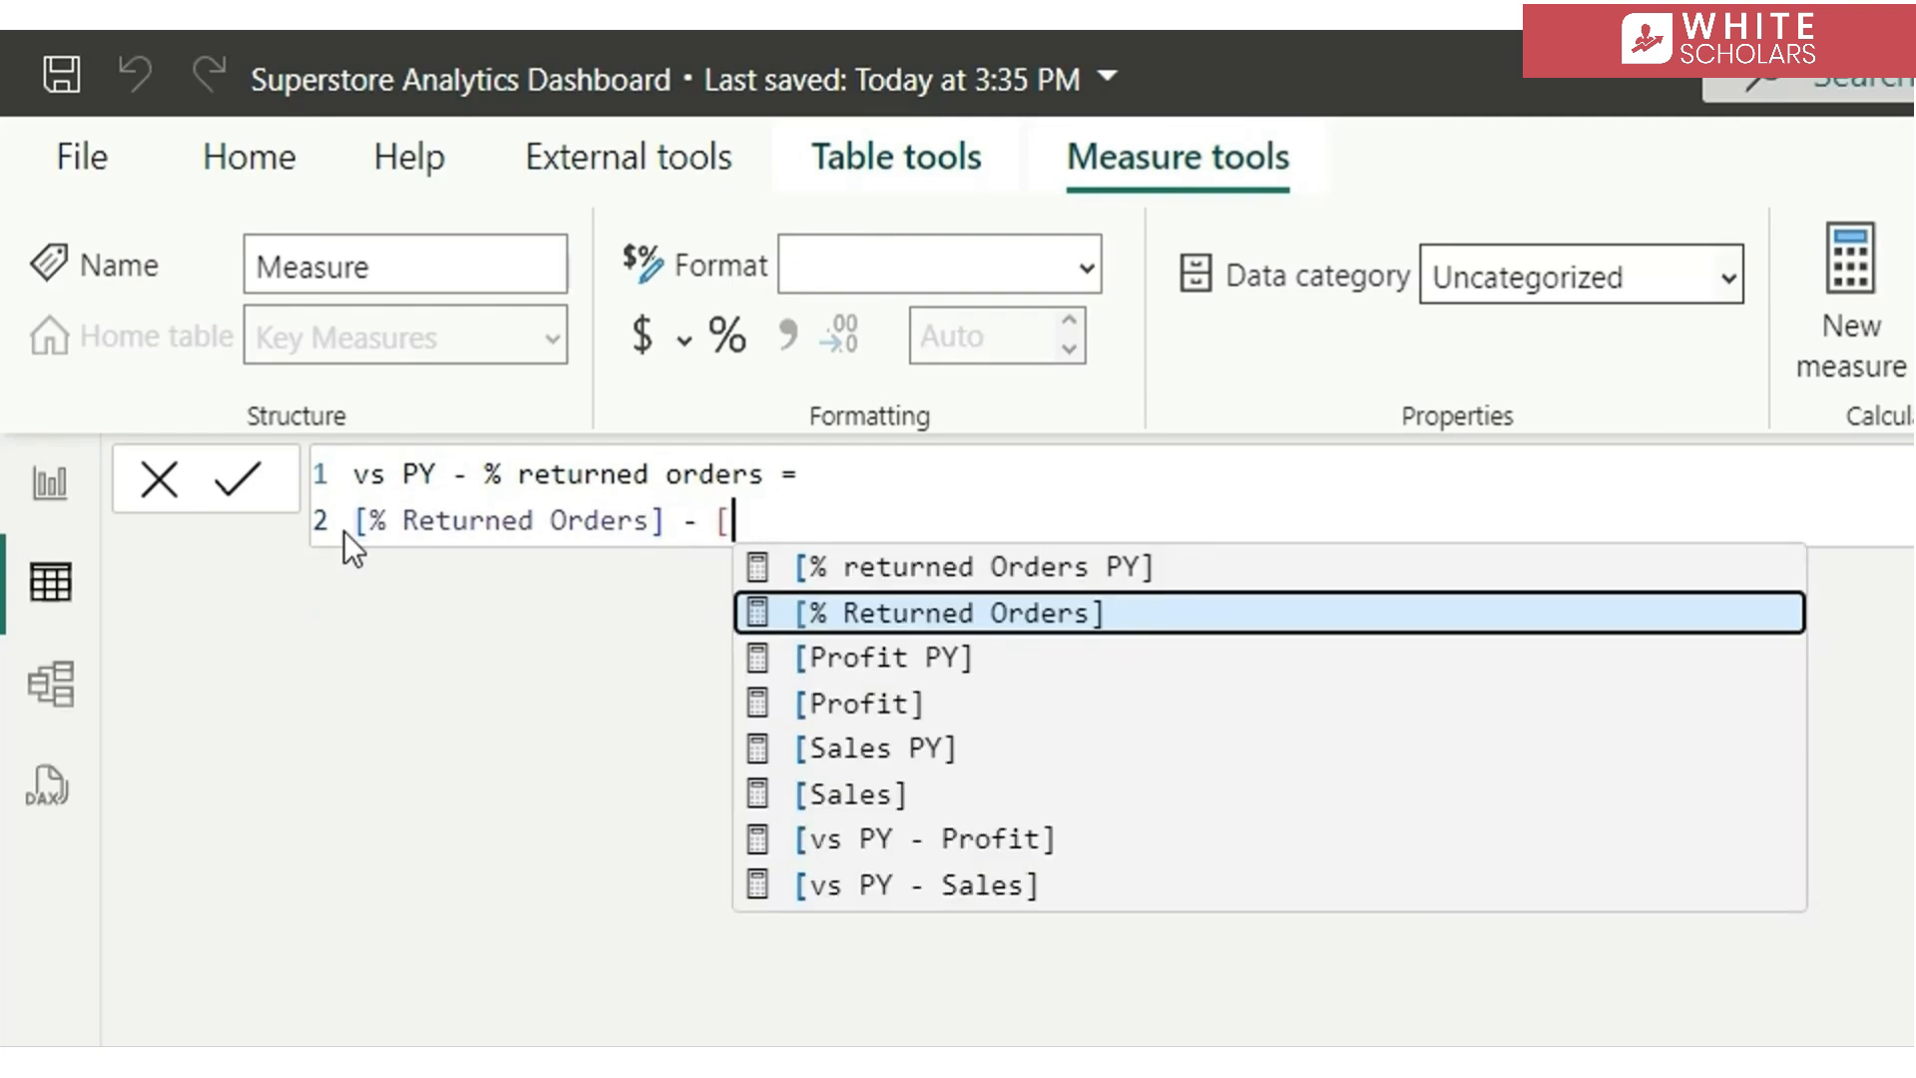
key(Up)
key(Tab)
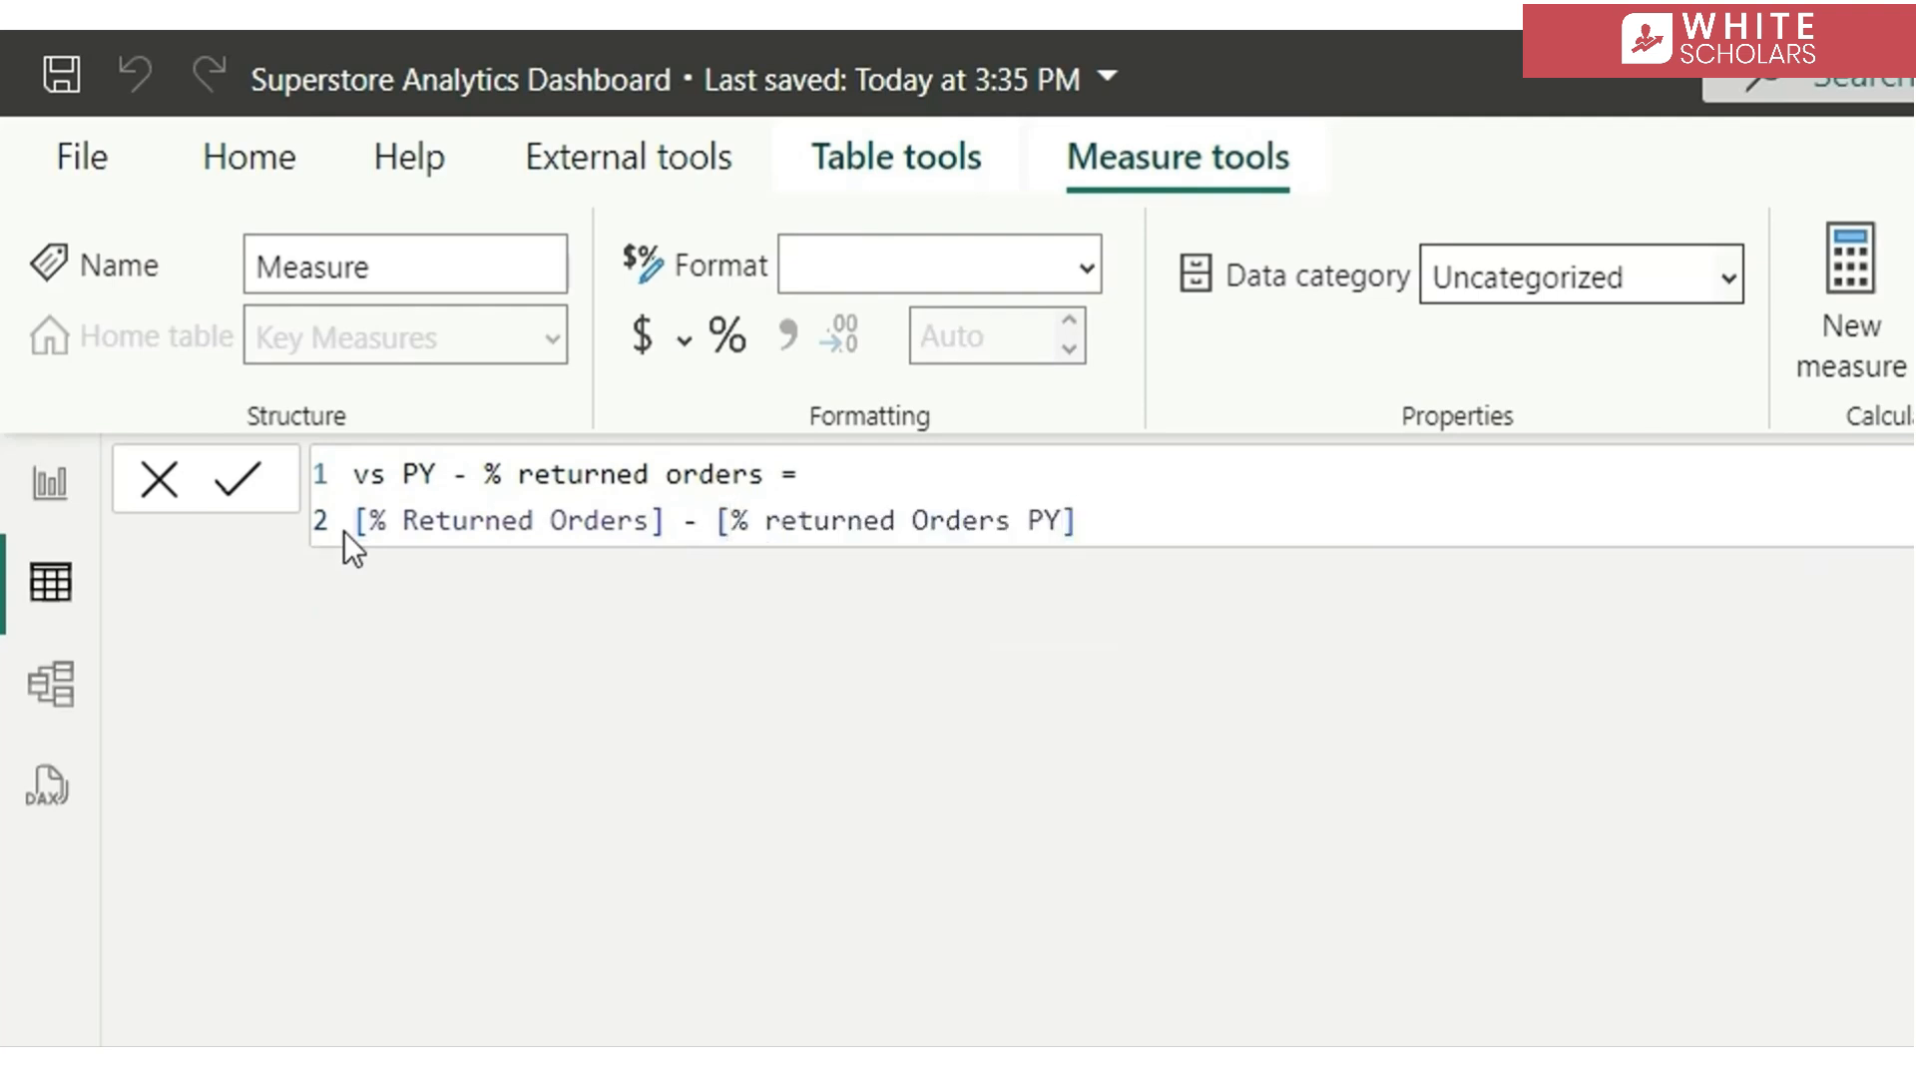
key(Return)
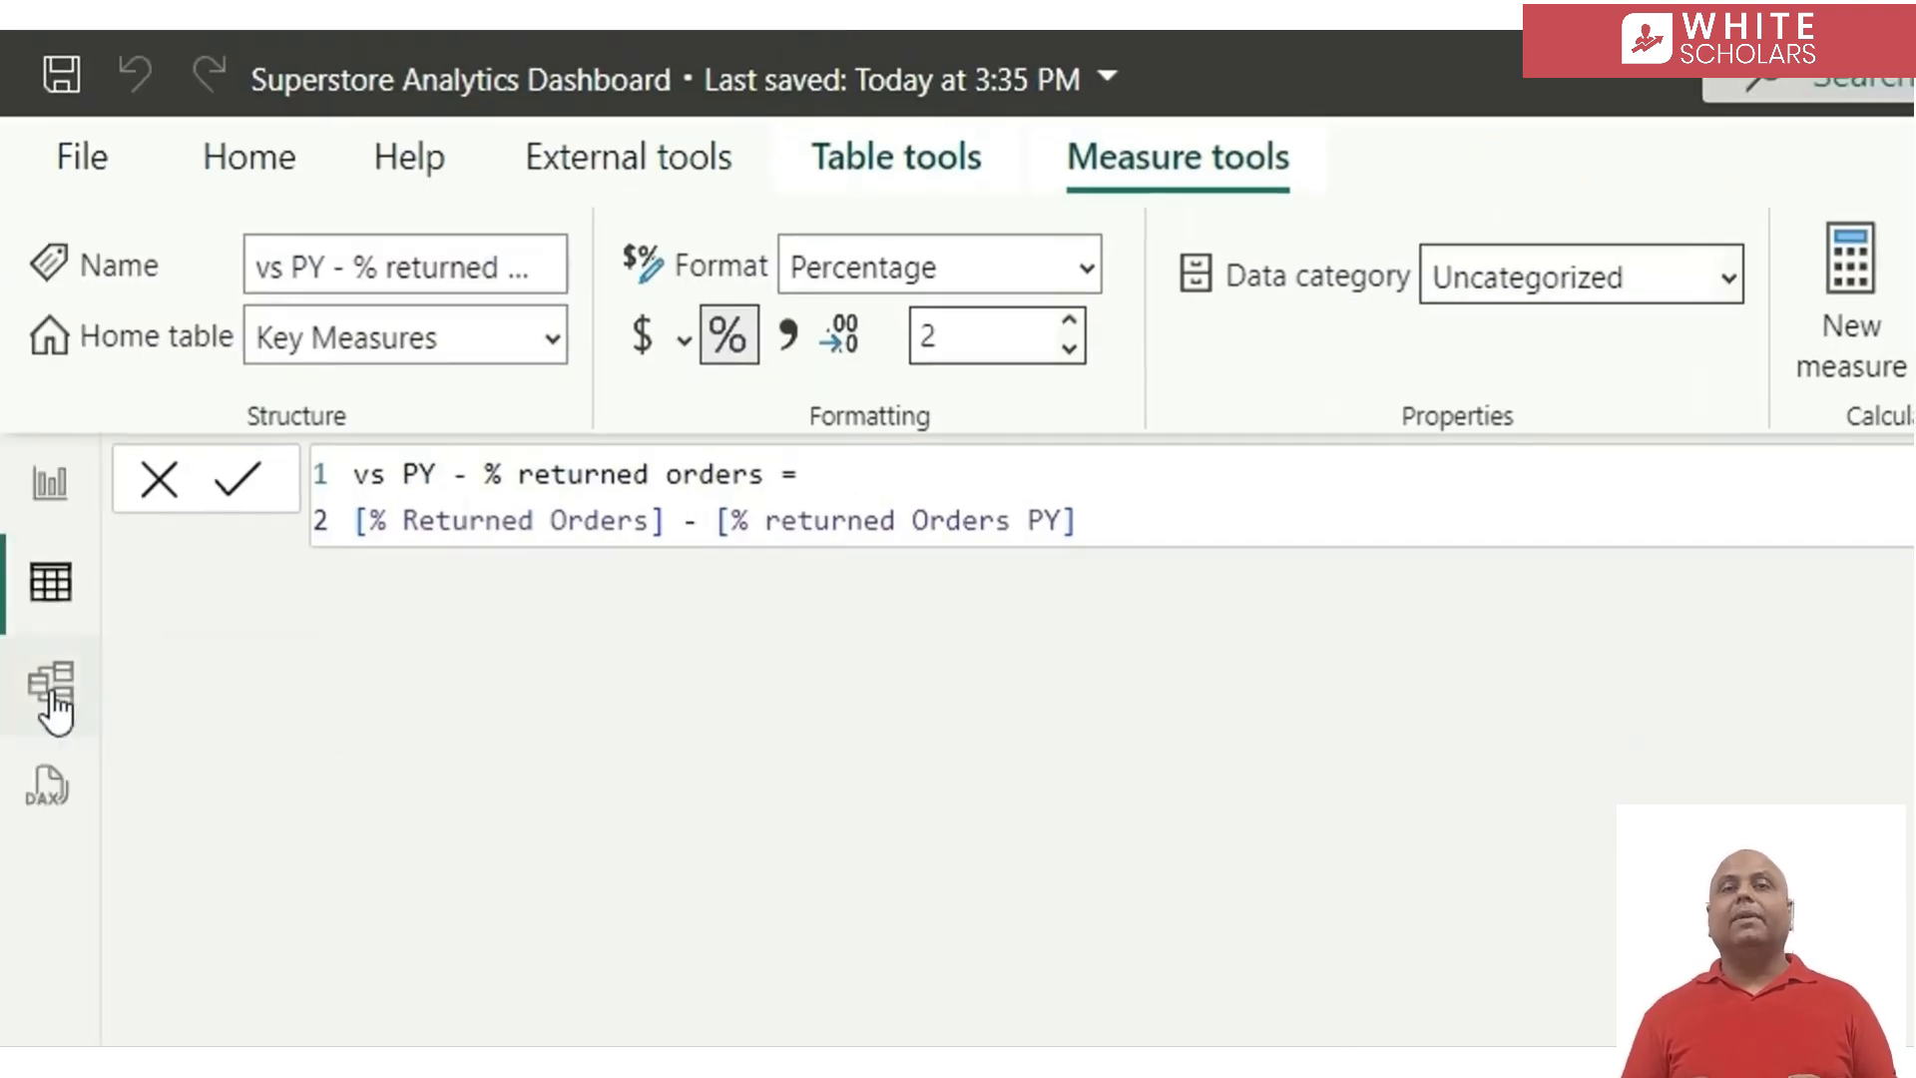
In the model view, group the Profit, Sales and % Returned Orders measures into a display folder named Metrics
click(48, 693)
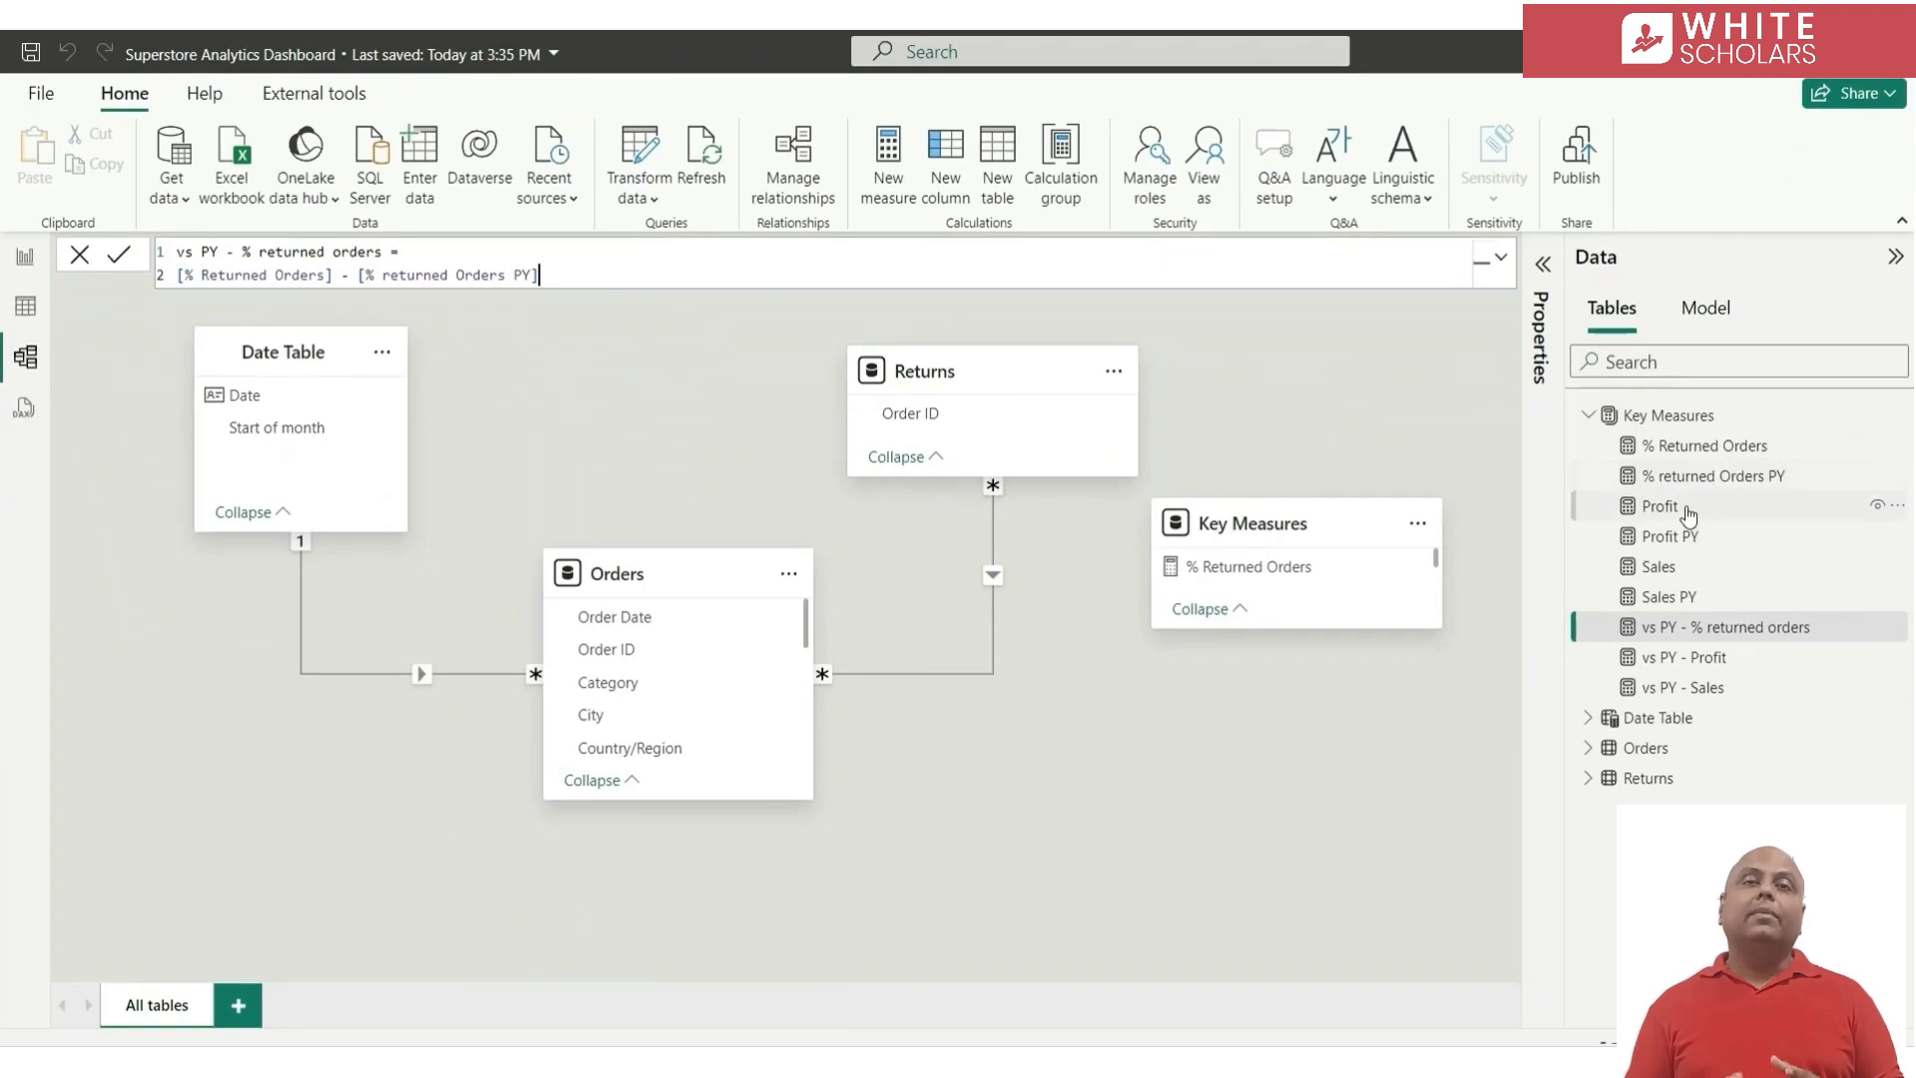
click(1687, 511)
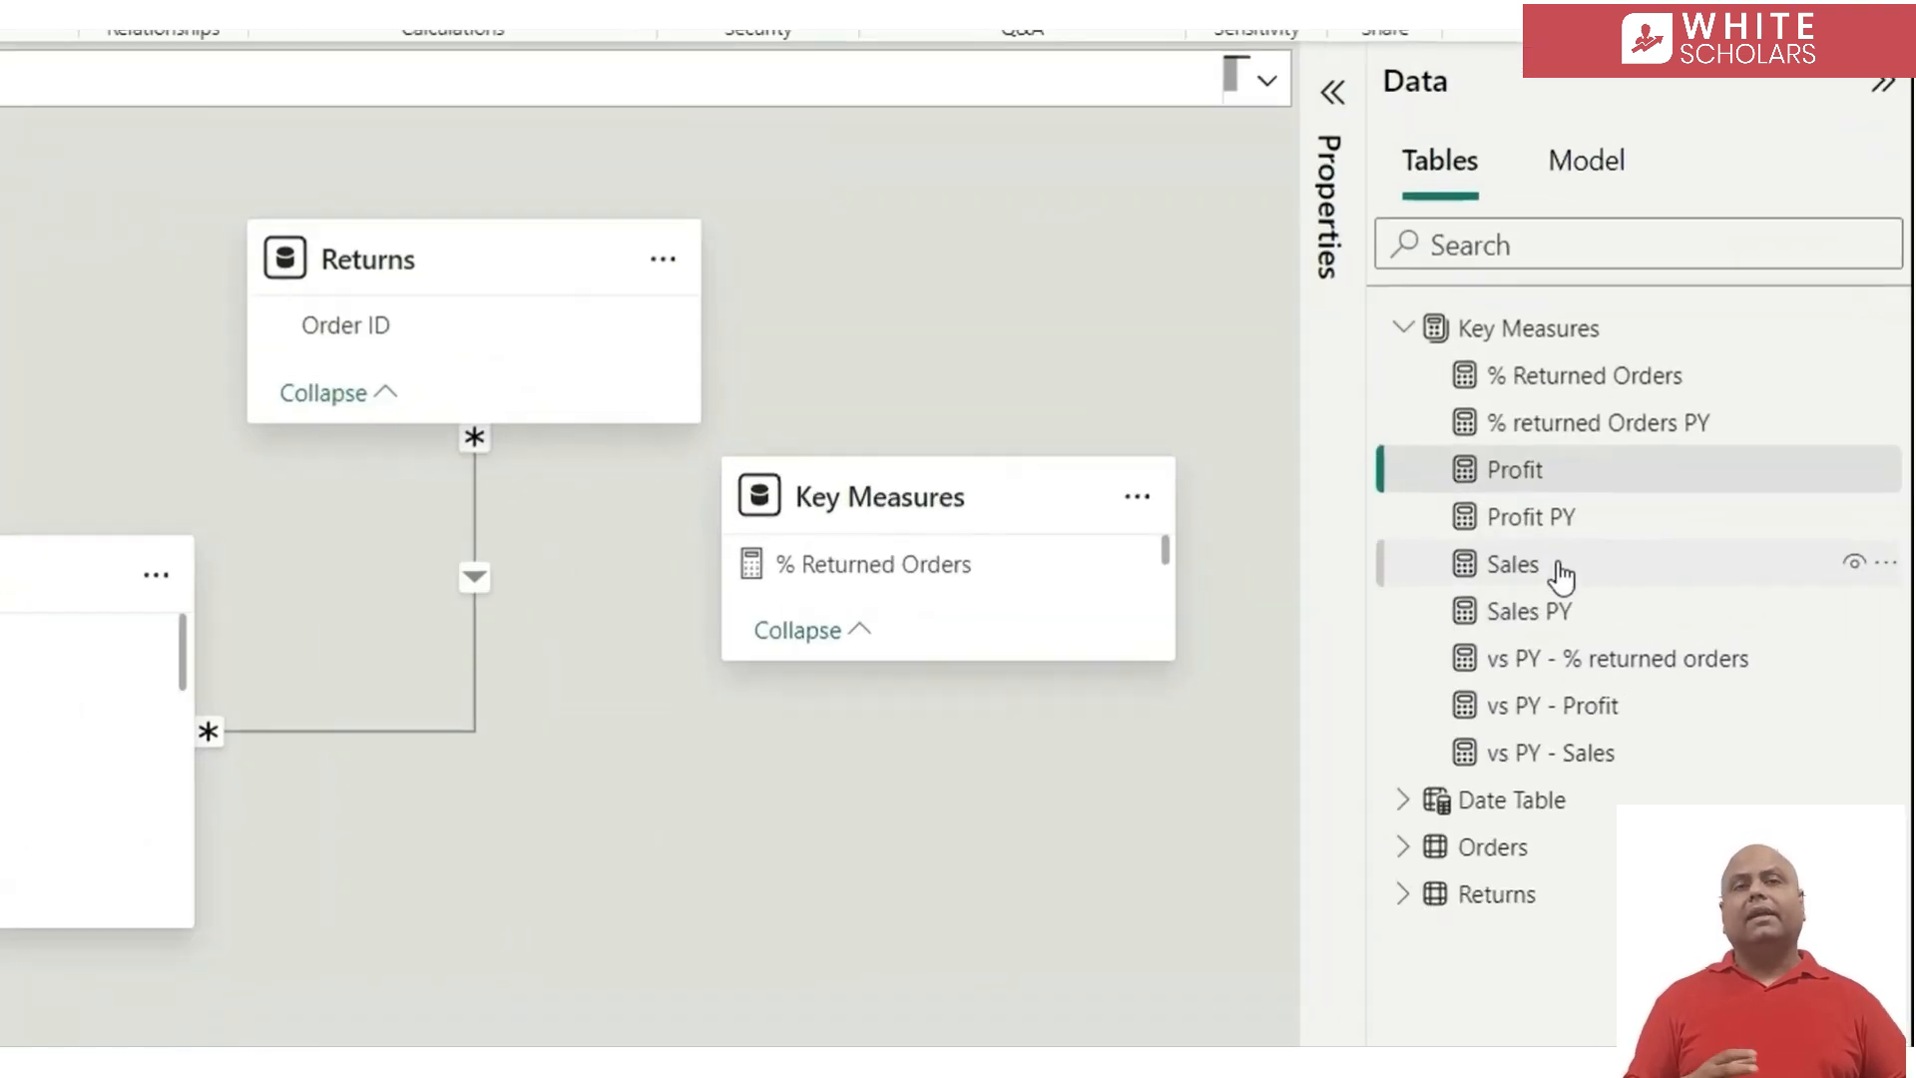
ctrl+click(1560, 581)
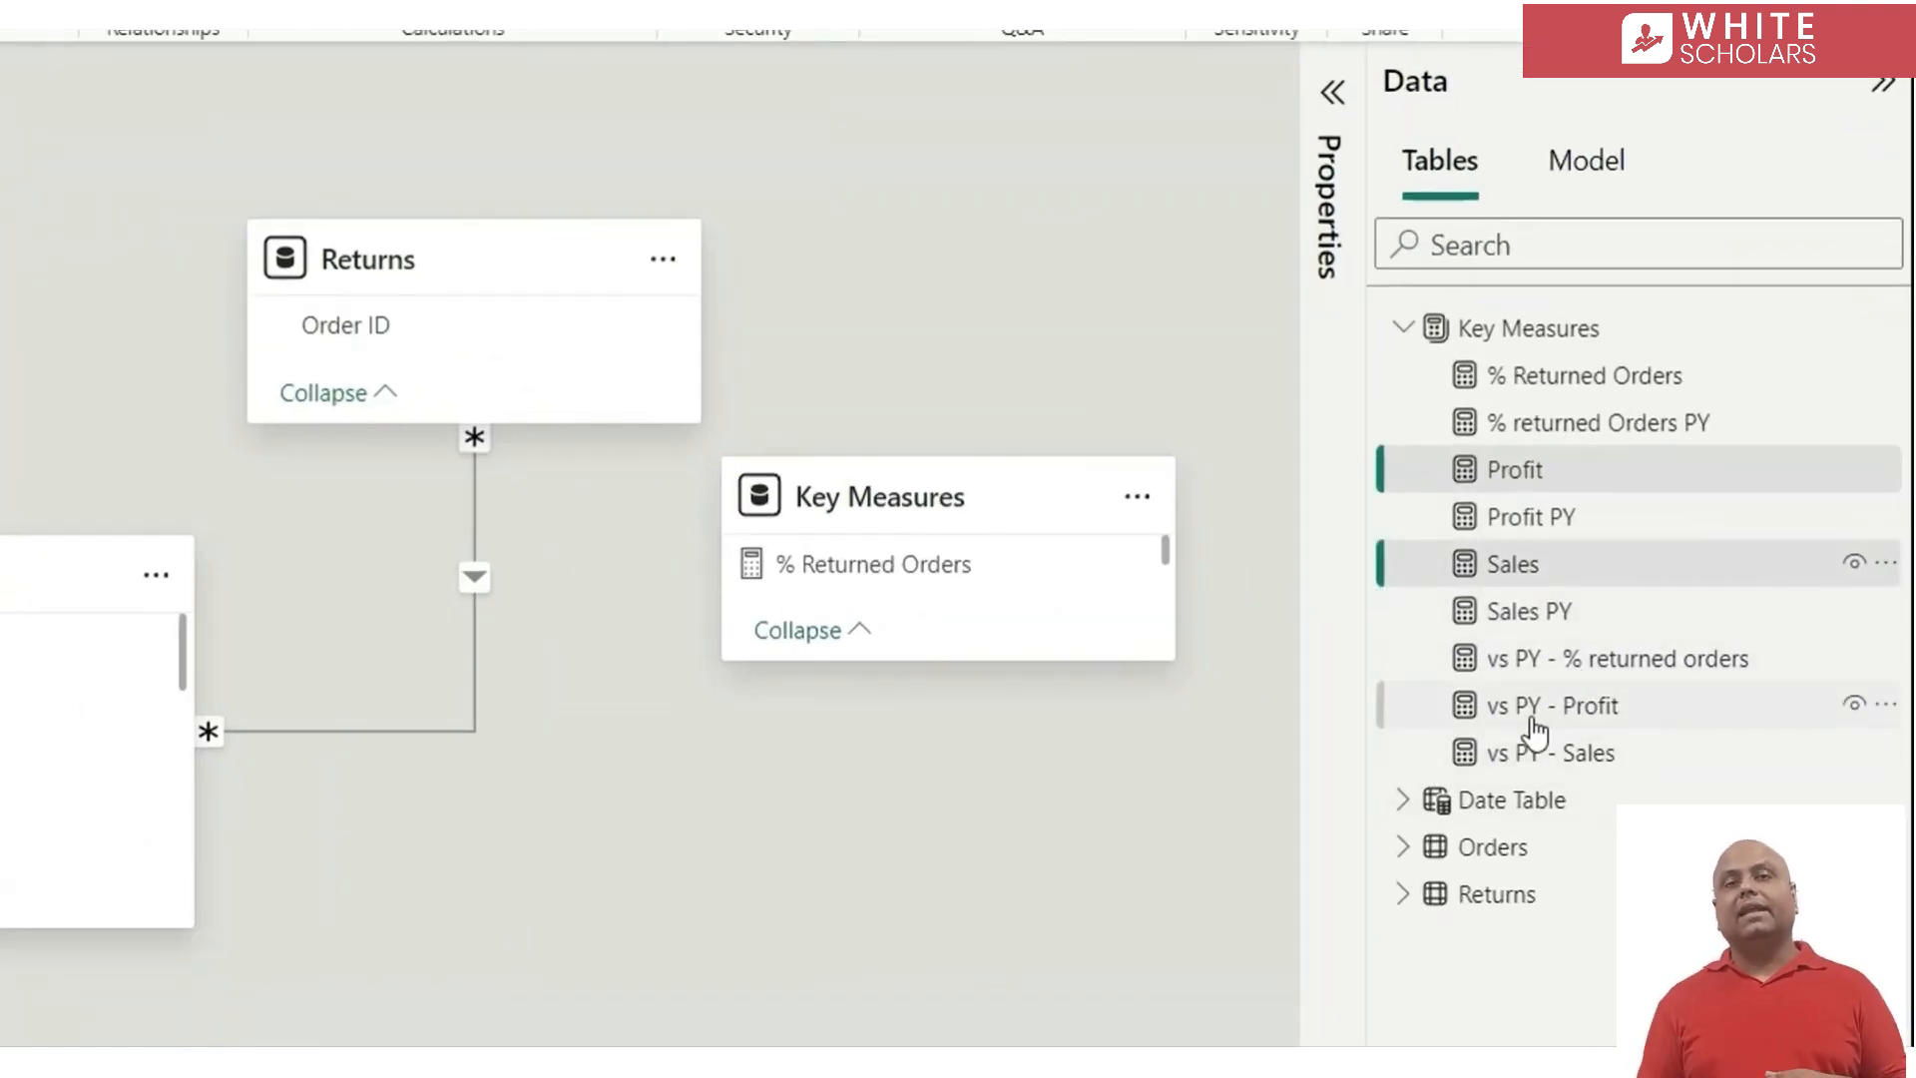
ctrl+click(1557, 384)
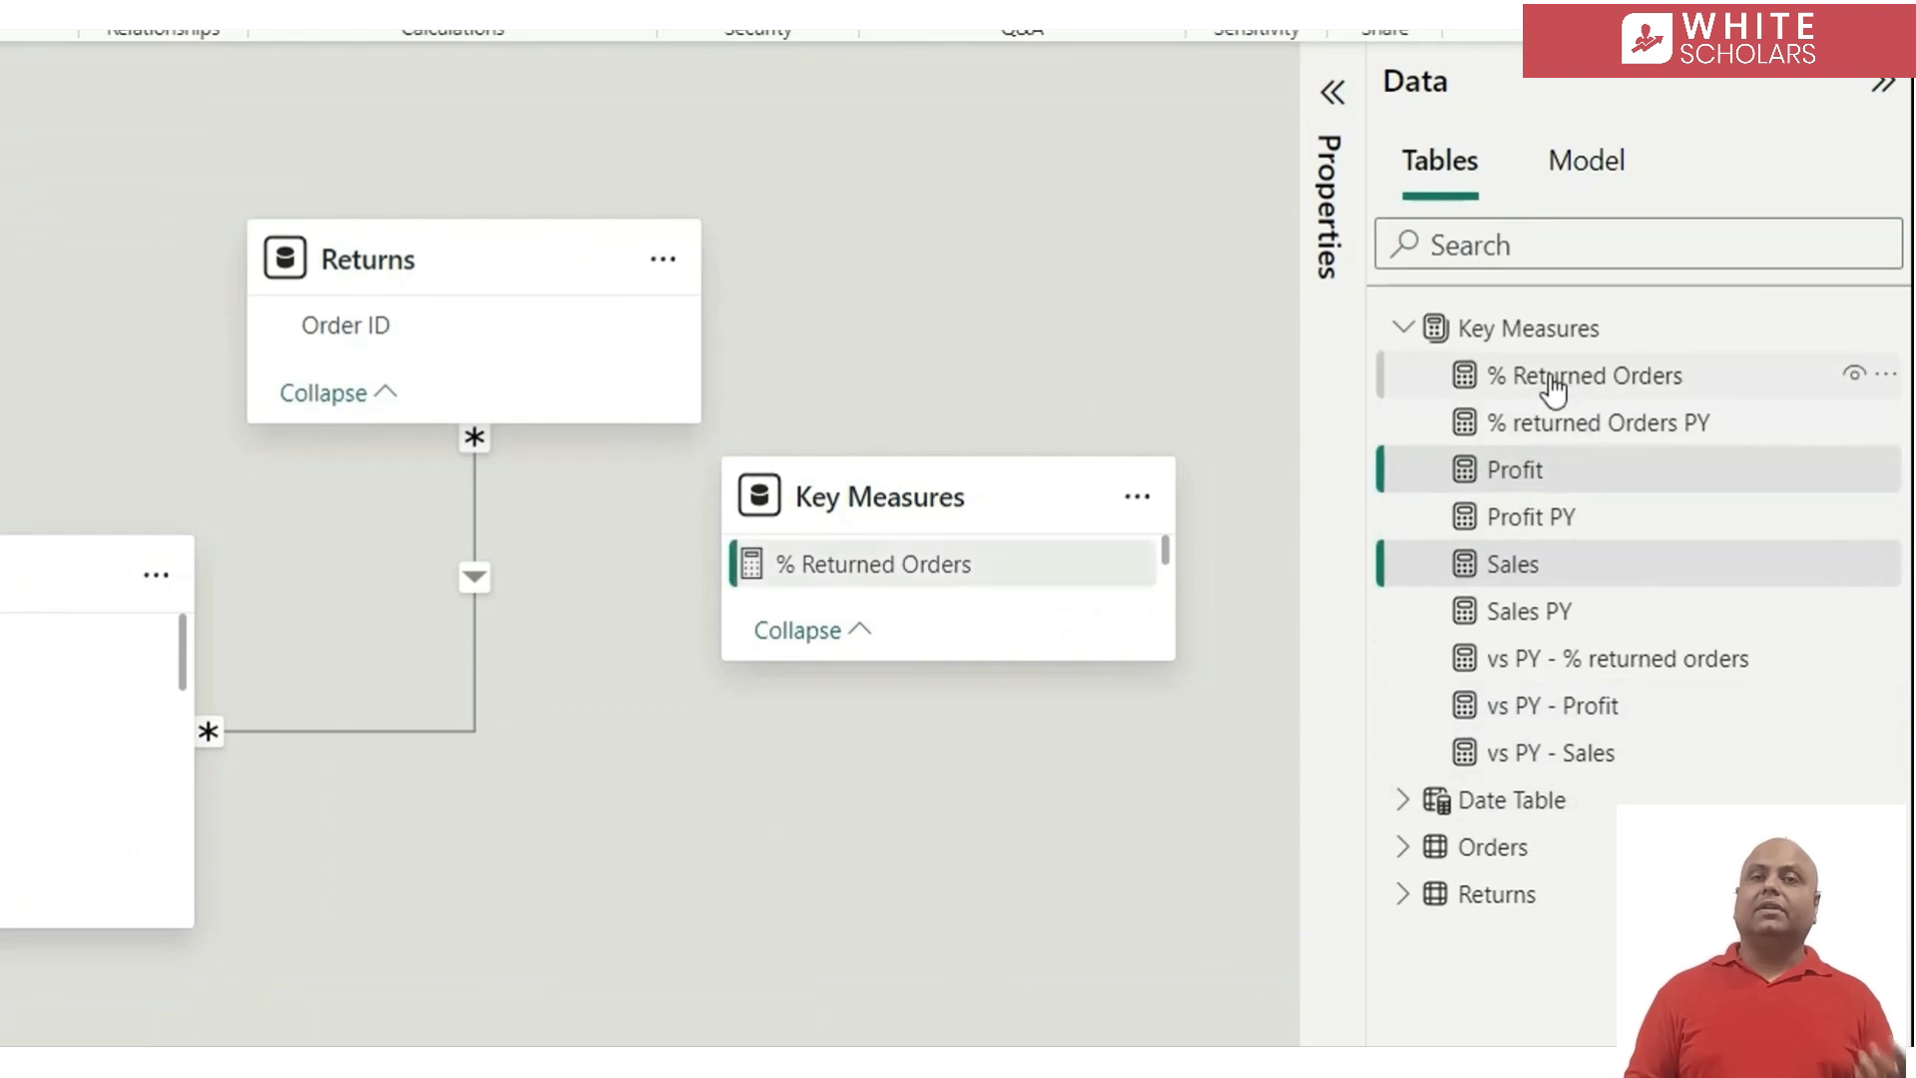
click(1332, 92)
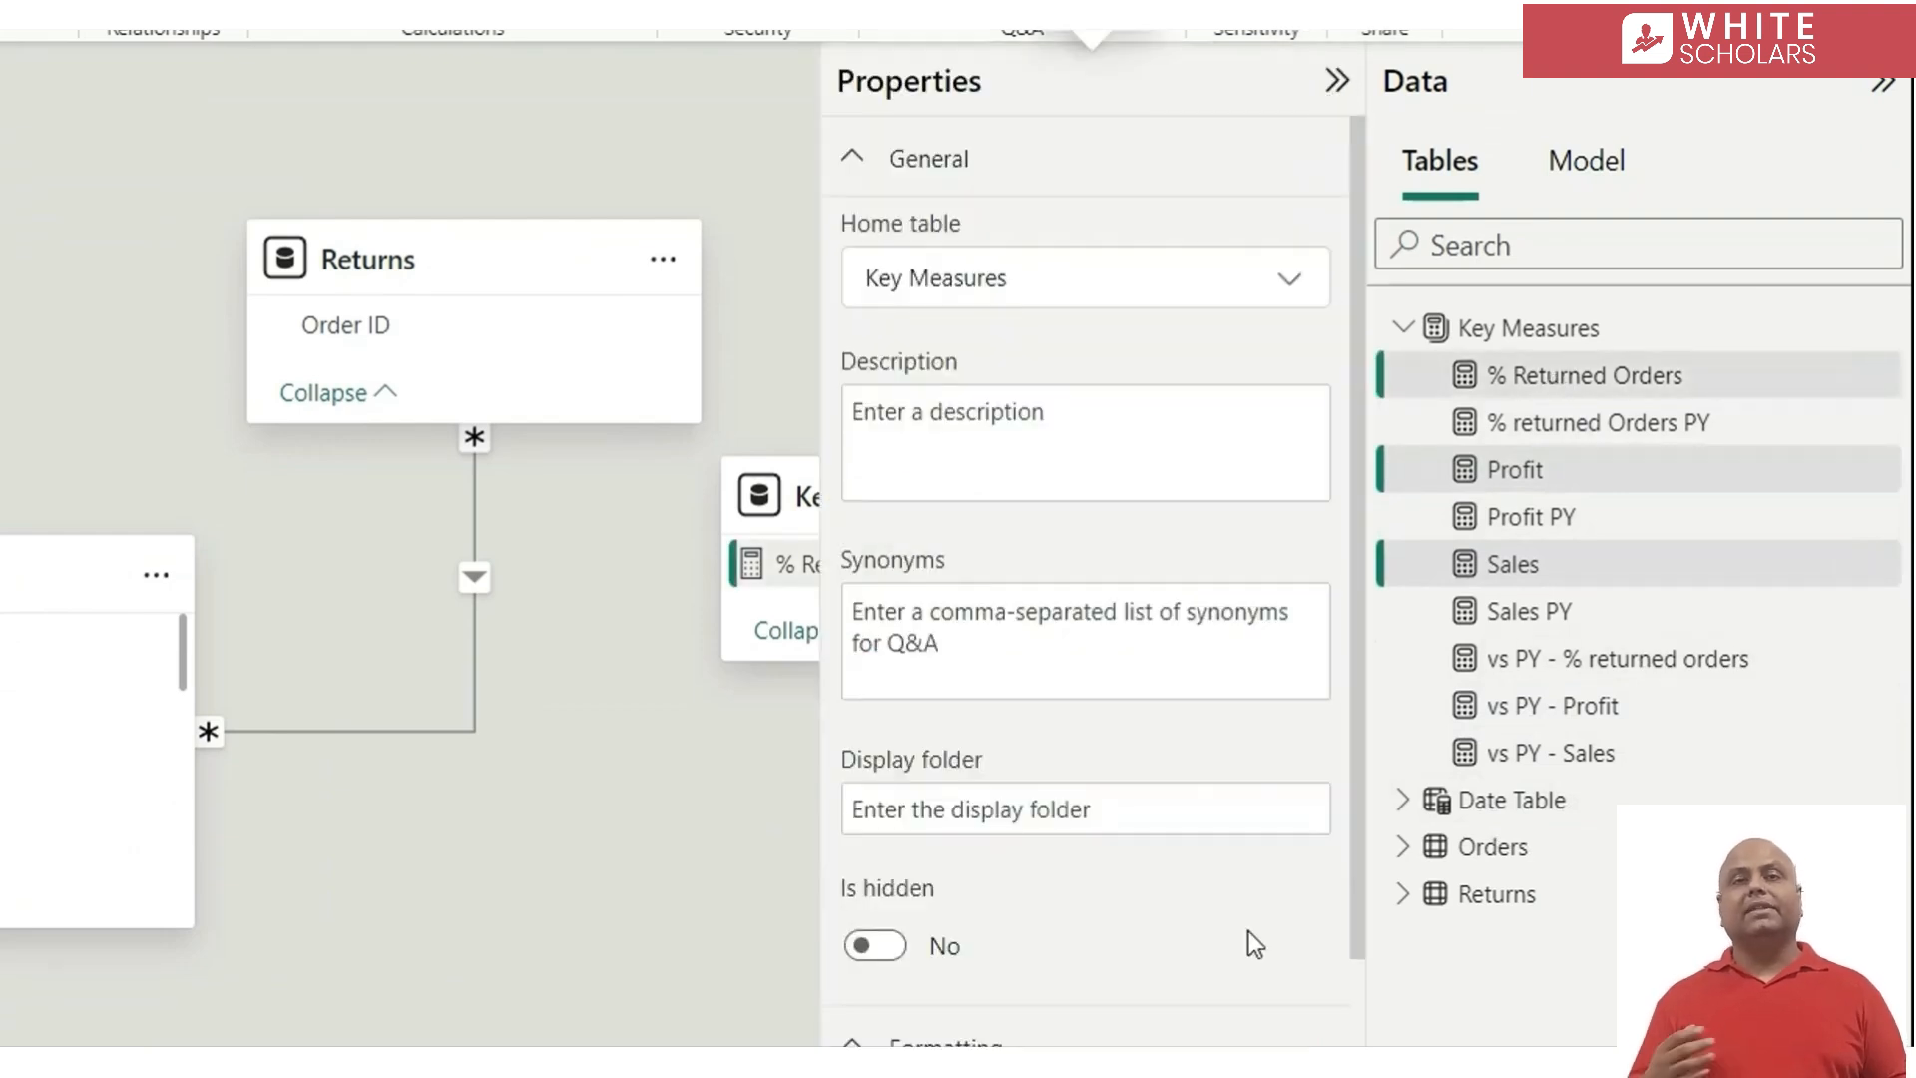
click(960, 810)
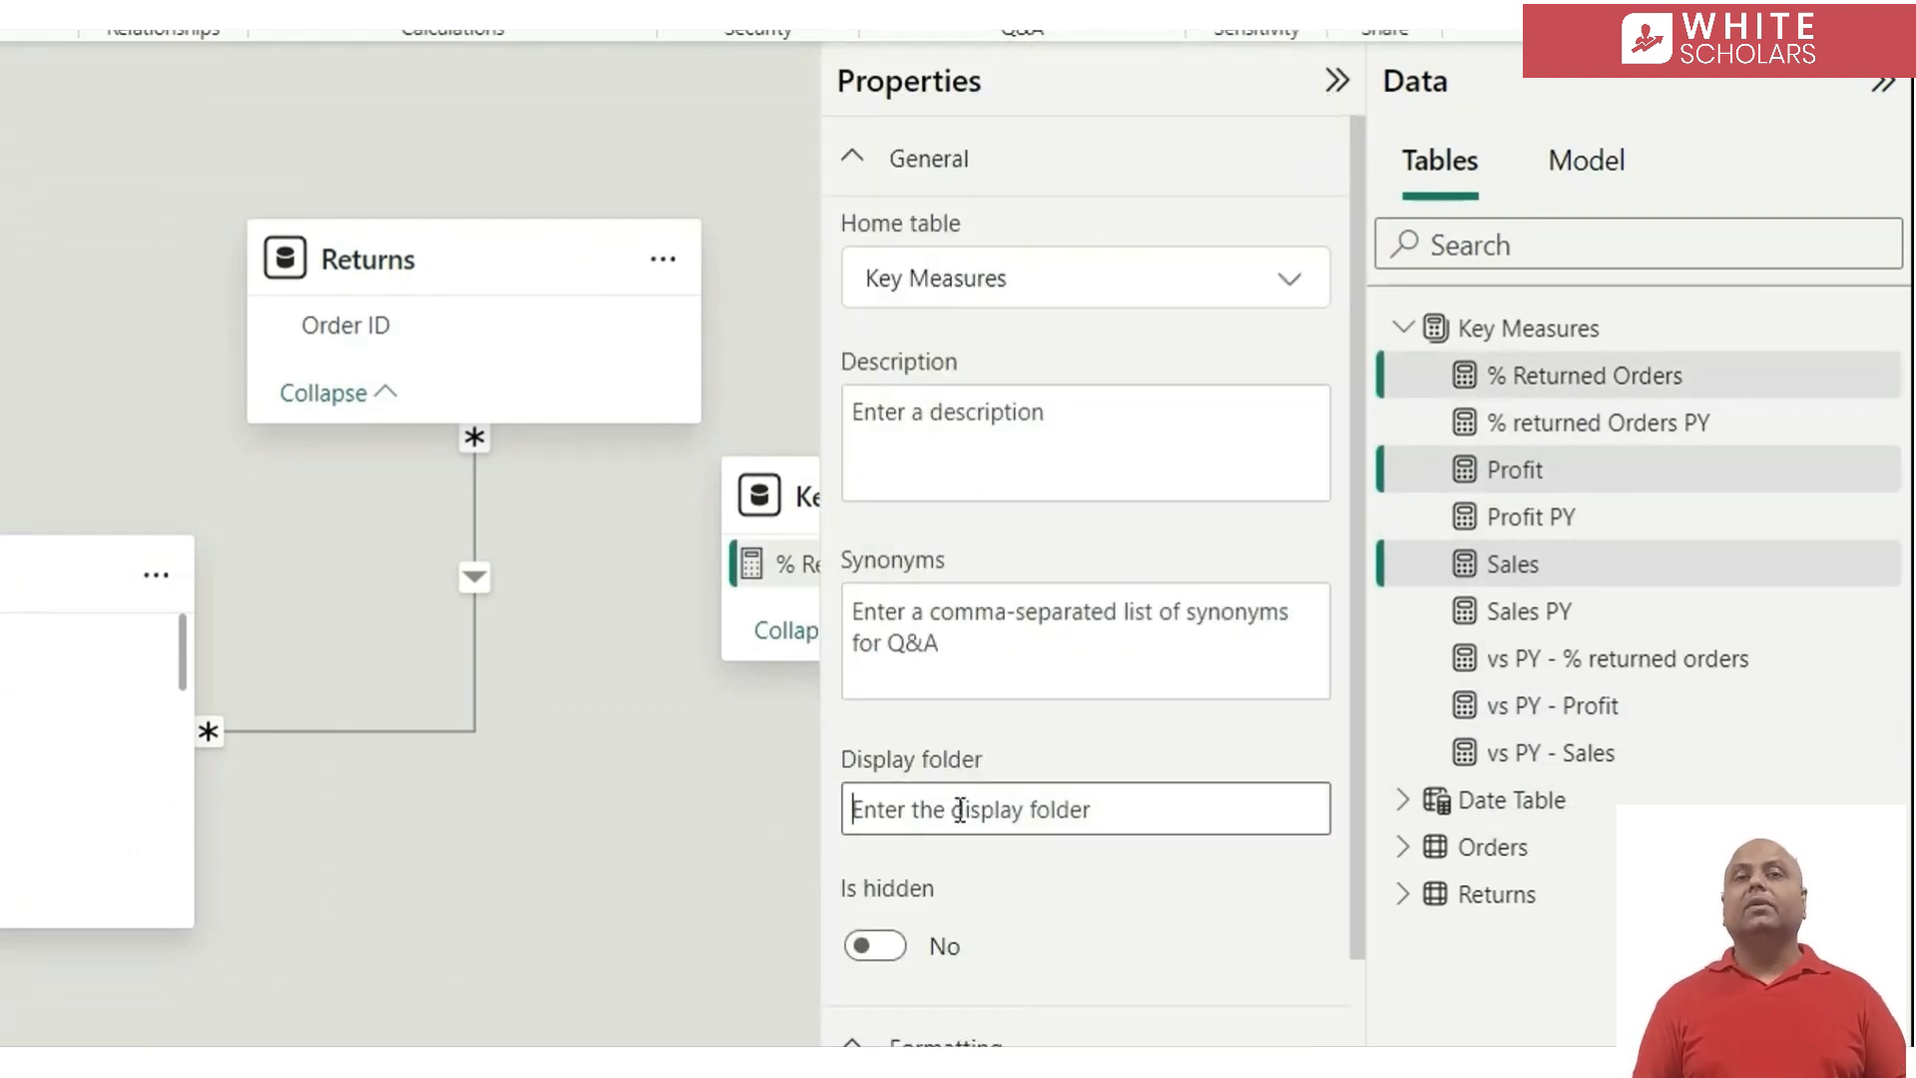
text(Metrics)
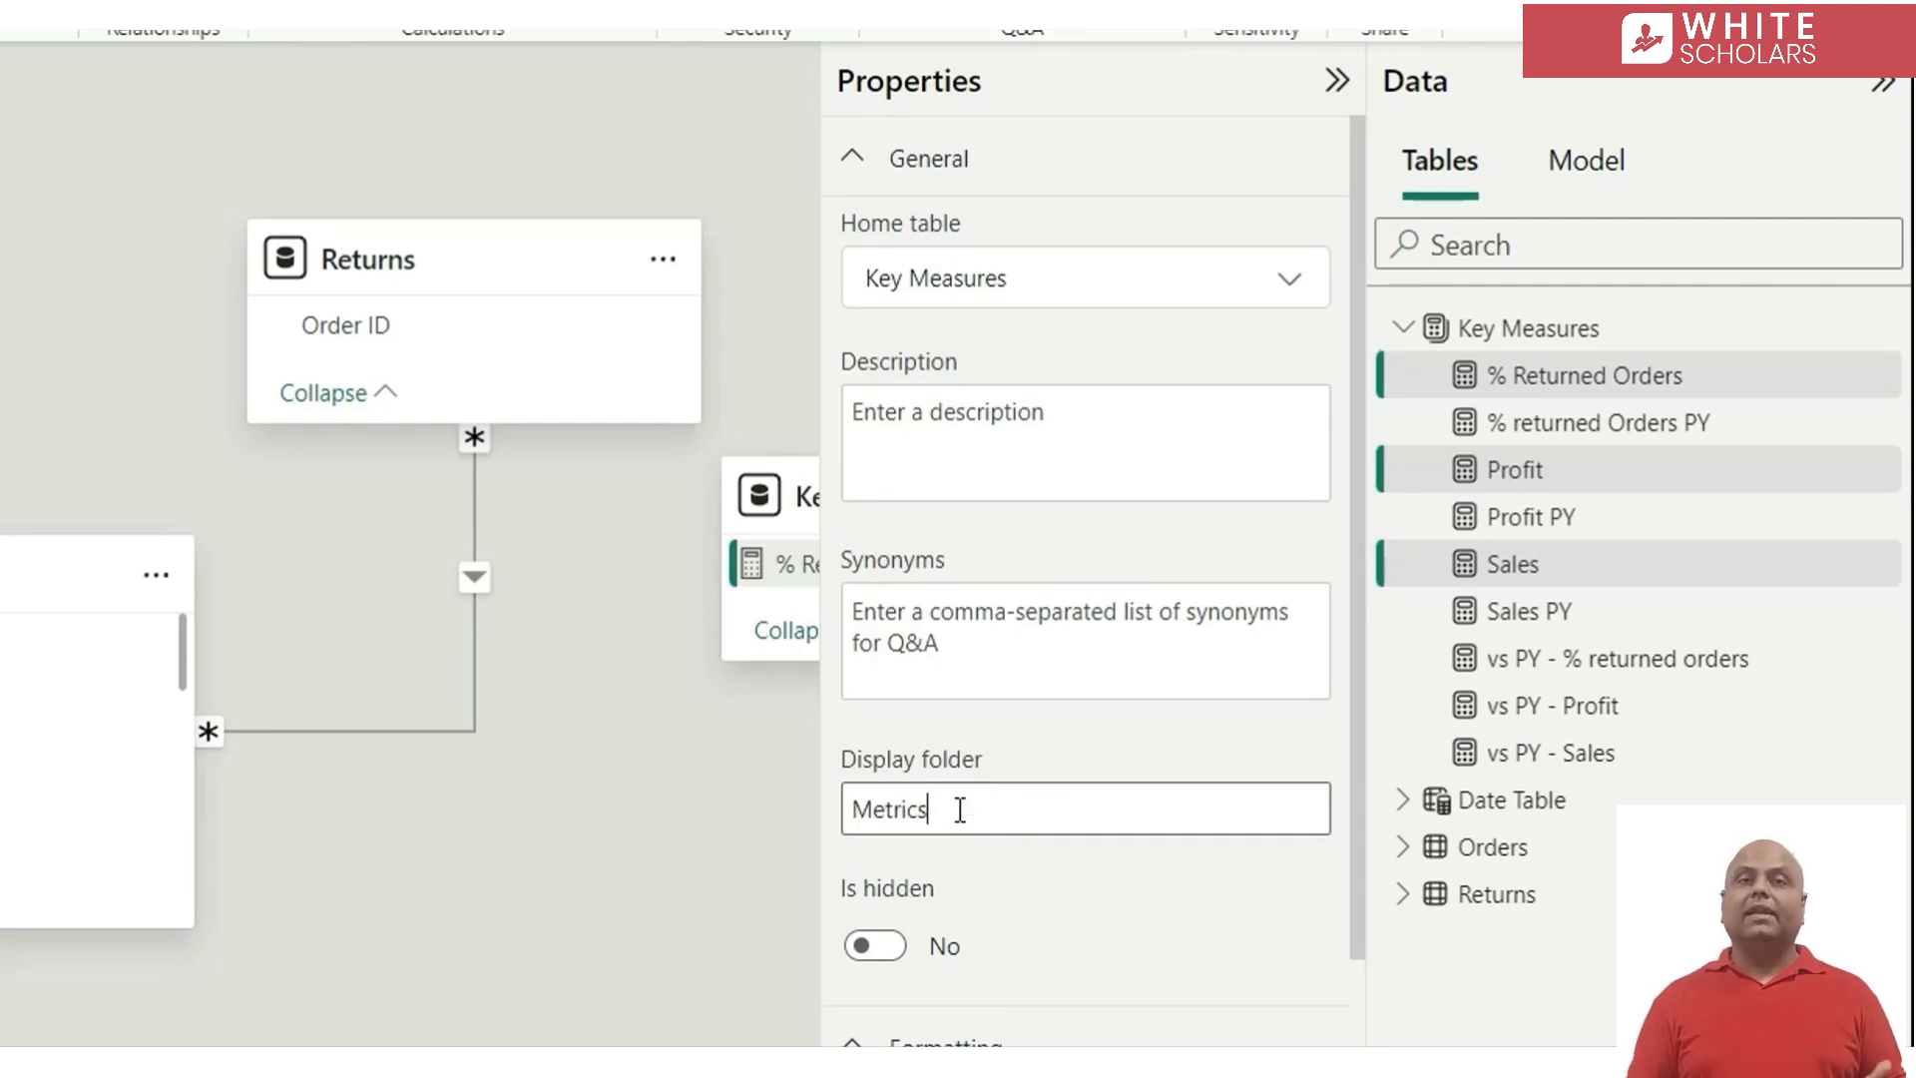
key(Return)
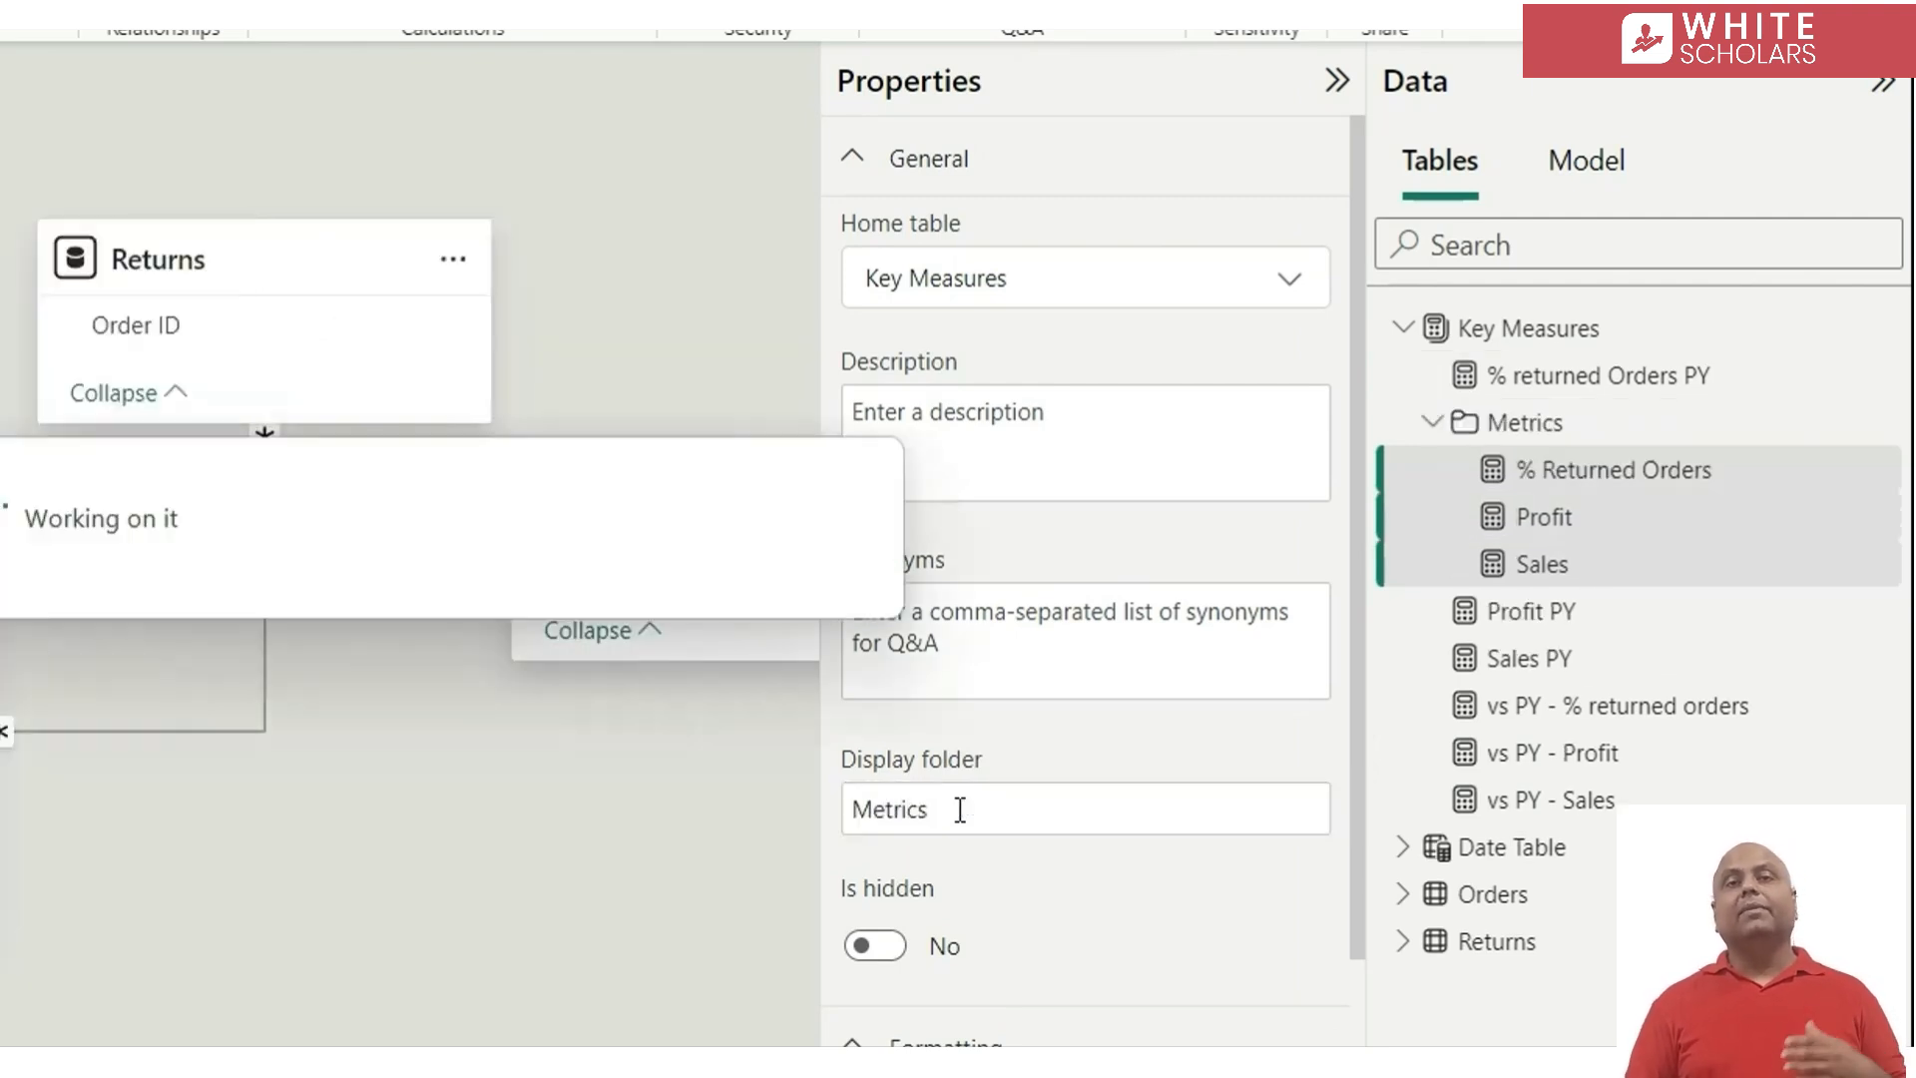
Group the Profit PY, Sales PY and % returned Orders PY measures into a display folder named PY
click(1618, 619)
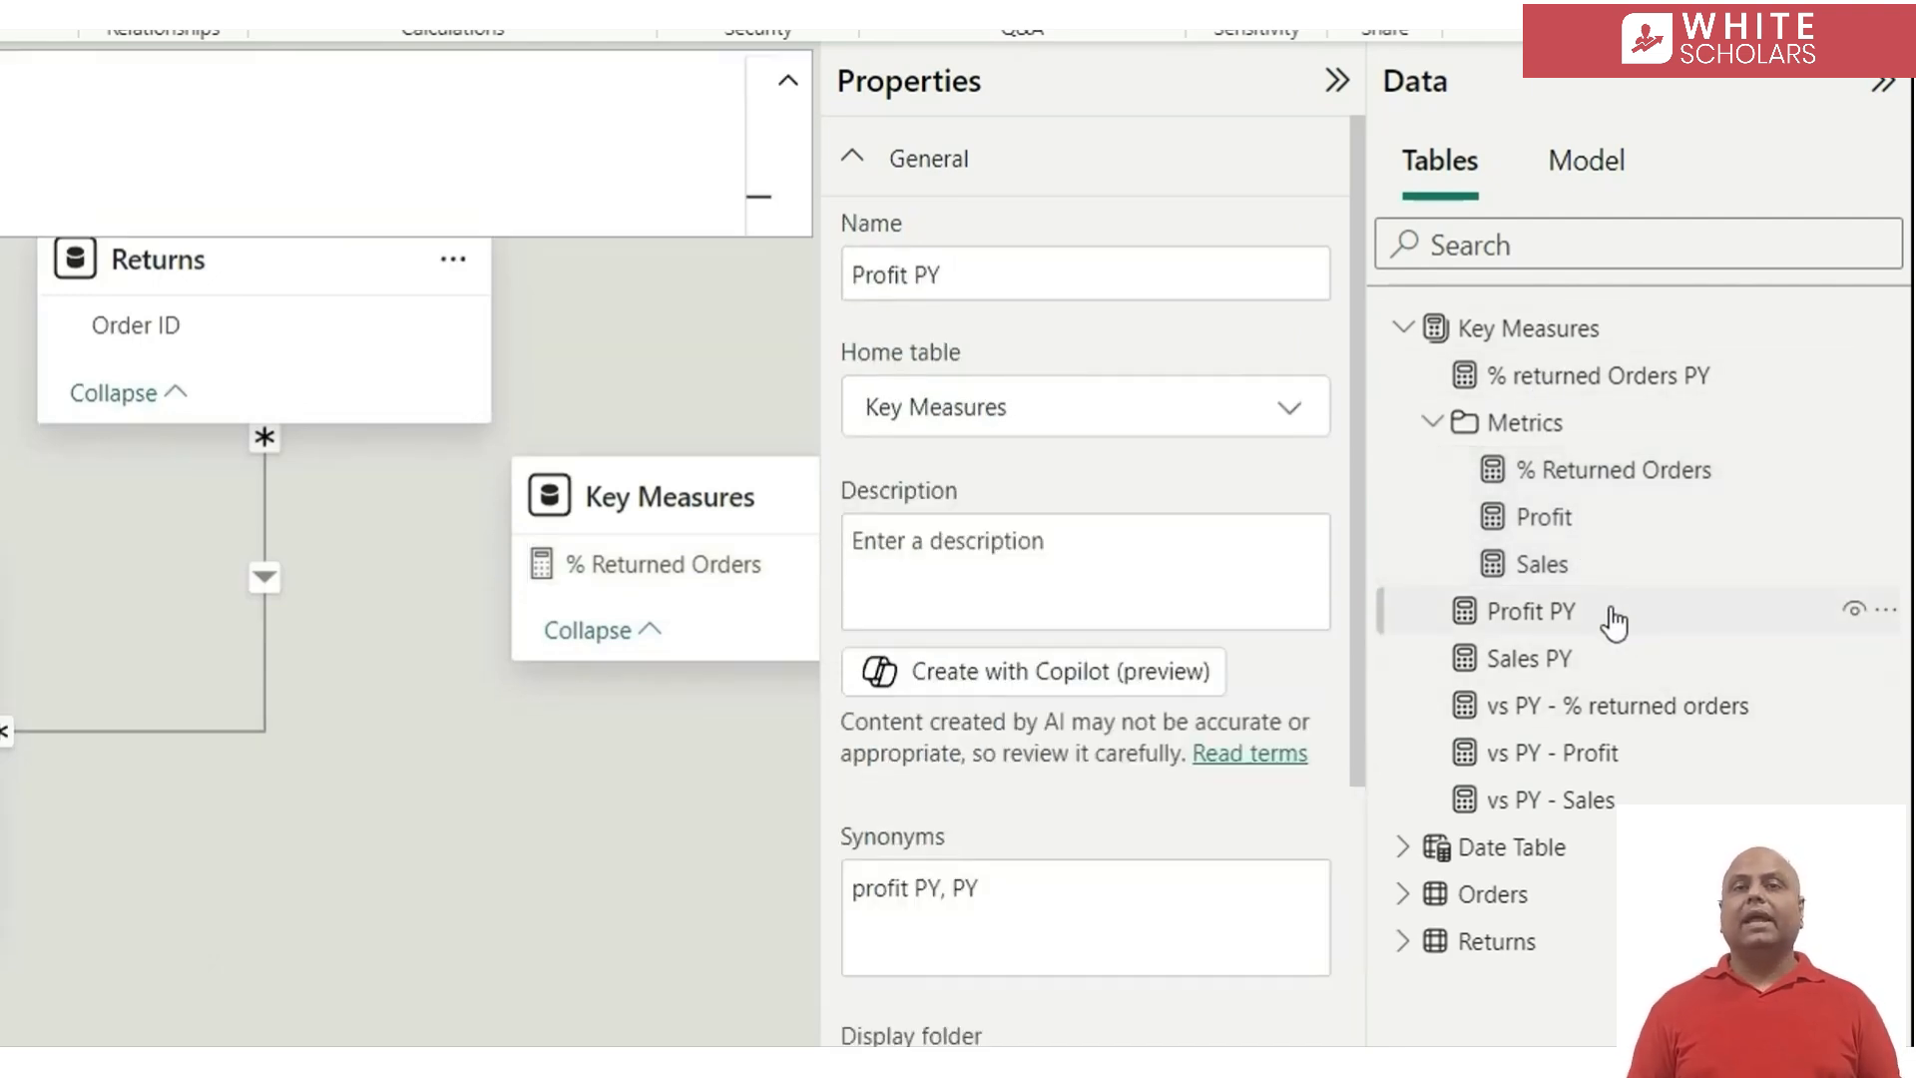
ctrl+click(1582, 667)
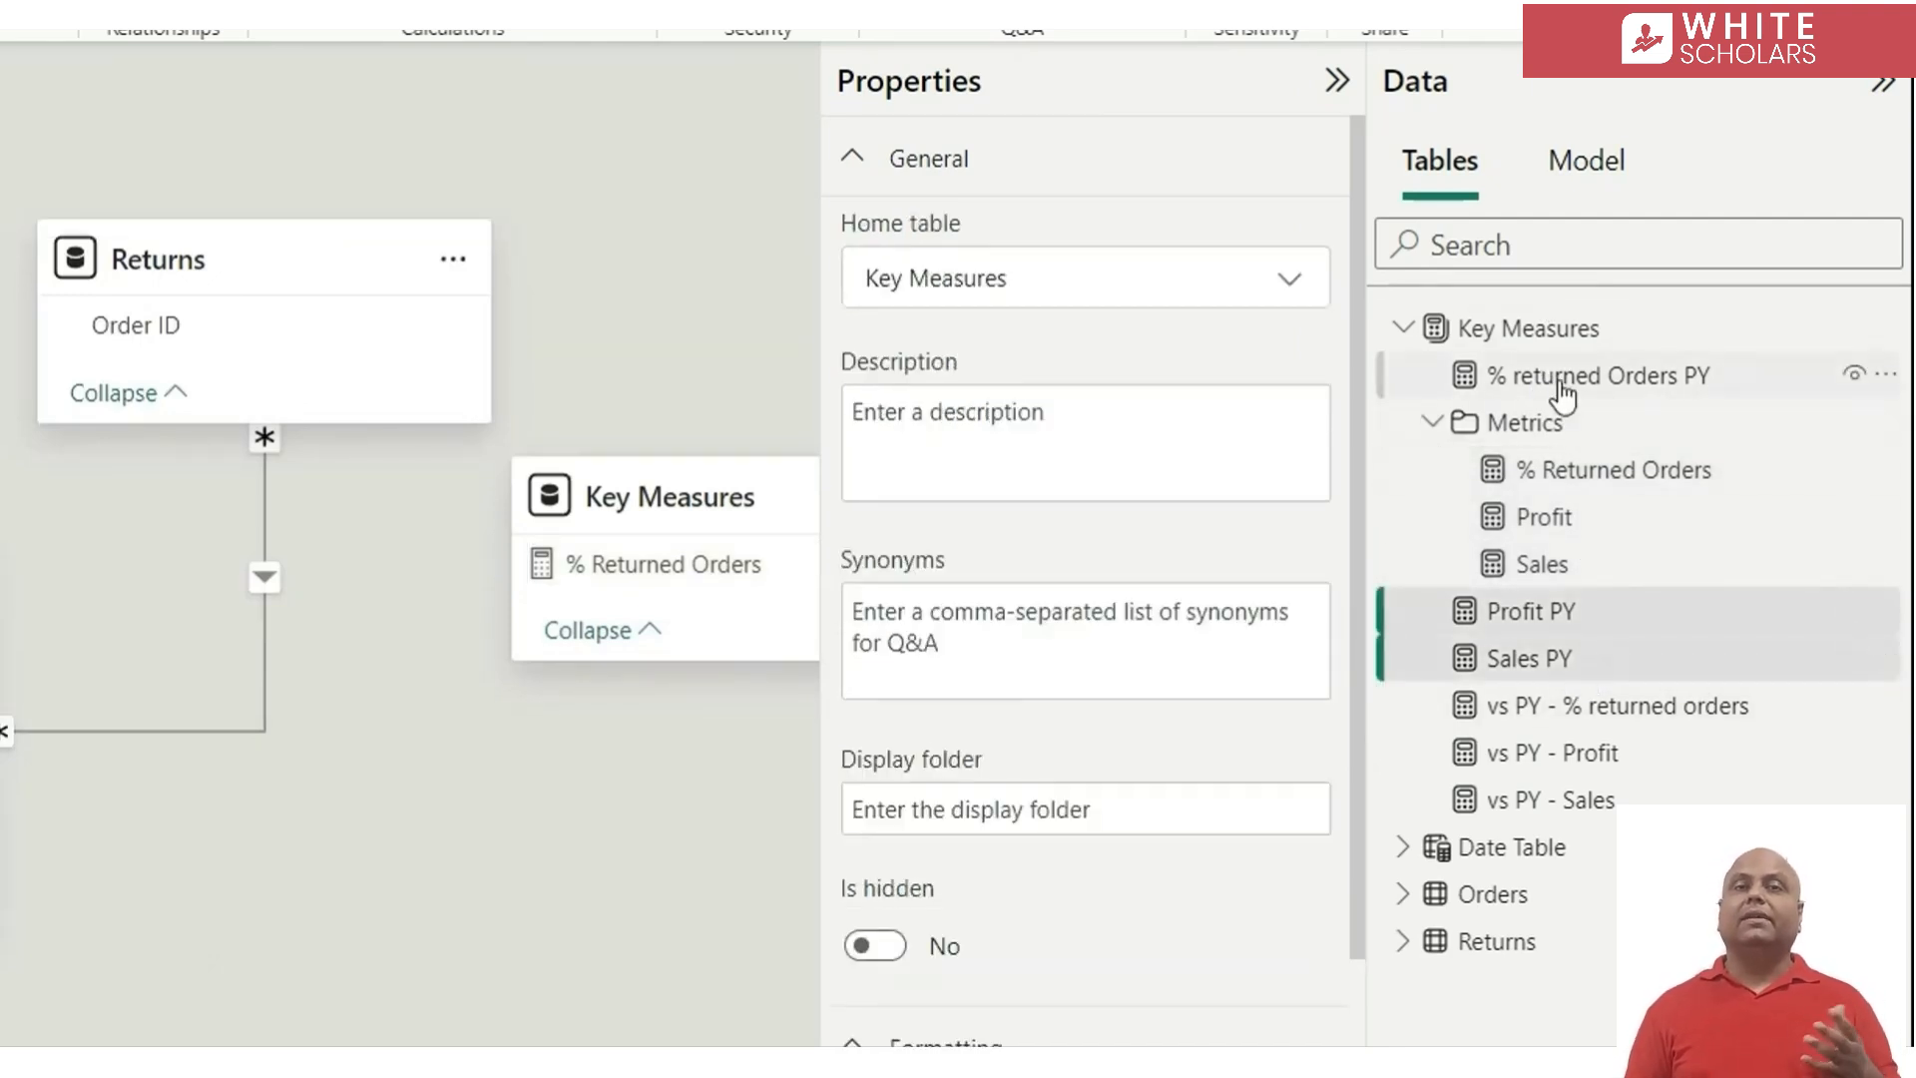
ctrl+click(1563, 395)
click(970, 809)
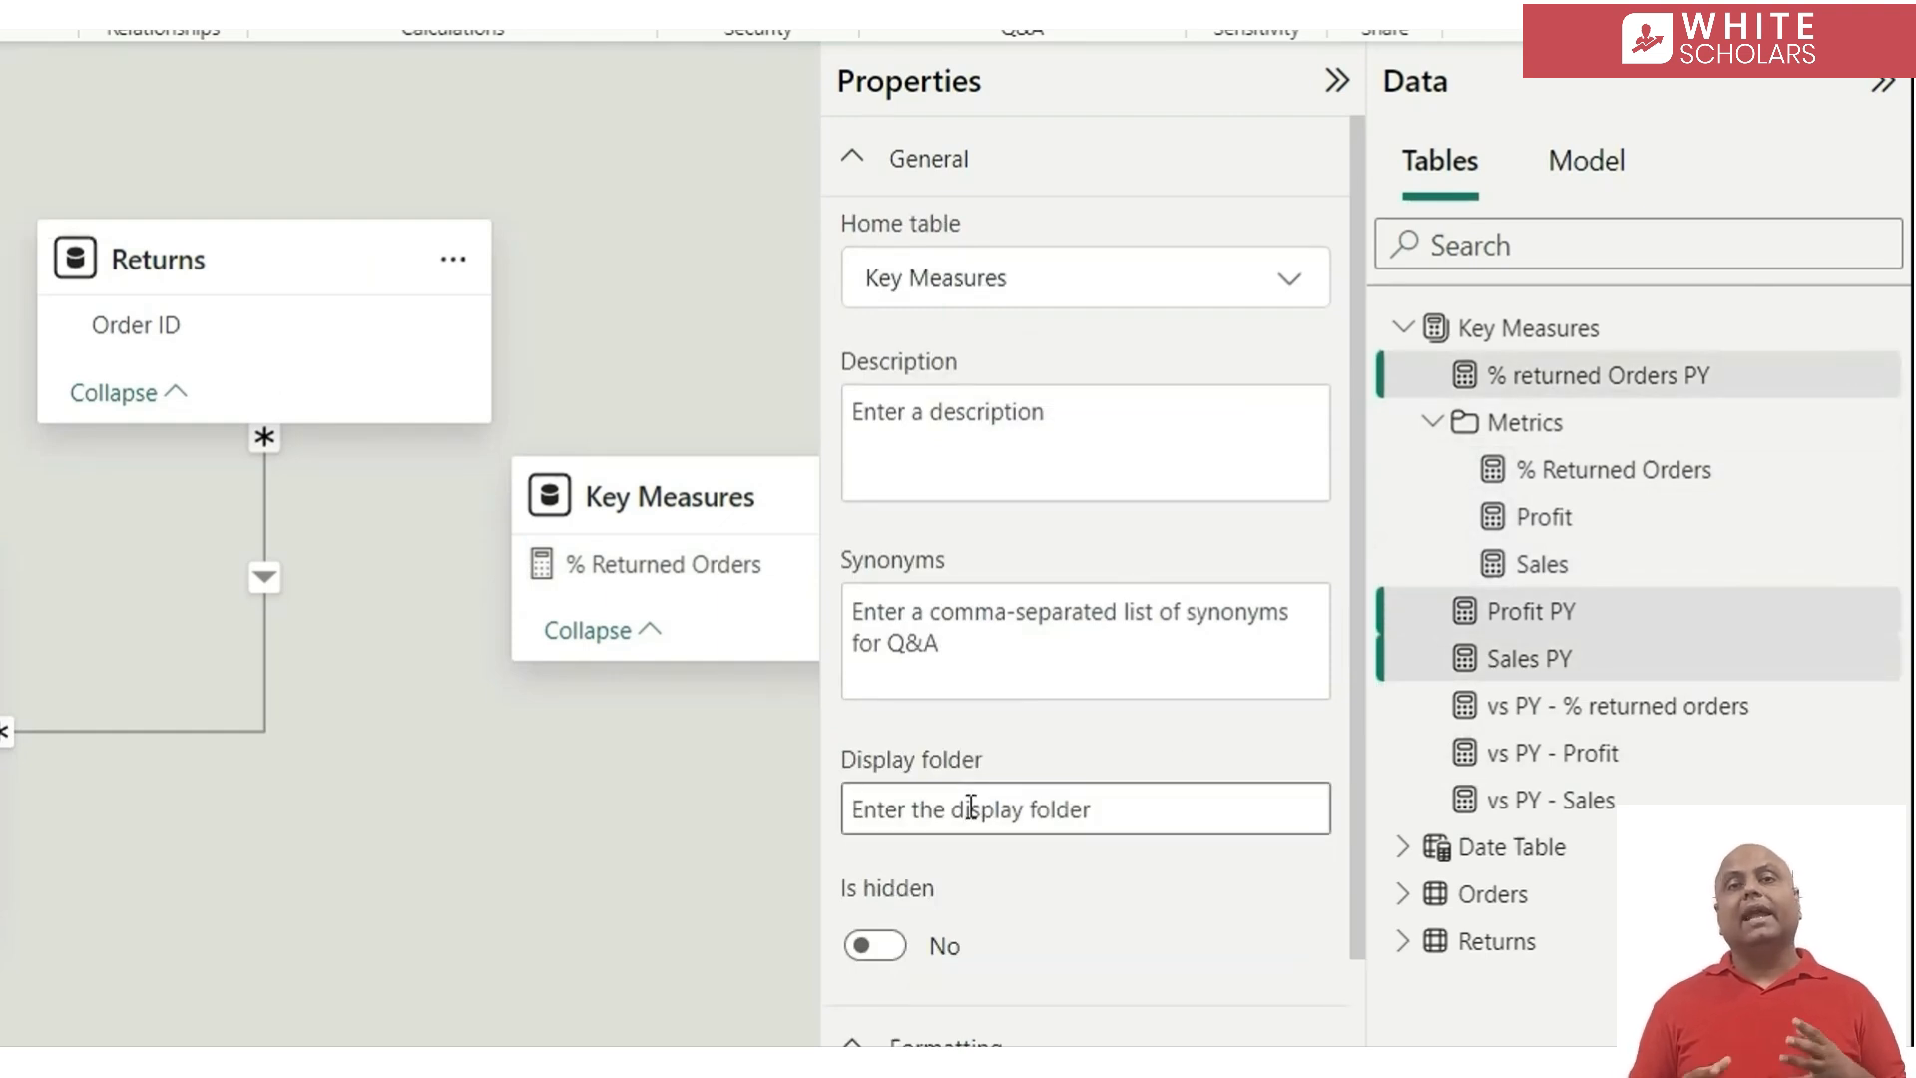
text(PY)
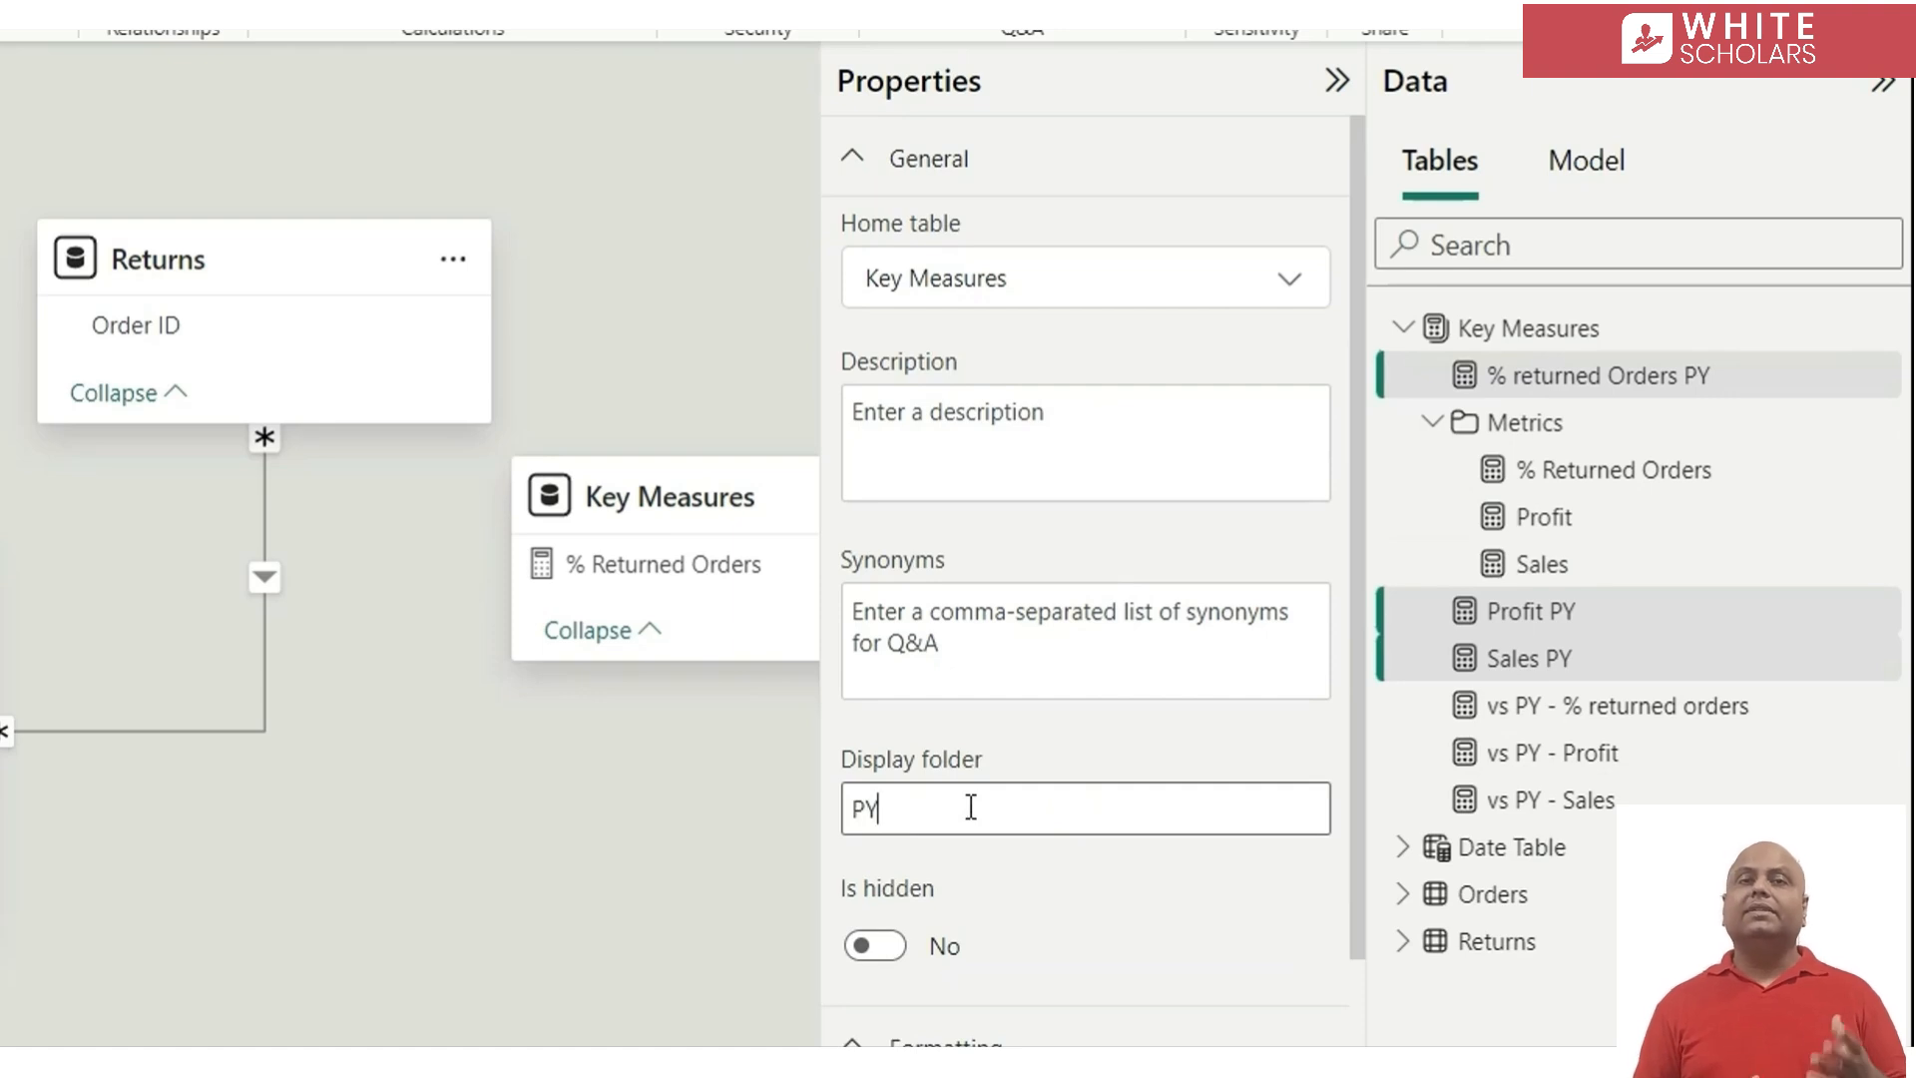
key(Return)
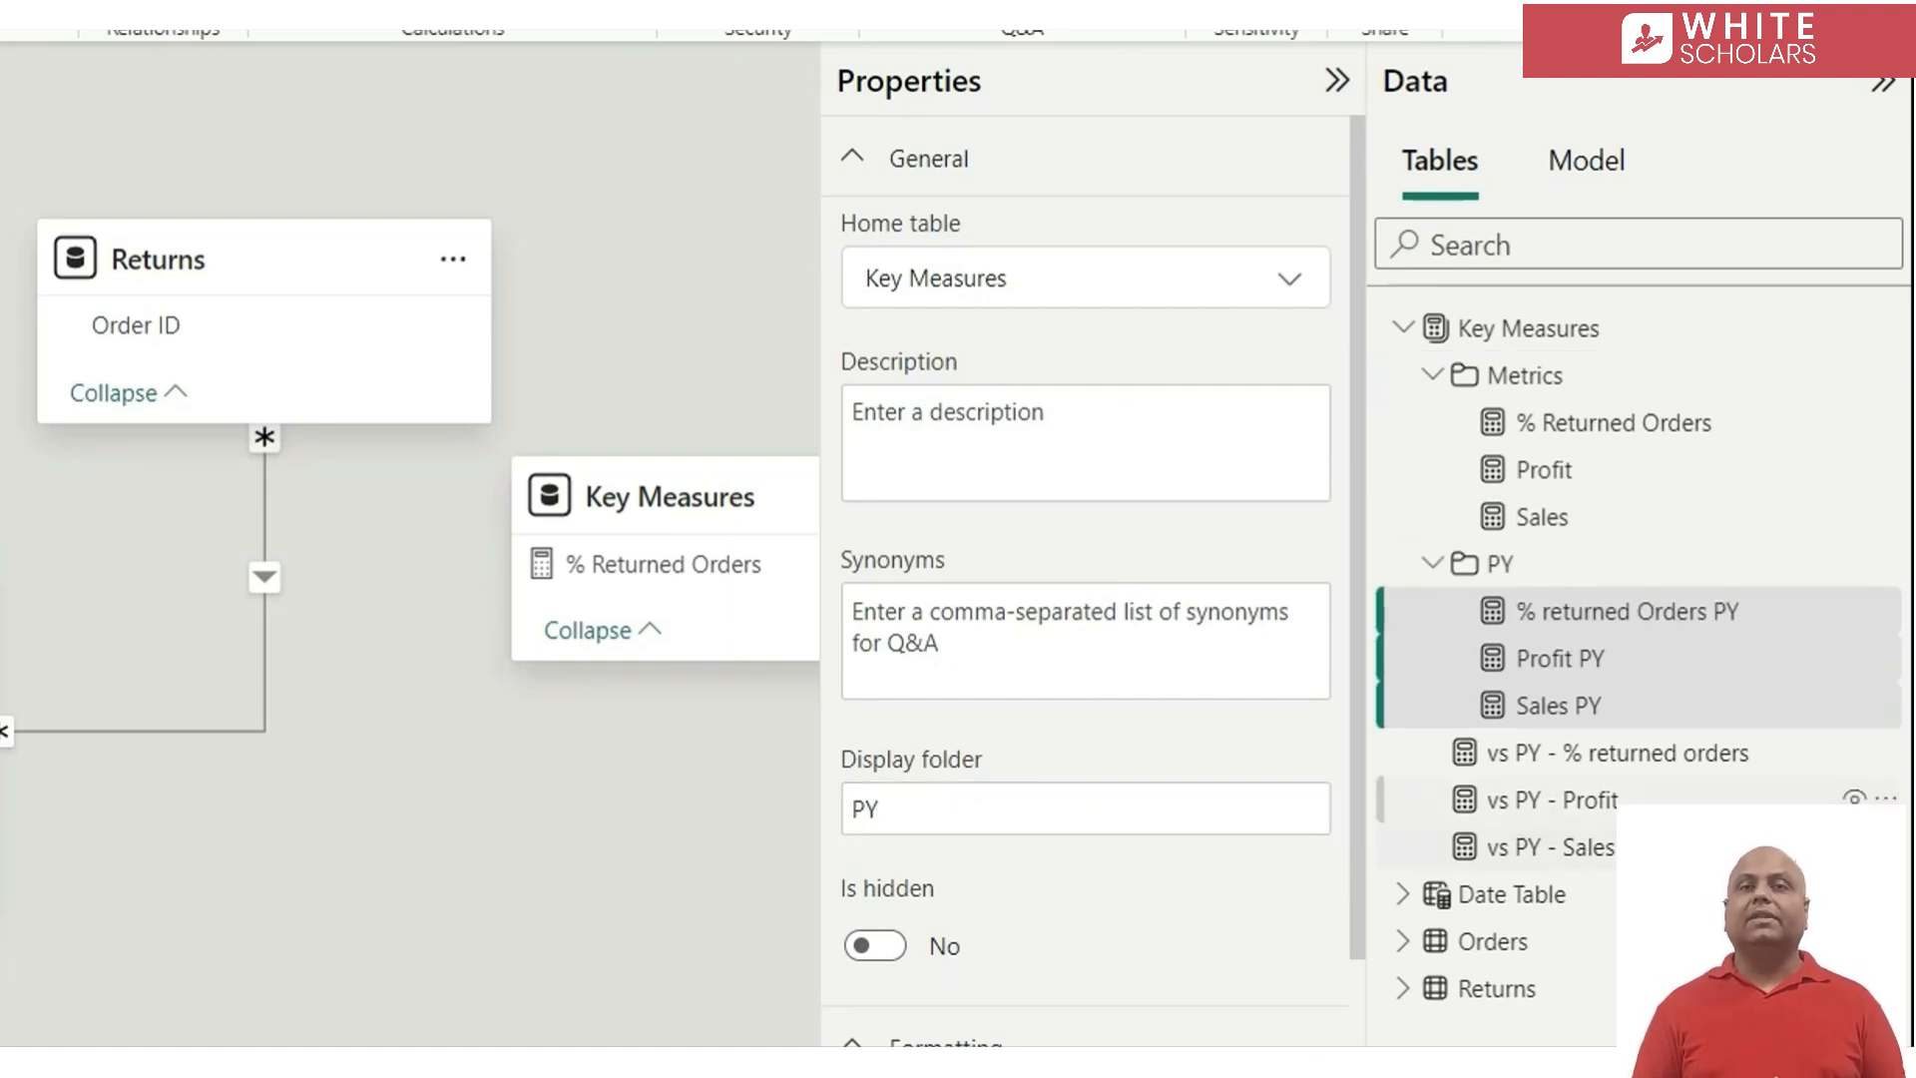
Group the vs PY - % returned orders, vs PY - Profit and vs PY - Sales measures into a display folder named vs PY
click(1557, 753)
ctrl+click(1556, 800)
ctrl+click(1556, 847)
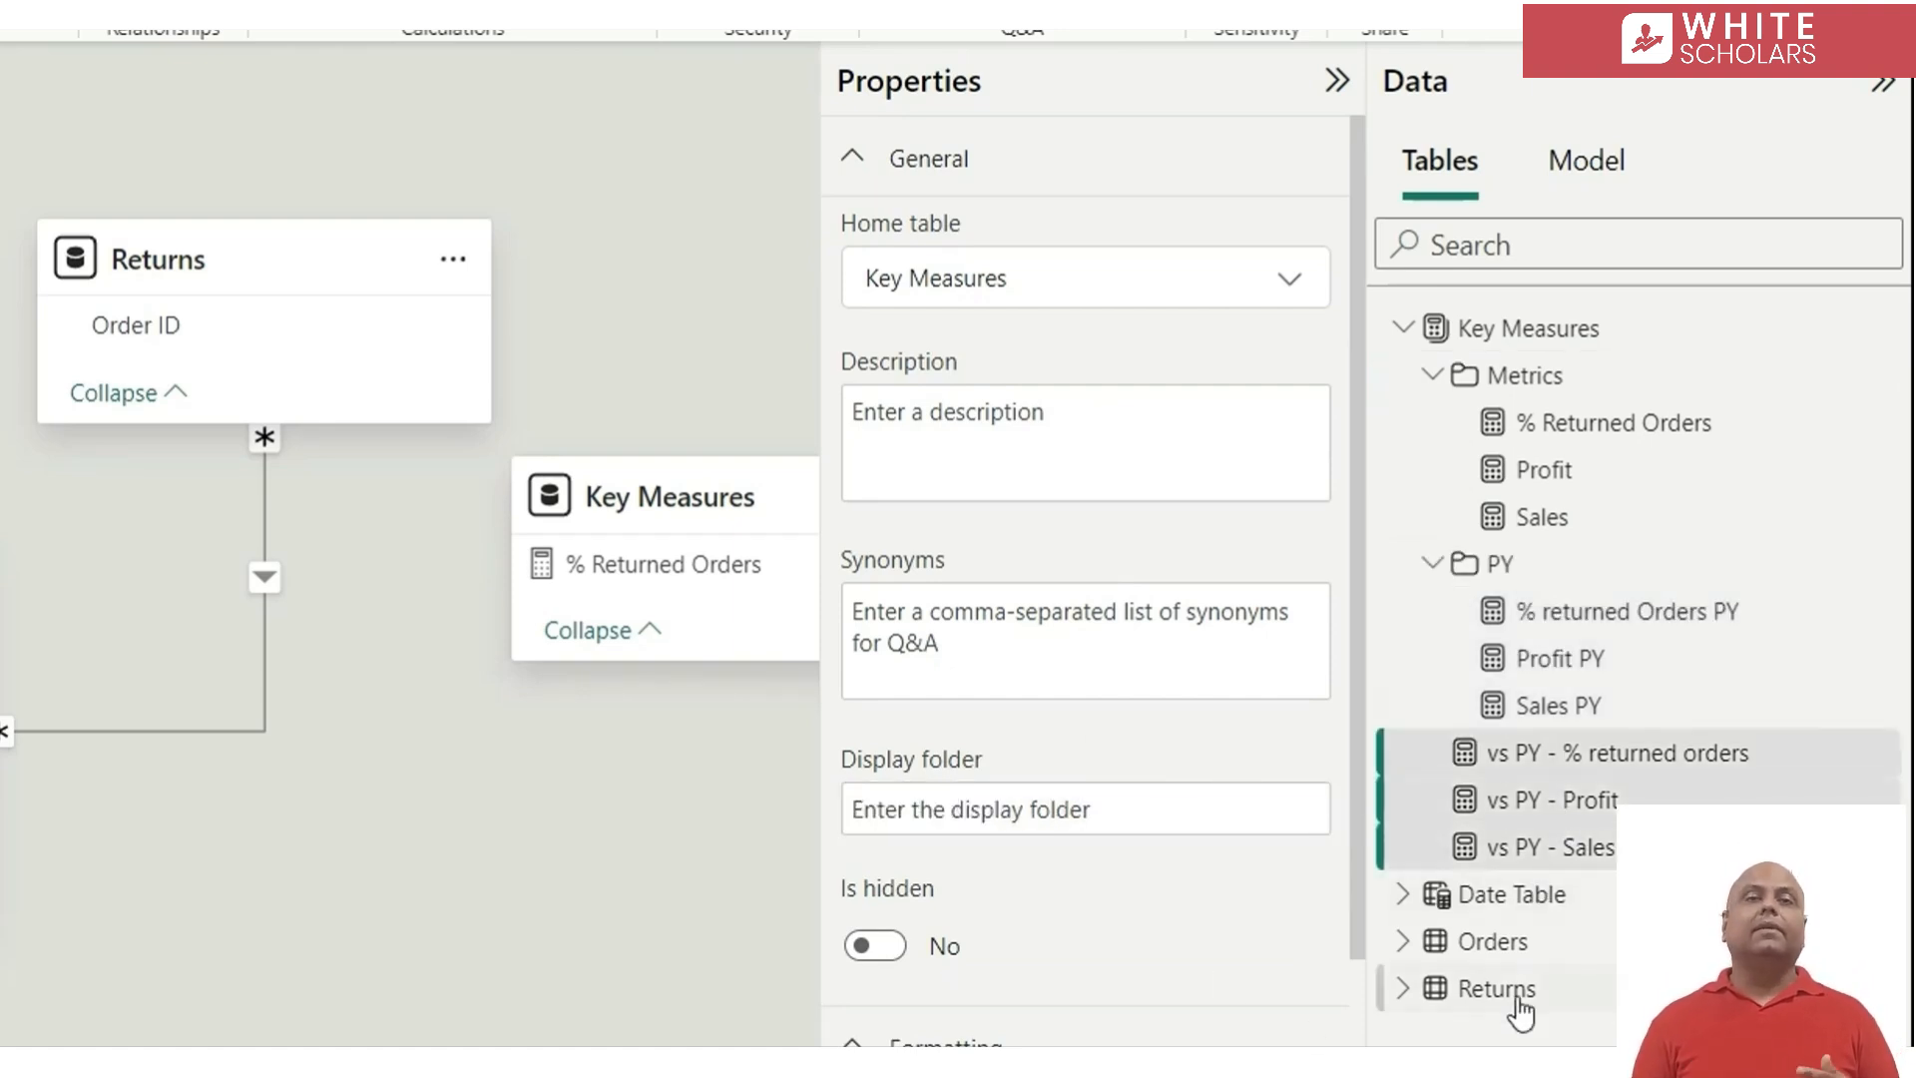
click(968, 811)
text(vs PY)
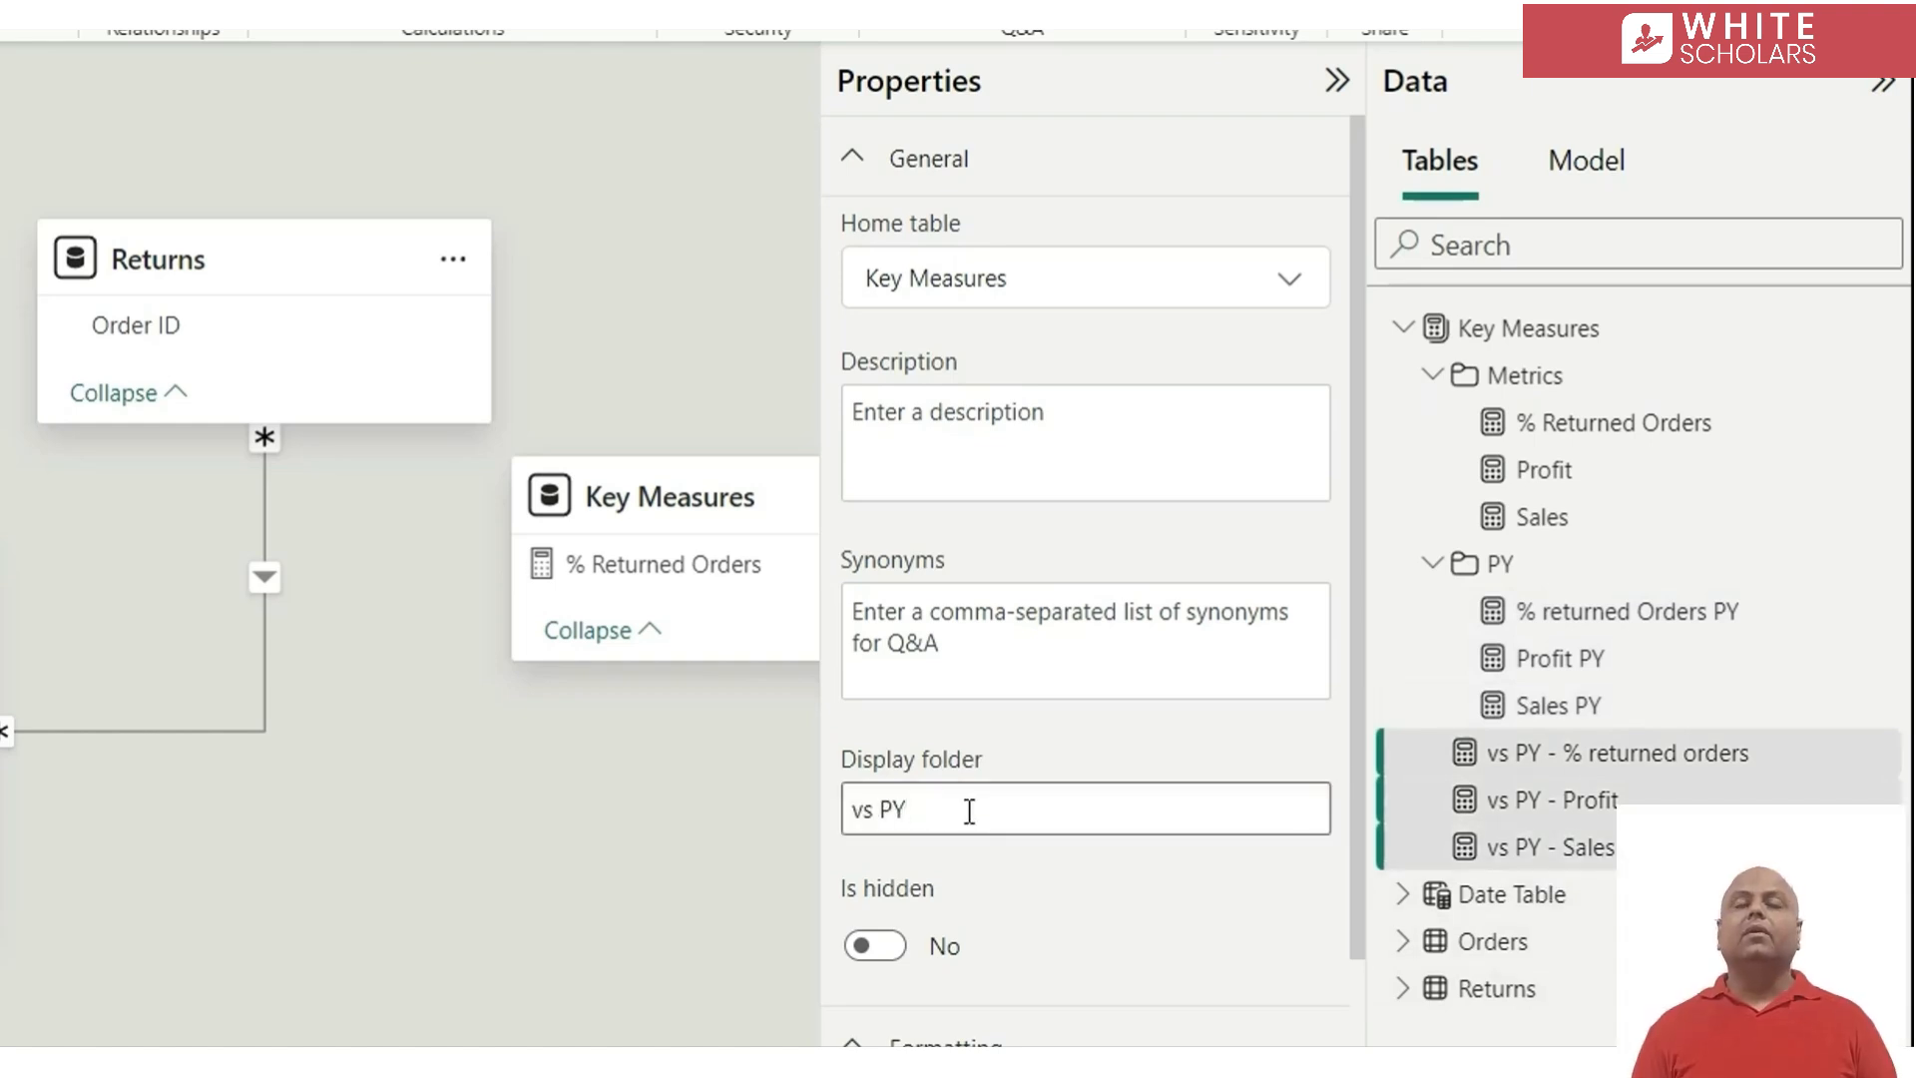
key(Return)
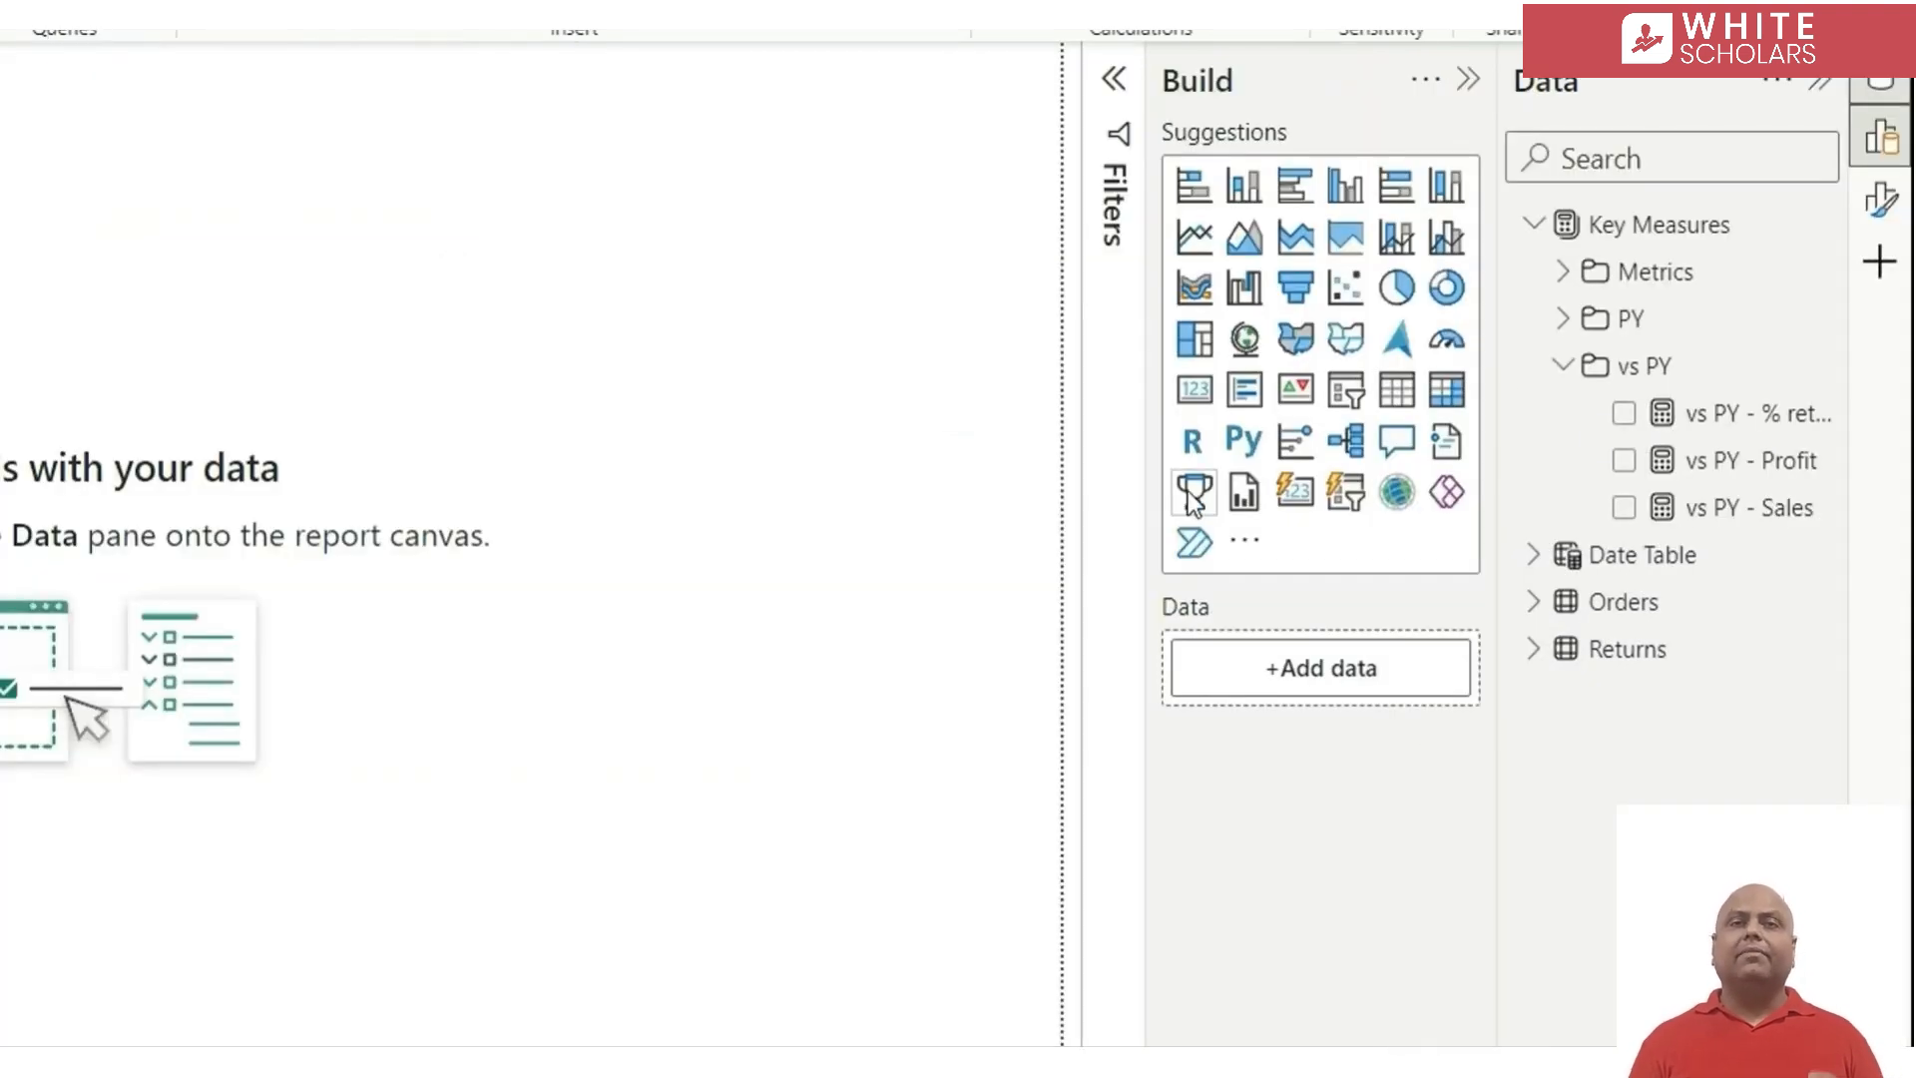
Insert a Card (new) visual on the empty report page and resize it into a wide, short strip
click(1565, 367)
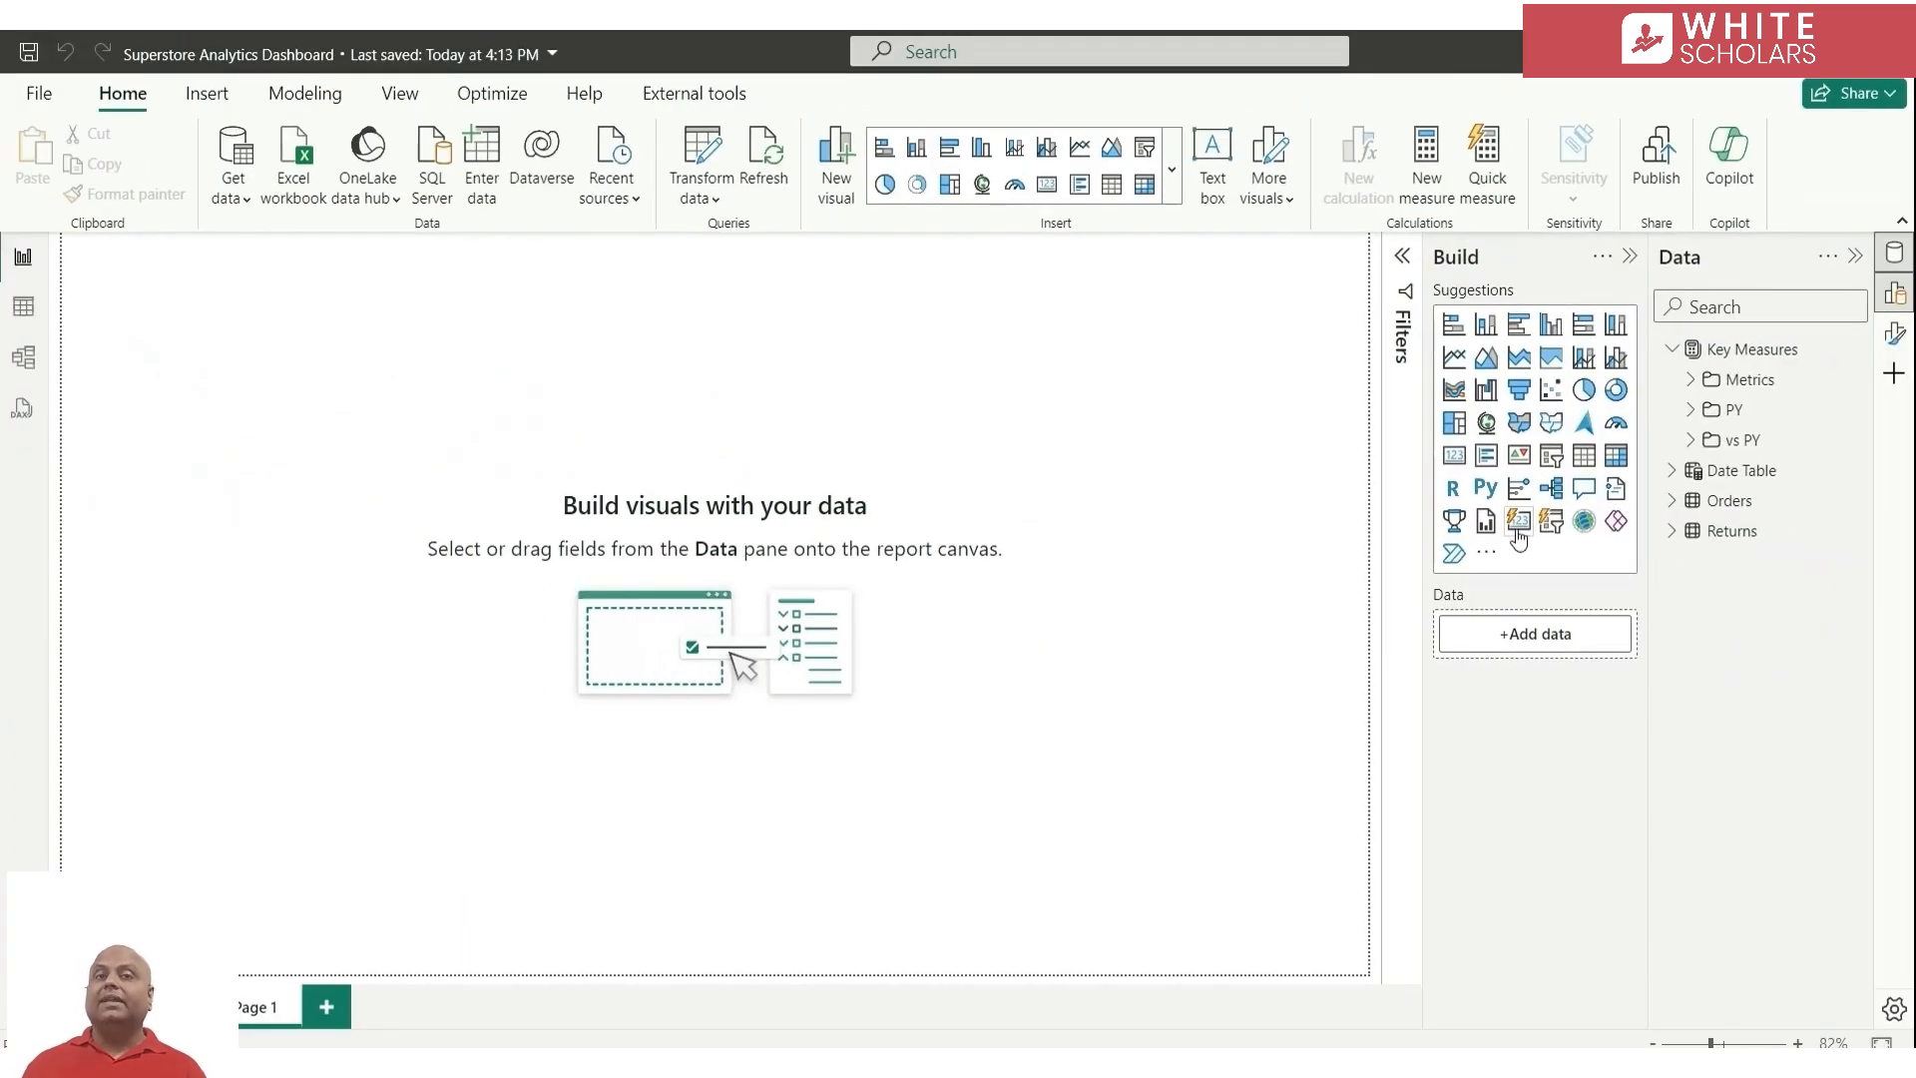
click(1516, 526)
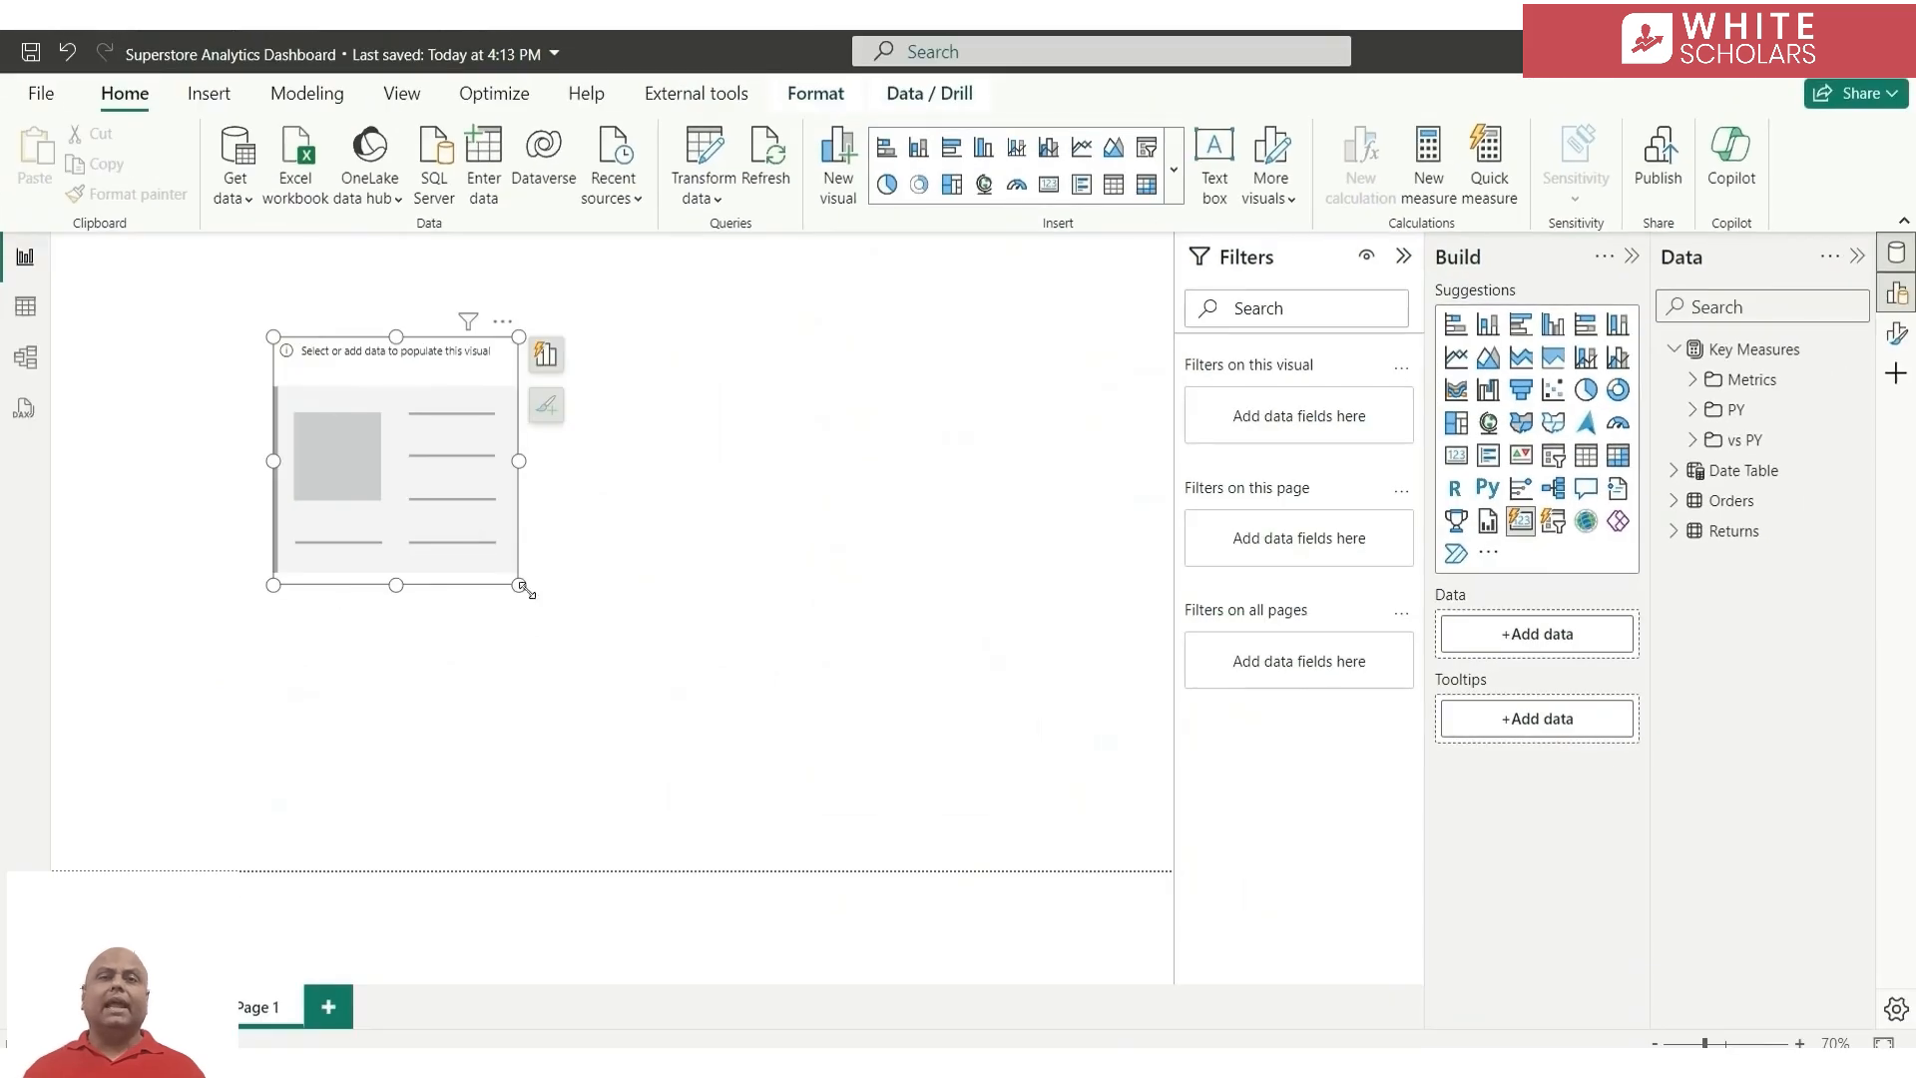
drag(517, 584, 911, 503)
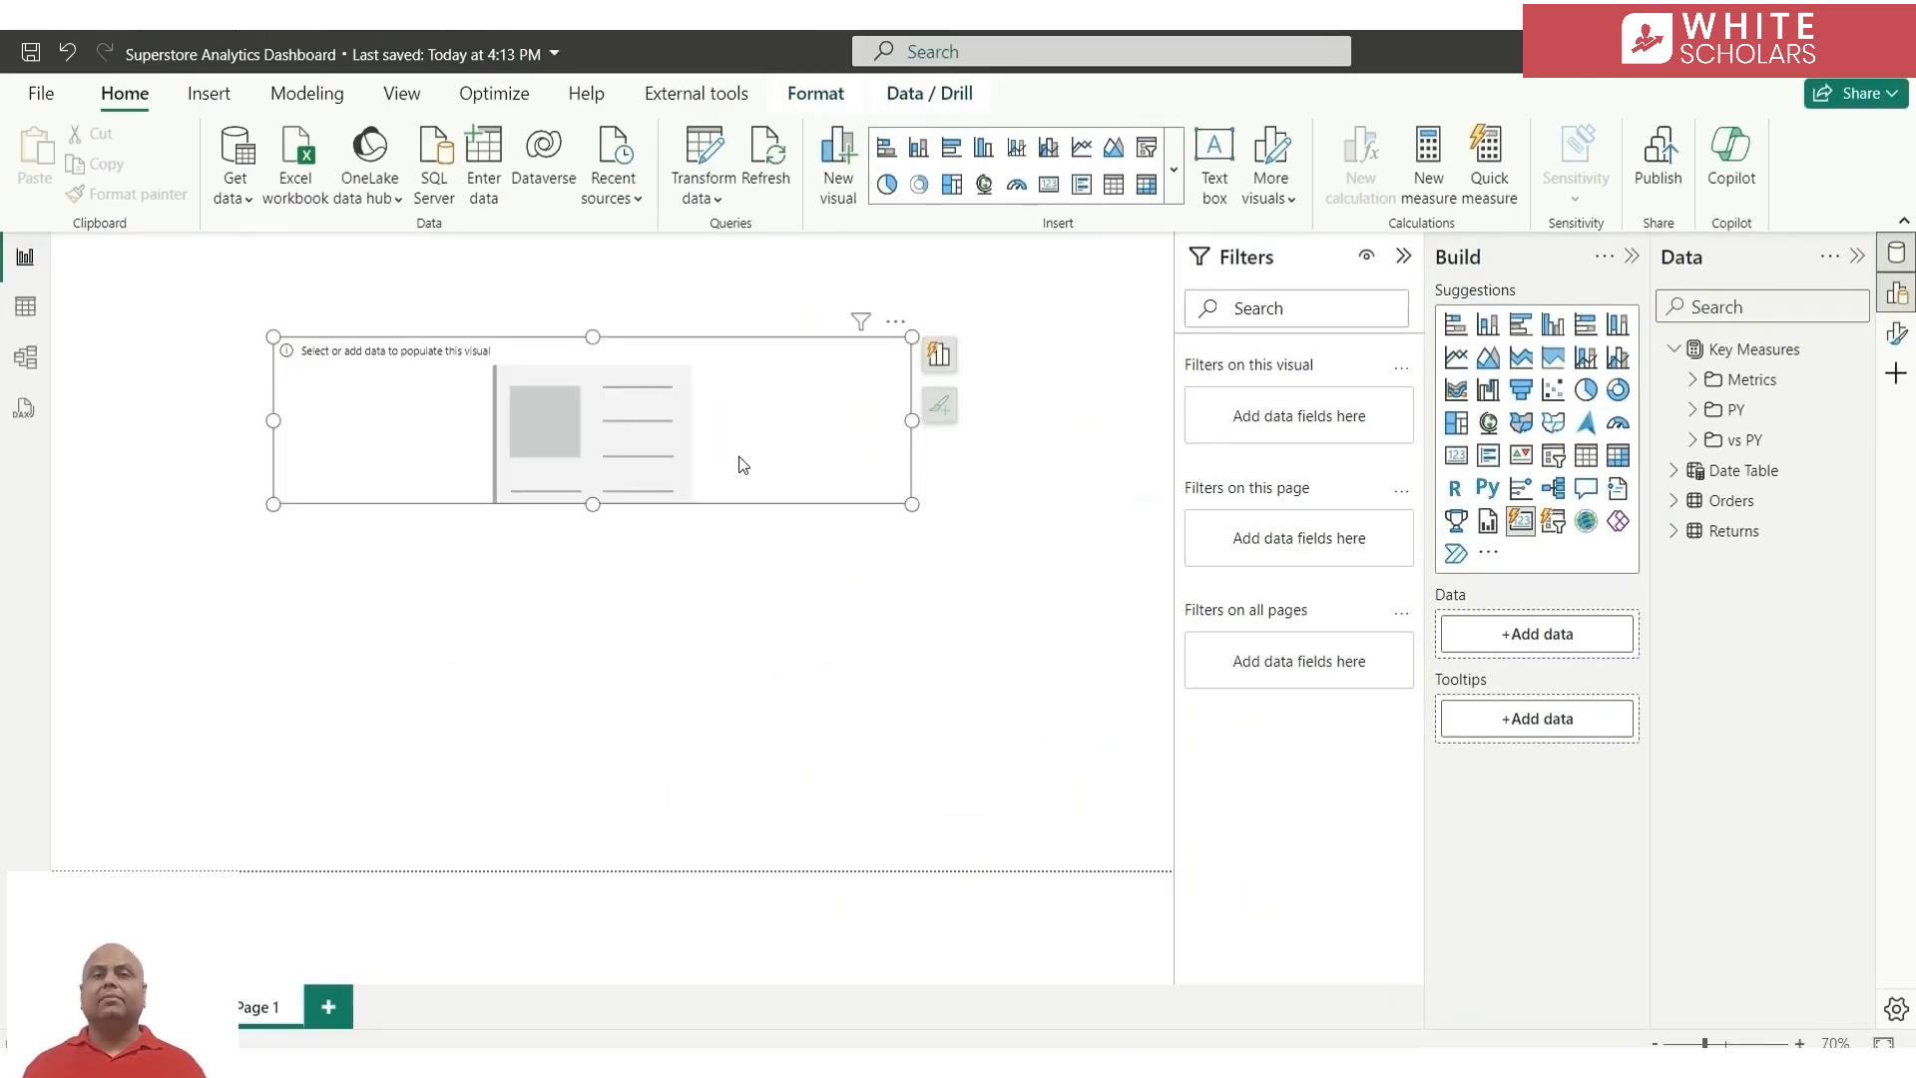
Add the Sales, Profit and % Returned Orders measures from the Metrics folder to the card, in that order
click(1693, 380)
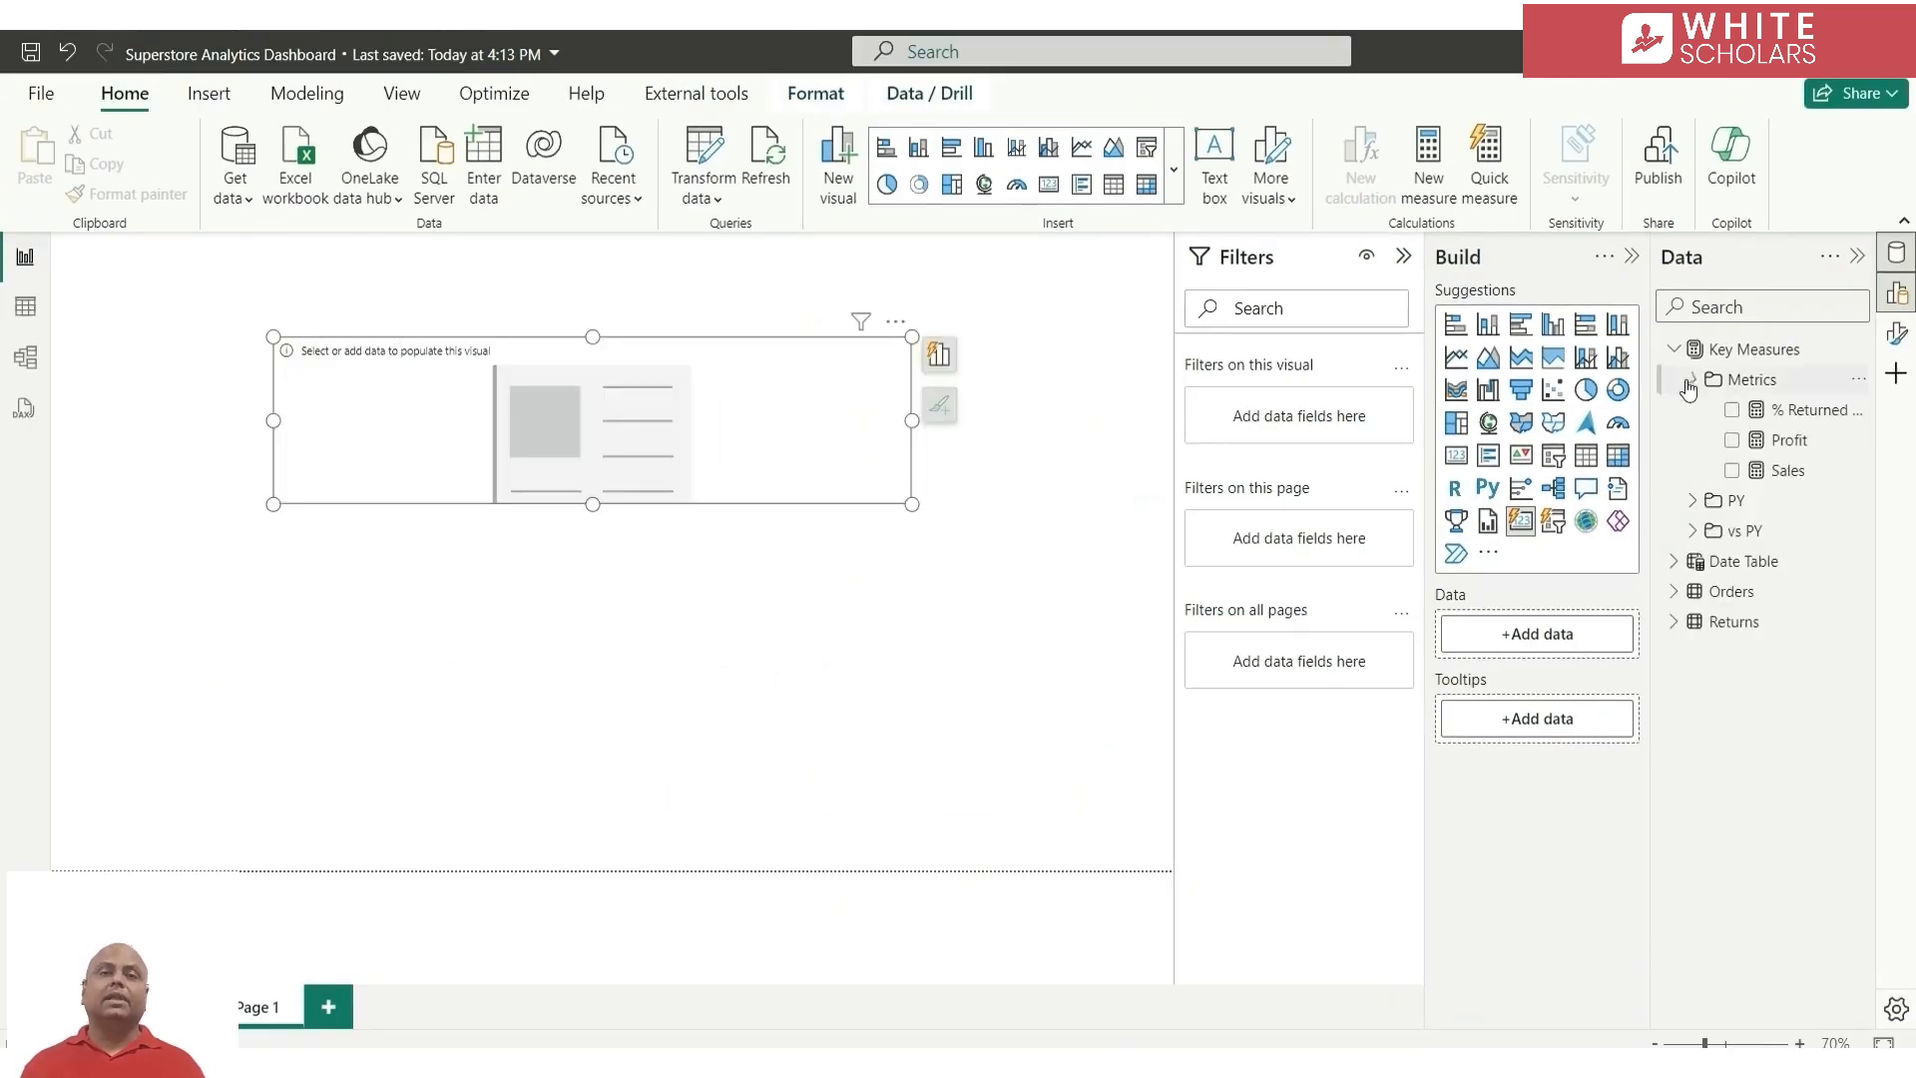
click(1733, 472)
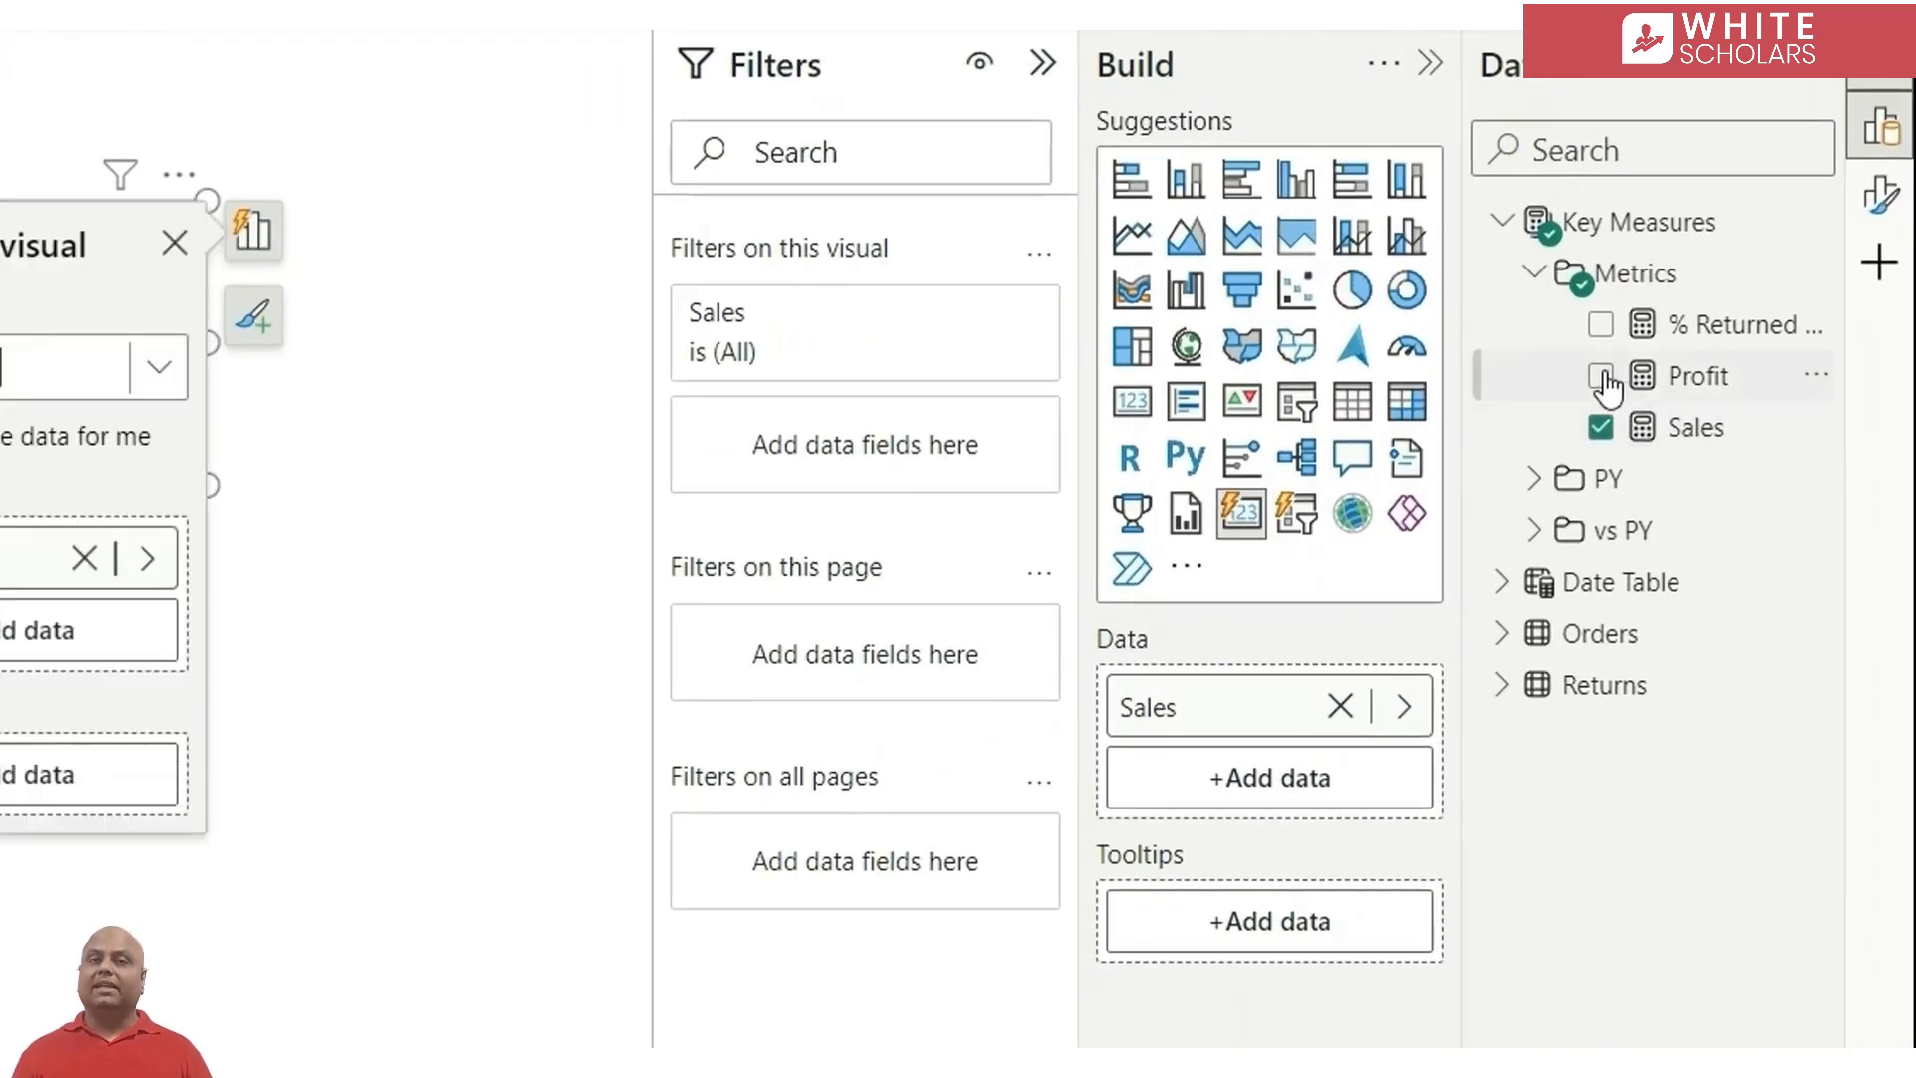
click(1736, 440)
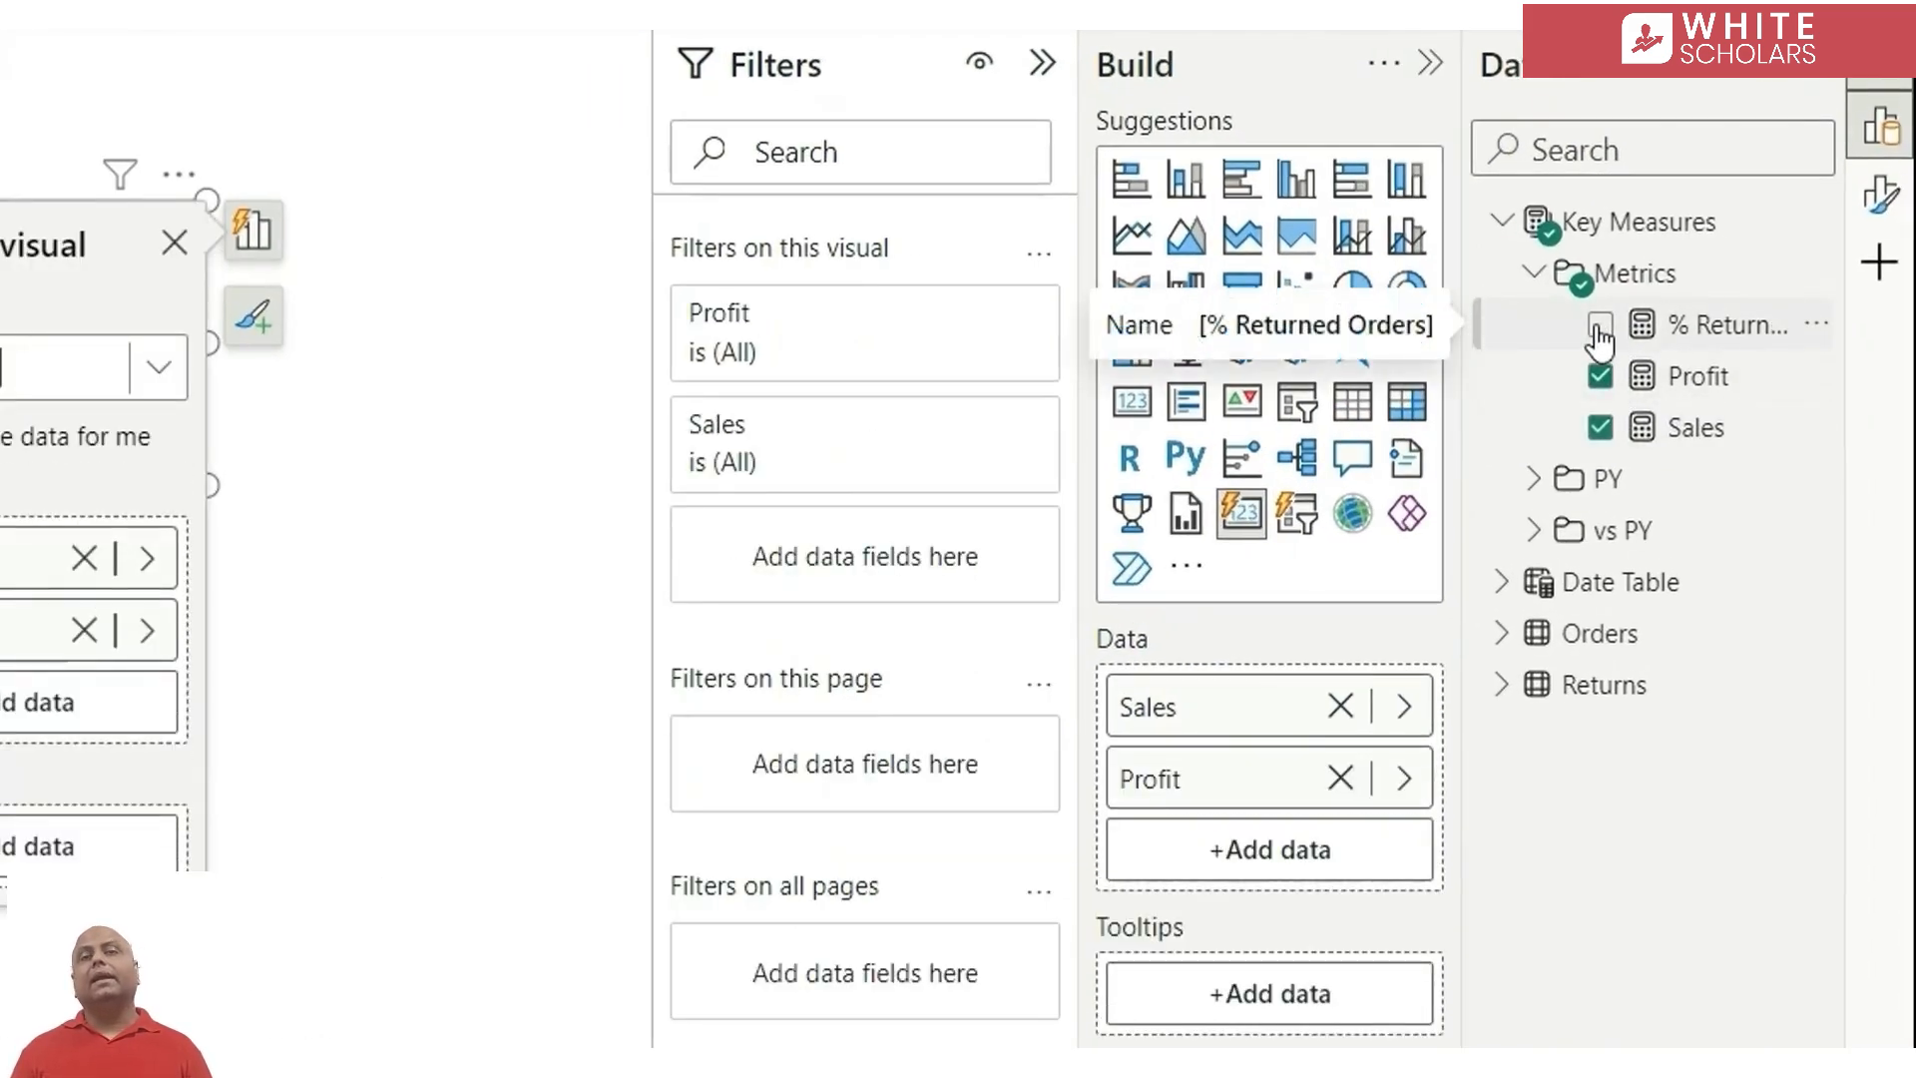
click(1599, 324)
click(175, 244)
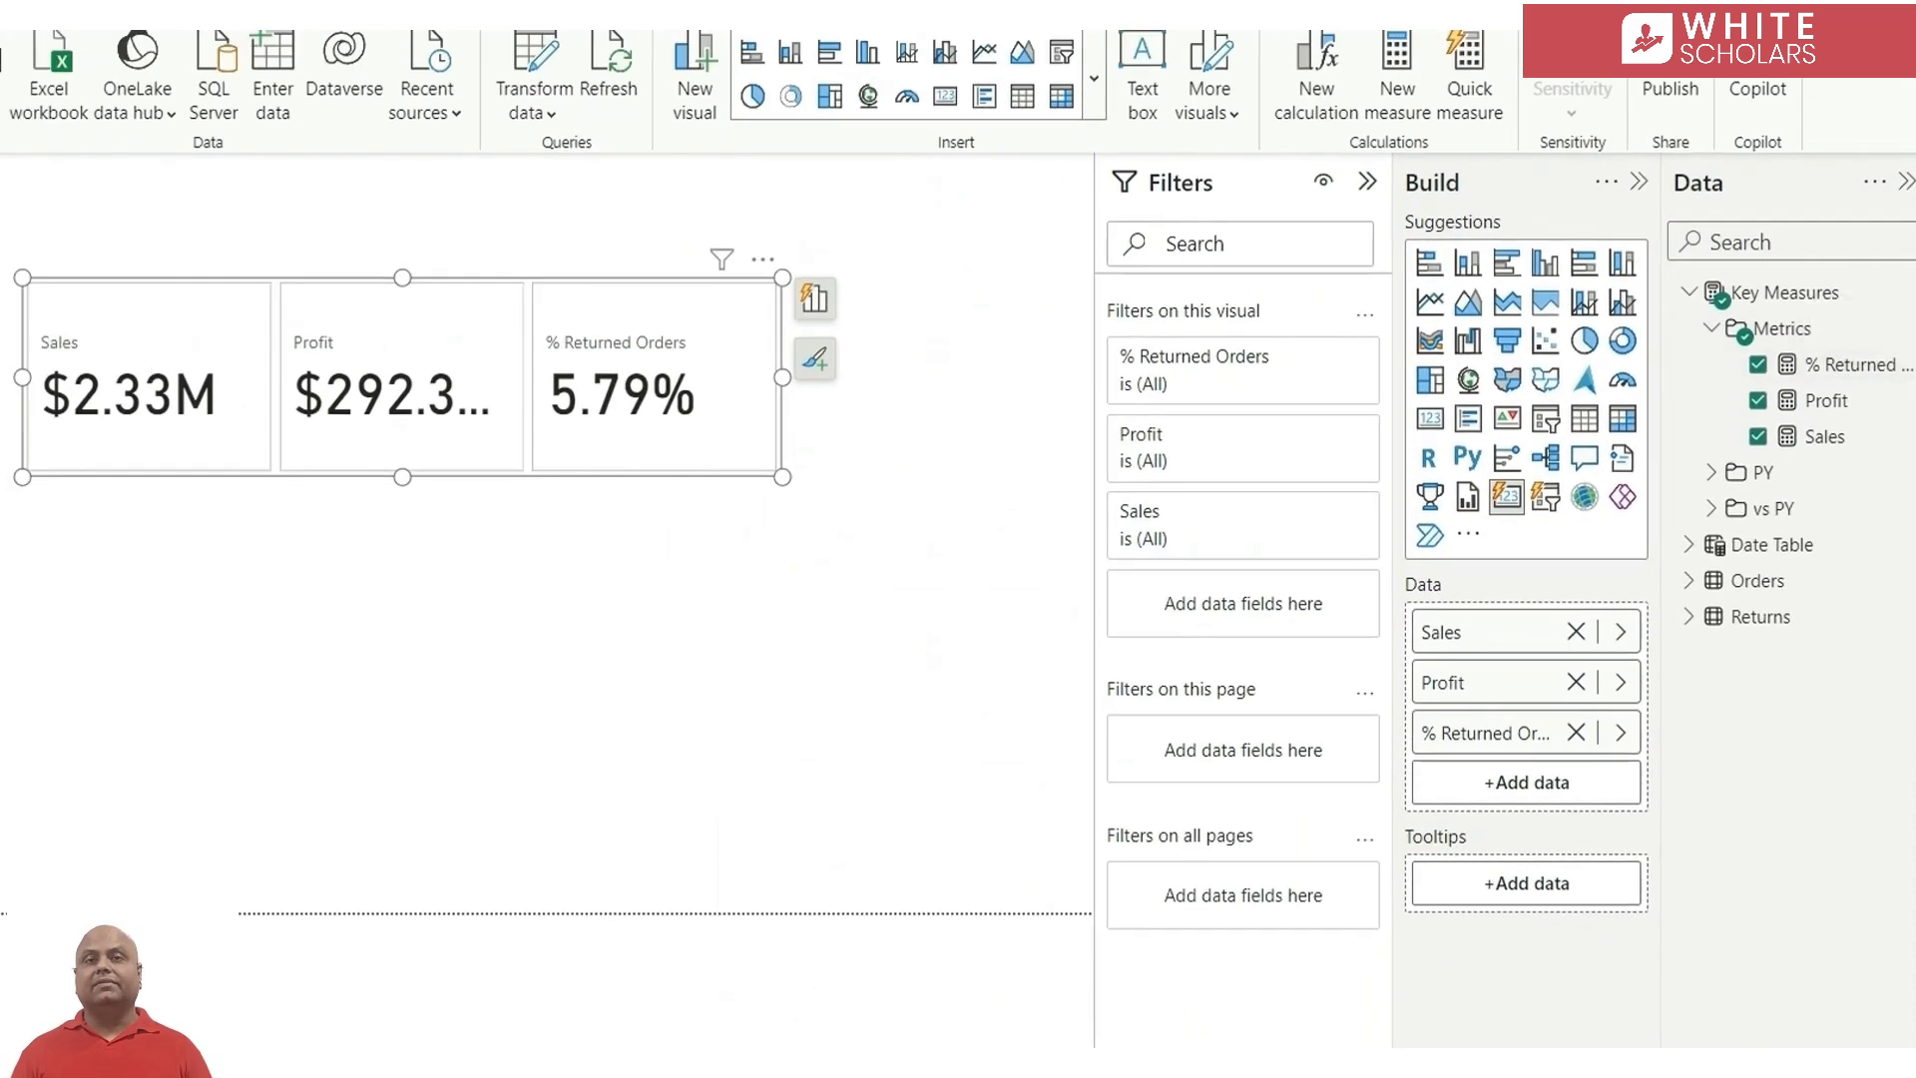
Format the card's callout values for all series with font size 18 and a Segoe UI typeface
click(1882, 195)
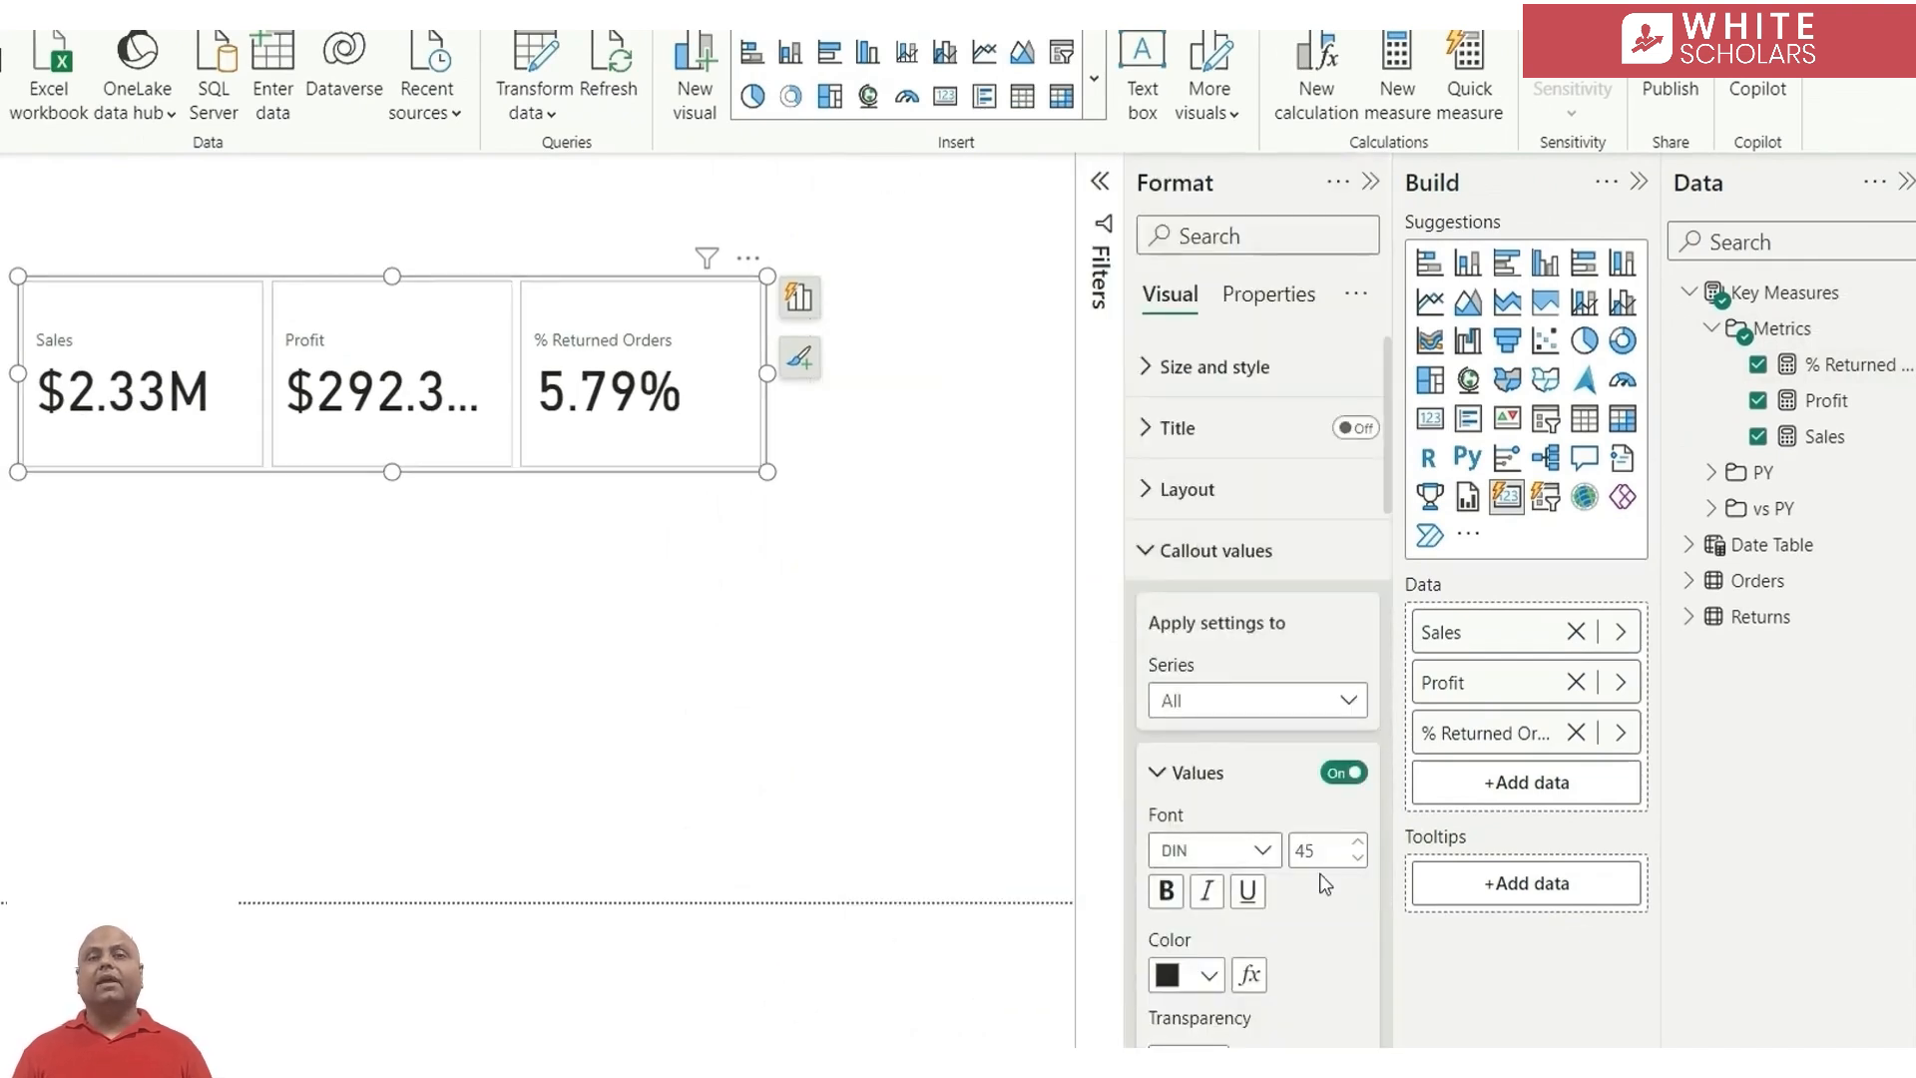
double_click(1318, 856)
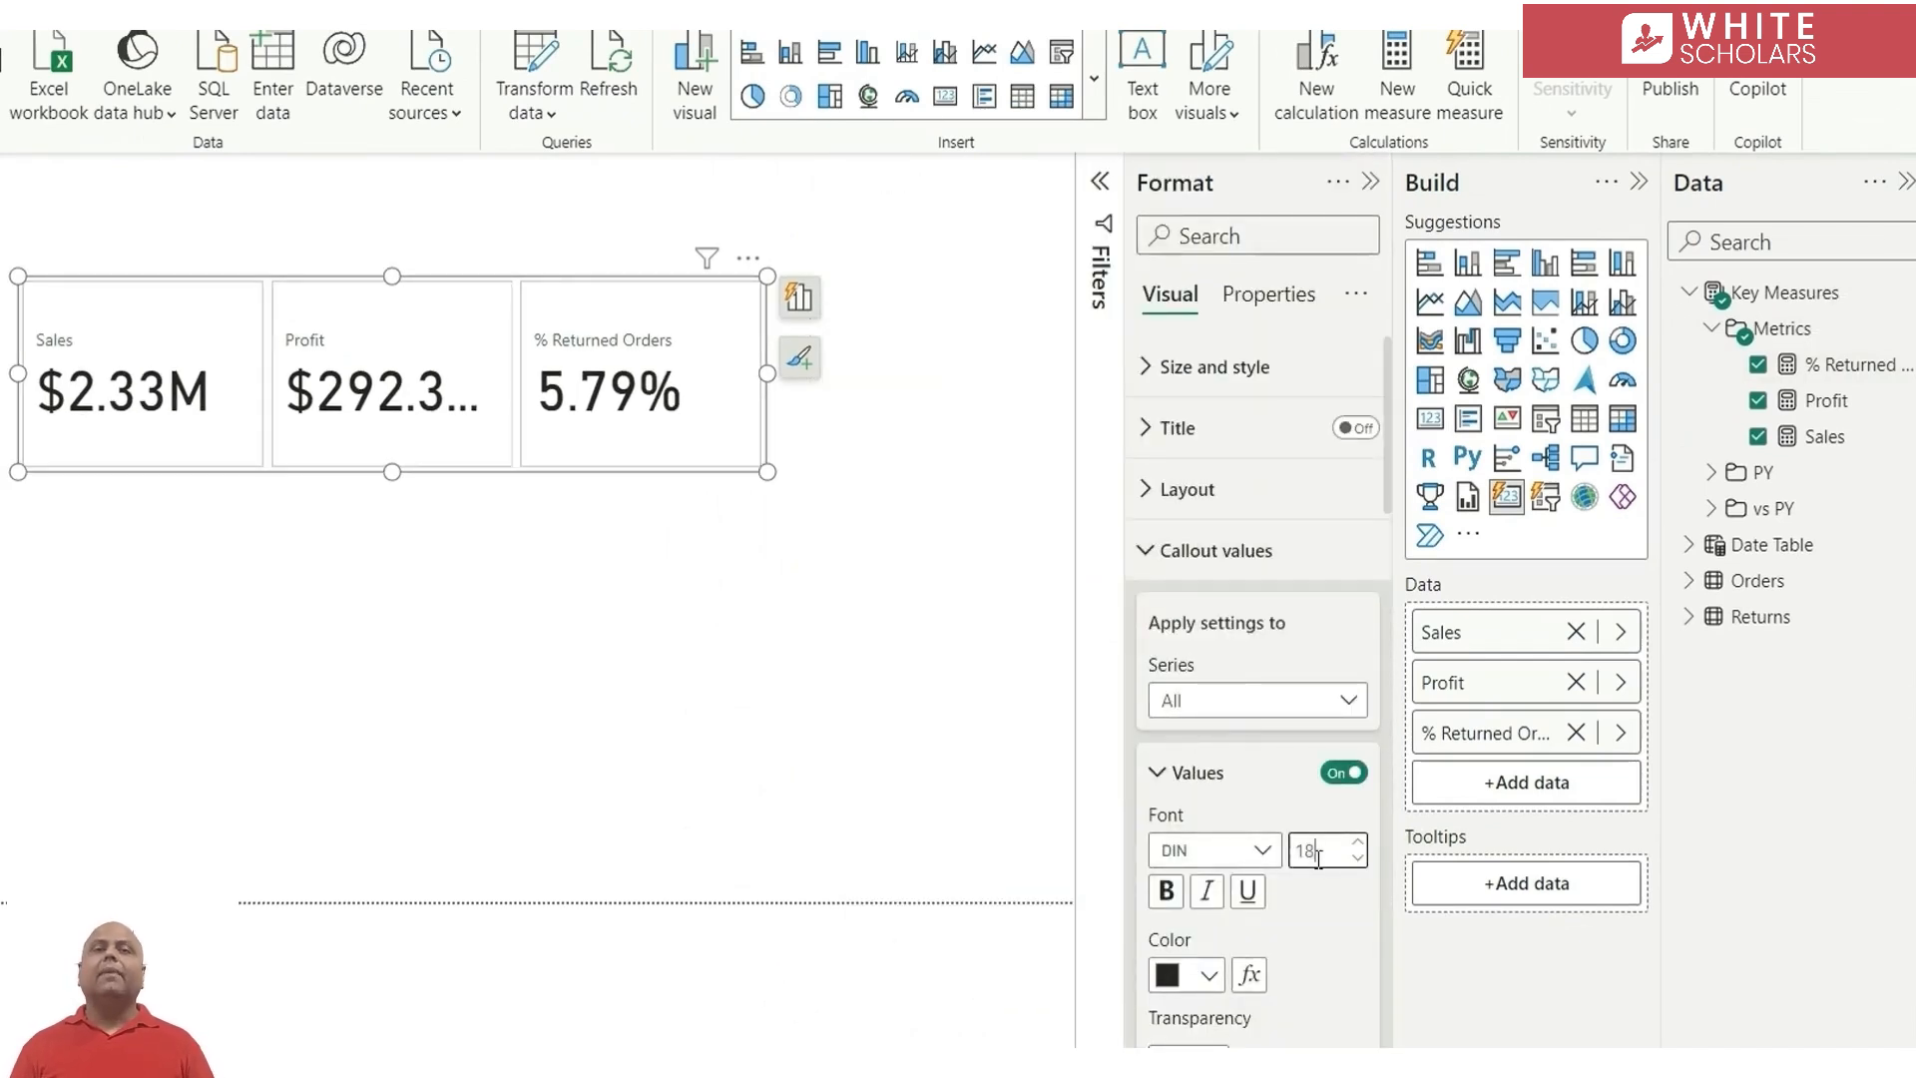
click(1177, 848)
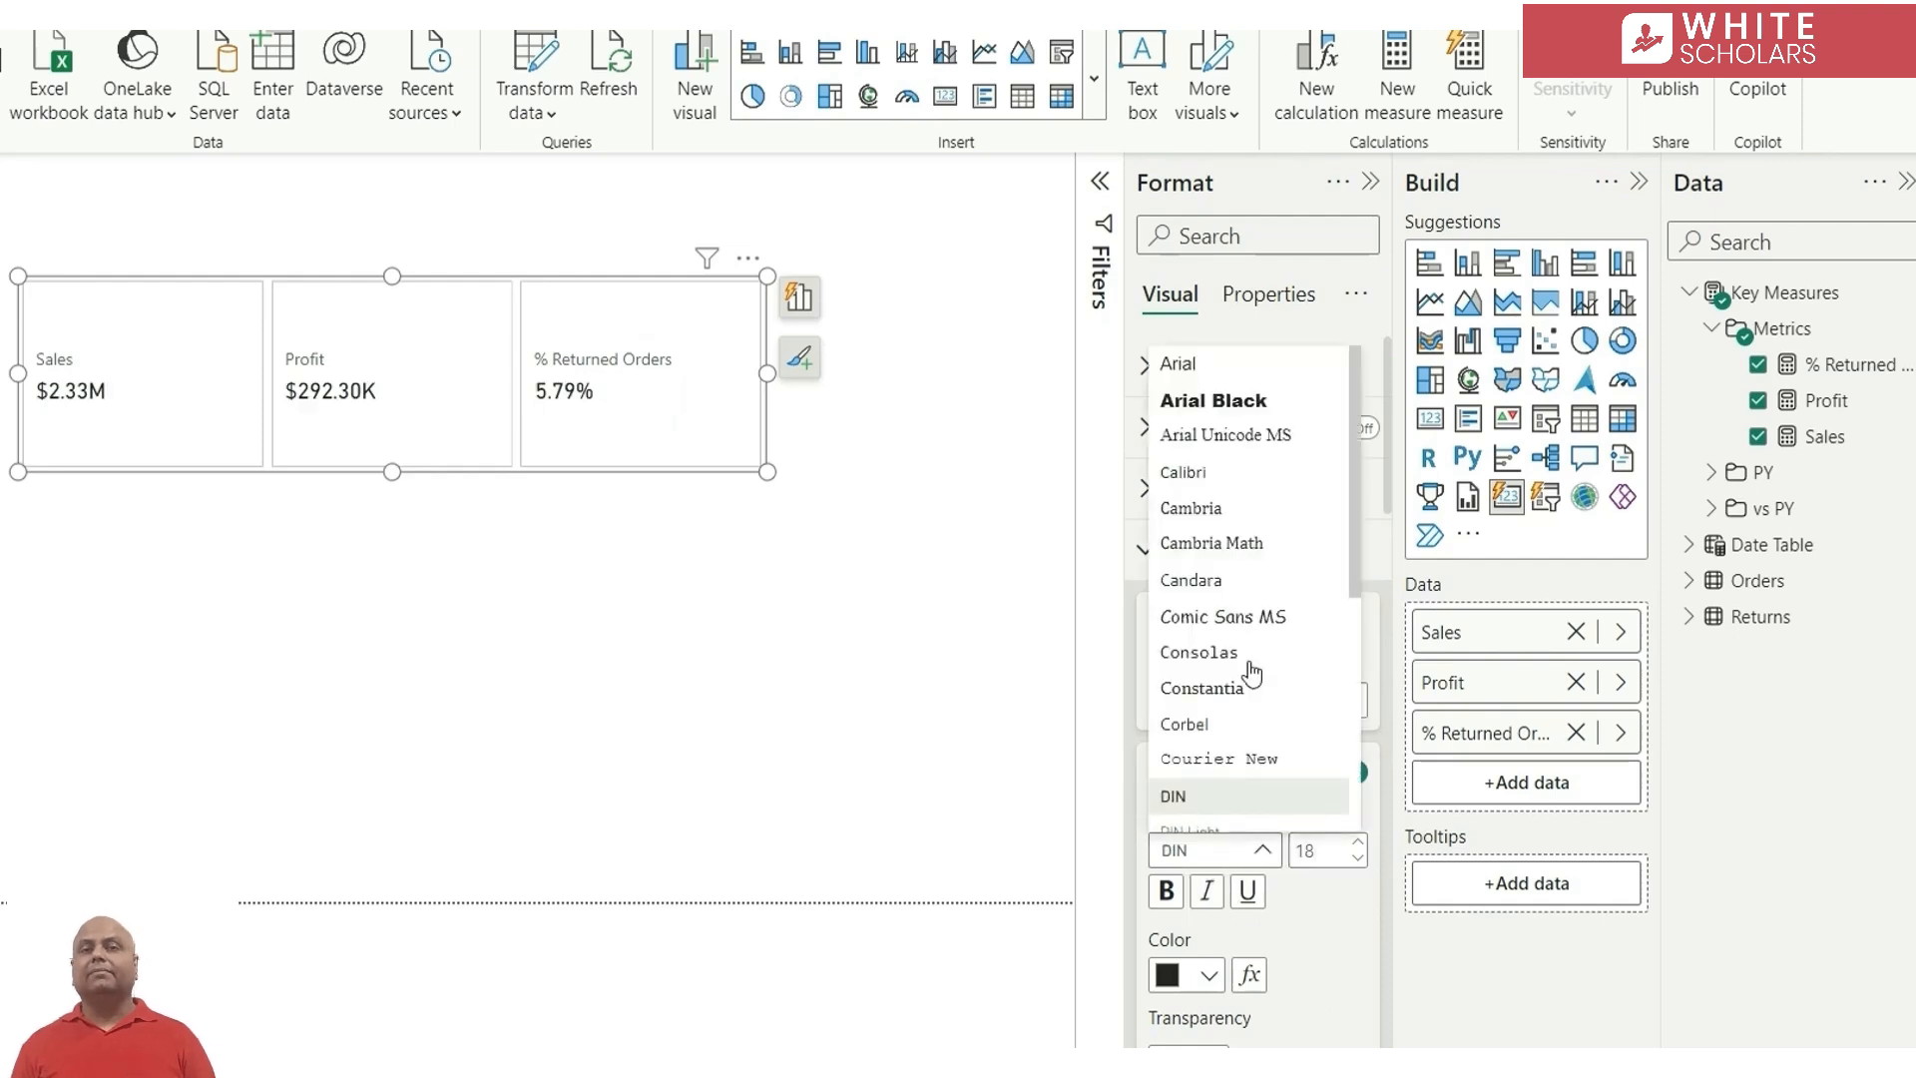
scroll(1224, 574, down, 4)
click(1222, 564)
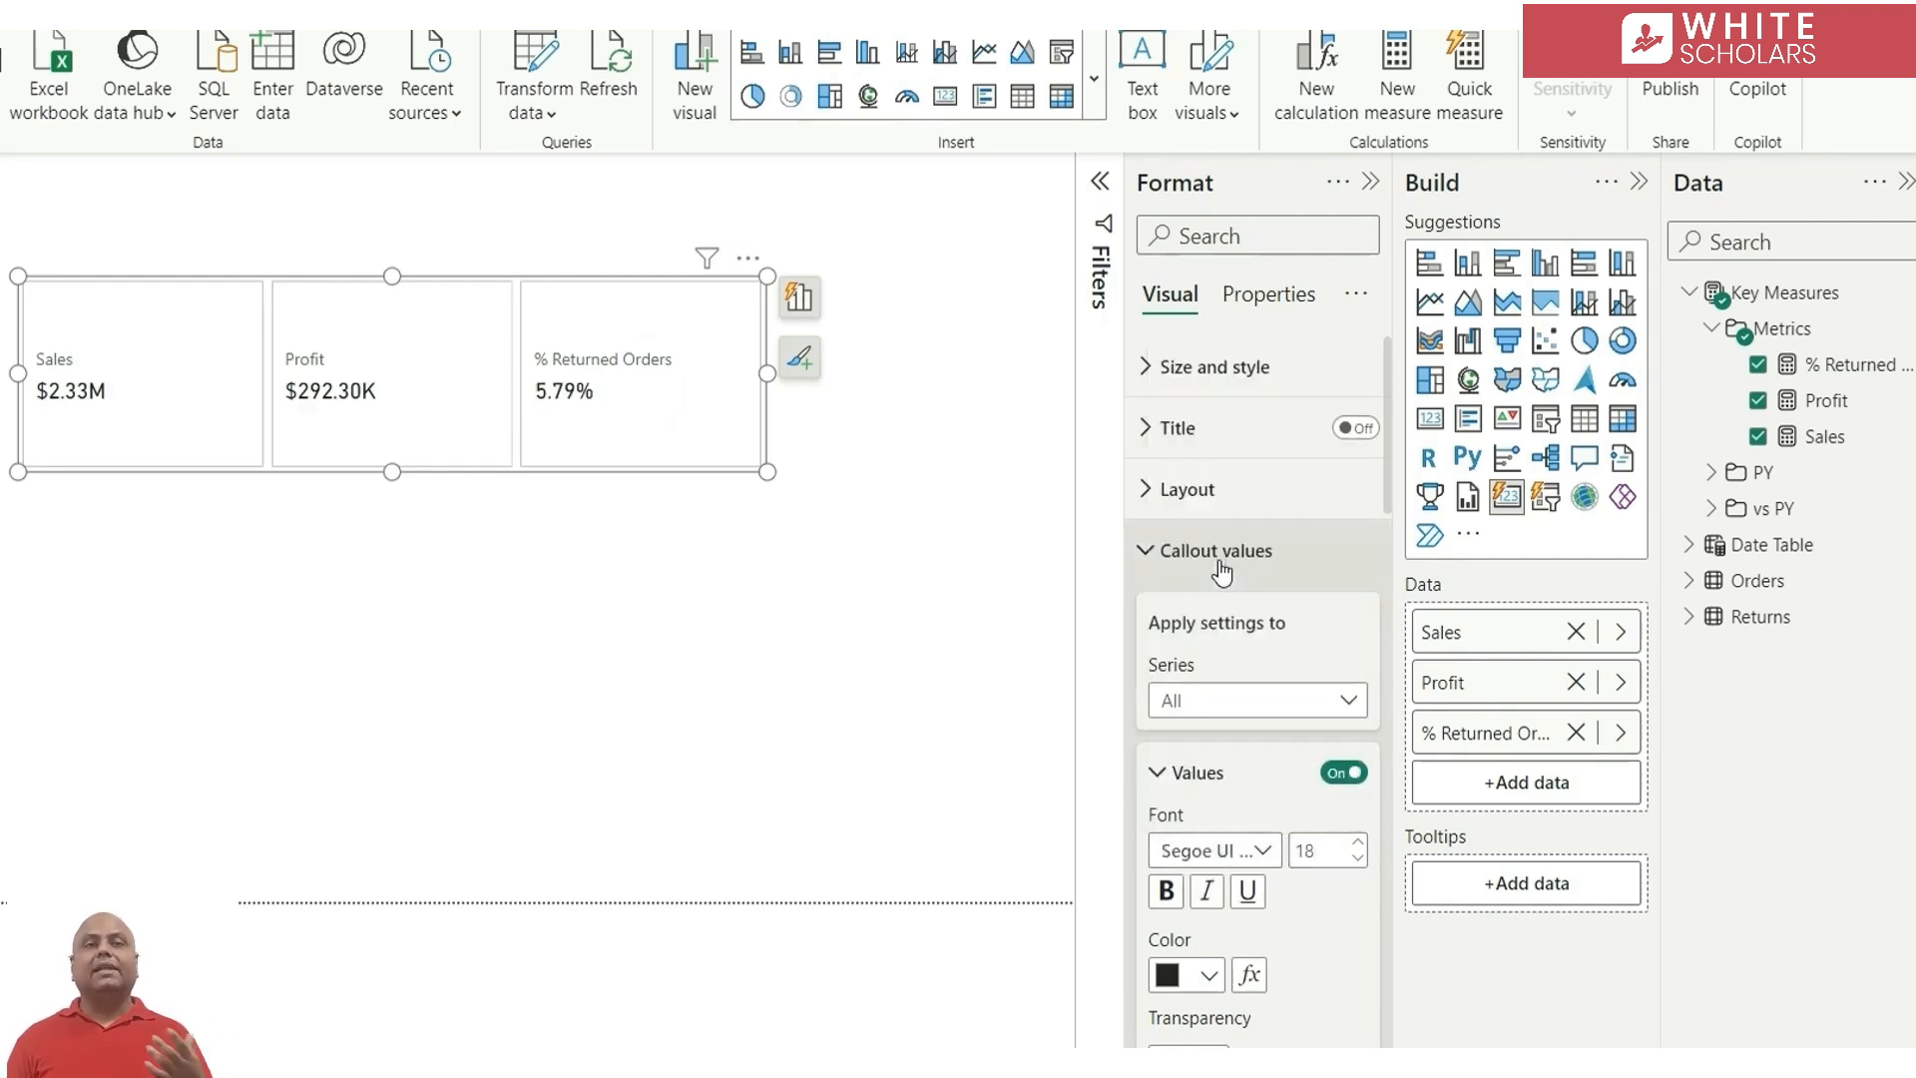
Add the Sales PY and vs PY - Sales measures as reference labels for the card's Sales series
click(1213, 552)
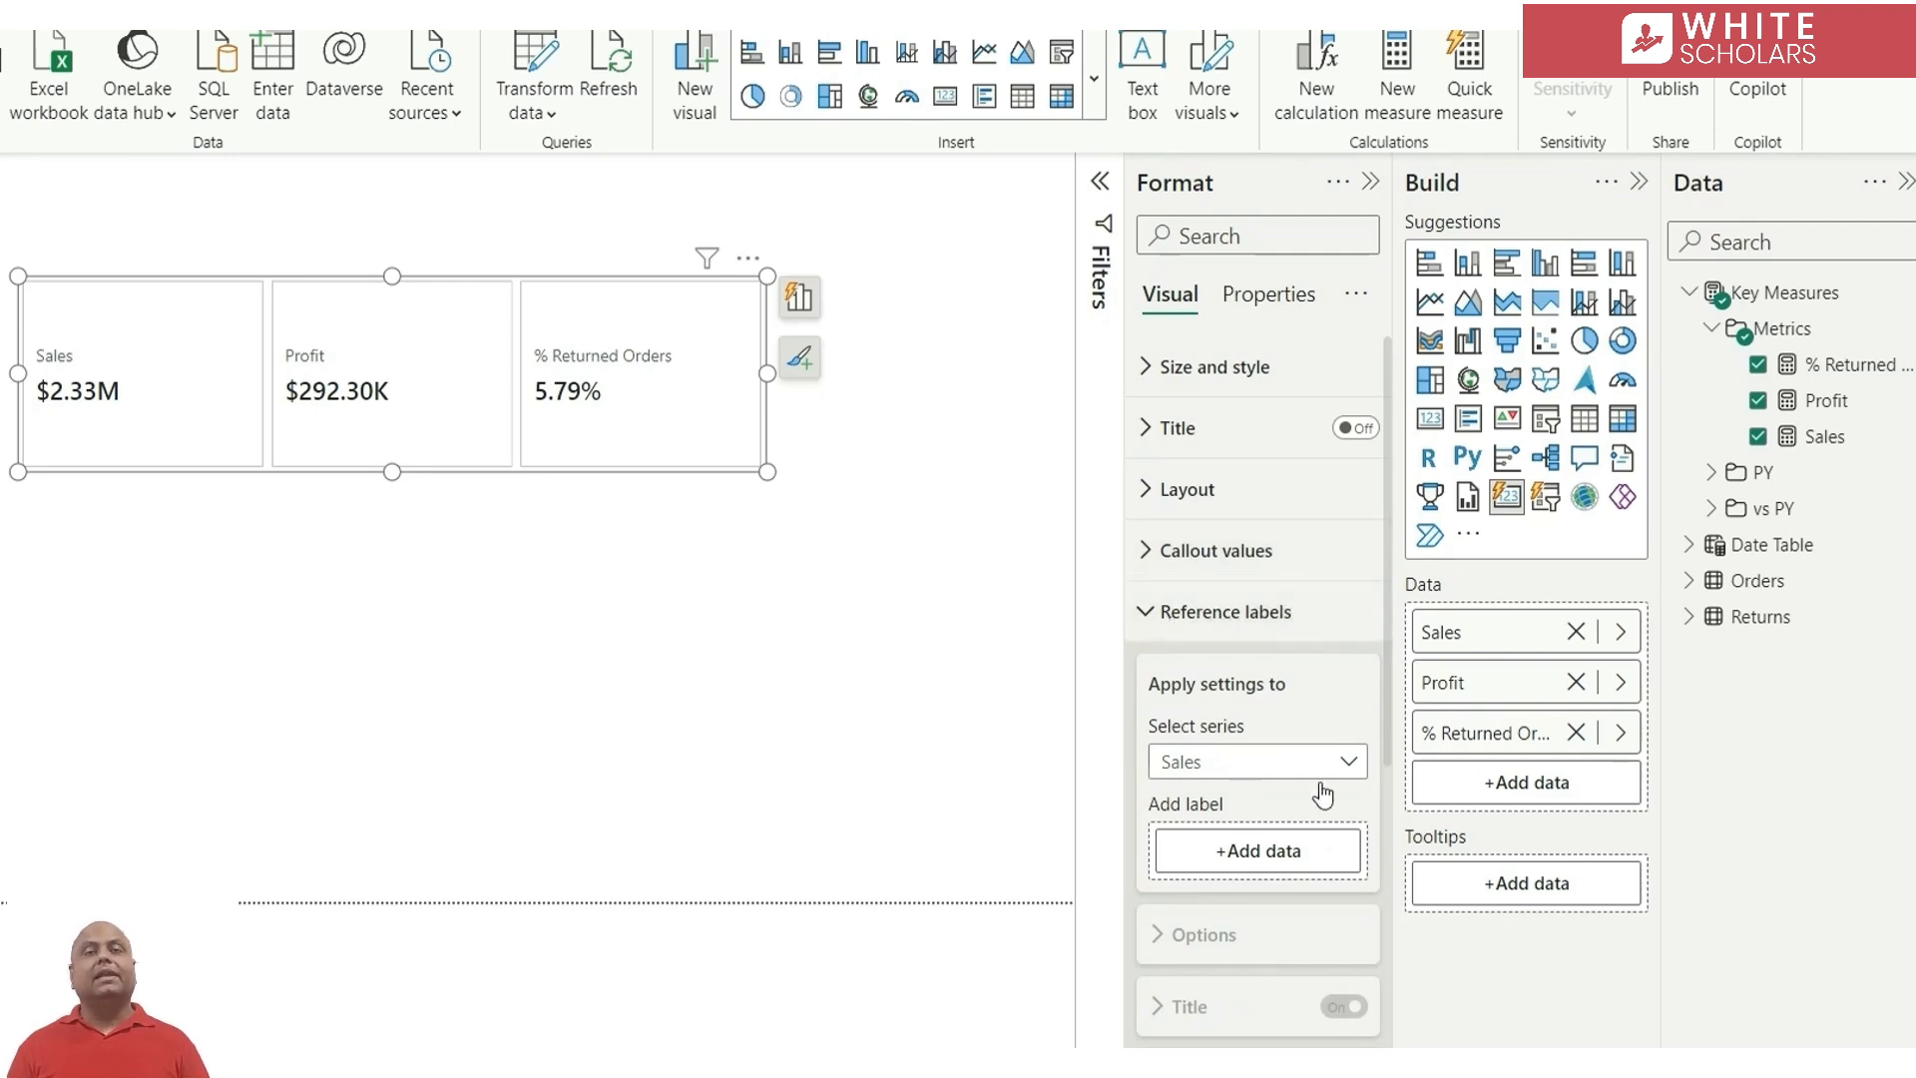
click(1239, 766)
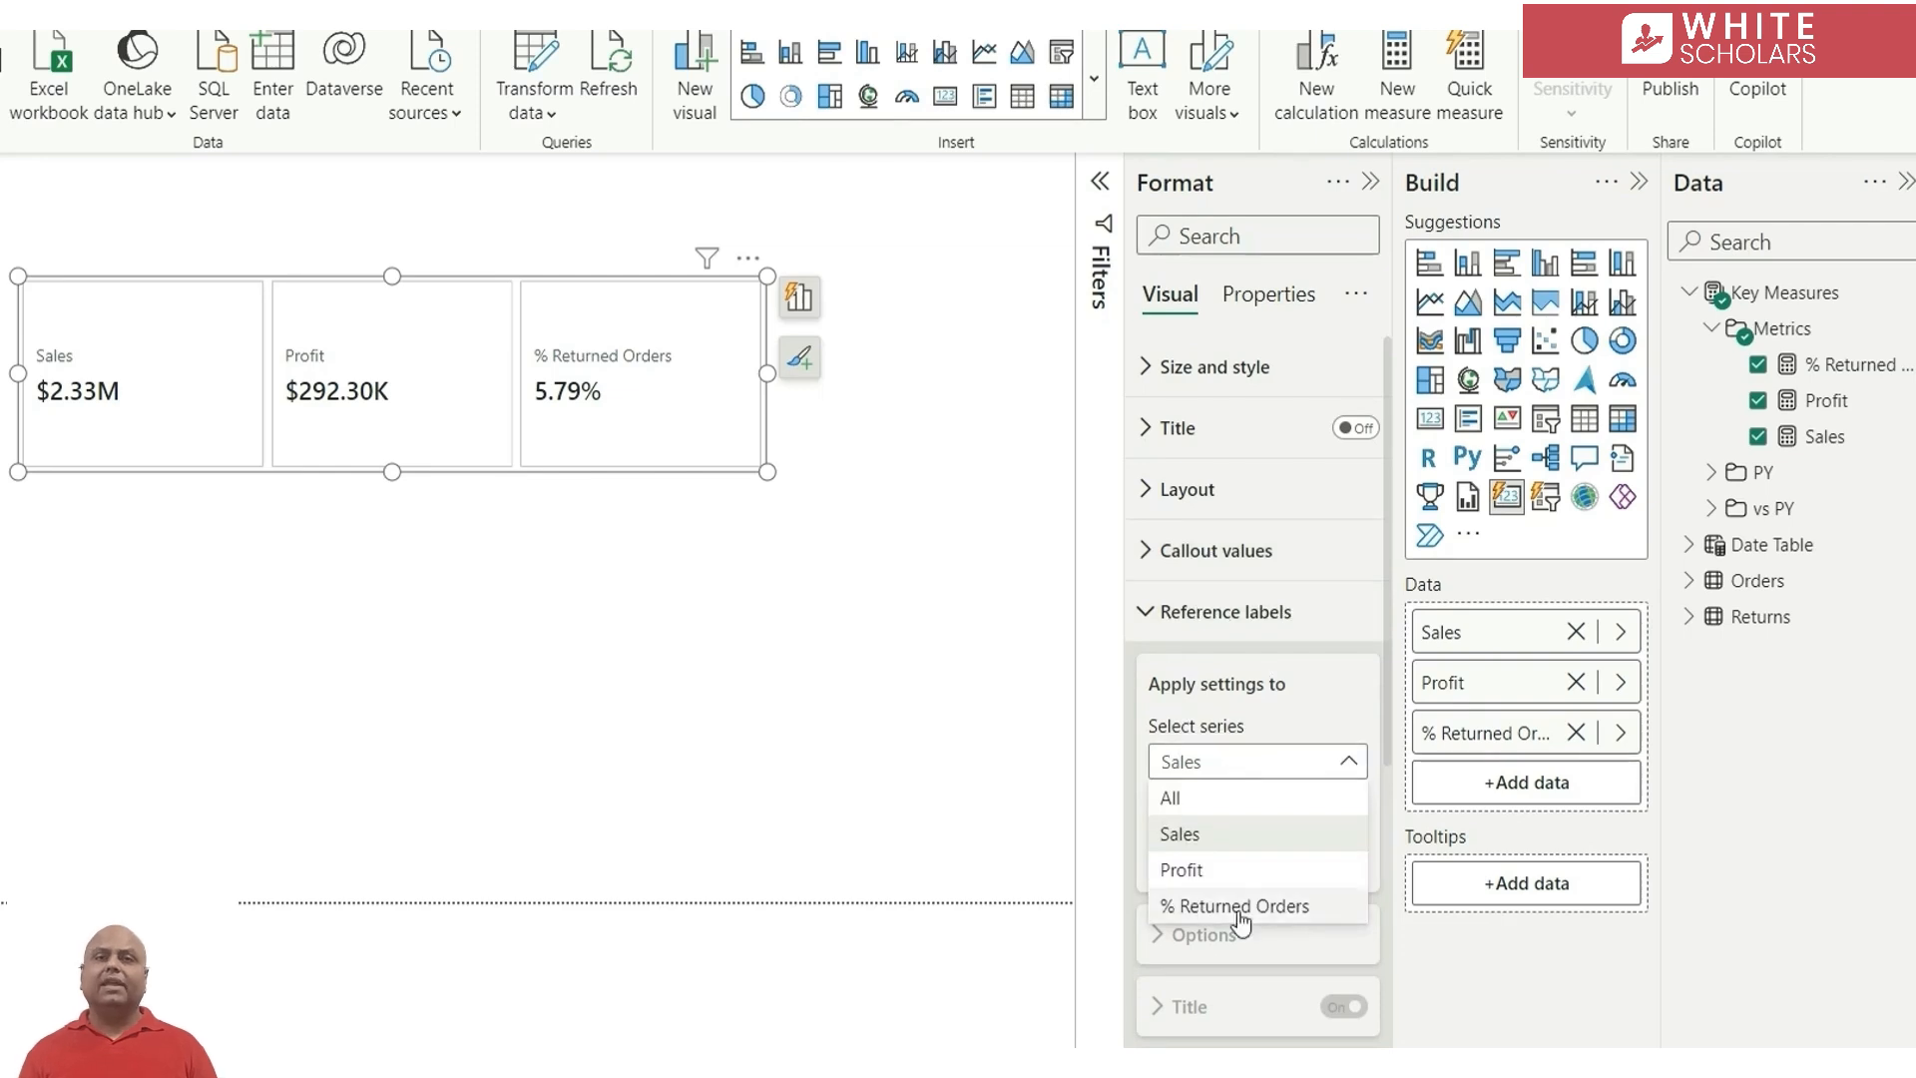
click(1287, 771)
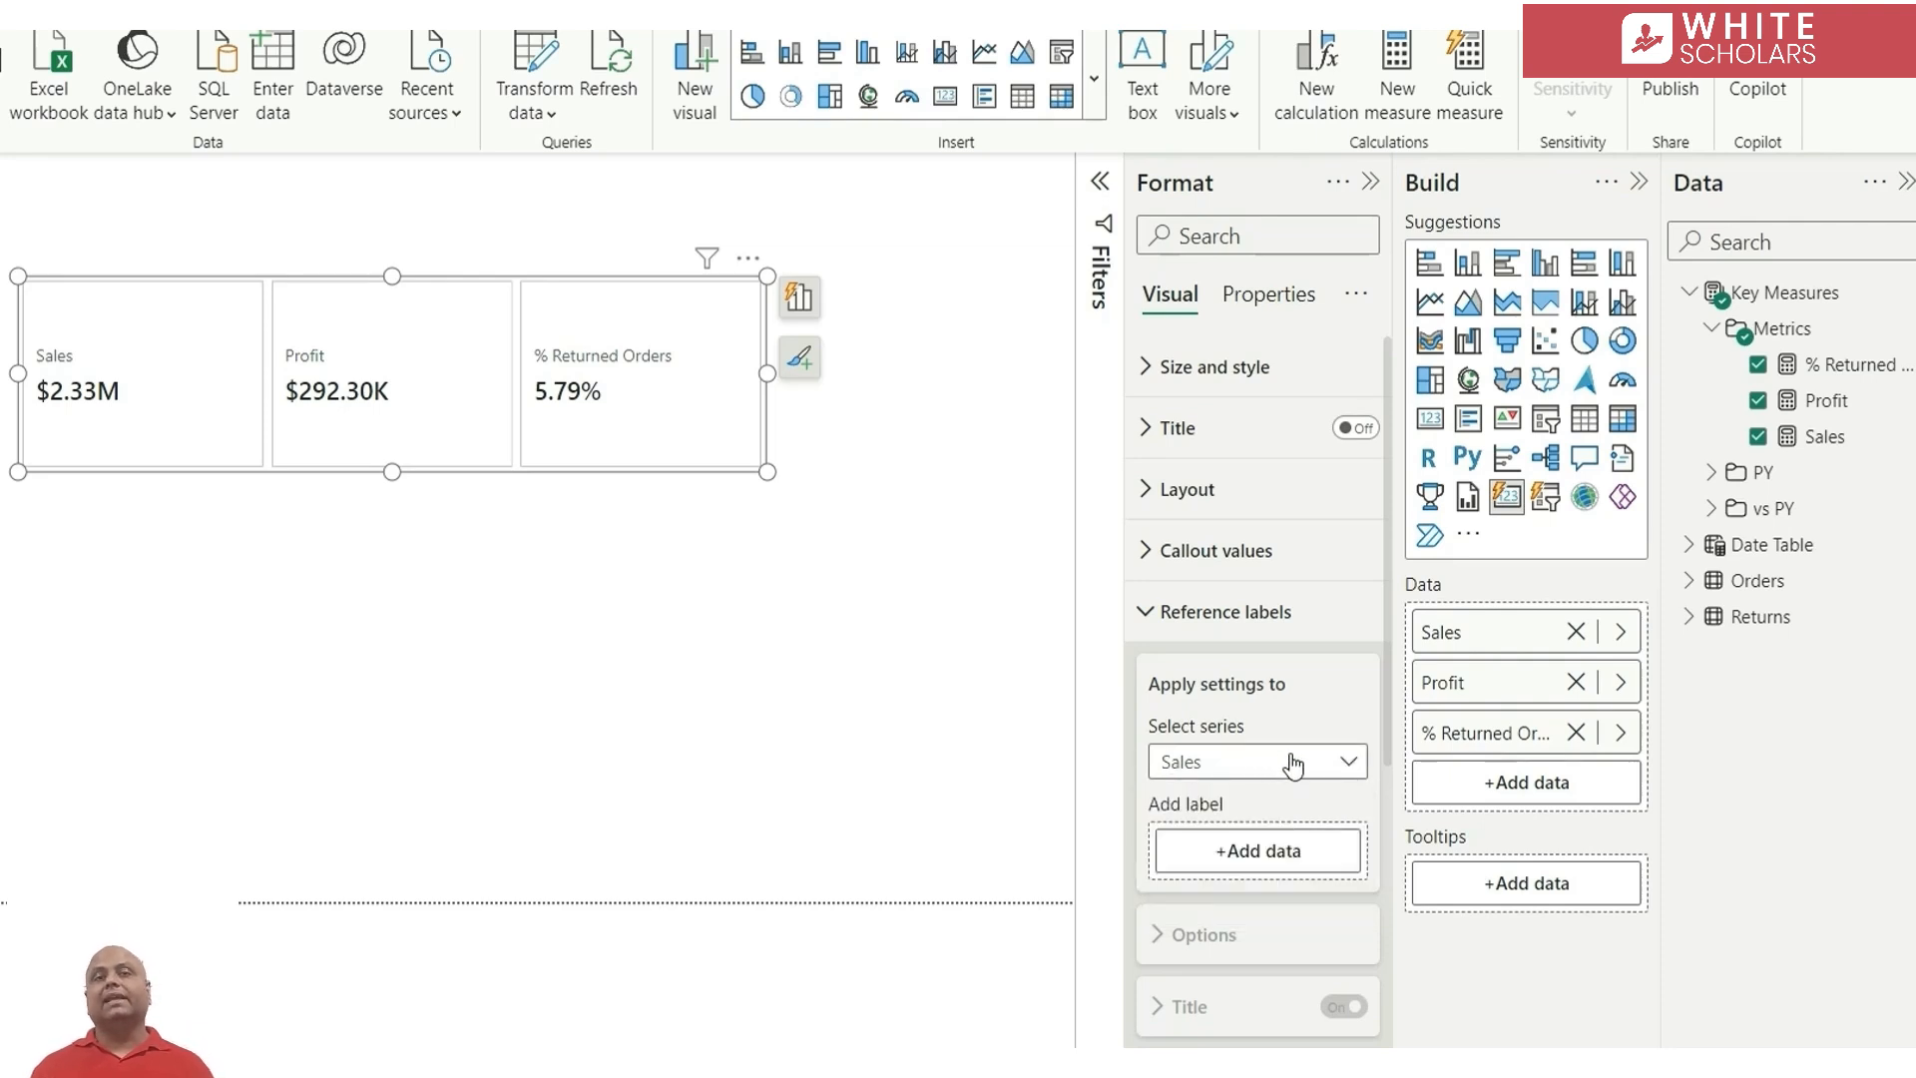
click(1744, 469)
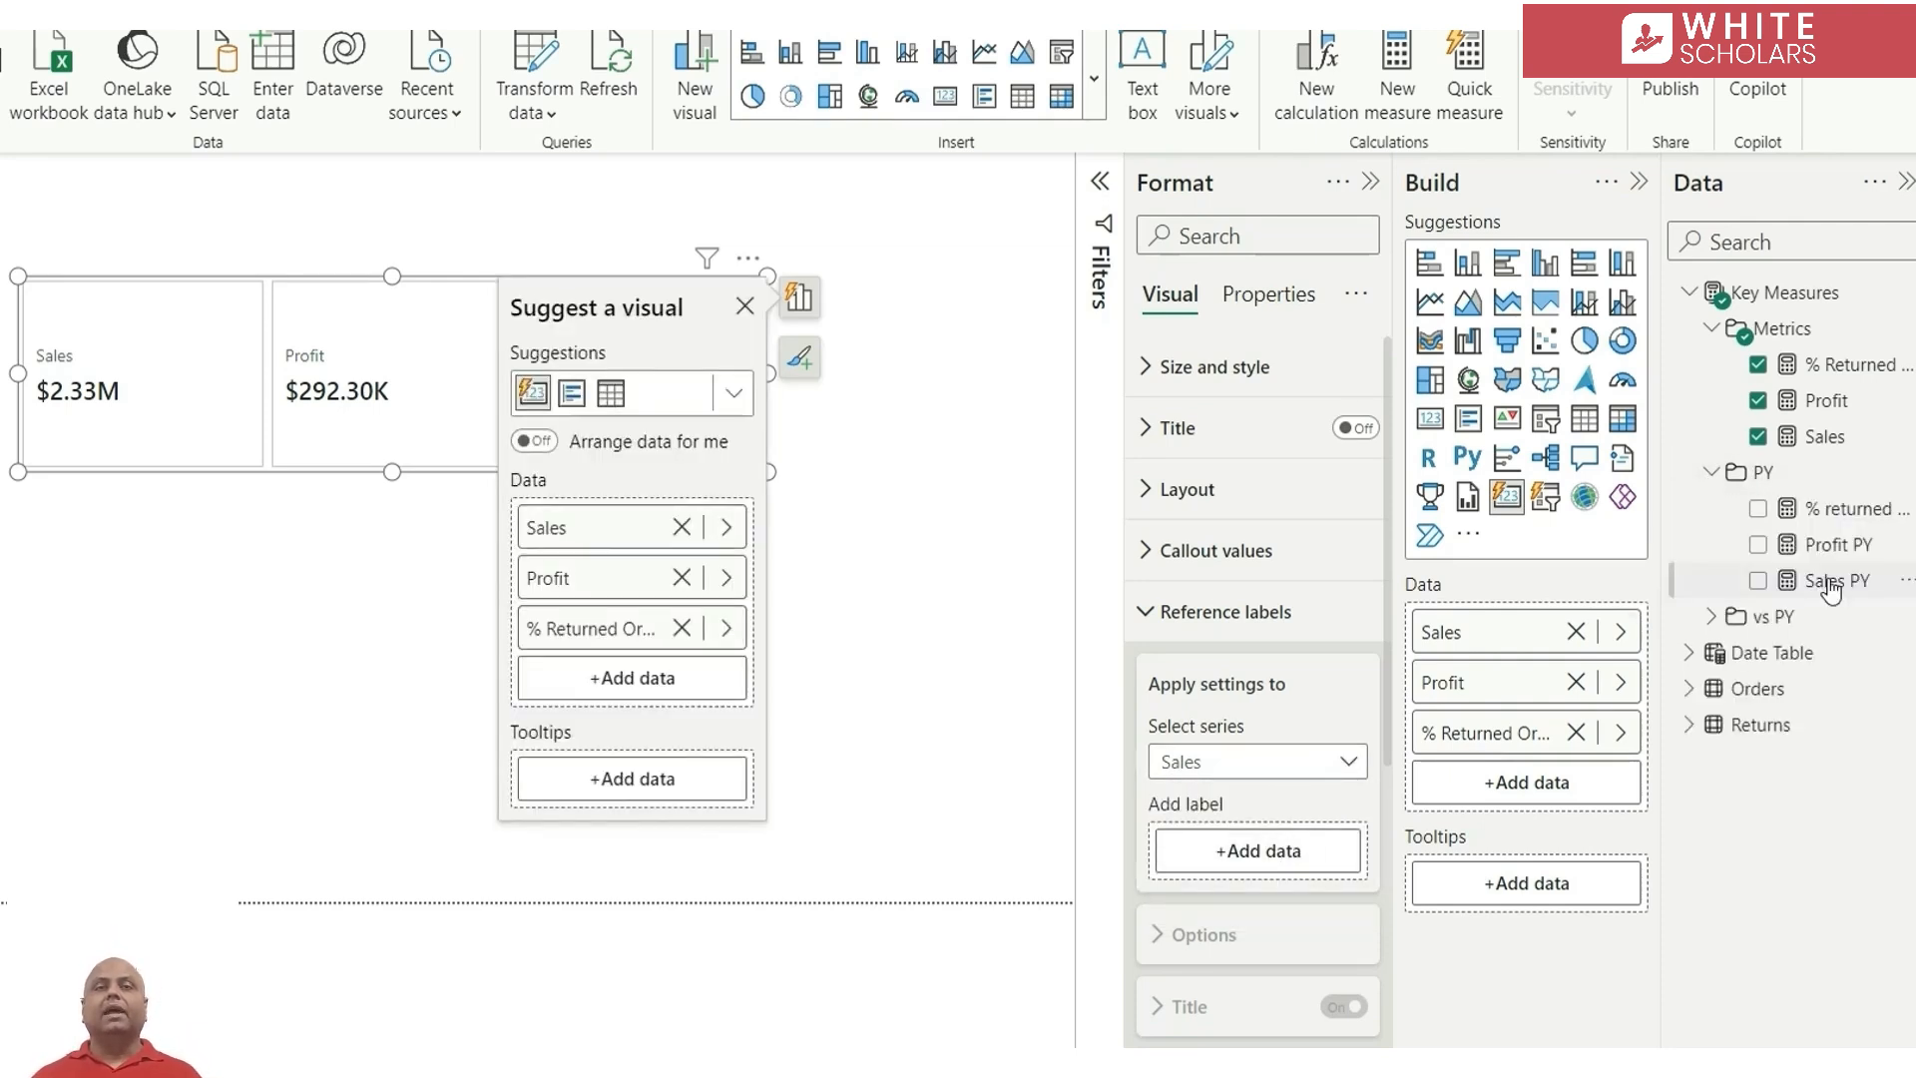
drag(1826, 579, 1285, 858)
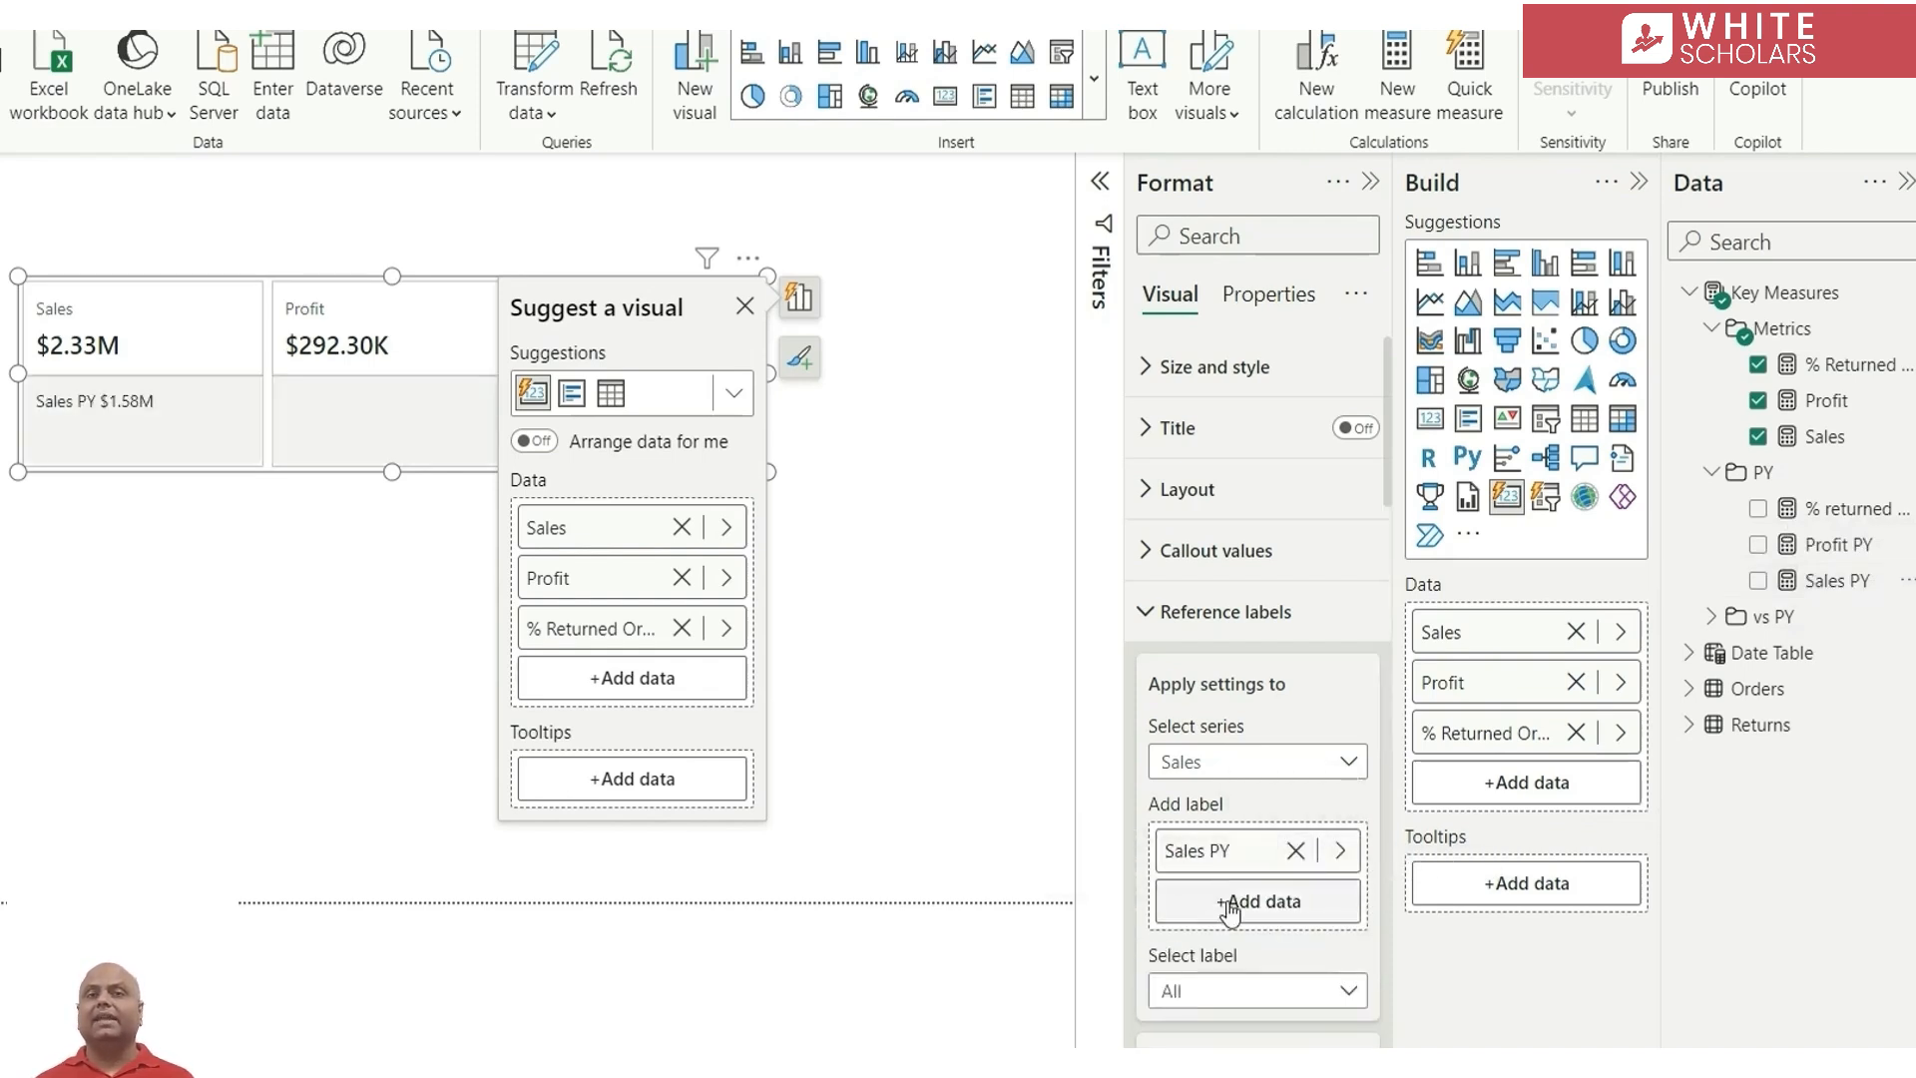
click(1713, 618)
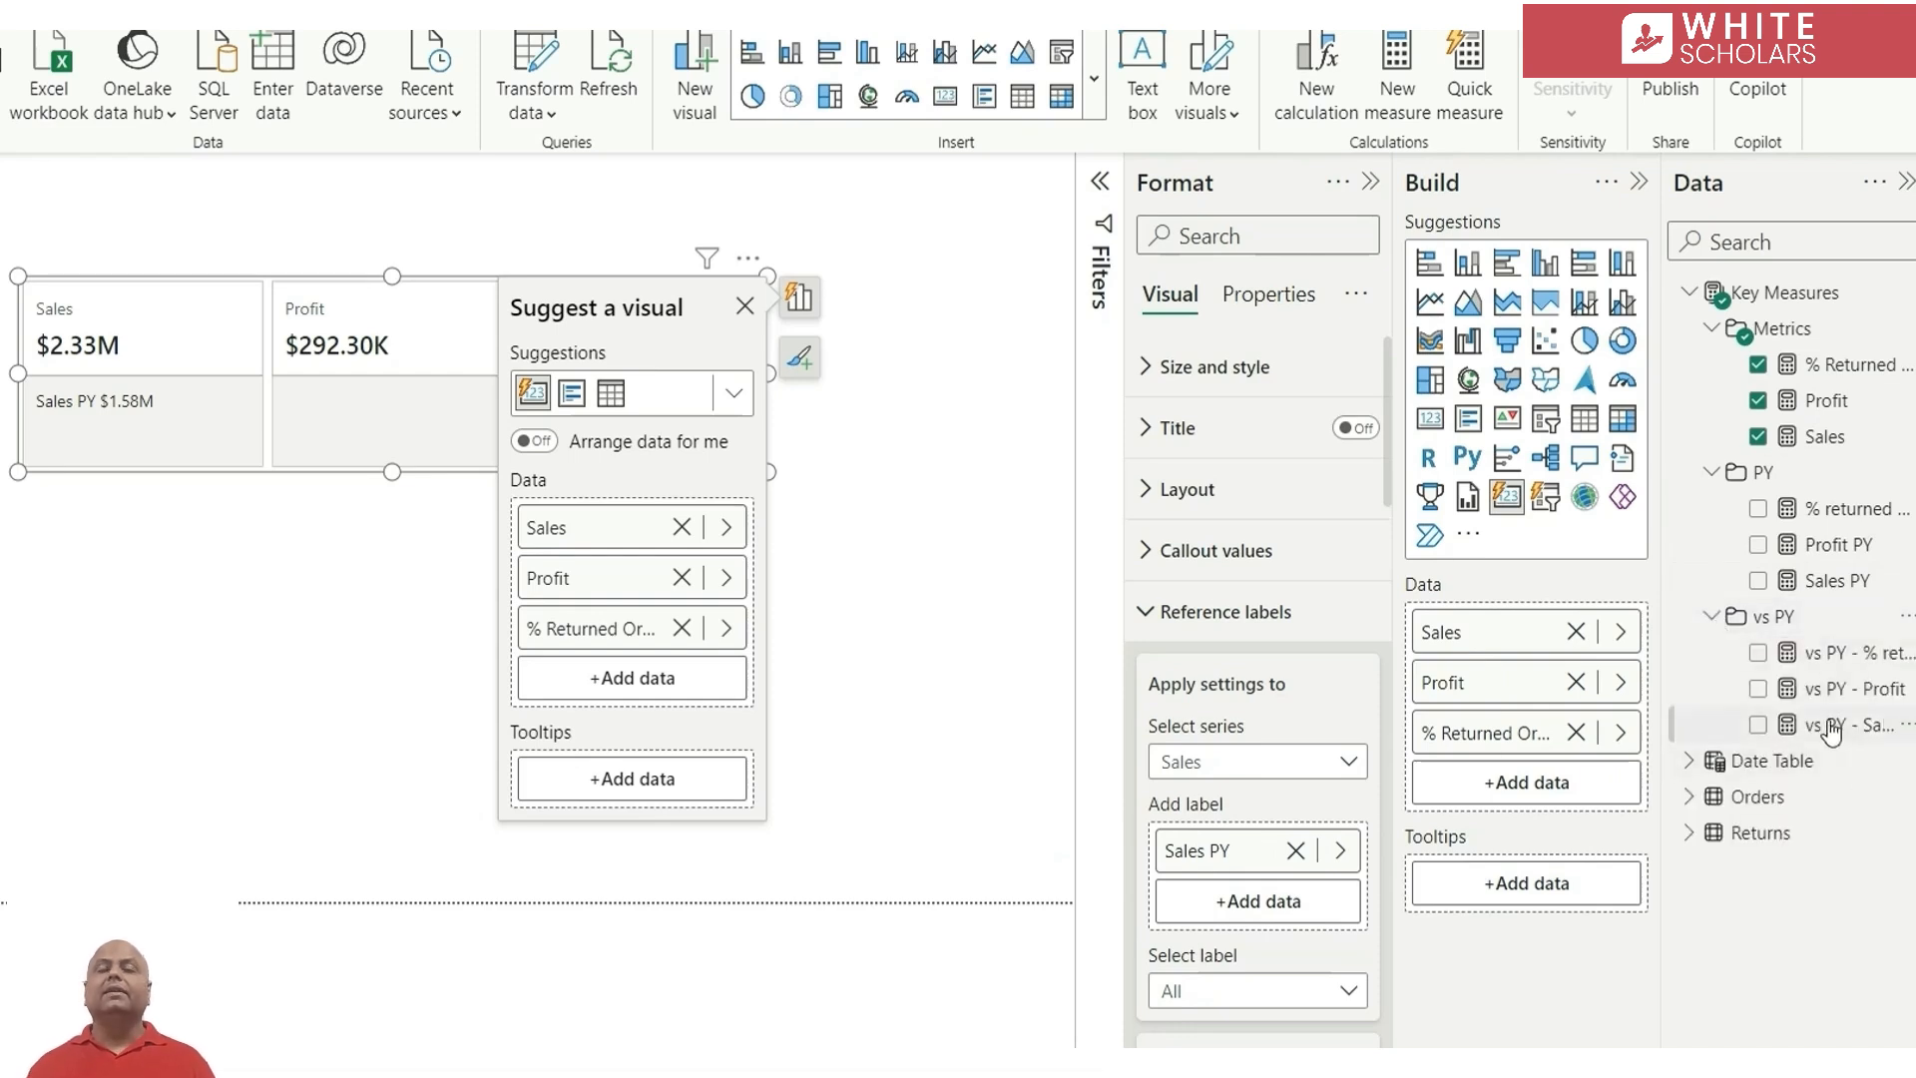
drag(1876, 799, 1288, 903)
Add Profit PY and vs PY - Profit as reference labels for Profit, and the PY and vs PY % returned orders measures for % Returned Orders
click(1274, 767)
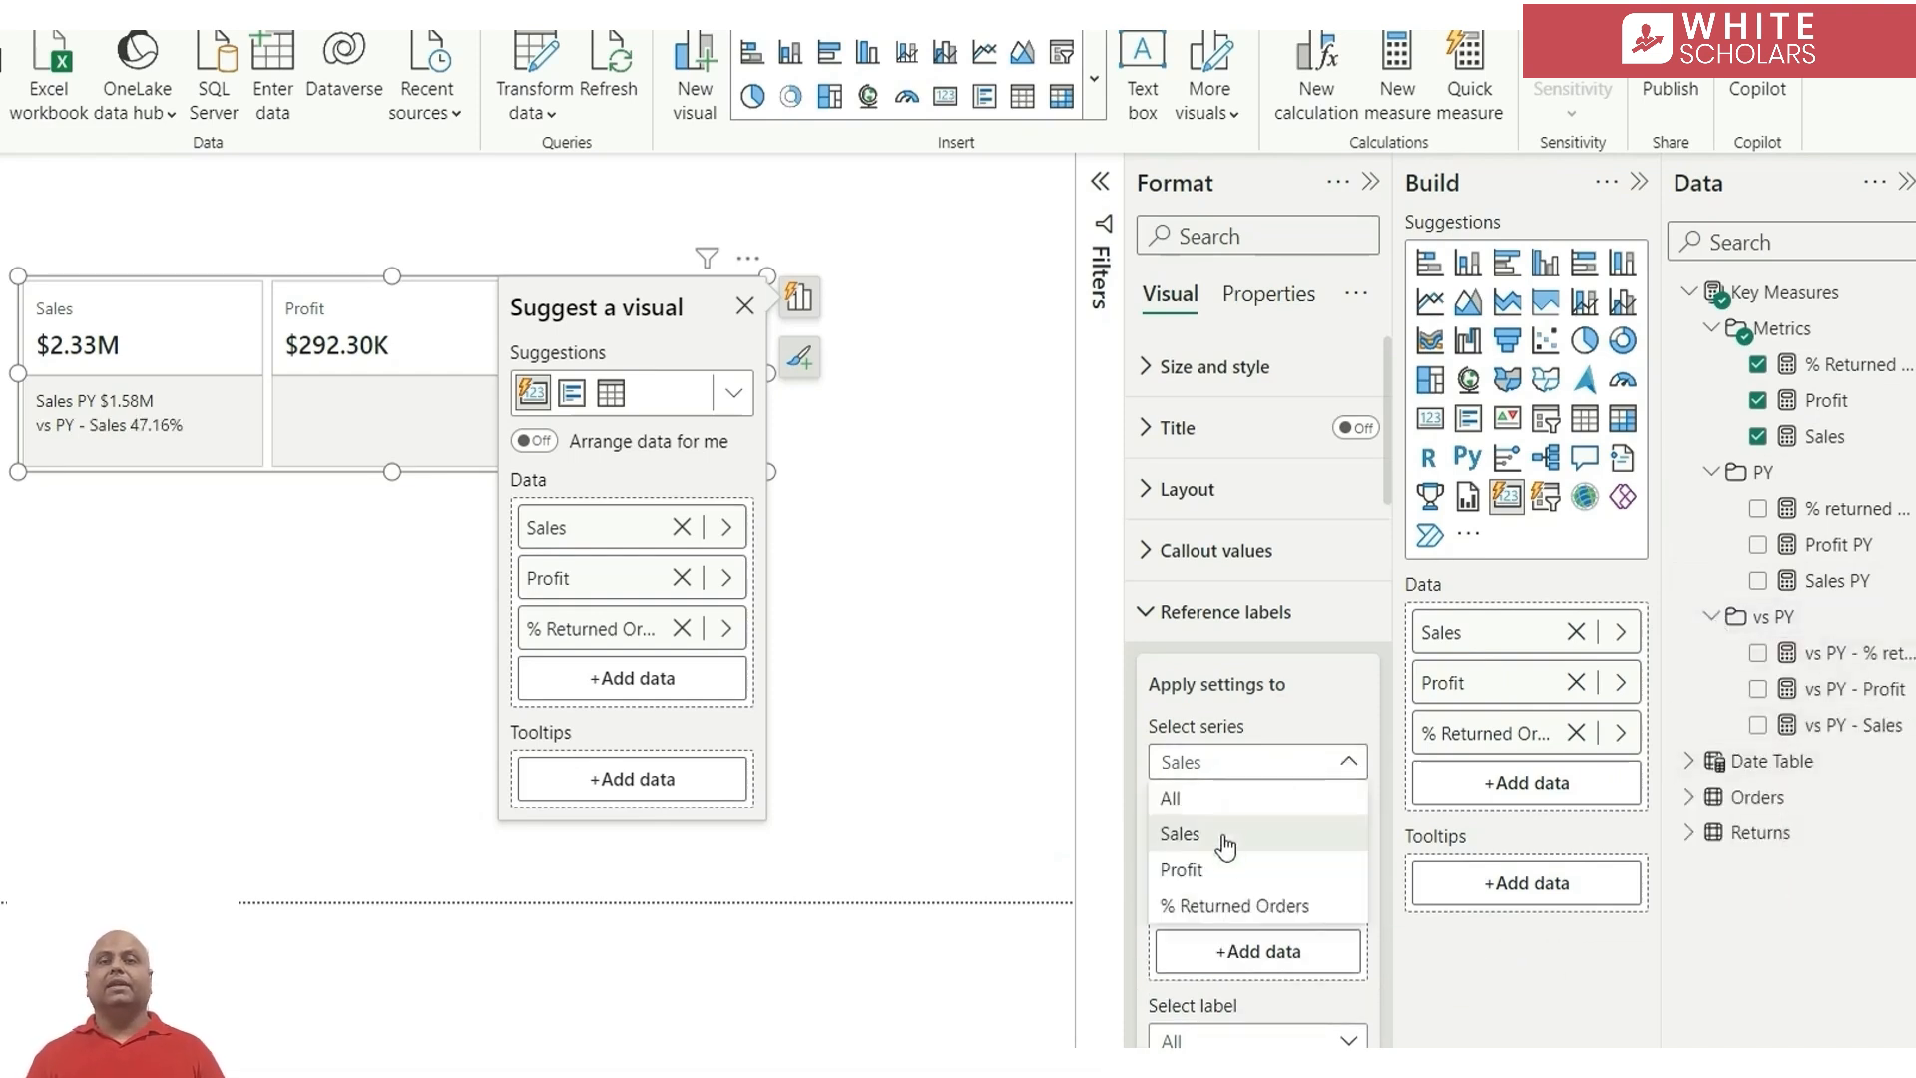
click(1229, 871)
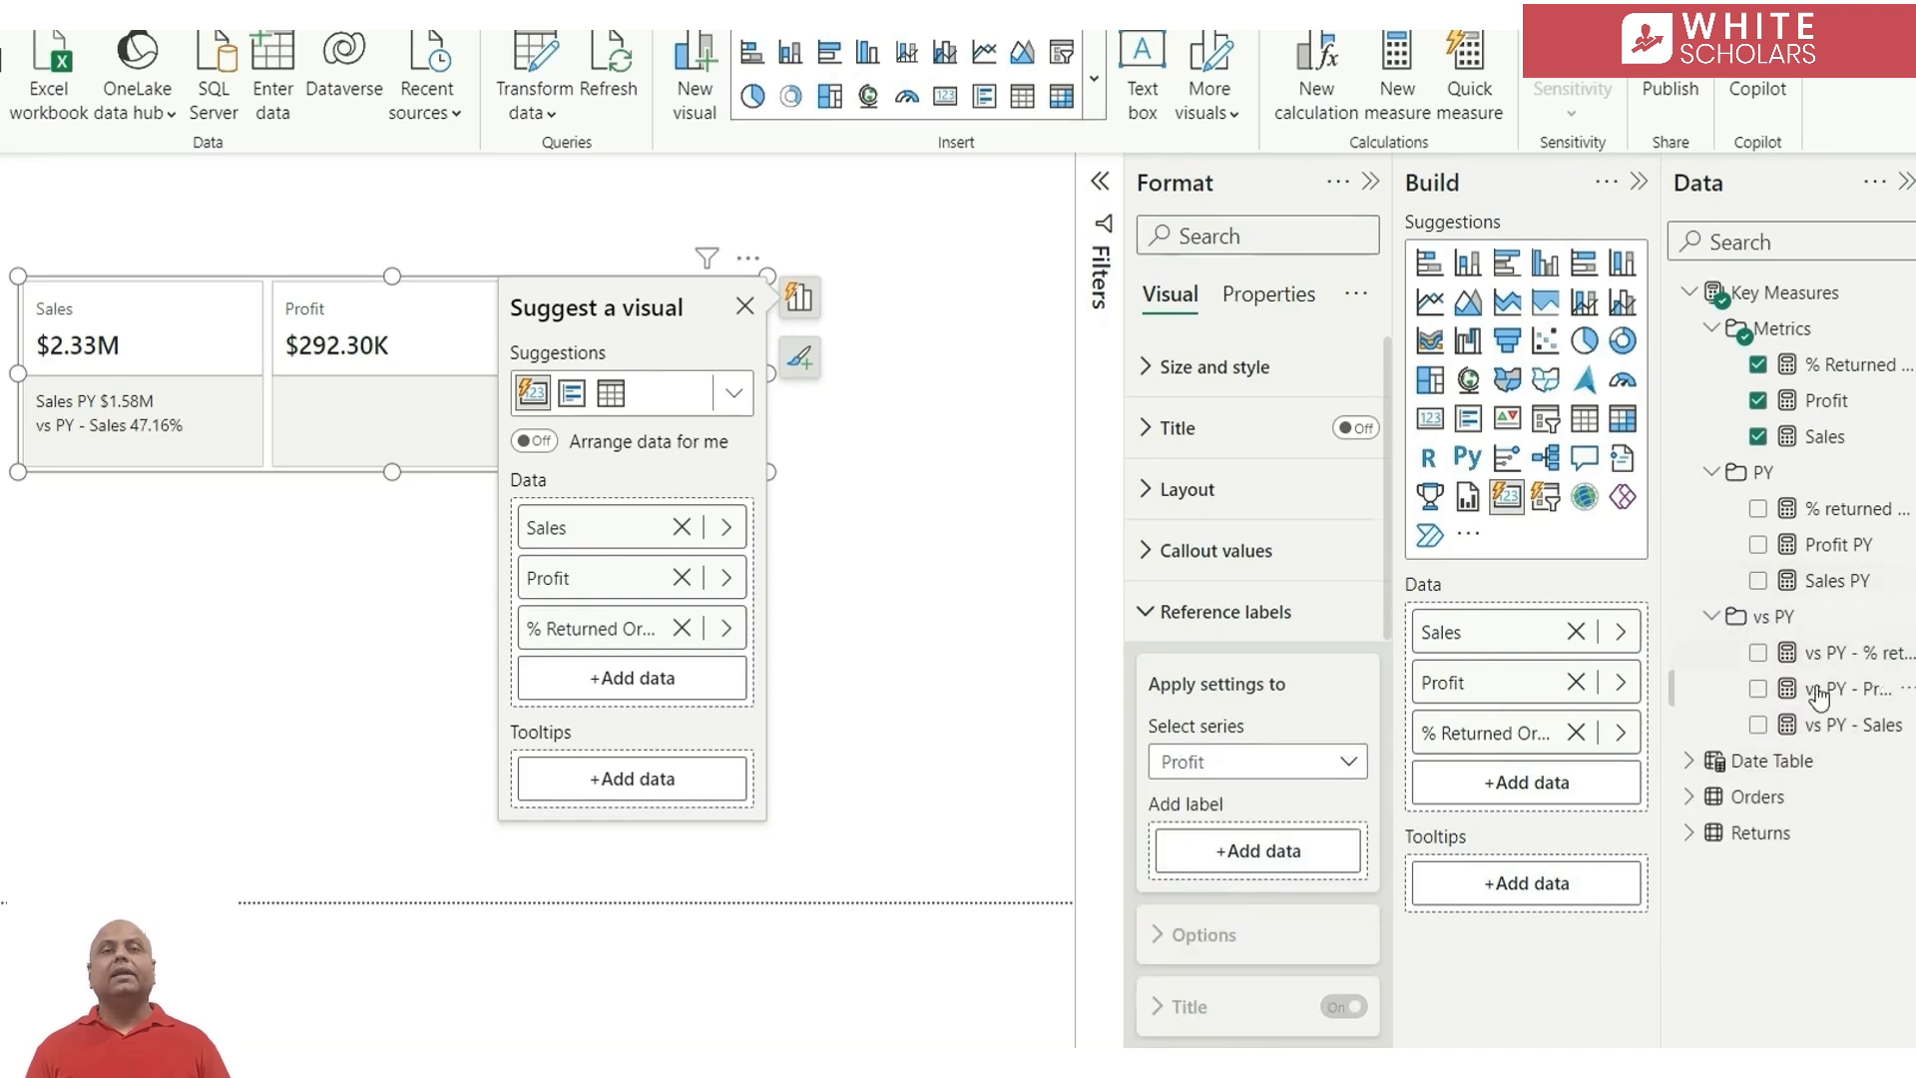
drag(1826, 547, 1280, 857)
drag(1846, 689, 1297, 893)
click(1257, 762)
click(1237, 906)
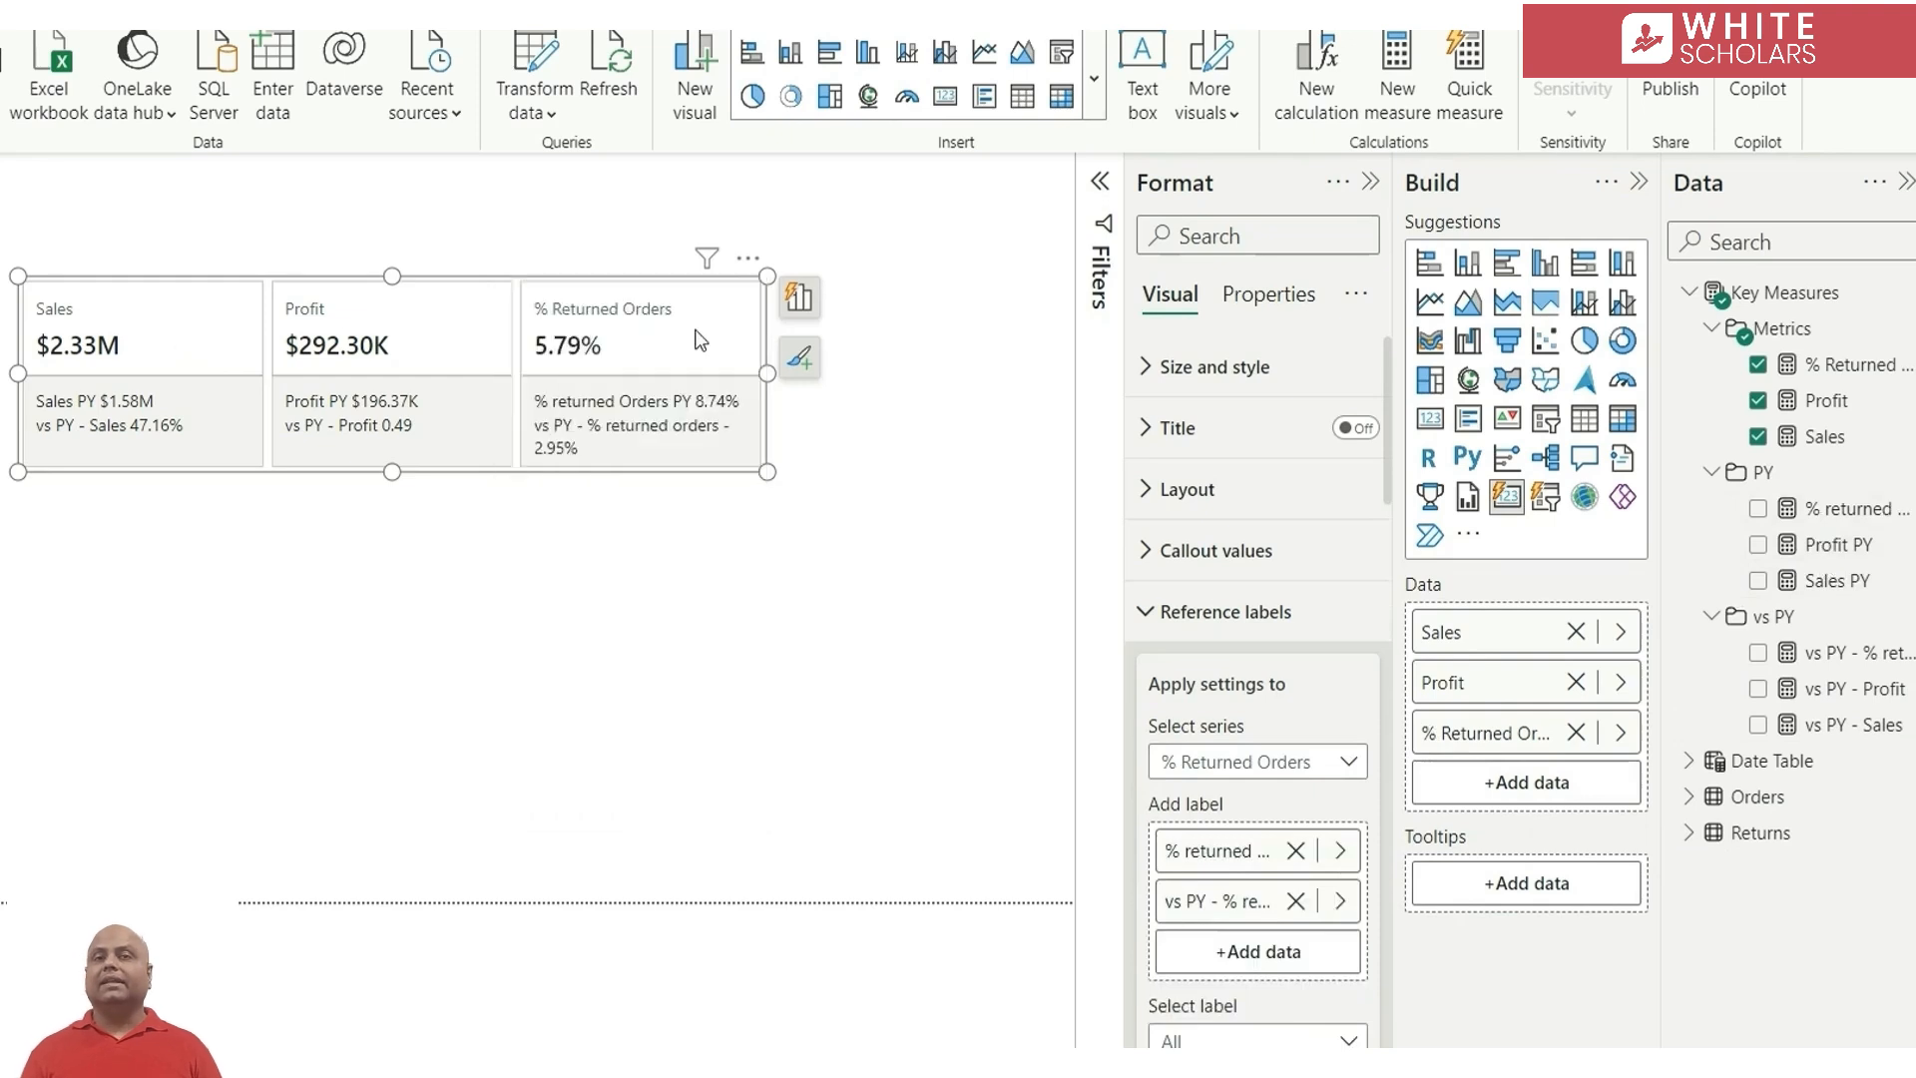
Give the Sales series' Sales PY reference label a custom title reading PY
click(1220, 770)
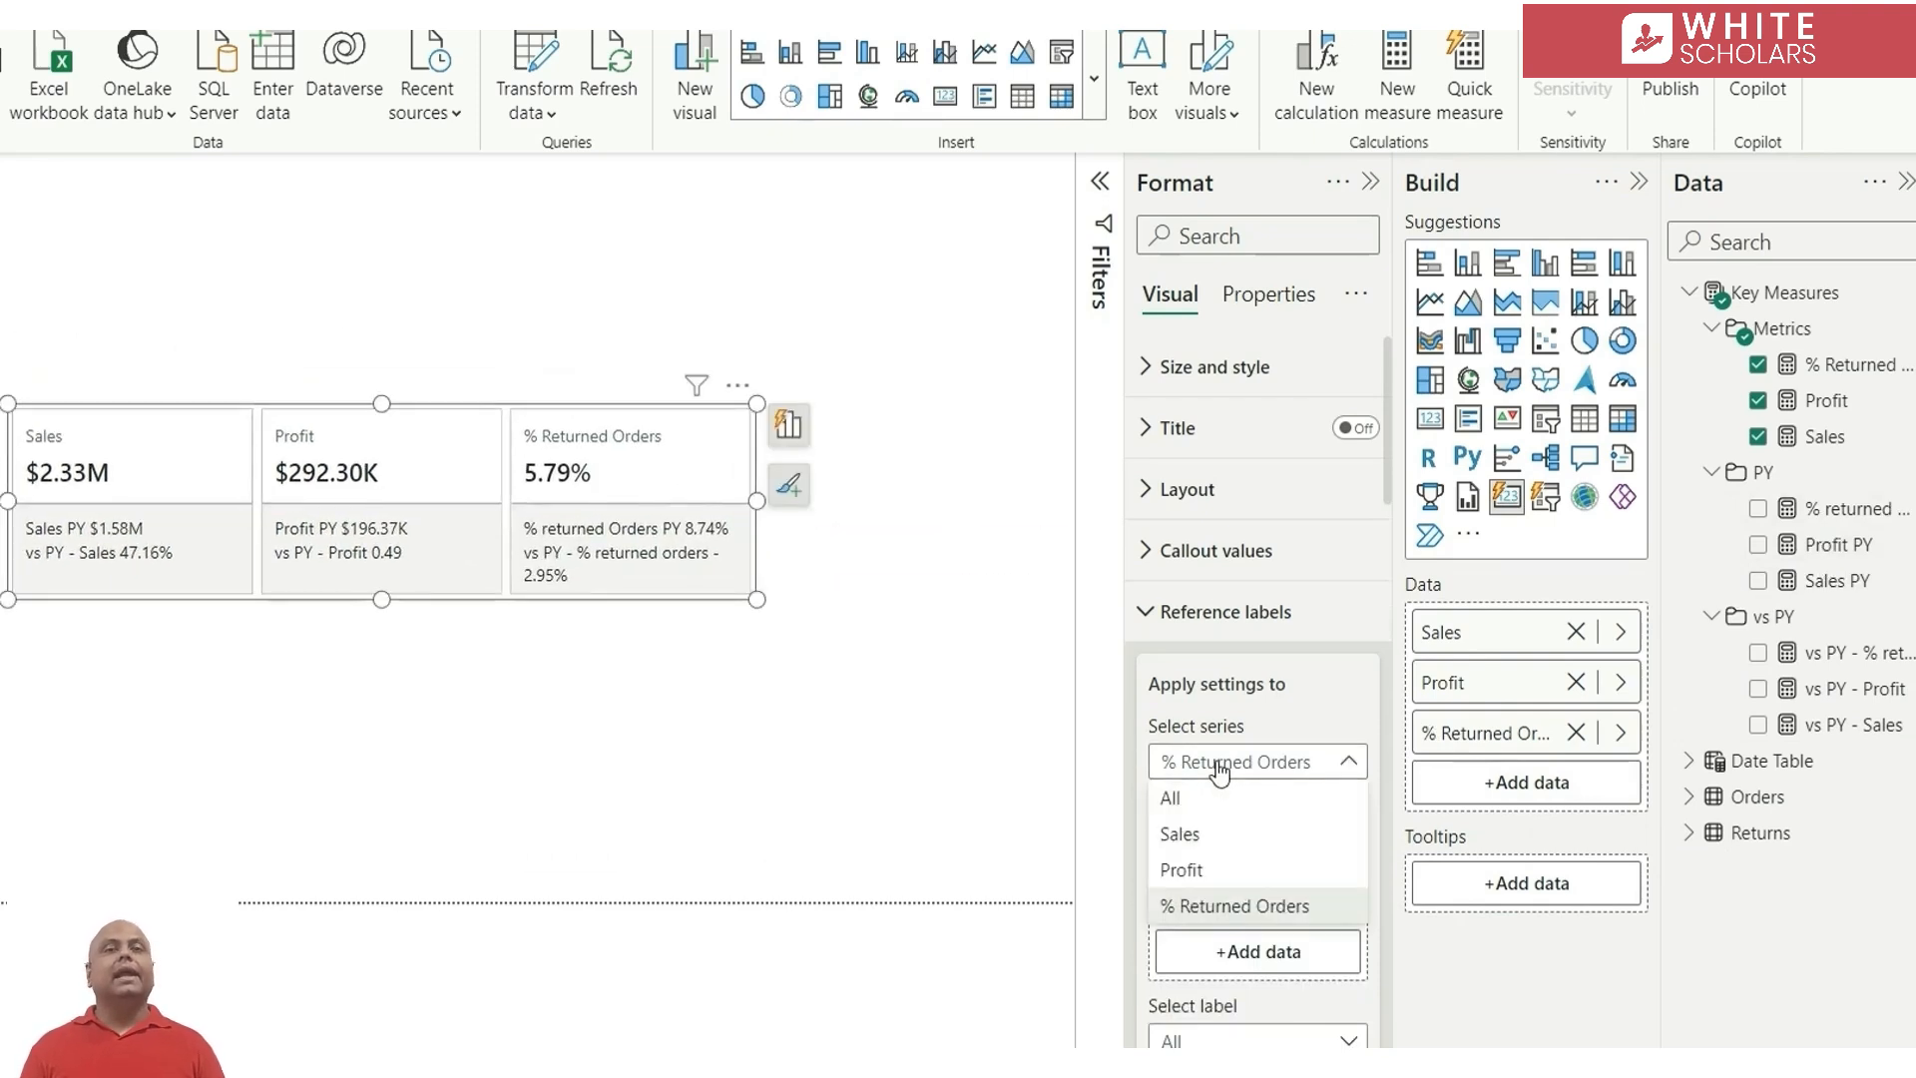
click(1226, 835)
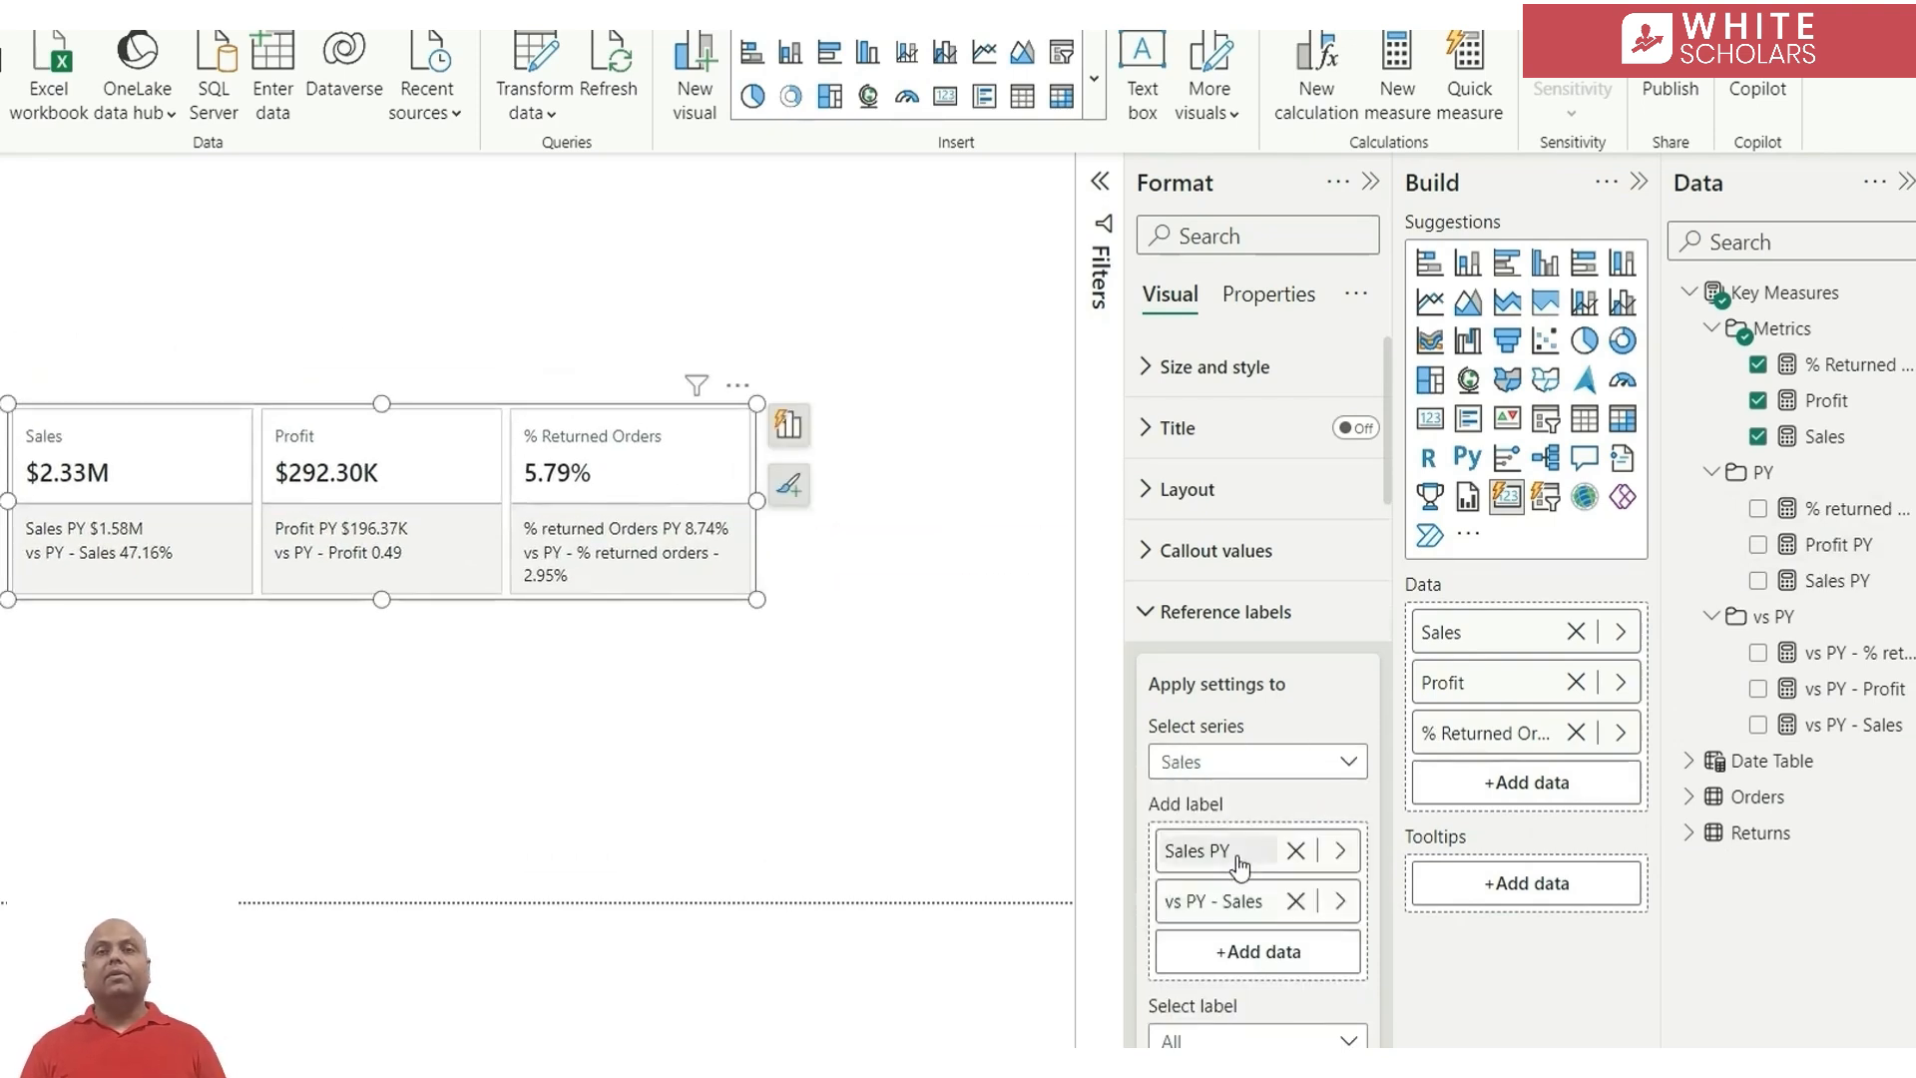
scroll(1238, 903, down, 4)
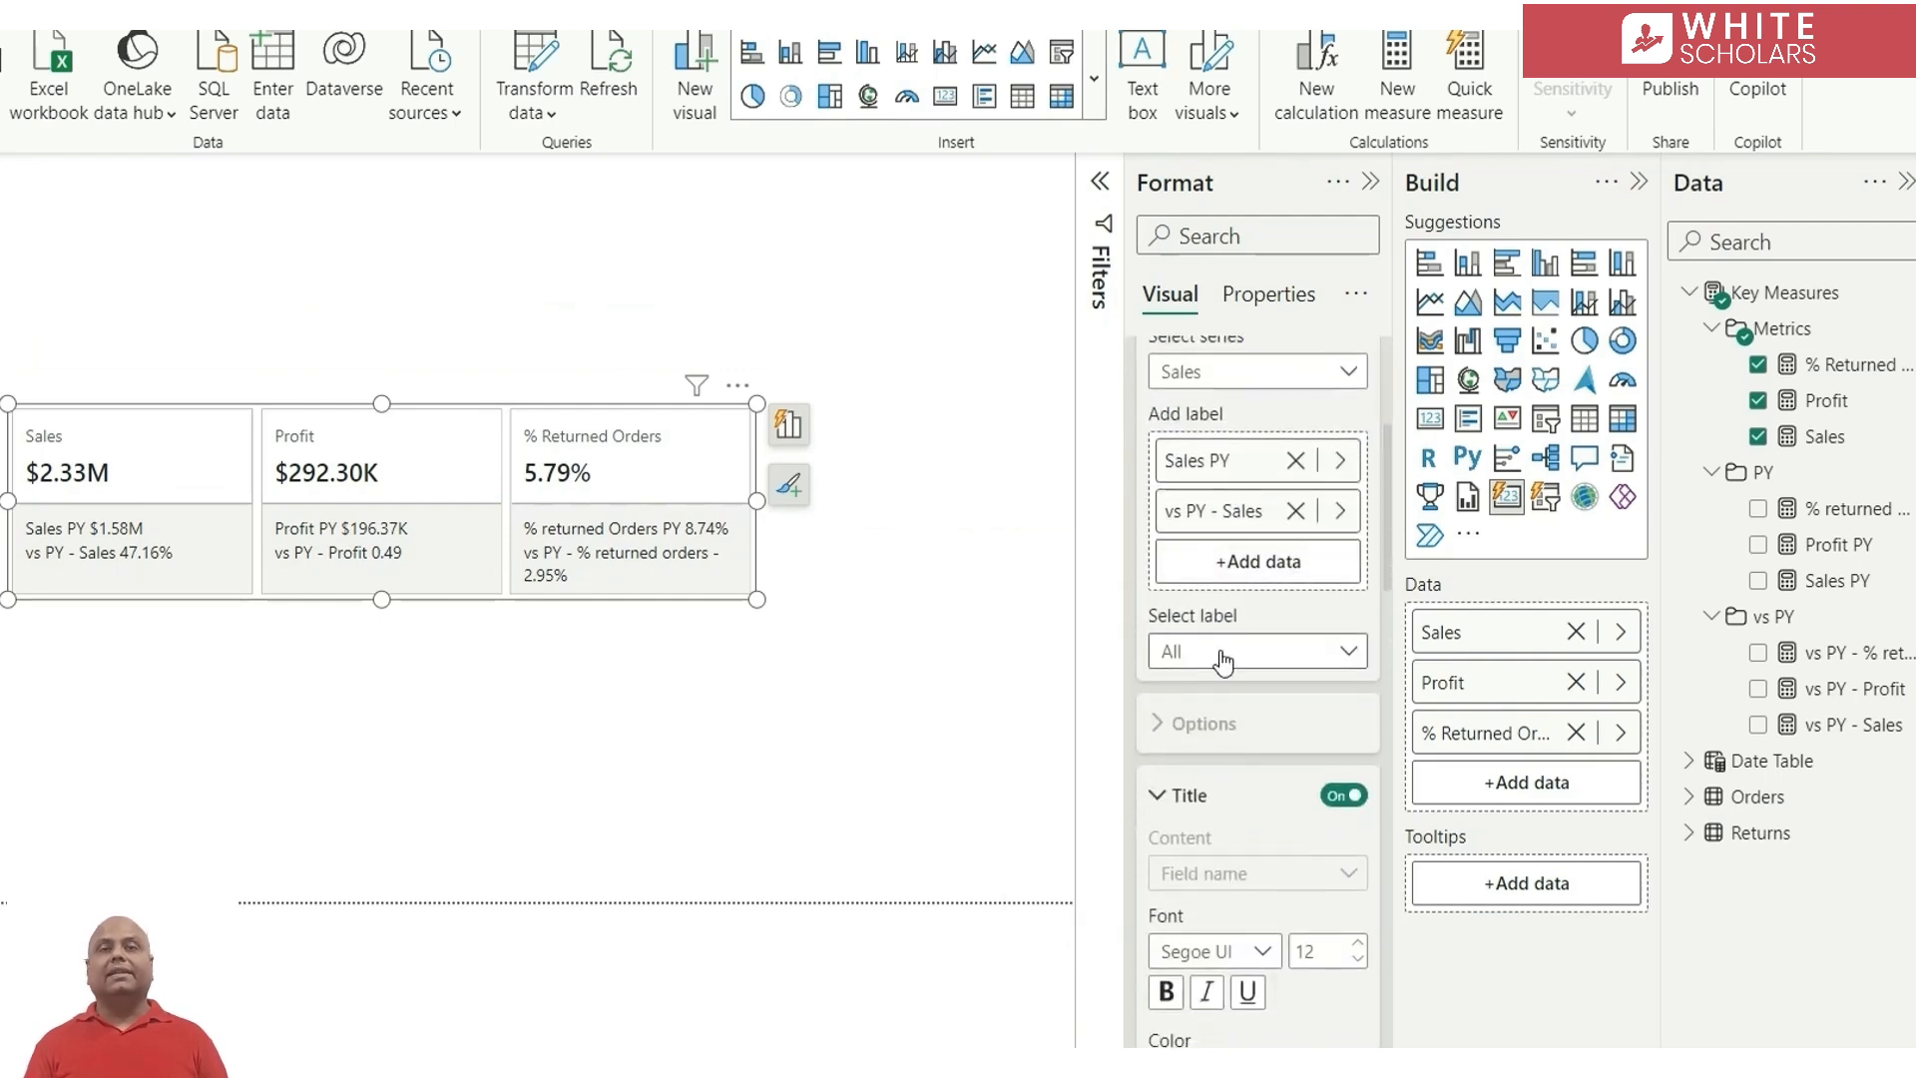
click(1283, 651)
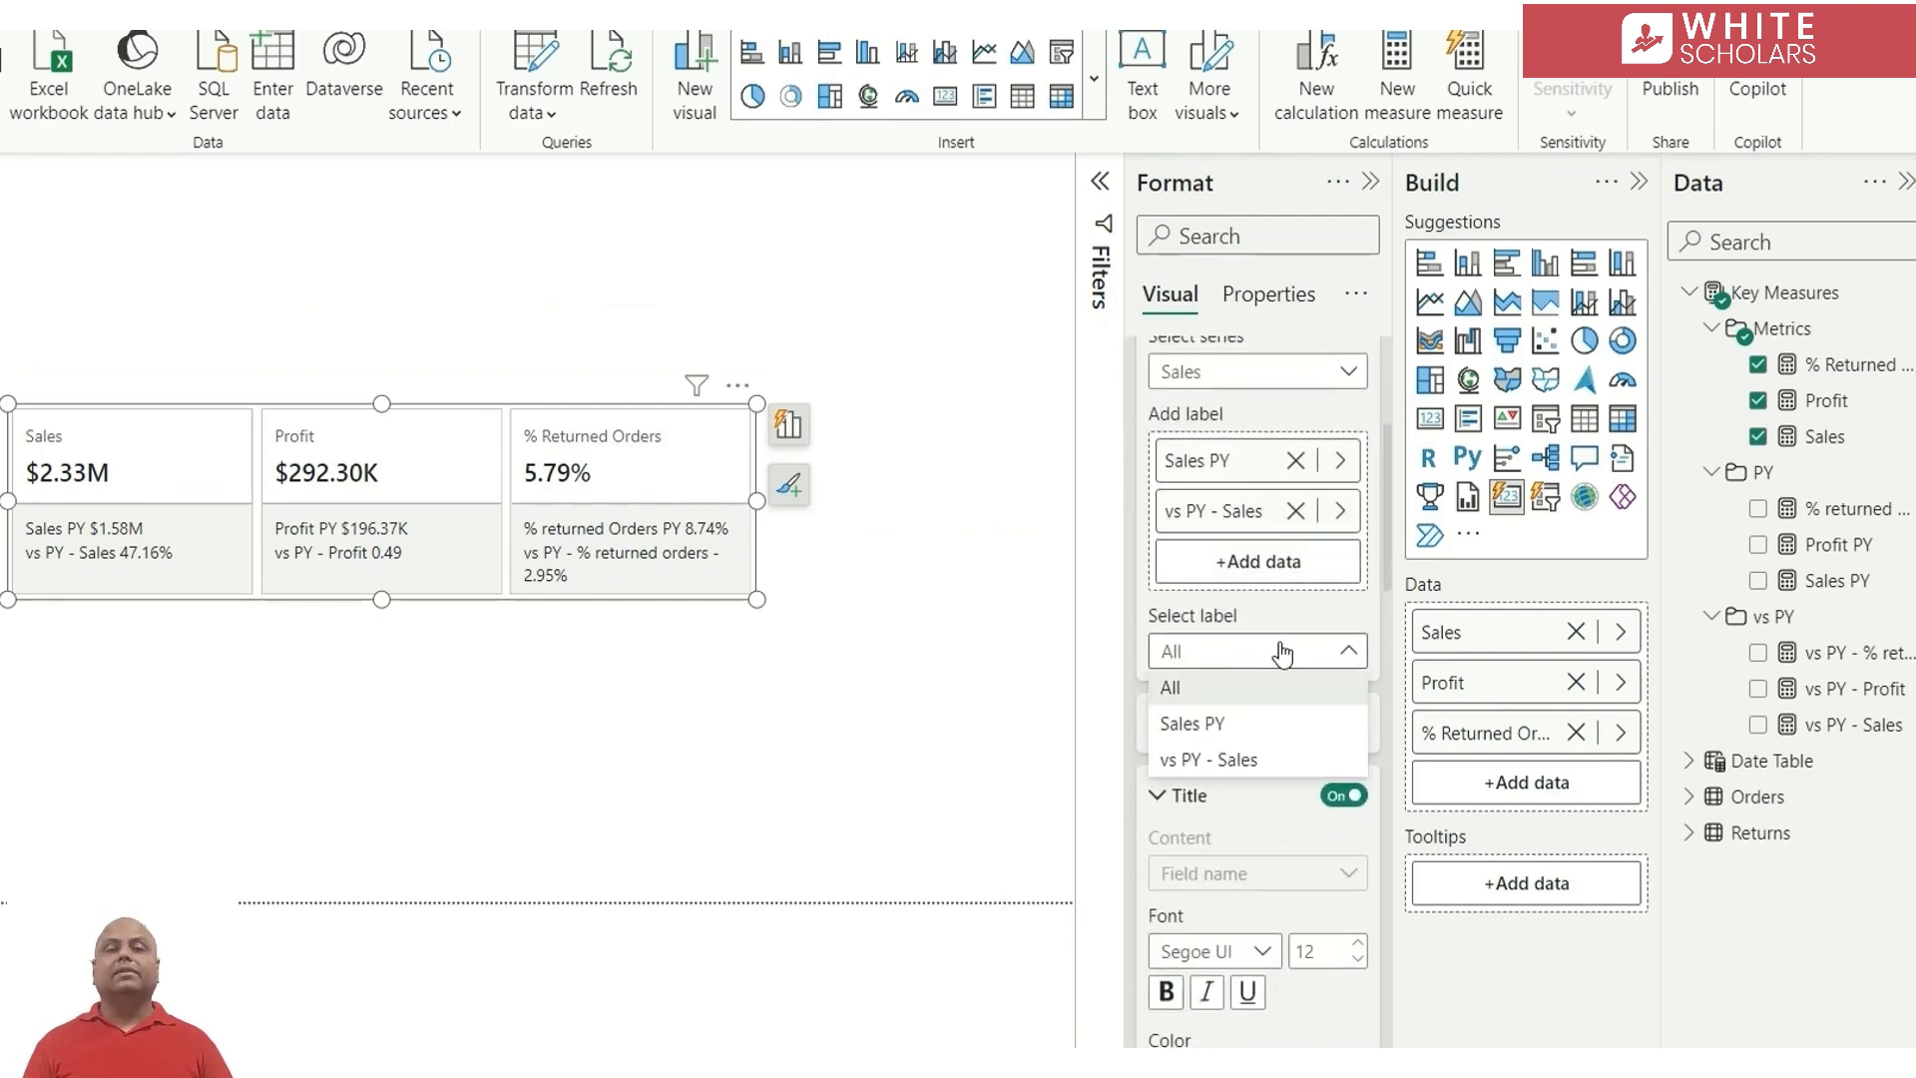
click(1237, 727)
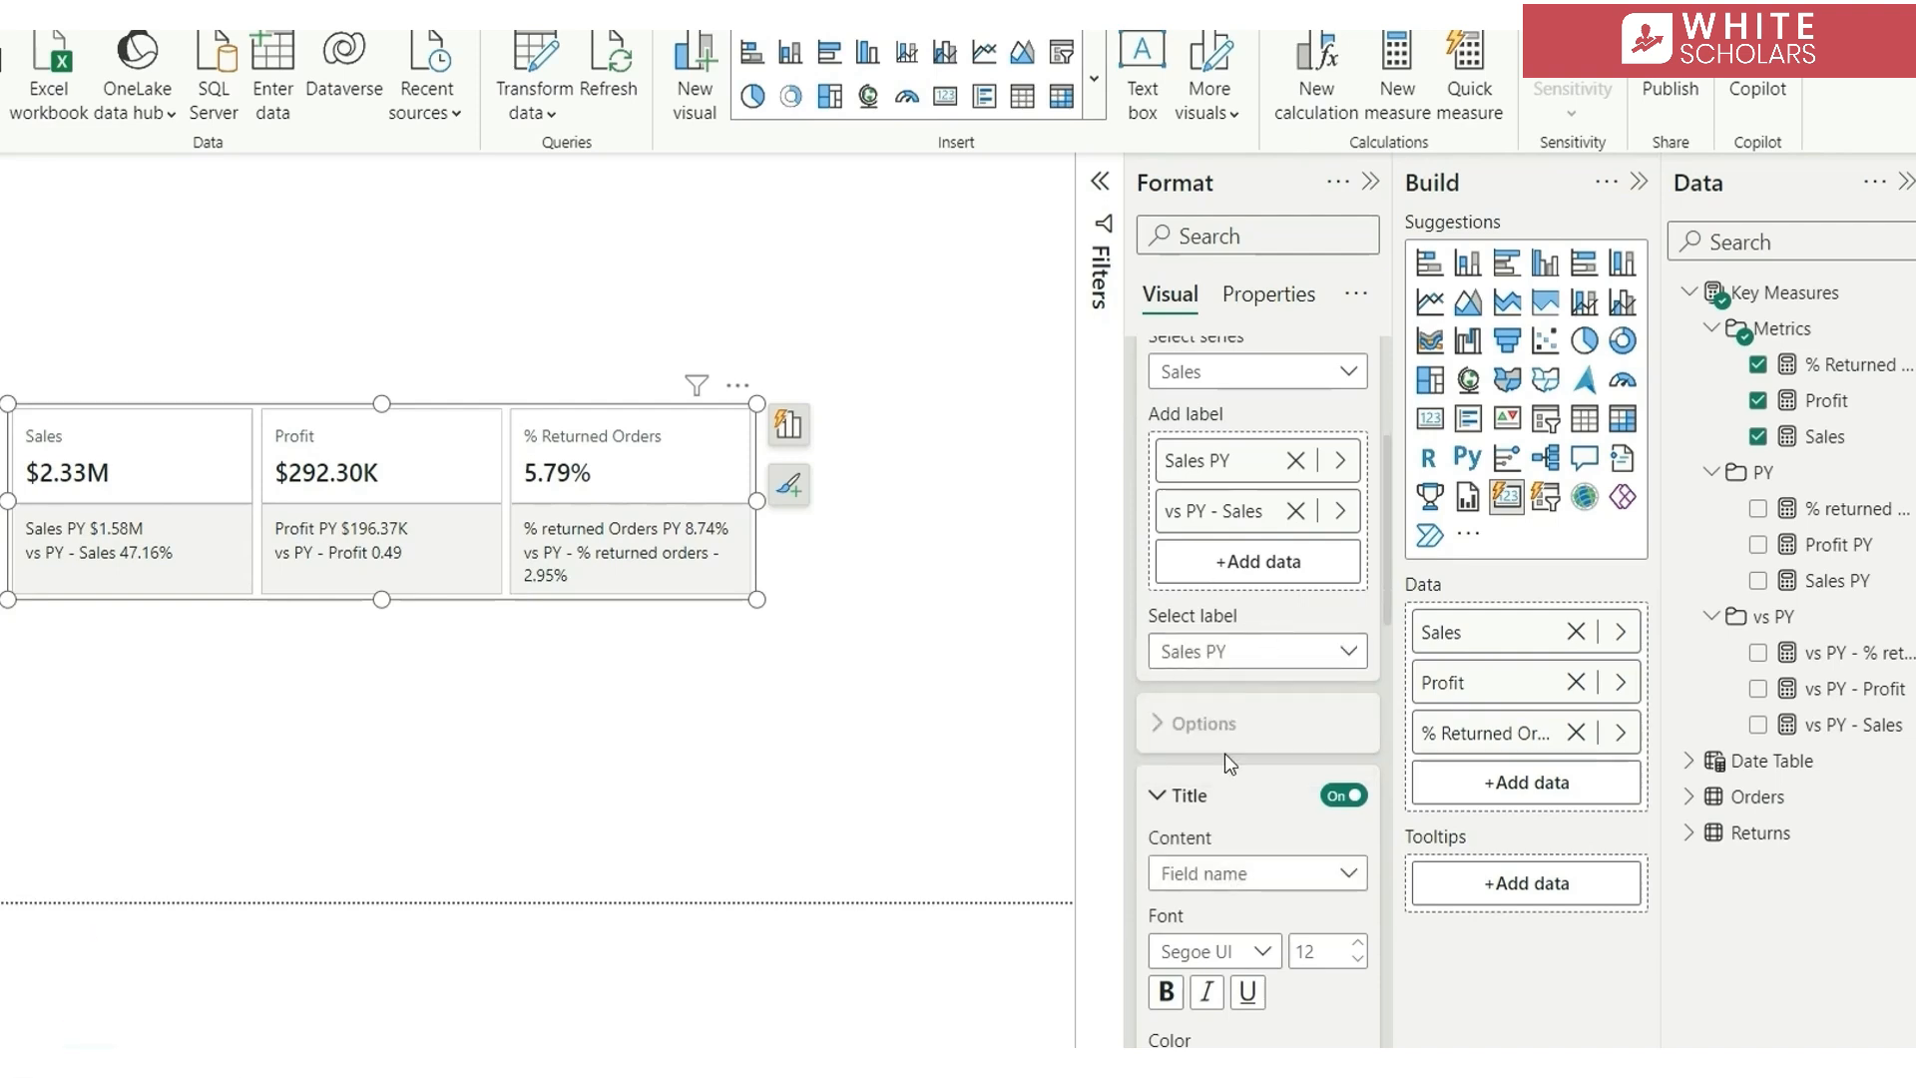
scroll(1236, 818, down, 2)
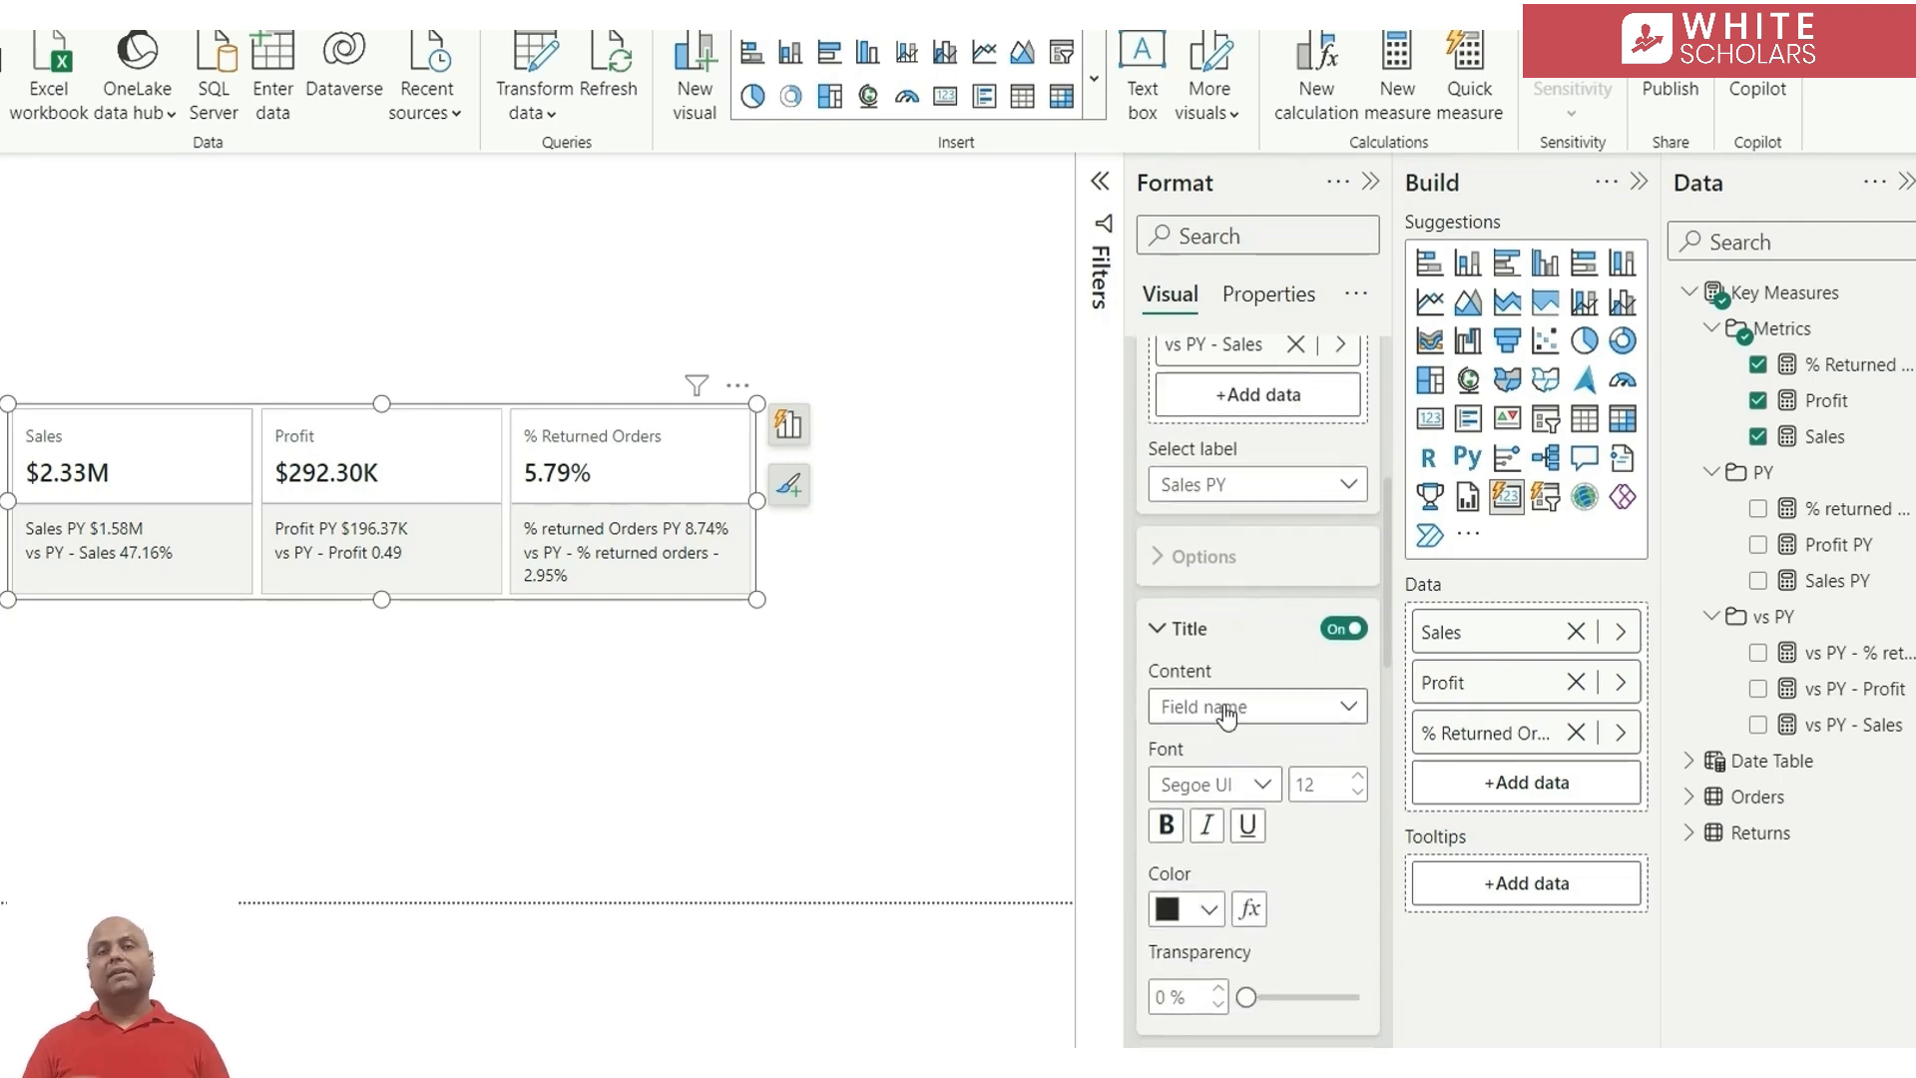
click(1280, 714)
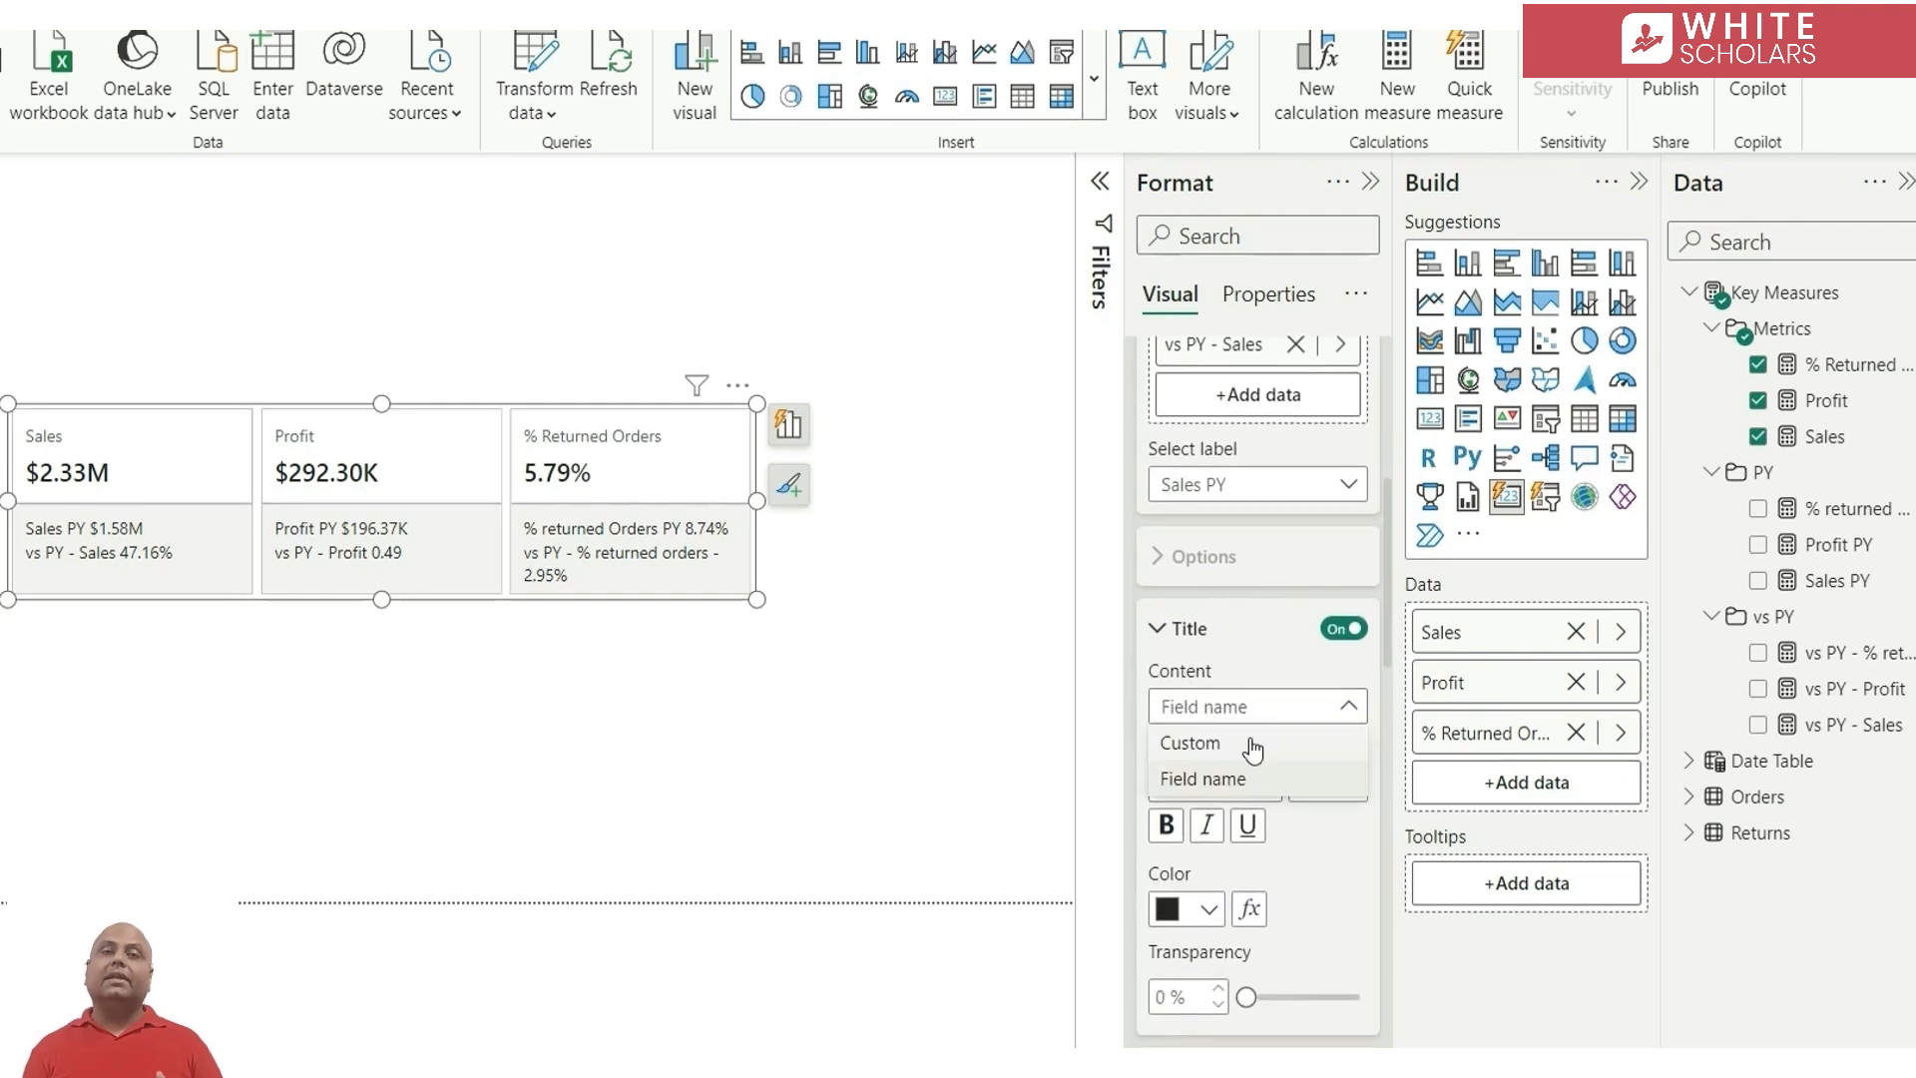
click(1254, 745)
click(1231, 786)
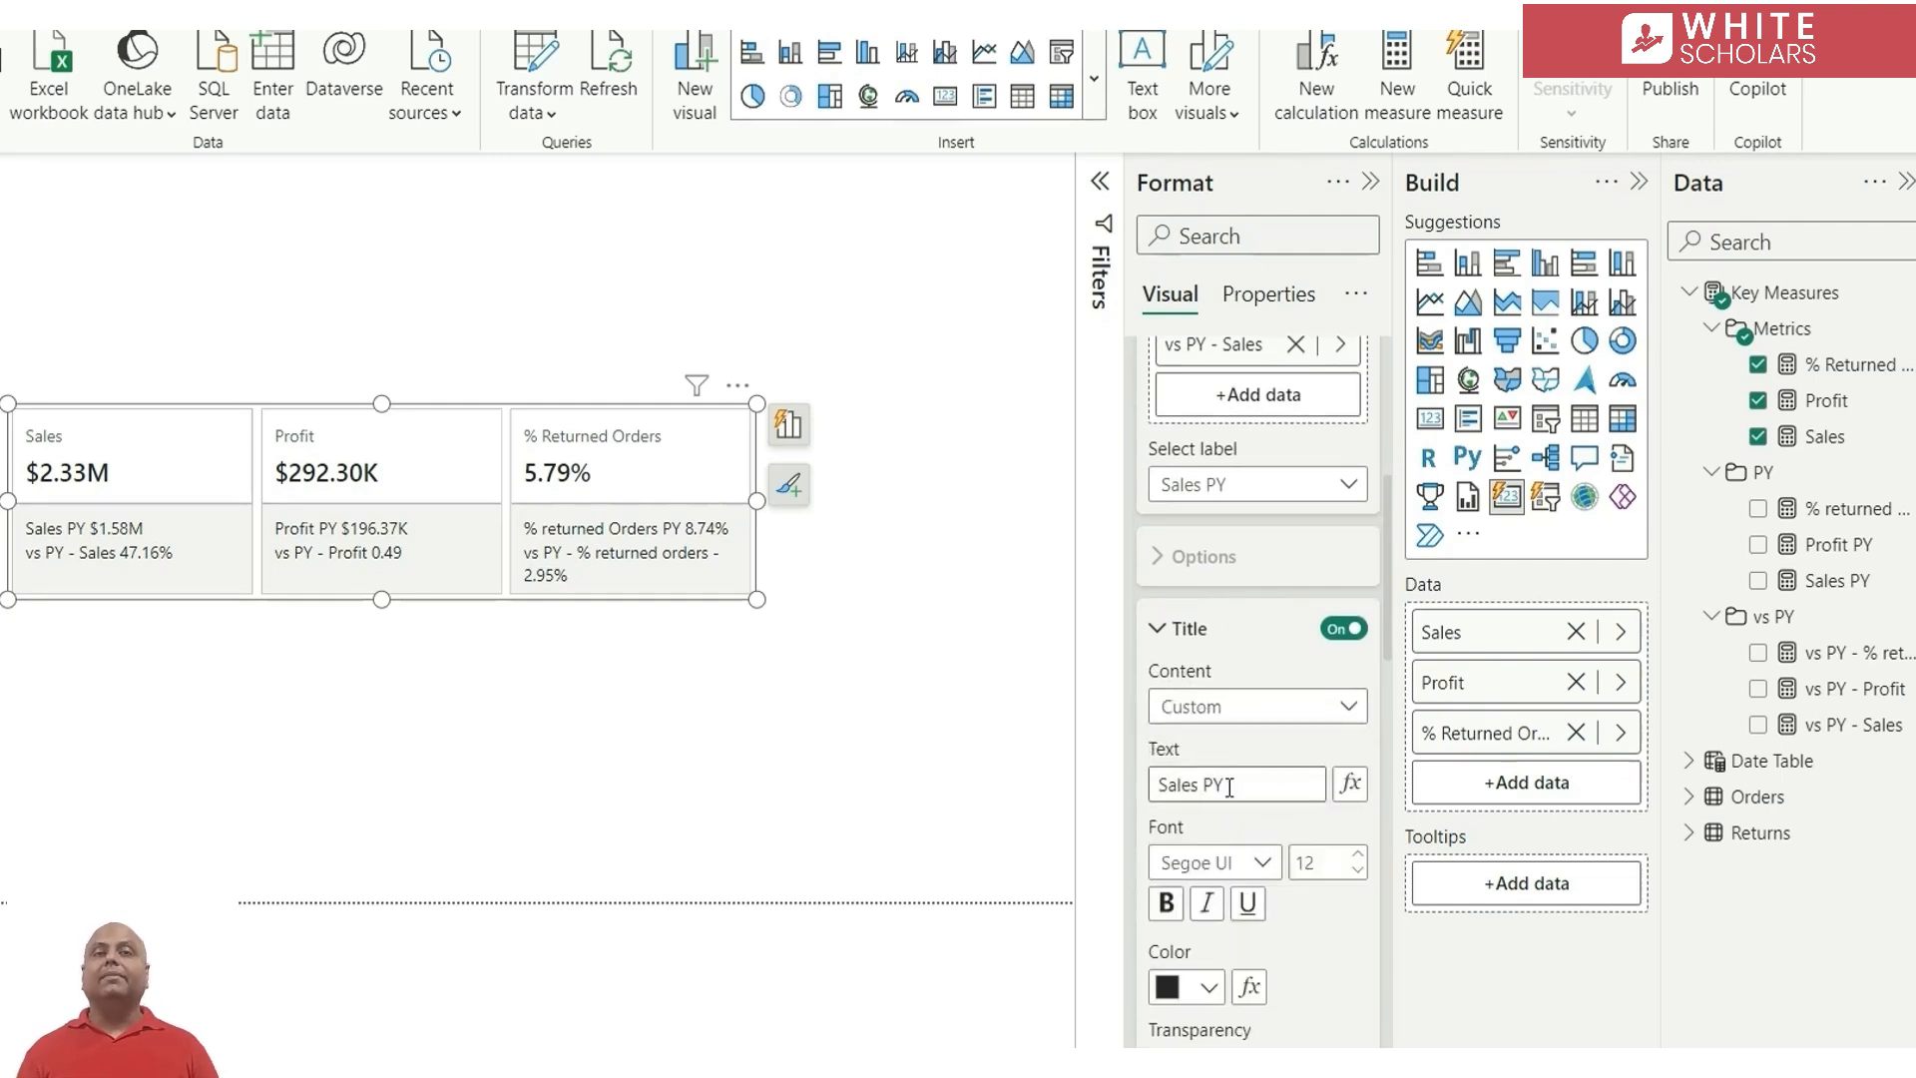
drag(1232, 786, 1126, 783)
text(PY)
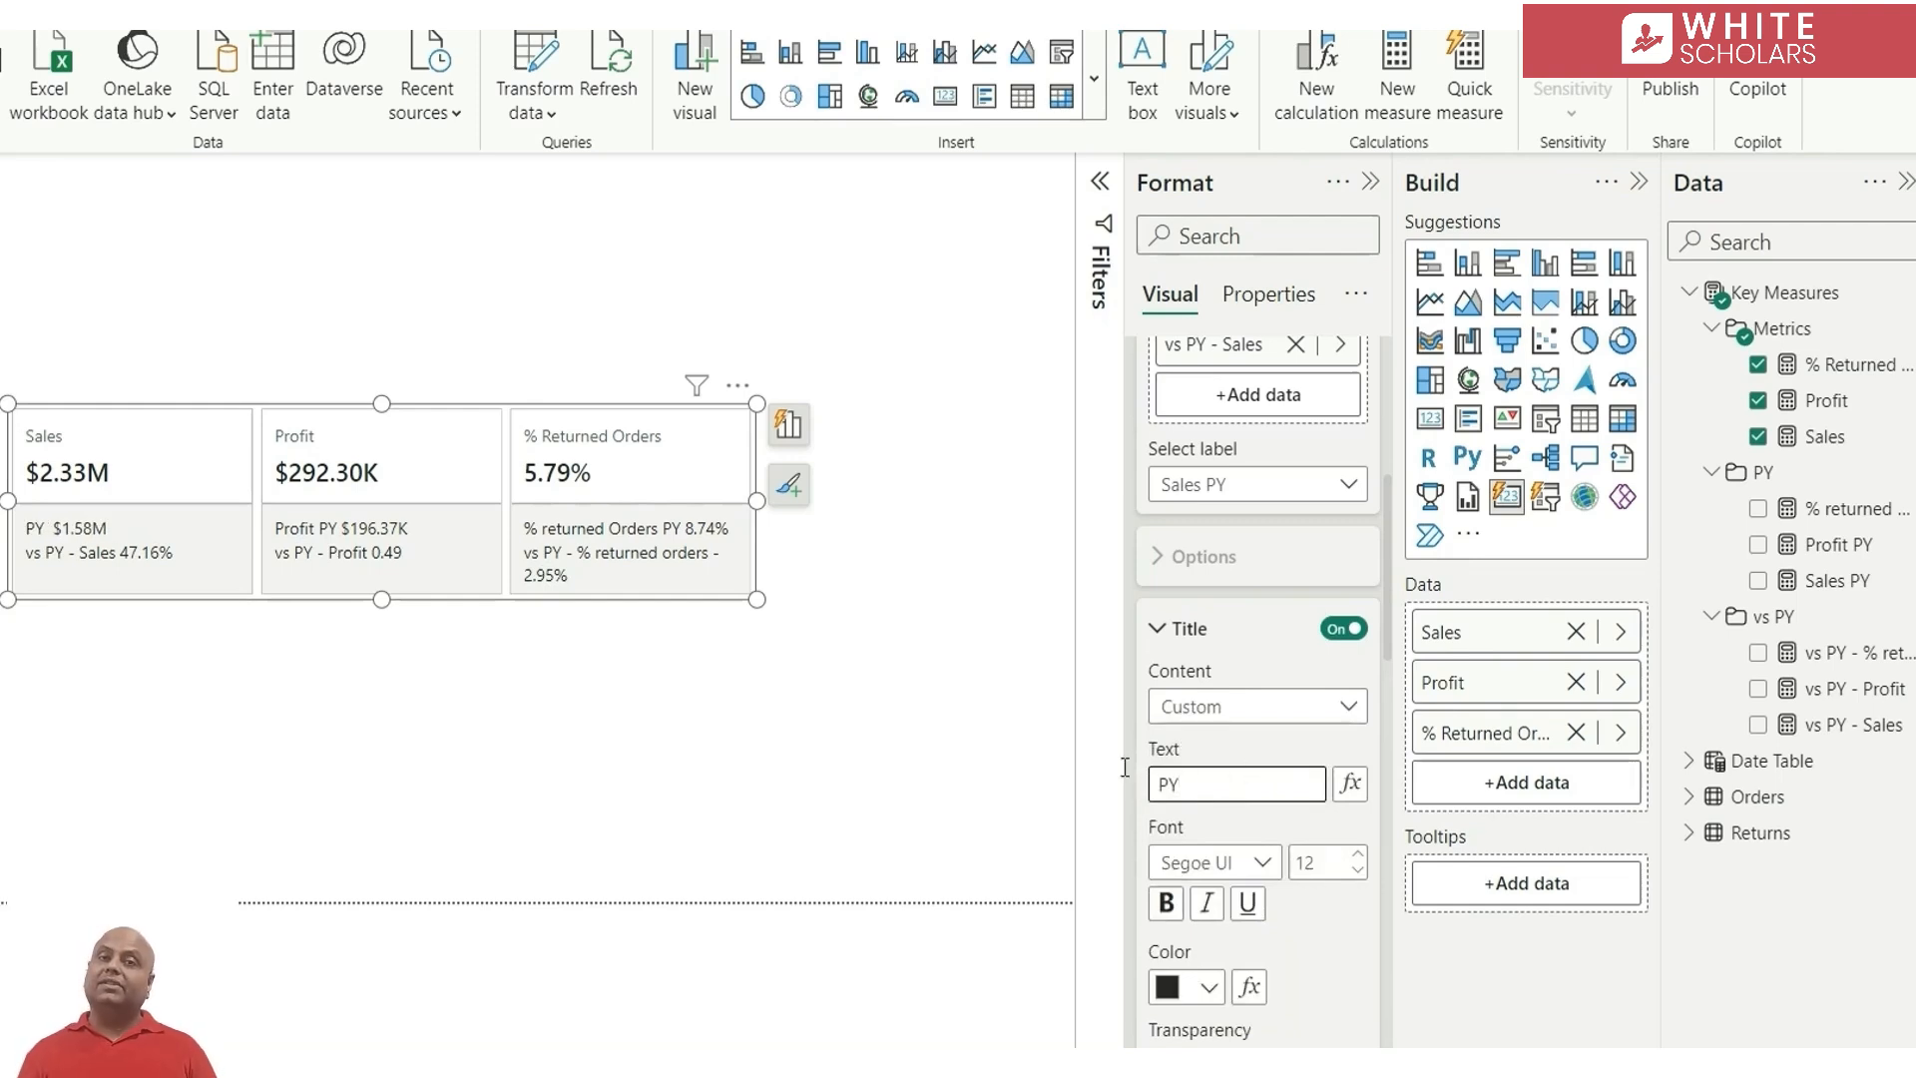
Give the Sales series' vs PY - Sales reference label a custom title reading vs PY
scroll(1242, 699, up, 3)
click(1210, 843)
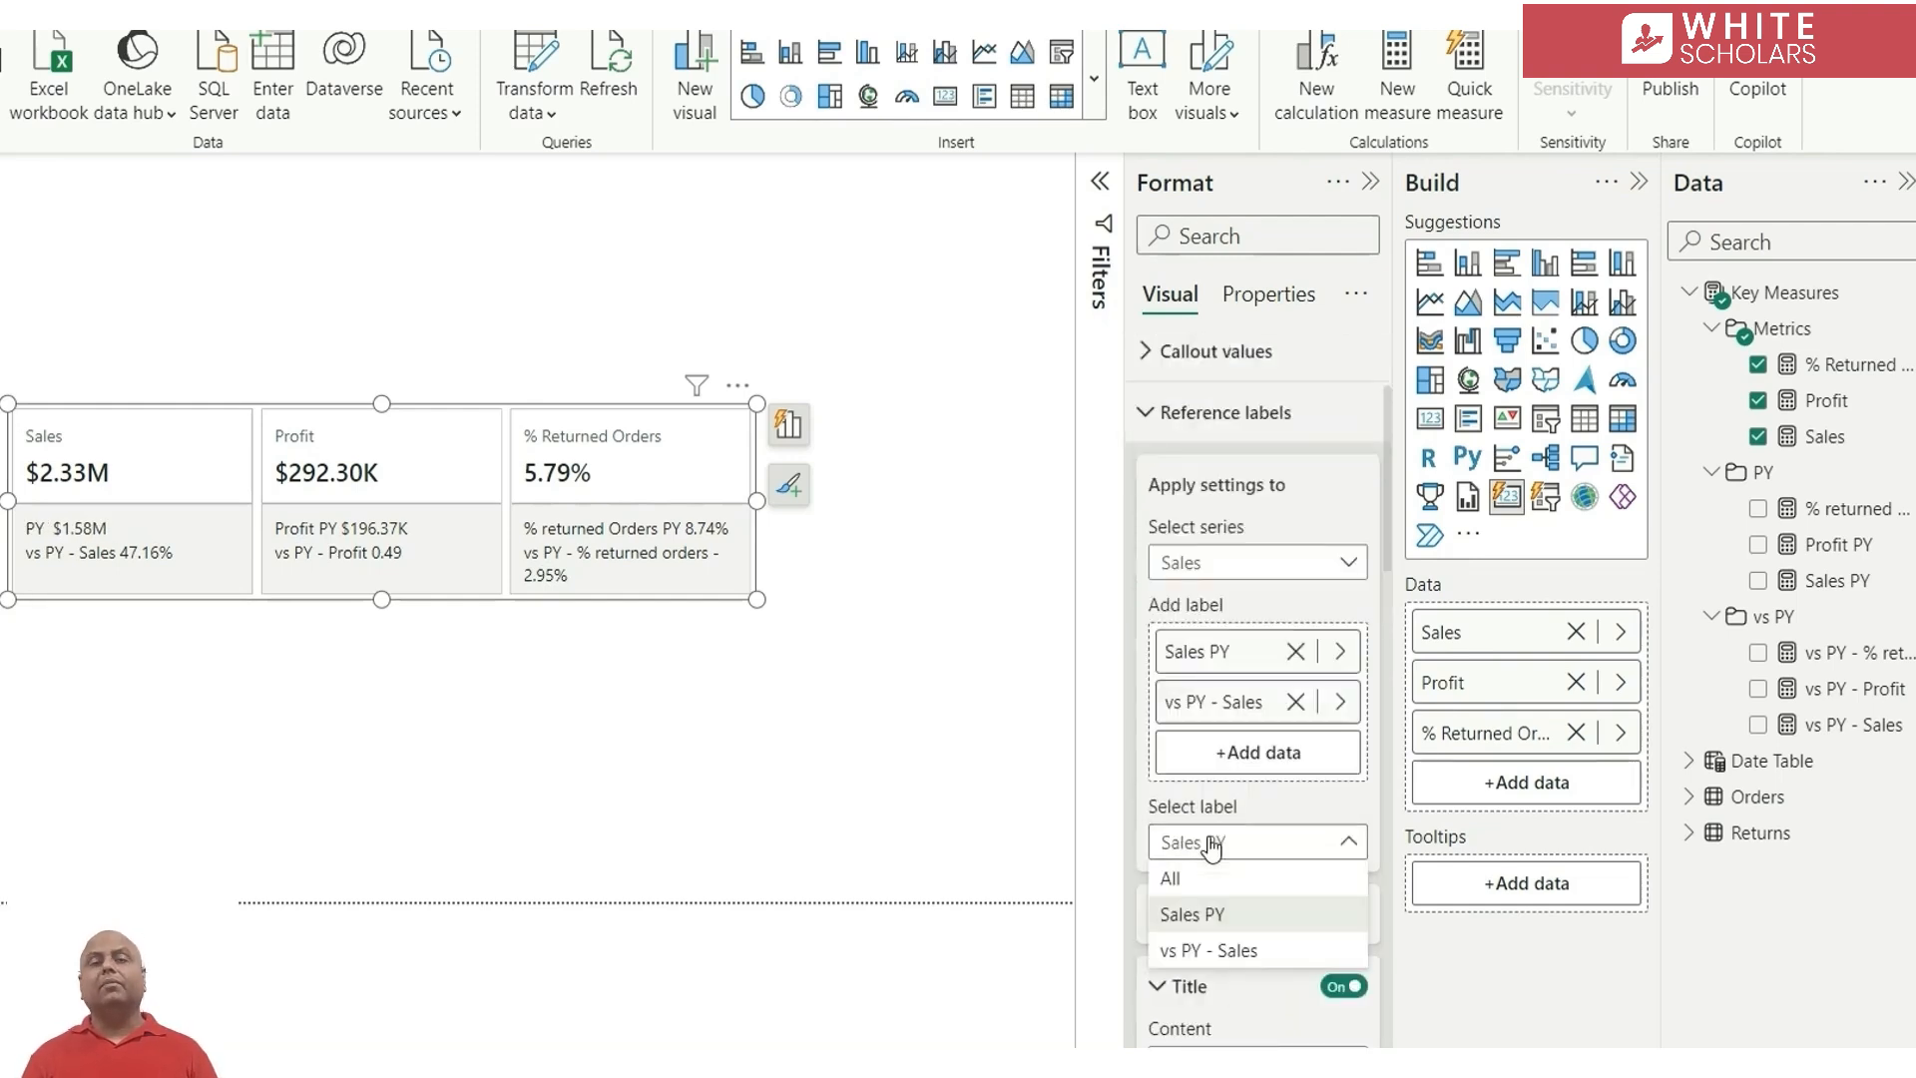
click(1225, 953)
scroll(1261, 894, down, 3)
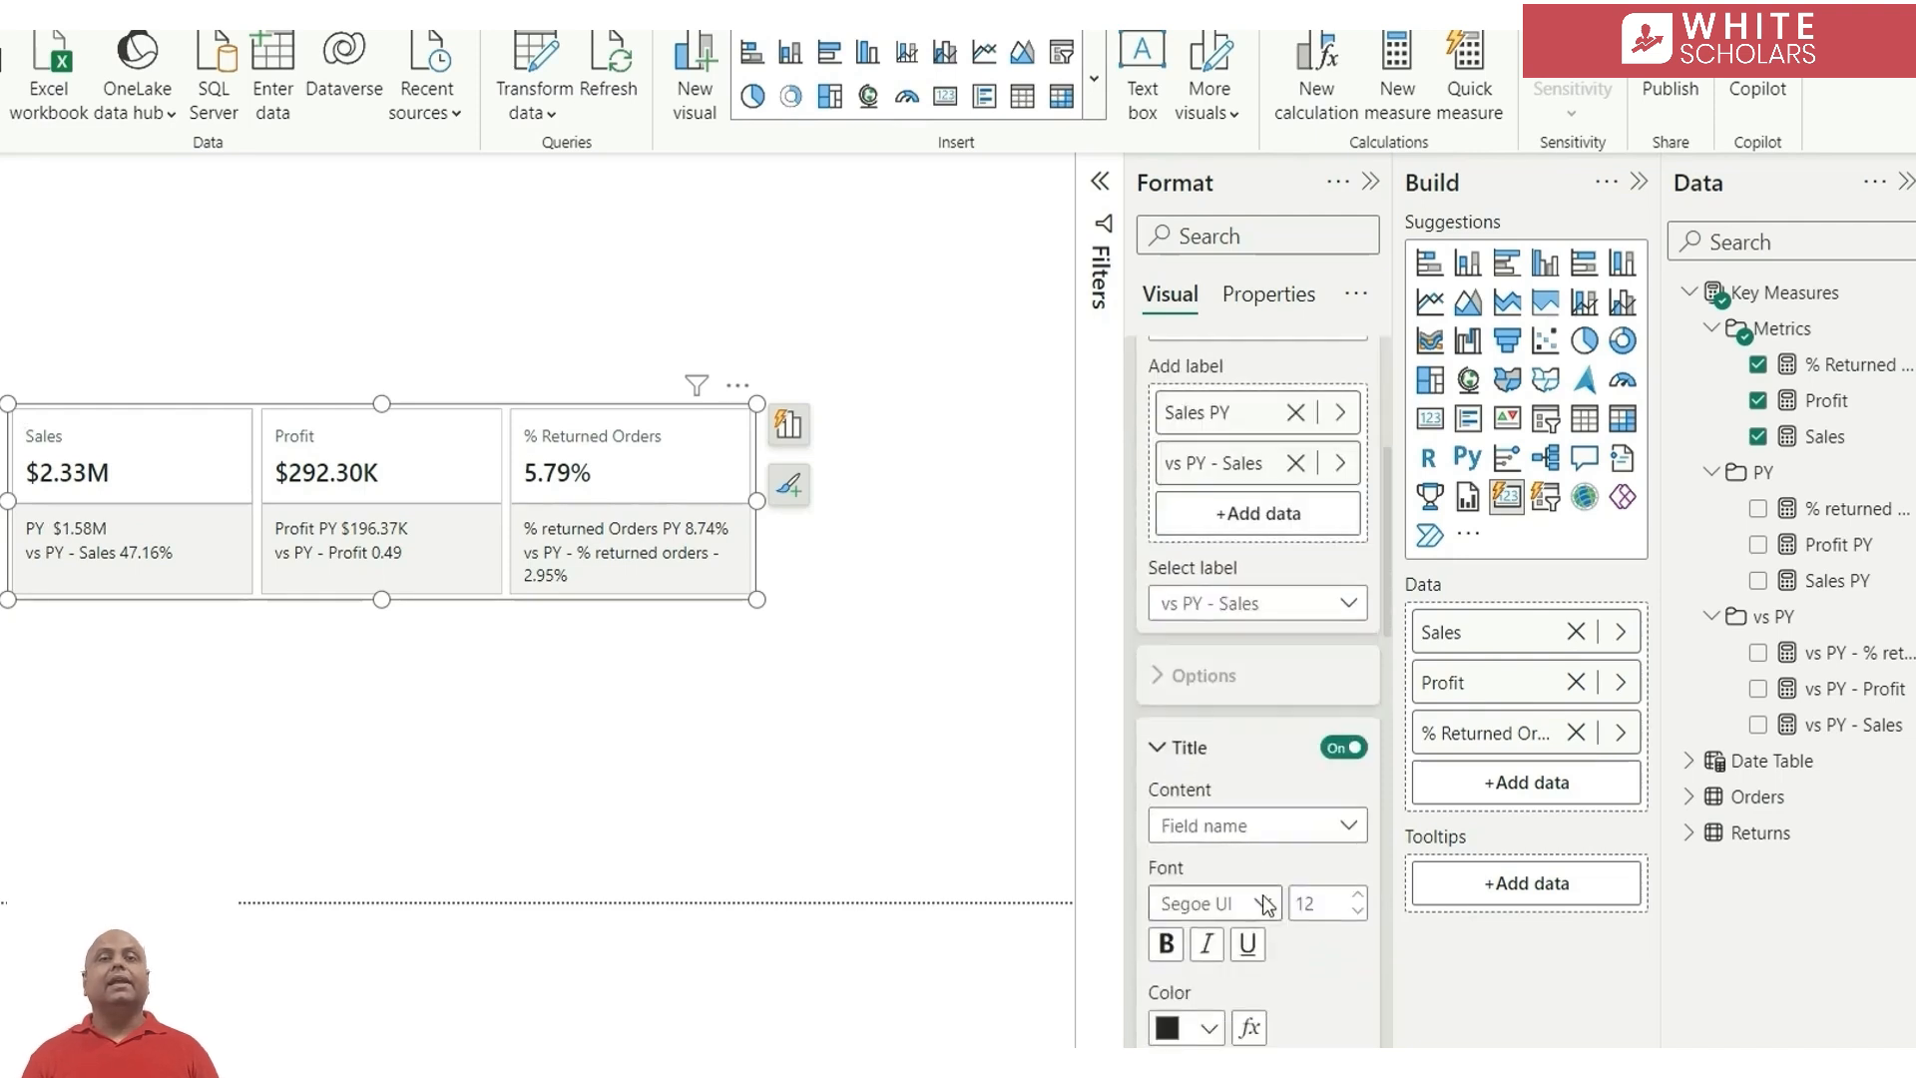
click(1275, 738)
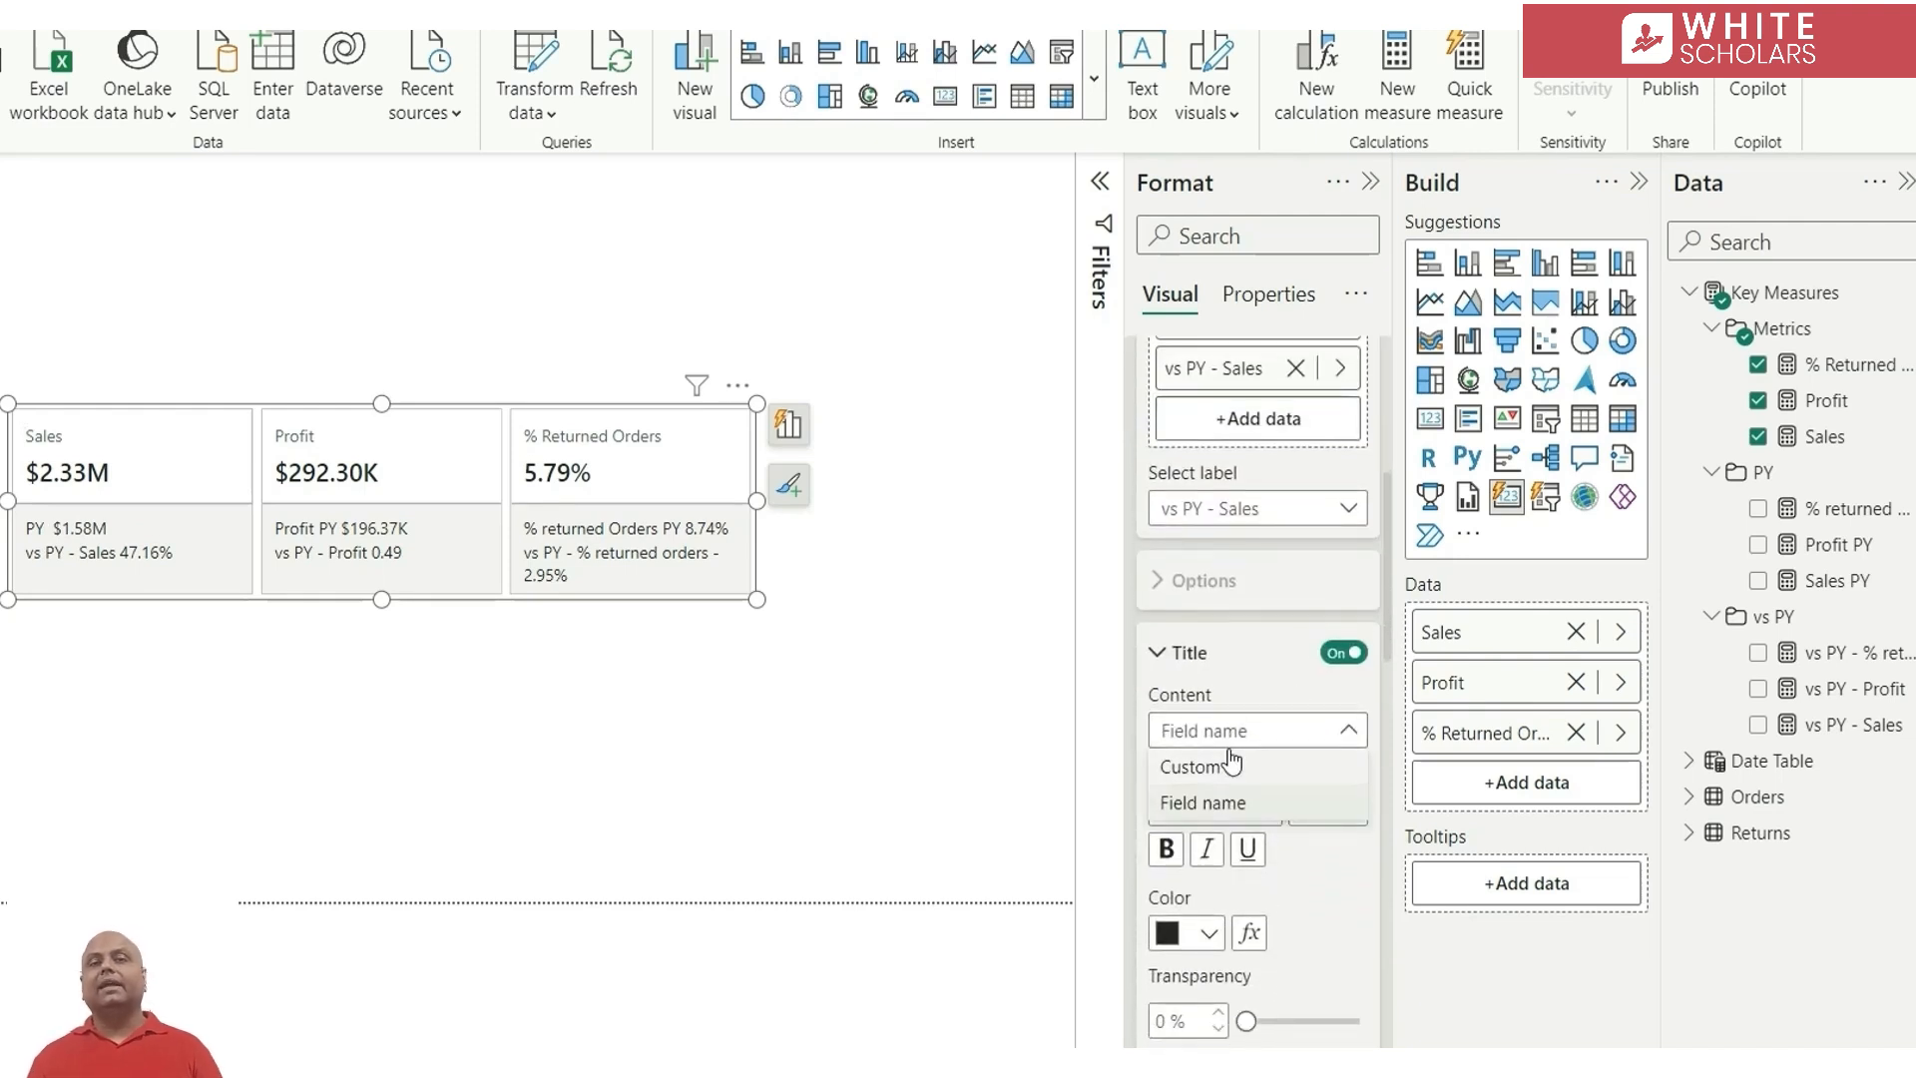
click(1232, 764)
drag(1259, 808, 1075, 824)
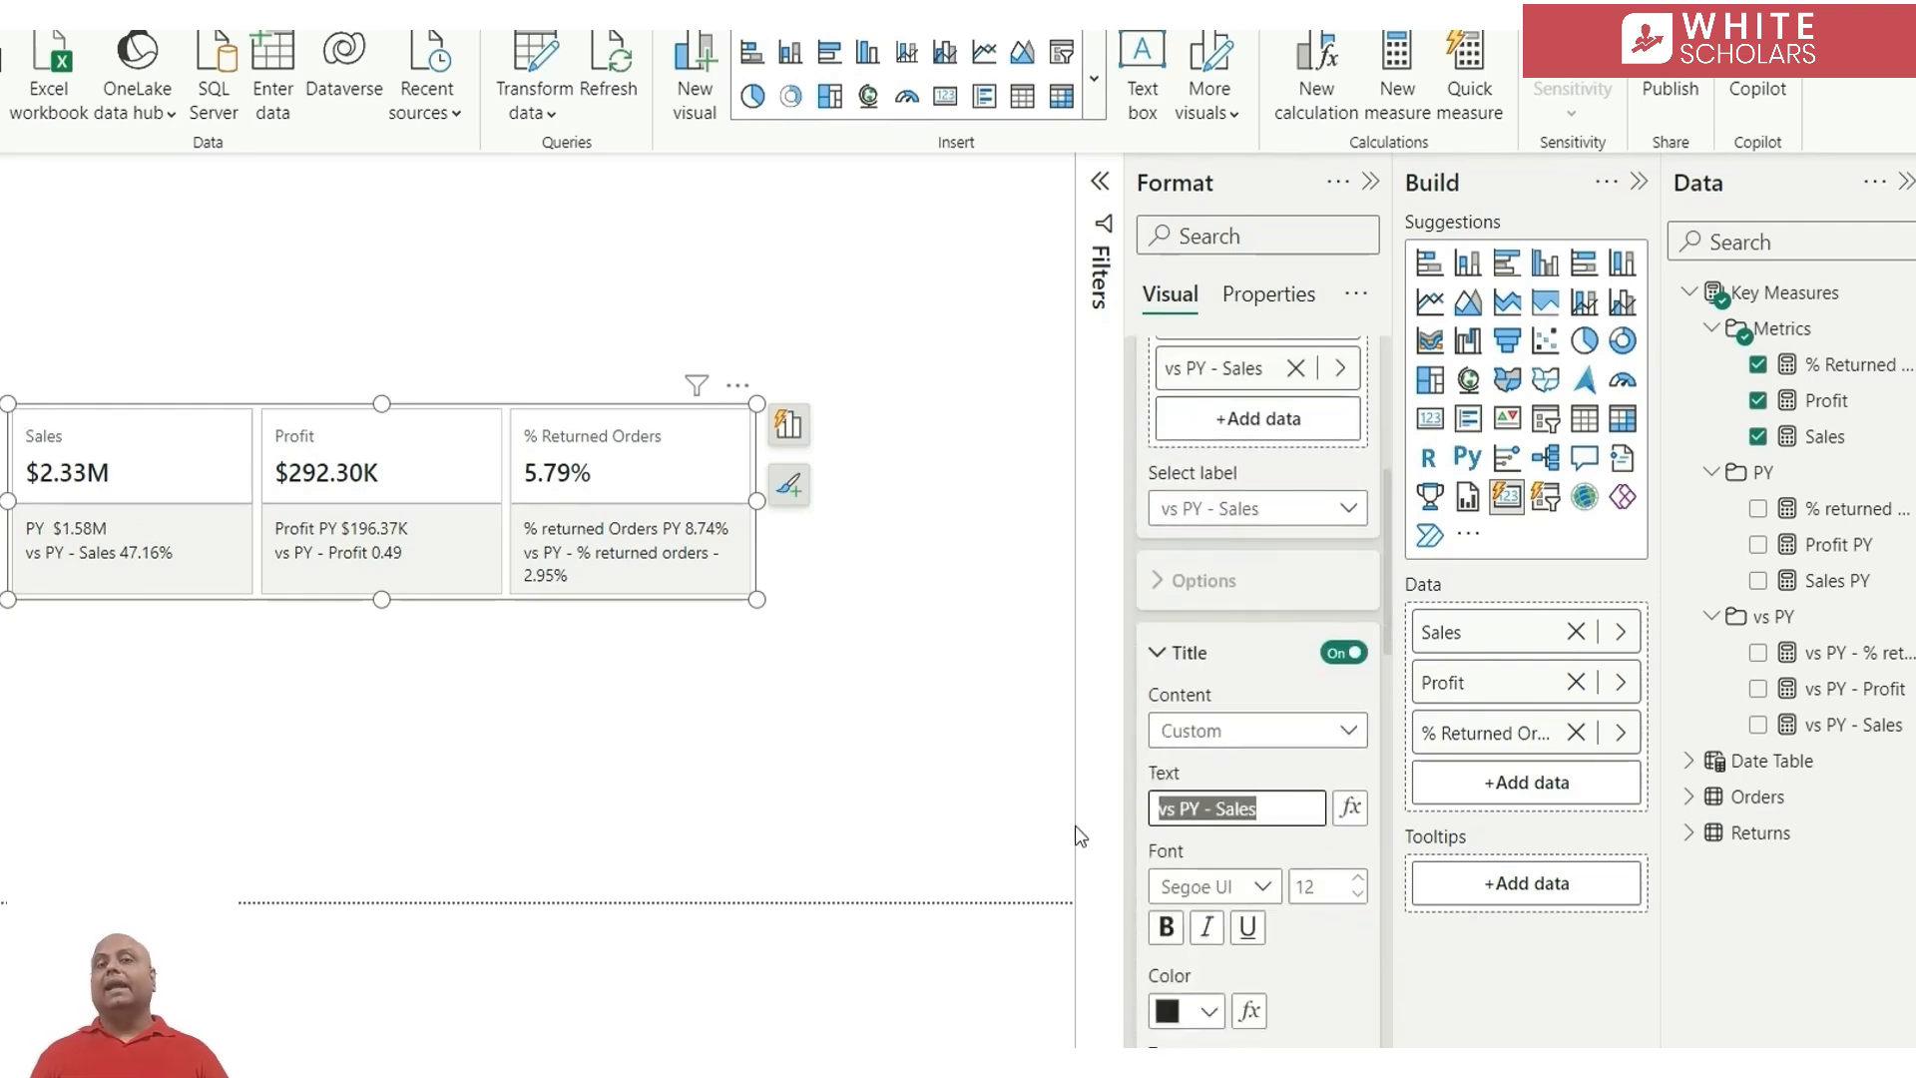
drag(1205, 809, 1275, 806)
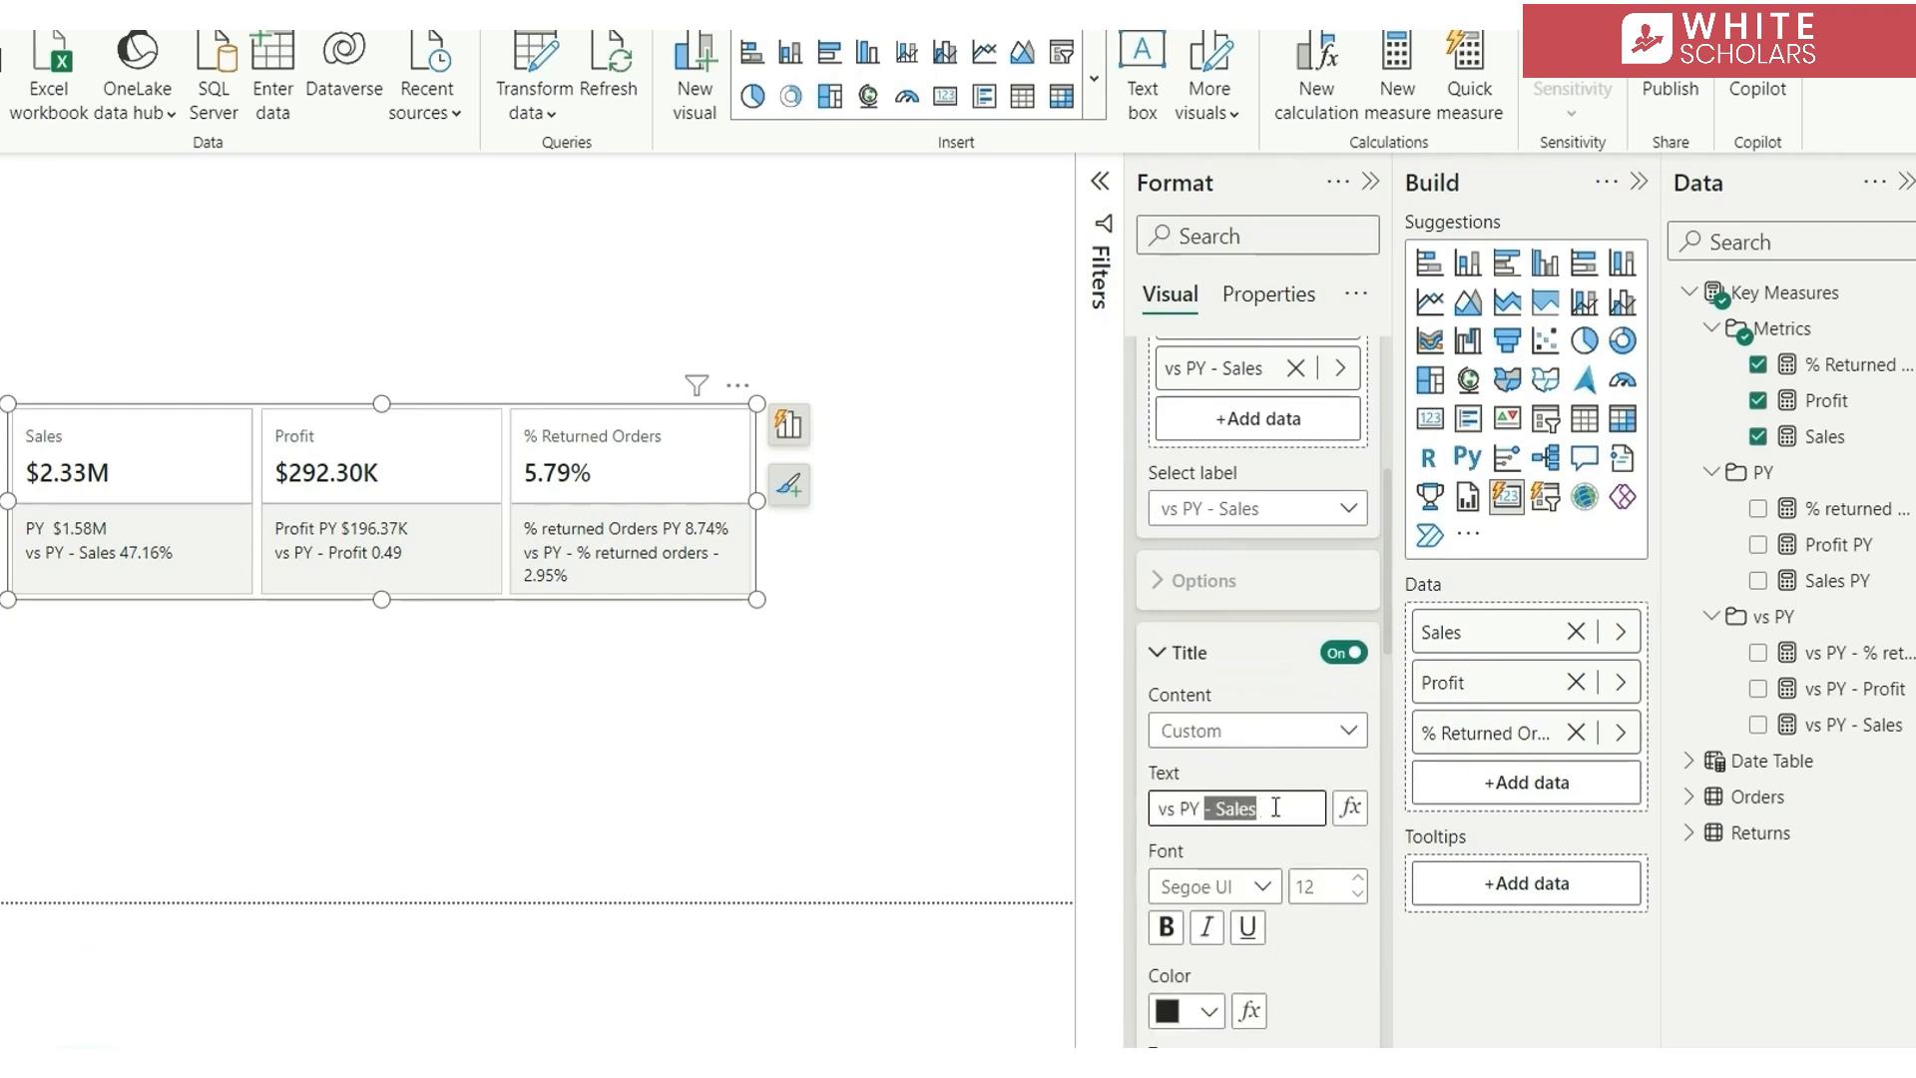
key(BackSpace)
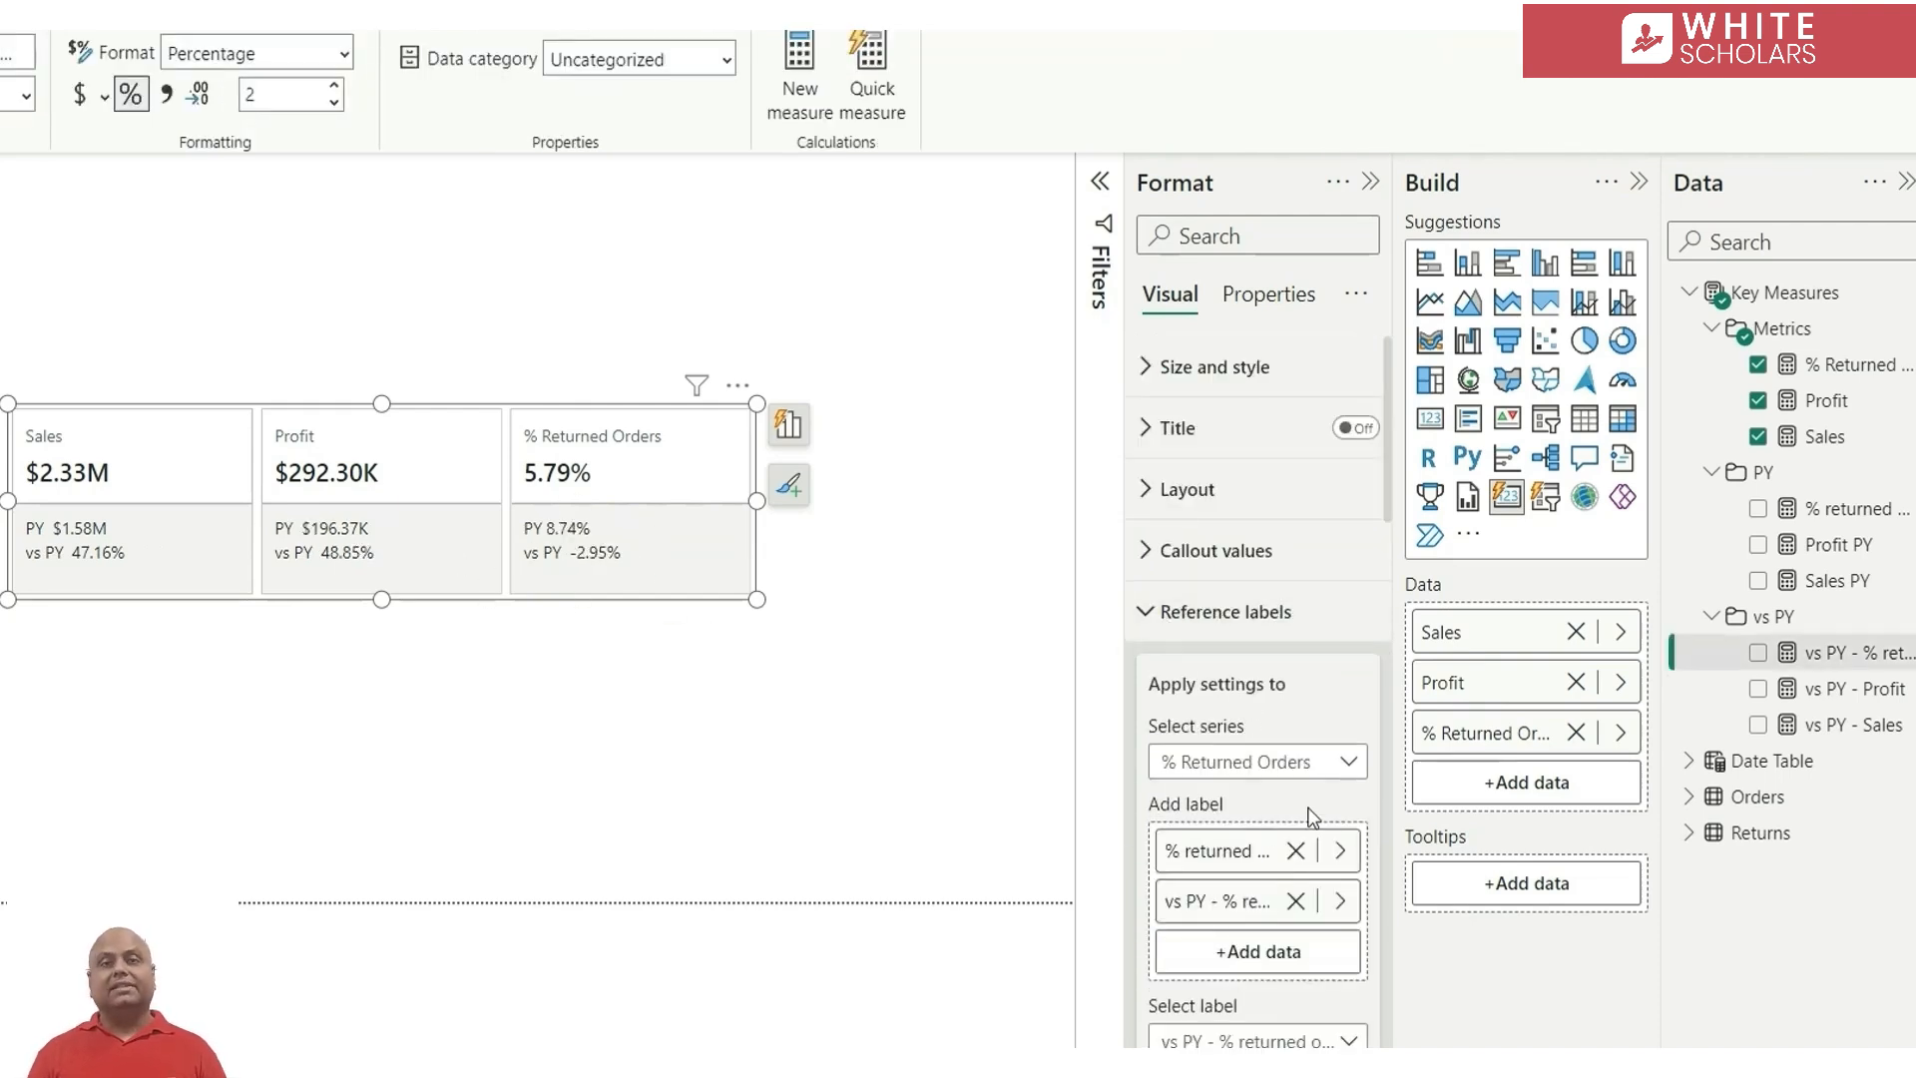
For all series' reference labels, set the background color to white and the divider color to light gray
click(1262, 772)
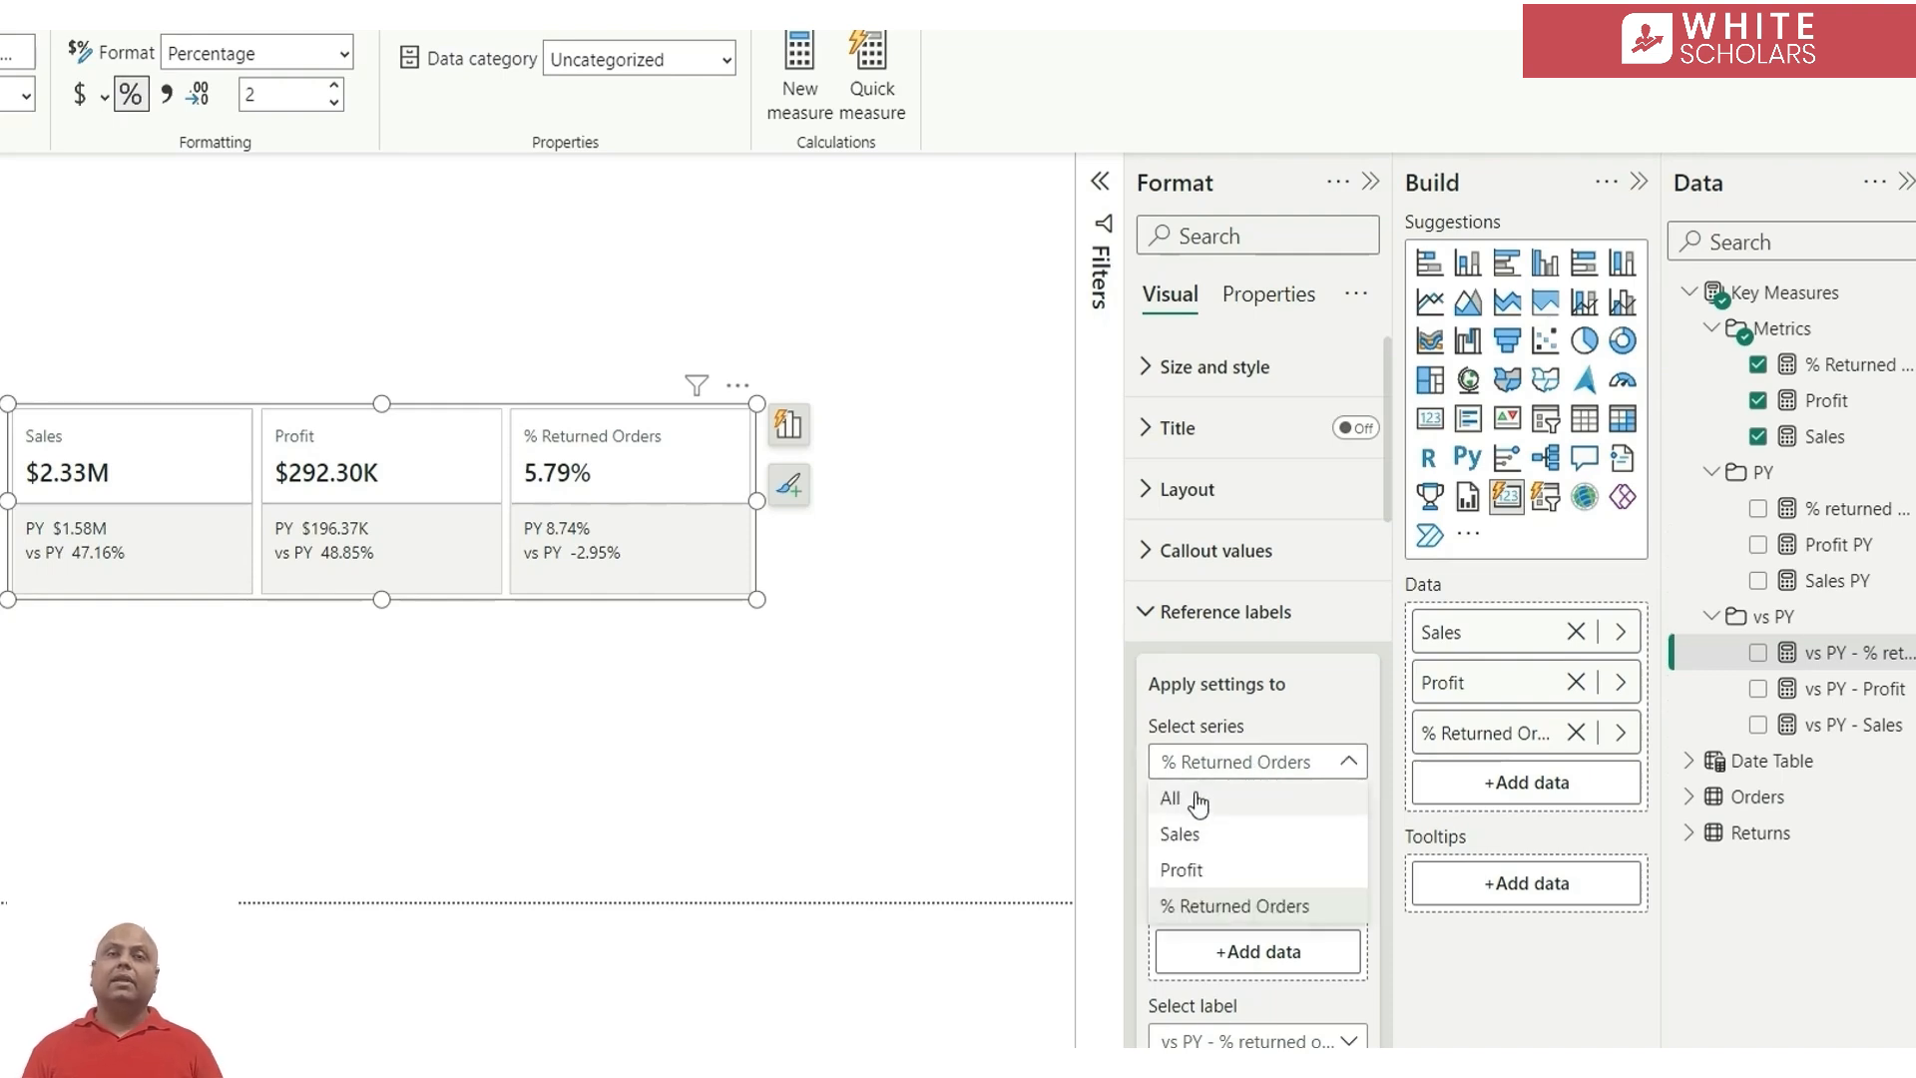
click(1193, 804)
scroll(1287, 814, down, 15)
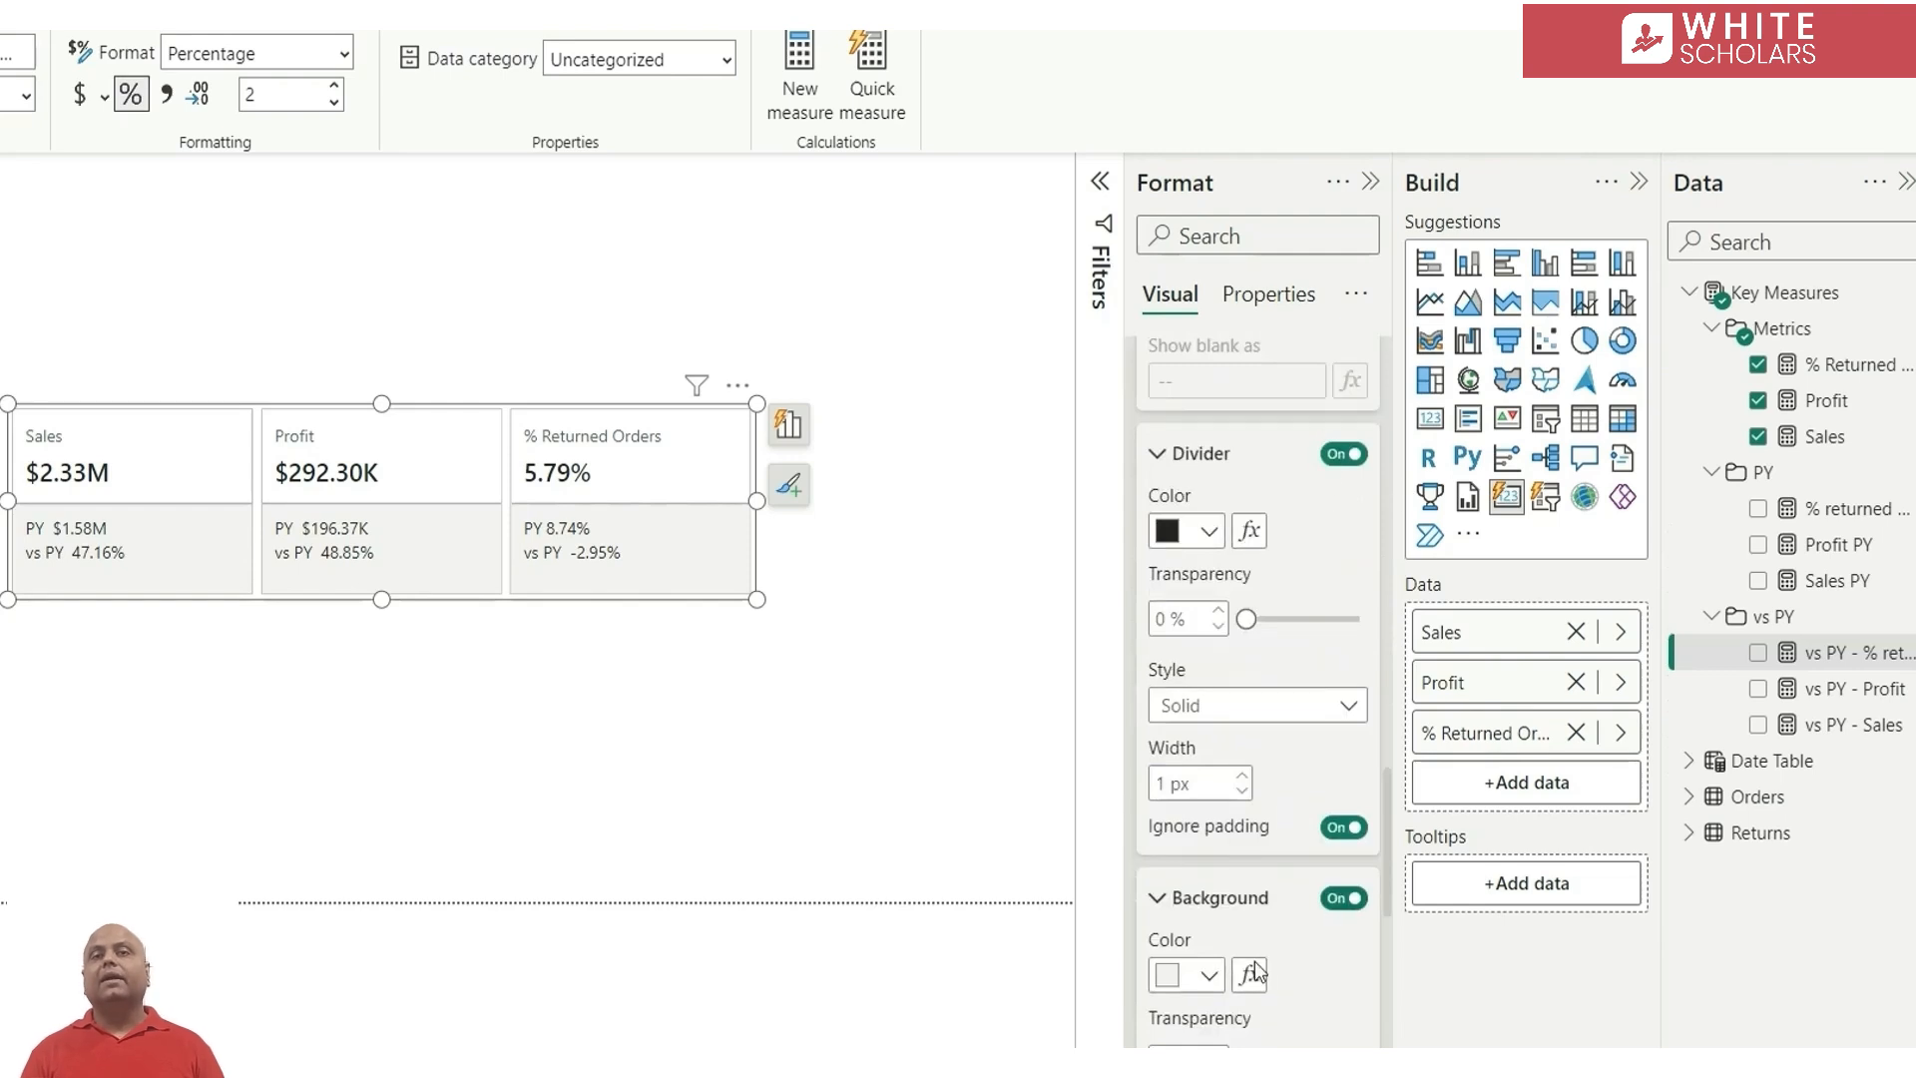
click(1205, 986)
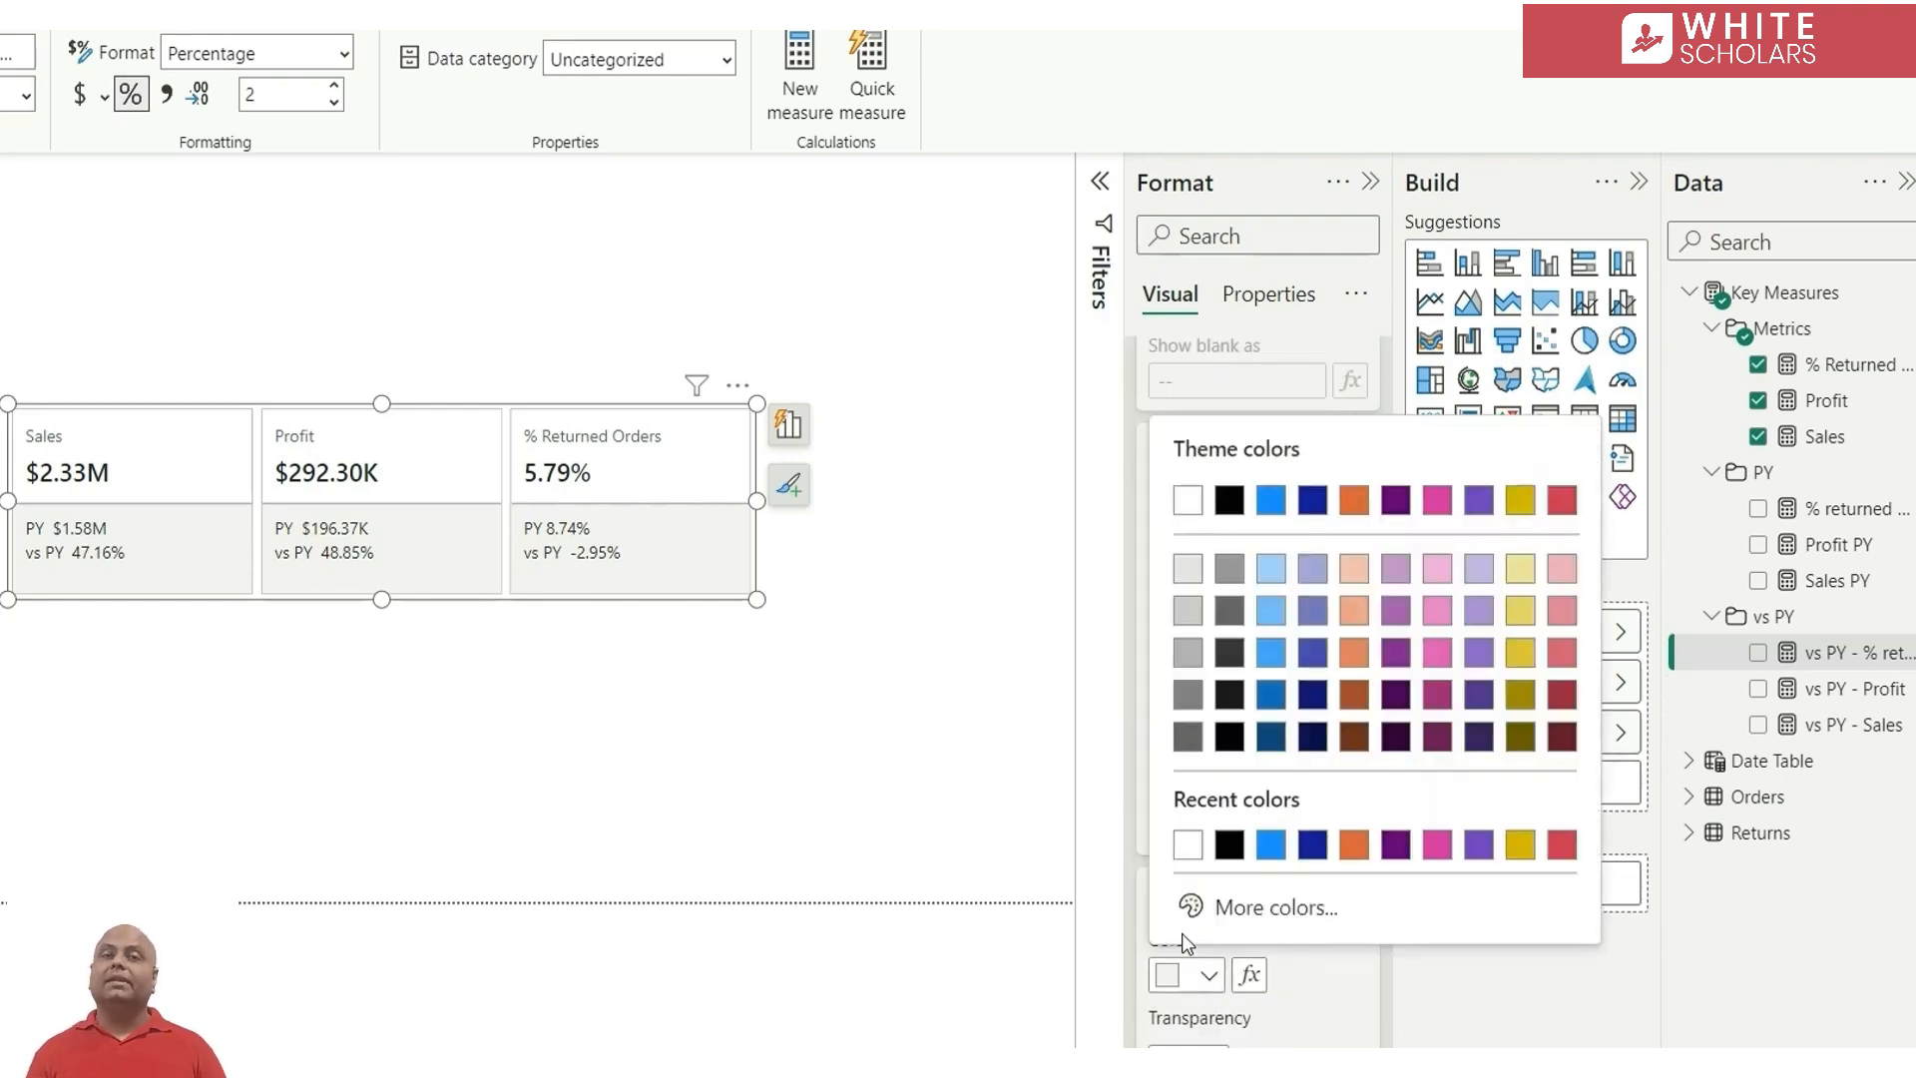
click(1185, 851)
scroll(1287, 818, up, 3)
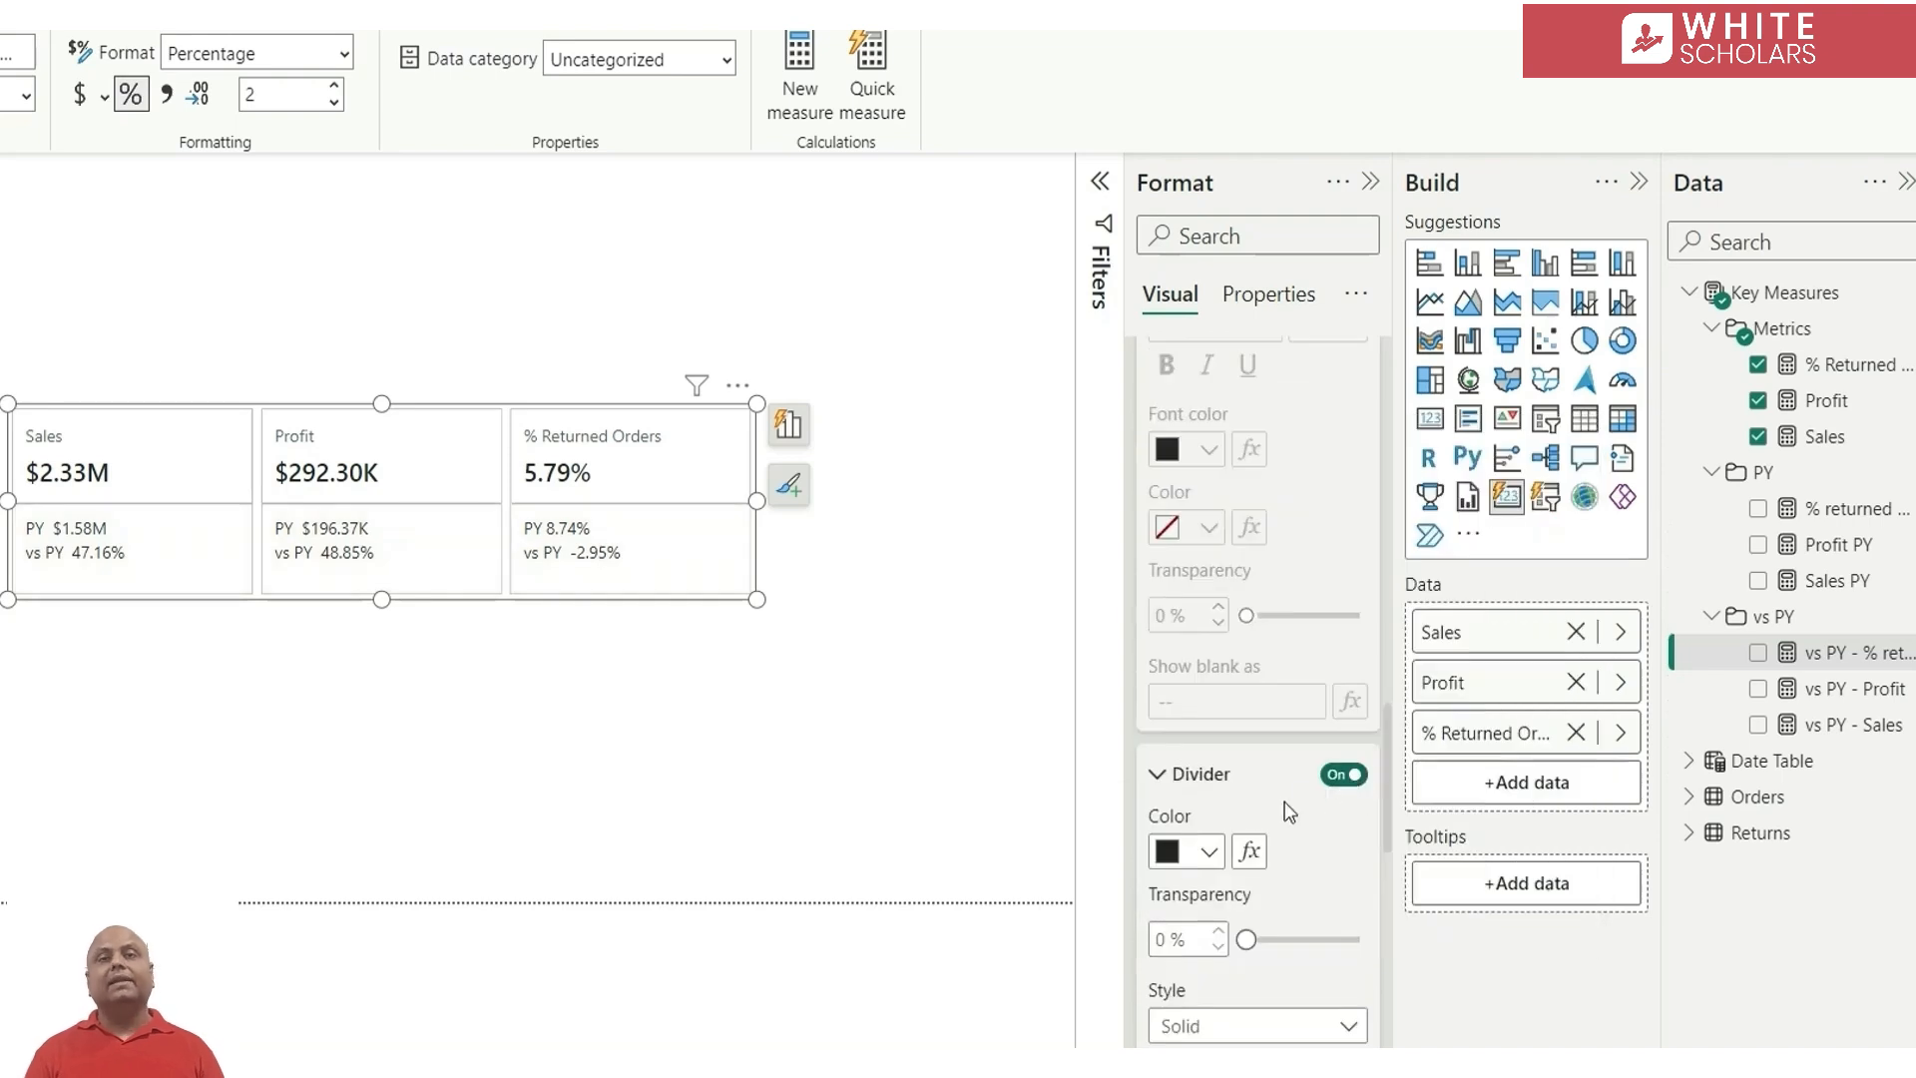
click(1202, 851)
click(1185, 451)
Turn off the border around the individual cards
scroll(1287, 709, down, 3)
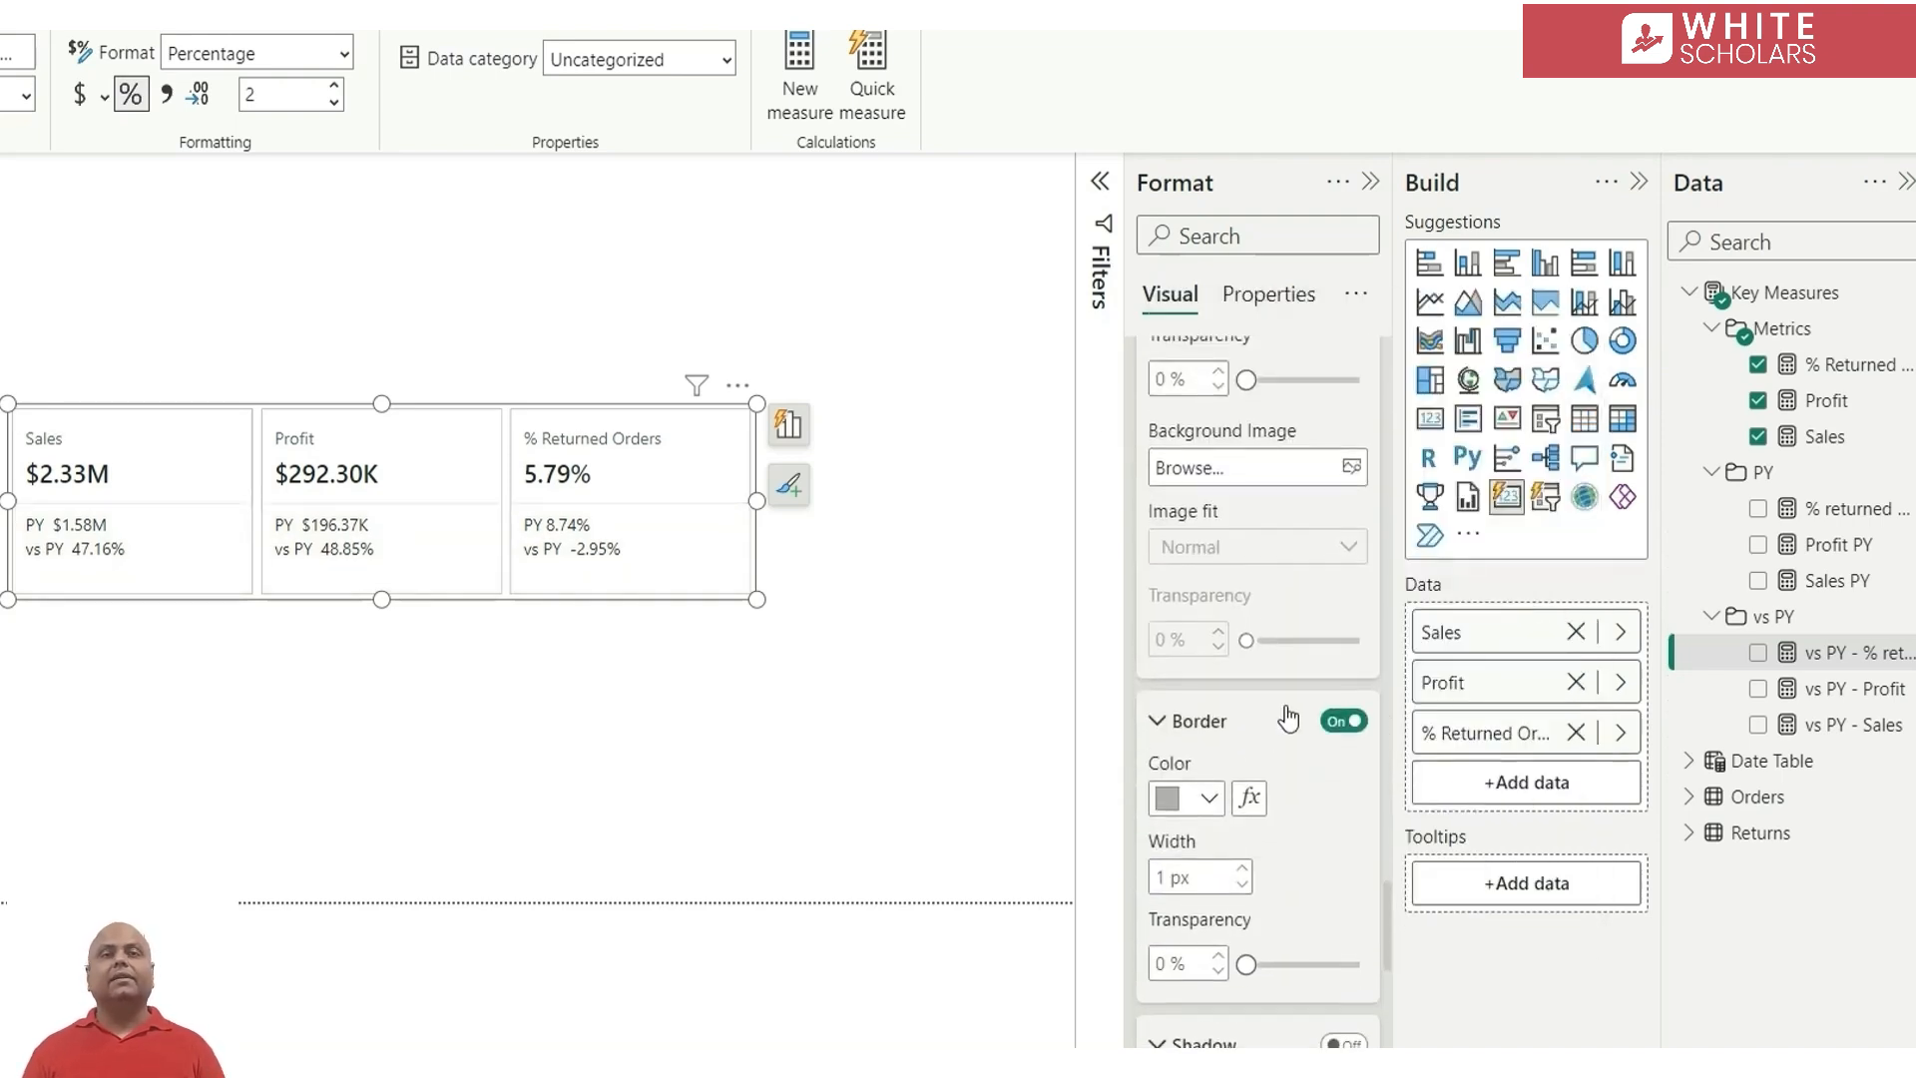
click(1347, 722)
scroll(1340, 431, down, 3)
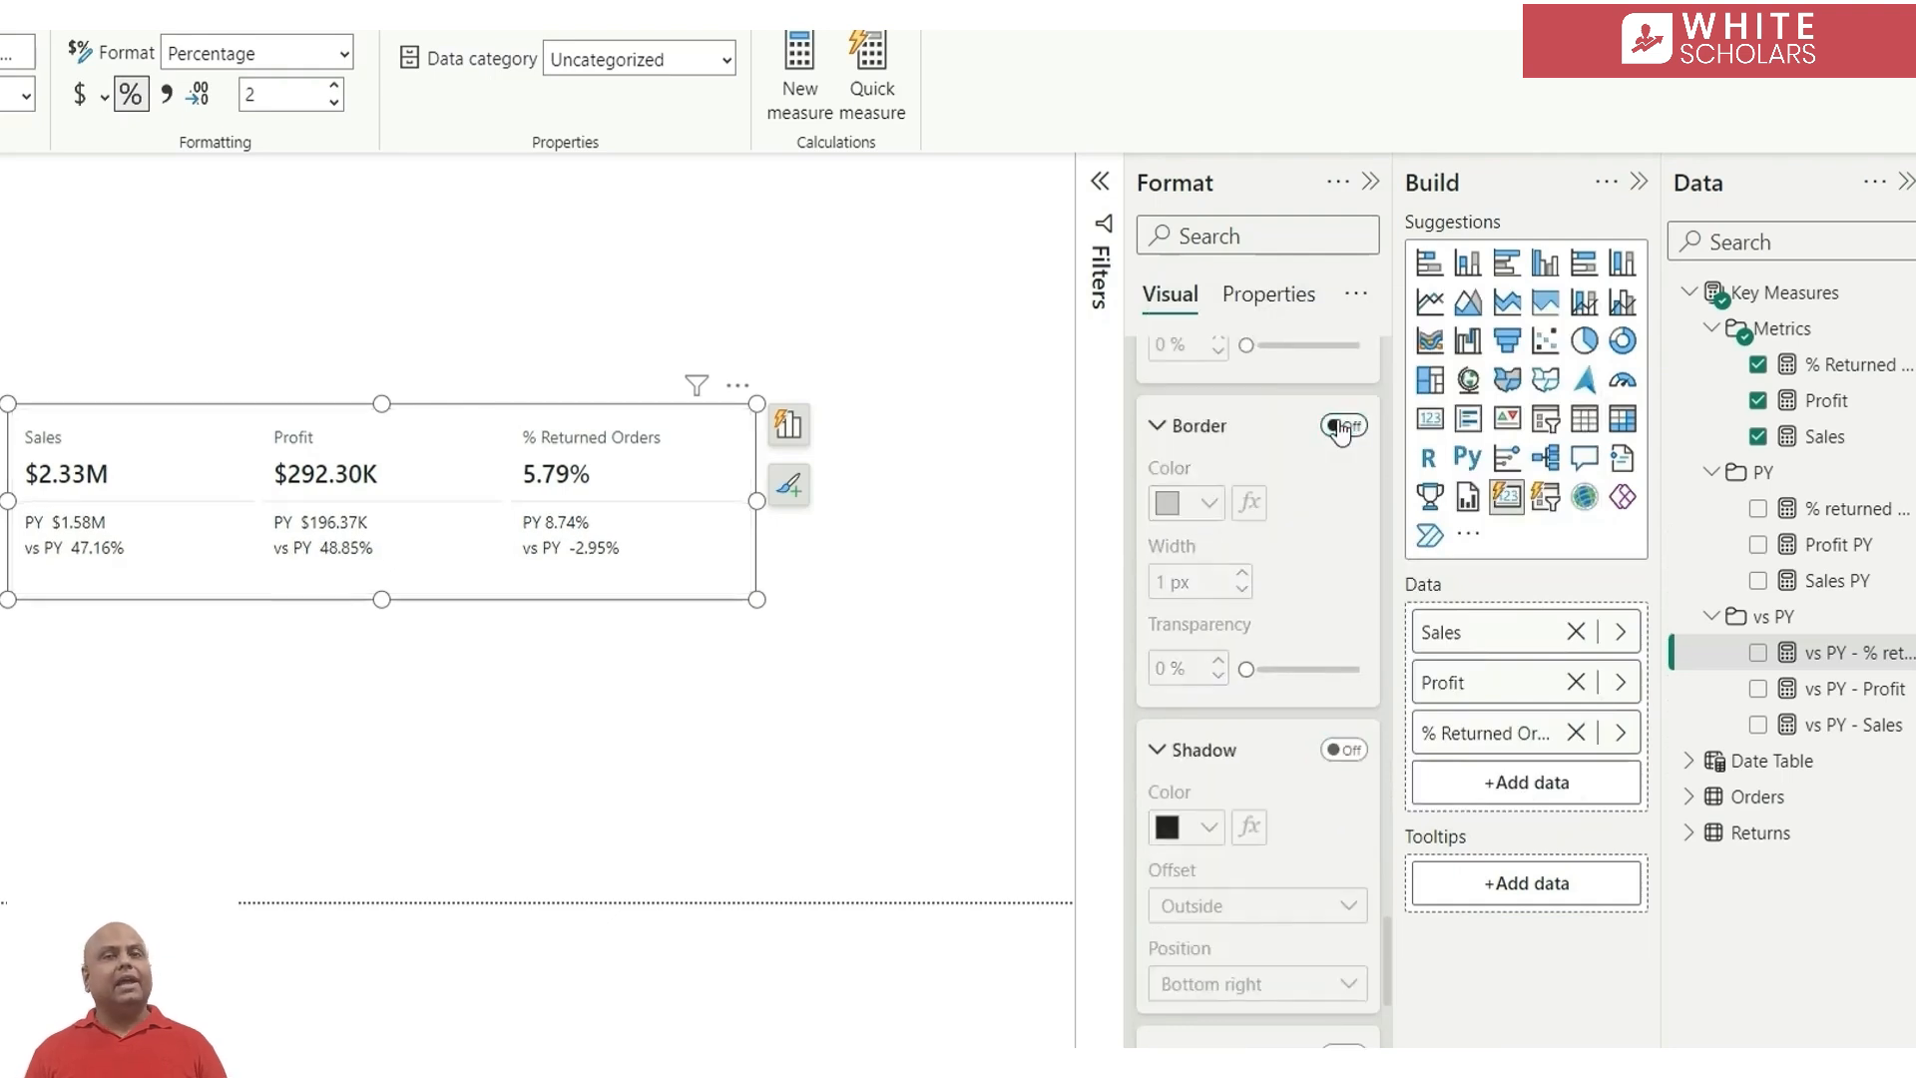
Set the reference labels' layout style to Tabular for all series
scroll(1326, 840, down, 5)
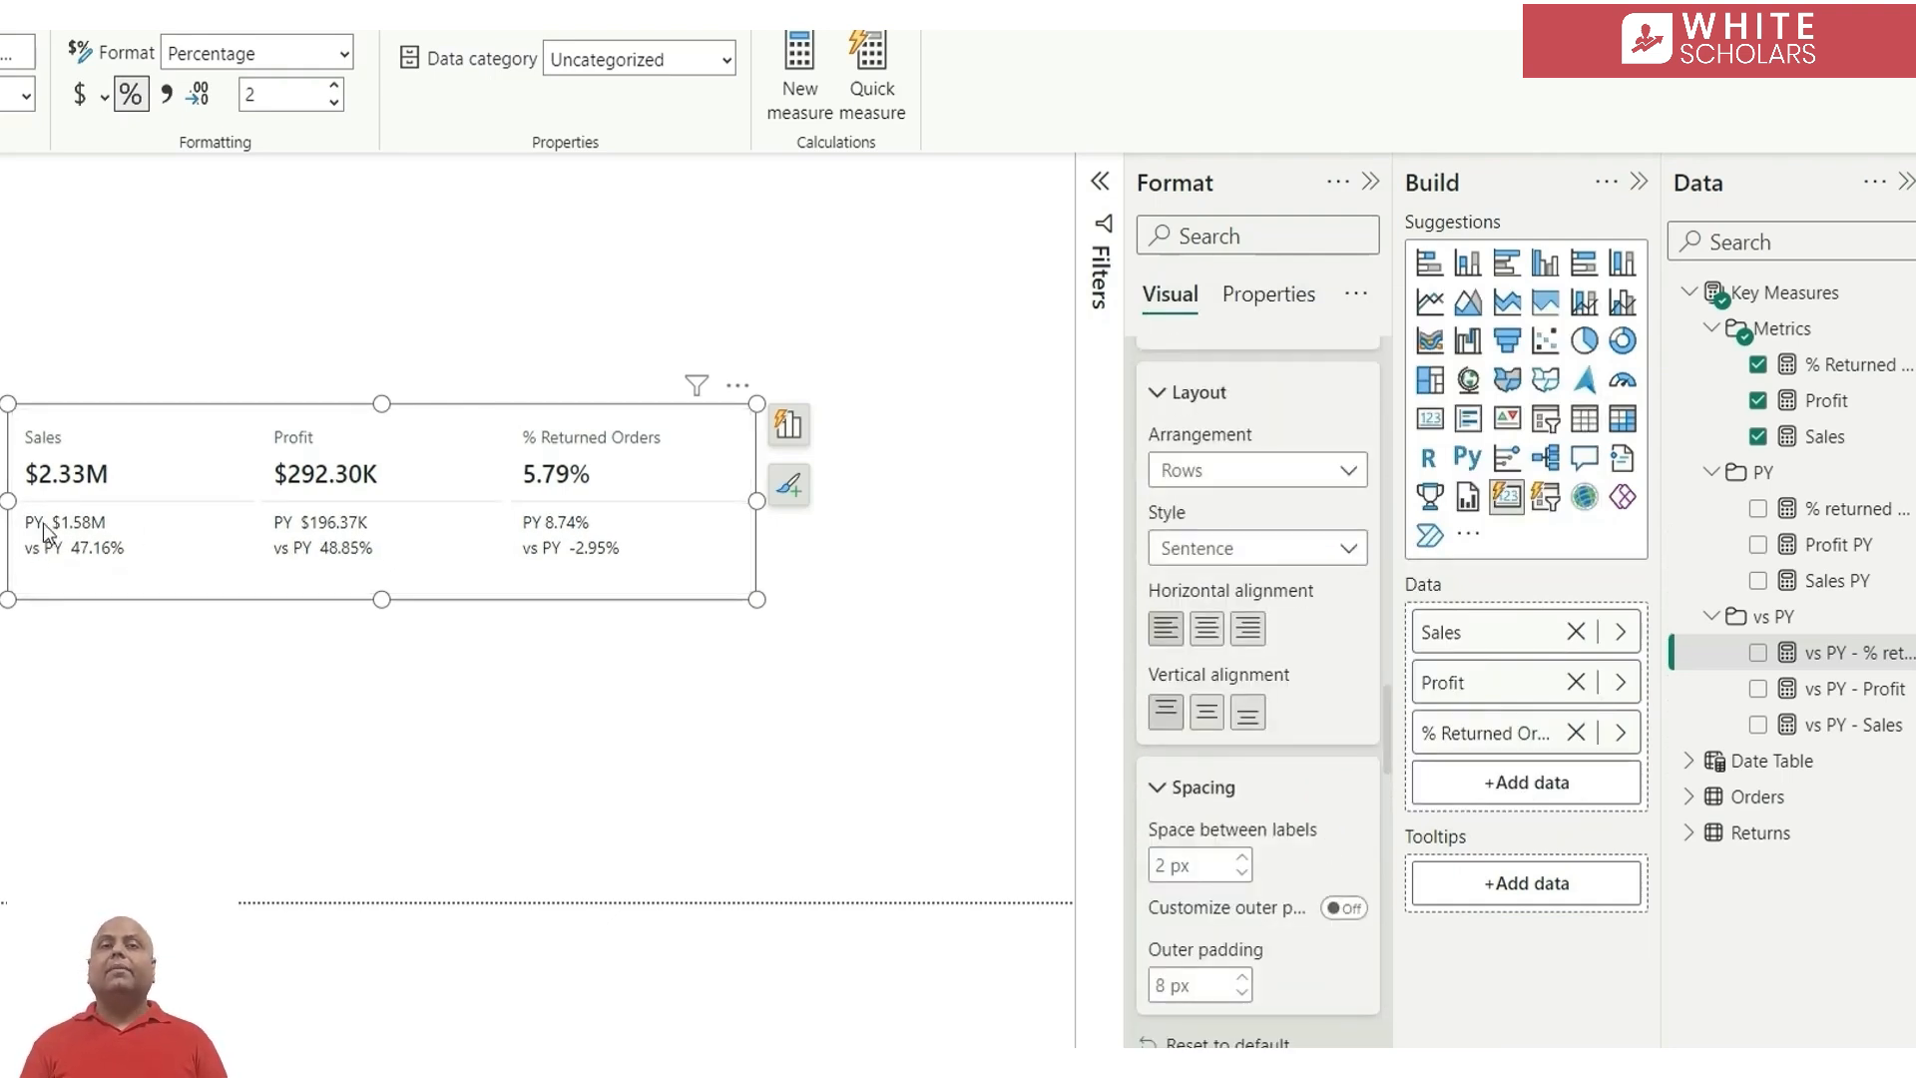
scroll(1343, 673, up, 5)
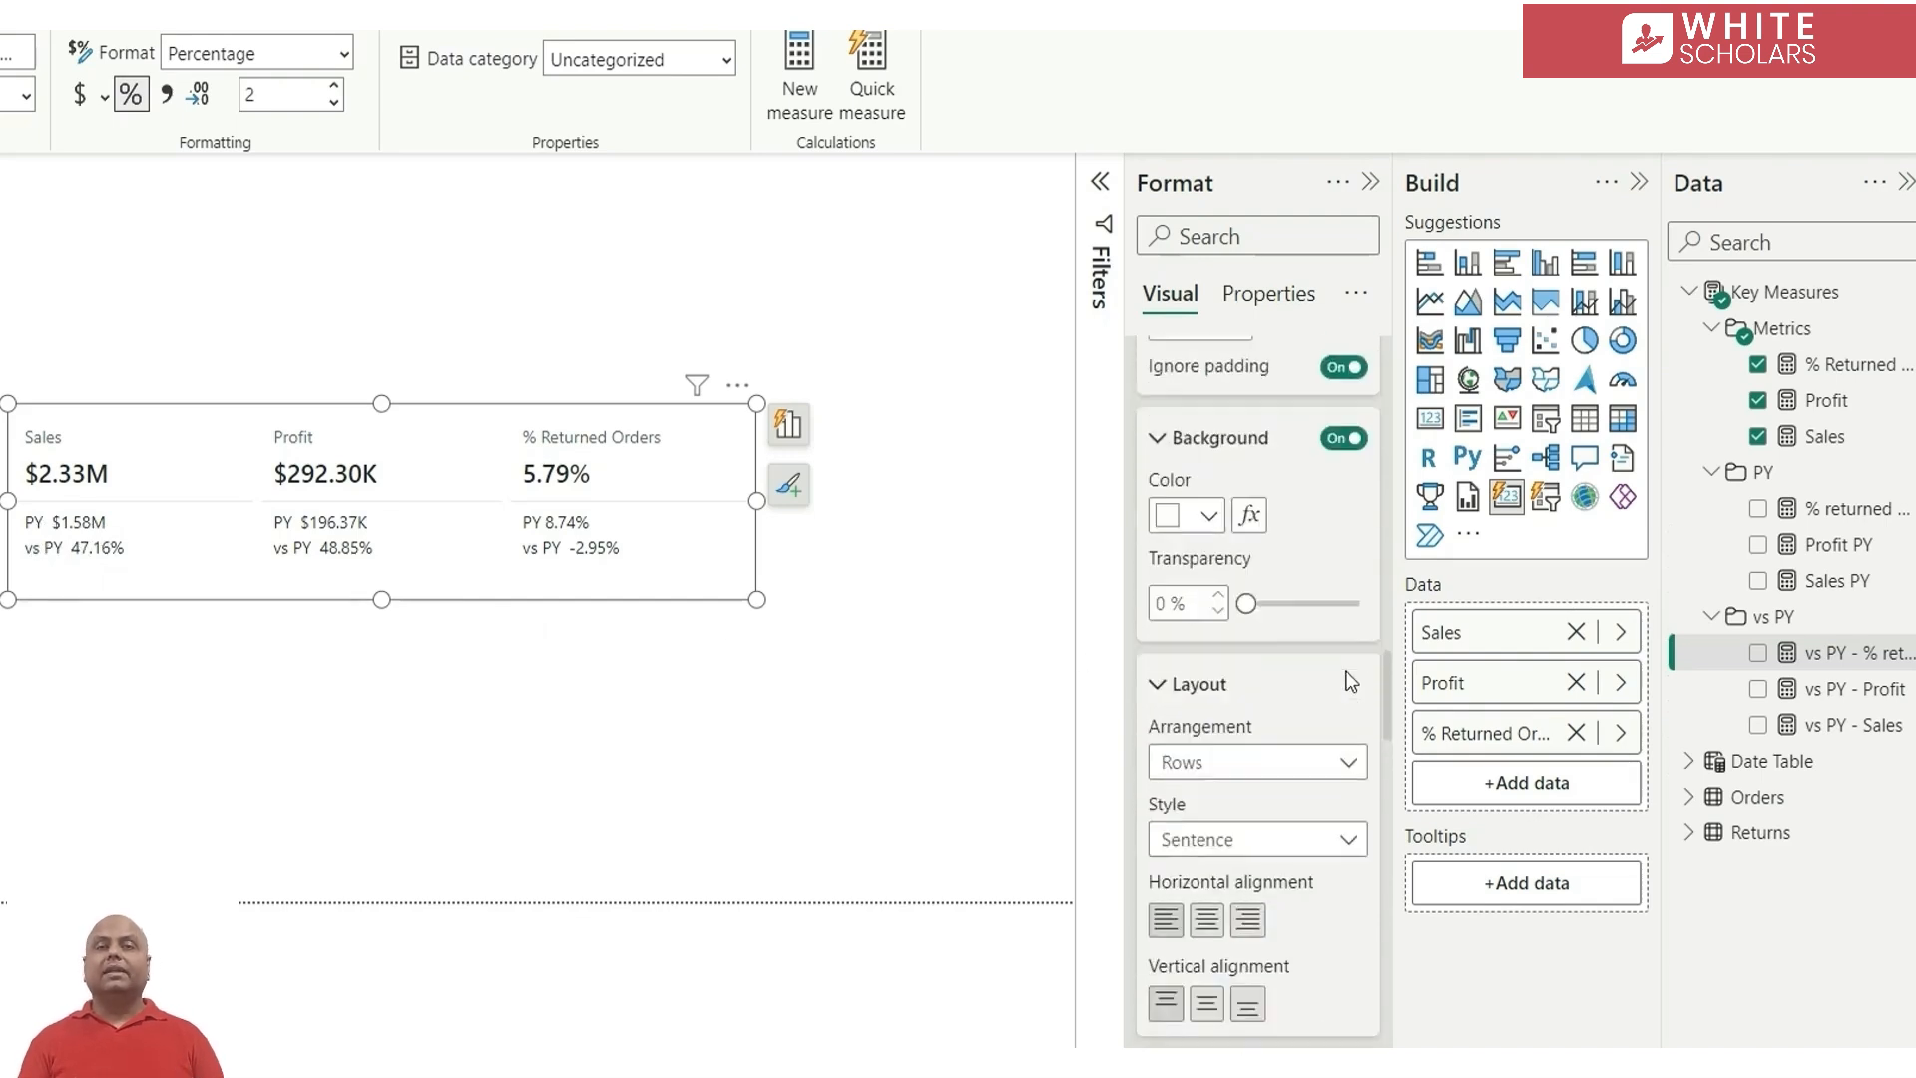
scroll(1351, 681, up, 2)
scroll(1352, 680, down, 5)
scroll(1350, 673, down, 5)
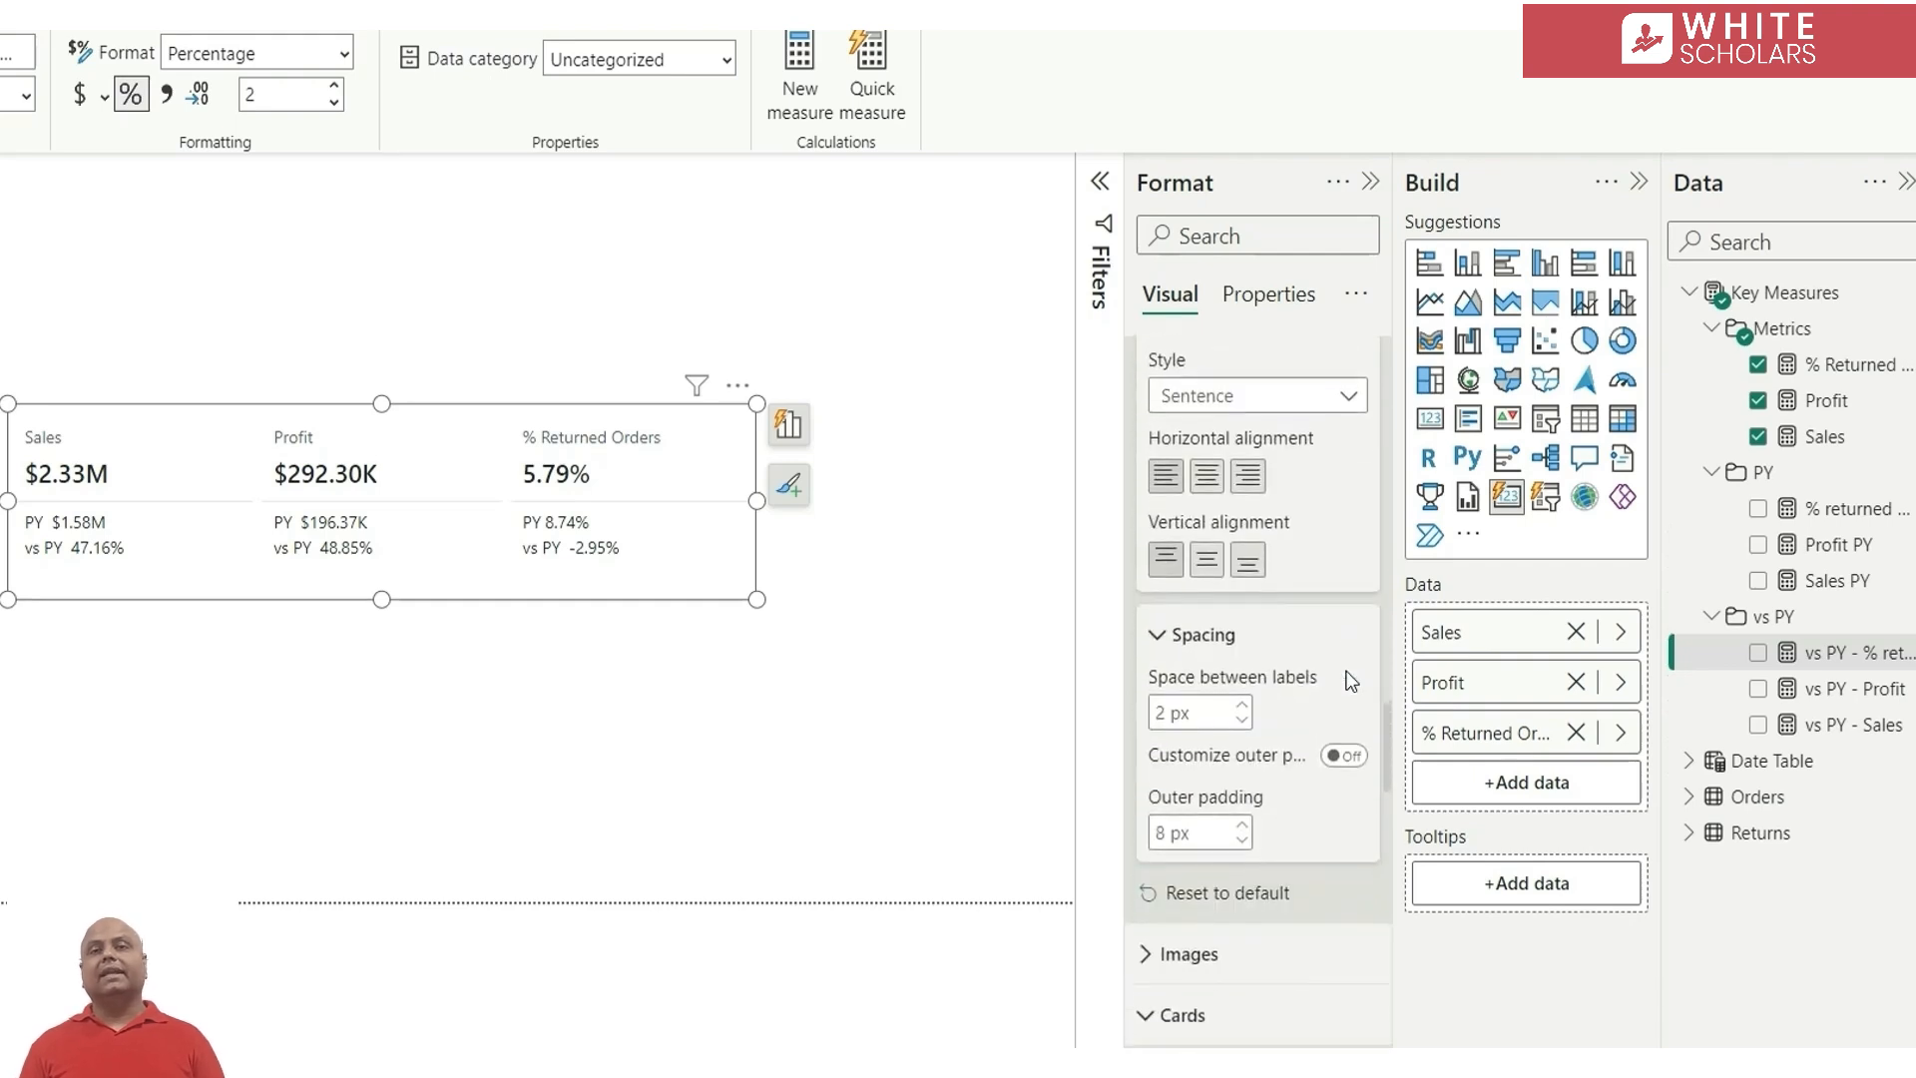
scroll(1348, 664, up, 6)
scroll(1338, 663, down, 3)
click(1231, 655)
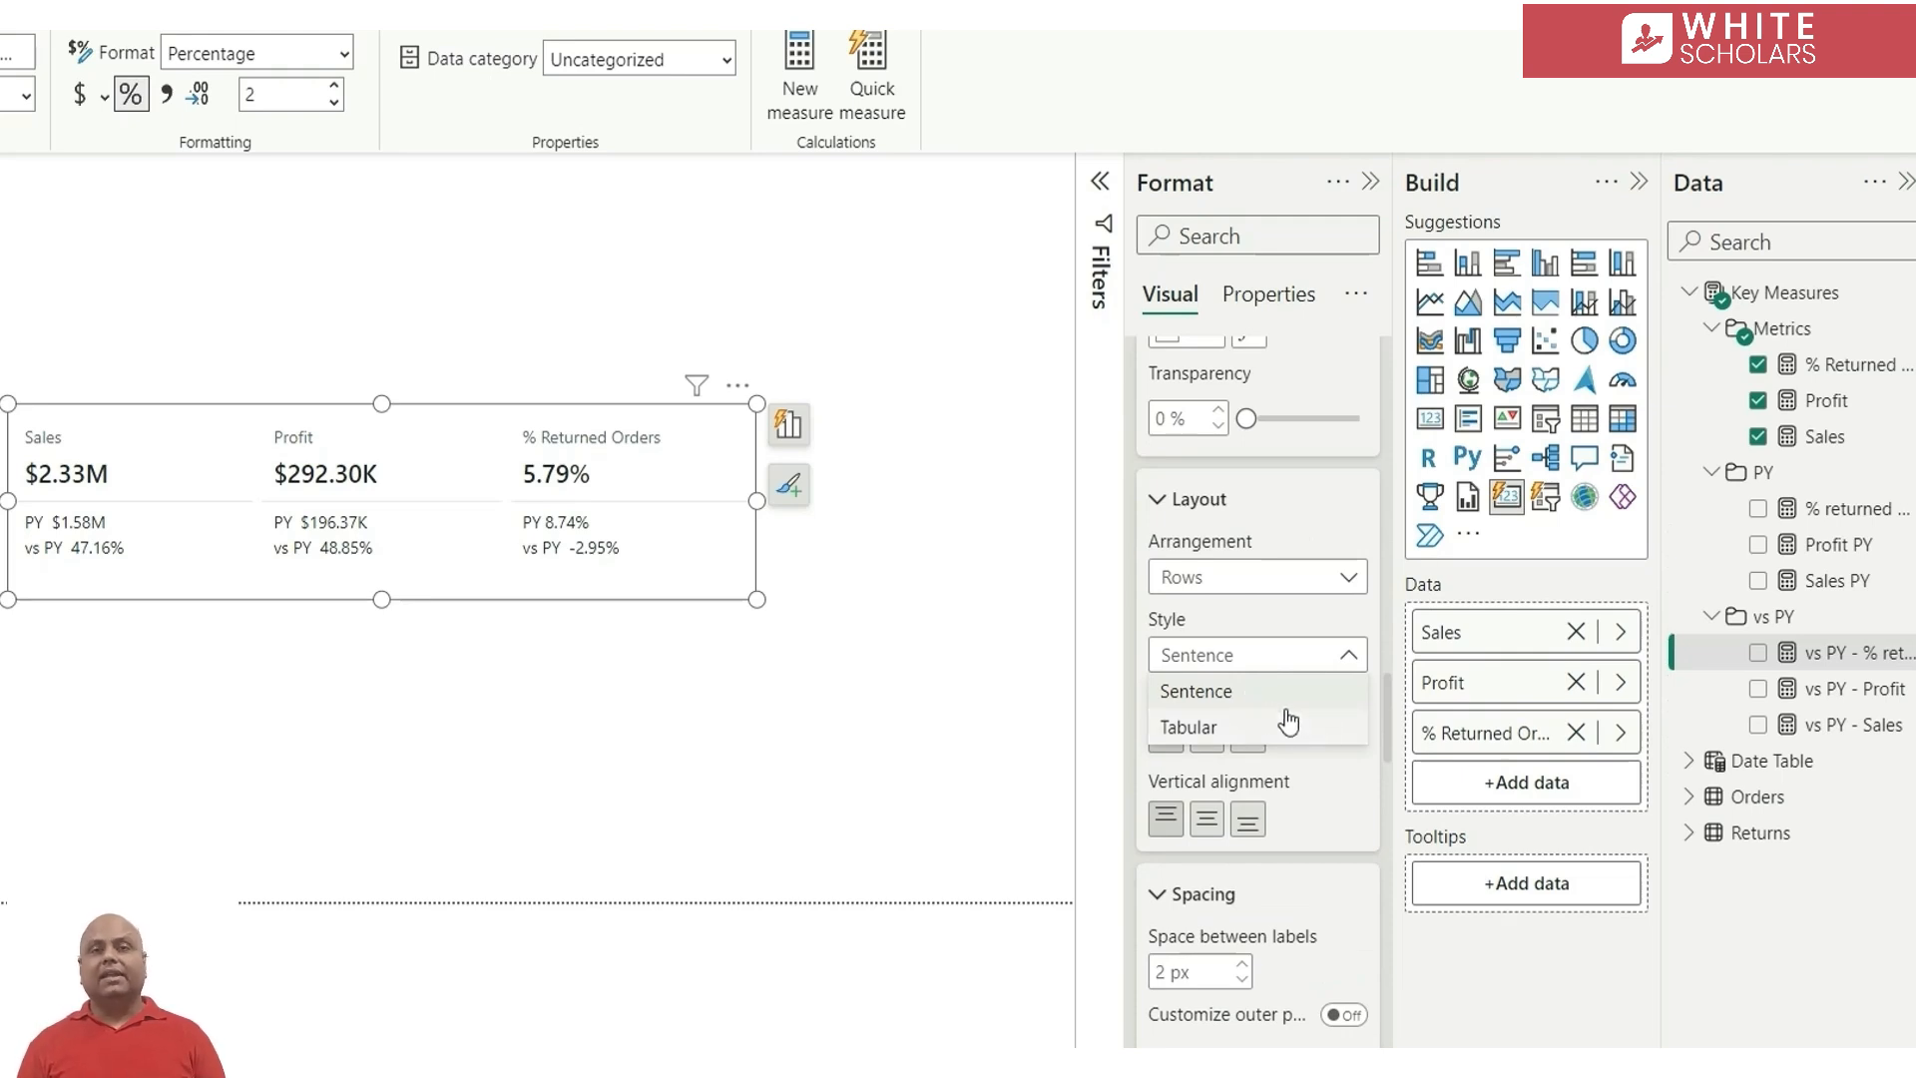
click(1338, 734)
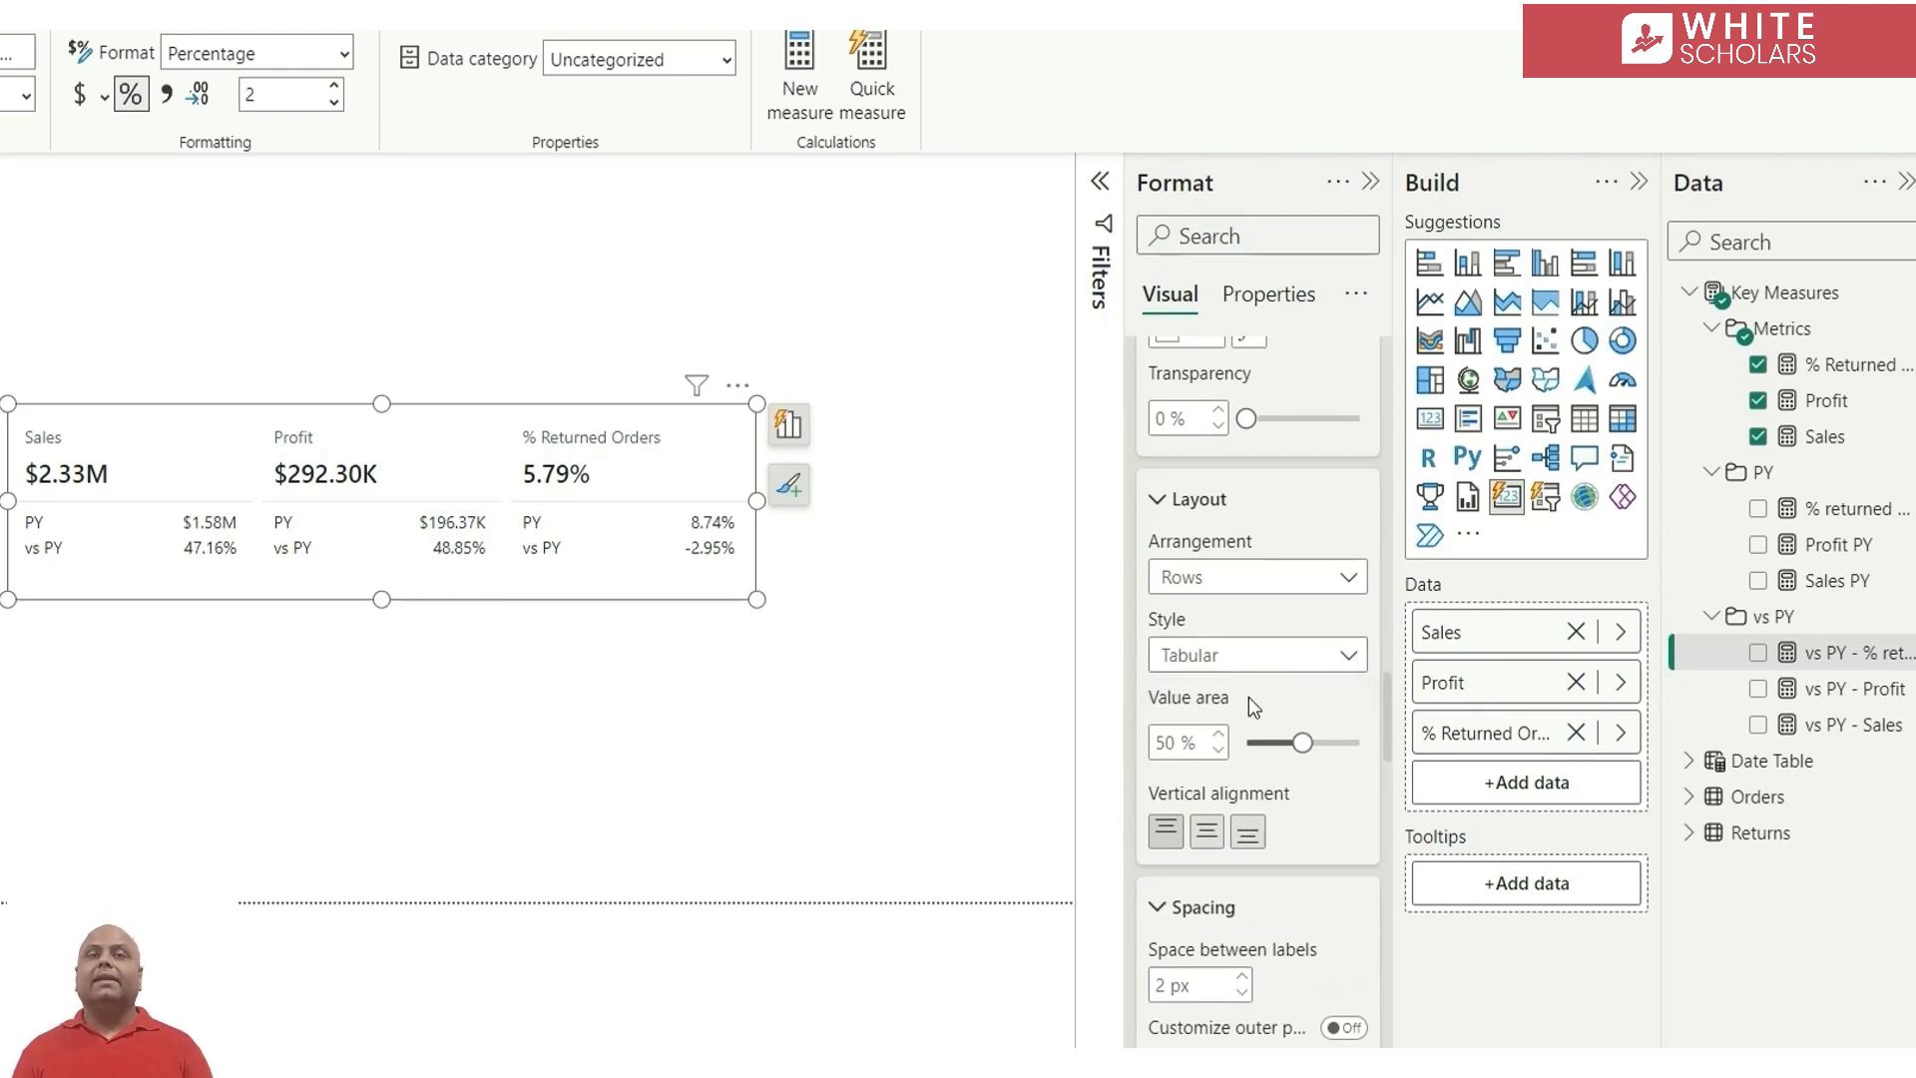
Find the padding settings of the KPI card visual and set the cards' padding size to Wide
click(1221, 236)
text(padd)
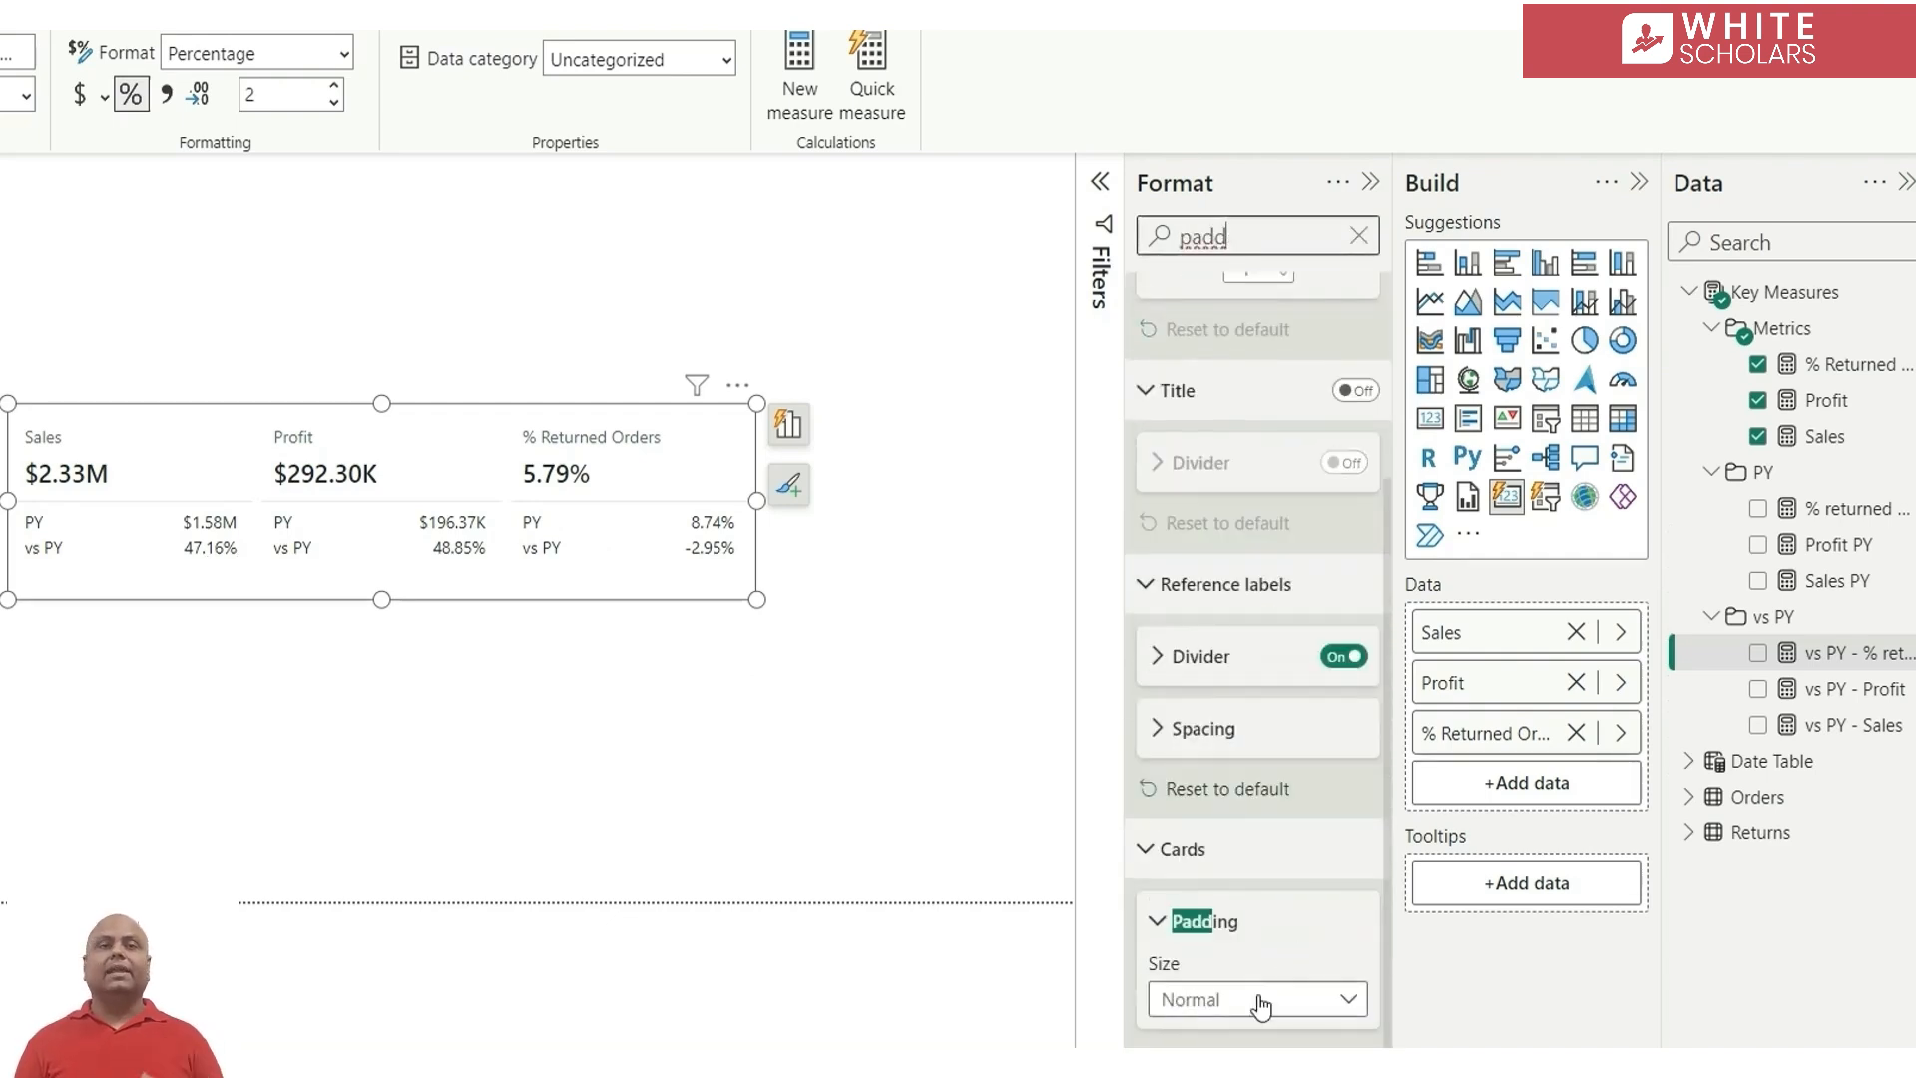
click(1236, 1015)
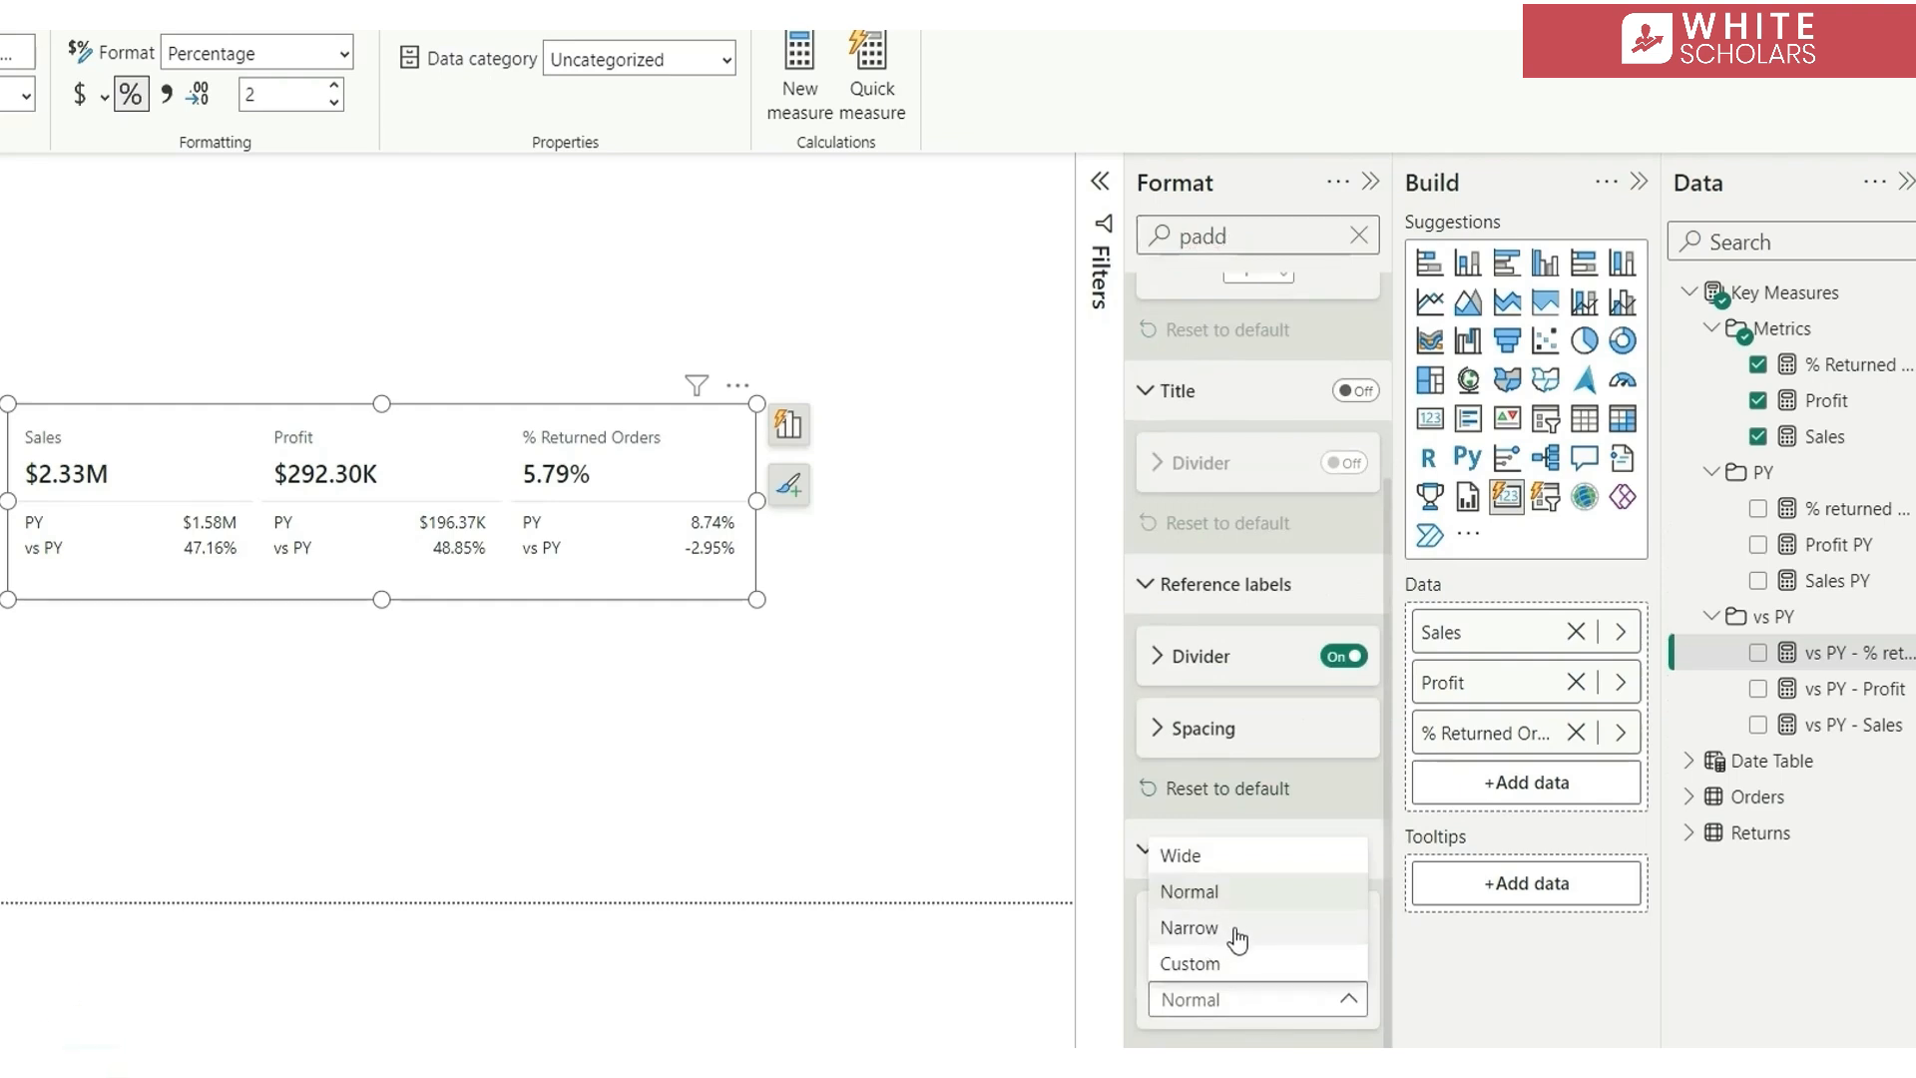
click(1231, 859)
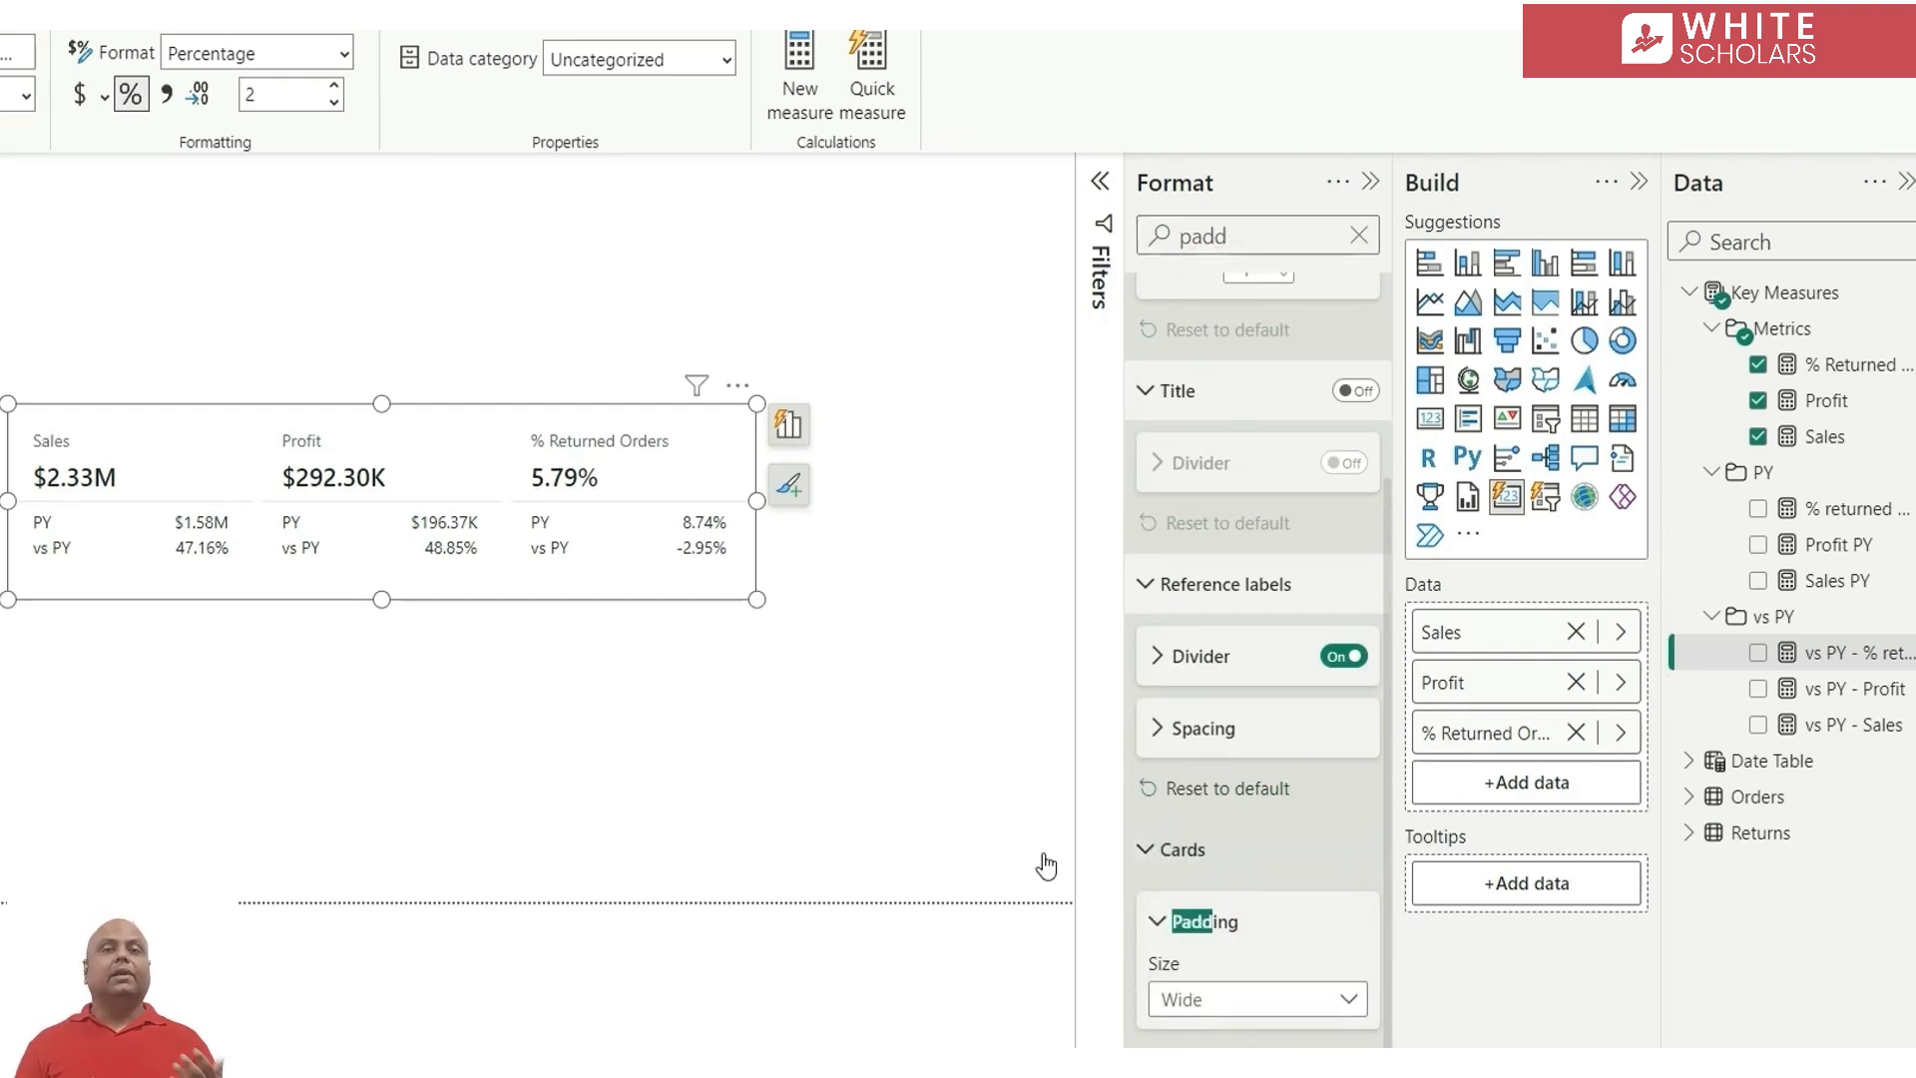
click(547, 362)
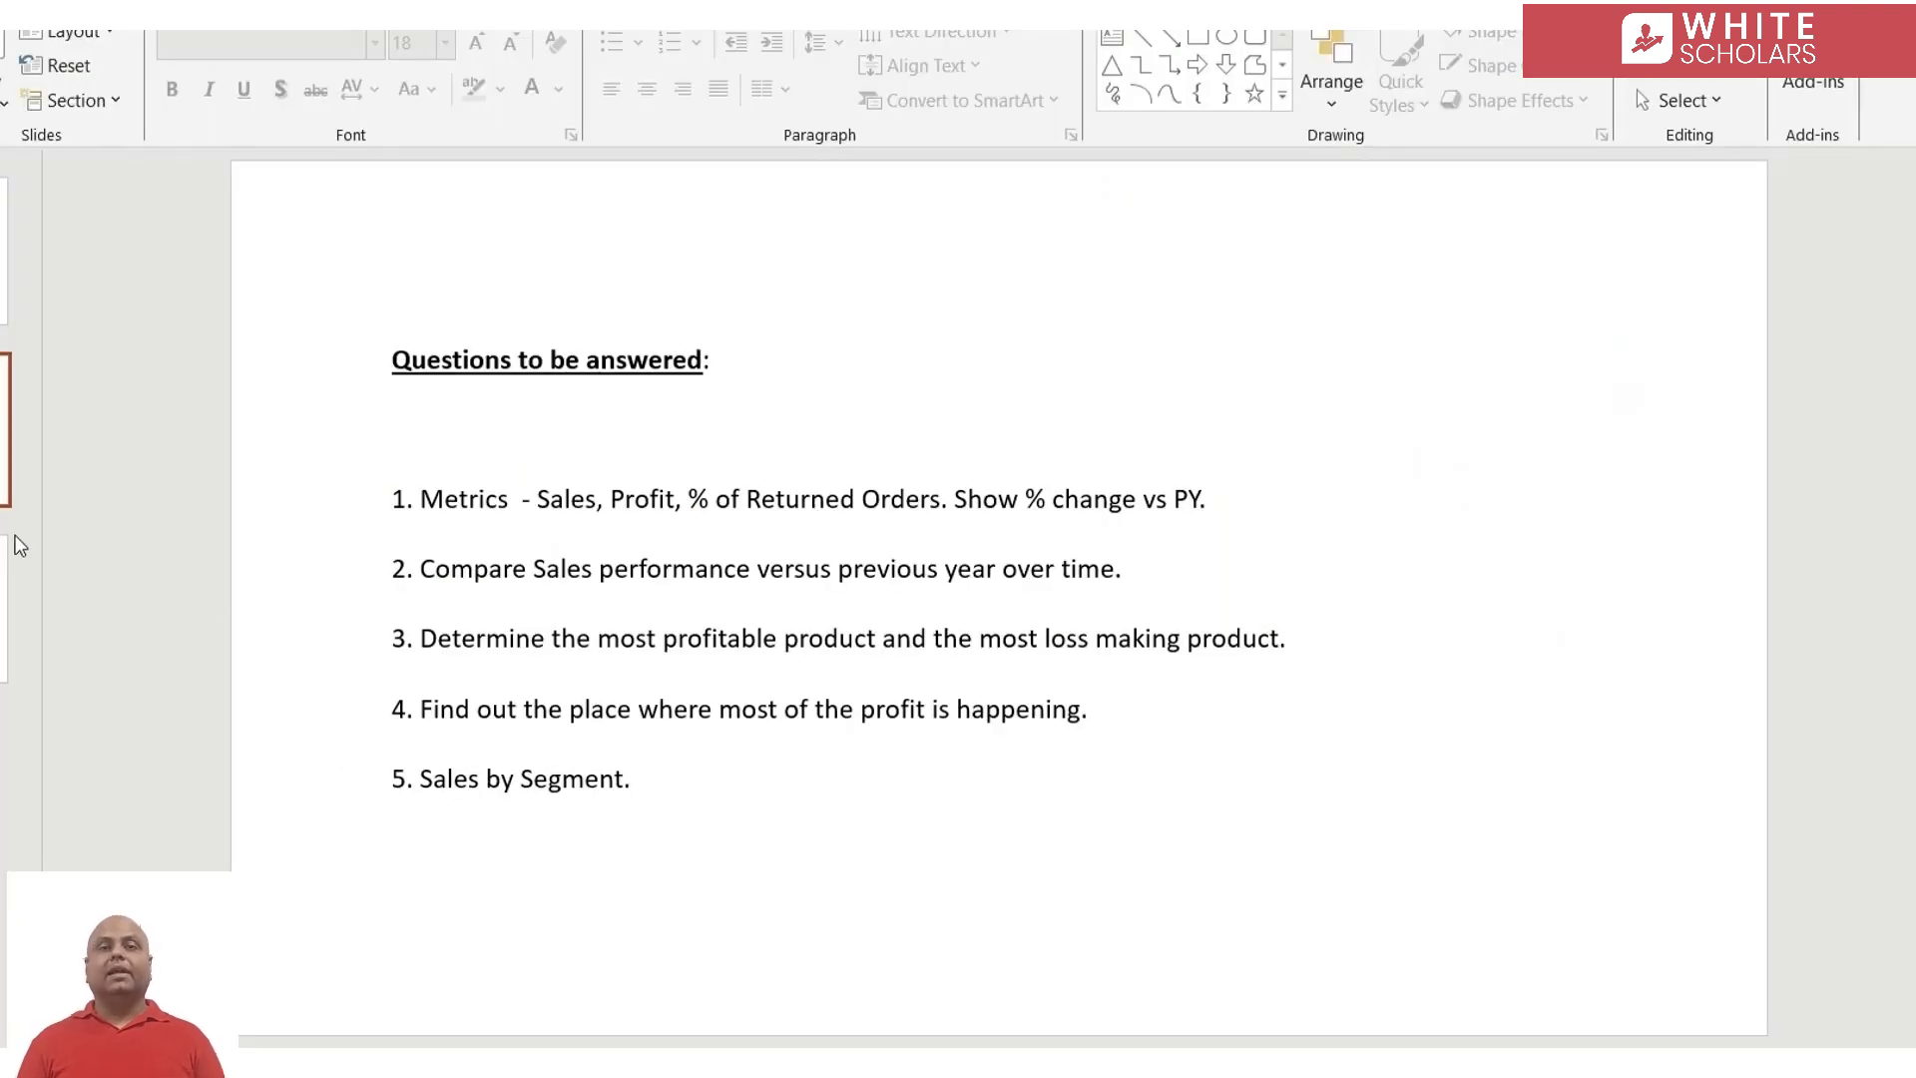
Copy the background color code #E2E8EA from the Color Codes slide in PowerPoint and return to Power BI
click(20, 546)
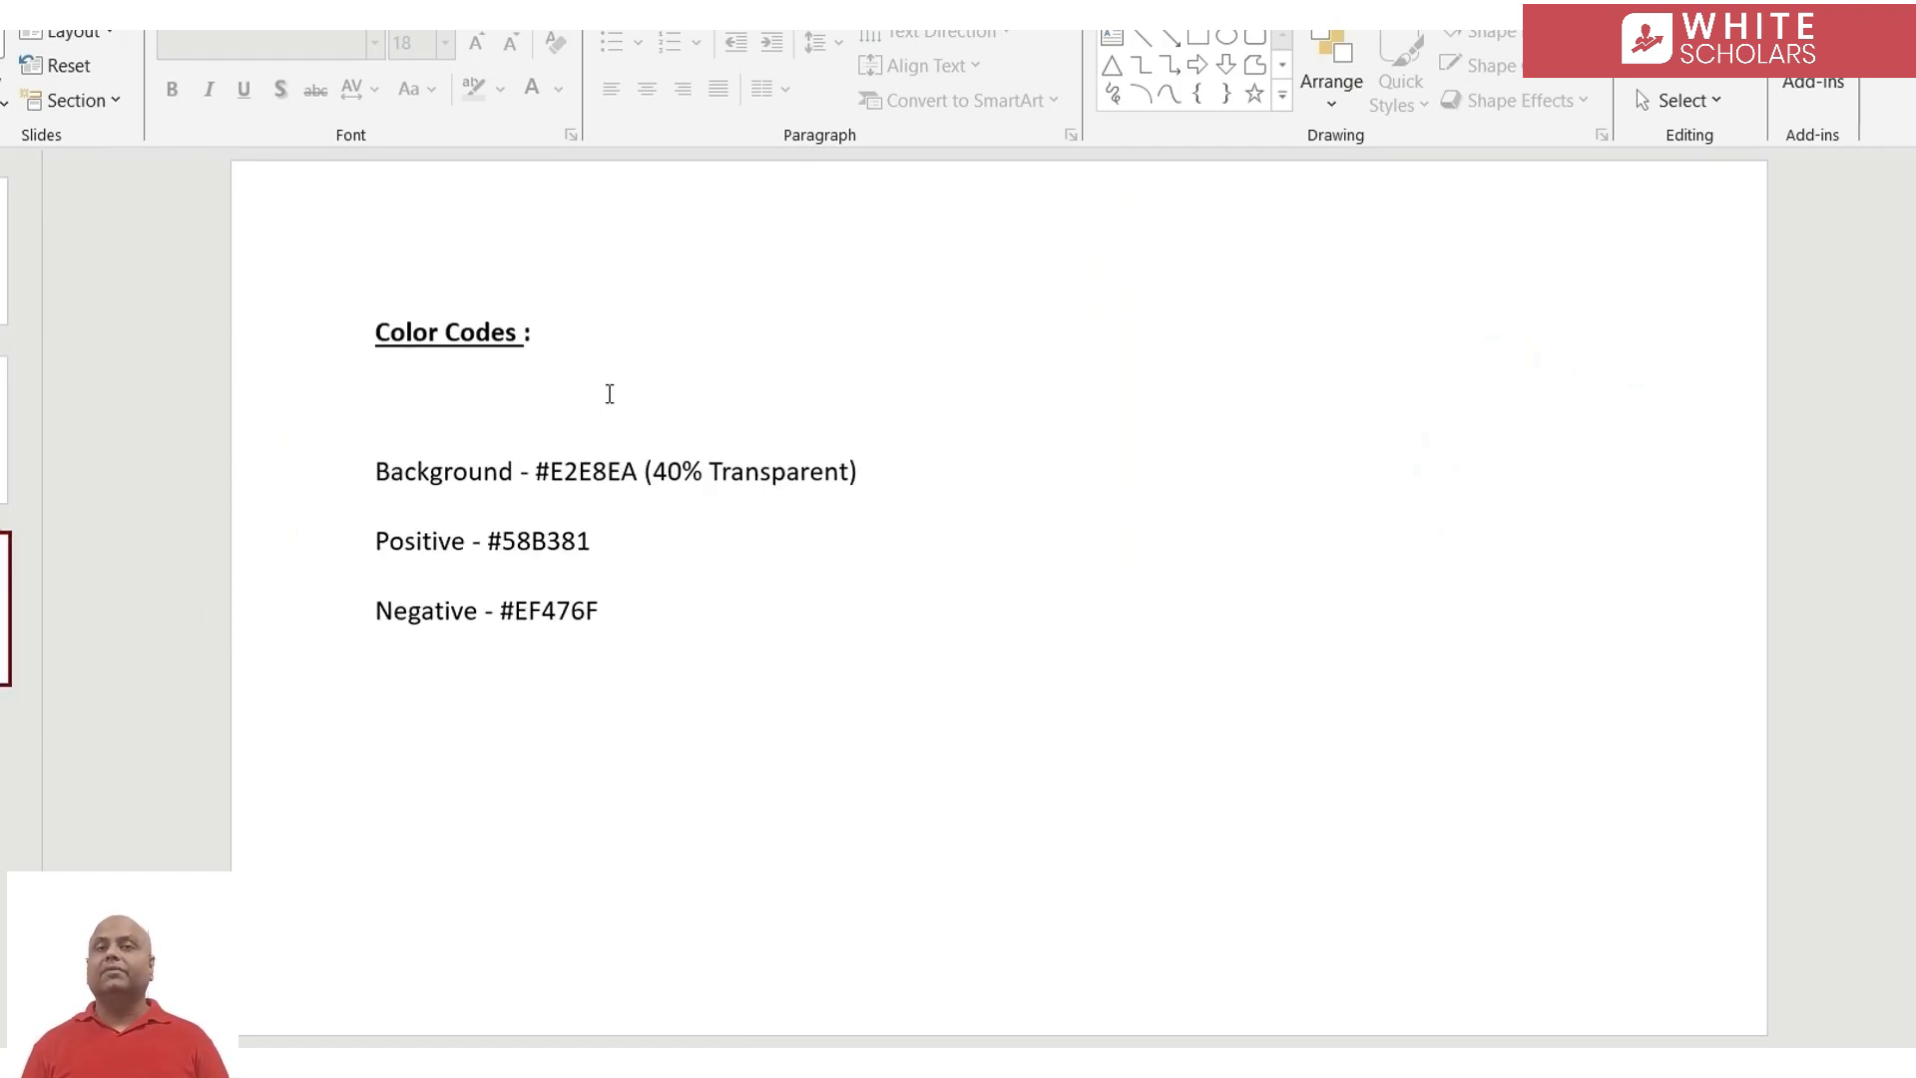
drag(538, 473, 620, 484)
key(ctrl+c)
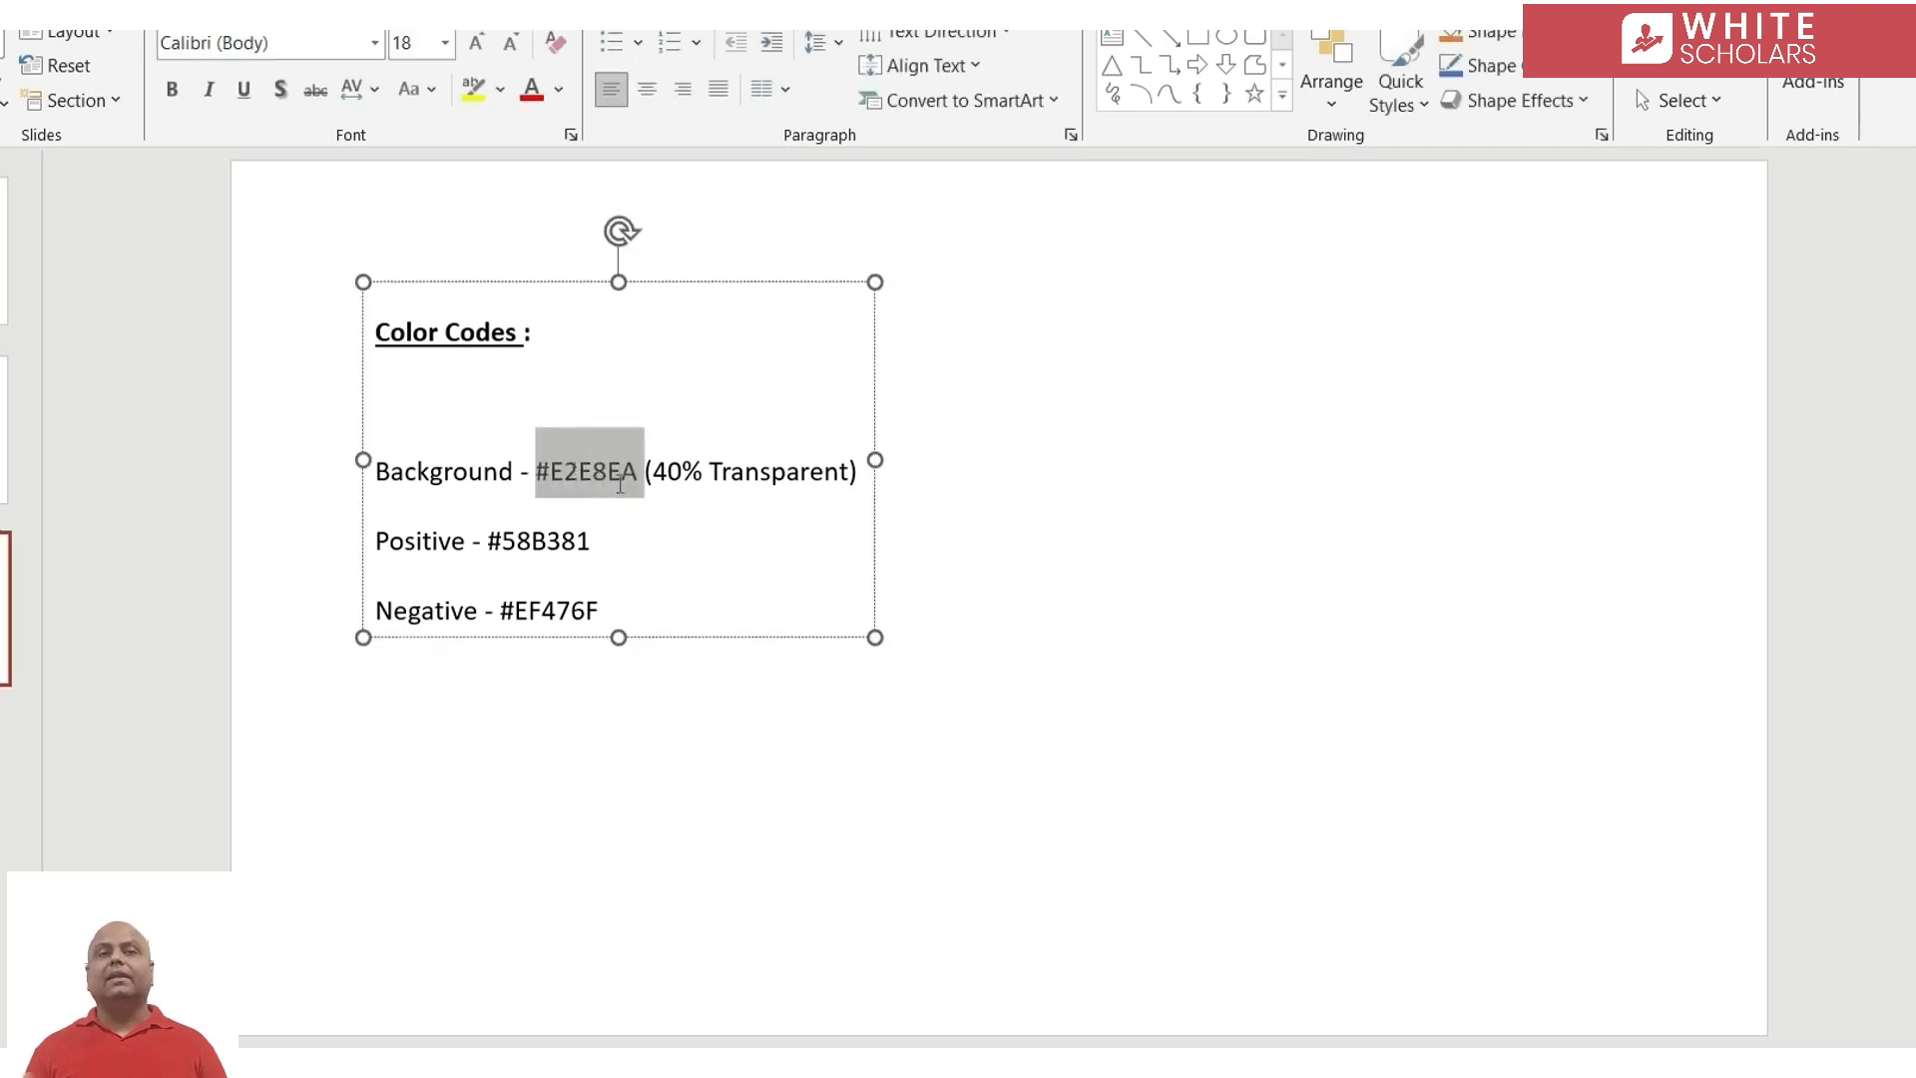
click(977, 1070)
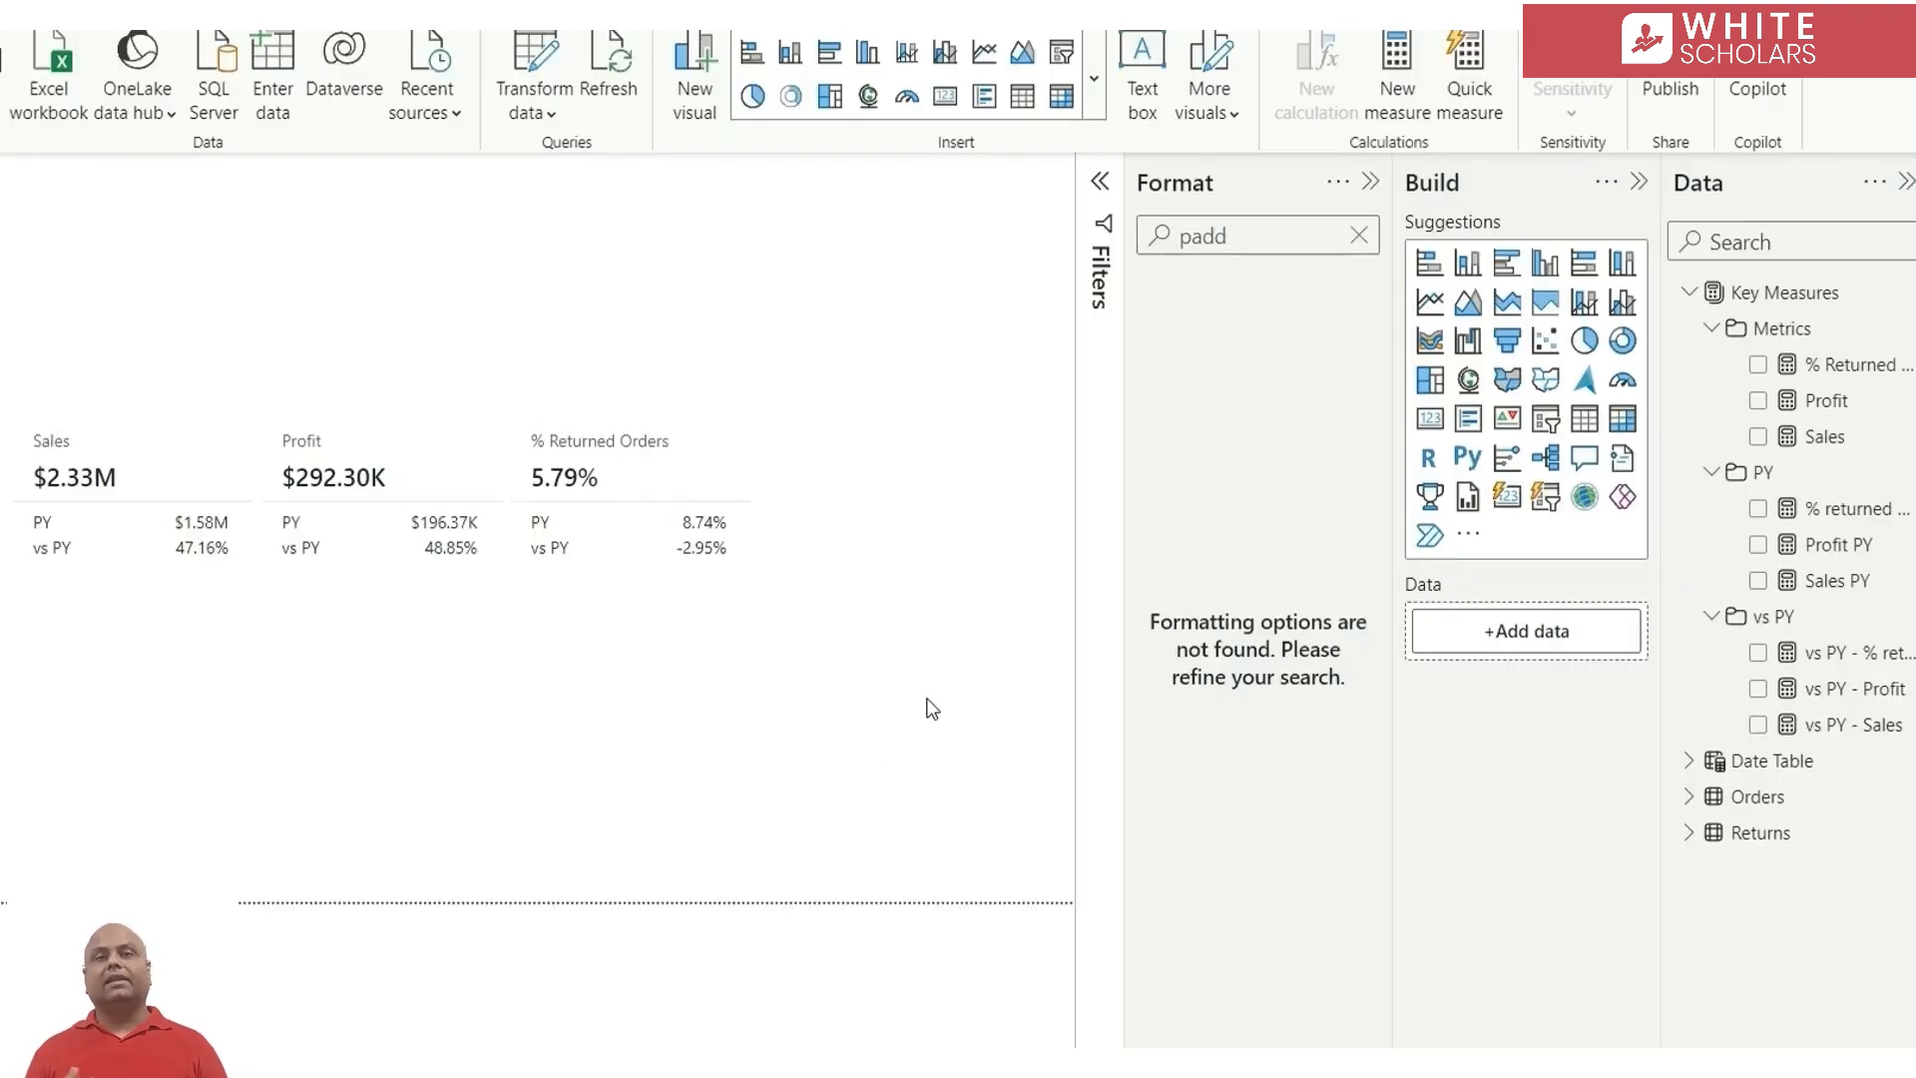
Set the report page's canvas background color to #E2E8EA with 40% transparency
click(1359, 236)
click(1238, 425)
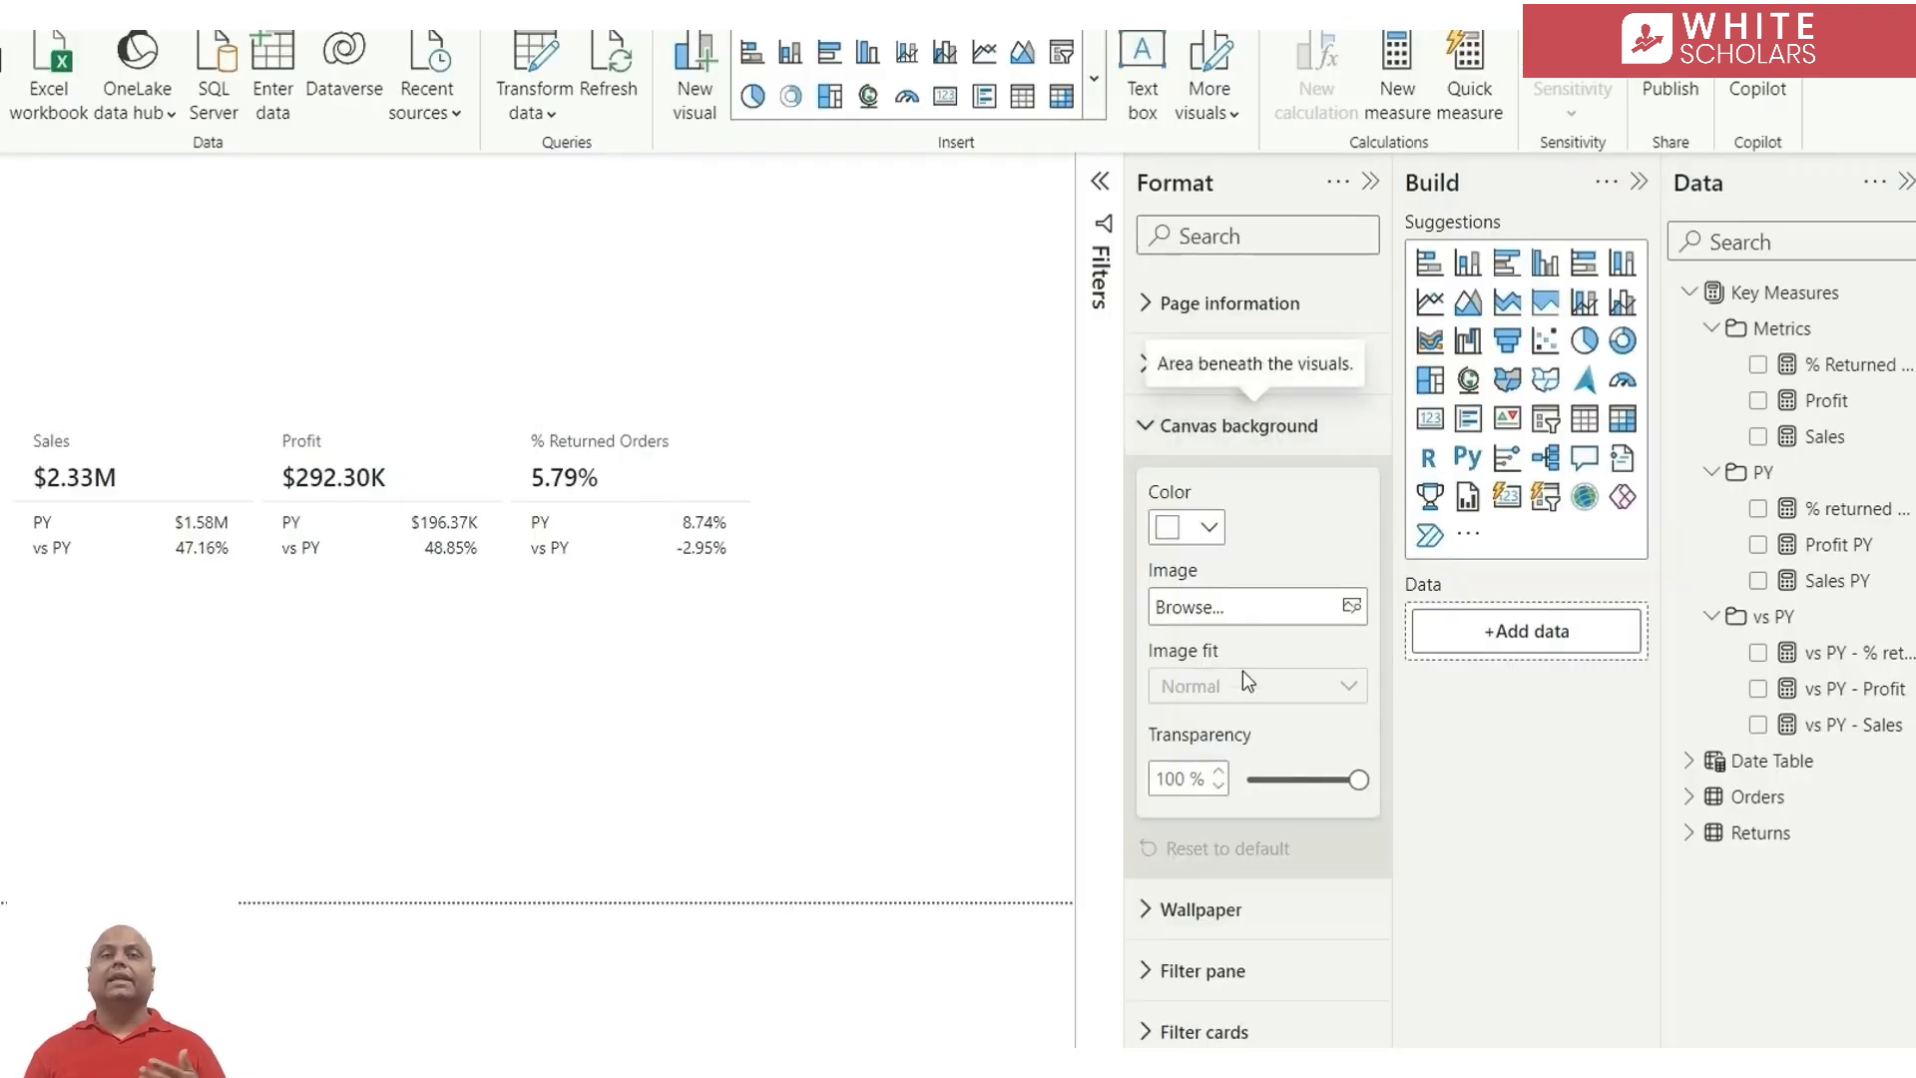
click(1207, 529)
click(1259, 1034)
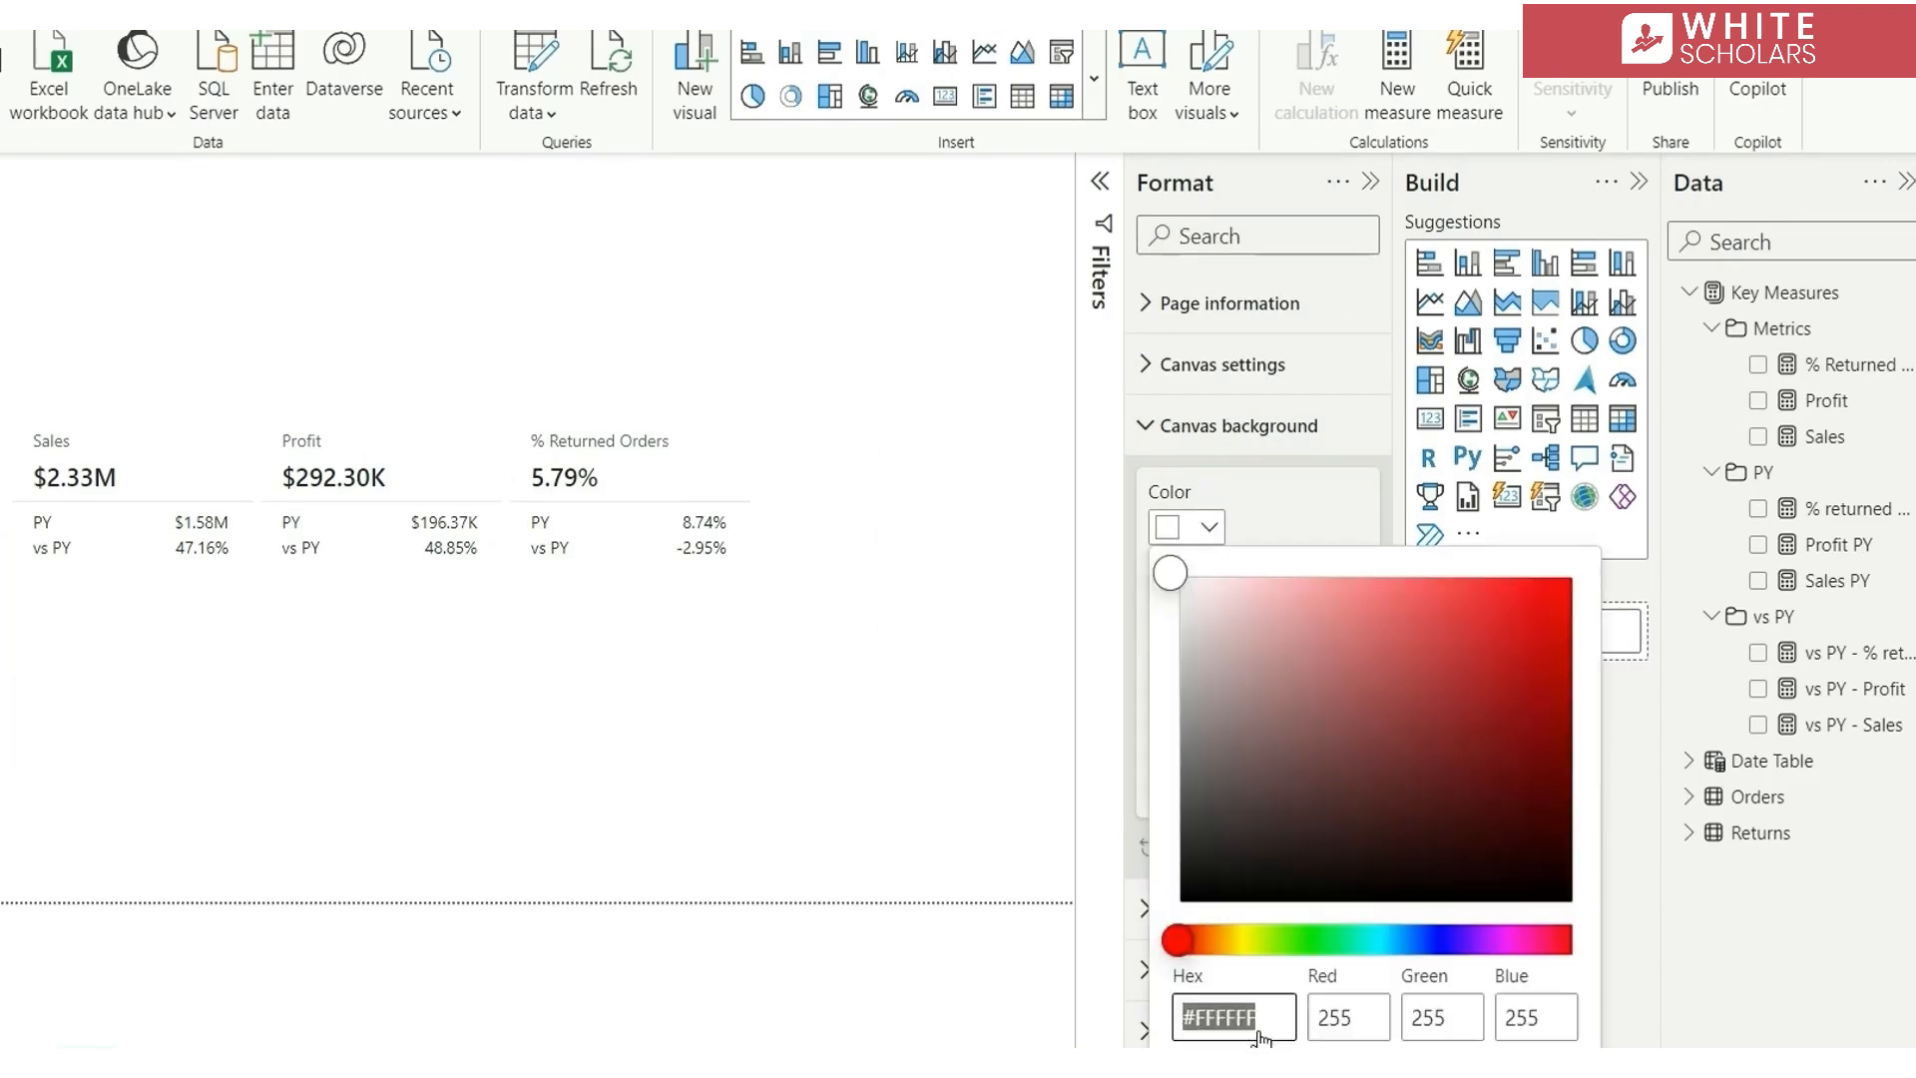
key(ctrl+v)
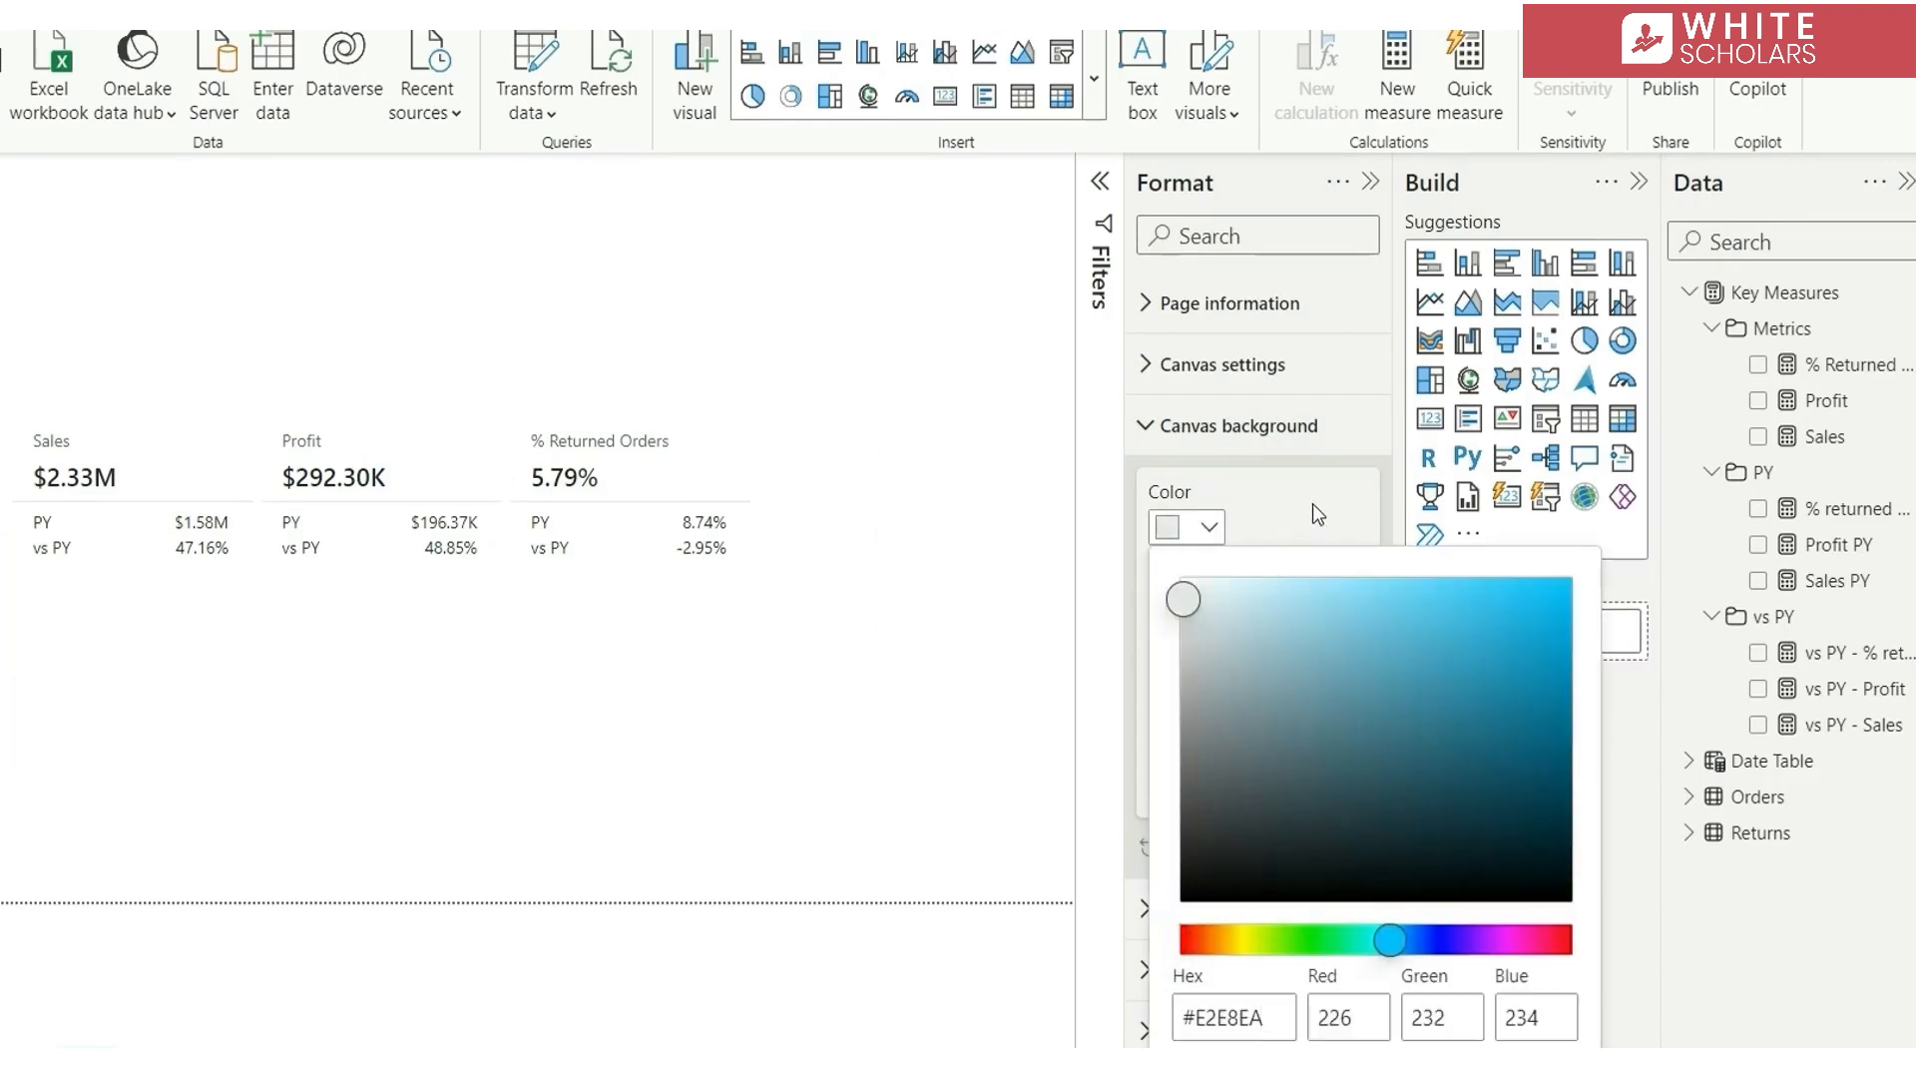
click(1313, 504)
double_click(1170, 779)
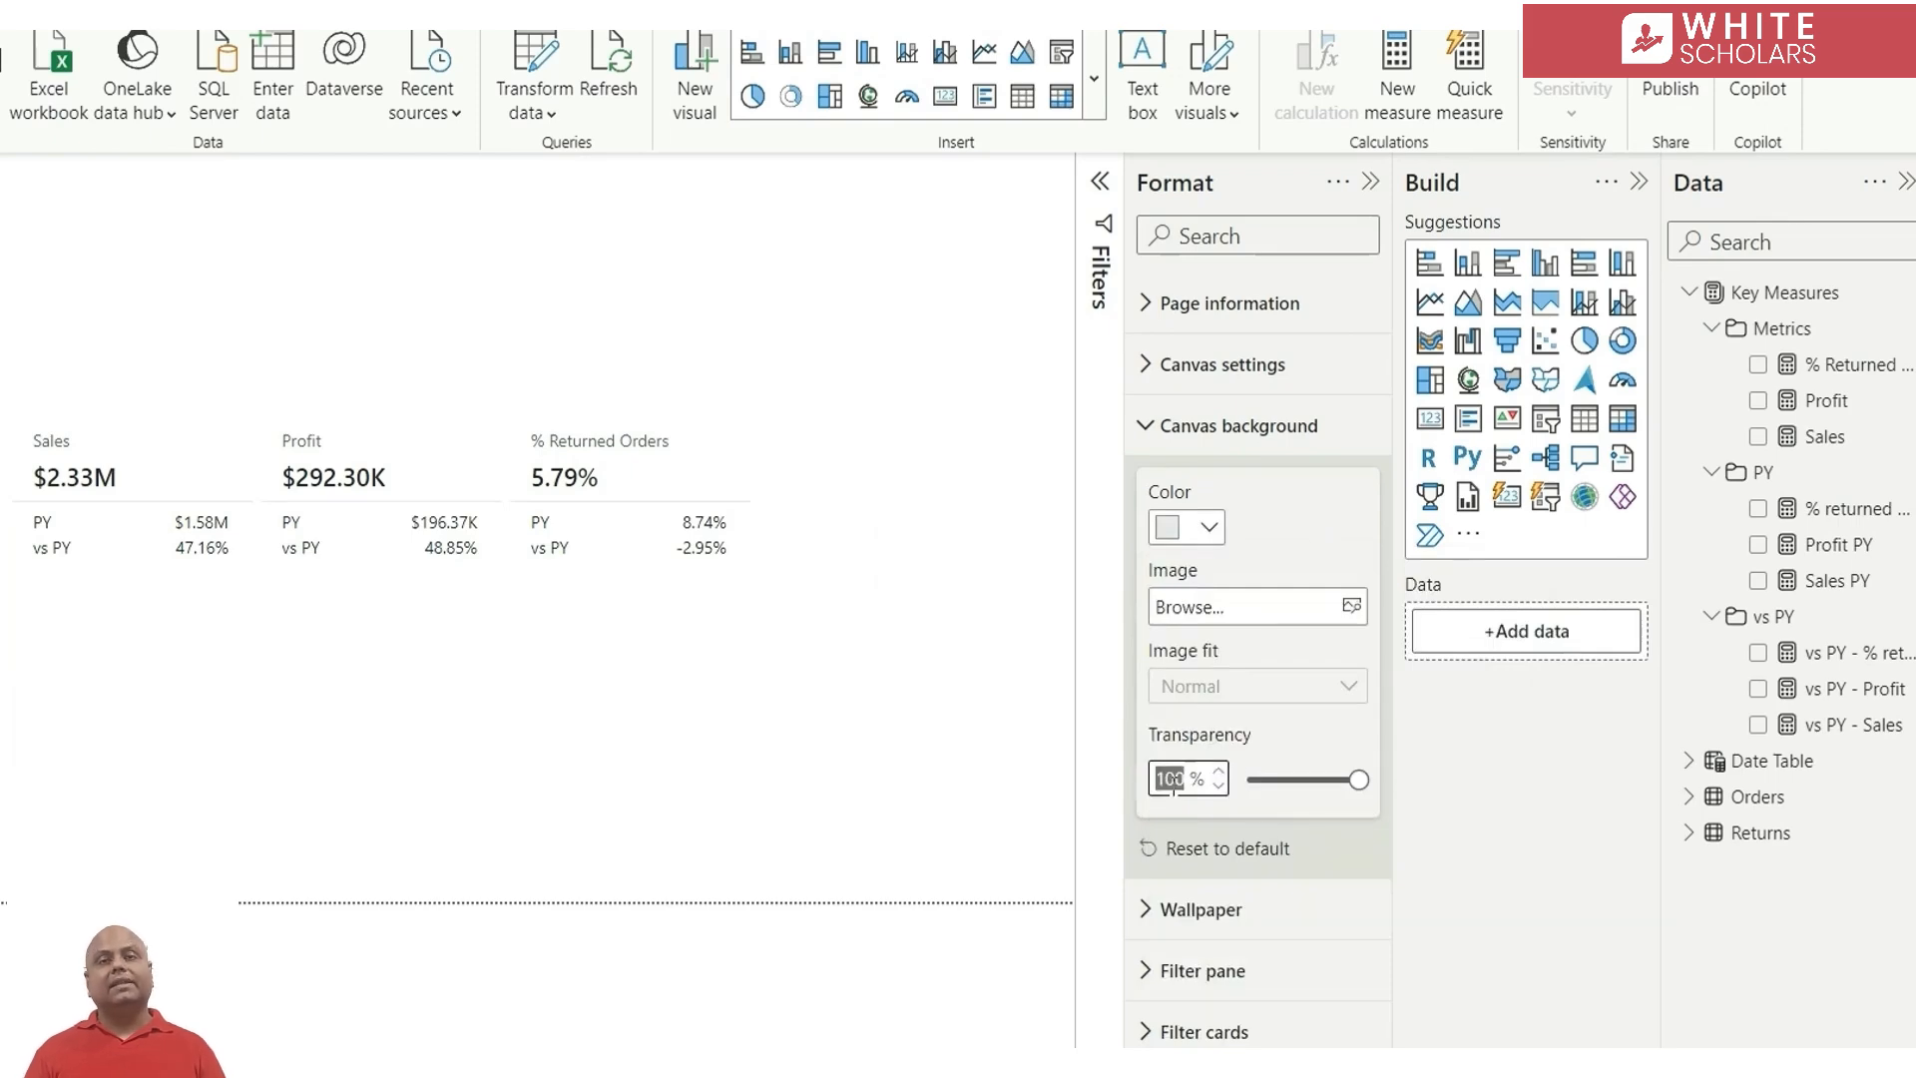
text(40)
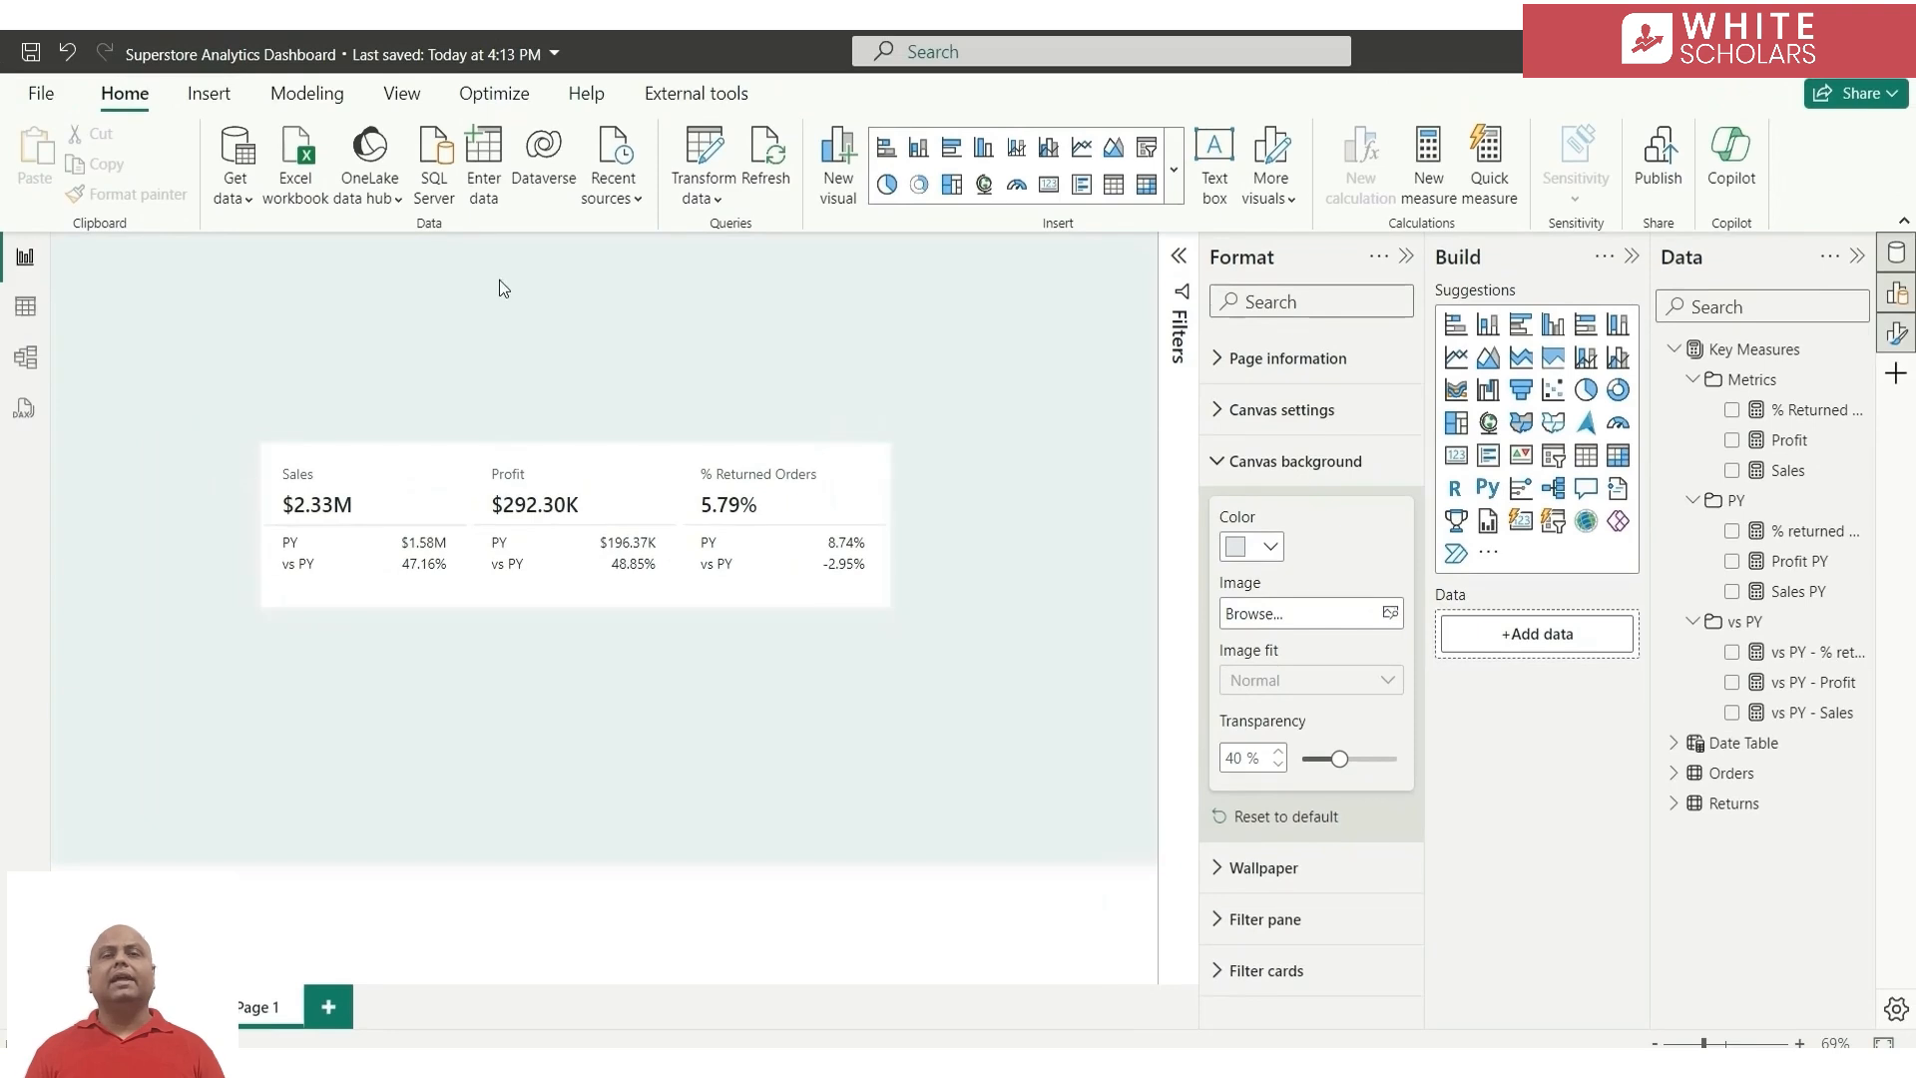
Insert a rectangle shape on the page, fill it white and turn off its border
click(209, 99)
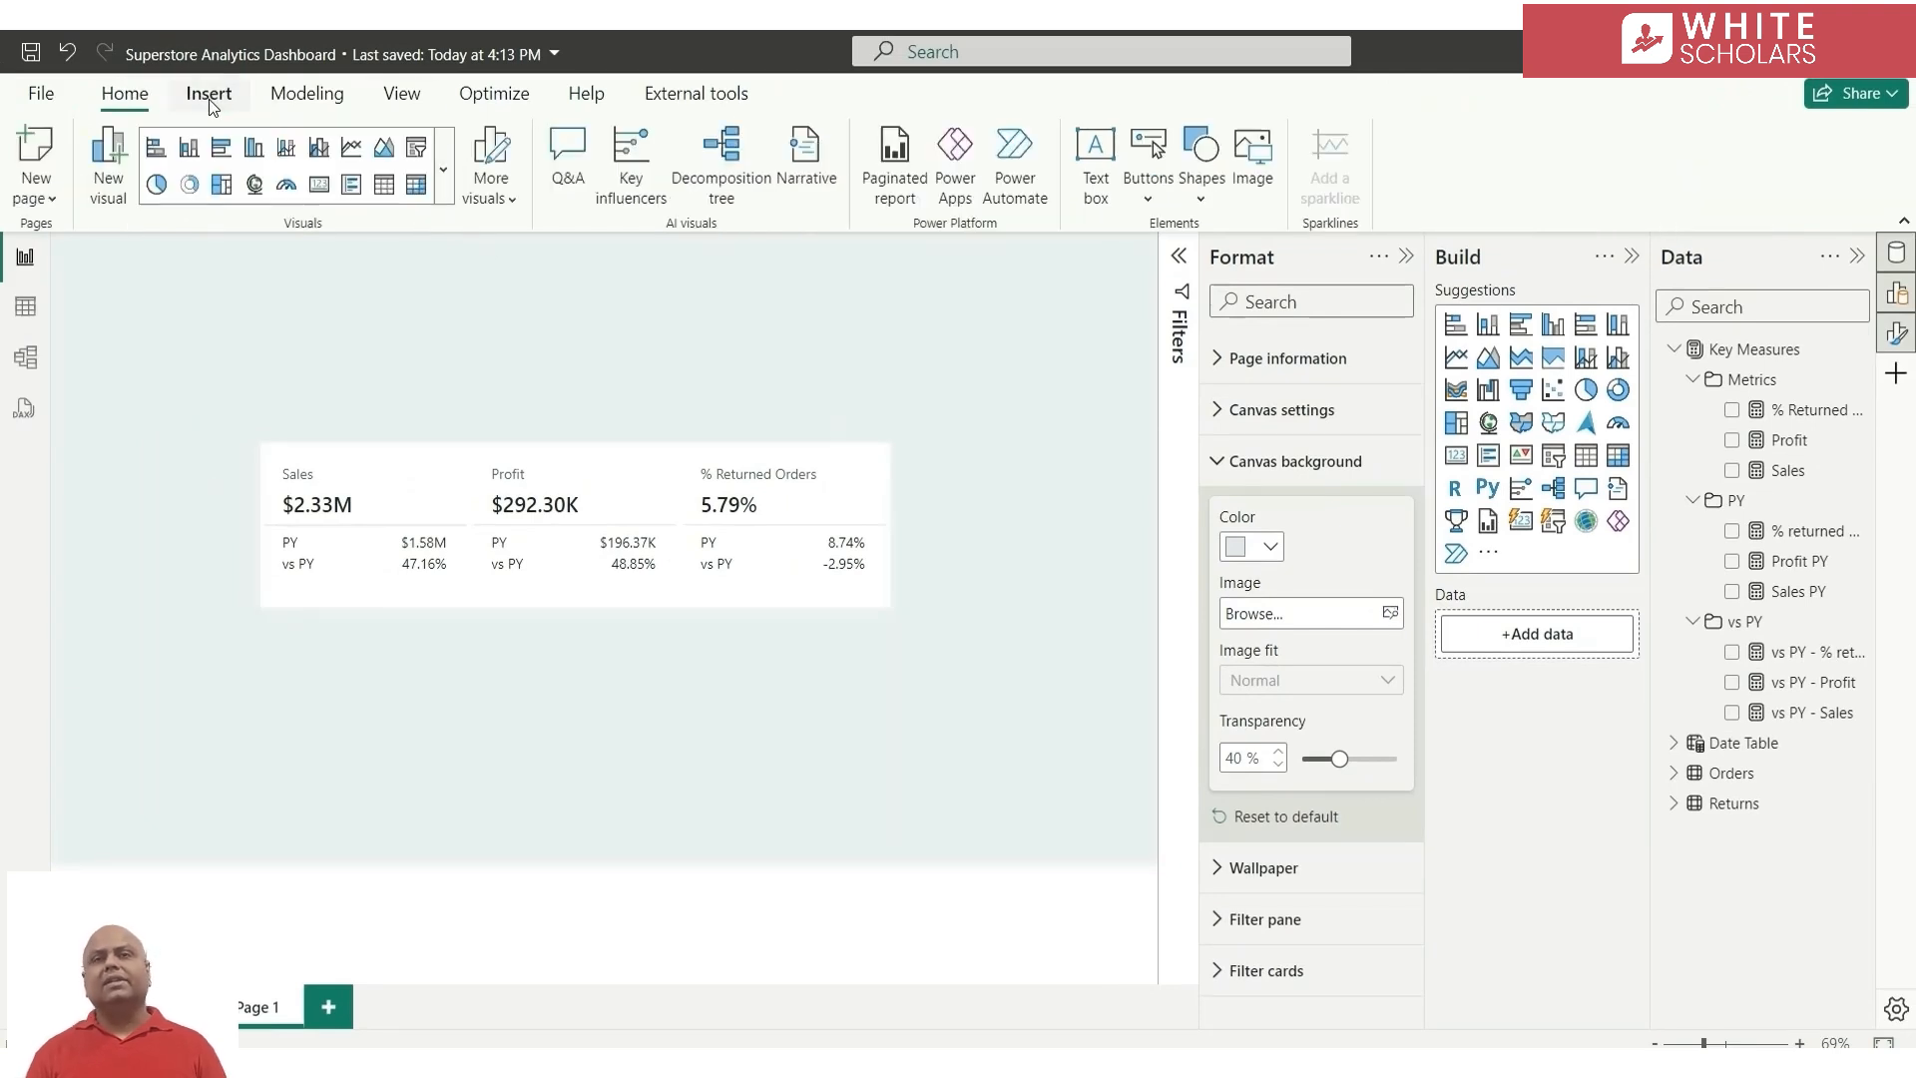
click(1198, 205)
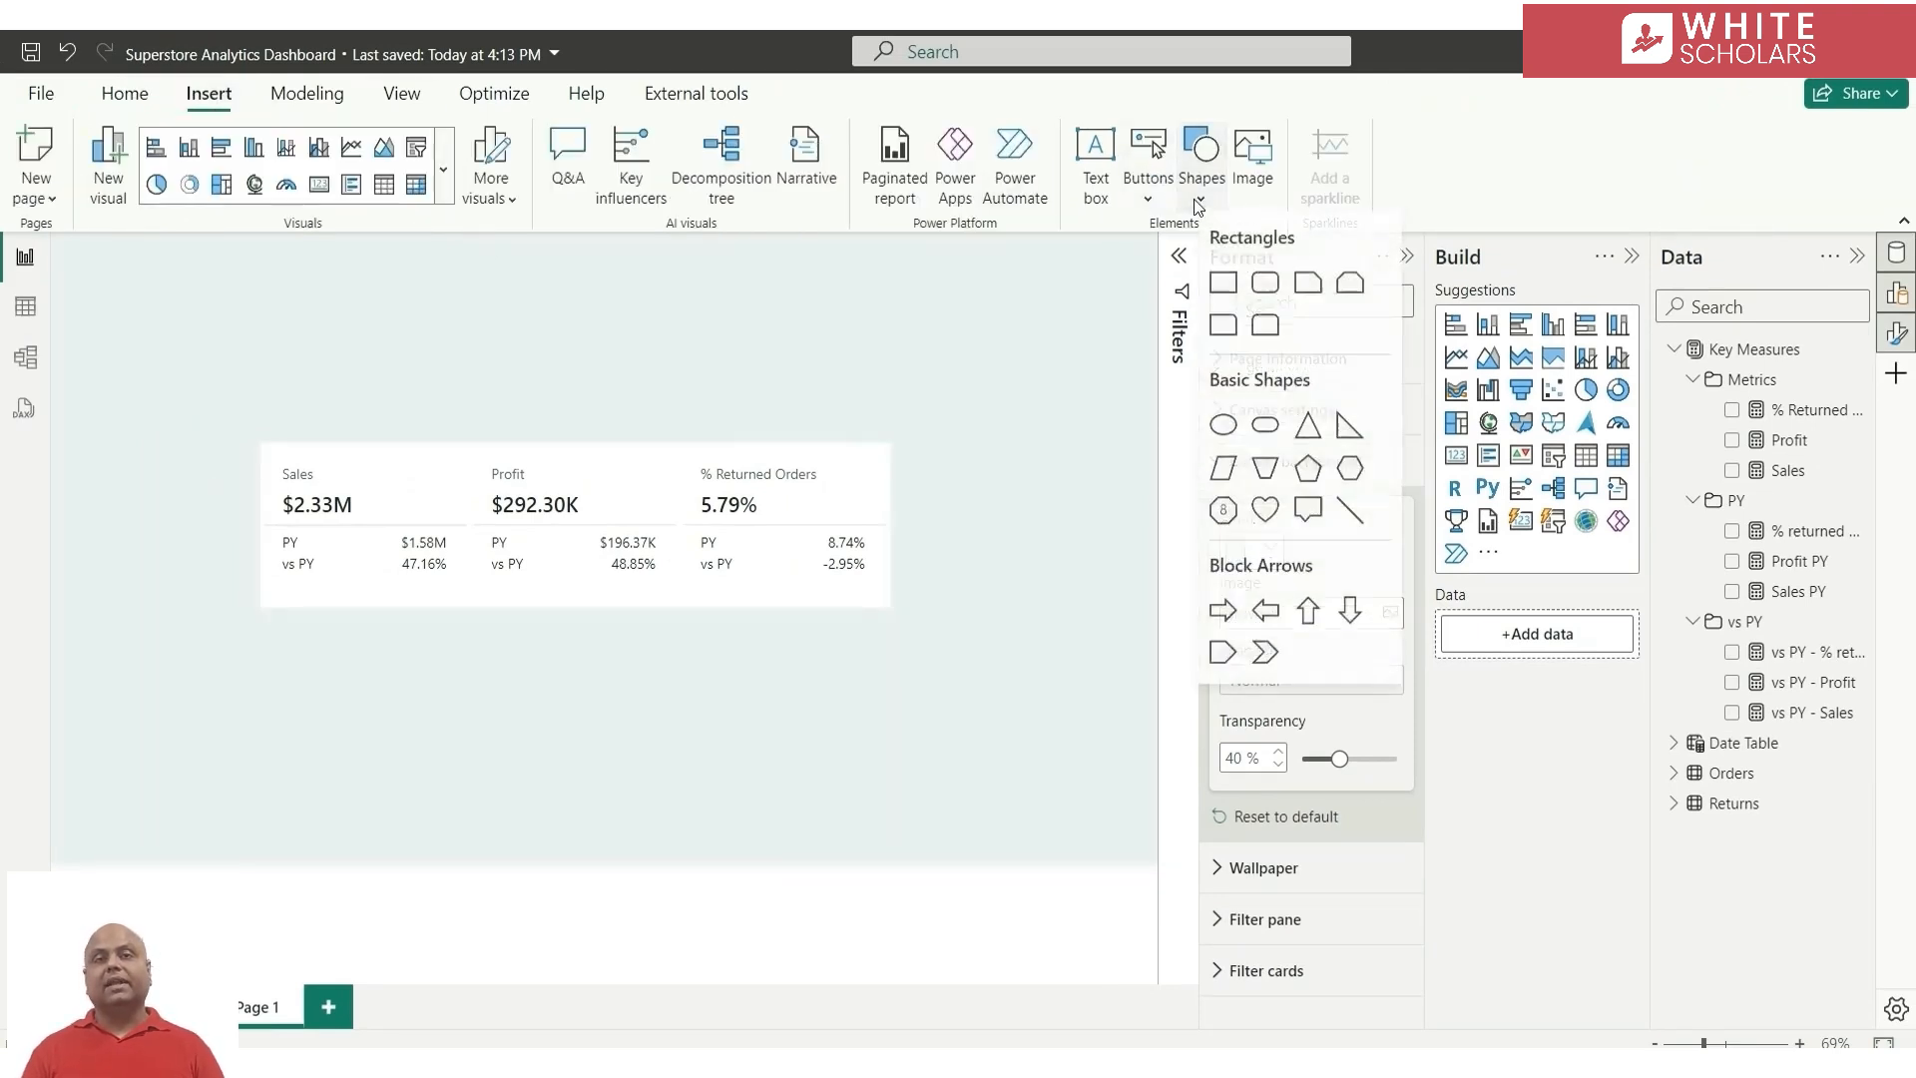
click(1223, 282)
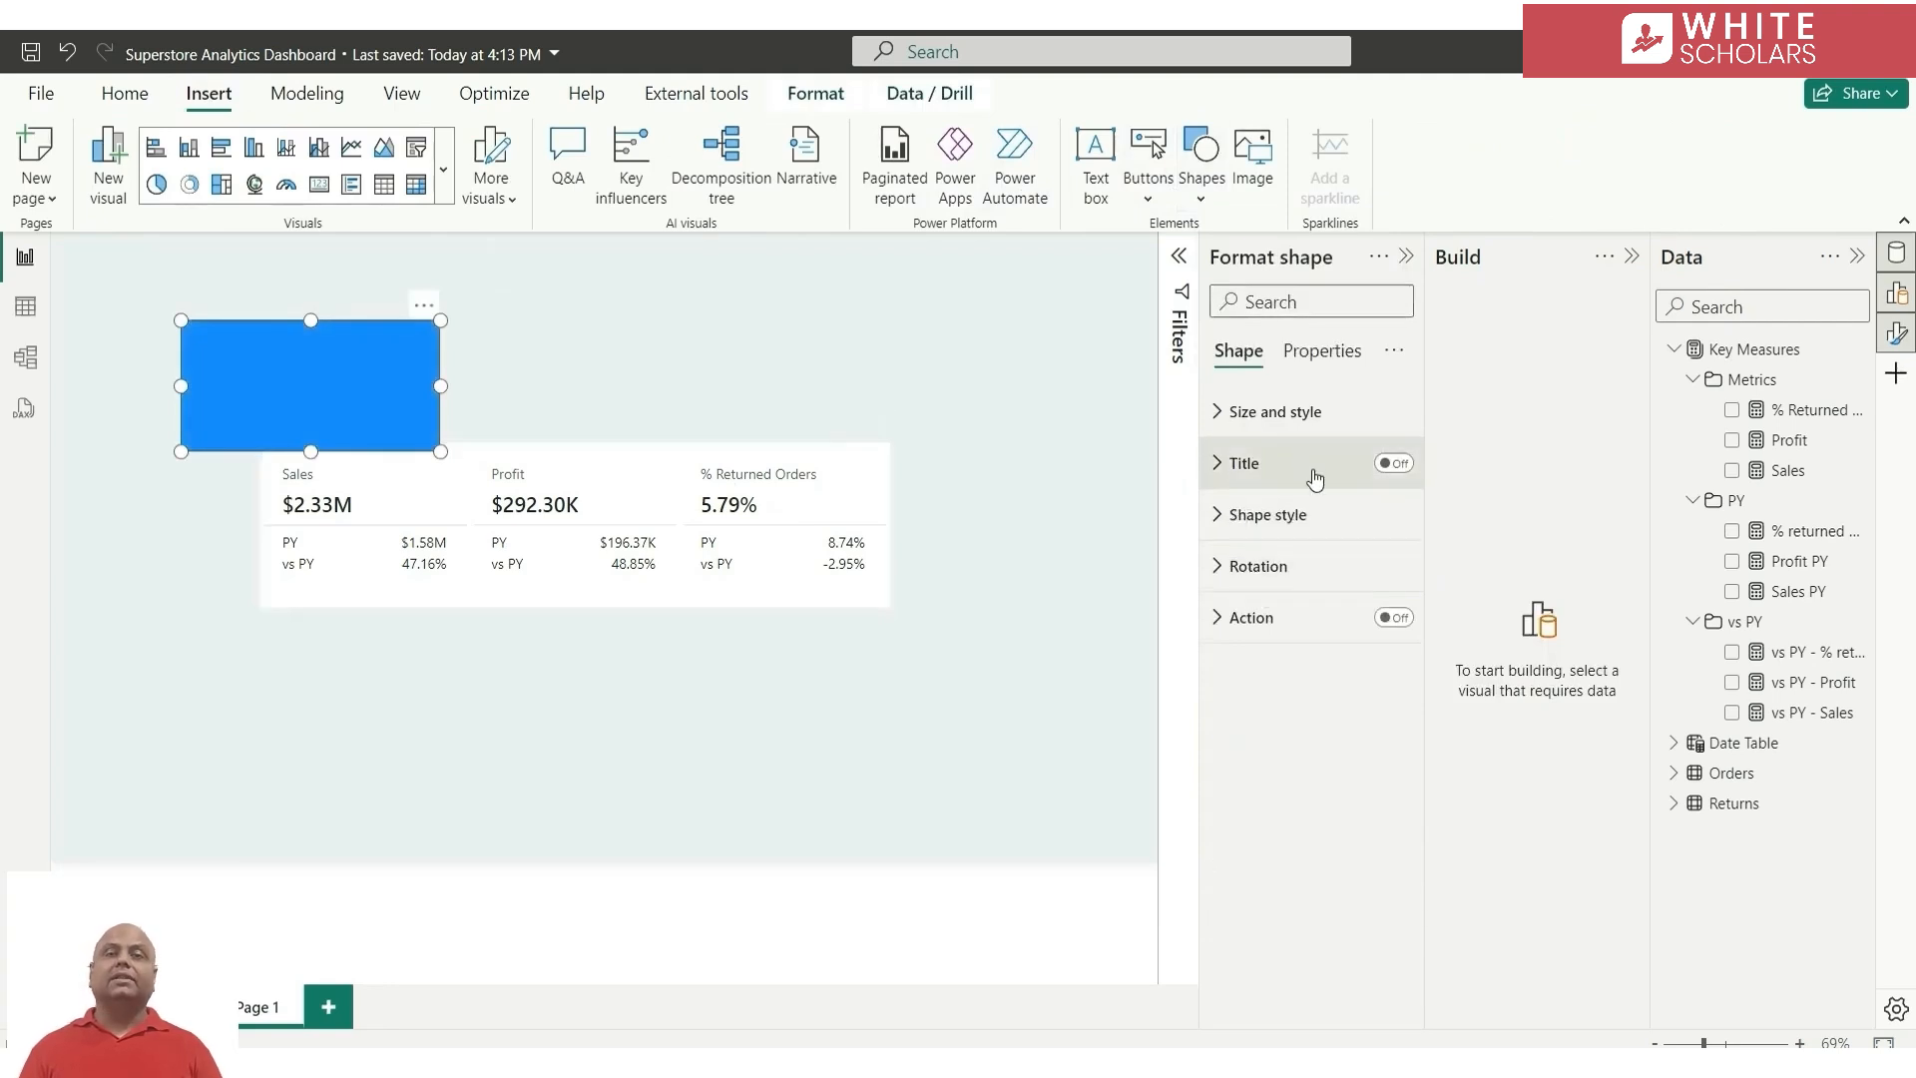
click(1308, 516)
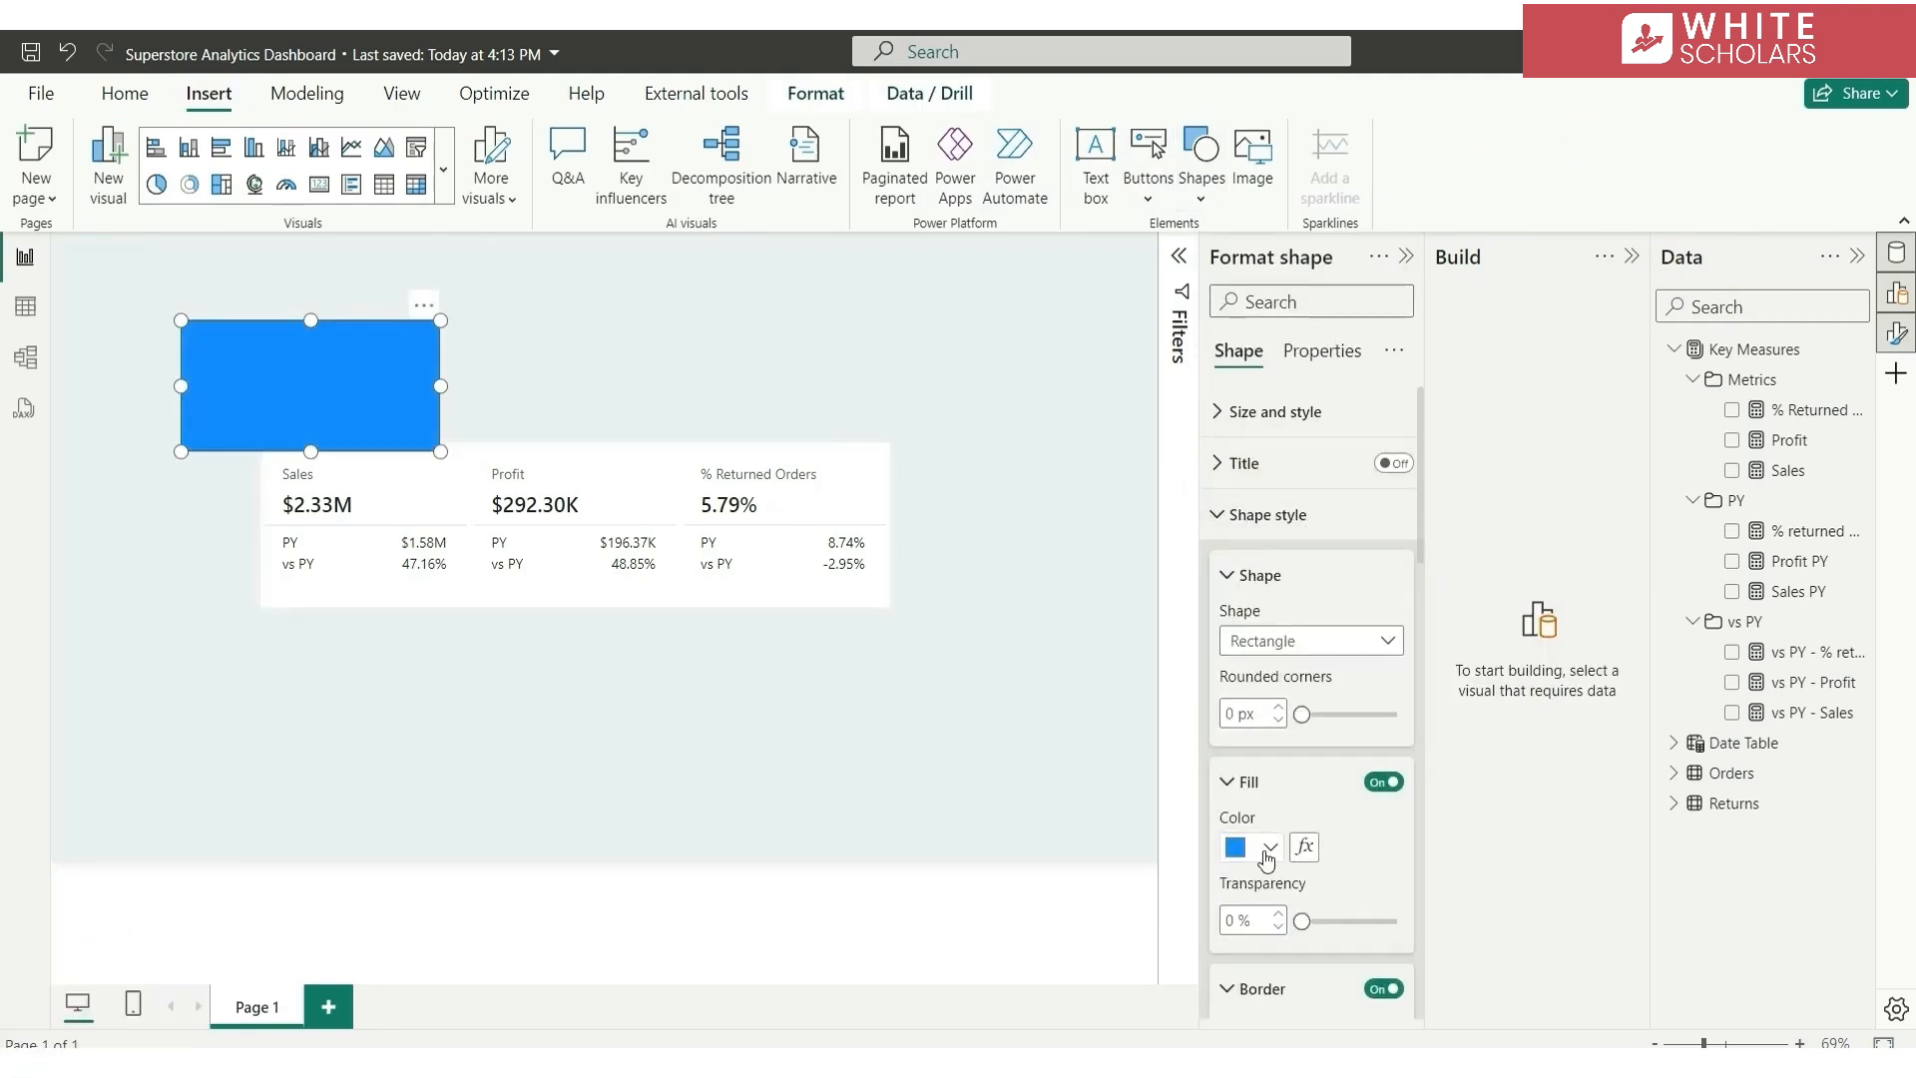
click(1265, 854)
click(1359, 739)
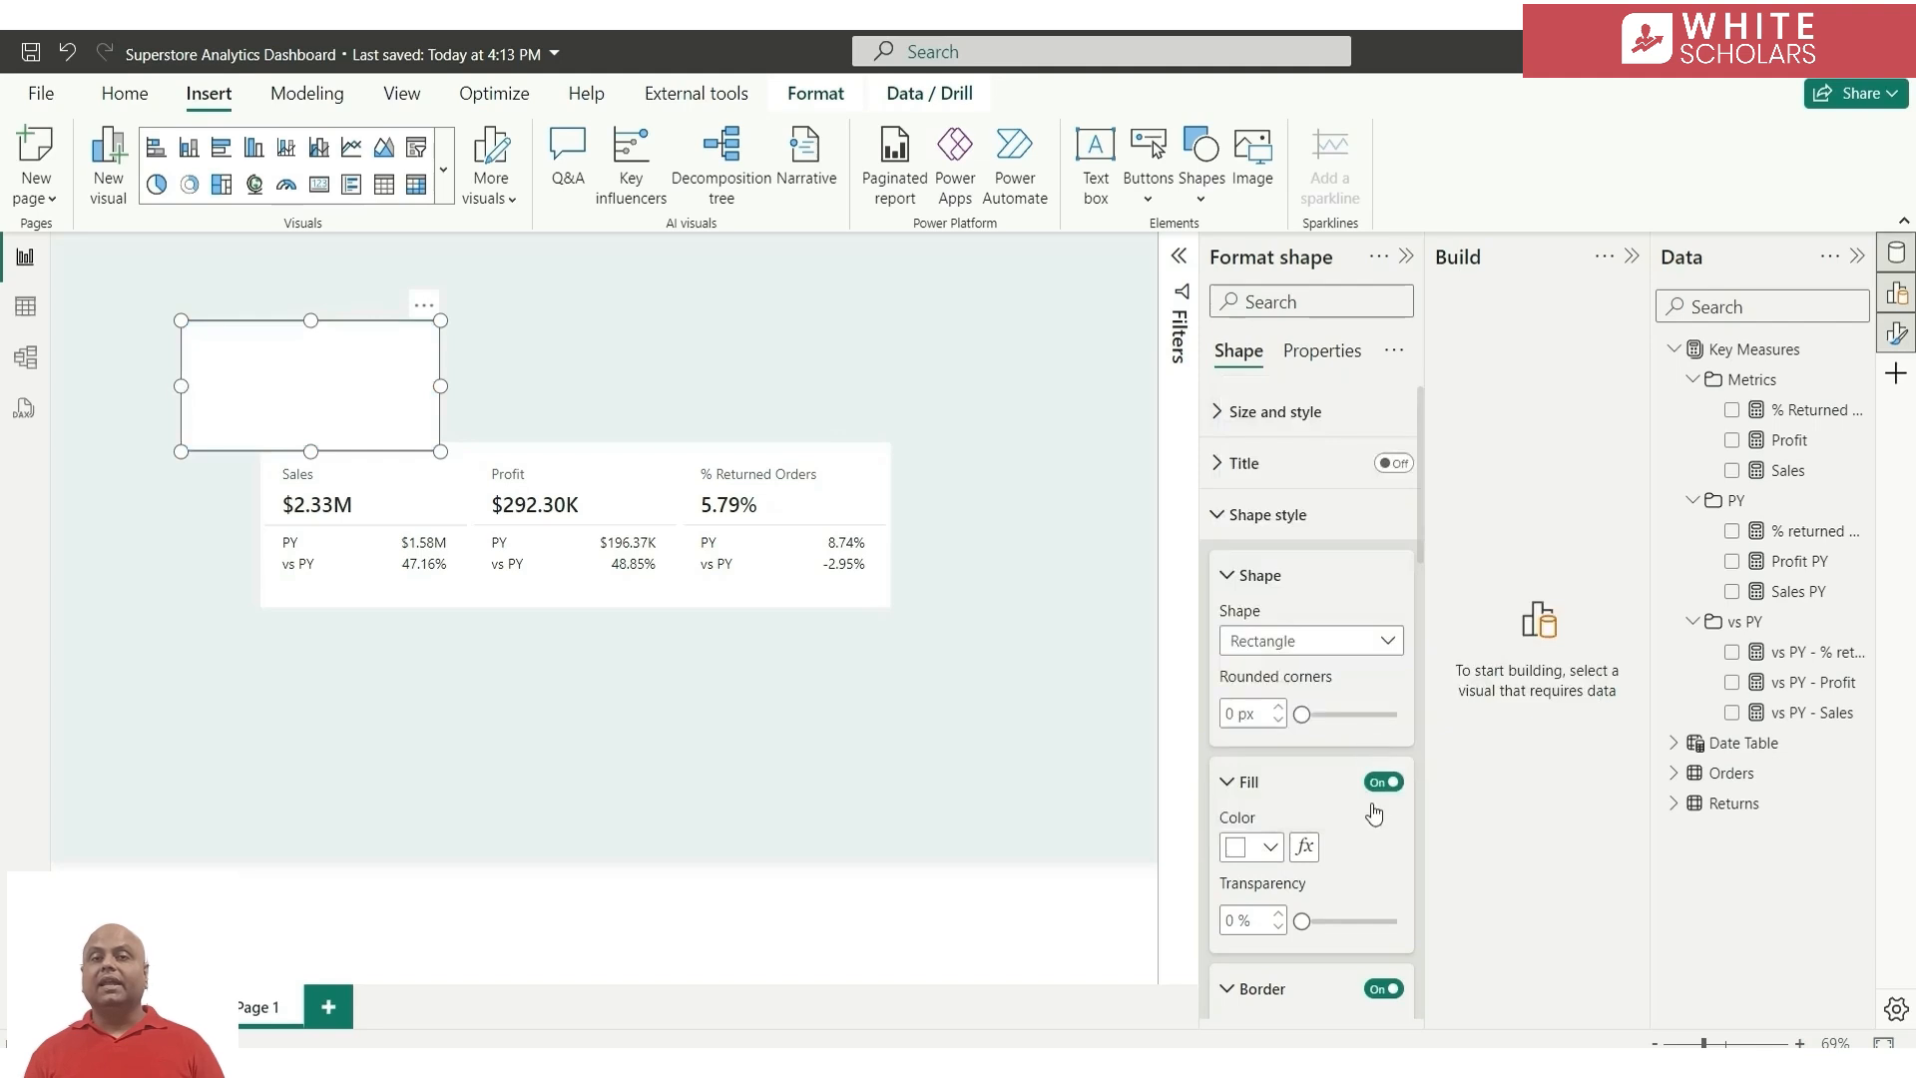
click(1380, 999)
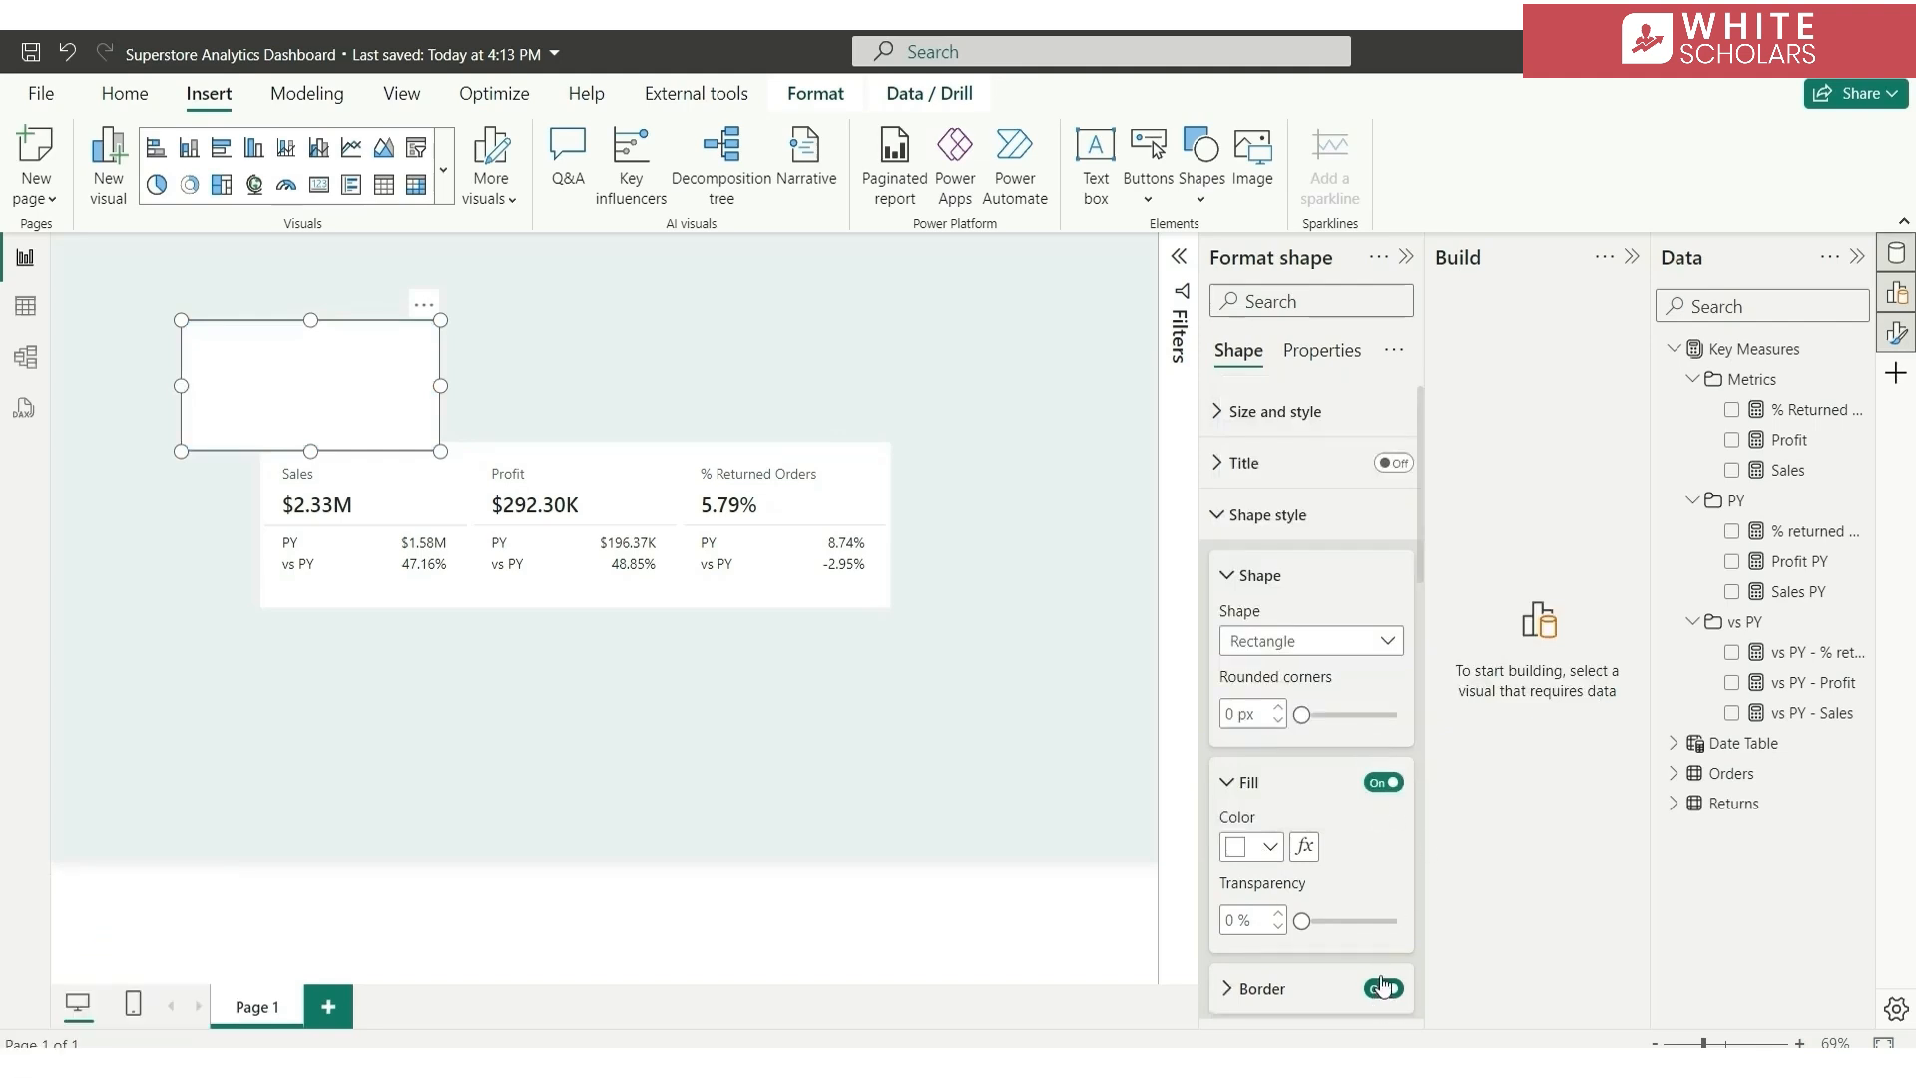
click(1379, 990)
Resize the white rectangle into a thin header banner spanning the full width of the page's upper edge
scroll(1377, 997, down, 3)
drag(181, 320, 52, 233)
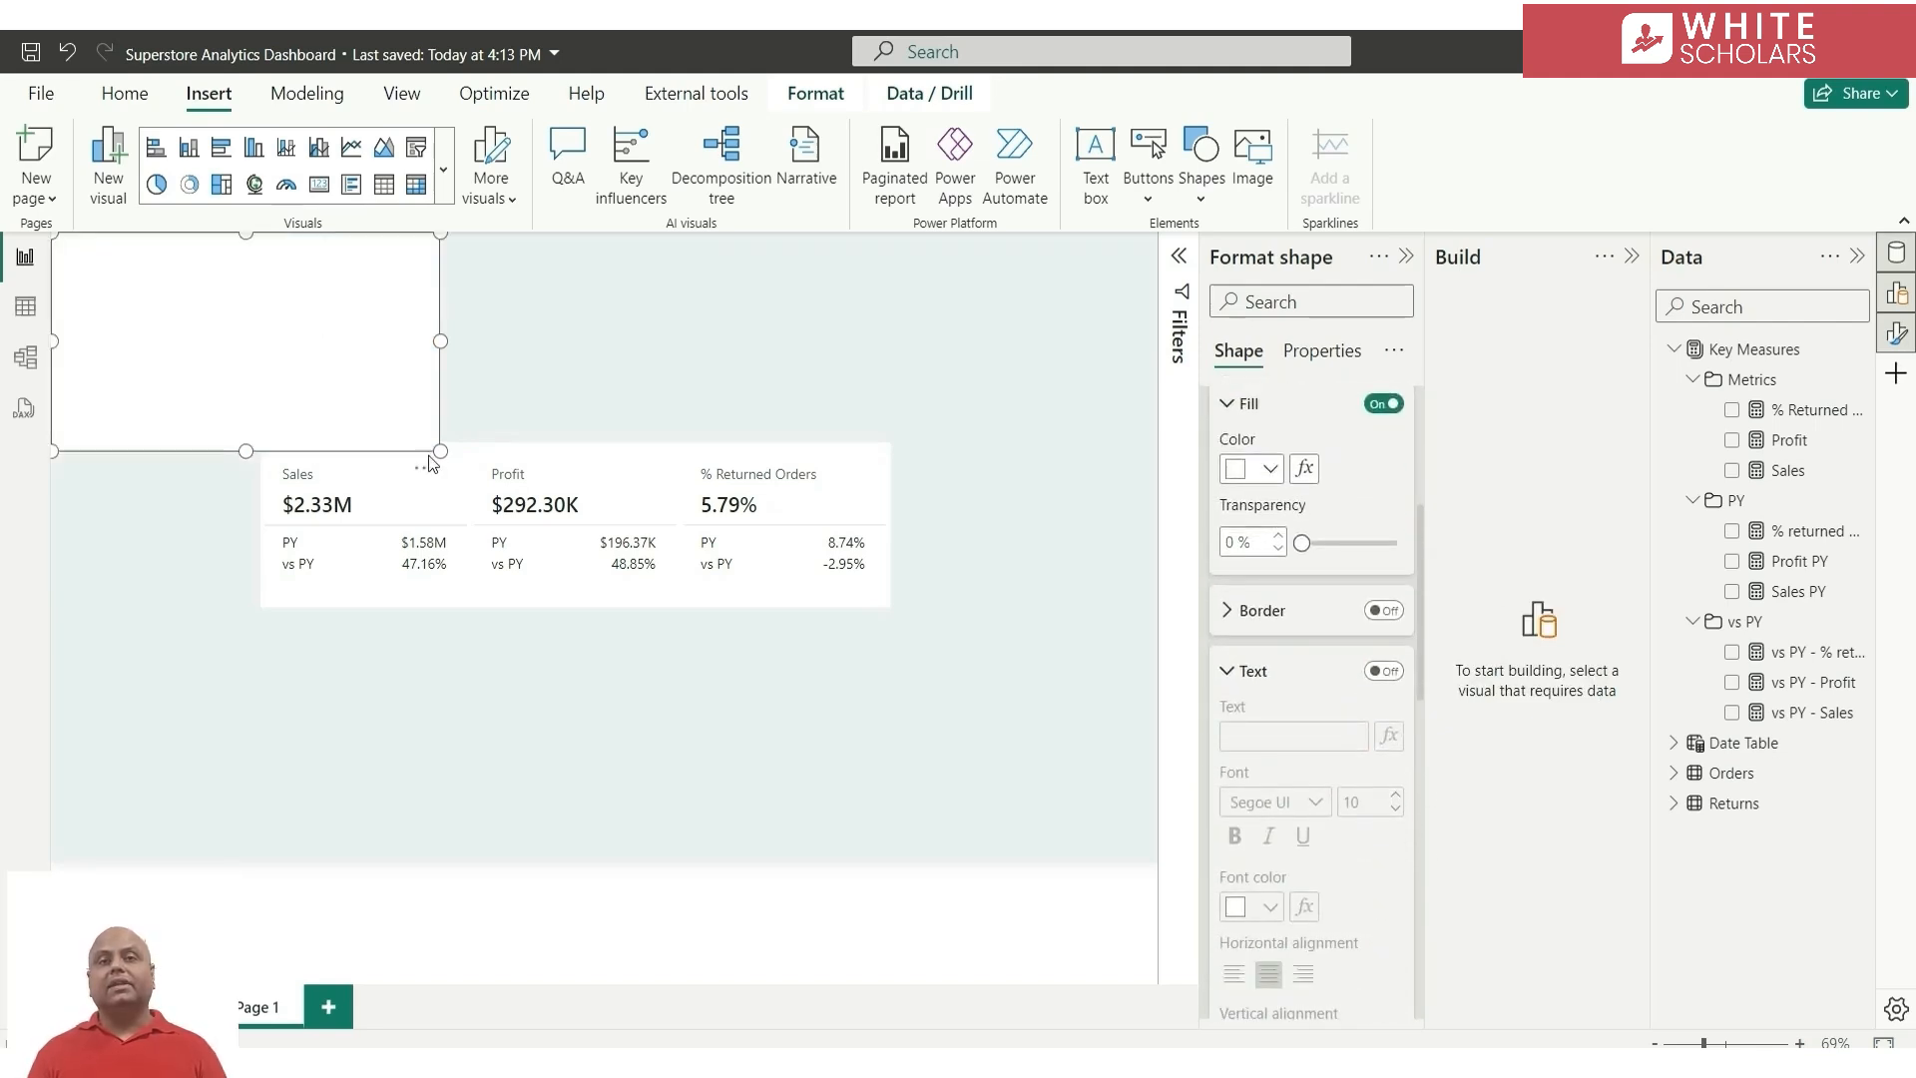
drag(441, 451, 1253, 288)
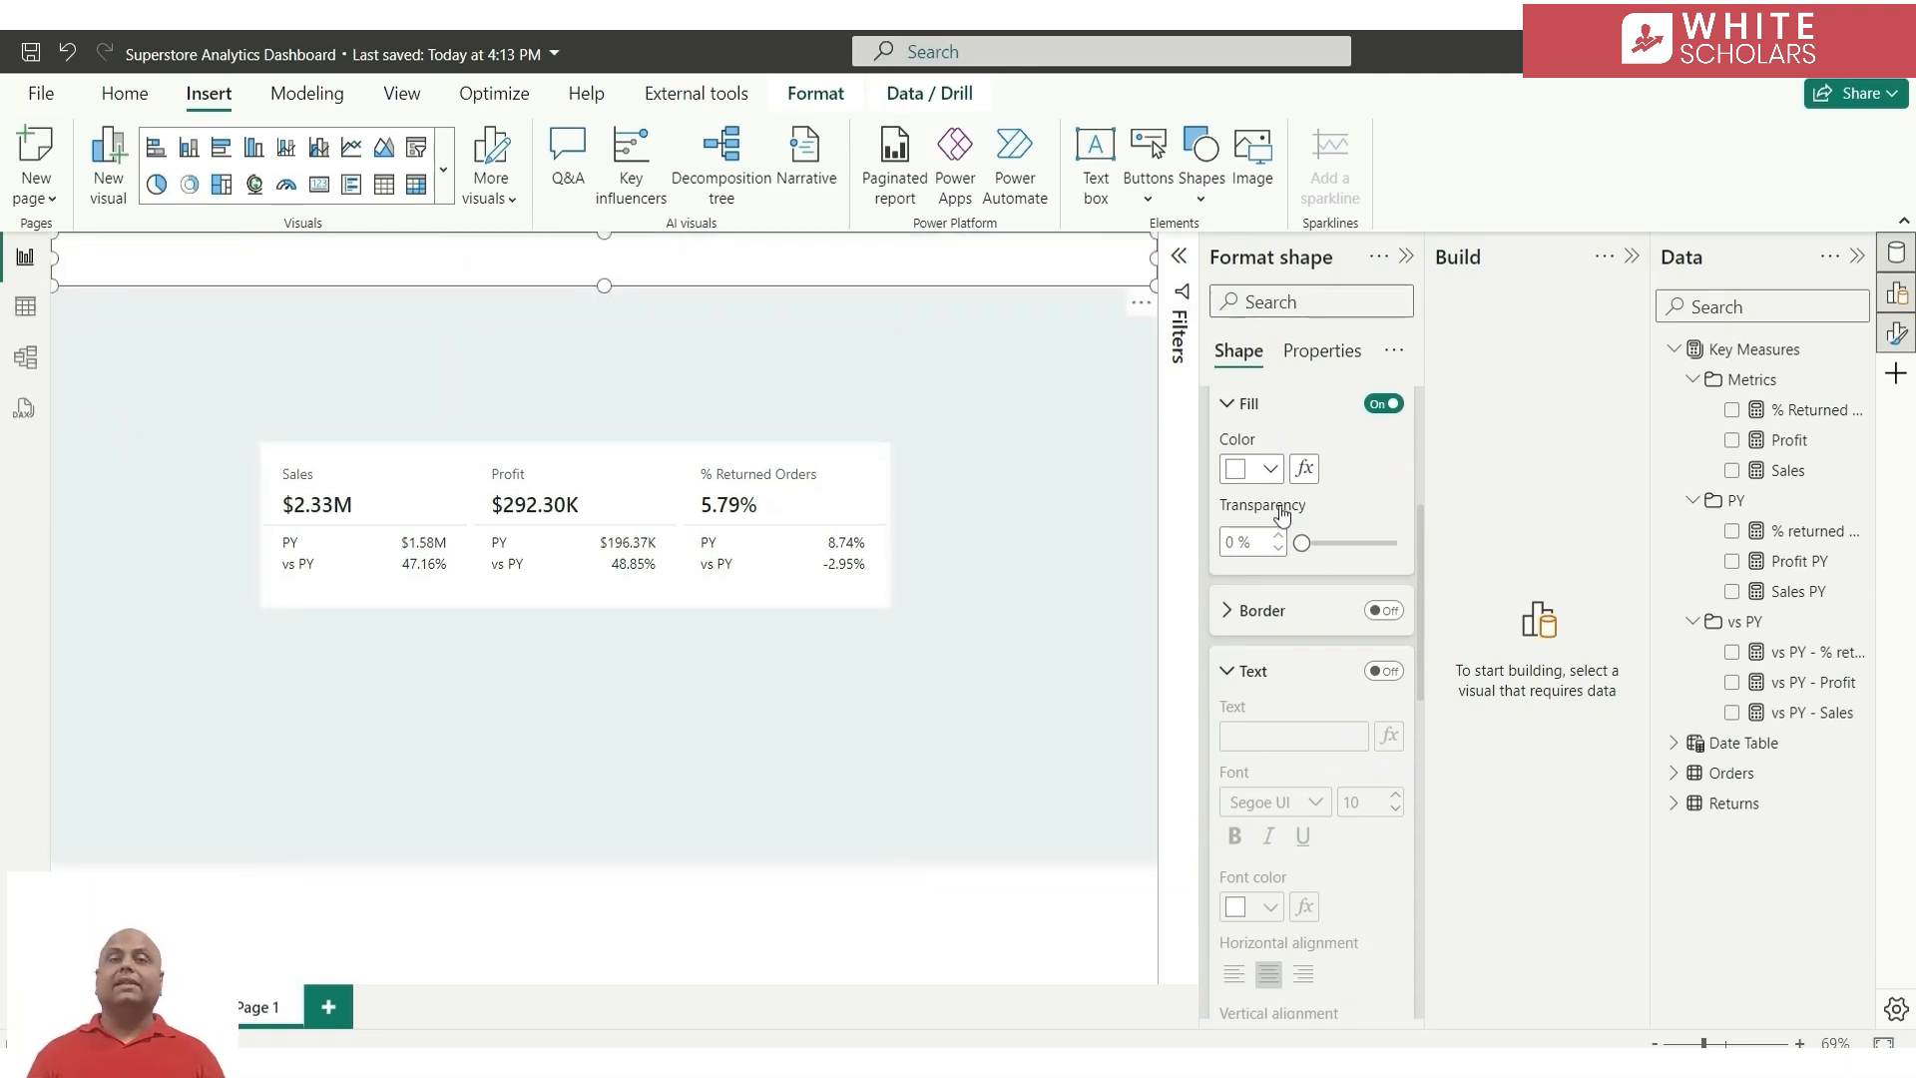
Enable the banner's text, enter Superstore Analytics Dashboard and give it a near-black font color
click(1385, 671)
click(1291, 736)
text(Superstore Analytics Dashboard)
click(1269, 906)
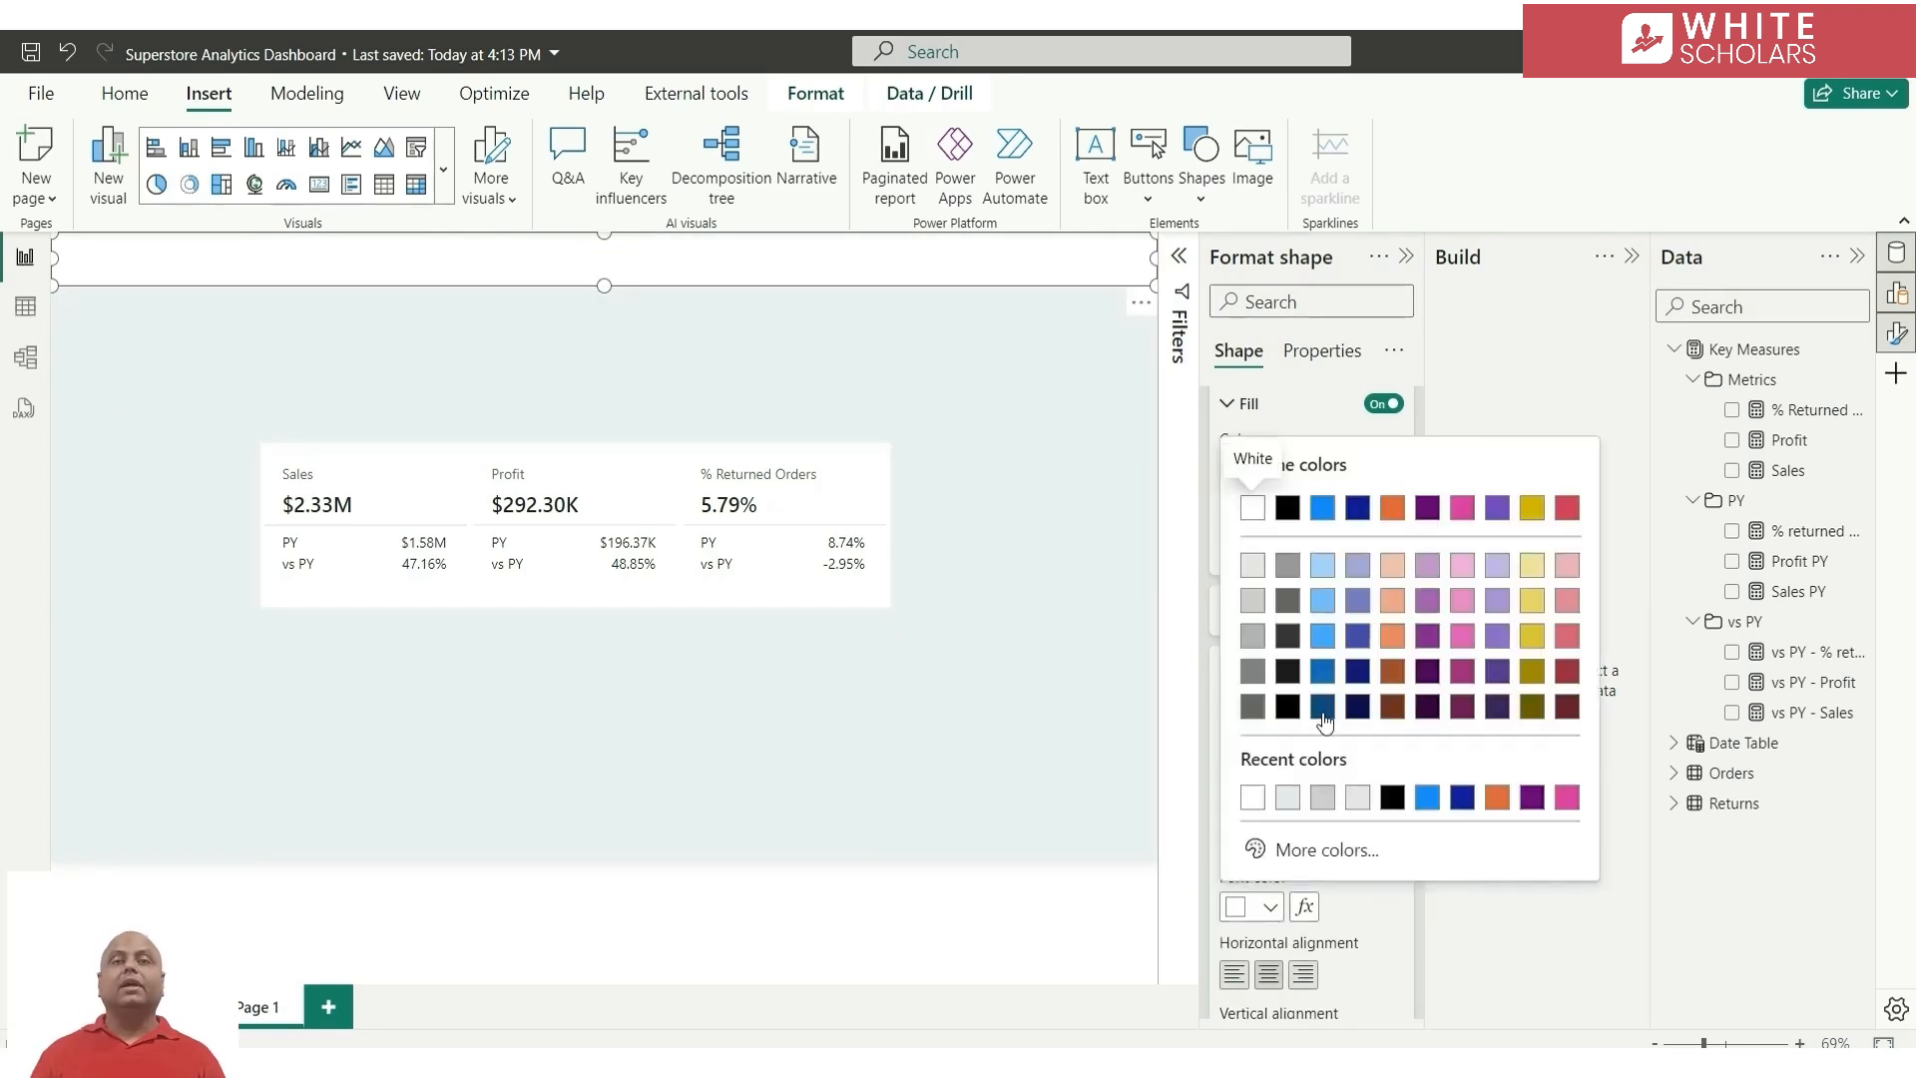
click(1288, 676)
Format the banner title at font size 20 in Segoe UI Semibold
scroll(1355, 916, down, 2)
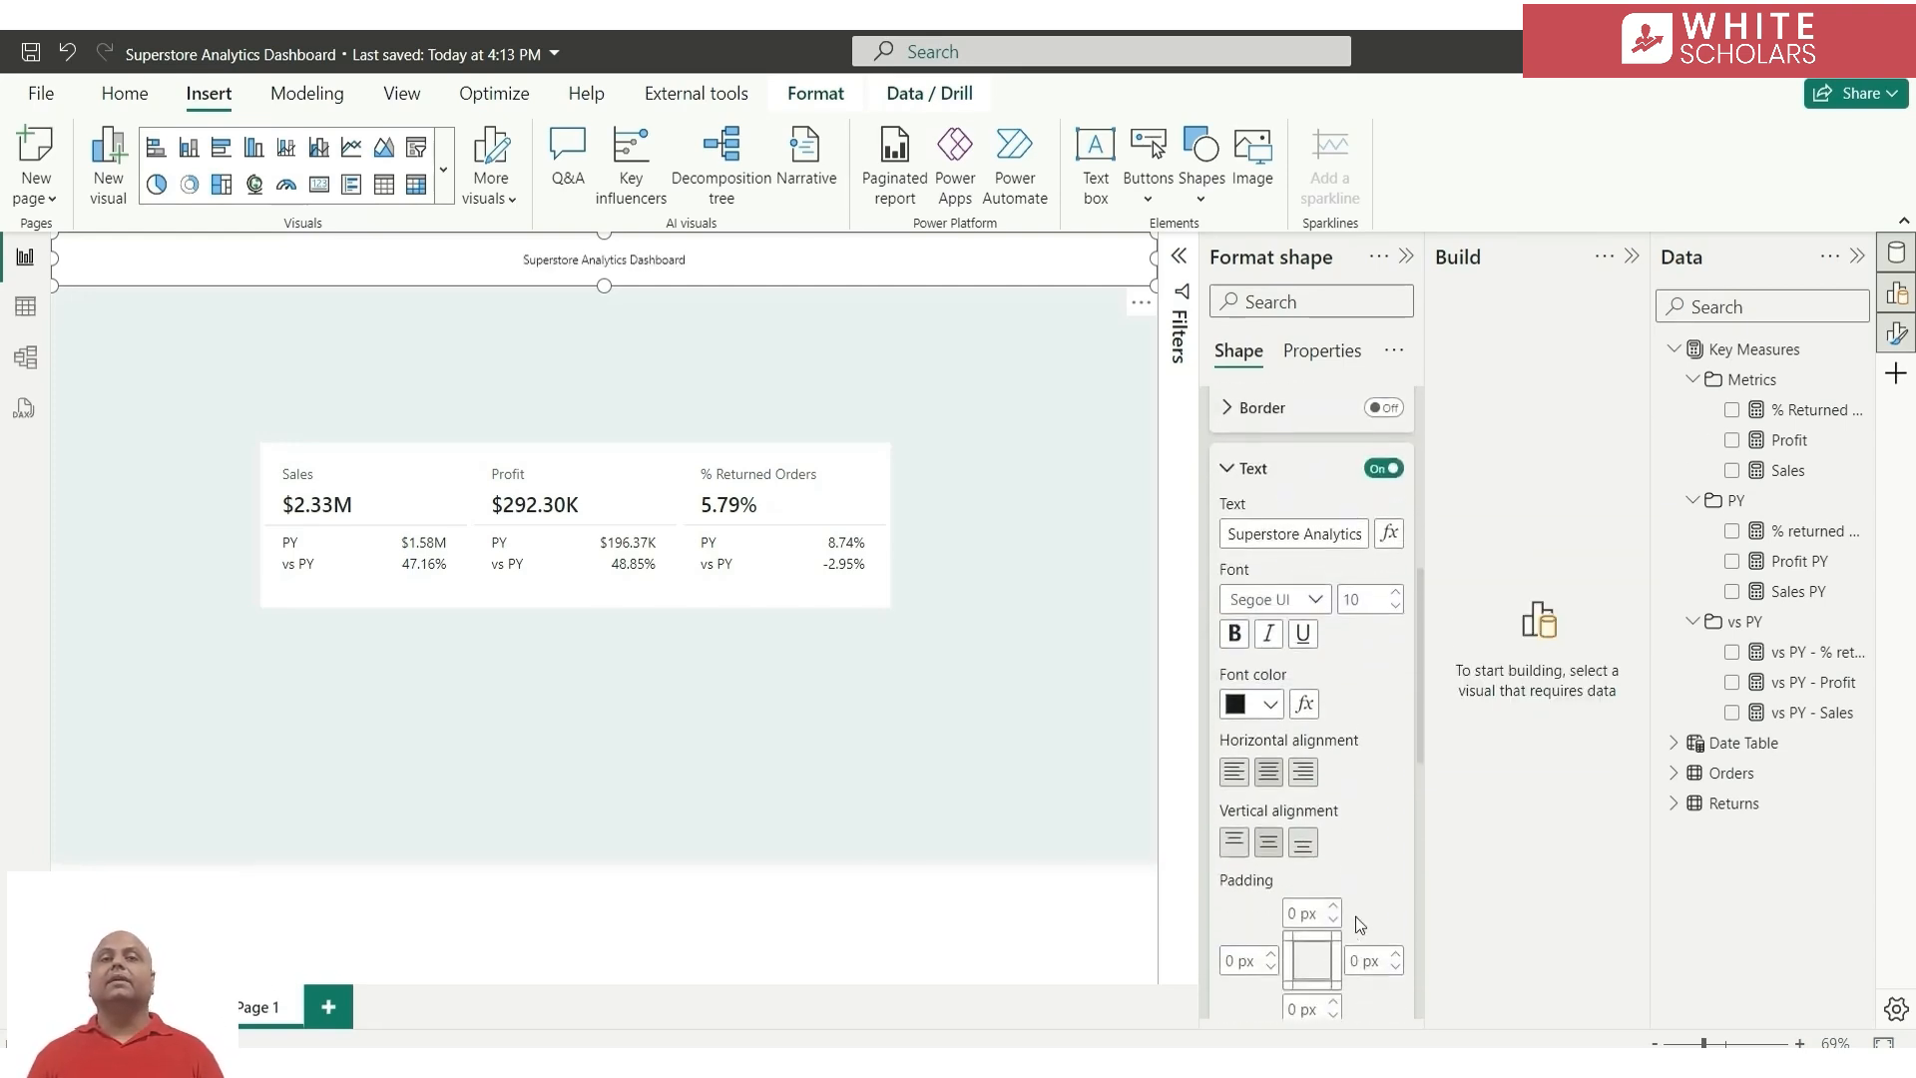
double_click(1355, 597)
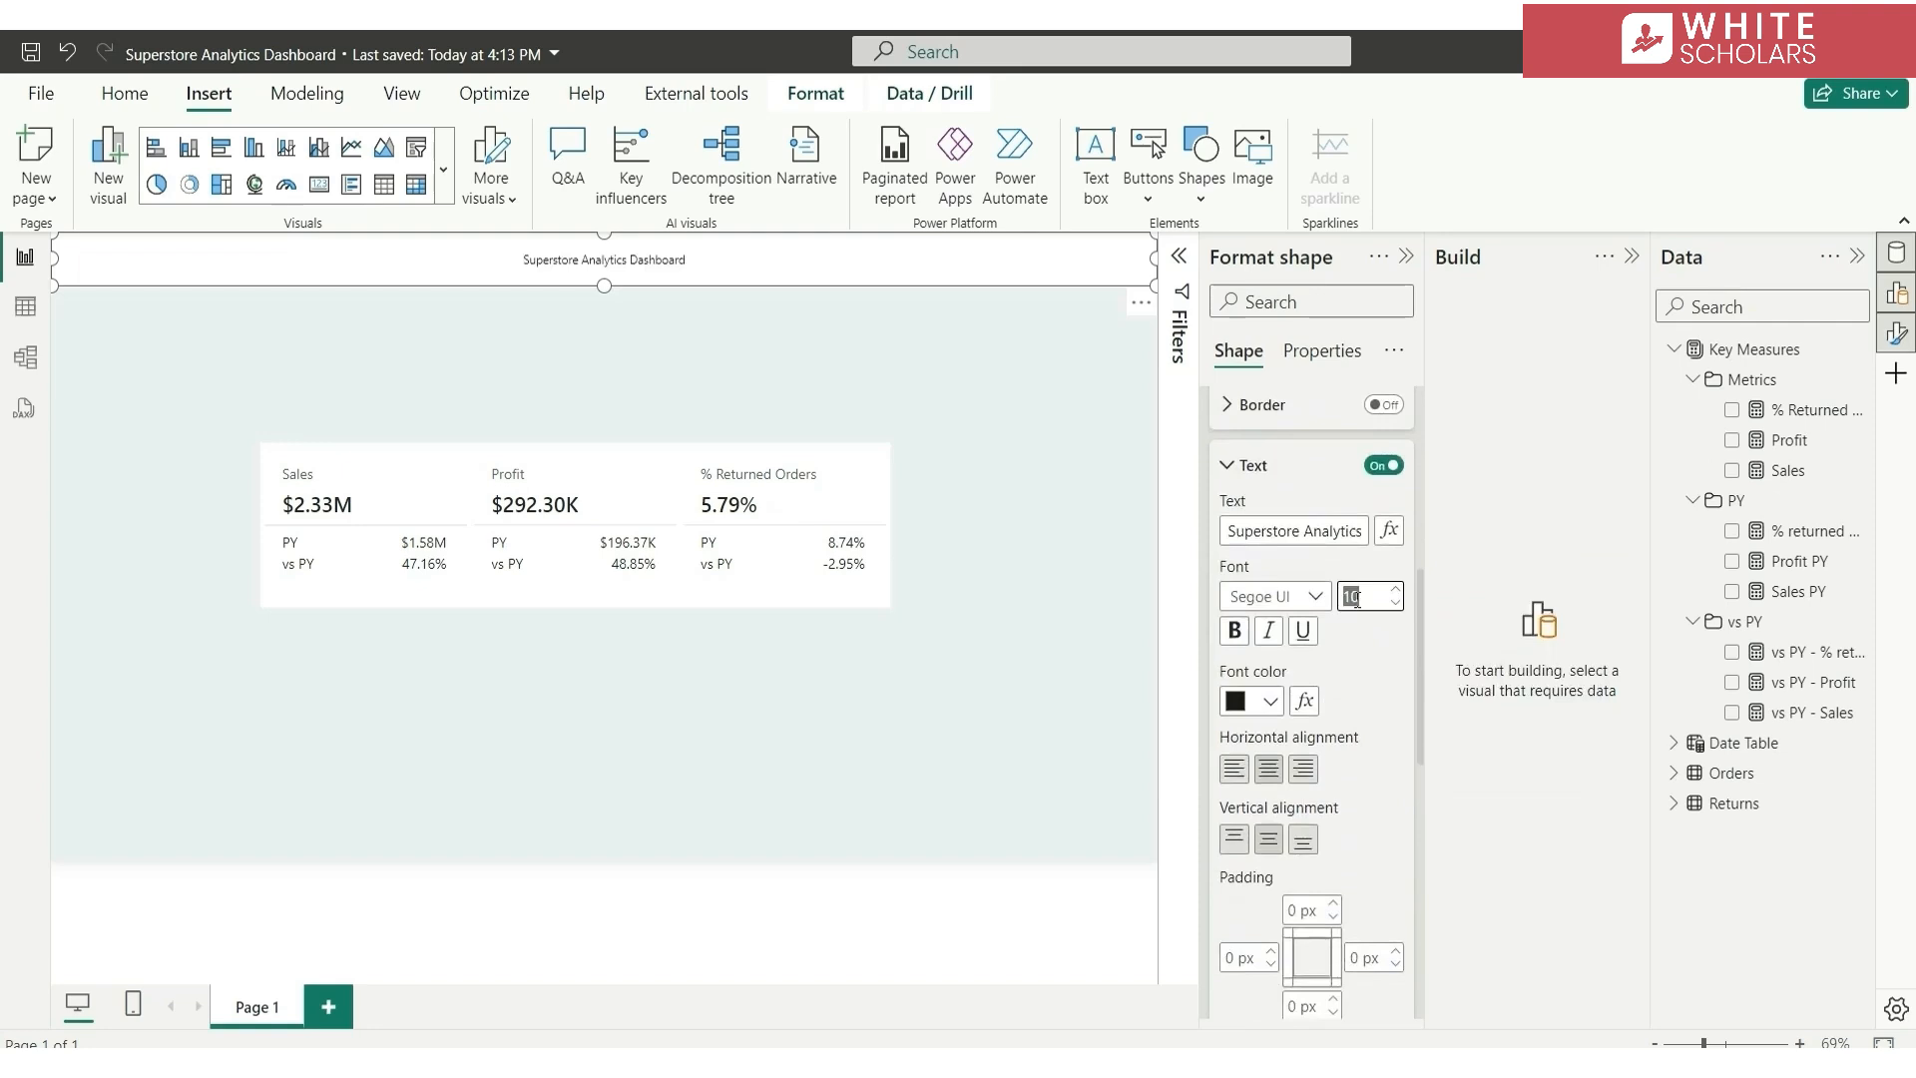
text(20)
key(Return)
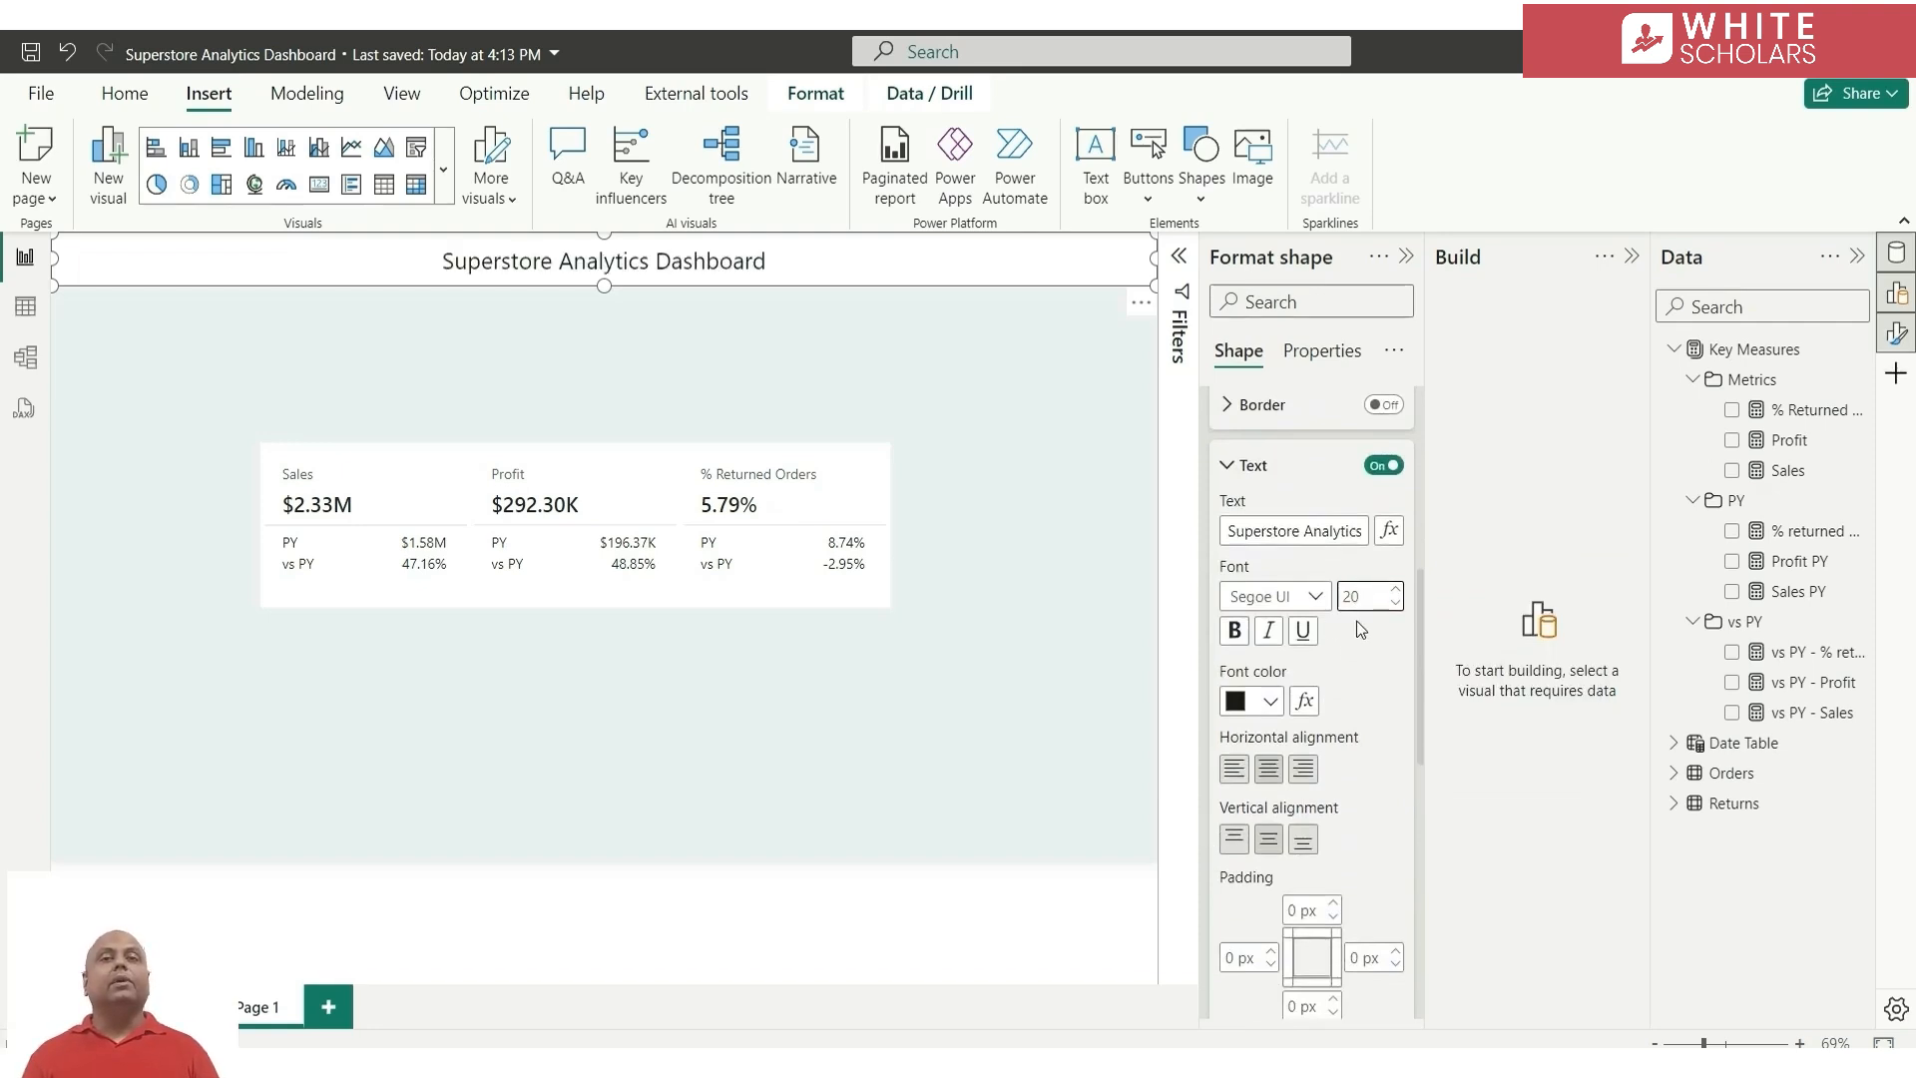
click(1297, 595)
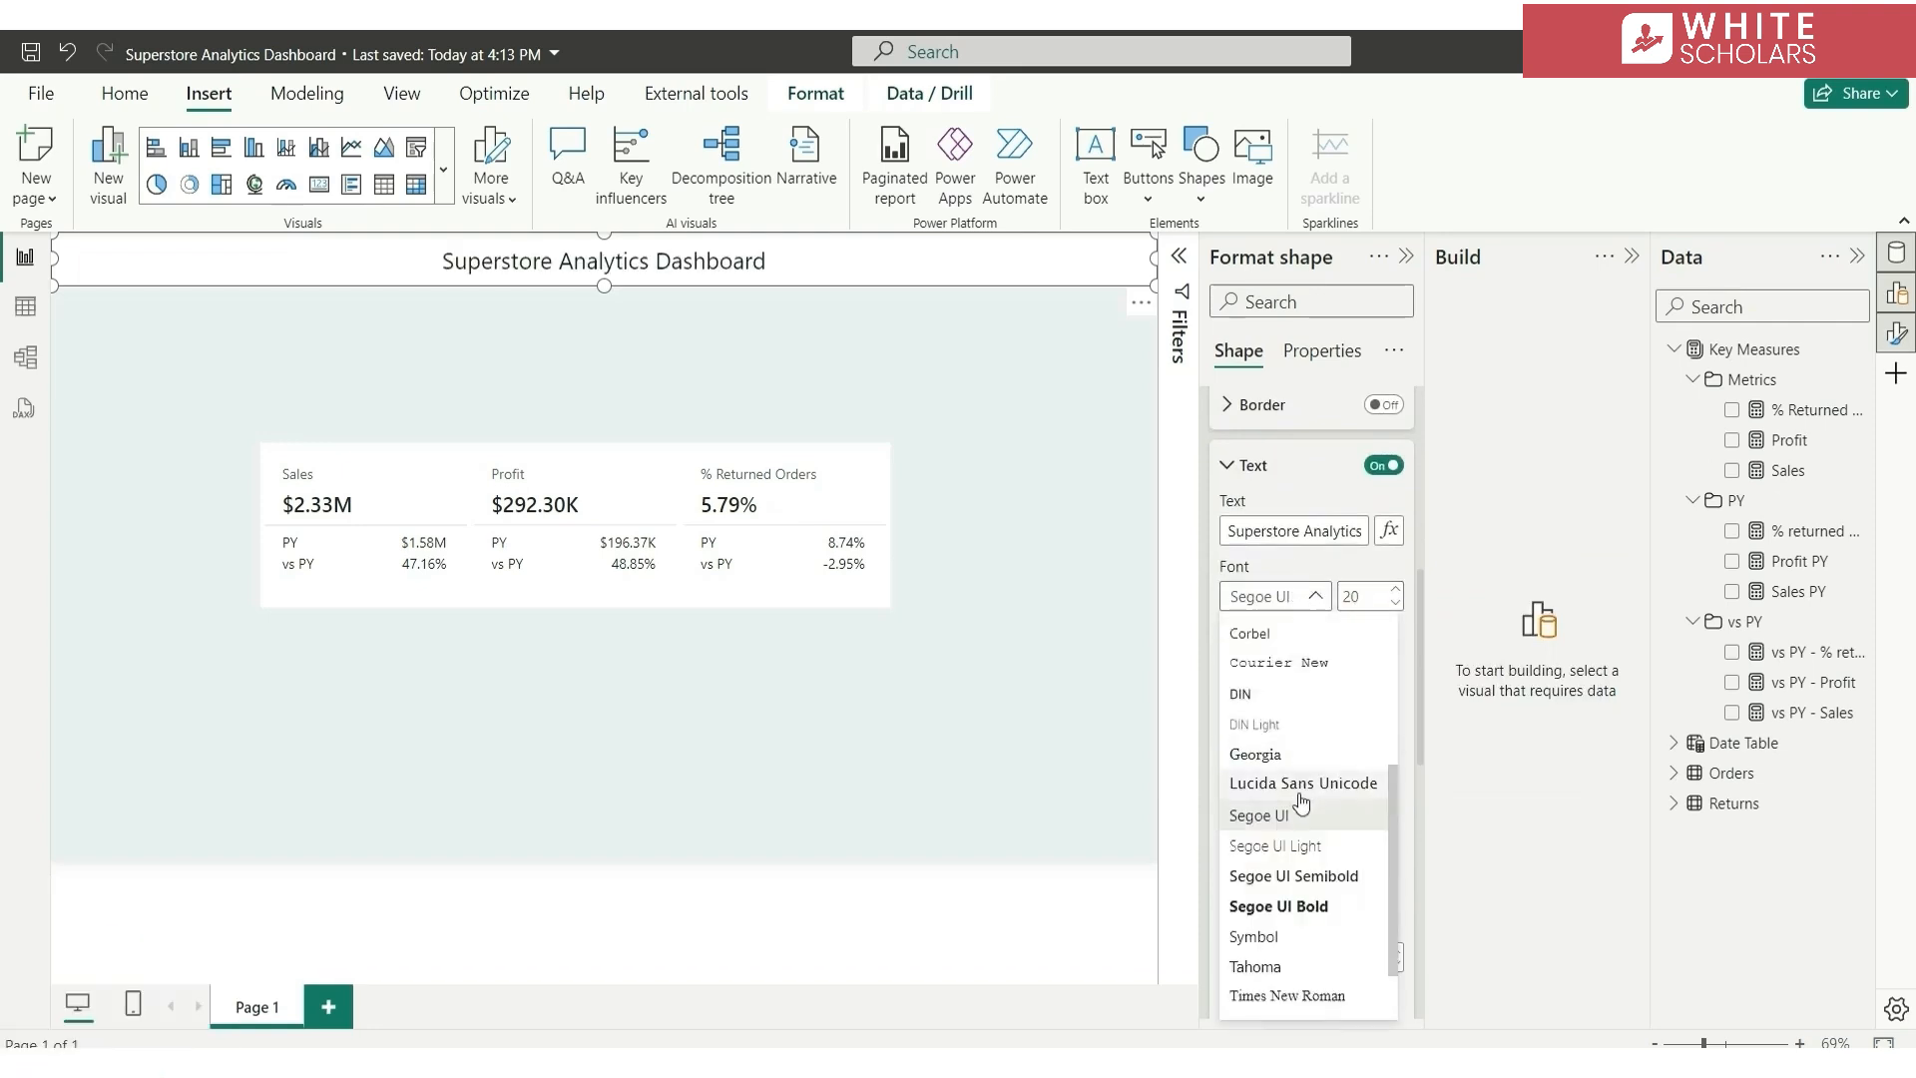
click(1317, 878)
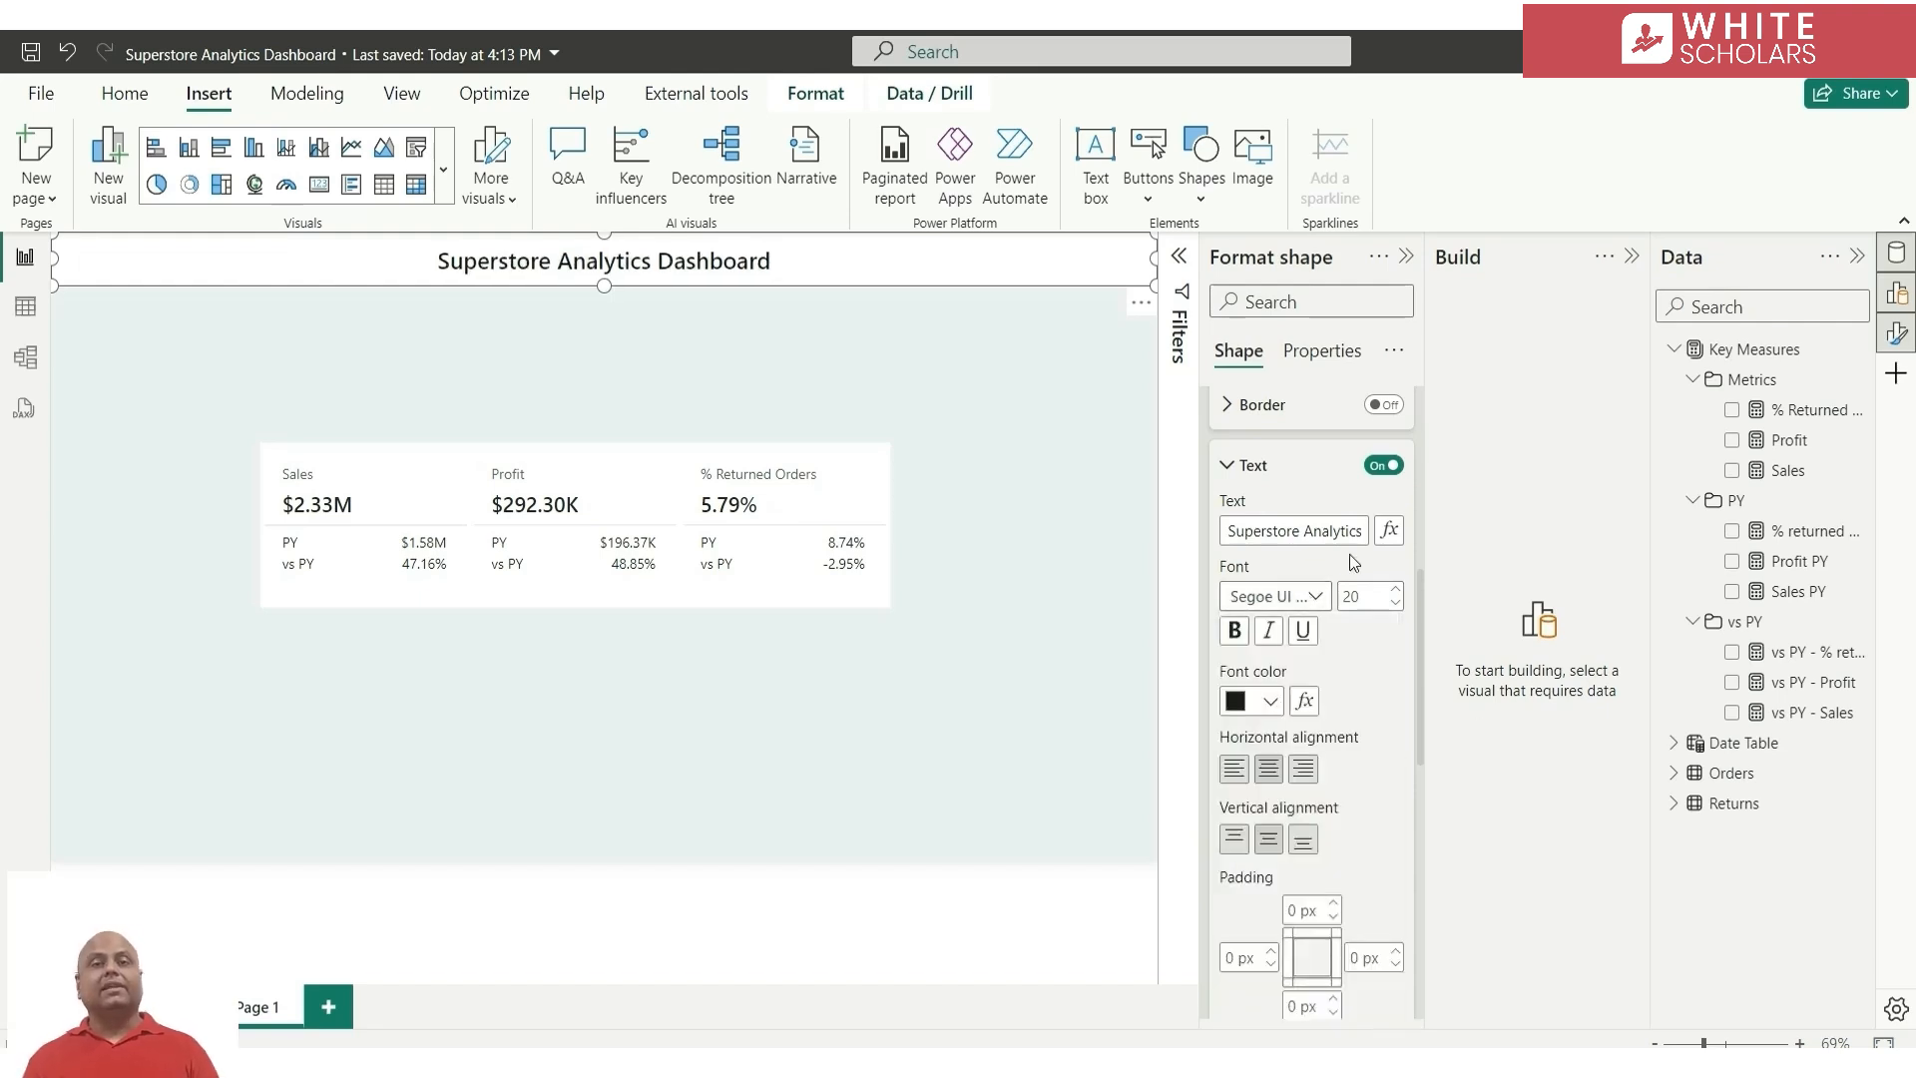
Left-align the banner title and set its left padding to 25 px
click(1234, 779)
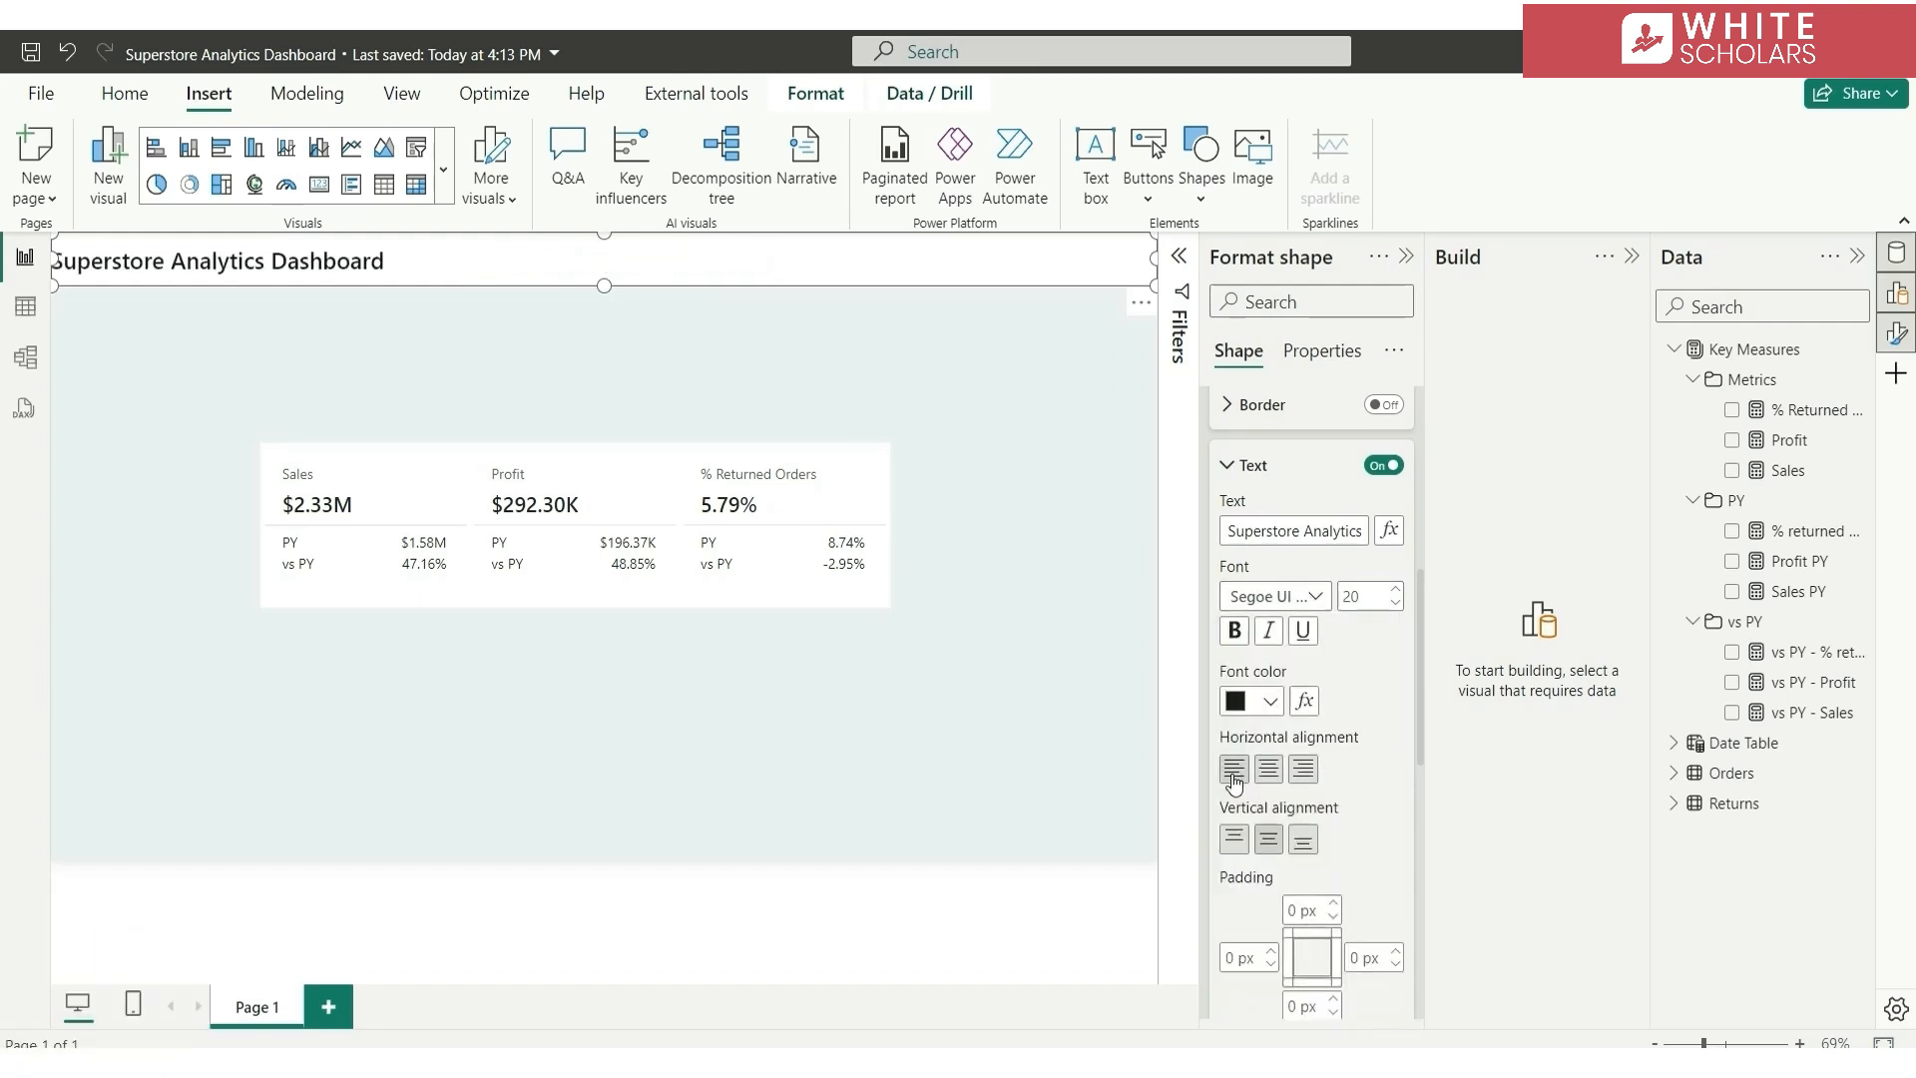
click(1230, 961)
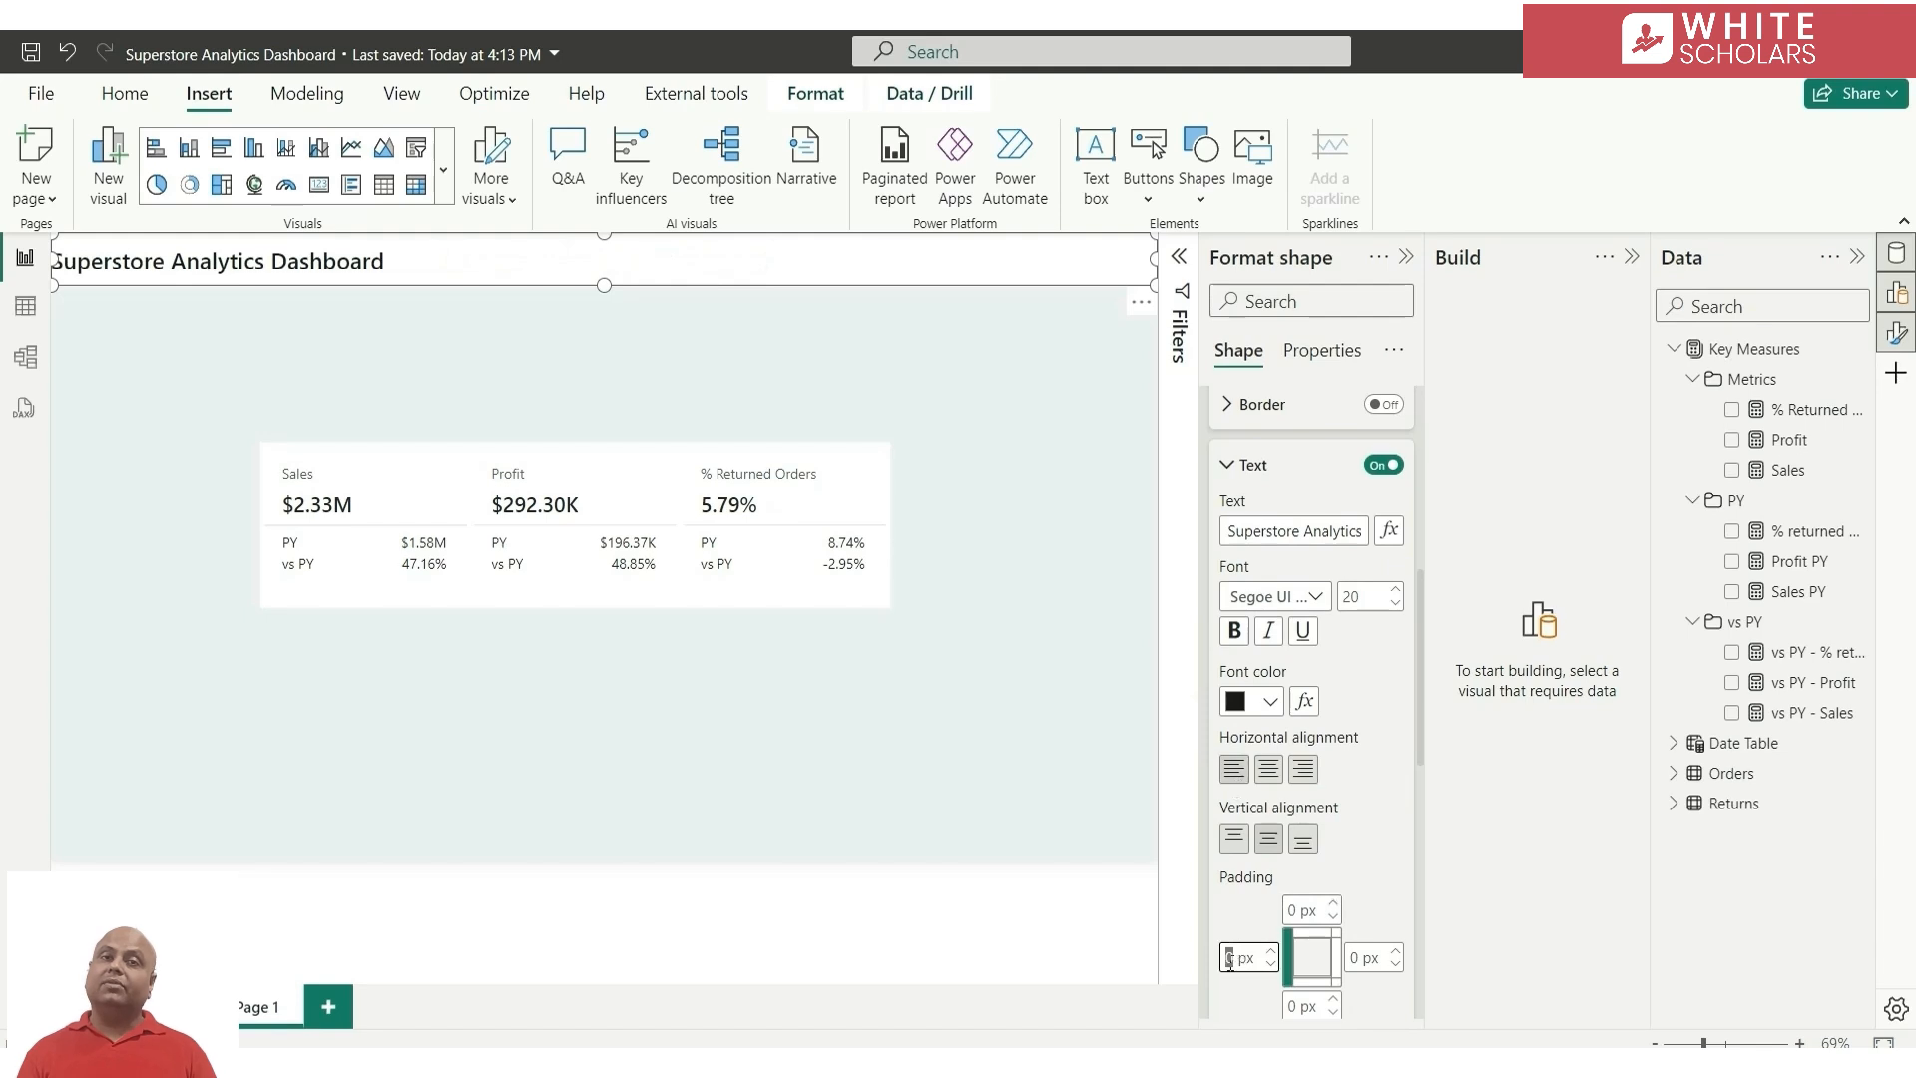
text(35)
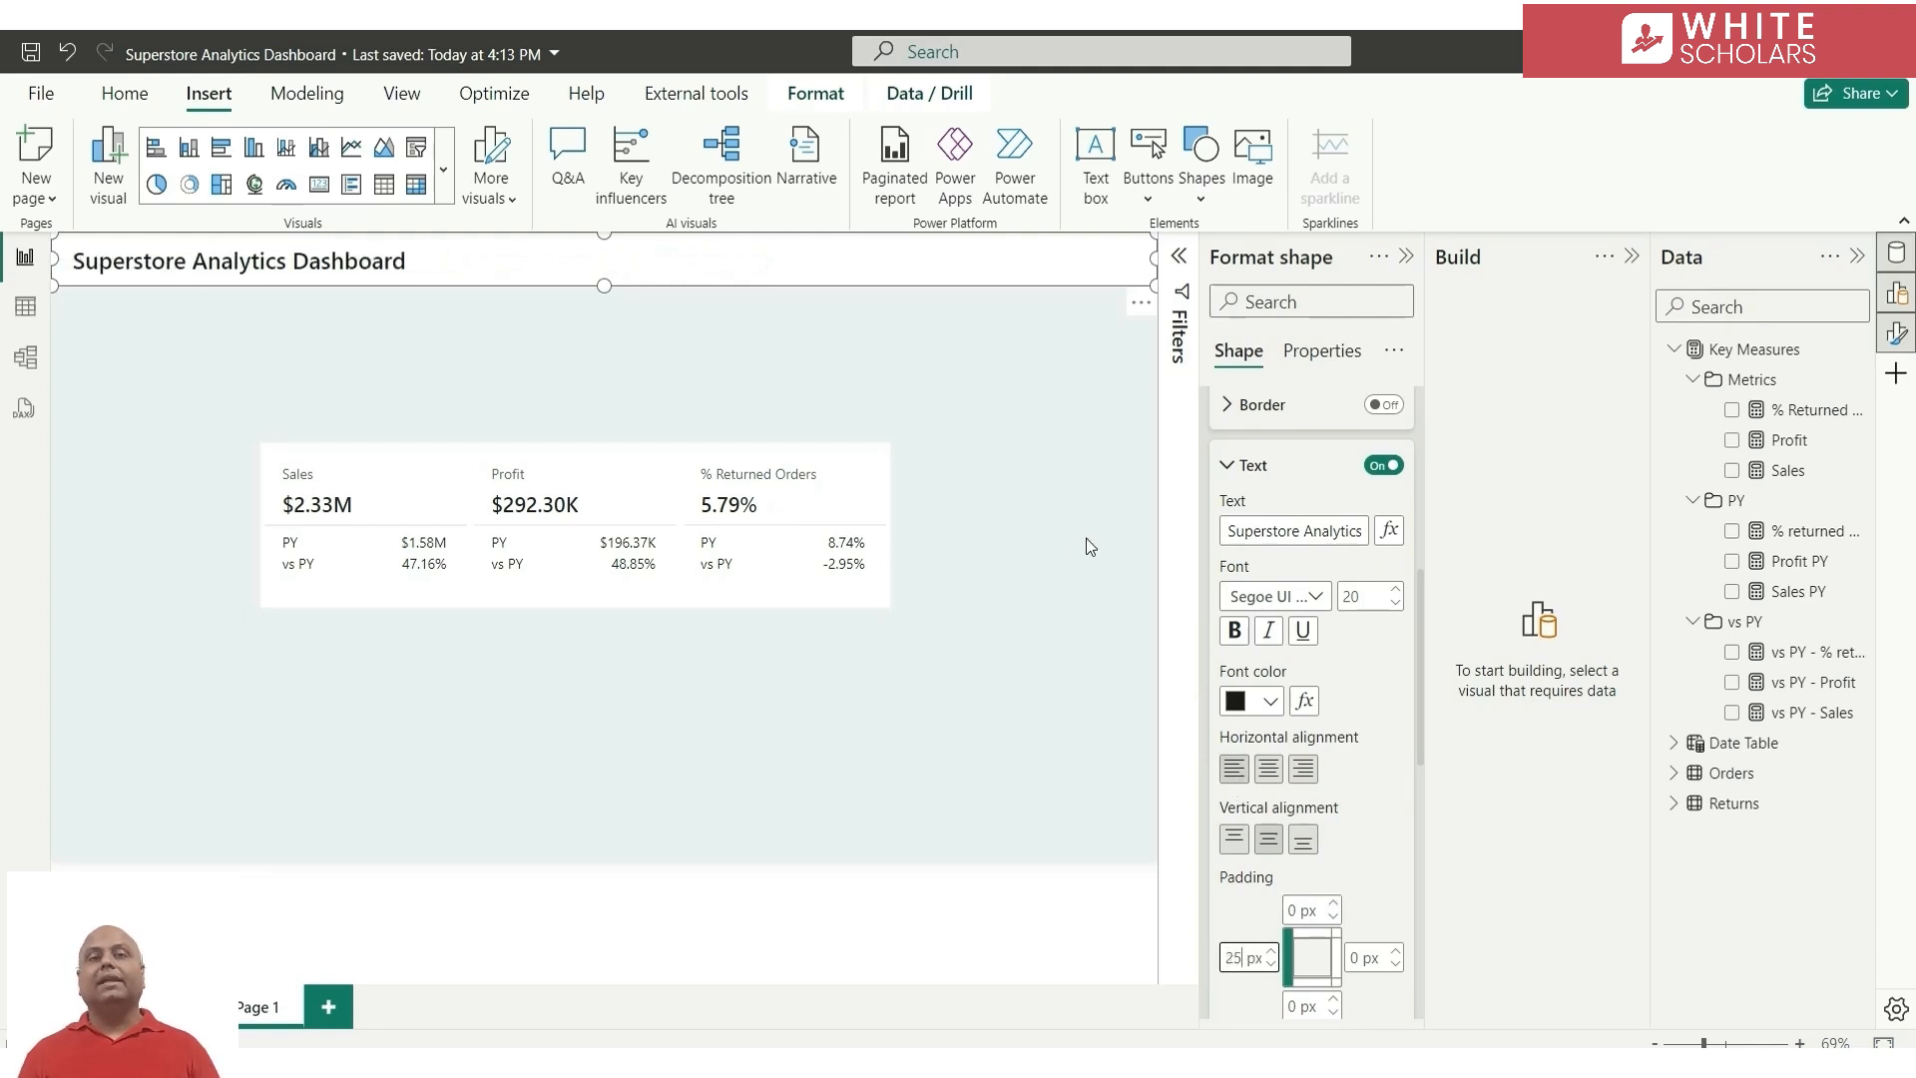
click(1014, 555)
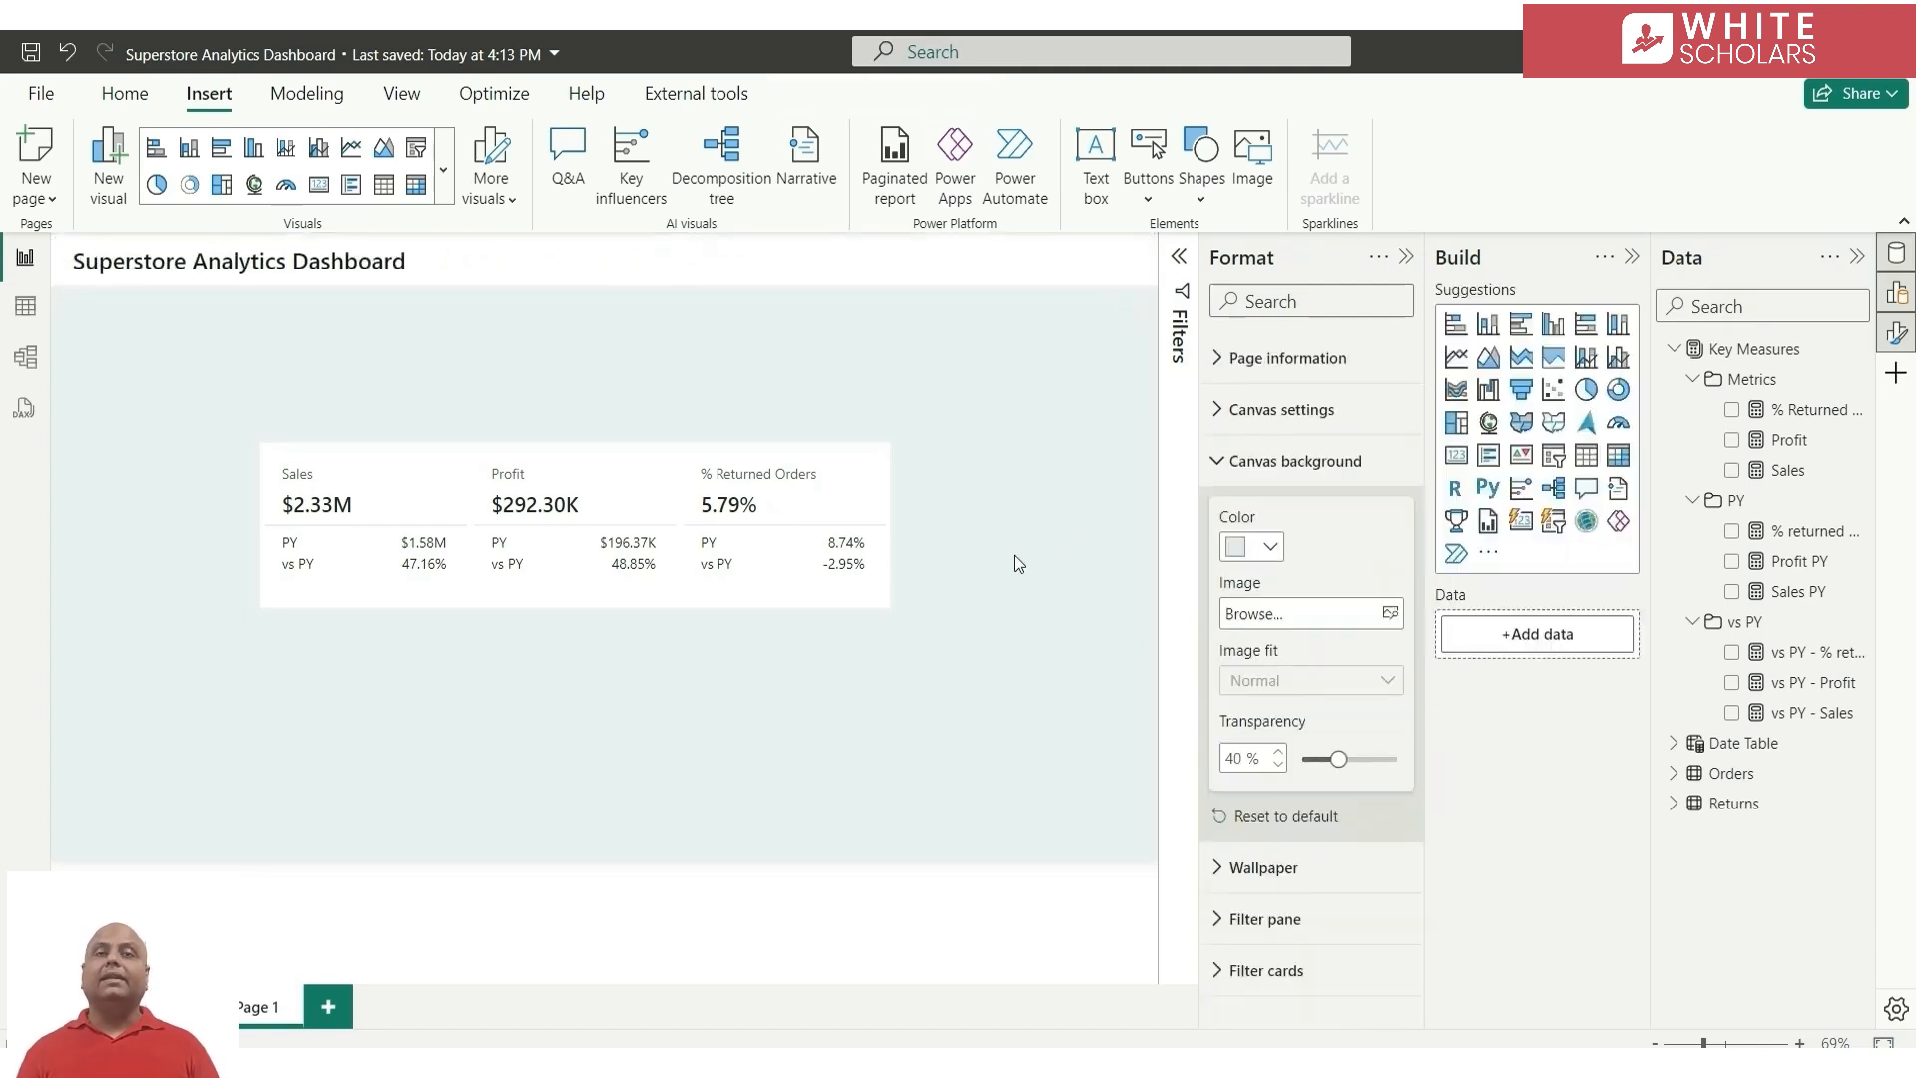
Move the KPI card visual just below the banner near the page's left edge and turn off its background
click(888, 483)
drag(887, 483, 688, 341)
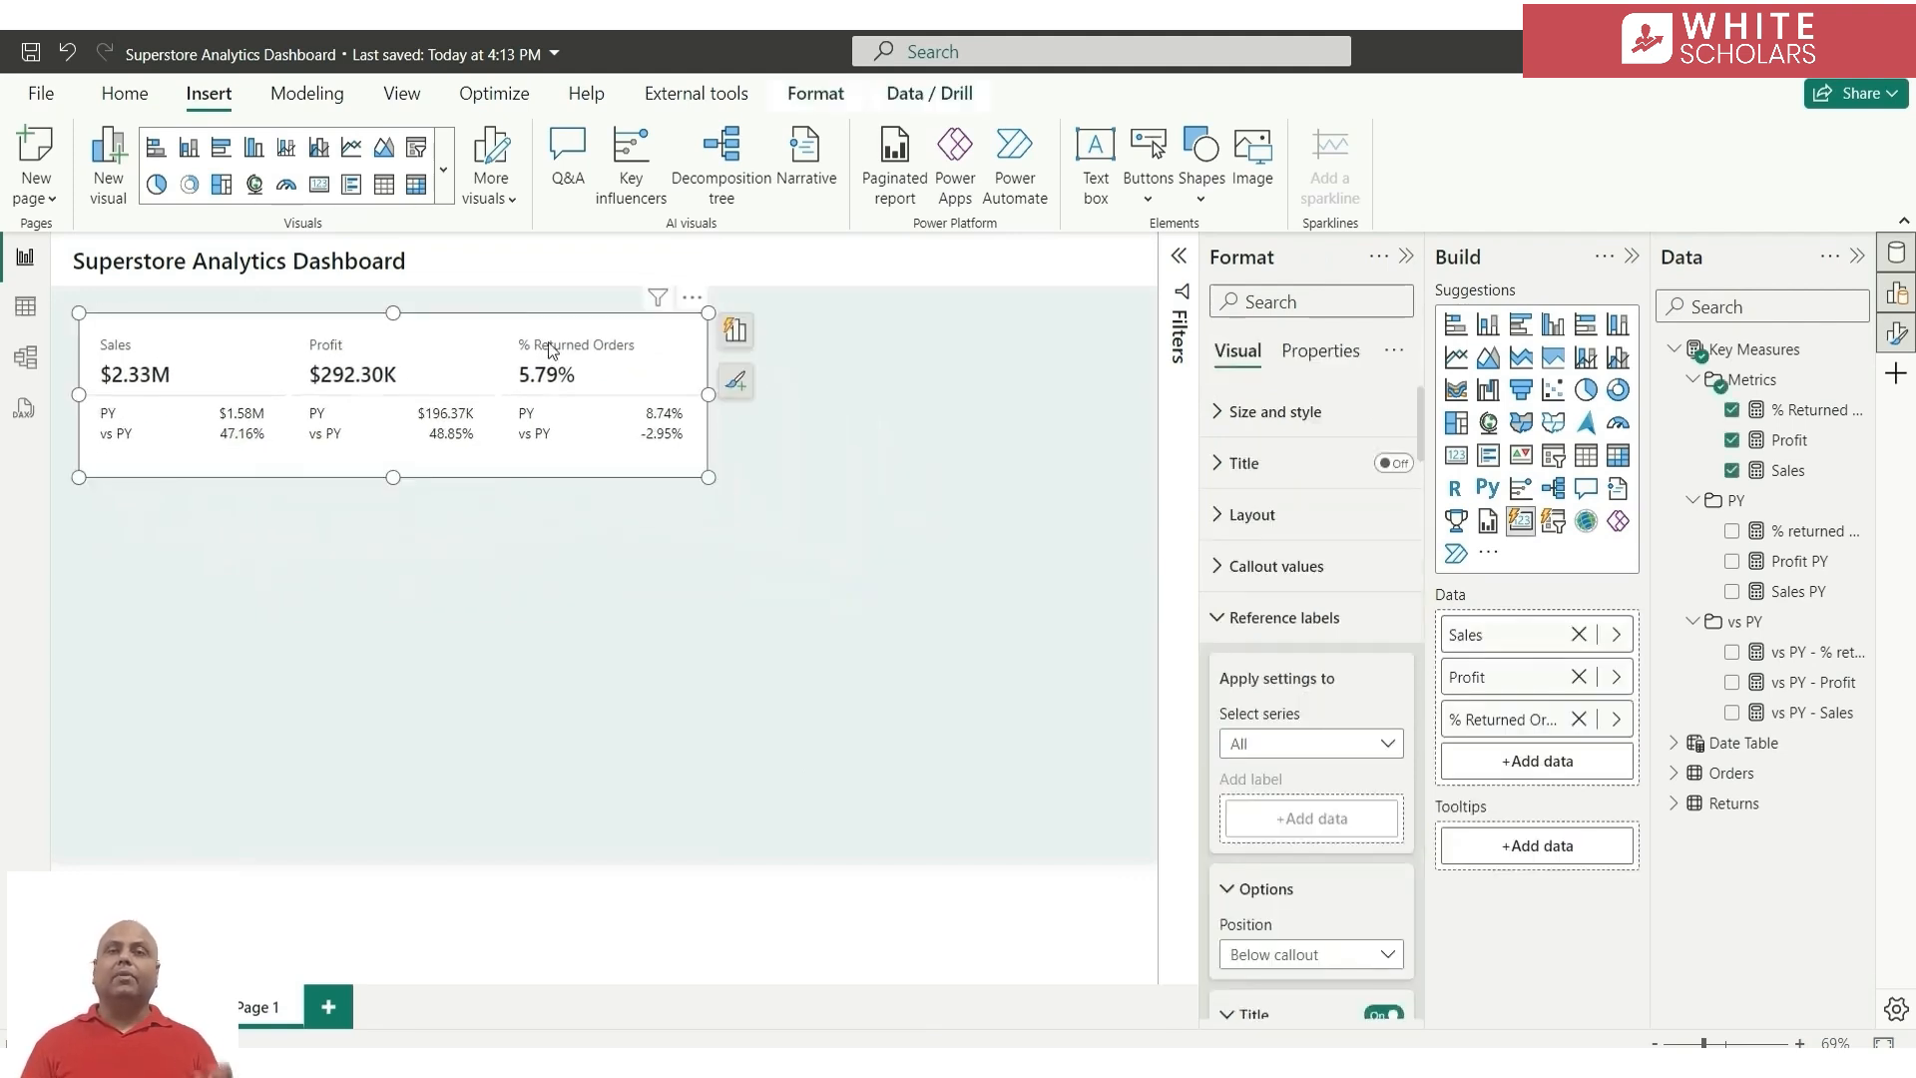
click(1280, 423)
scroll(1338, 864, down, 5)
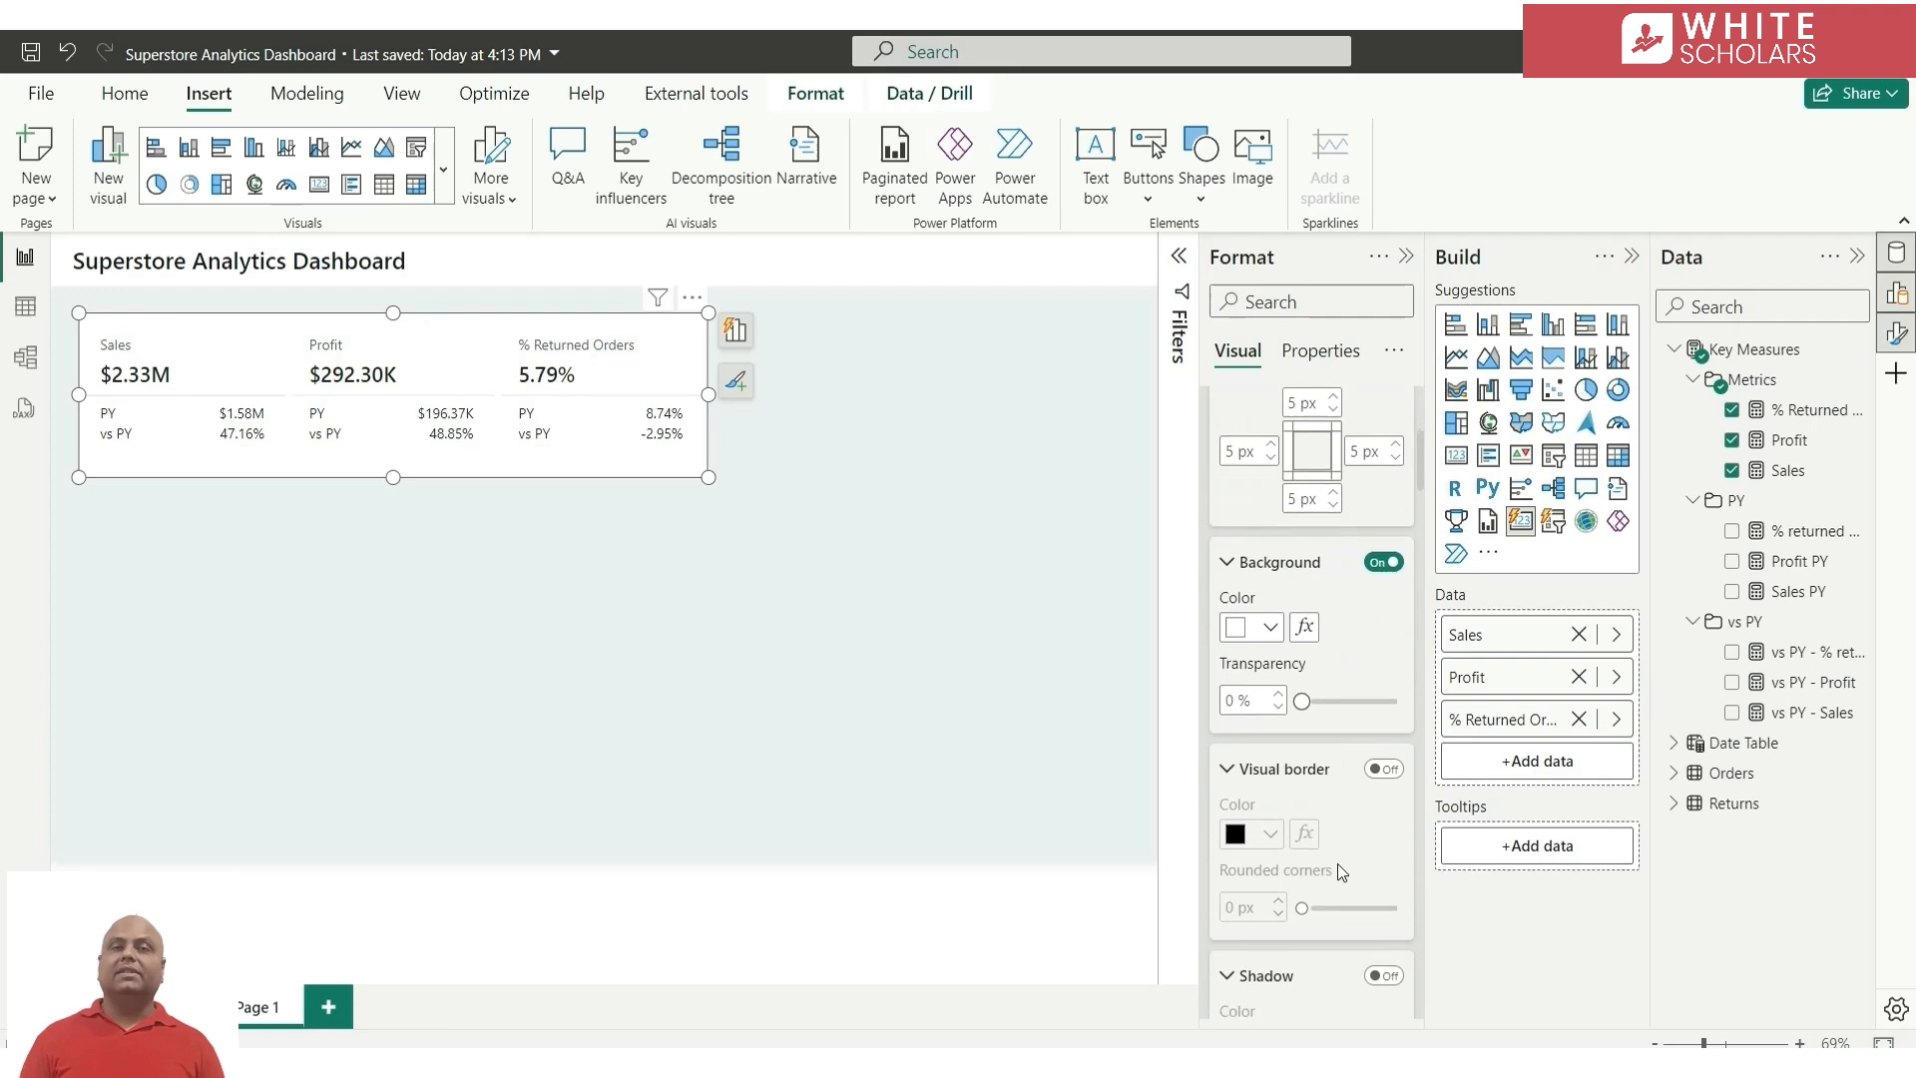
click(1387, 450)
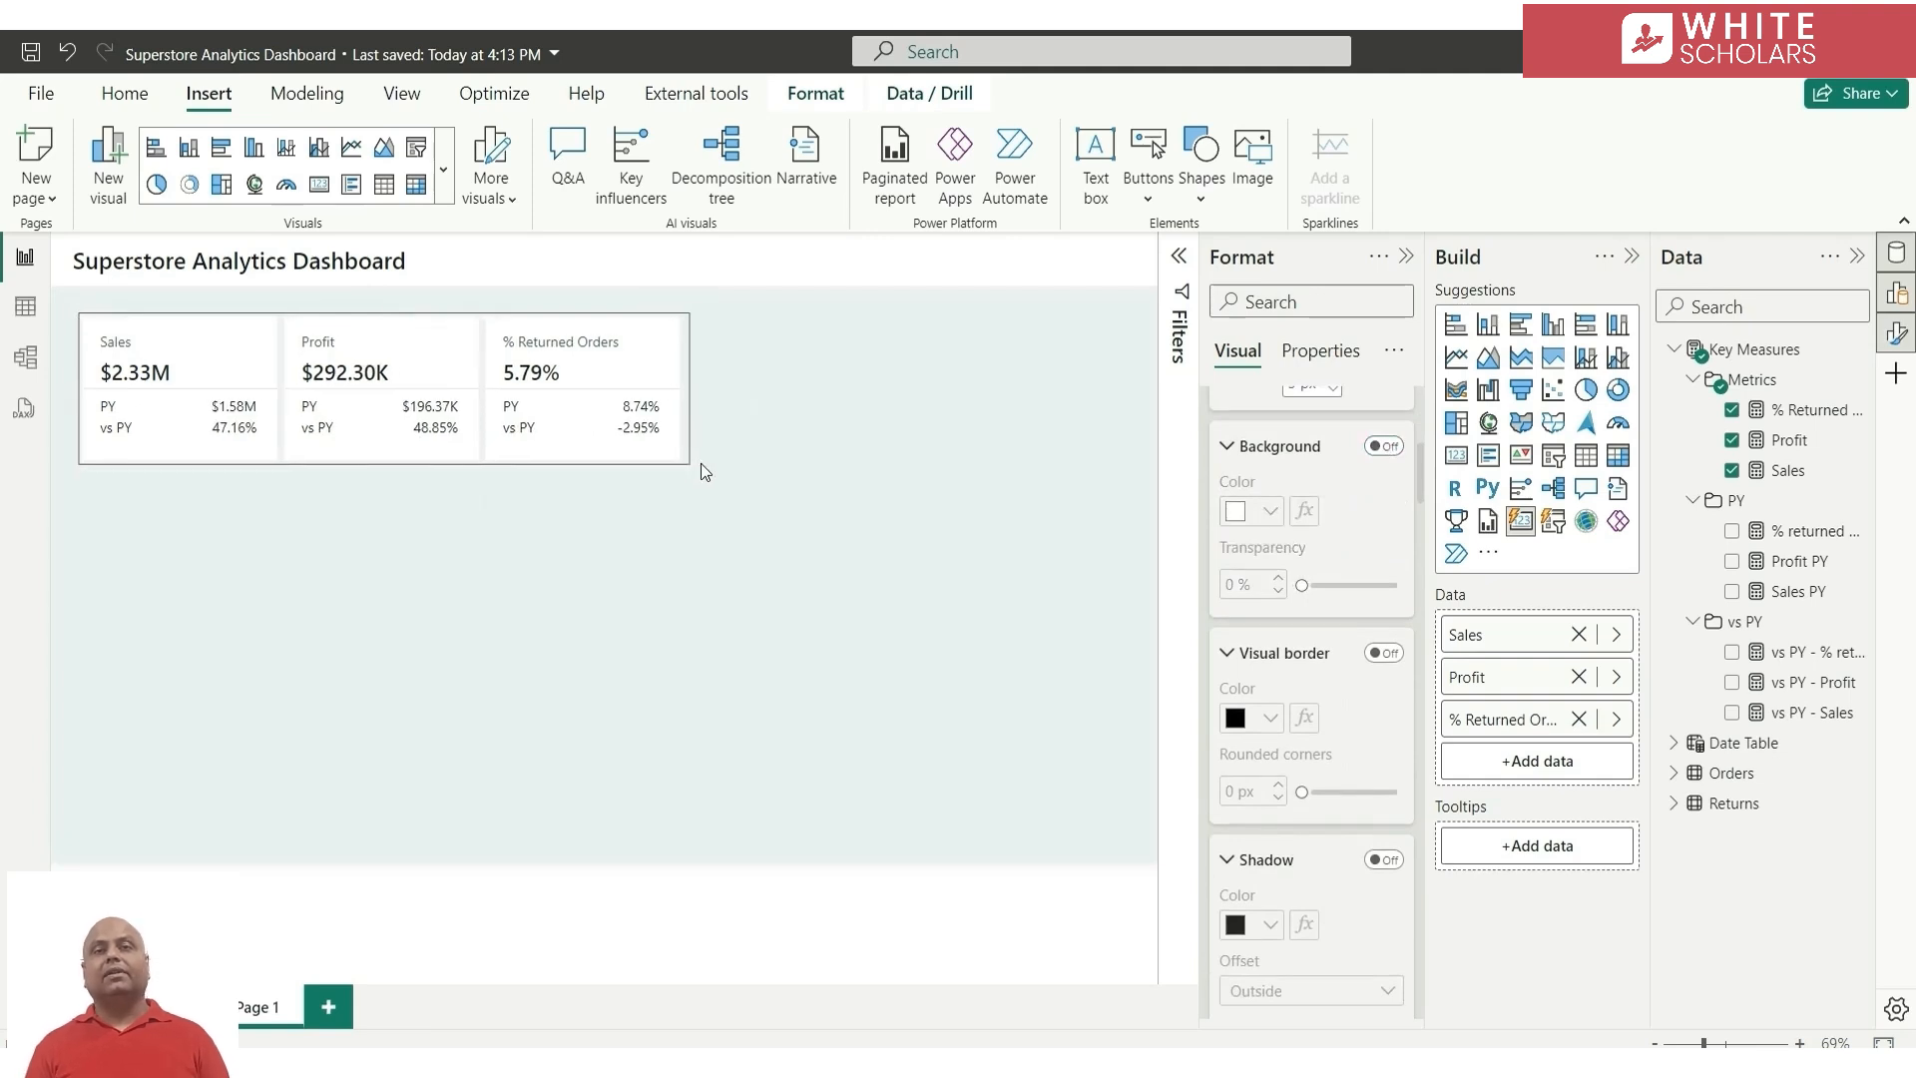
Shrink the KPI card visual from its lower-right corner so it ends slightly past the middle of the page
drag(710, 477, 645, 453)
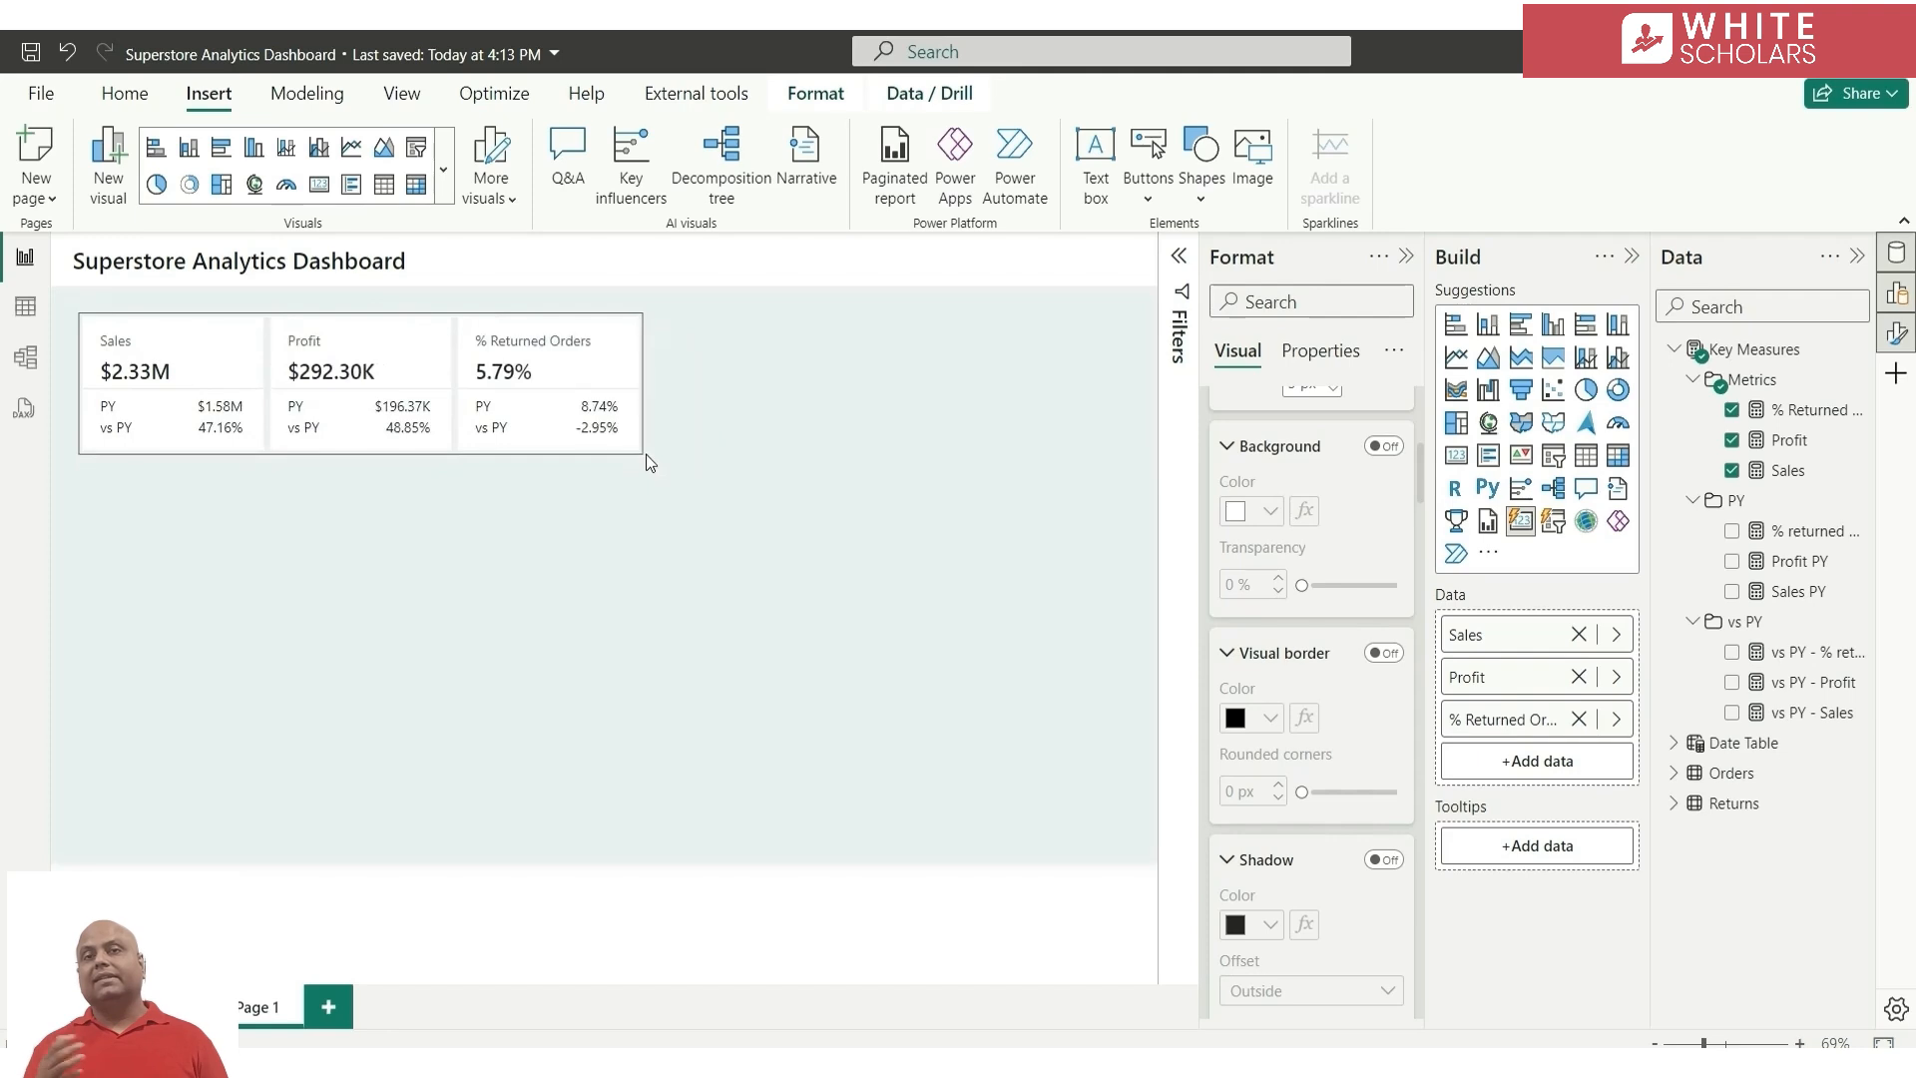
click(680, 473)
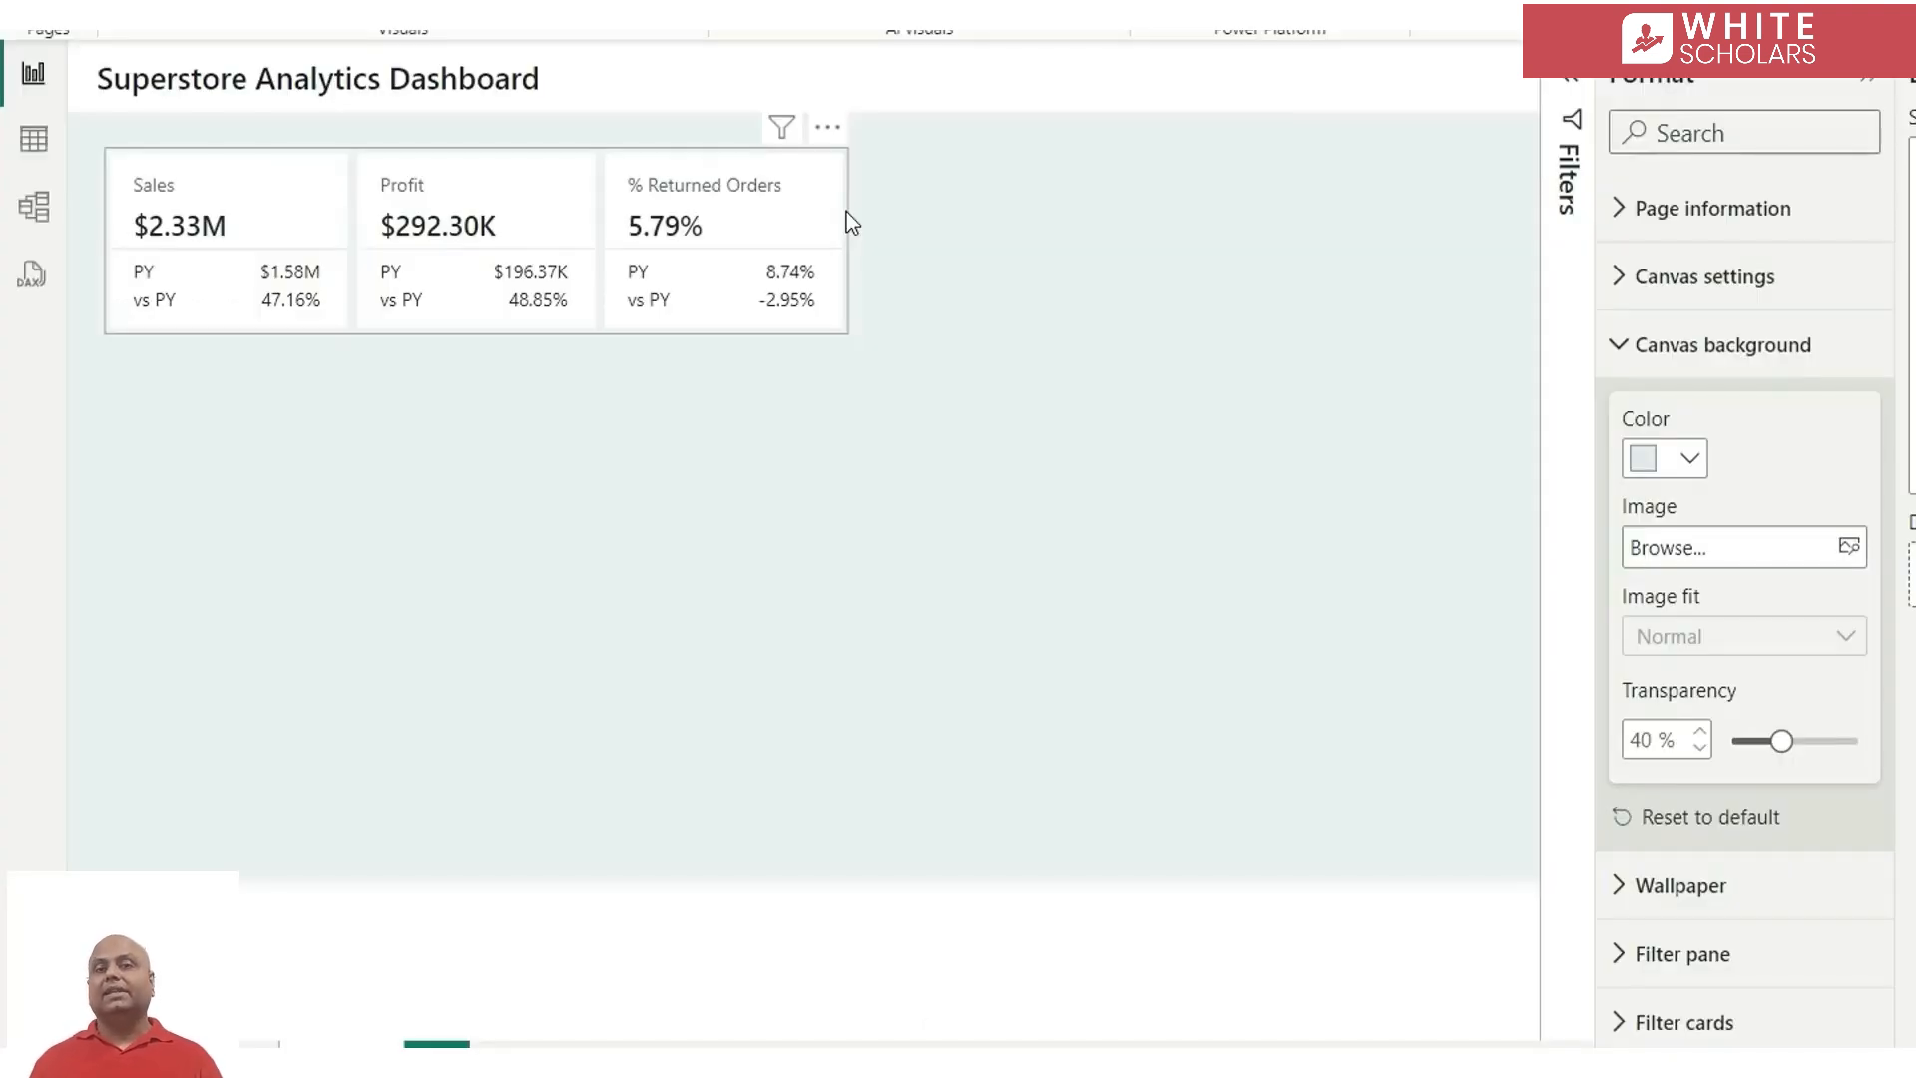
Target the KPI card's reference label settings at the Sales series and its vs PY - Sales label
click(846, 211)
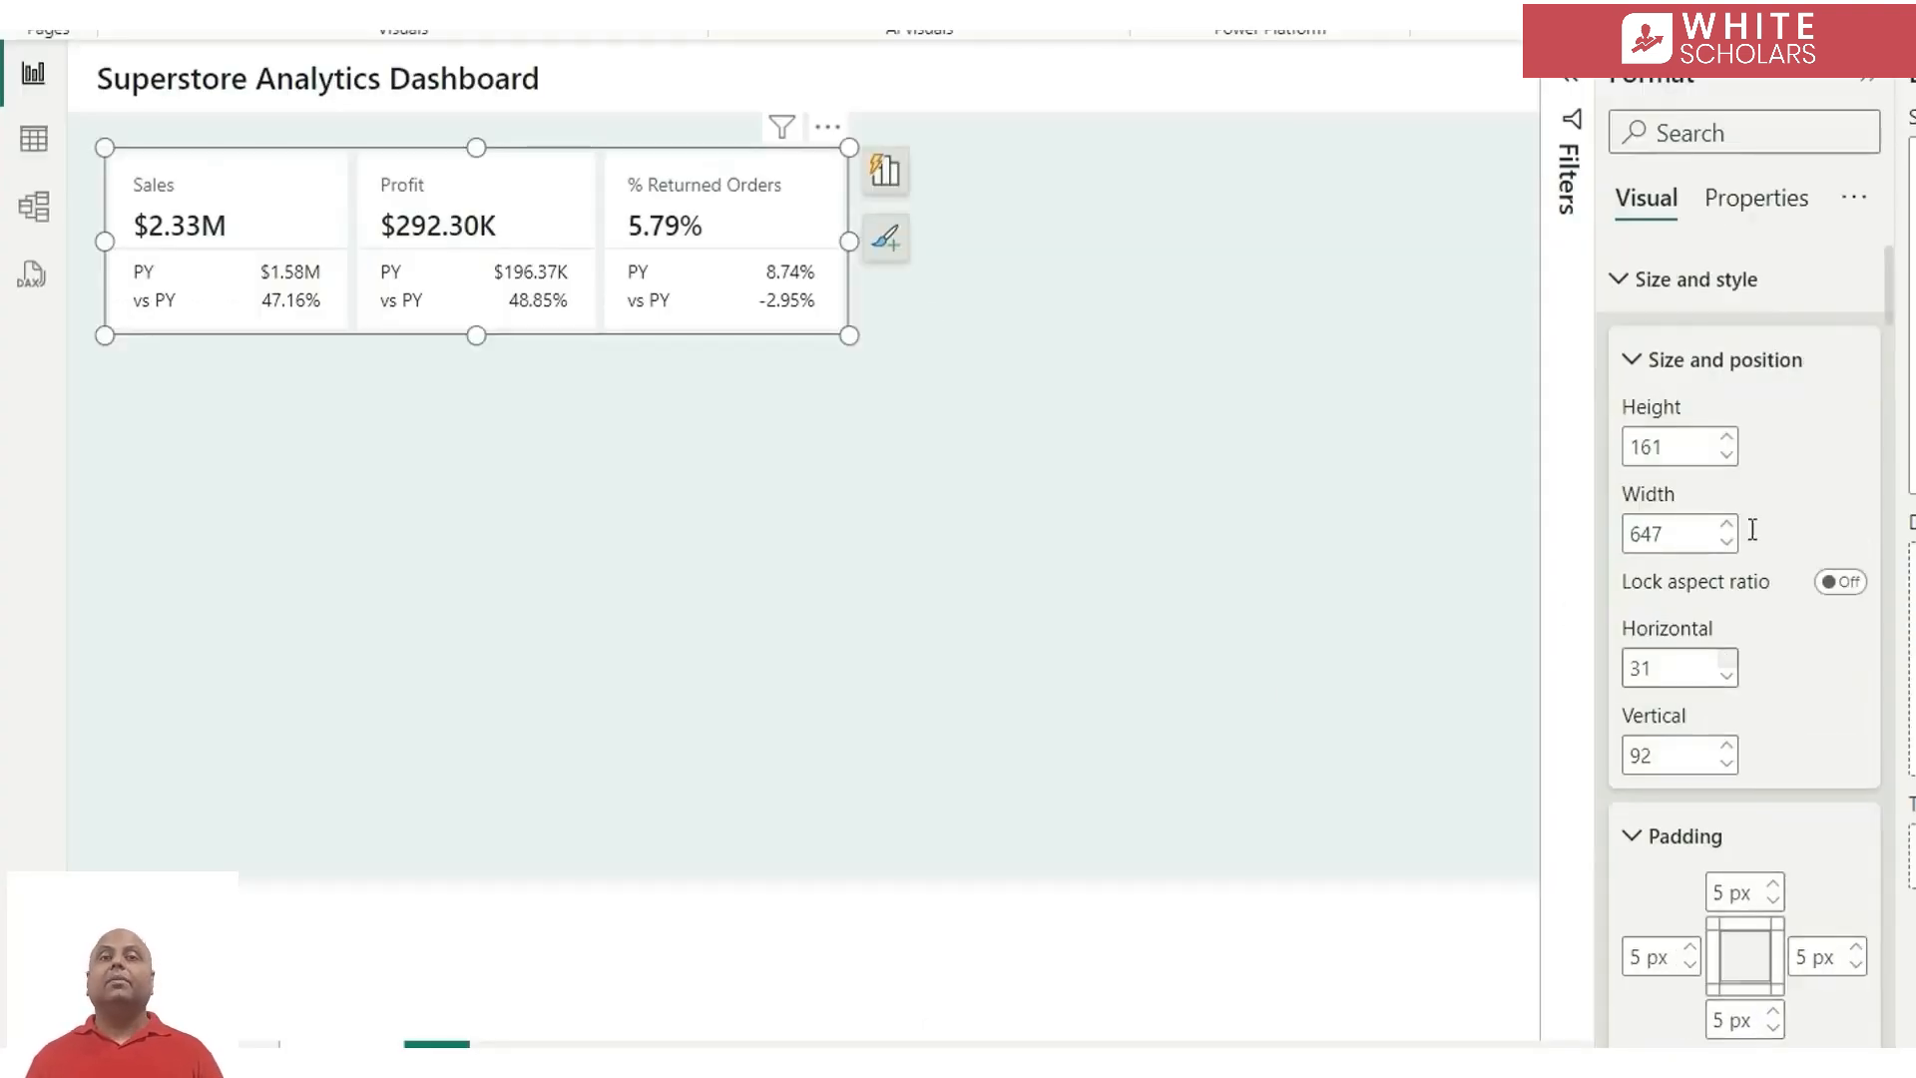
click(1679, 288)
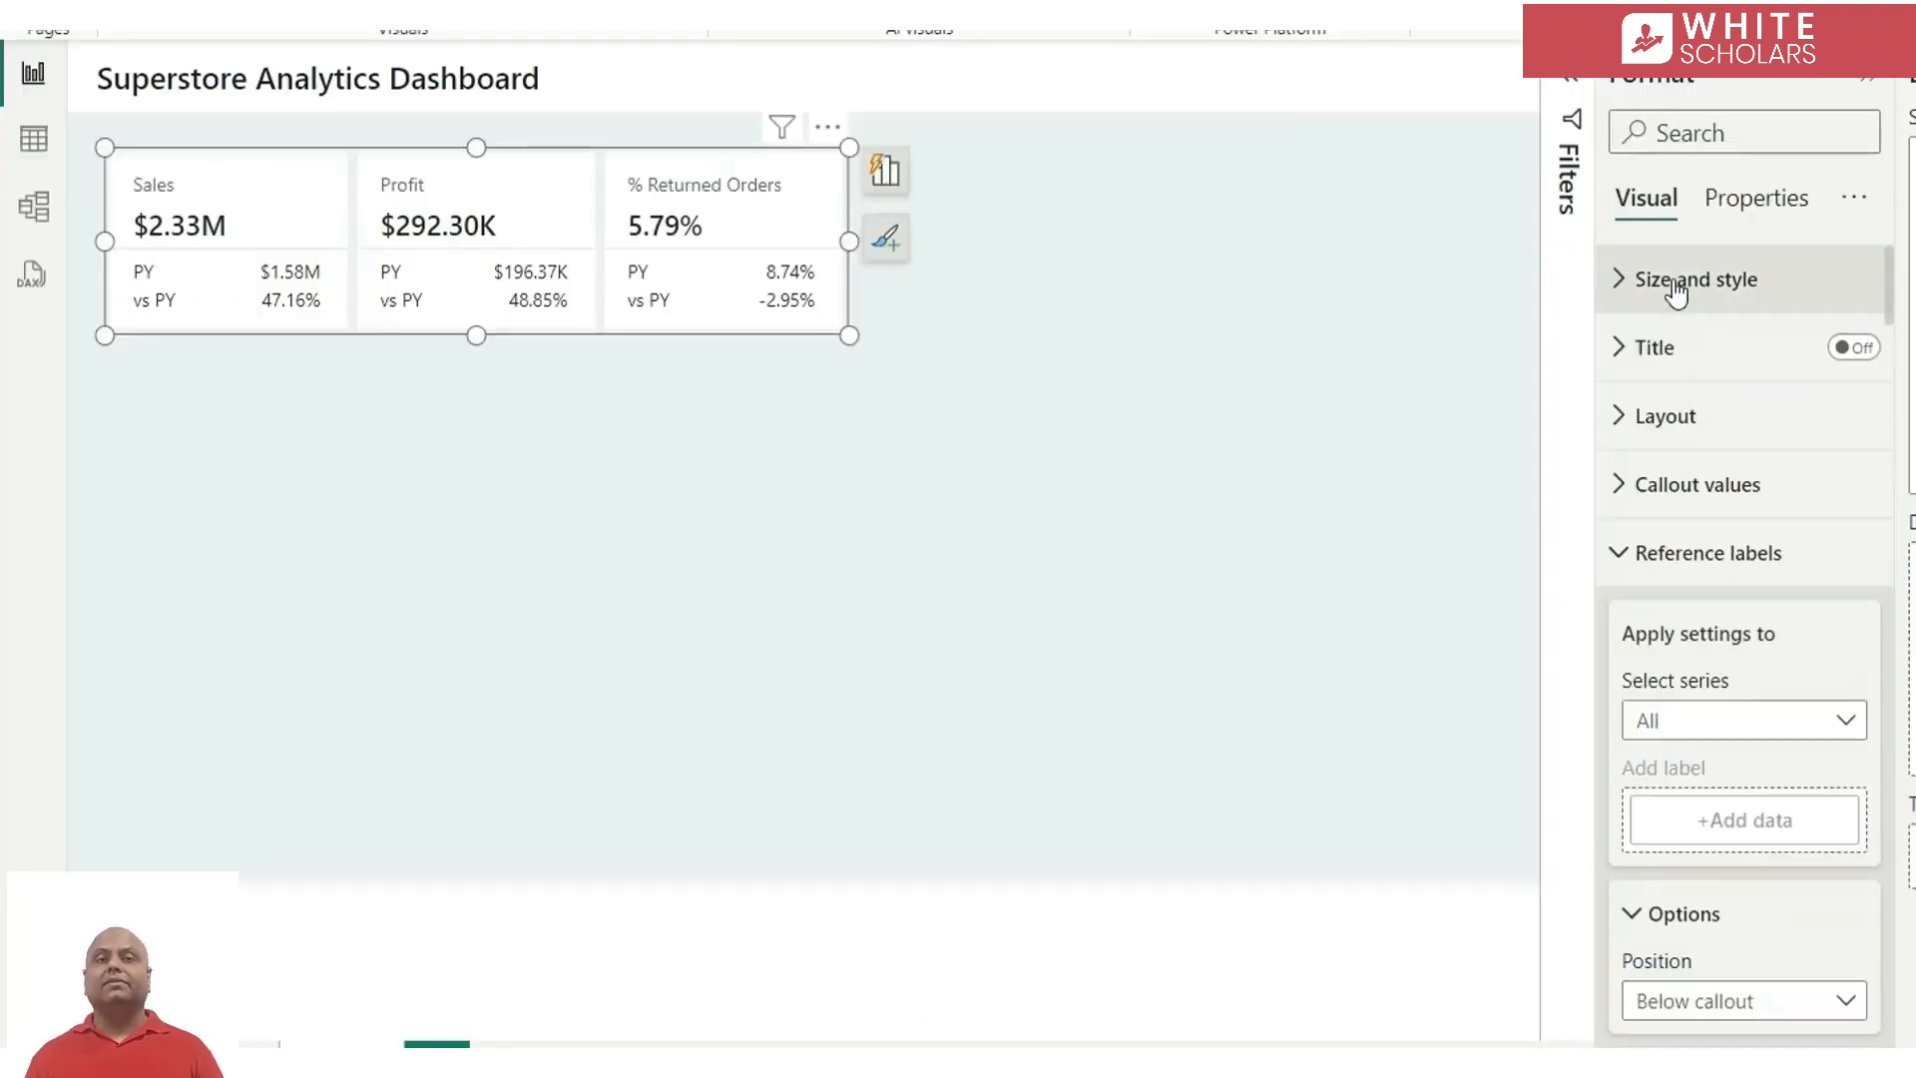
click(1731, 736)
click(1686, 801)
scroll(1752, 800, down, 5)
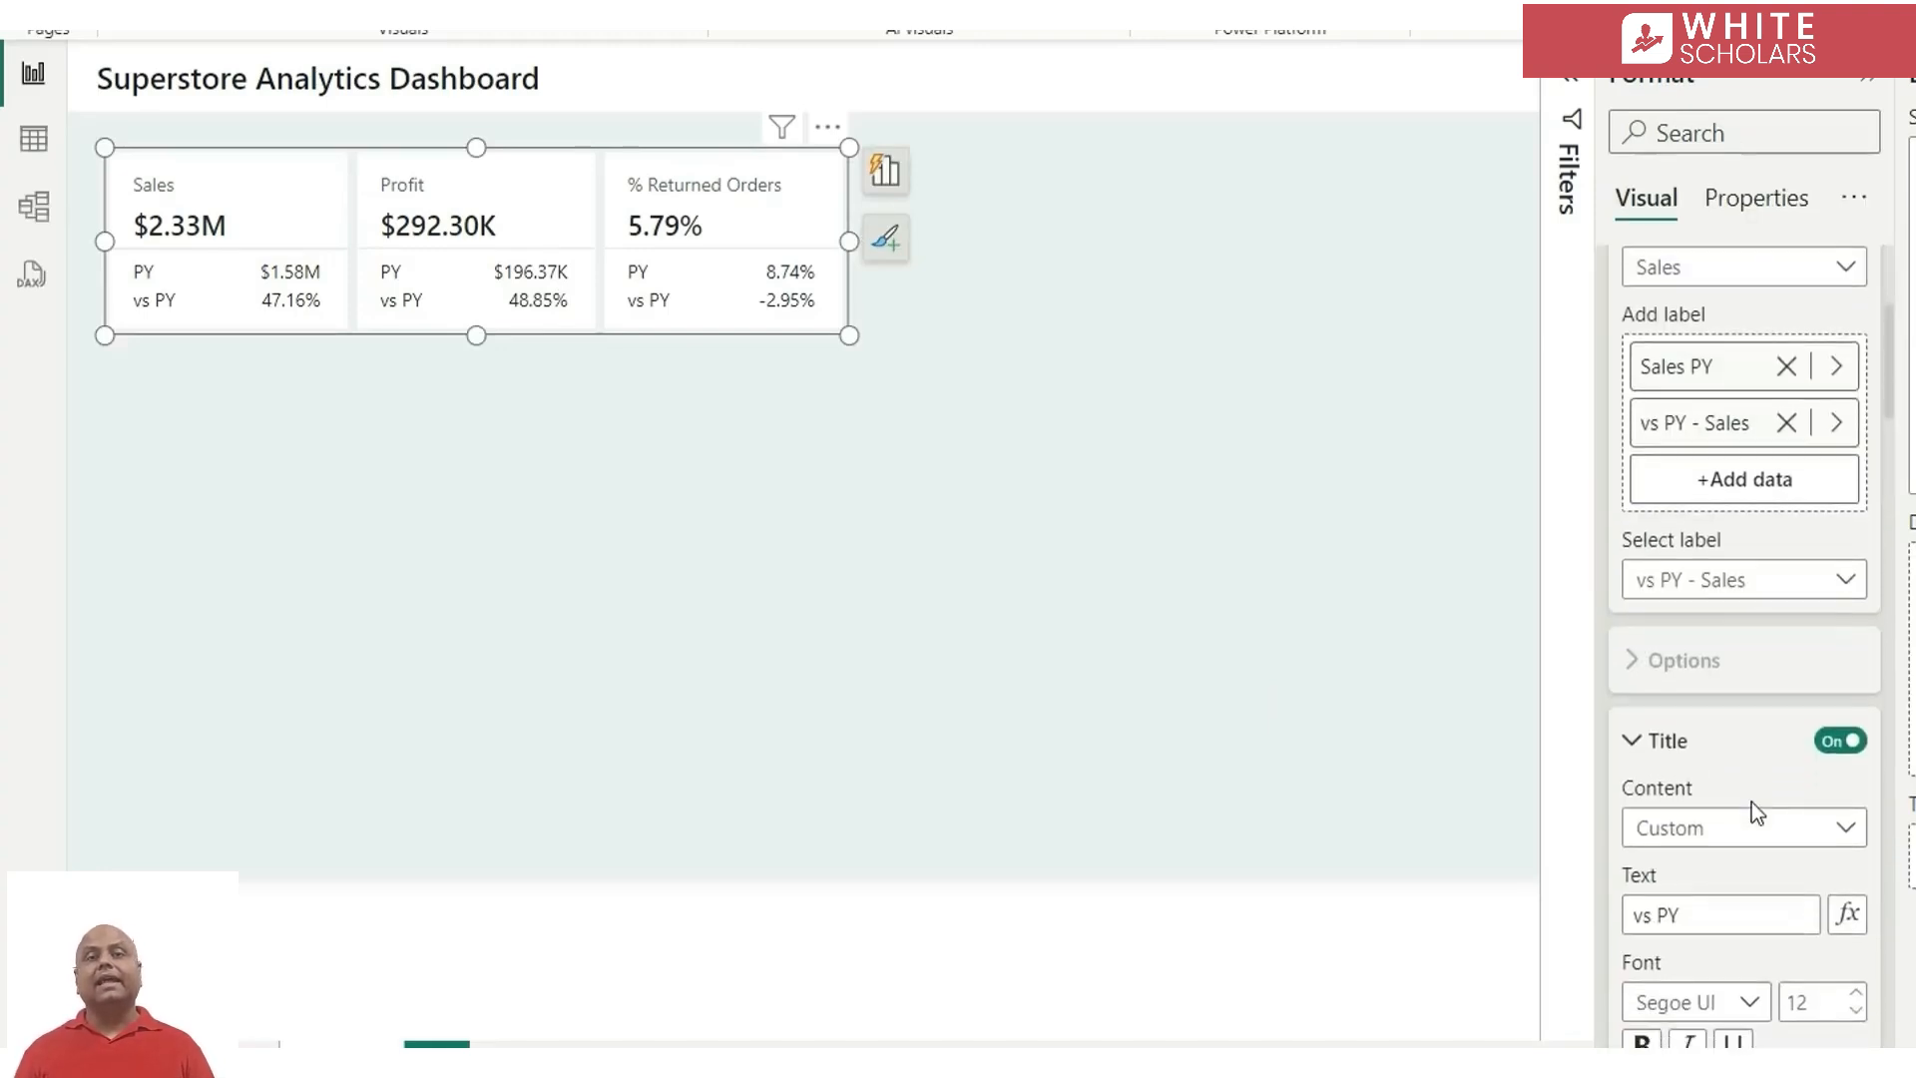
click(1783, 518)
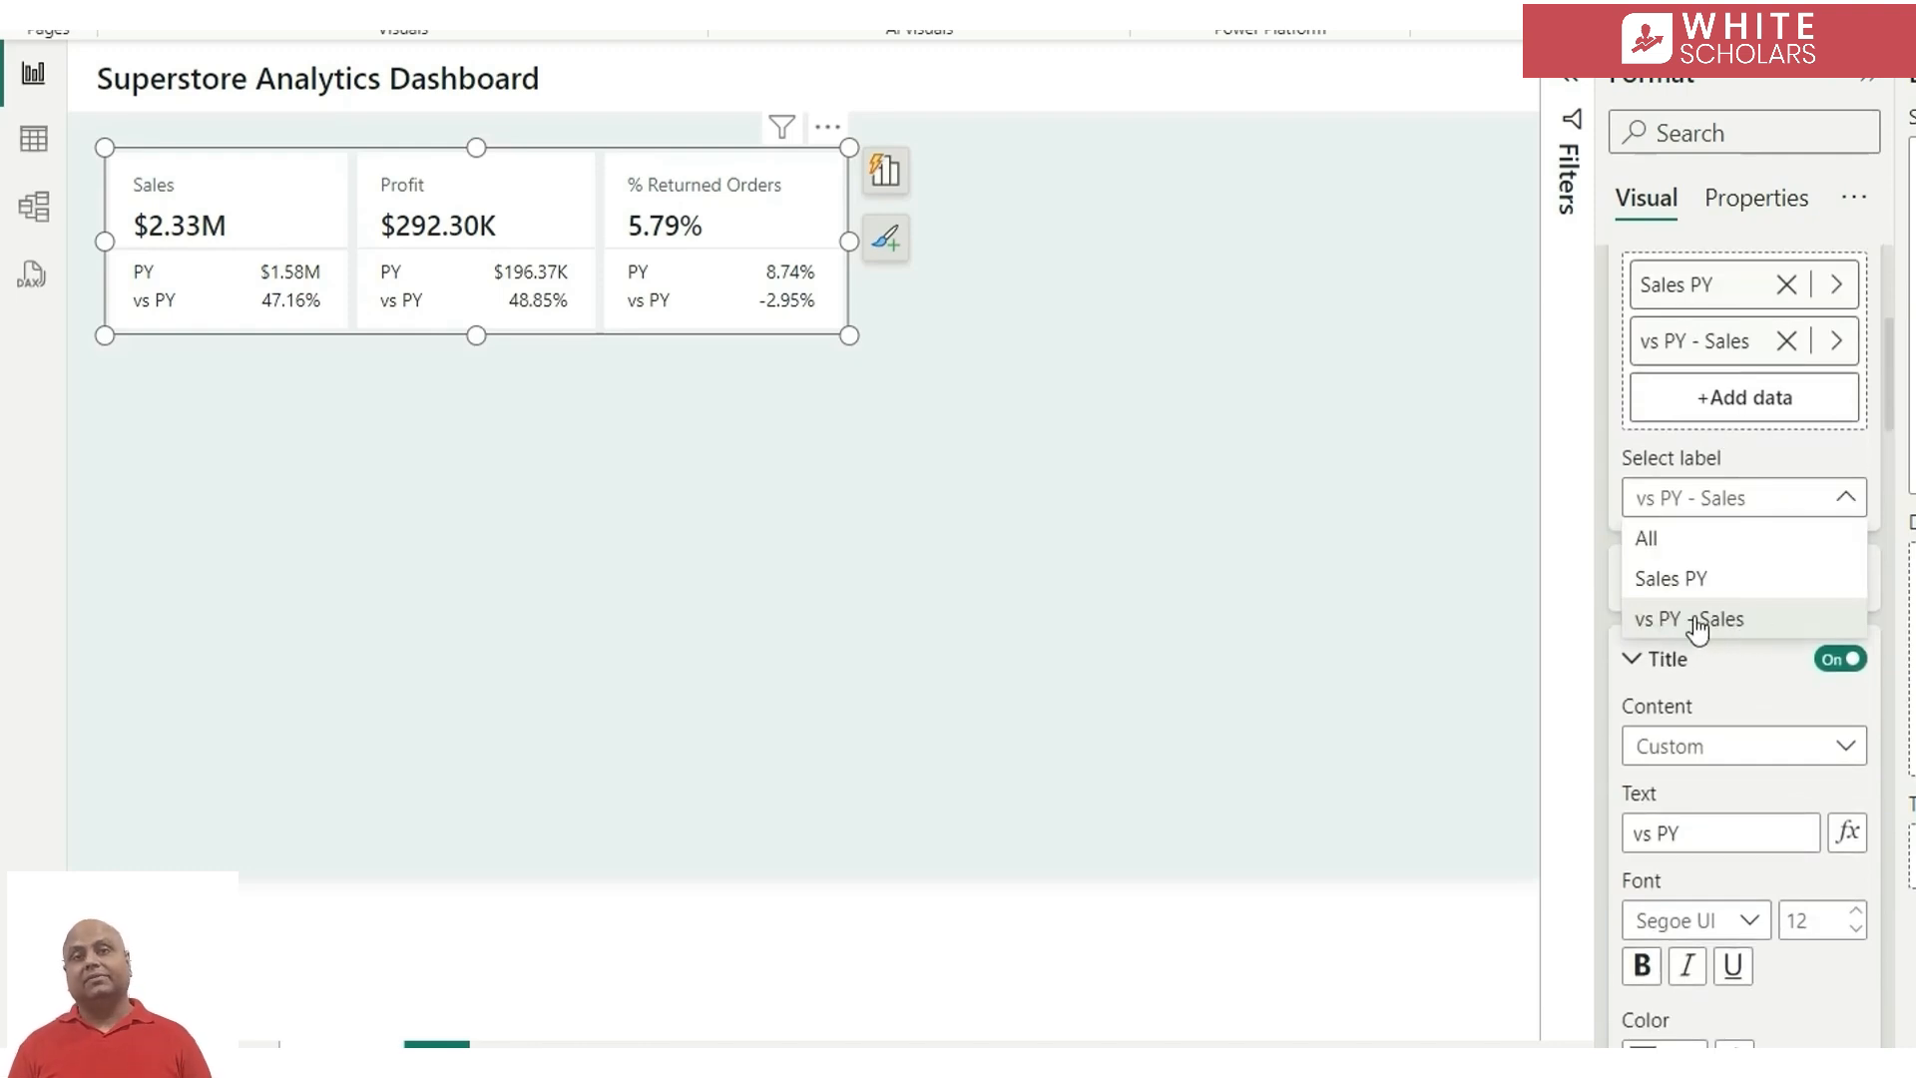
click(1734, 672)
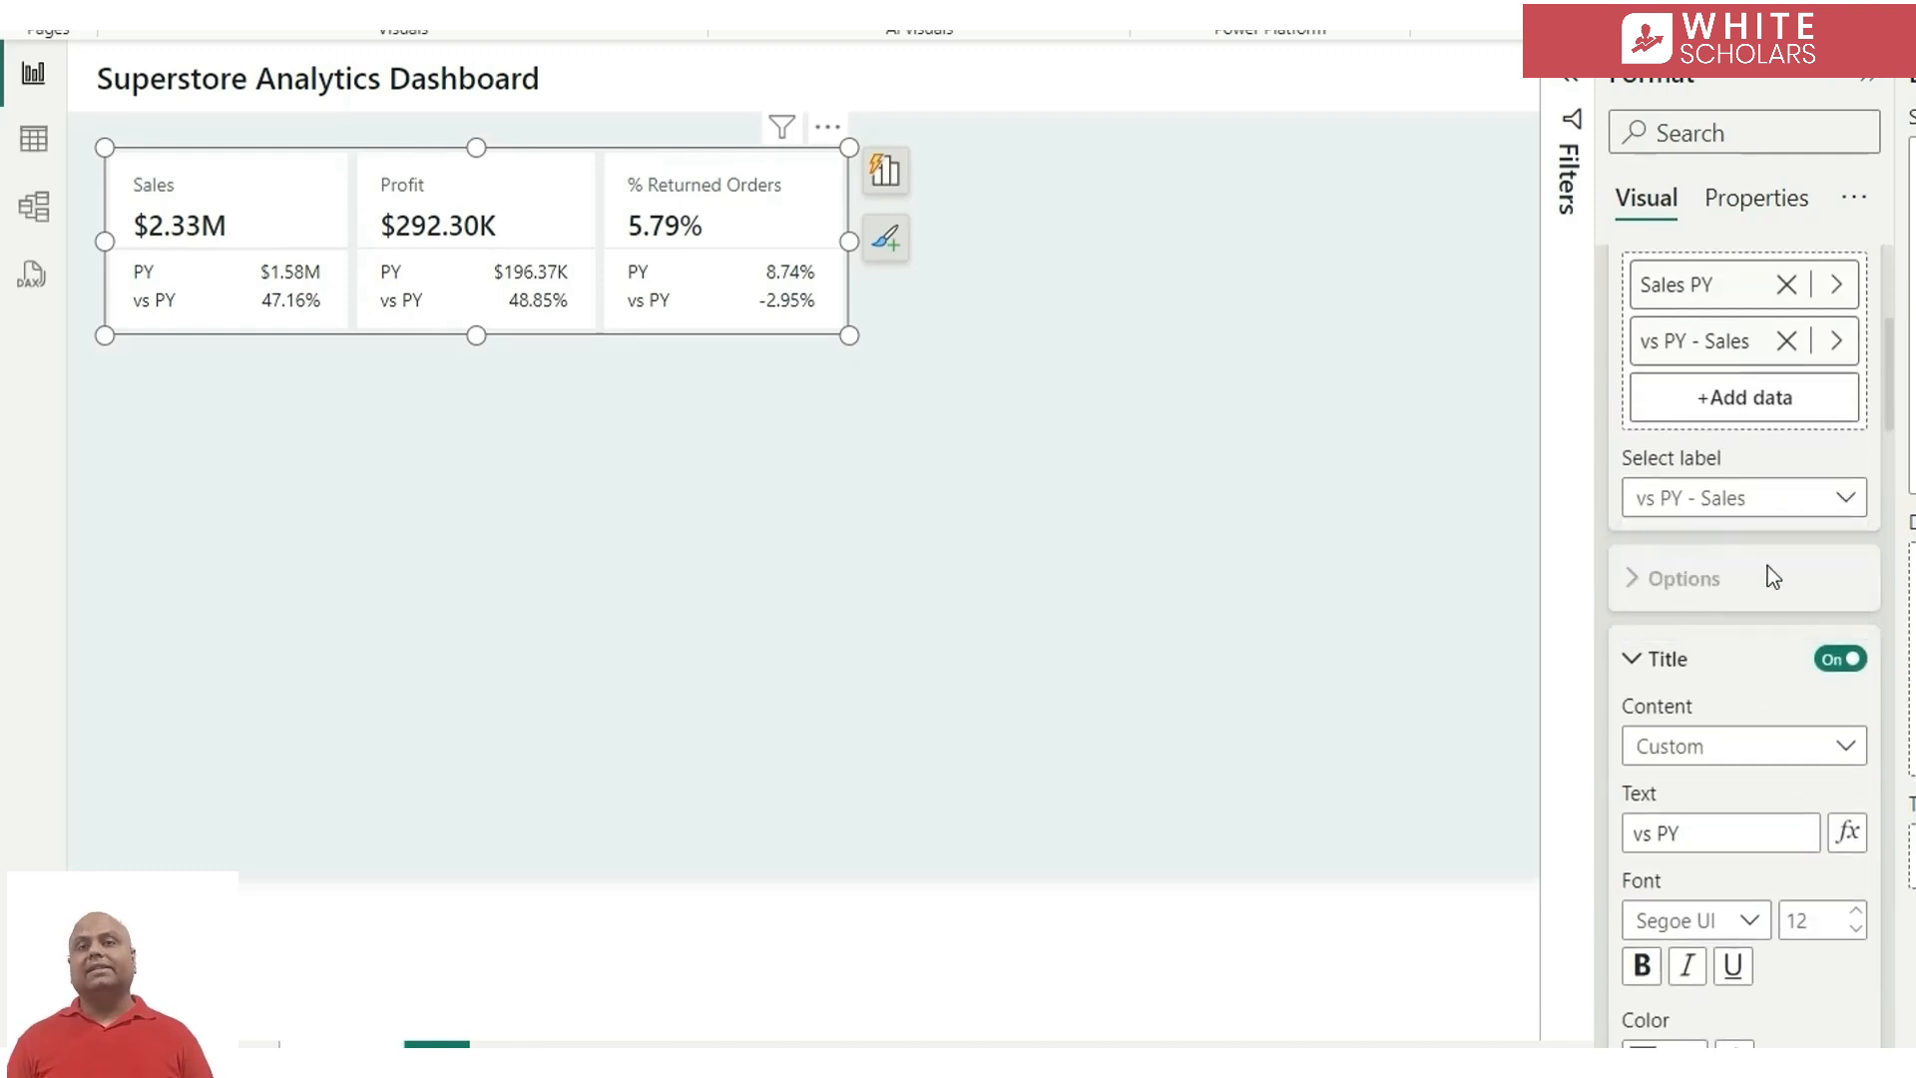
Set up rules-based conditional formatting for the label value's font color, based on the vs PY - Sales measure
scroll(1728, 711, down, 10)
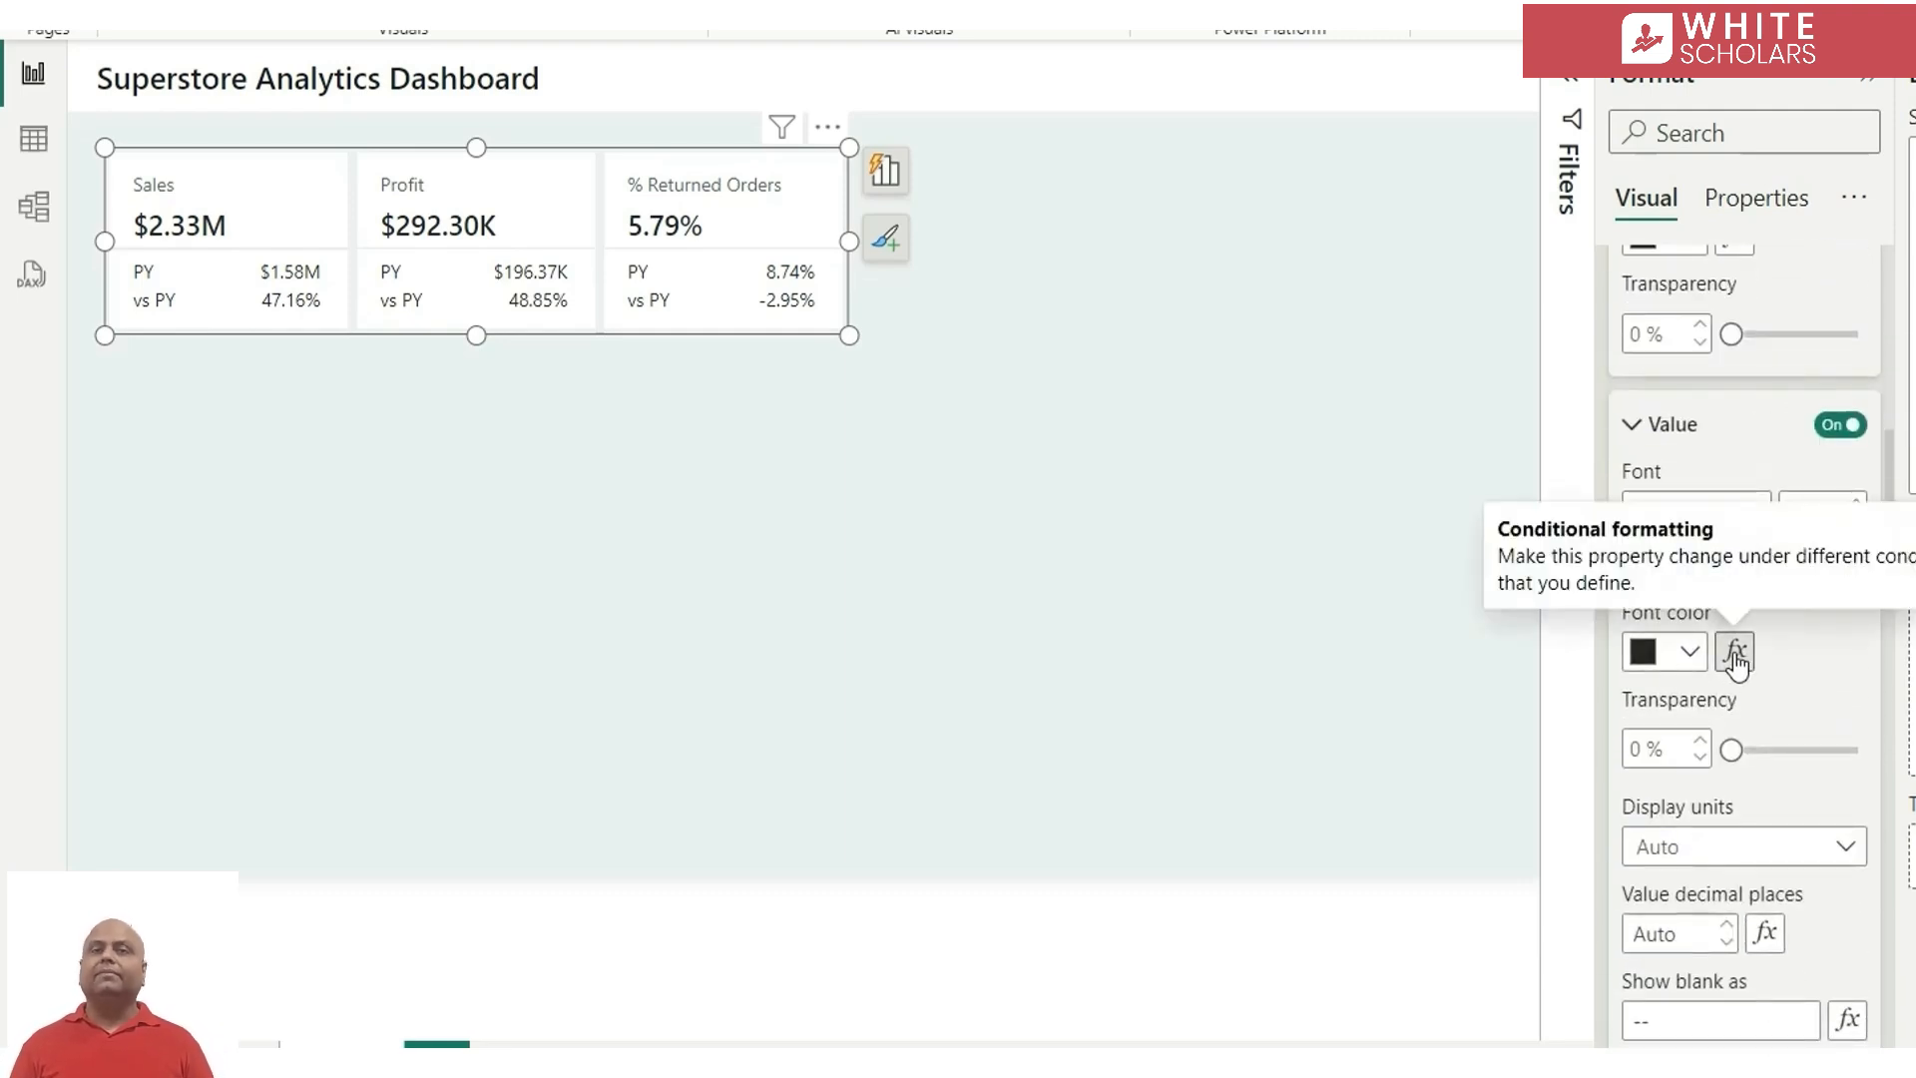
click(1736, 654)
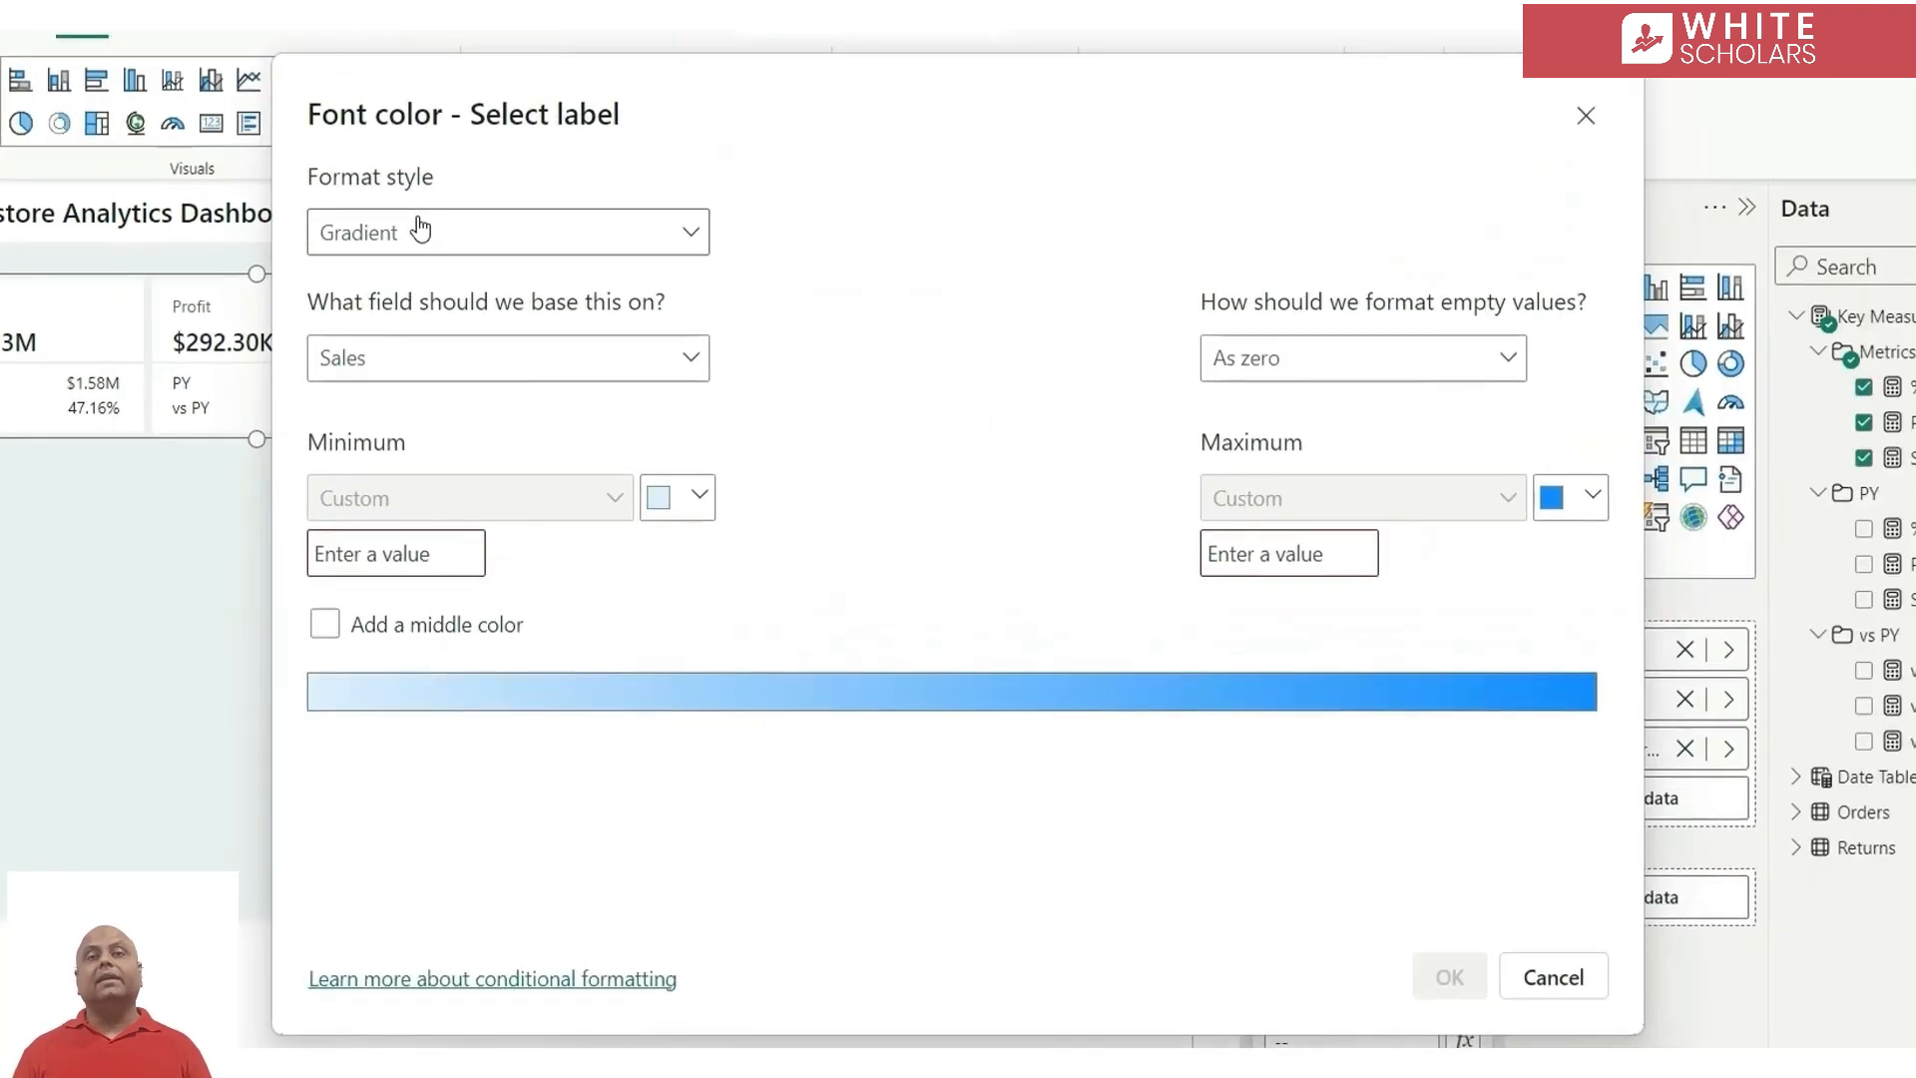
click(529, 244)
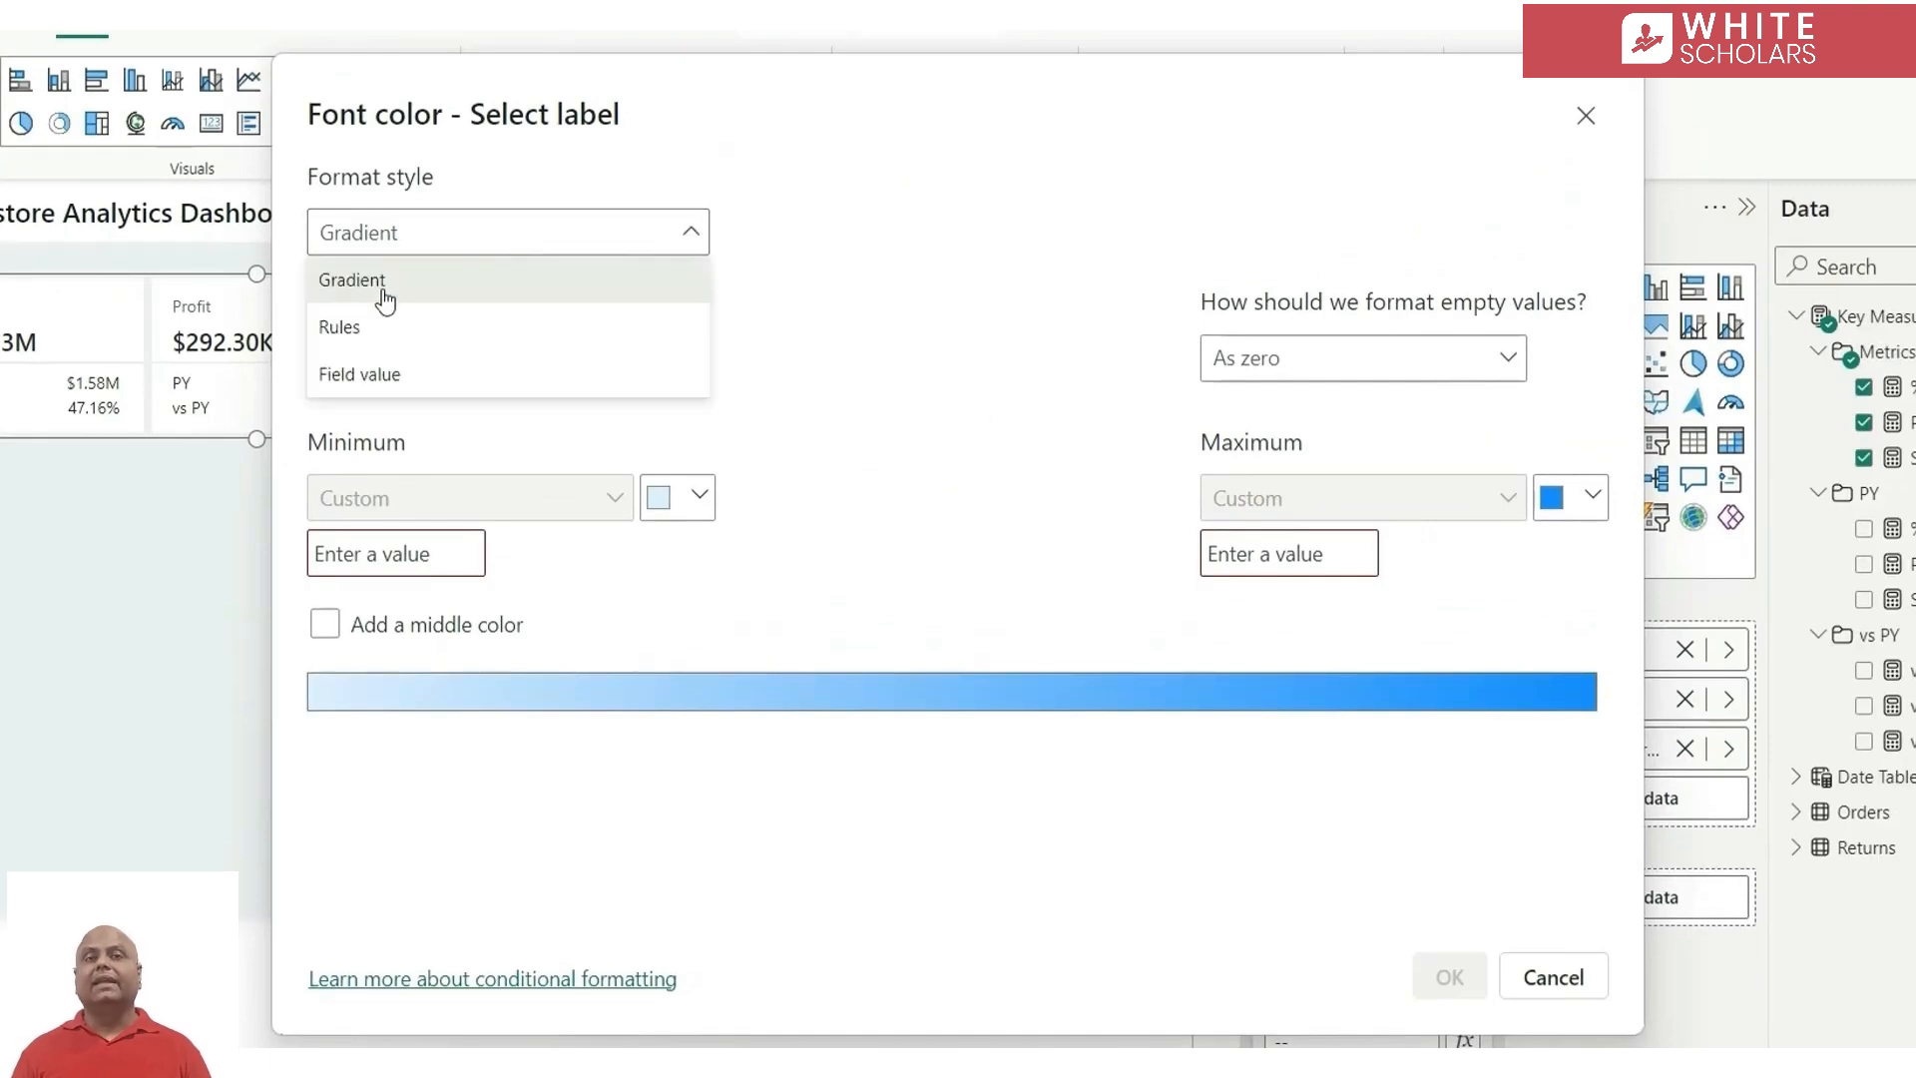
click(385, 325)
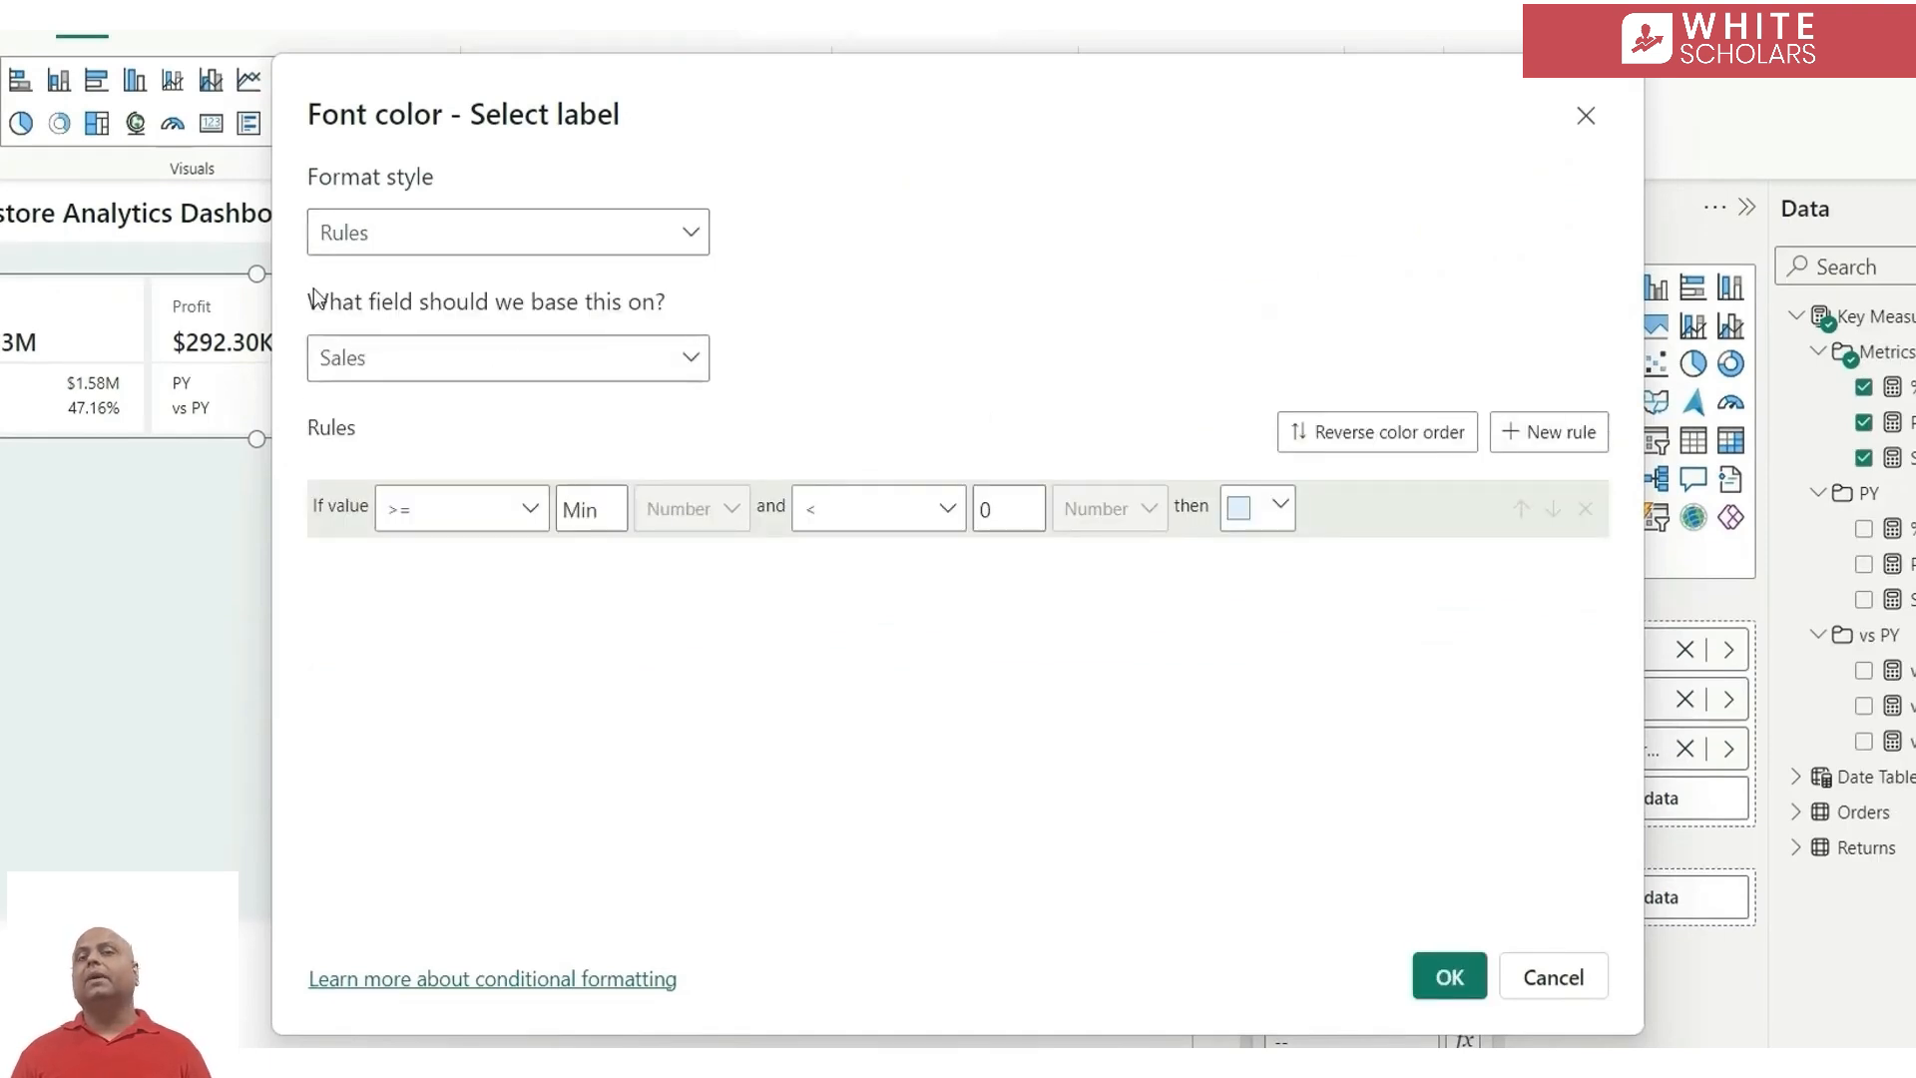
click(661, 372)
click(335, 460)
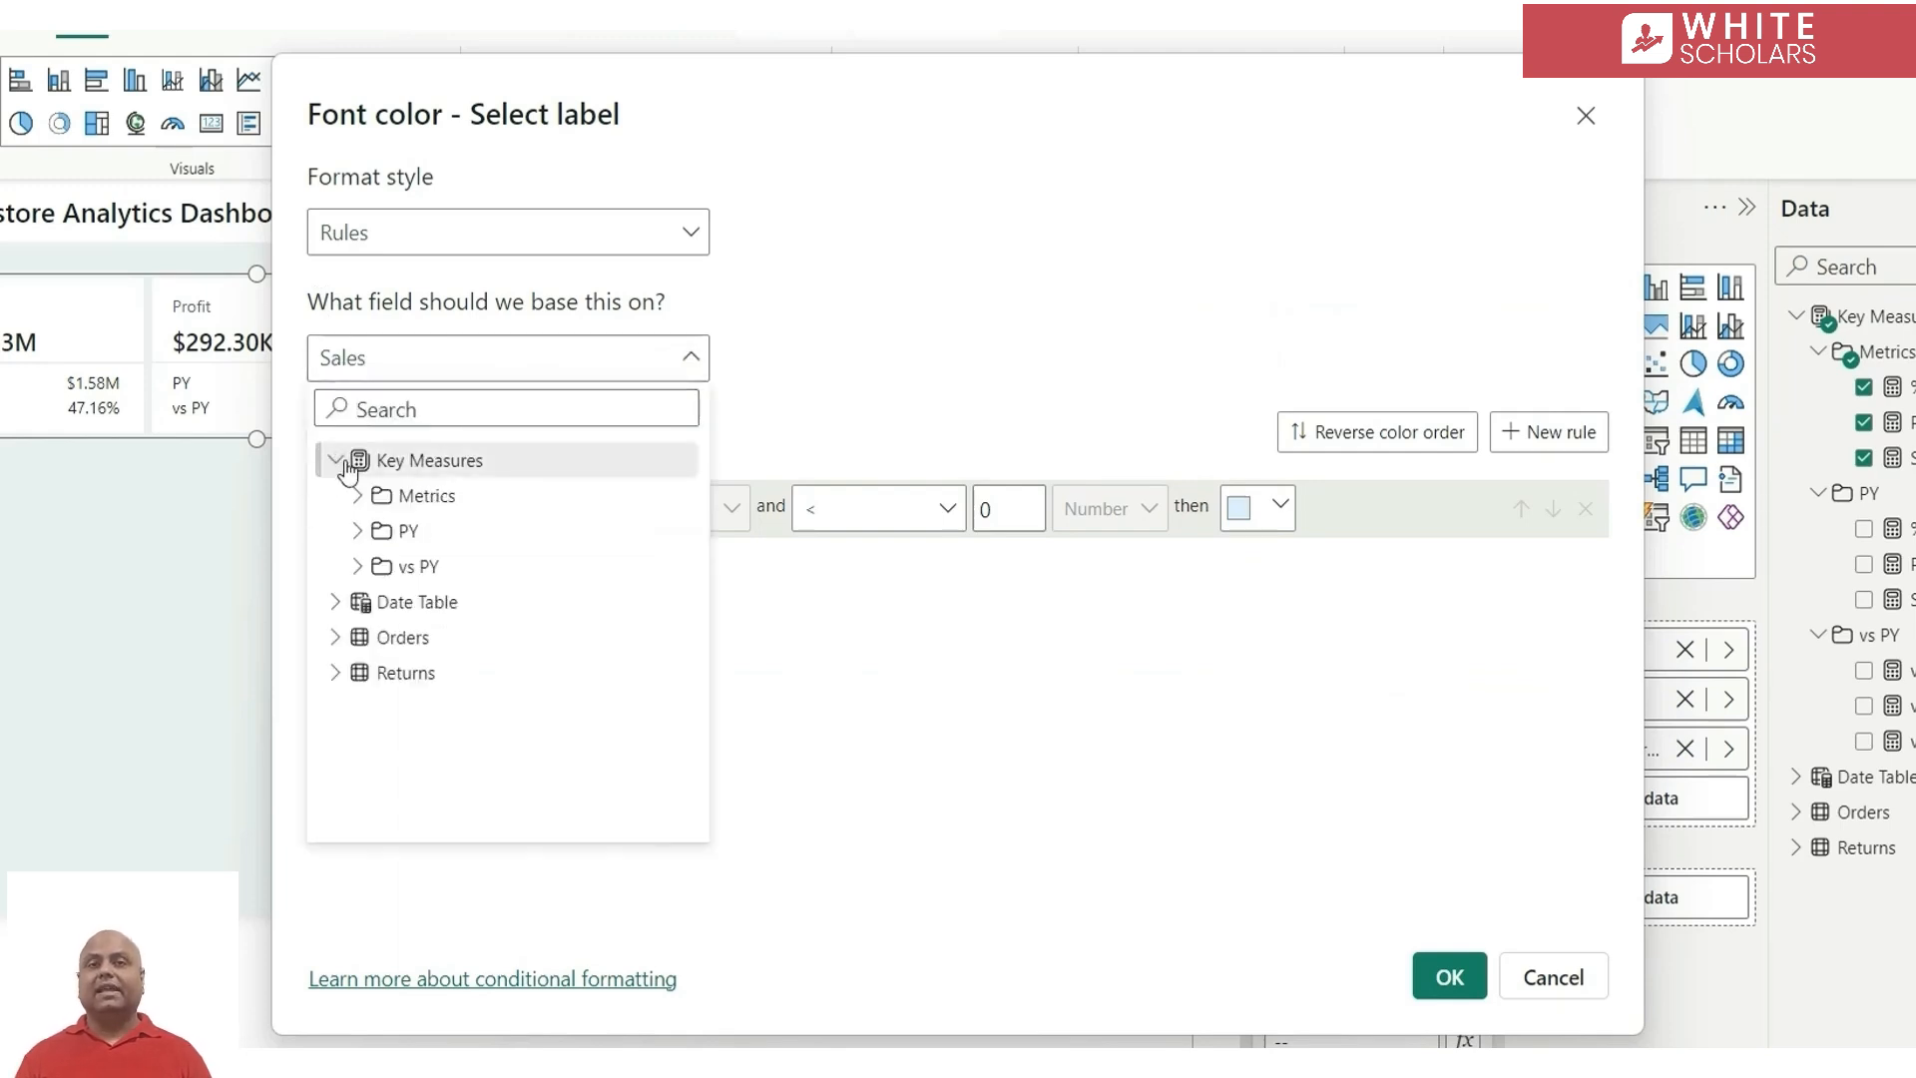
click(357, 566)
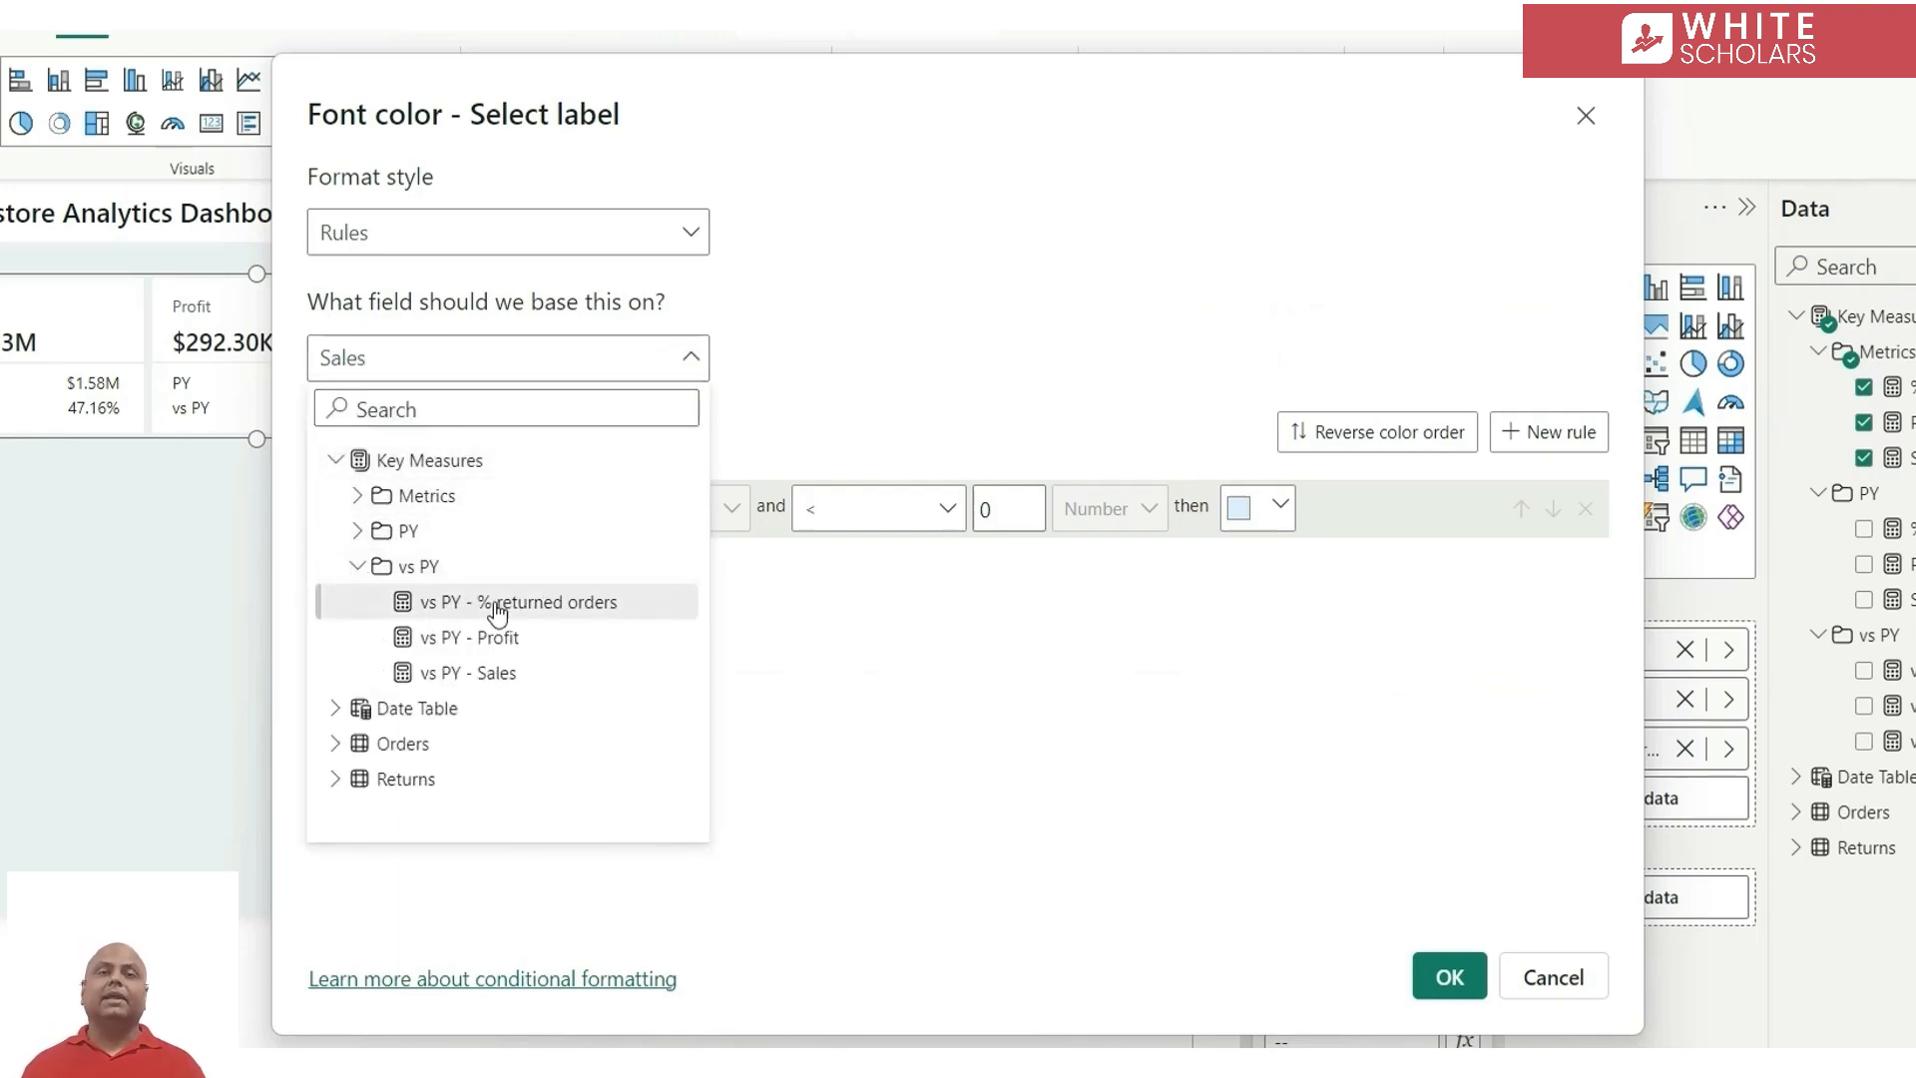
click(513, 680)
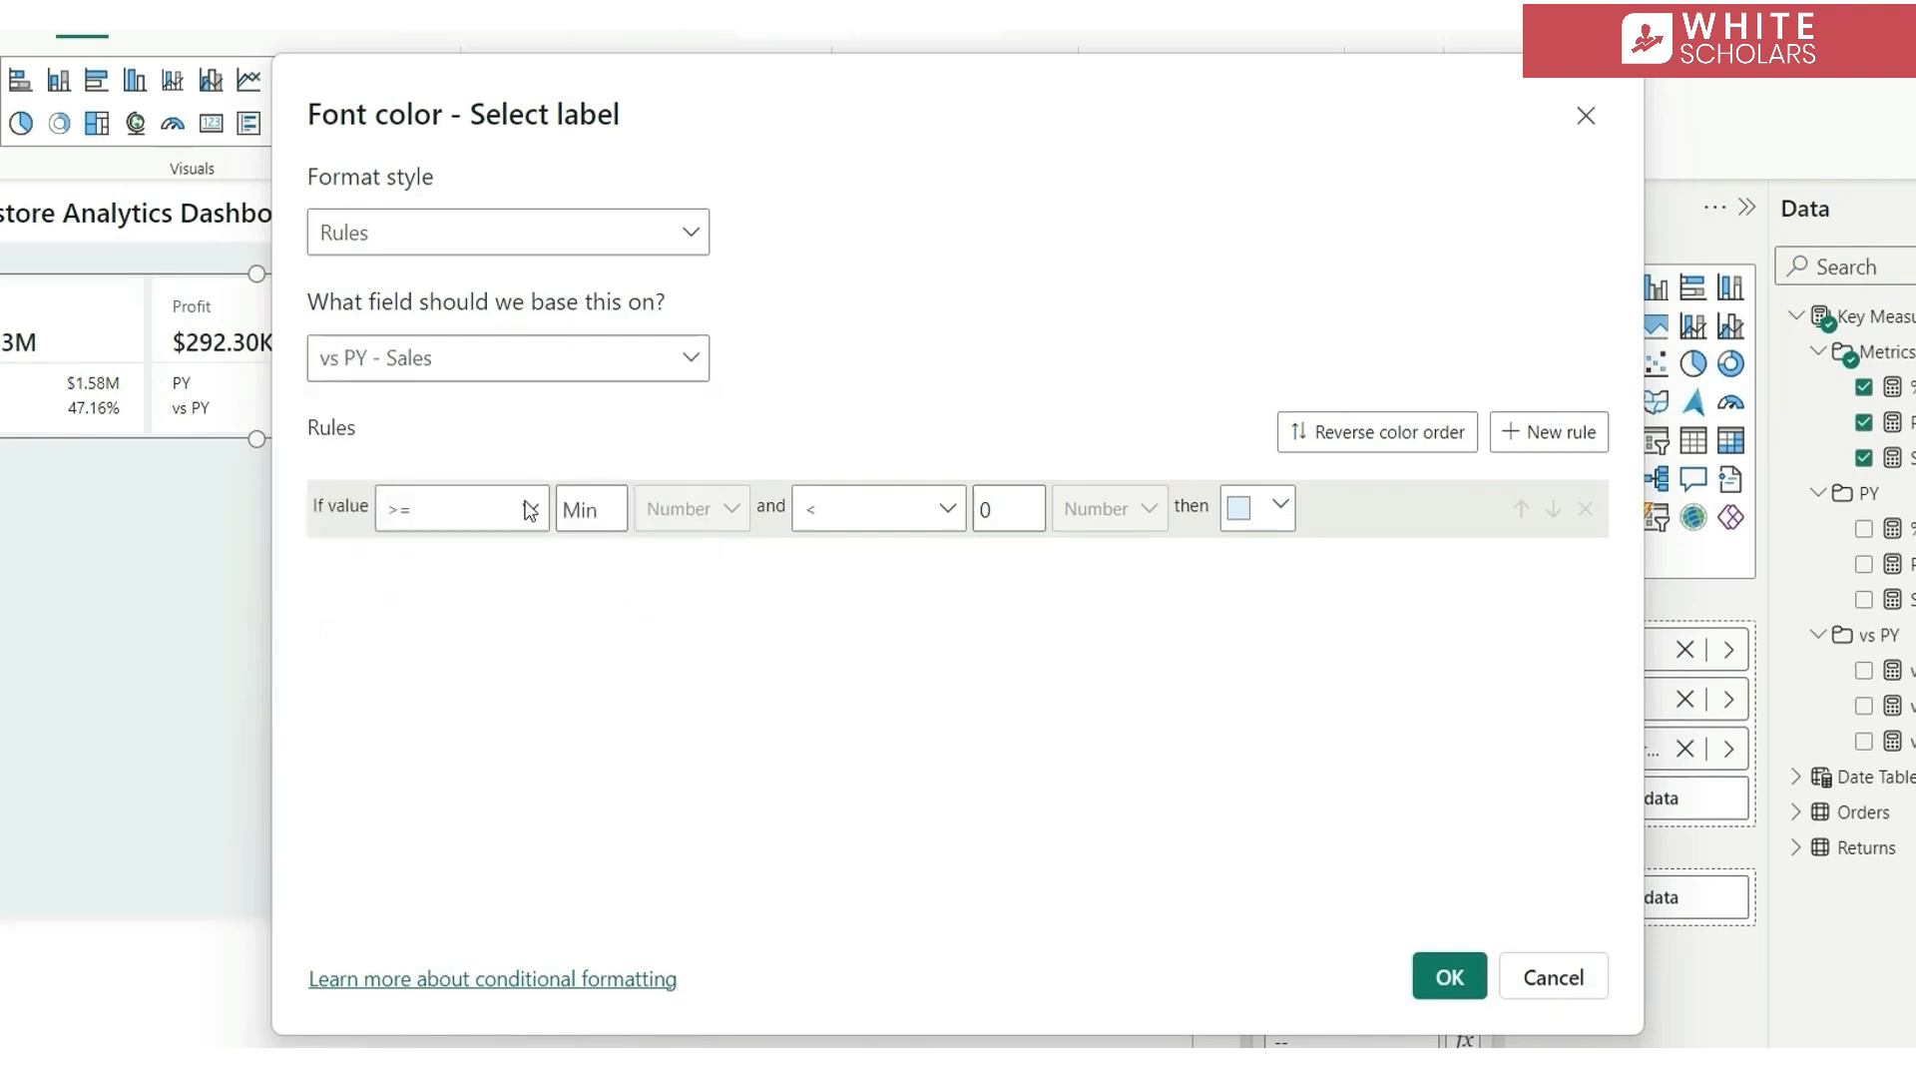
Add a second font color rule covering values greater than 0 up to Max
click(1586, 434)
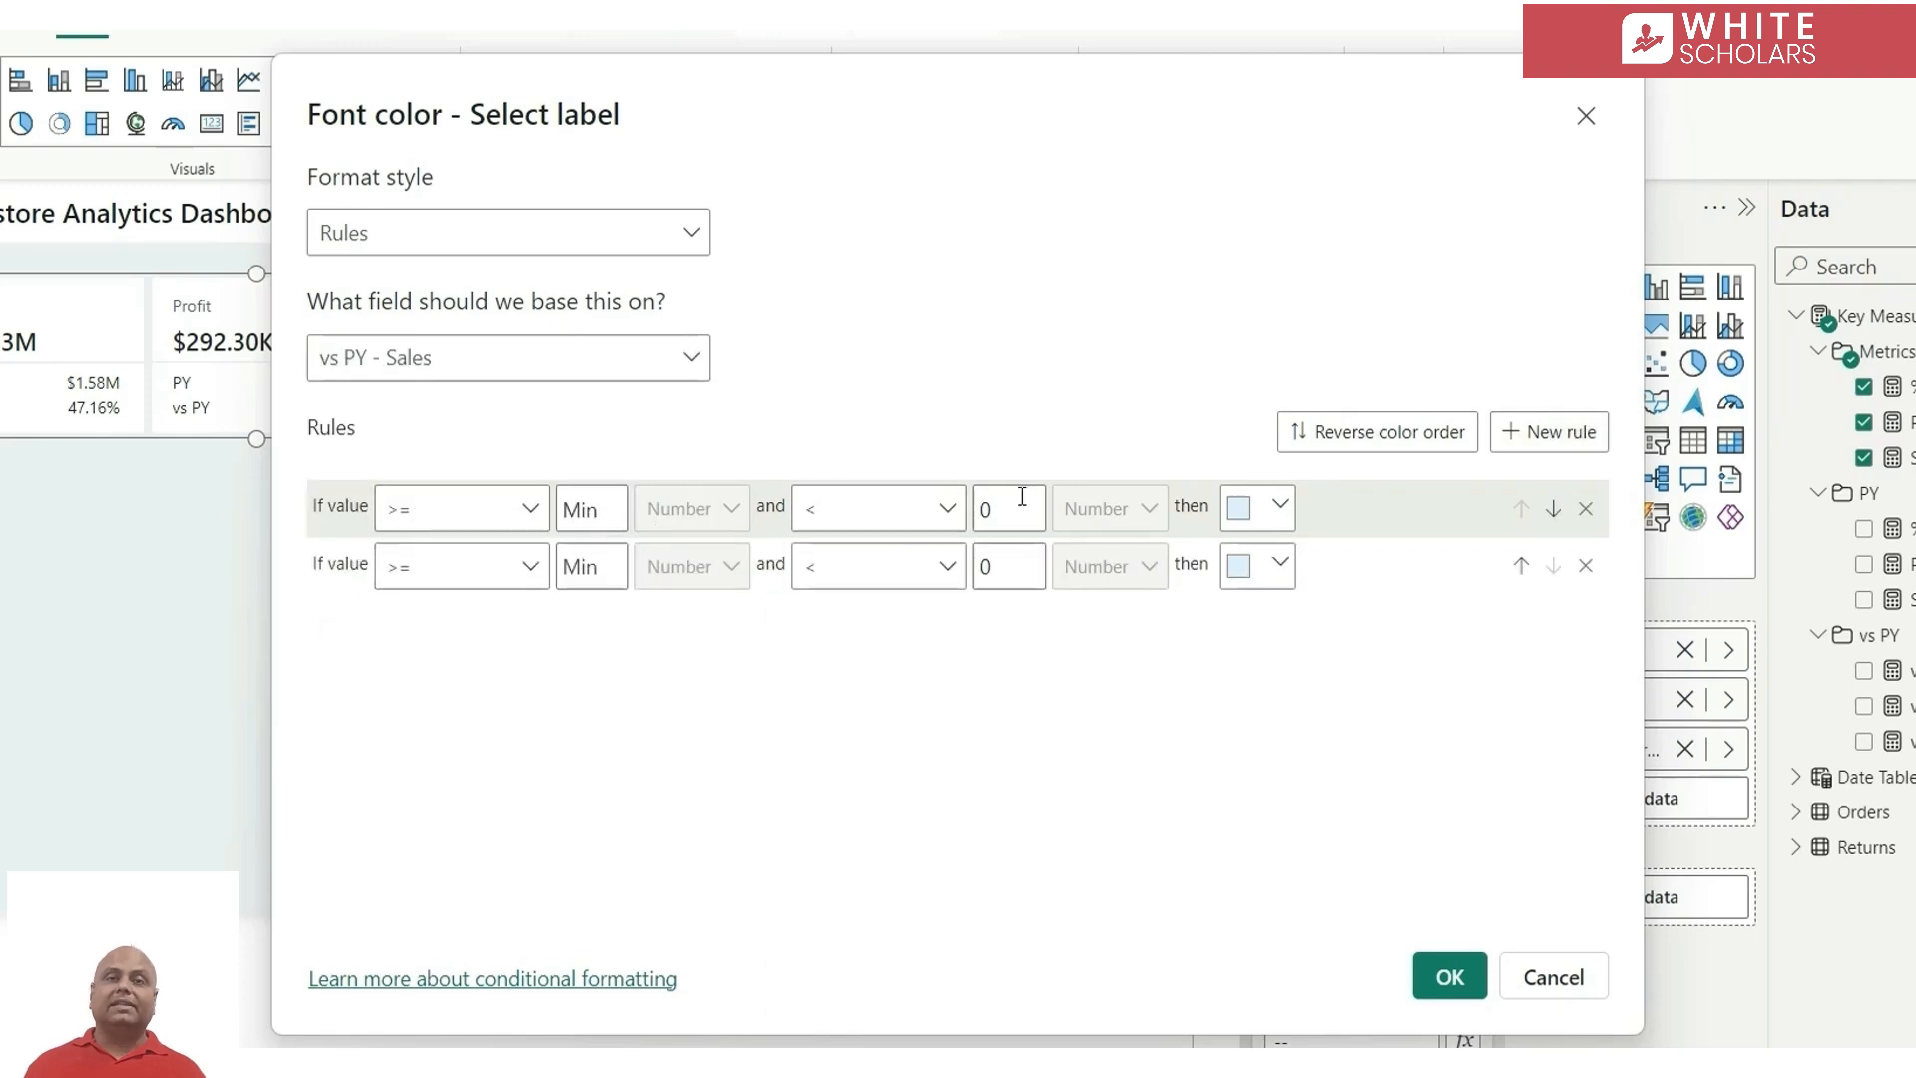
click(449, 571)
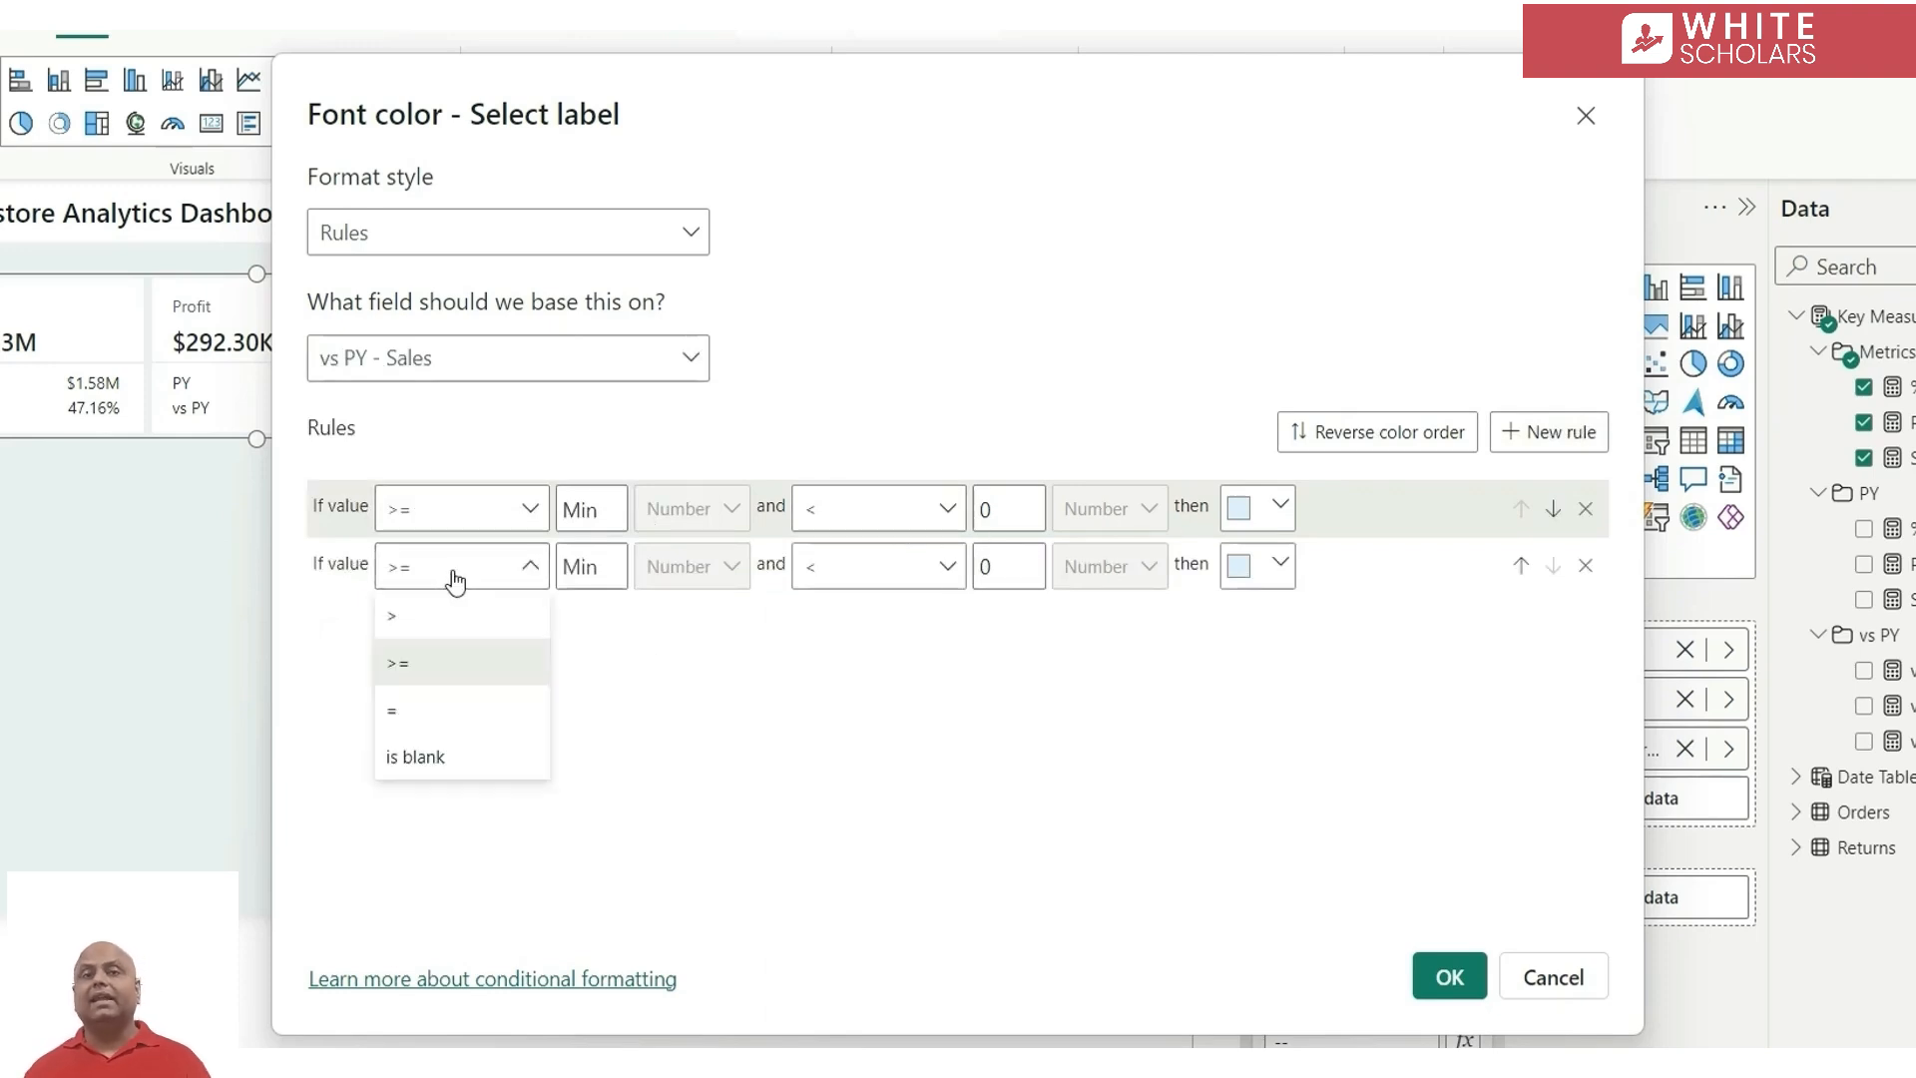
click(446, 627)
double_click(591, 566)
text(0)
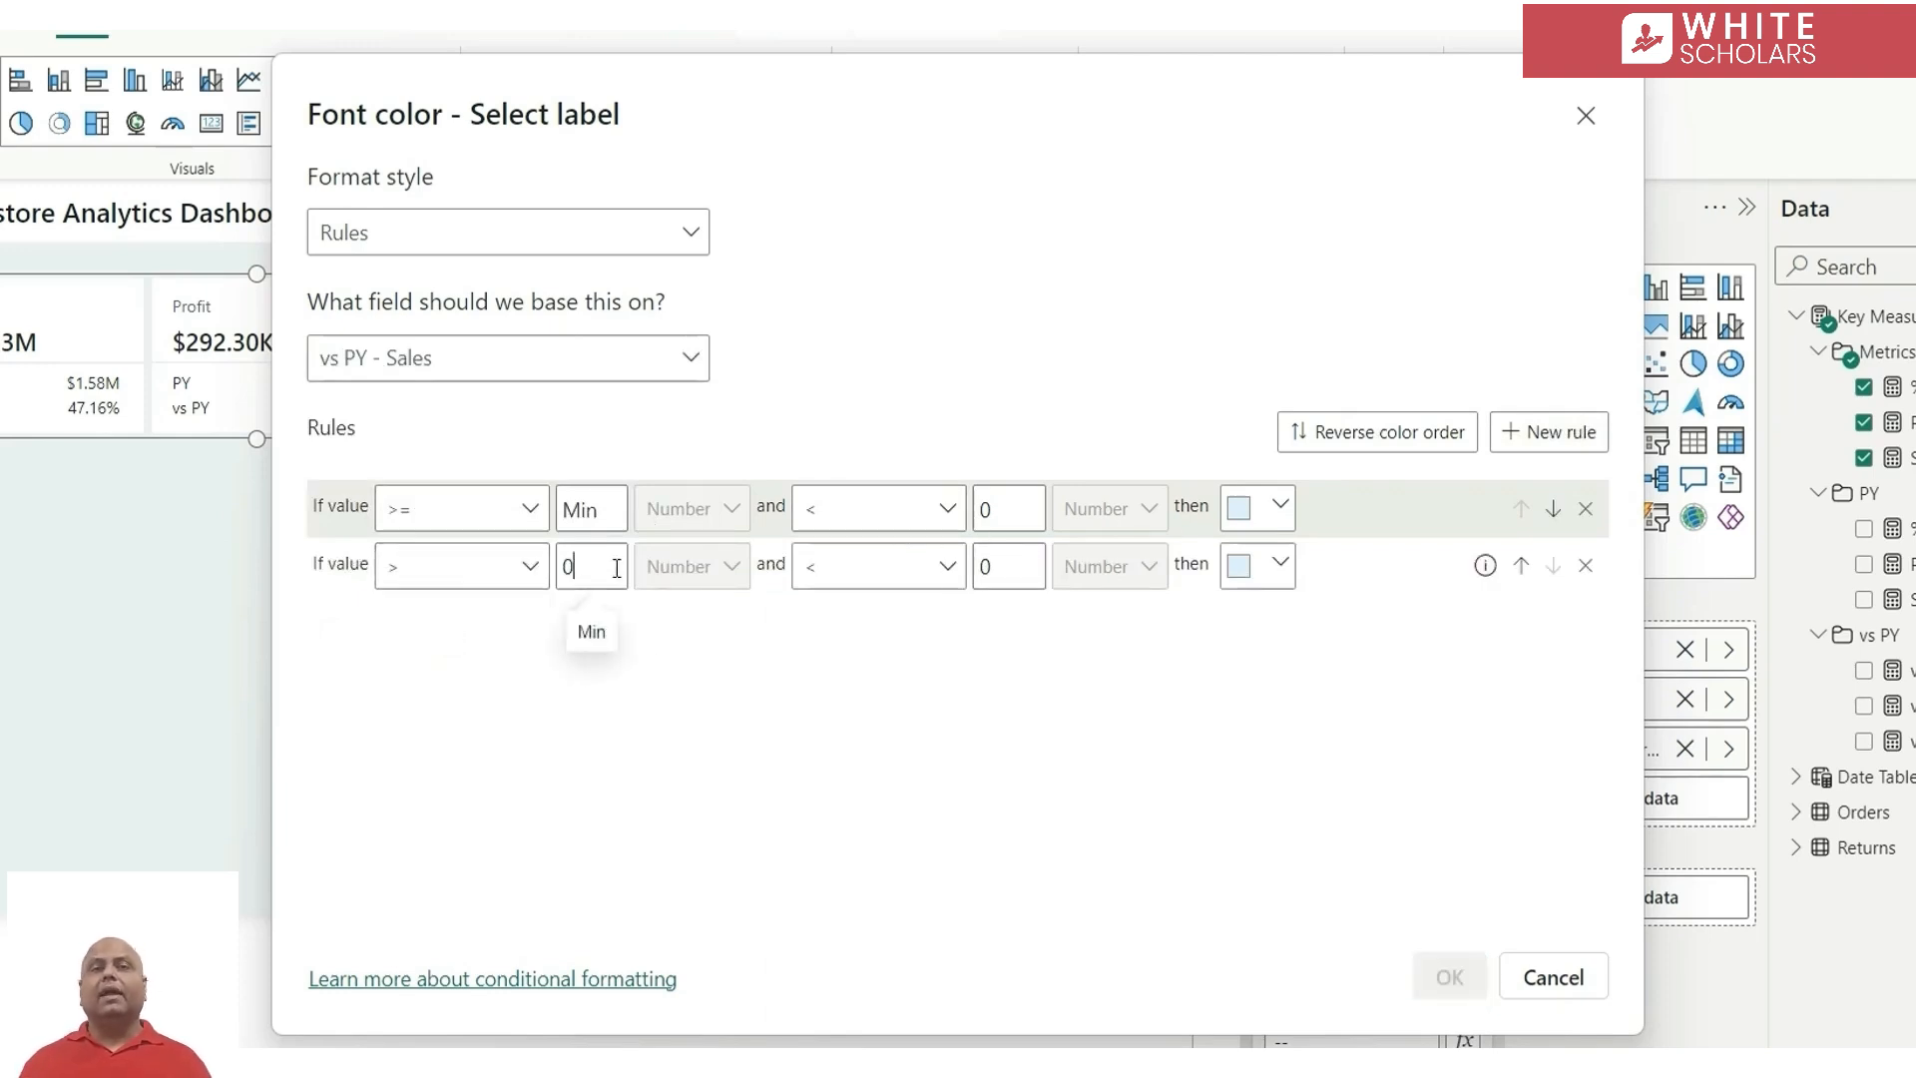
double_click(1006, 566)
key(BackSpace)
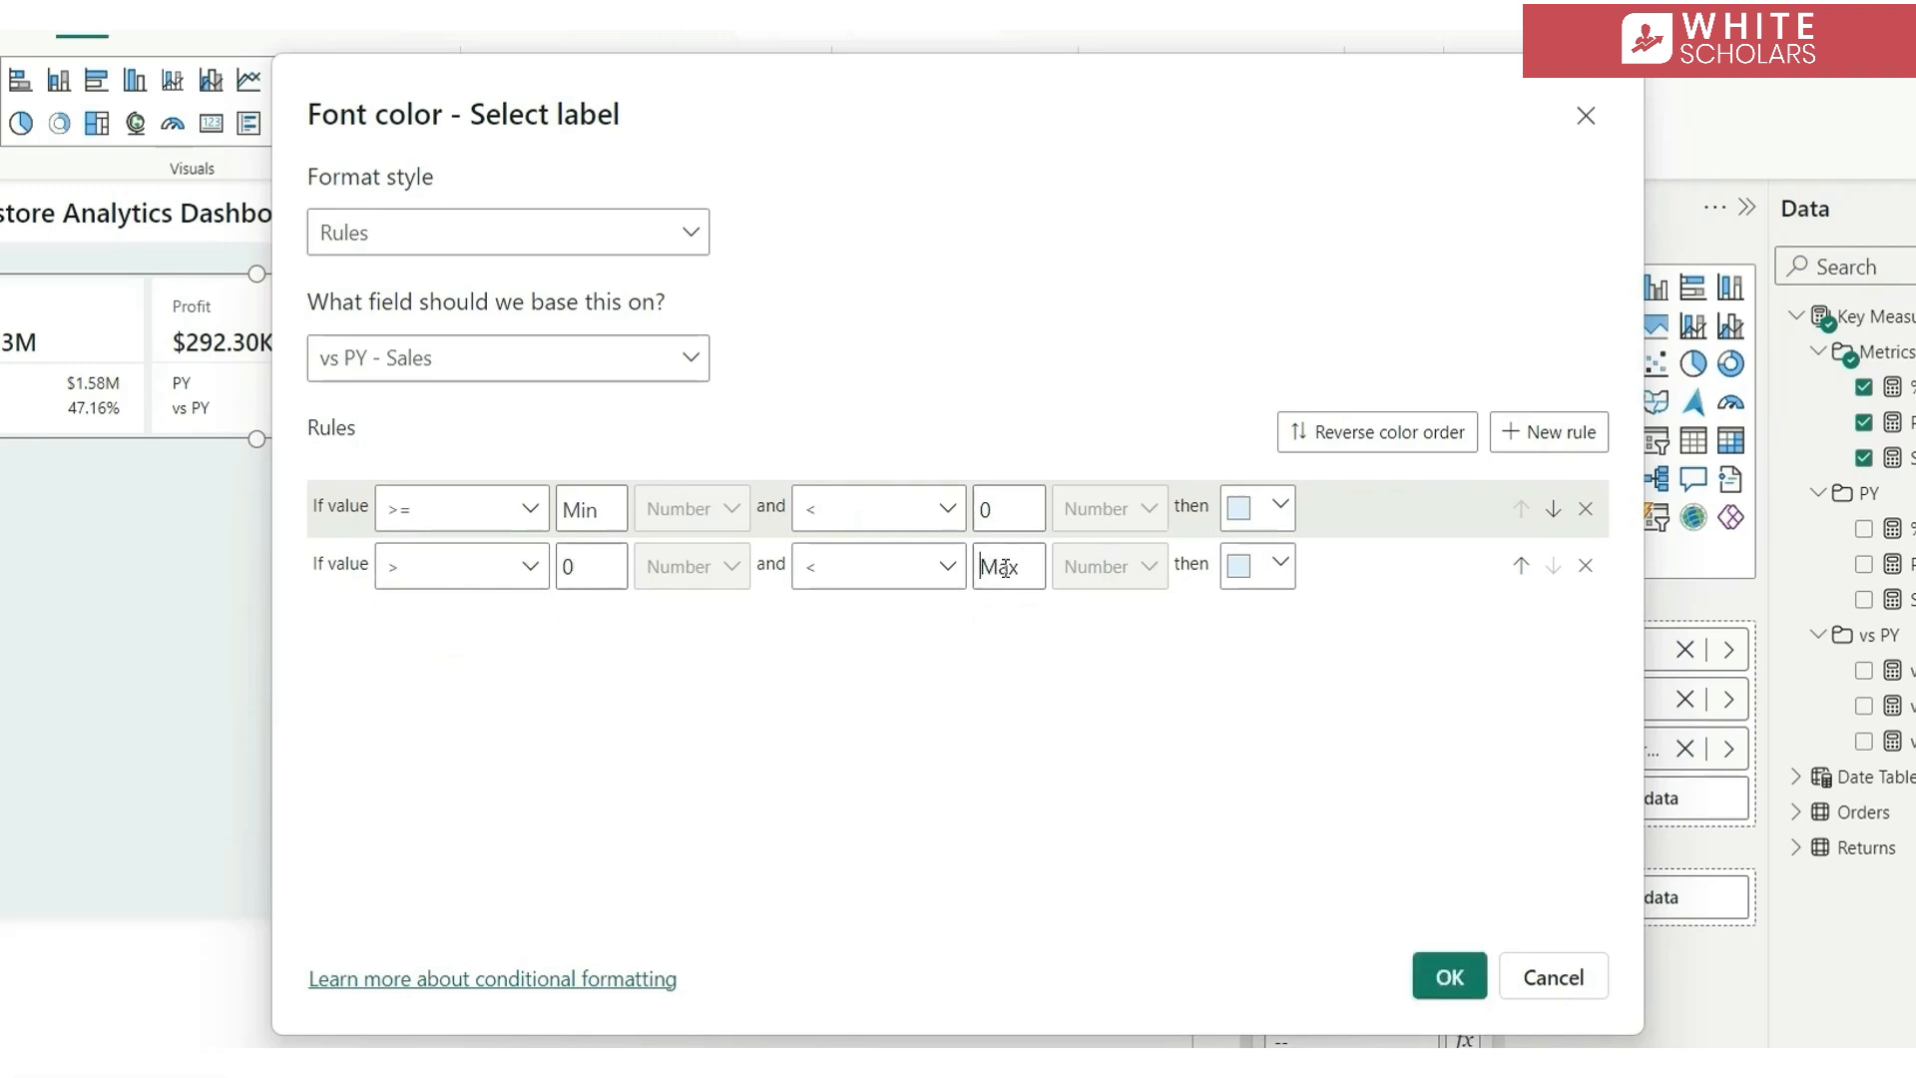
Color the below-zero rule red and the above-zero rule green #067C3B, and apply the conditional formatting
click(1259, 508)
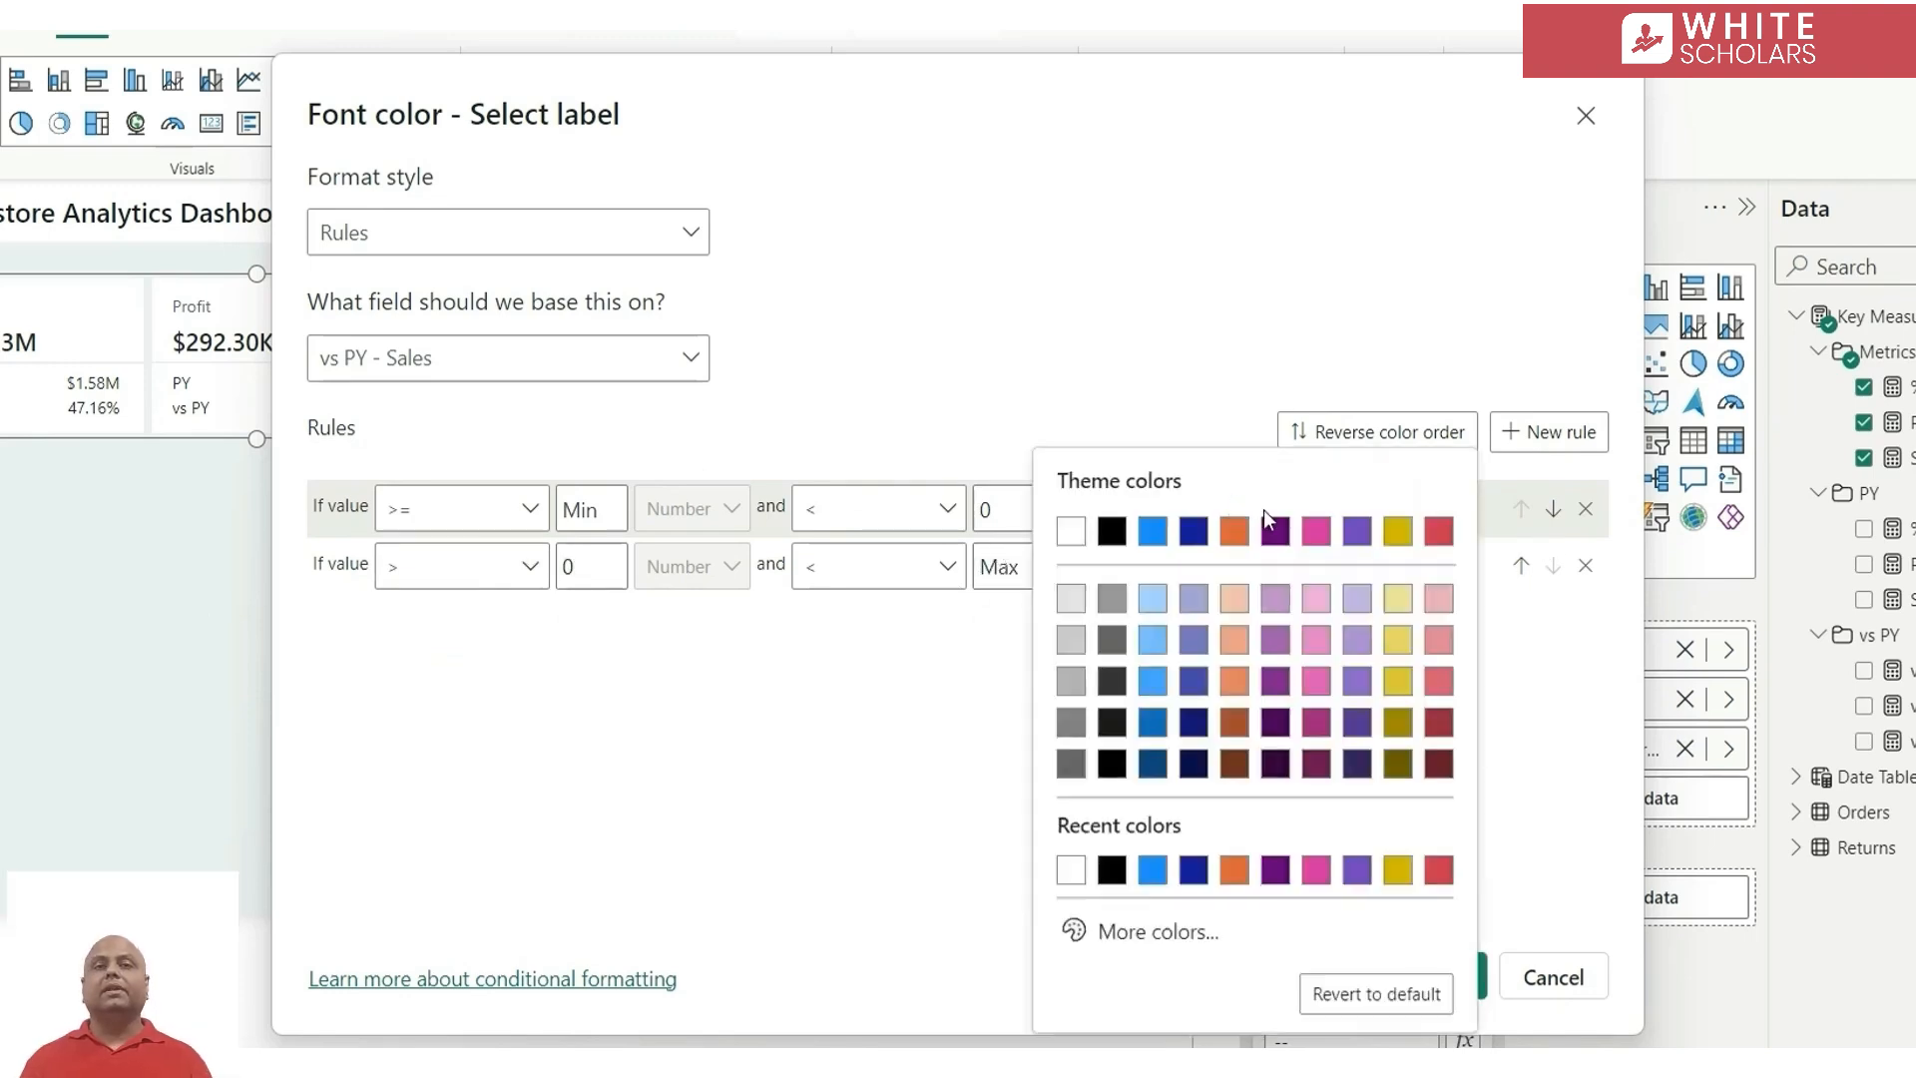
click(1439, 532)
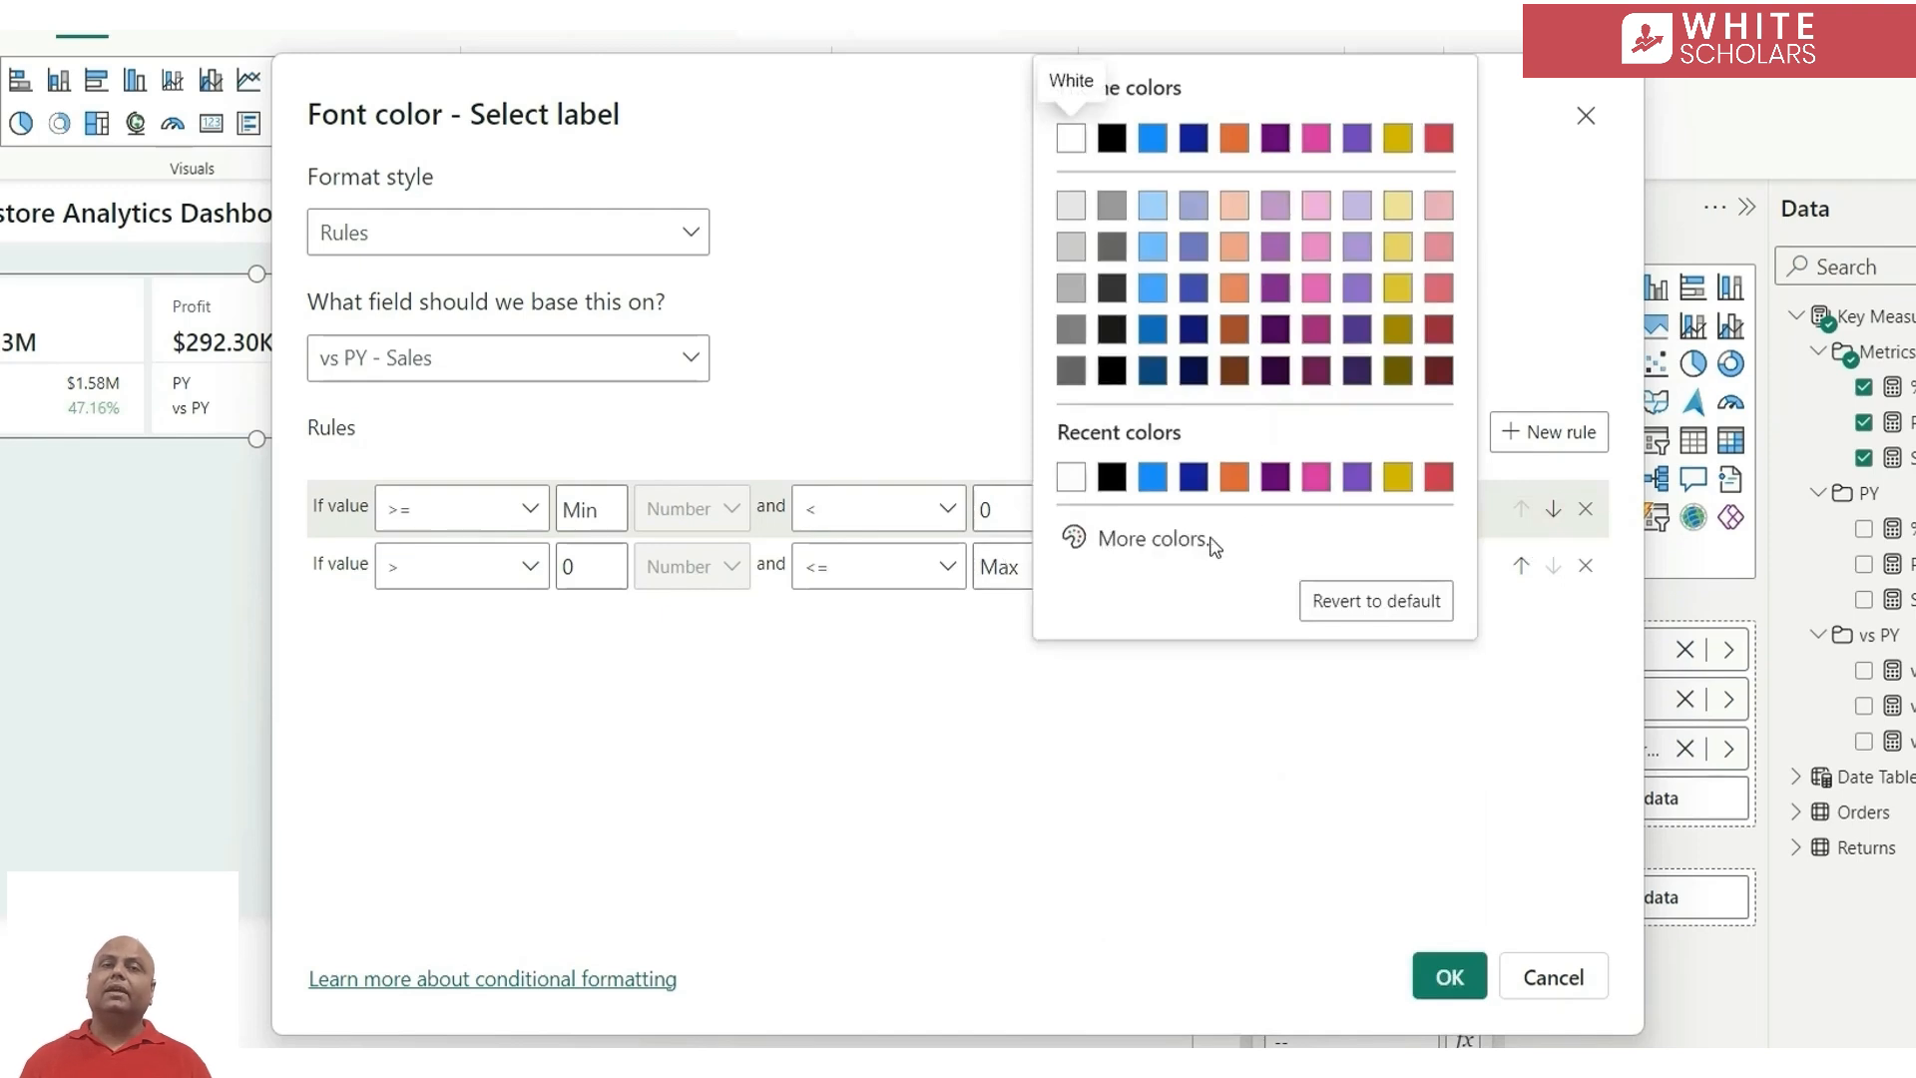
click(1157, 538)
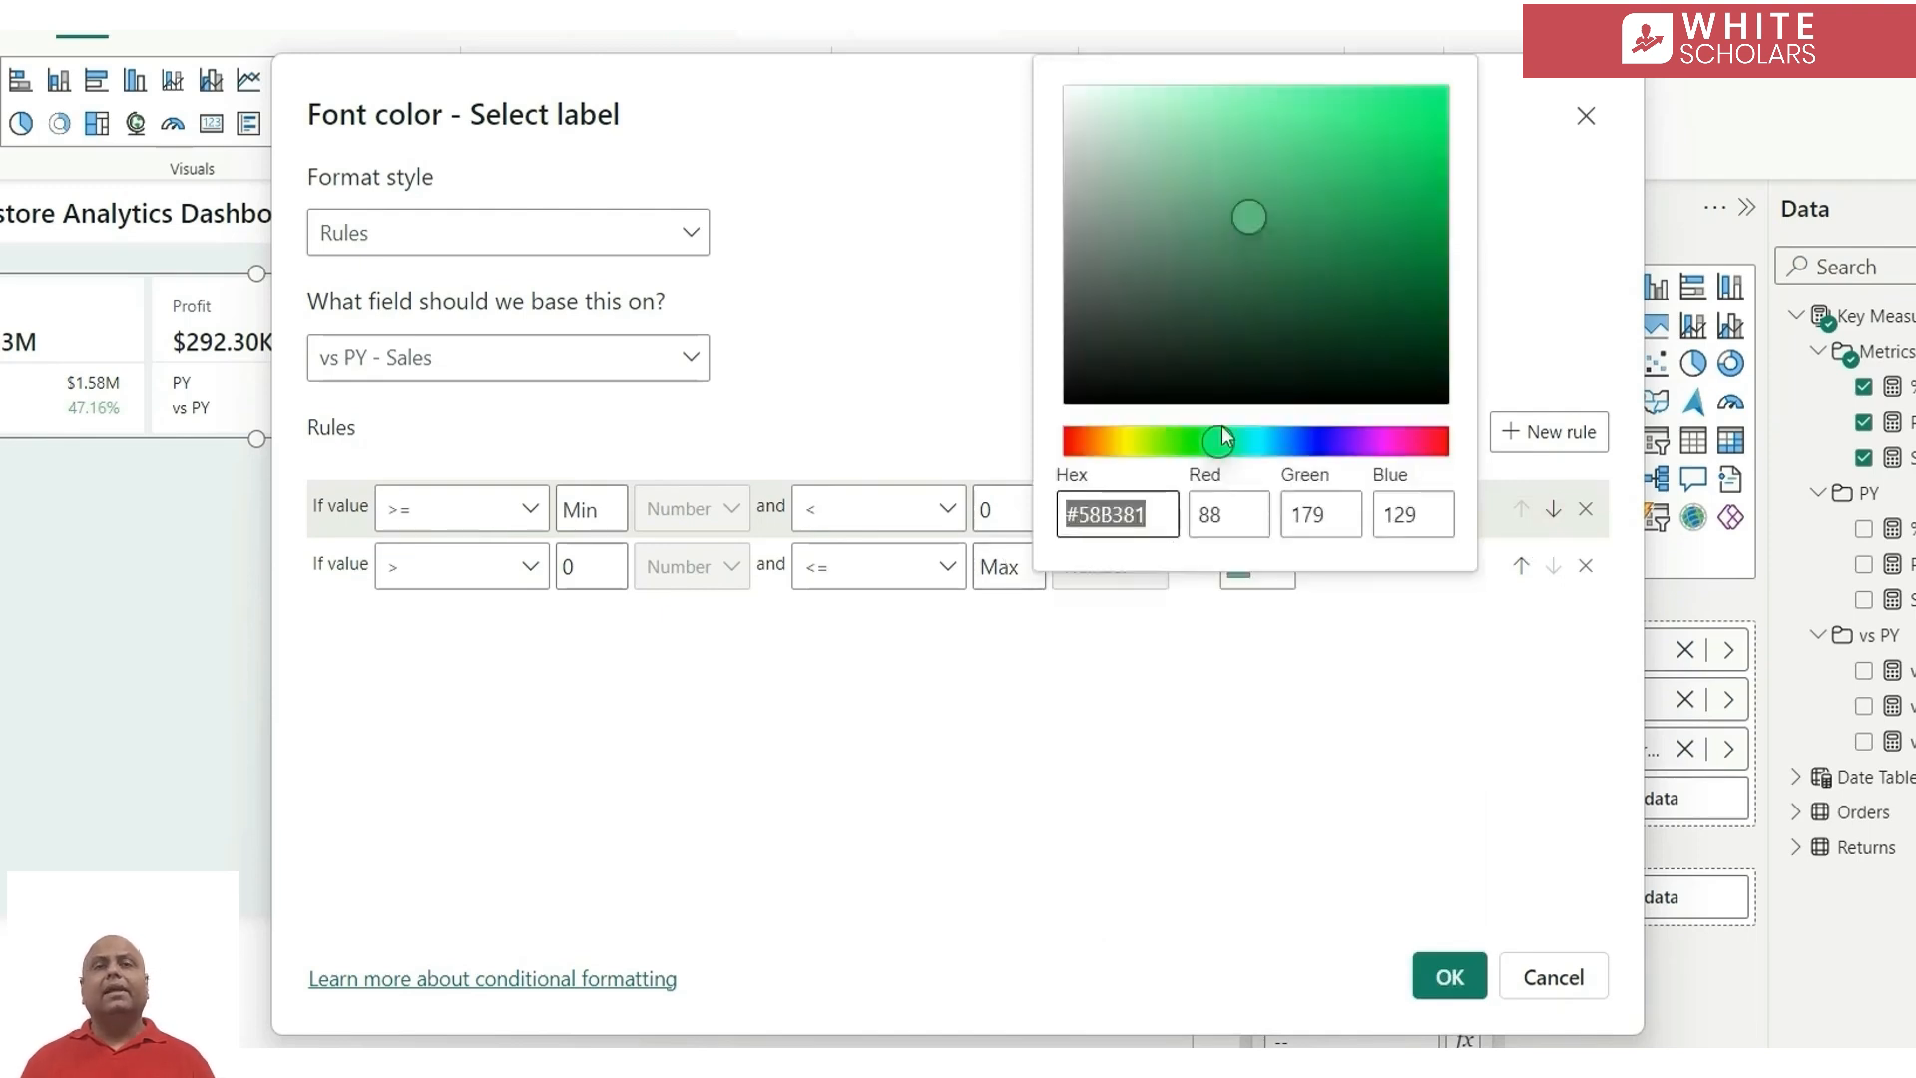
click(1423, 247)
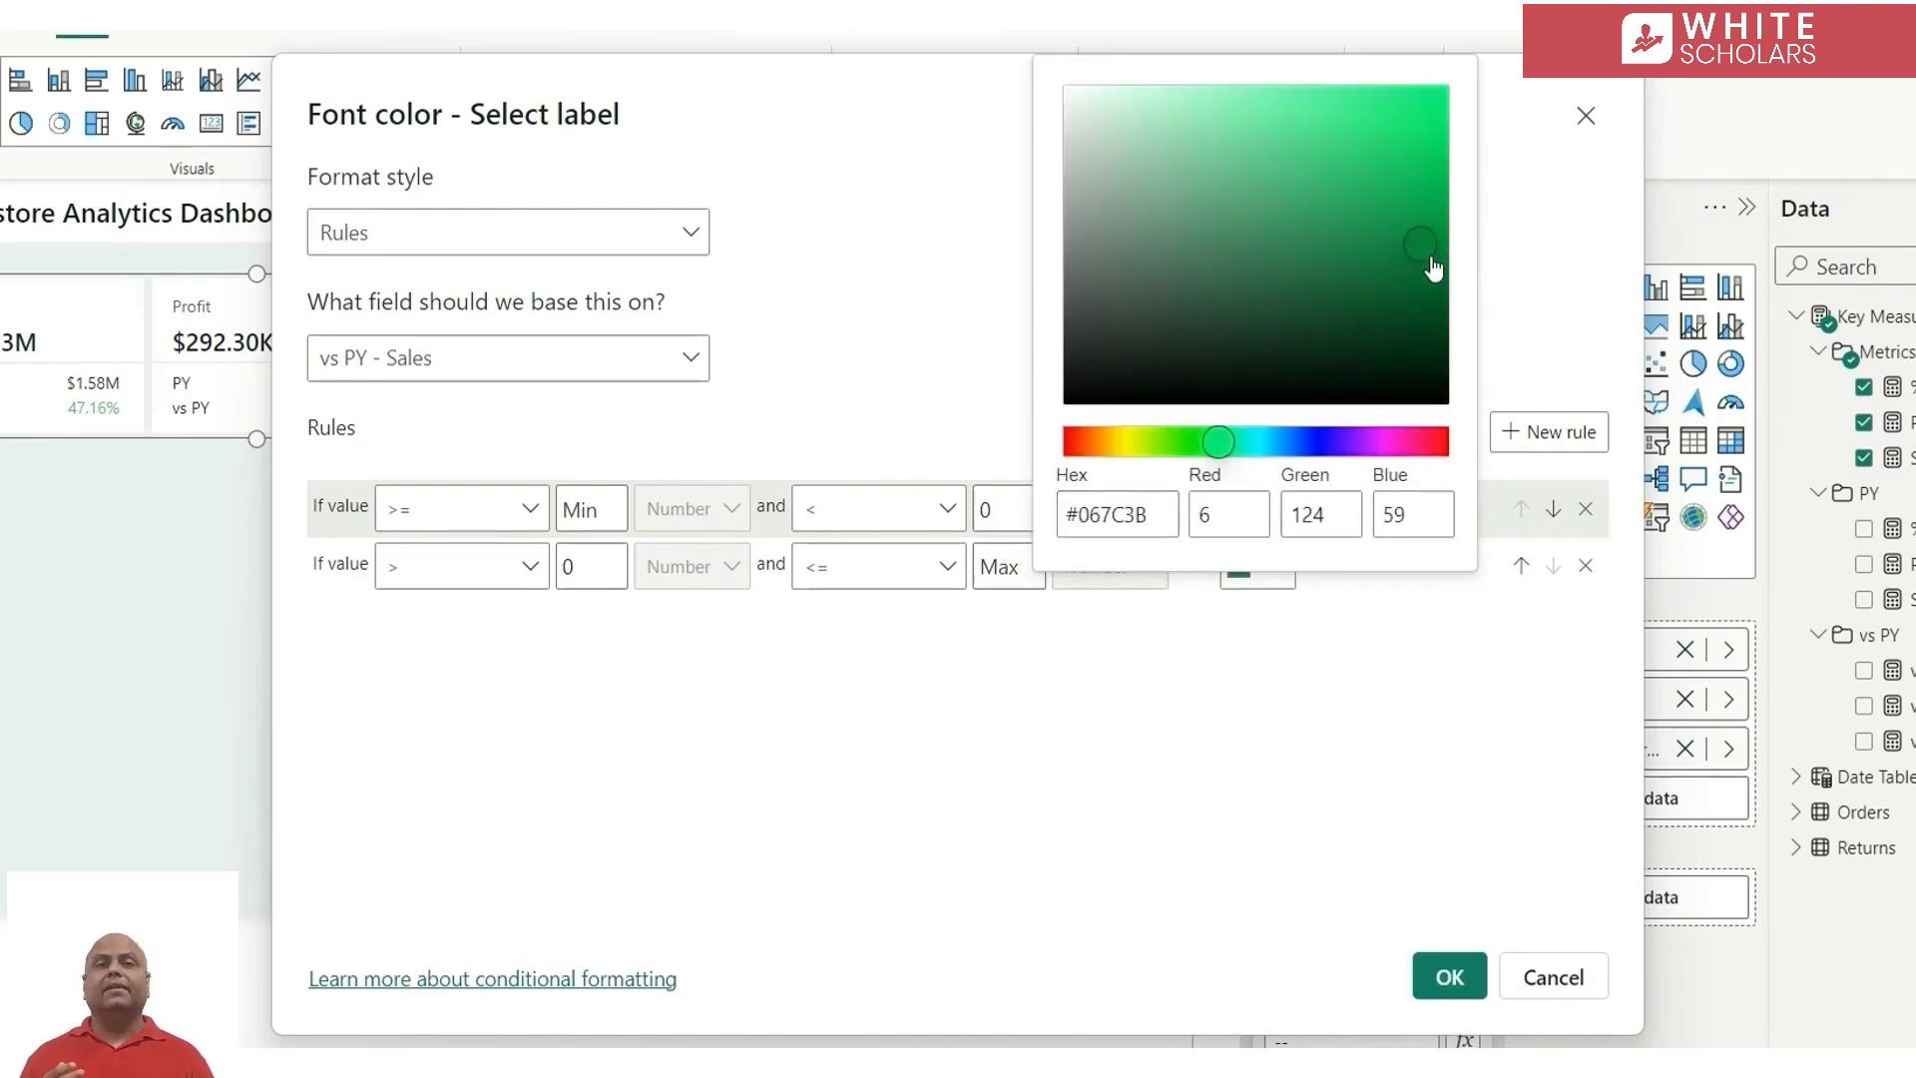
click(1106, 527)
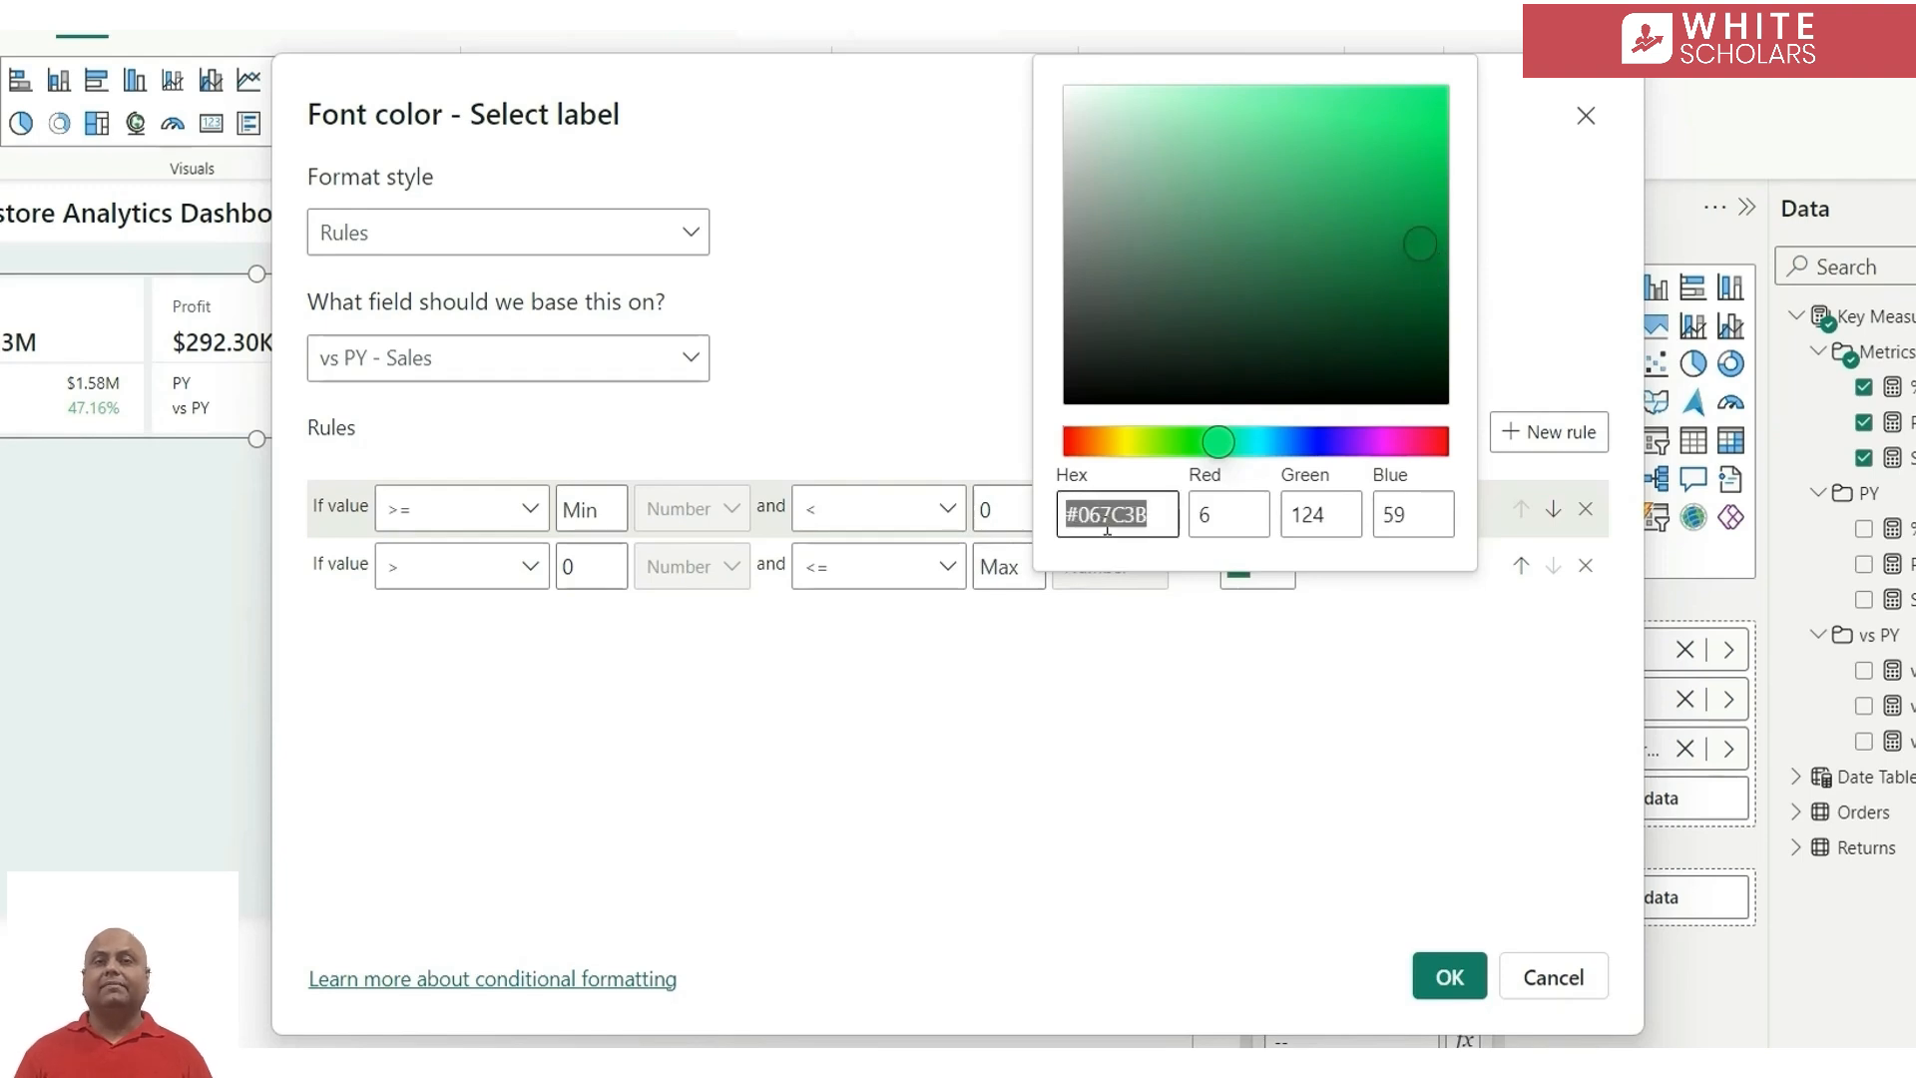
click(1476, 785)
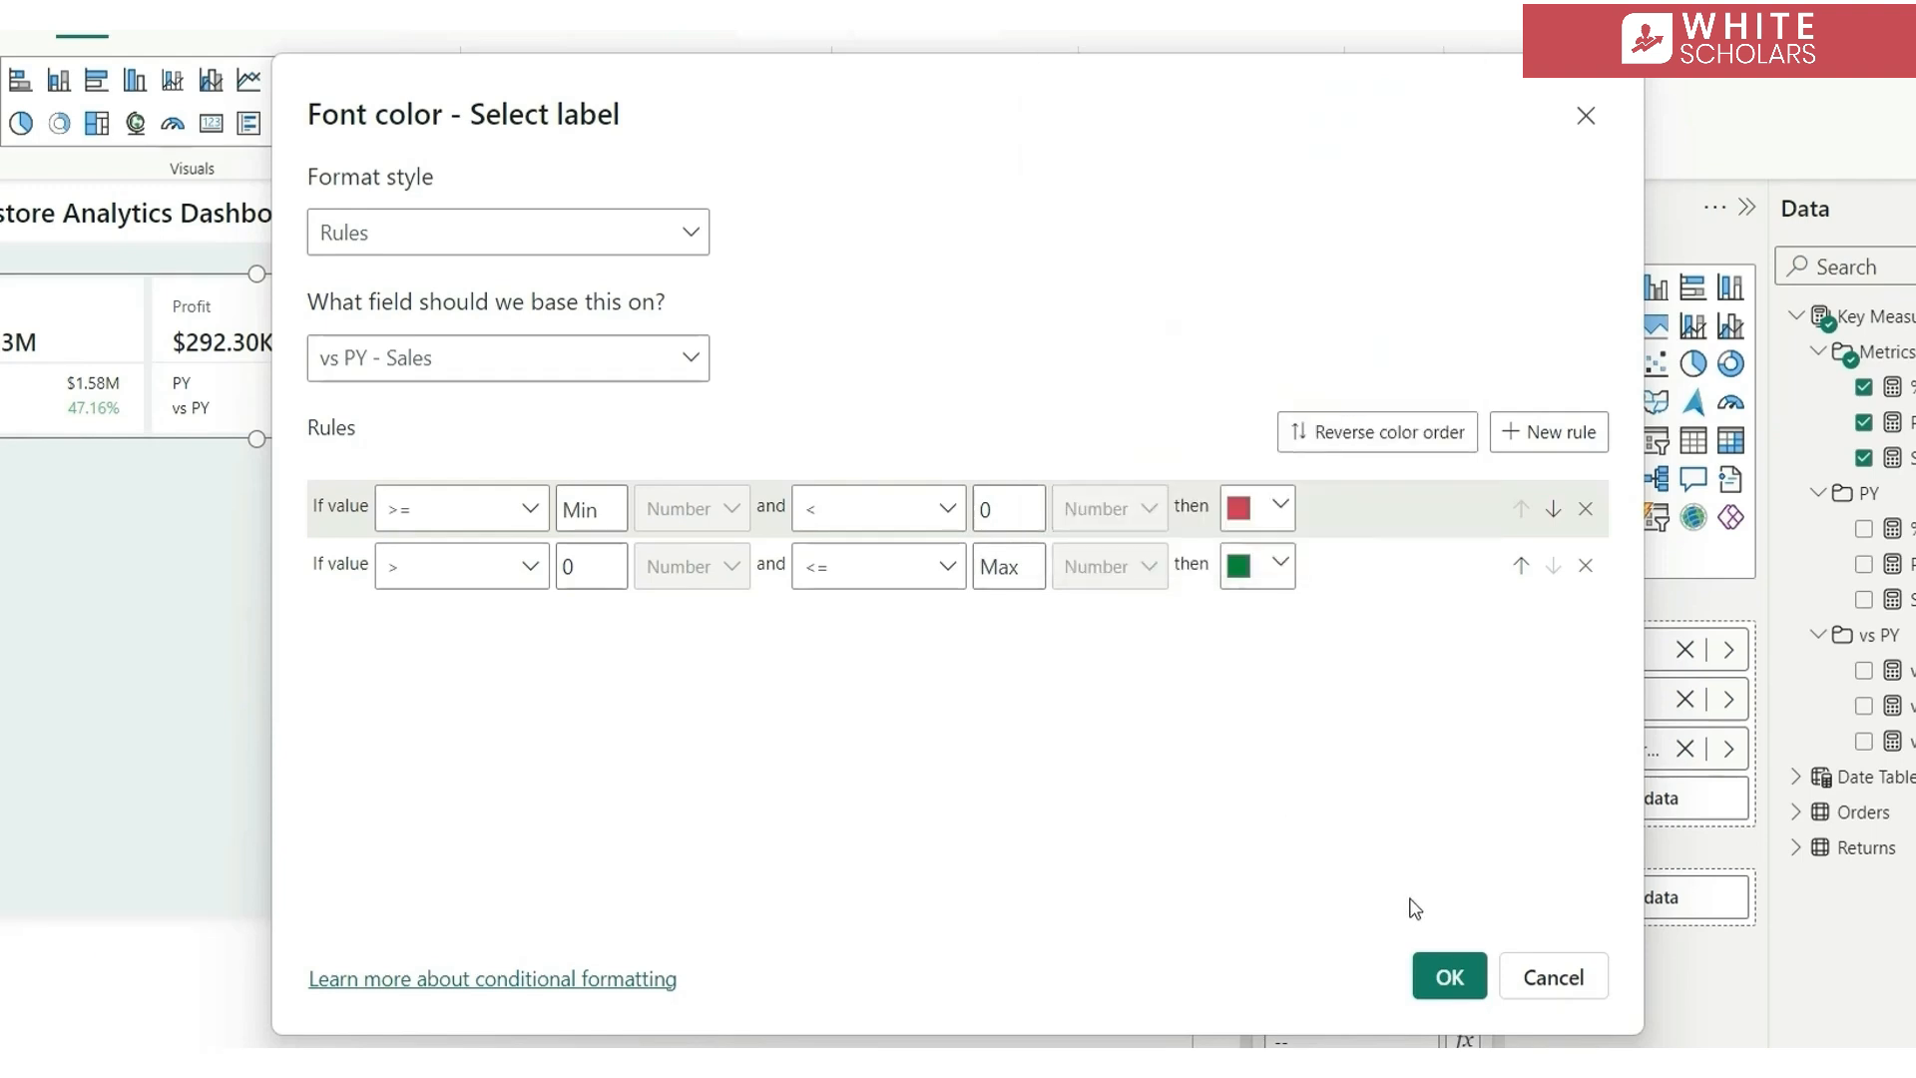
click(1452, 975)
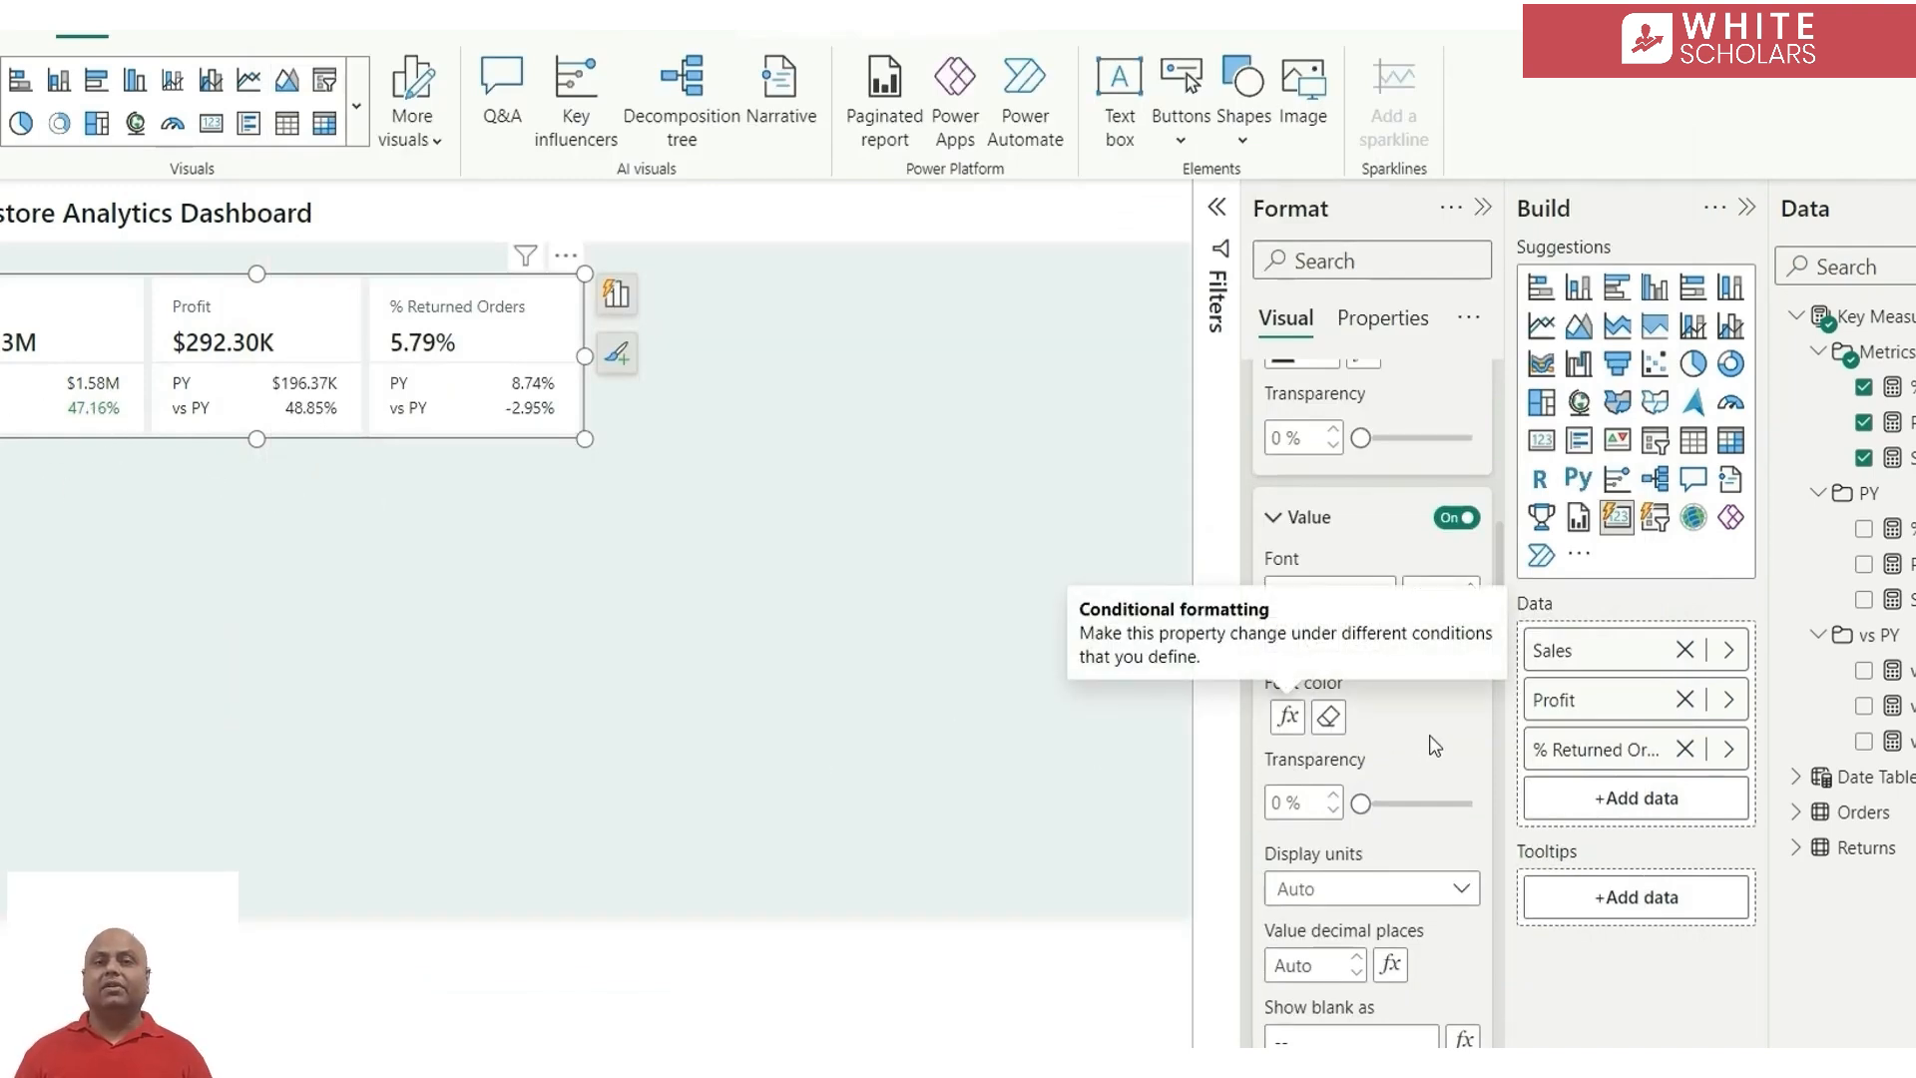
Set the font of the vs PY - Sales label value to Segoe UI Bold
click(1352, 606)
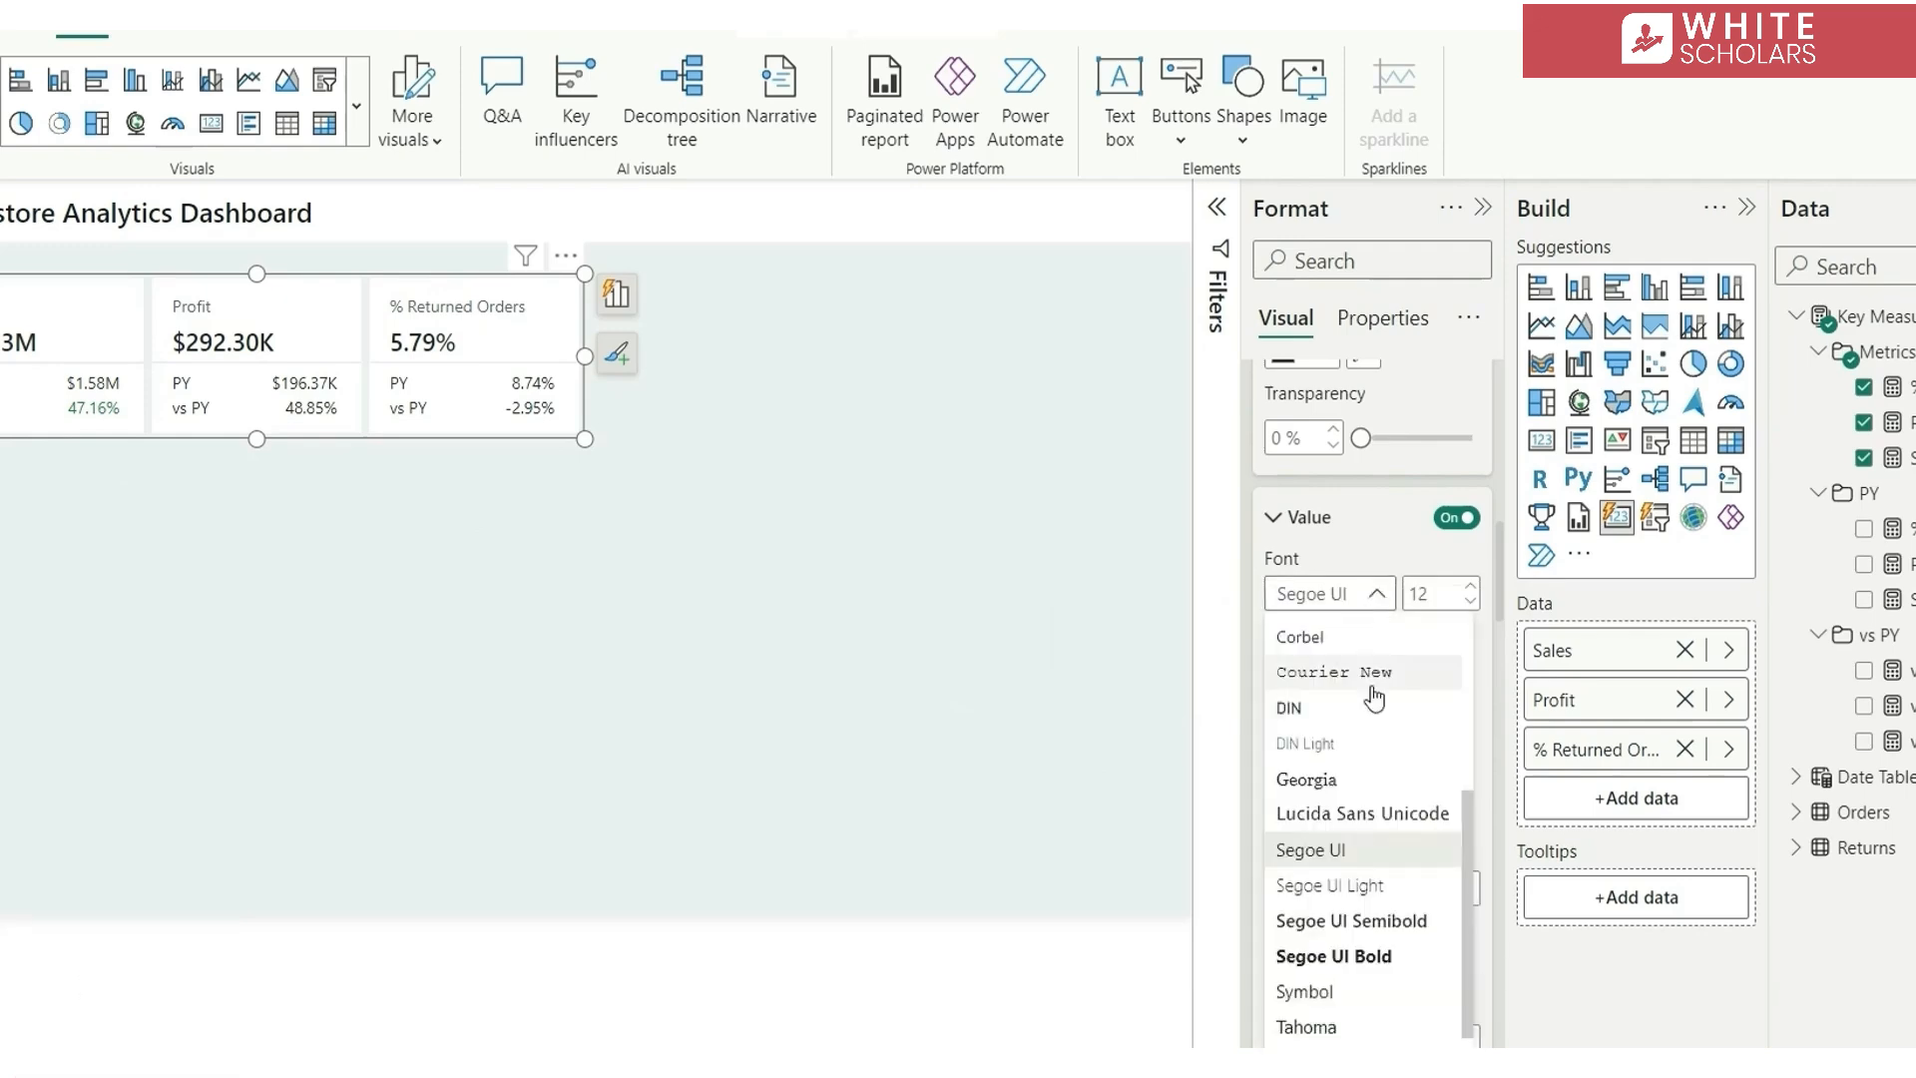
click(1369, 956)
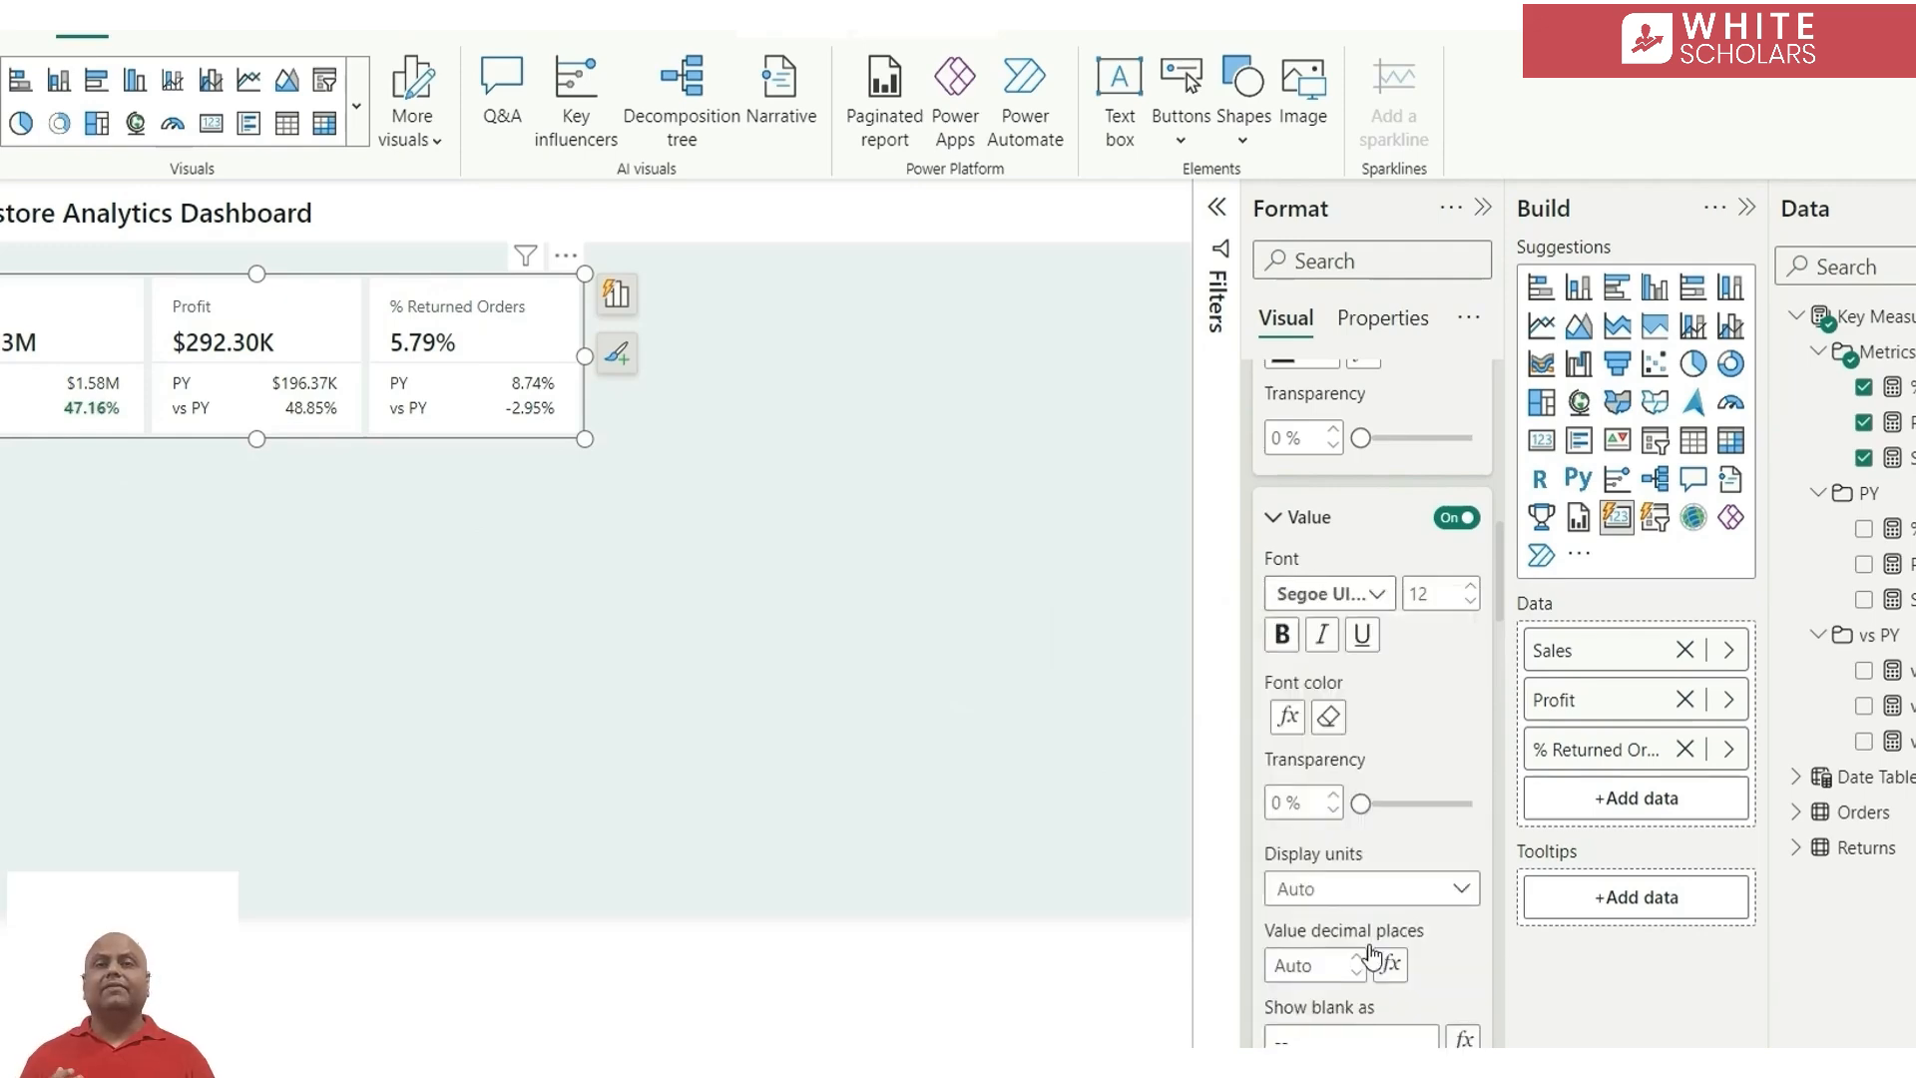
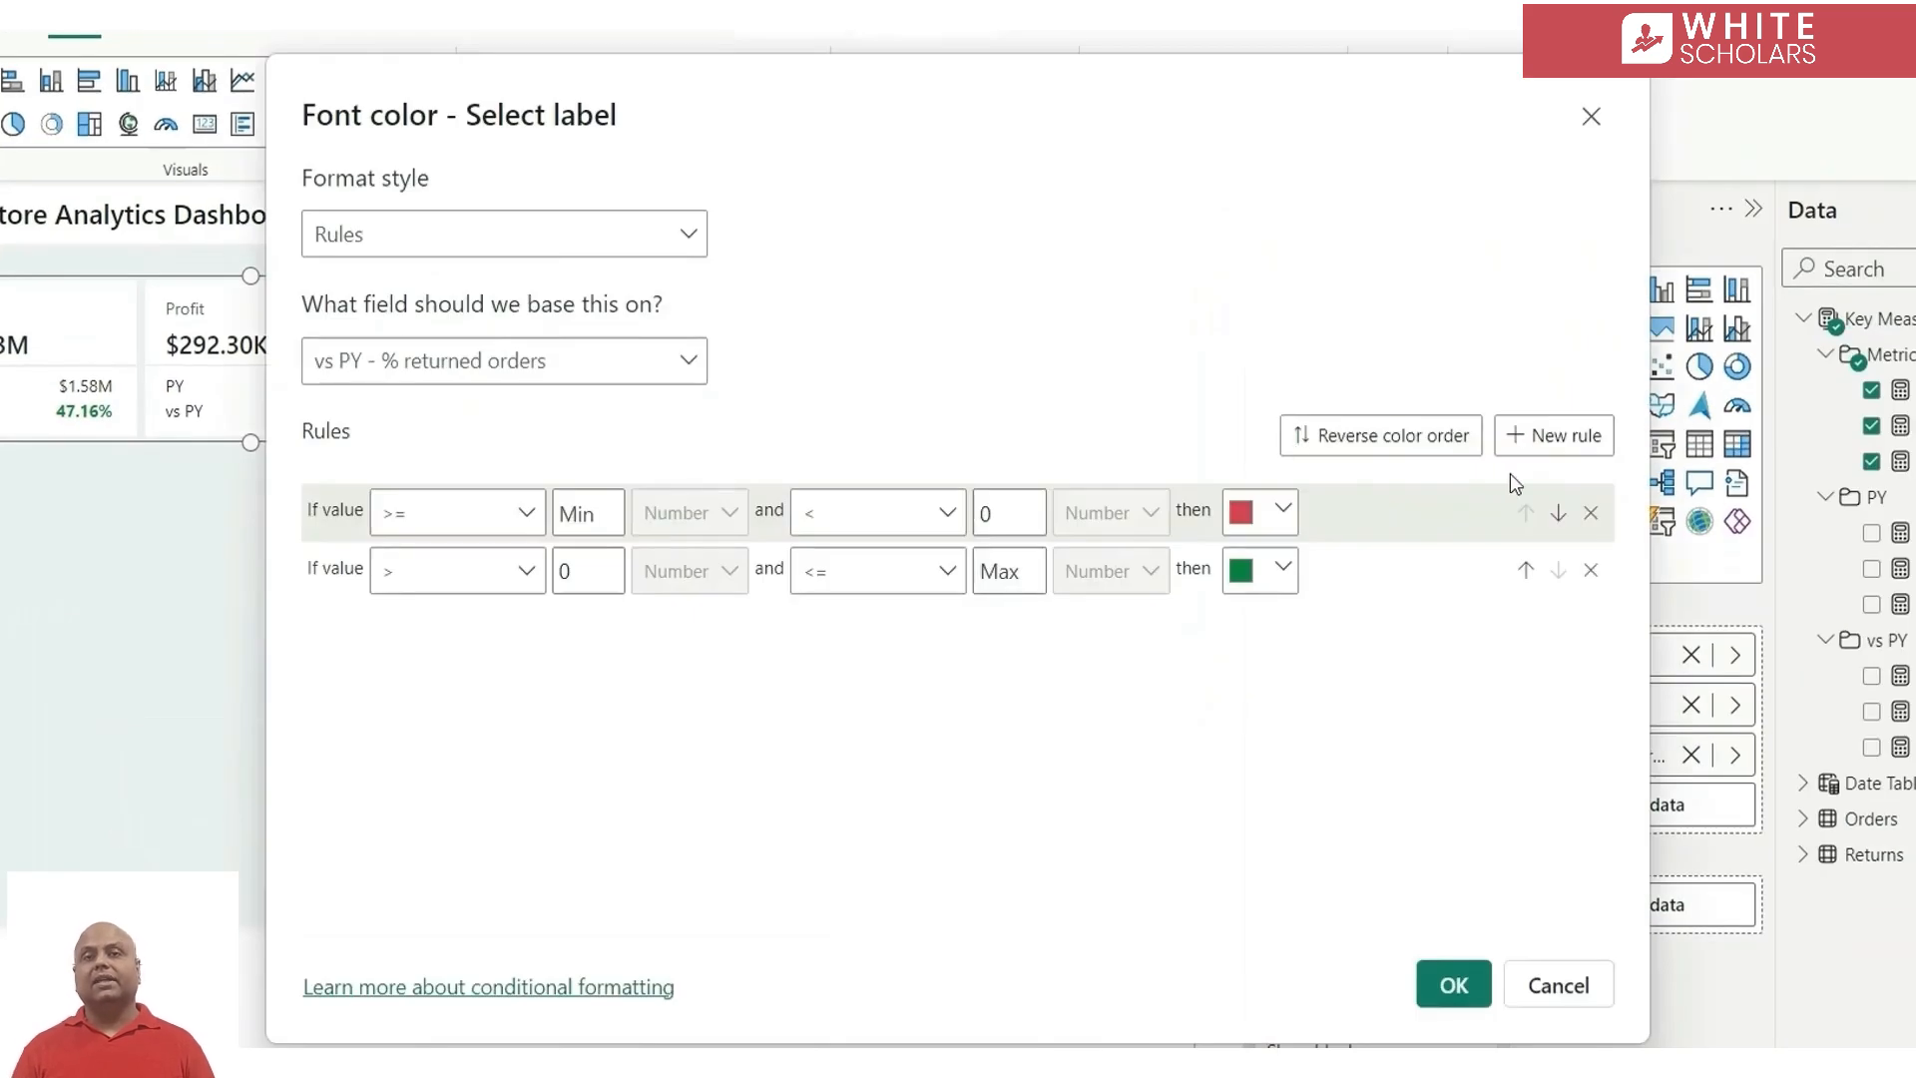
Reverse the rule colors of the vs PY - % returned orders label to green below zero and red above zero, and apply them
click(1378, 447)
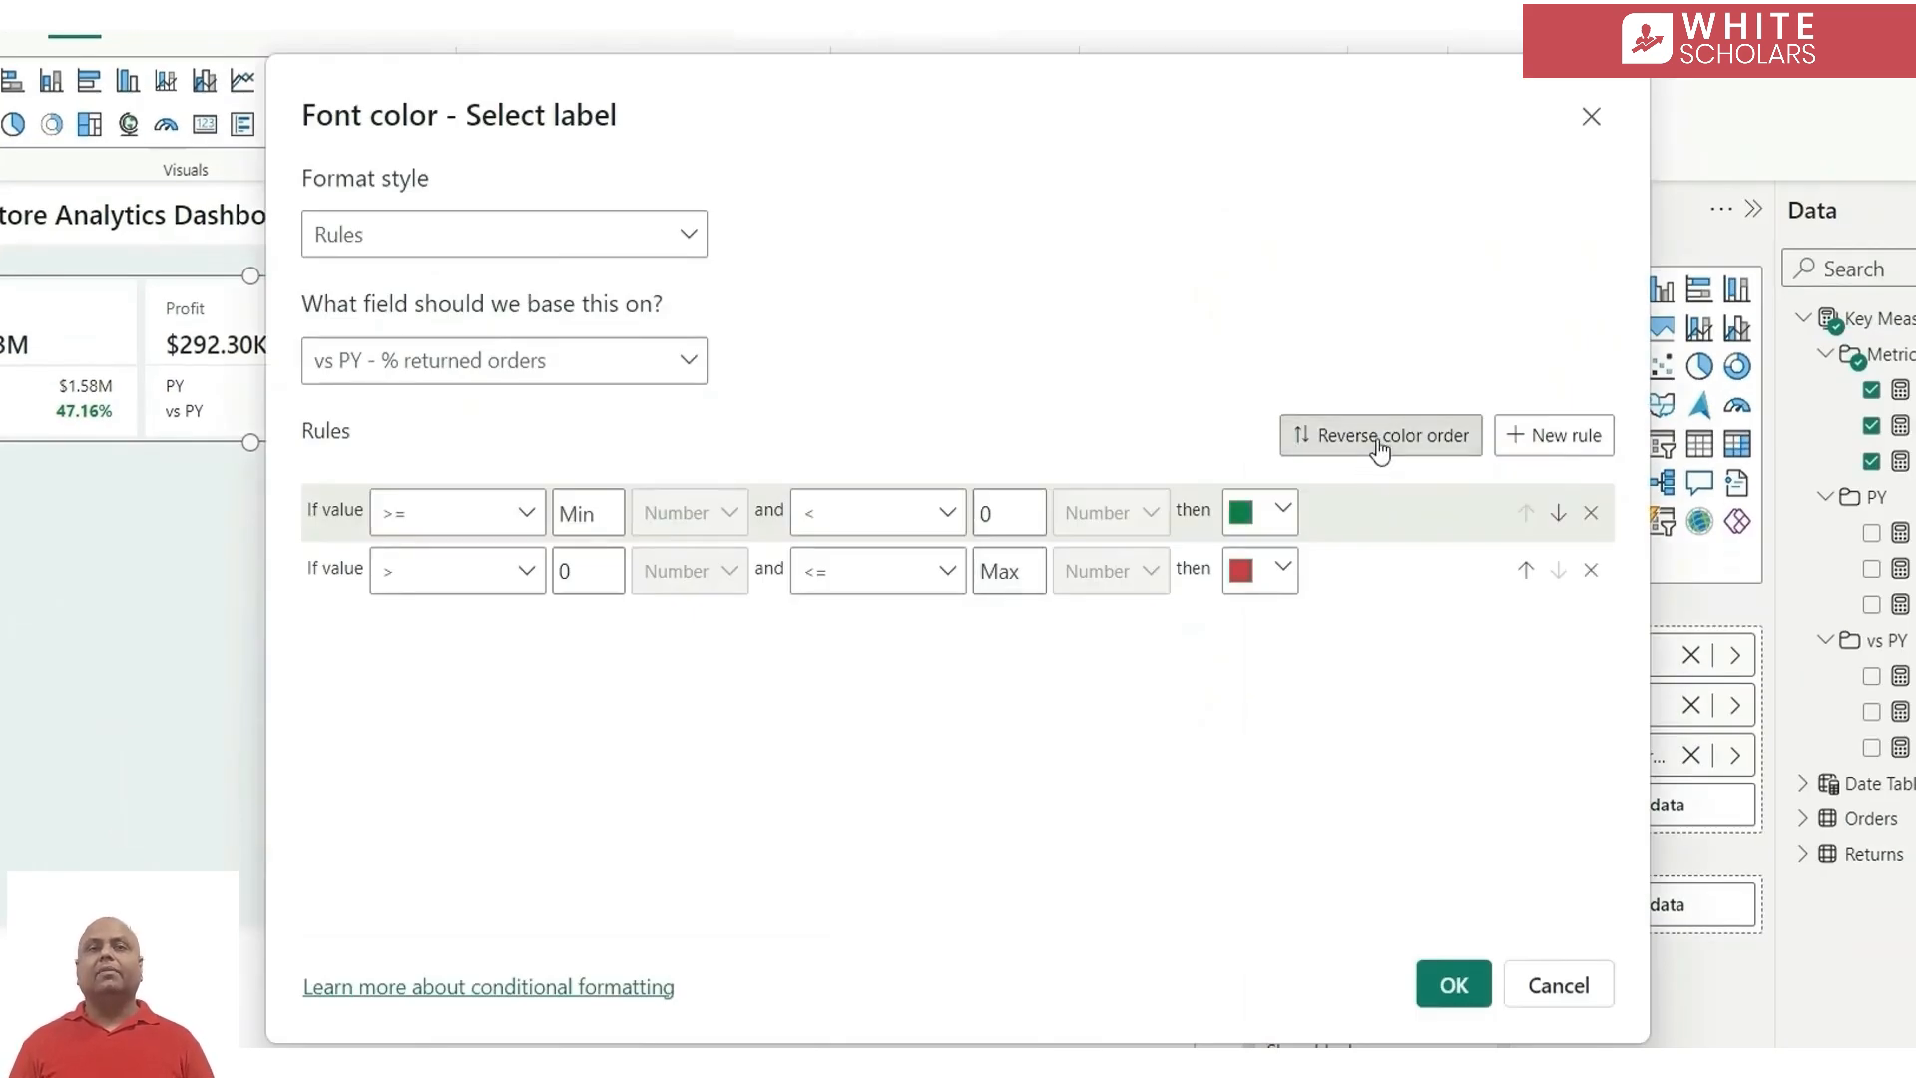
click(1453, 986)
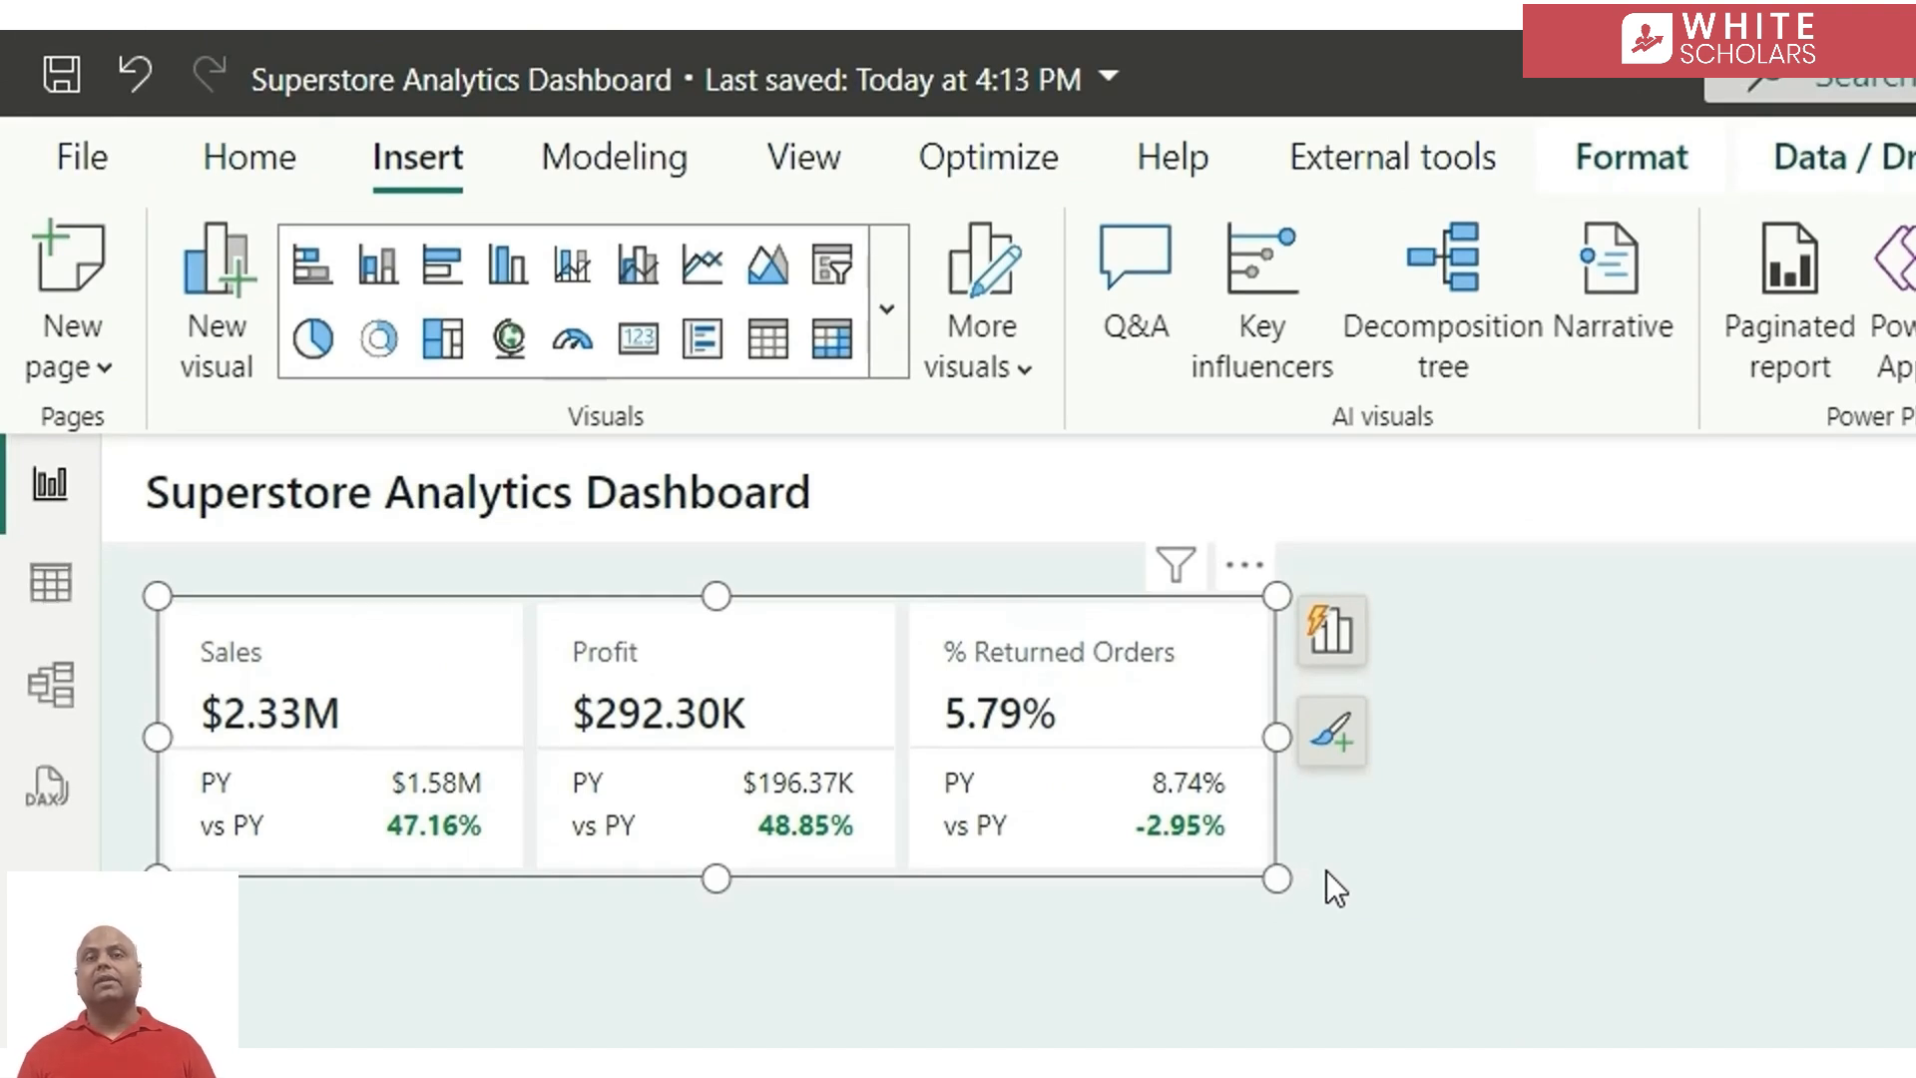
click(1494, 886)
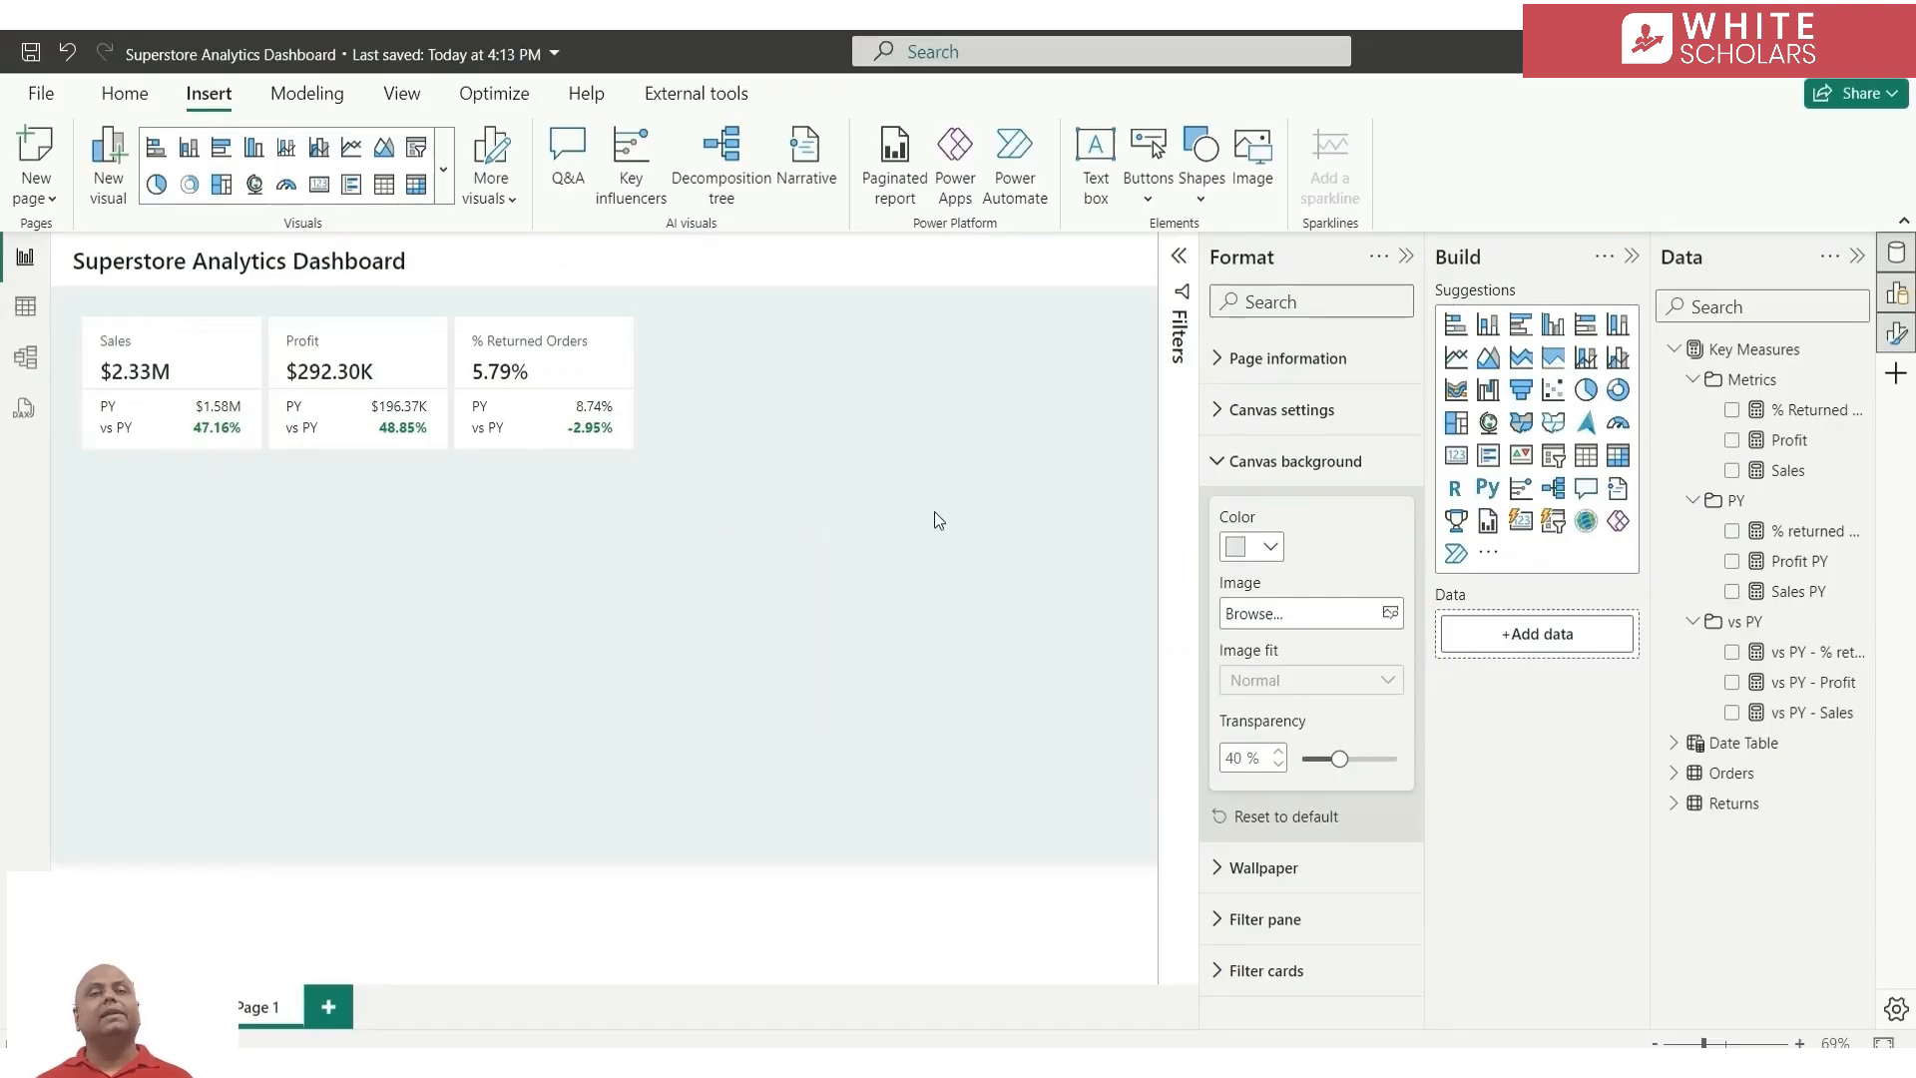
Add an enlarged line chart below the KPI cards, plotting Sales and Sales PY by Start of month from the Date Table
click(1456, 356)
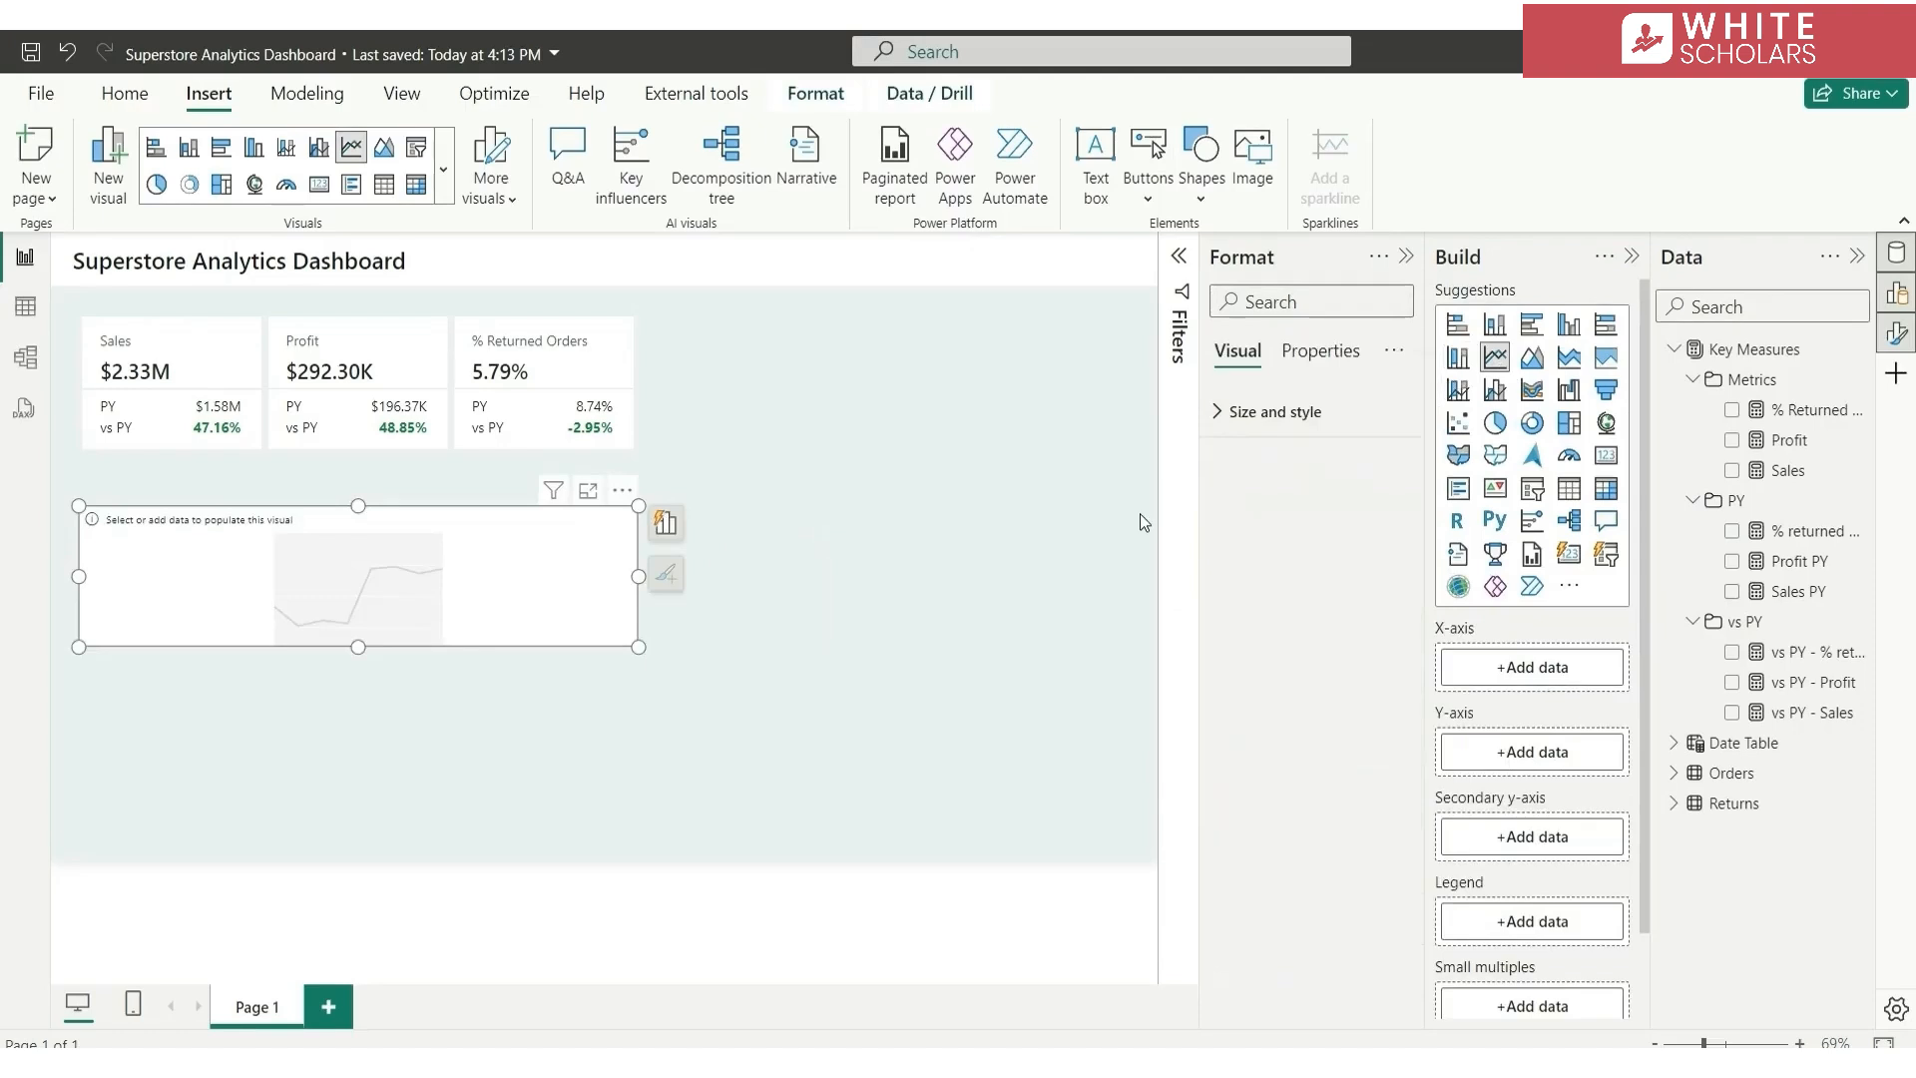
drag(635, 647, 650, 764)
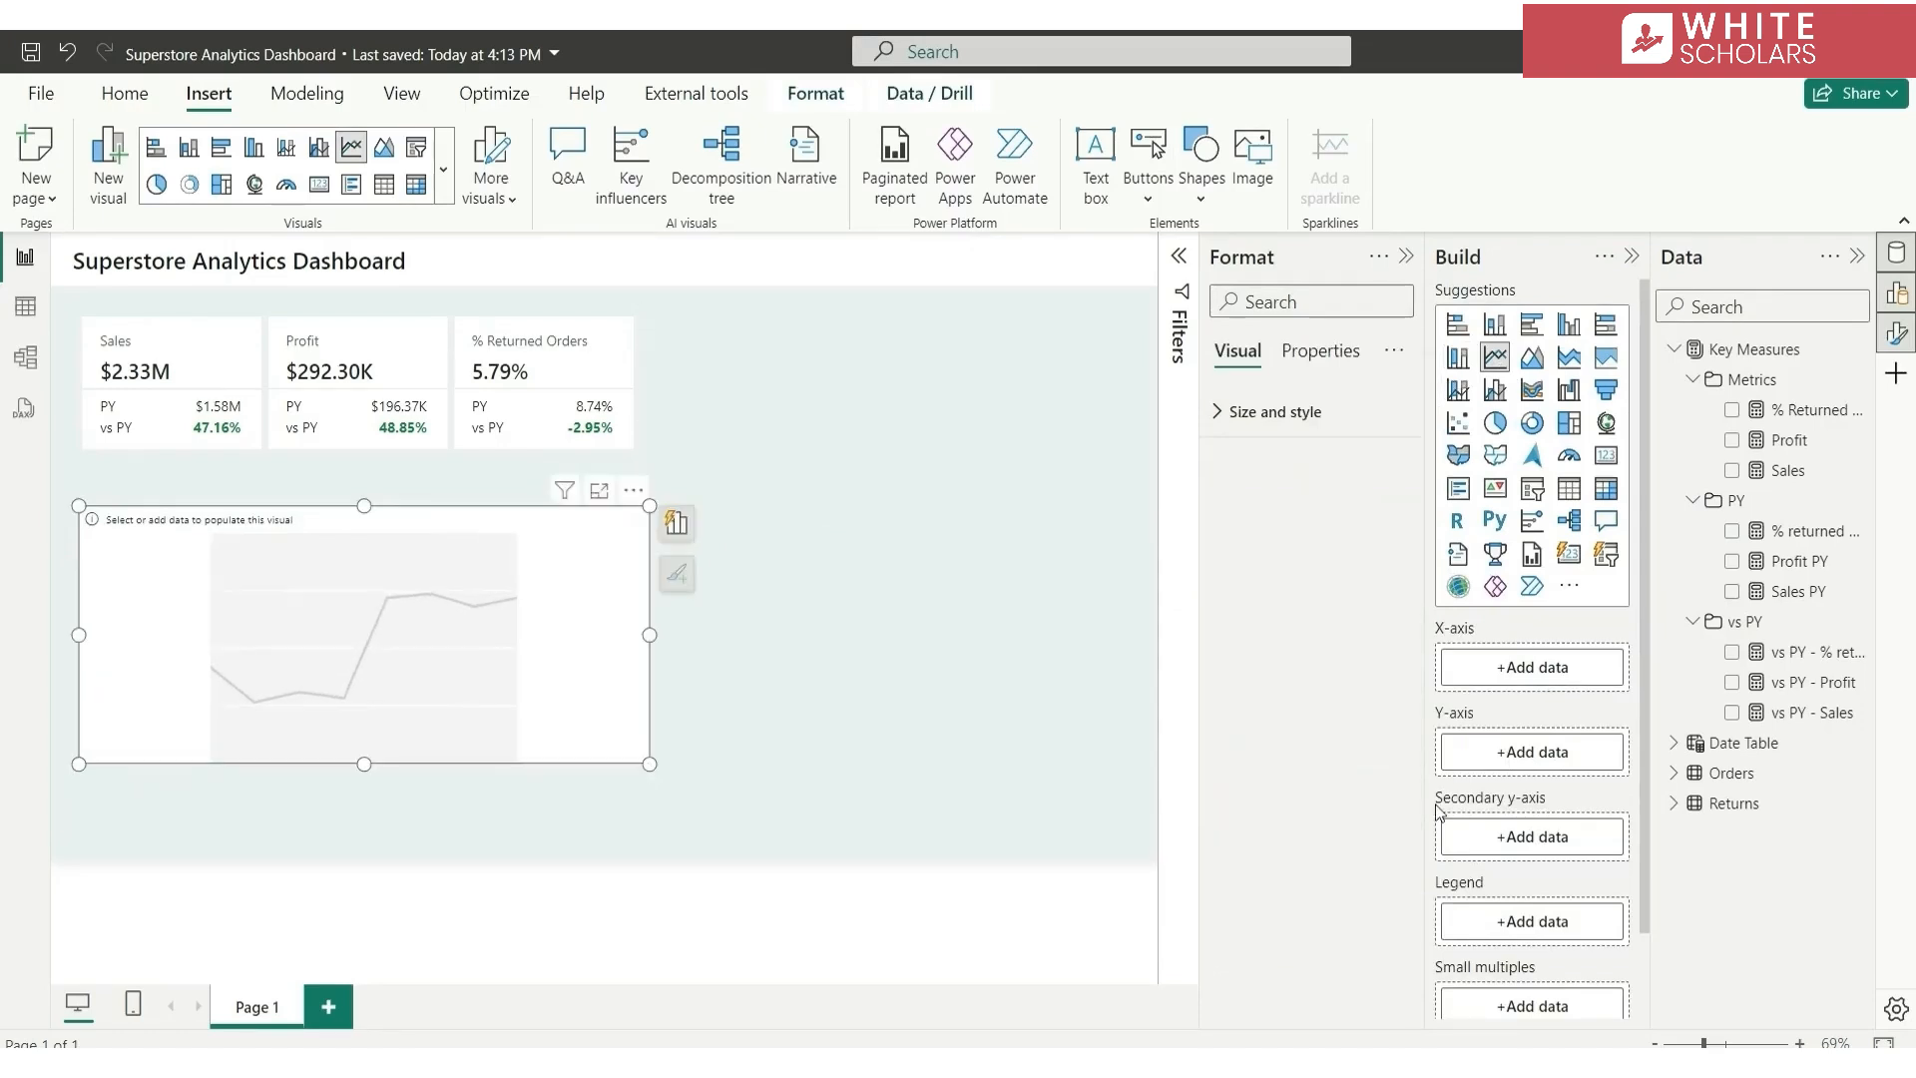
click(1732, 471)
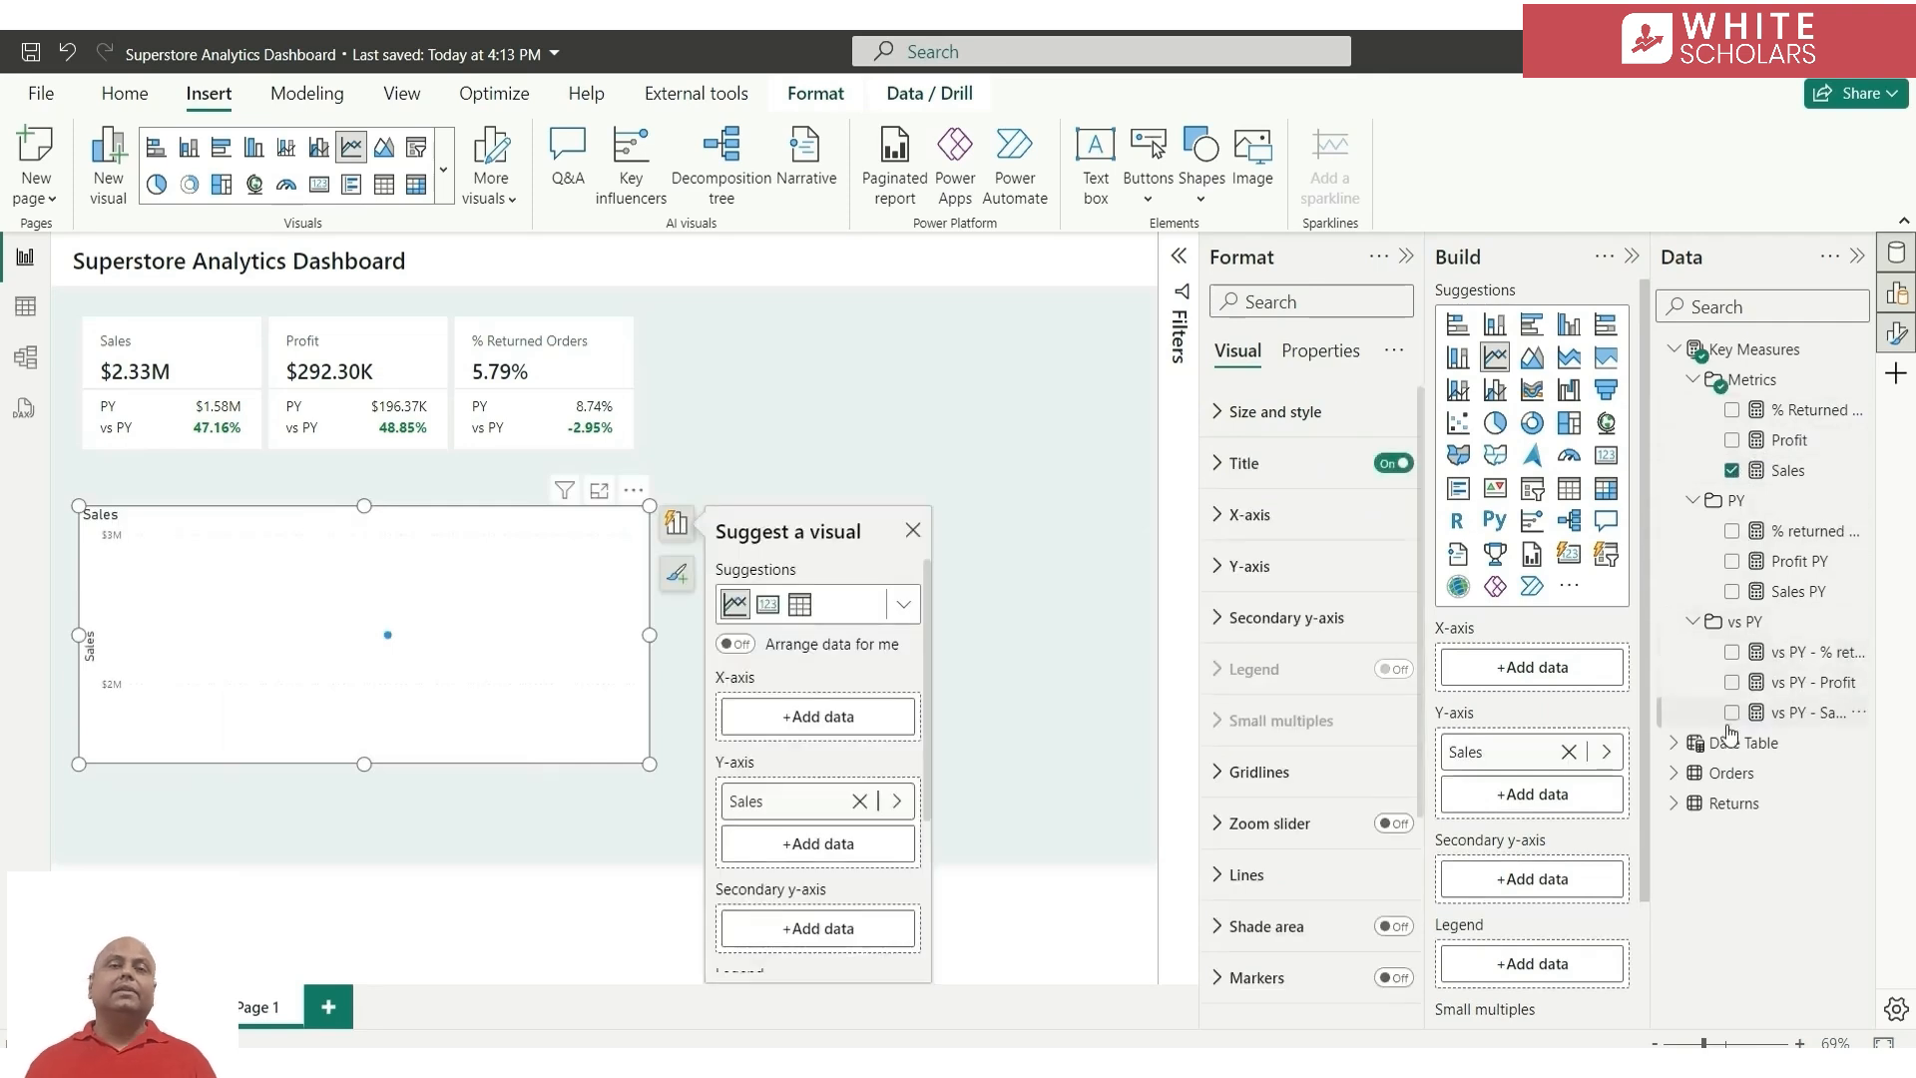
click(1733, 592)
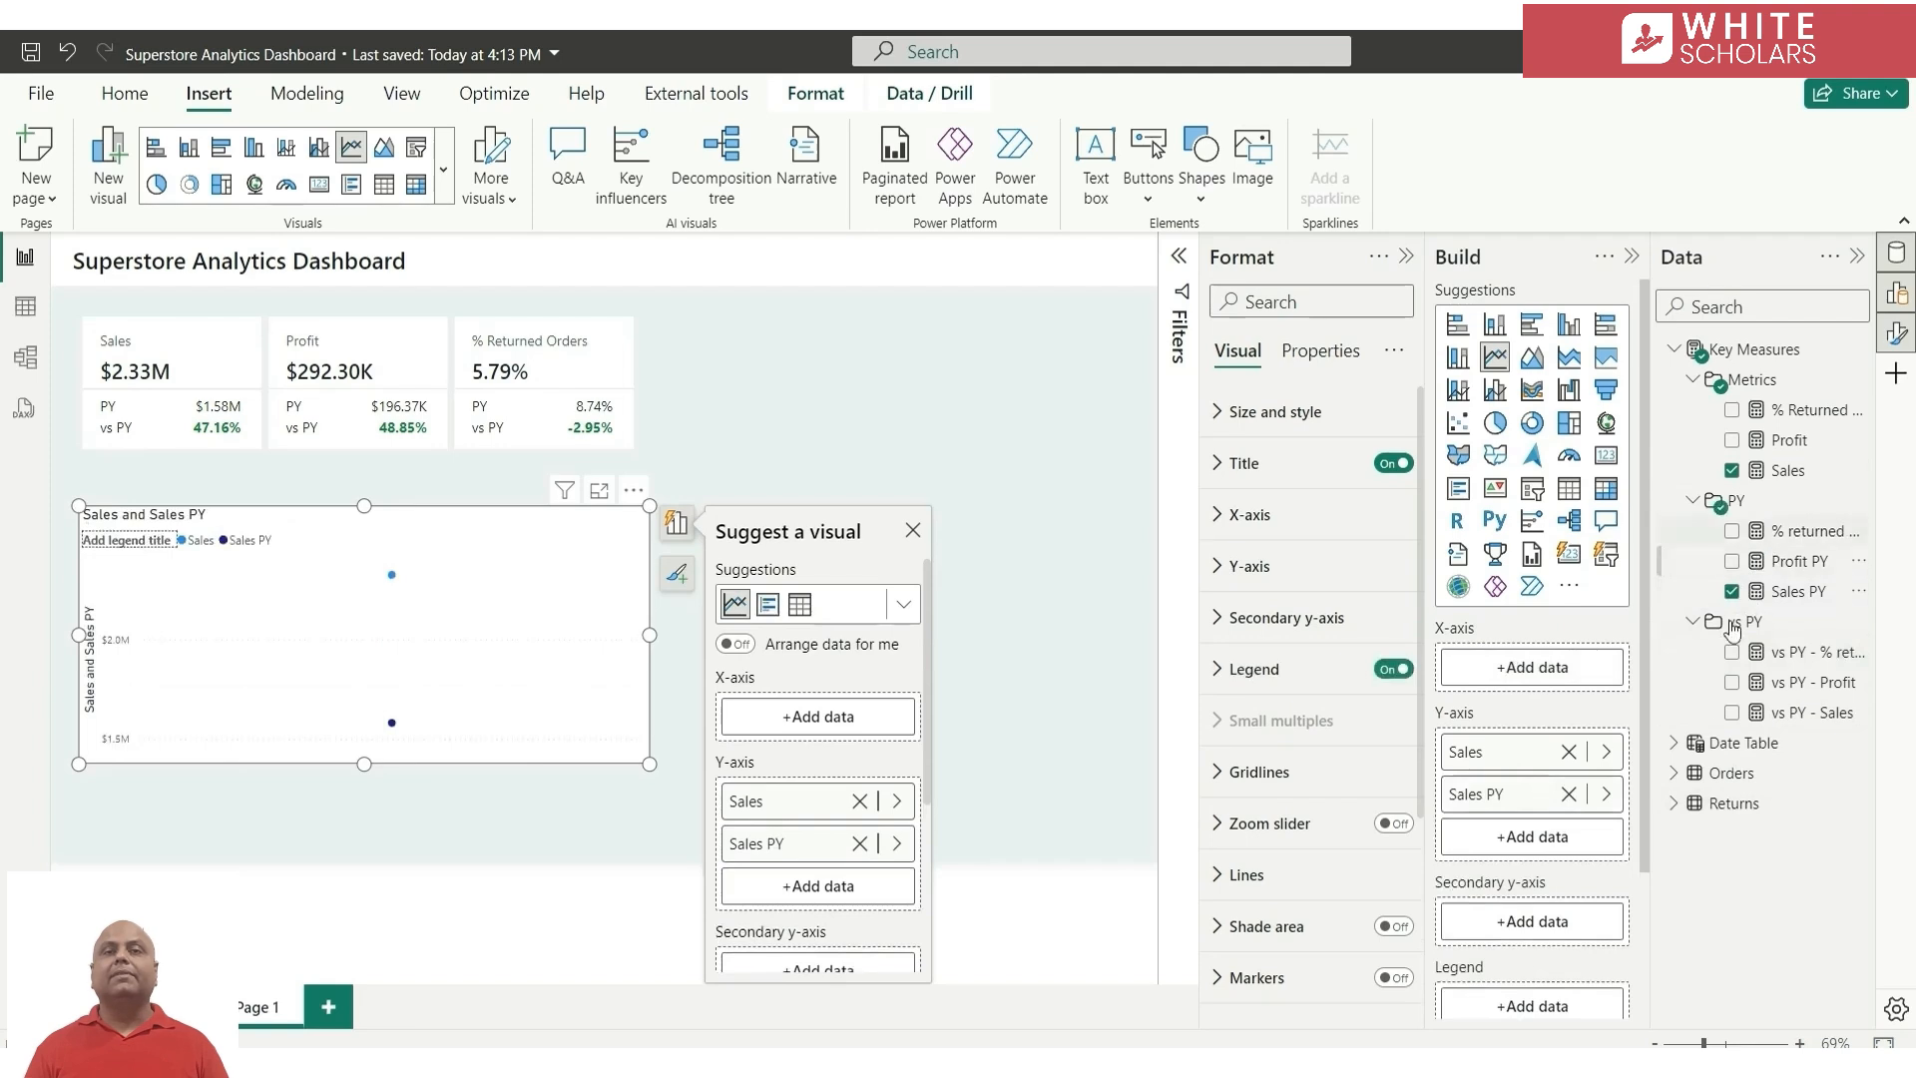
click(1675, 743)
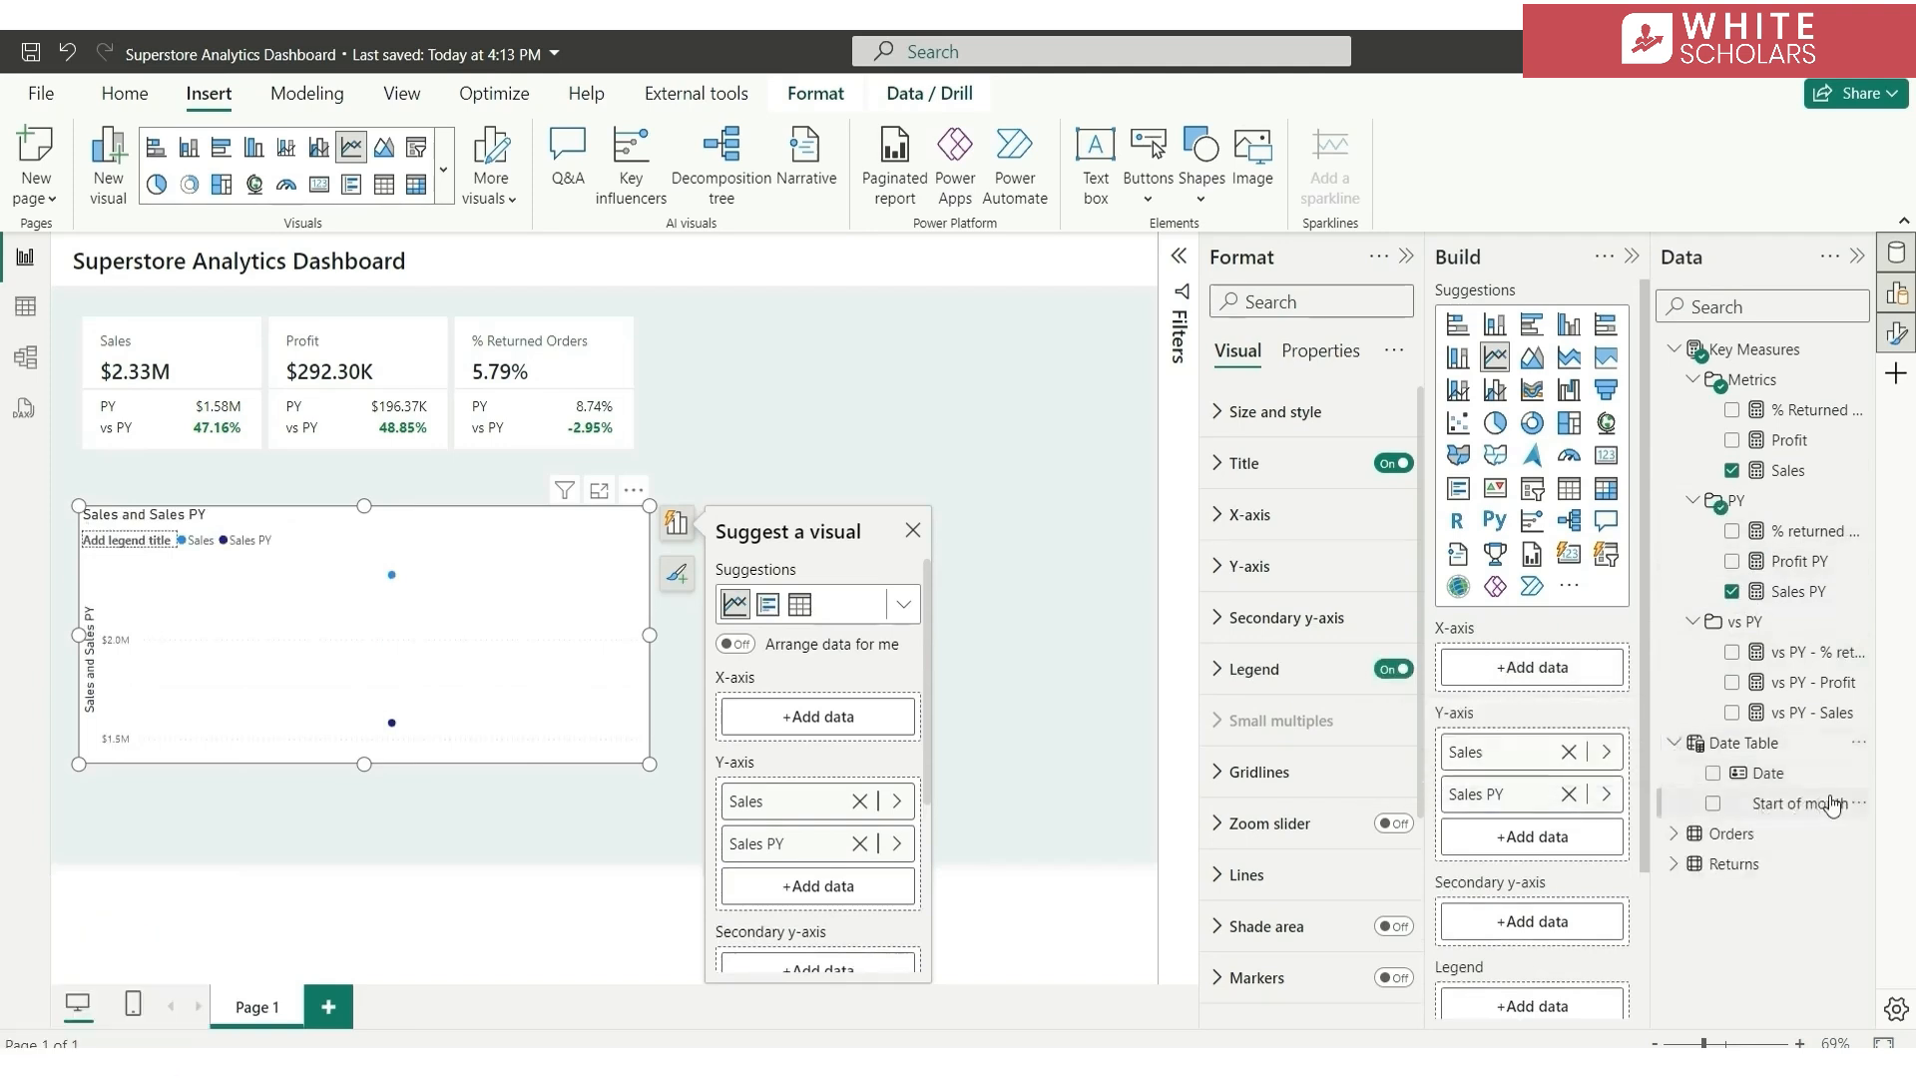
click(1712, 804)
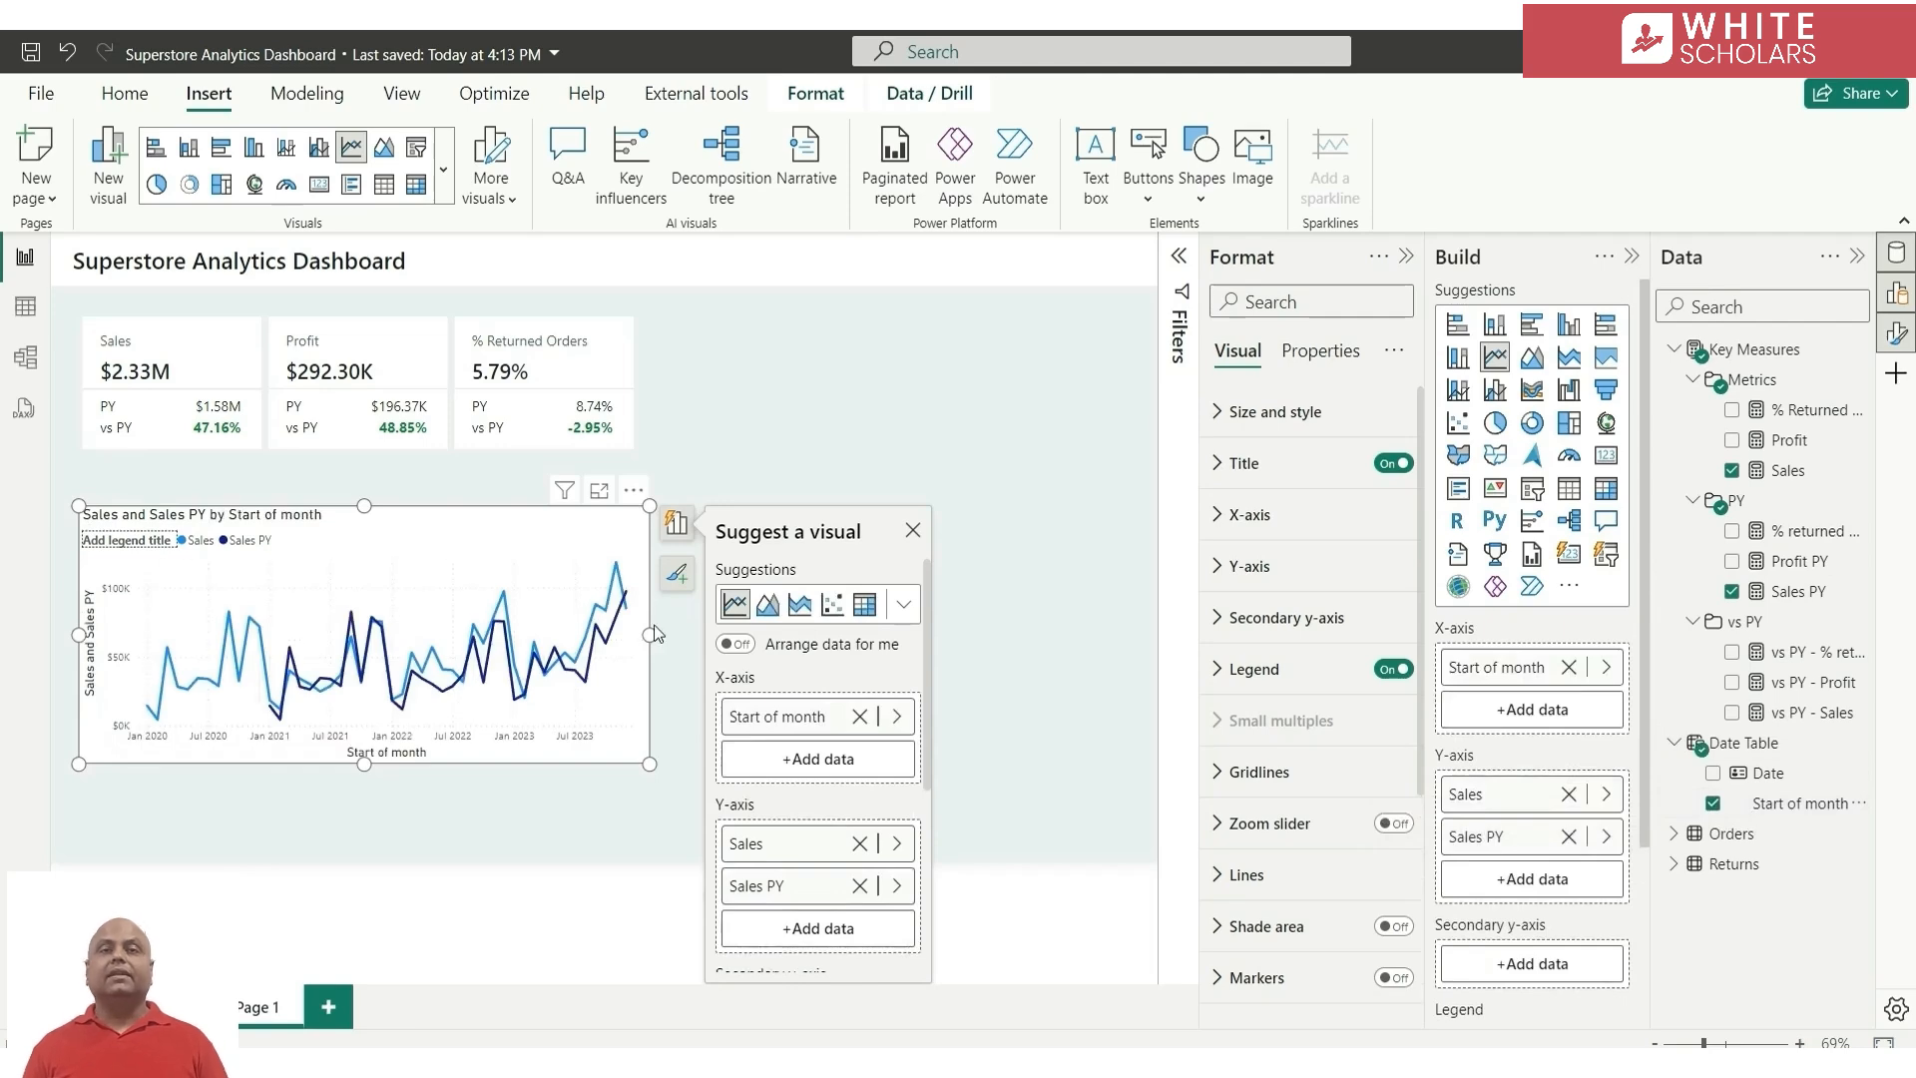
Change the line chart's title to "Sales vs Previous year over time"
double_click(505, 547)
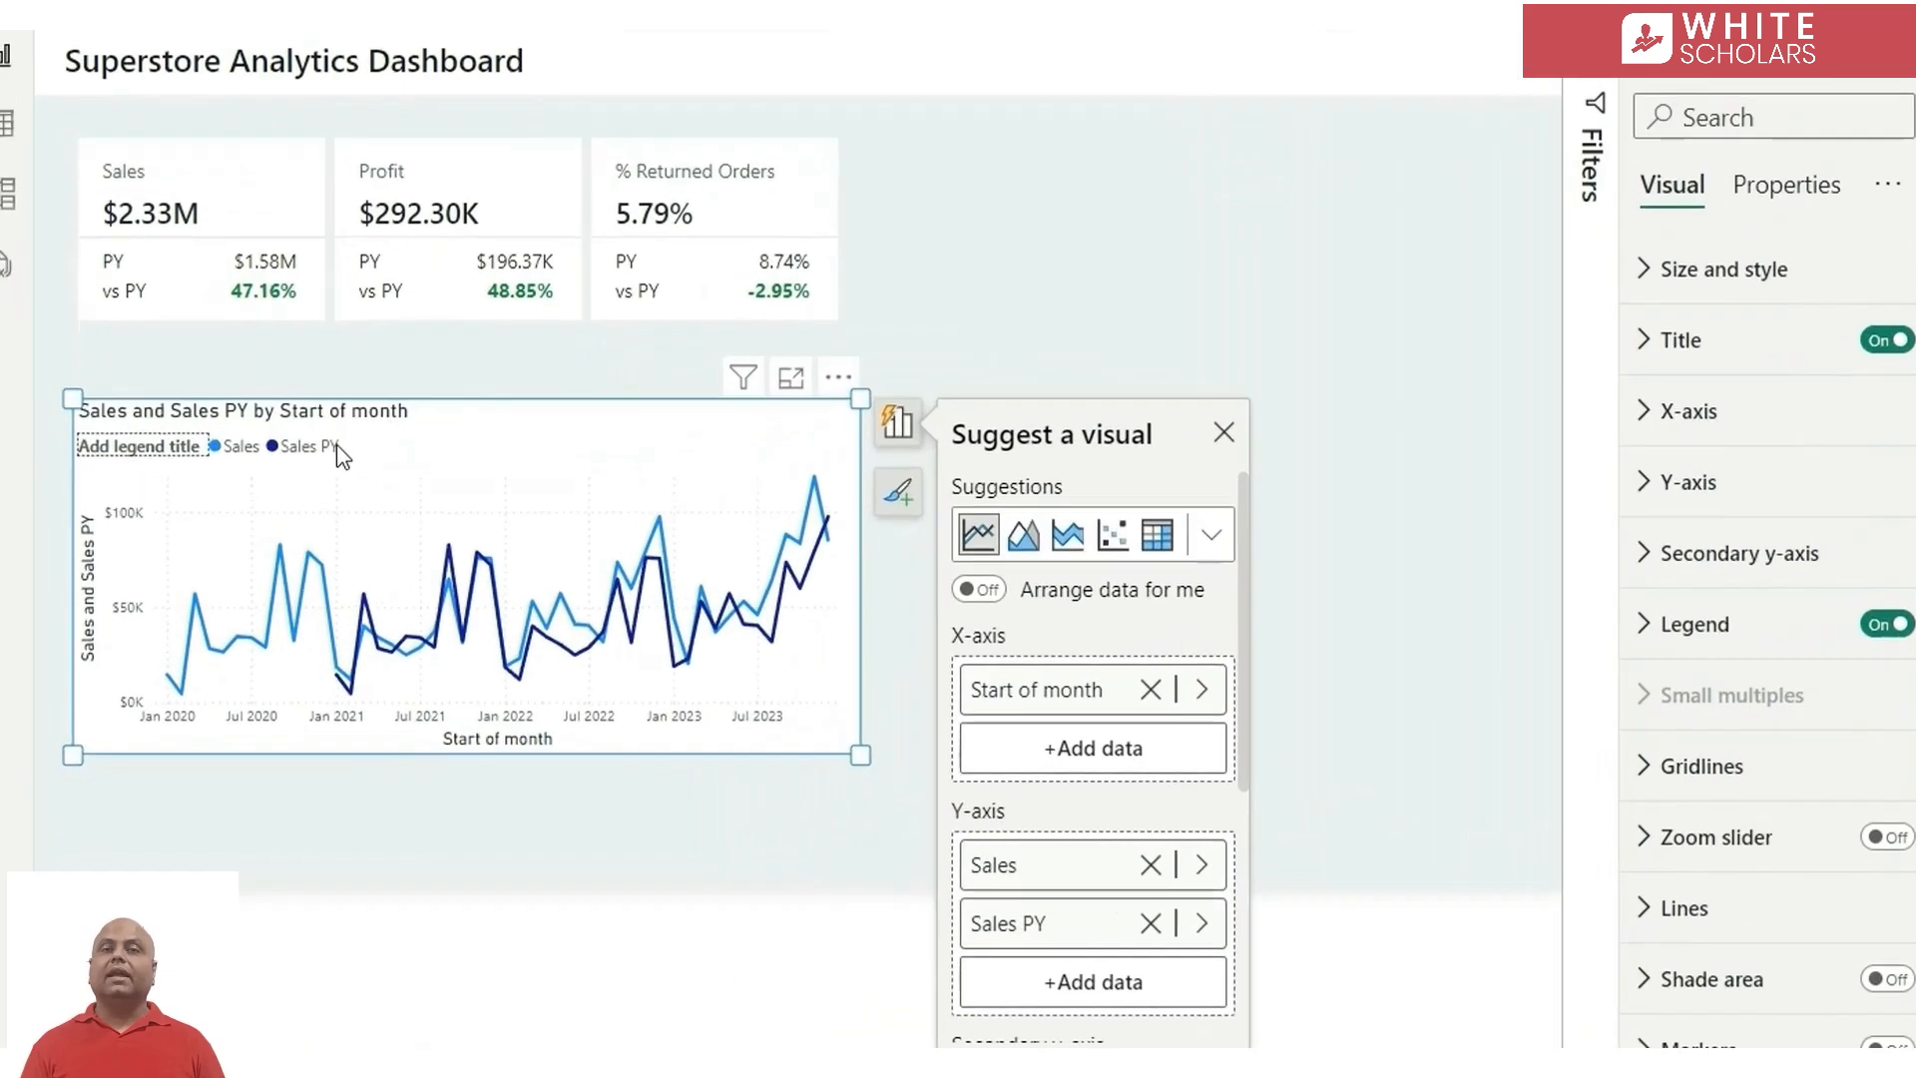
click(289, 419)
double_click(290, 418)
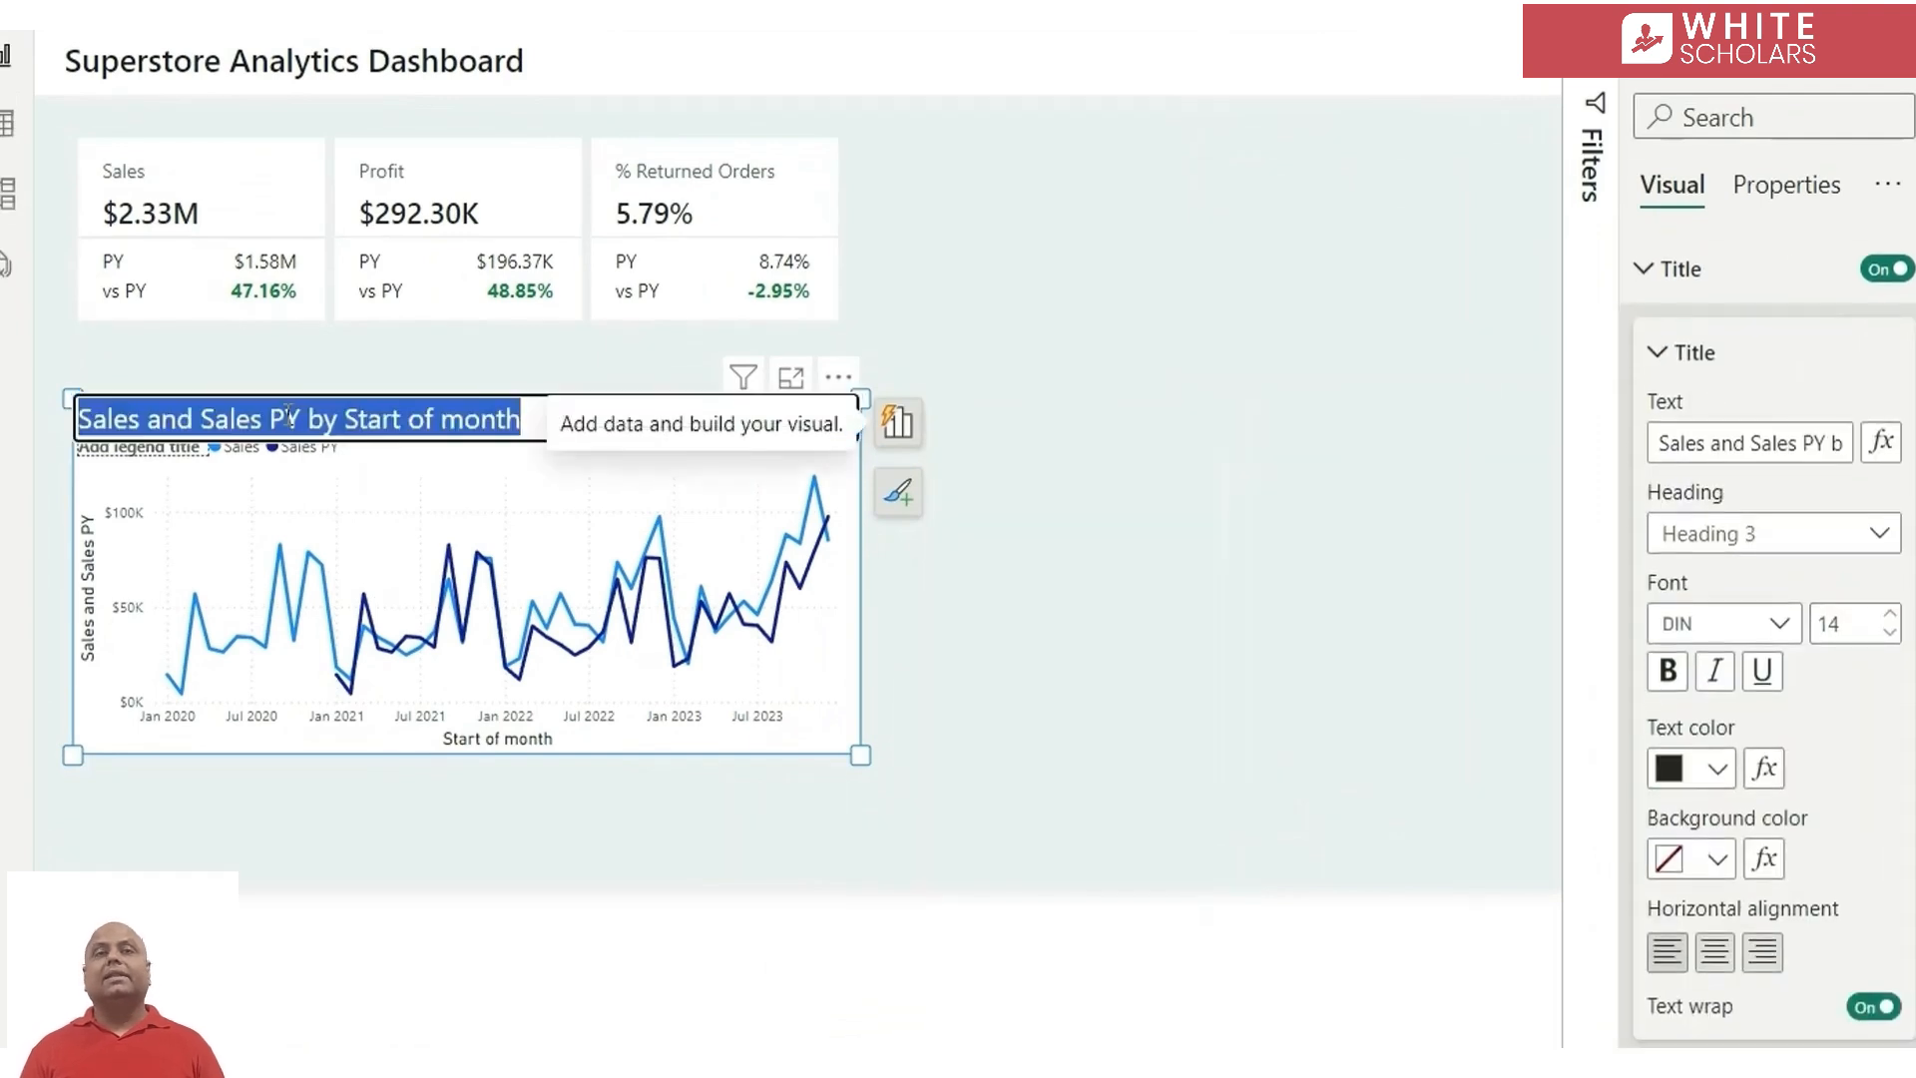
text(Sales )
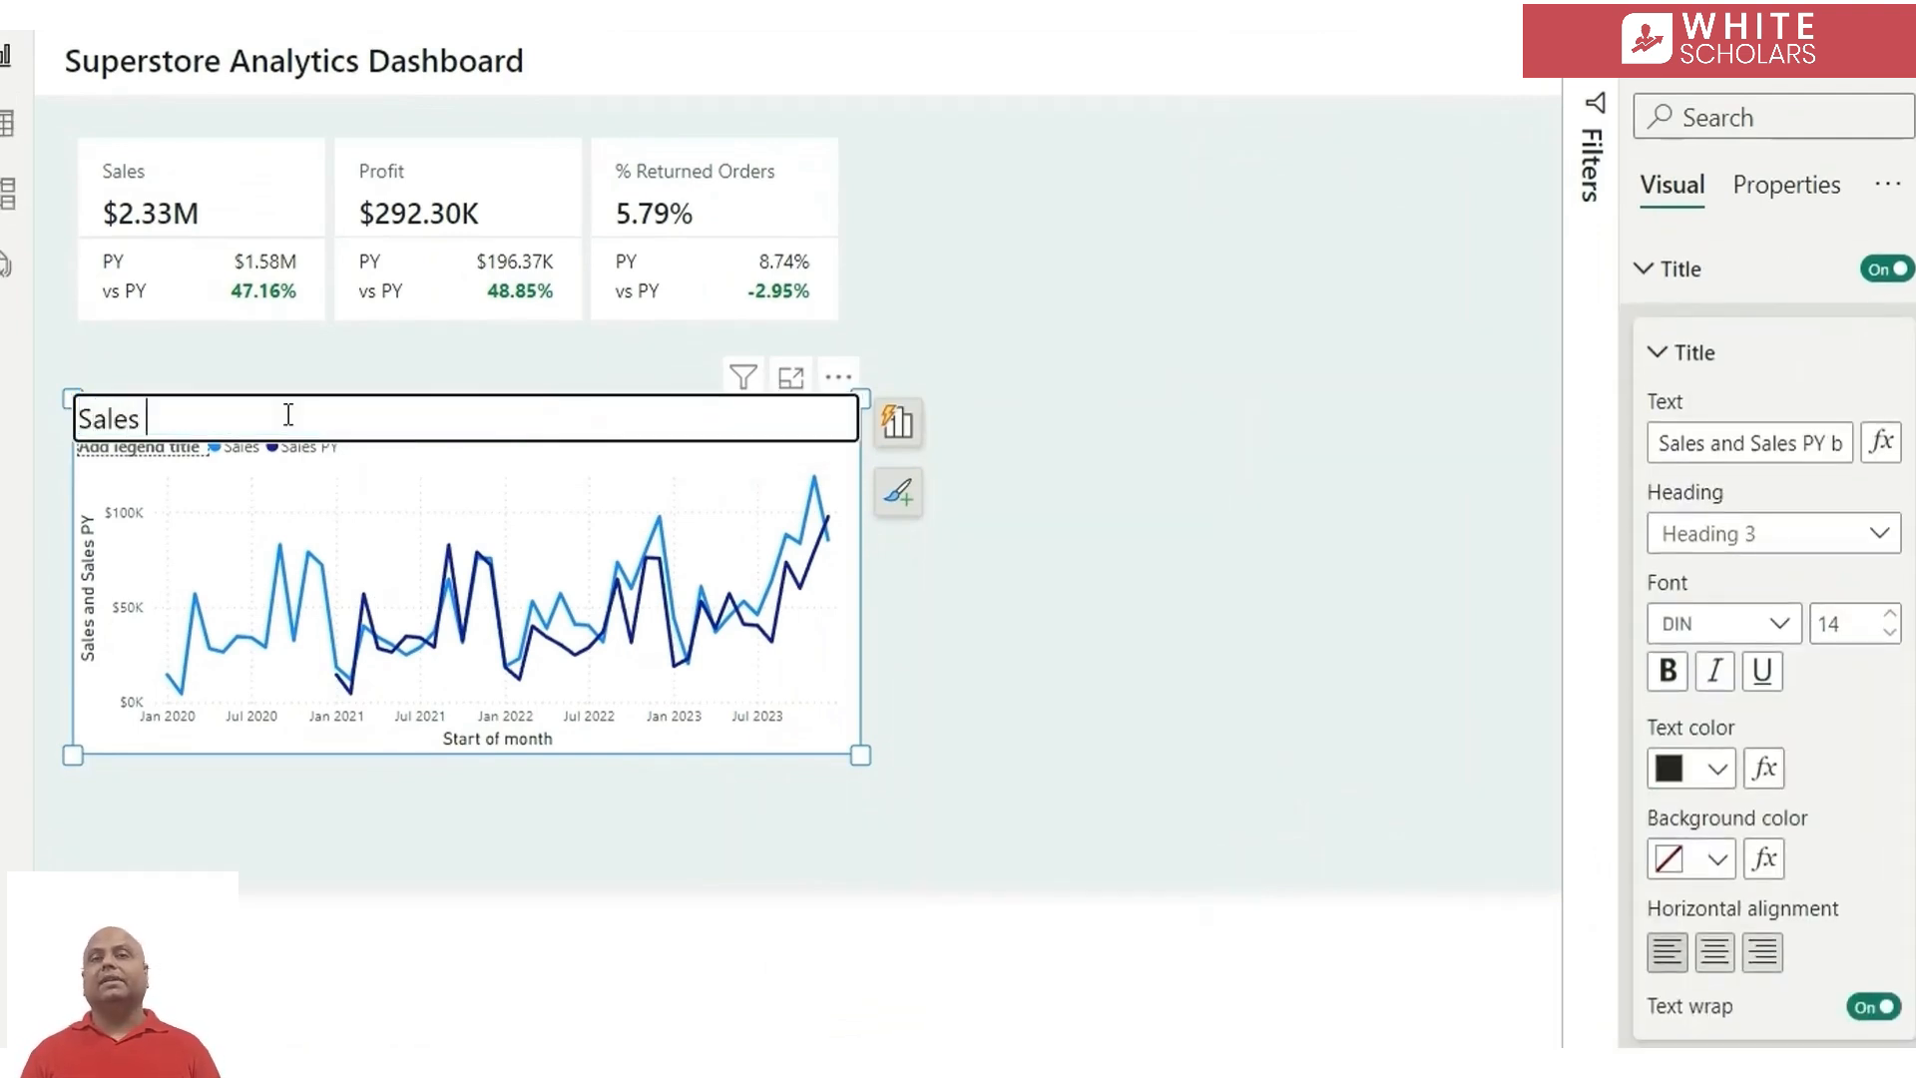
text(vs Pre)
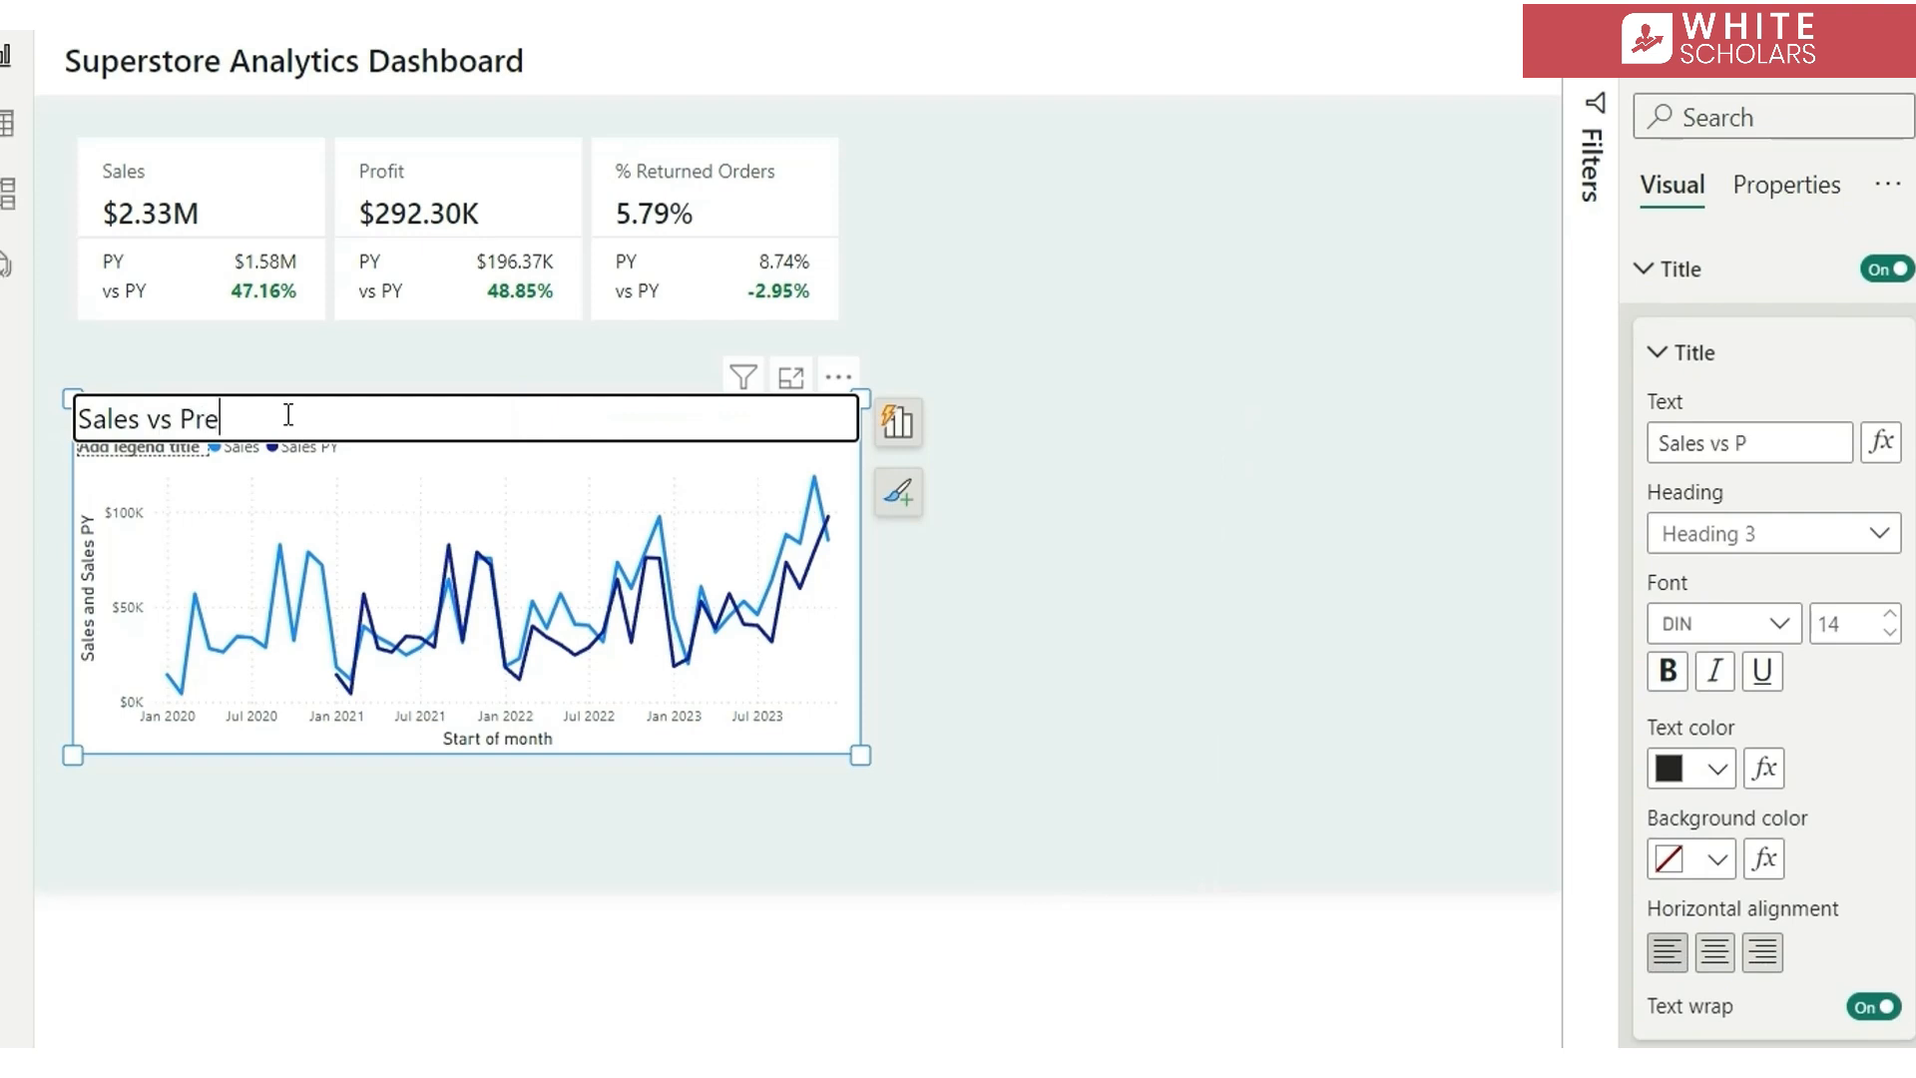
text(vious year over time)
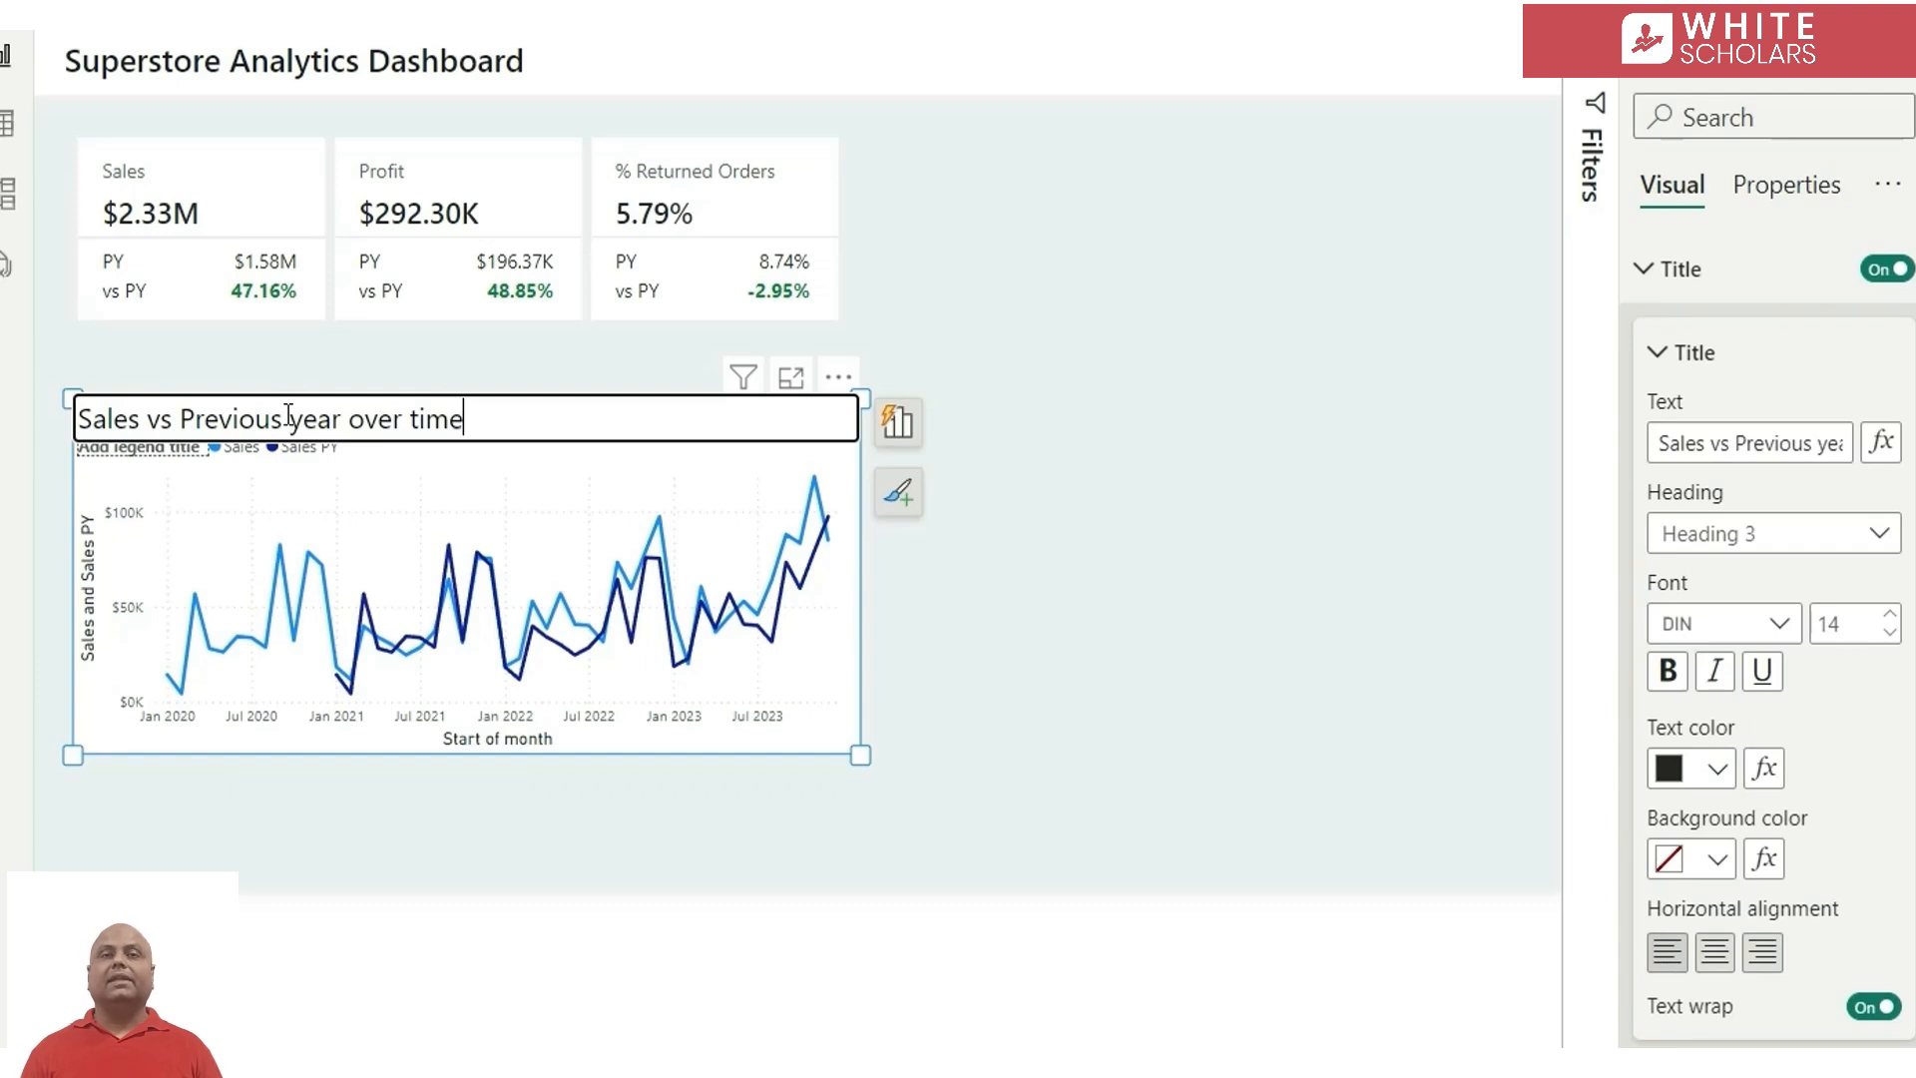
key(Return)
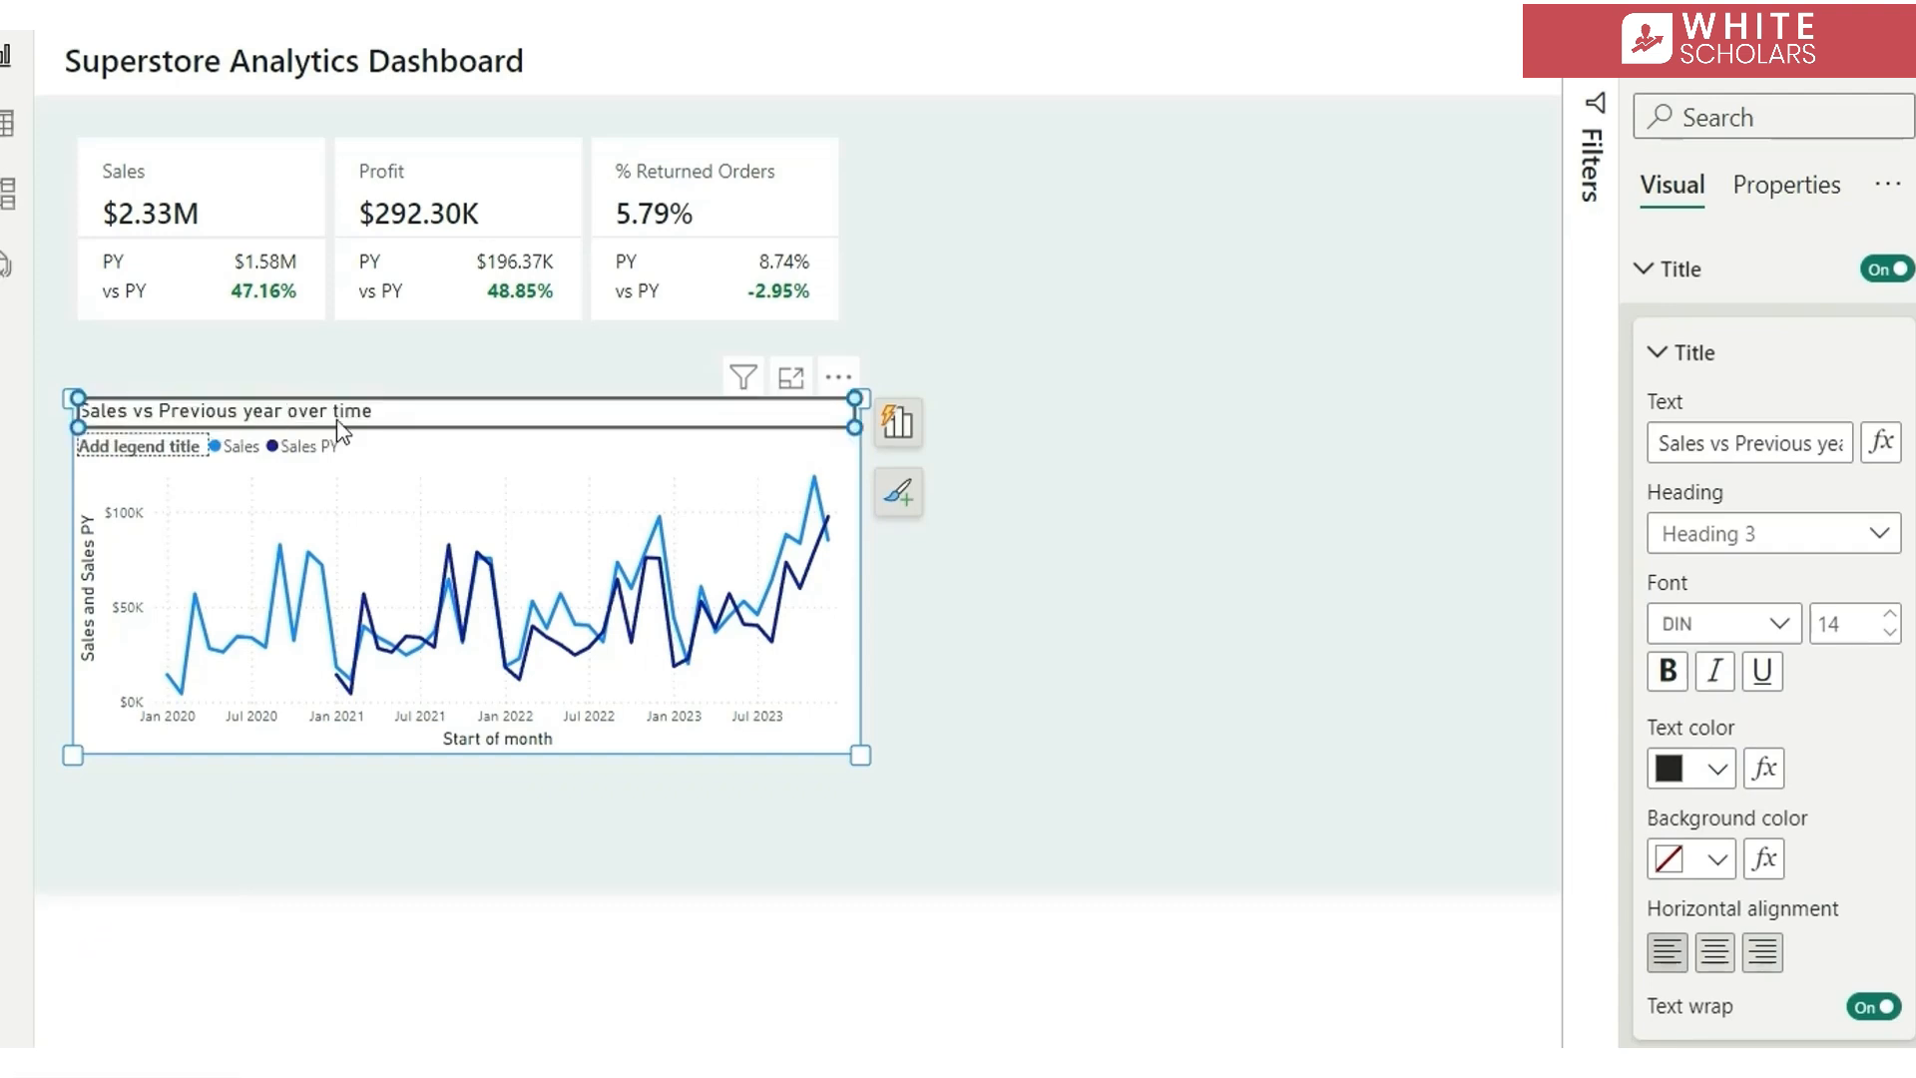
Turn off the line chart's legend title and set the legend position to Top right
click(163, 448)
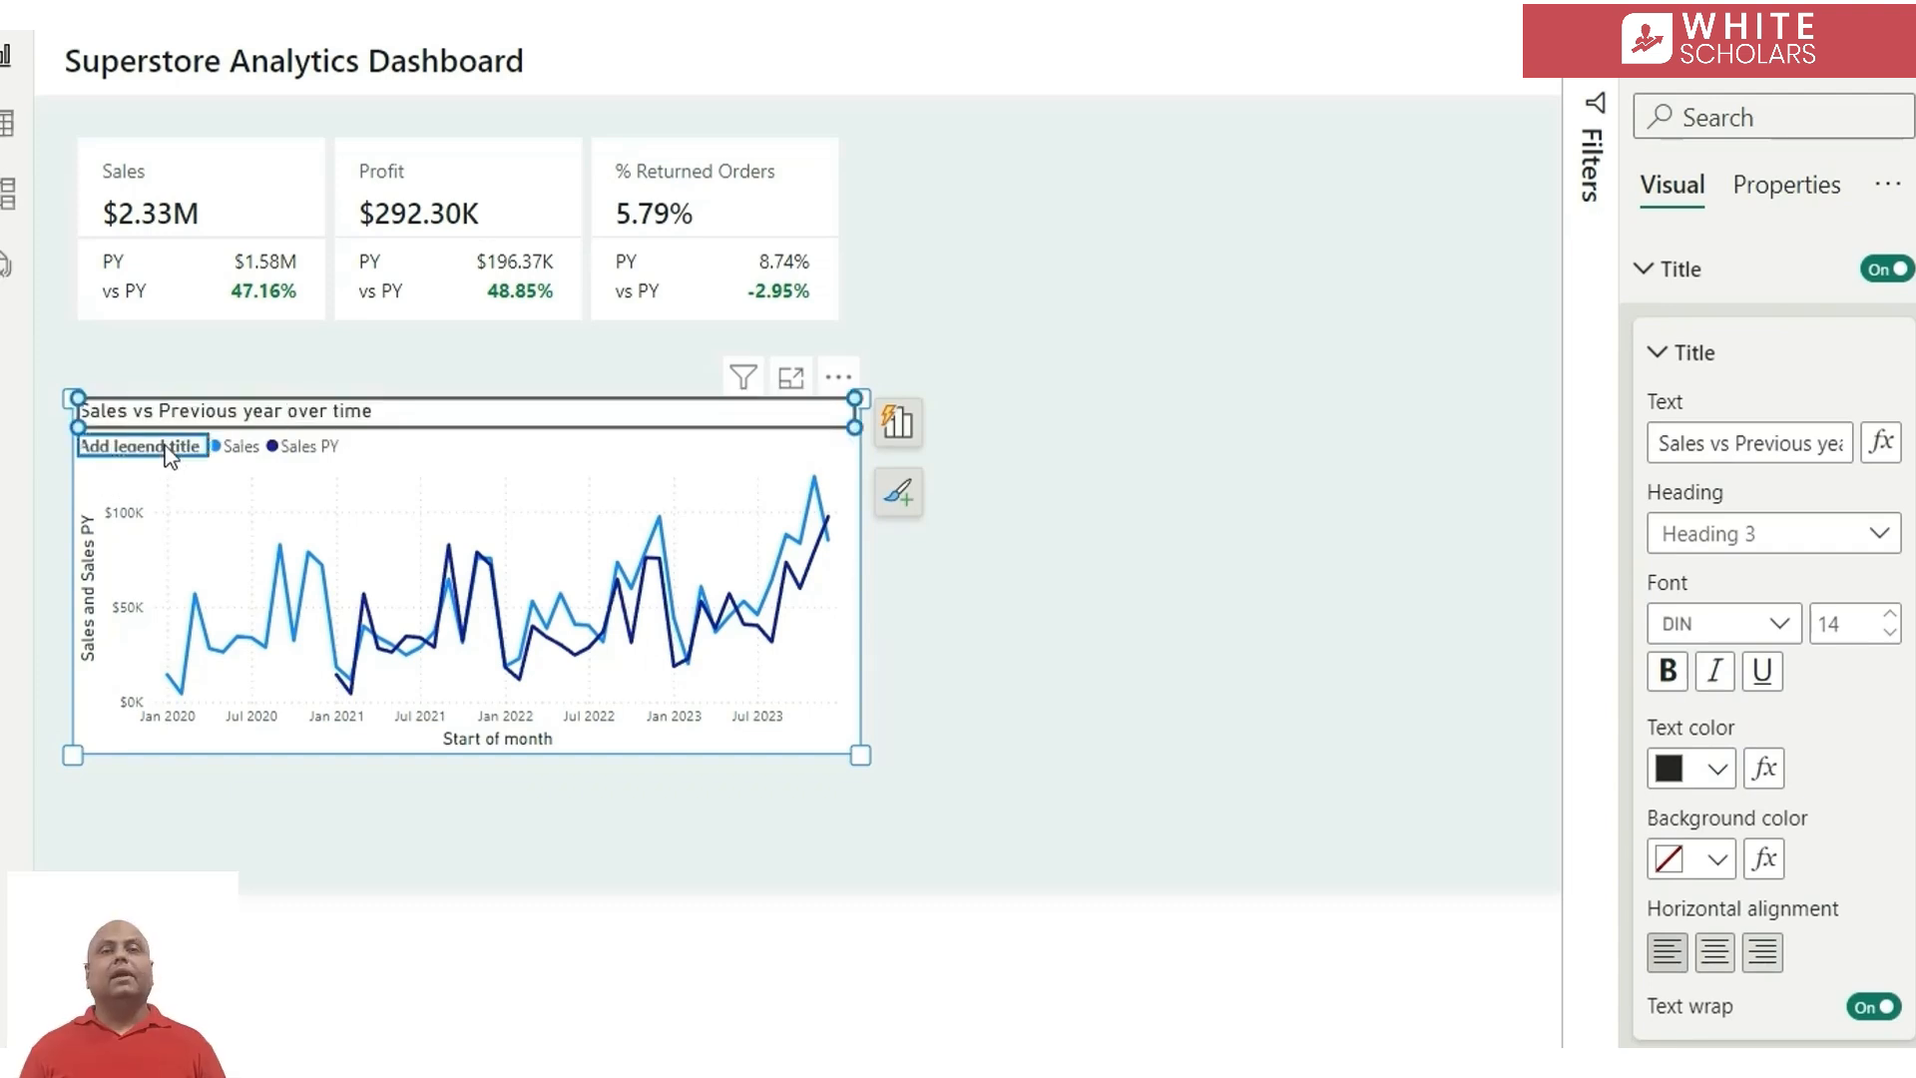
click(168, 454)
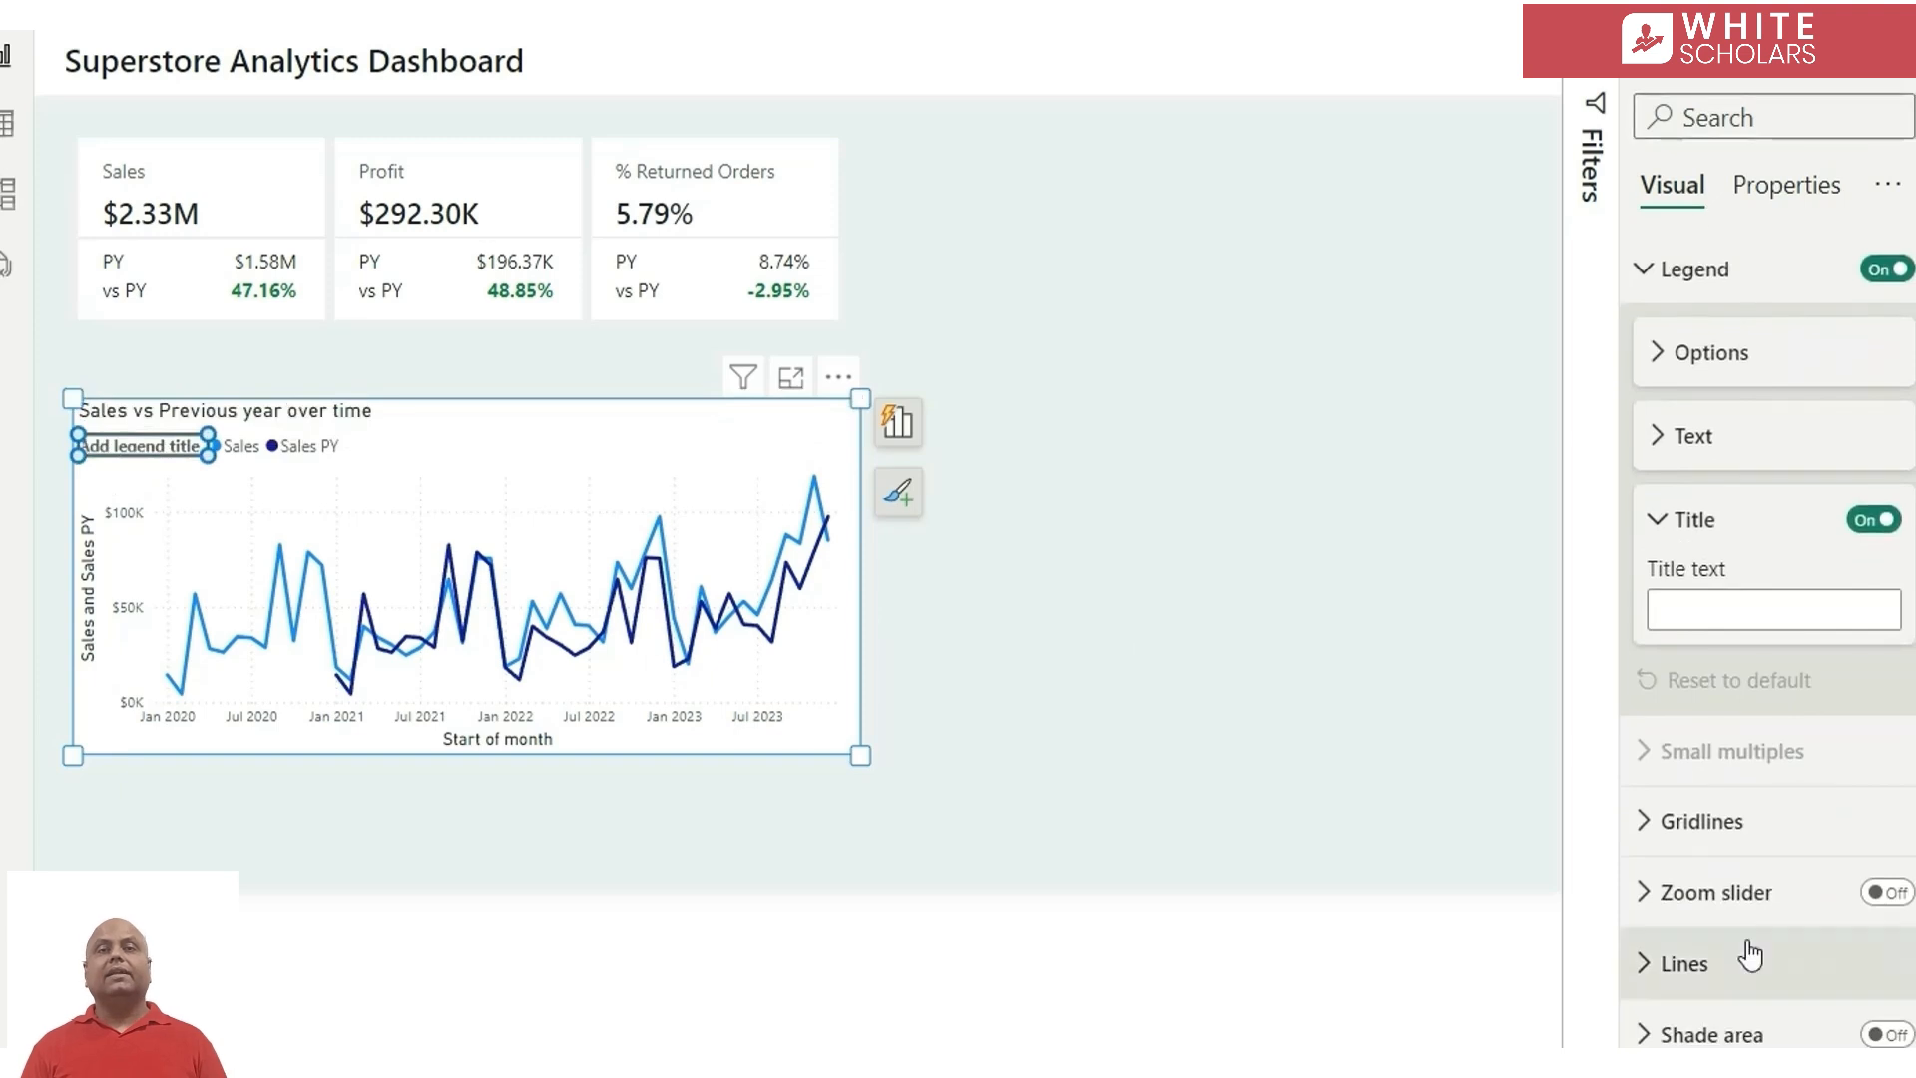
click(1876, 520)
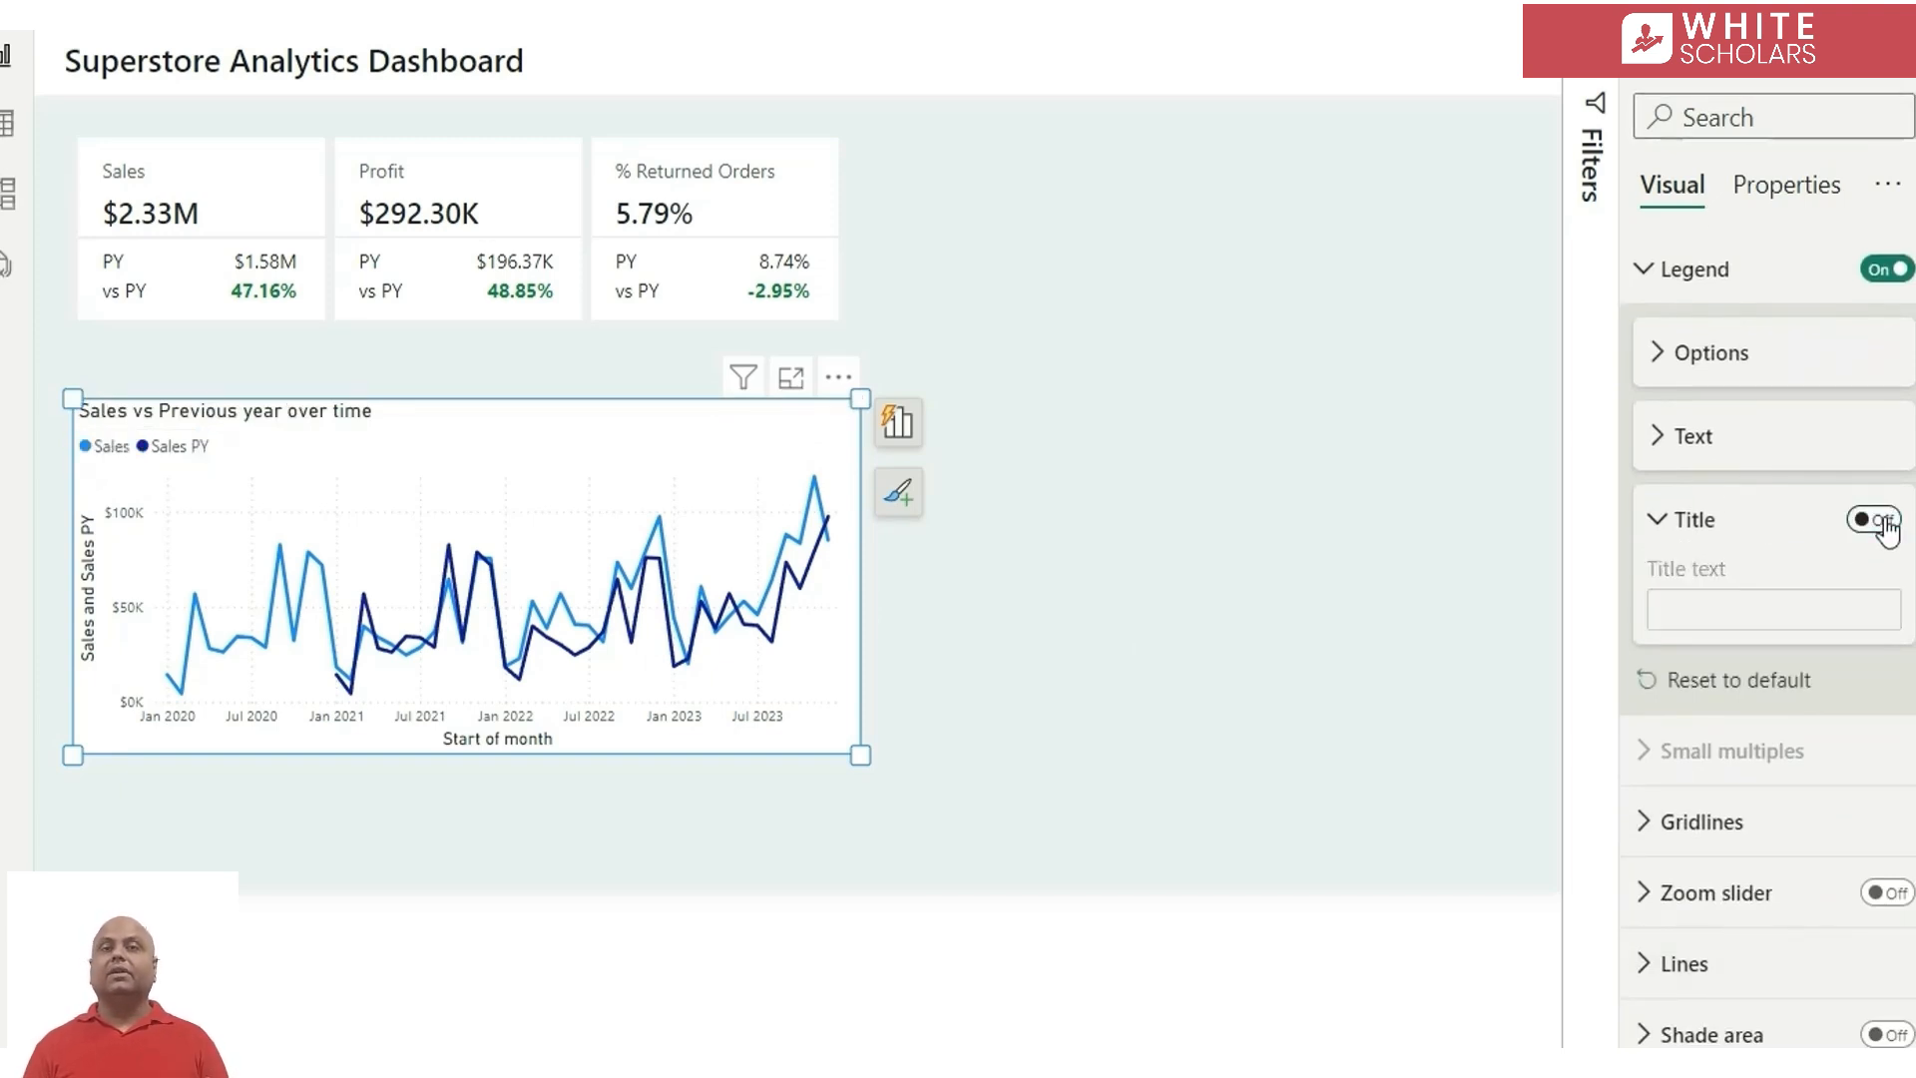
click(1736, 370)
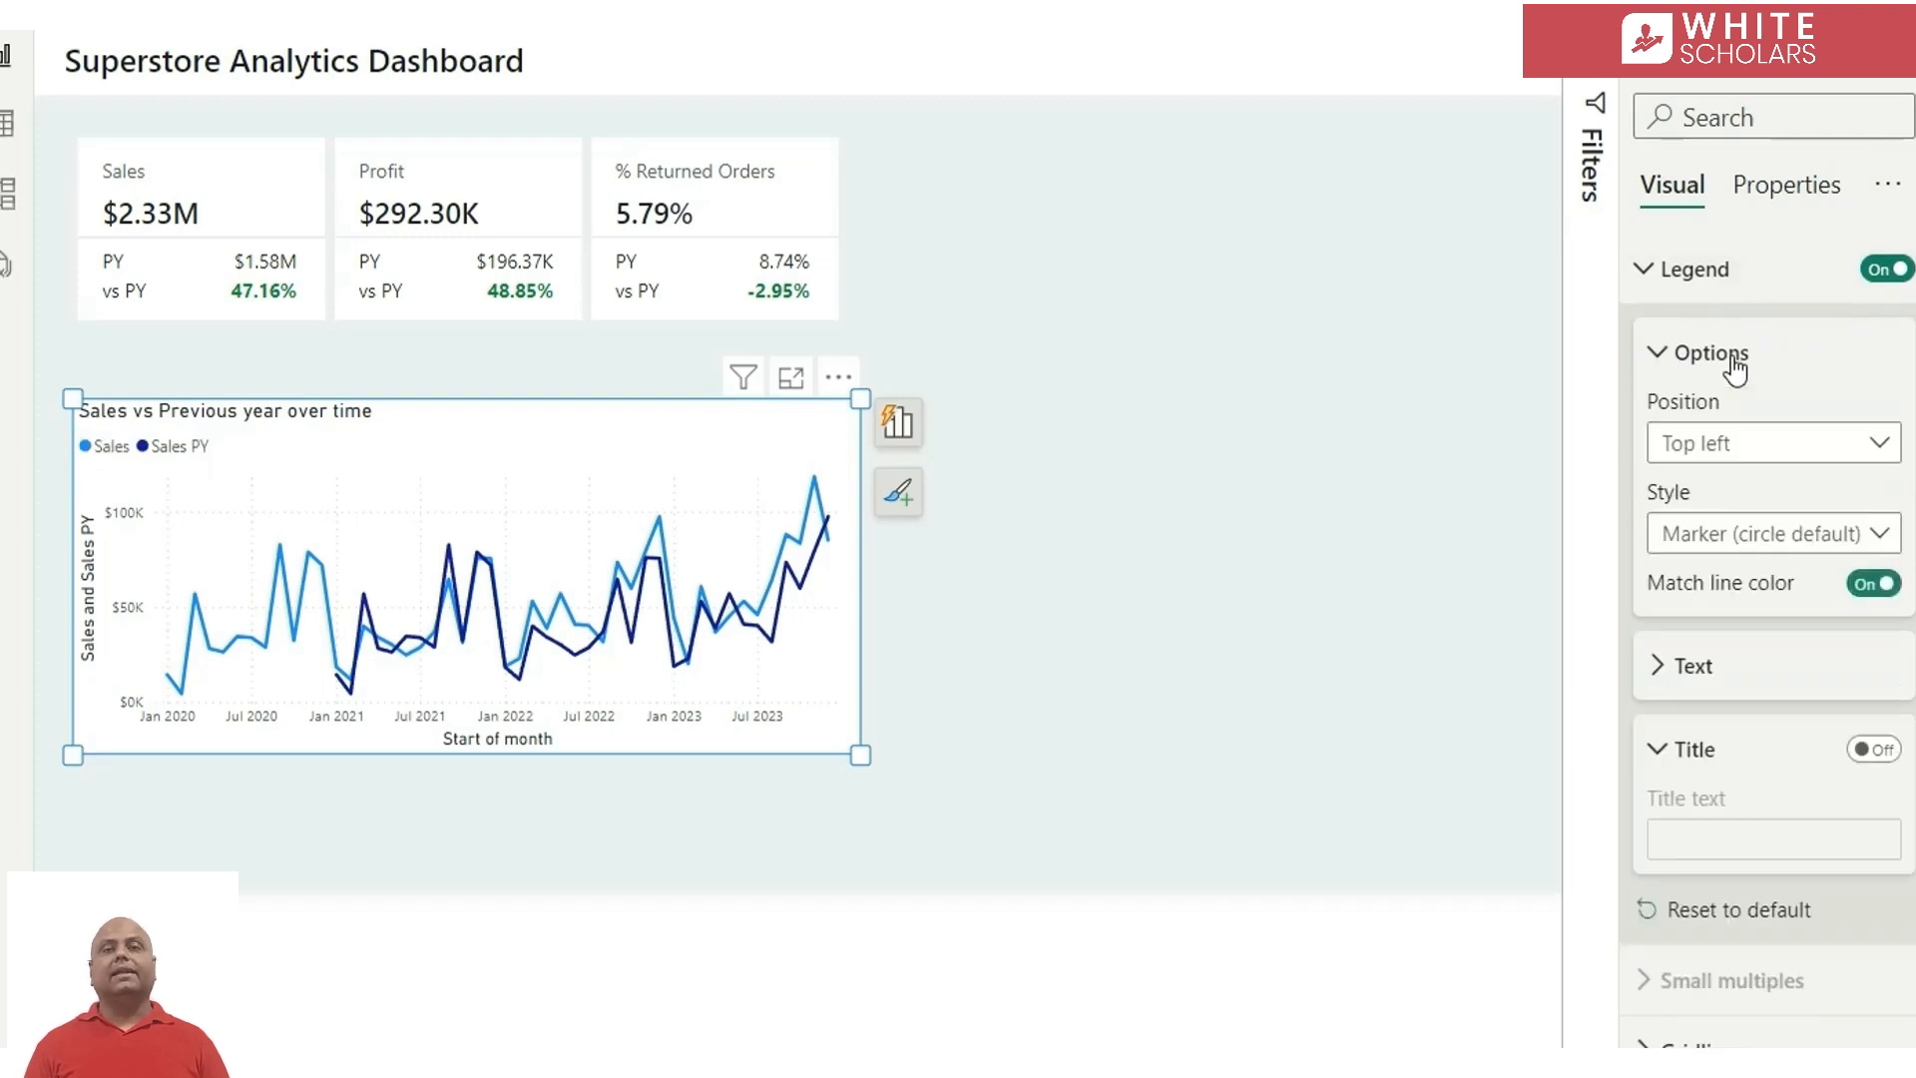
click(1744, 451)
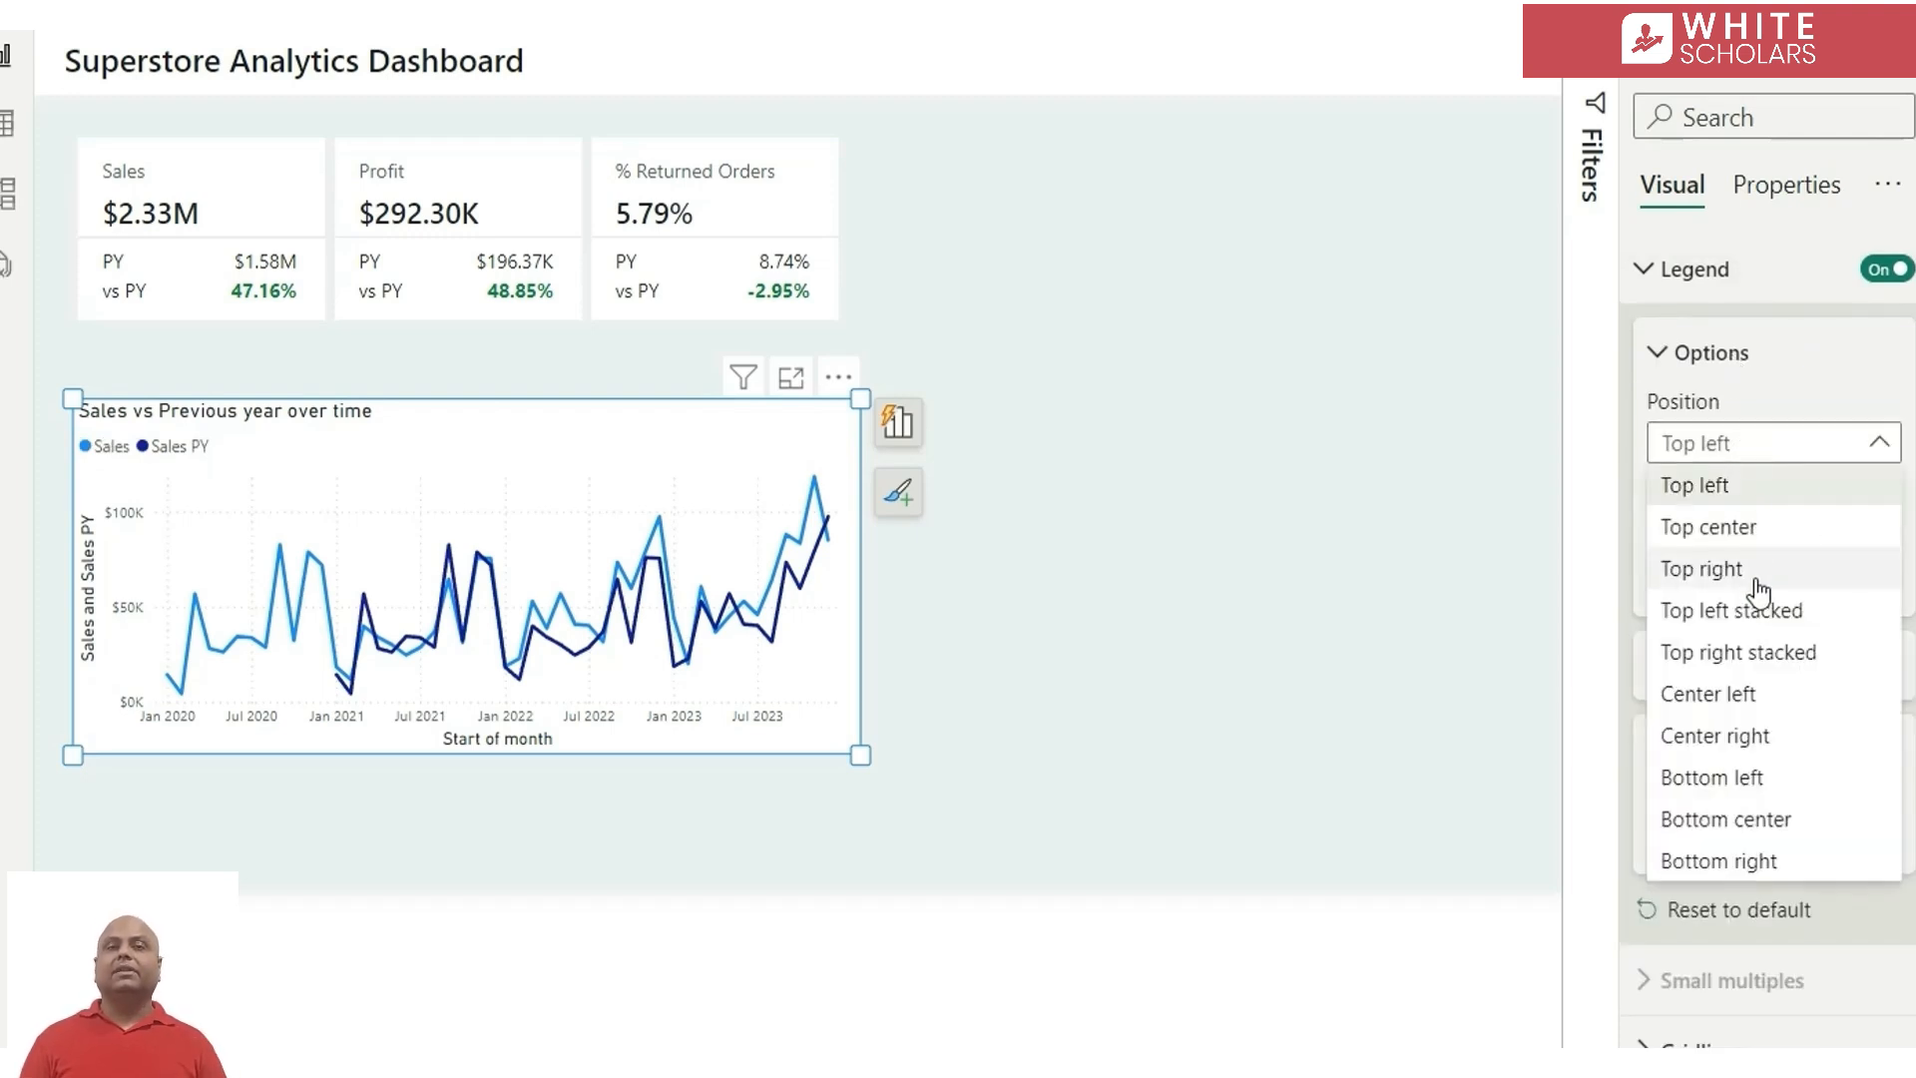
click(1758, 593)
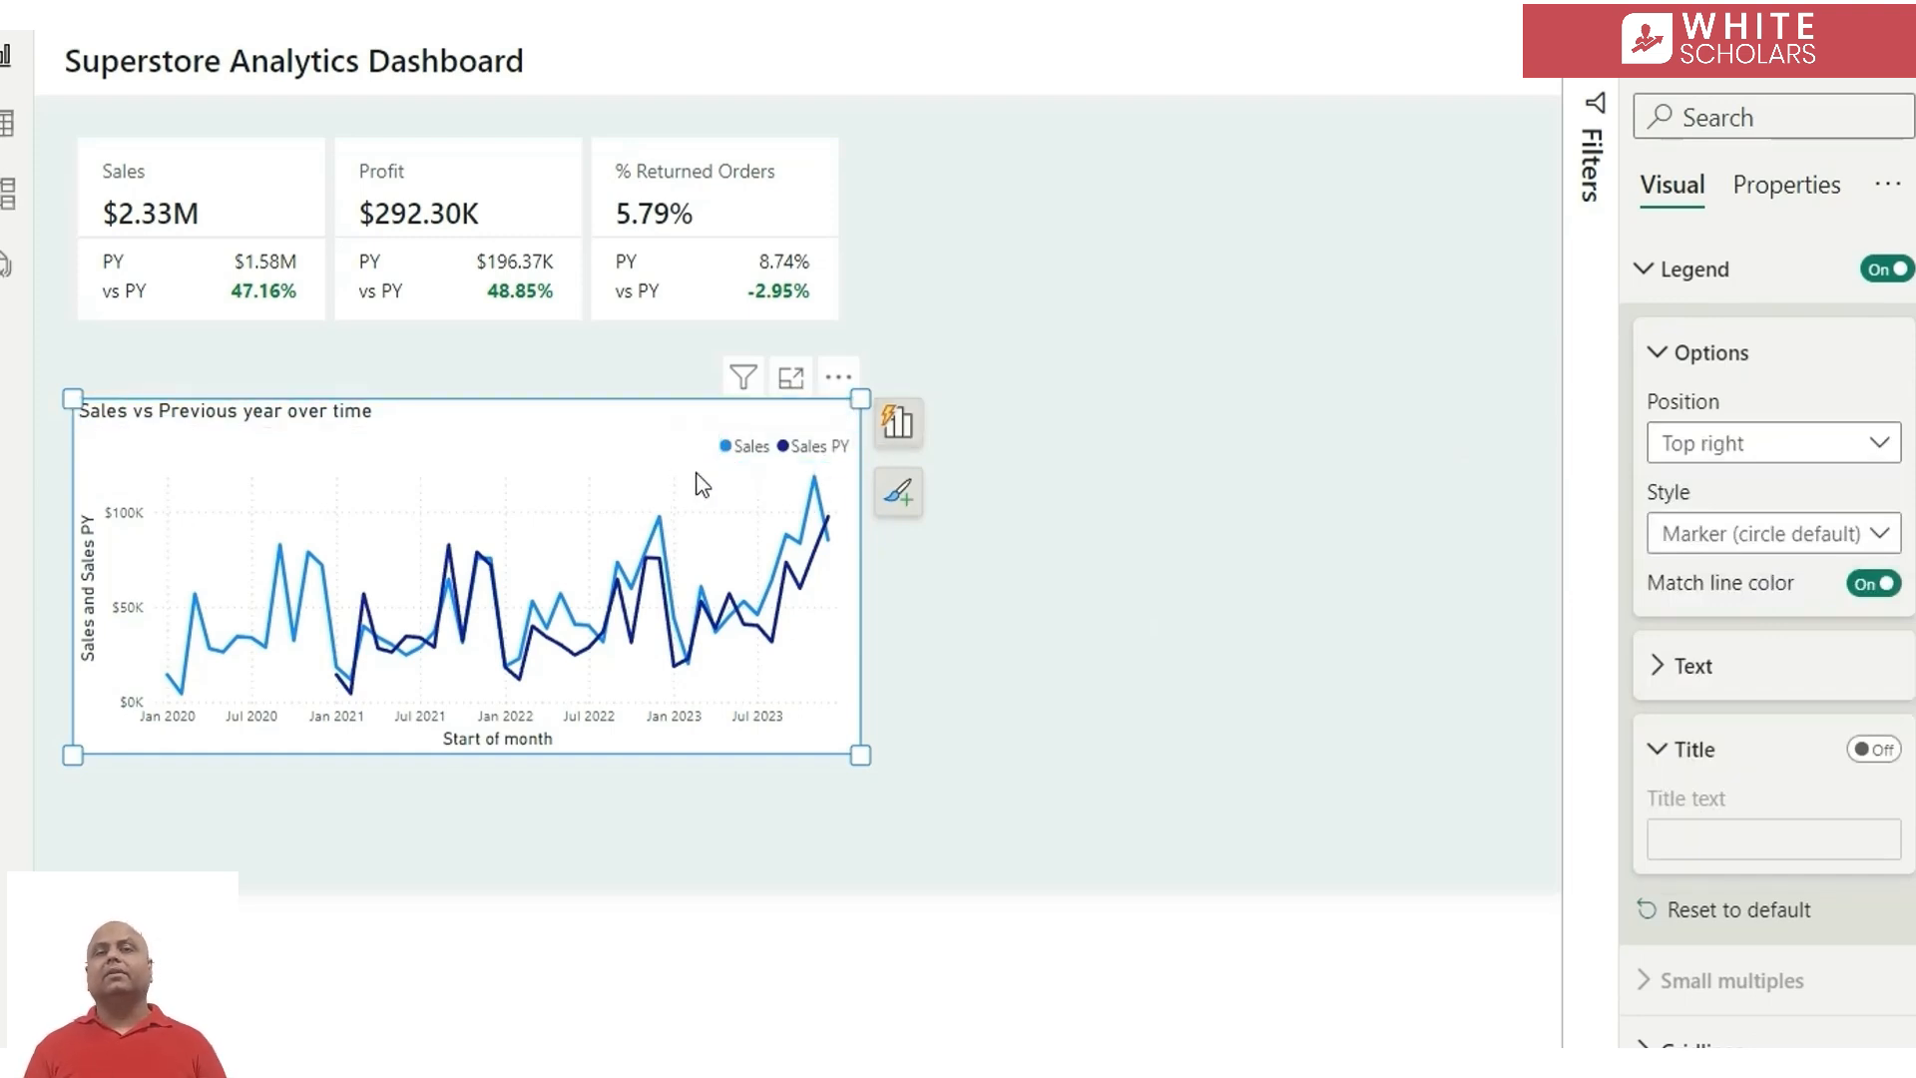
Turn off the Y-axis and X-axis titles of the line chart
click(88, 589)
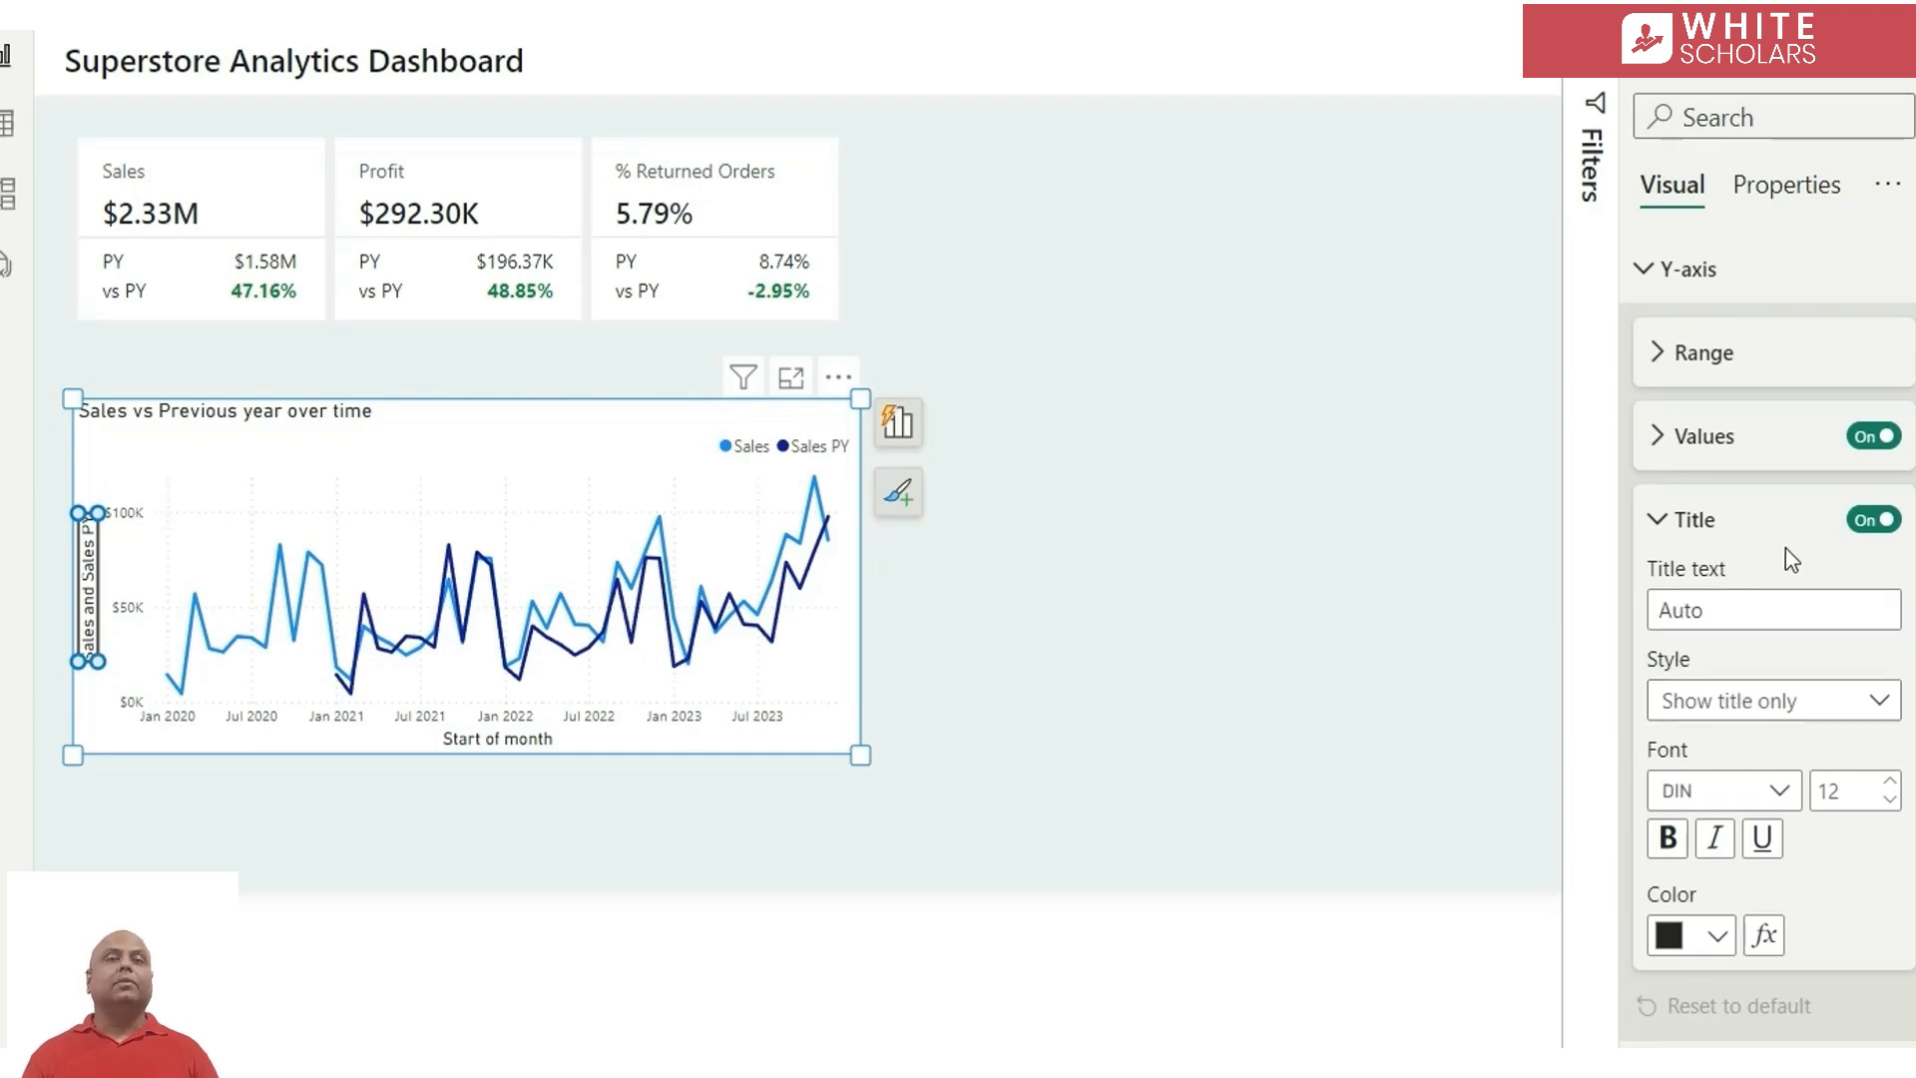
click(1875, 521)
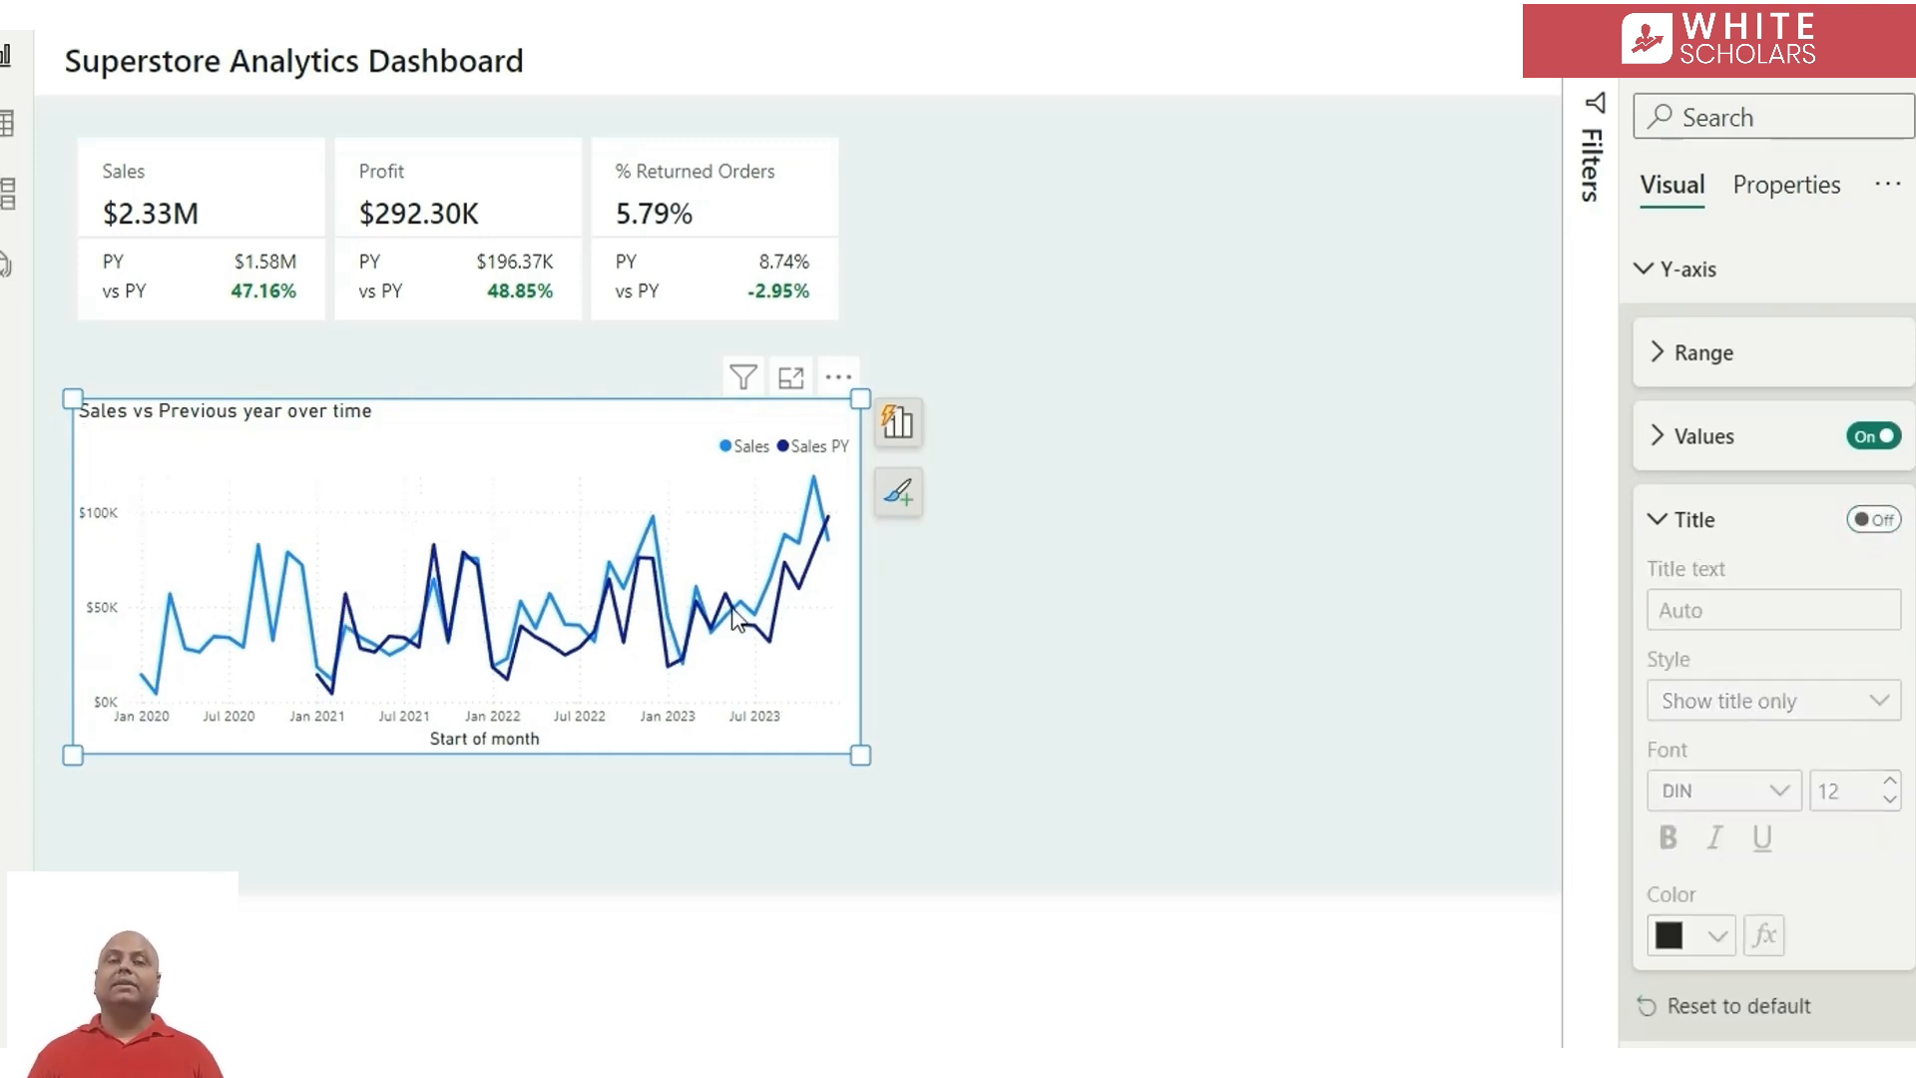
click(478, 755)
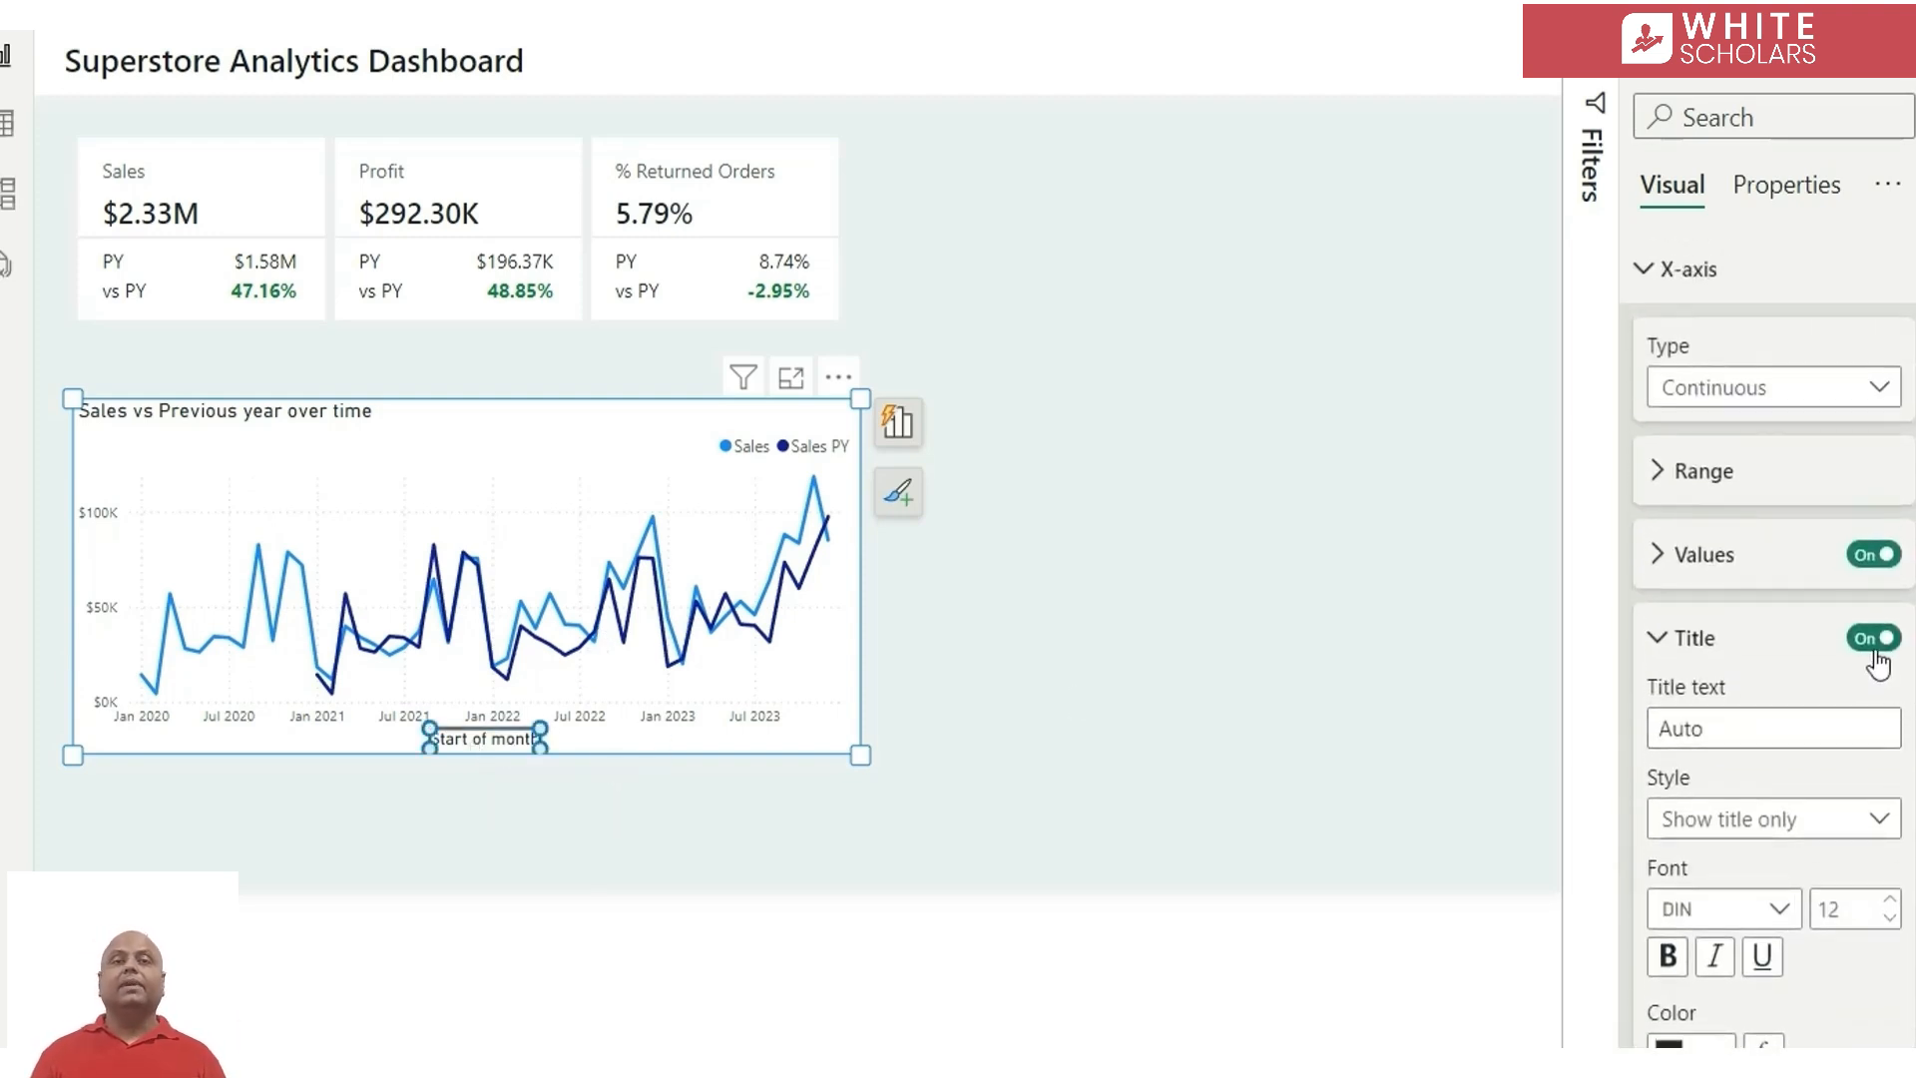
click(1876, 651)
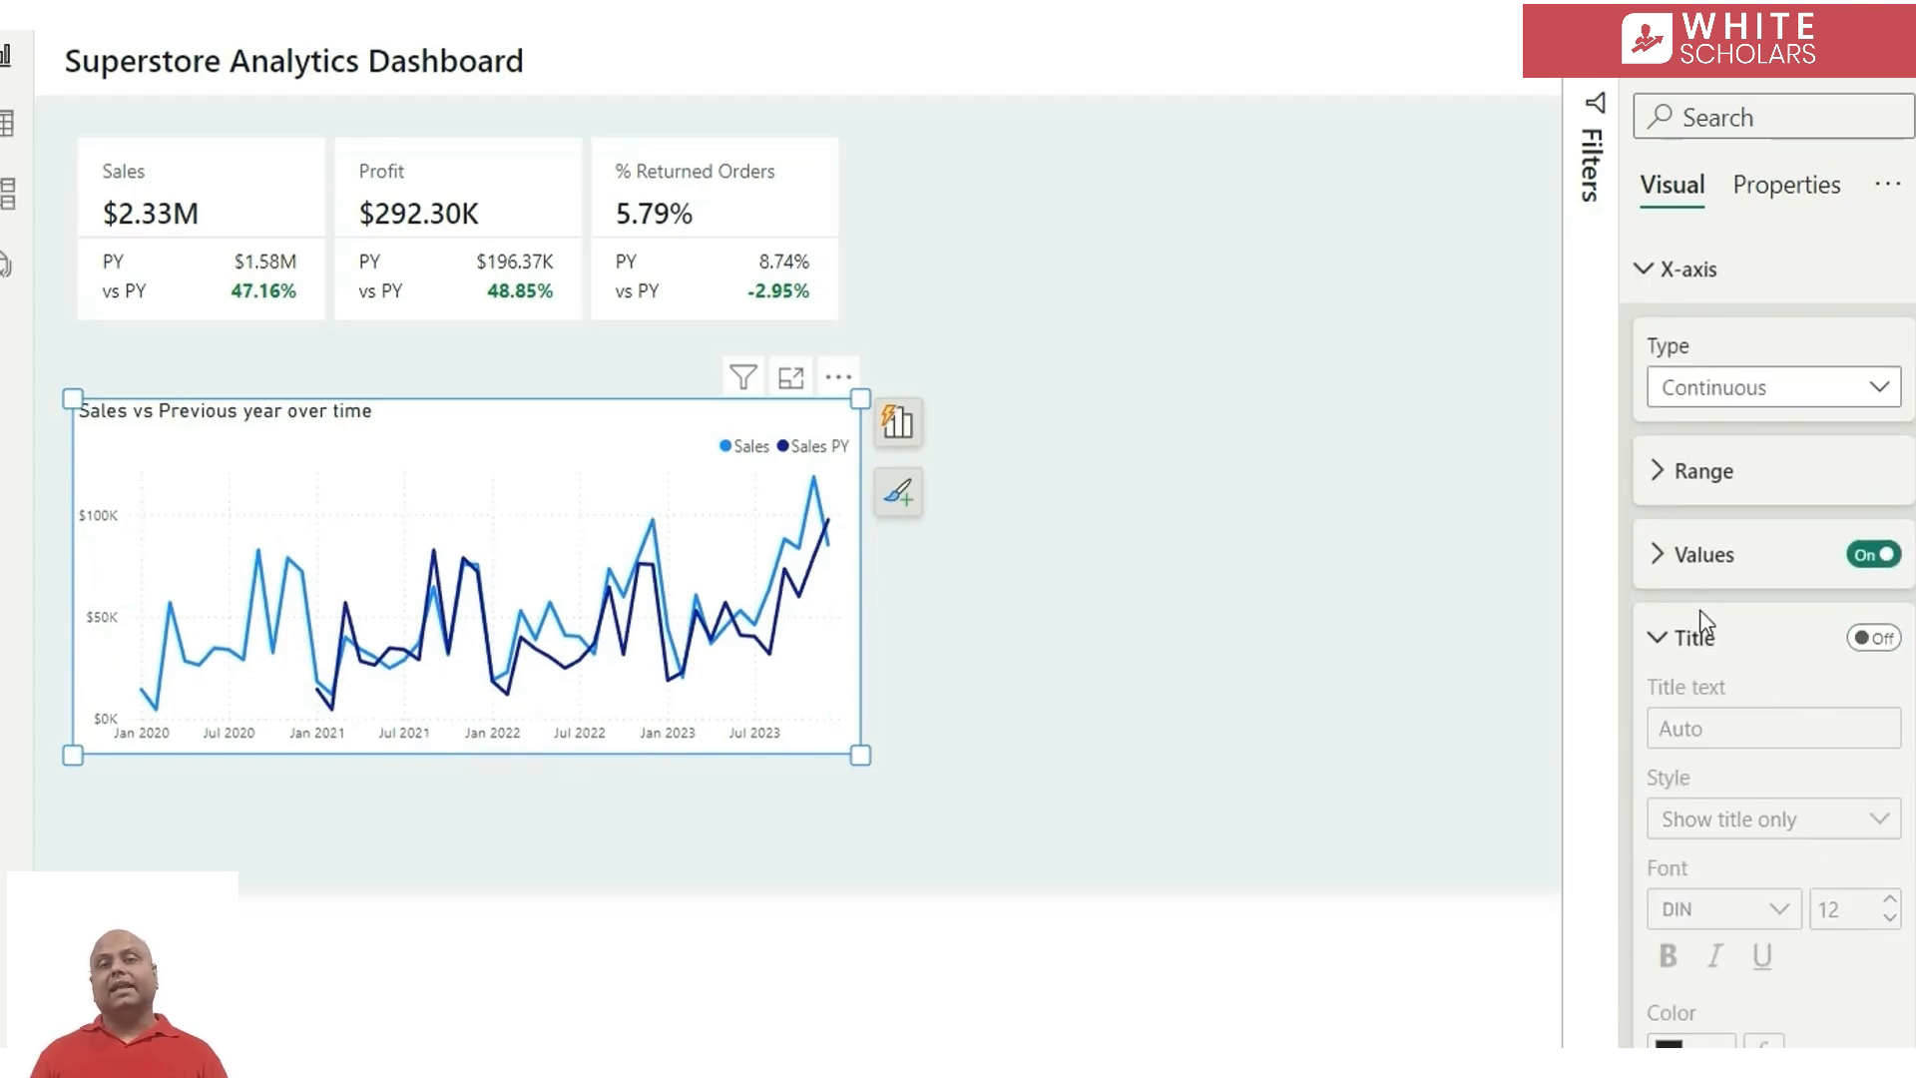
click(1696, 644)
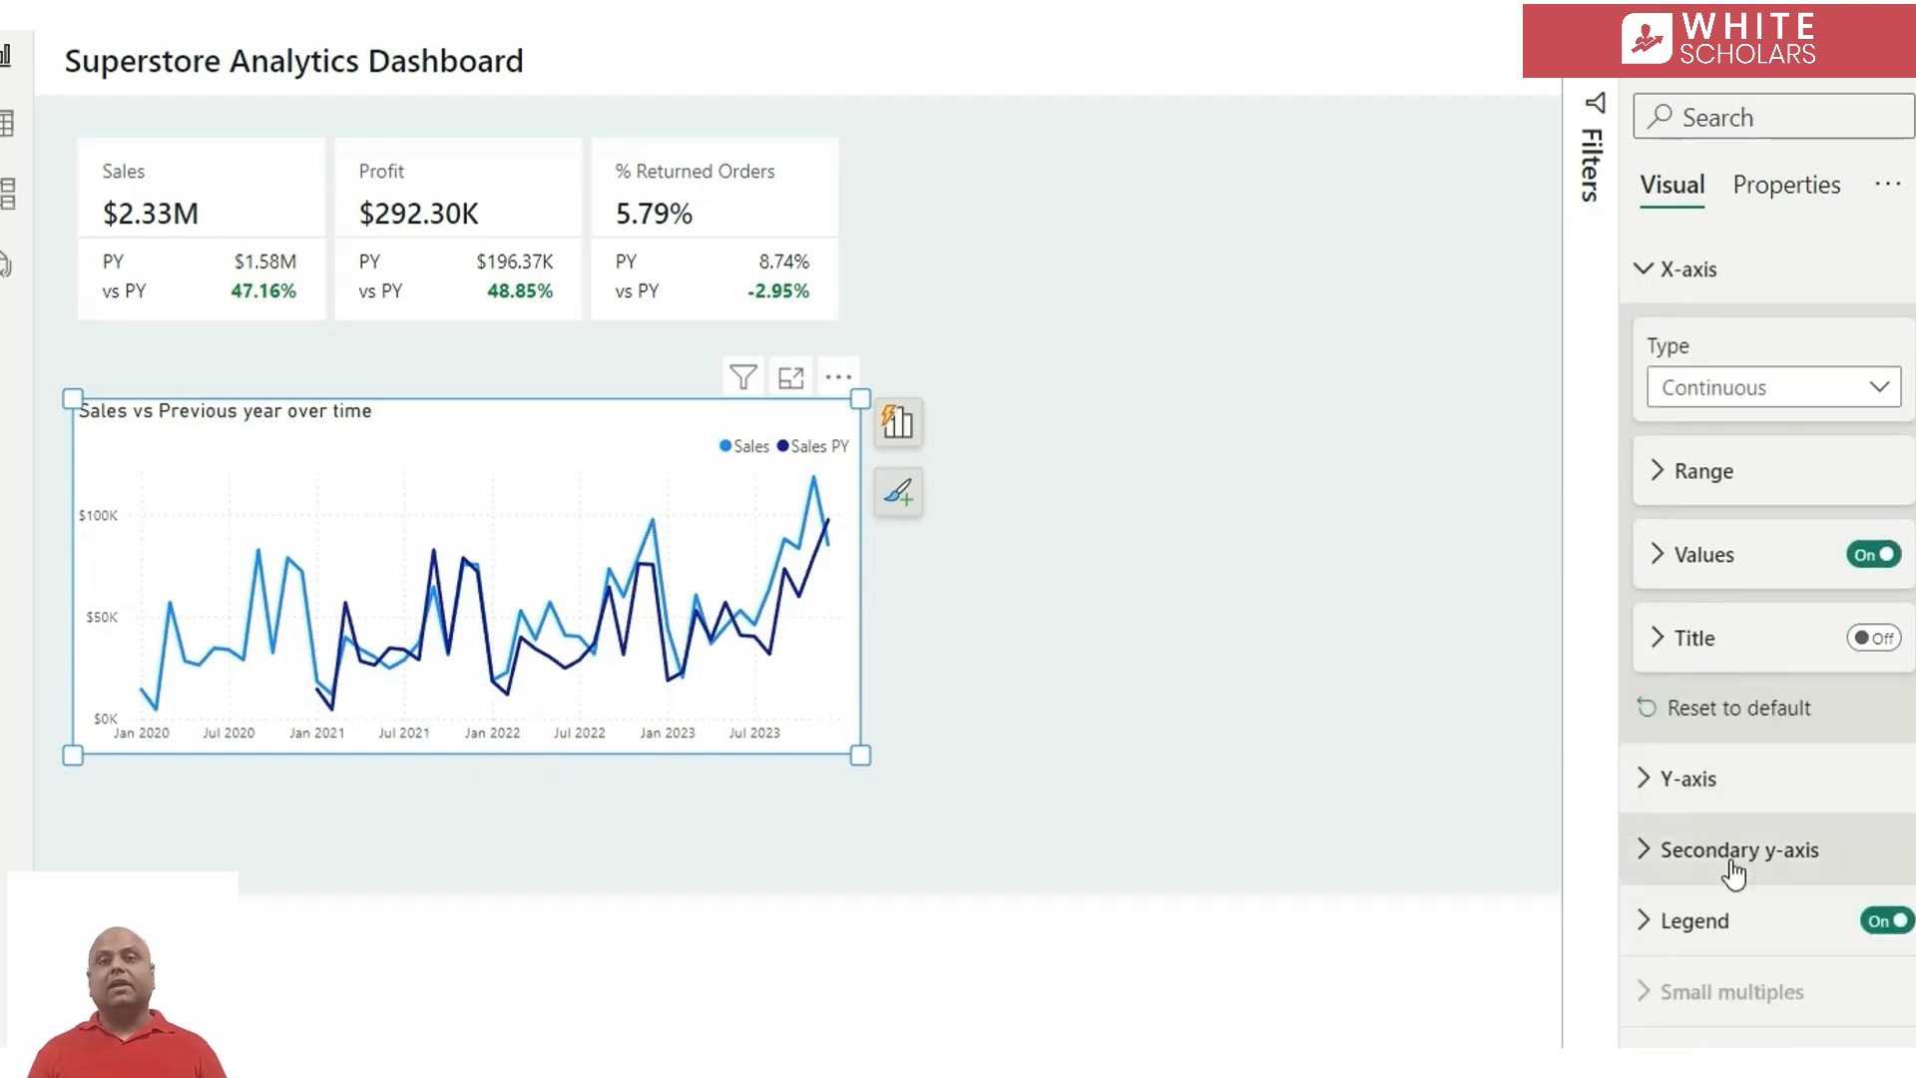
Set the line chart's horizontal gridlines to Solid and turn off its vertical gridlines
click(1737, 1058)
scroll(1737, 1057, down, 5)
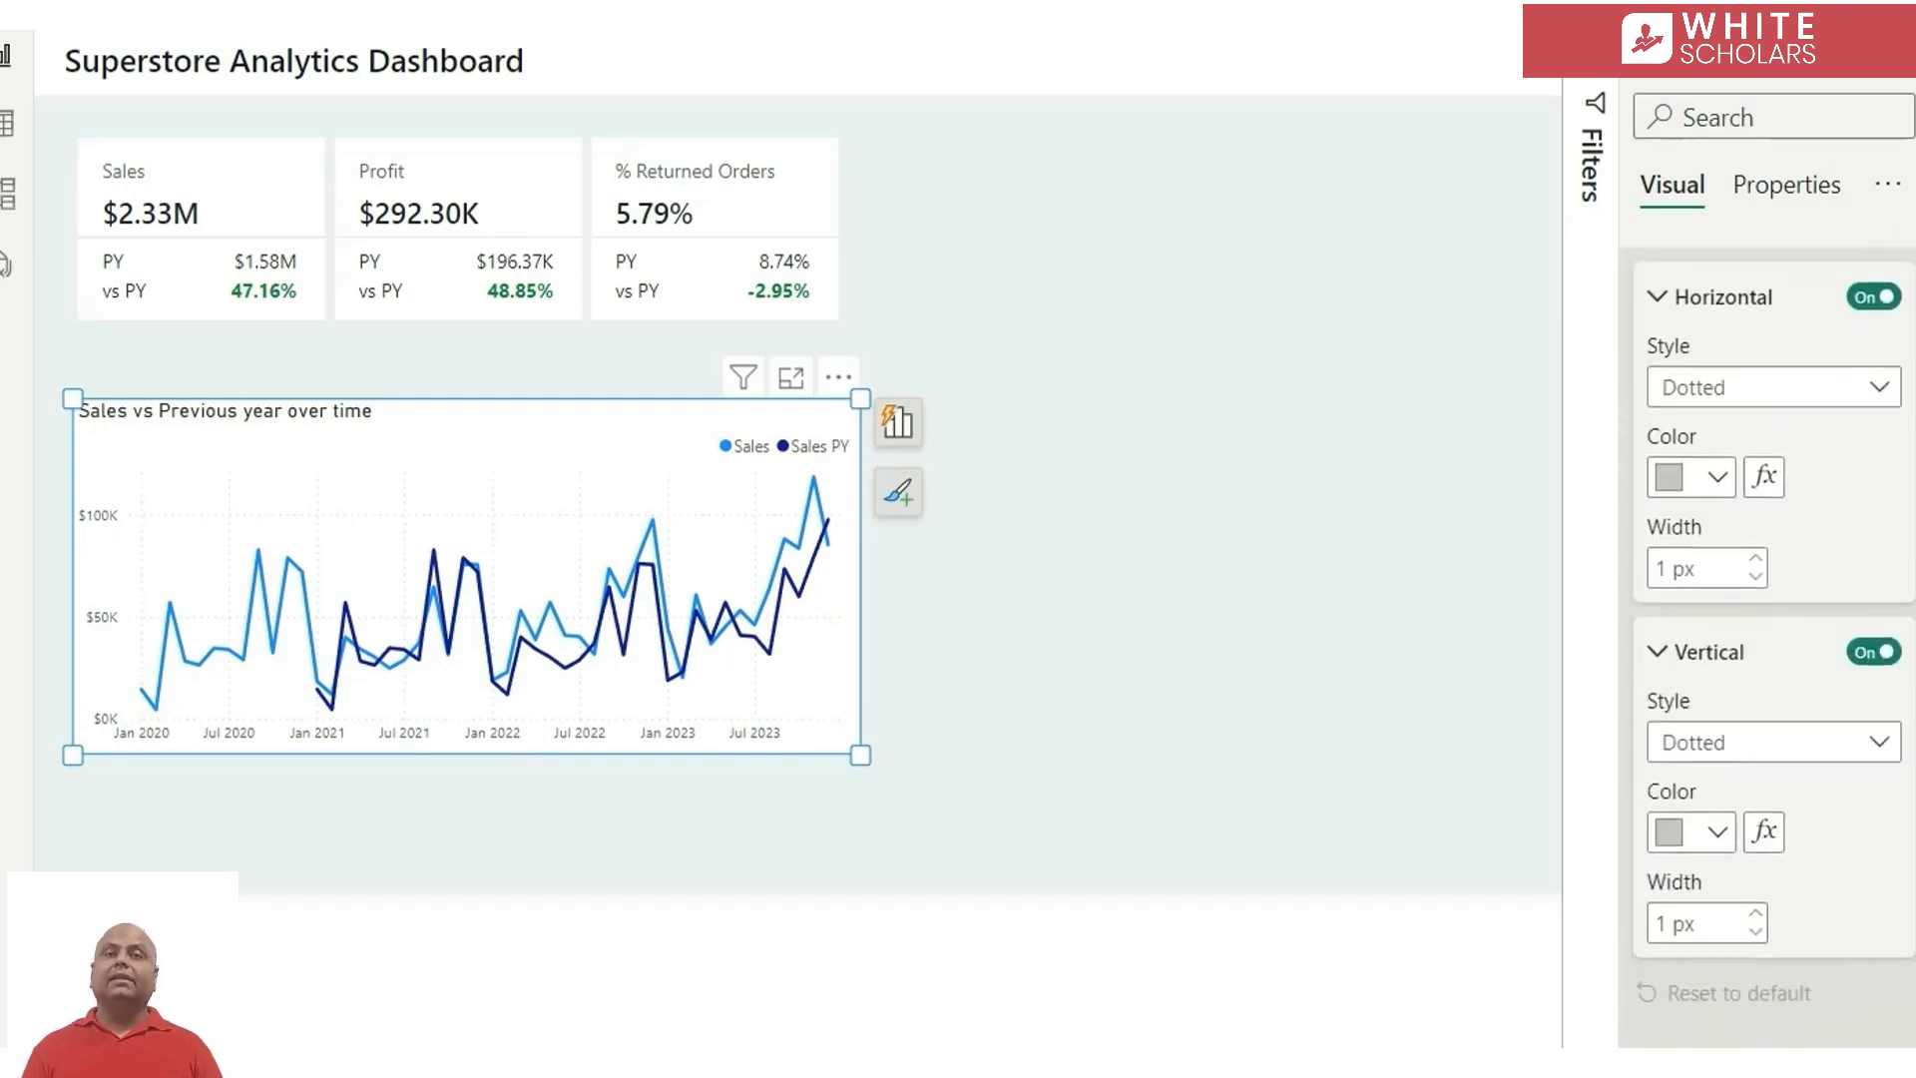
click(1797, 397)
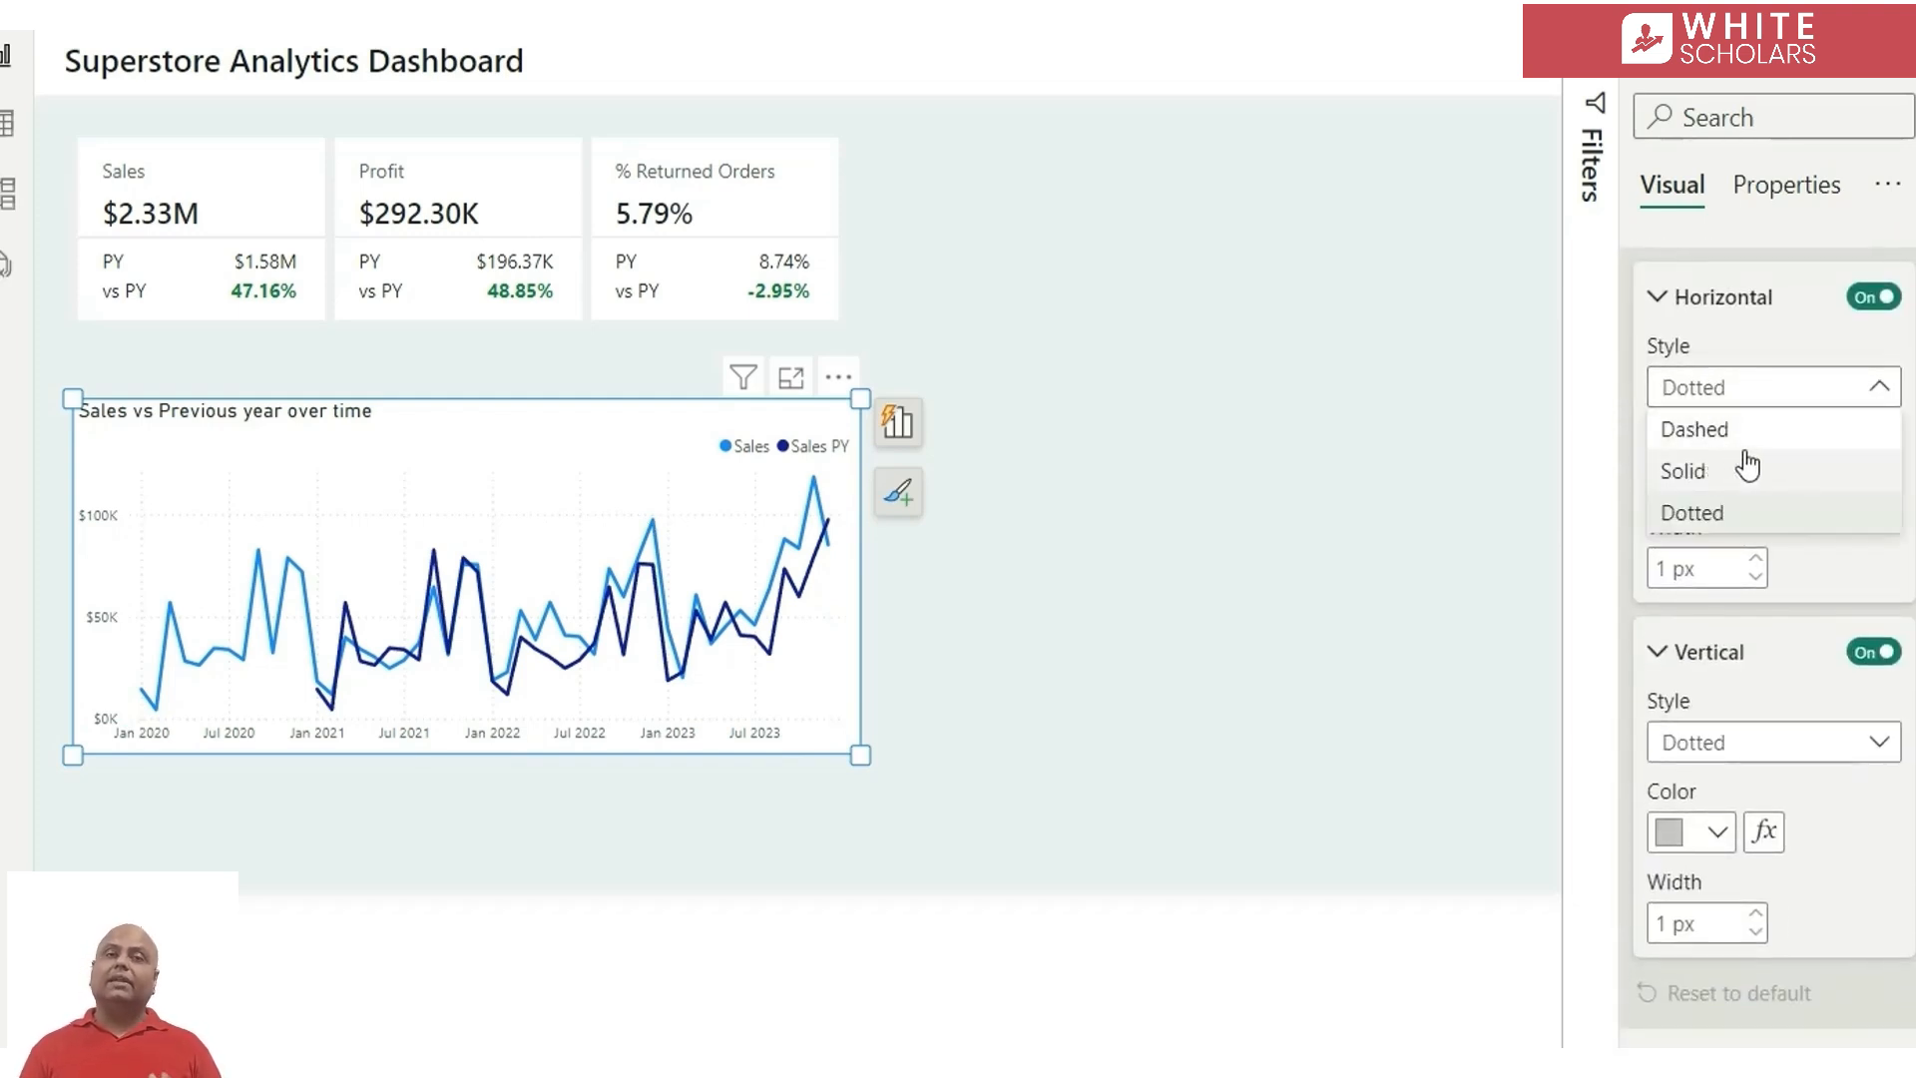
click(1742, 465)
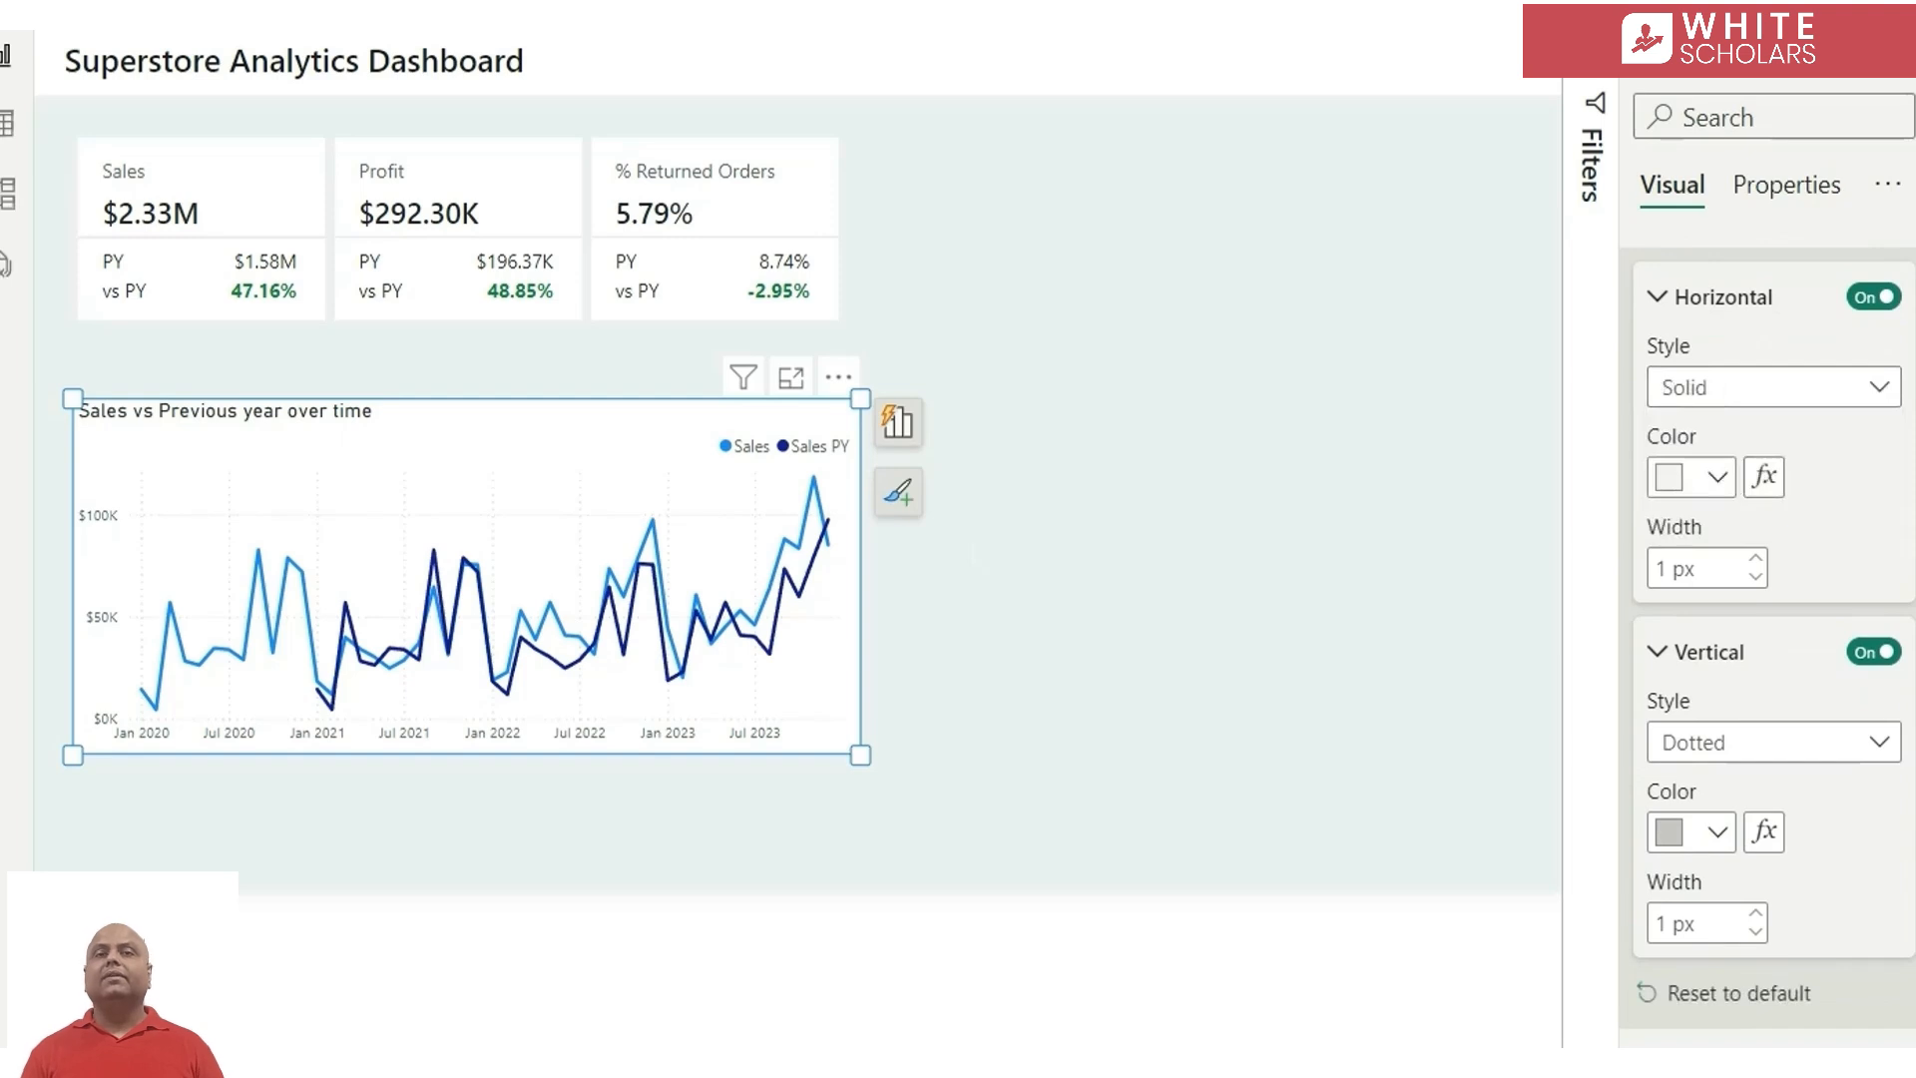
click(1857, 656)
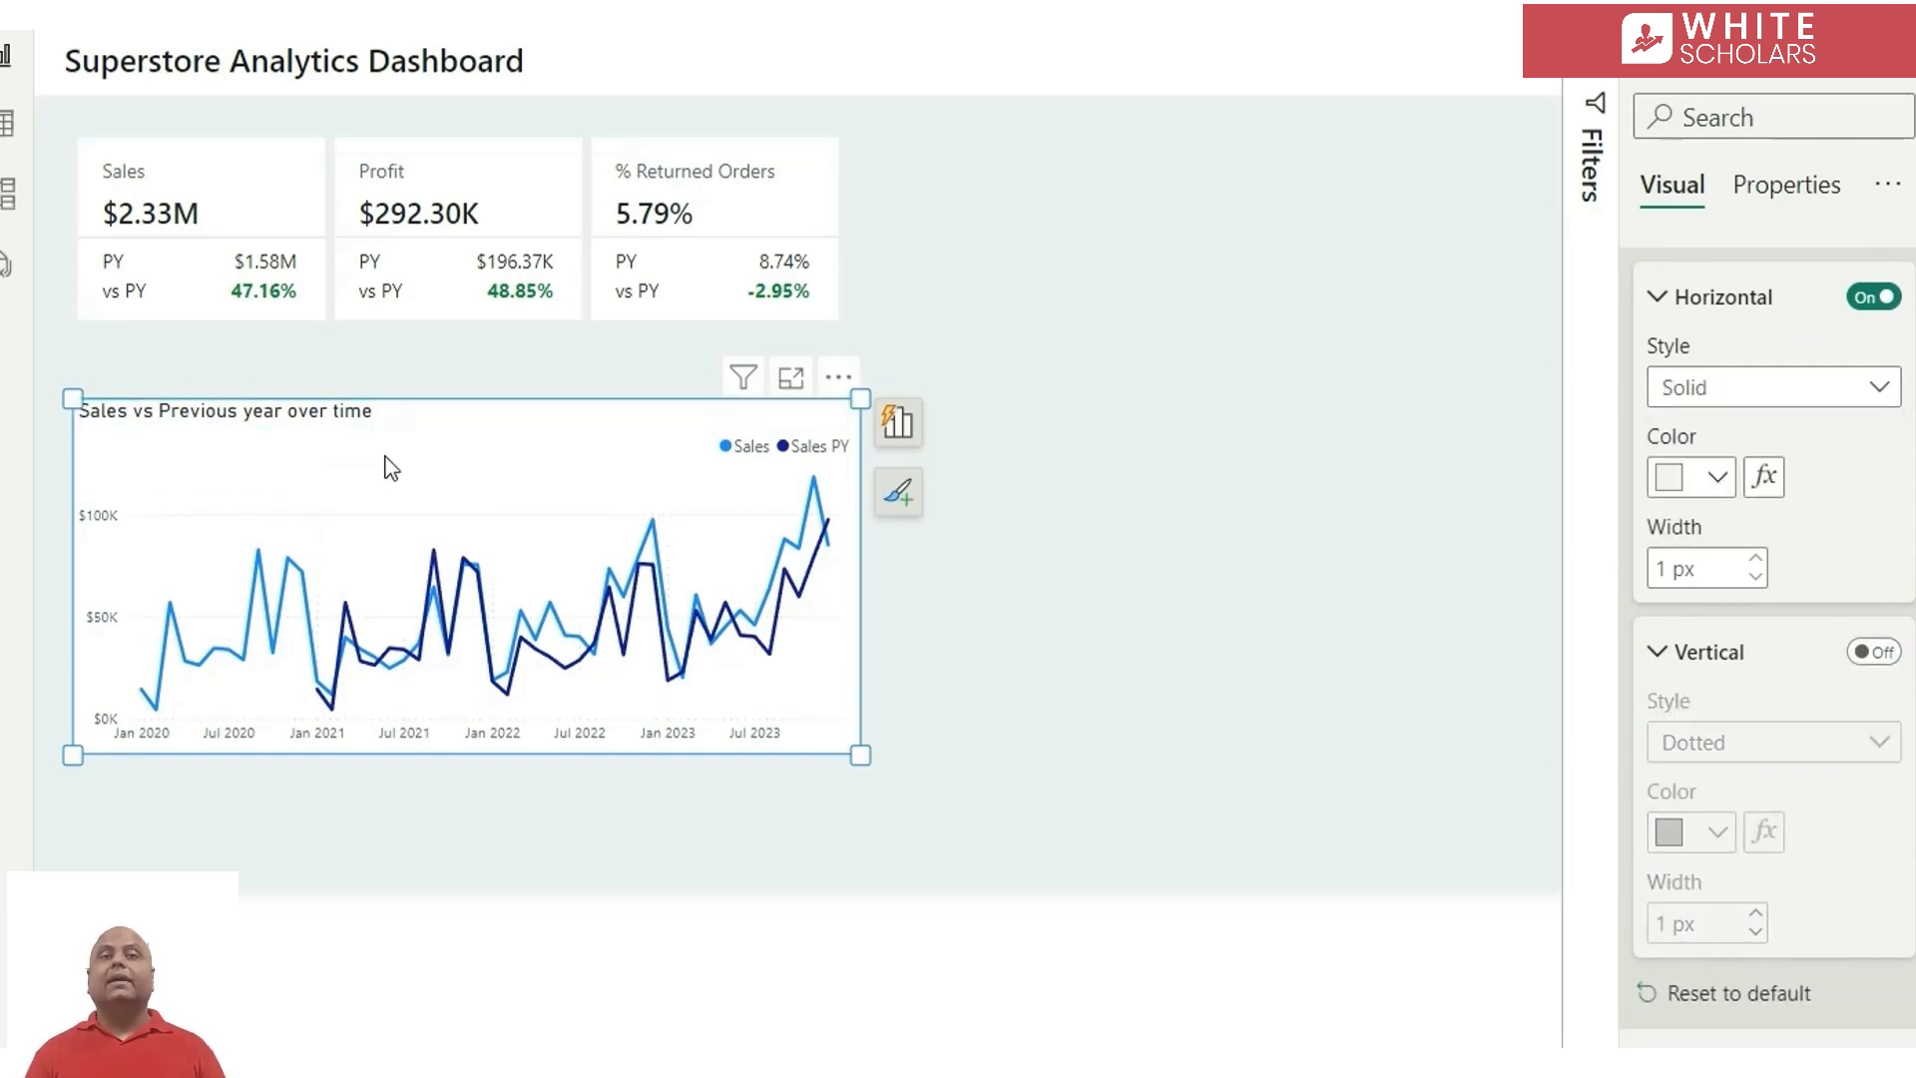
Set the line chart's padding to 20 px on all four sides
click(1722, 116)
text(padd)
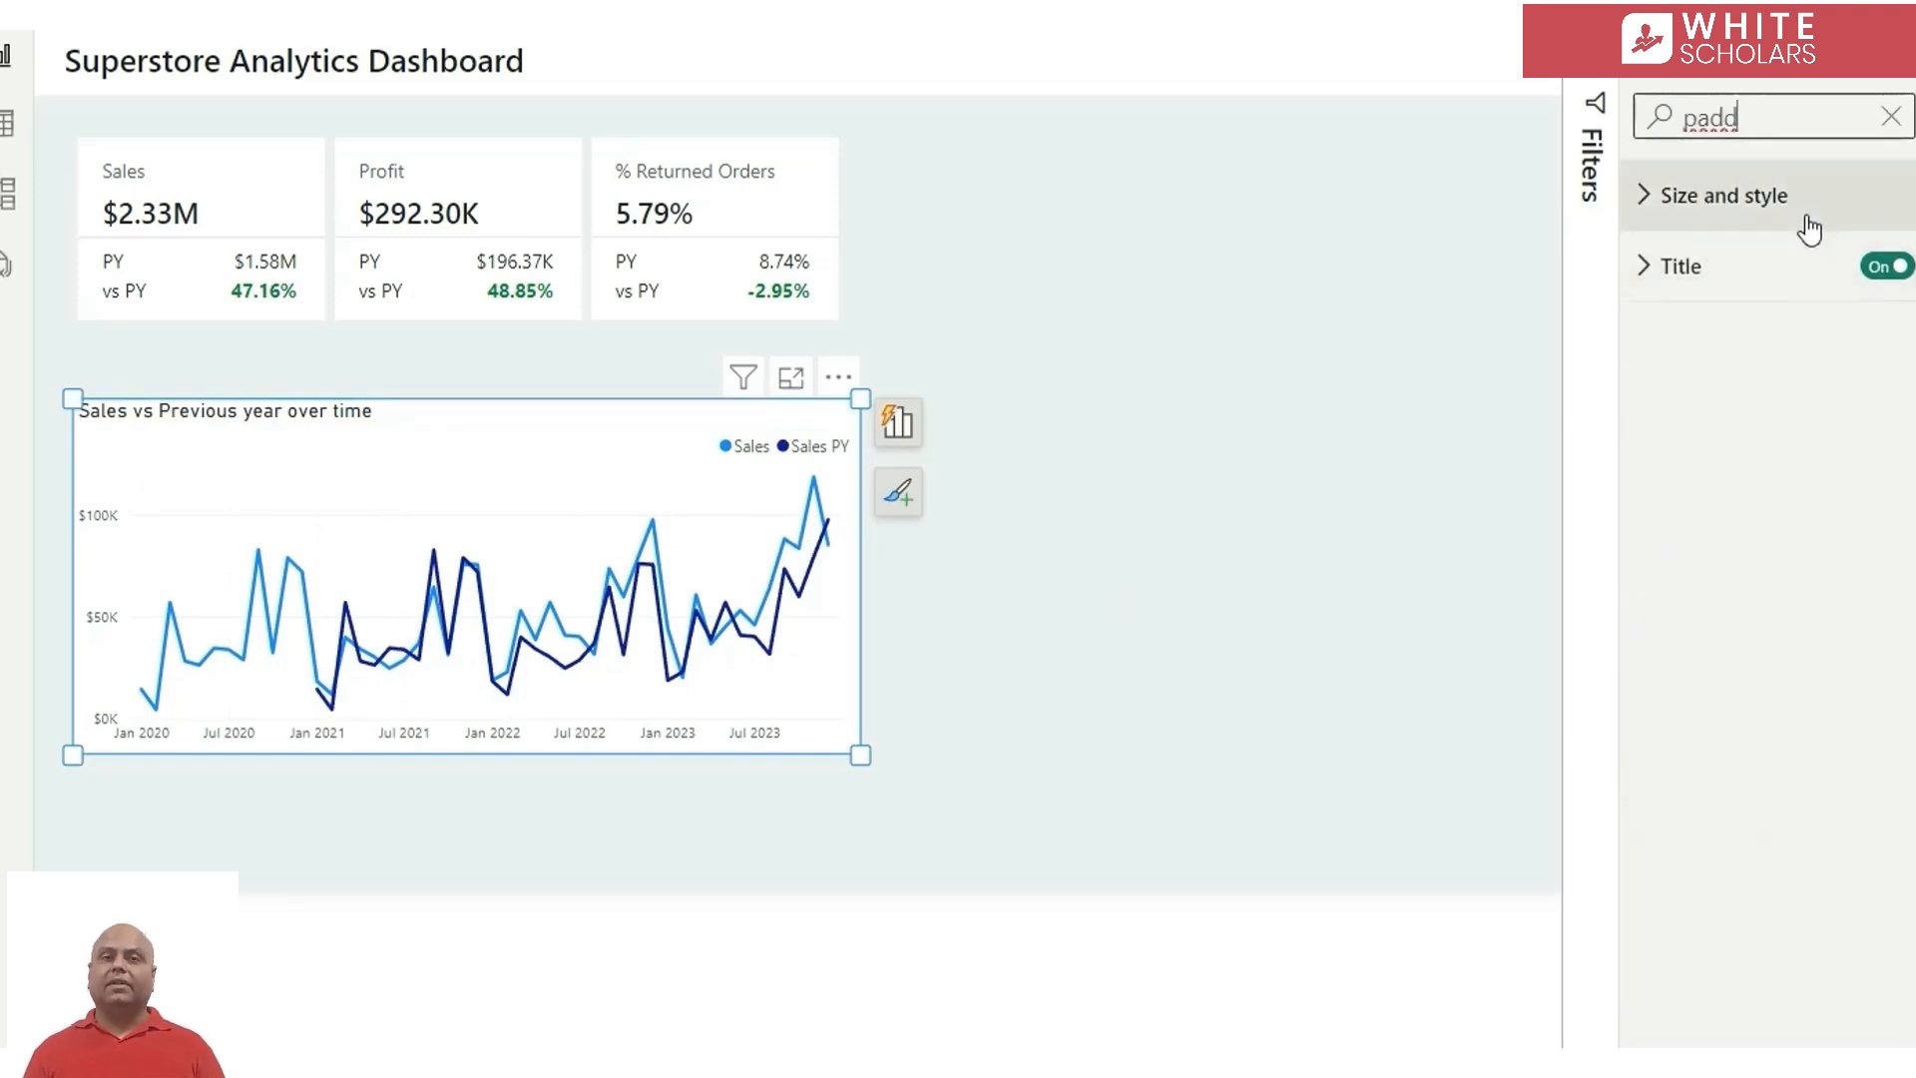
click(1737, 193)
click(1744, 340)
text(20)
key(Tab)
text(20)
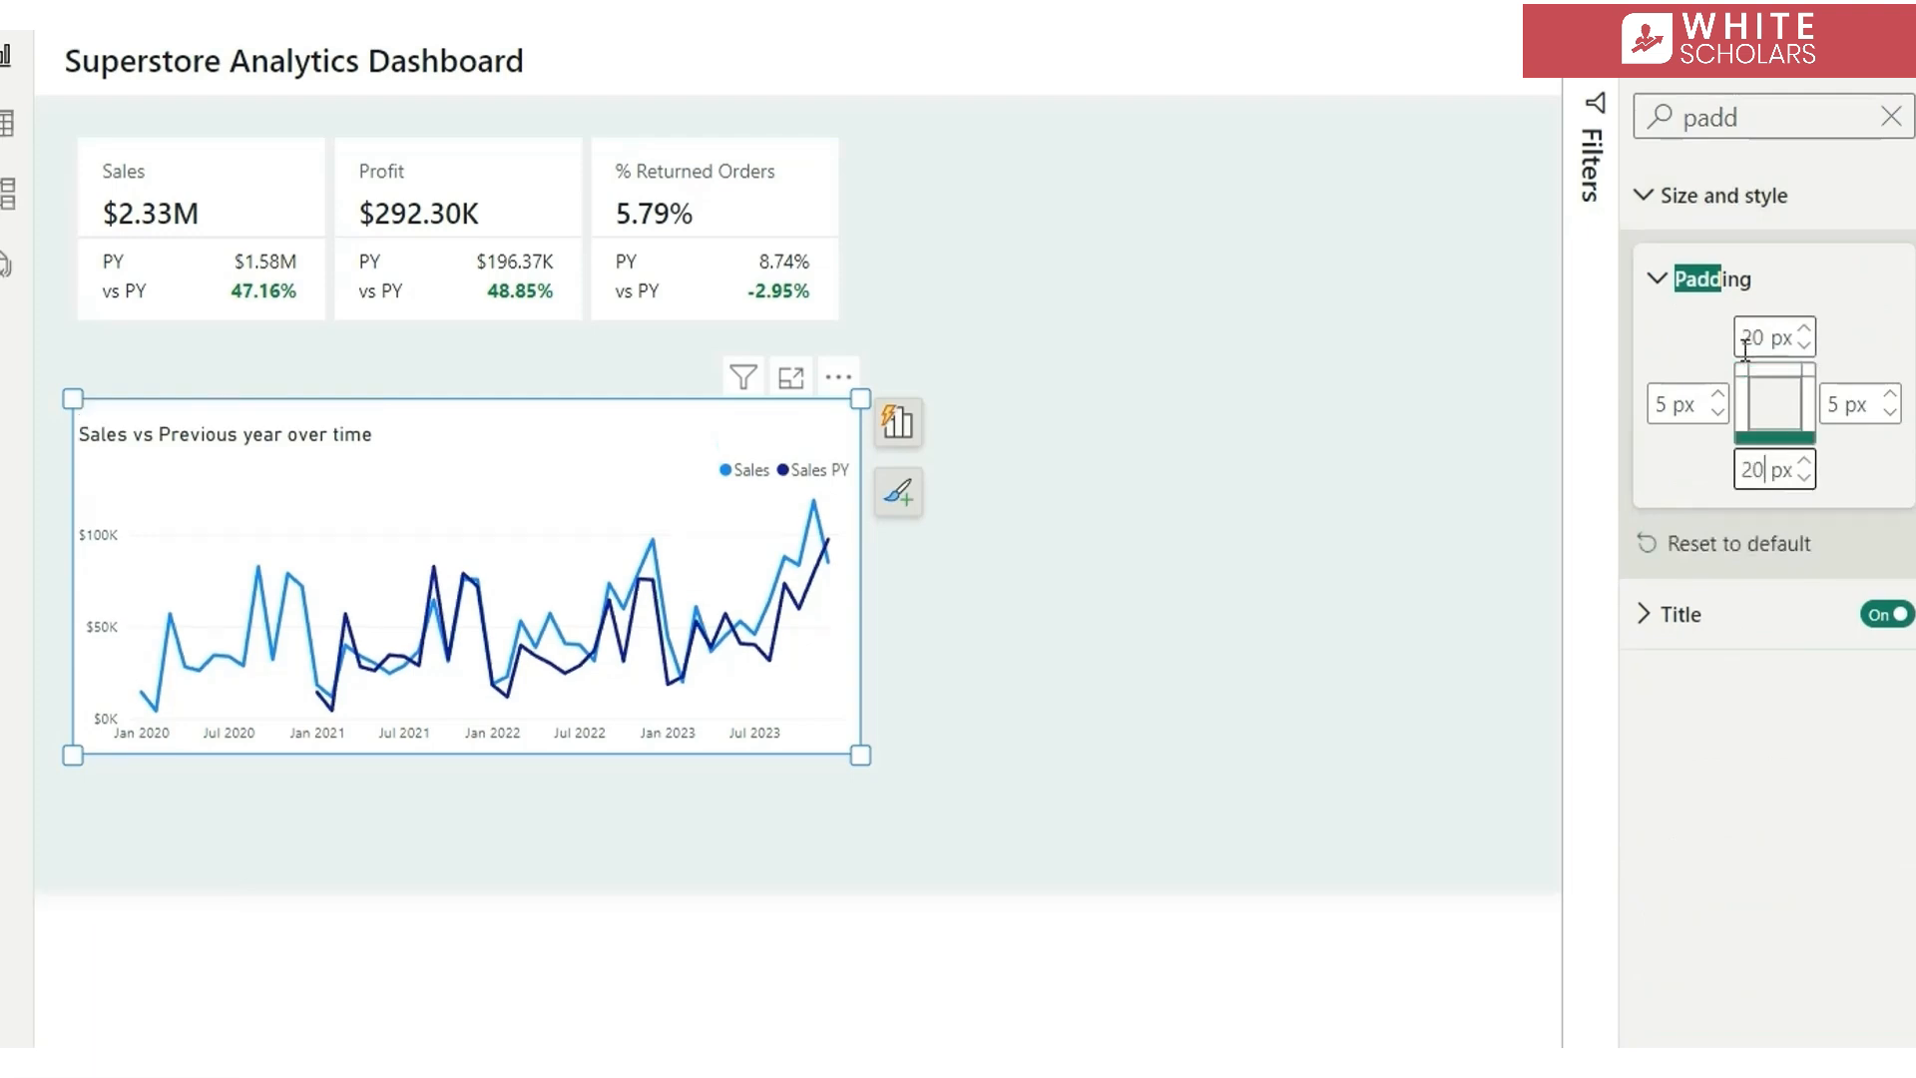
key(Tab)
text(20)
click(1680, 399)
text(20)
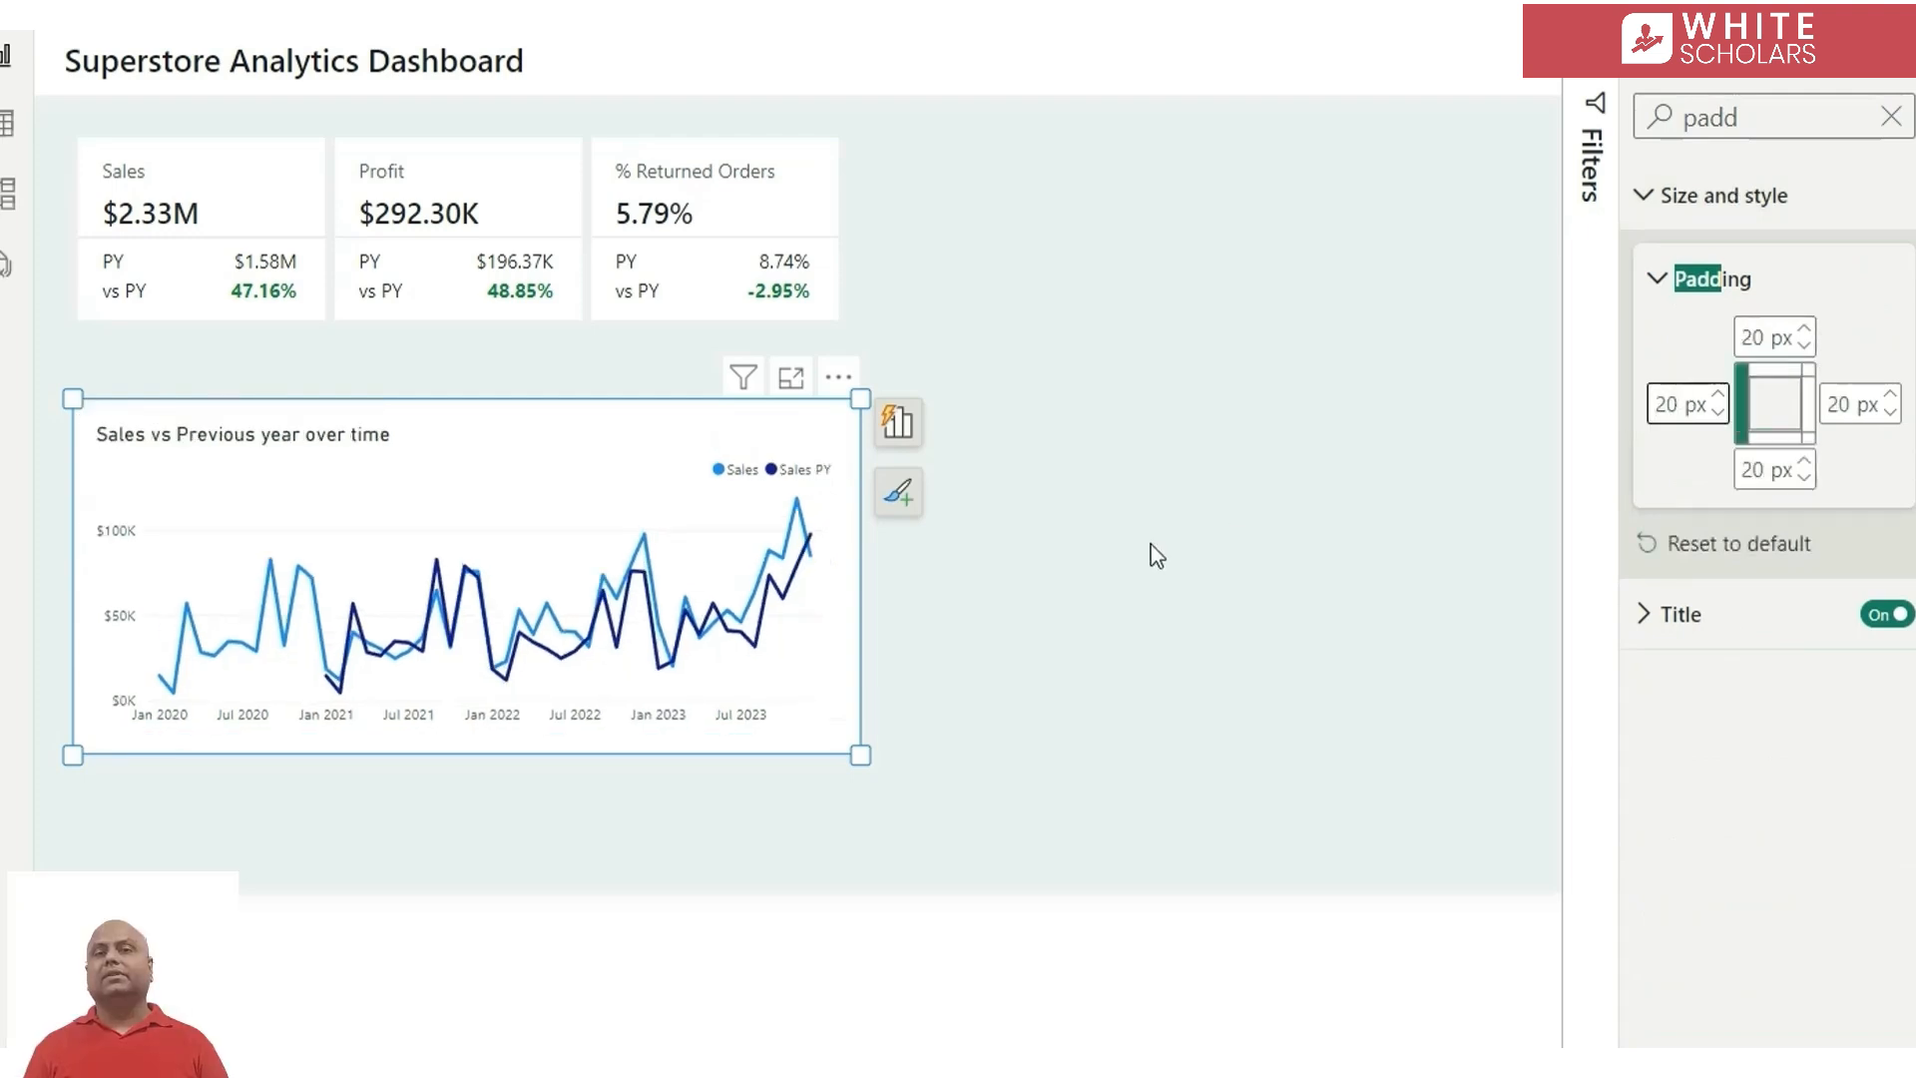
click(1089, 559)
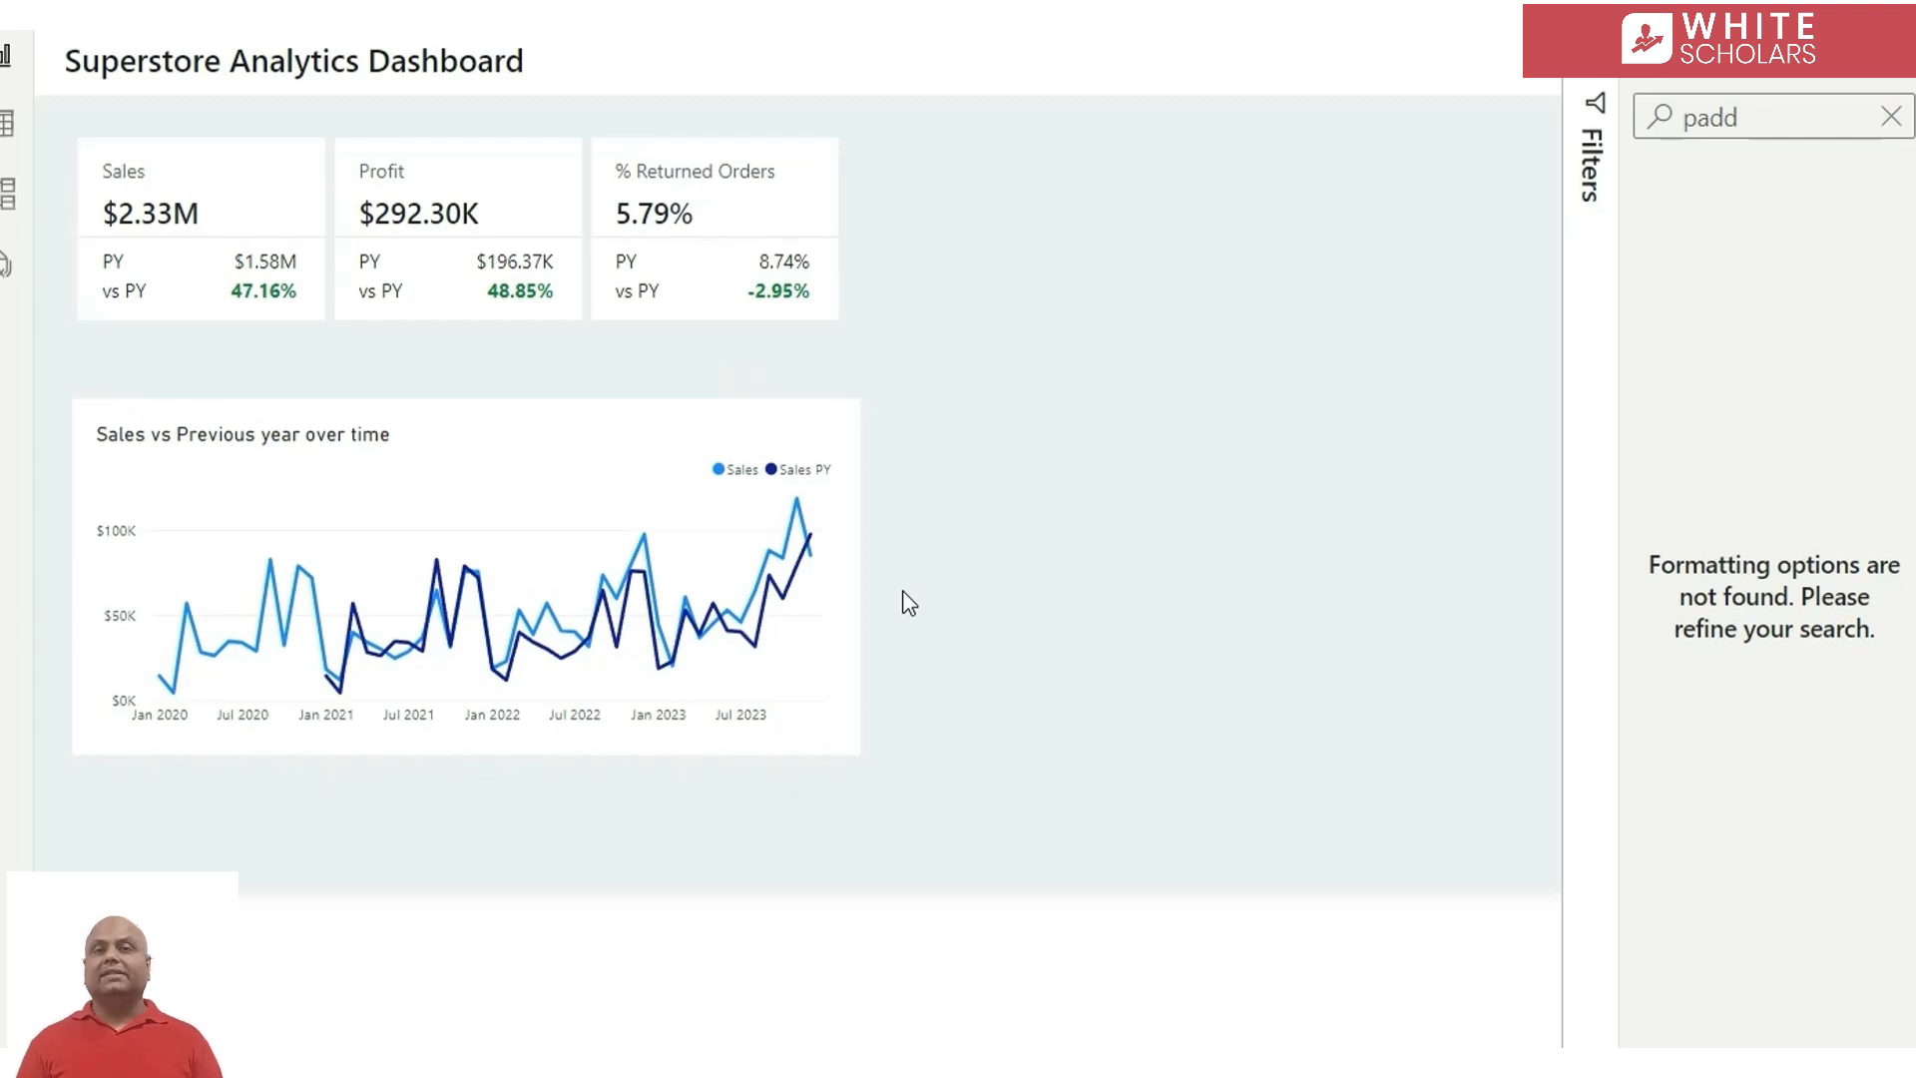
Set the line colour of the Sales series in the line chart to green #58B381
click(462, 457)
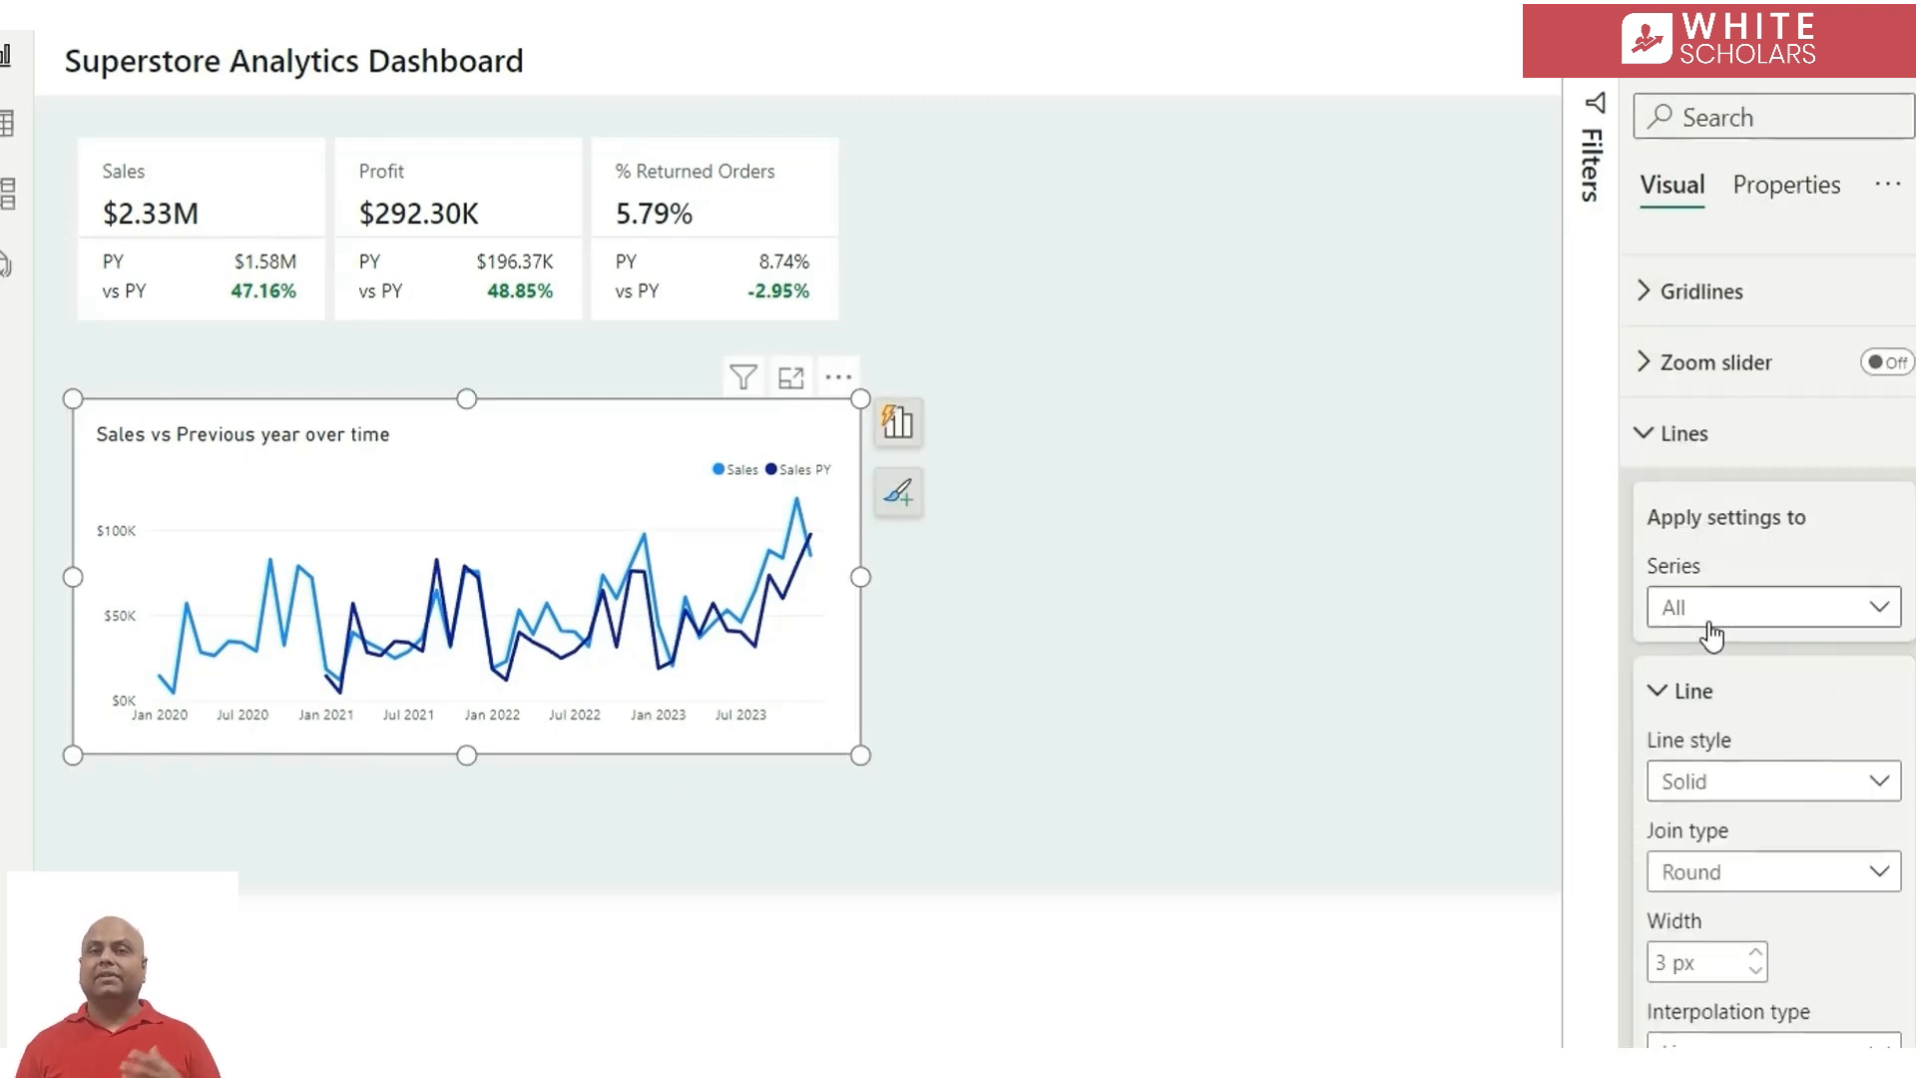
click(1713, 635)
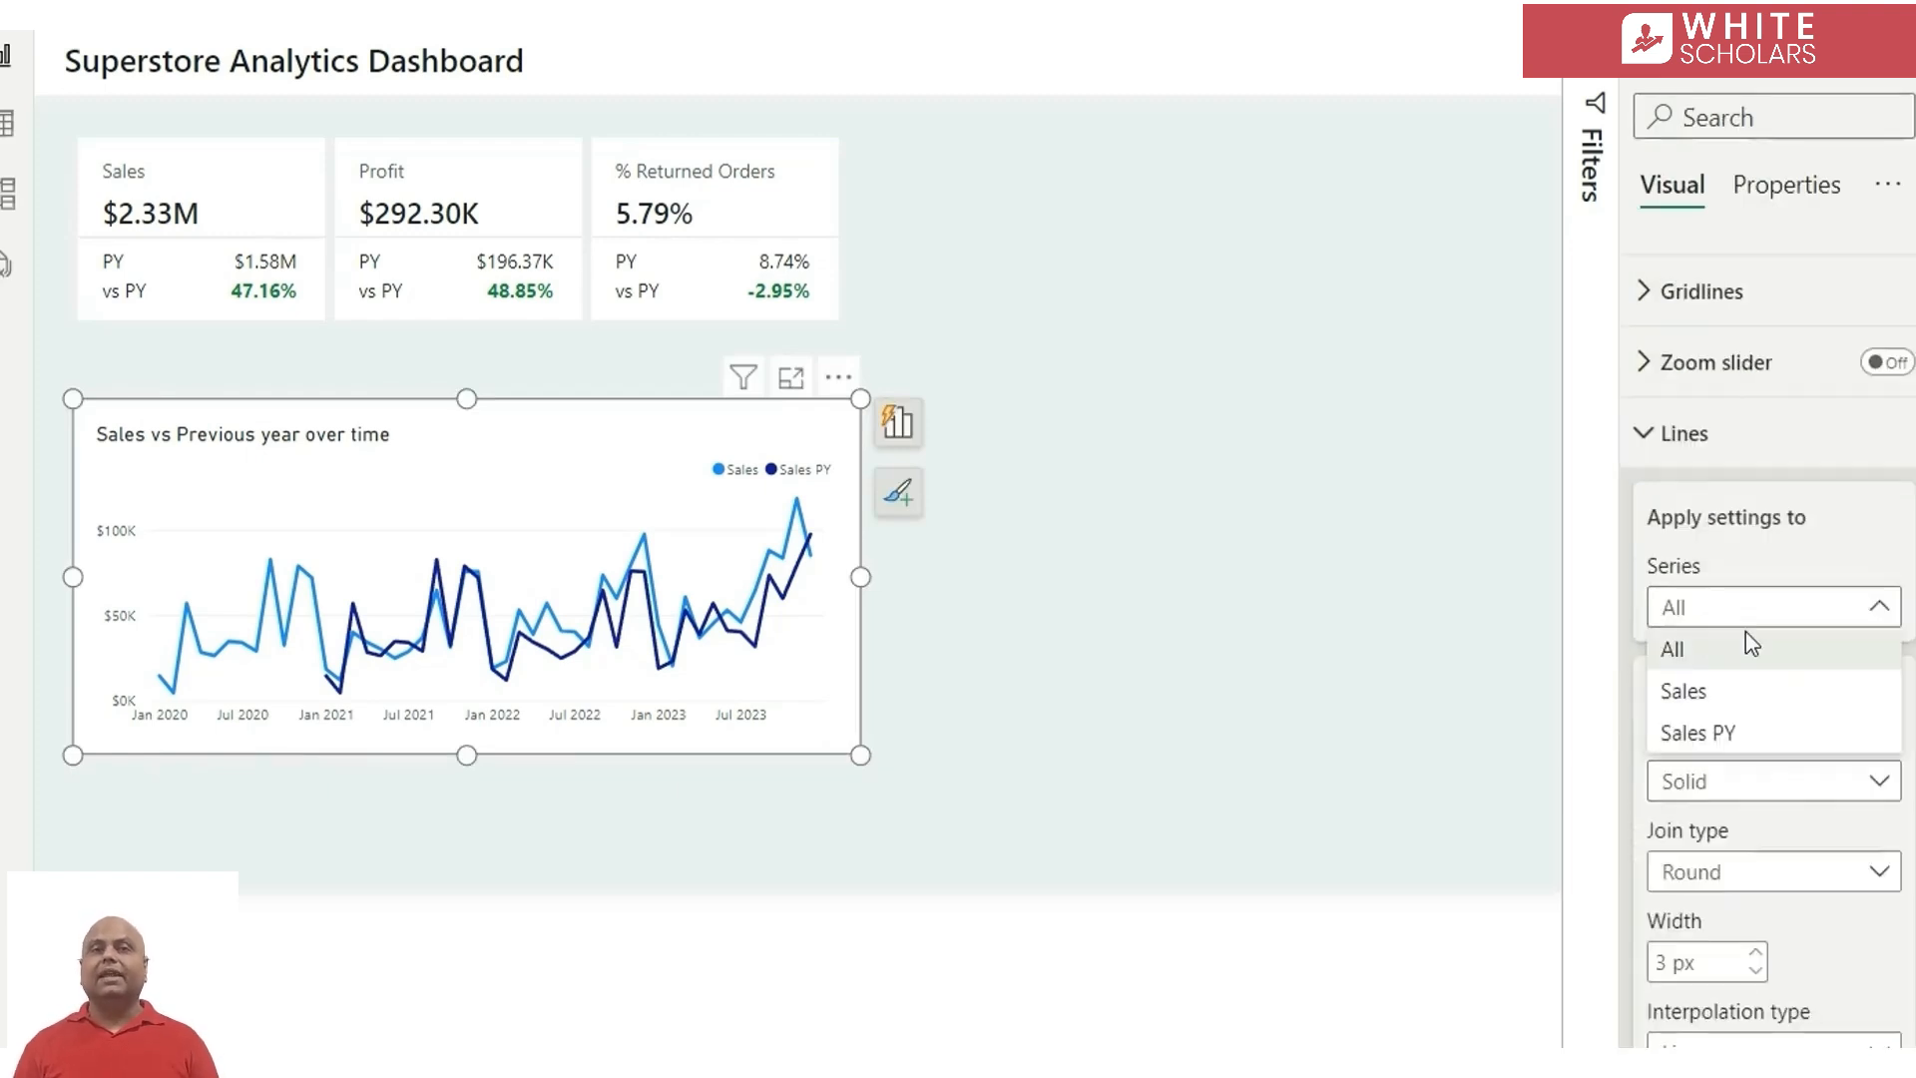
click(1746, 693)
scroll(1754, 811, down, 3)
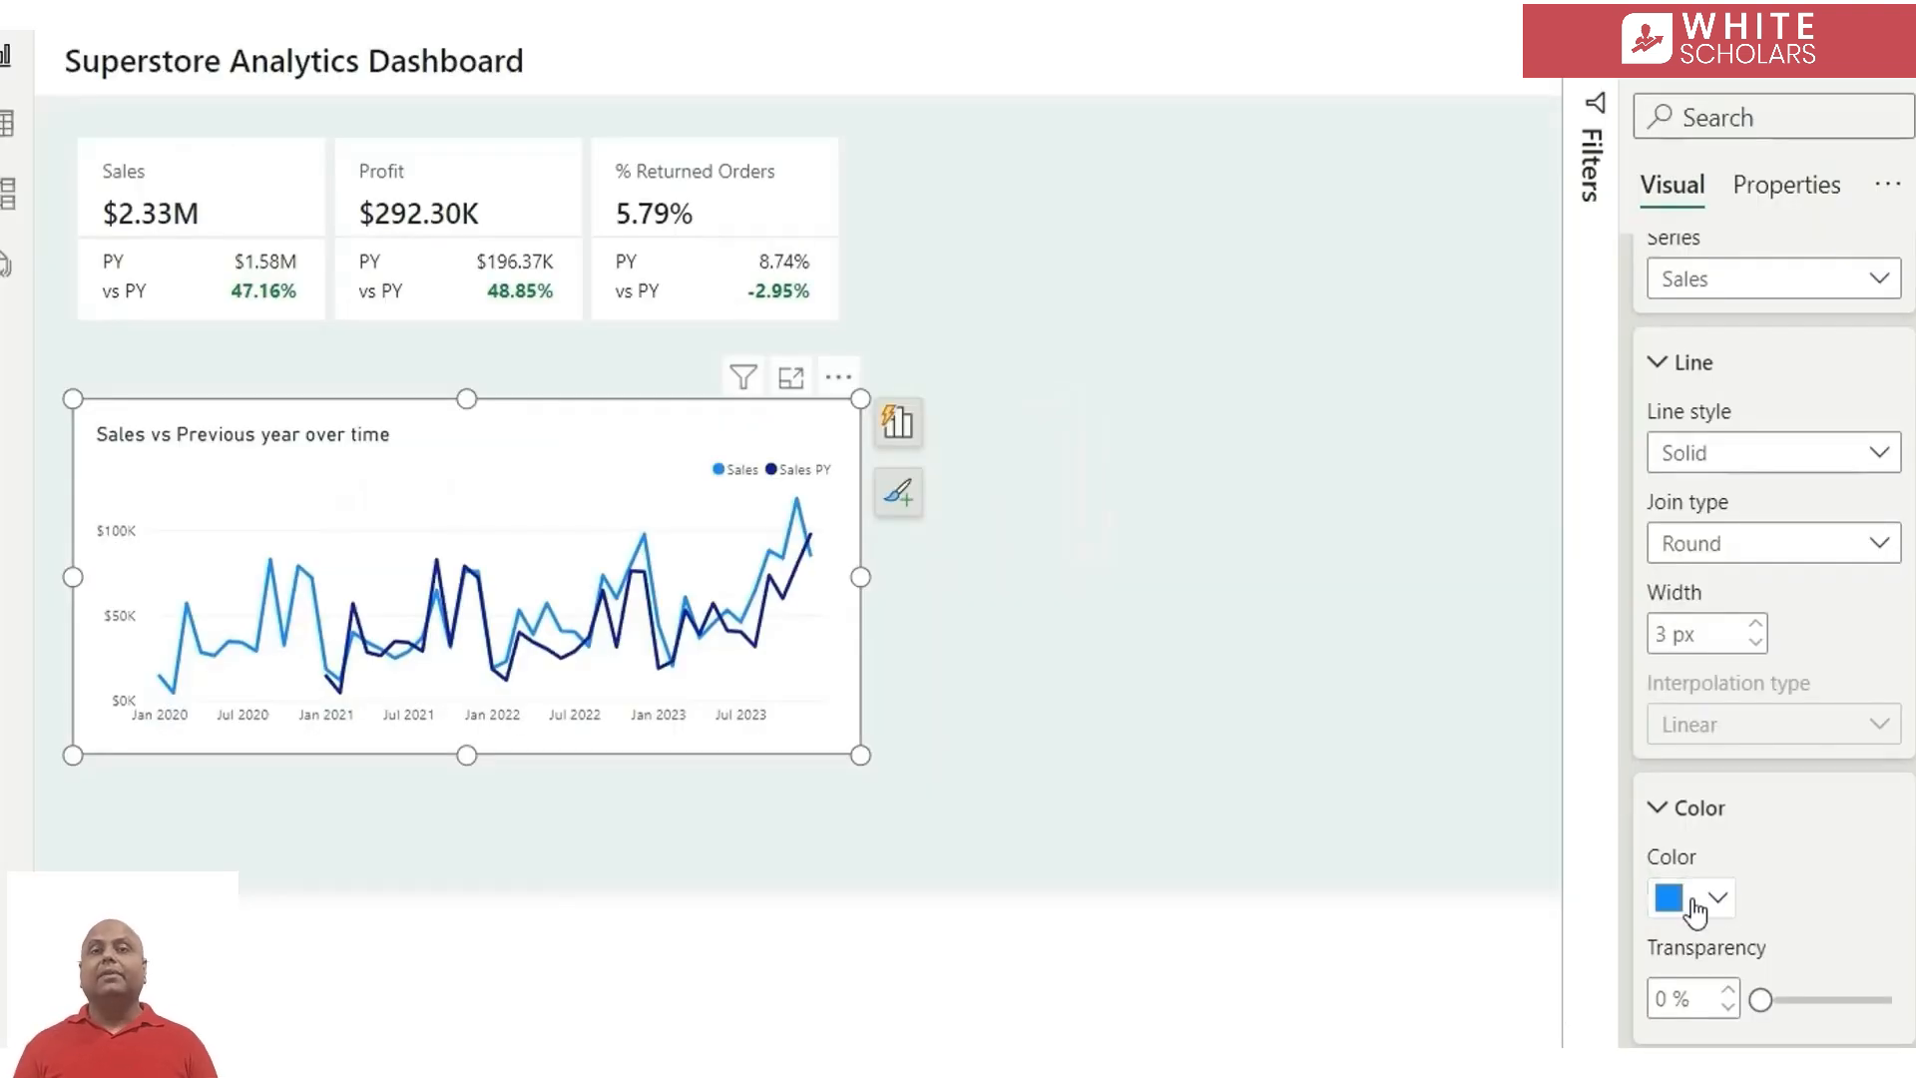
click(1694, 901)
click(1748, 805)
text(#5BB381)
key(Return)
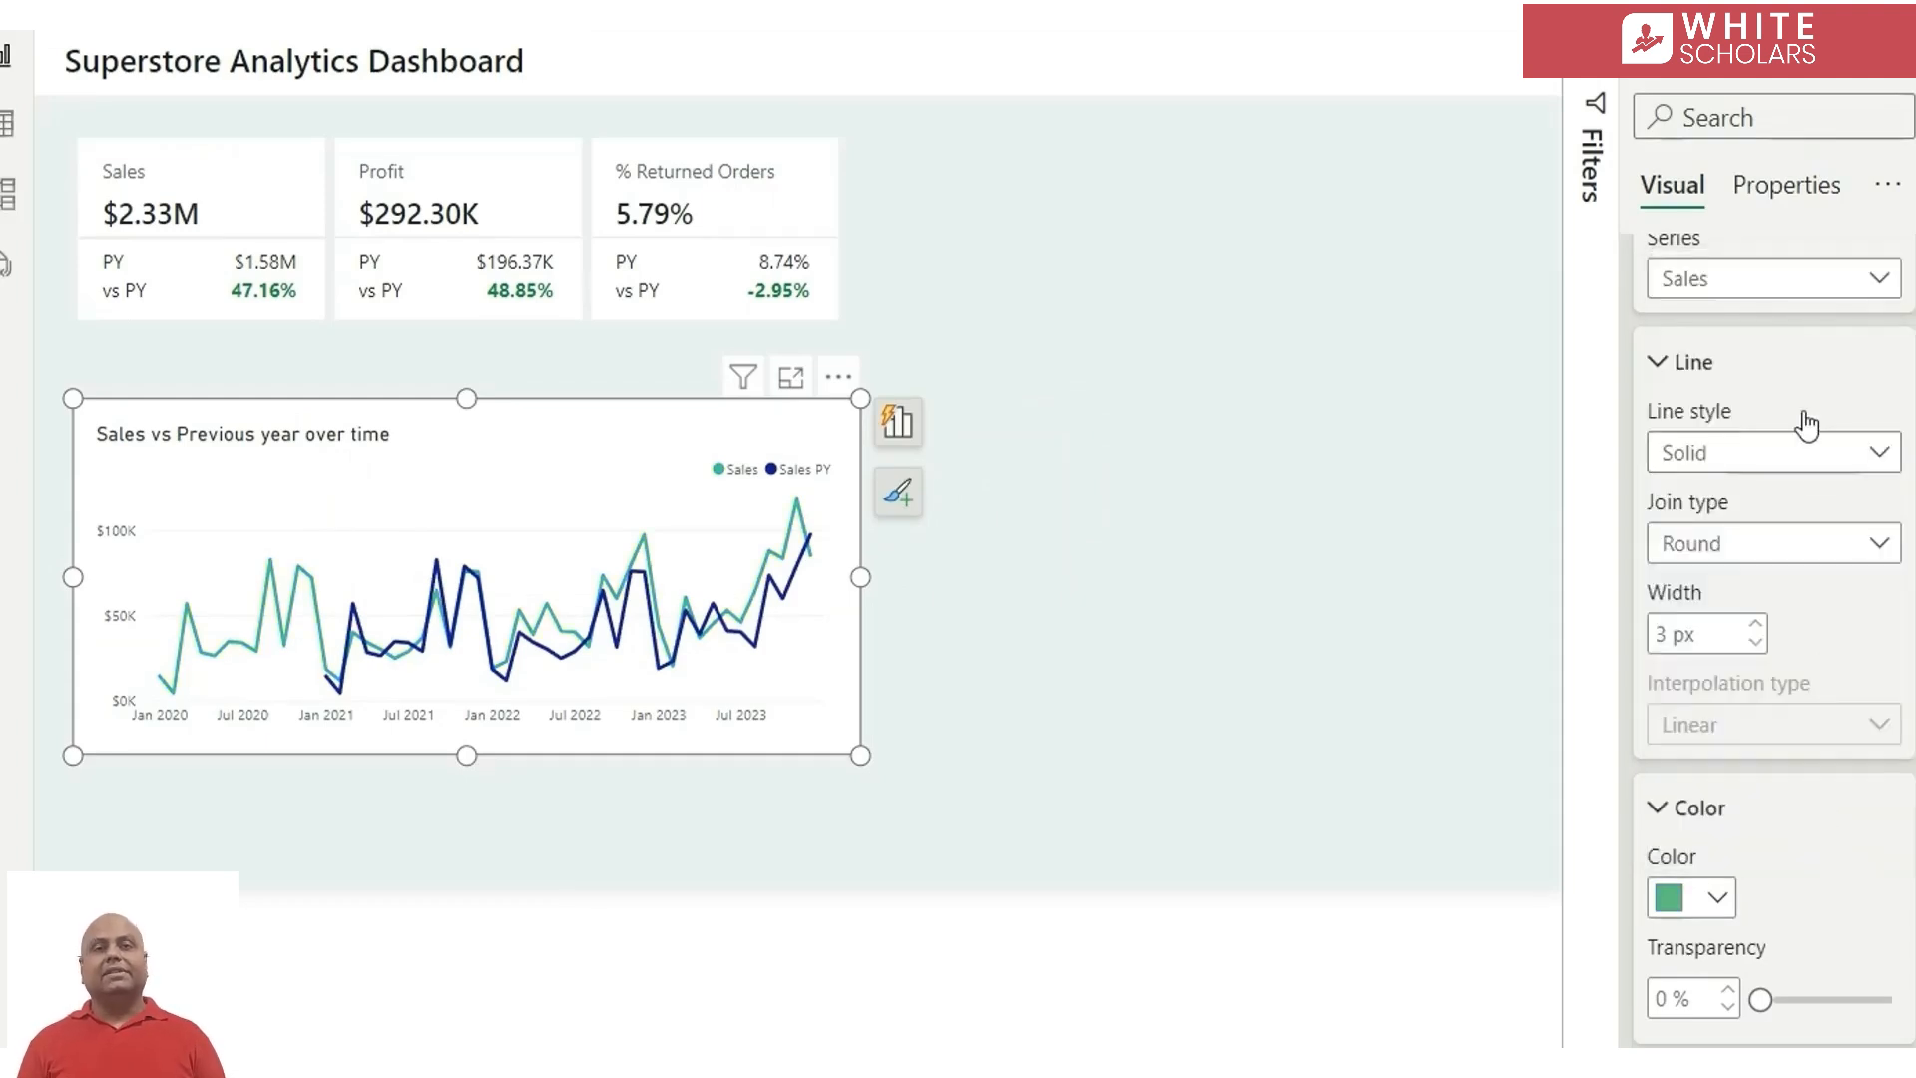
Set the Sales PY line to the grey theme colour White, 30% darker, with a Dashed line style
click(1753, 283)
click(1754, 416)
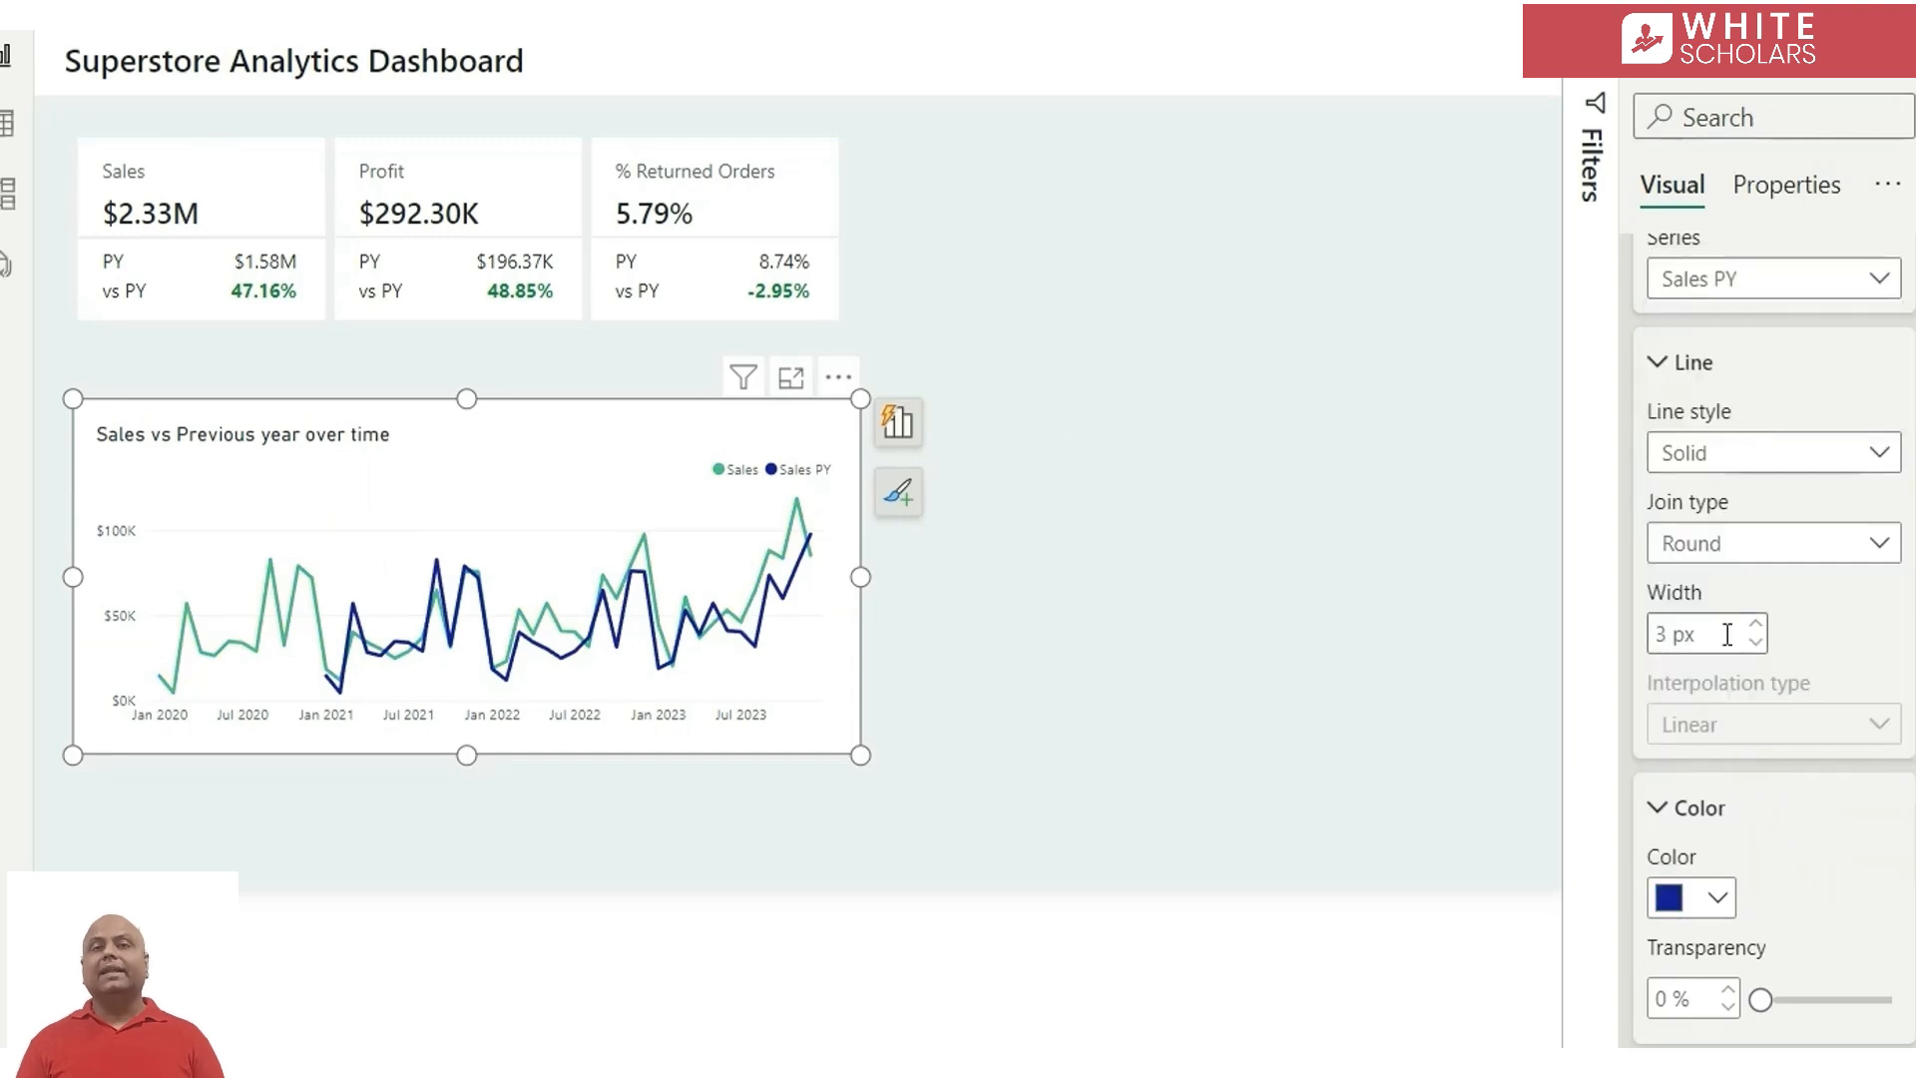
click(1700, 911)
click(1694, 529)
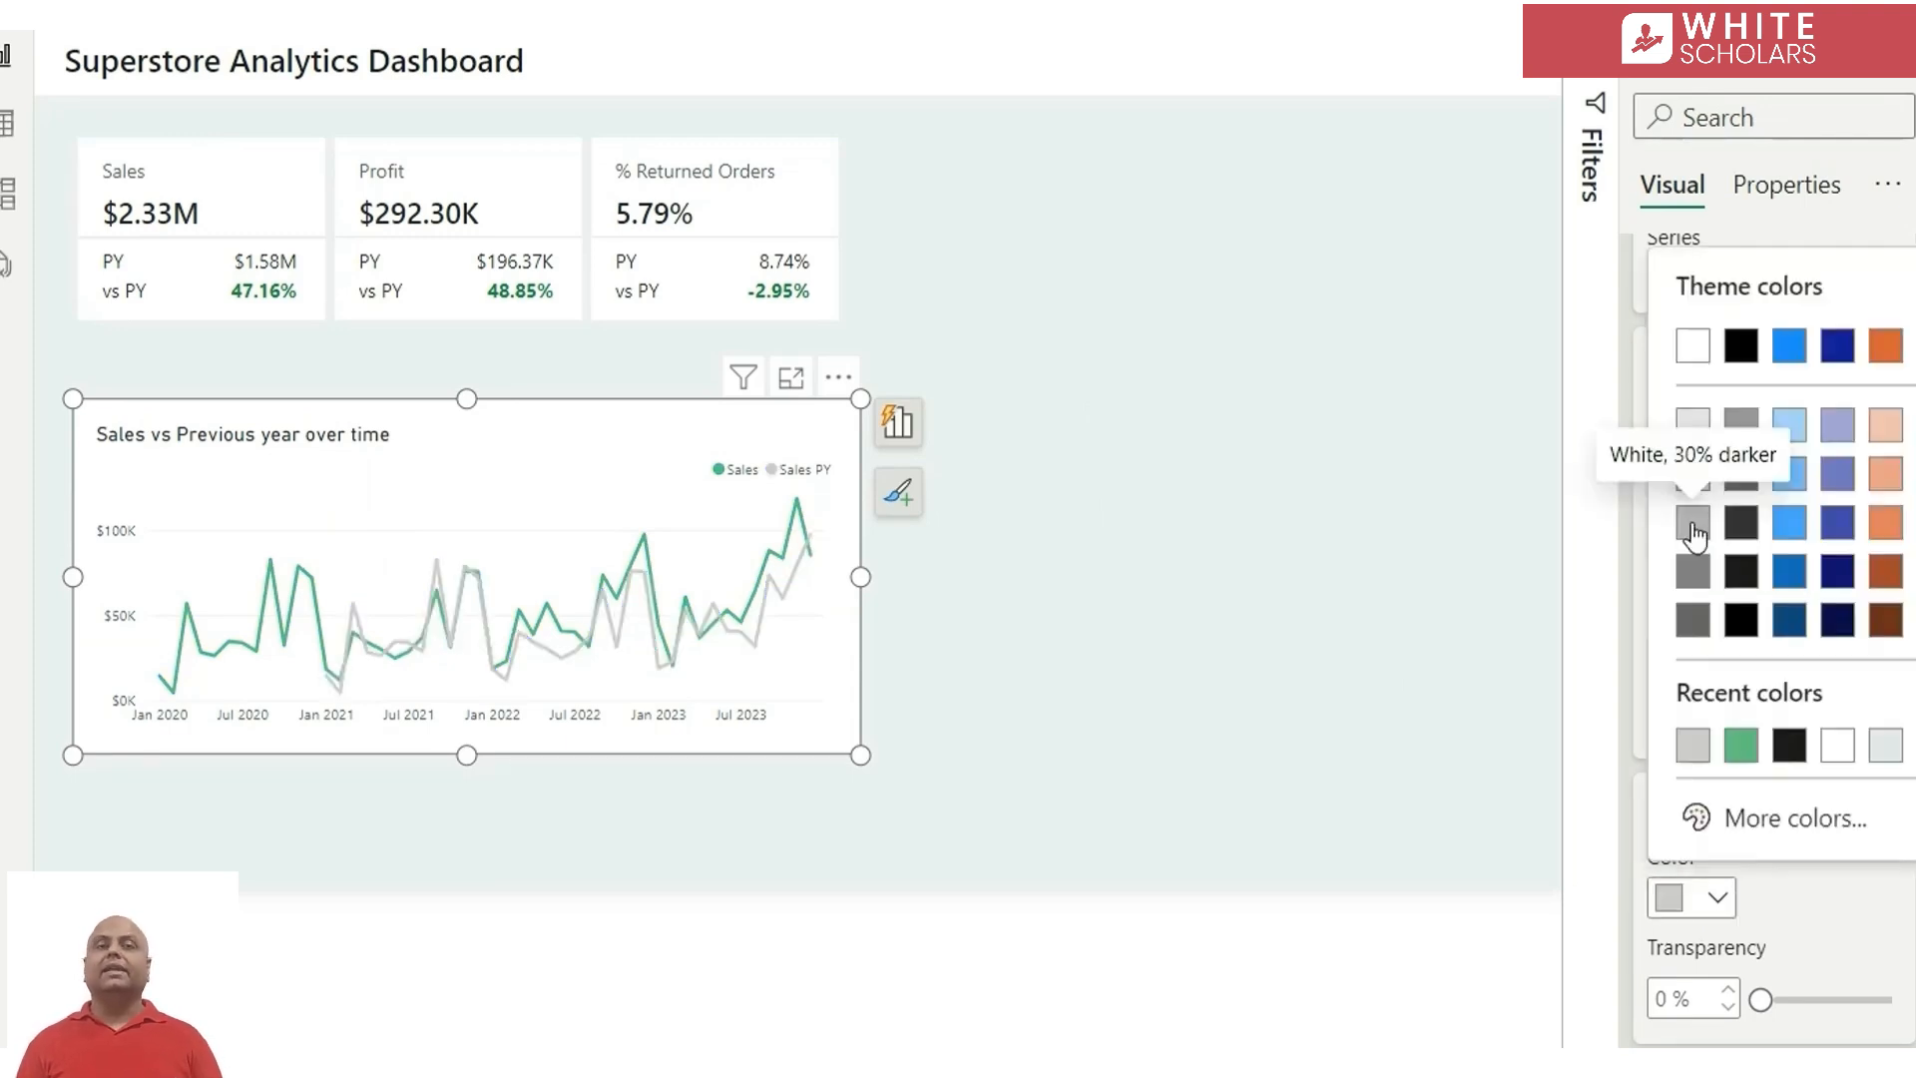
click(1693, 531)
click(1763, 457)
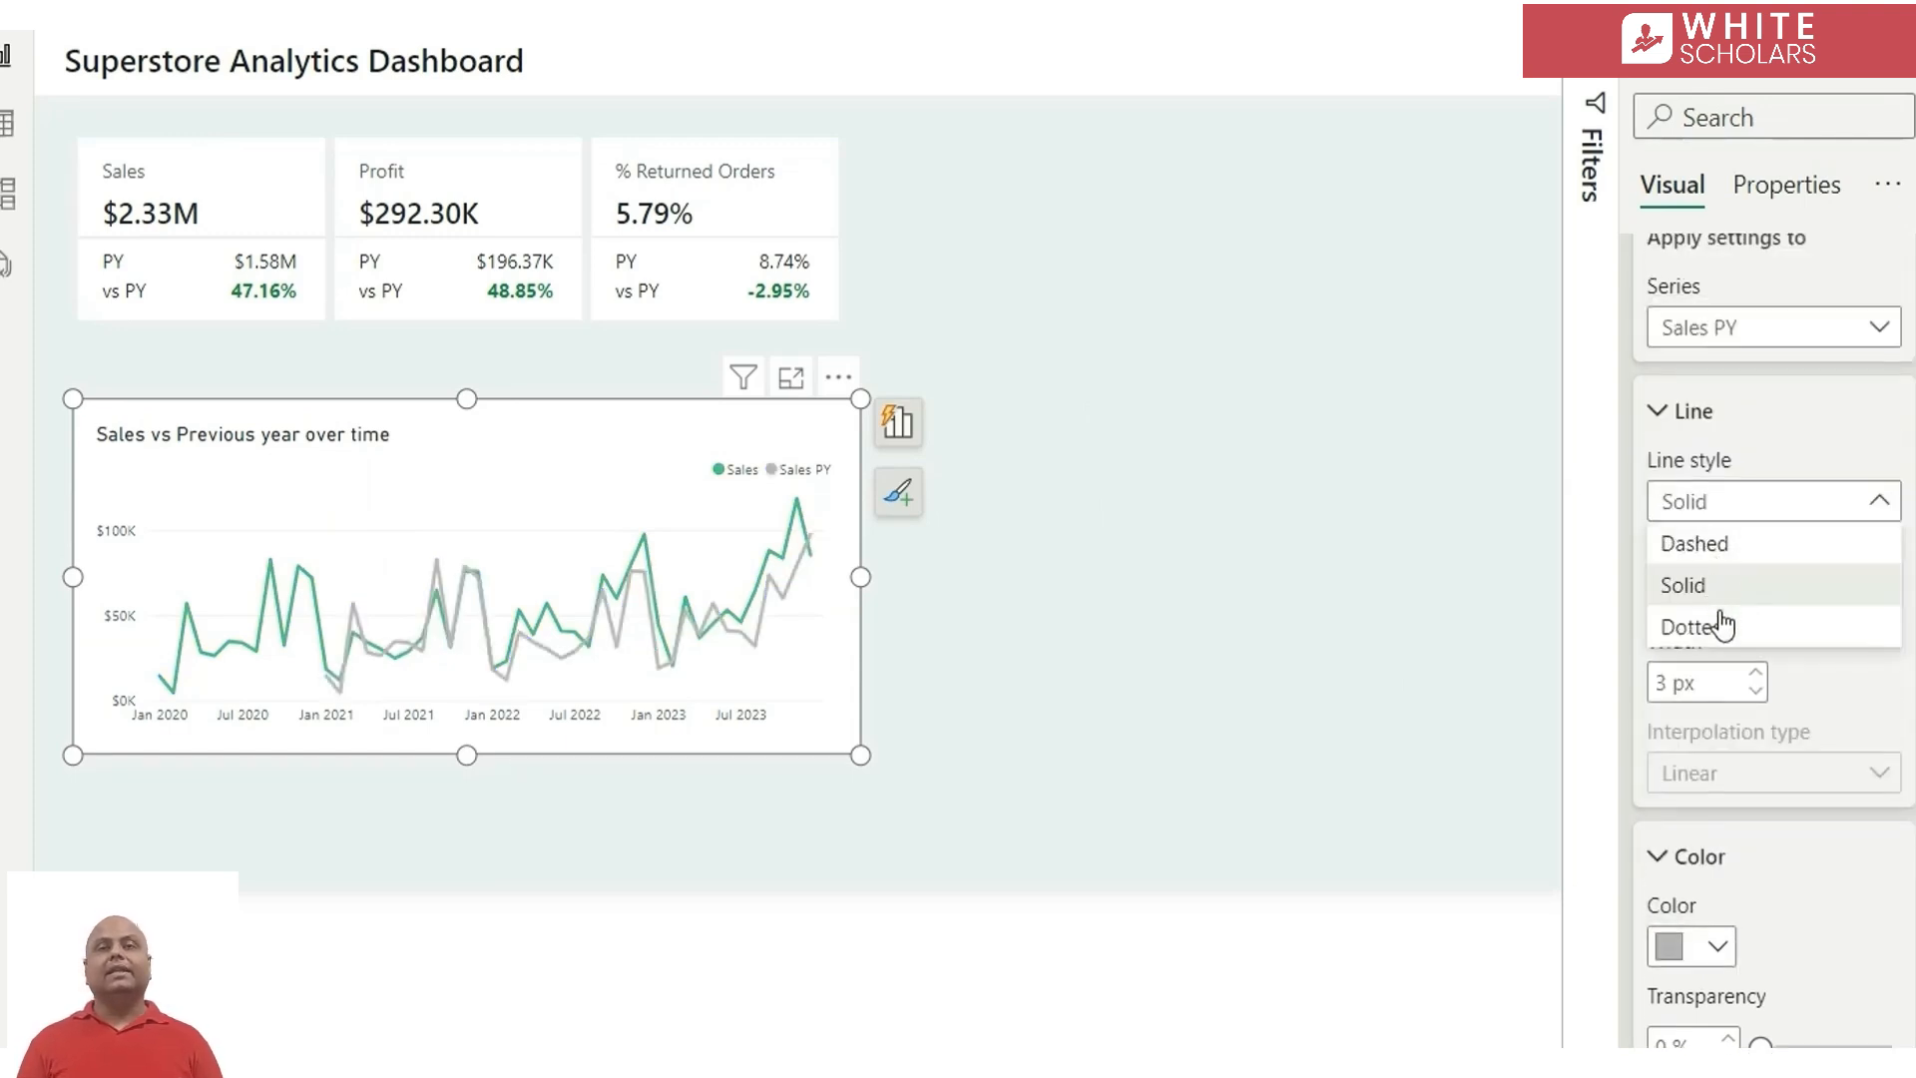
click(1757, 553)
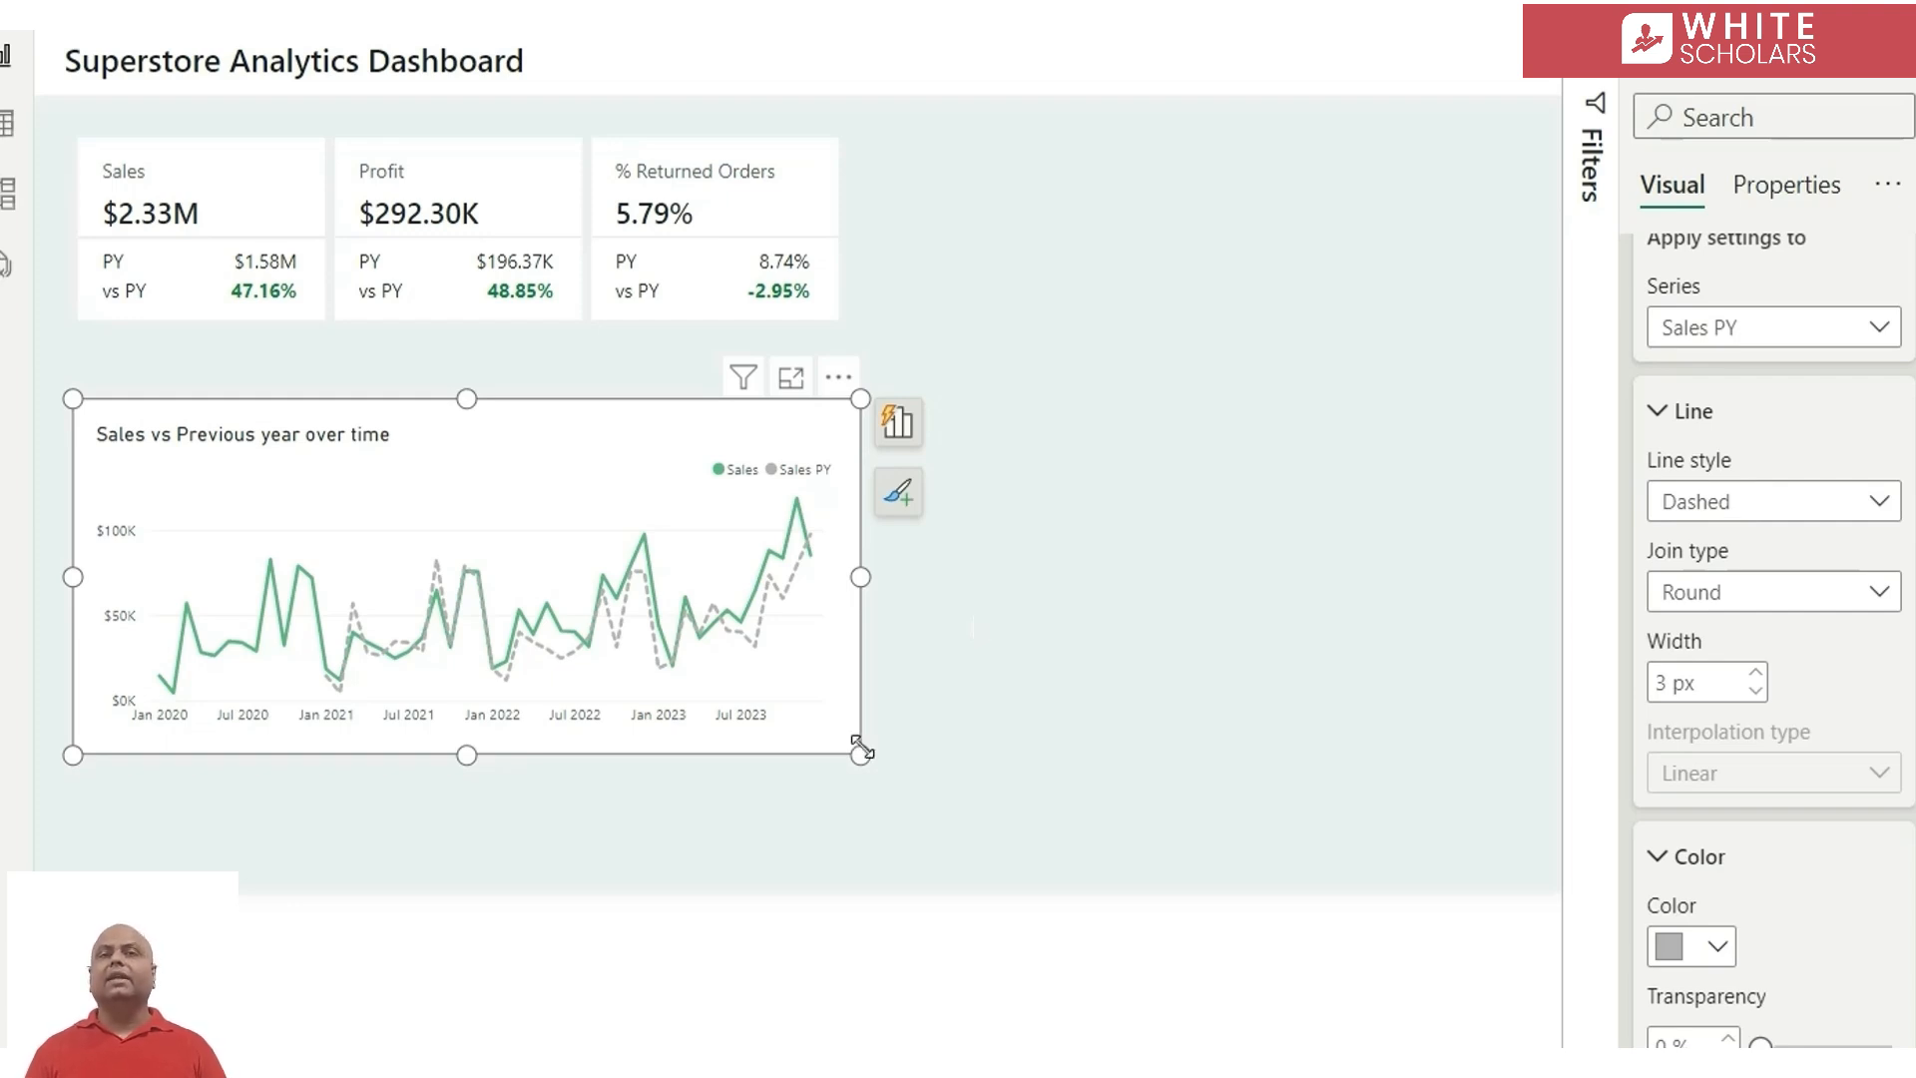
Shrink the line chart and place it beside the KPI cards, leaving a margin on both sides
drag(857, 754, 753, 705)
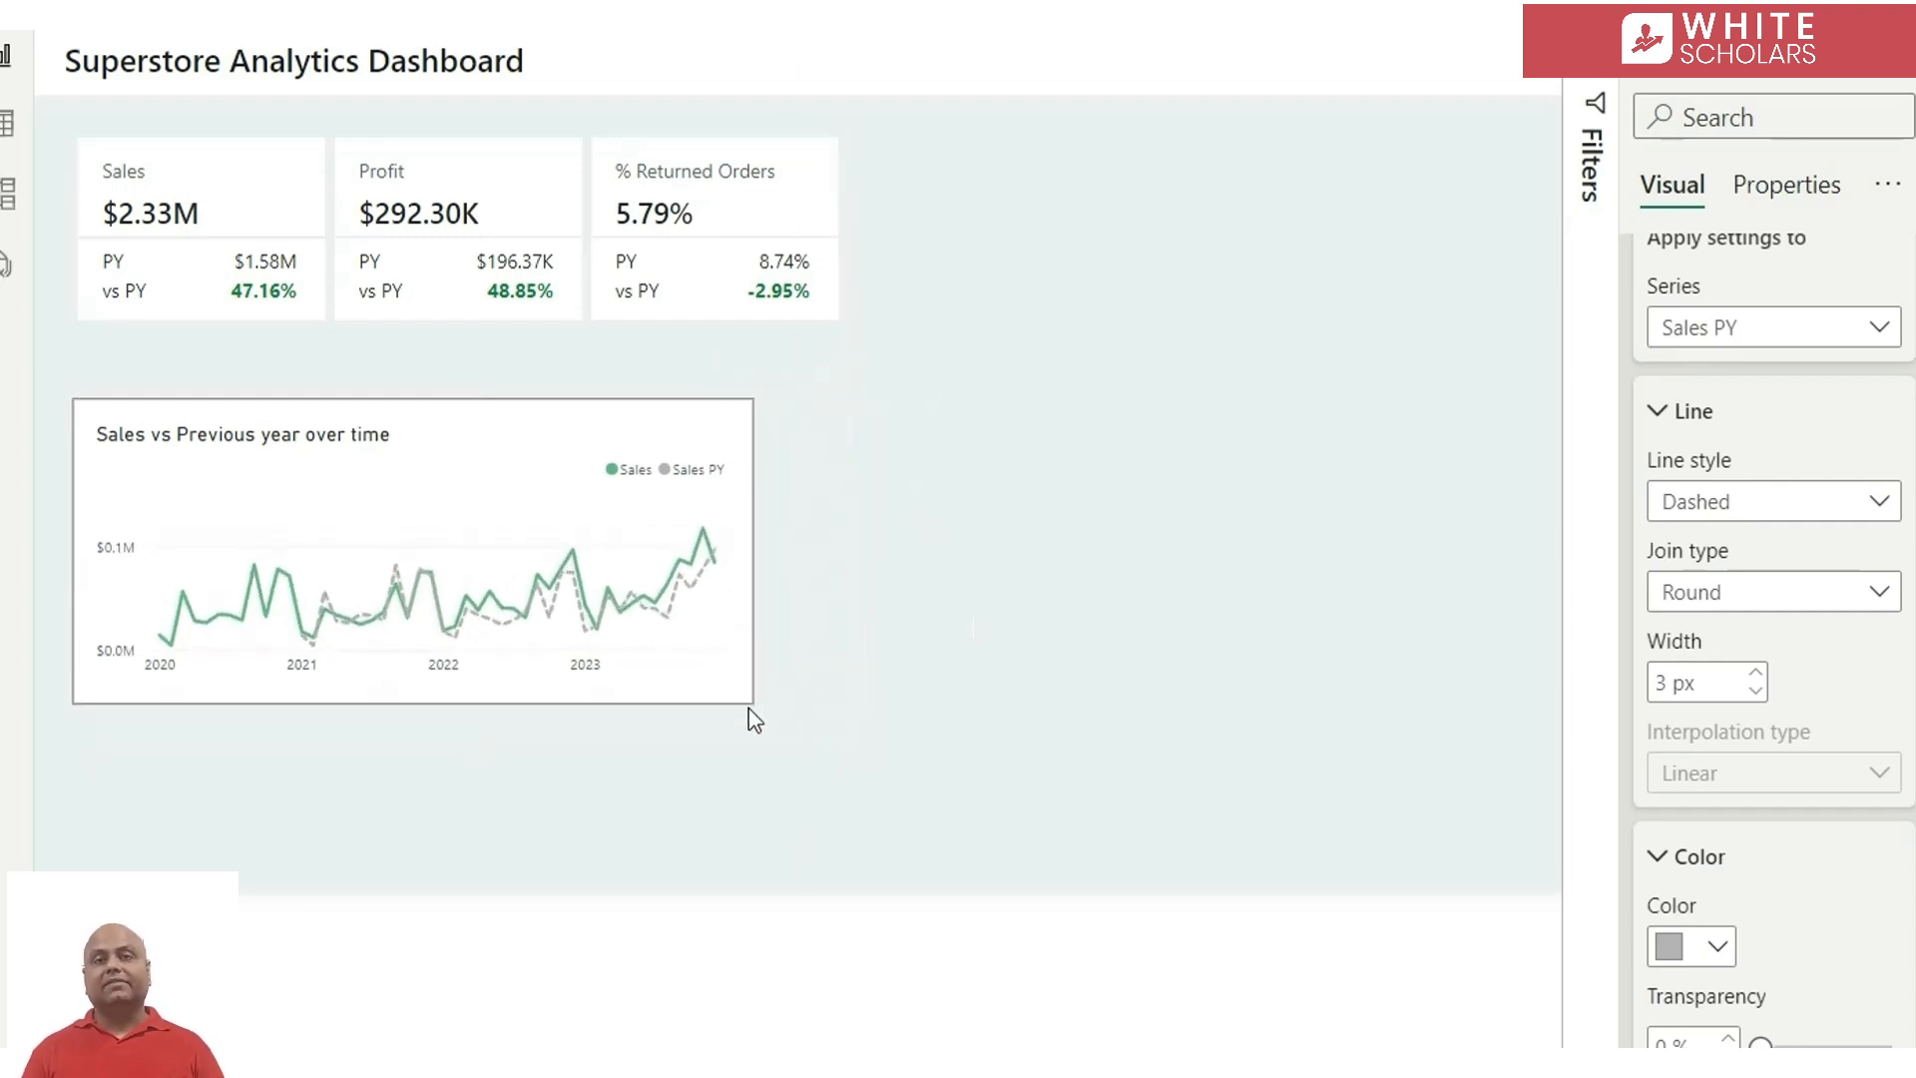
drag(518, 522, 1287, 260)
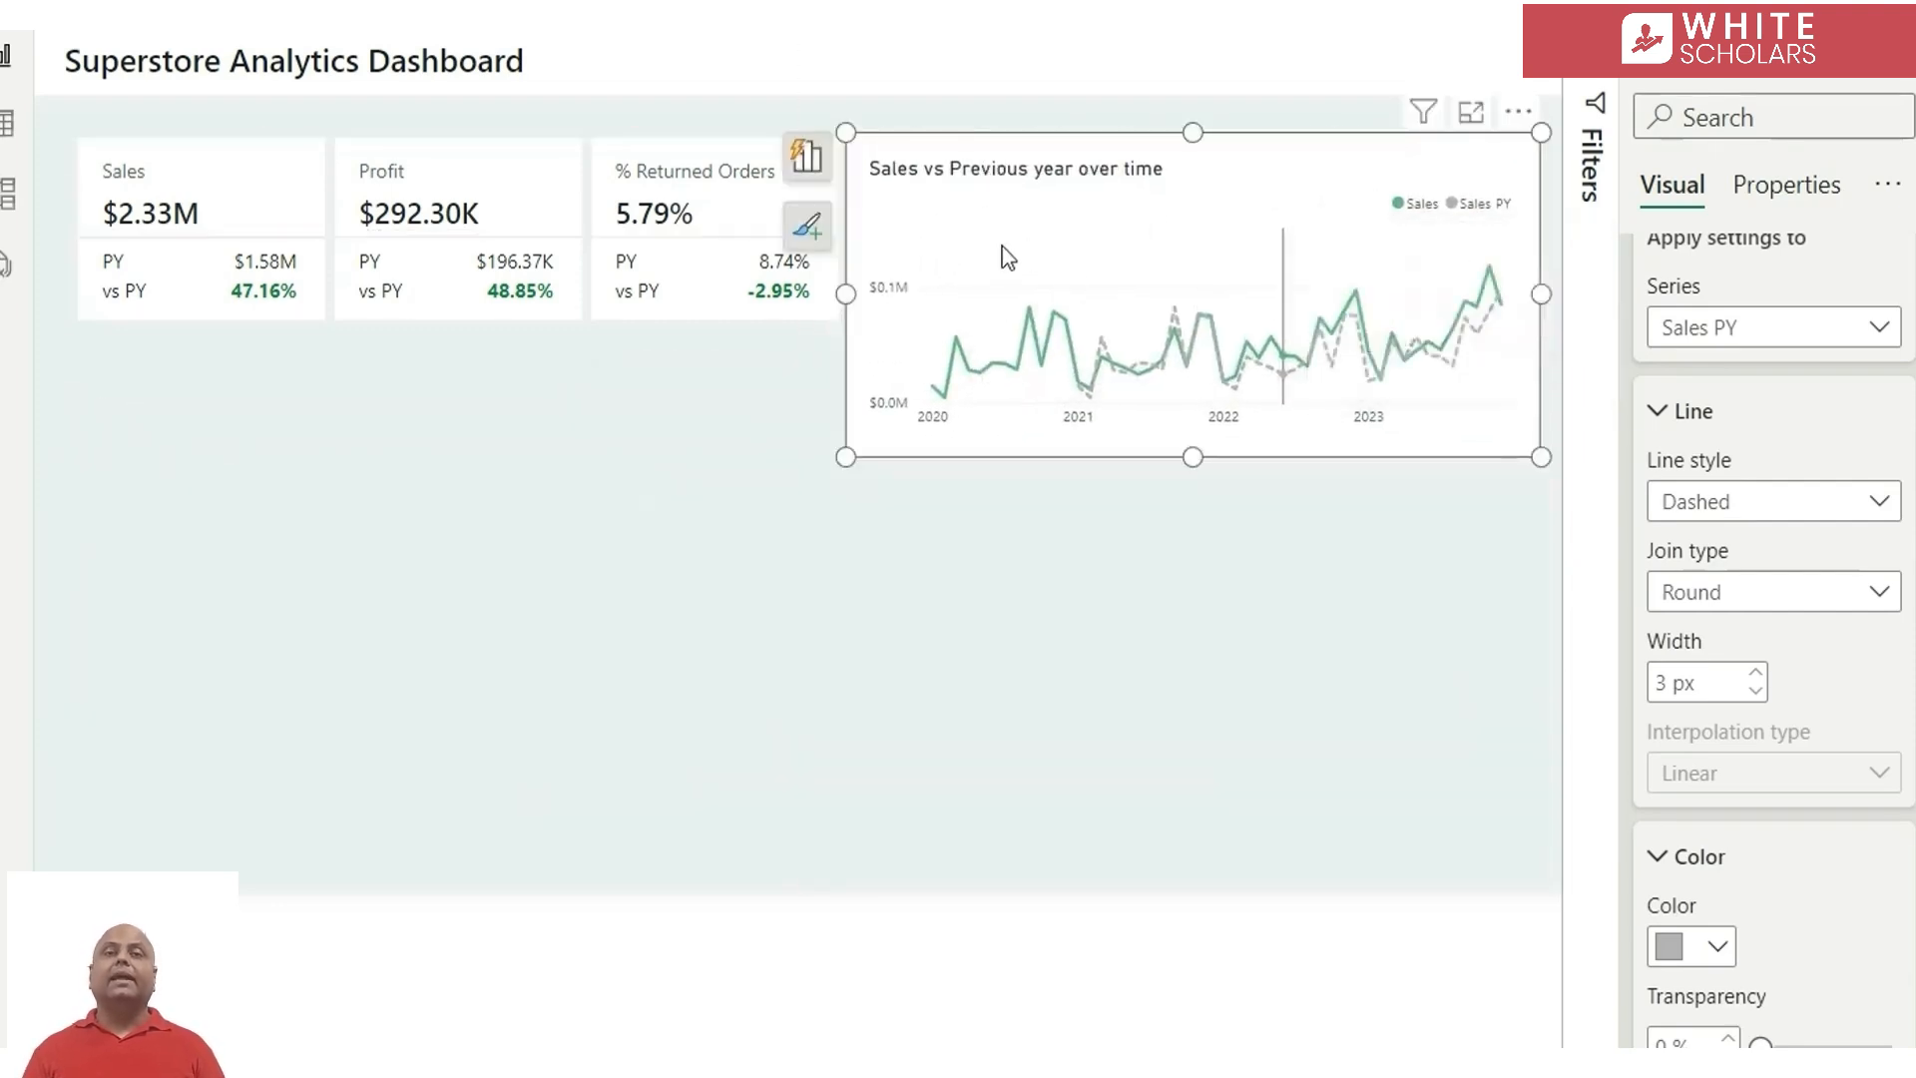
drag(846, 294, 870, 295)
drag(1532, 296, 1521, 298)
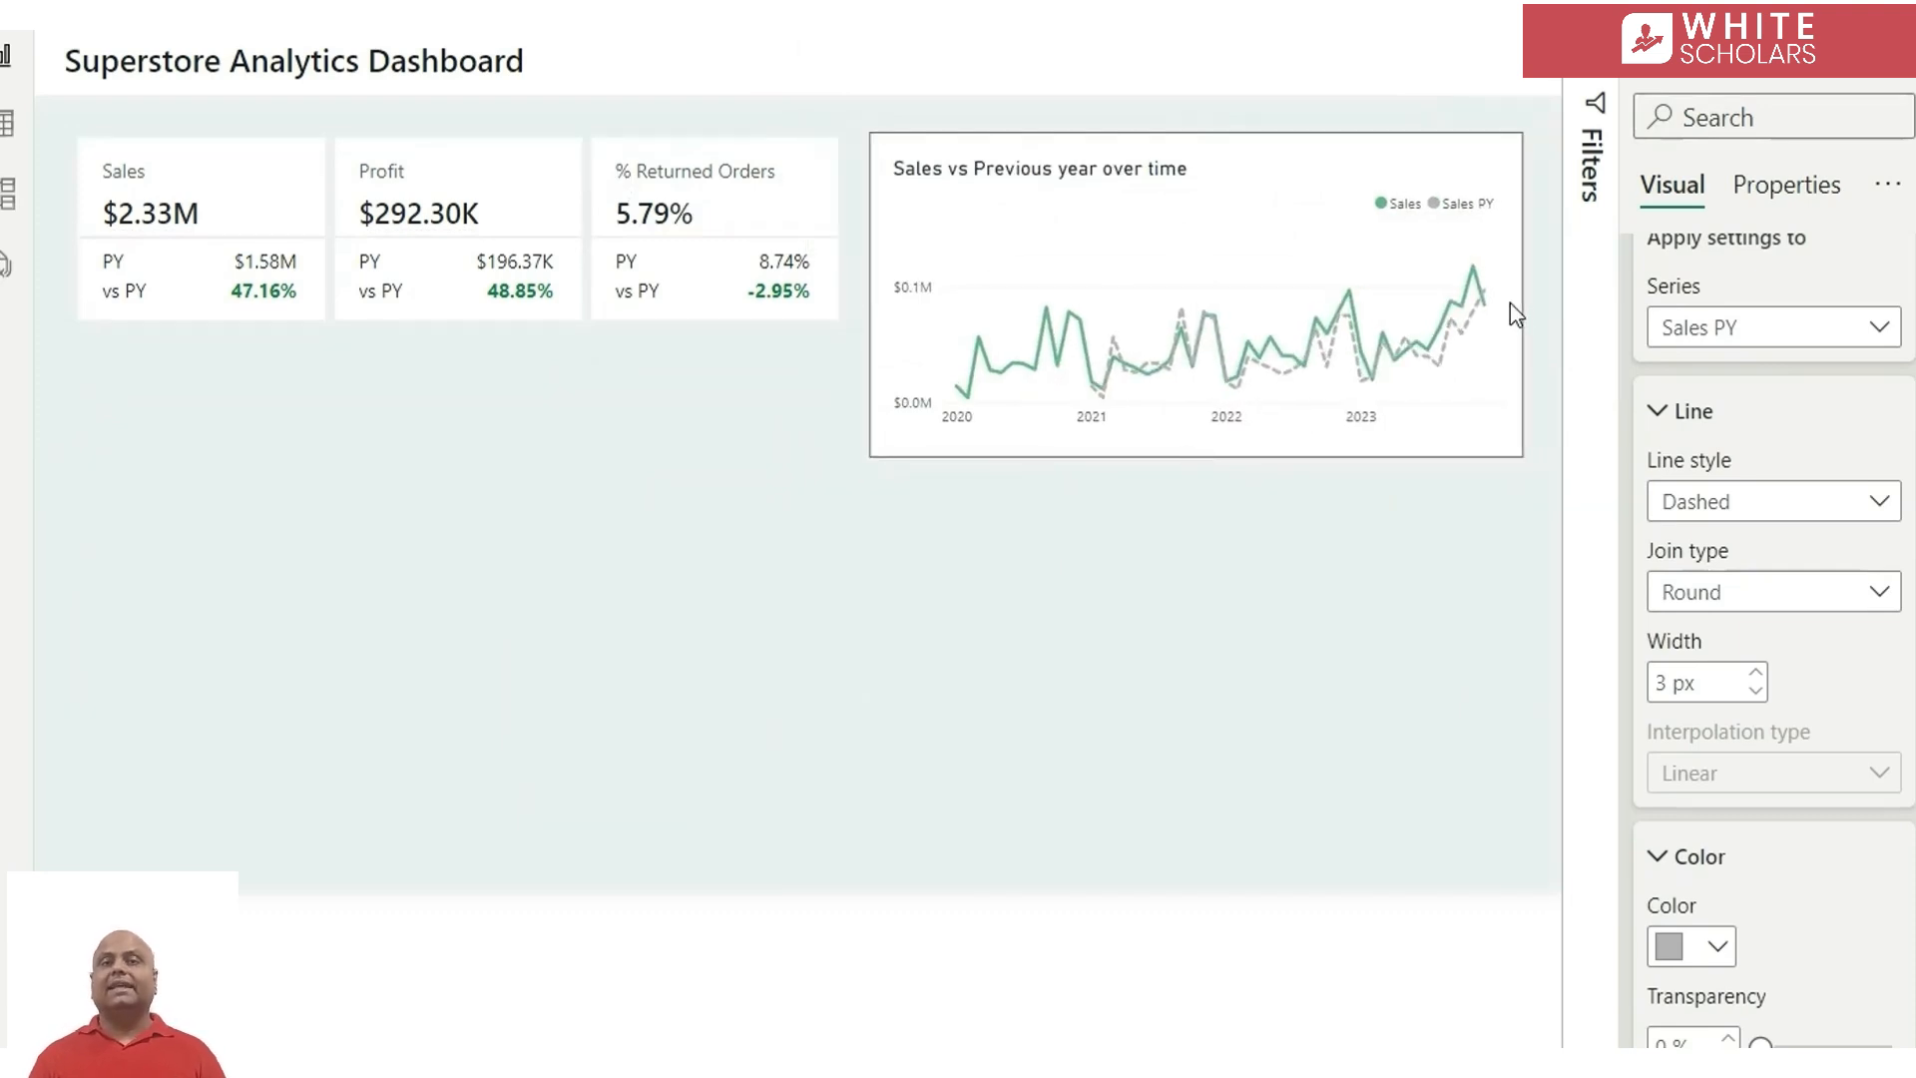
click(1347, 647)
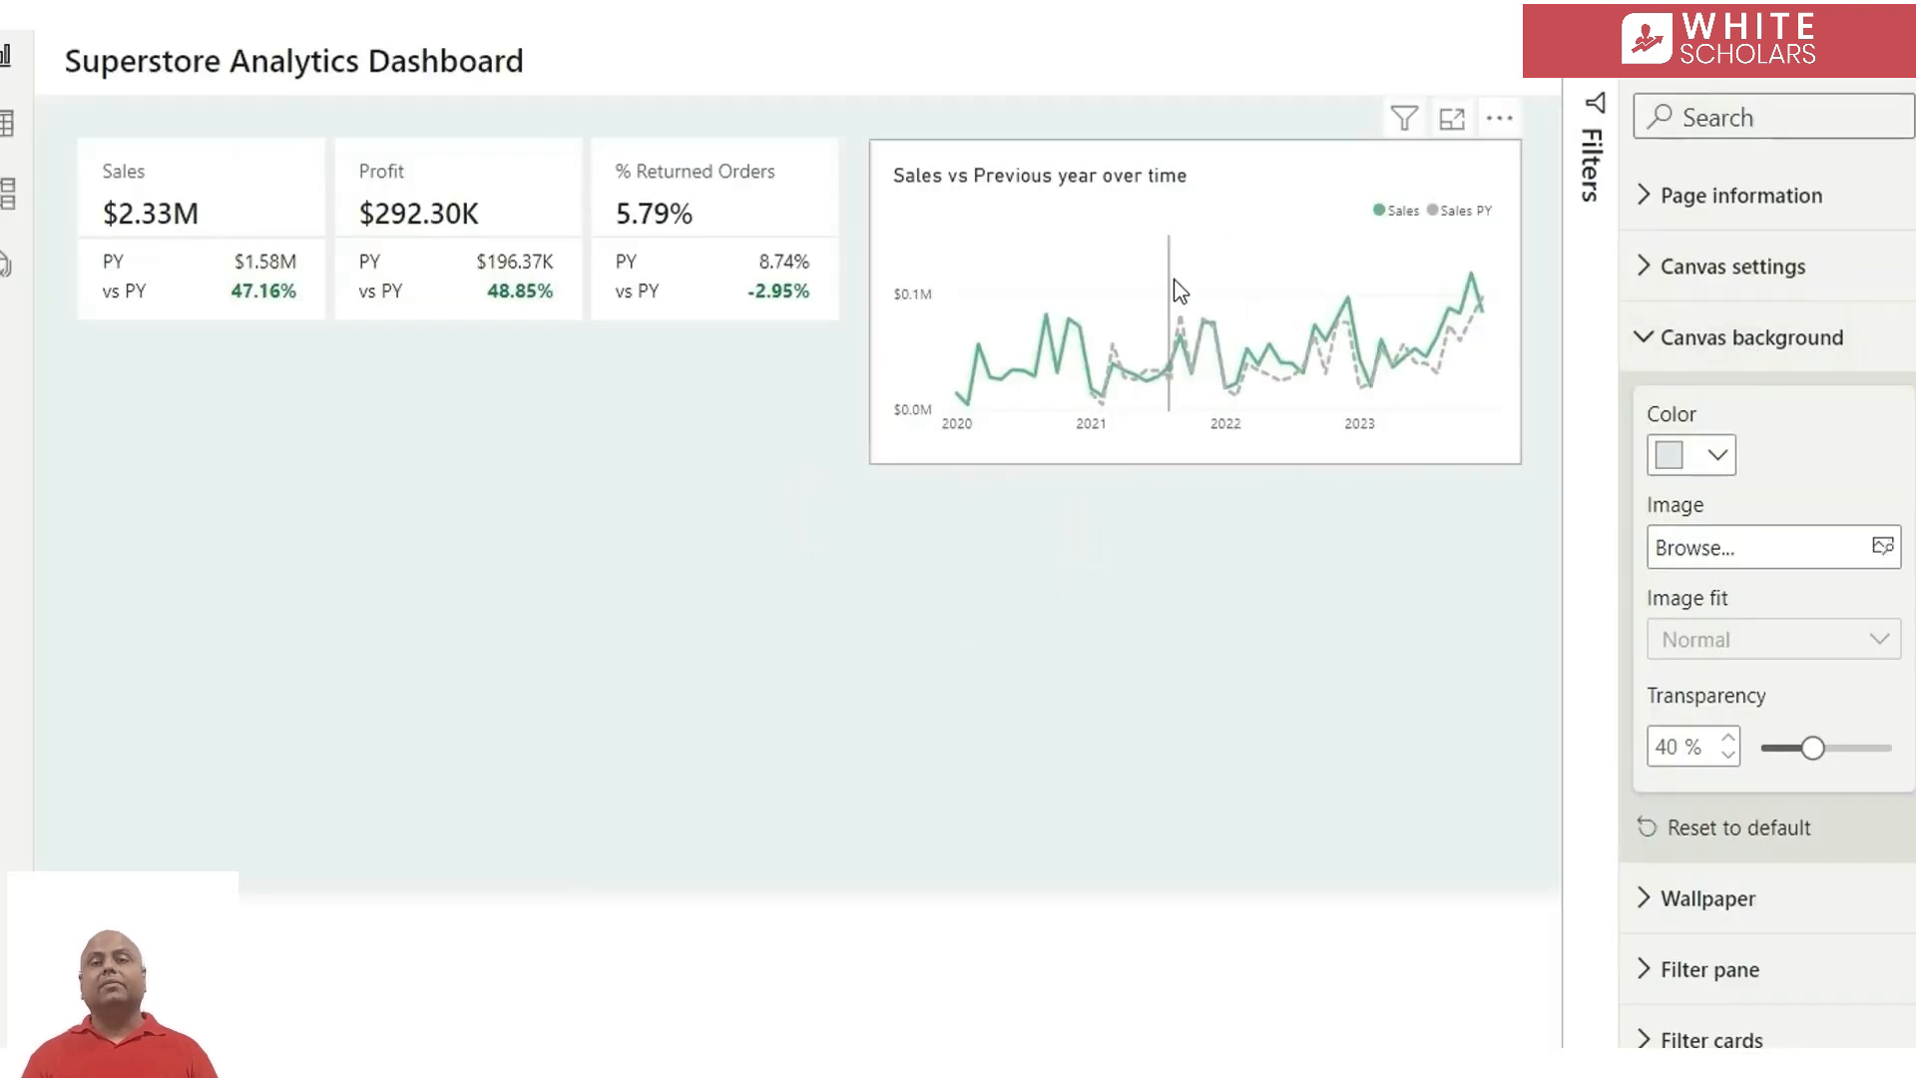
Duplicate the line chart, move the copy below the KPI cards and enlarge it to fill the space there
mouse_move(1097, 267)
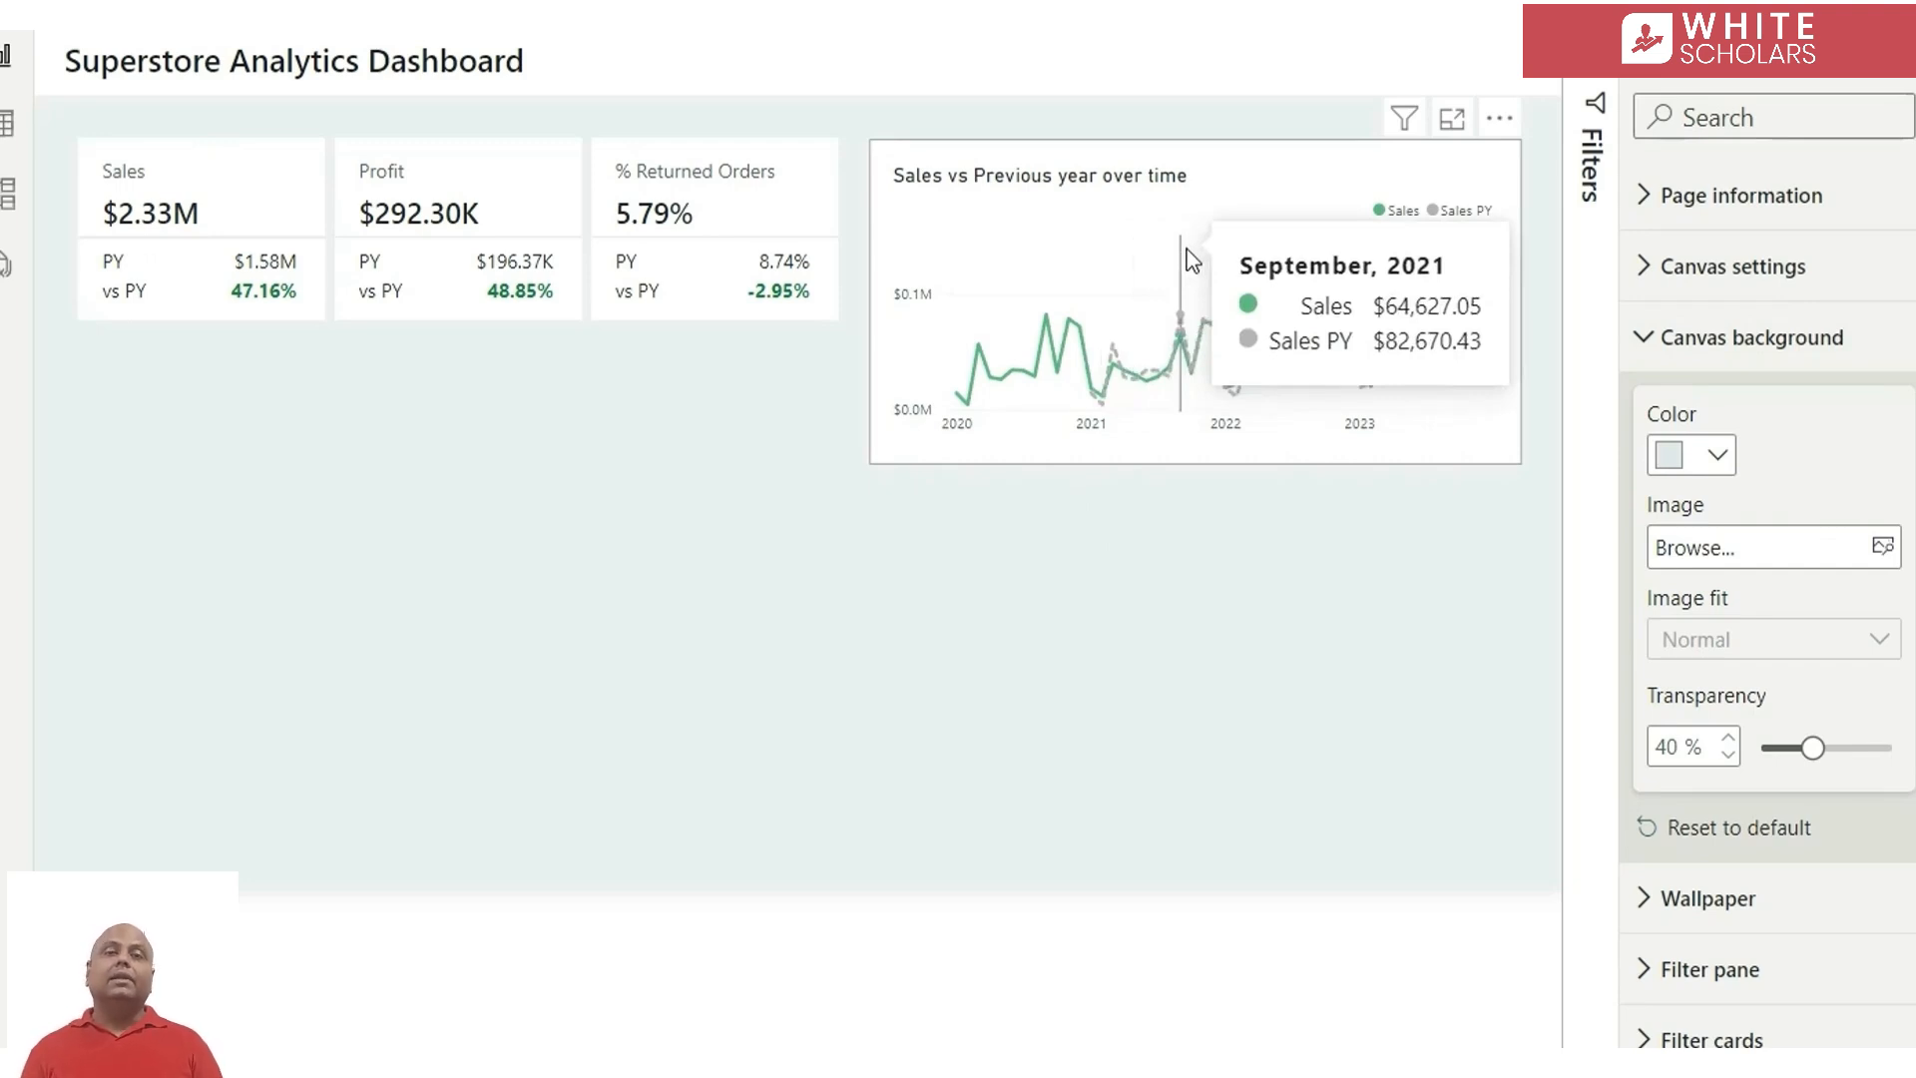
click(1193, 262)
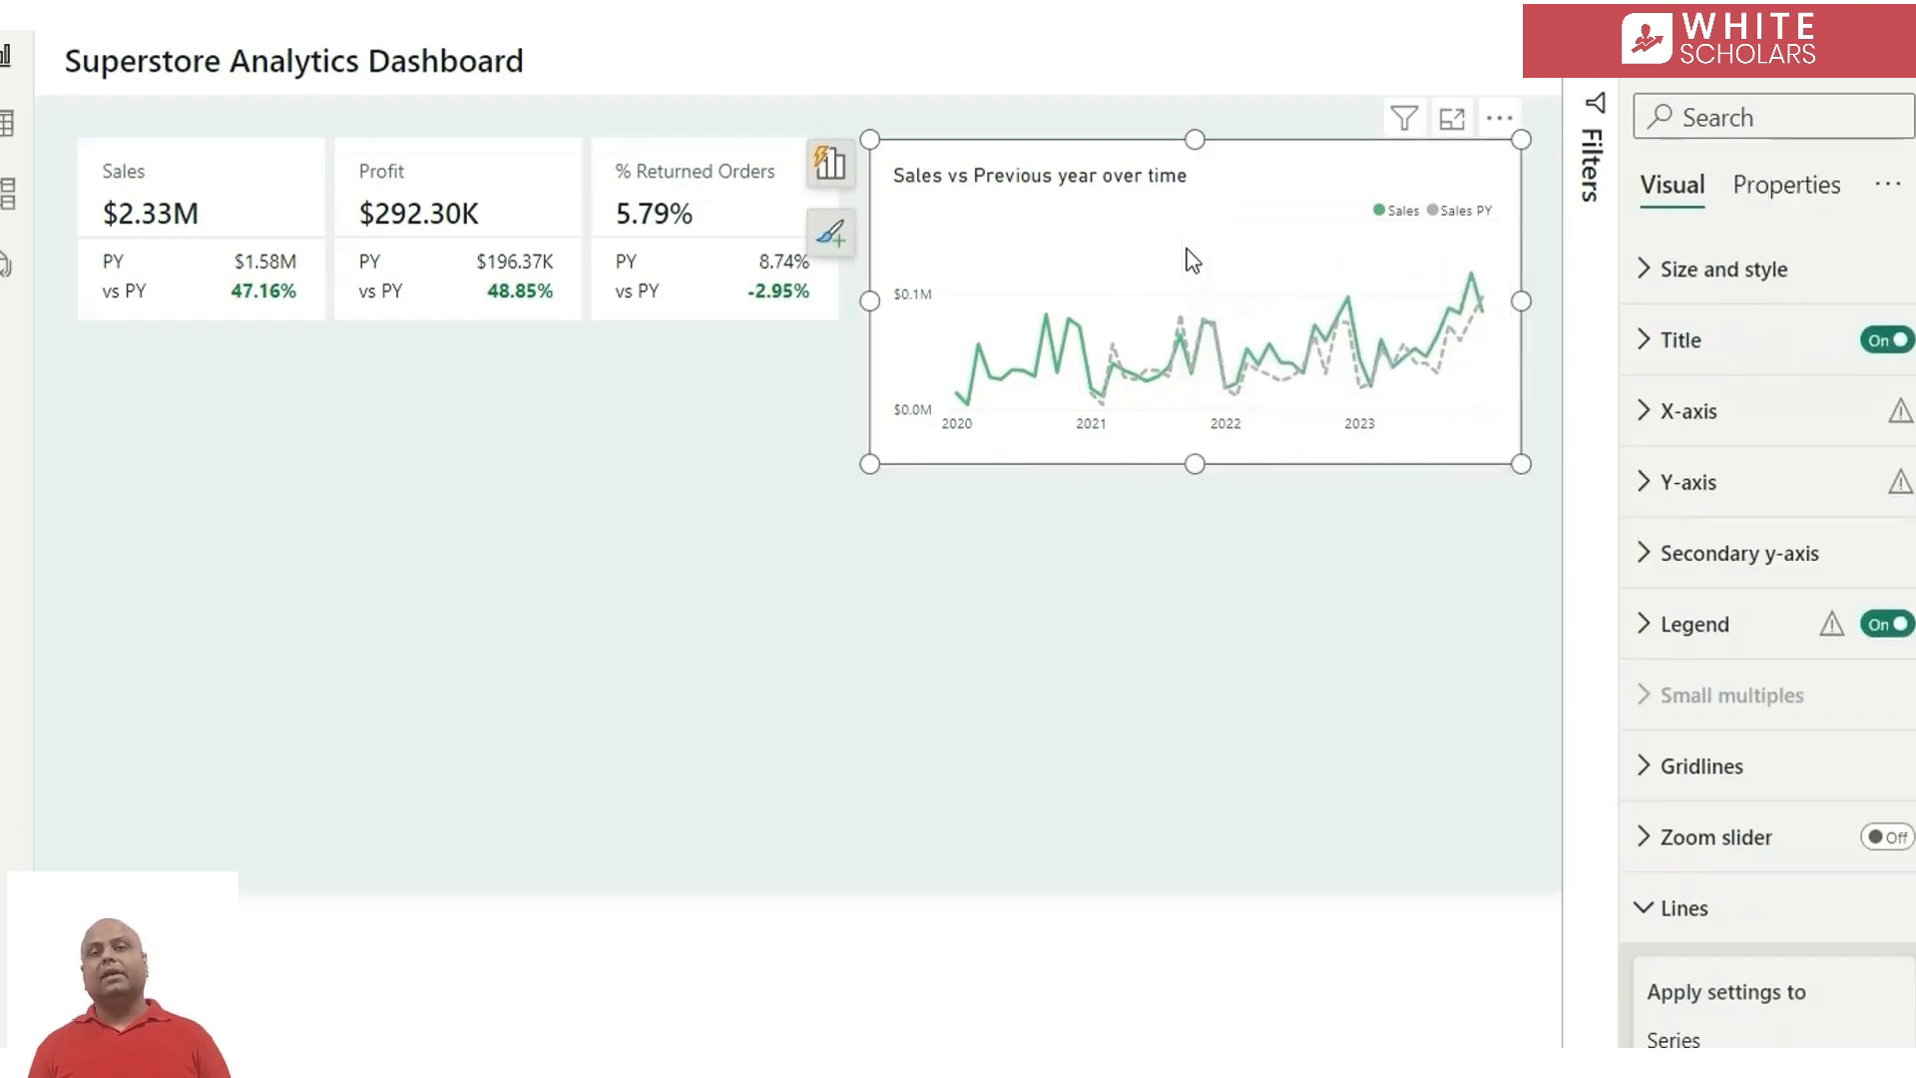
key(ctrl+c)
key(ctrl+v)
drag(1192, 261, 381, 445)
drag(718, 668, 834, 830)
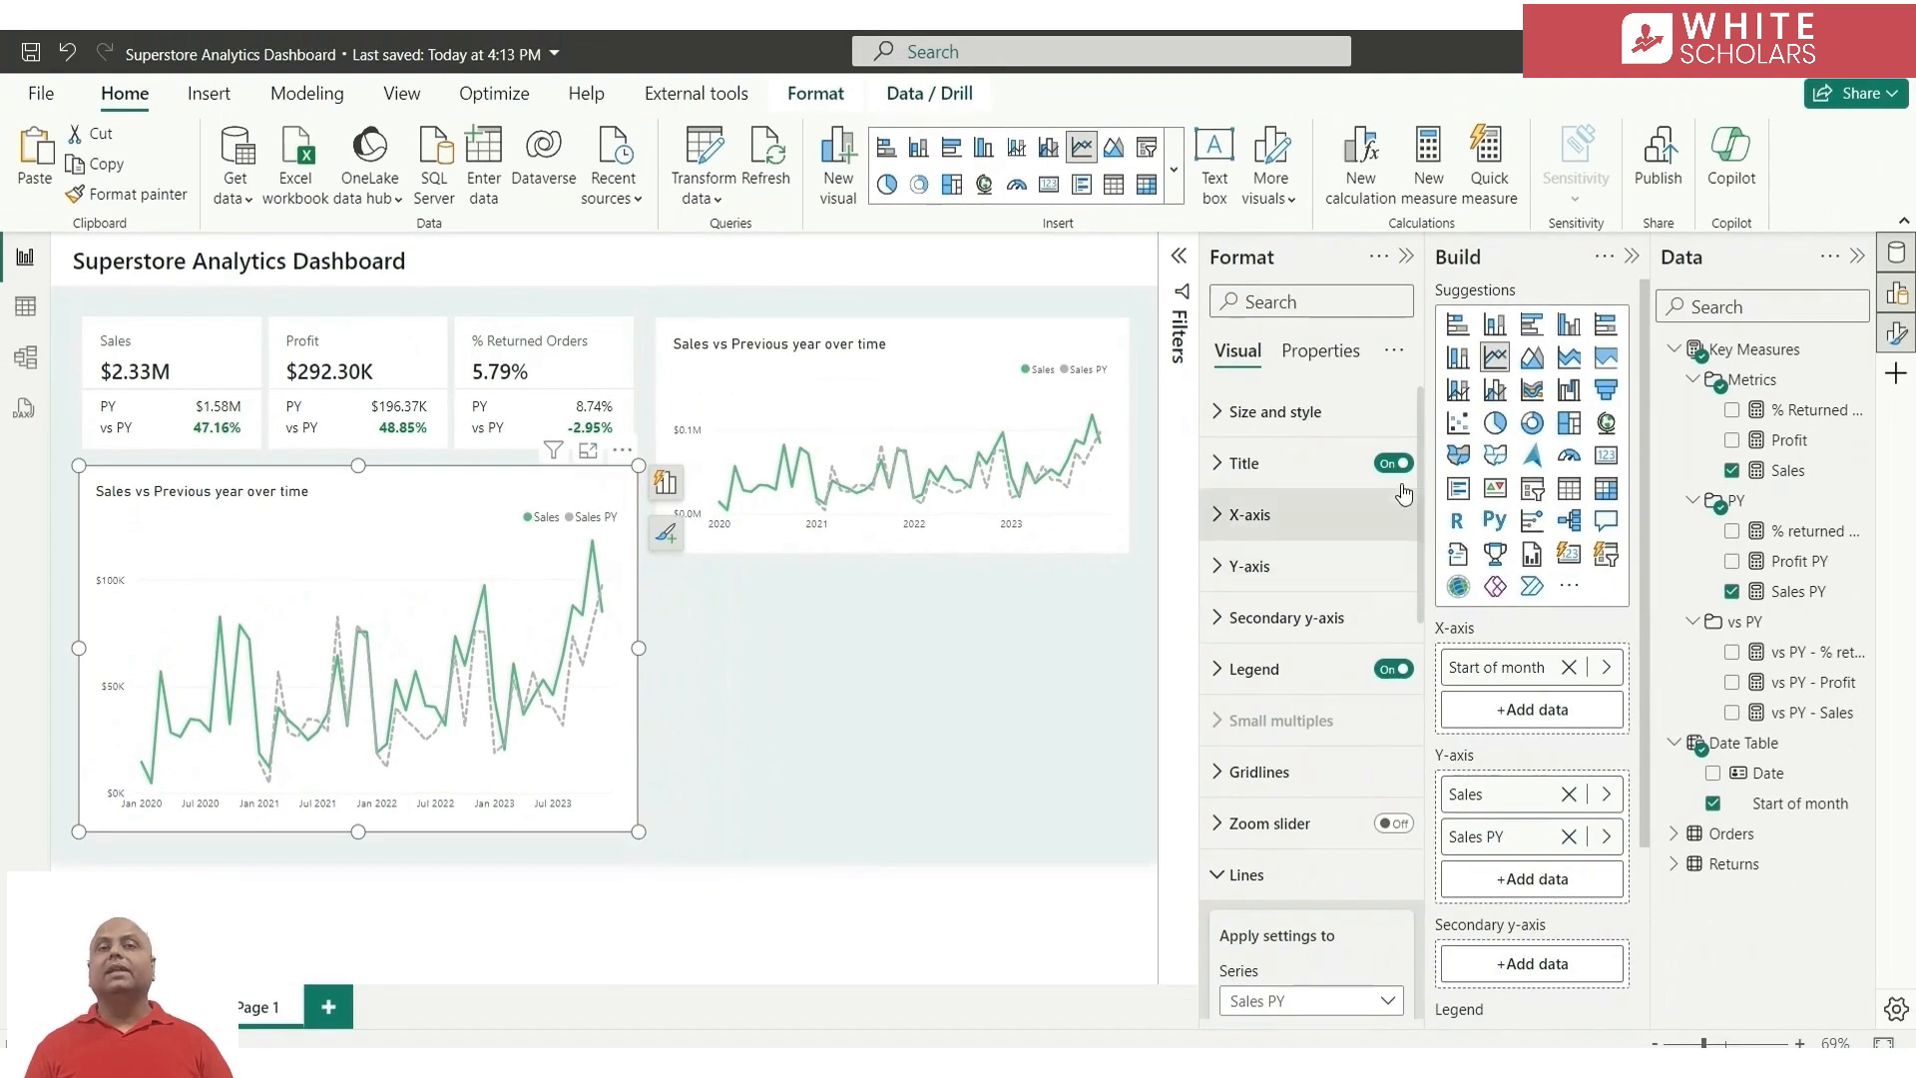
Convert the copied chart to a stacked column chart and replace its X-axis field with Category from Orders
click(1496, 329)
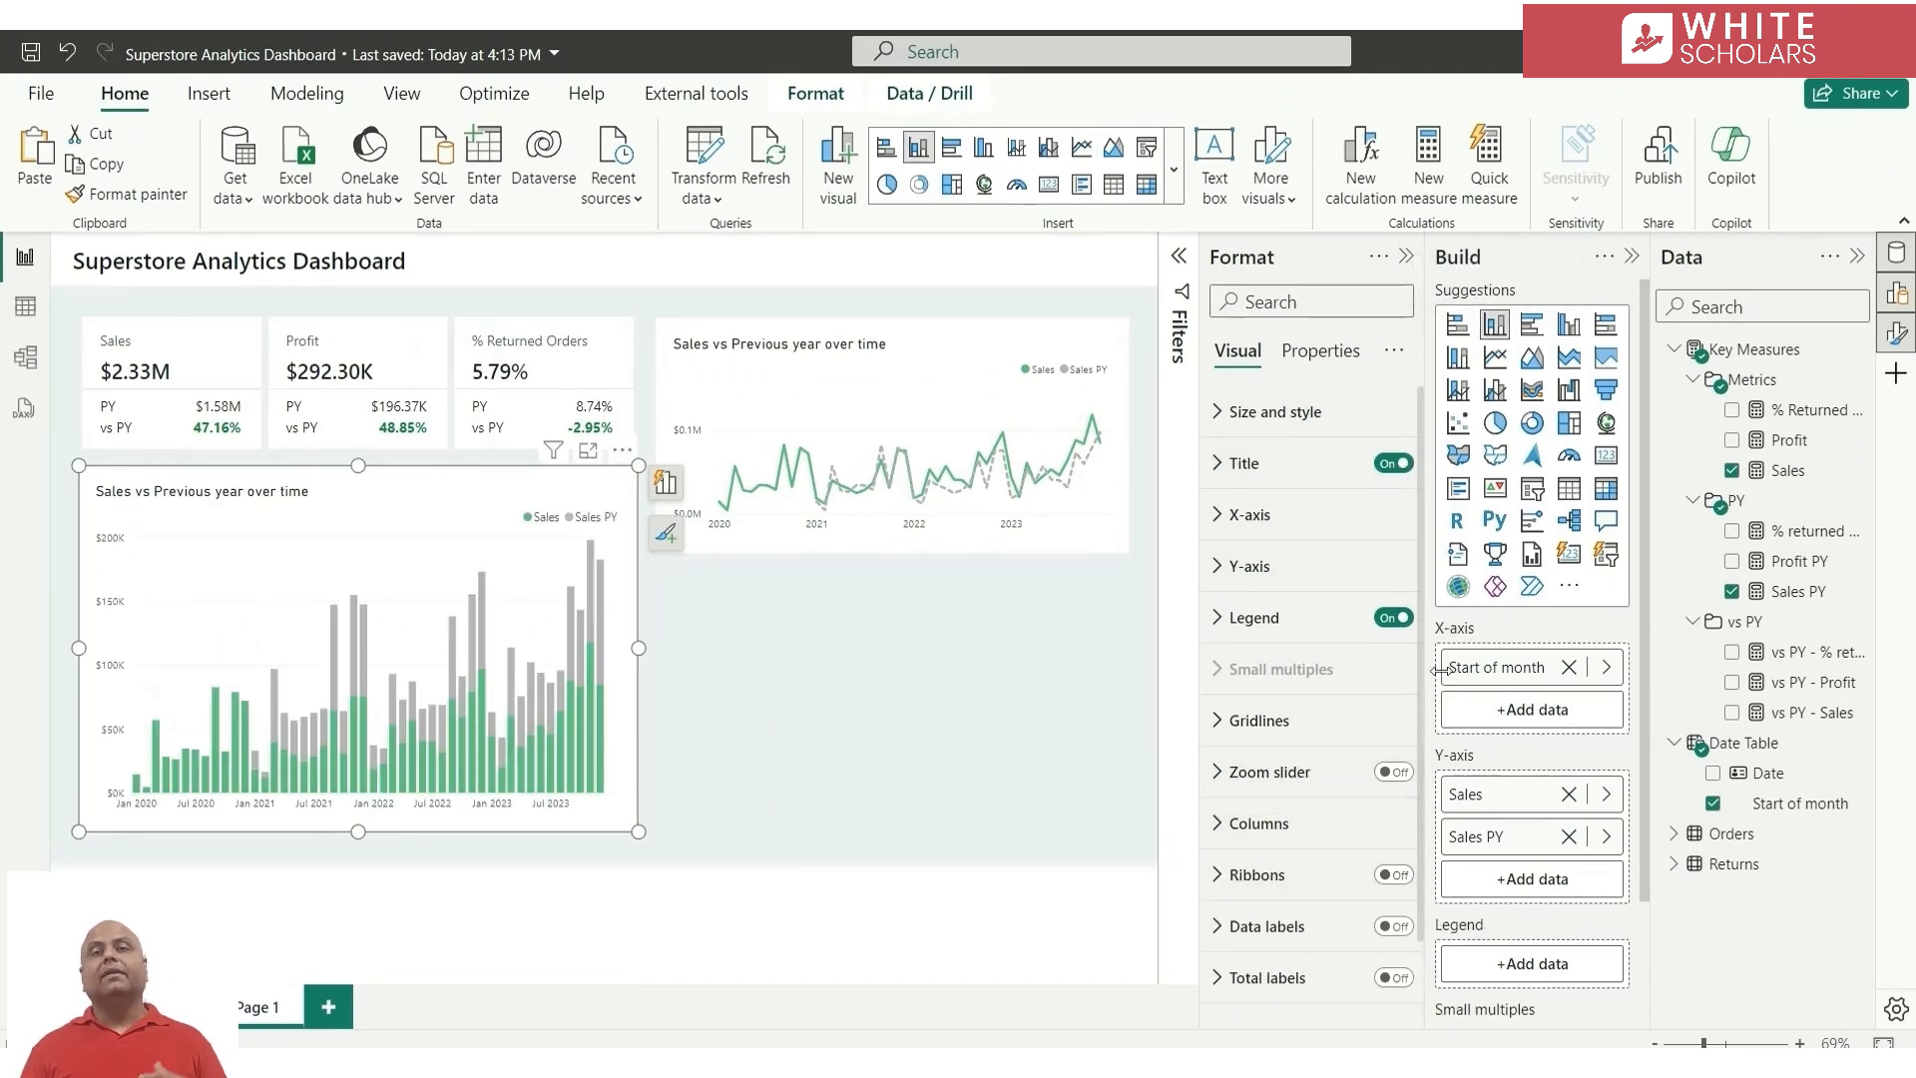
click(1605, 668)
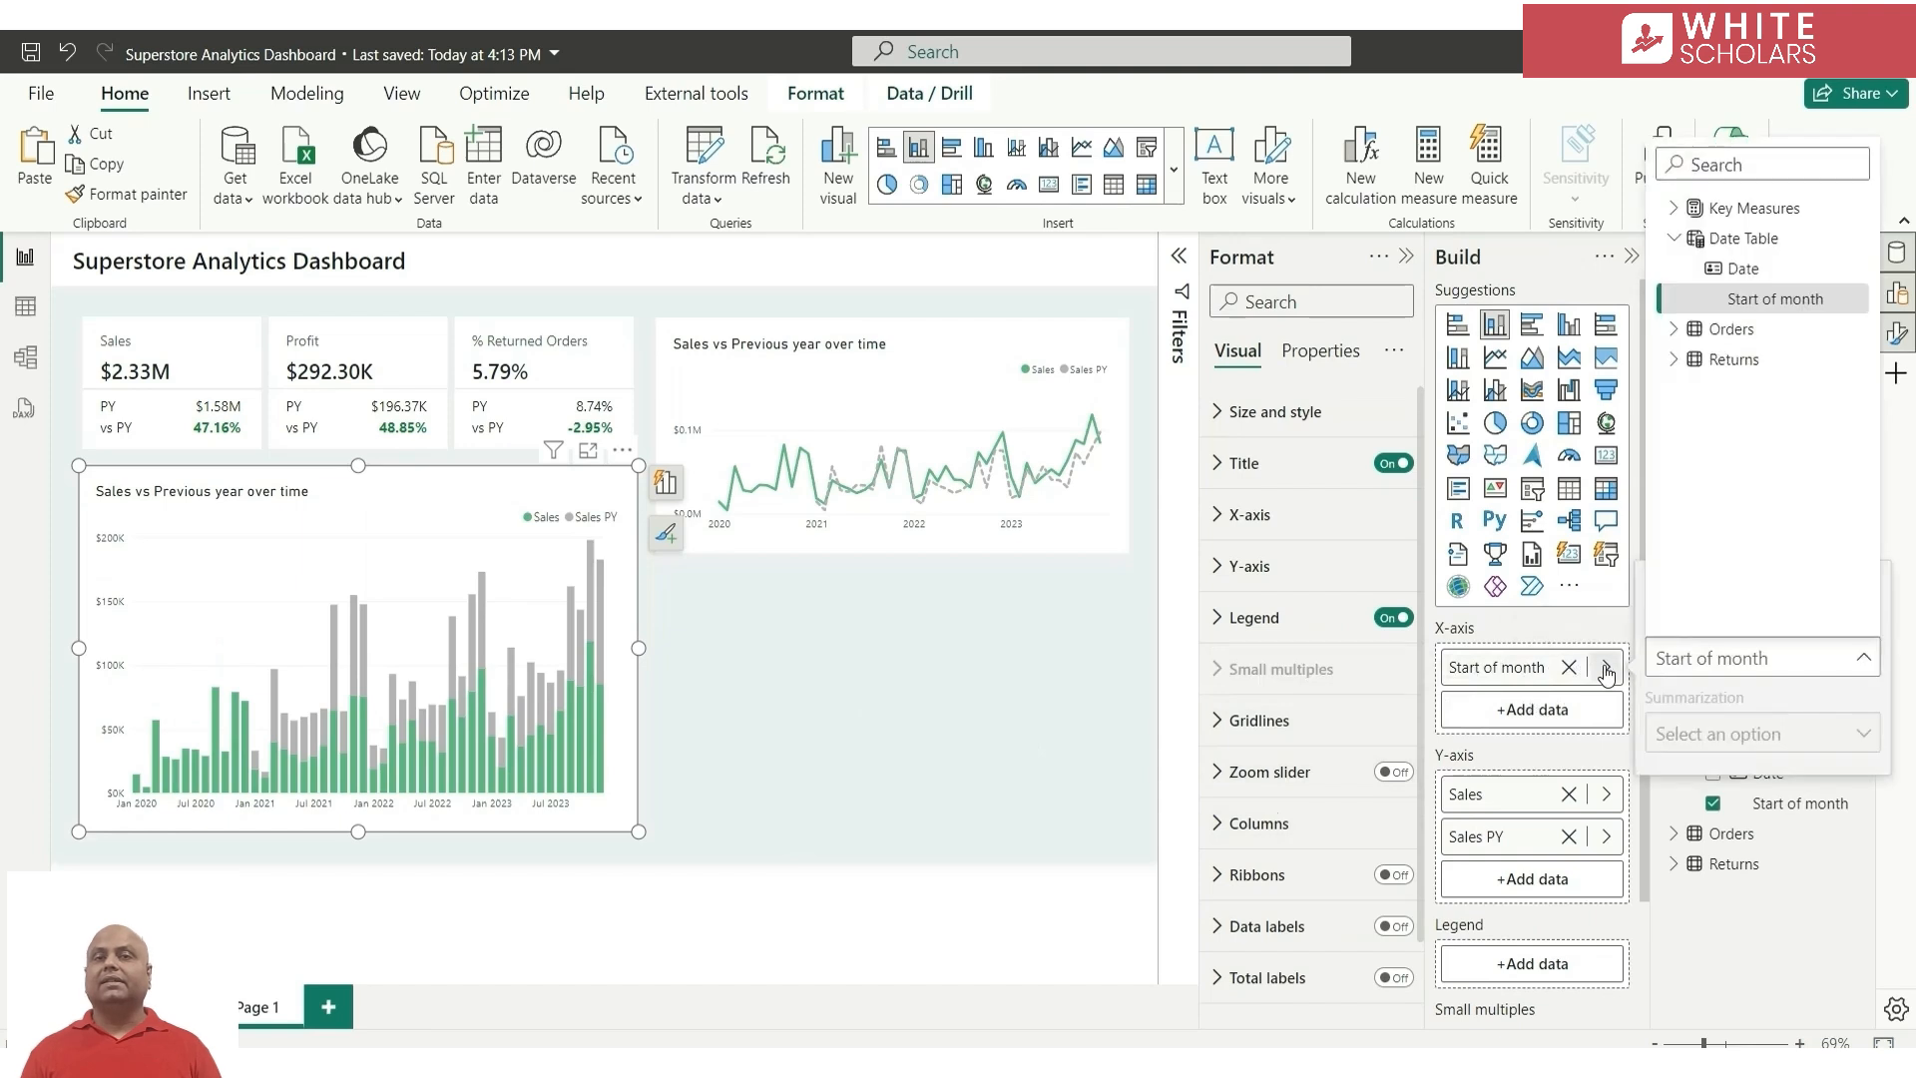
click(1673, 331)
click(1761, 361)
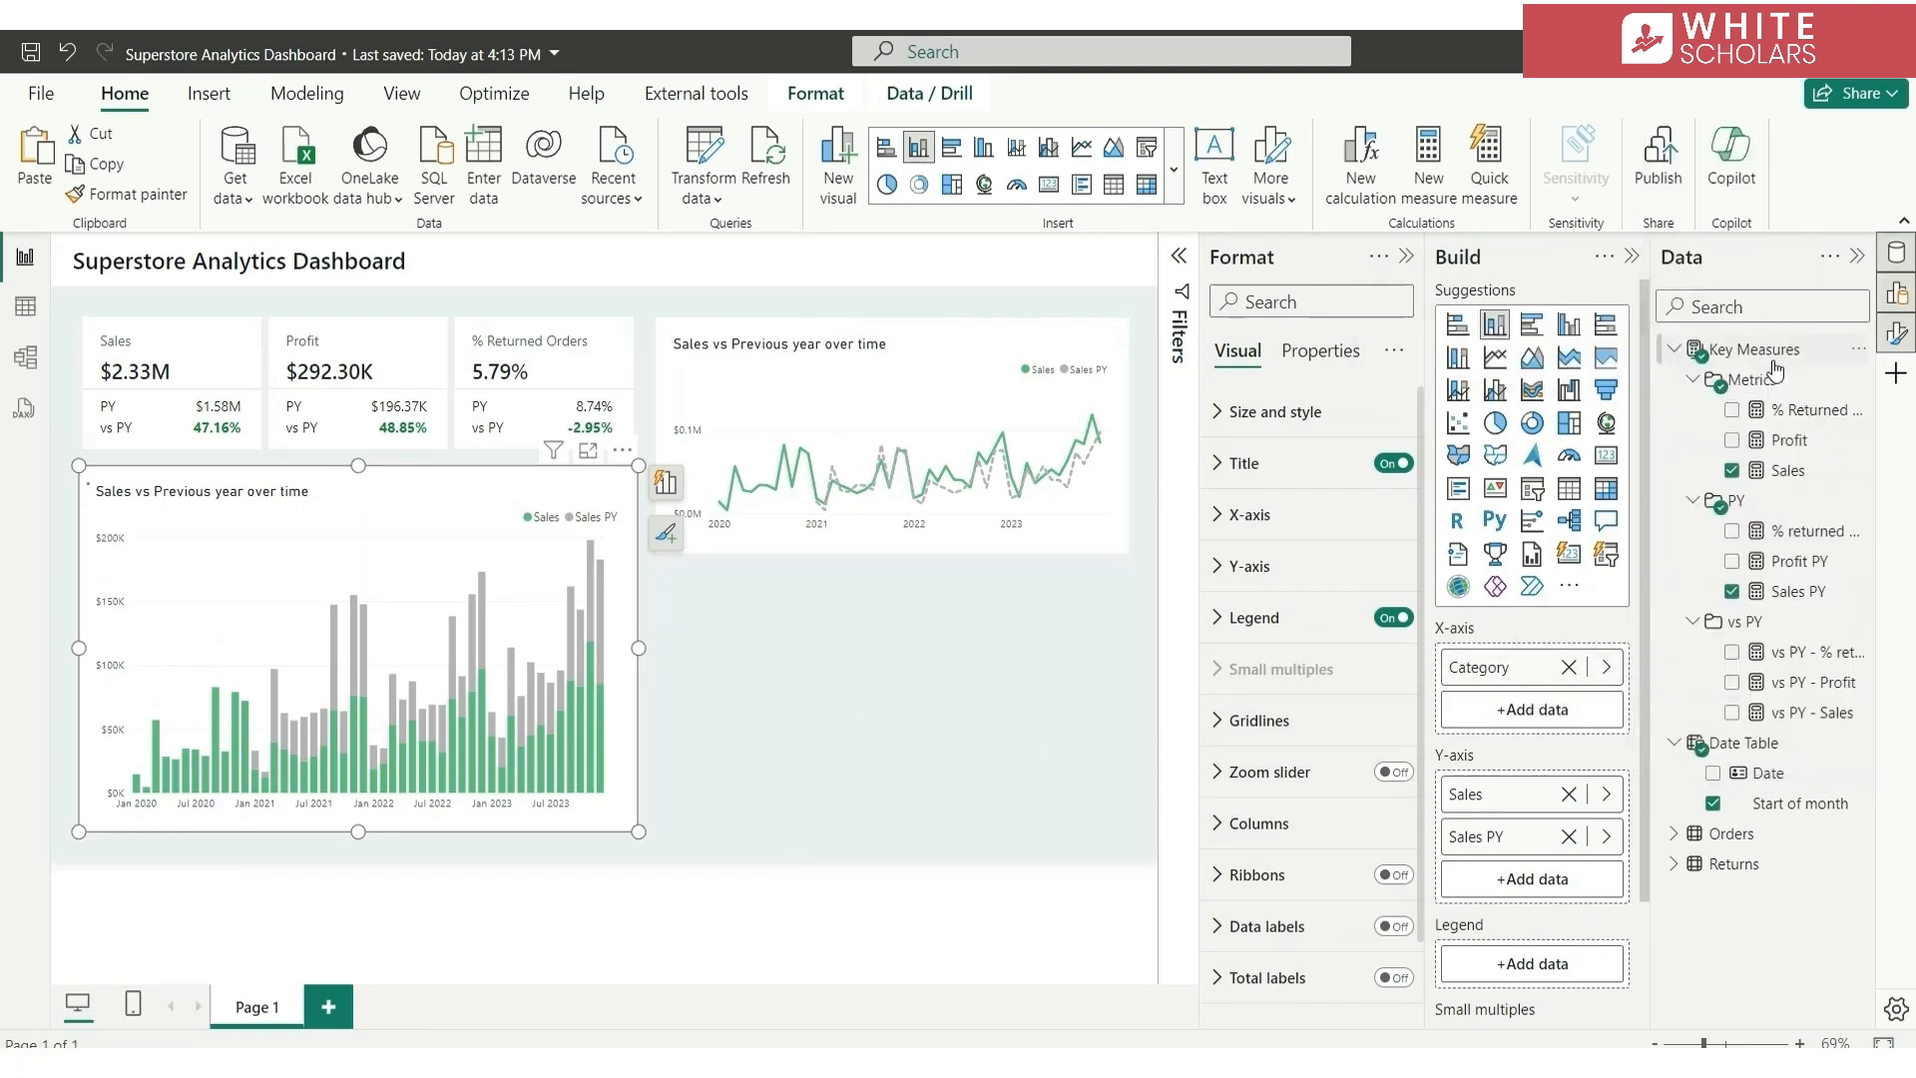
Add Sub-Category from Orders as a second X-axis field of the column chart
click(1537, 714)
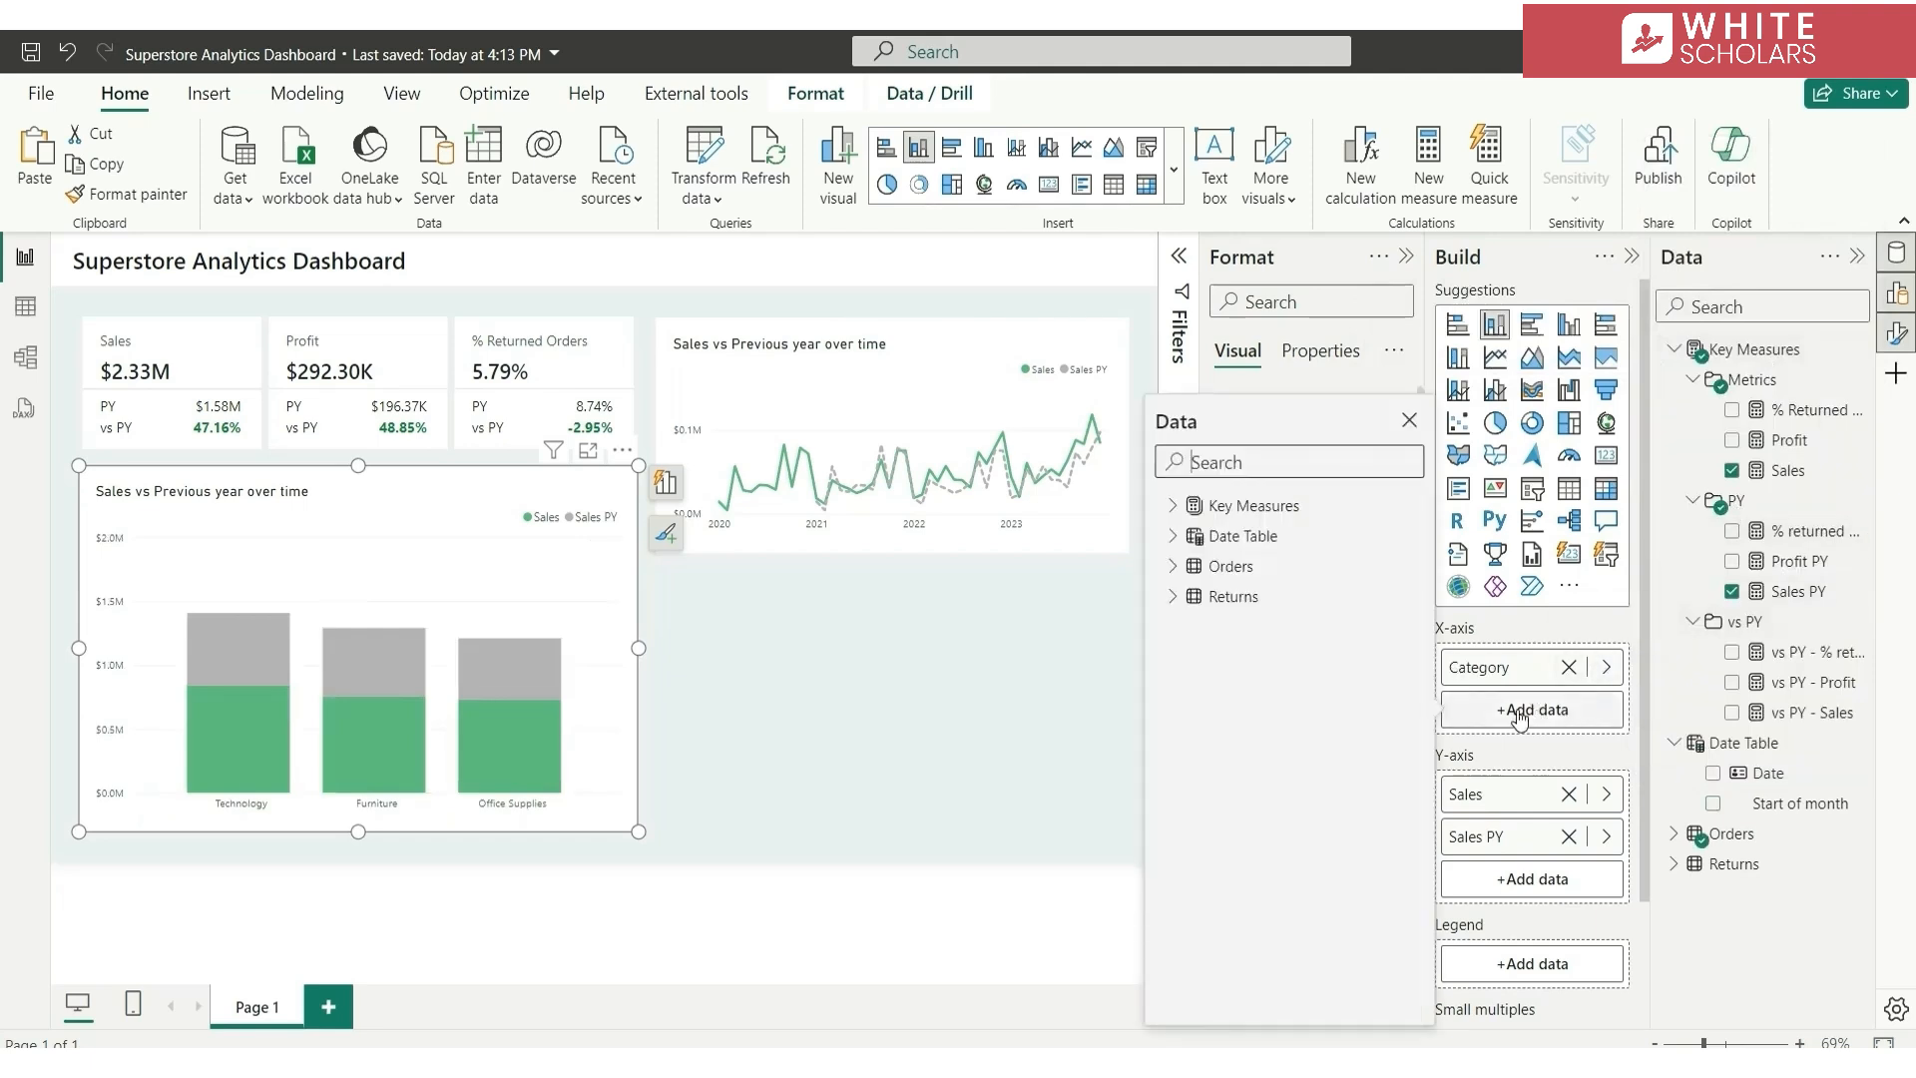
click(1174, 566)
scroll(1286, 768, down, 2)
click(1210, 971)
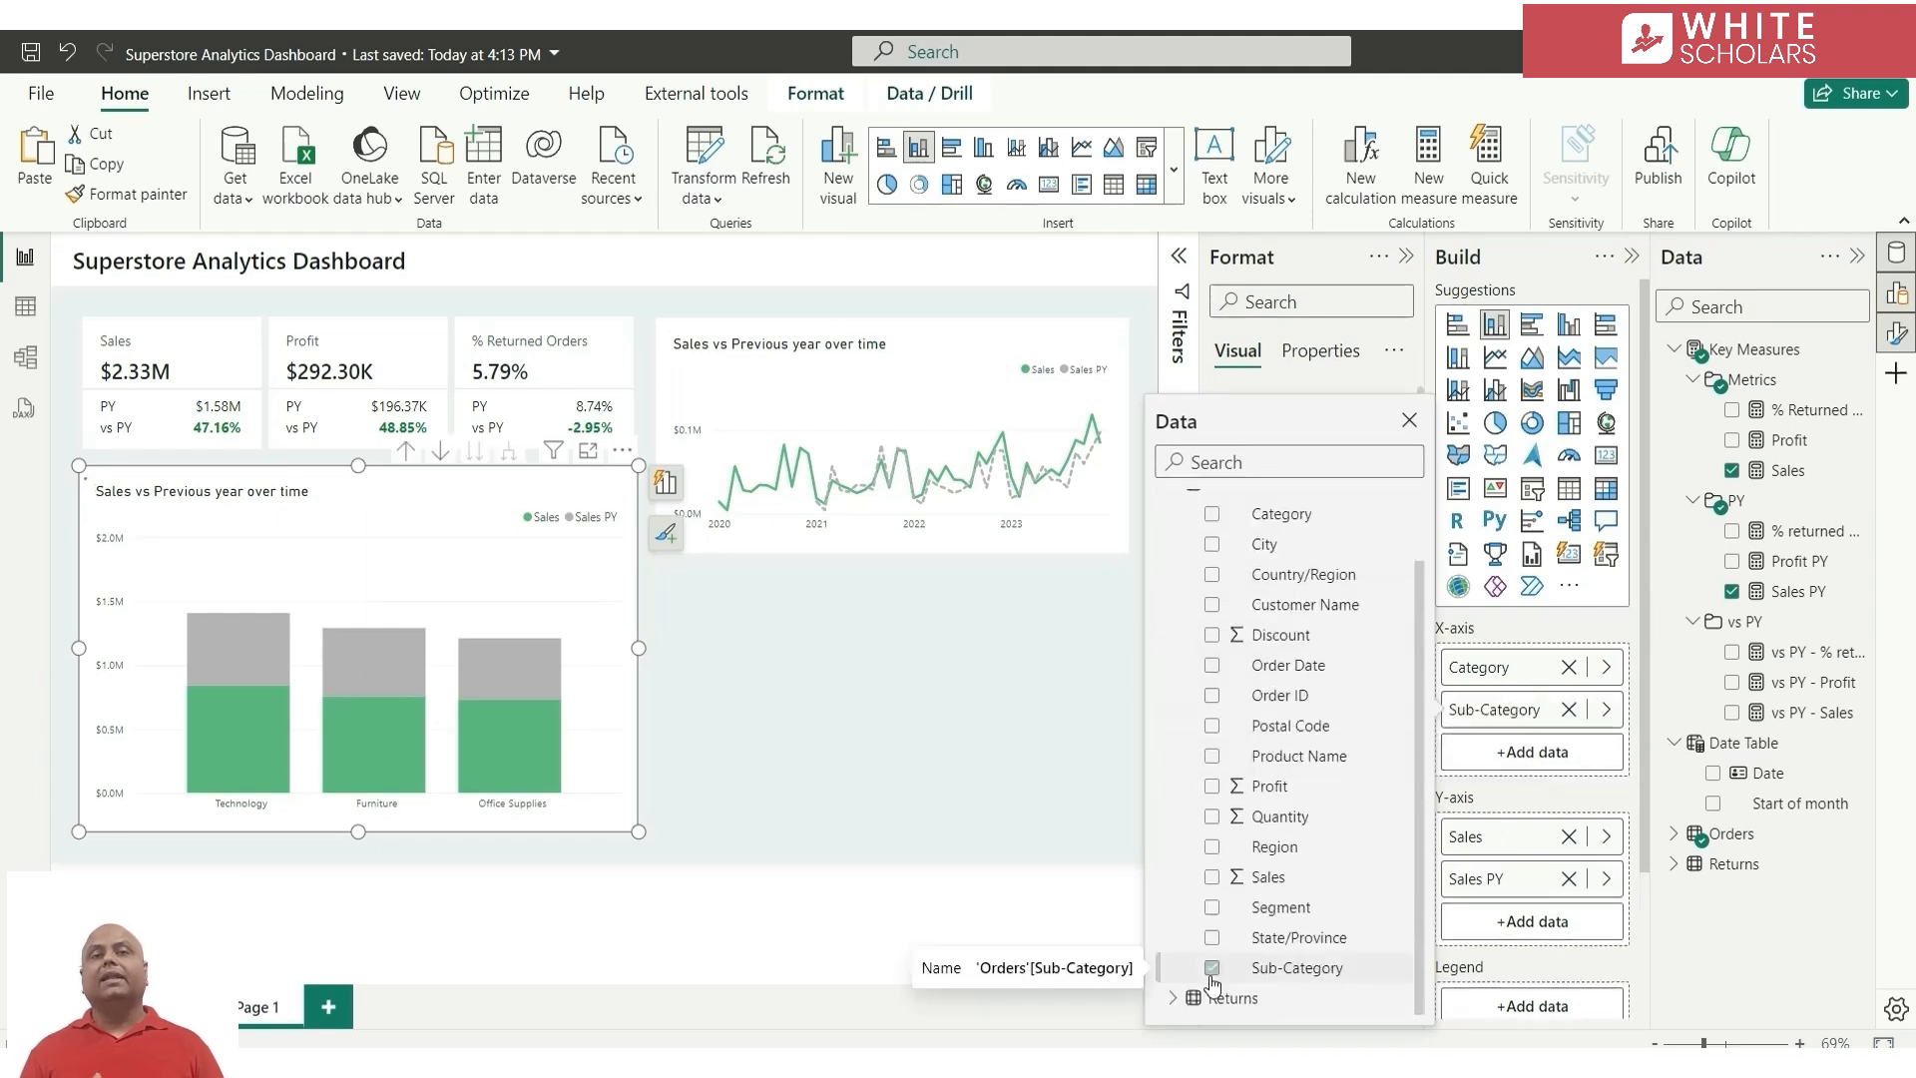
Remove Sales PY from the column chart's Y-axis and replace Sales with the Profit measure
click(1570, 883)
click(1569, 880)
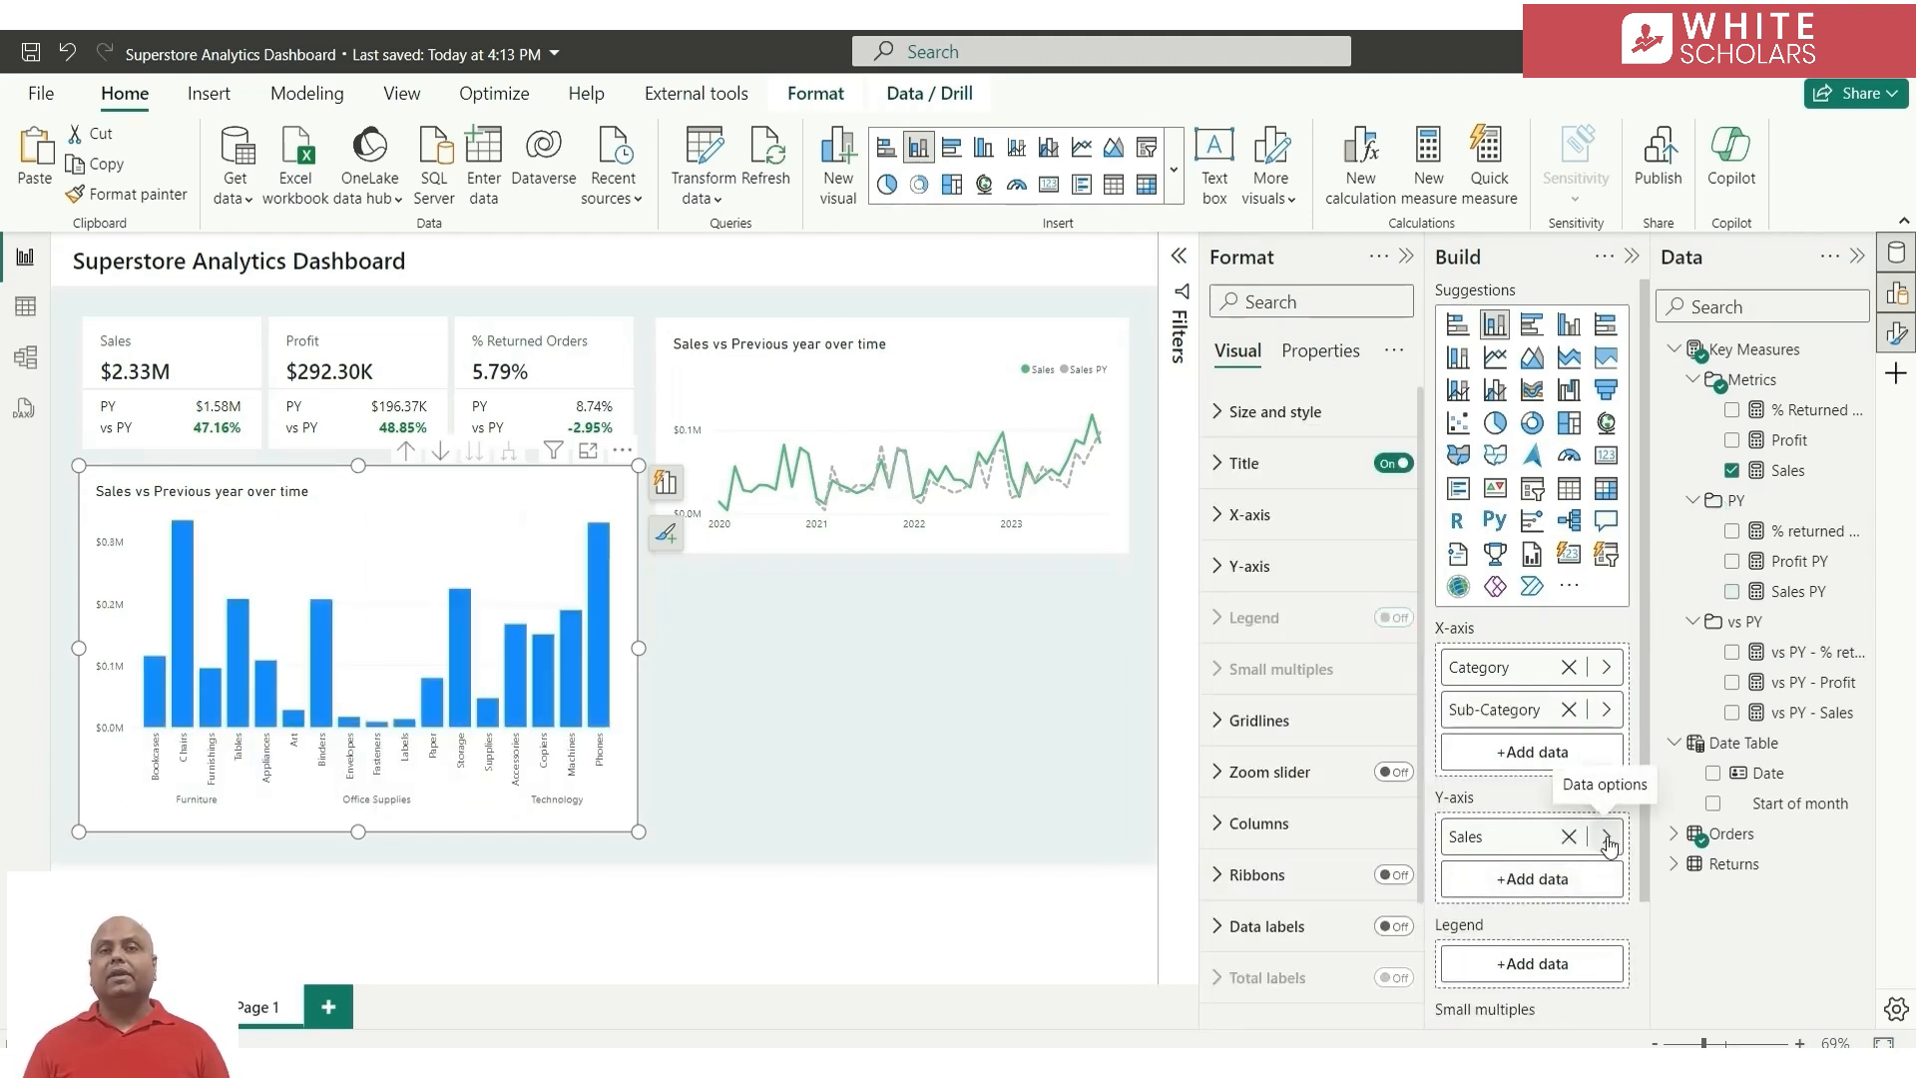
click(1608, 837)
click(1731, 477)
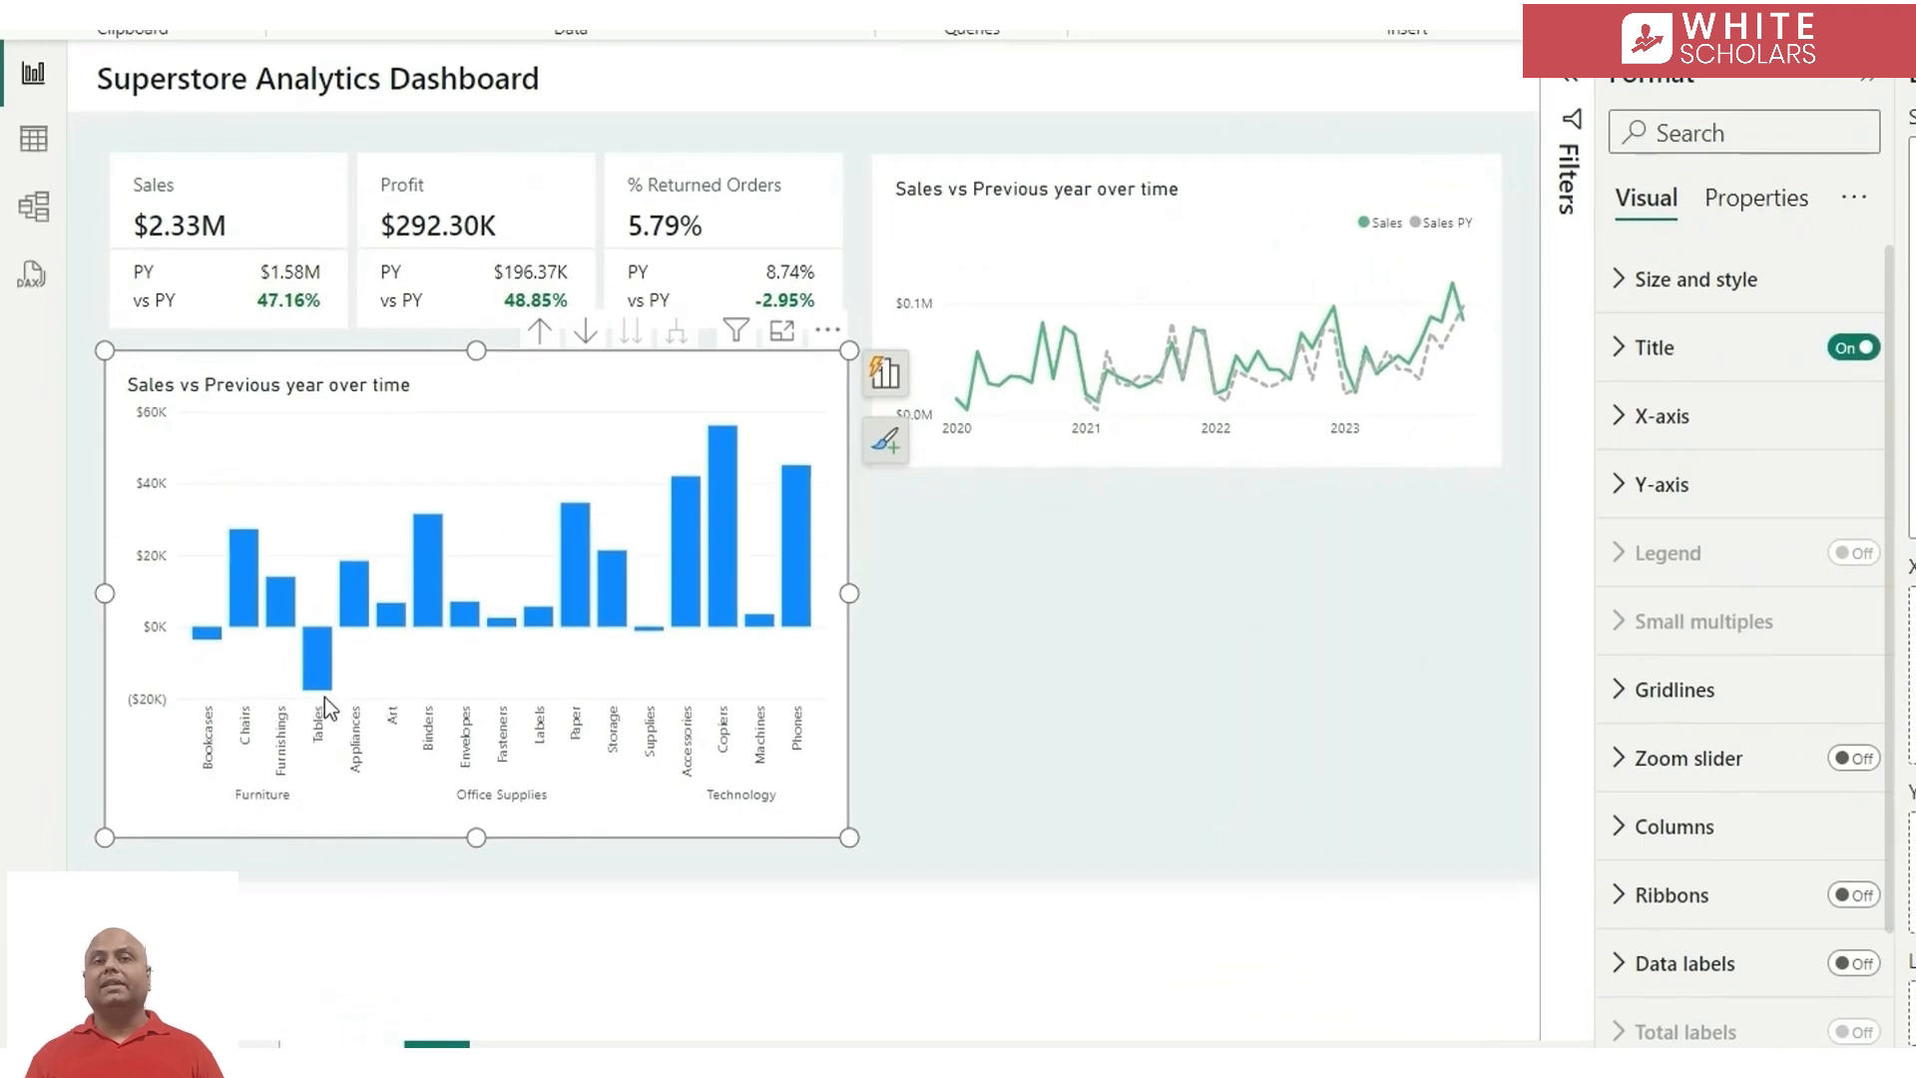
Turn on the column chart's vertical gridlines and make them Solid in light grey
click(1695, 693)
scroll(1746, 818, down, 3)
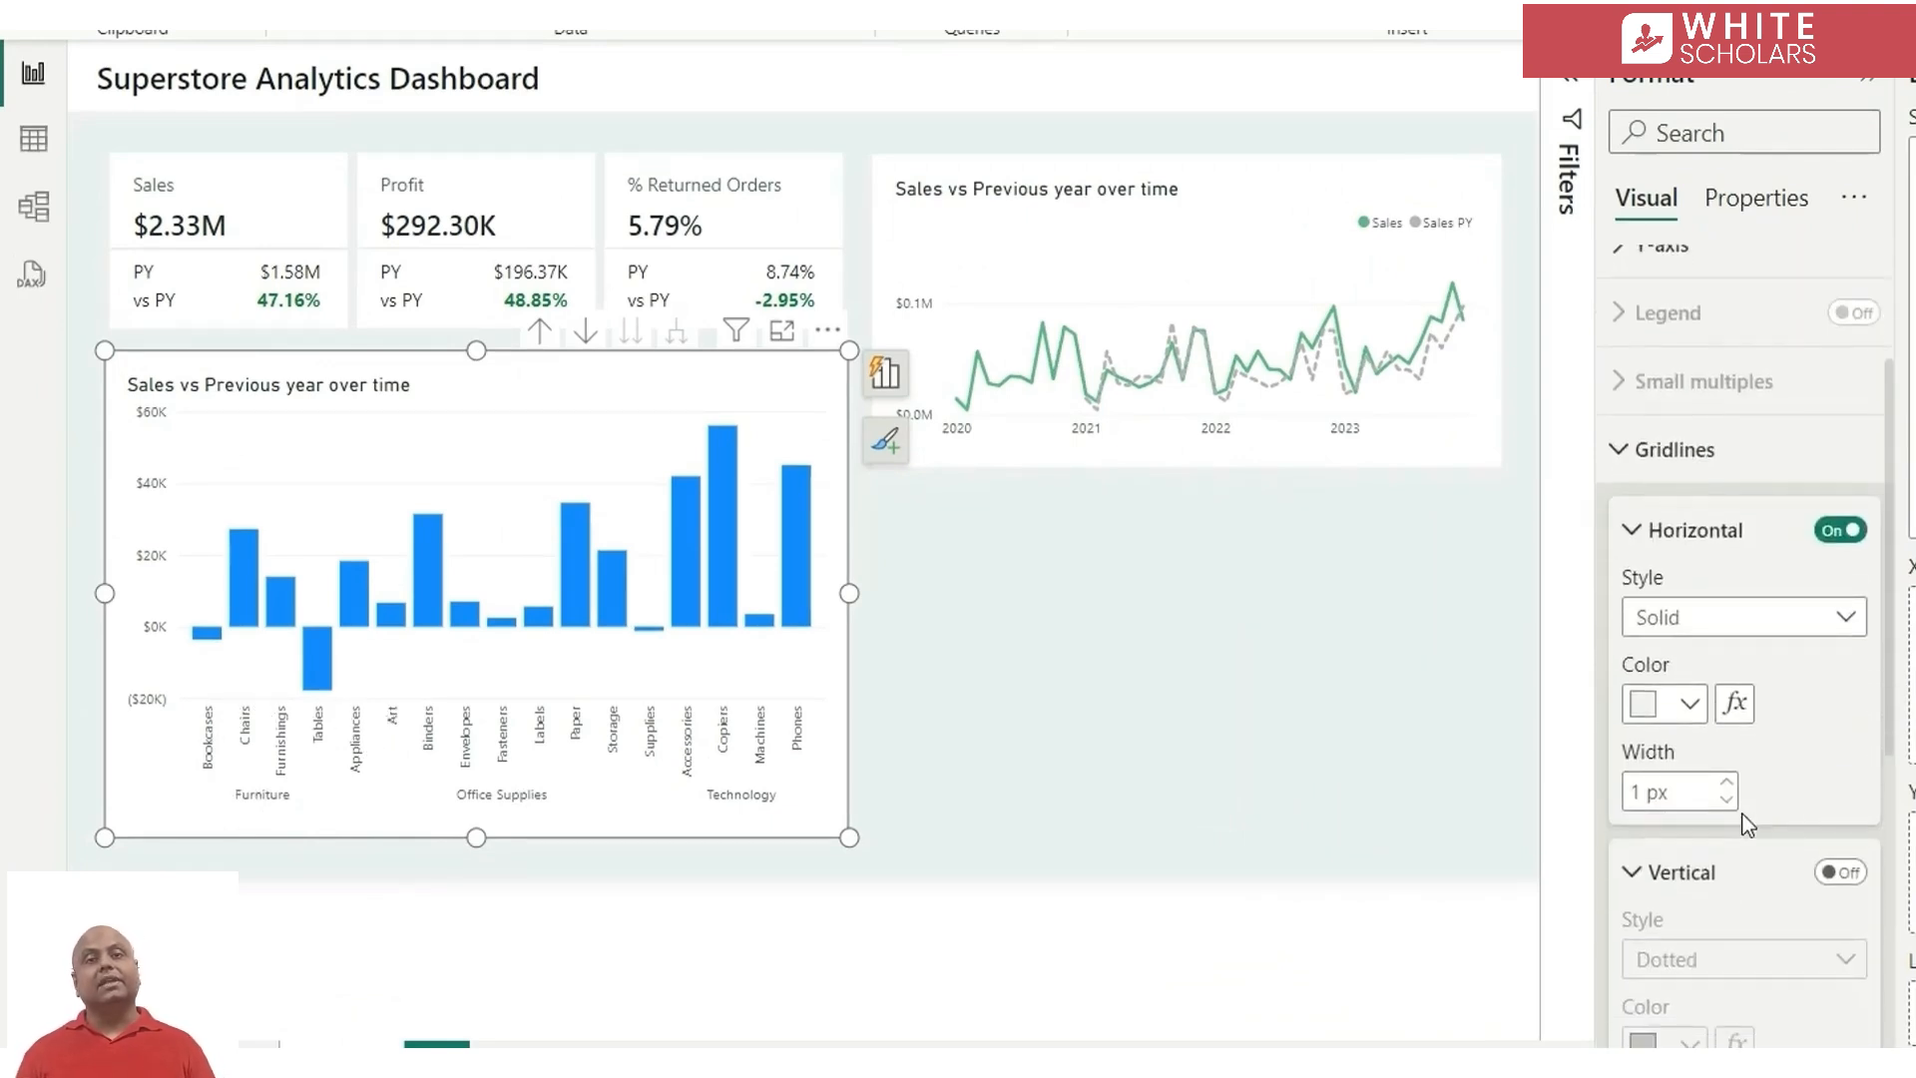
click(1839, 872)
scroll(1749, 911, down, 3)
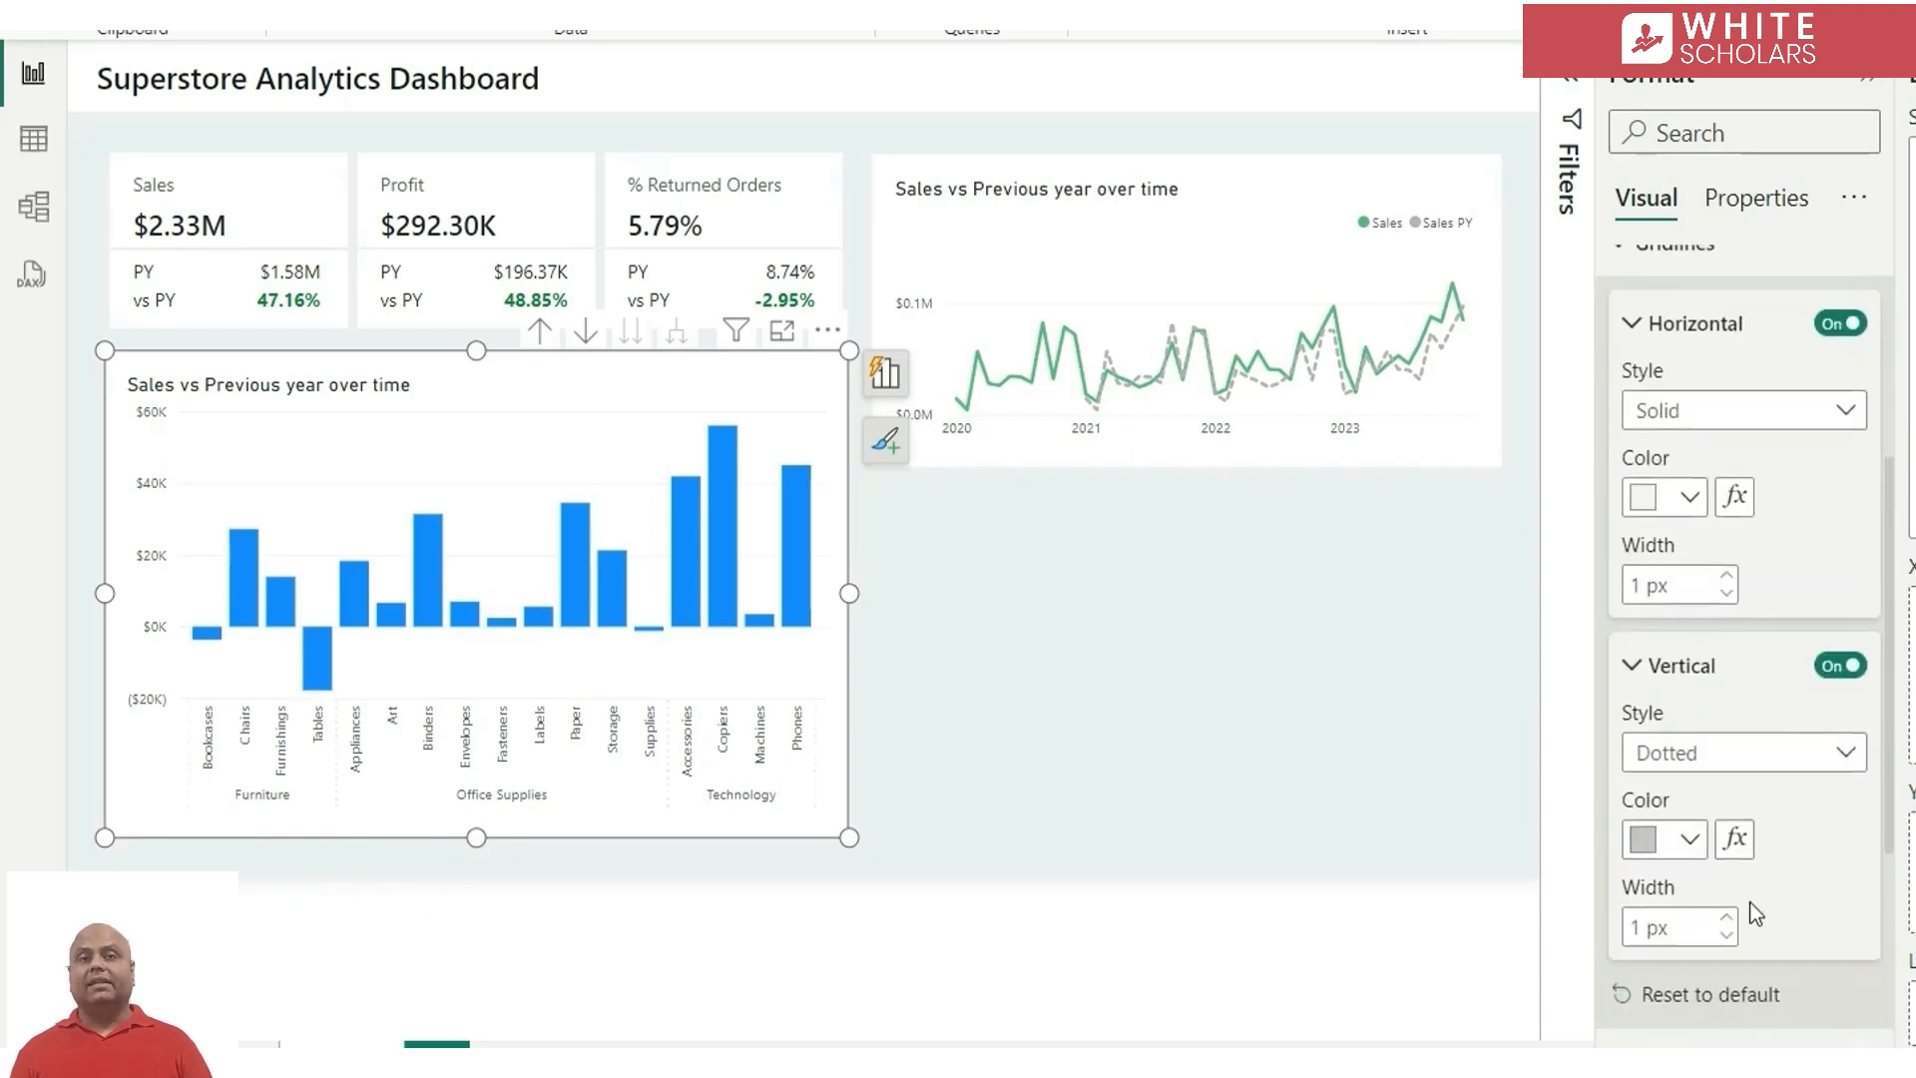
click(1767, 762)
click(1710, 834)
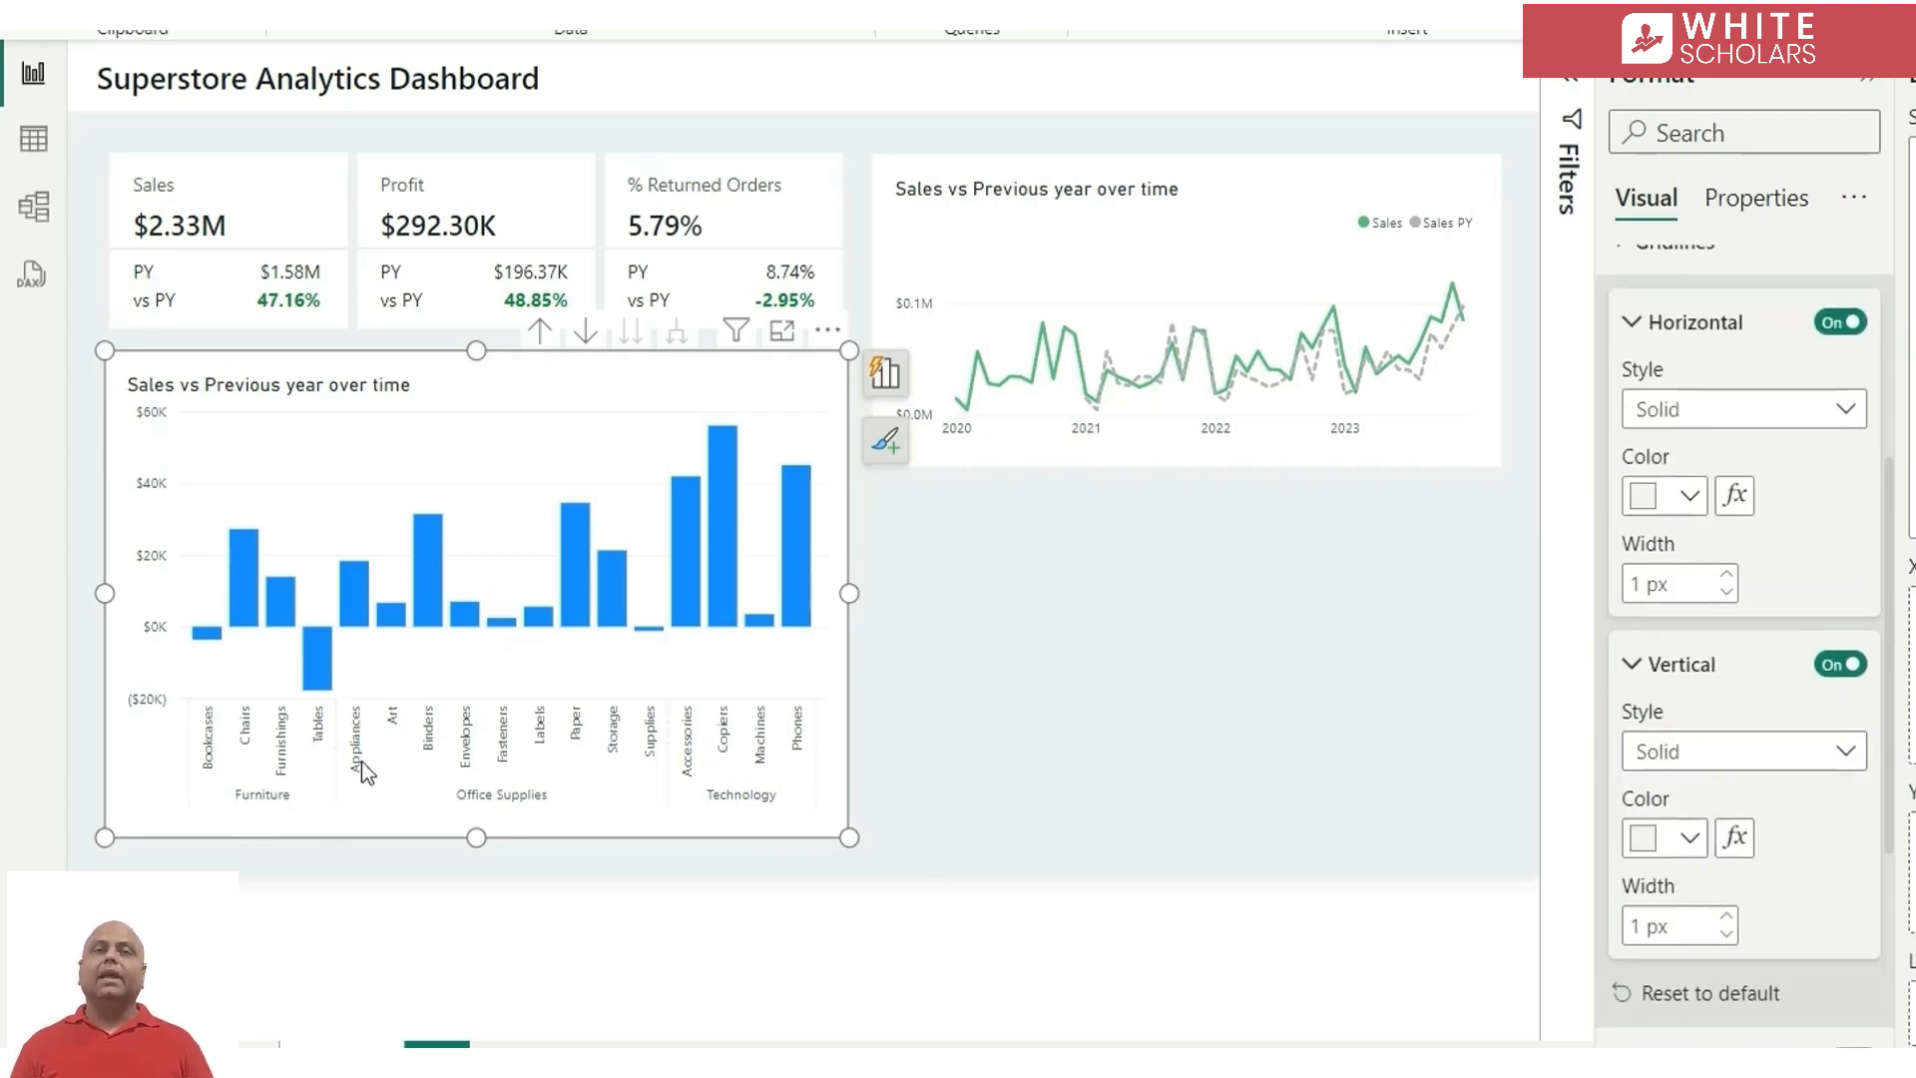
click(1658, 671)
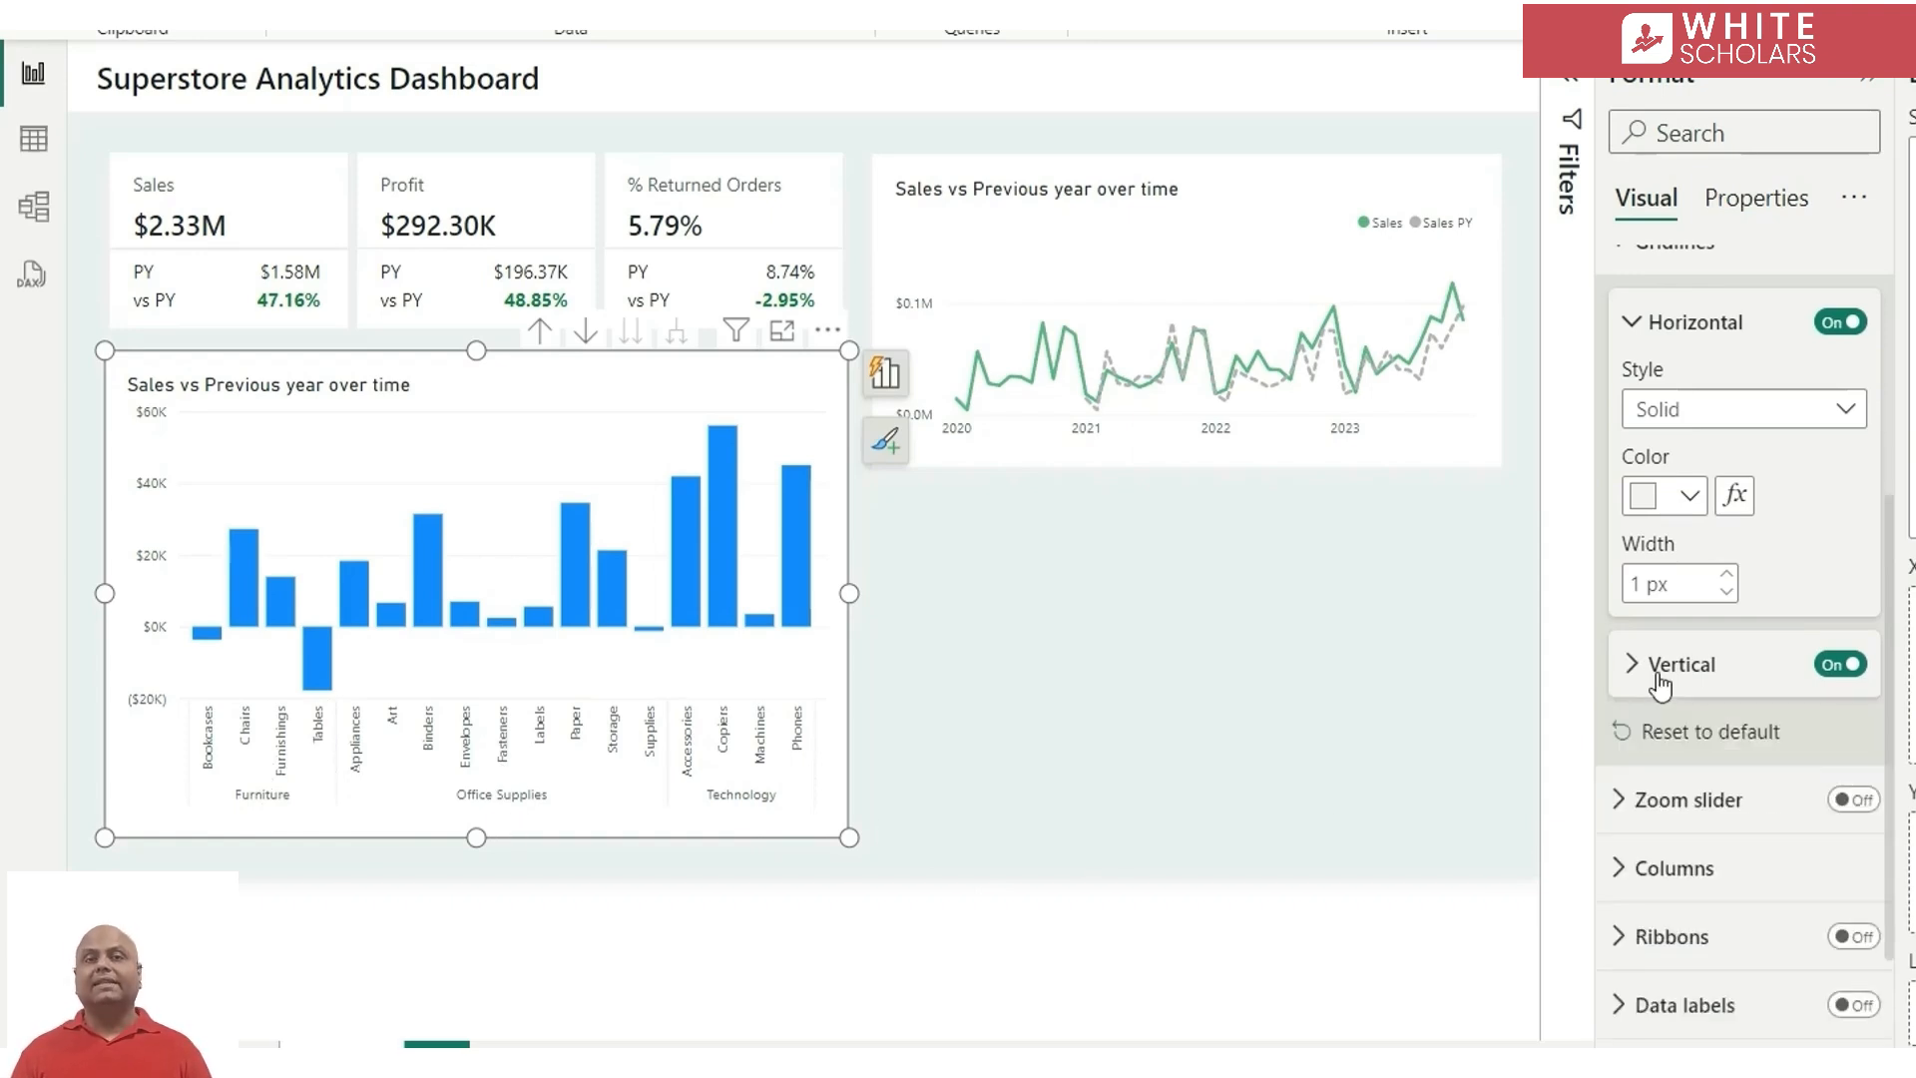
Apply conditional colouring to the columns with the Gradient format style based on the Profit measure
click(1756, 867)
scroll(1773, 899, down, 2)
scroll(1773, 898, down, 1)
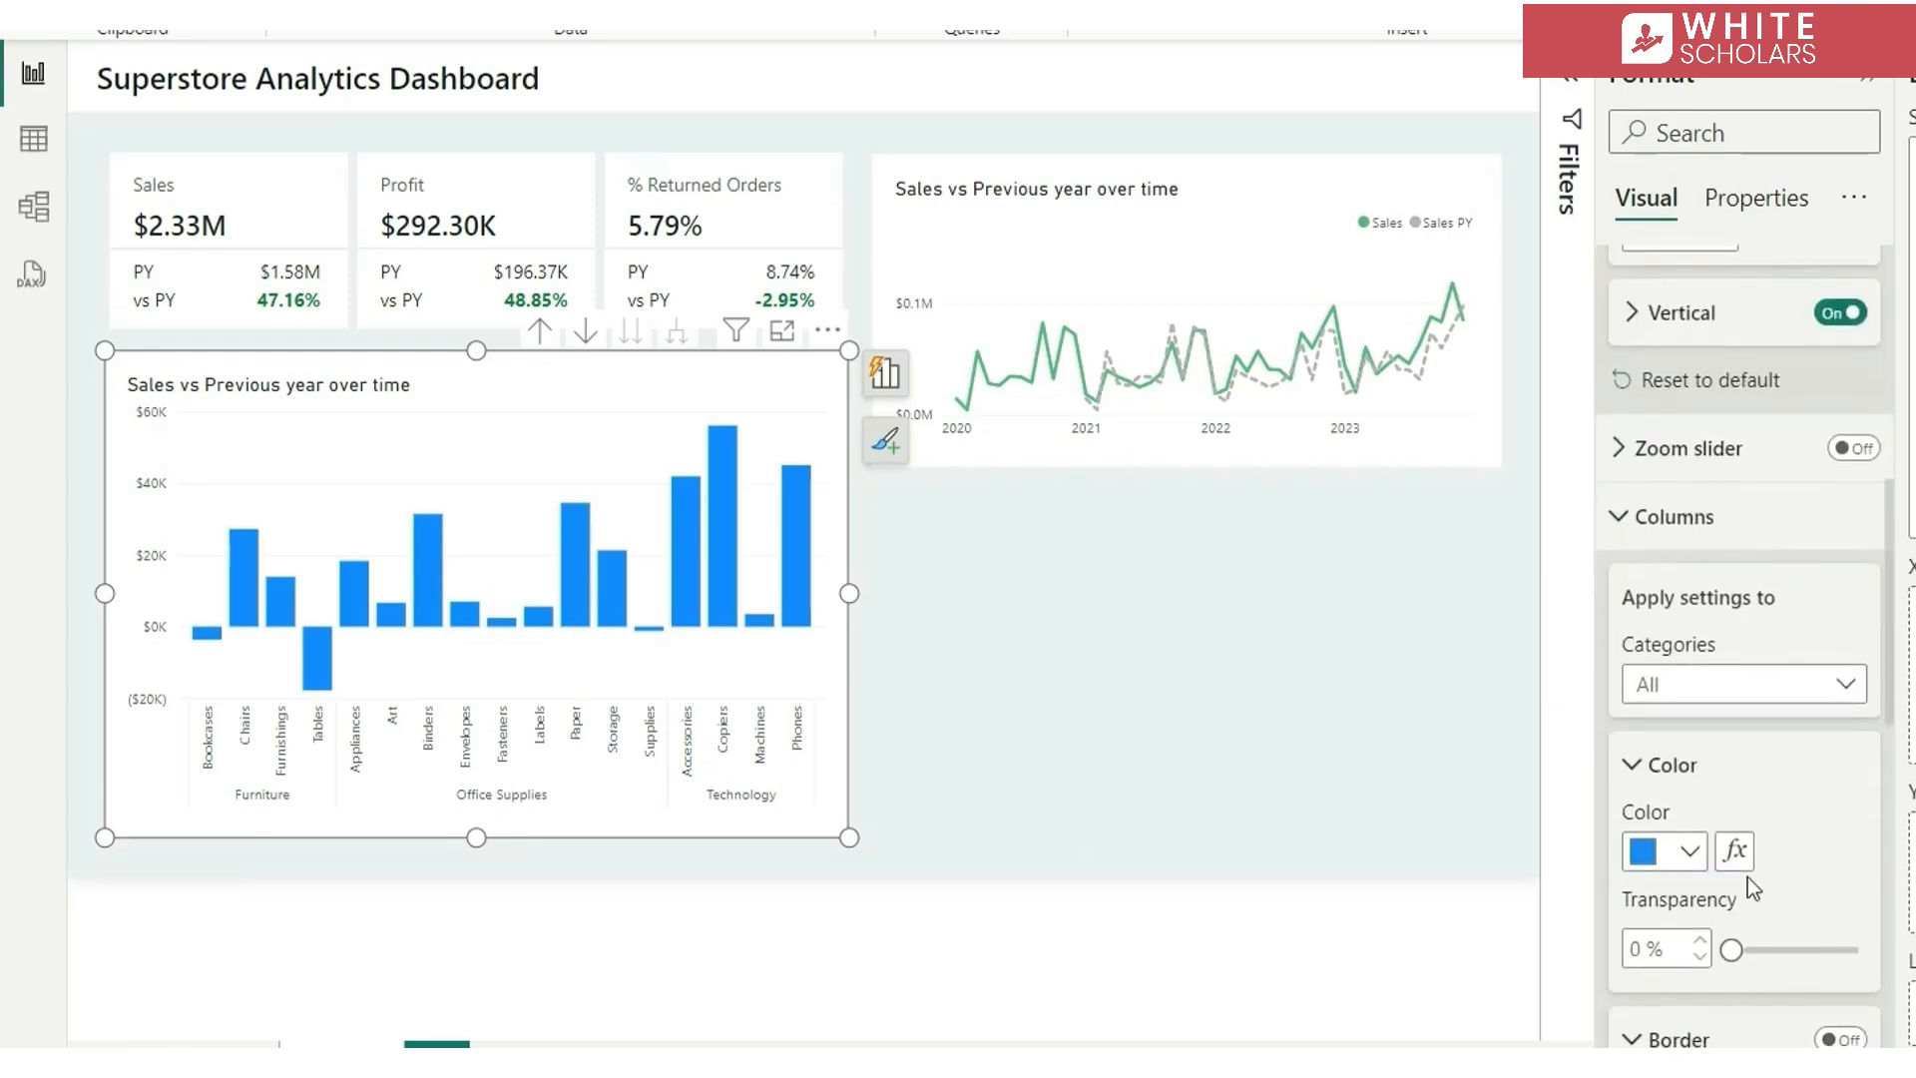
click(1734, 851)
click(639, 99)
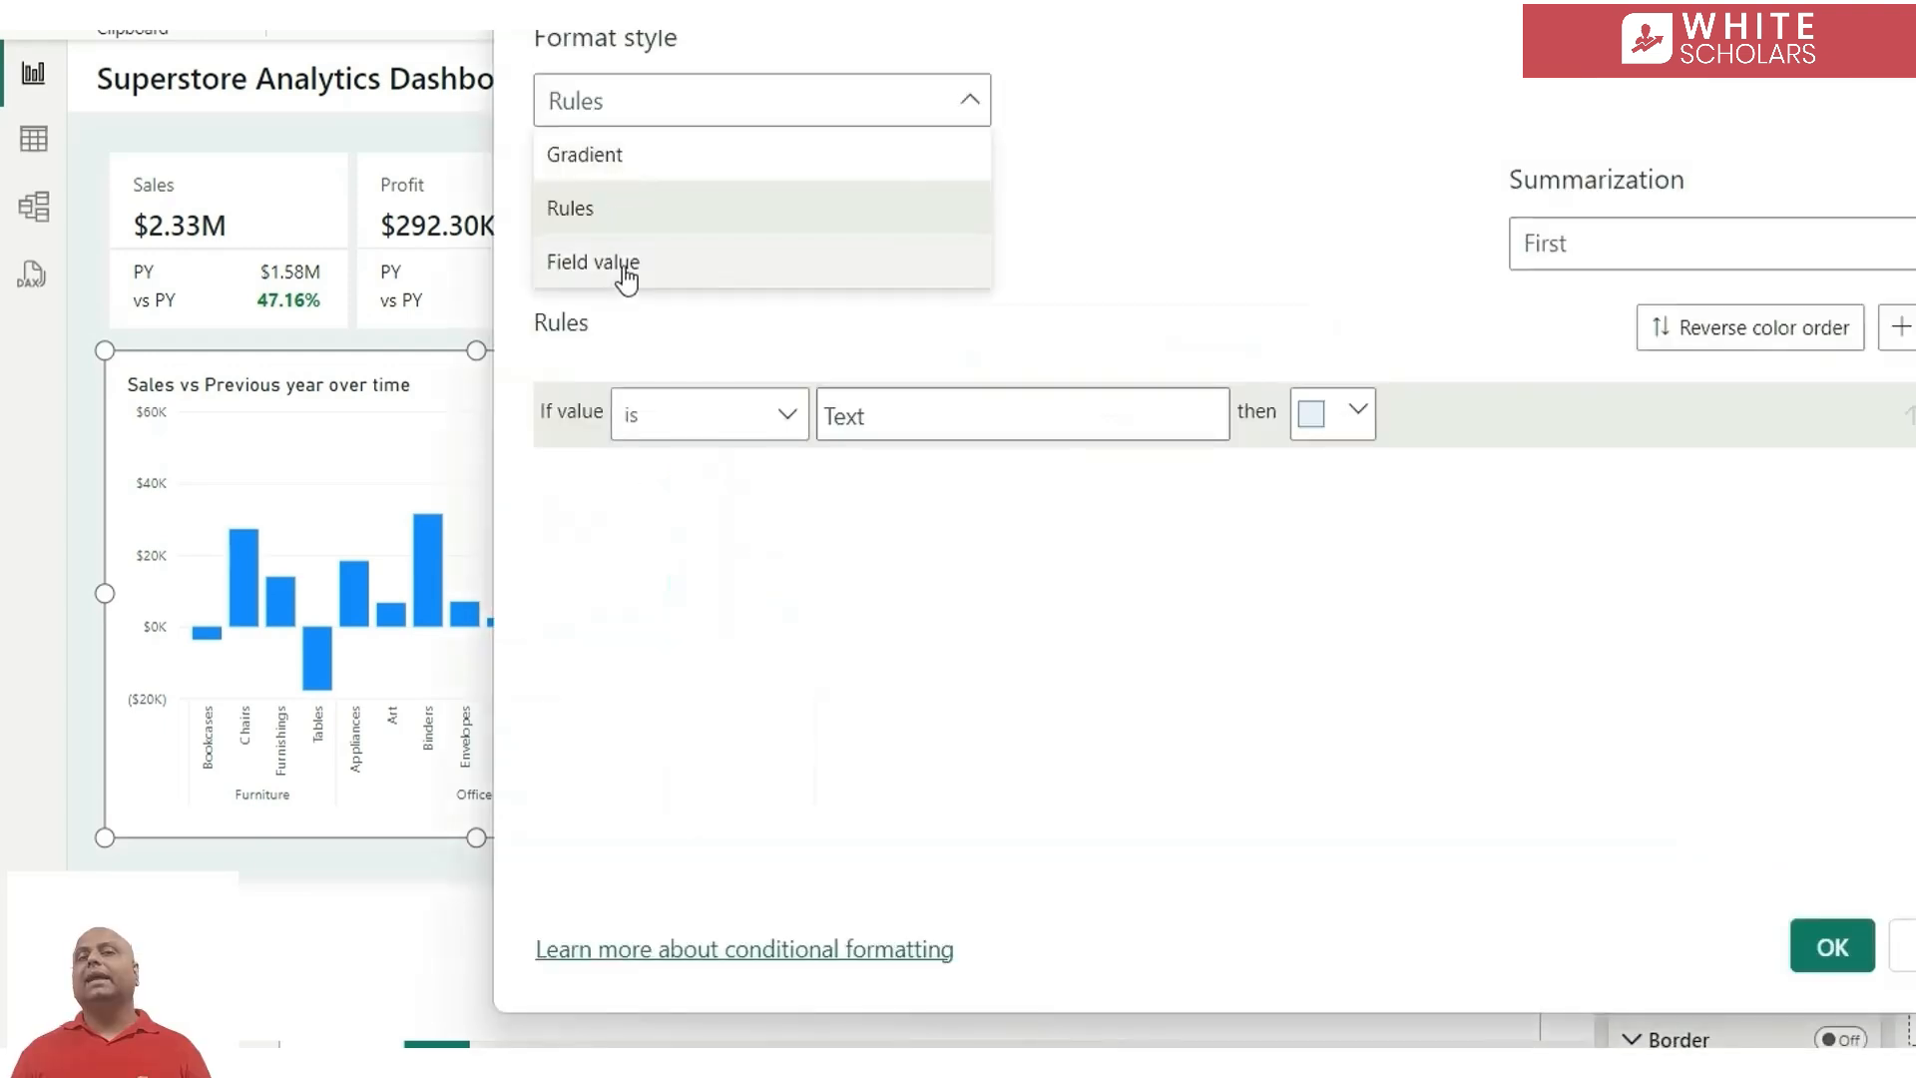
click(729, 160)
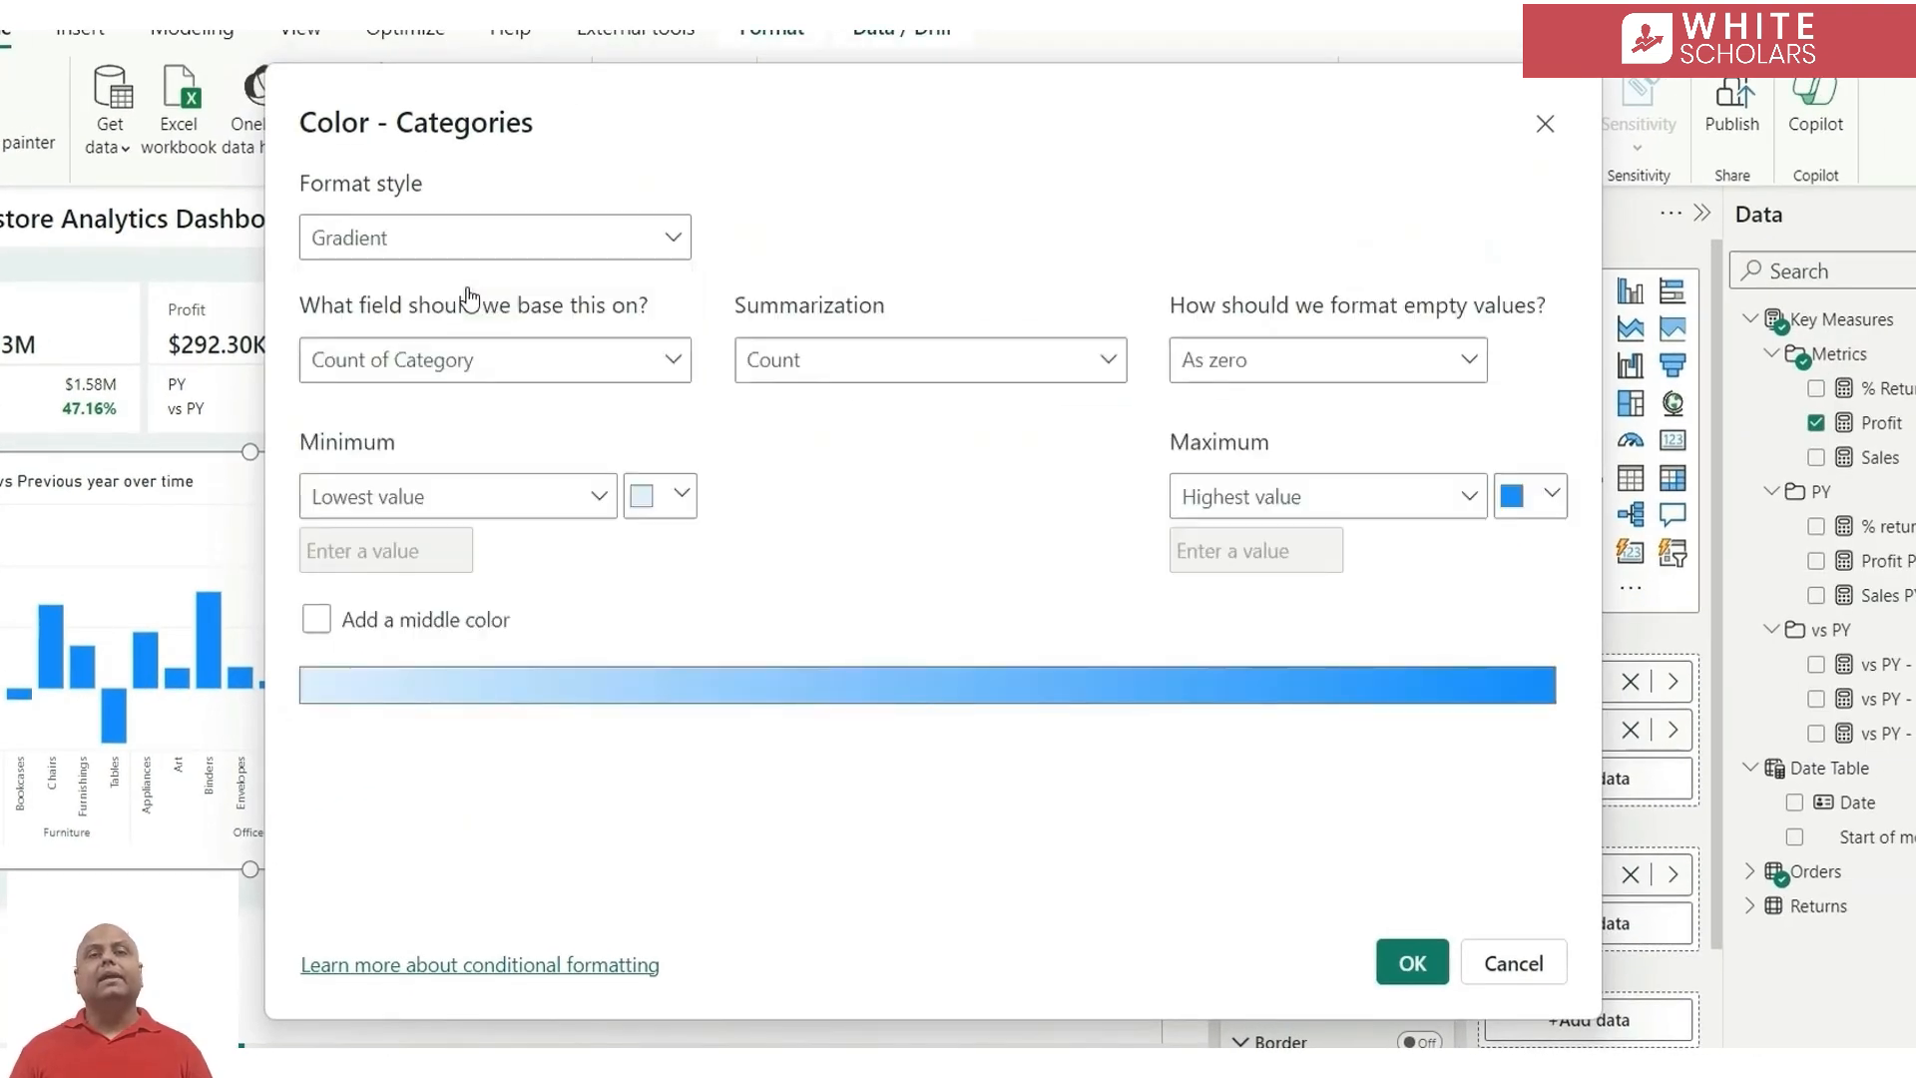
click(469, 359)
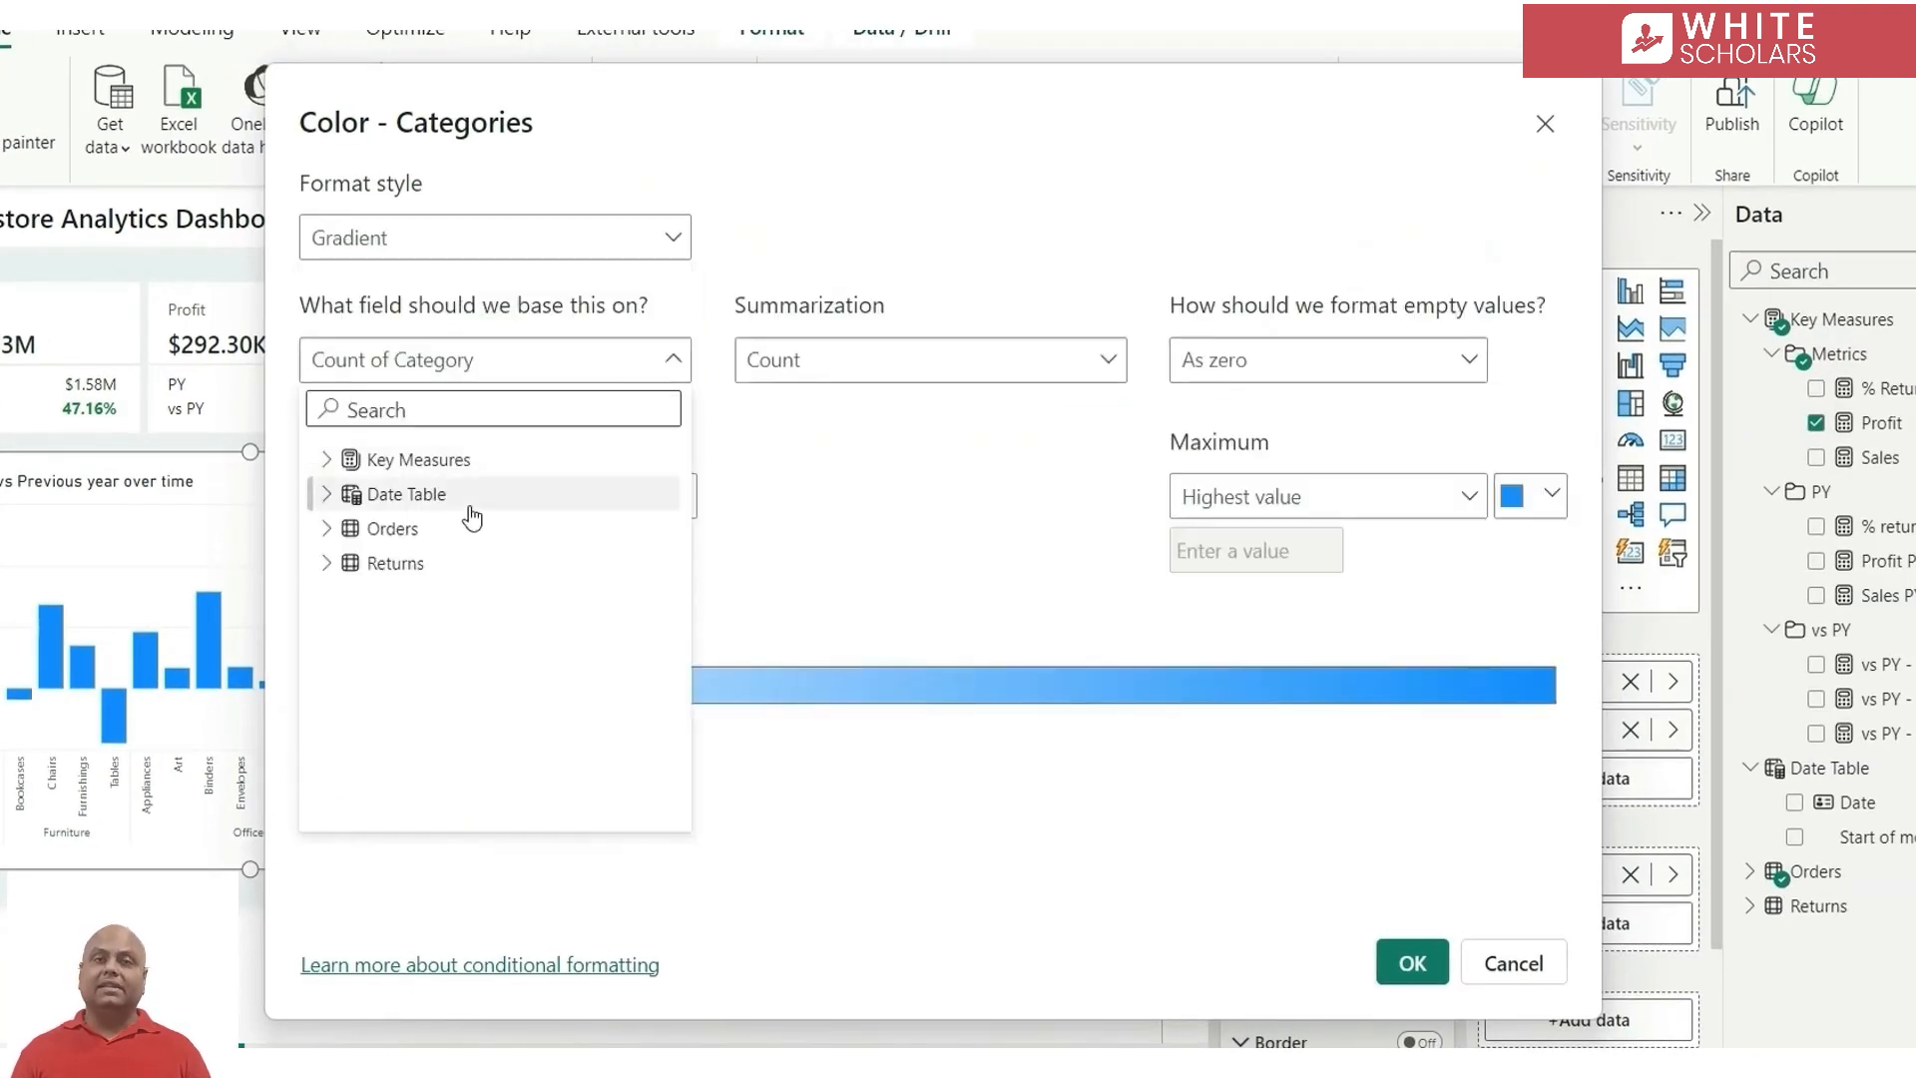
click(326, 461)
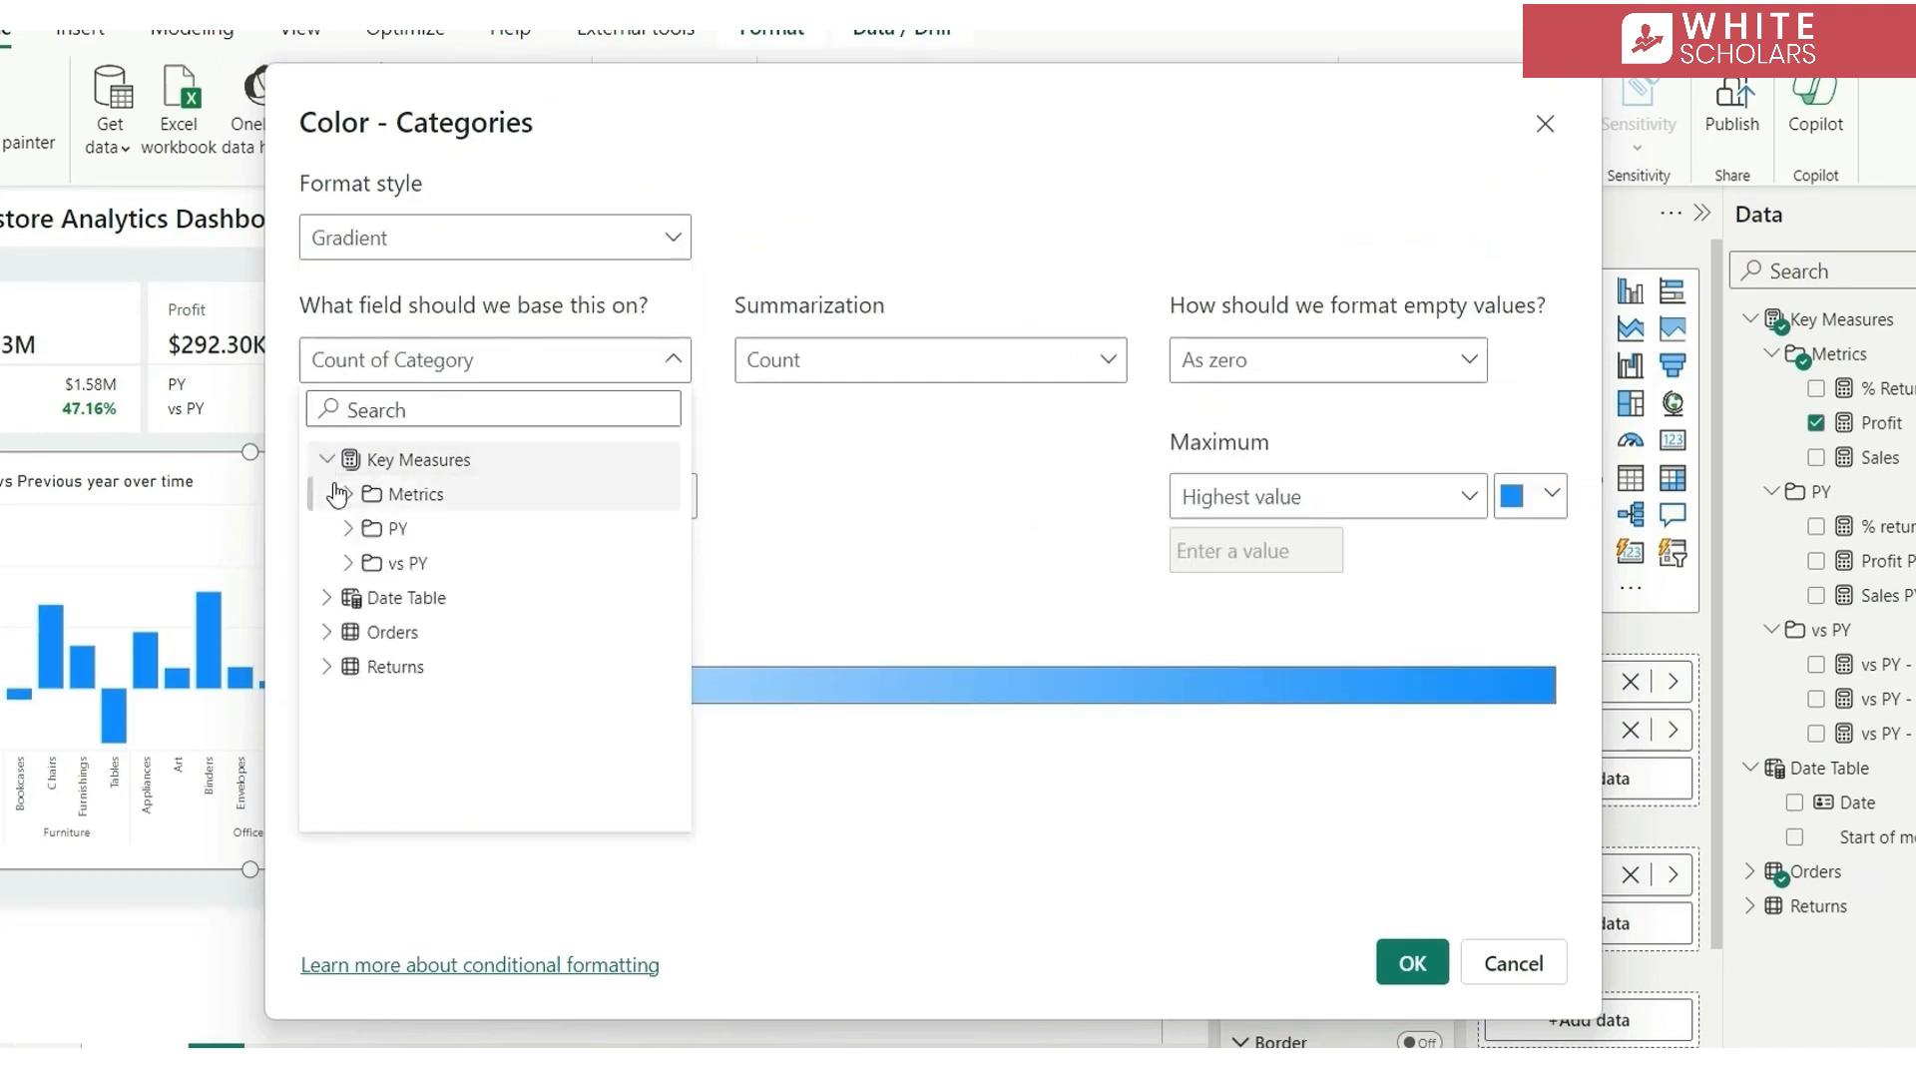
click(350, 496)
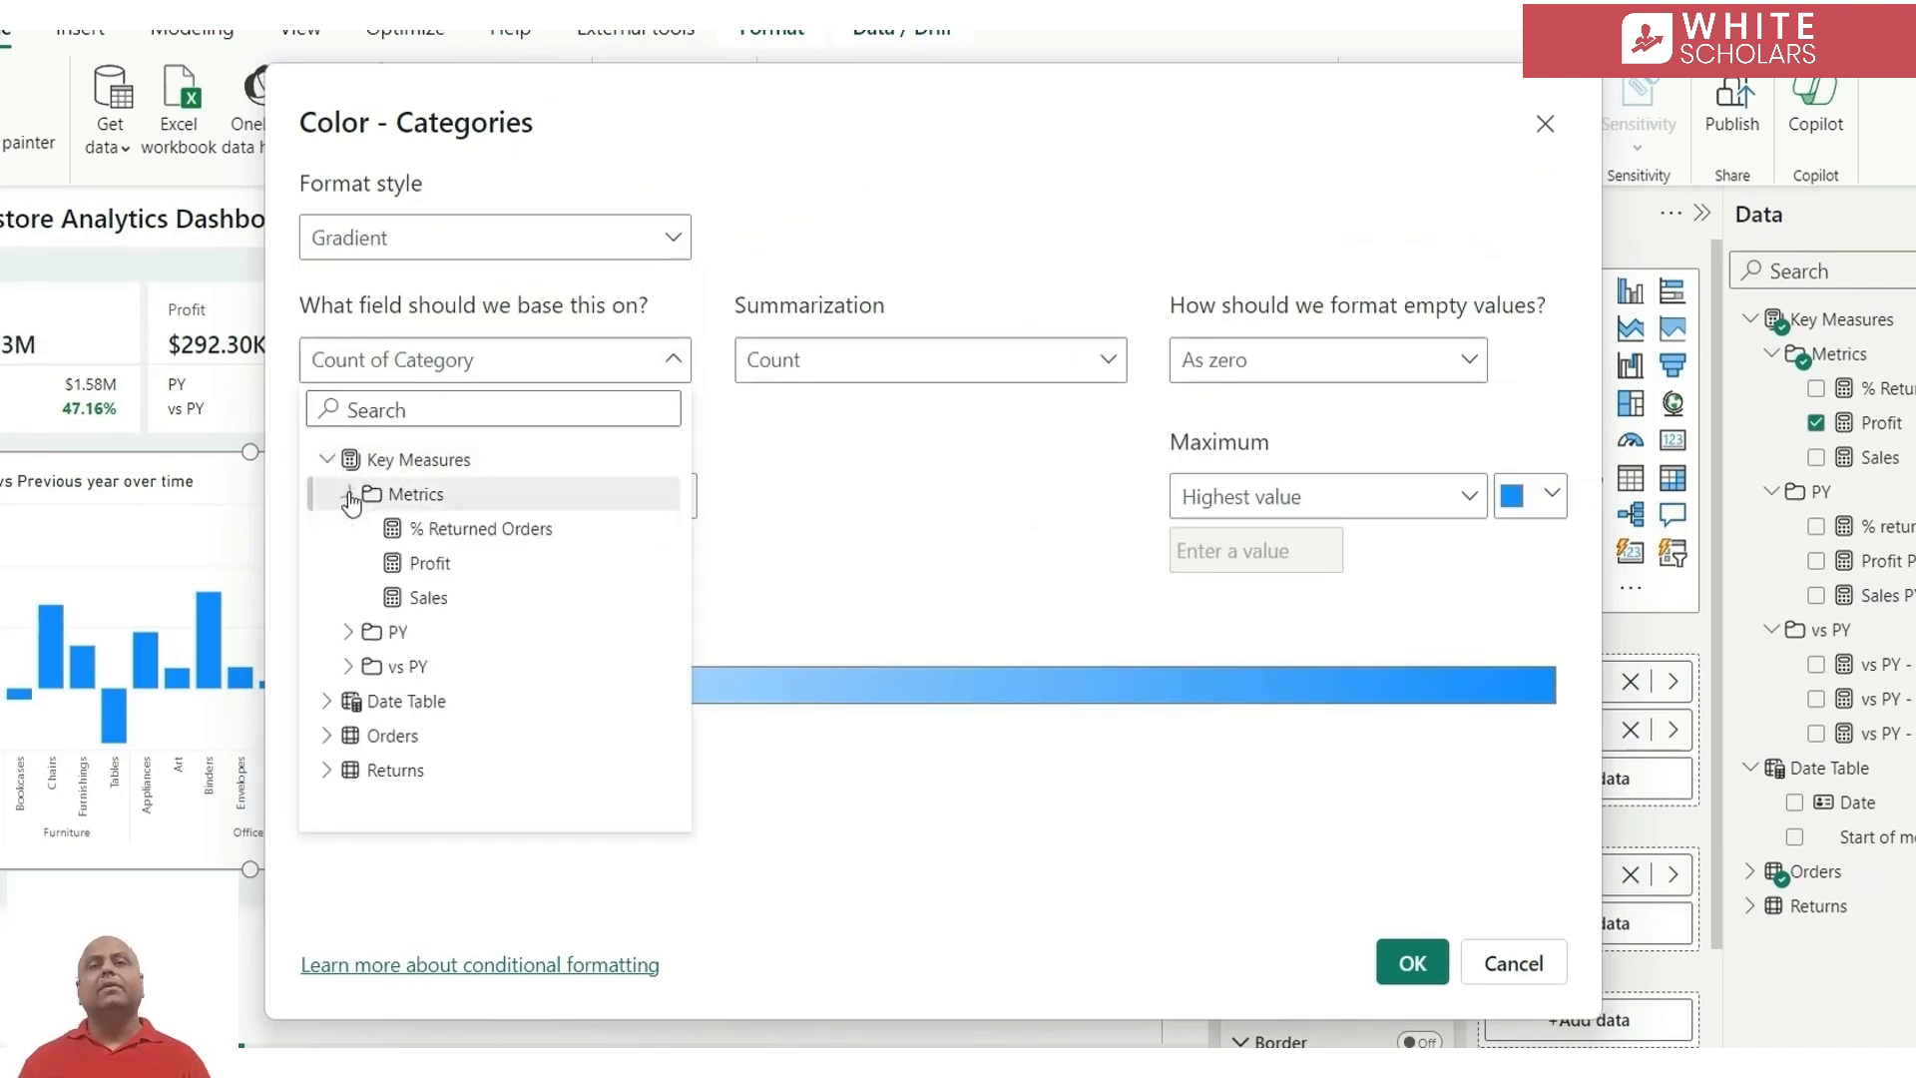
click(439, 563)
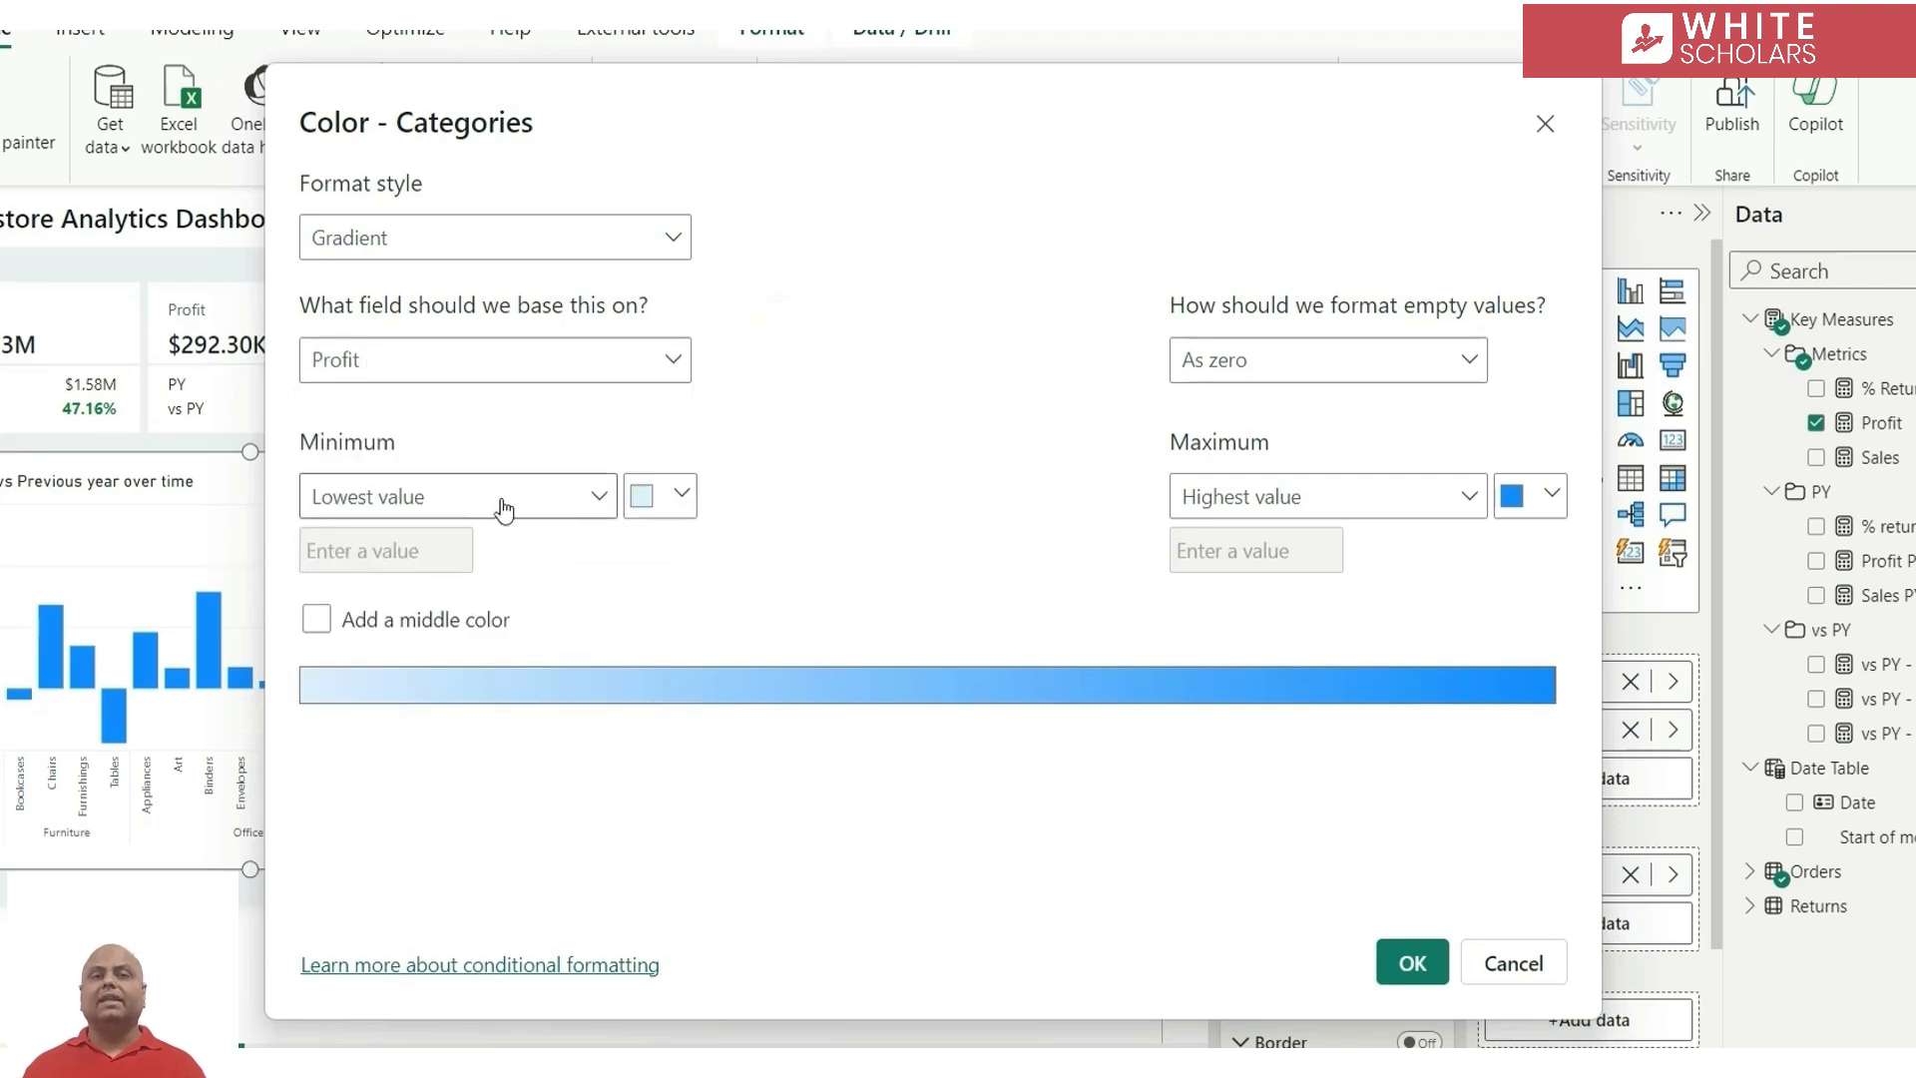
Set the column gradient's minimum colour to theme red and its maximum colour to green #58B381
click(677, 499)
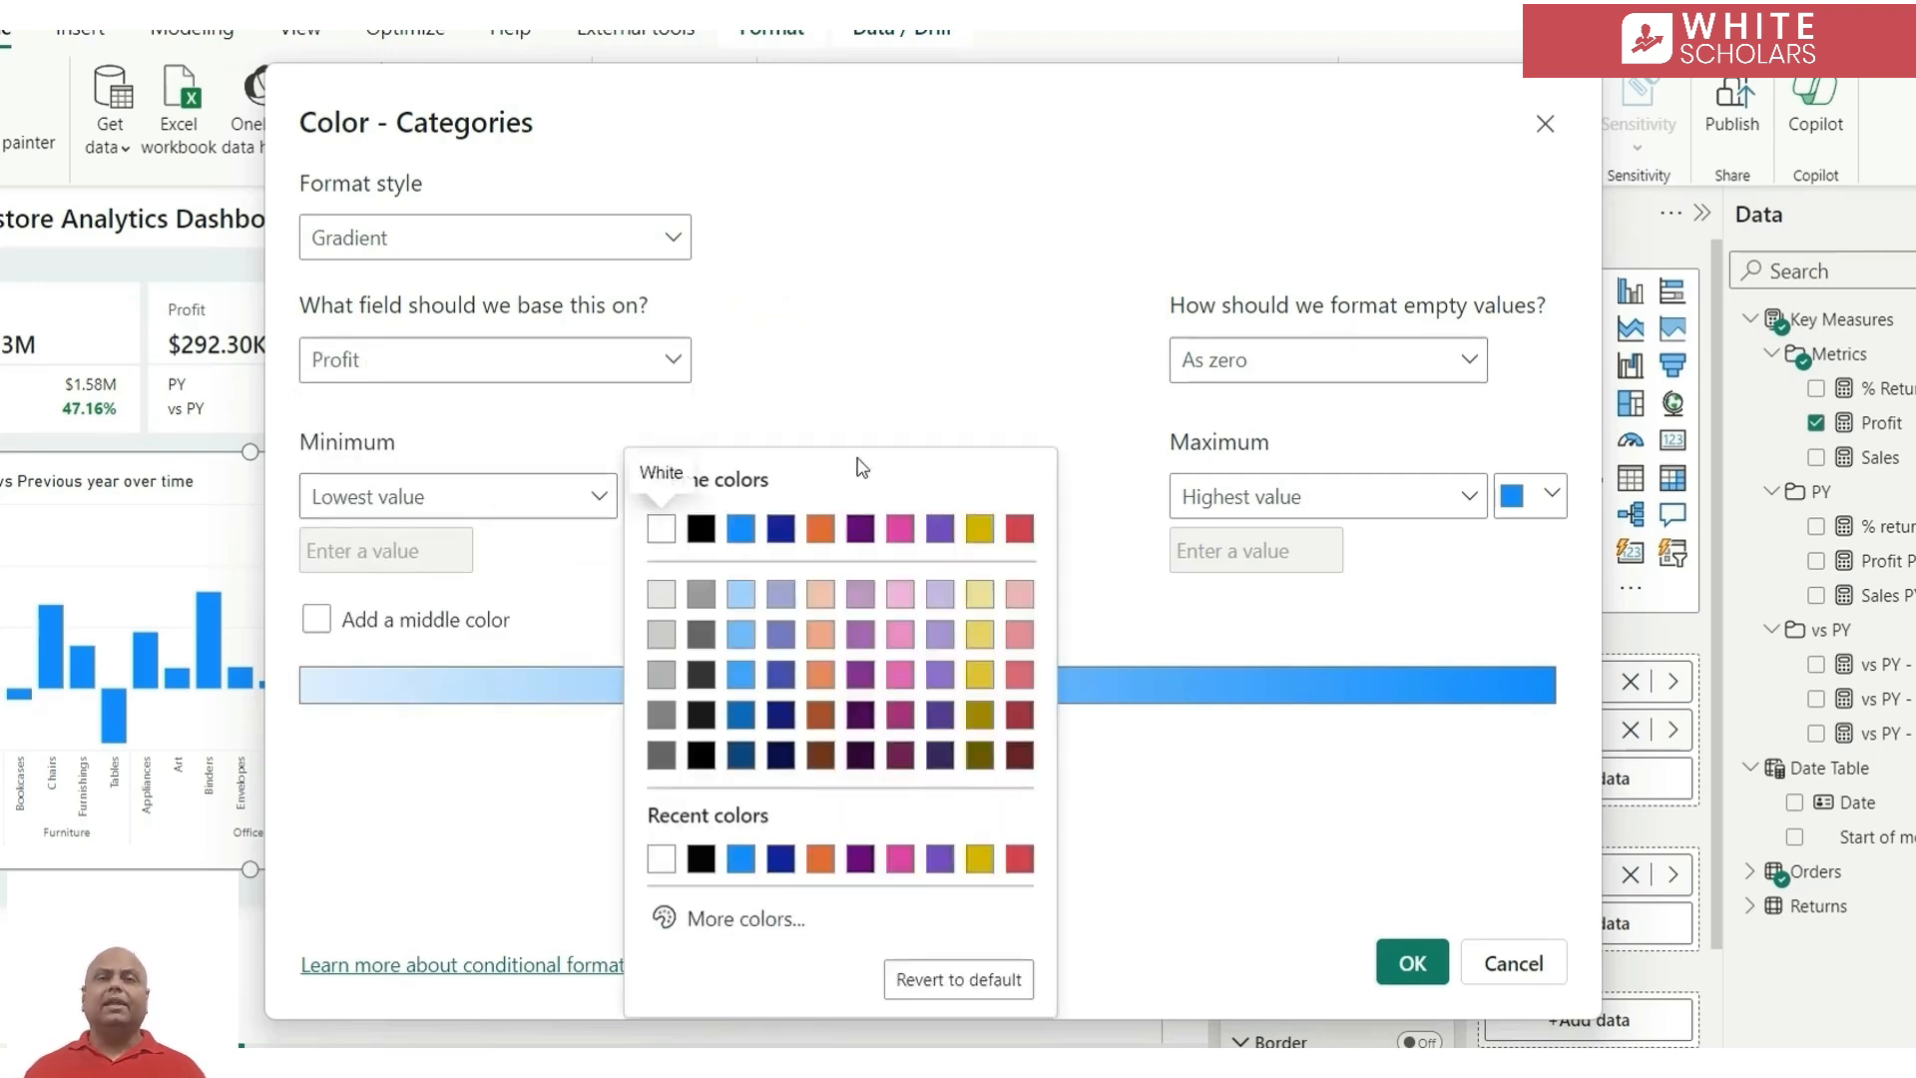
click(1020, 528)
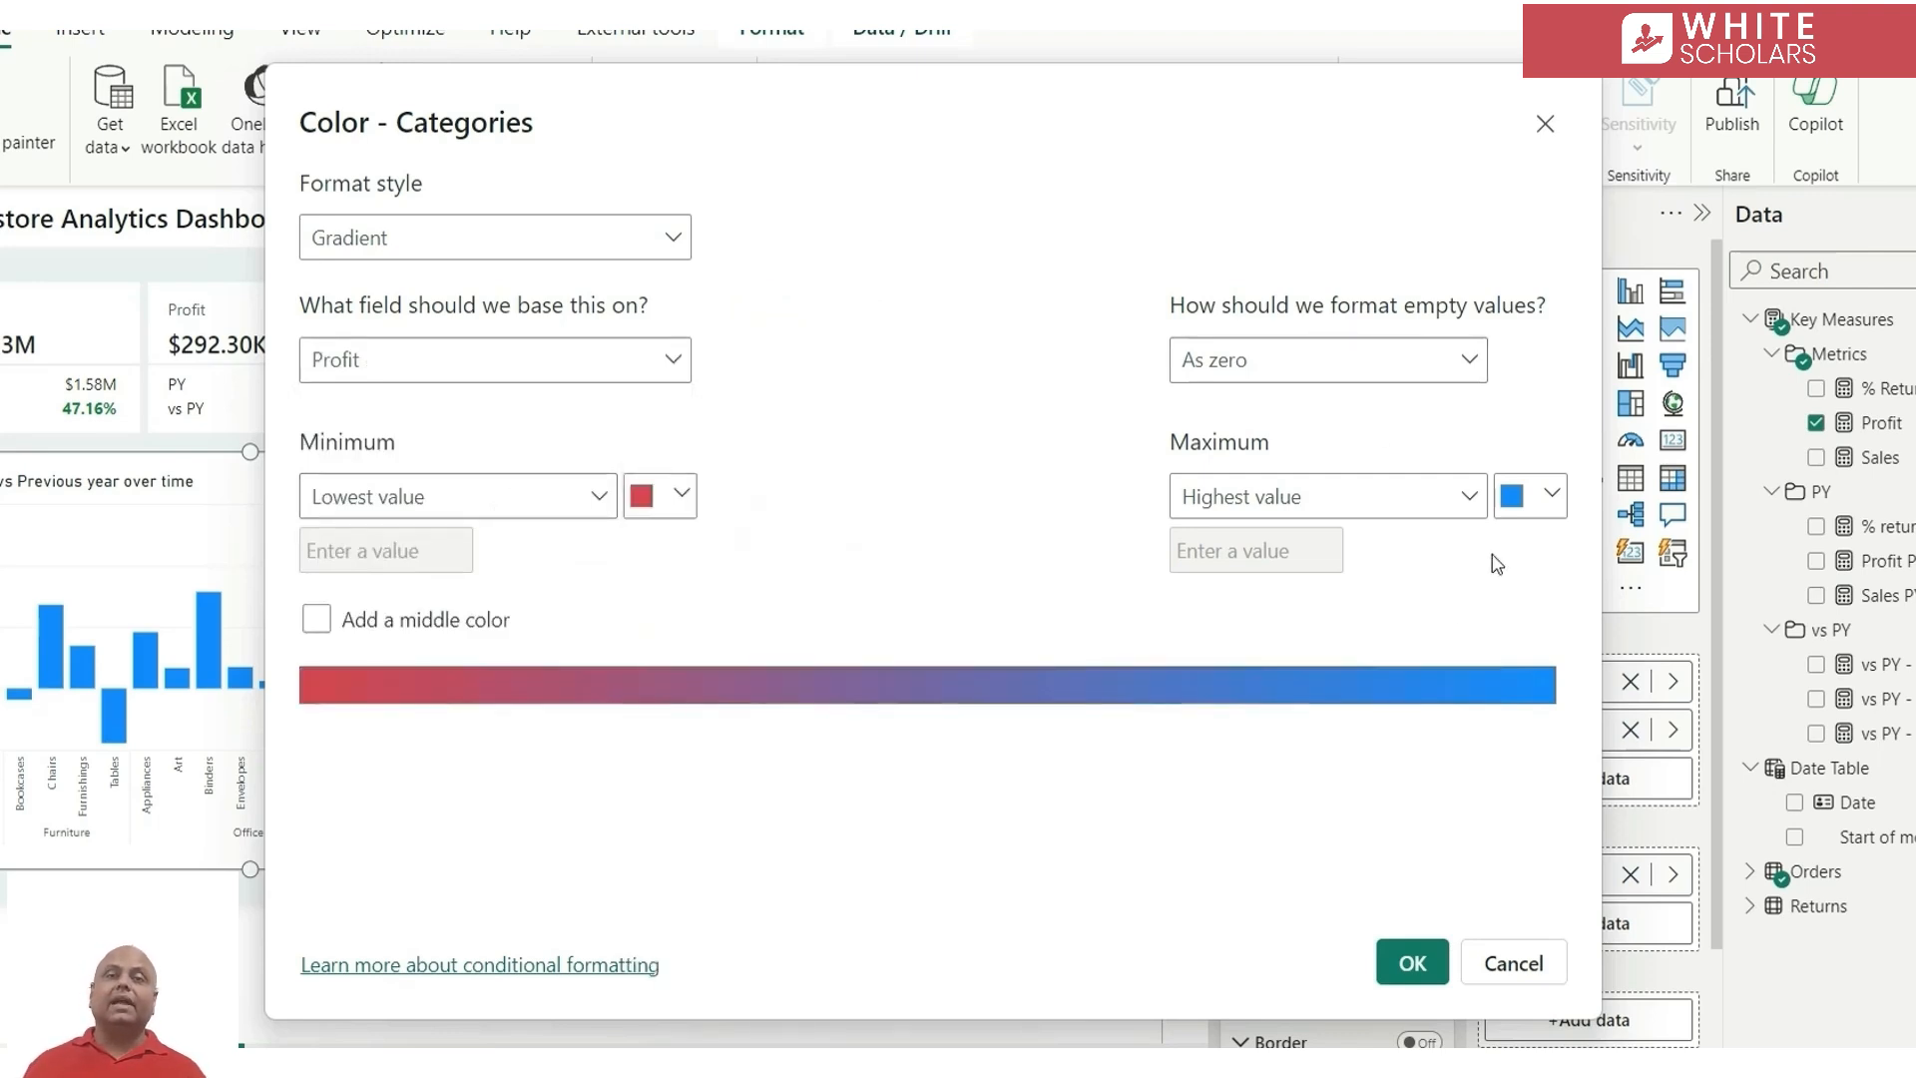
click(1544, 498)
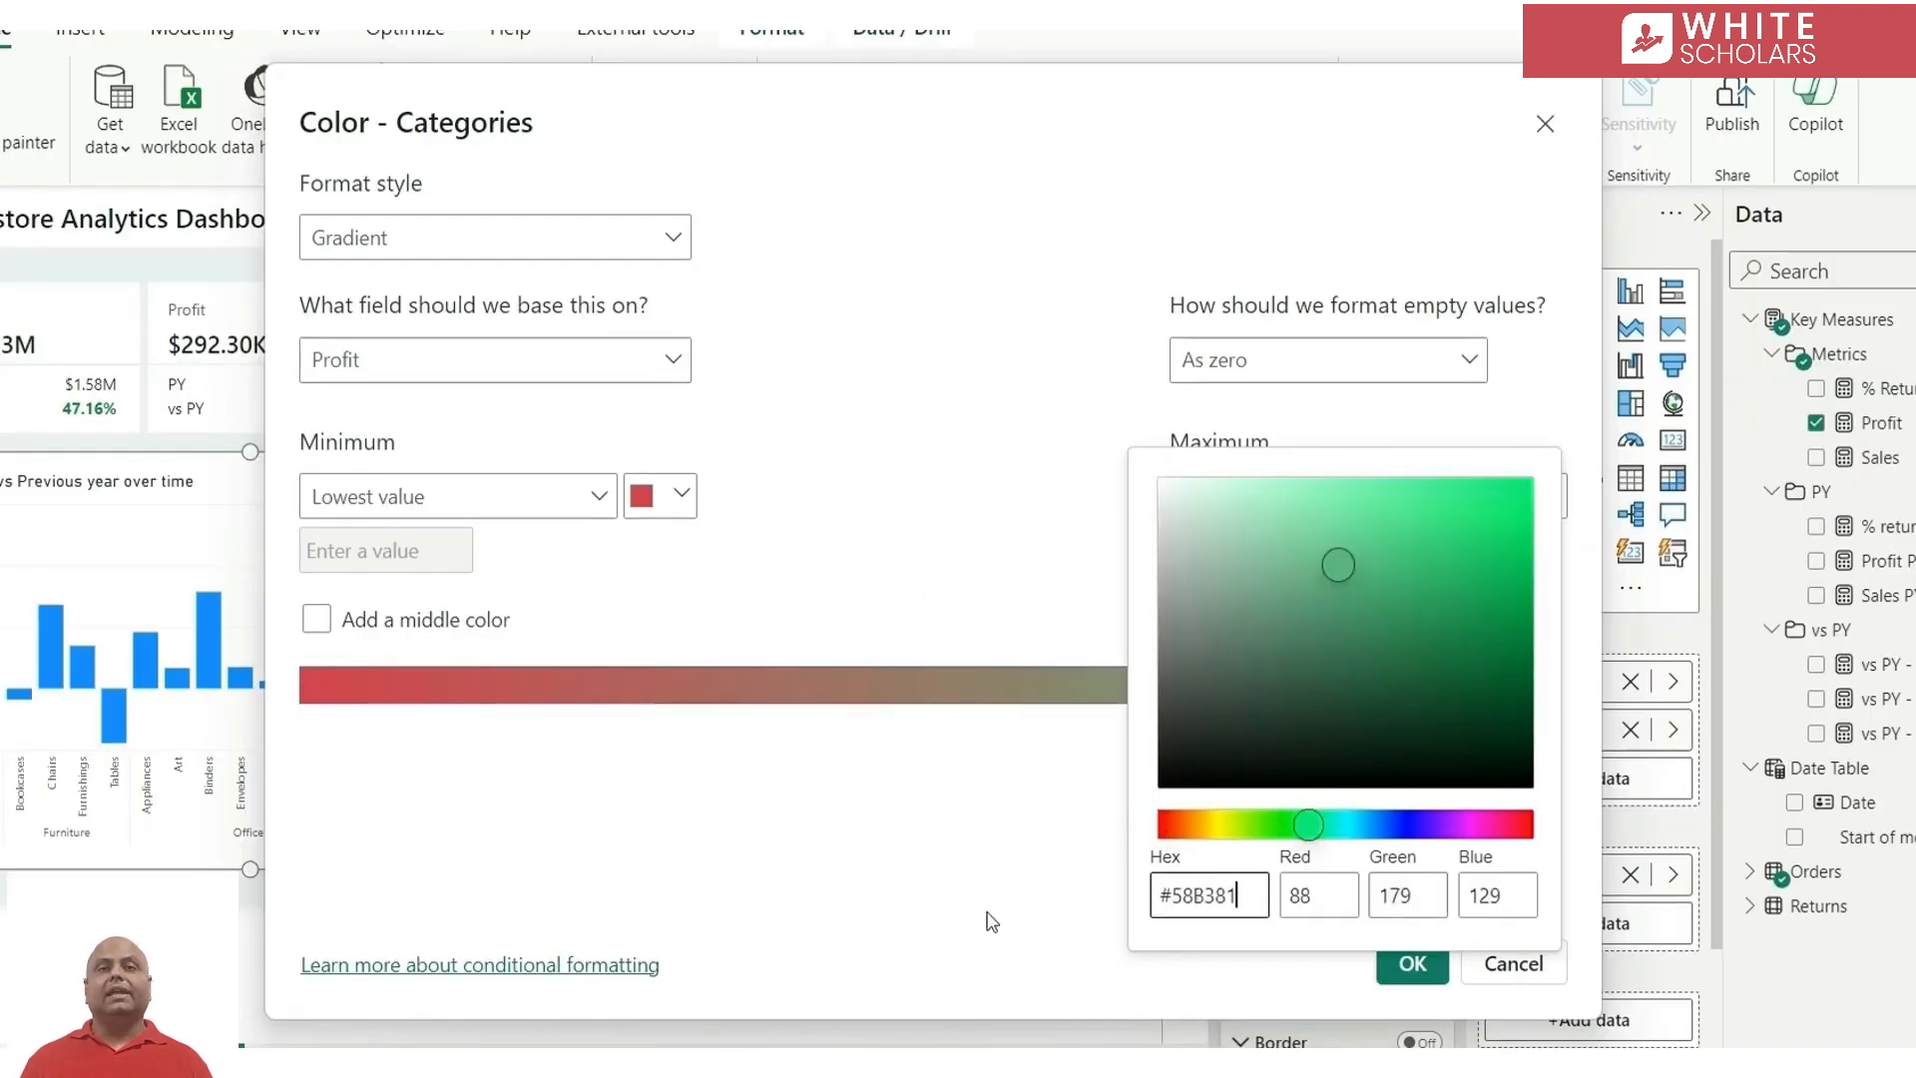
click(1000, 603)
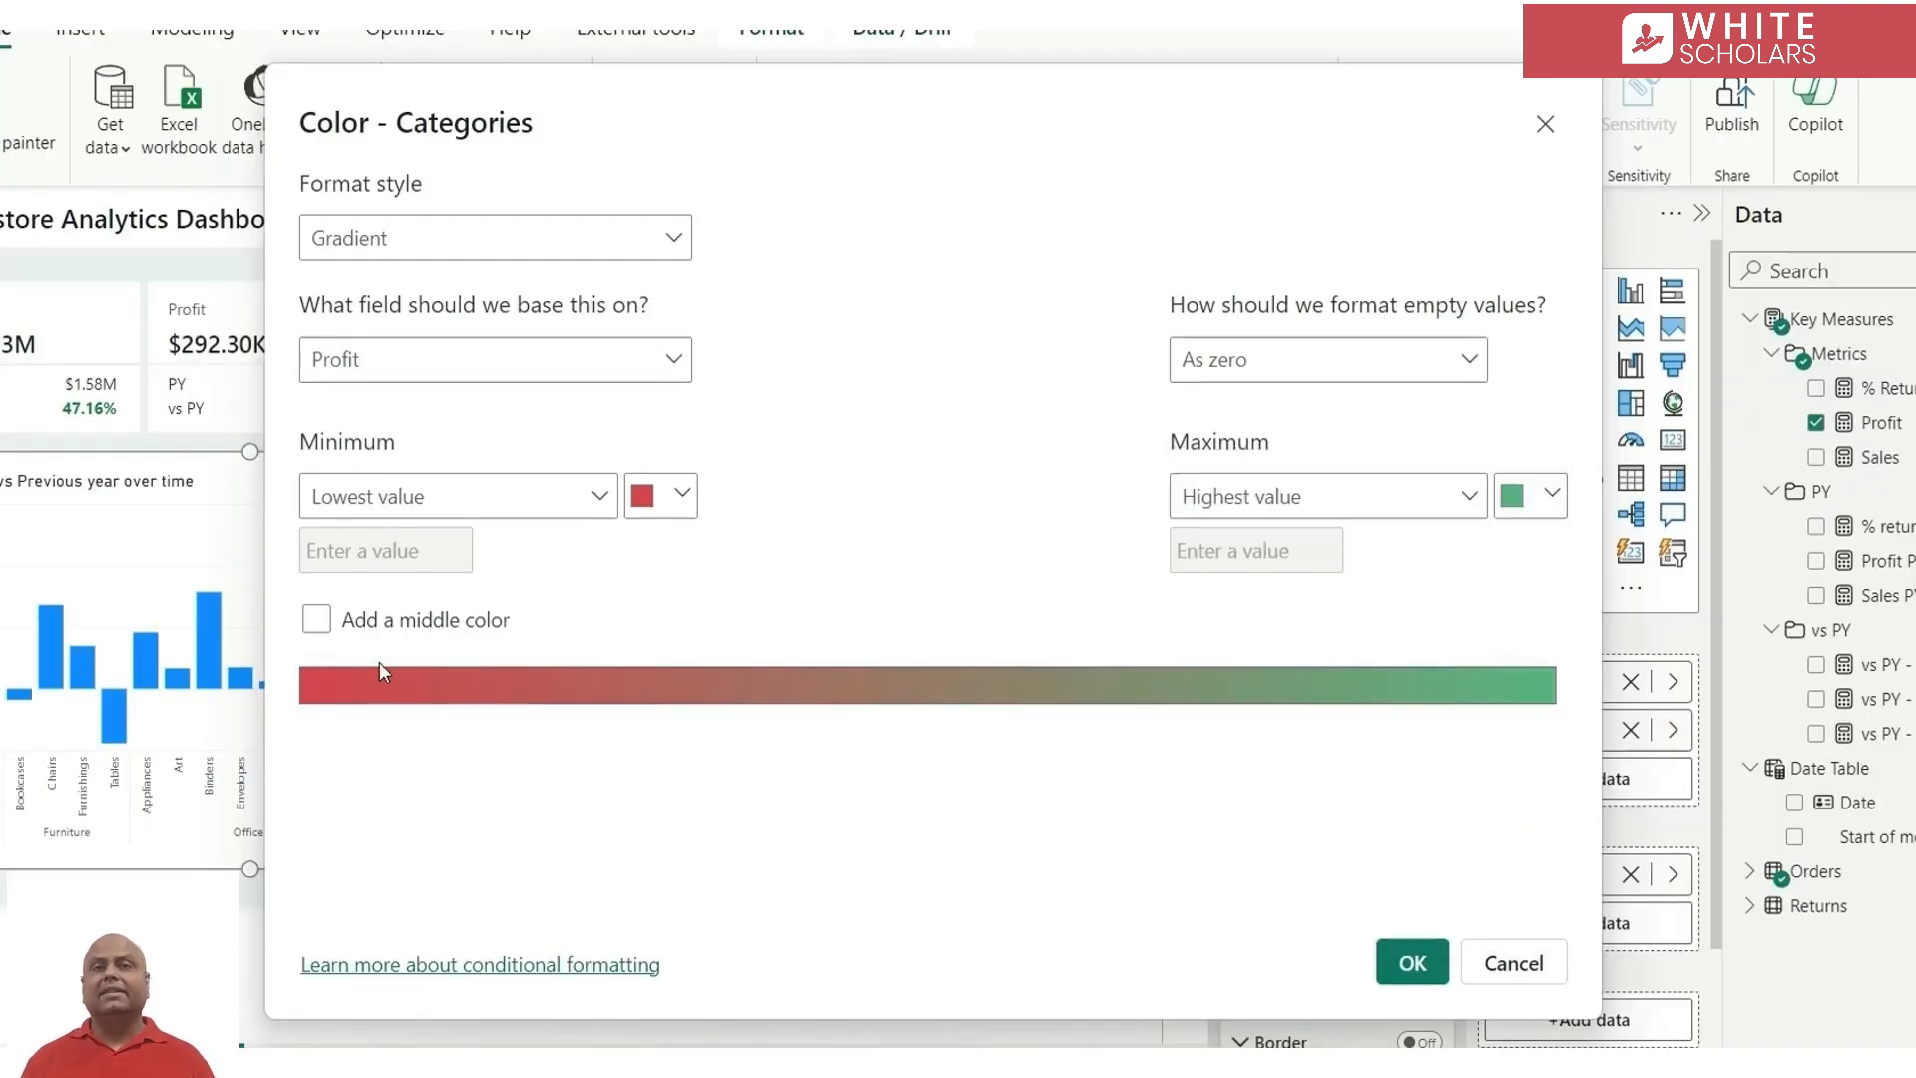
Add a light grey middle colour to the gradient and apply the conditional formatting to the columns
click(315, 623)
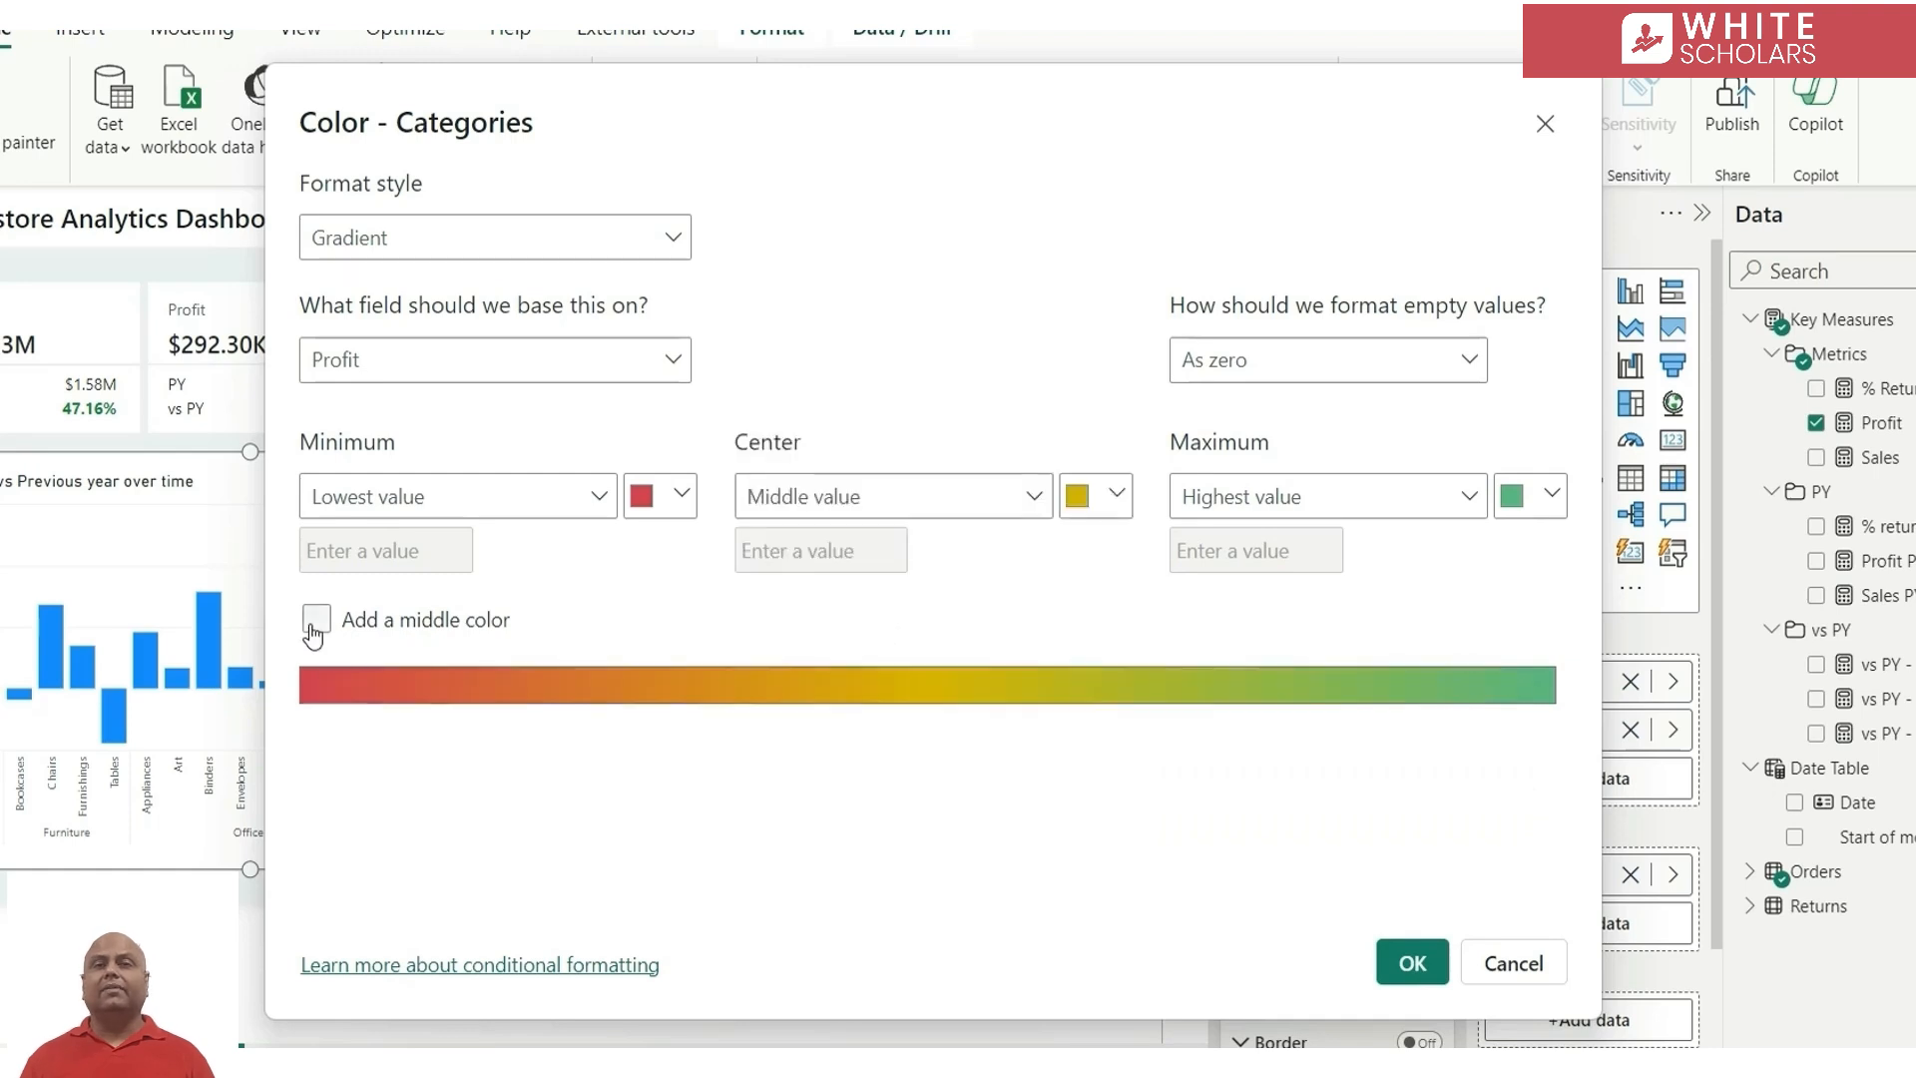
click(1113, 499)
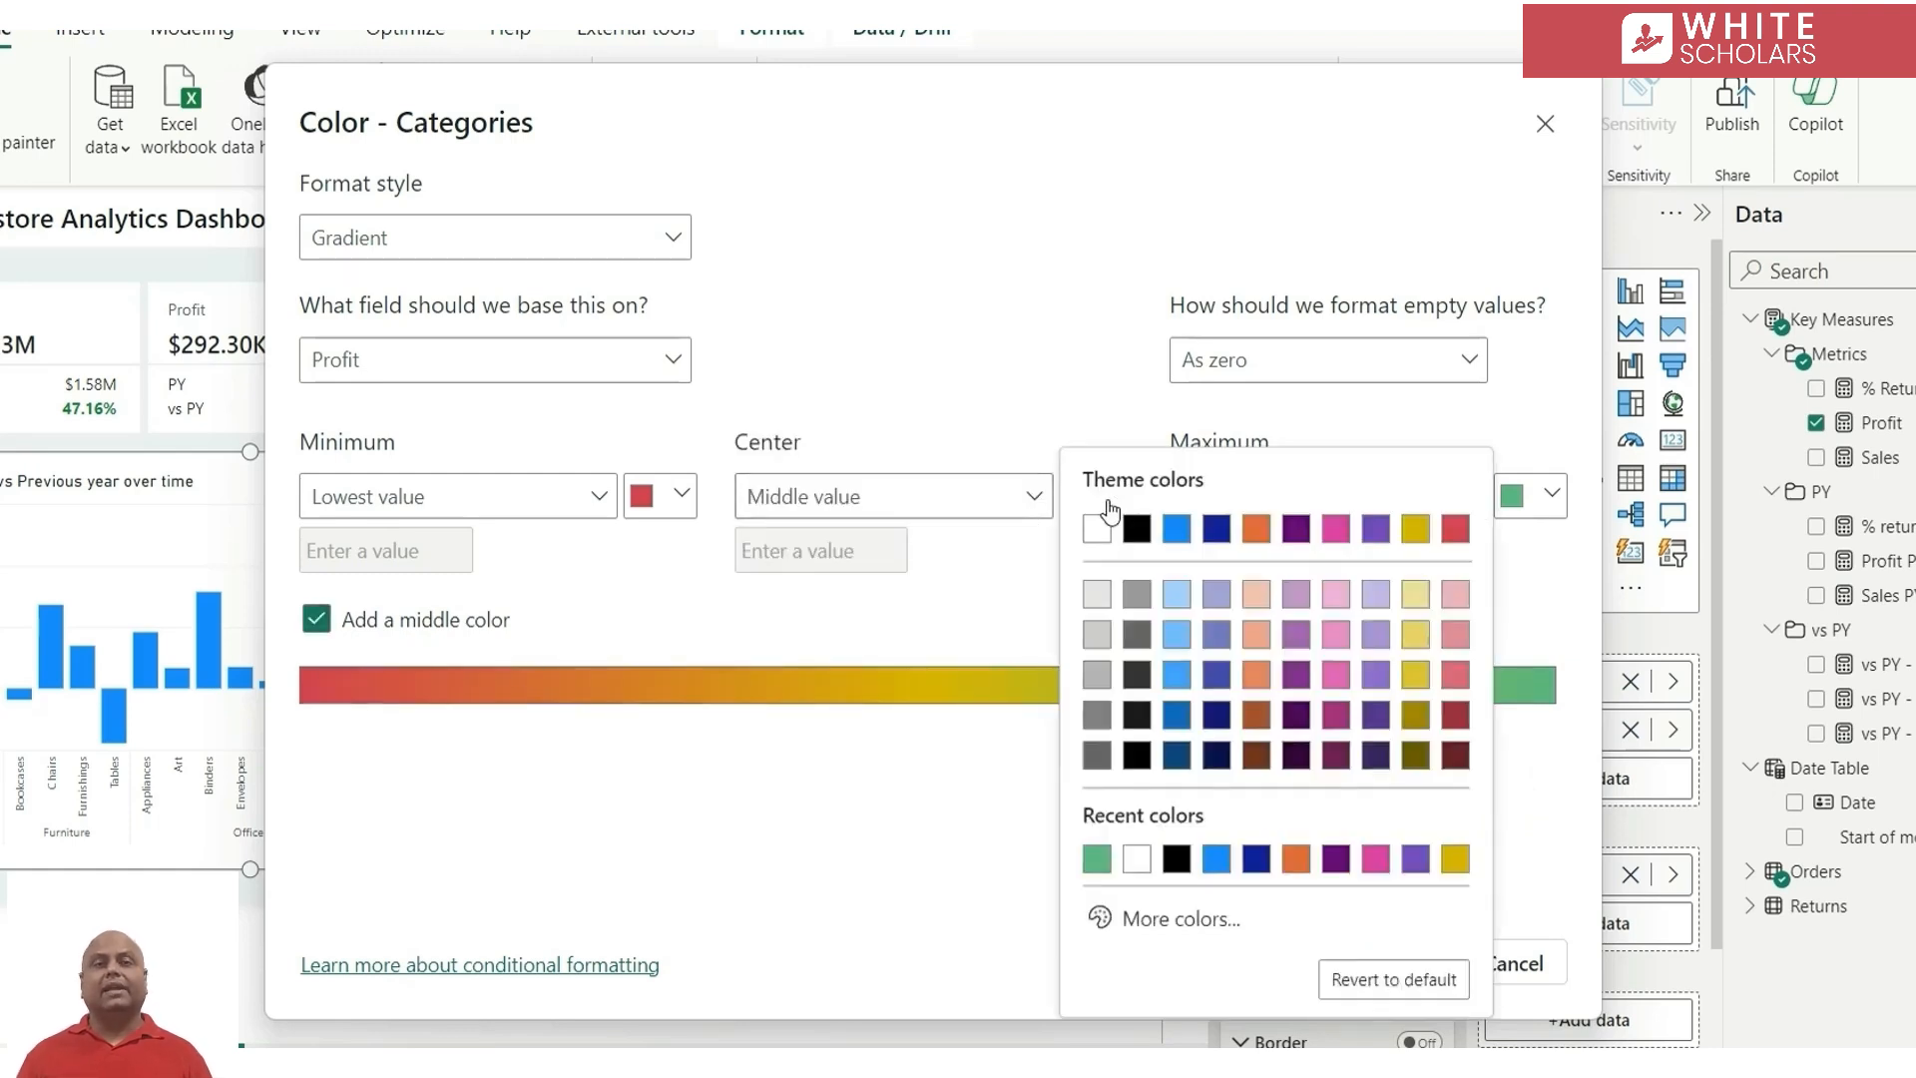
click(1097, 599)
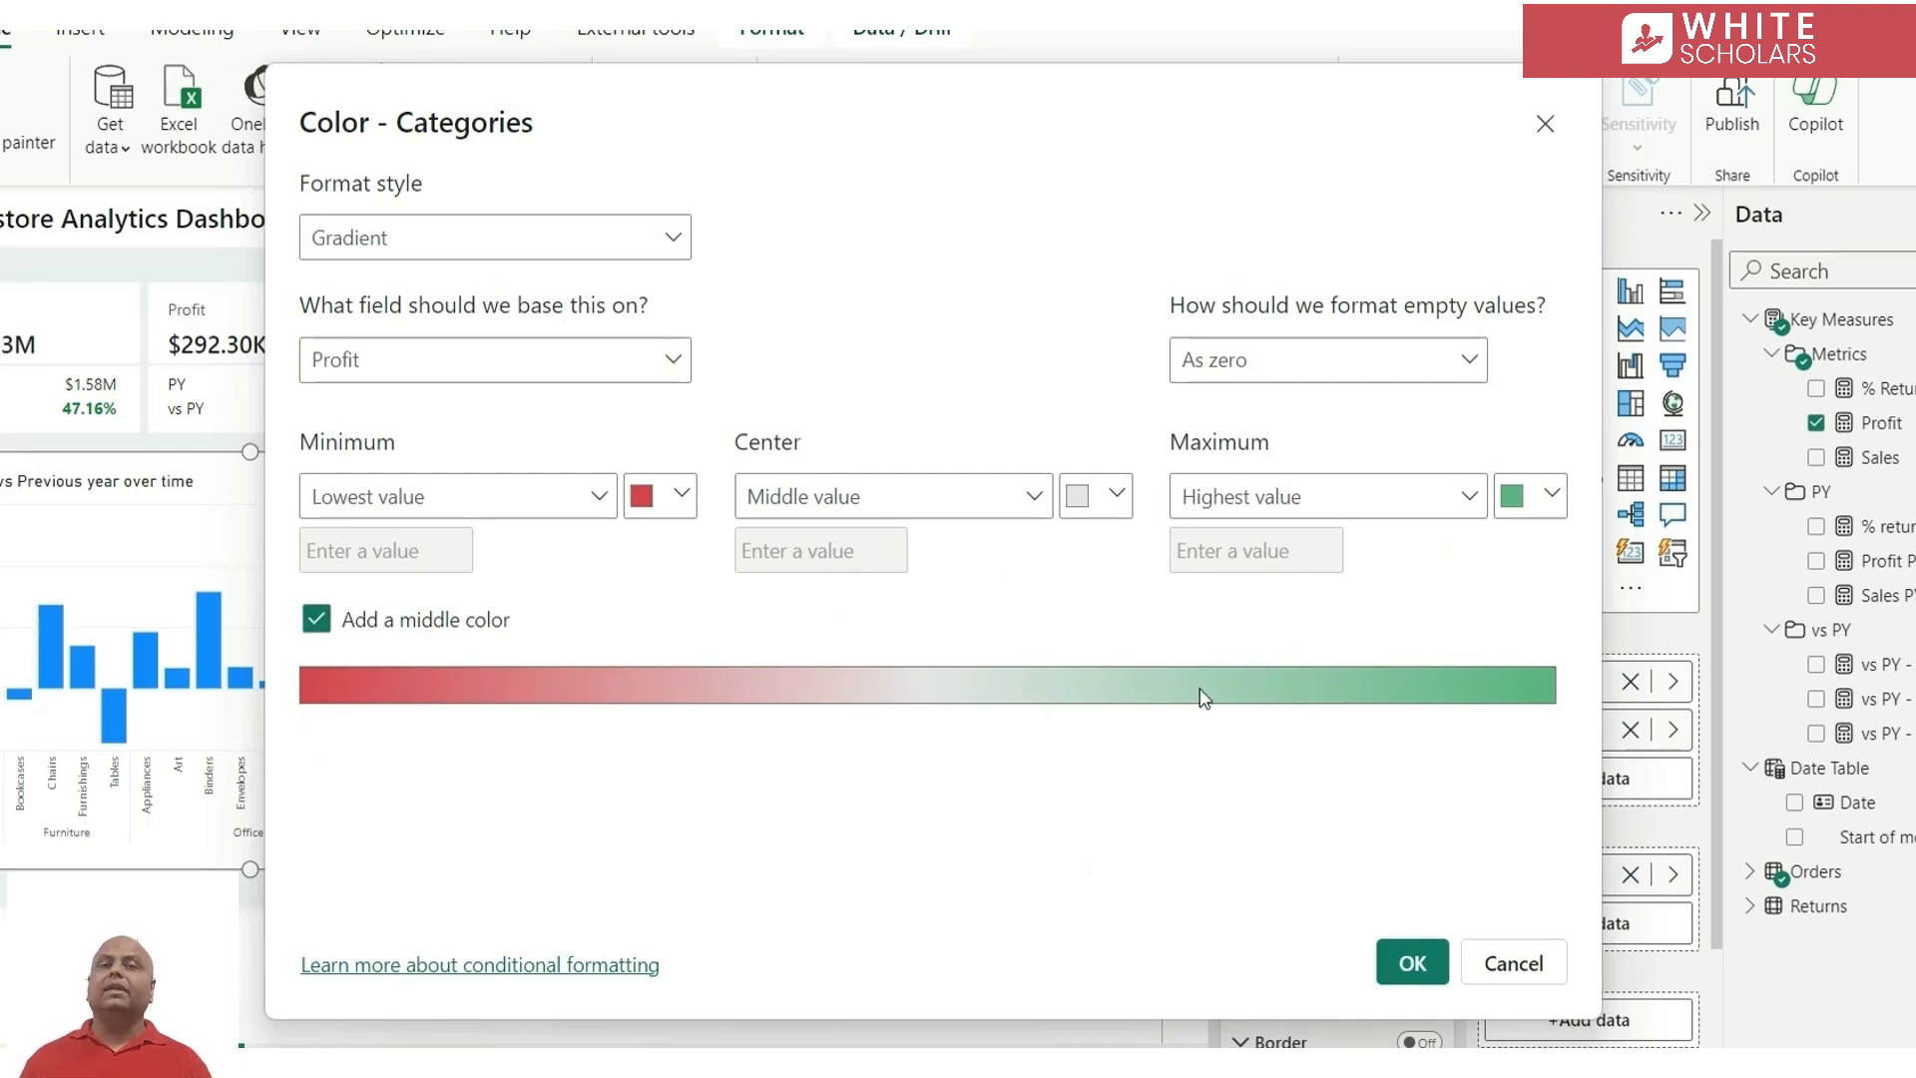
click(1407, 964)
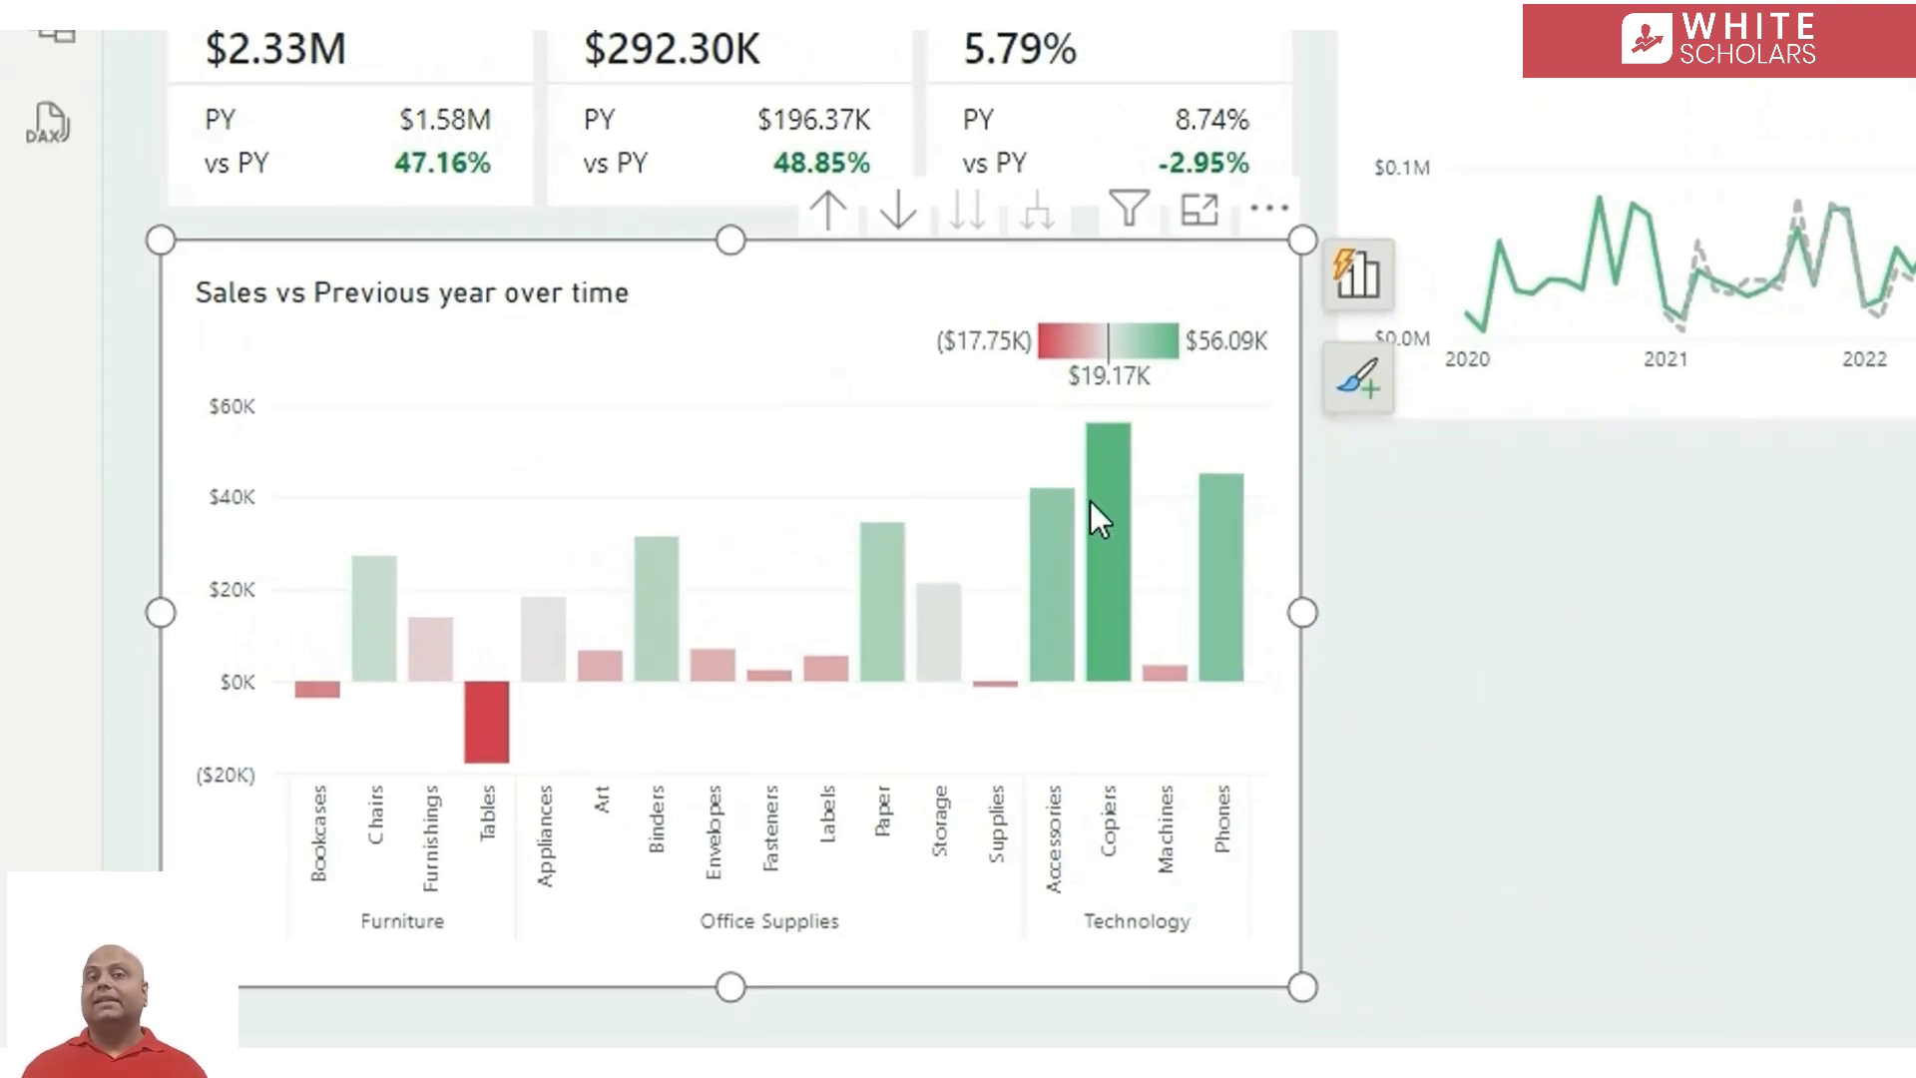
Retitle the column chart as "Profit by Product"
mouse_move(1104, 475)
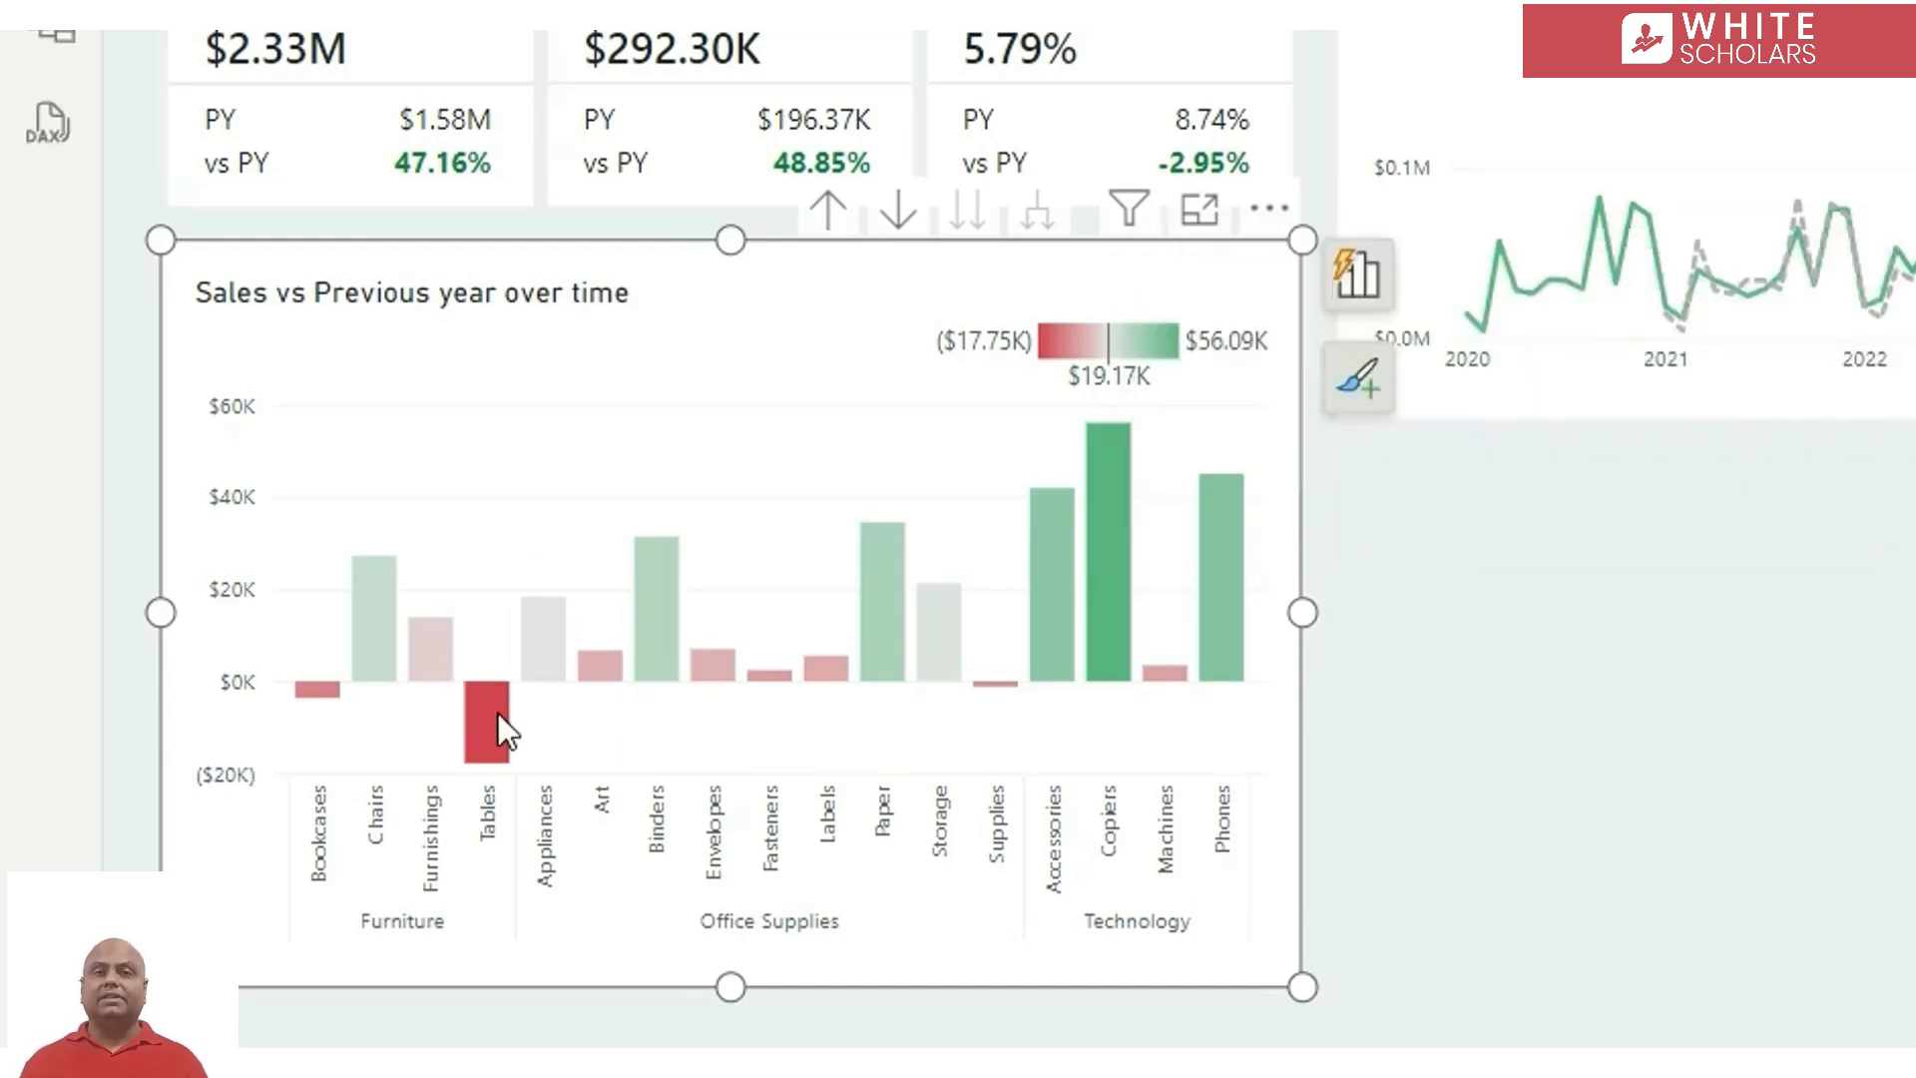
mouse_move(497, 714)
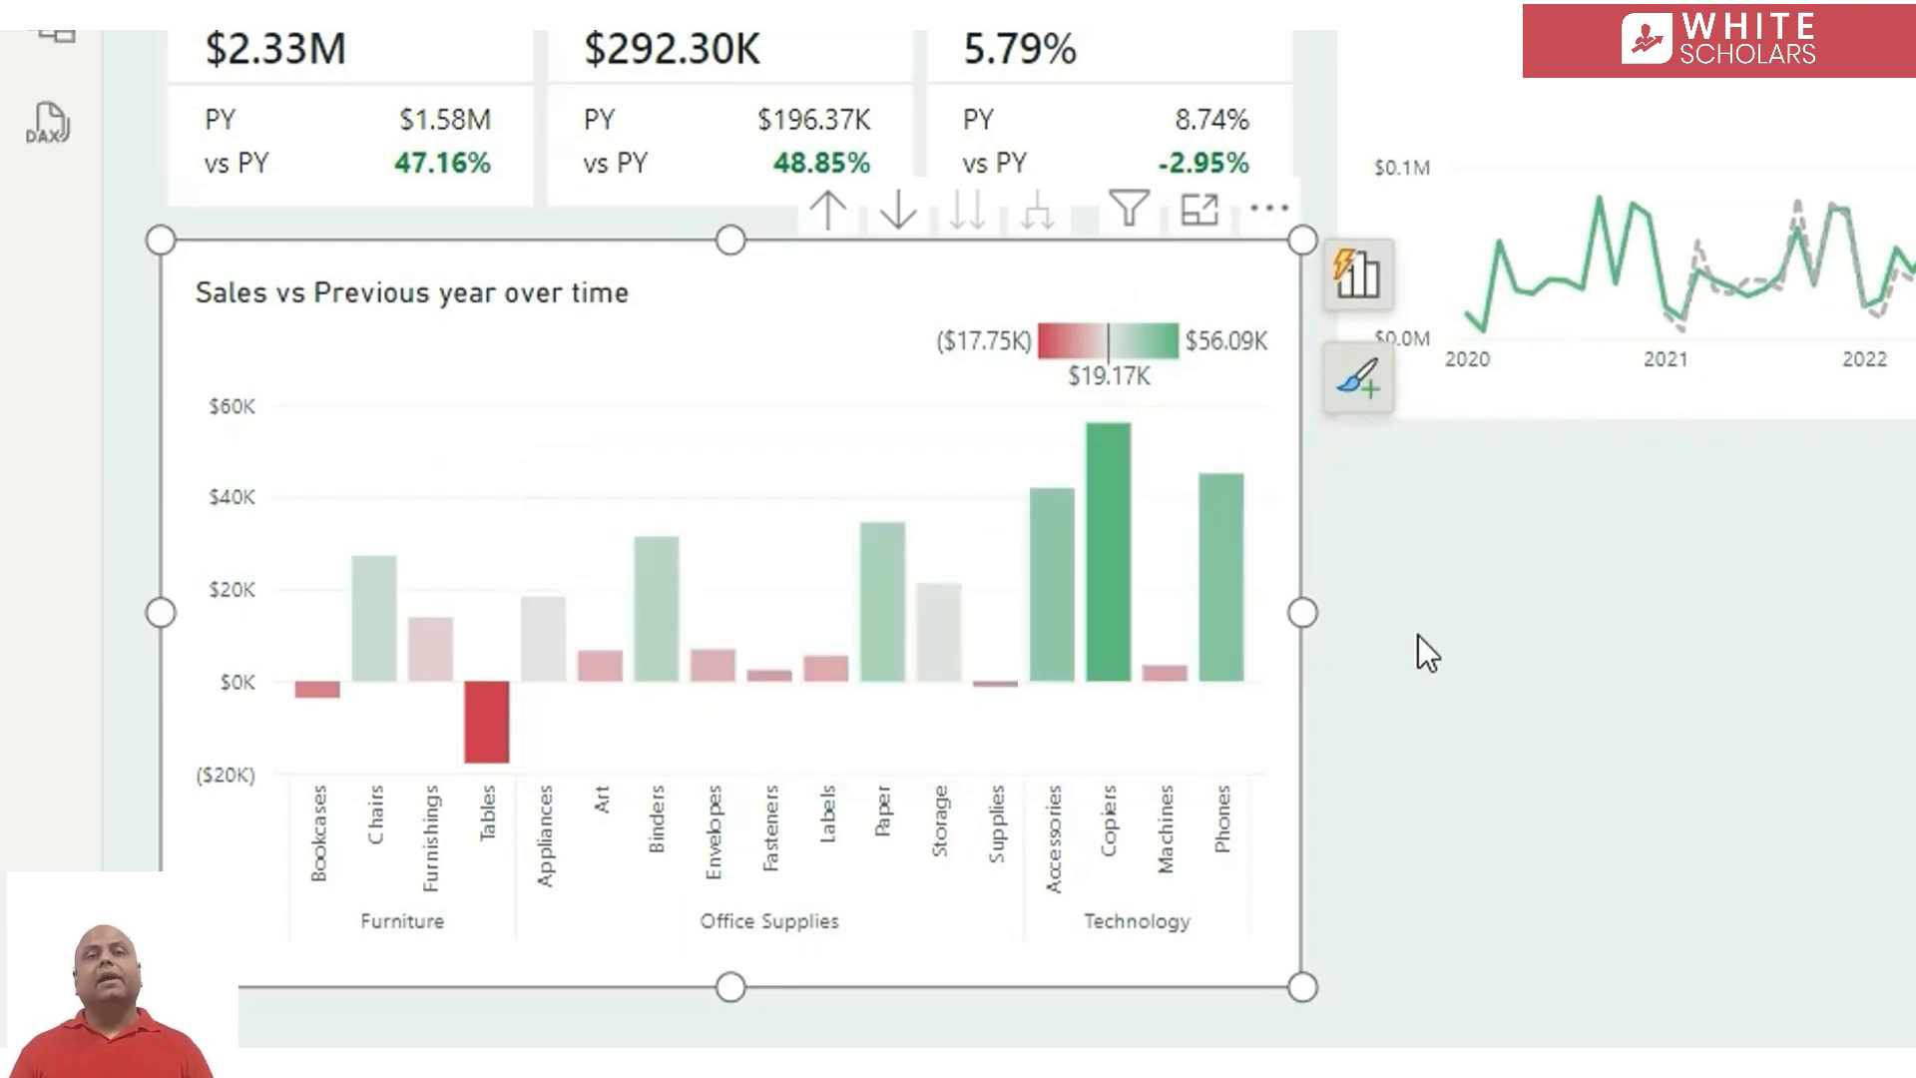
double_click(471, 292)
text(Profit )
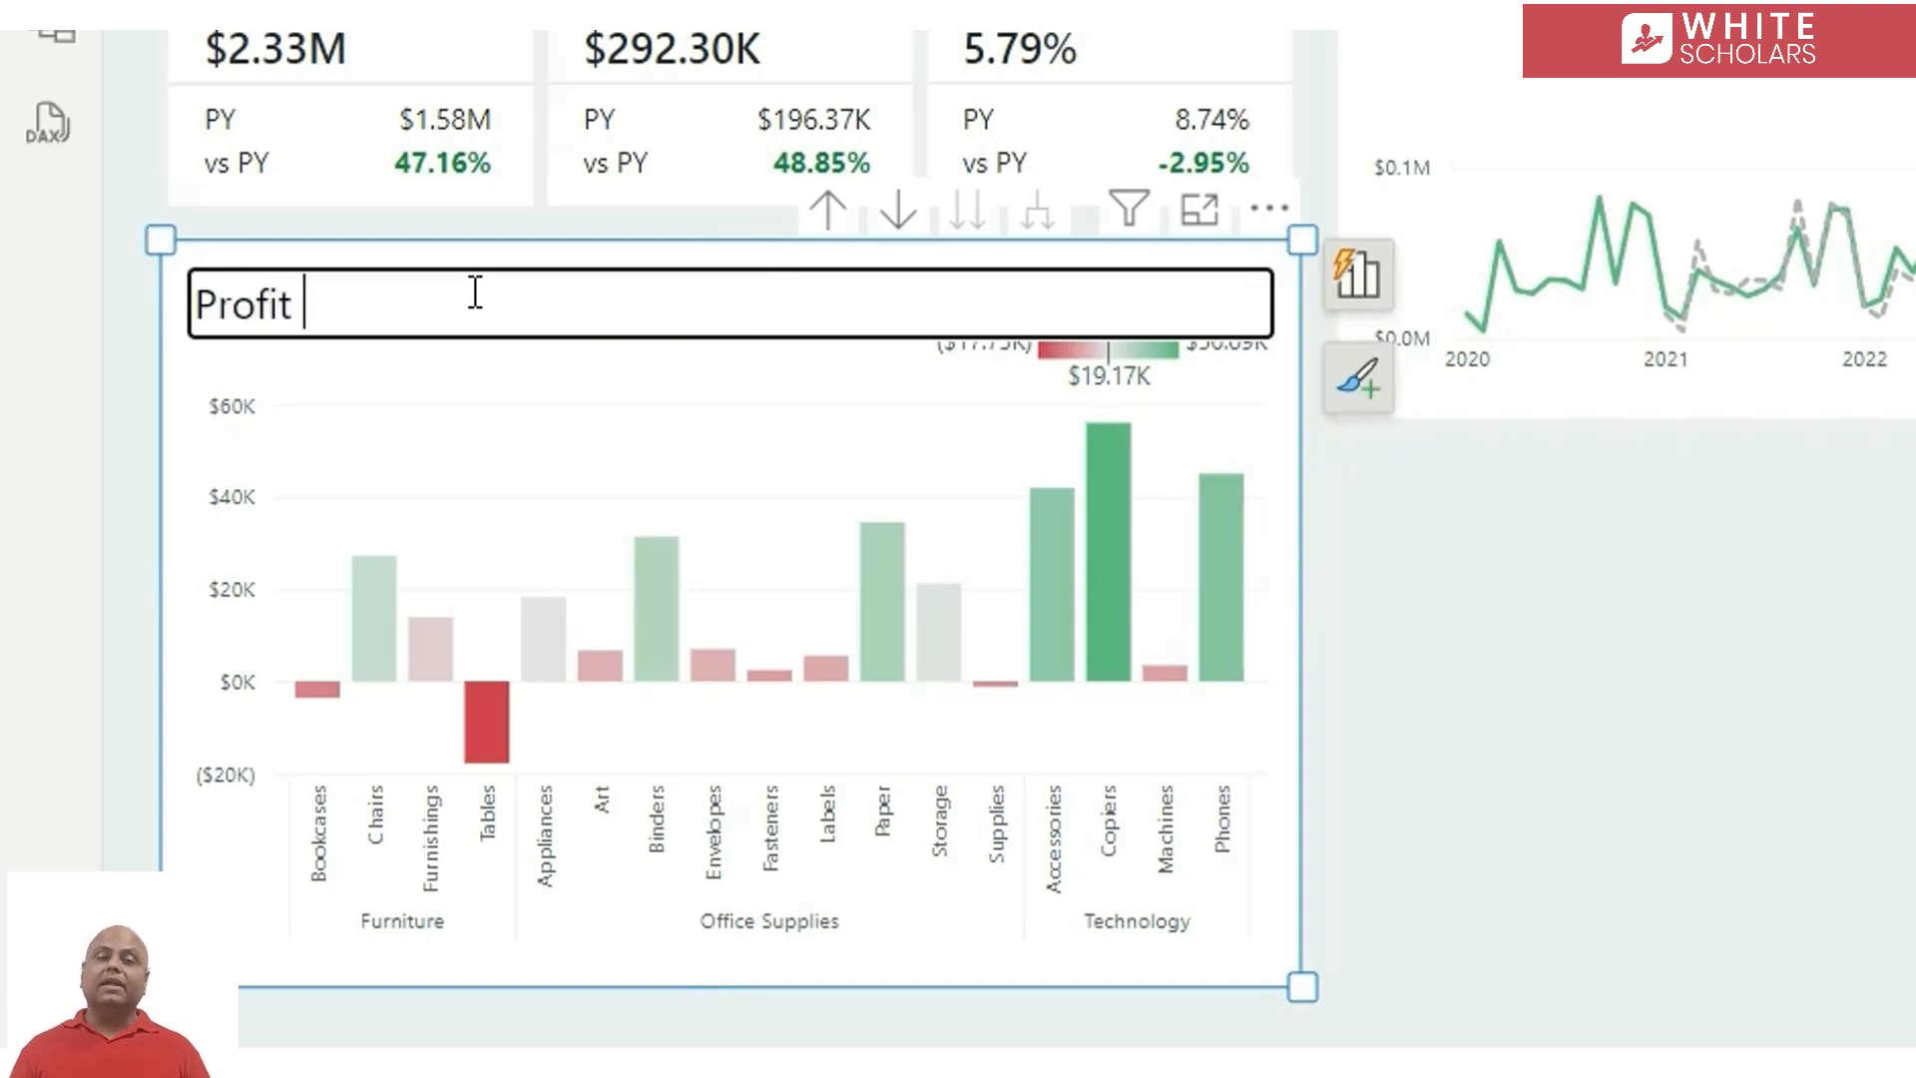
text(by Product)
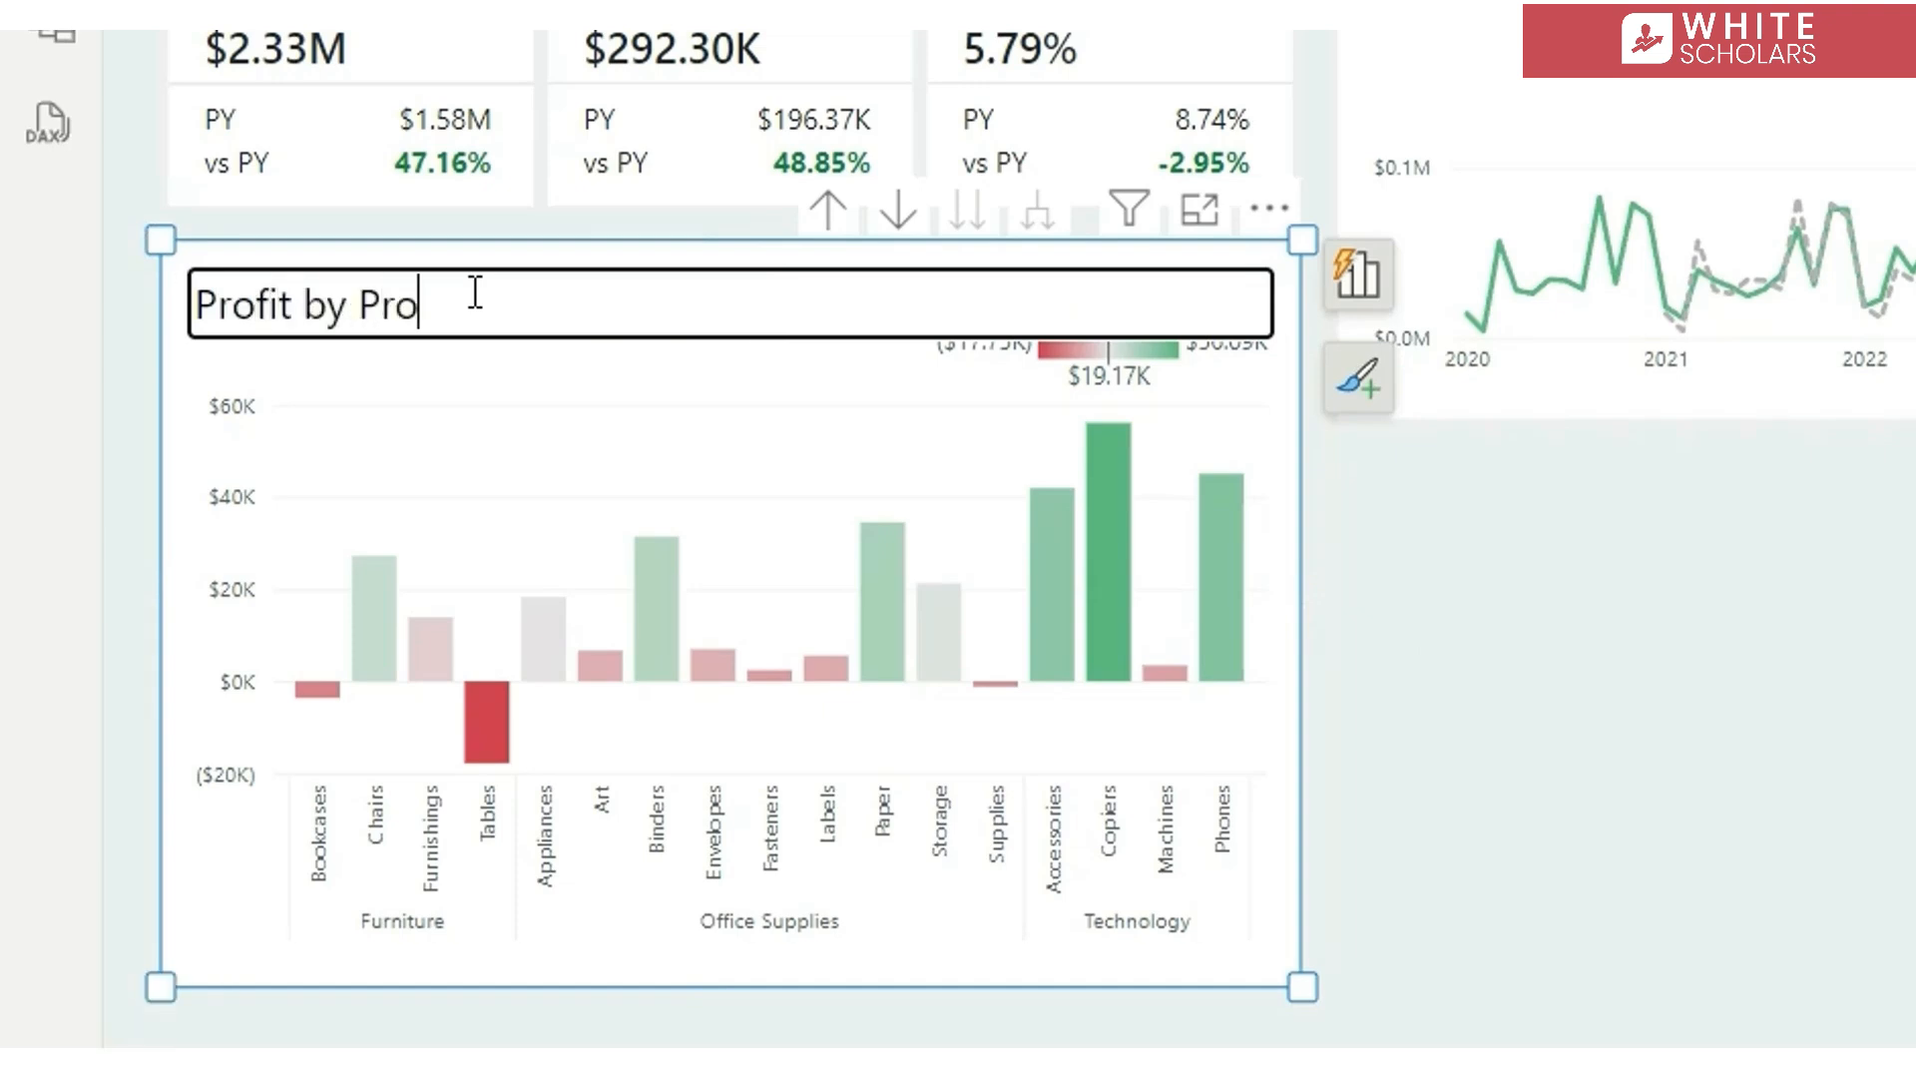
key(Return)
click(1777, 689)
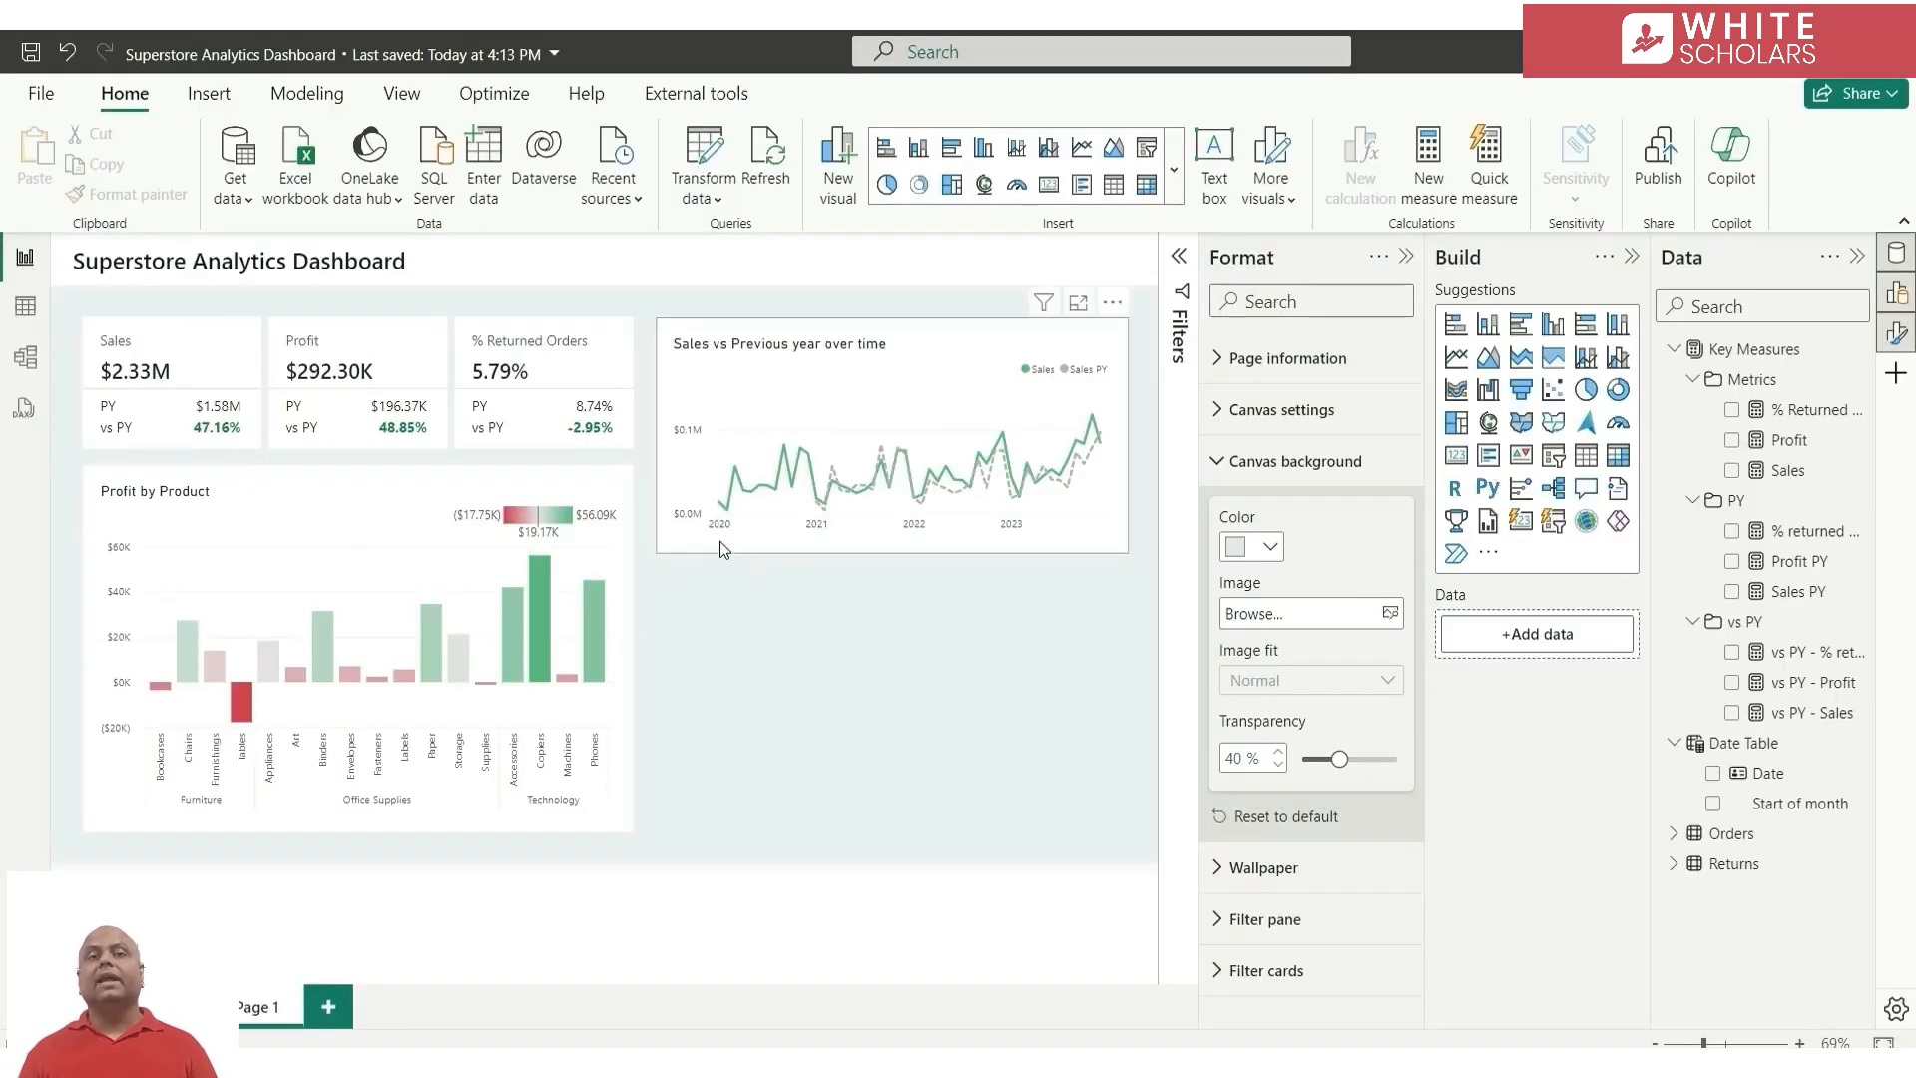
Duplicate the Sales vs Previous year line chart below the original and resize the copy to about 246 wide and 295 high
click(720, 541)
drag(721, 541, 714, 788)
drag(1130, 809, 895, 839)
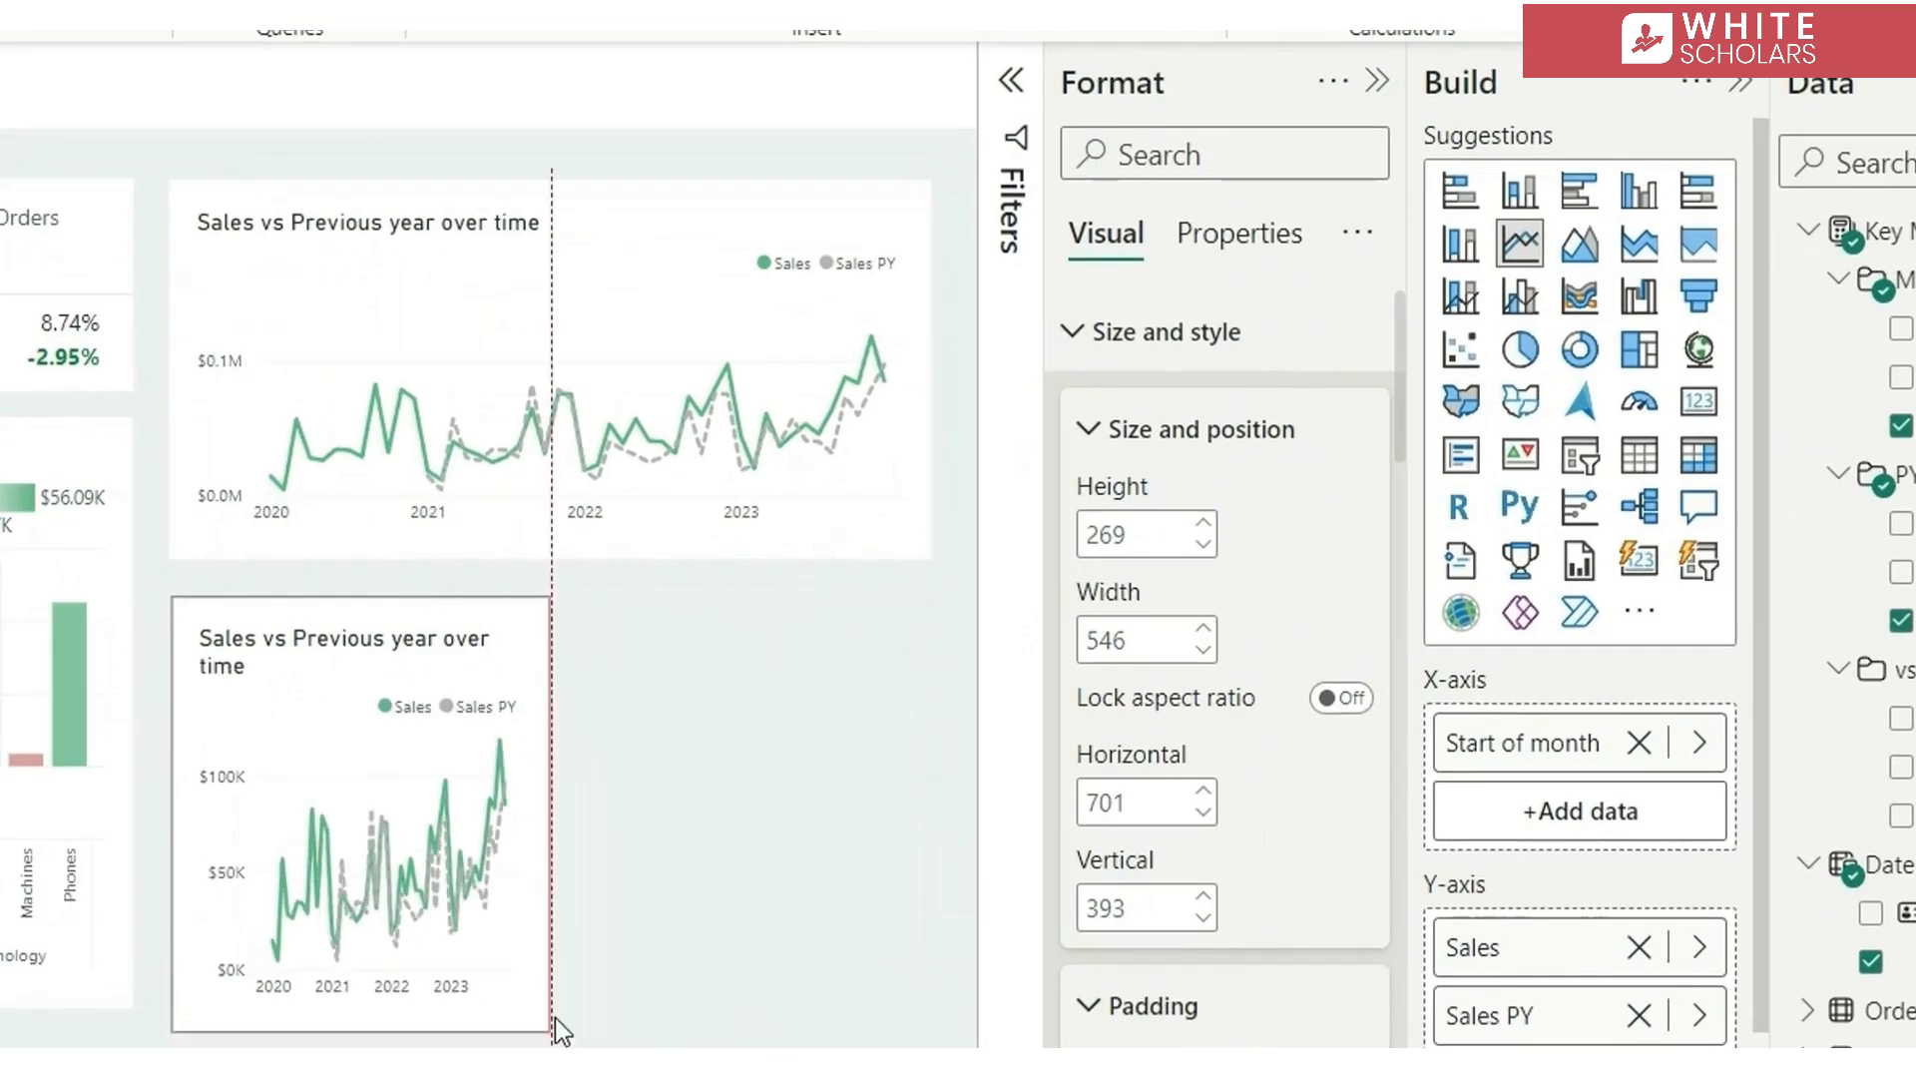
drag(562, 1031, 514, 1010)
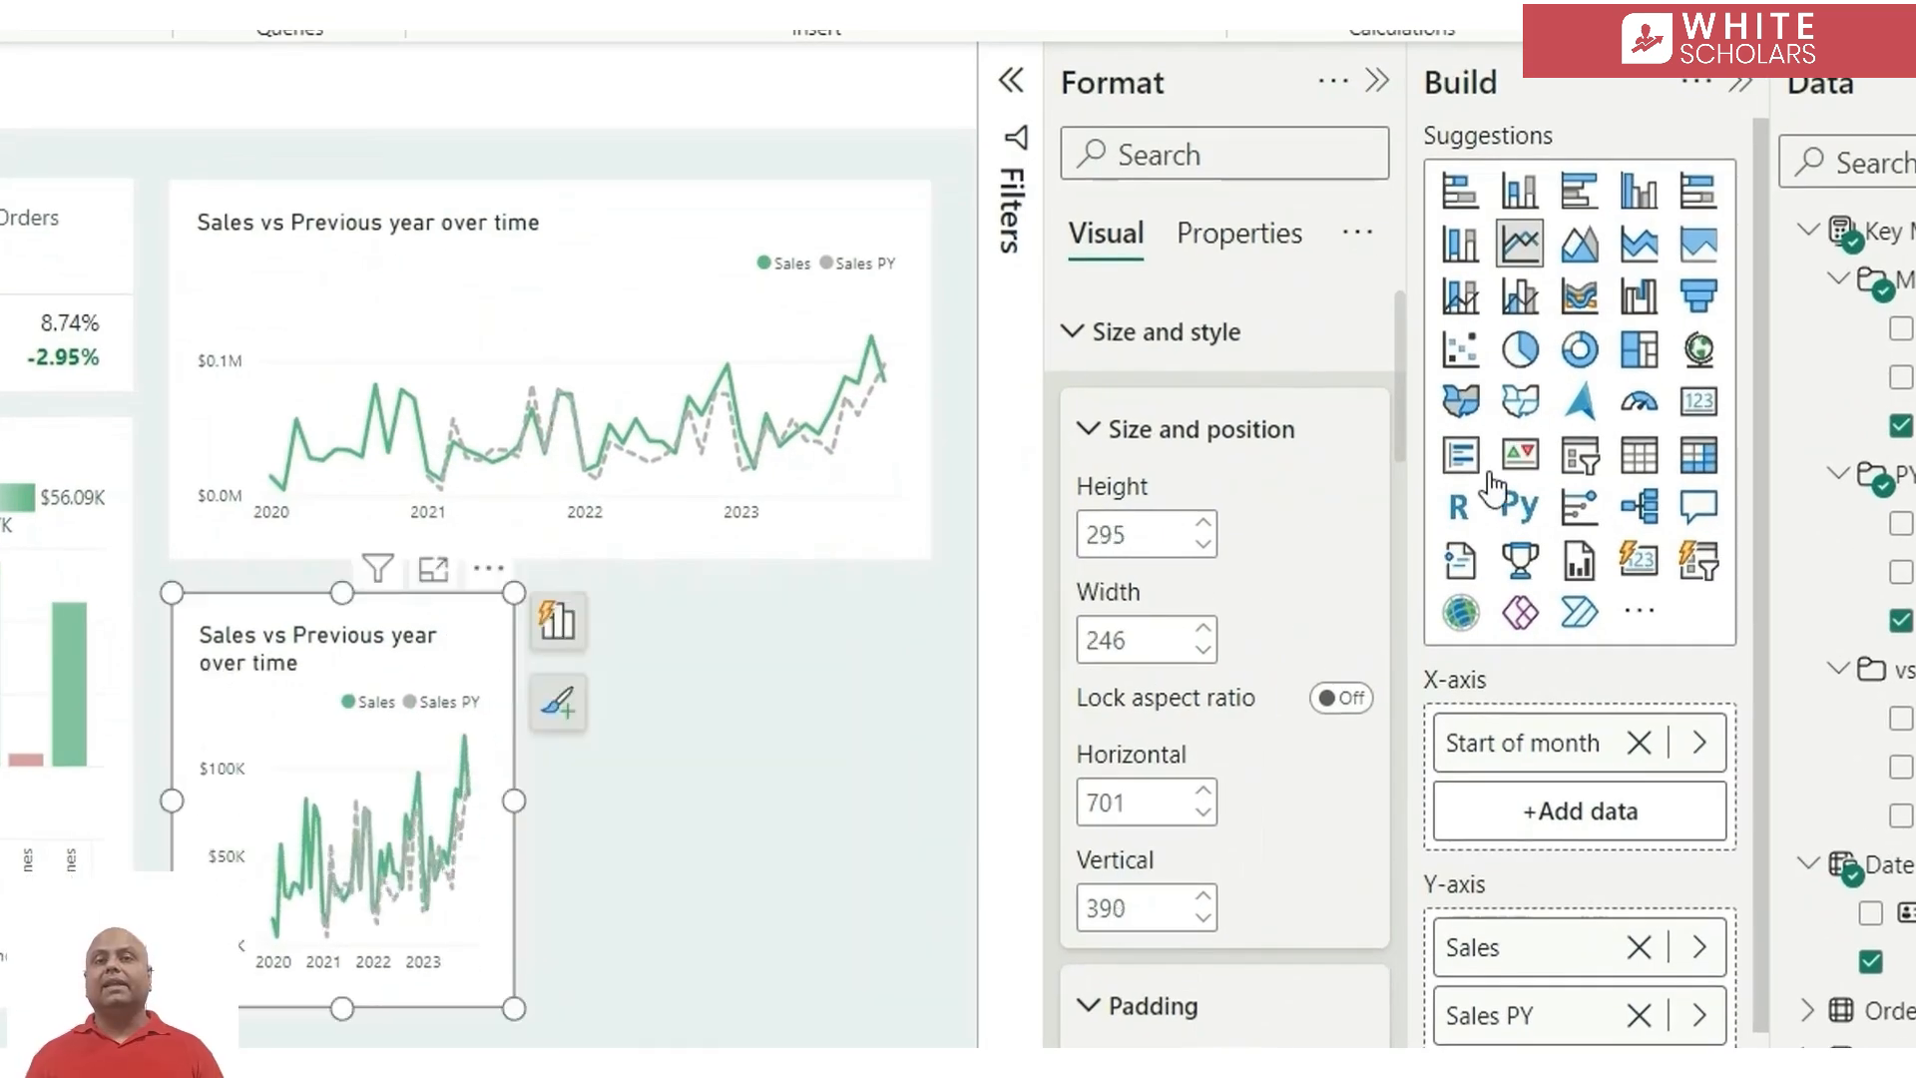
Convert the duplicated line chart to a Shape map and replace Sales with Profit as its Color saturation
click(1518, 403)
click(1653, 825)
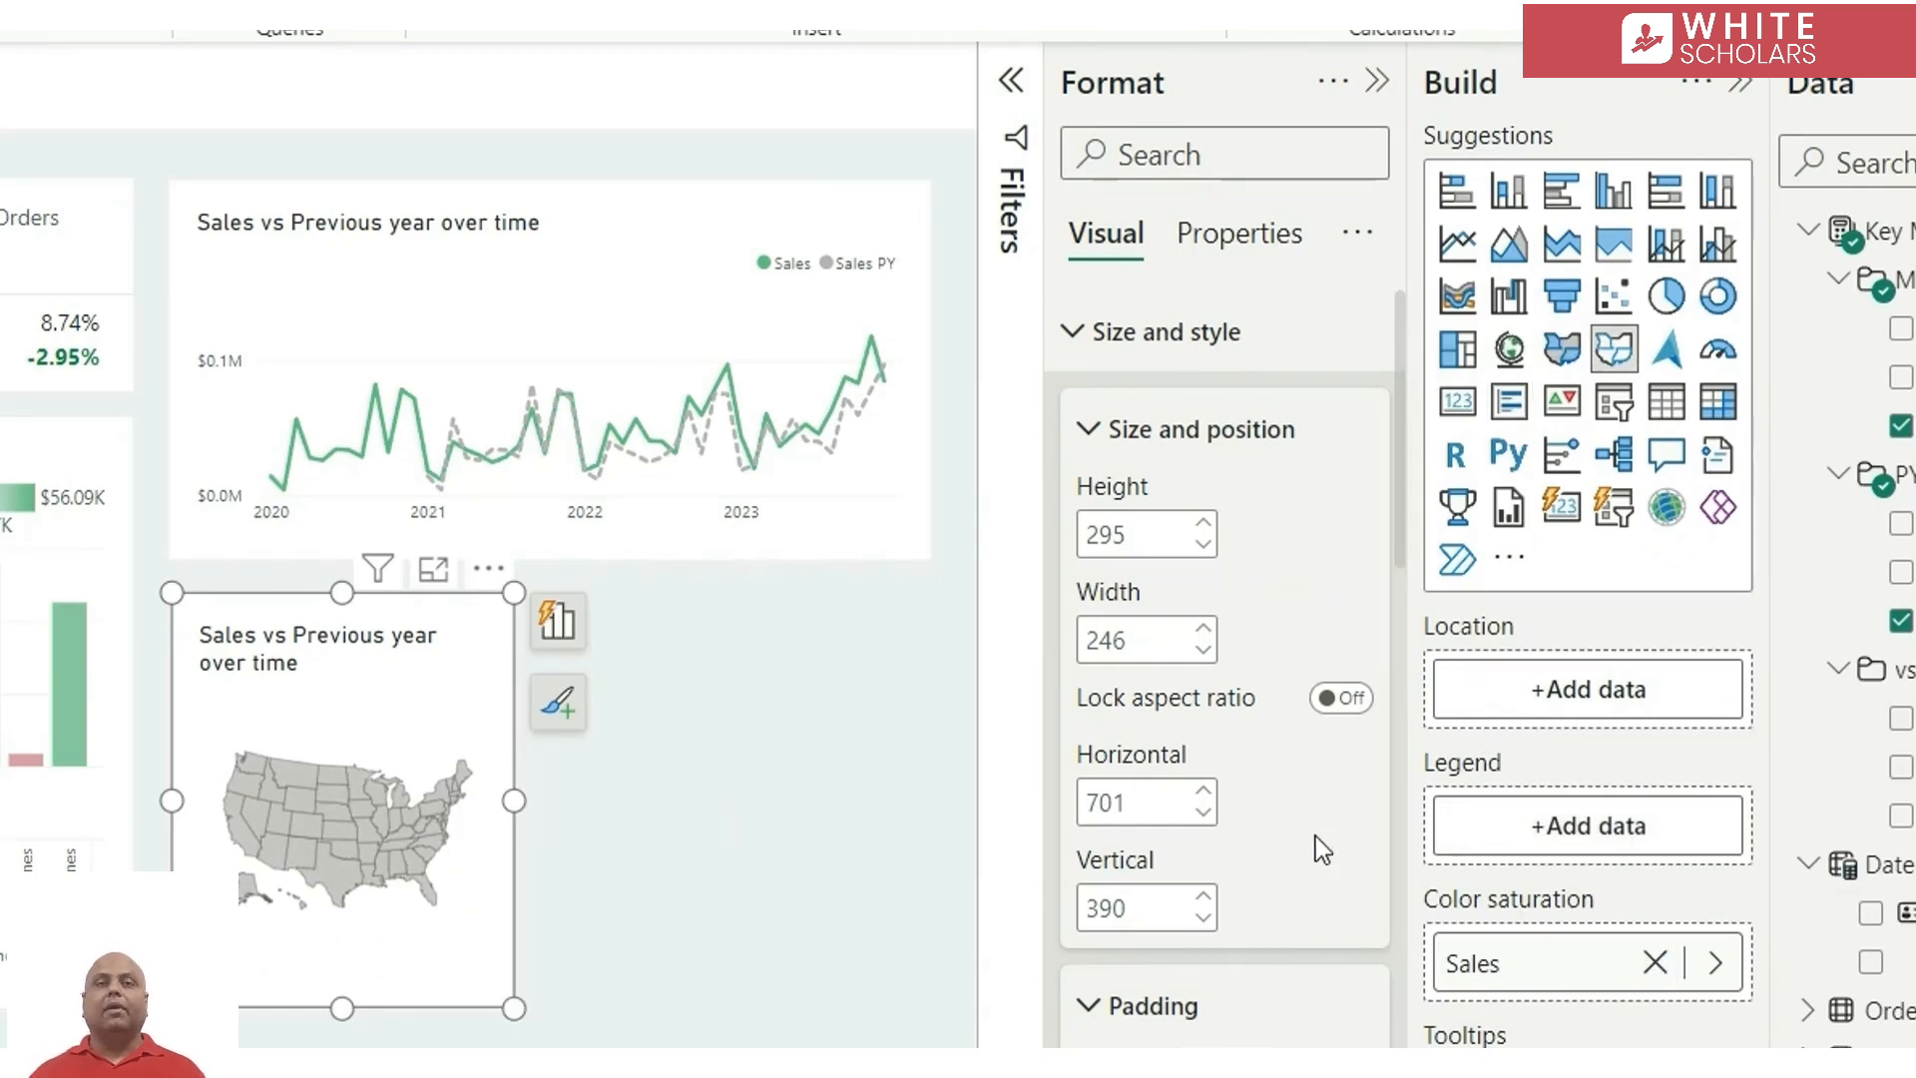
click(1716, 964)
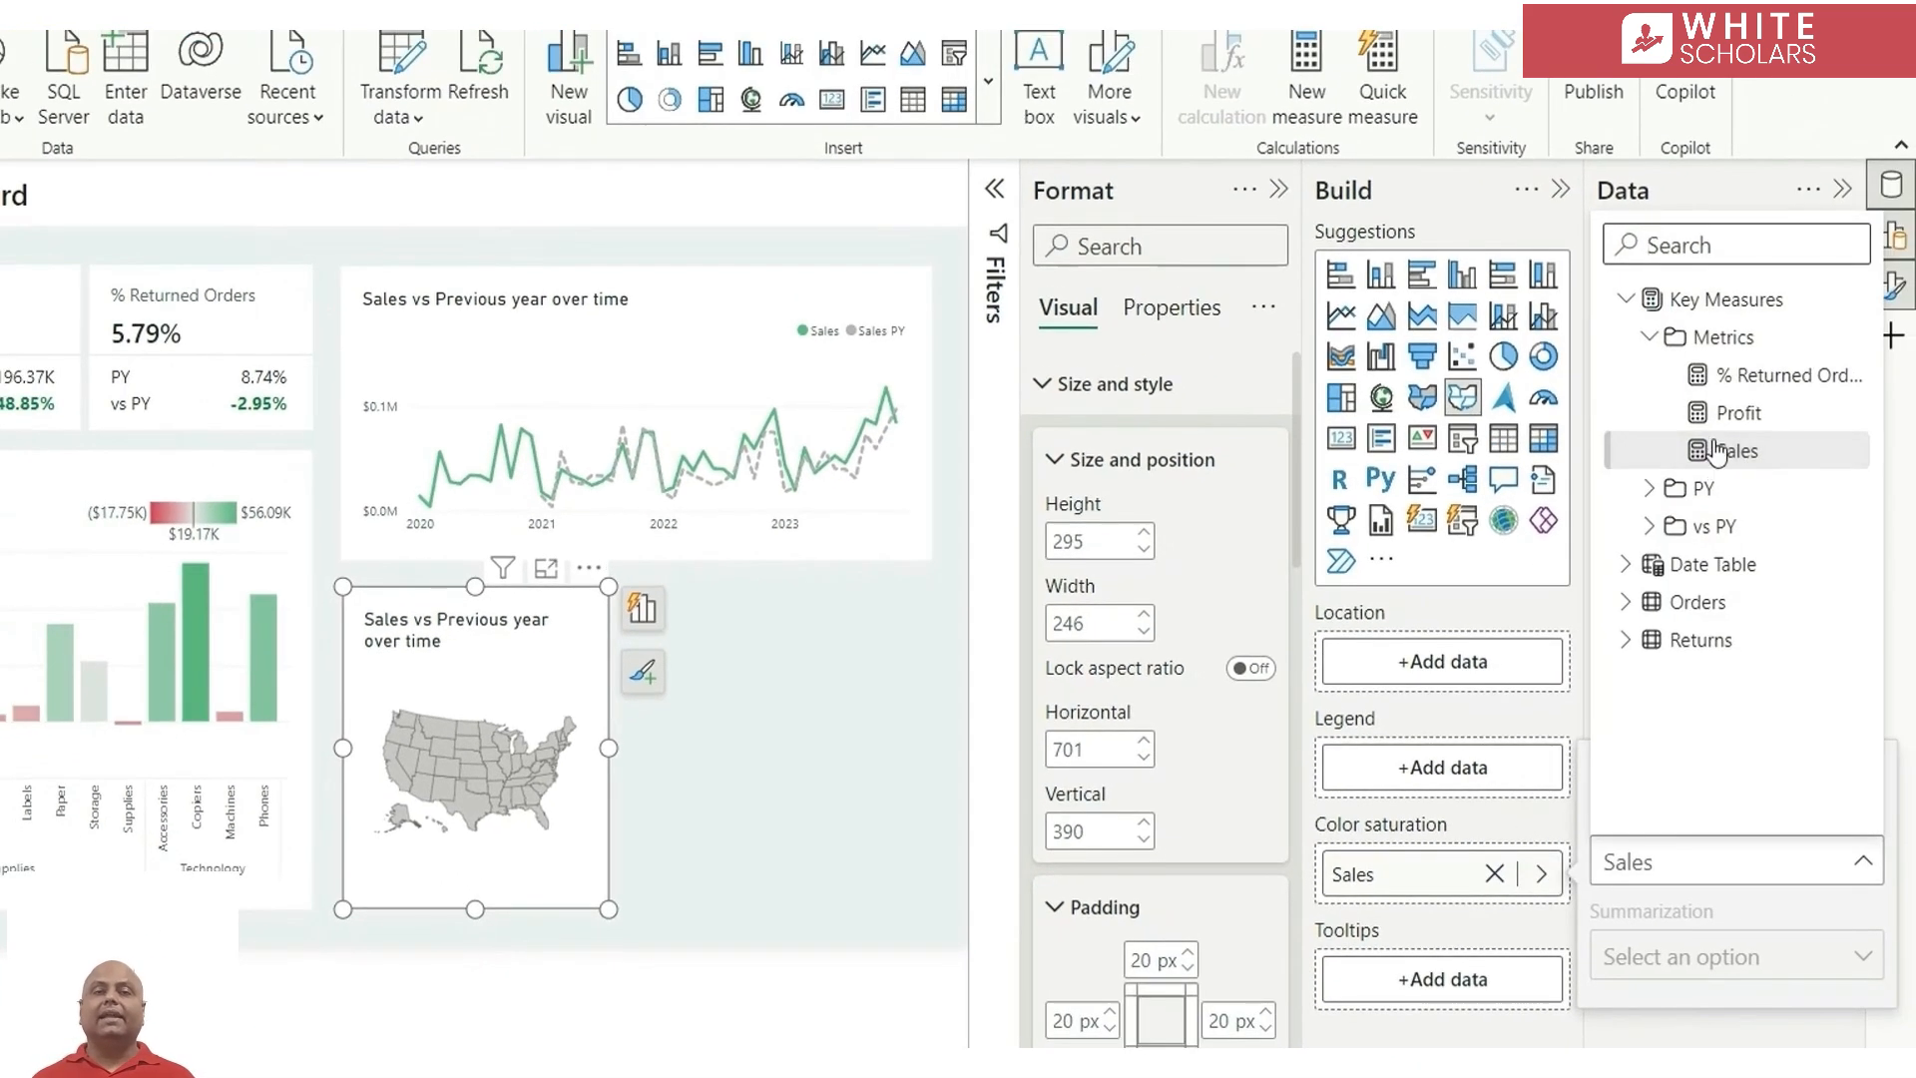
click(1779, 404)
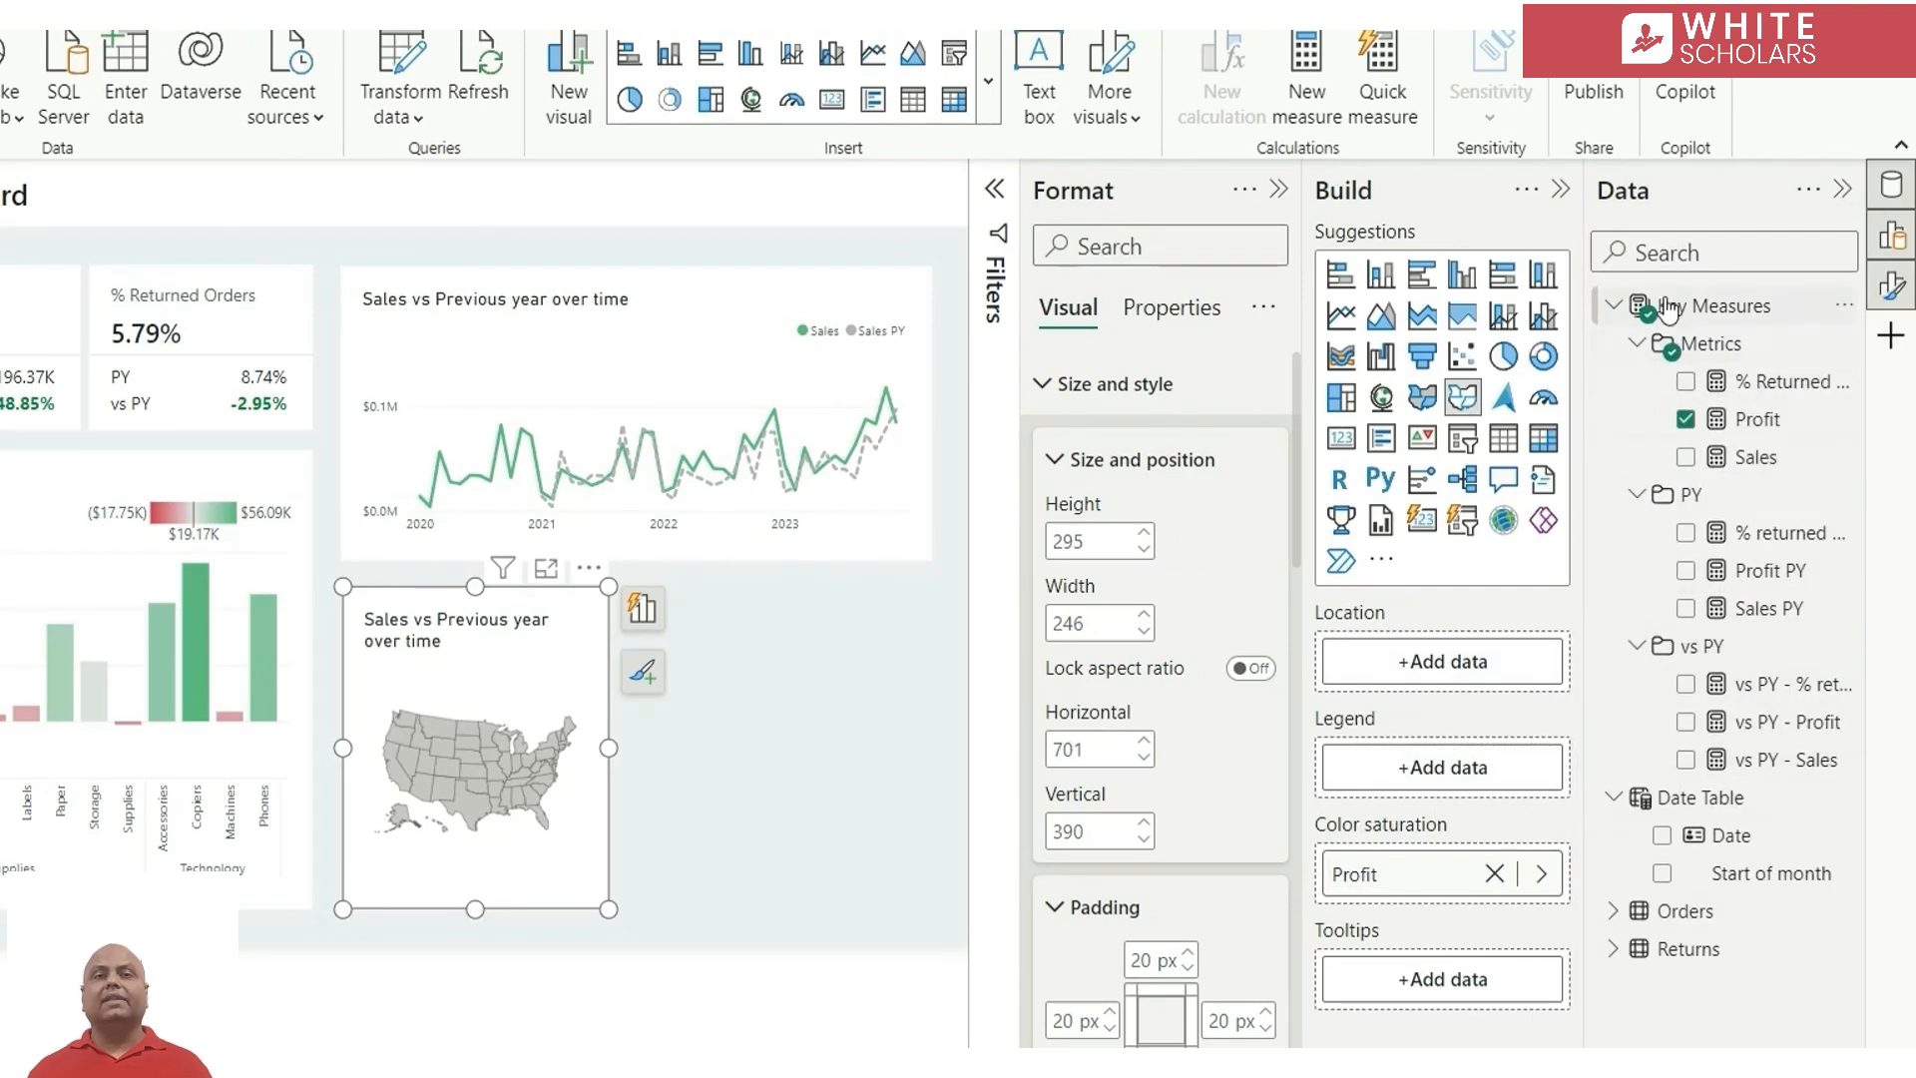
Find the State/Province field from Orders and add it as the shape map's Location
click(1666, 249)
text(st)
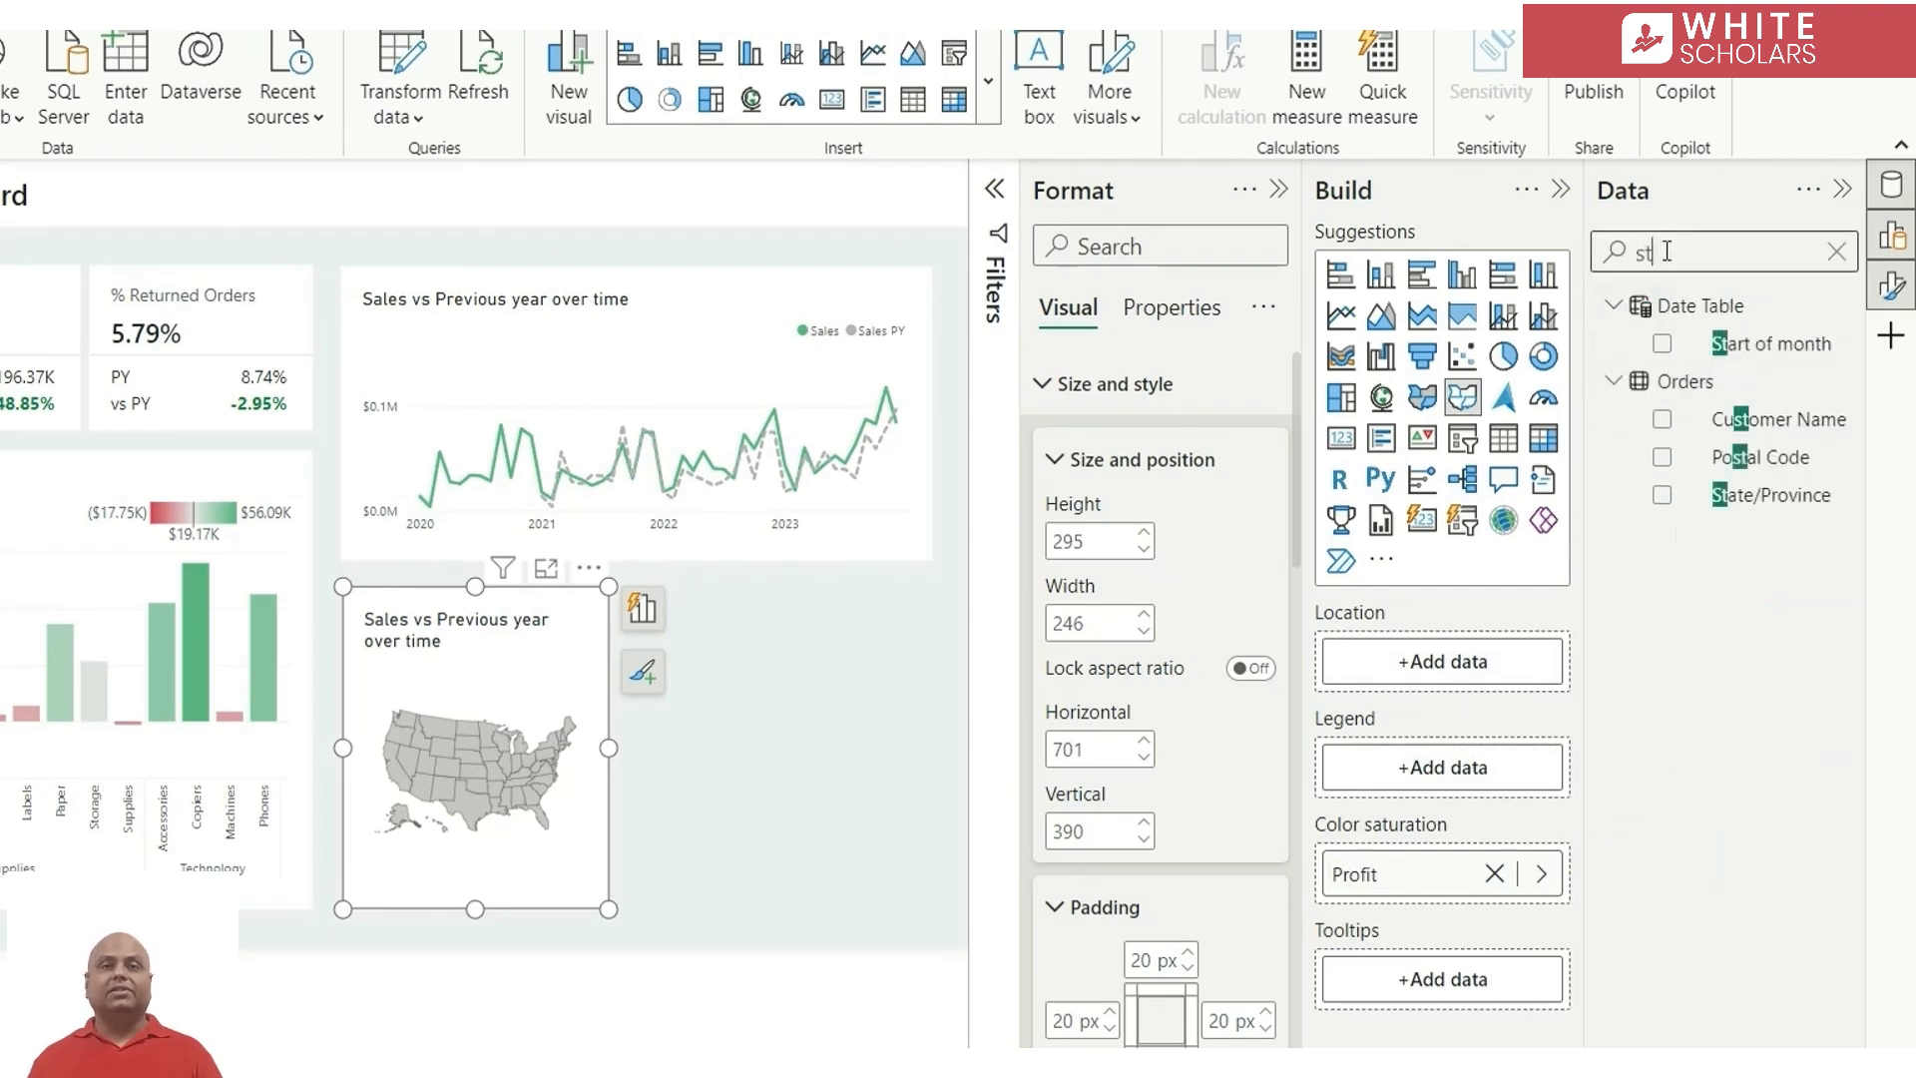
click(1663, 496)
Check the available map types in the shape map's Map settings
click(1043, 385)
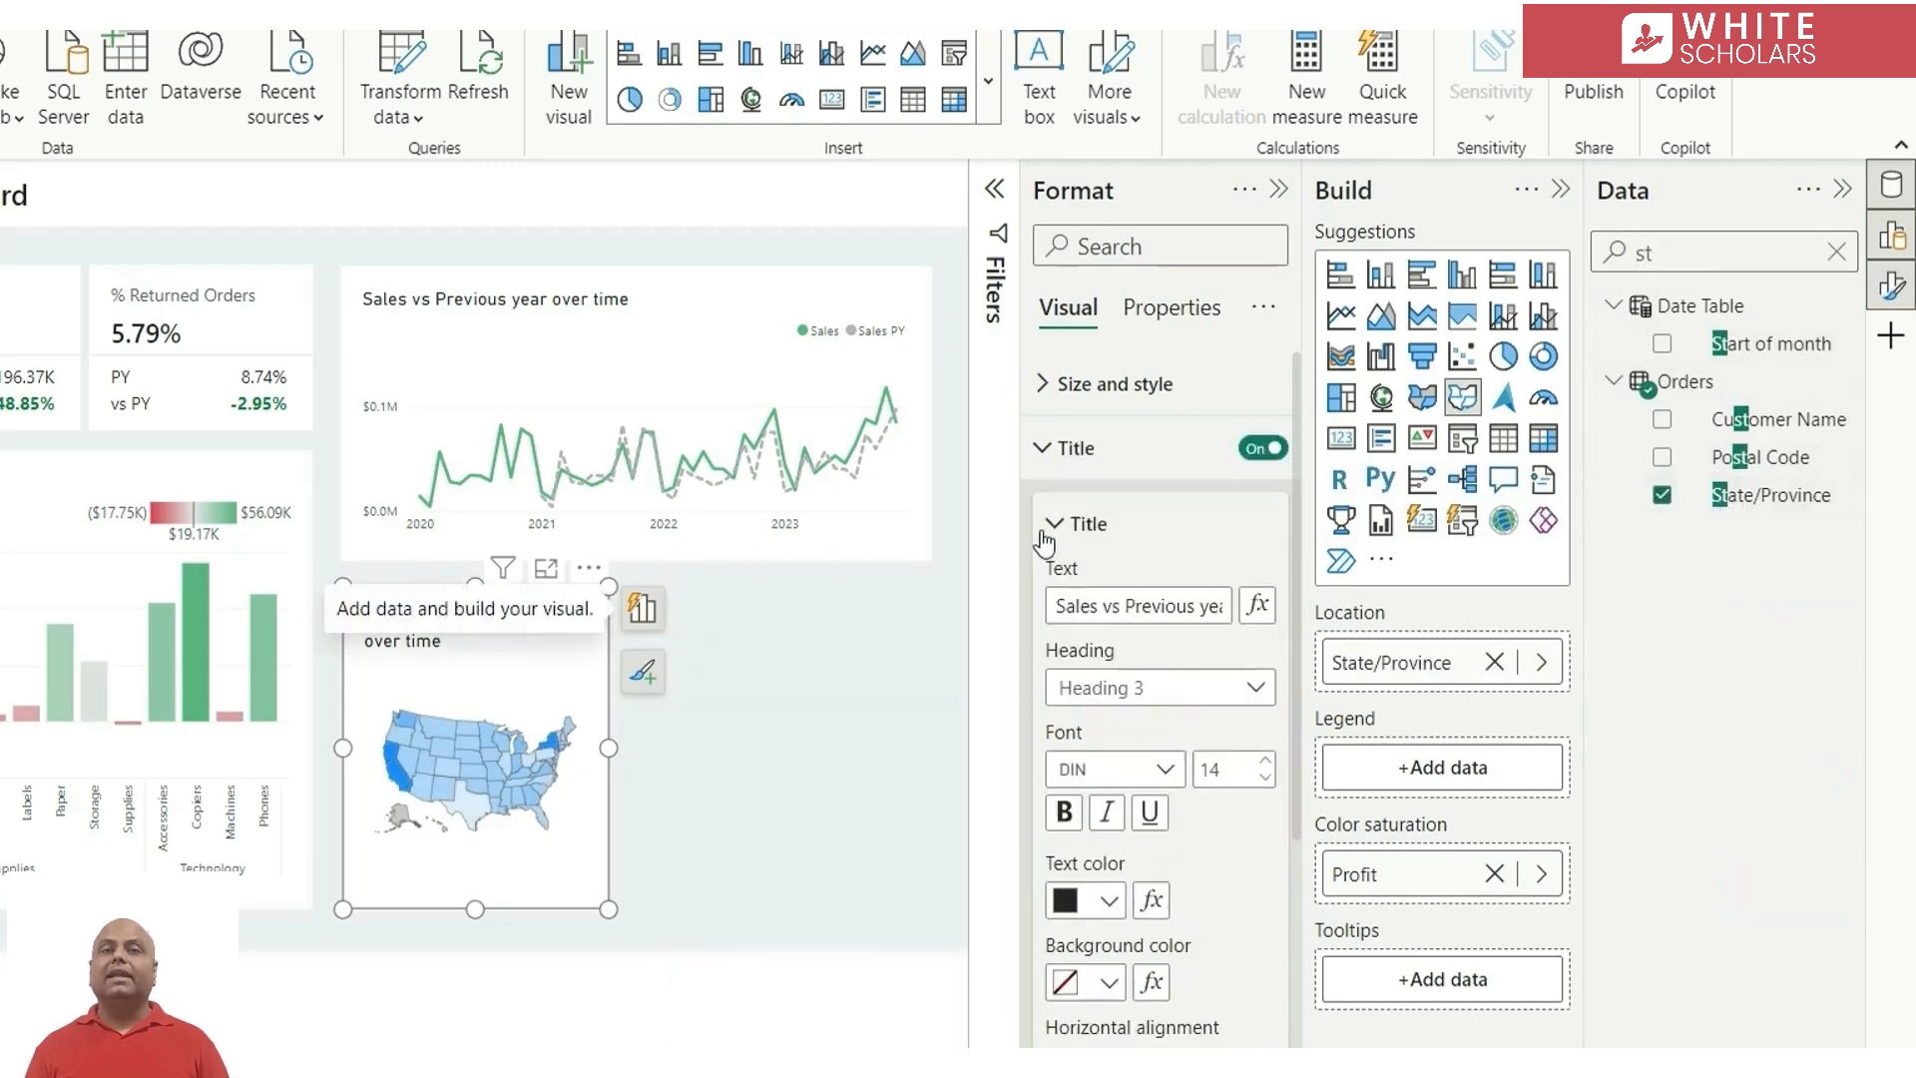
click(1122, 451)
click(1145, 513)
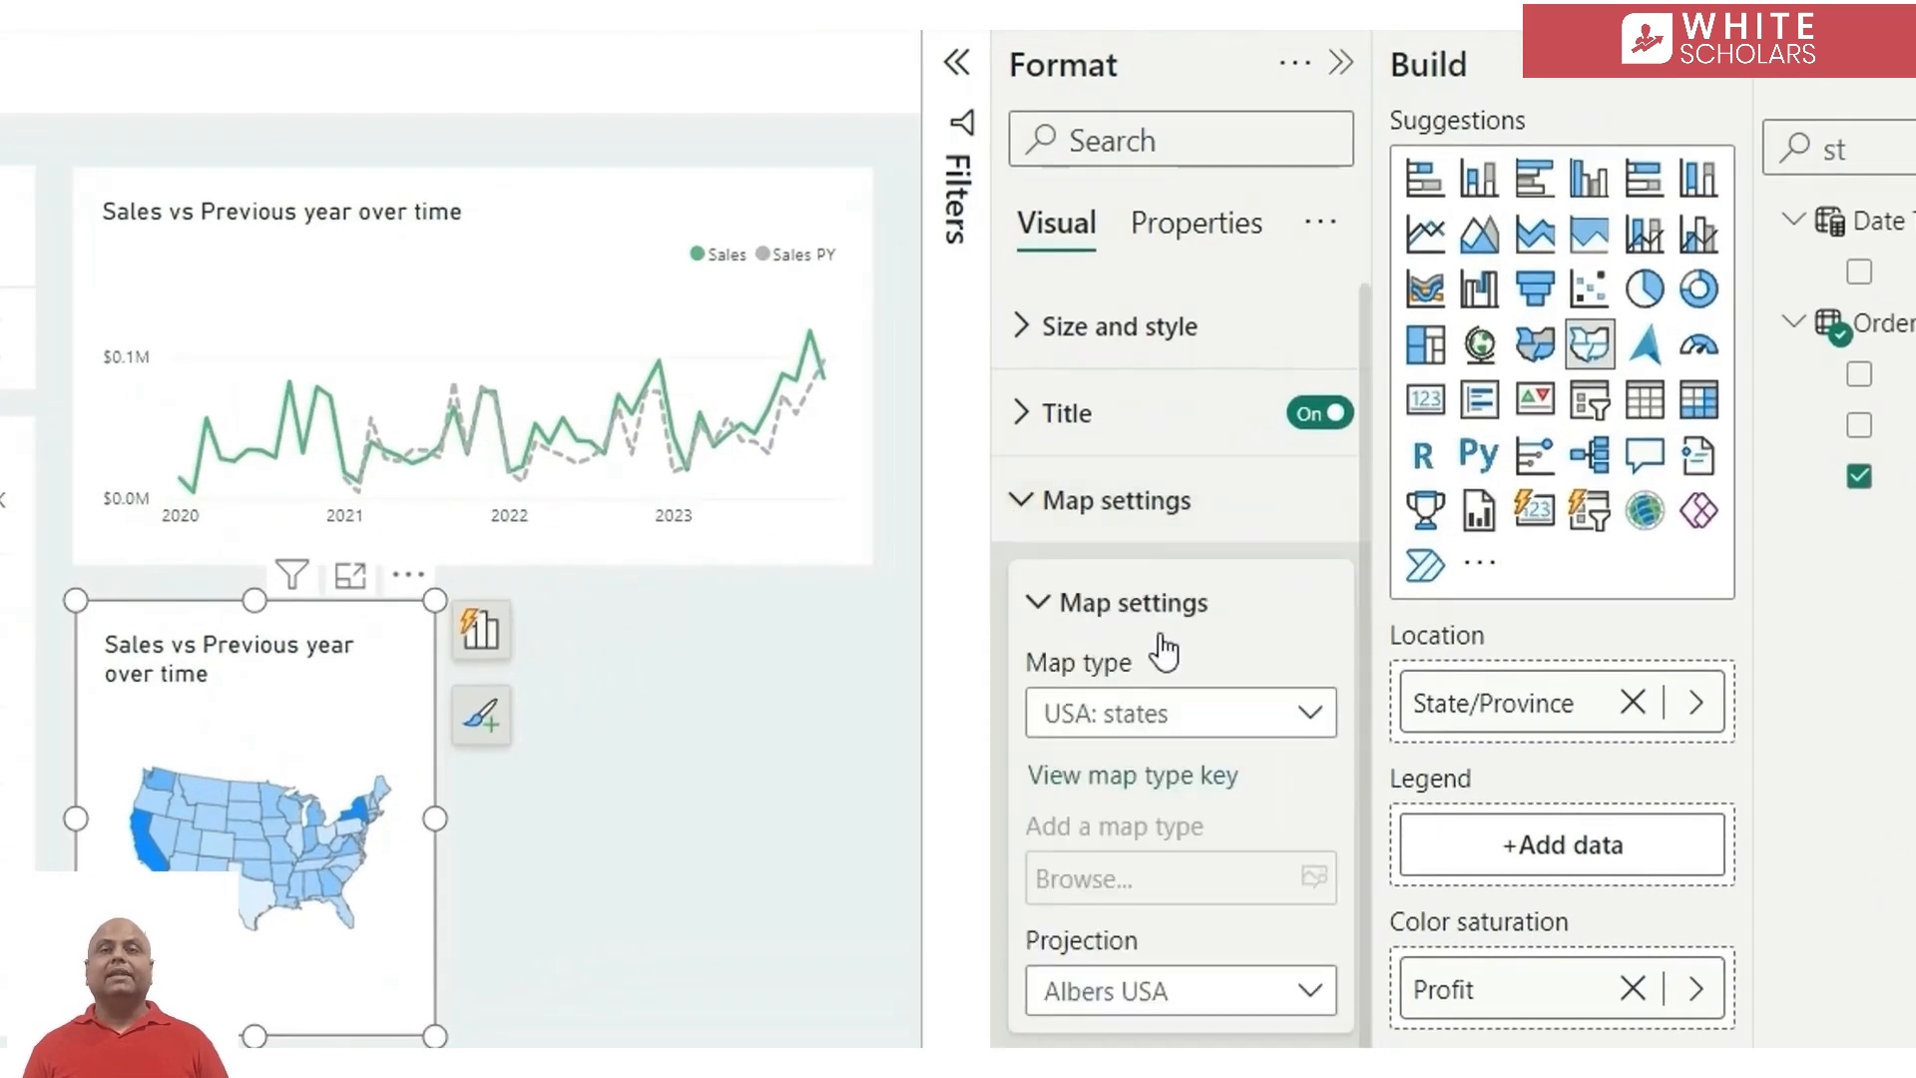
click(1207, 721)
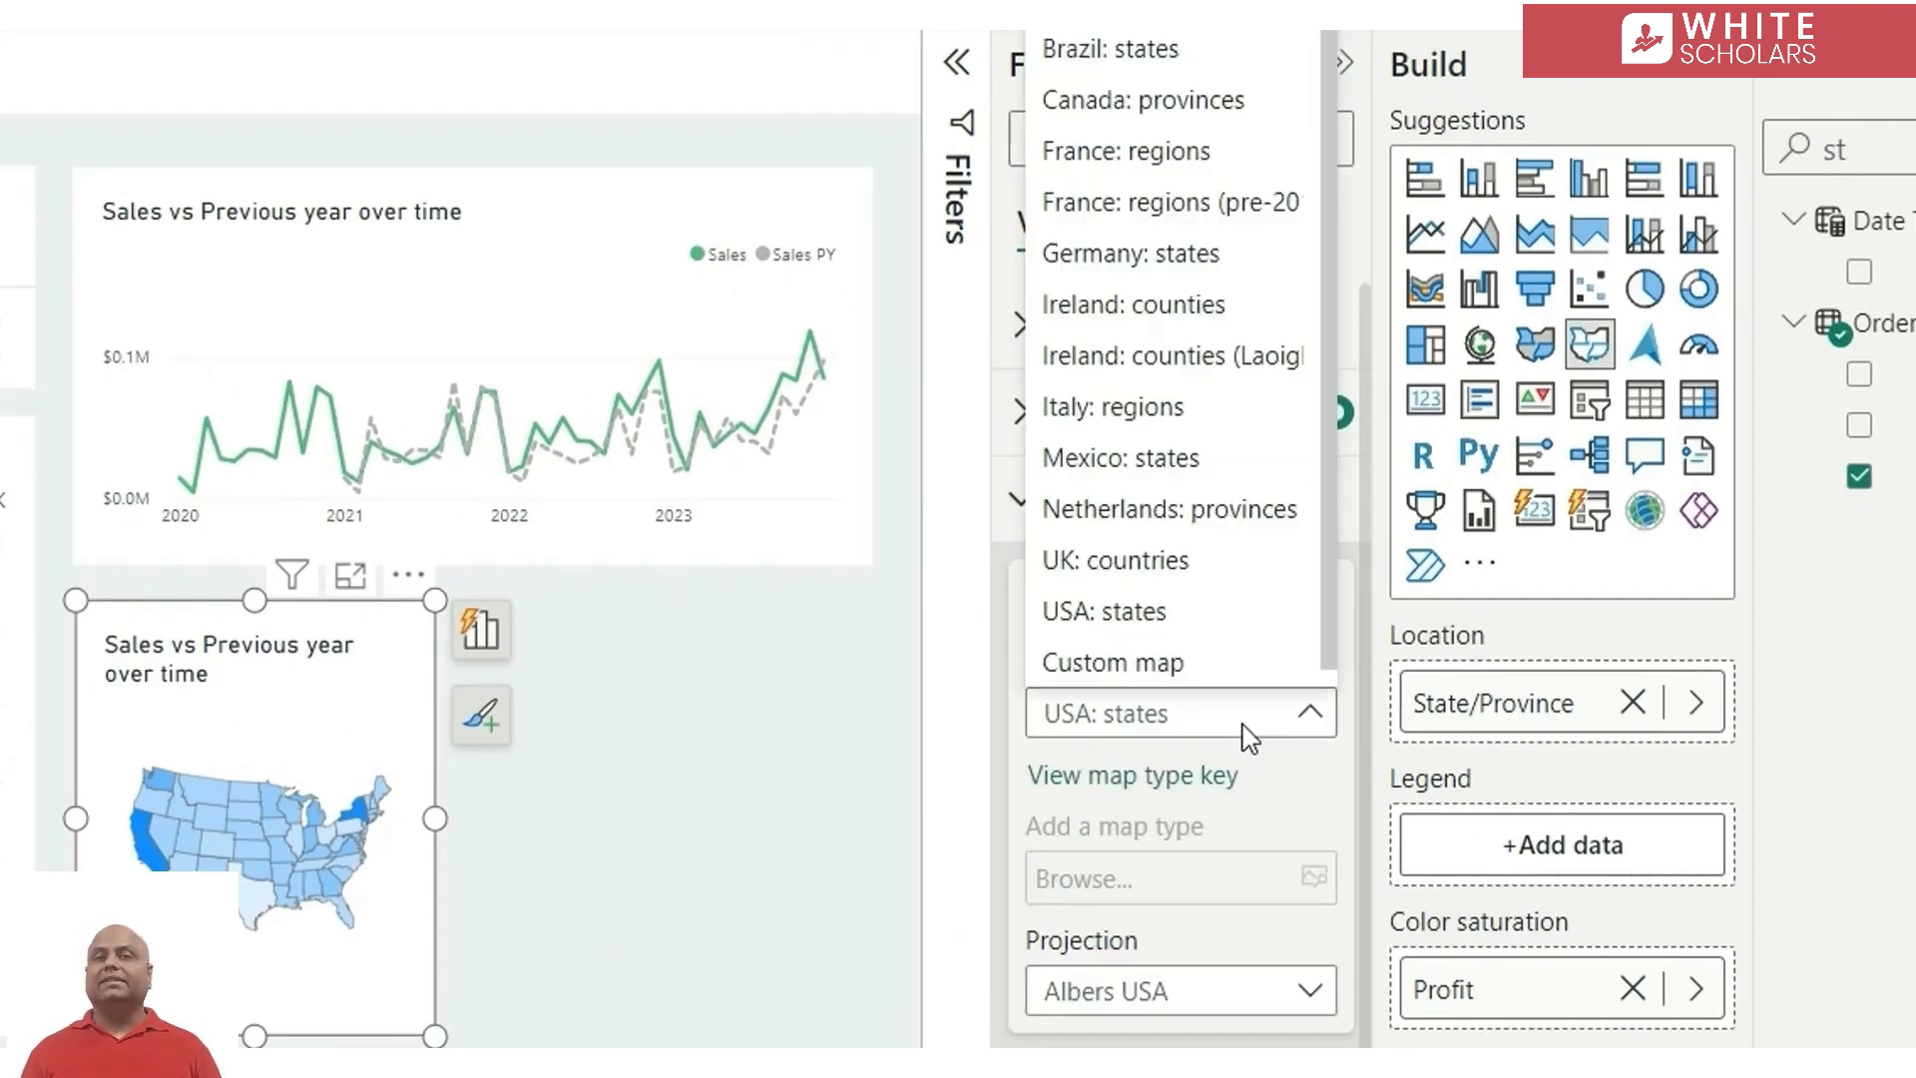
click(1245, 727)
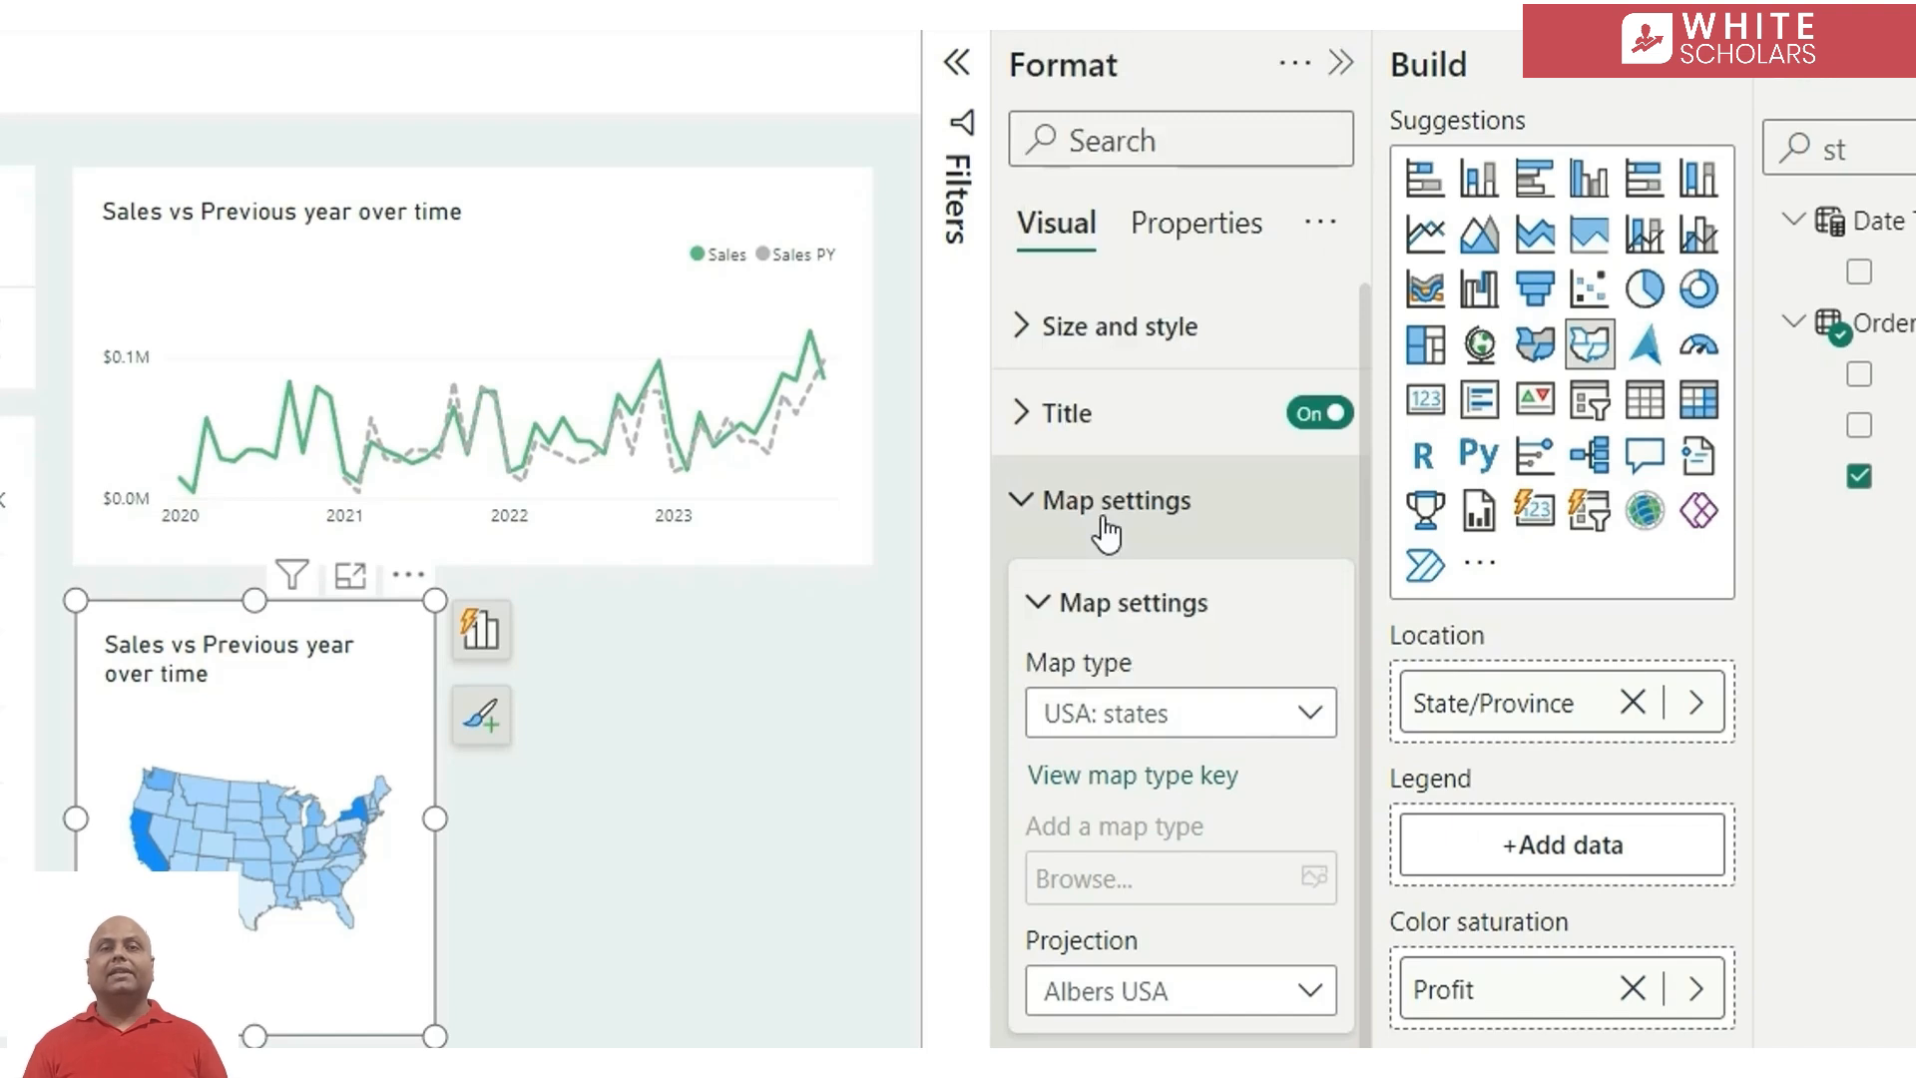
click(1105, 529)
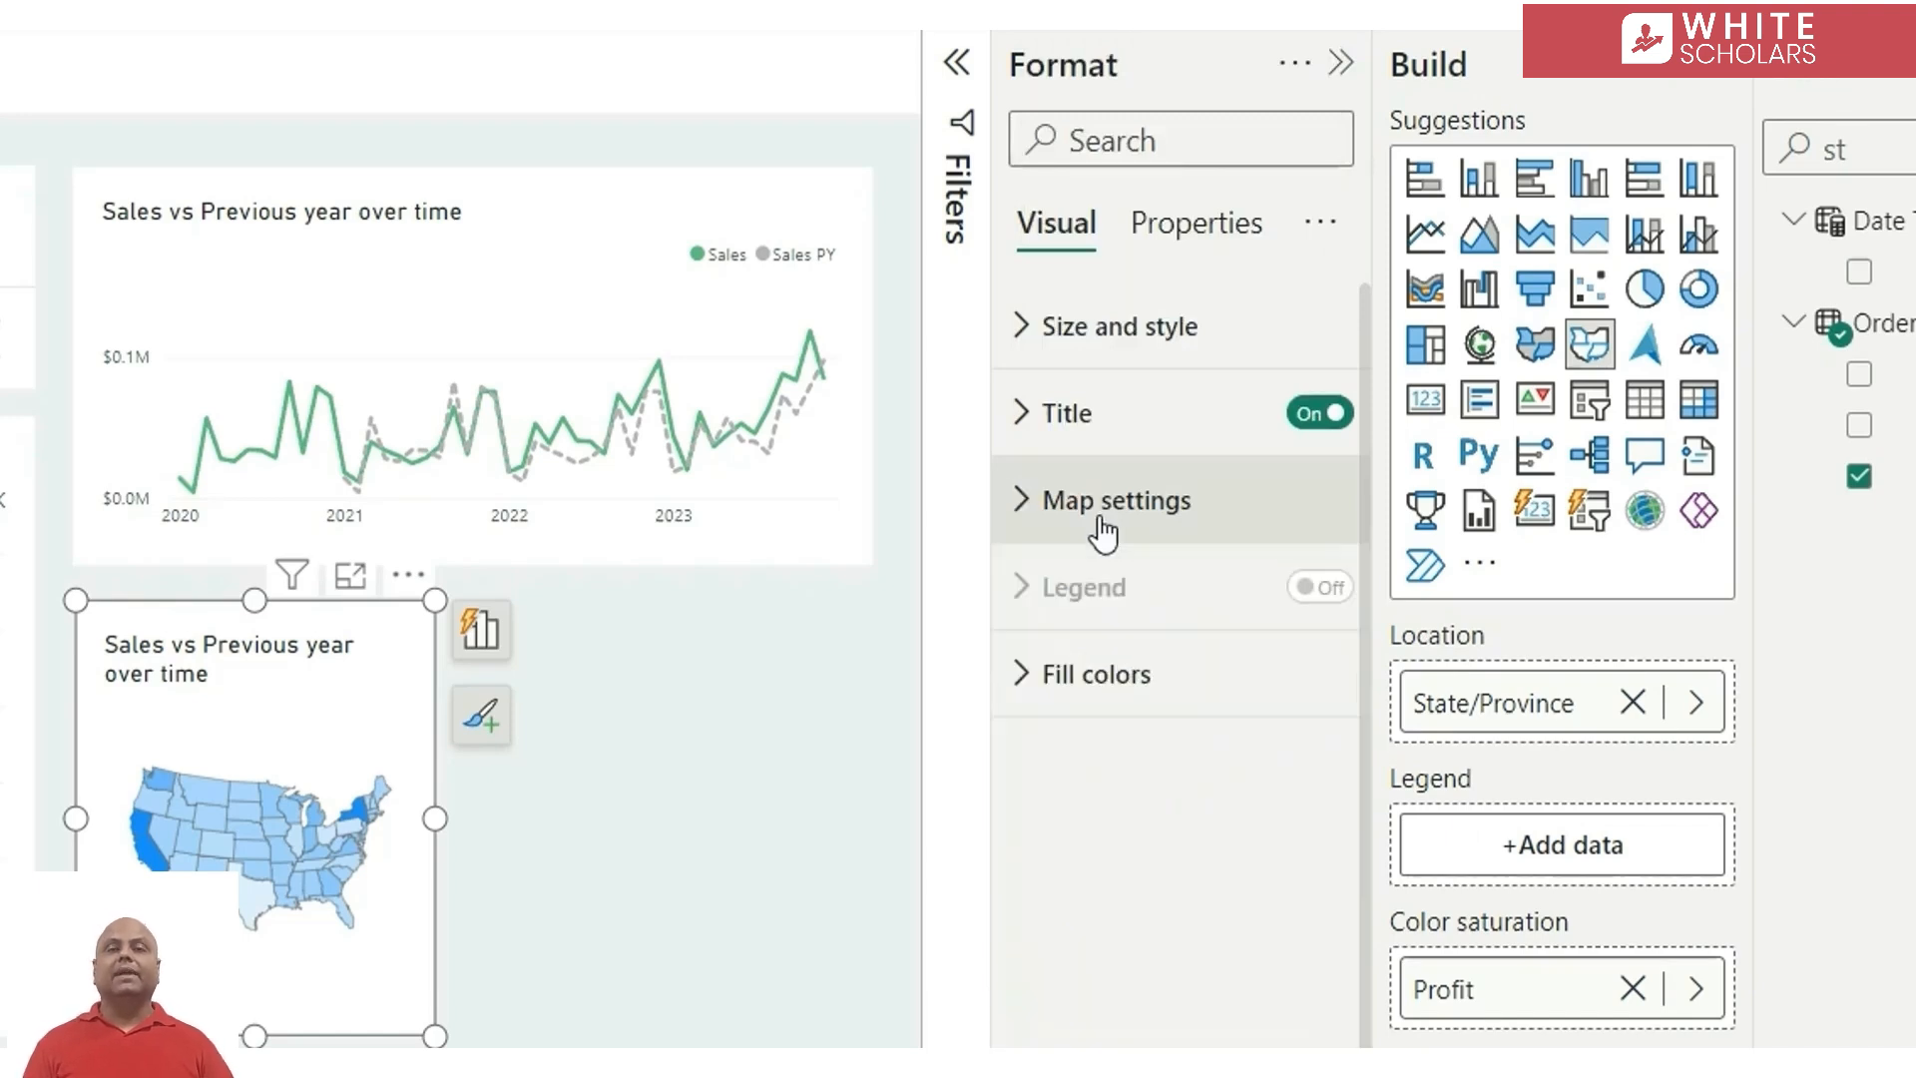
Set the shape map's fill colours to light grey for the minimum and the recently used green for the maximum
click(1097, 676)
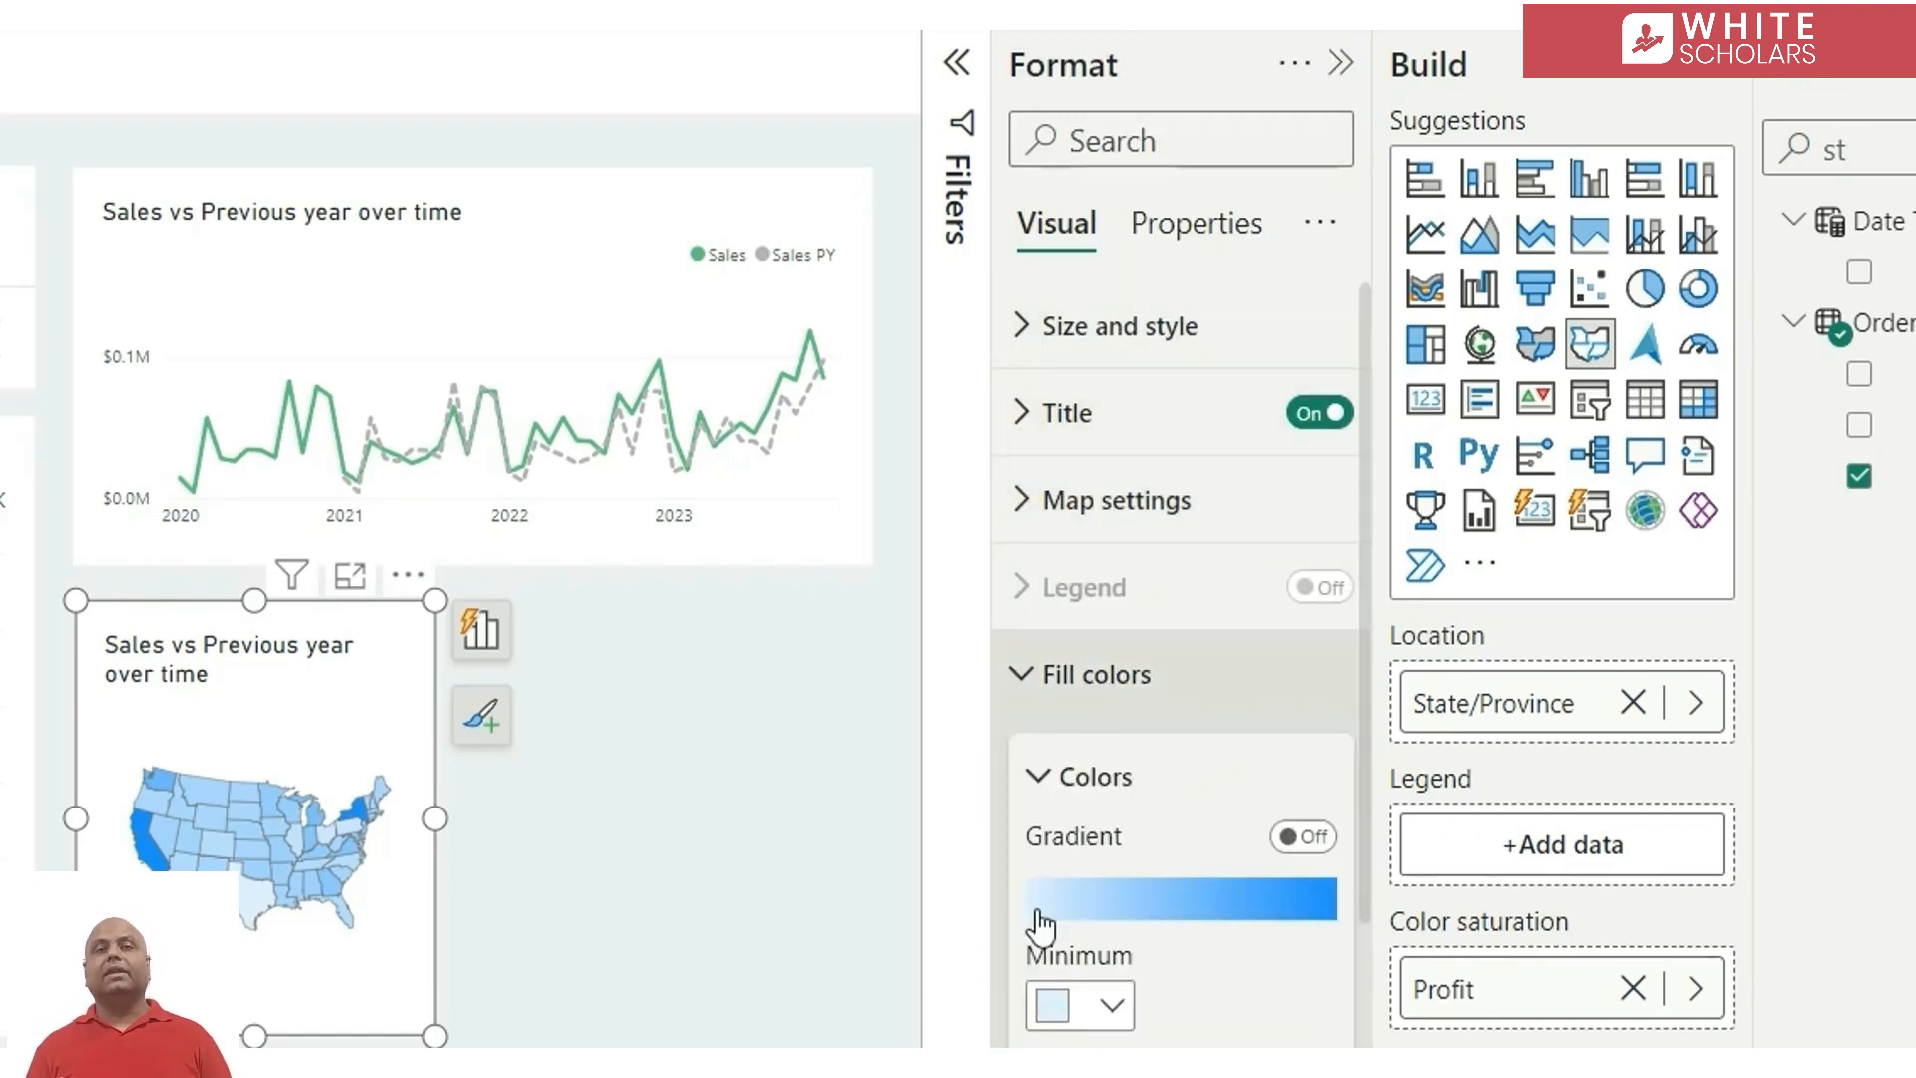
scroll(1262, 1046, down, 3)
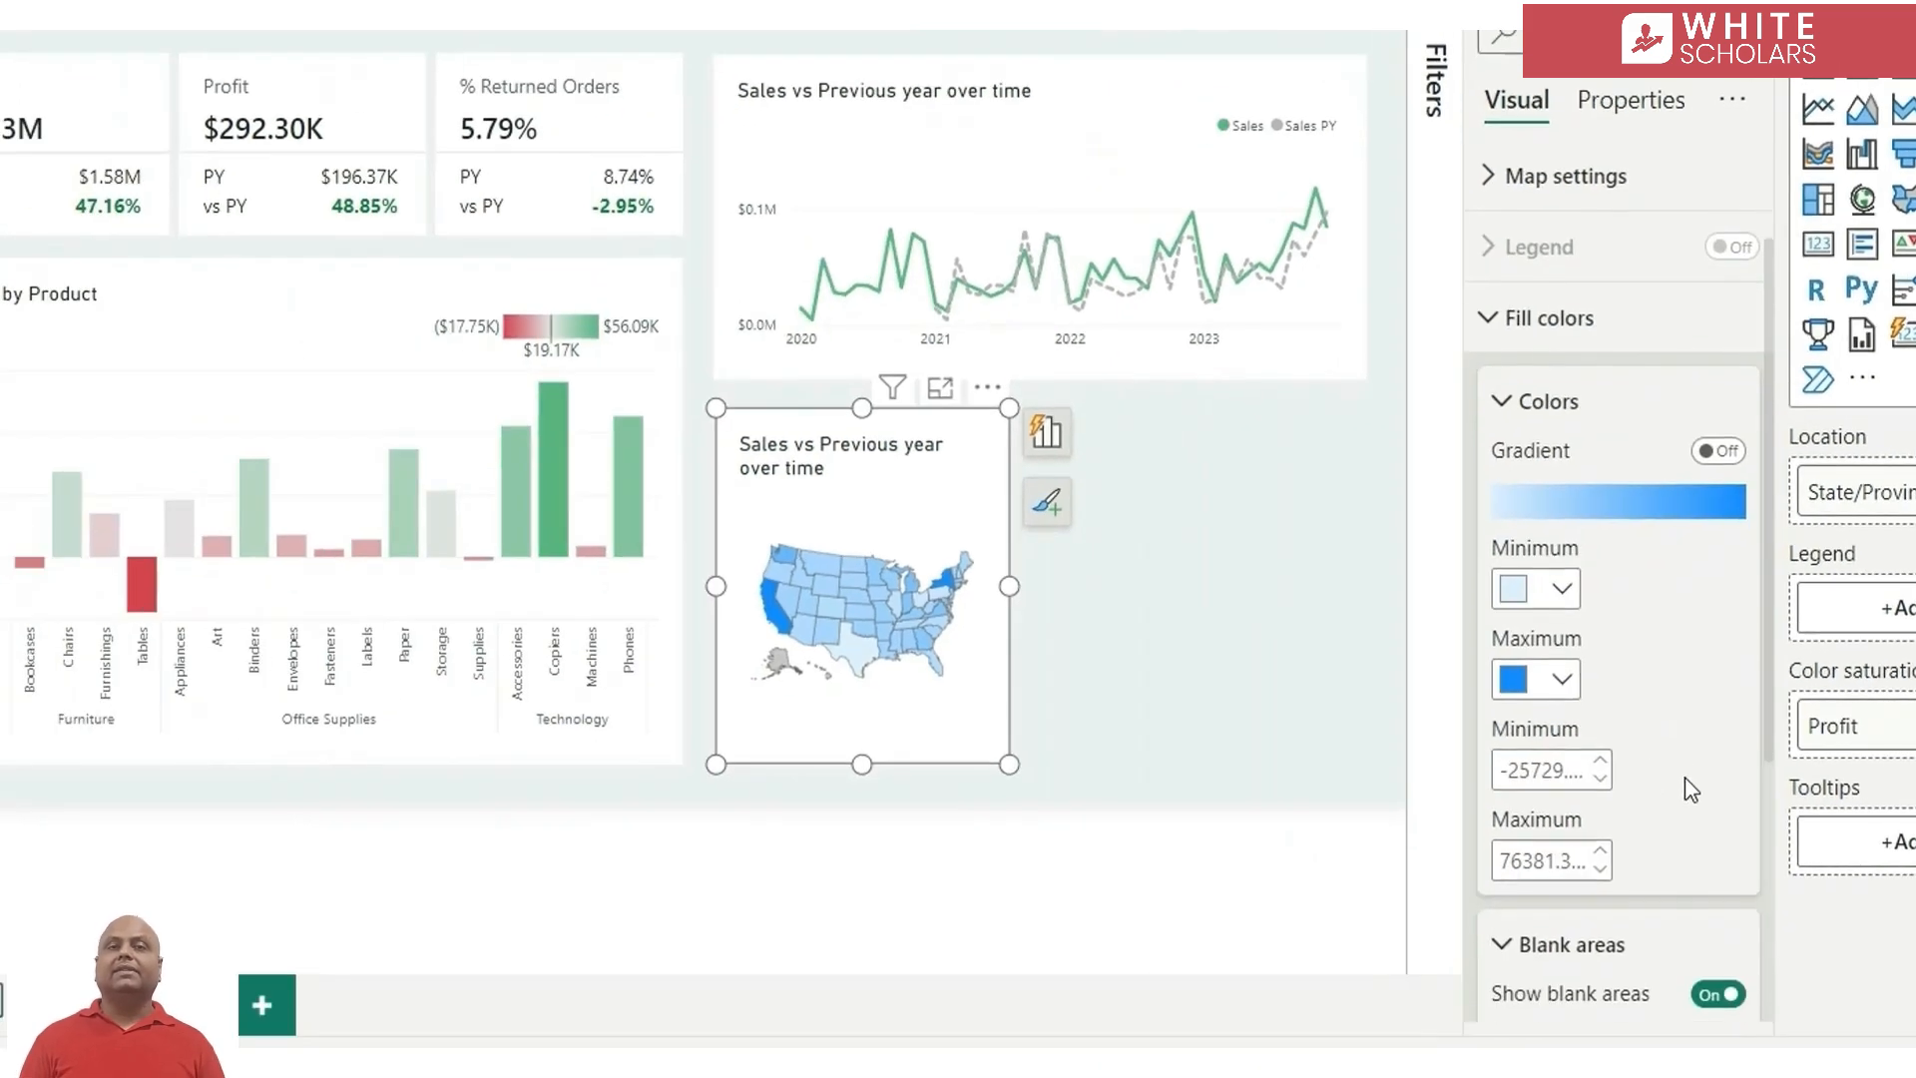
scroll(1259, 1061, down, 1)
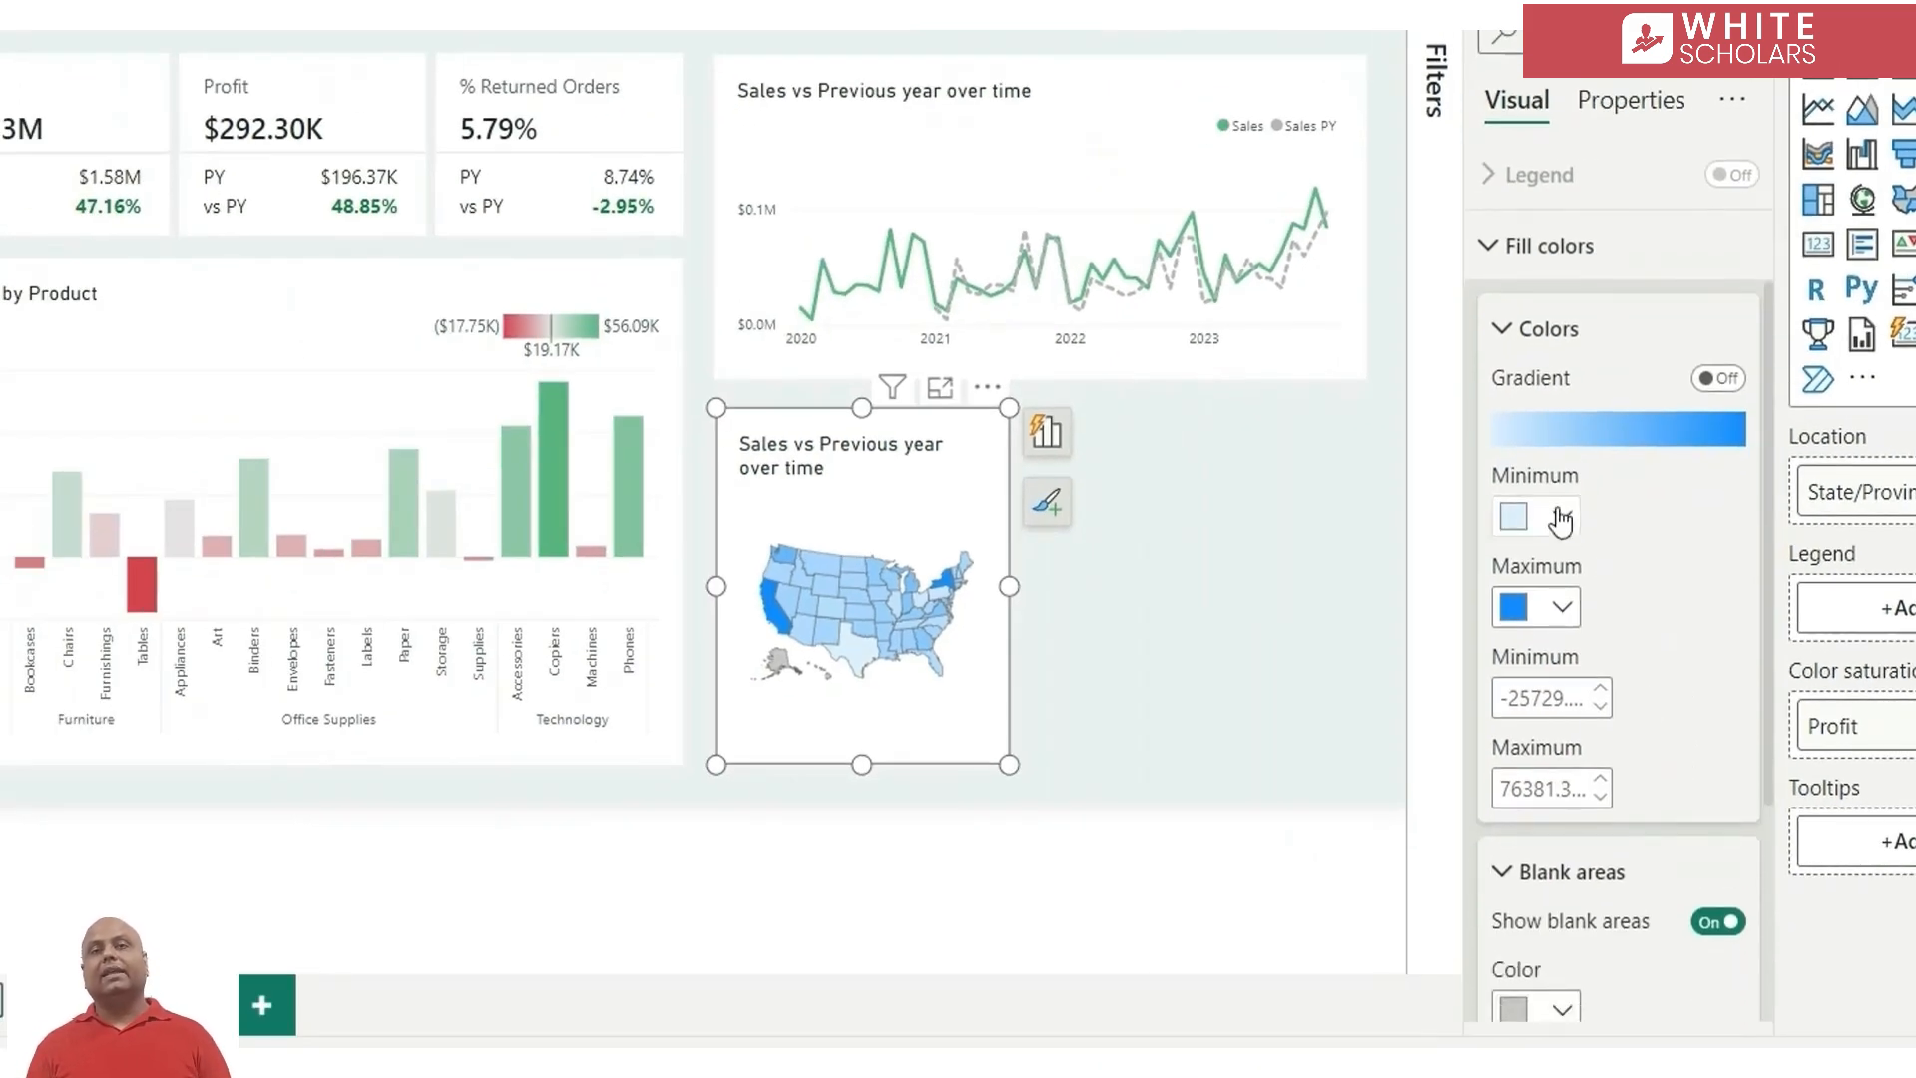
click(1559, 519)
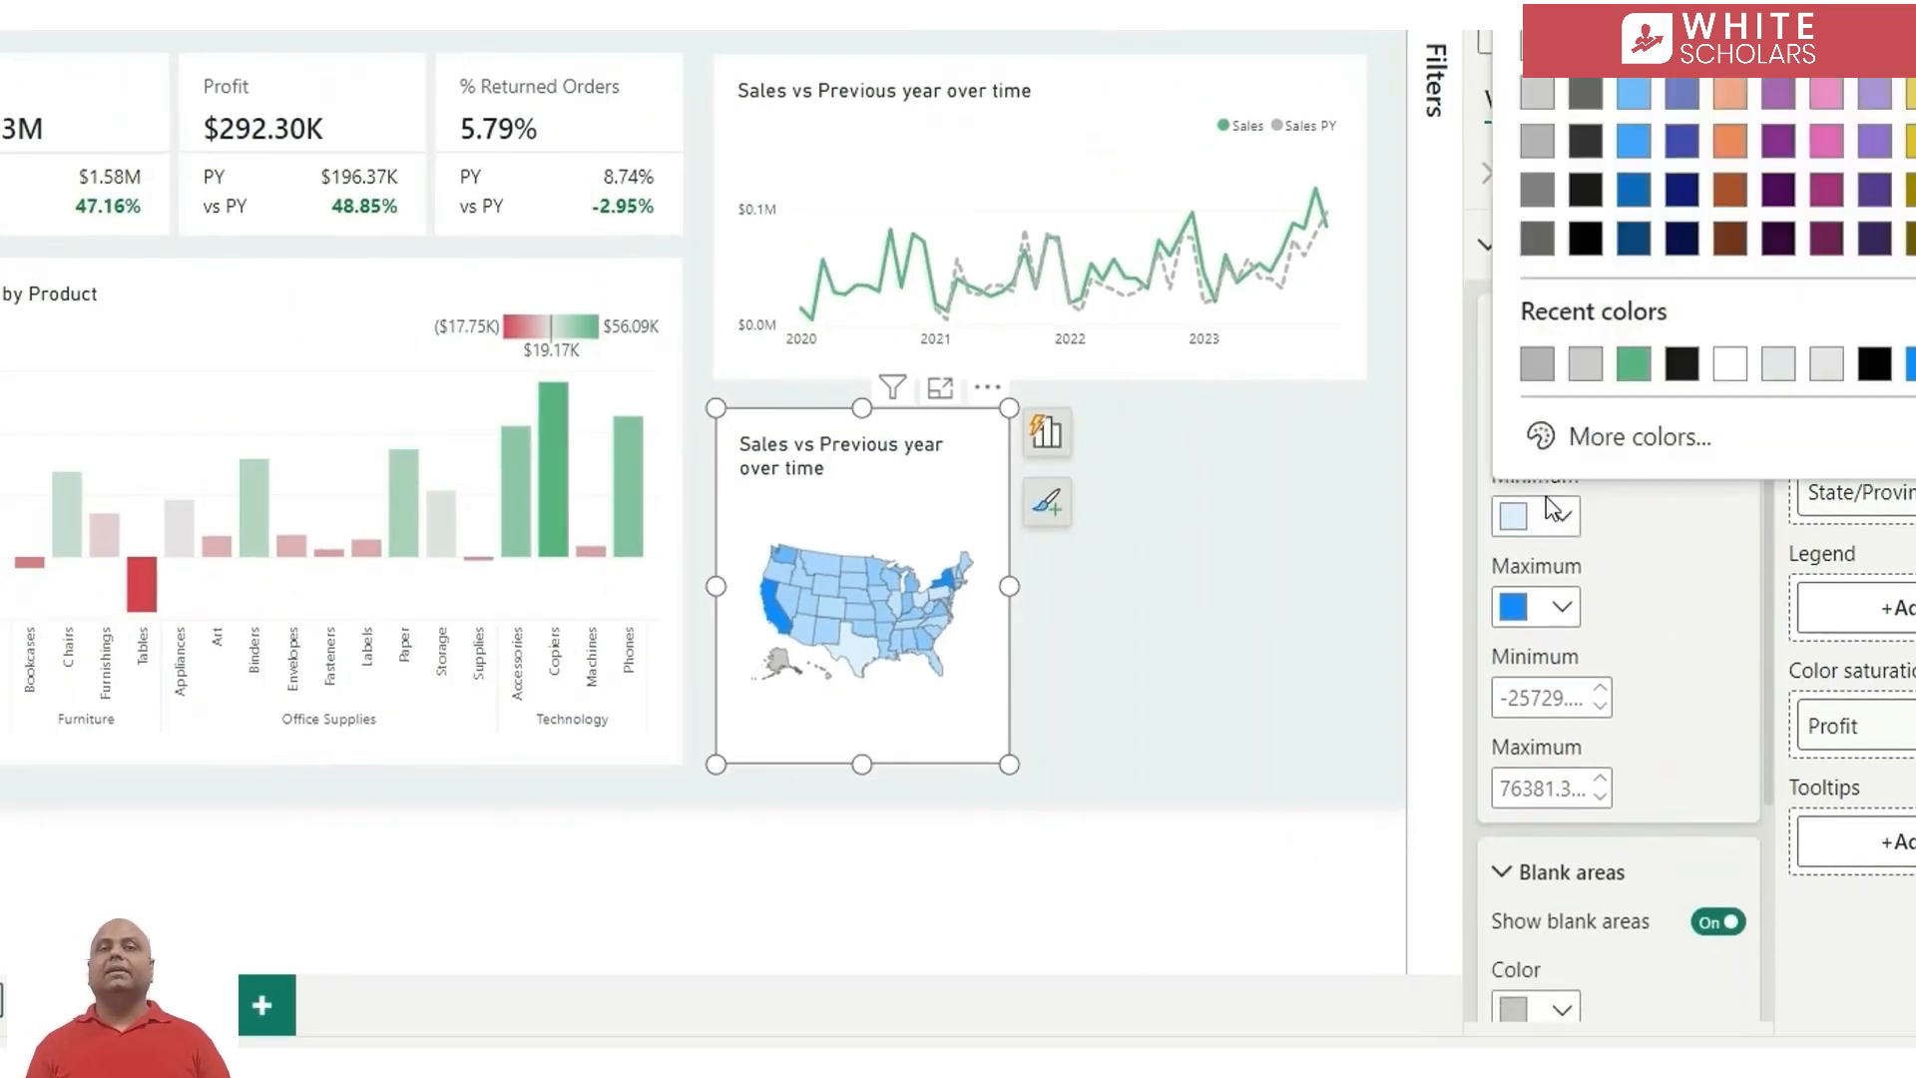
click(1537, 45)
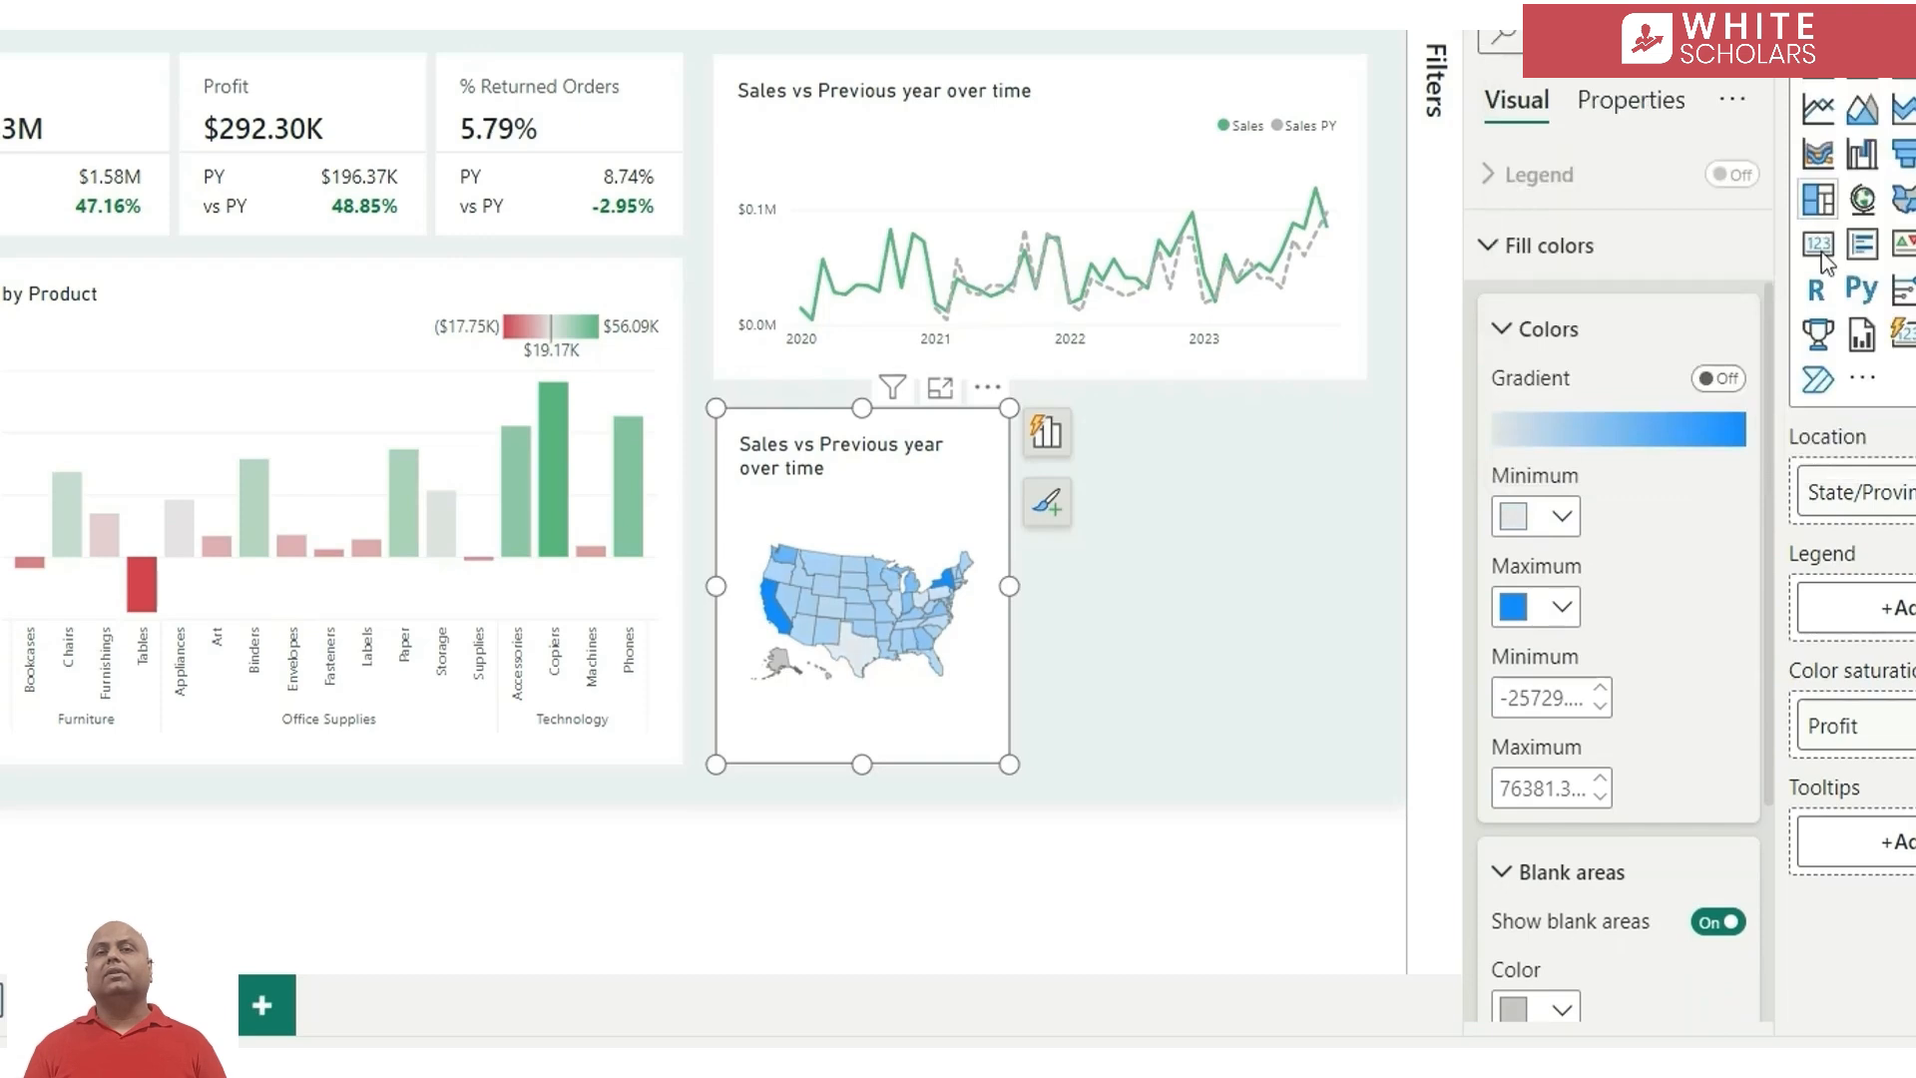
click(1550, 619)
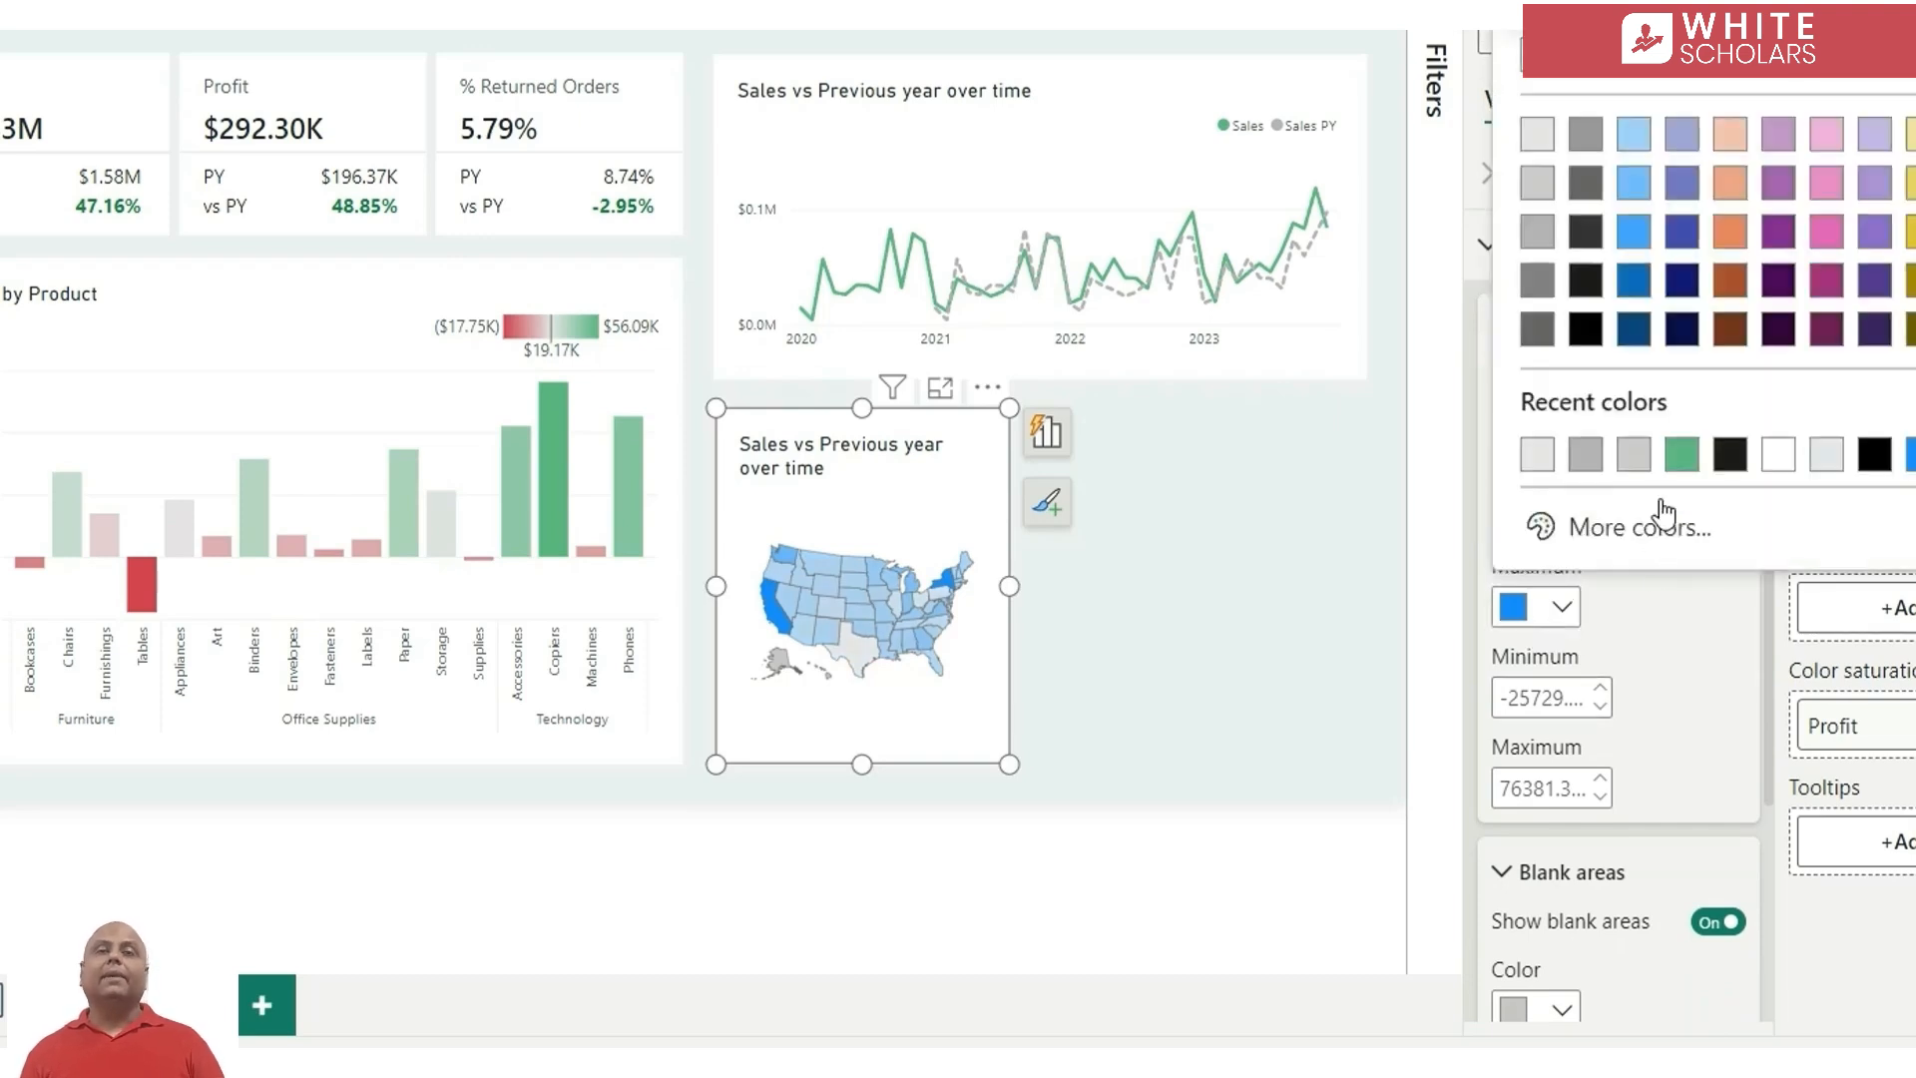
click(1682, 455)
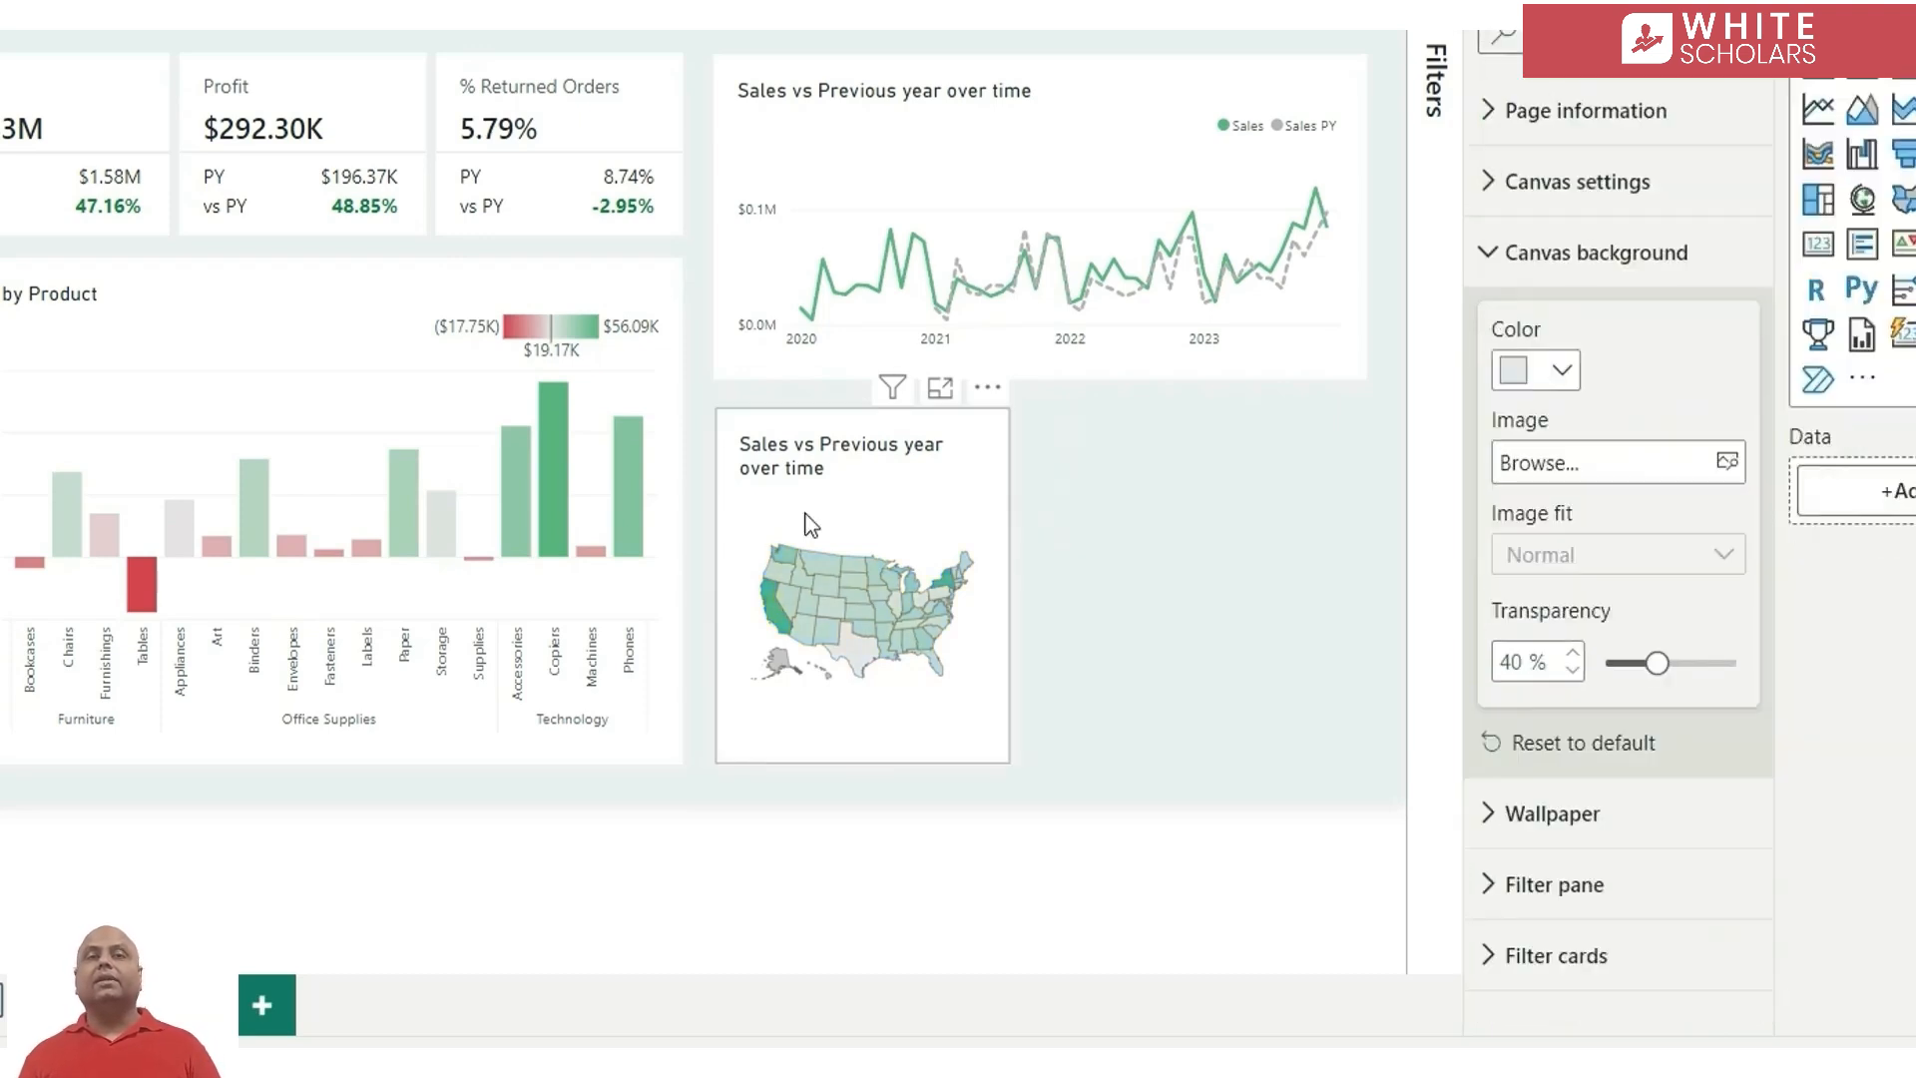
Retitle the shape map as "Profit by State"
double_click(786, 455)
text(Pro)
text(fit by State)
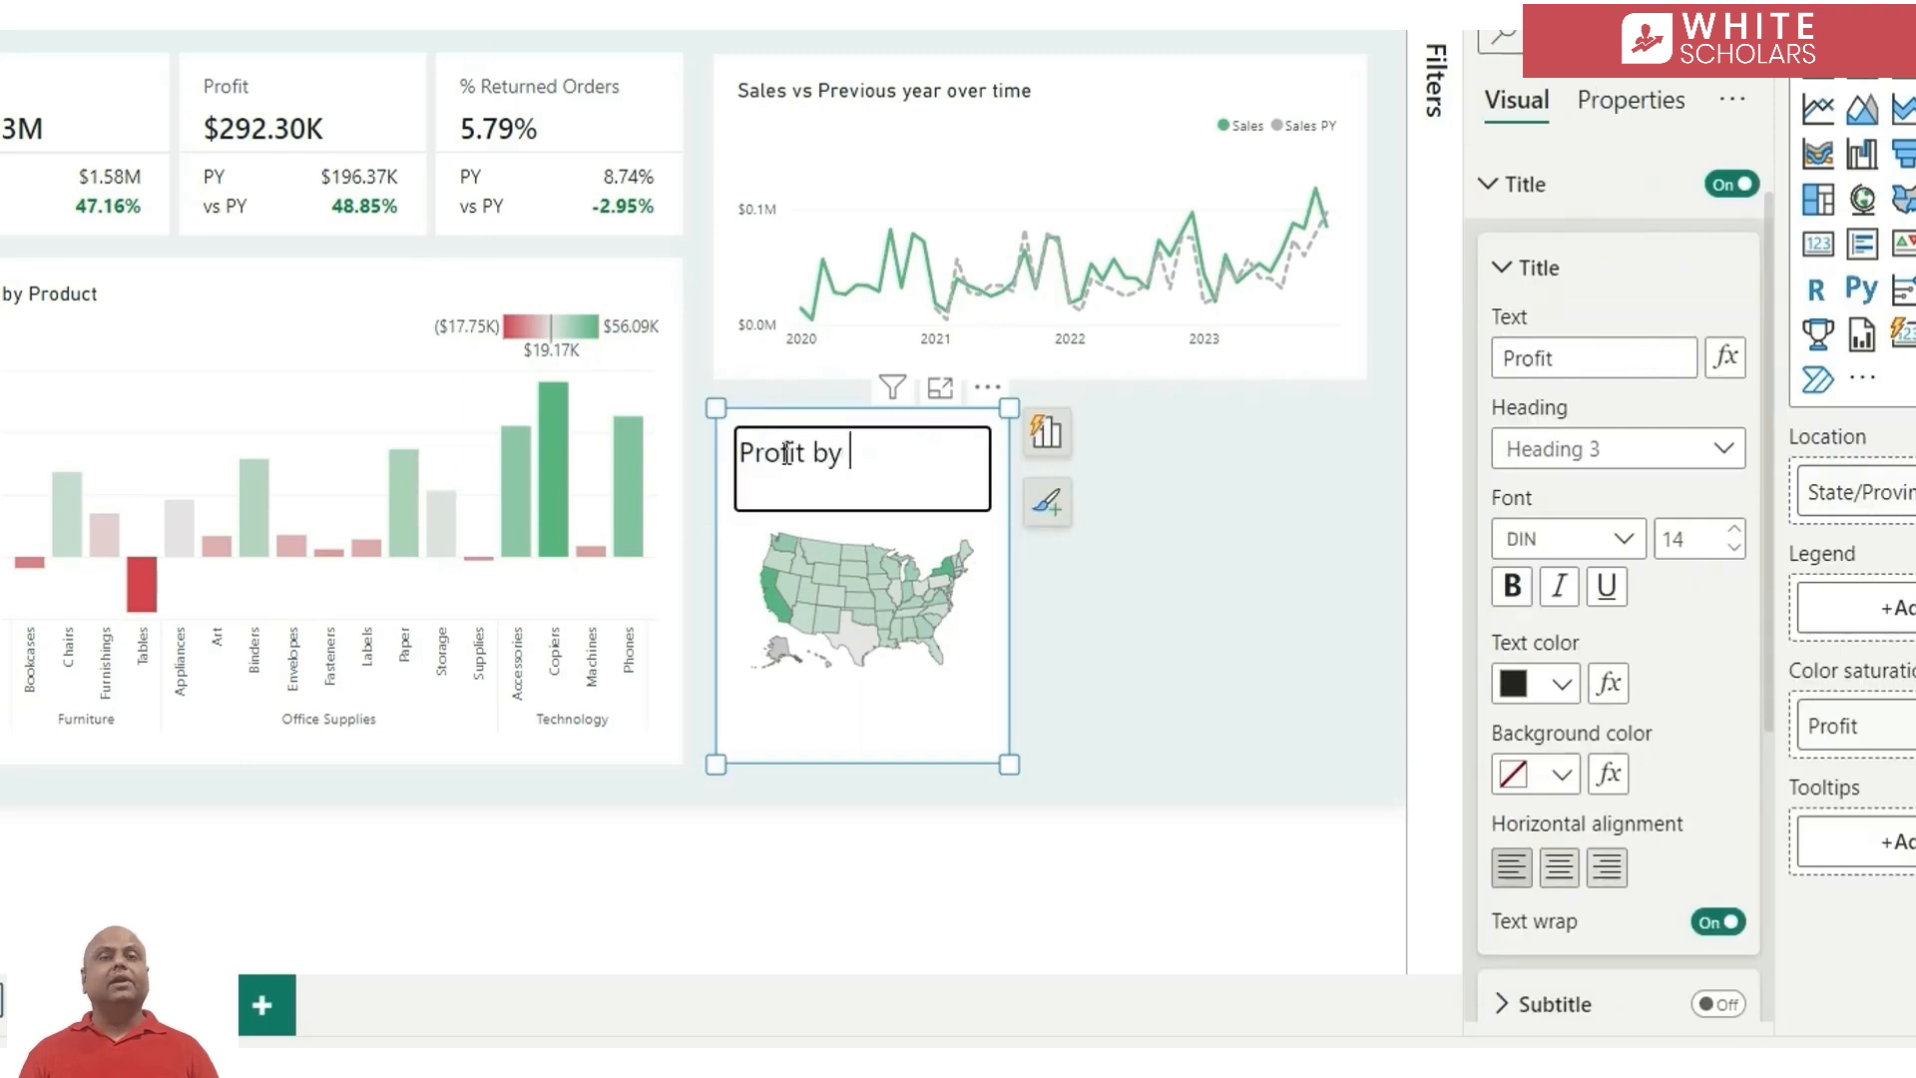
click(1150, 666)
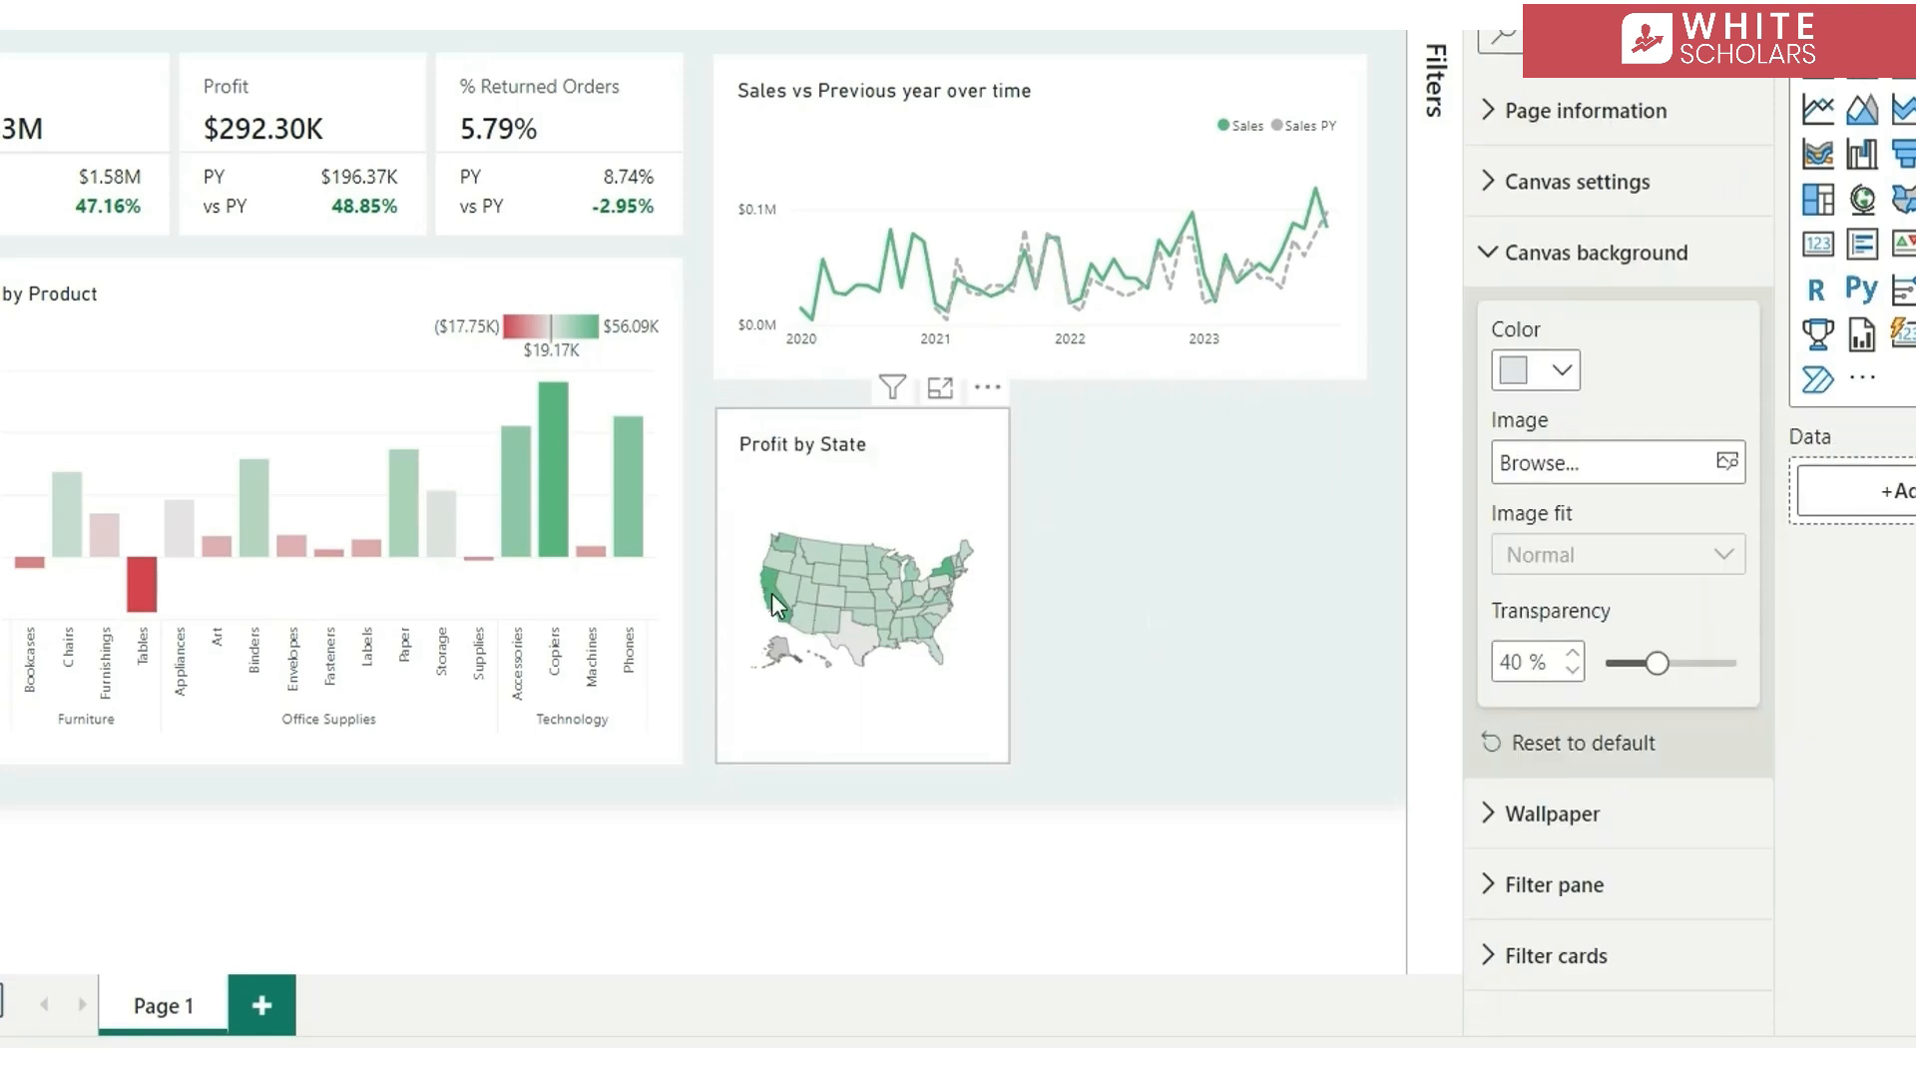
Duplicate the Profit by State map and place the copy beside the original, under the line chart
mouse_move(771, 593)
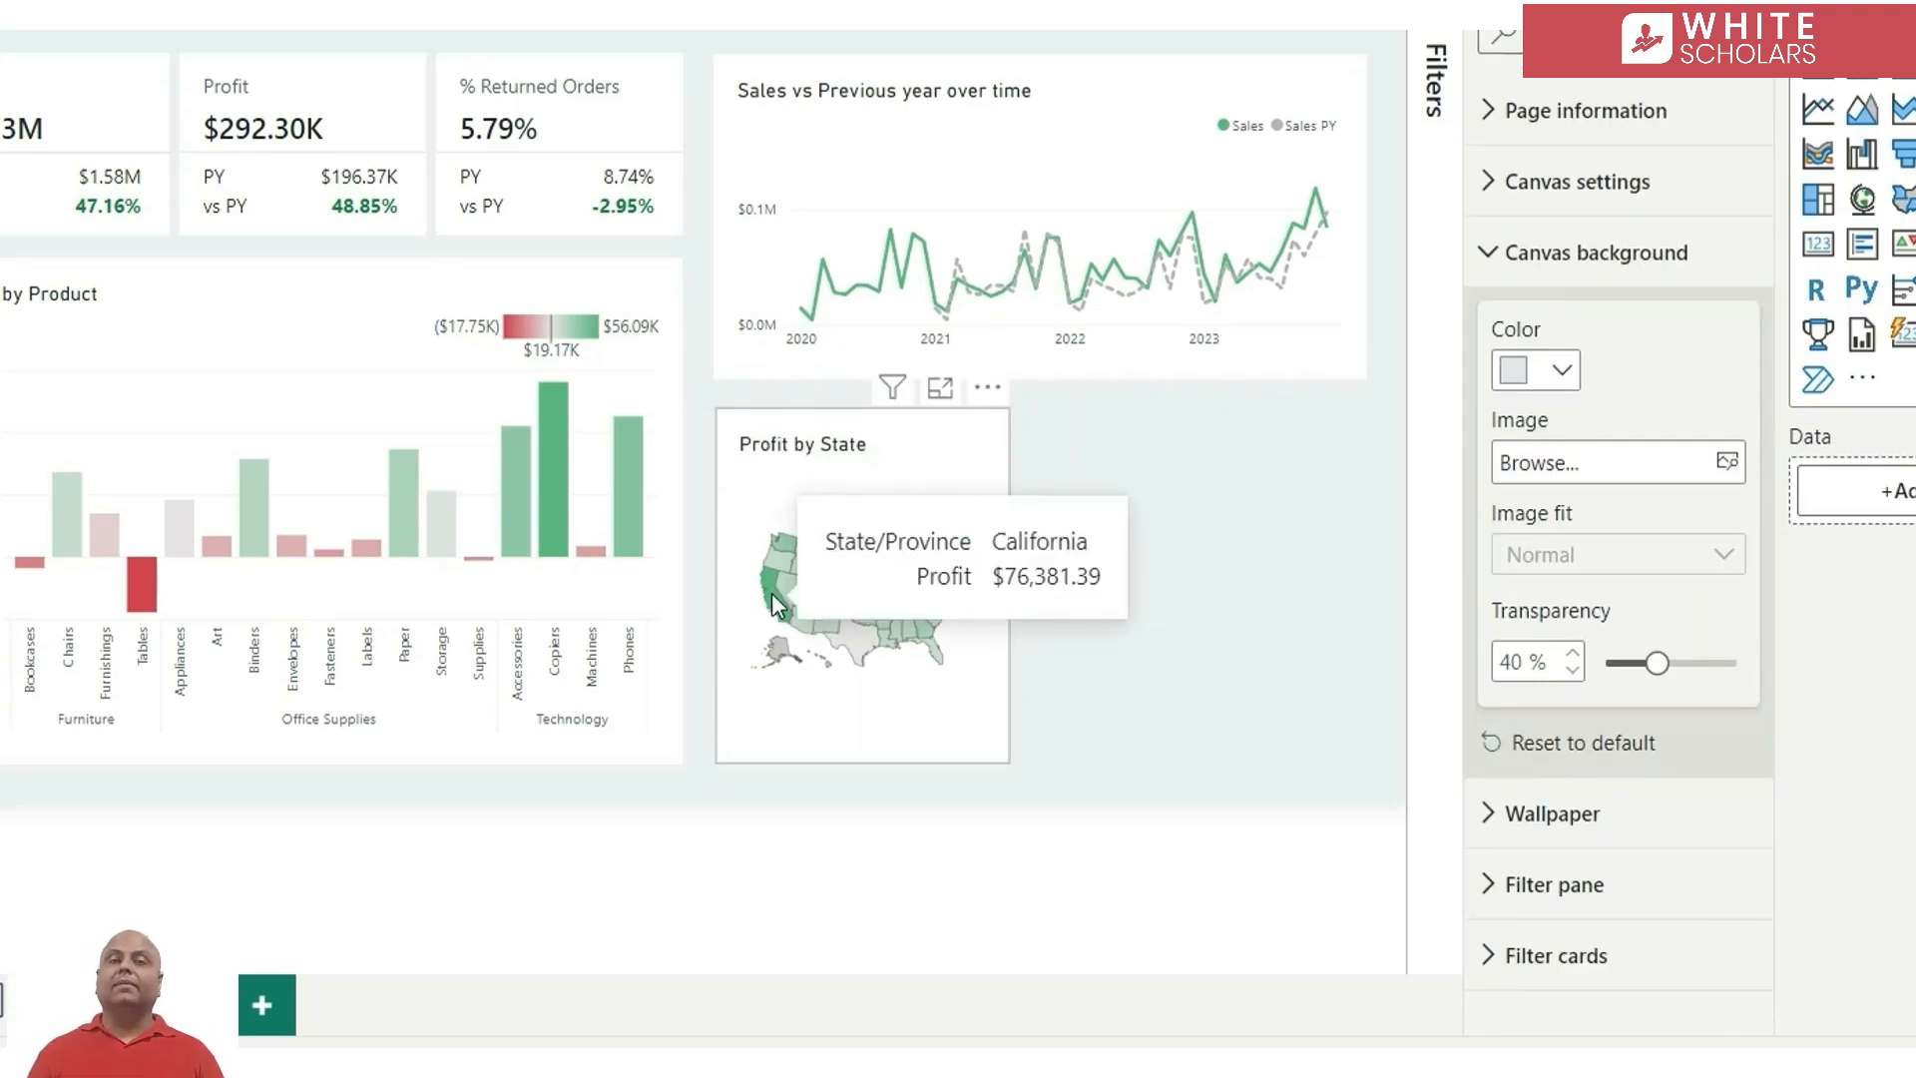
mouse_move(853, 633)
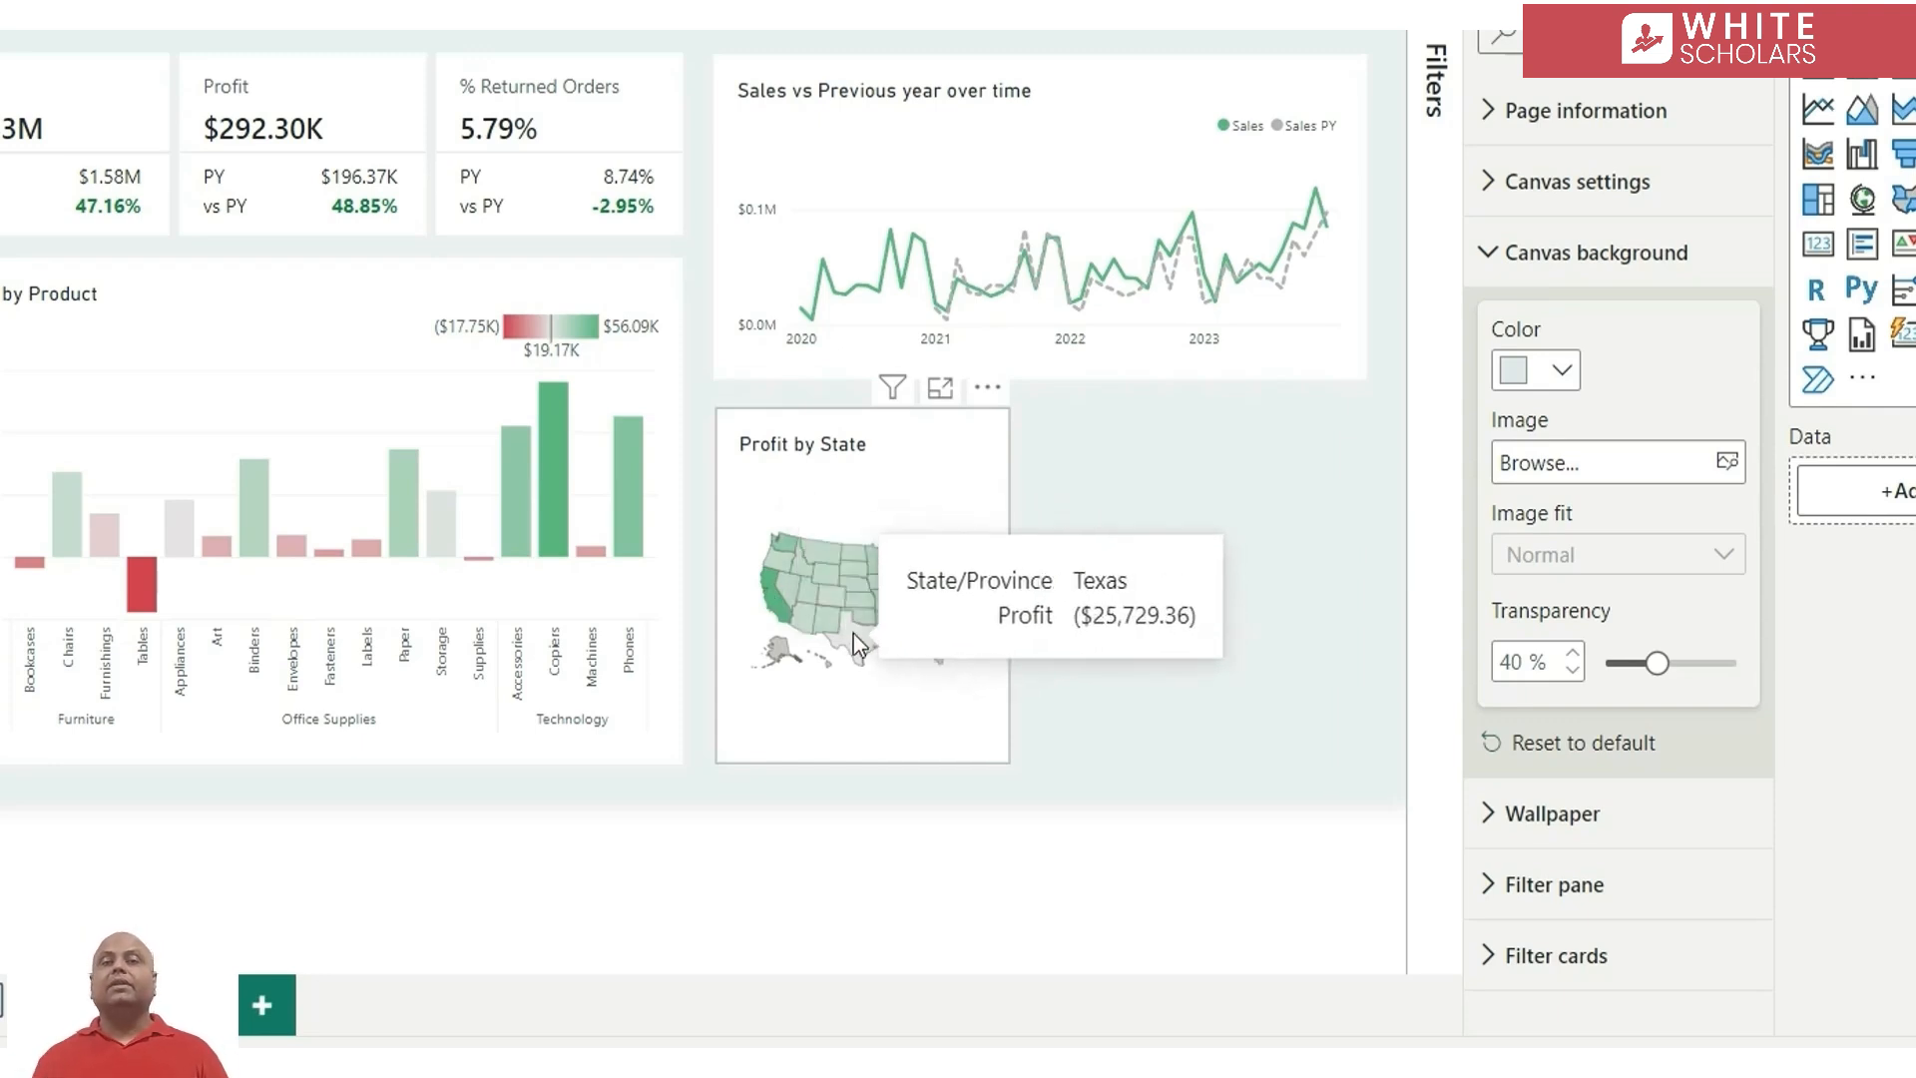
click(916, 427)
key(ctrl+c)
key(ctrl+v)
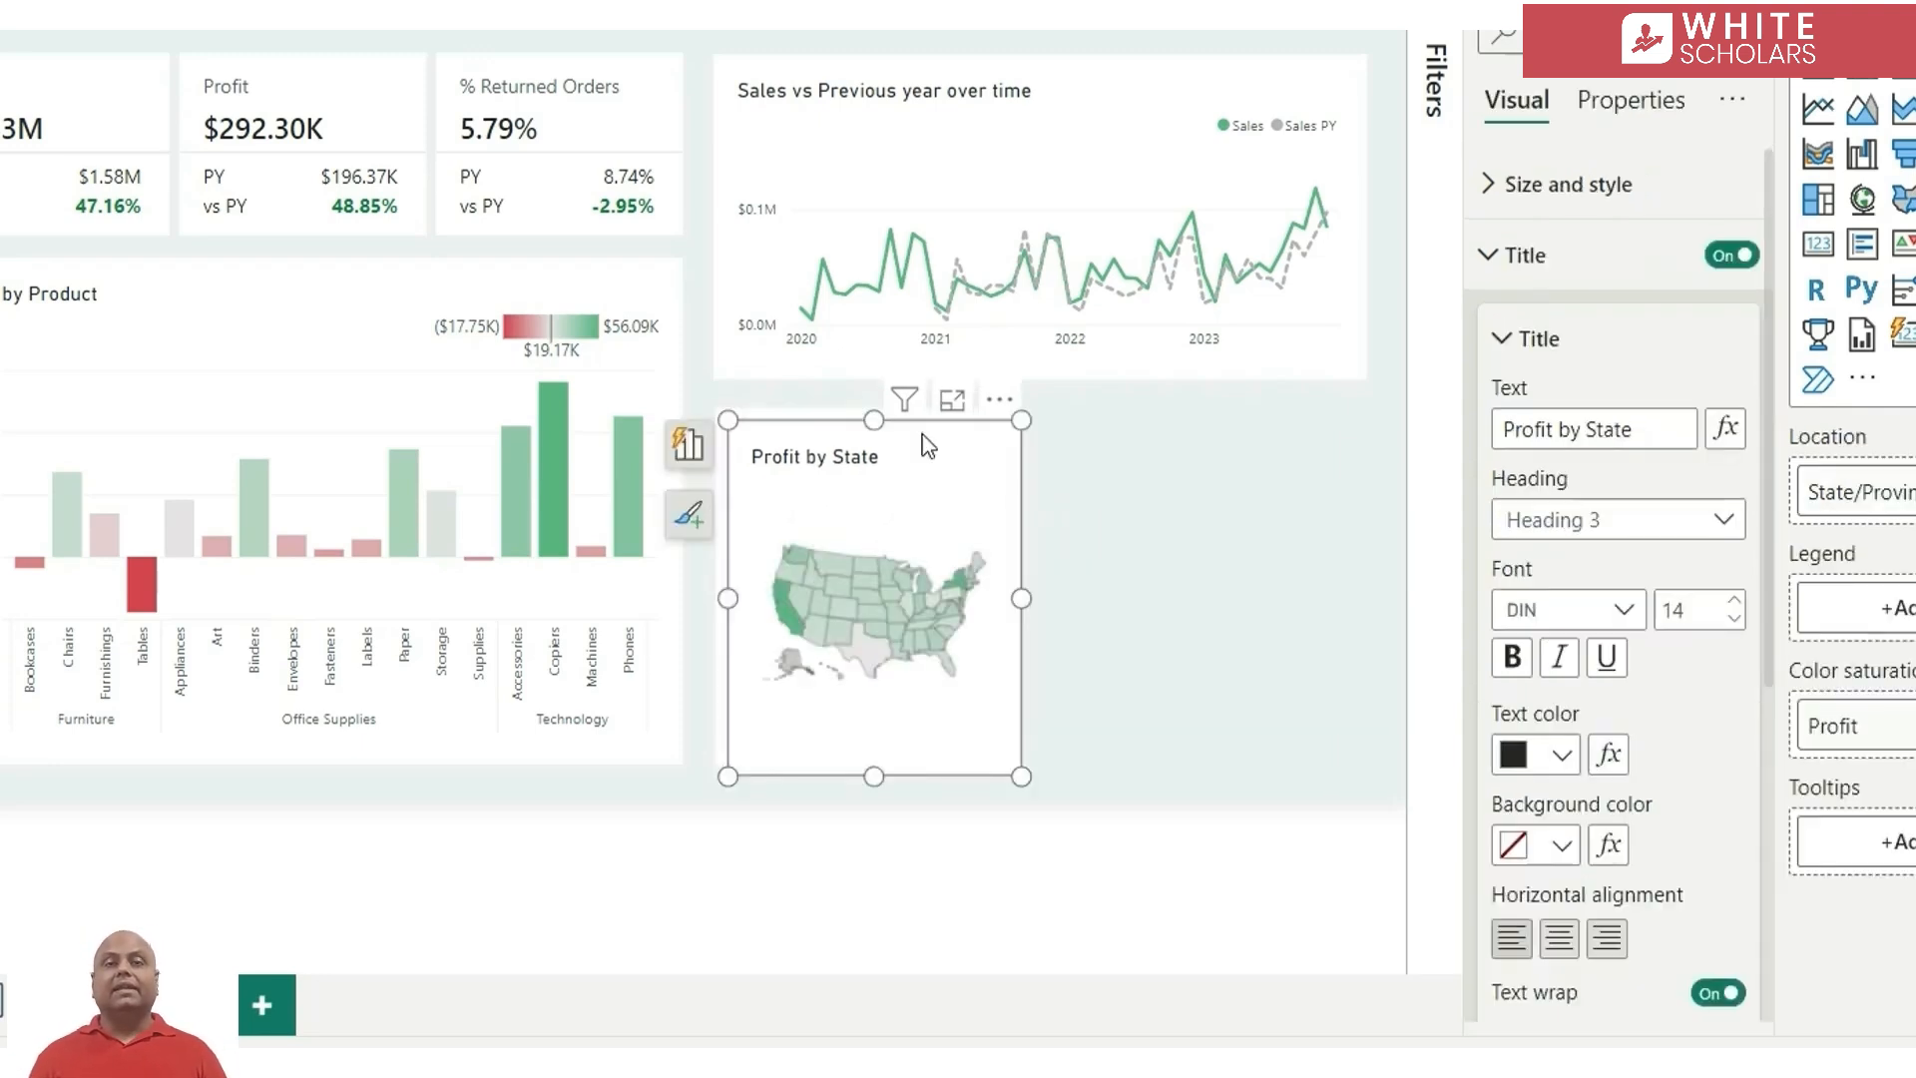
drag(916, 427, 1236, 417)
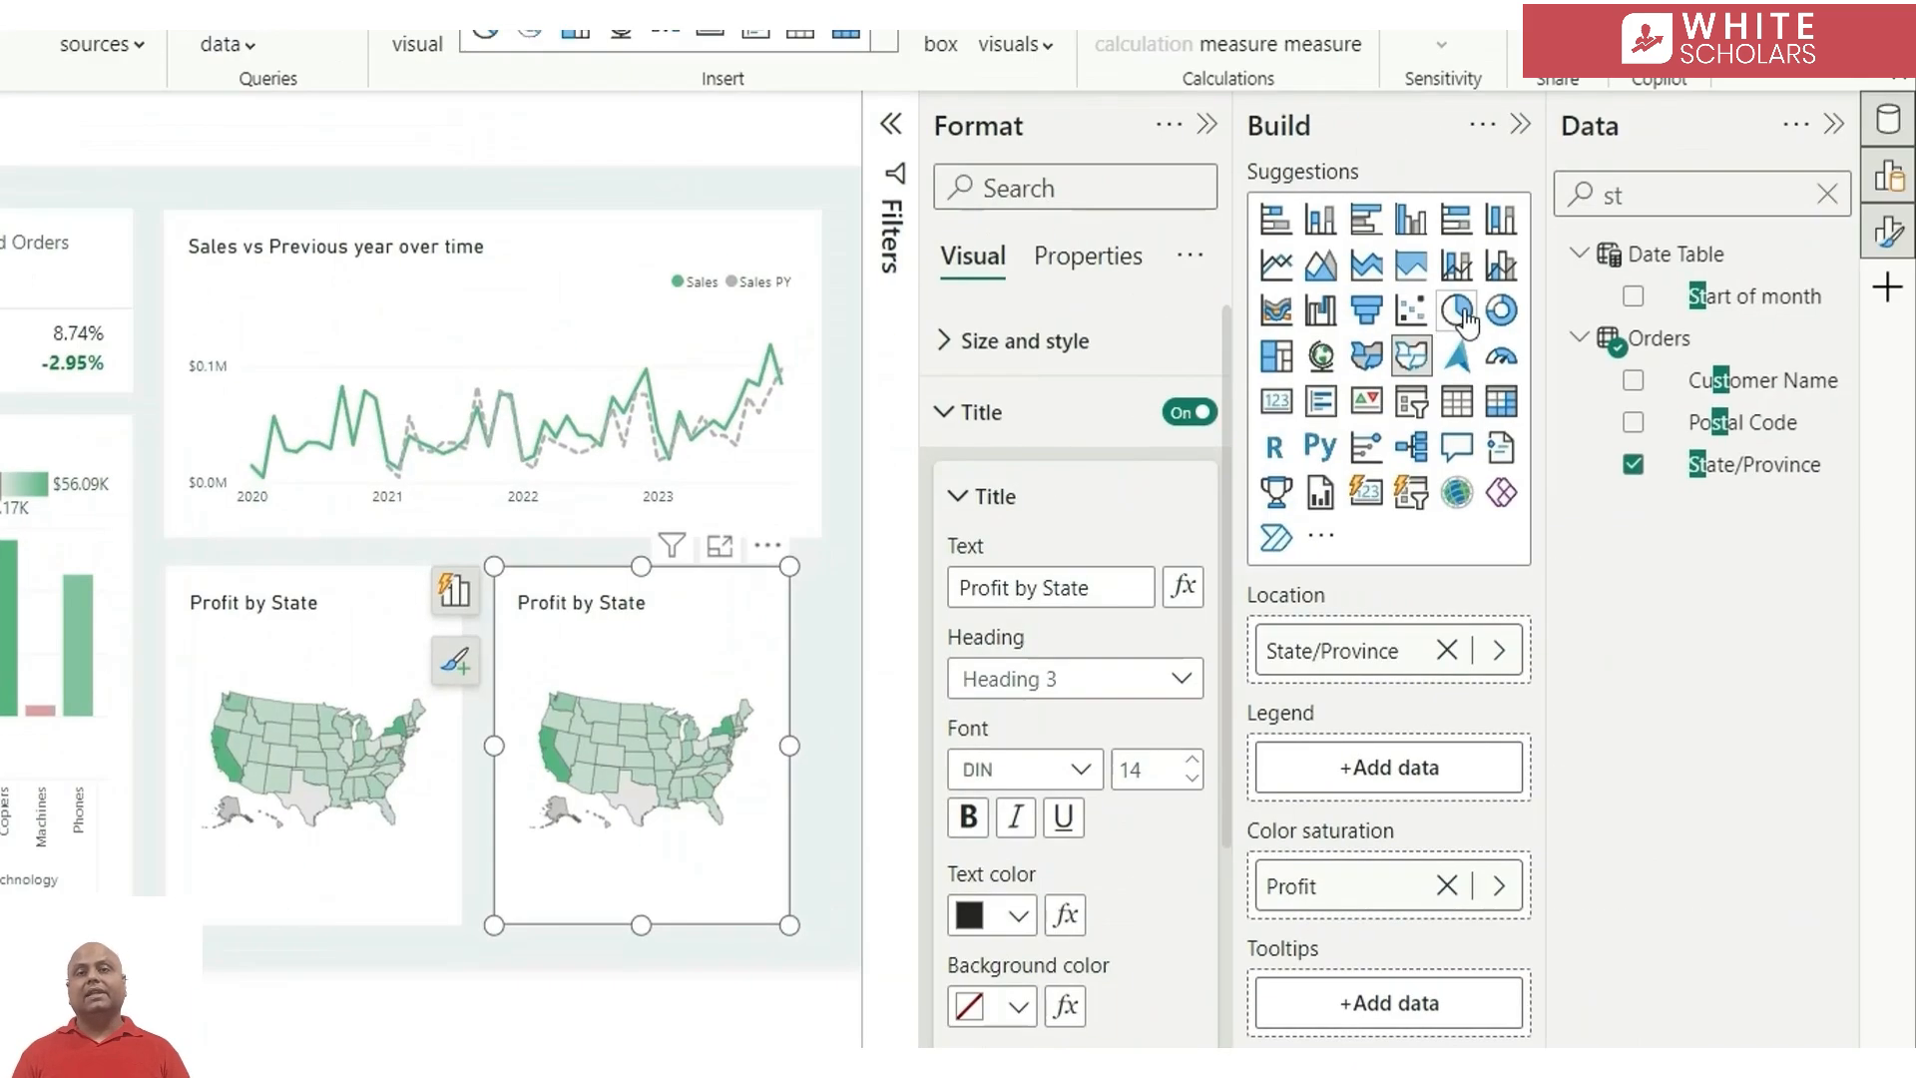
Convert the copied map to a donut chart with Sales as its values and Segment as its legend, and clear the field search
click(1500, 309)
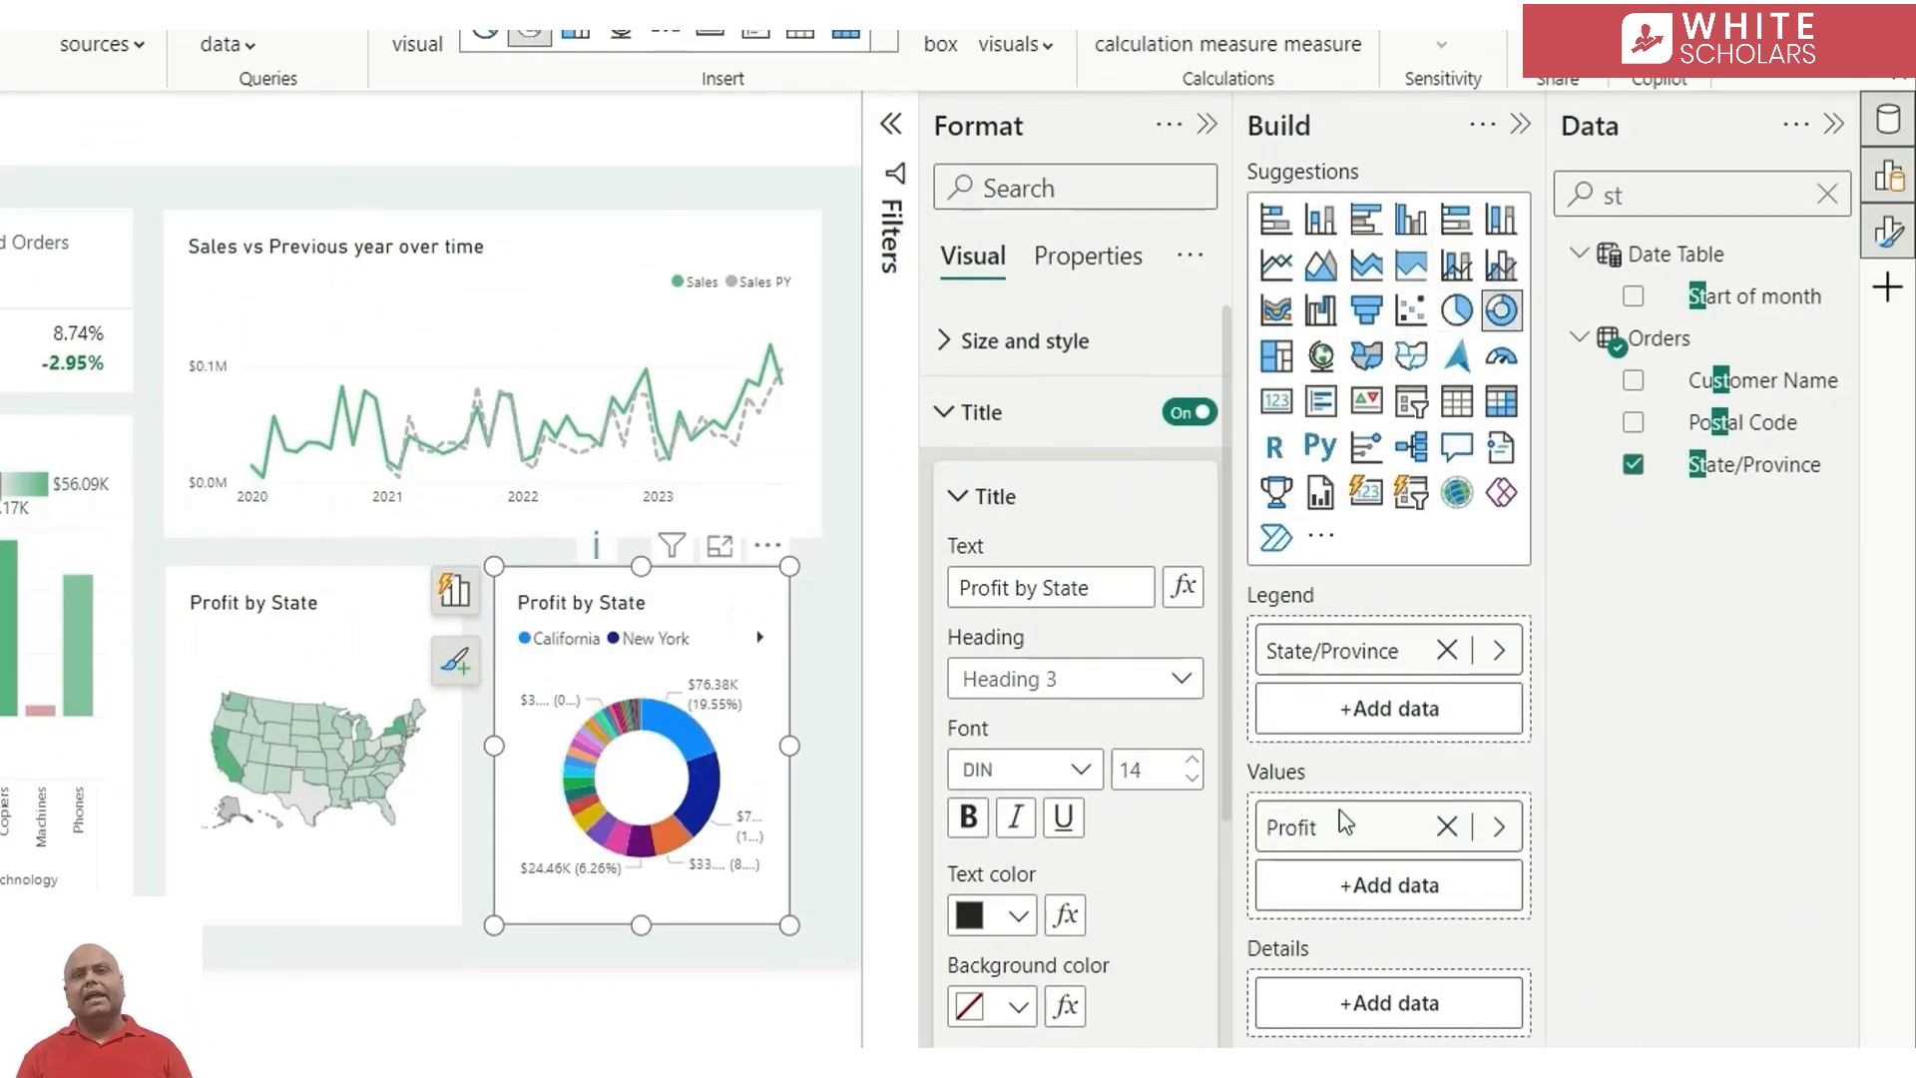
click(1500, 827)
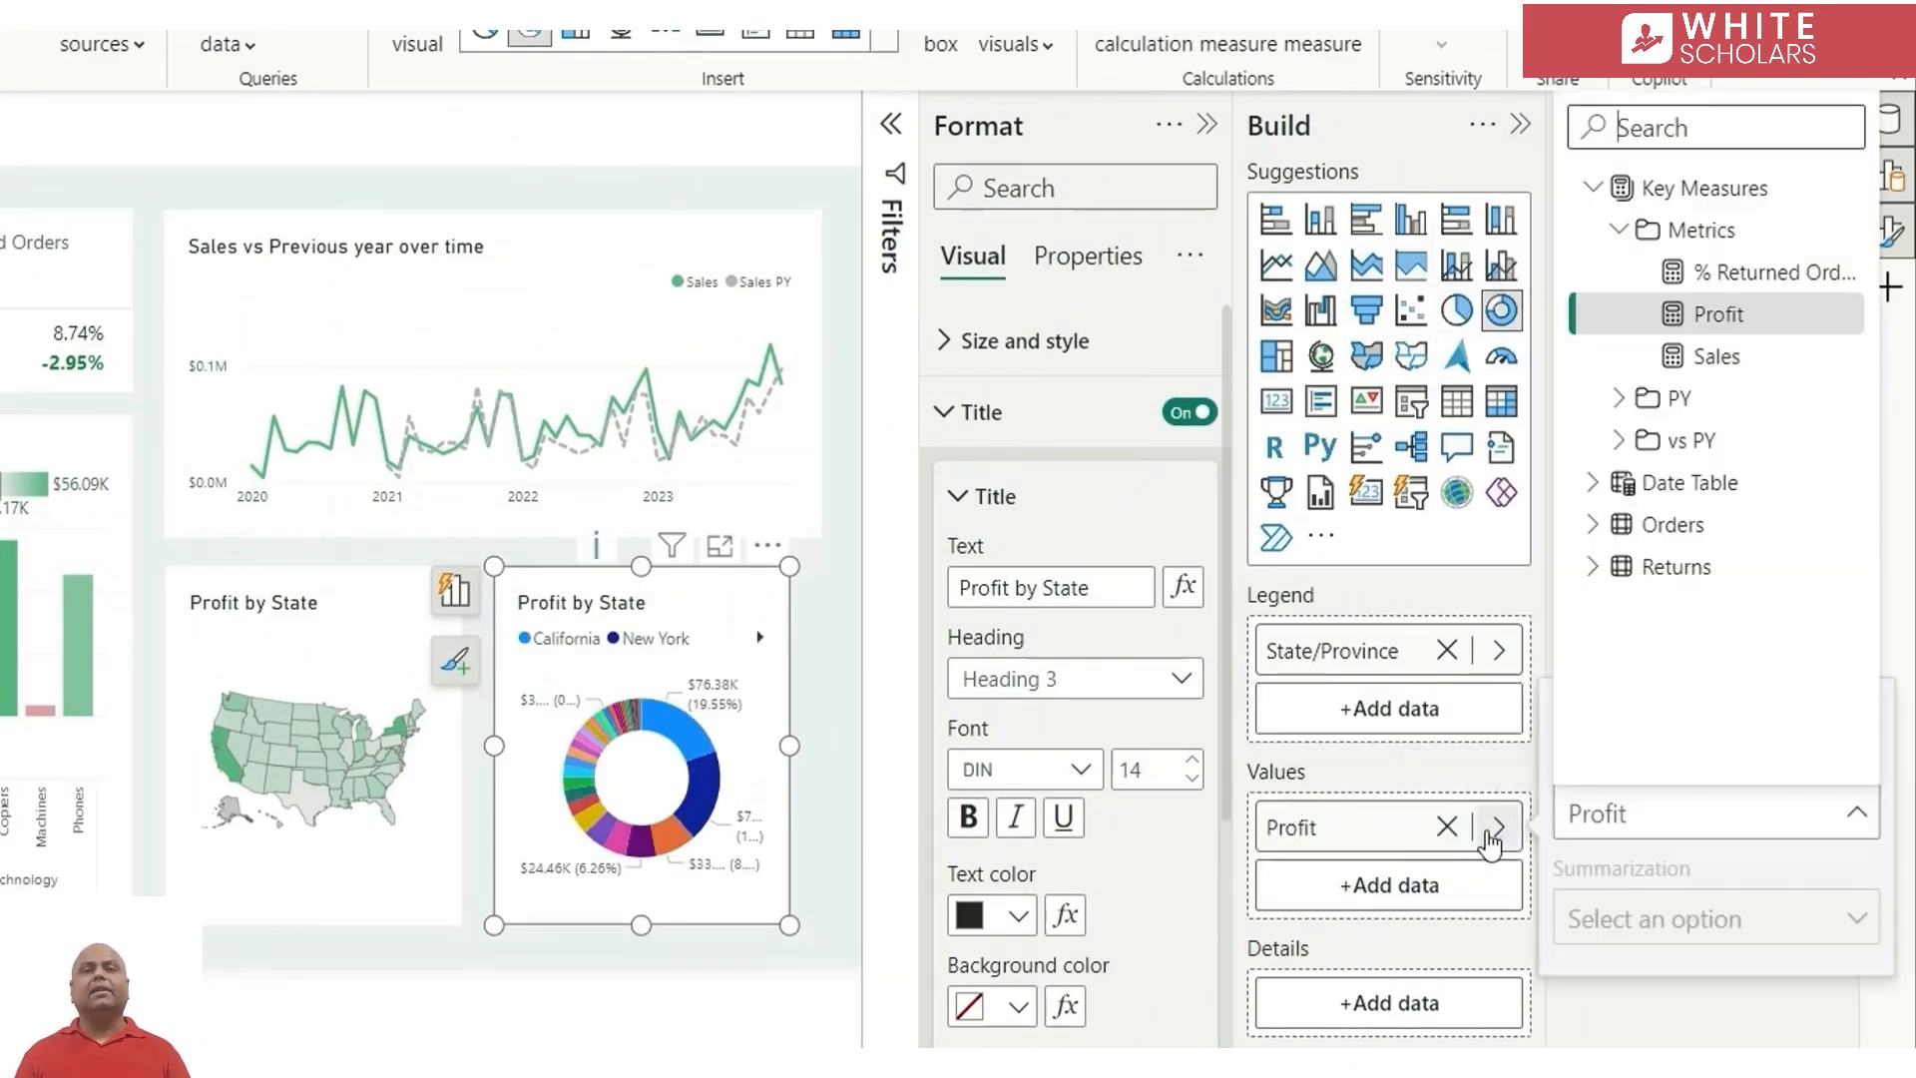
click(1656, 356)
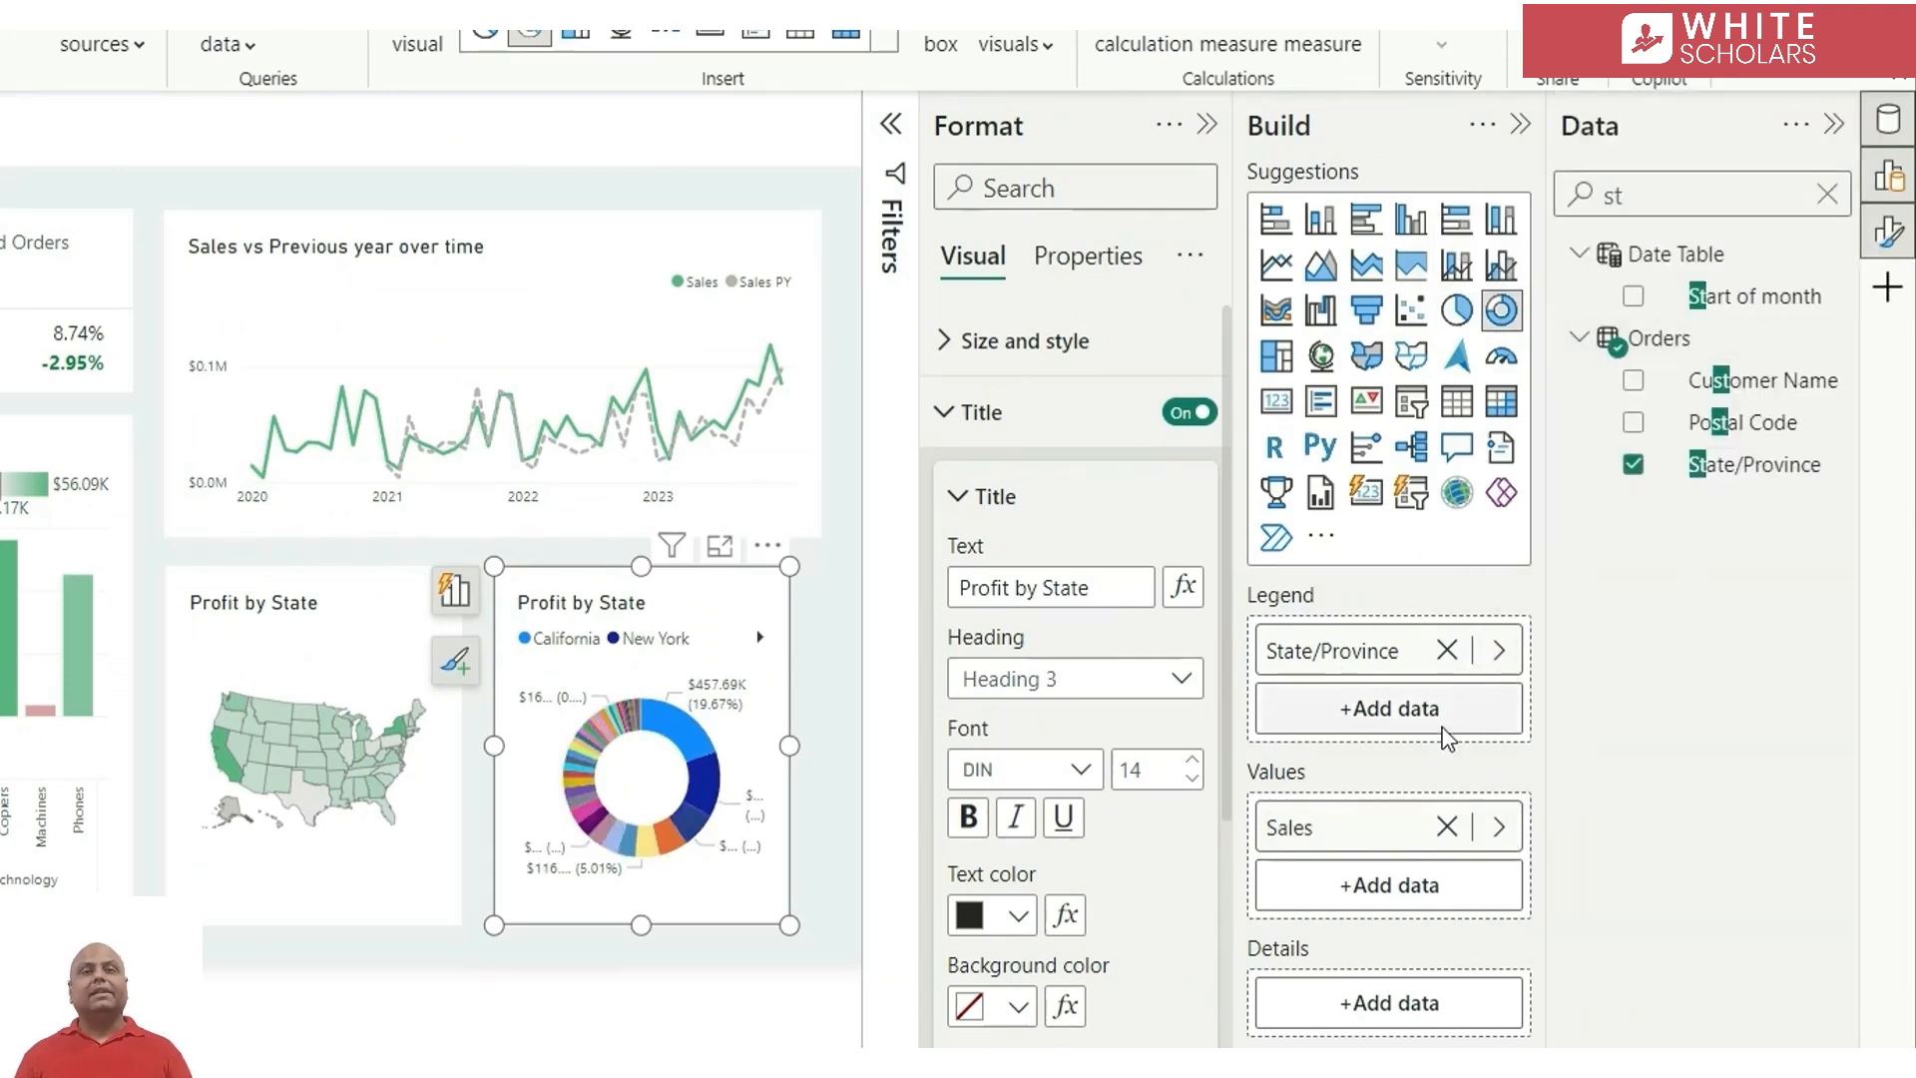
click(1497, 650)
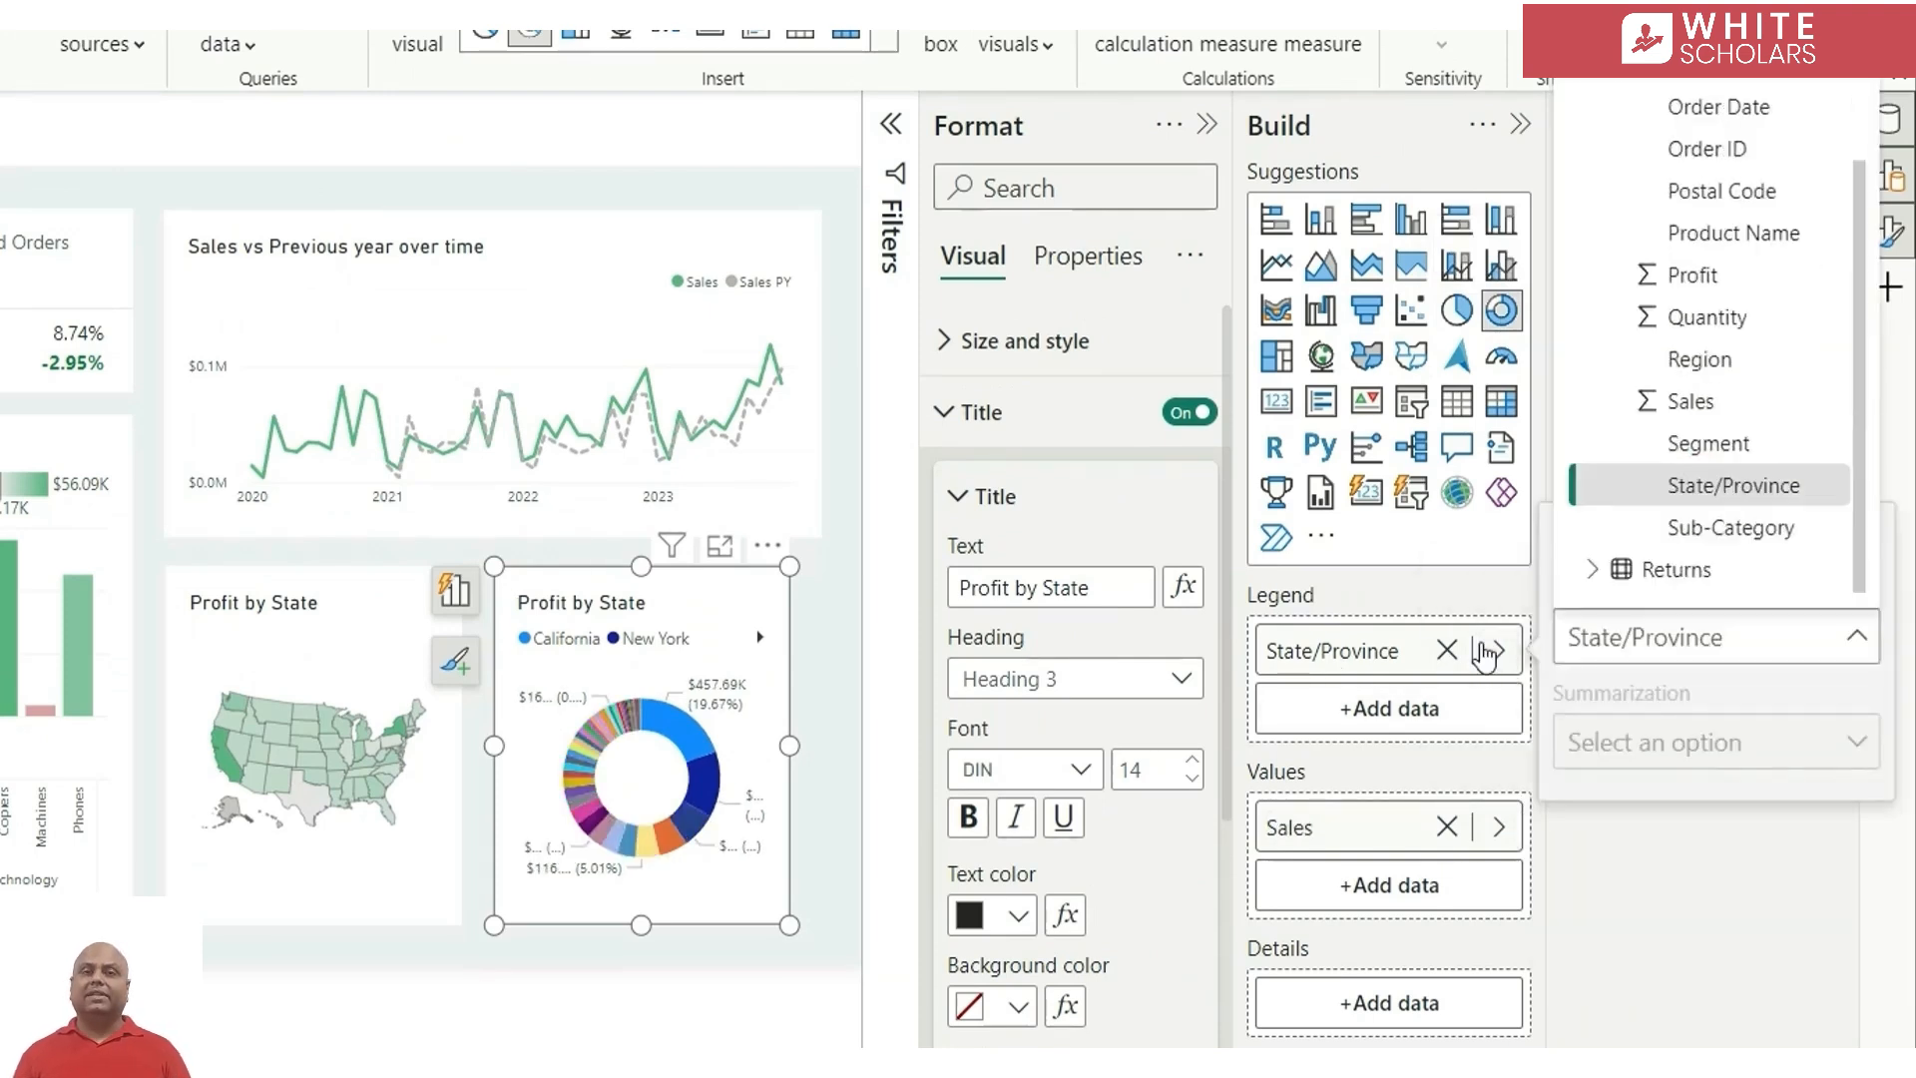
click(1711, 445)
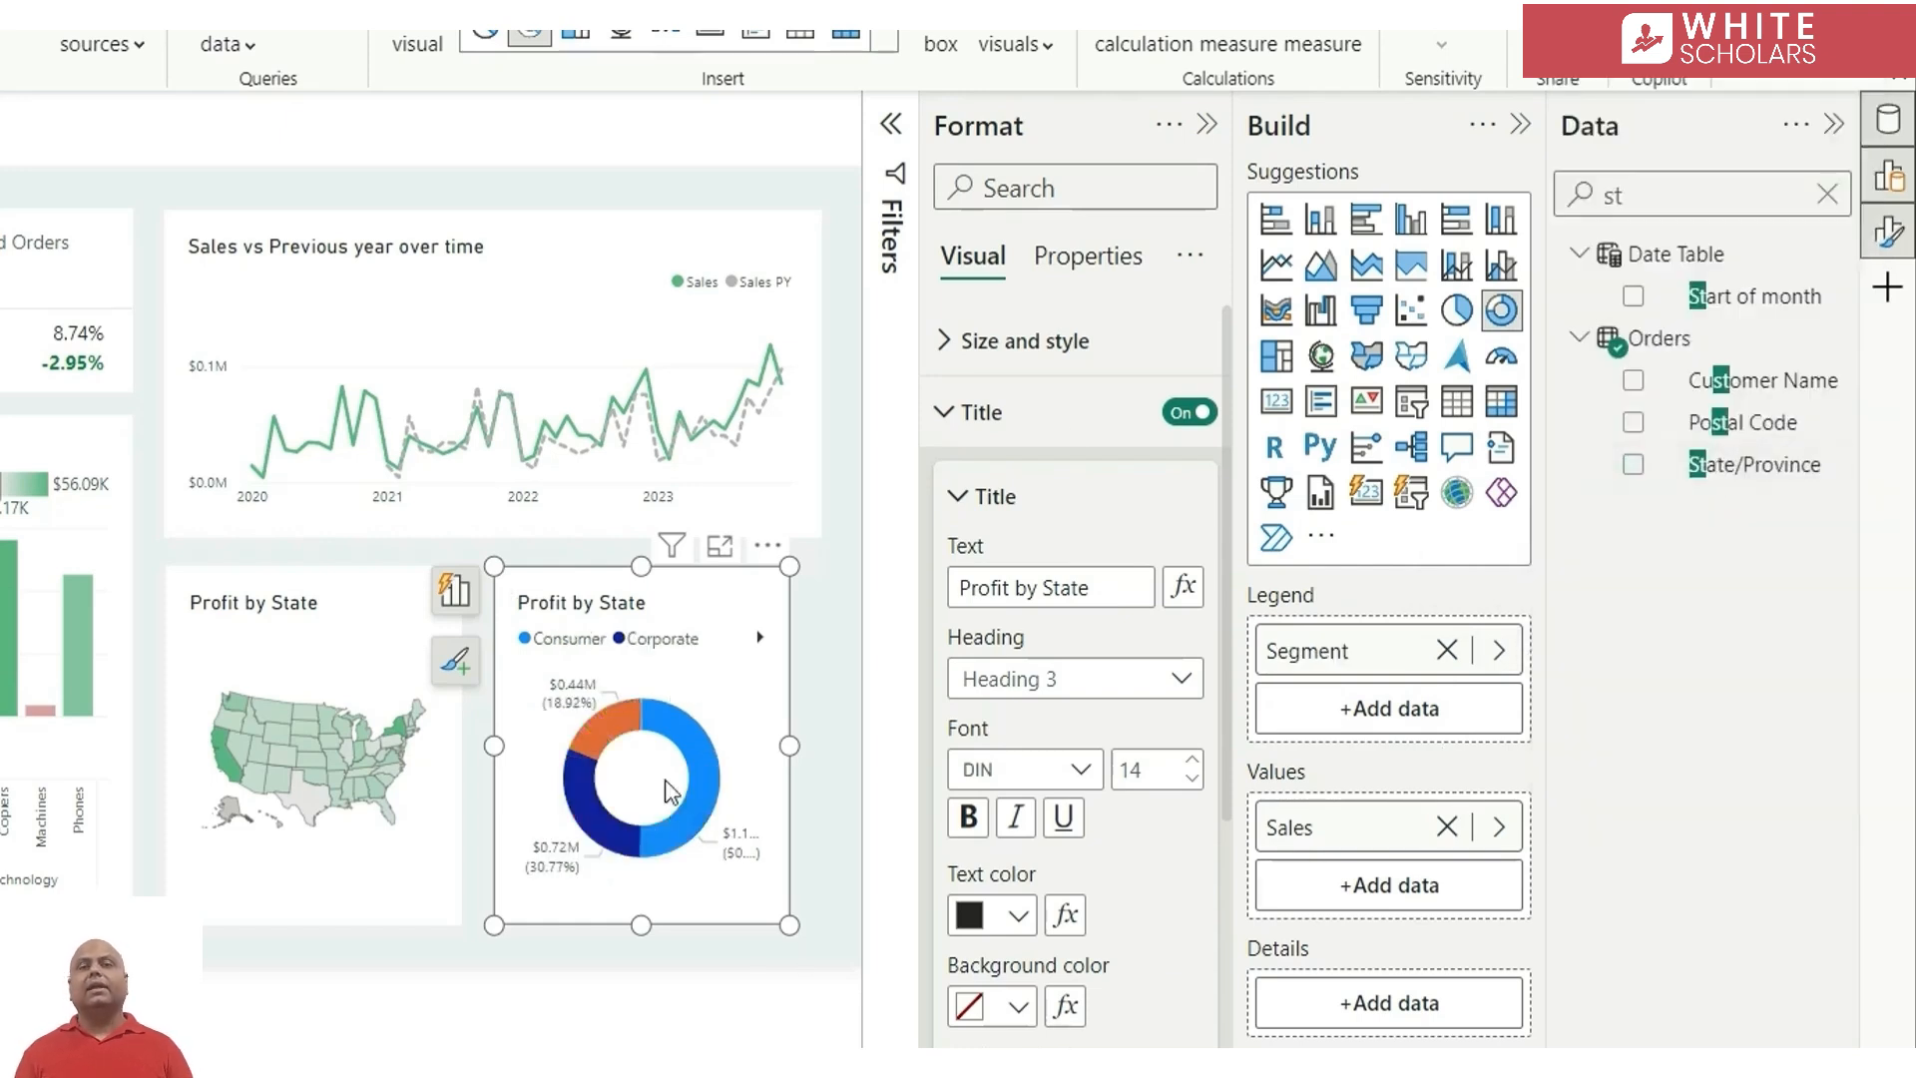
click(1828, 193)
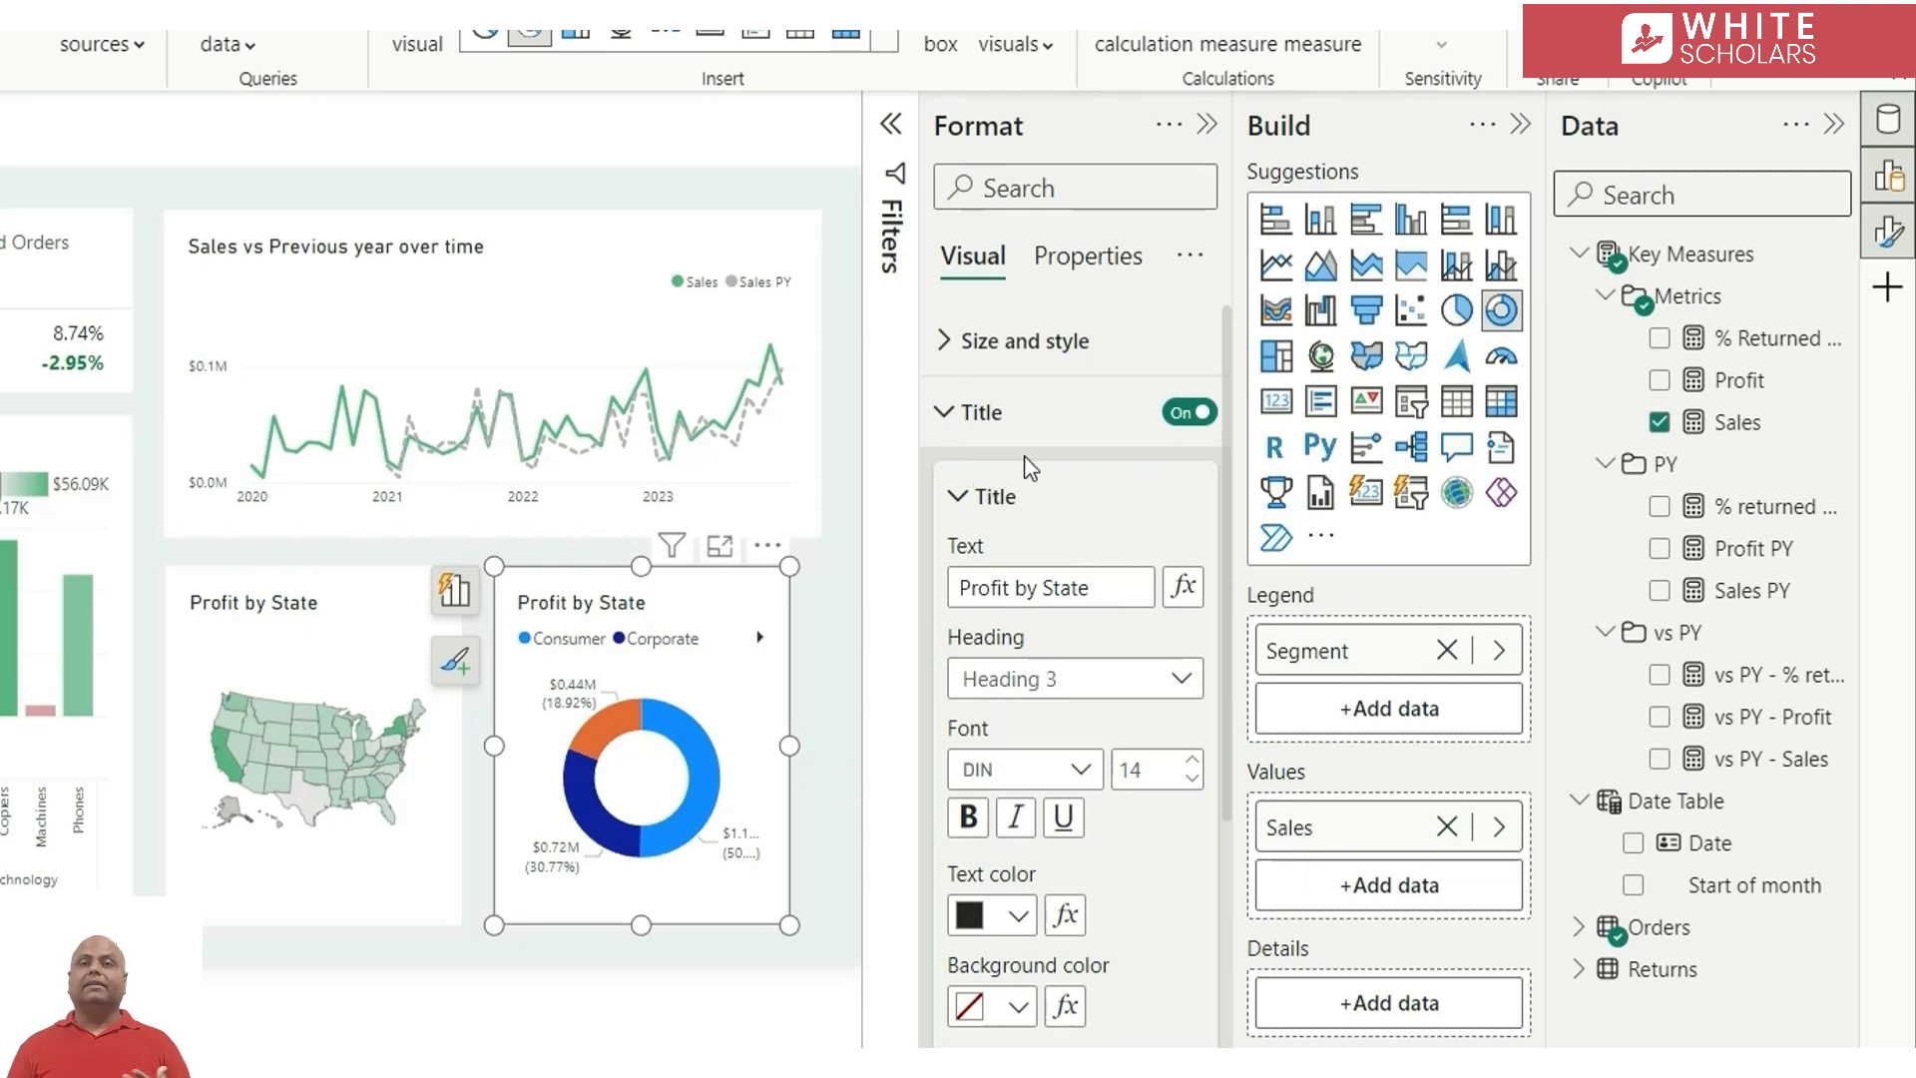
Turn off the donut chart's legend and set its detail labels to show Percent of total
click(983, 412)
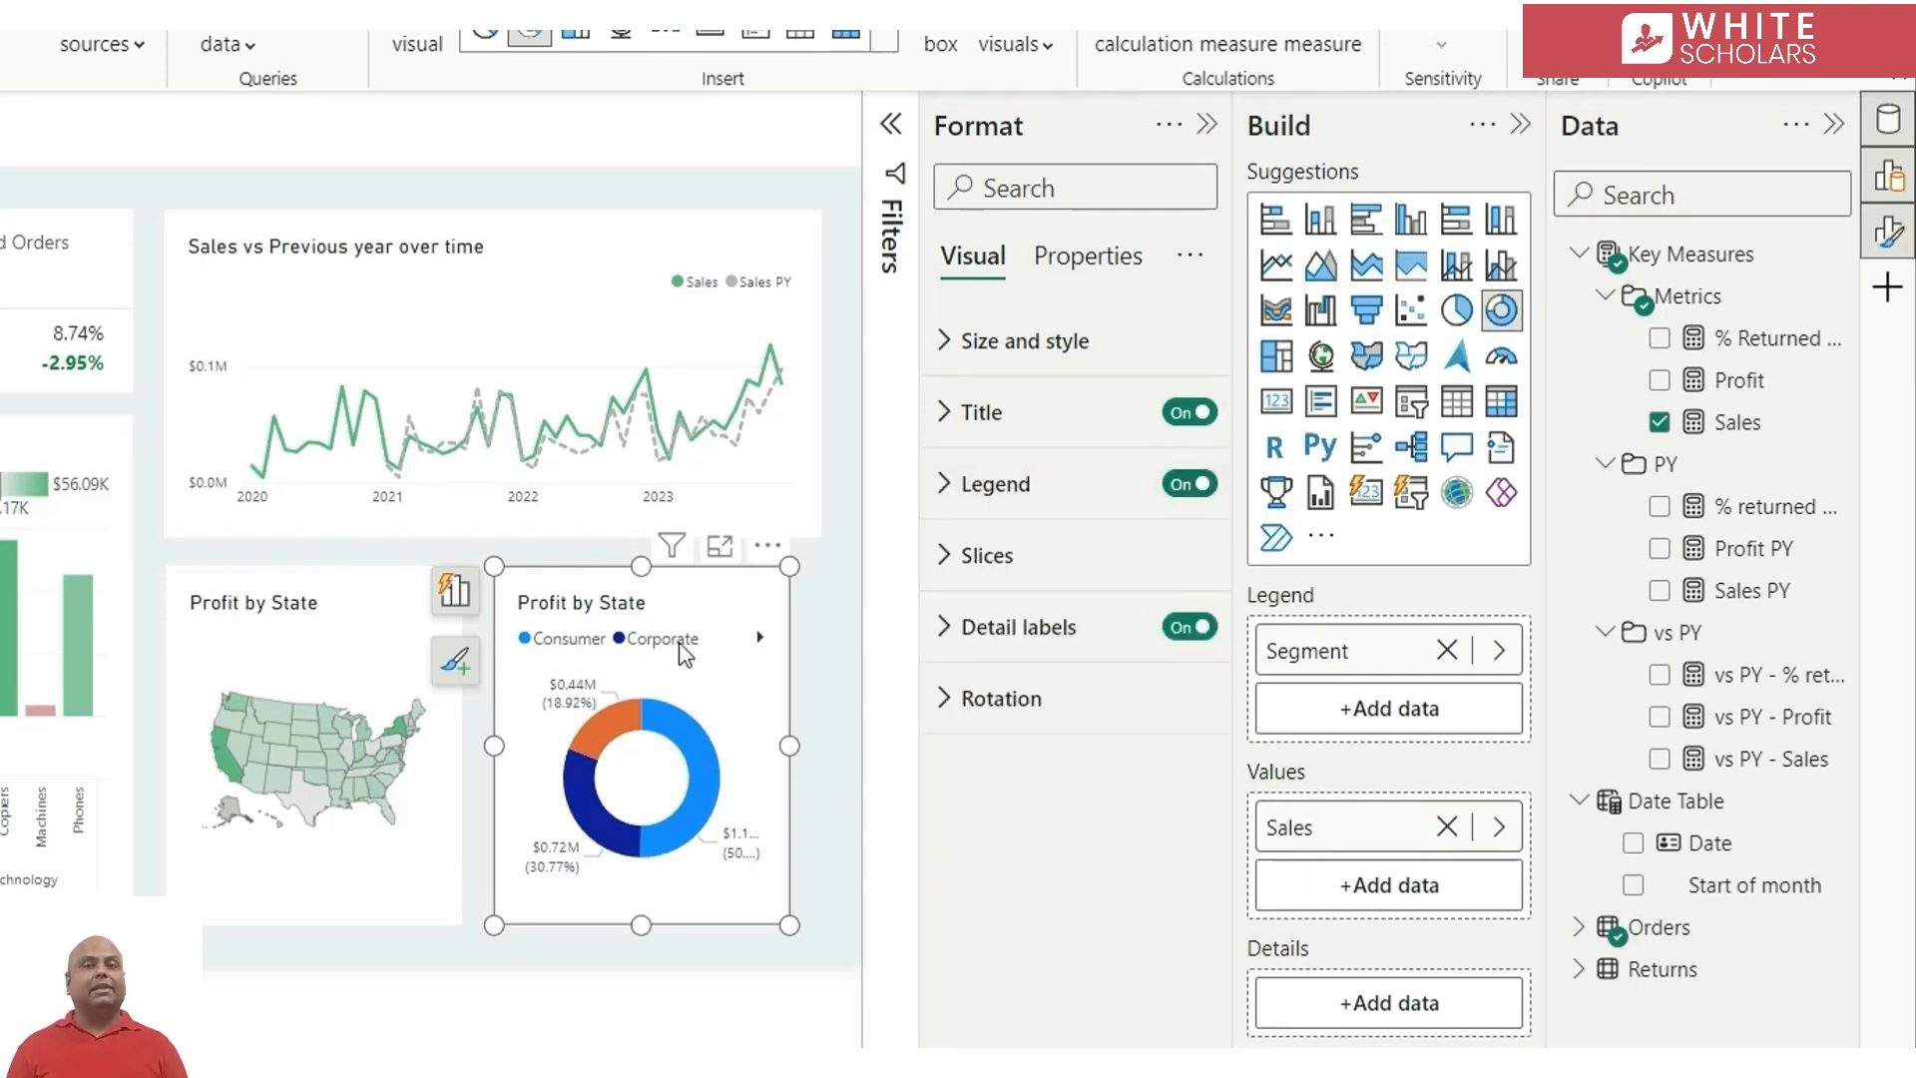
click(1164, 488)
click(1061, 628)
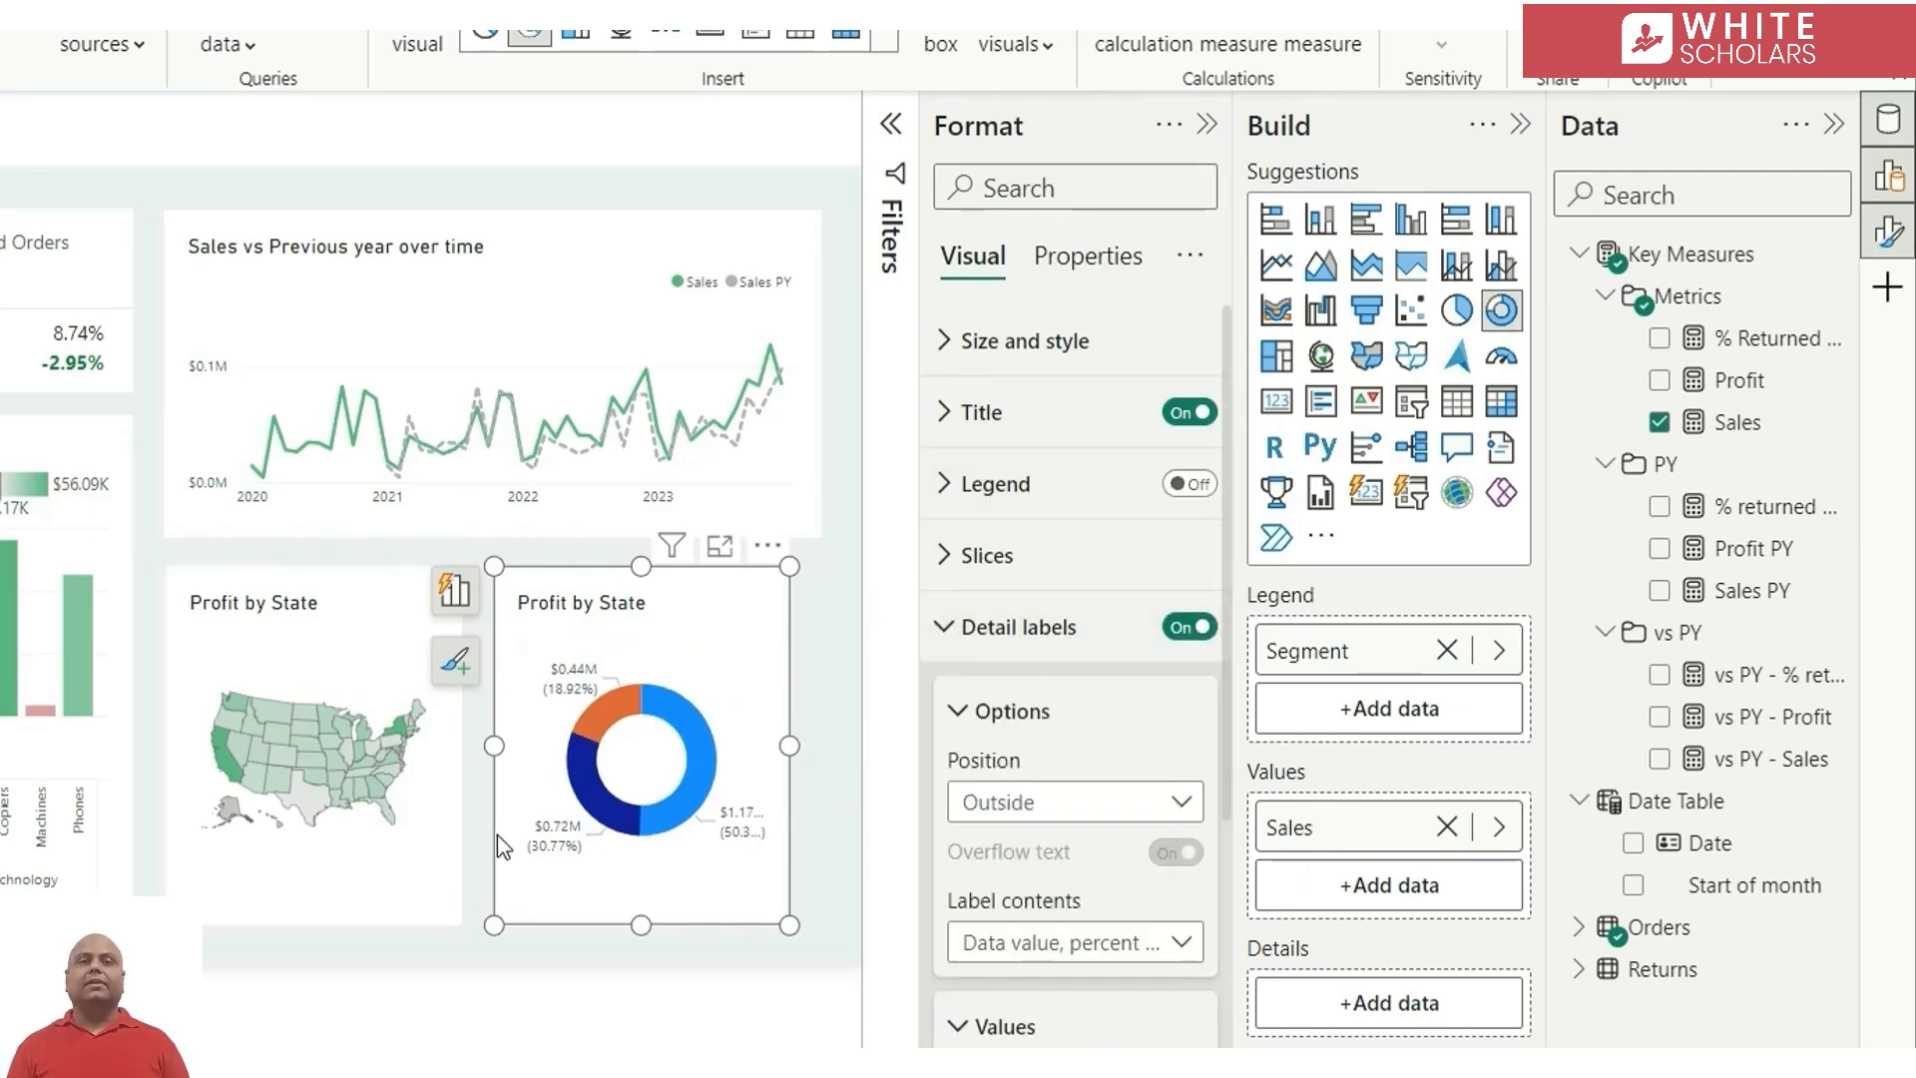
click(1073, 948)
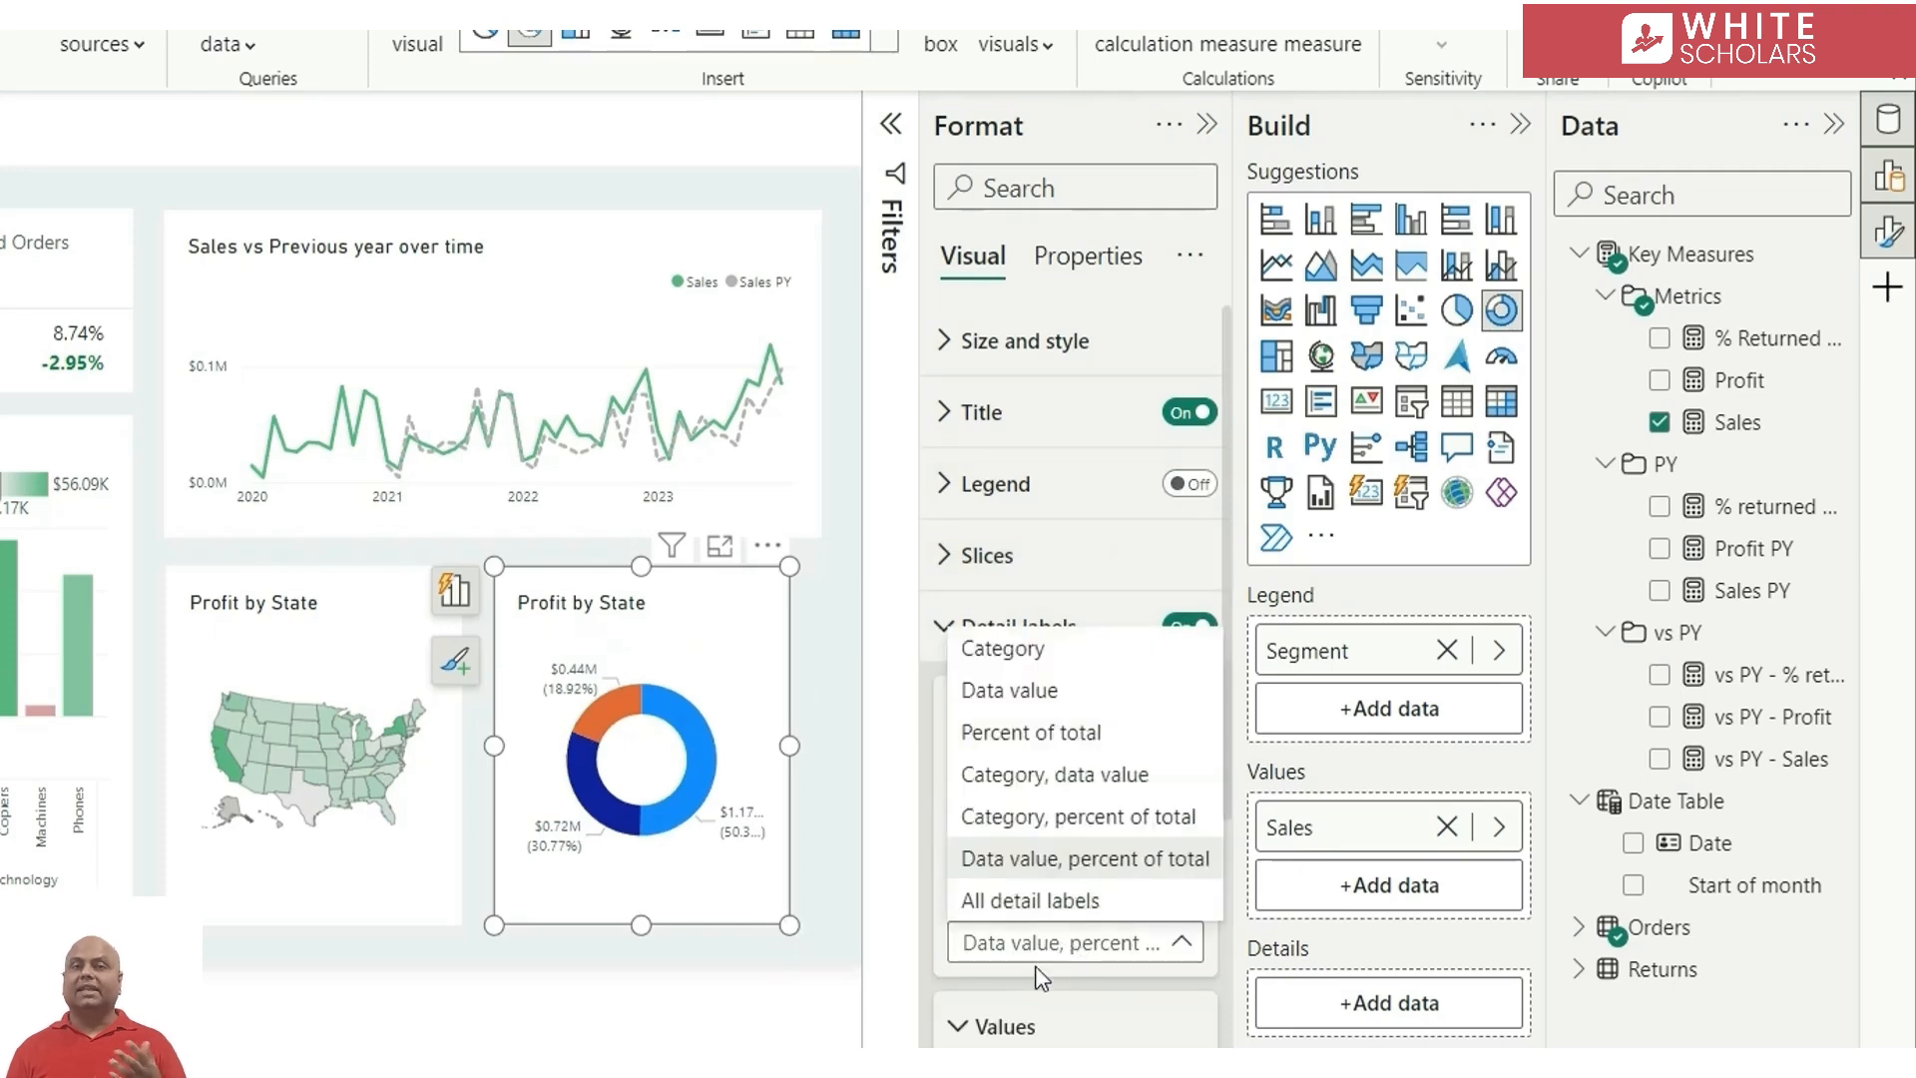
click(1063, 735)
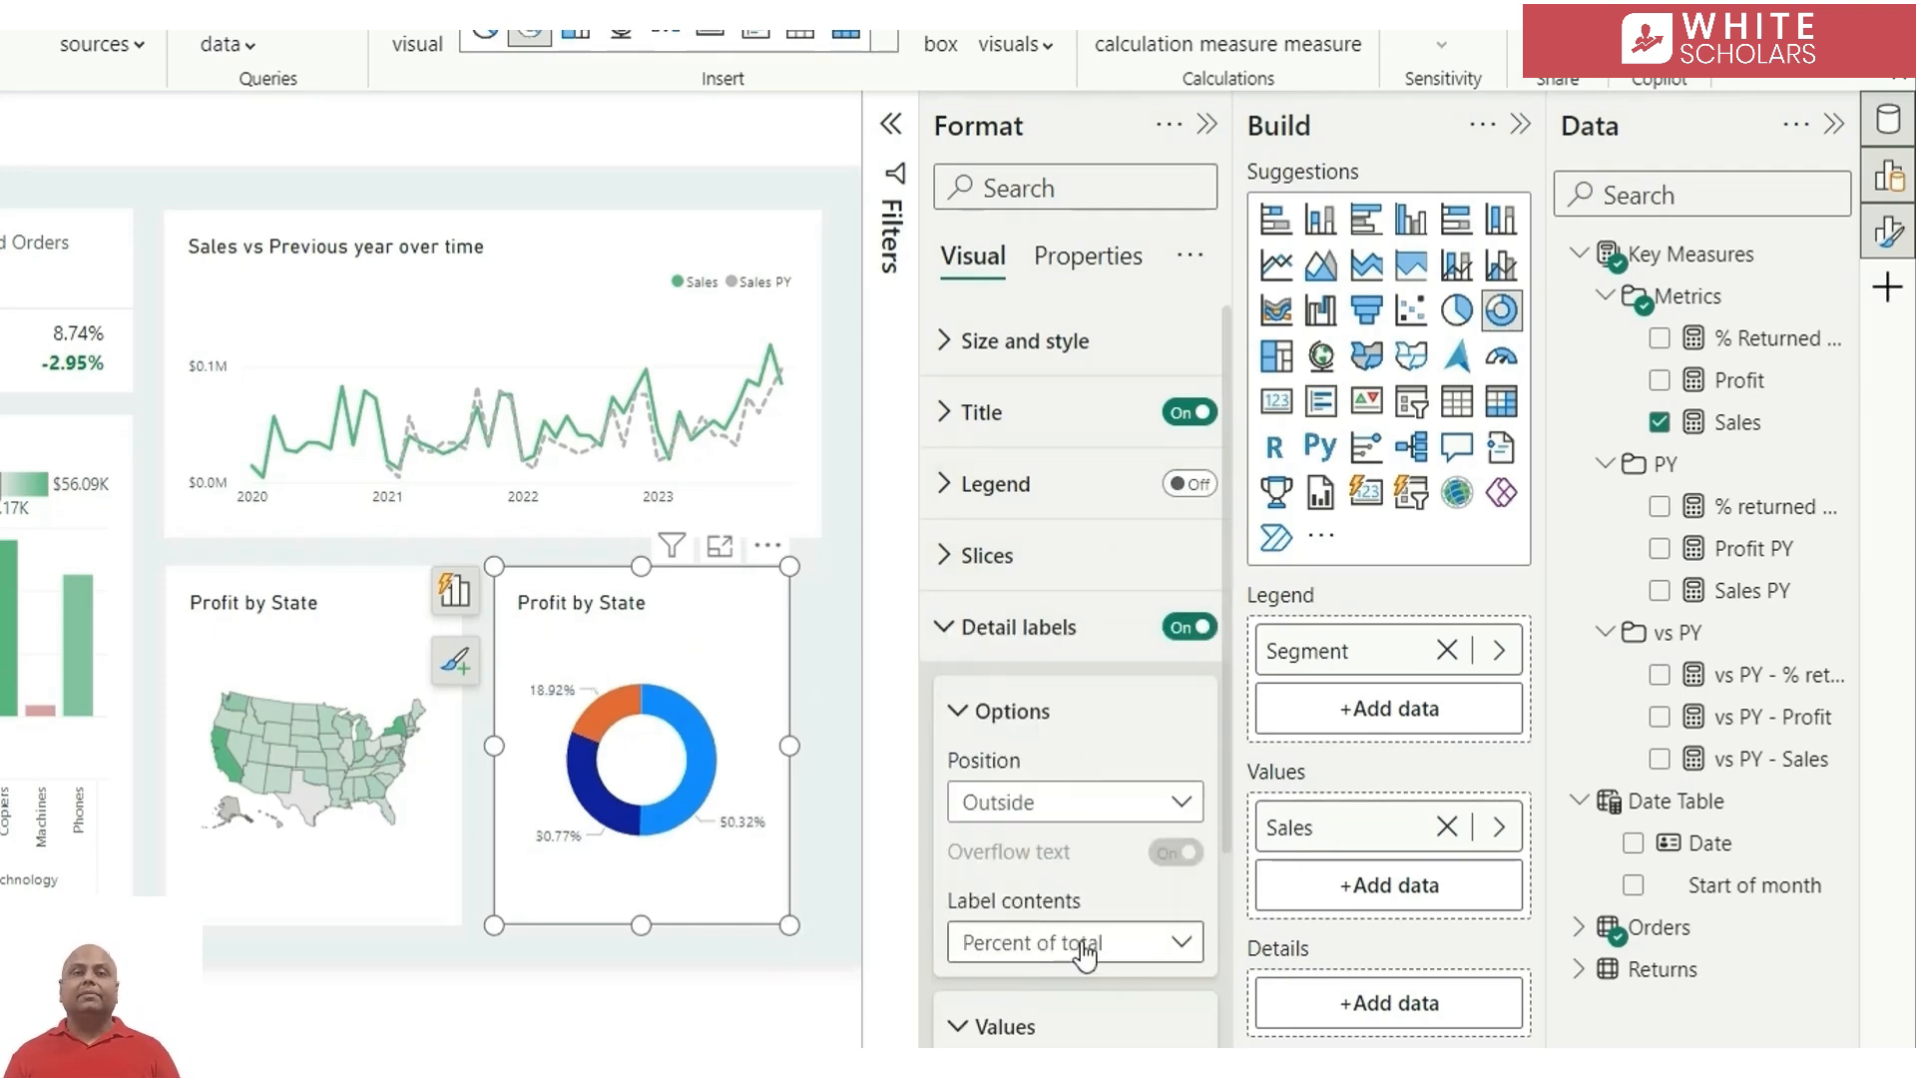
scroll(1078, 948, down, 3)
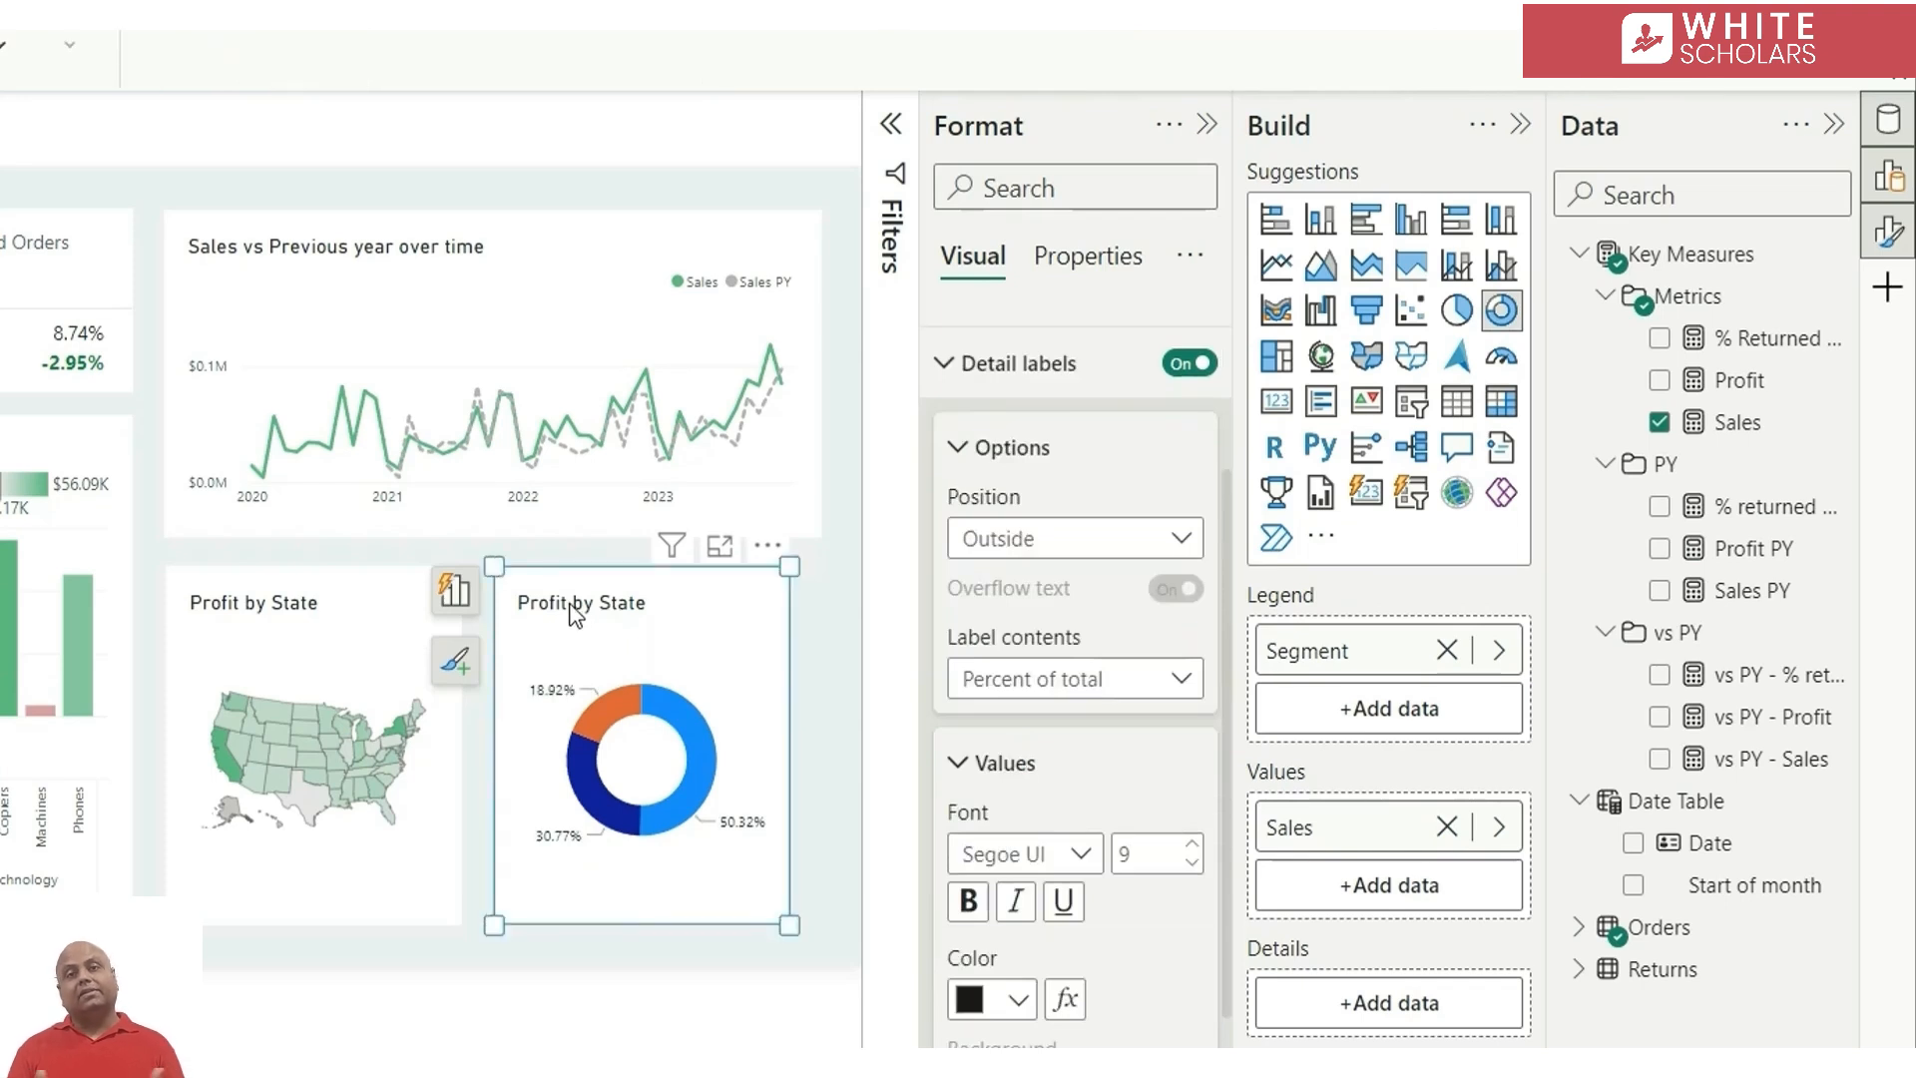
Retitle the donut chart as "Sales by Segment"
double_click(574, 608)
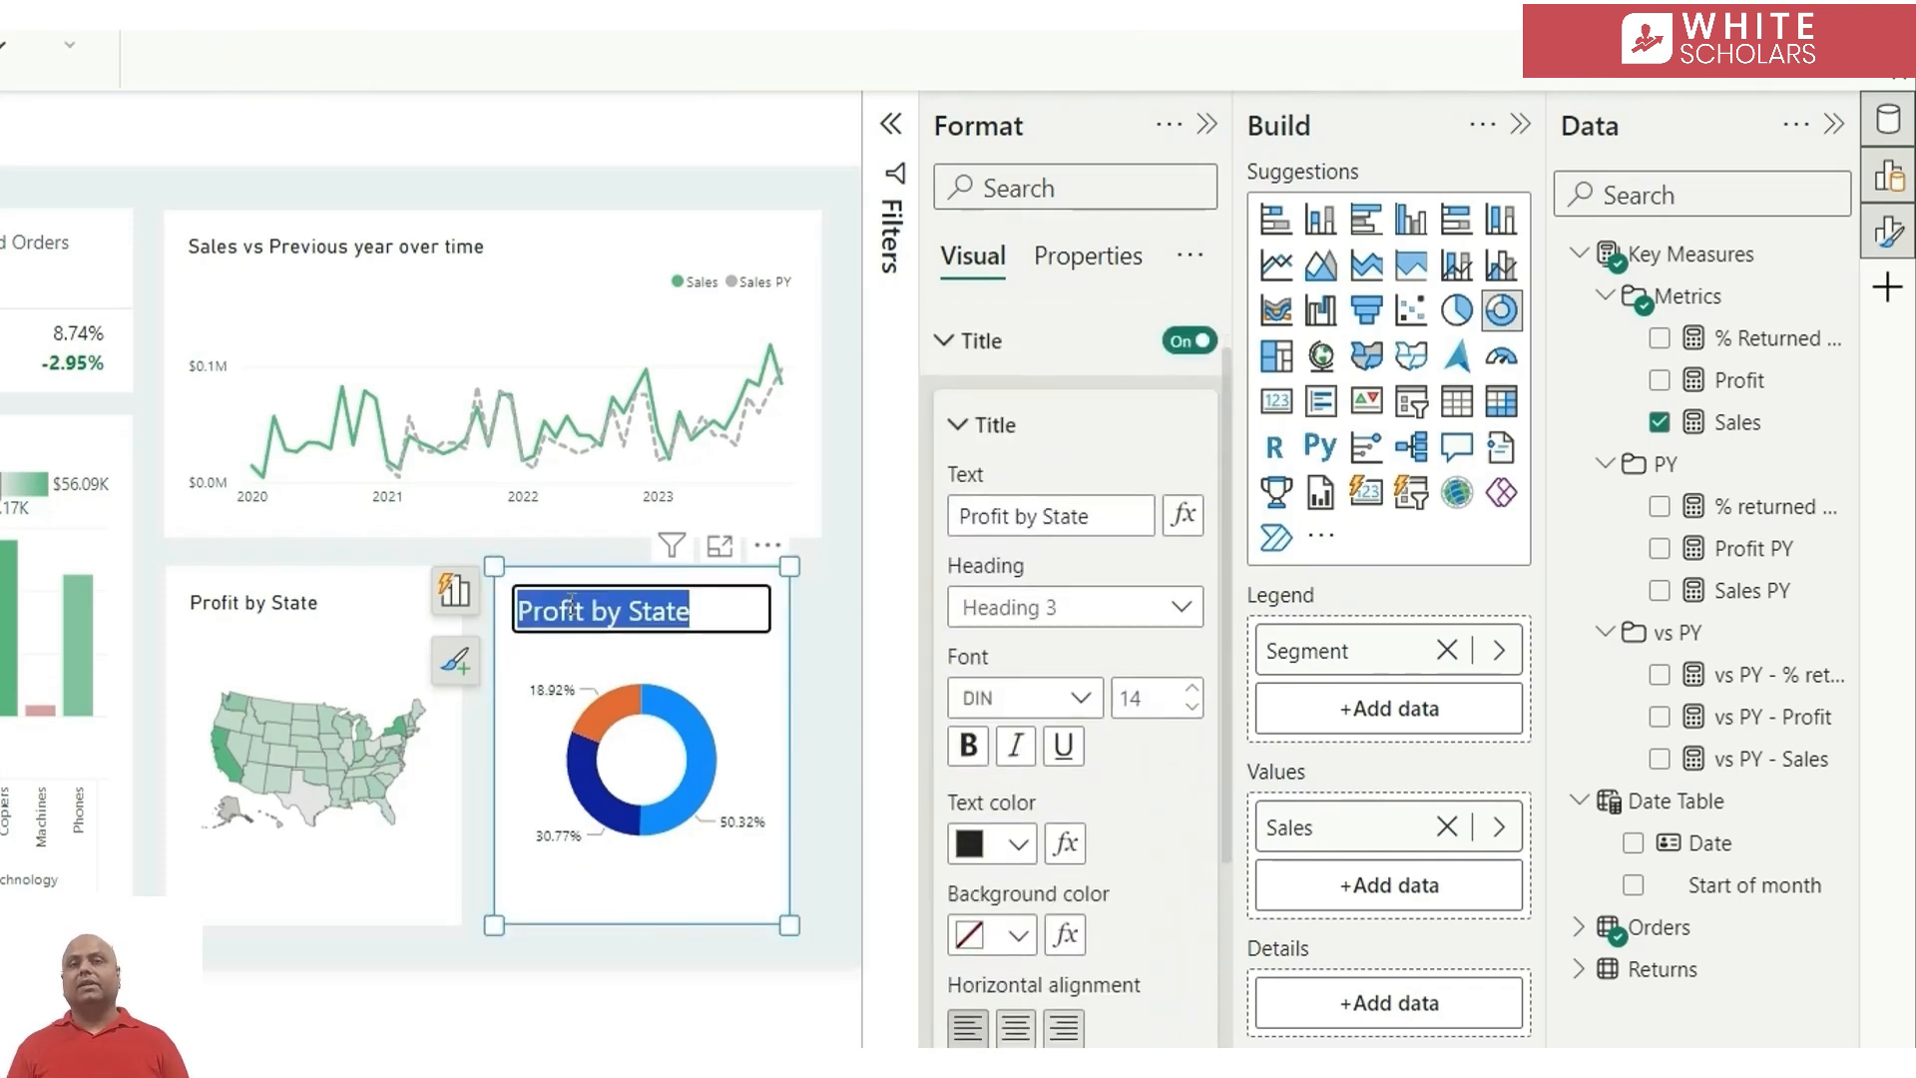
text(Sales by Segment)
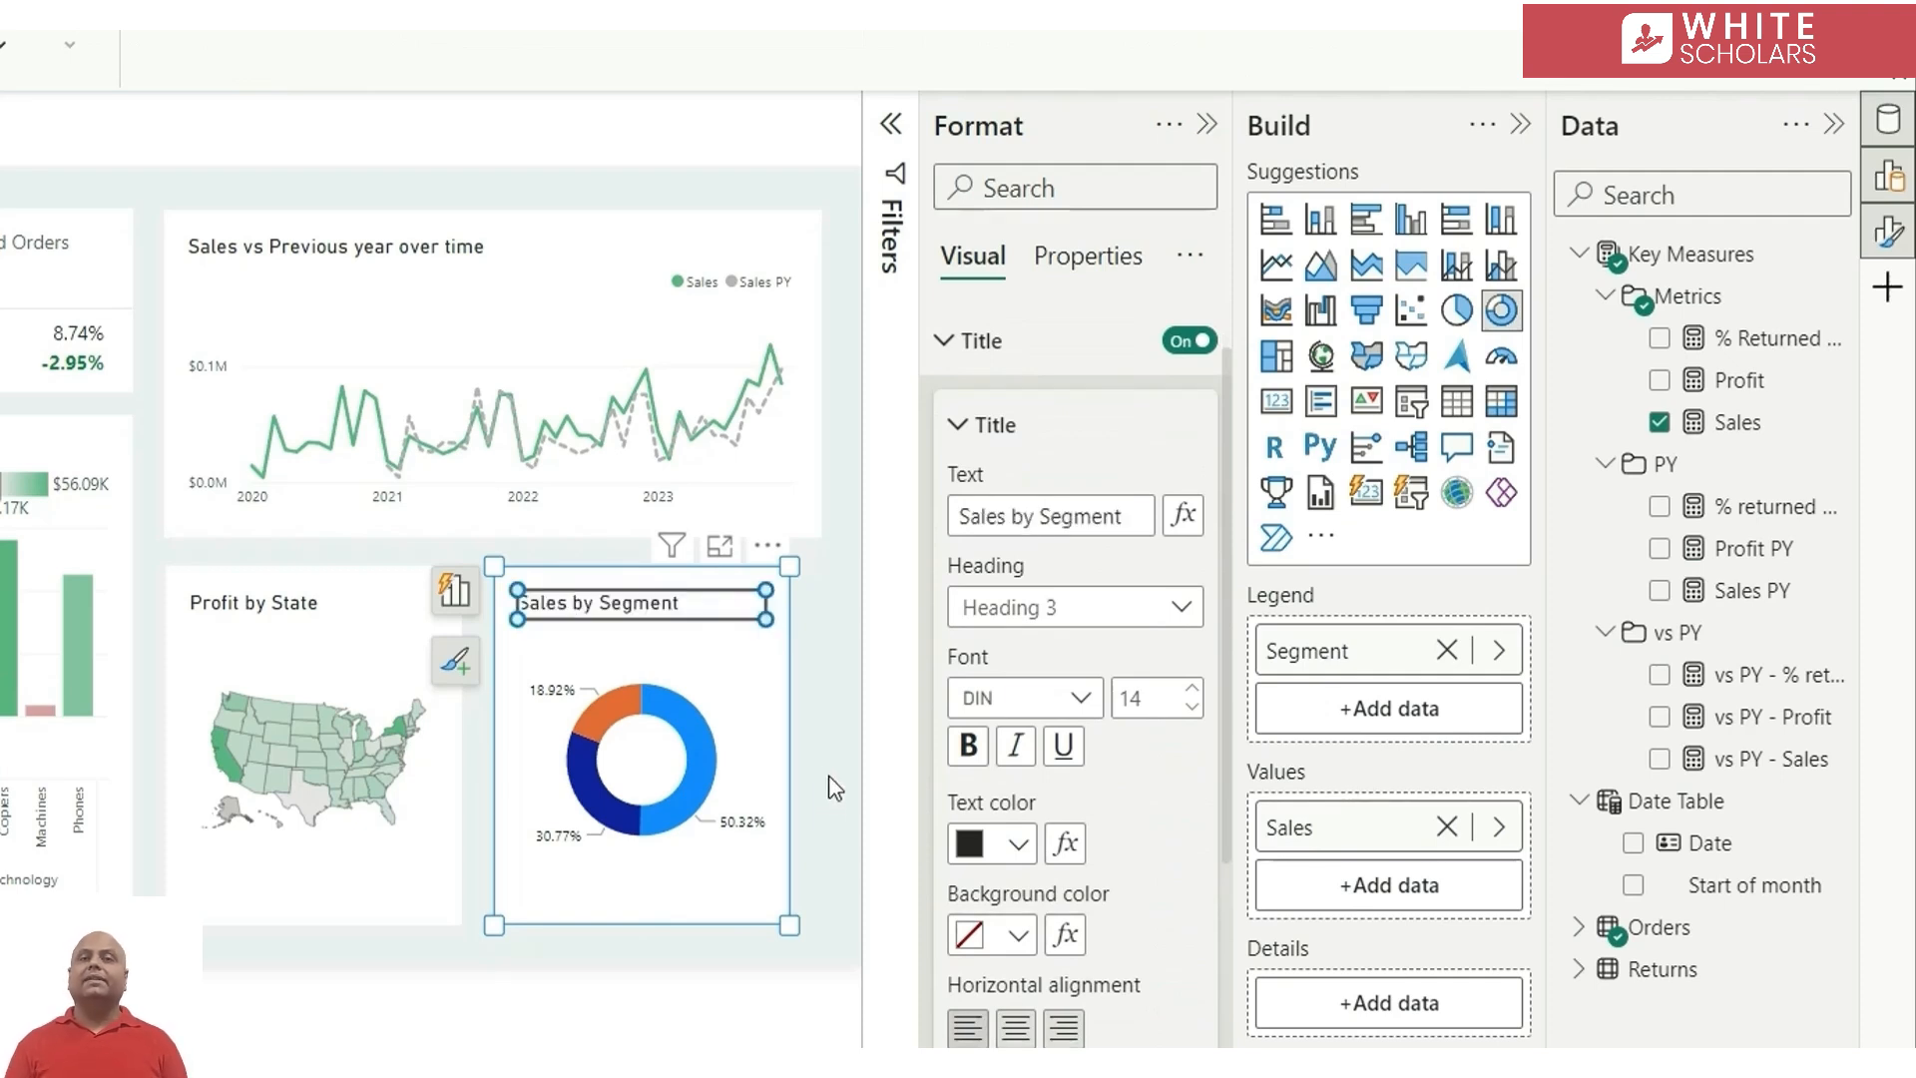
click(755, 717)
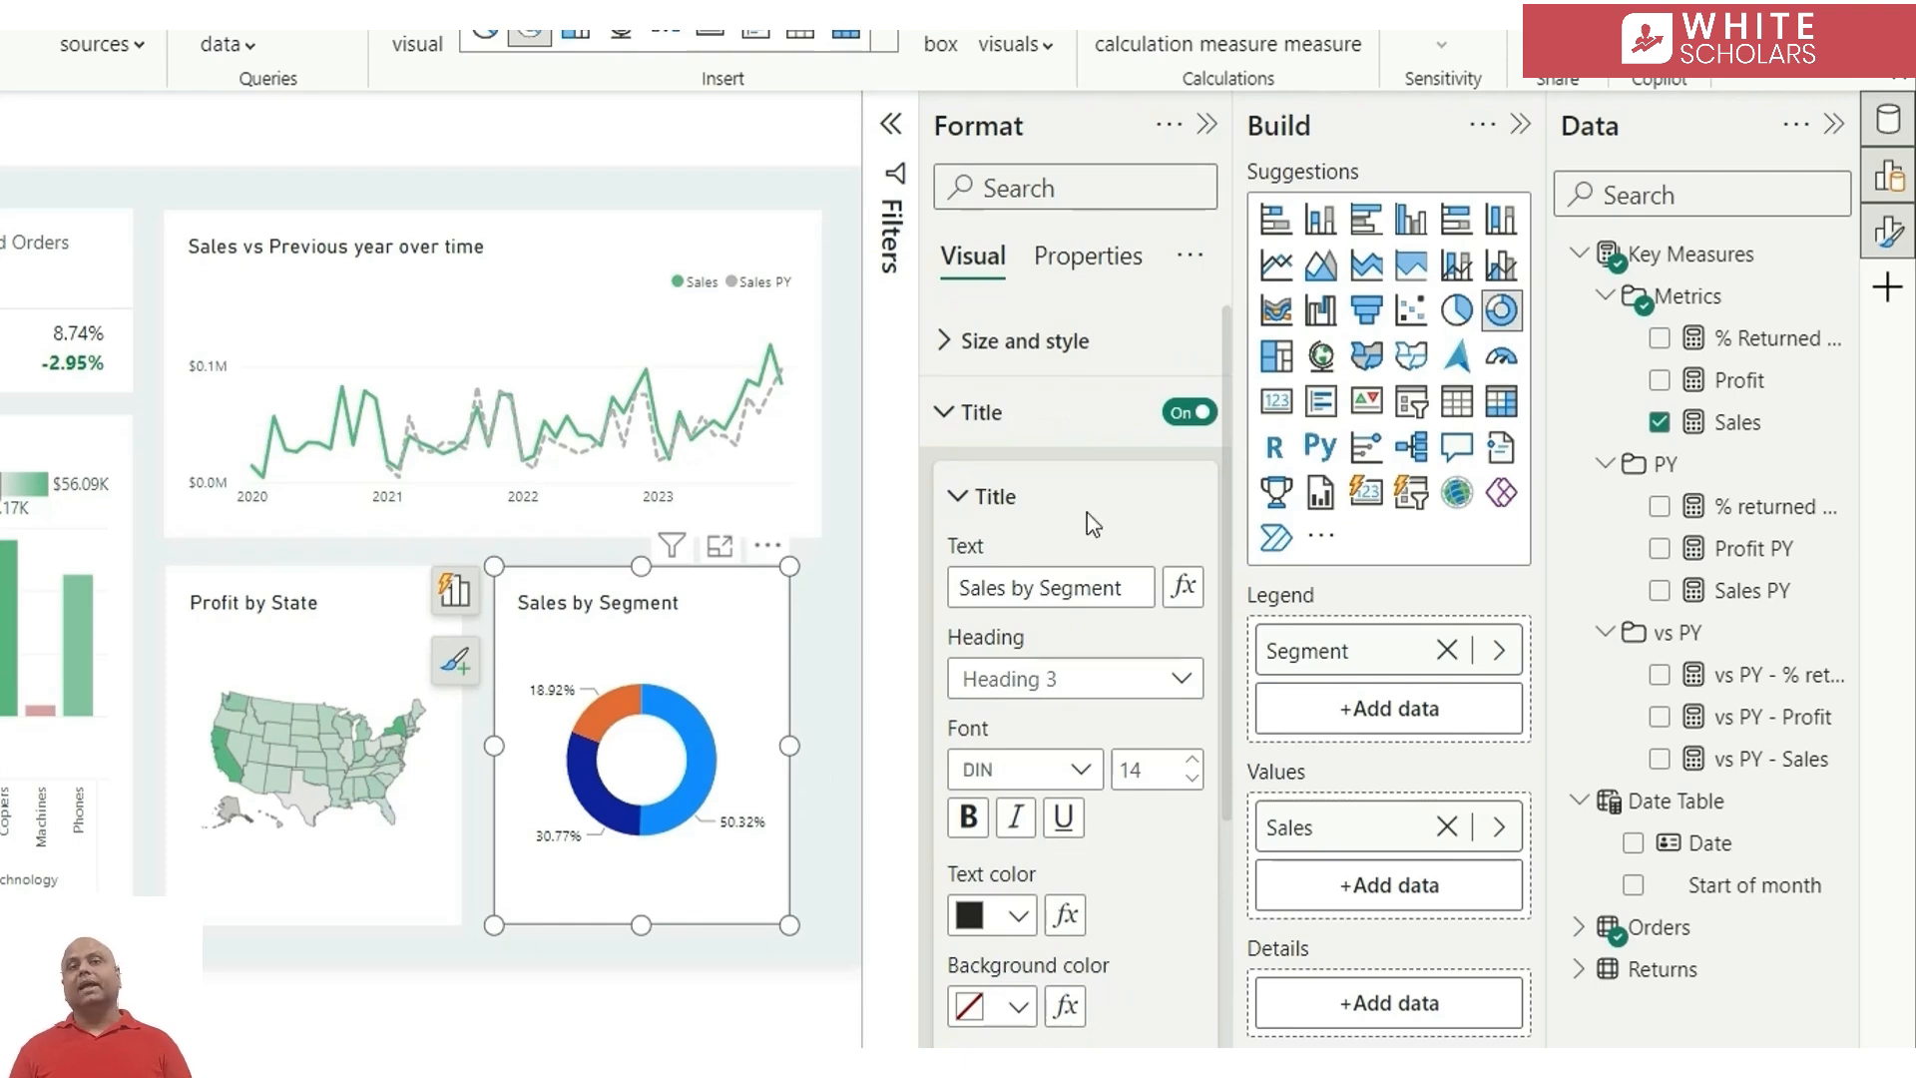
View the donut's slice colours and change the Sales by Segment visual to a clustered bar chart
click(1004, 415)
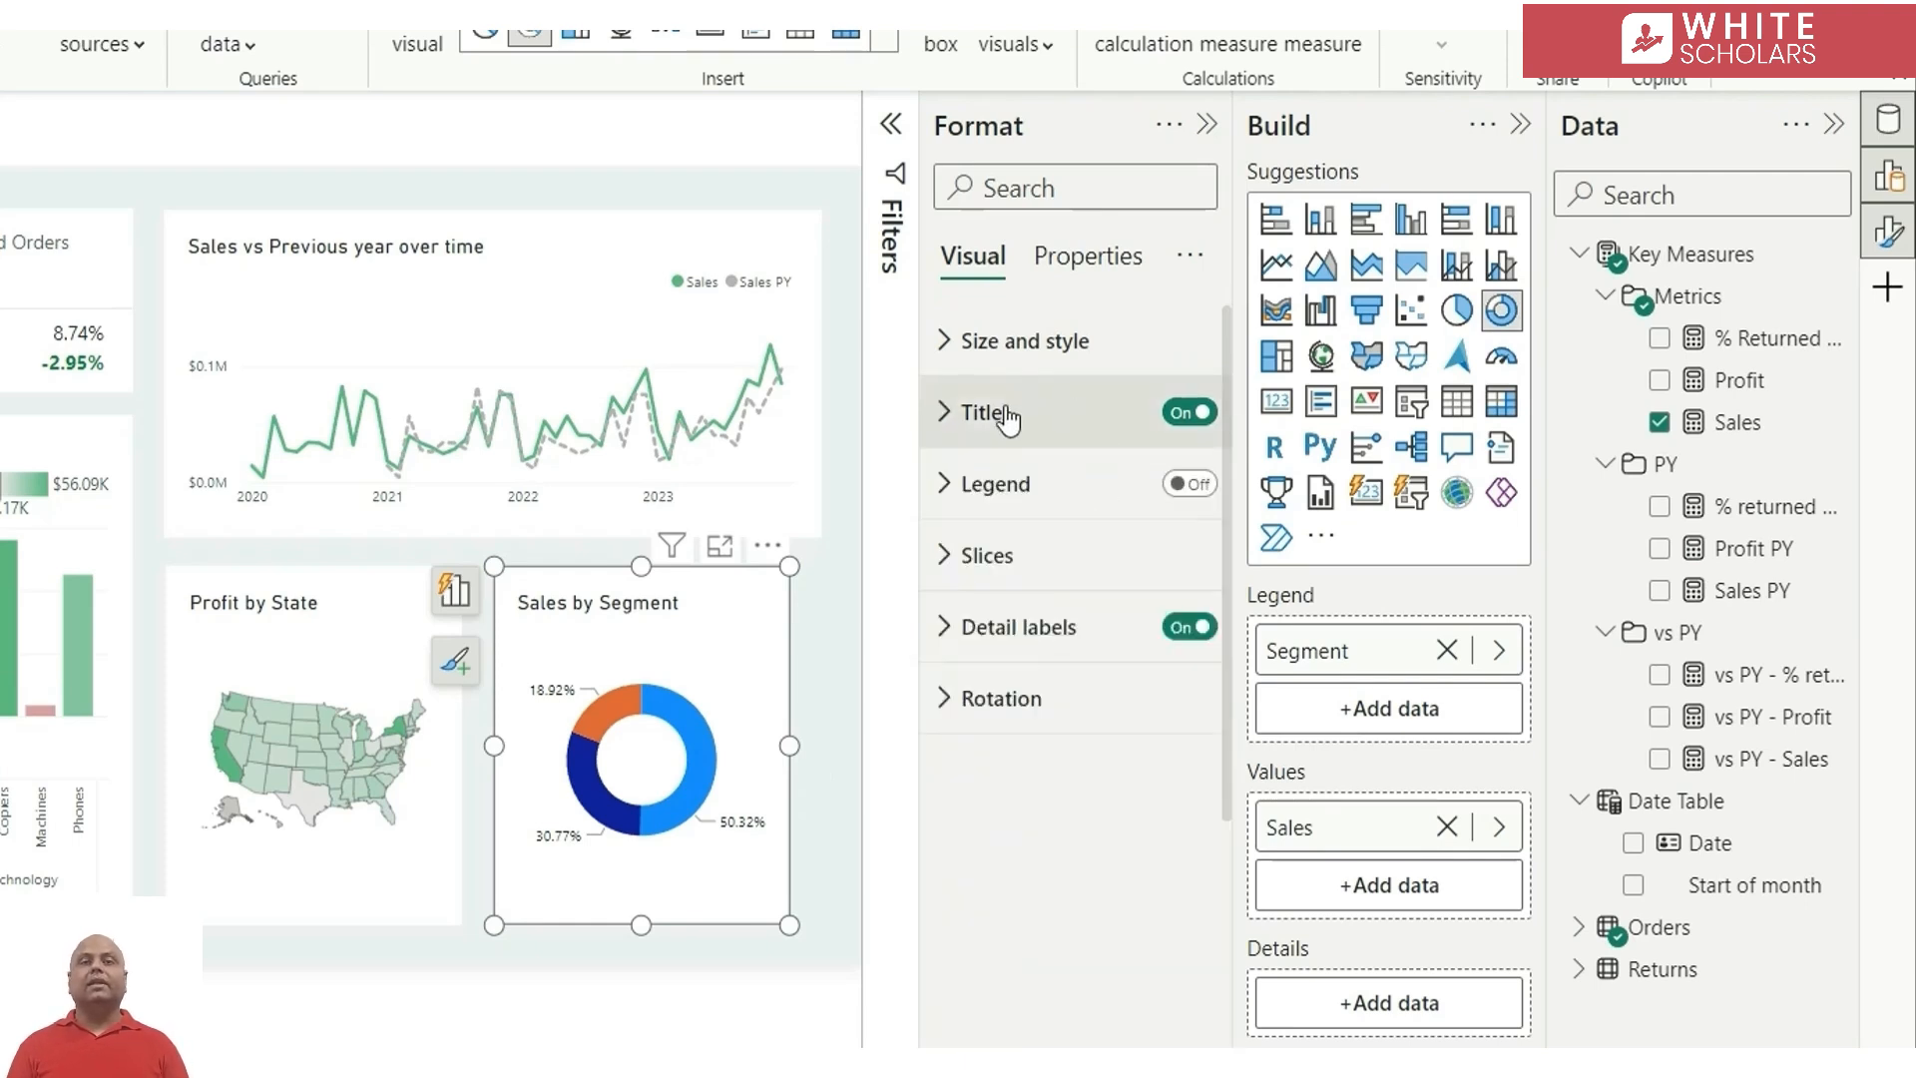
click(1001, 557)
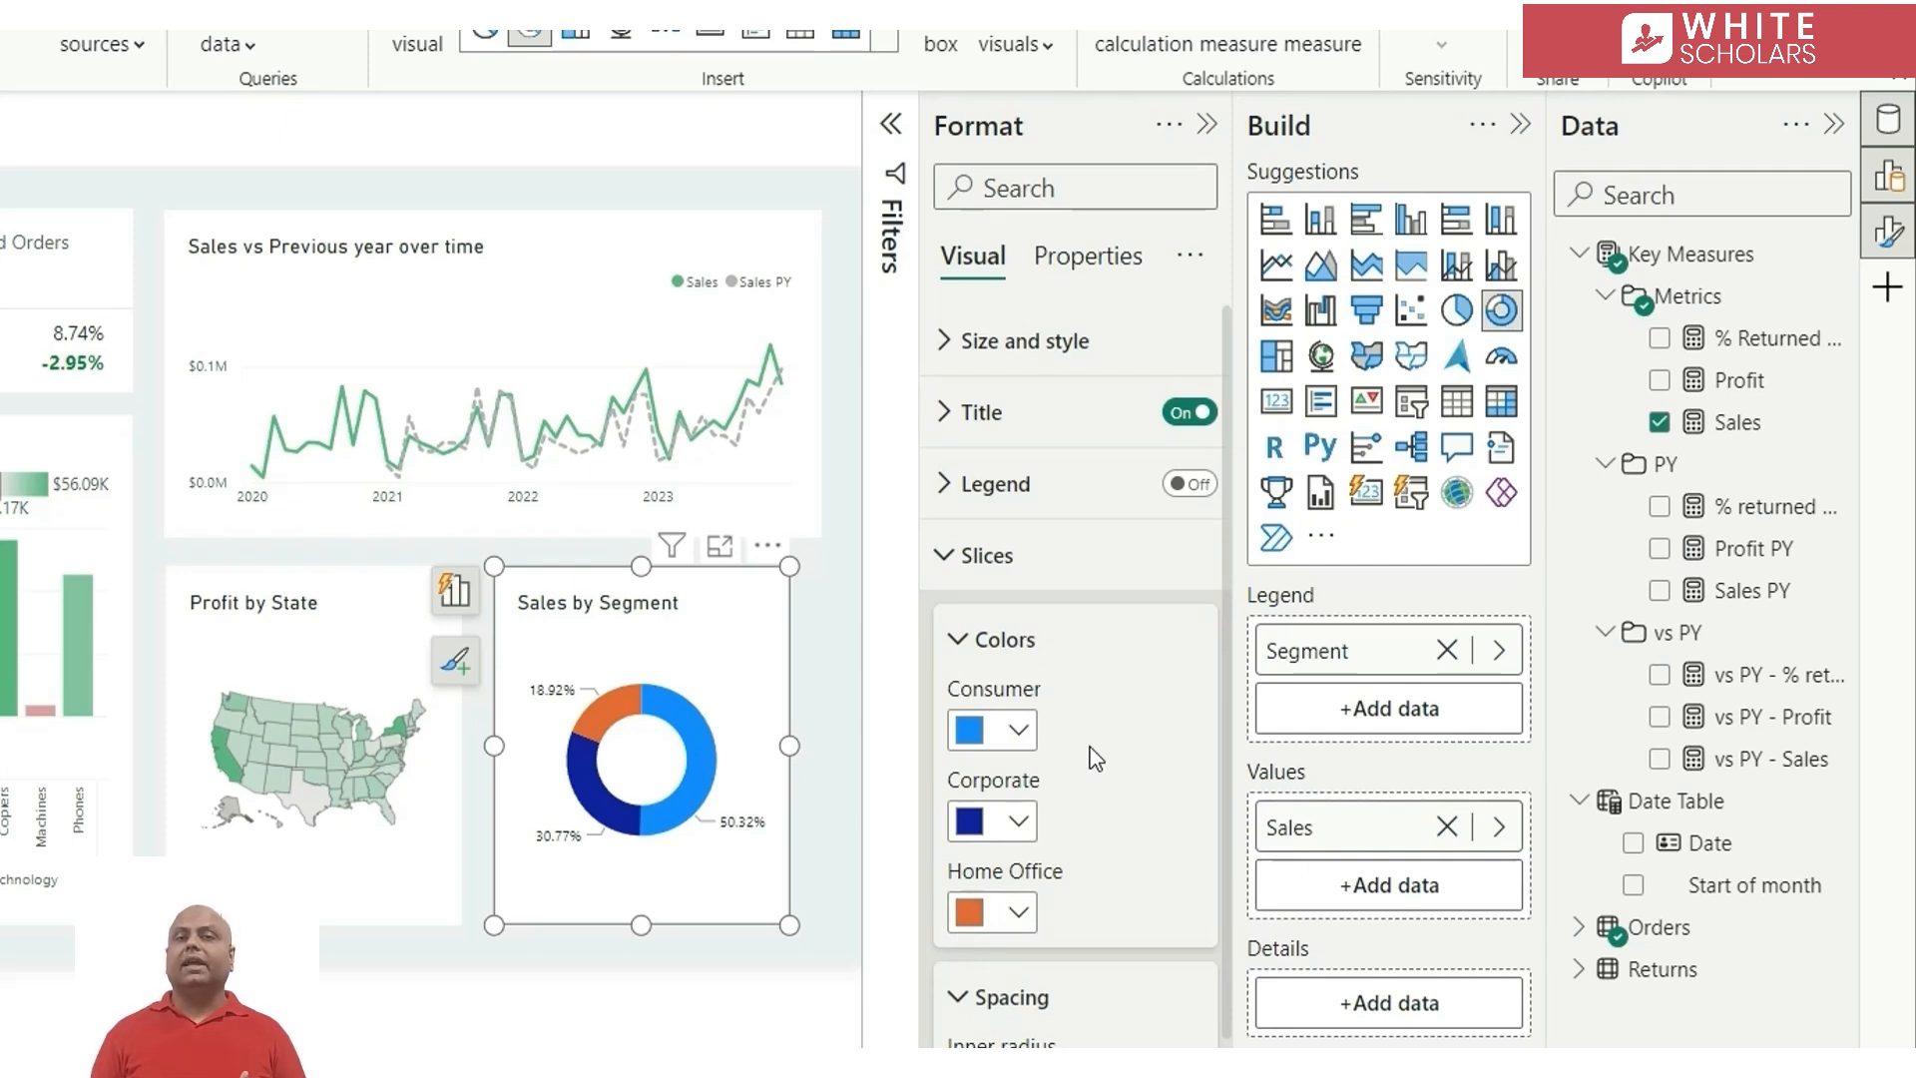
click(1363, 219)
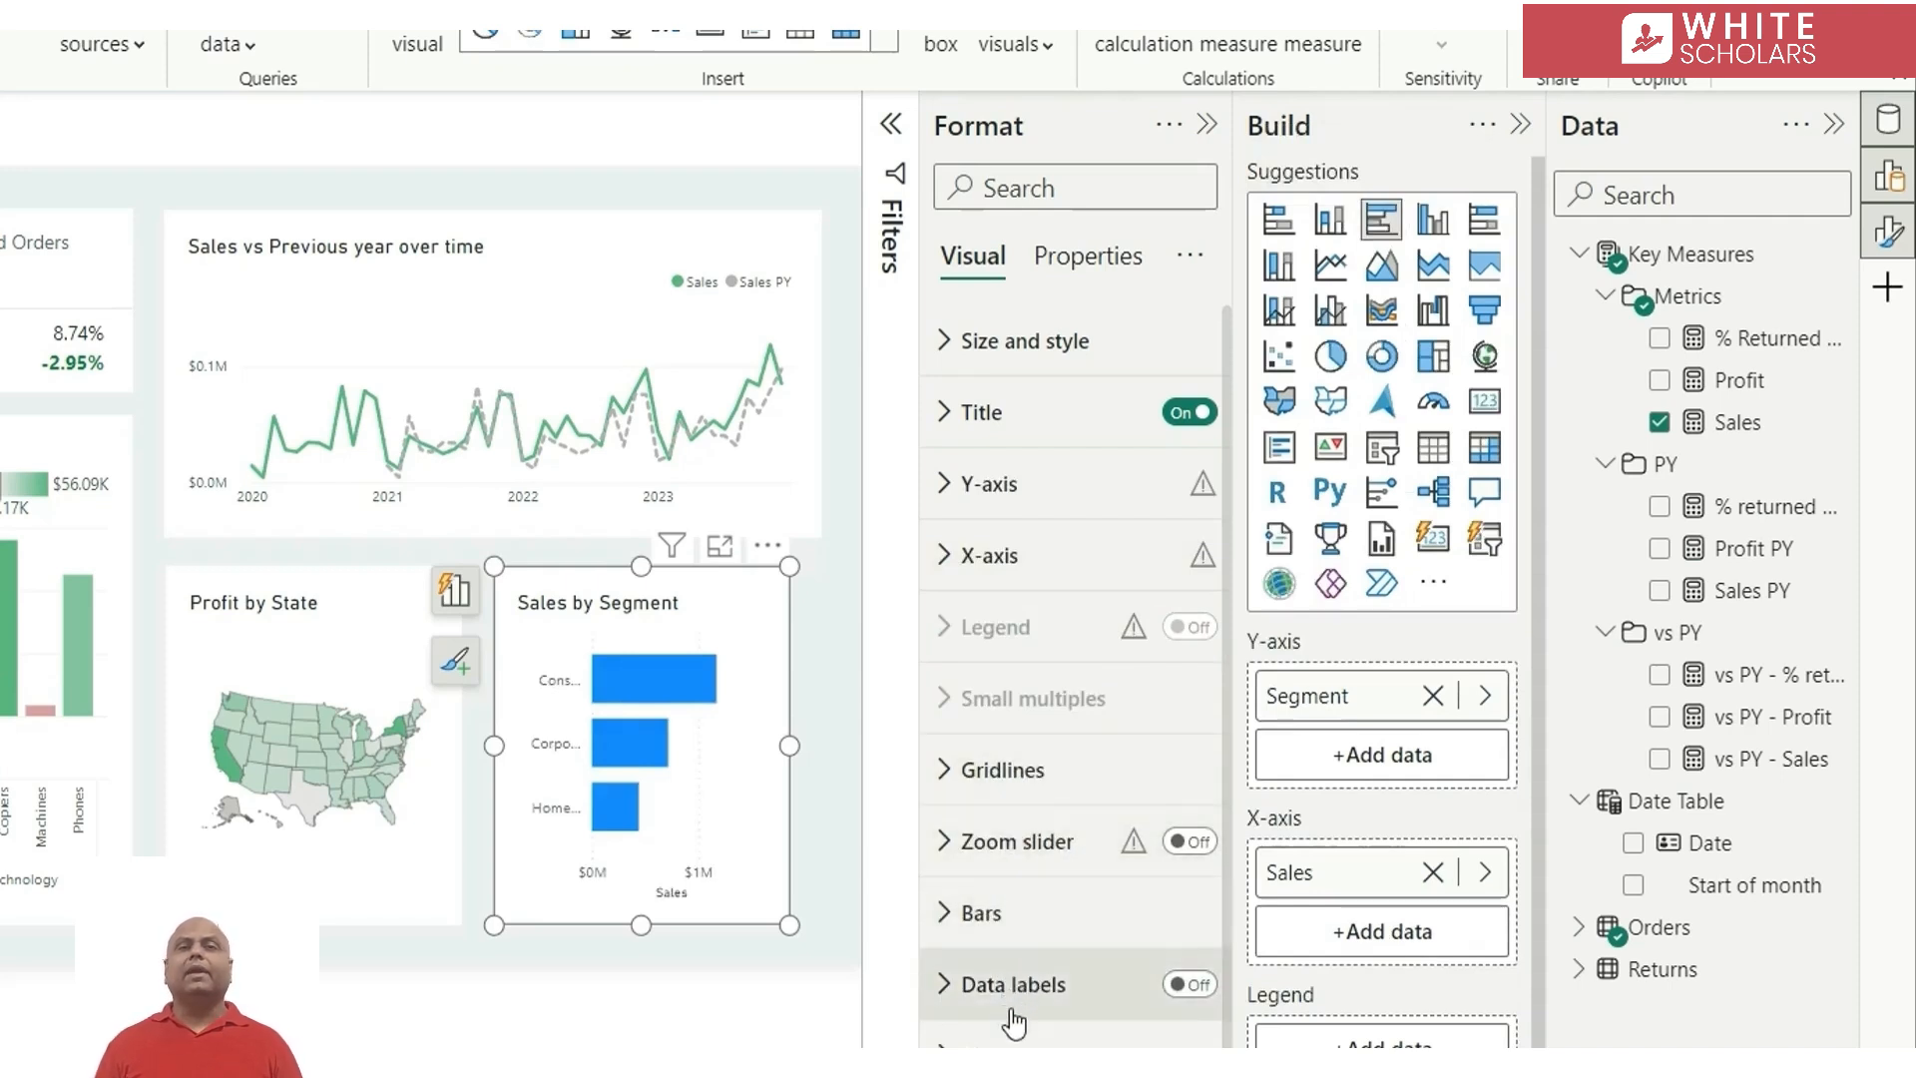
Set the bars' conditional colour formatting to a Gradient based on the Sales measure from Key Measures
click(996, 913)
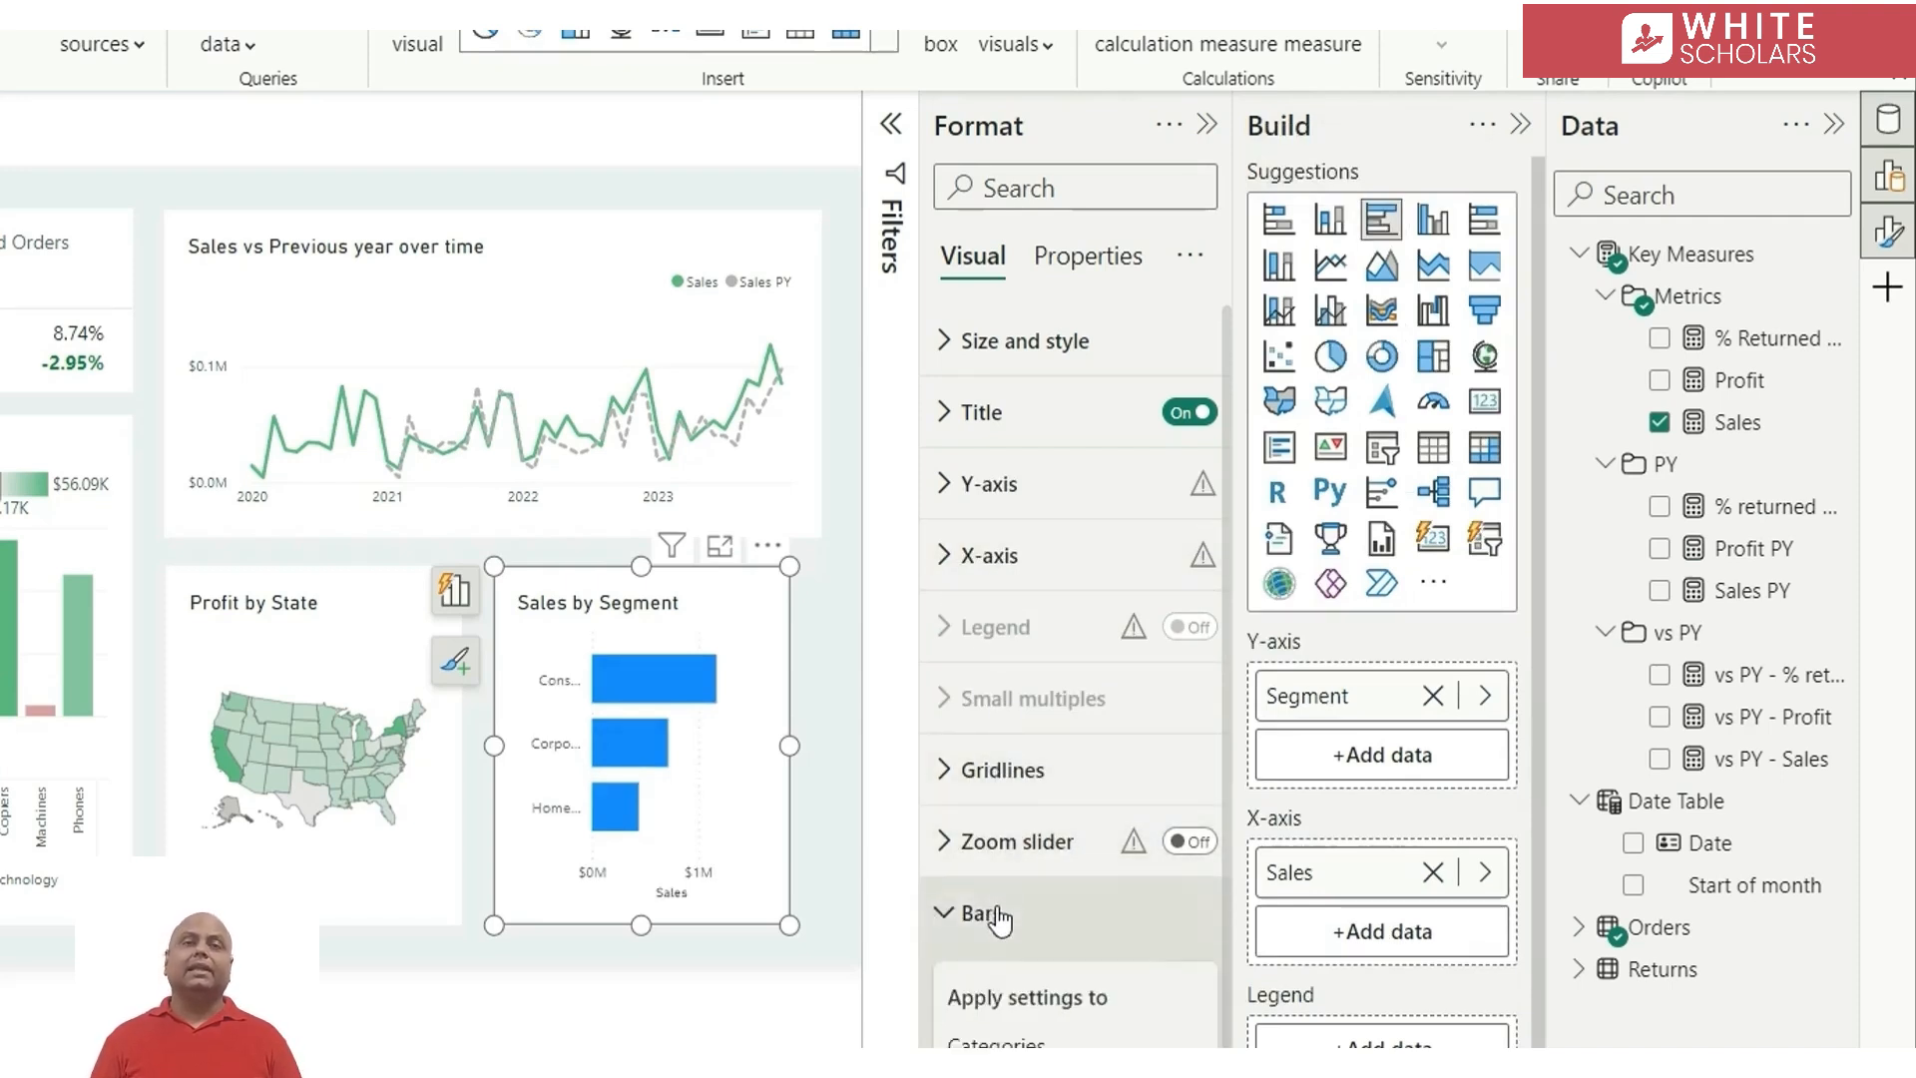
scroll(1018, 958, down, 5)
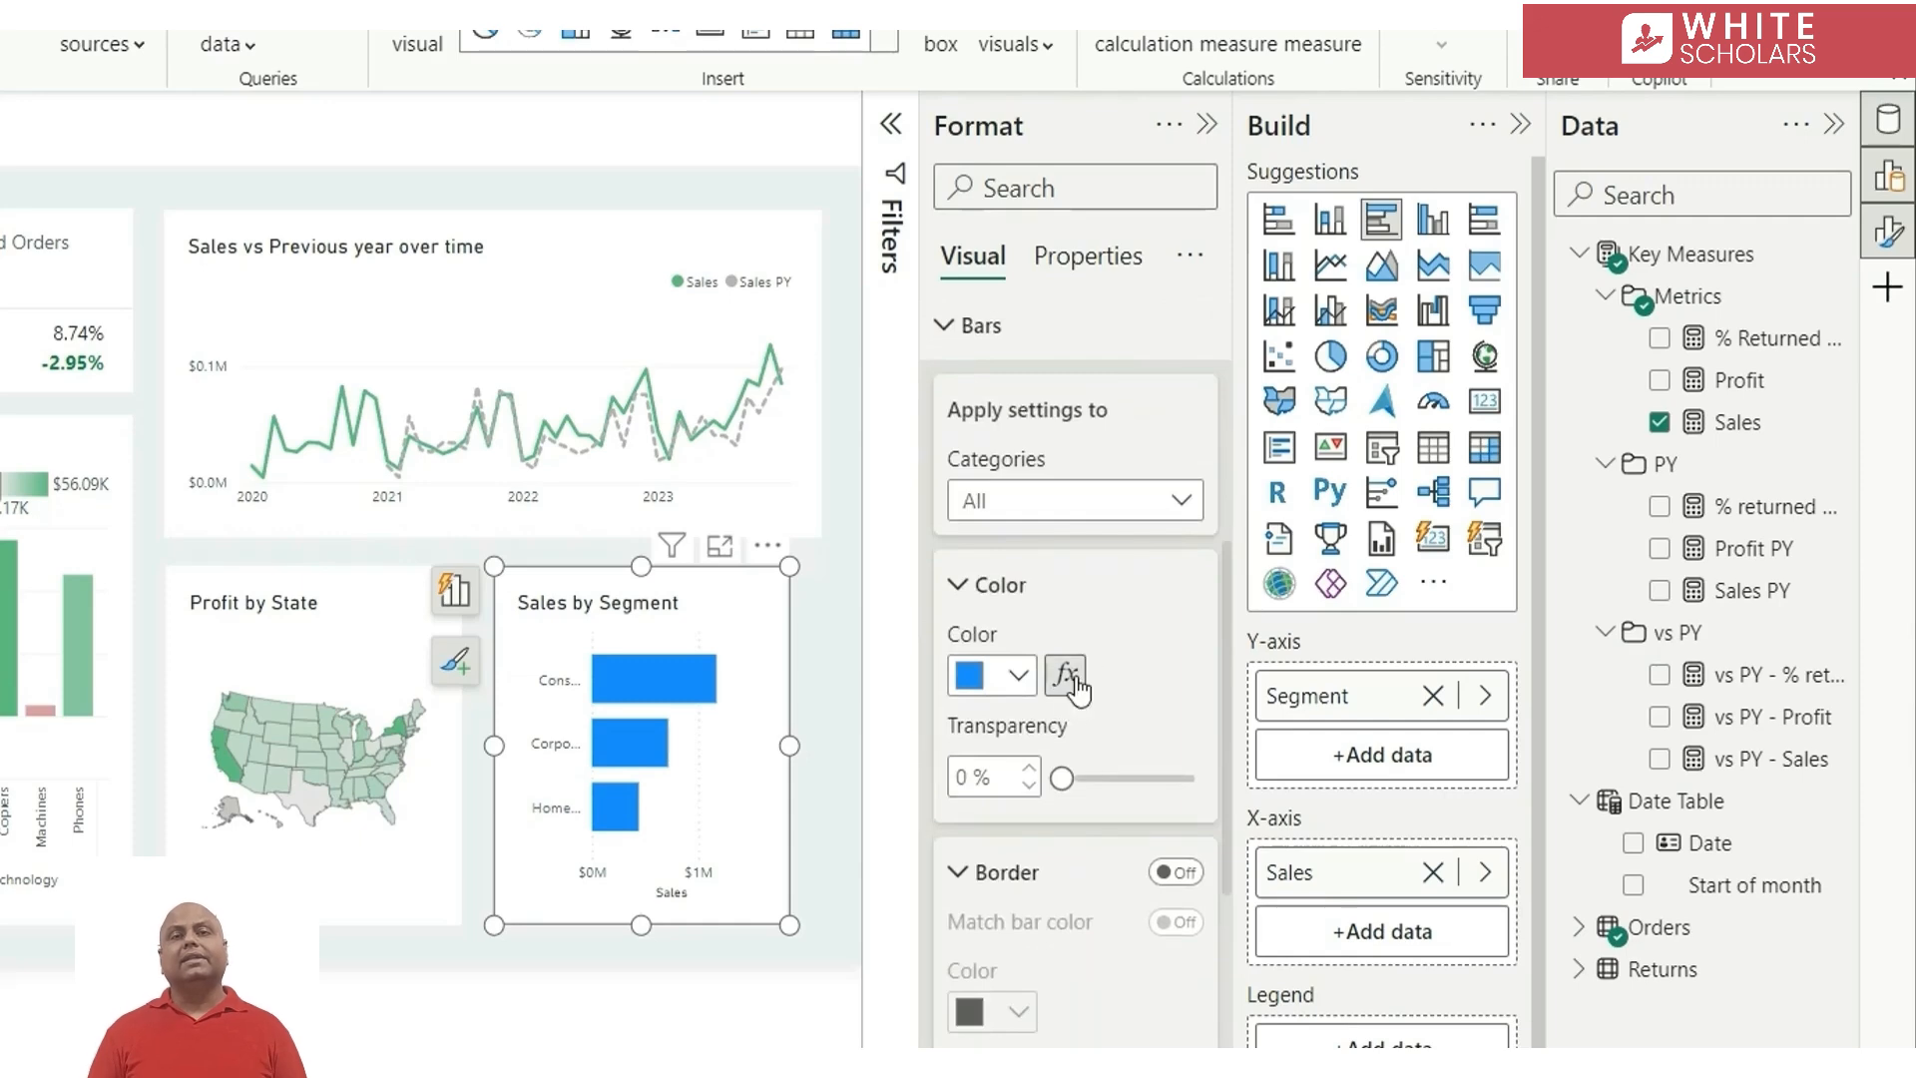
click(1067, 675)
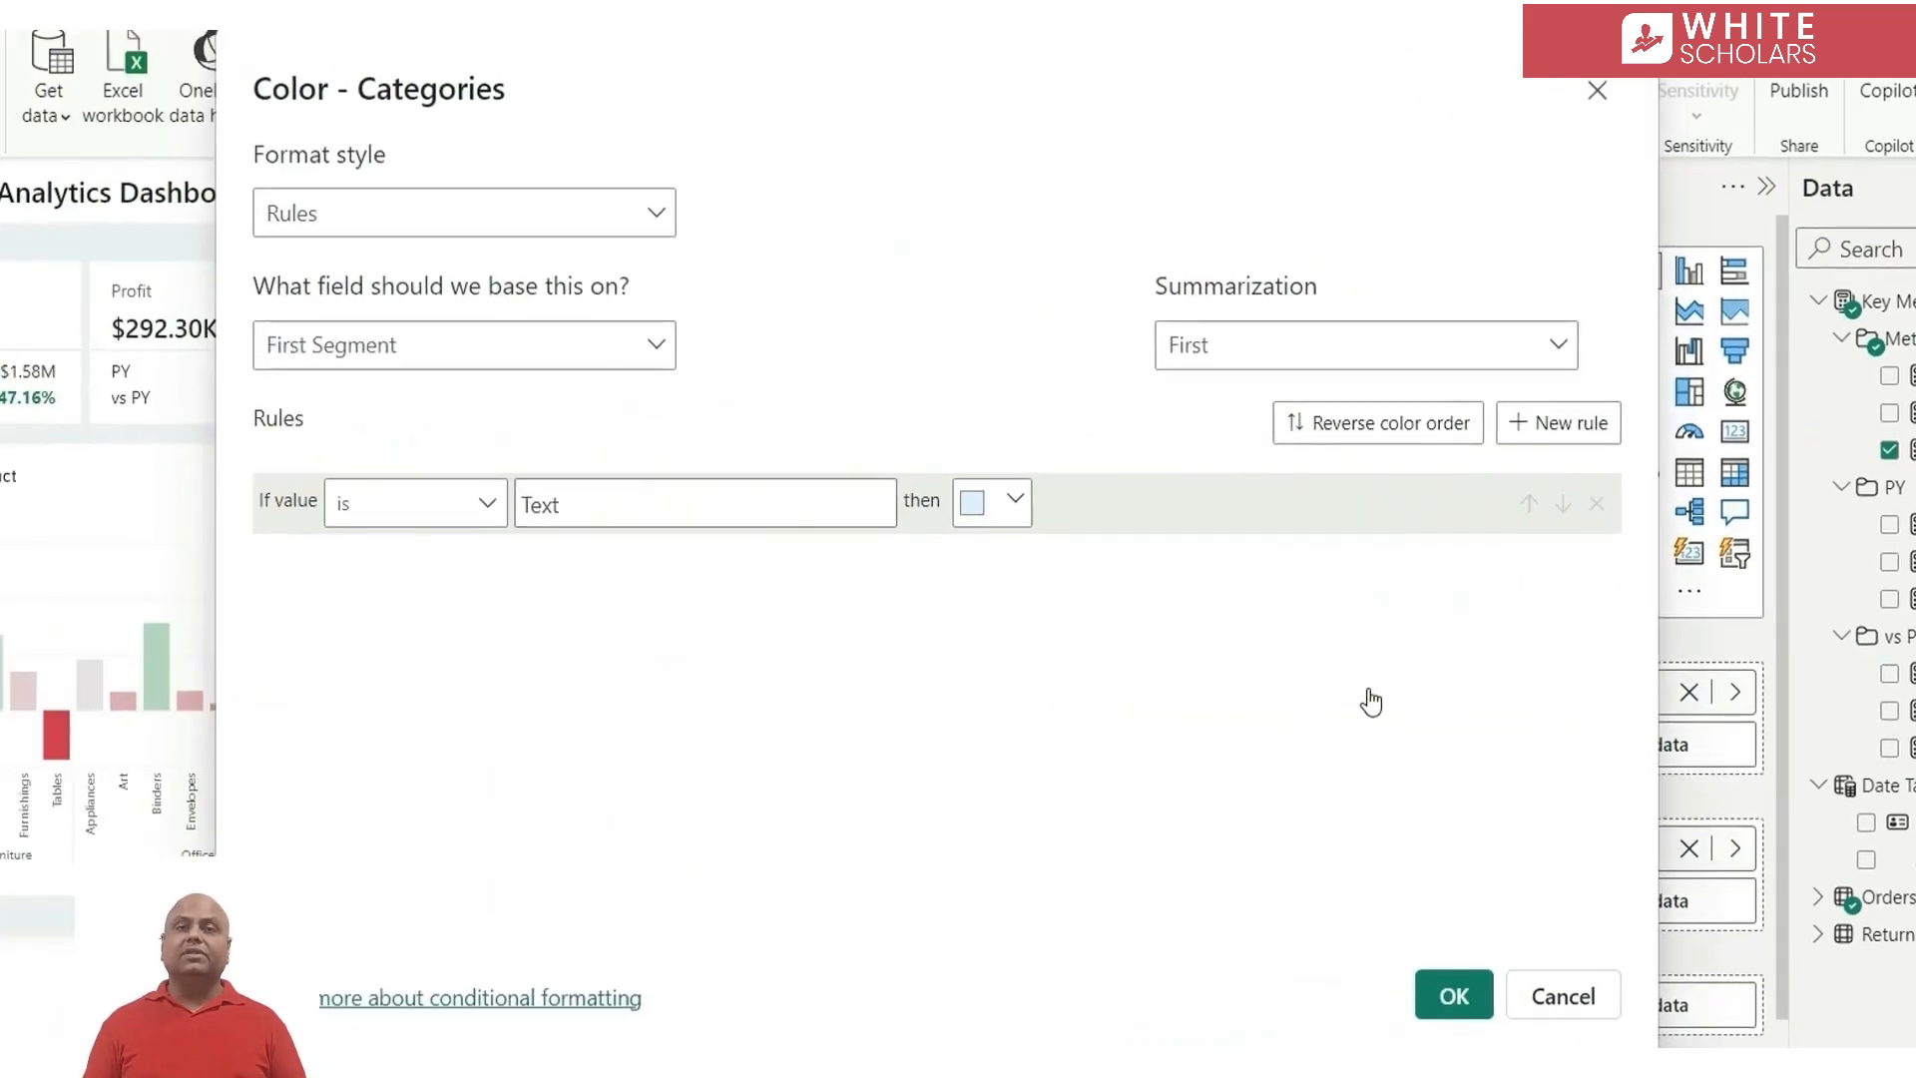
click(467, 232)
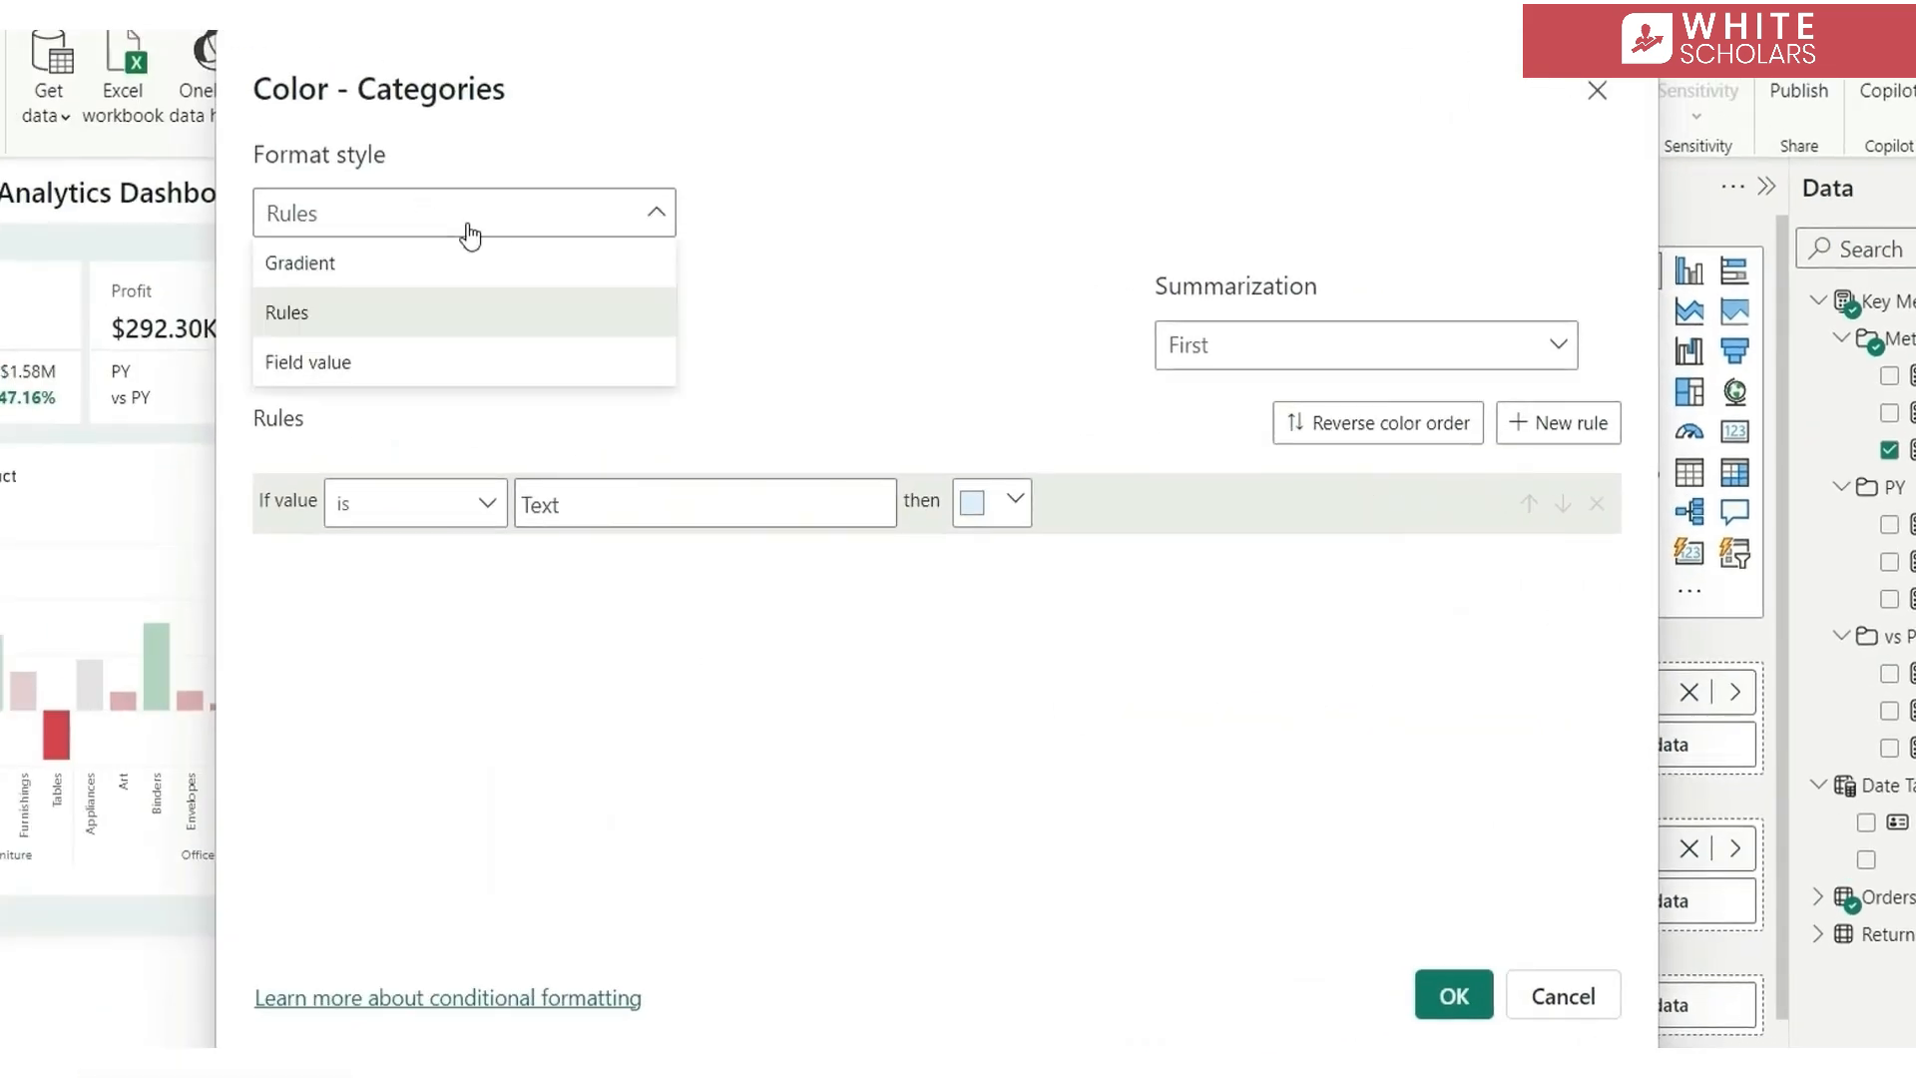
click(374, 277)
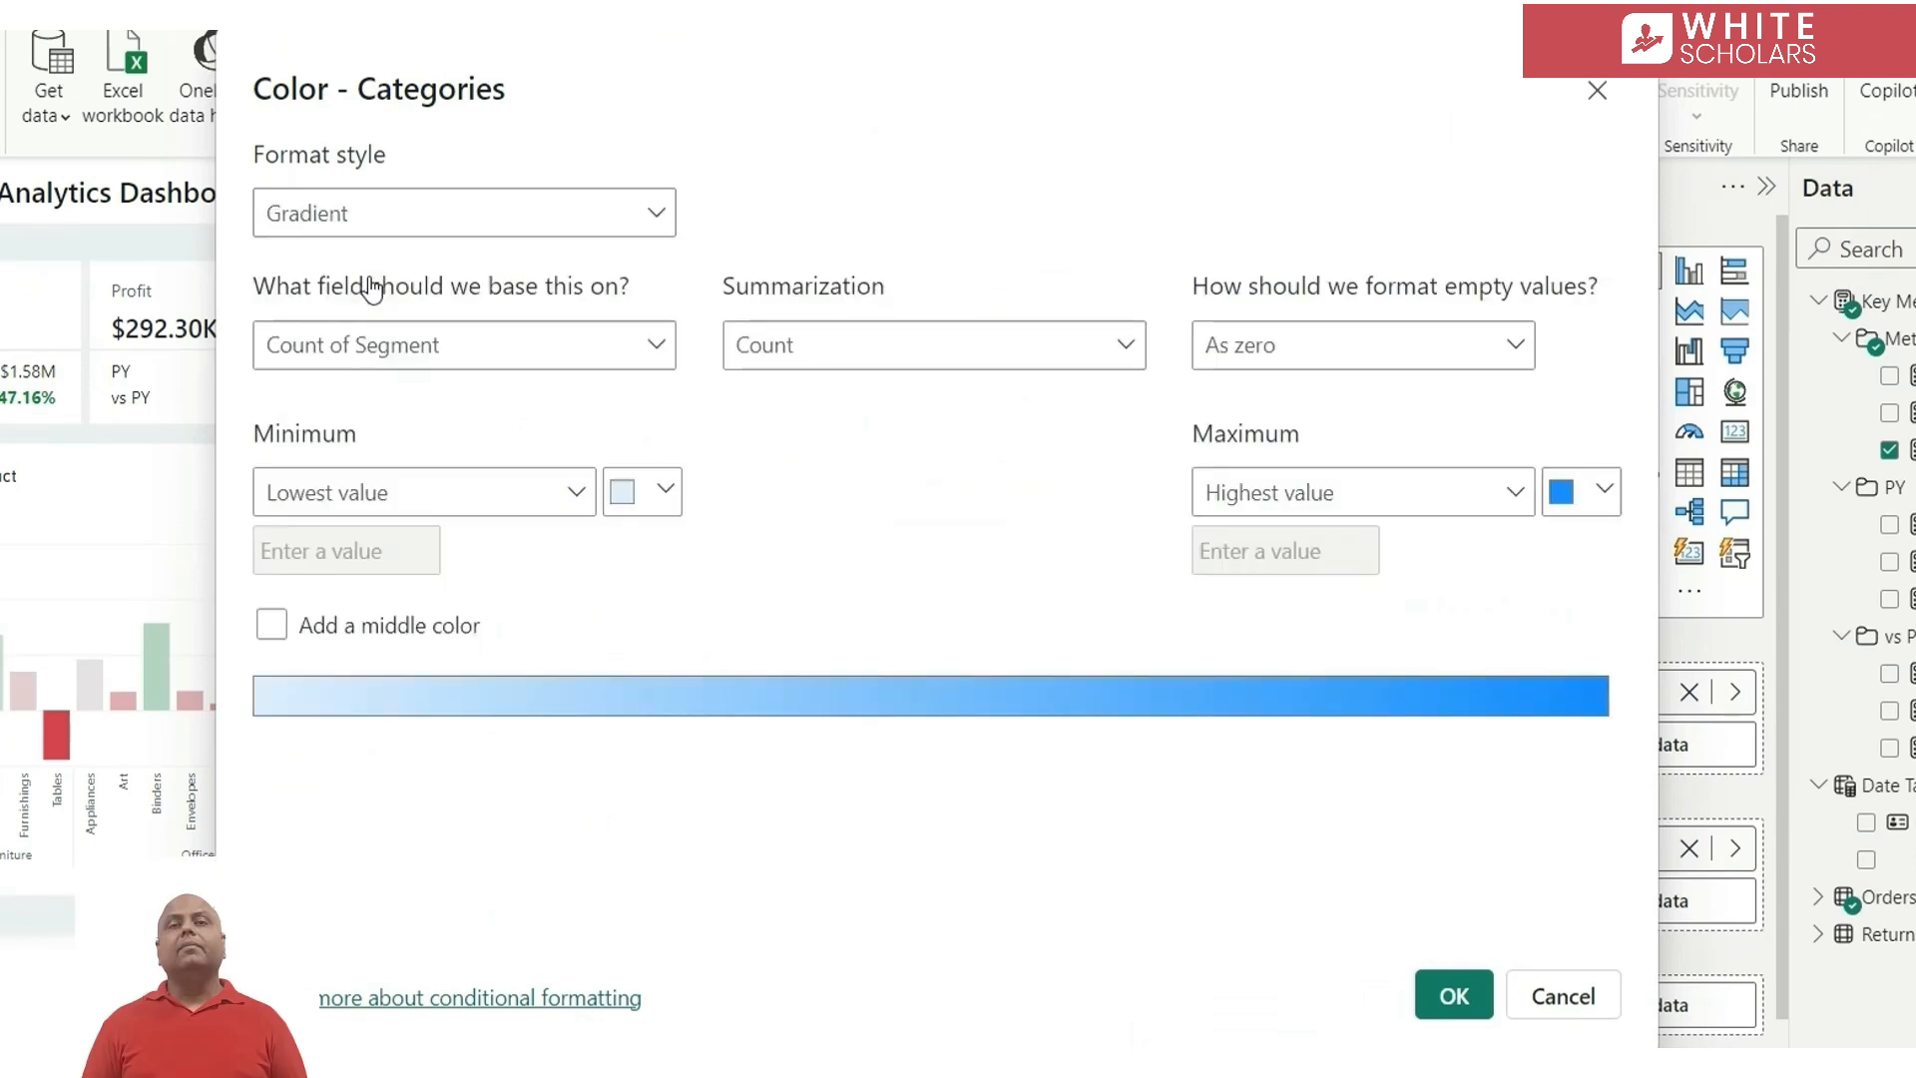
click(461, 360)
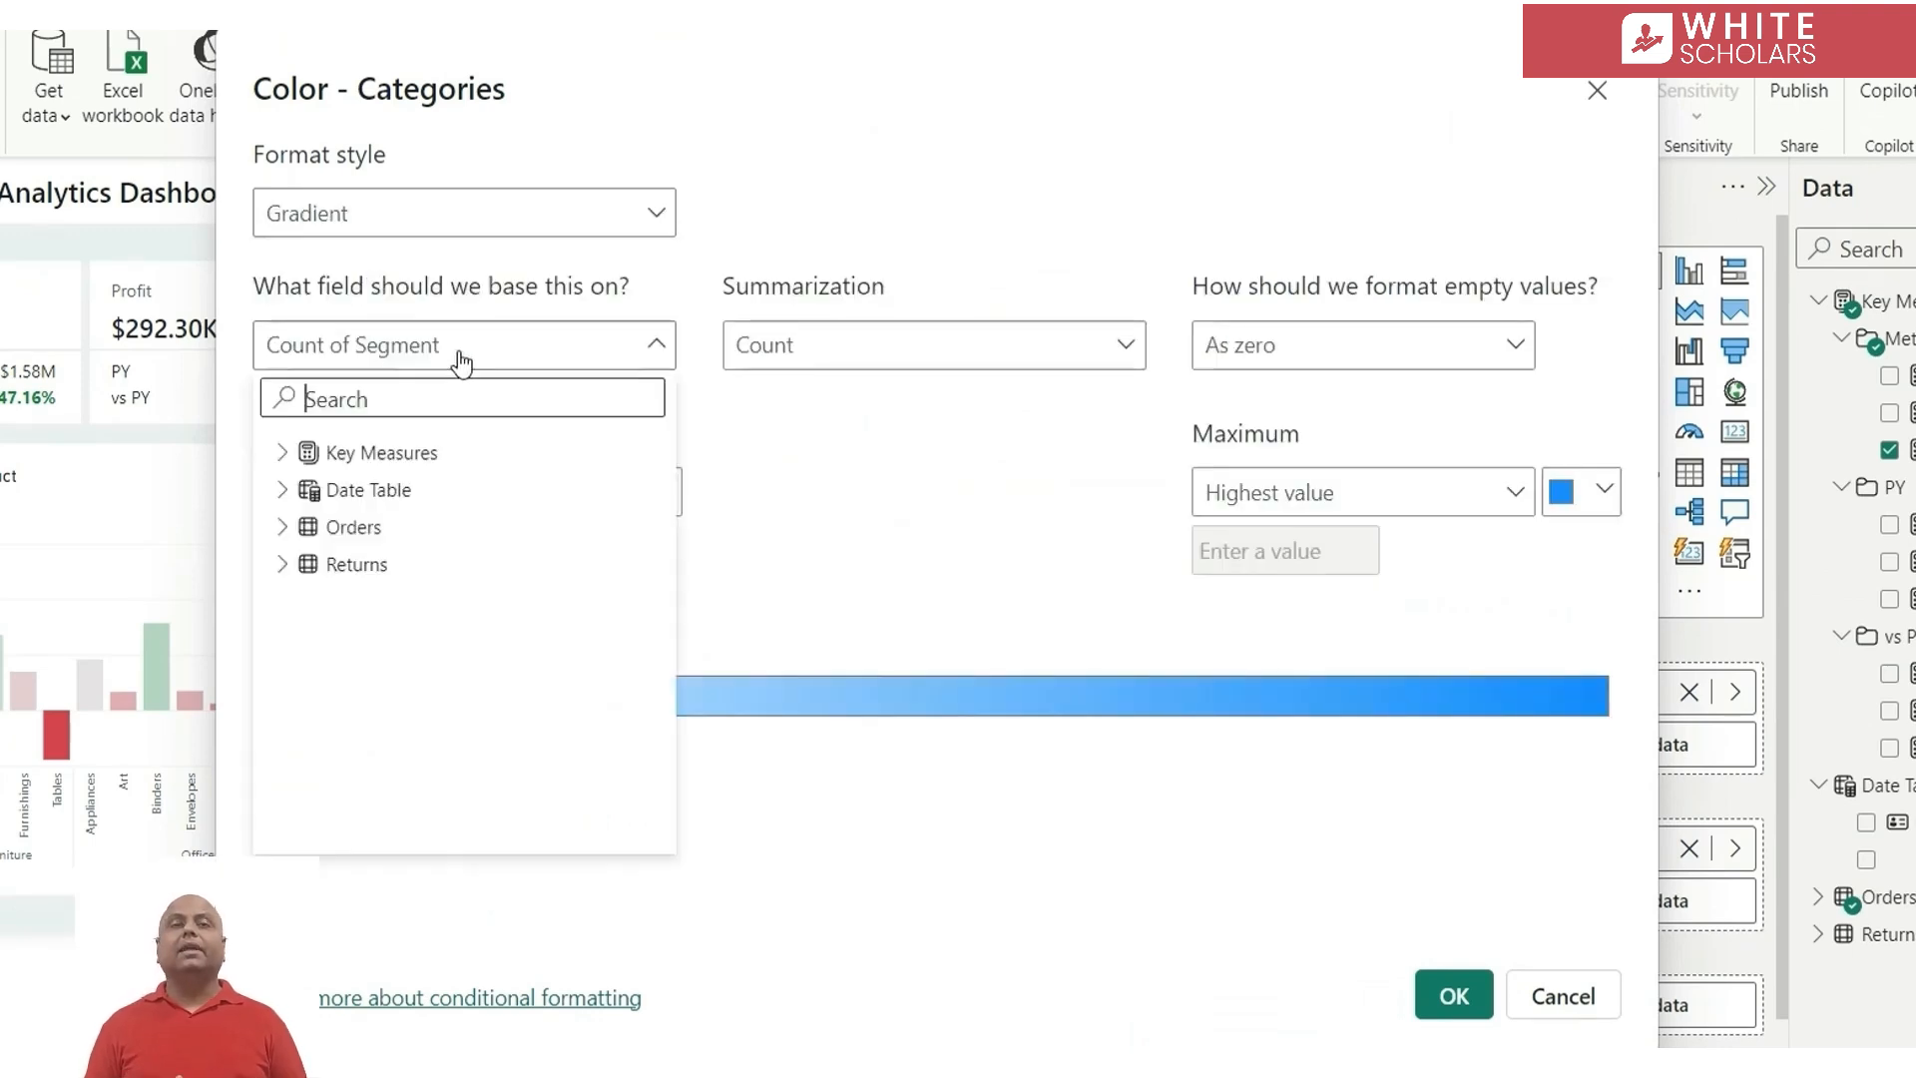
click(282, 455)
click(310, 490)
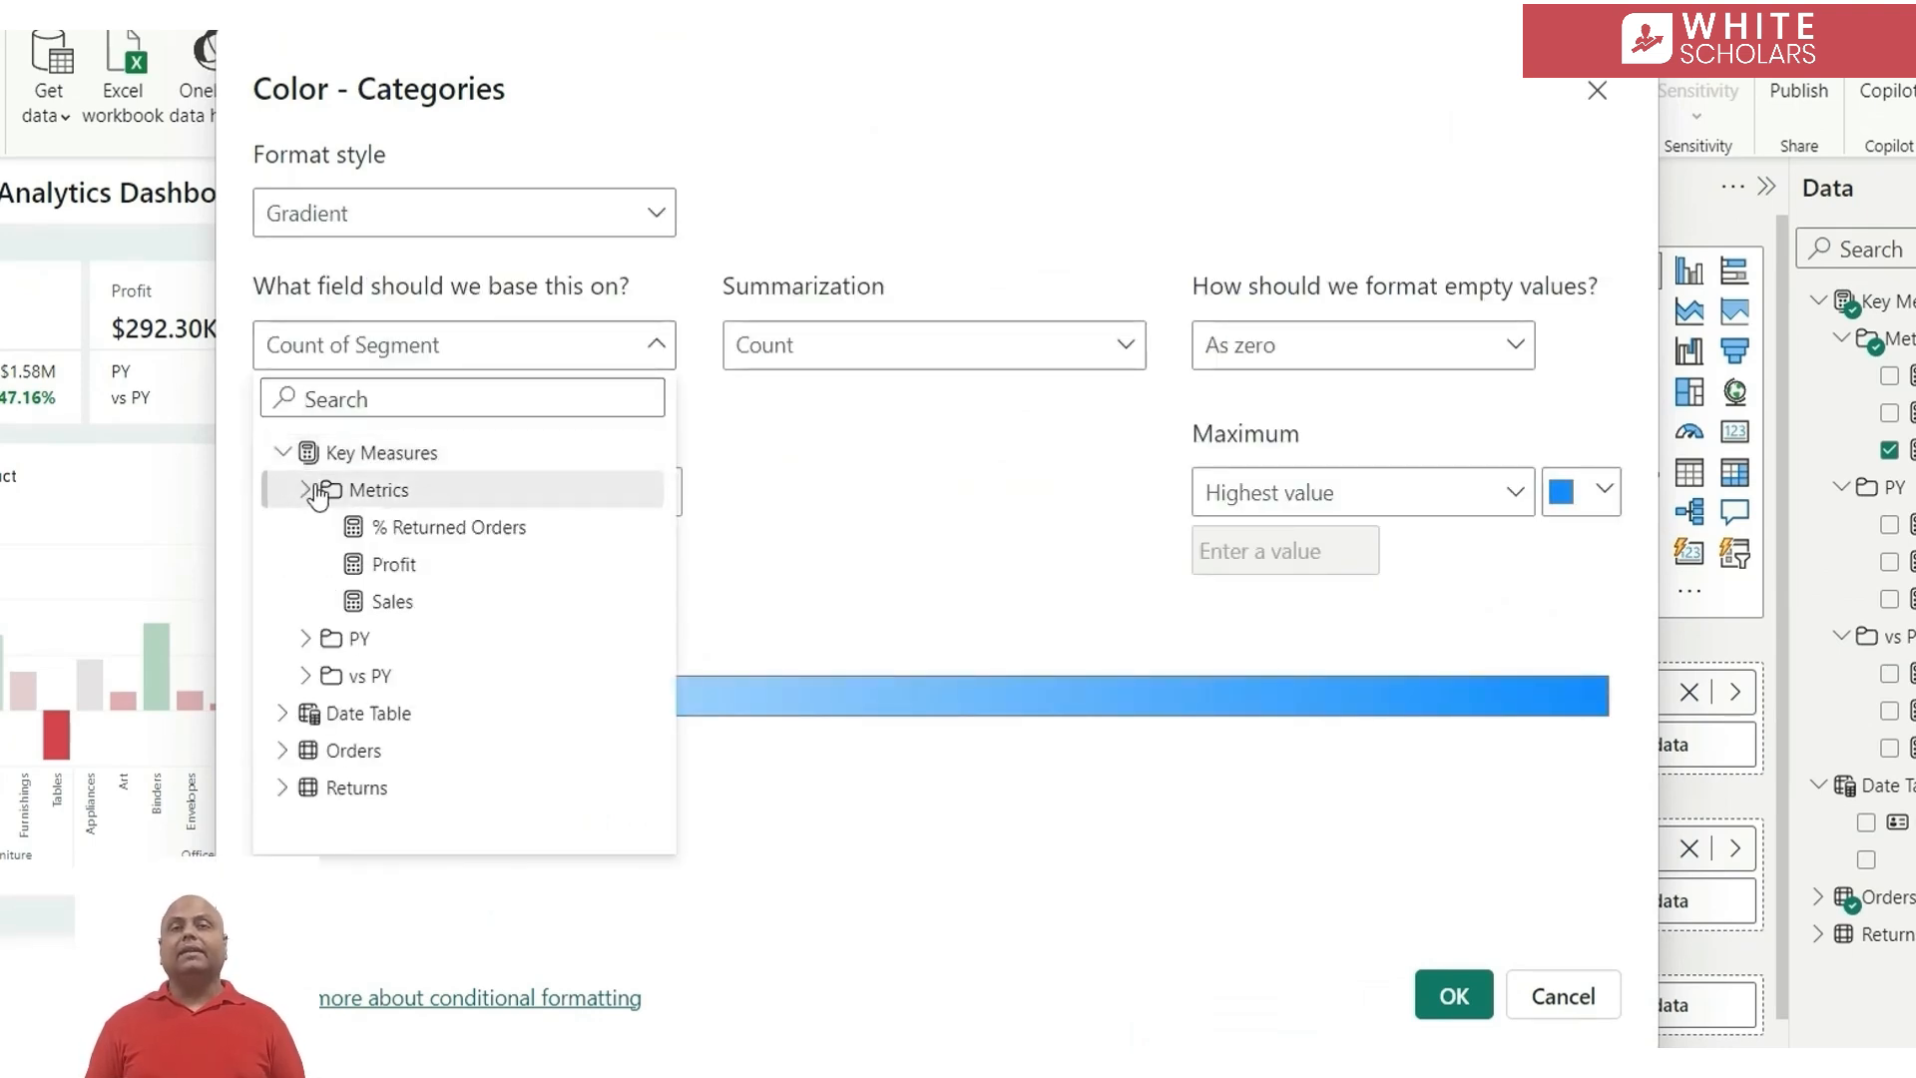
click(409, 603)
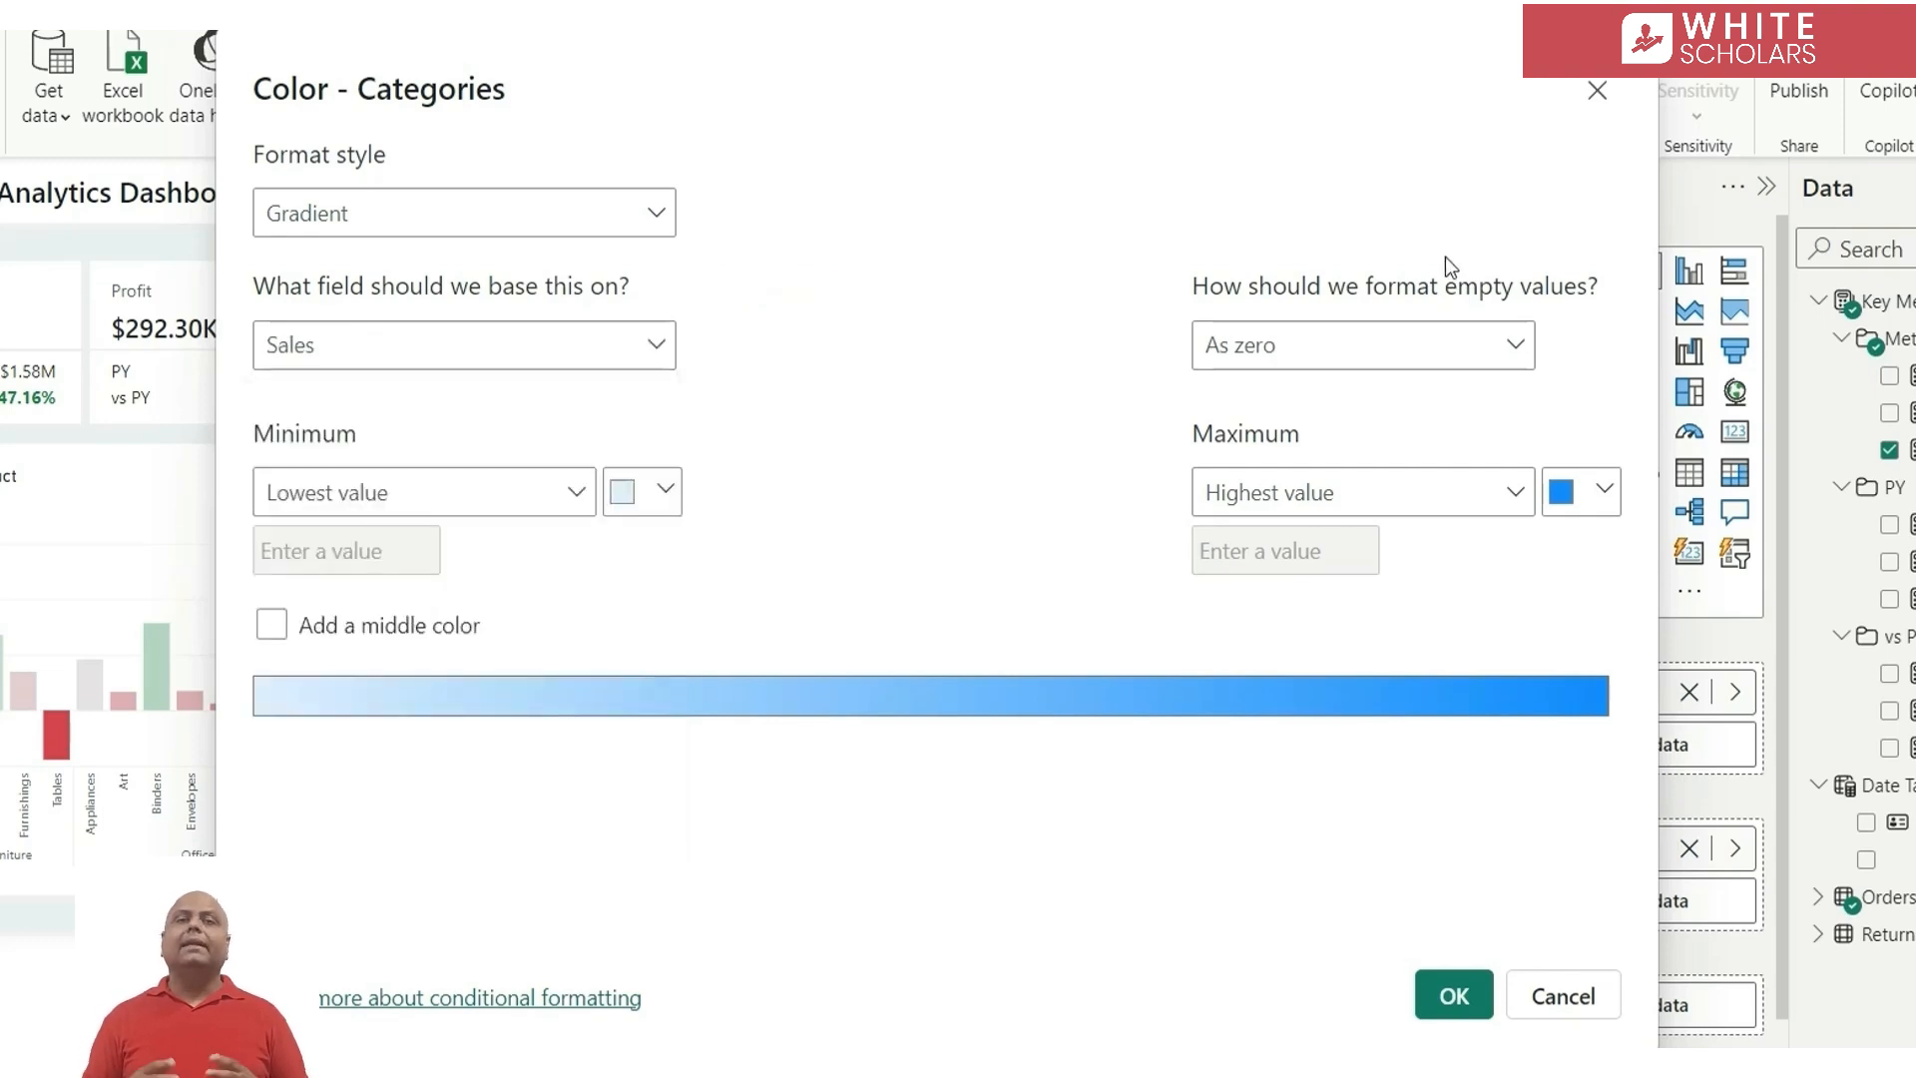
Set the gradient's maximum colour to #58B381 and its minimum to light grey, and apply it to the bars
click(1580, 493)
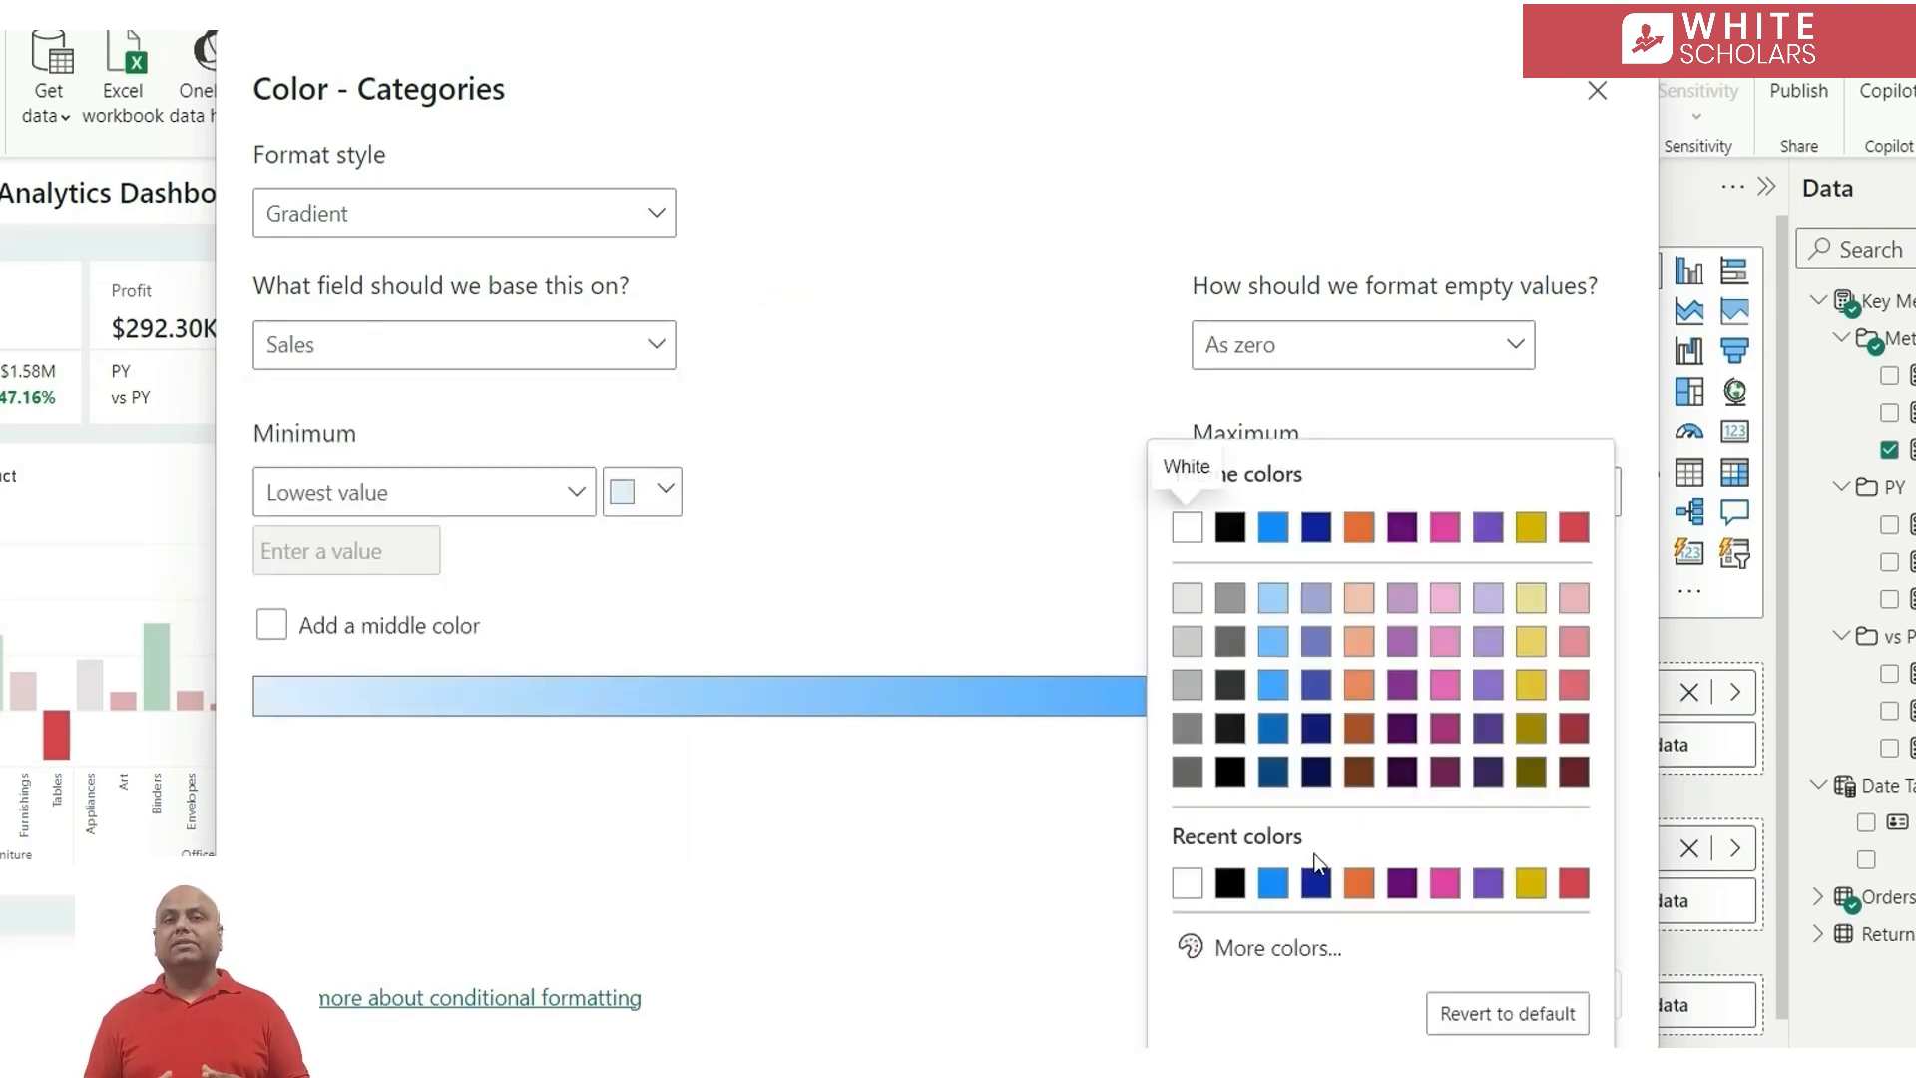
click(1296, 956)
text(#58B381)
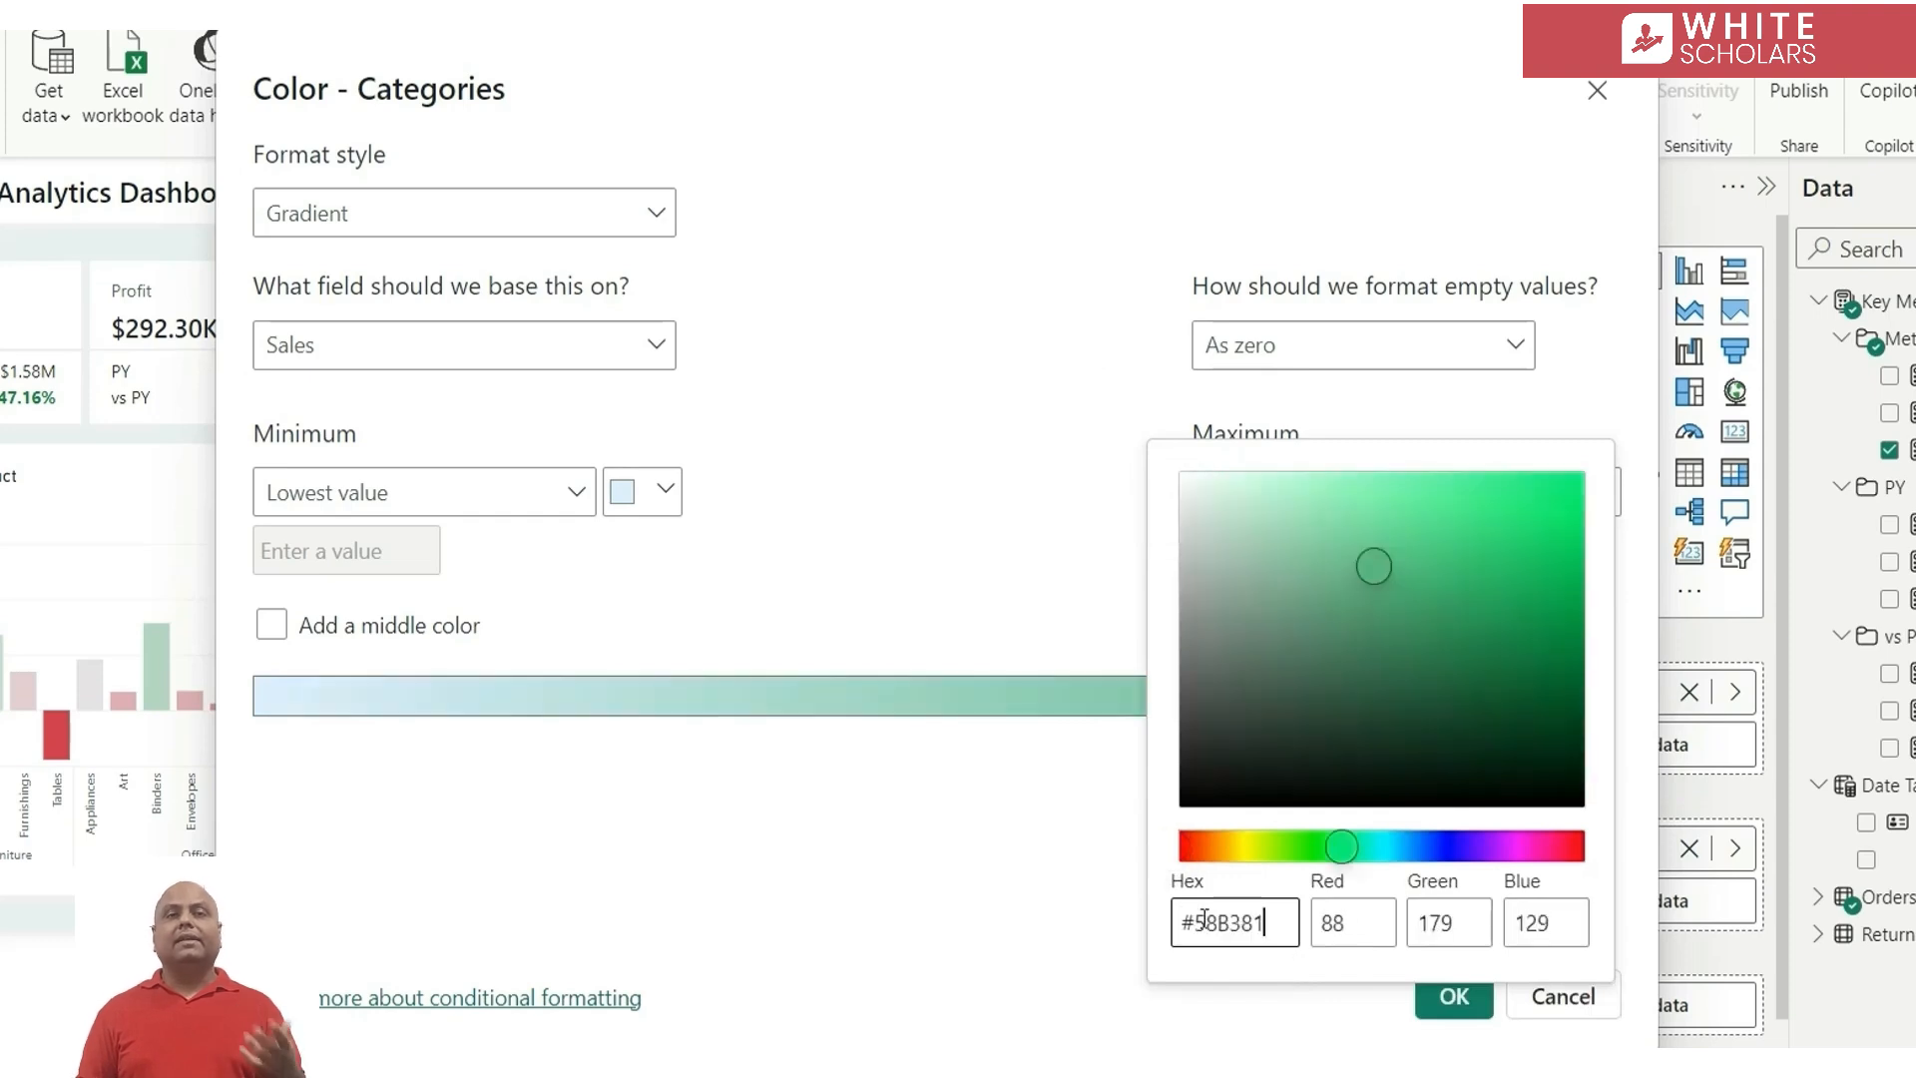
click(920, 856)
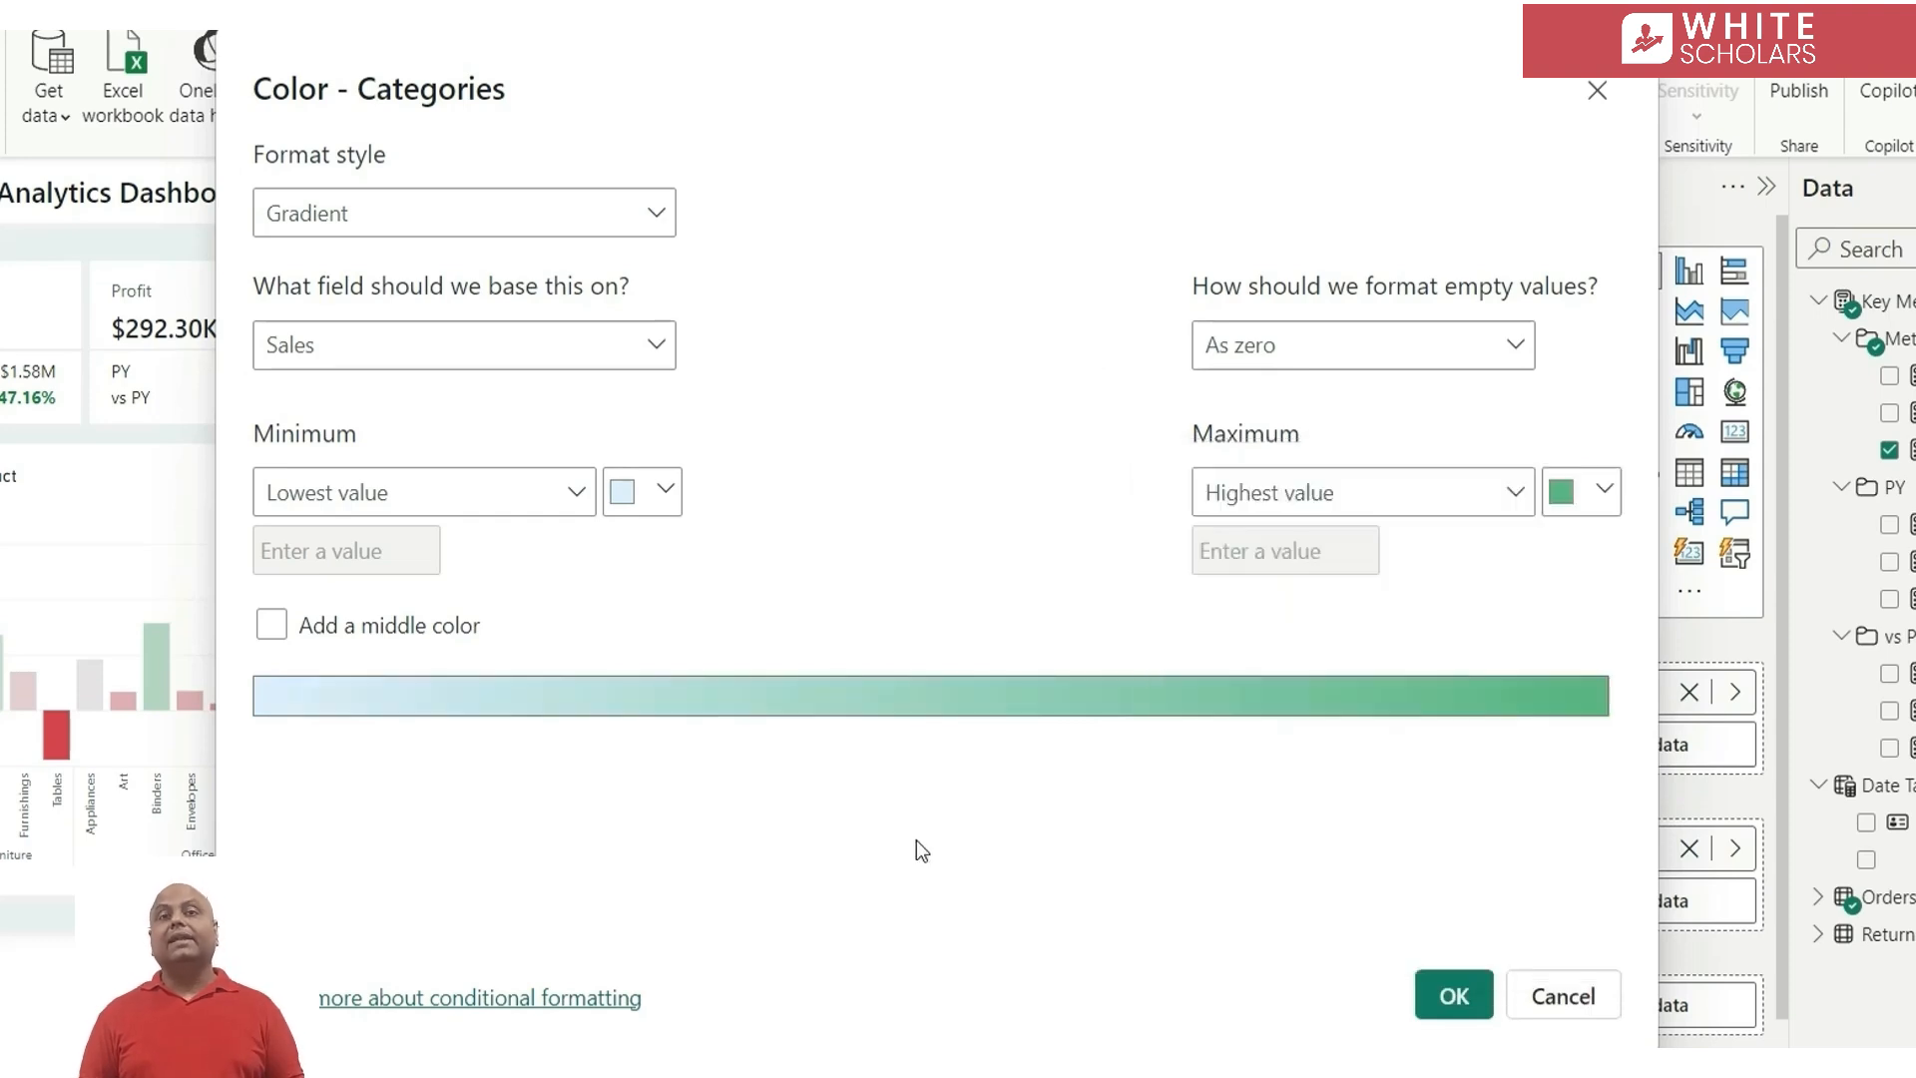
click(643, 496)
click(645, 611)
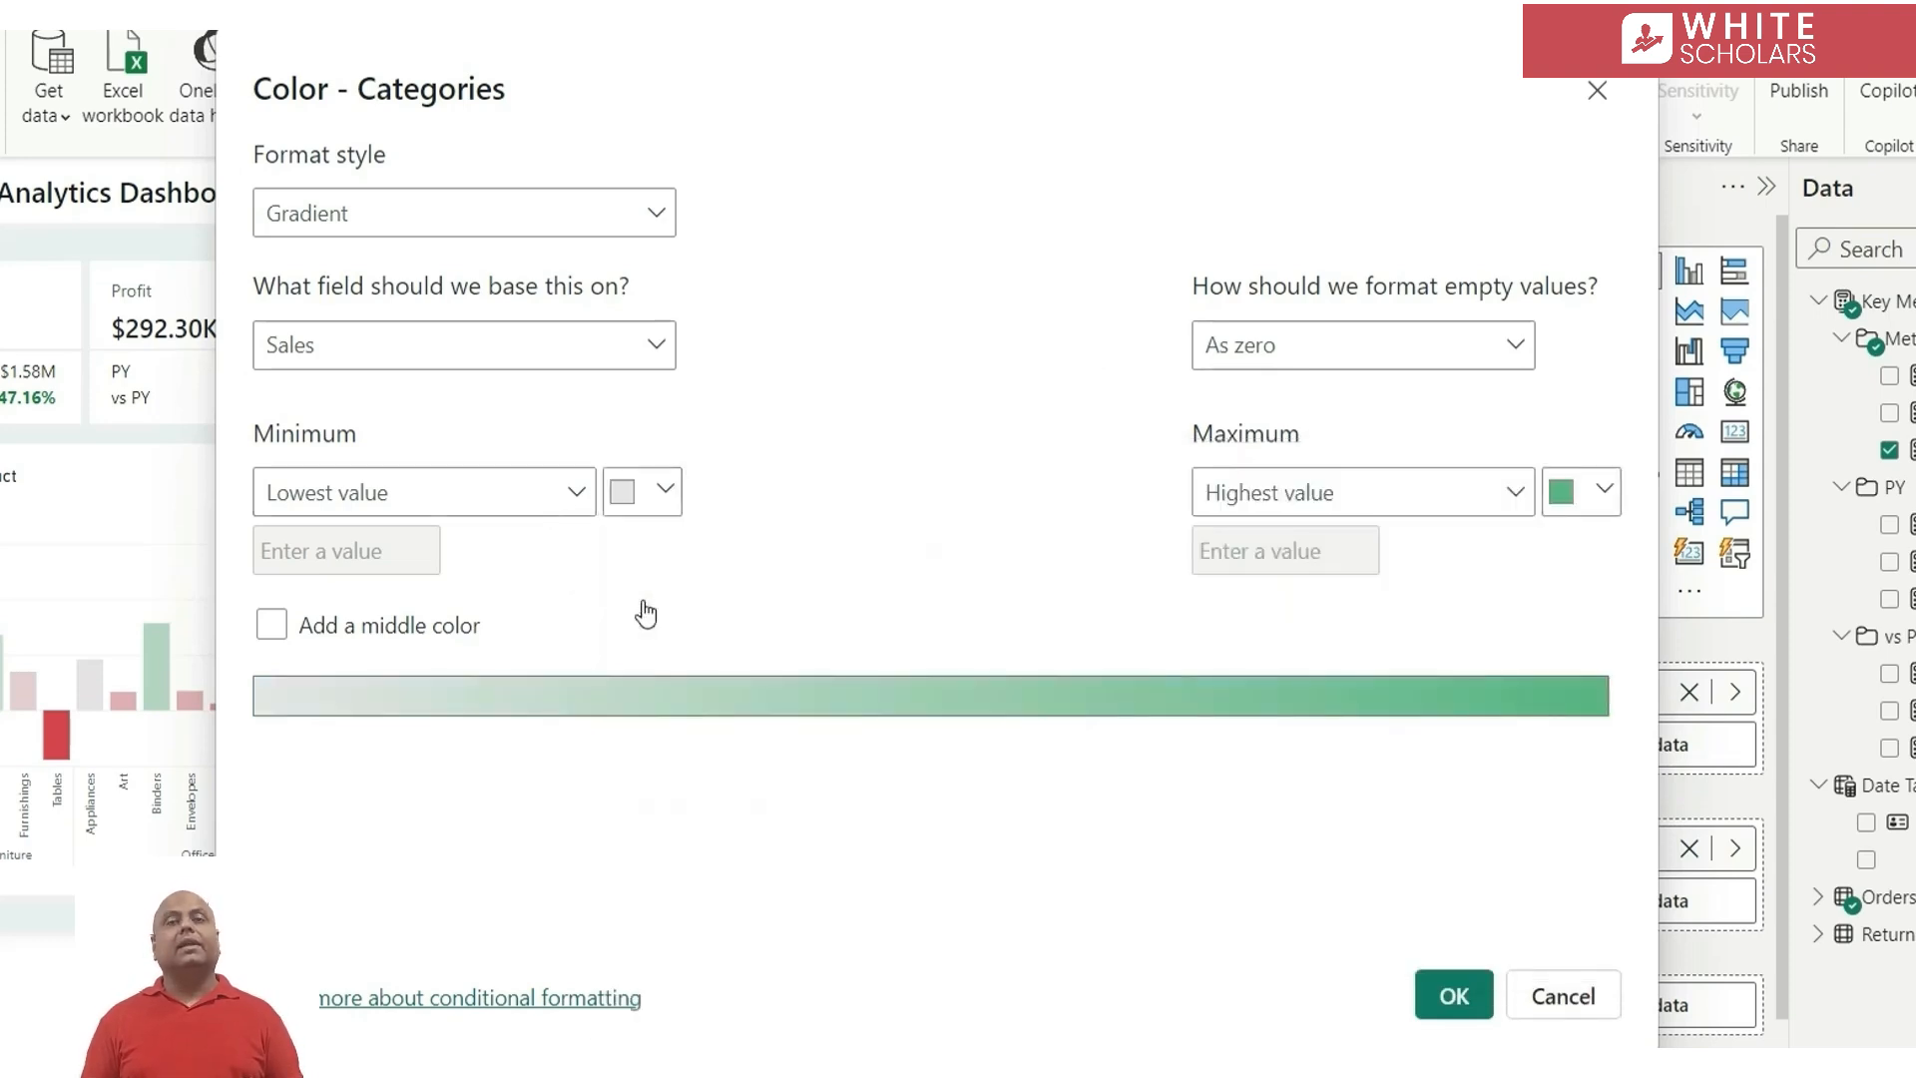
click(1455, 996)
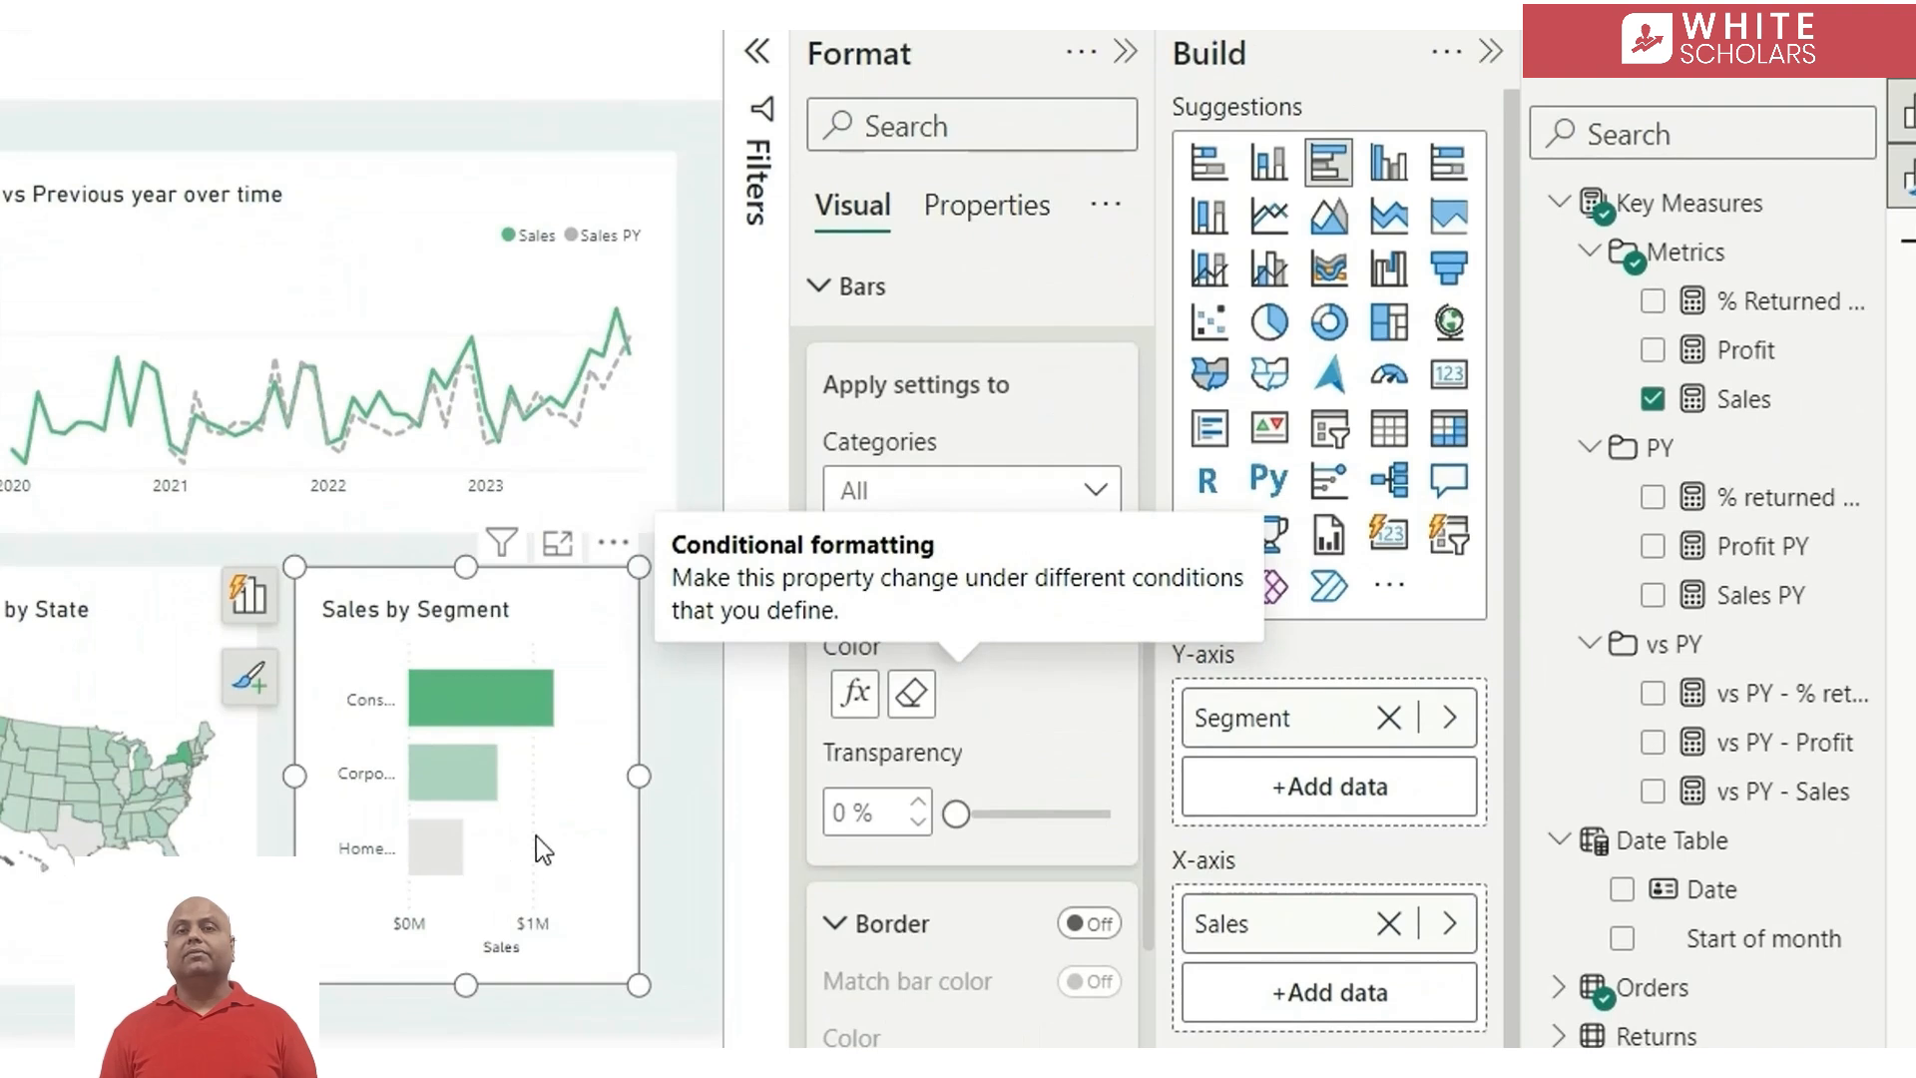
Change the Sales by Segment bar chart back to a donut chart and set its inner radius to 79%
click(1329, 322)
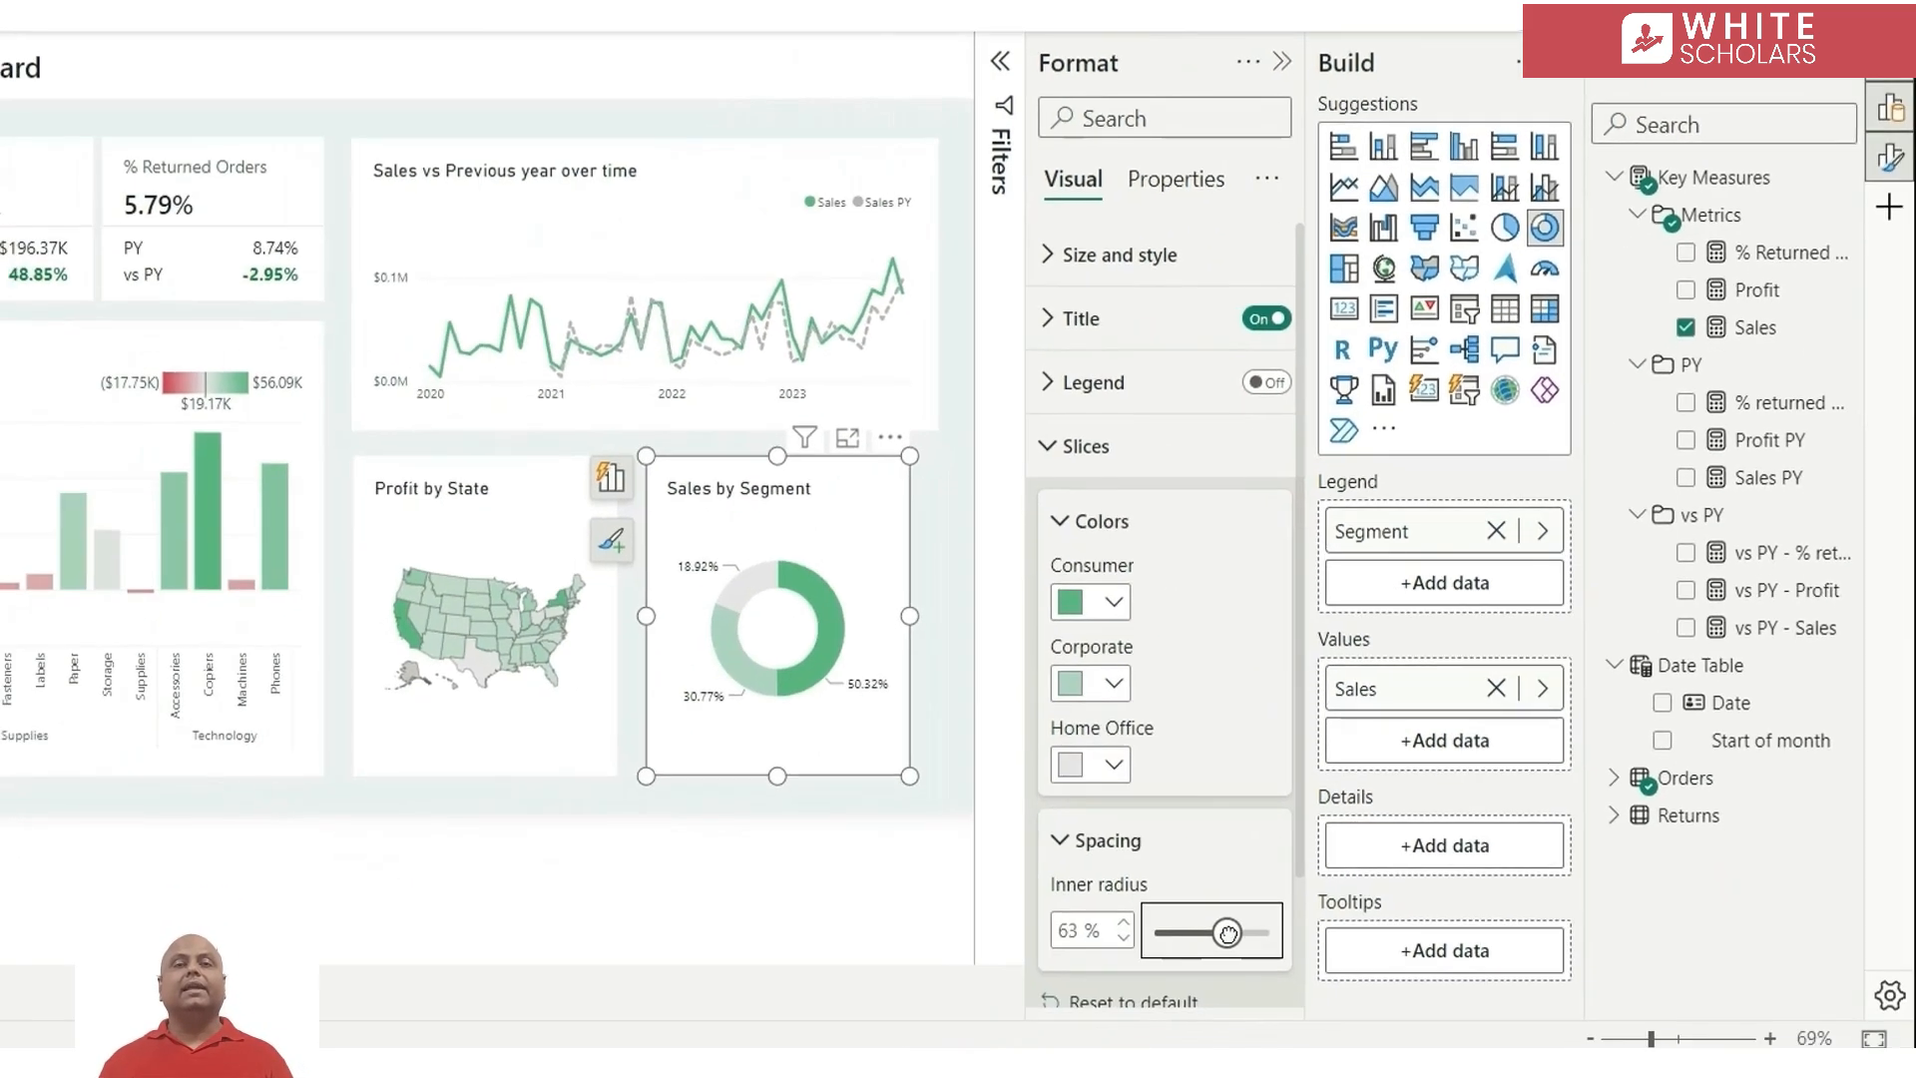
drag(1218, 927, 1245, 937)
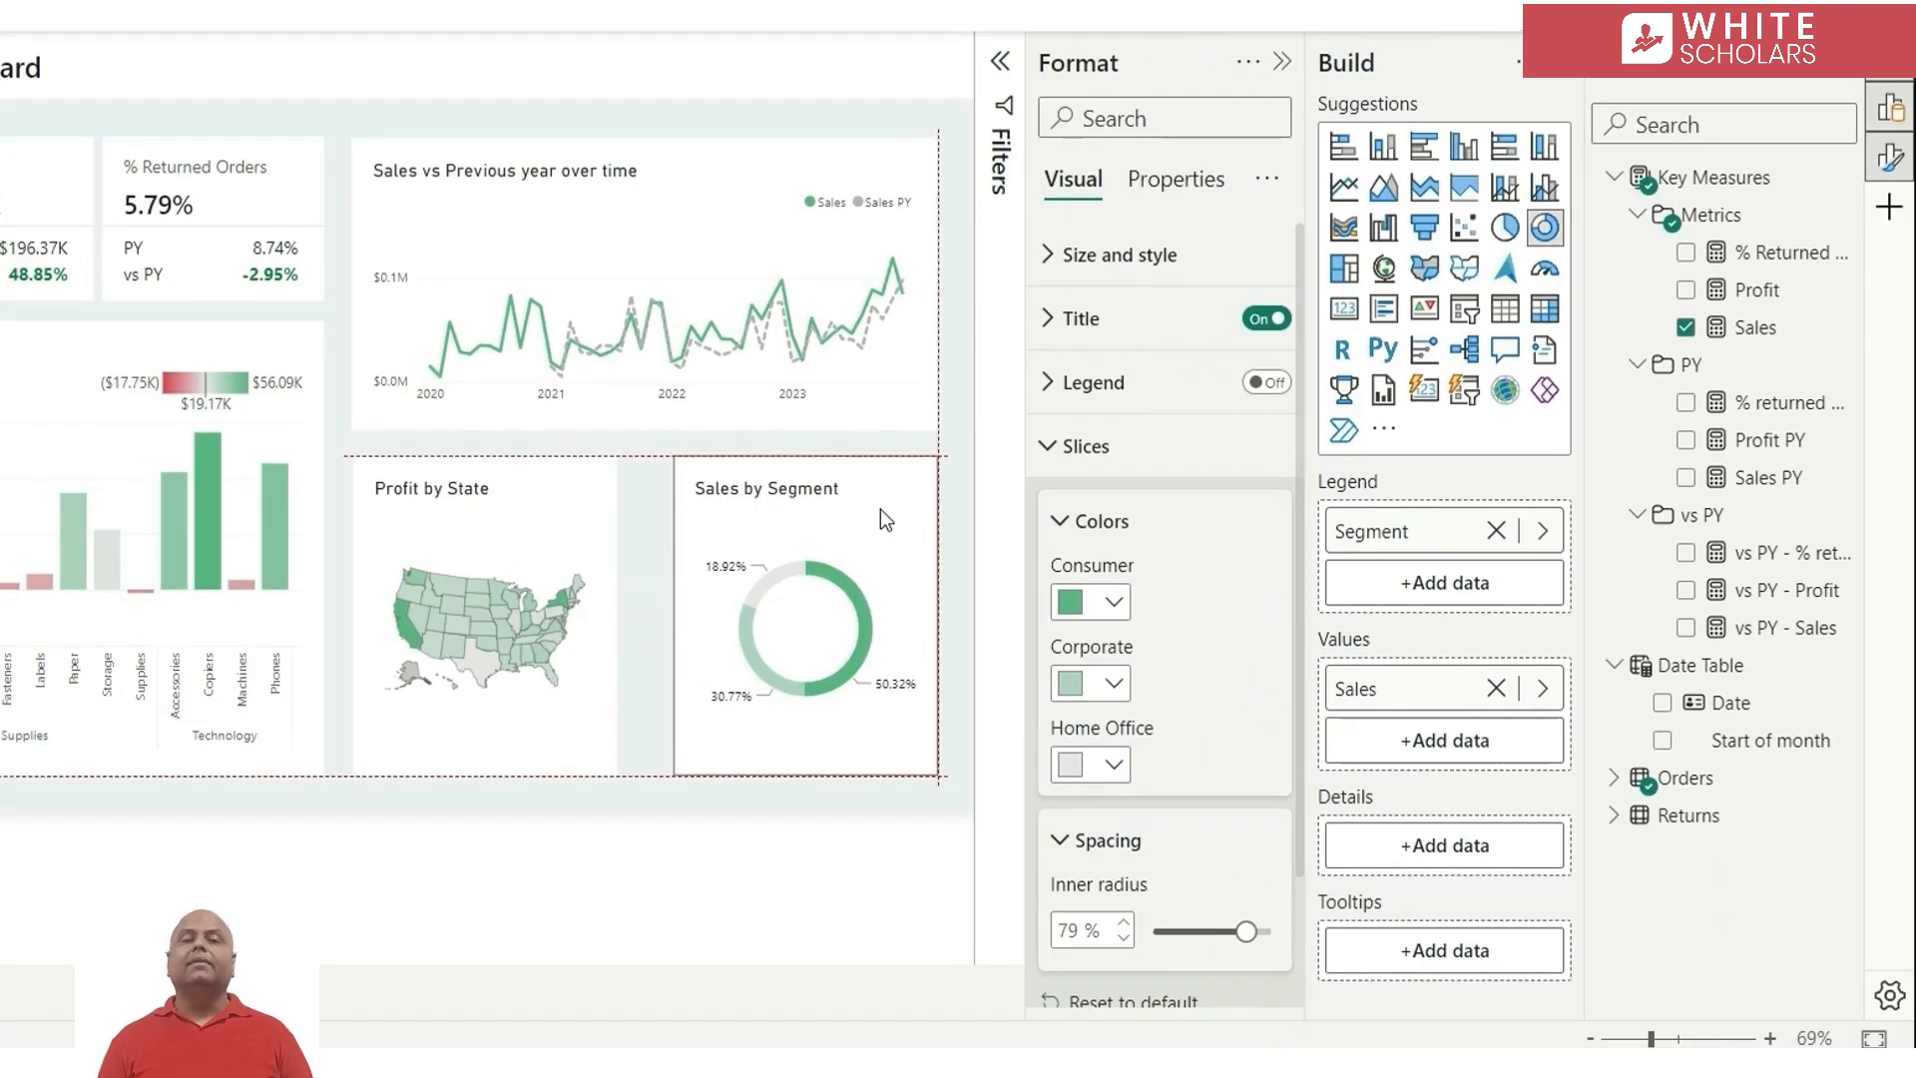
click(755, 804)
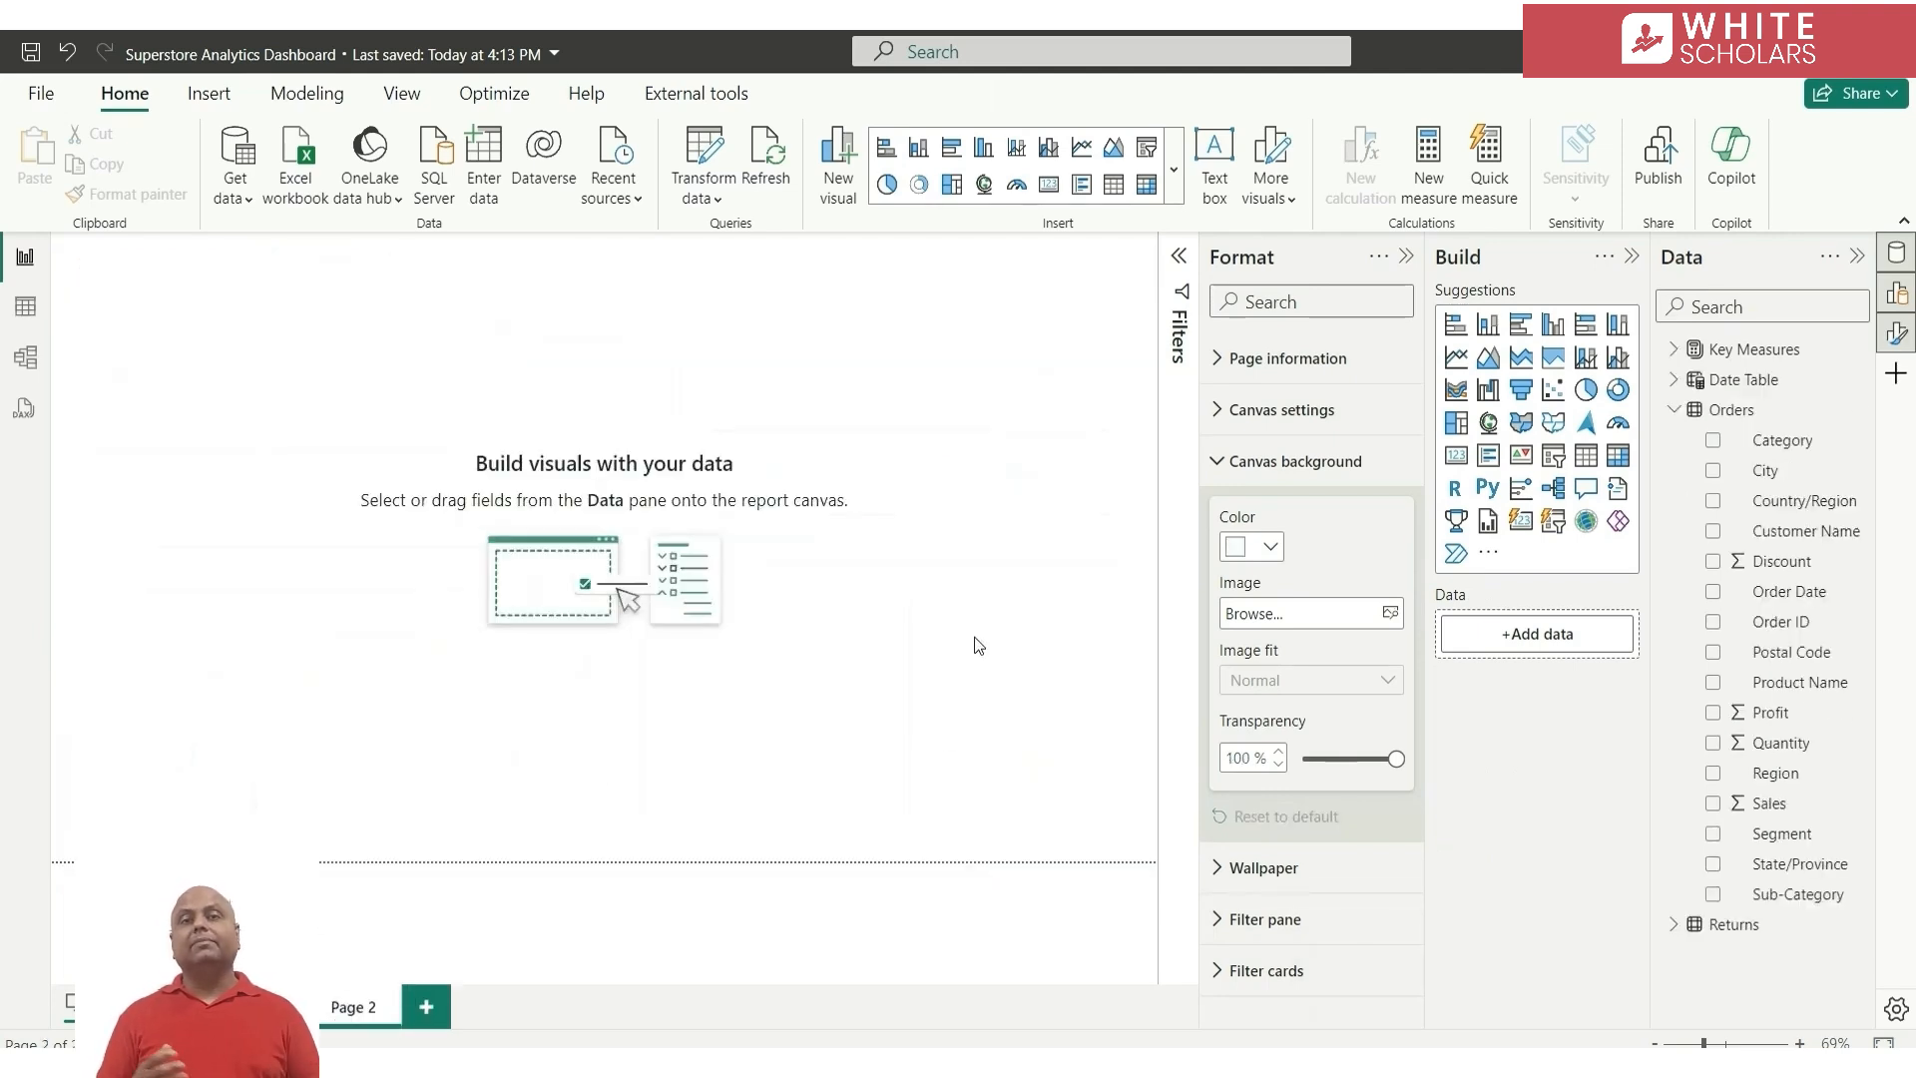
Add a Customer Name slicer on Page 2 with the Dropdown style and the "Select all" option turned on
click(1552, 455)
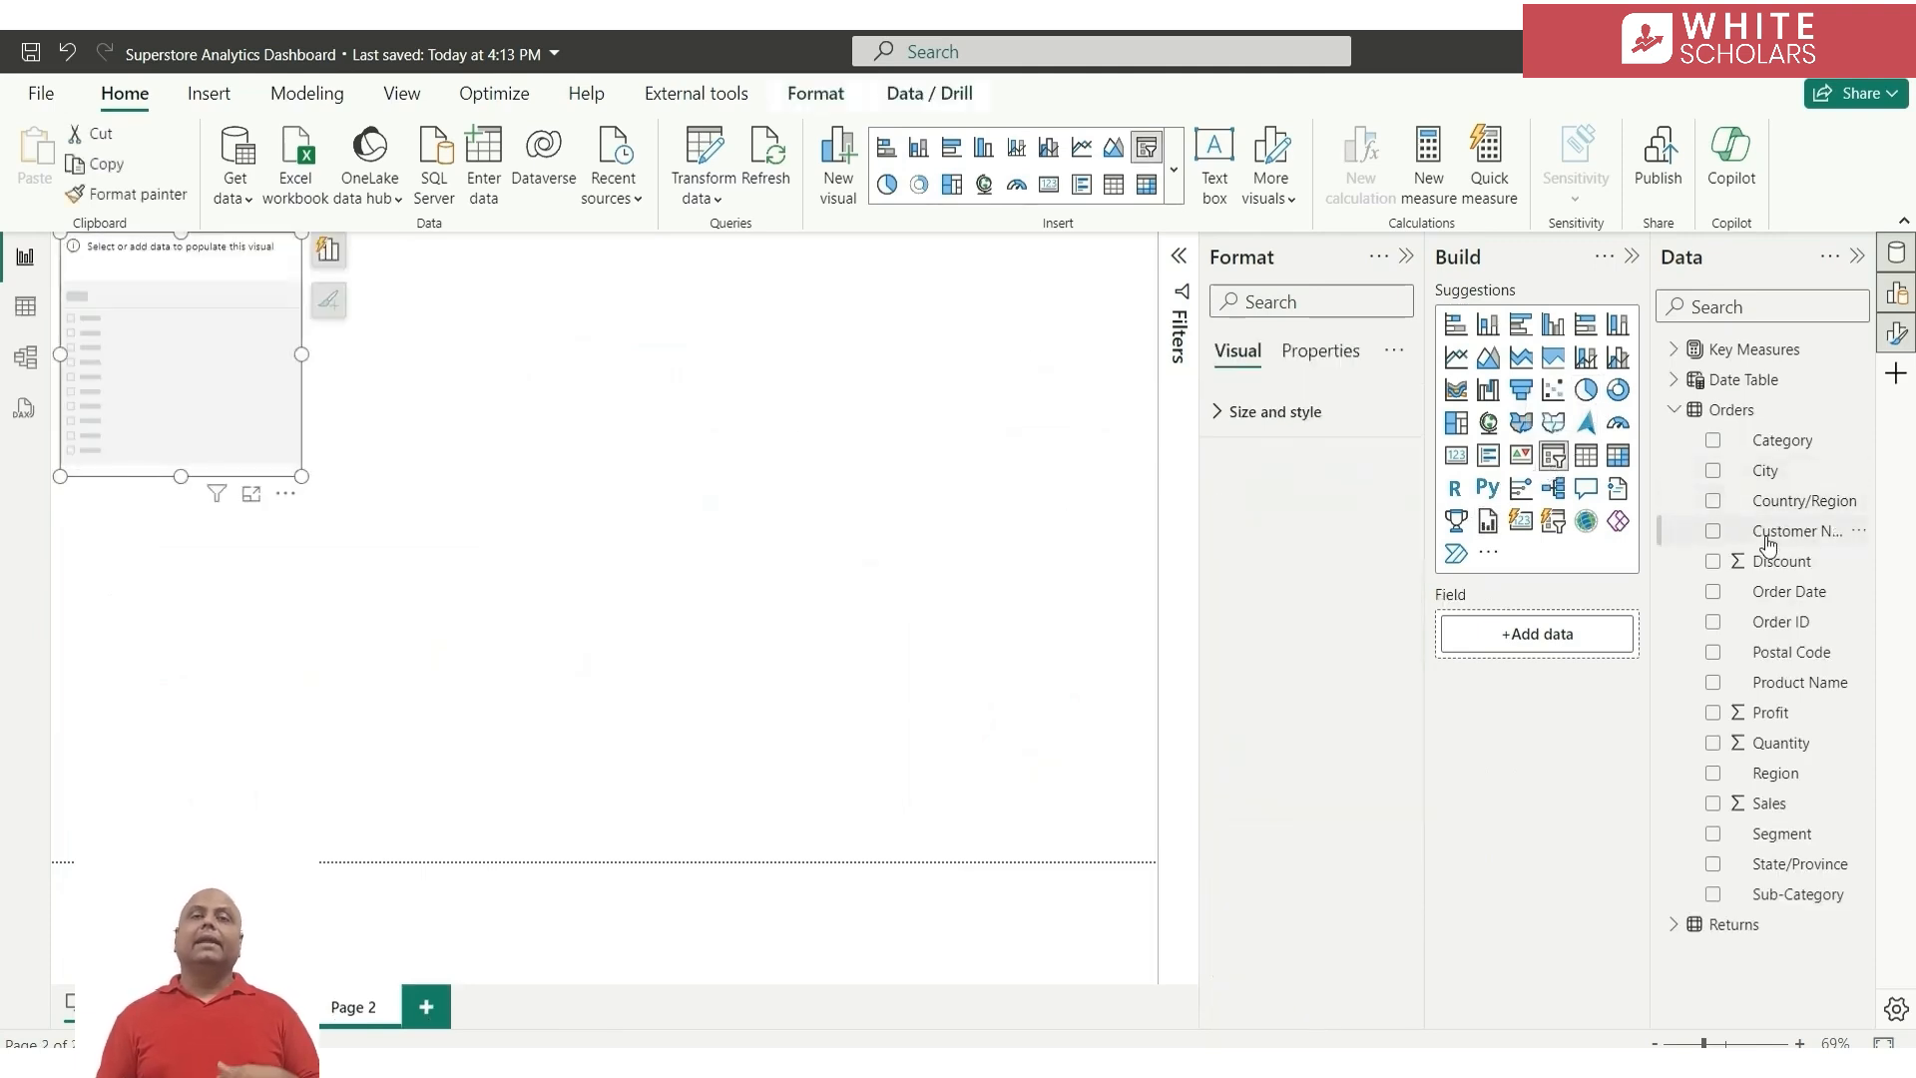
click(1712, 531)
click(1237, 515)
click(1317, 641)
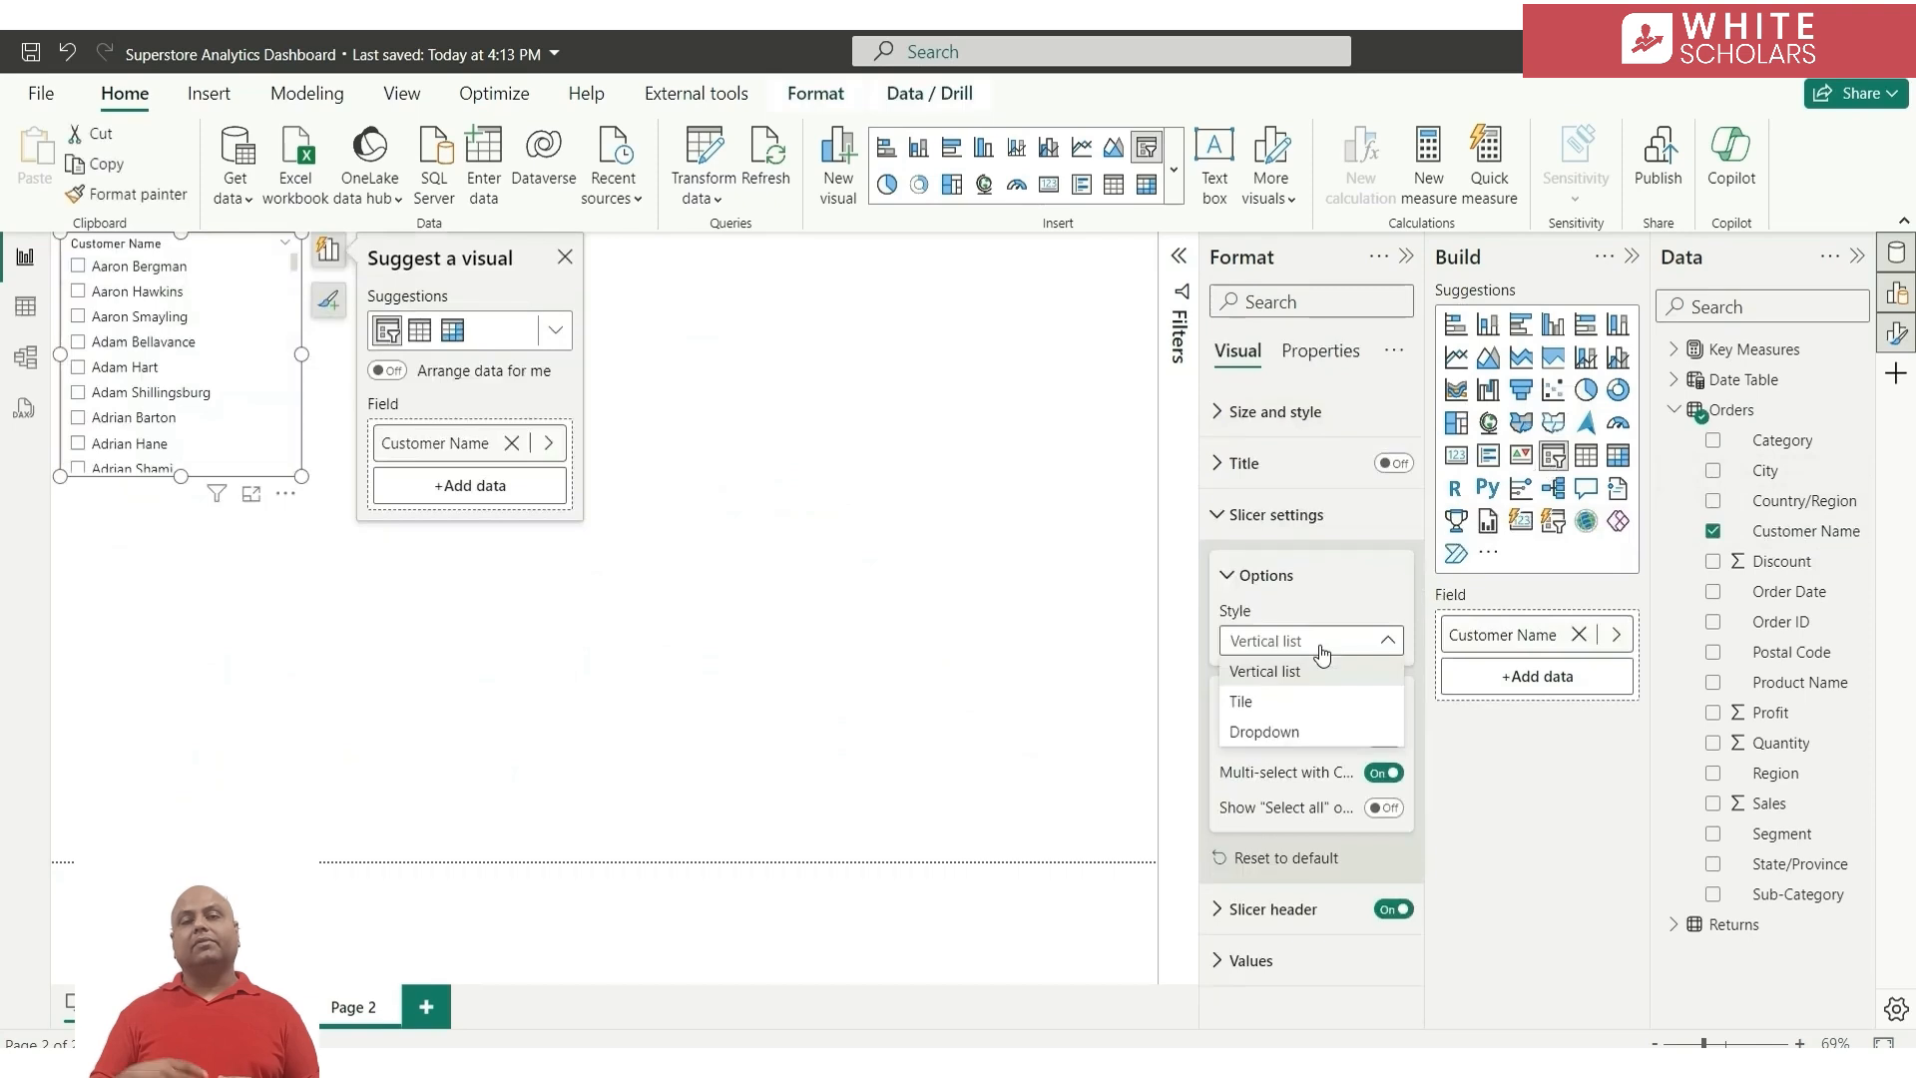
click(1264, 731)
click(1384, 807)
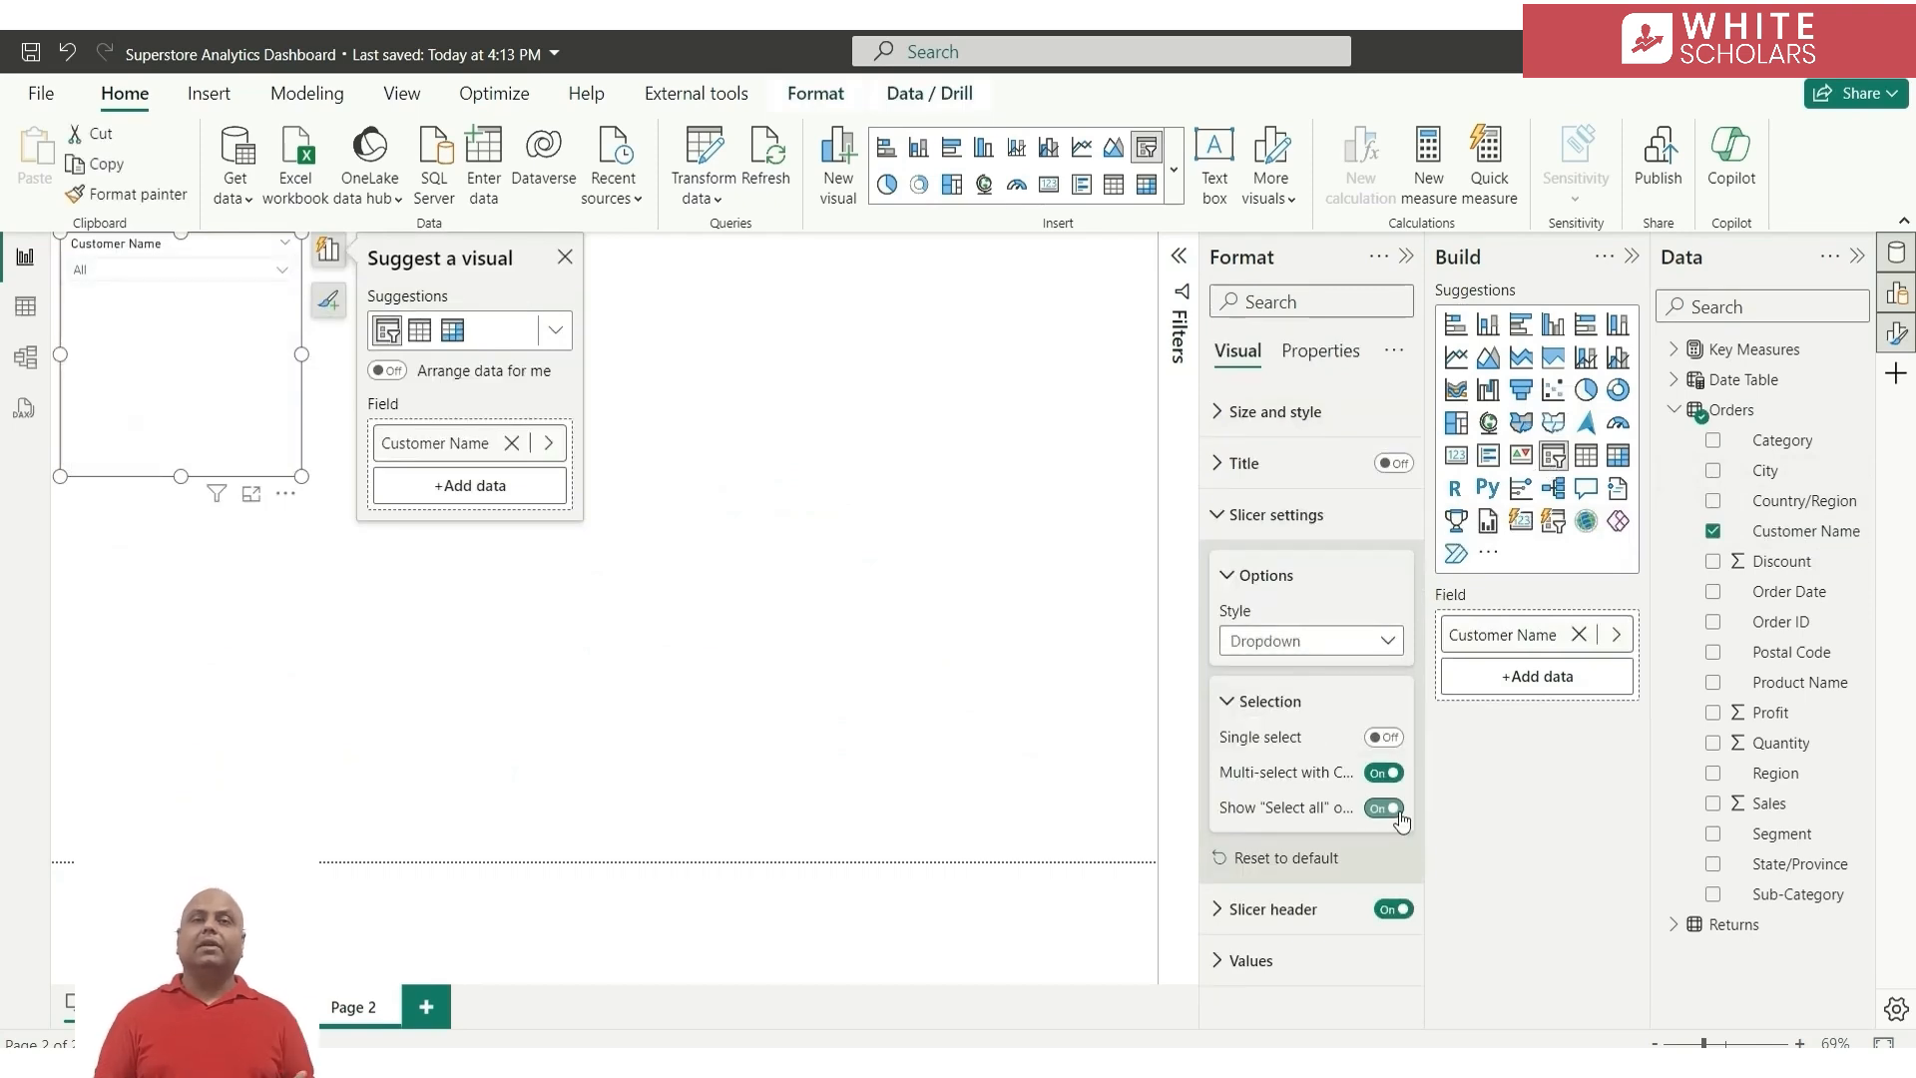
Move the Customer Name slicer away from the page corner and shrink it to a compact box around its header and dropdown
drag(247, 333, 349, 450)
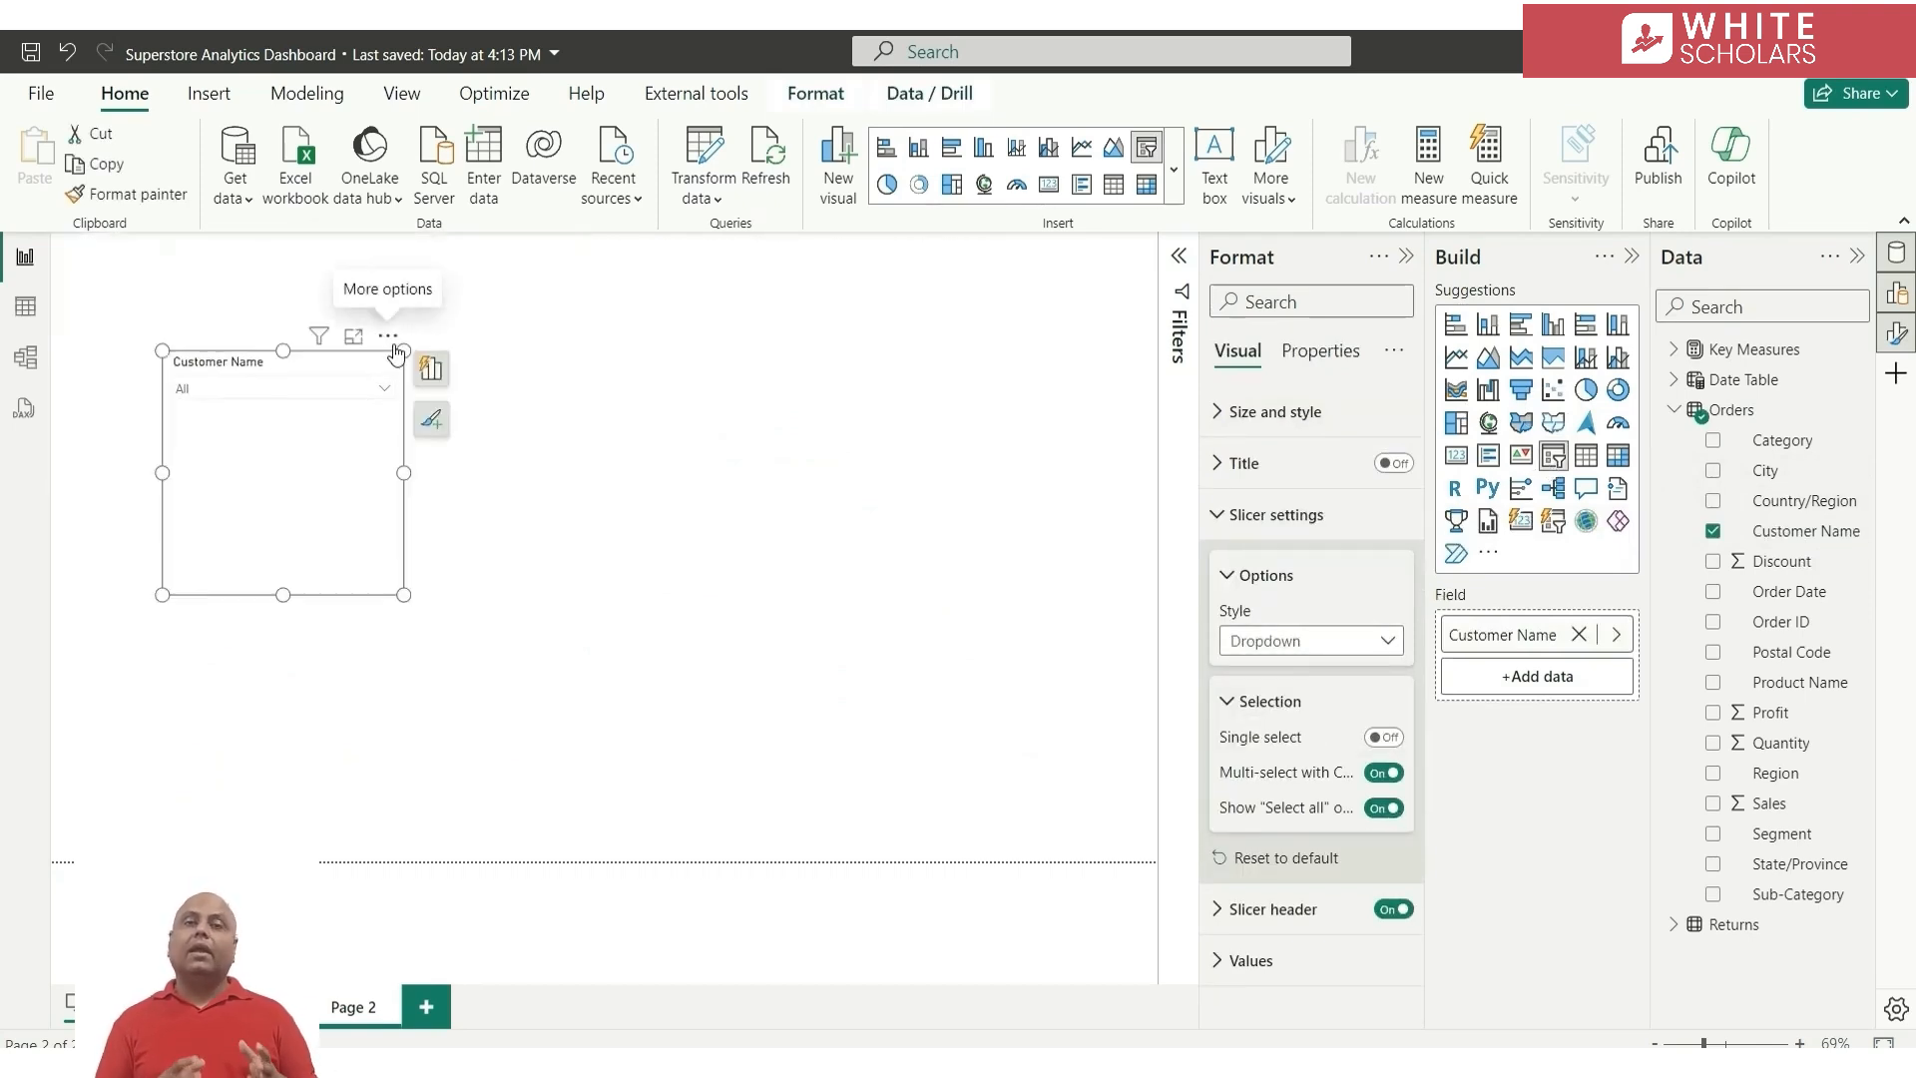
click(388, 336)
click(470, 370)
mouse_move(403, 595)
mouse_down()
mouse_move(307, 441)
mouse_move(335, 415)
mouse_move(251, 404)
mouse_up()
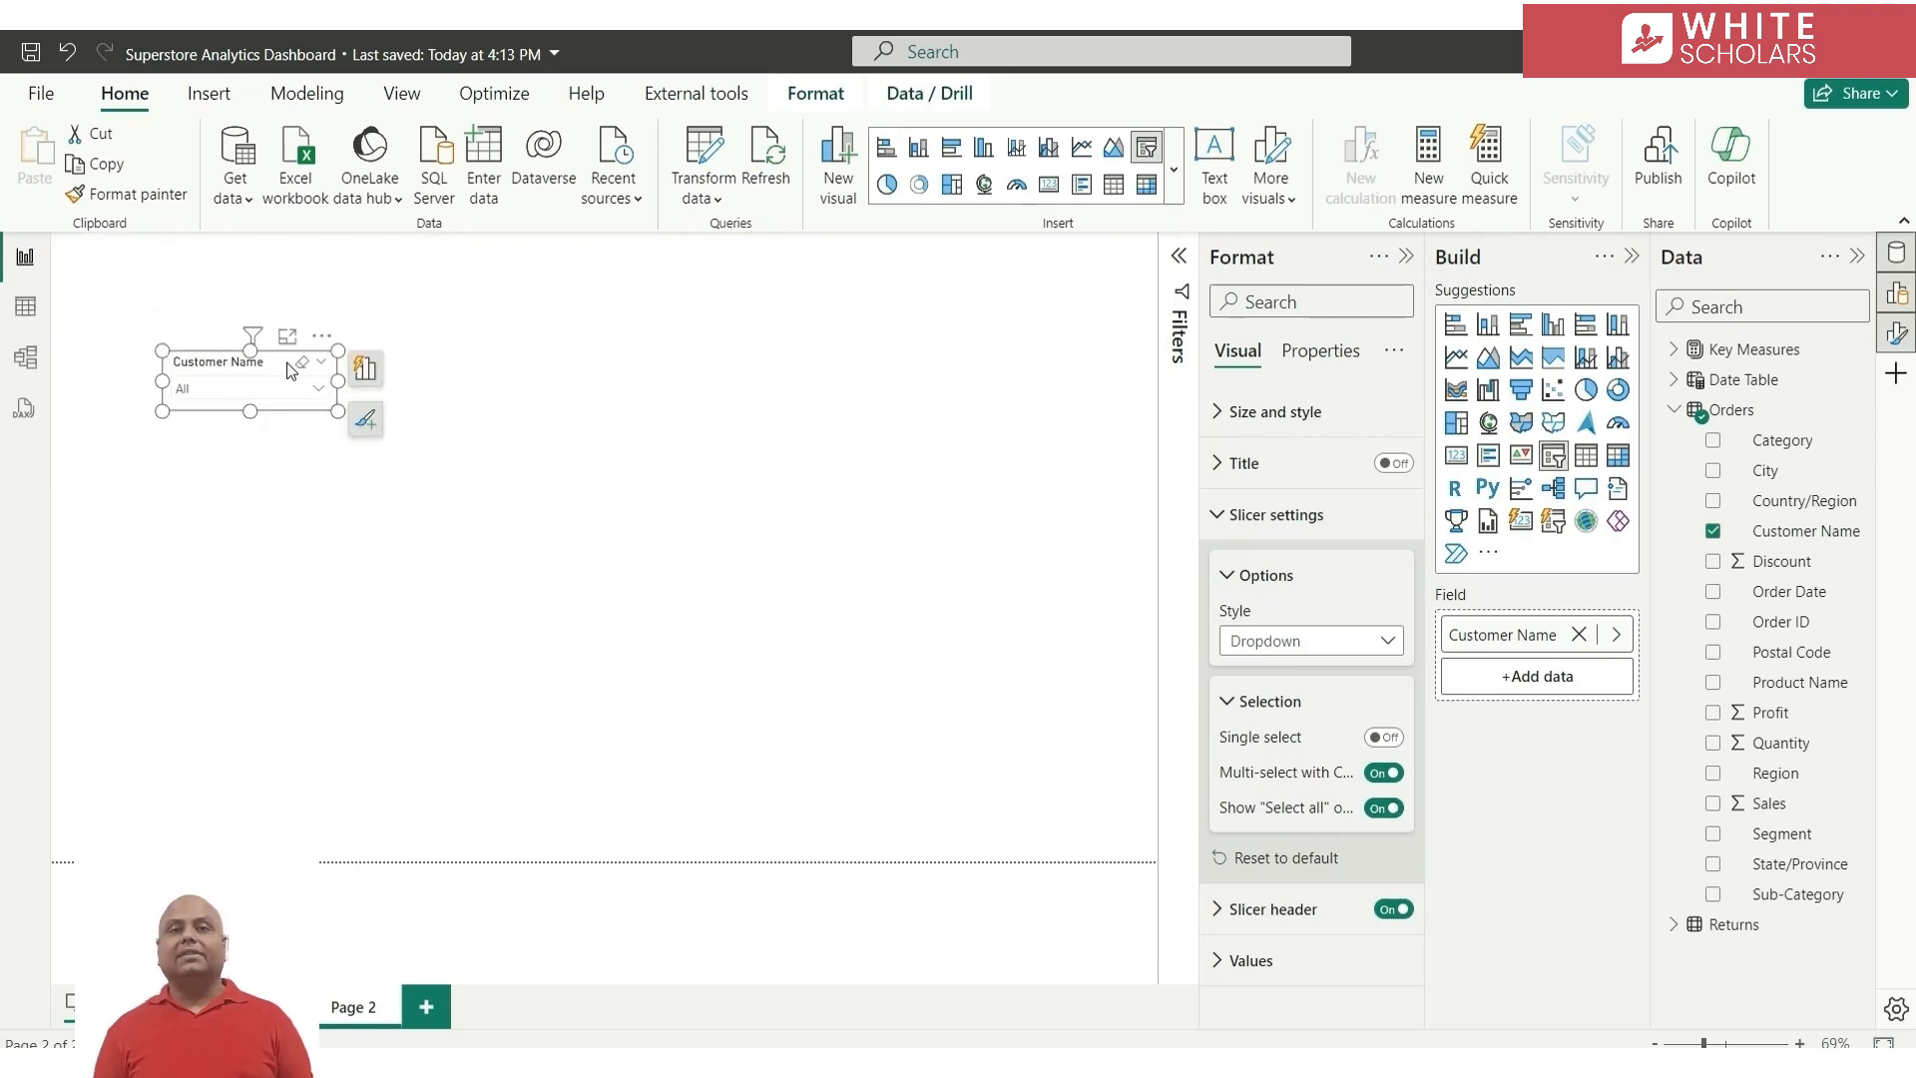
Duplicate the Customer Name slicer three times on the page
key(ctrl+c)
key(ctrl+v)
key(ctrl+v)
key(ctrl+v)
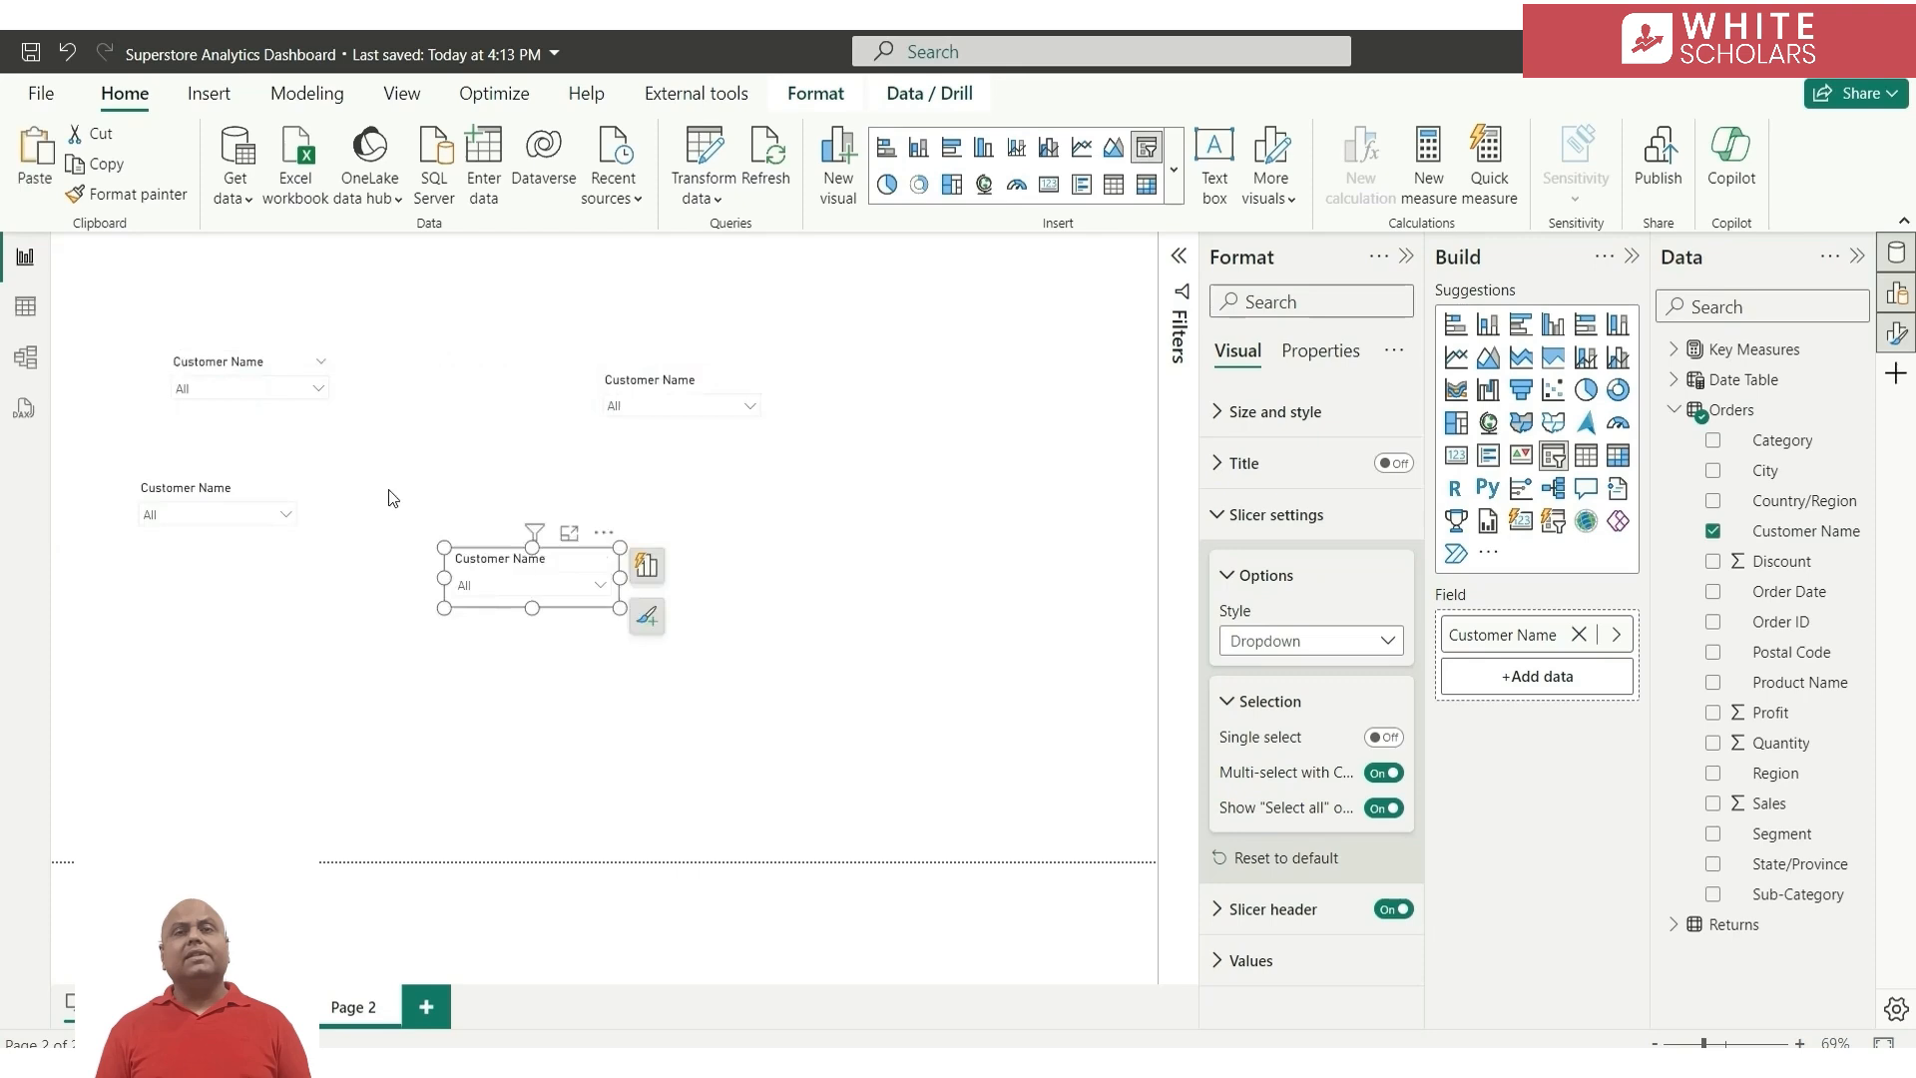
Replace the Customer Name field with Country/Region in one slicer copy and with Segment in another
click(628, 385)
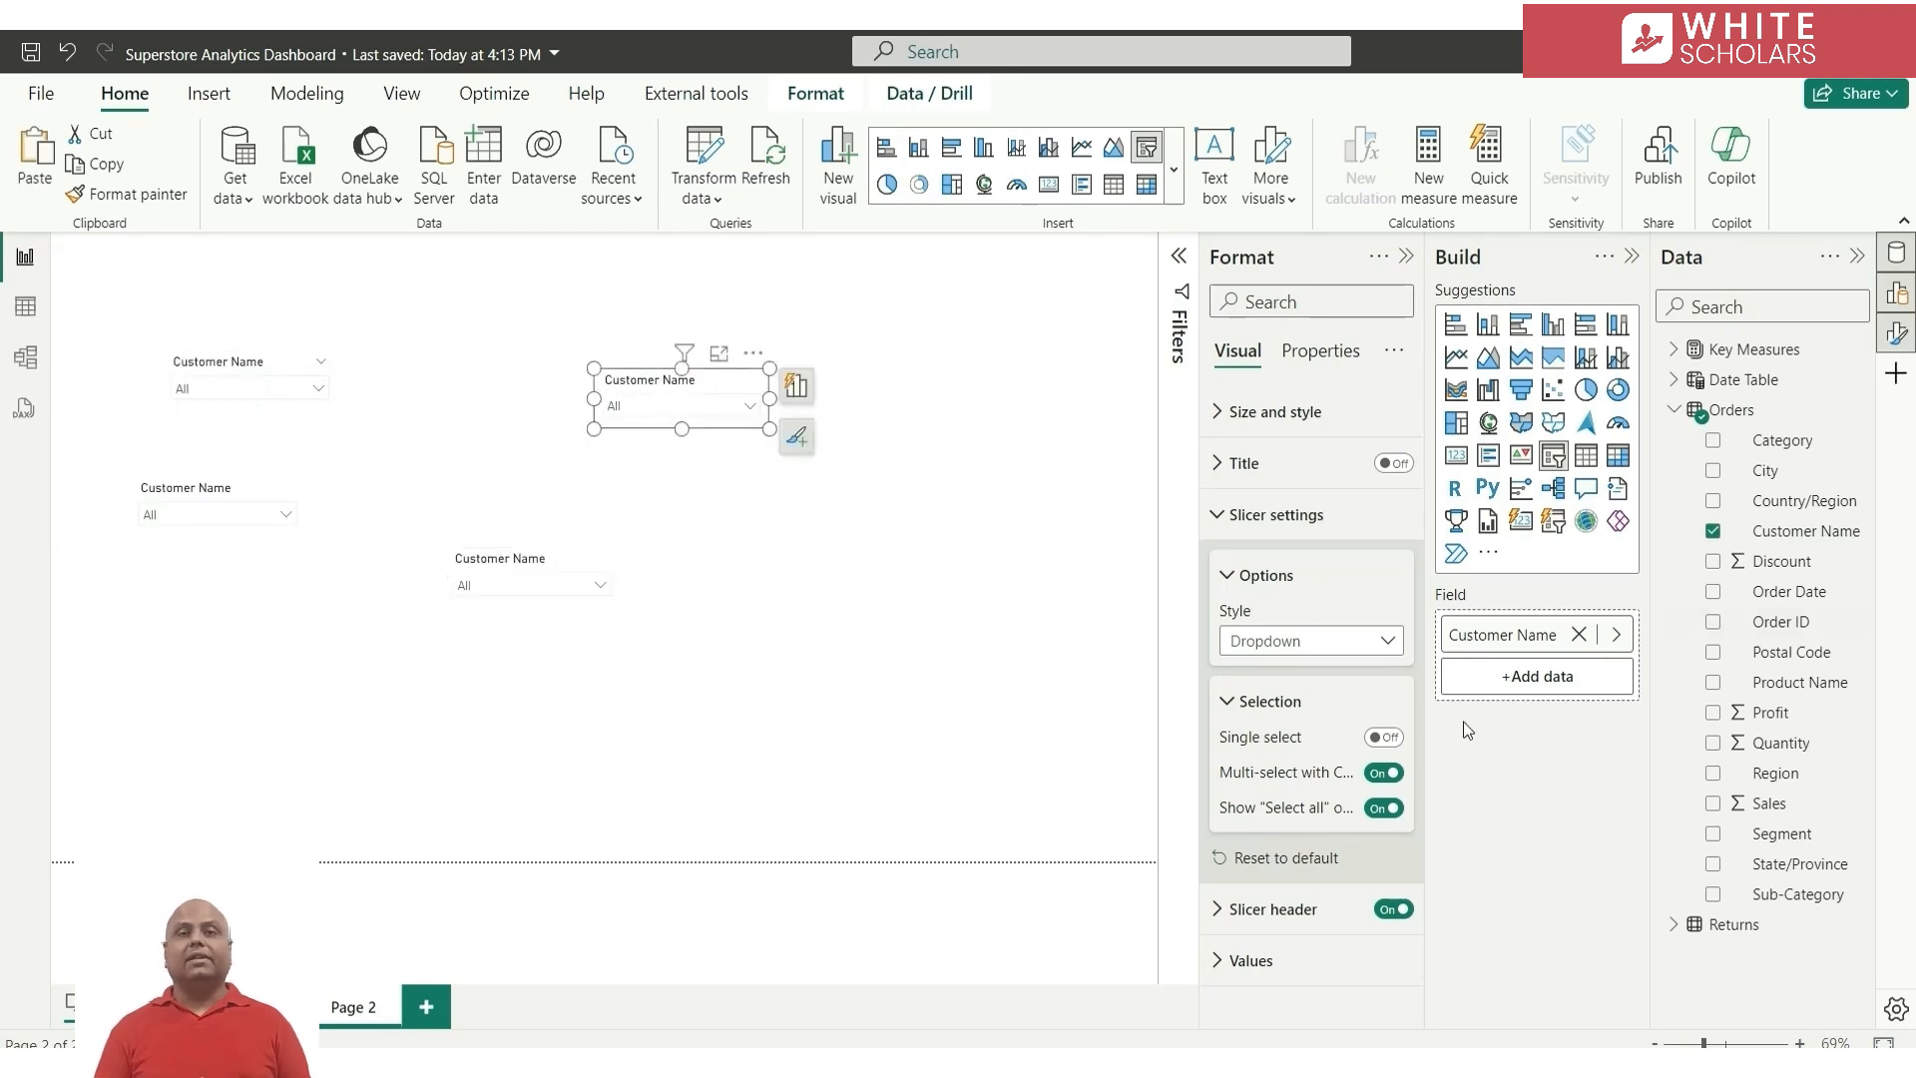
click(1579, 634)
drag(1804, 501, 1533, 649)
click(215, 491)
click(1579, 635)
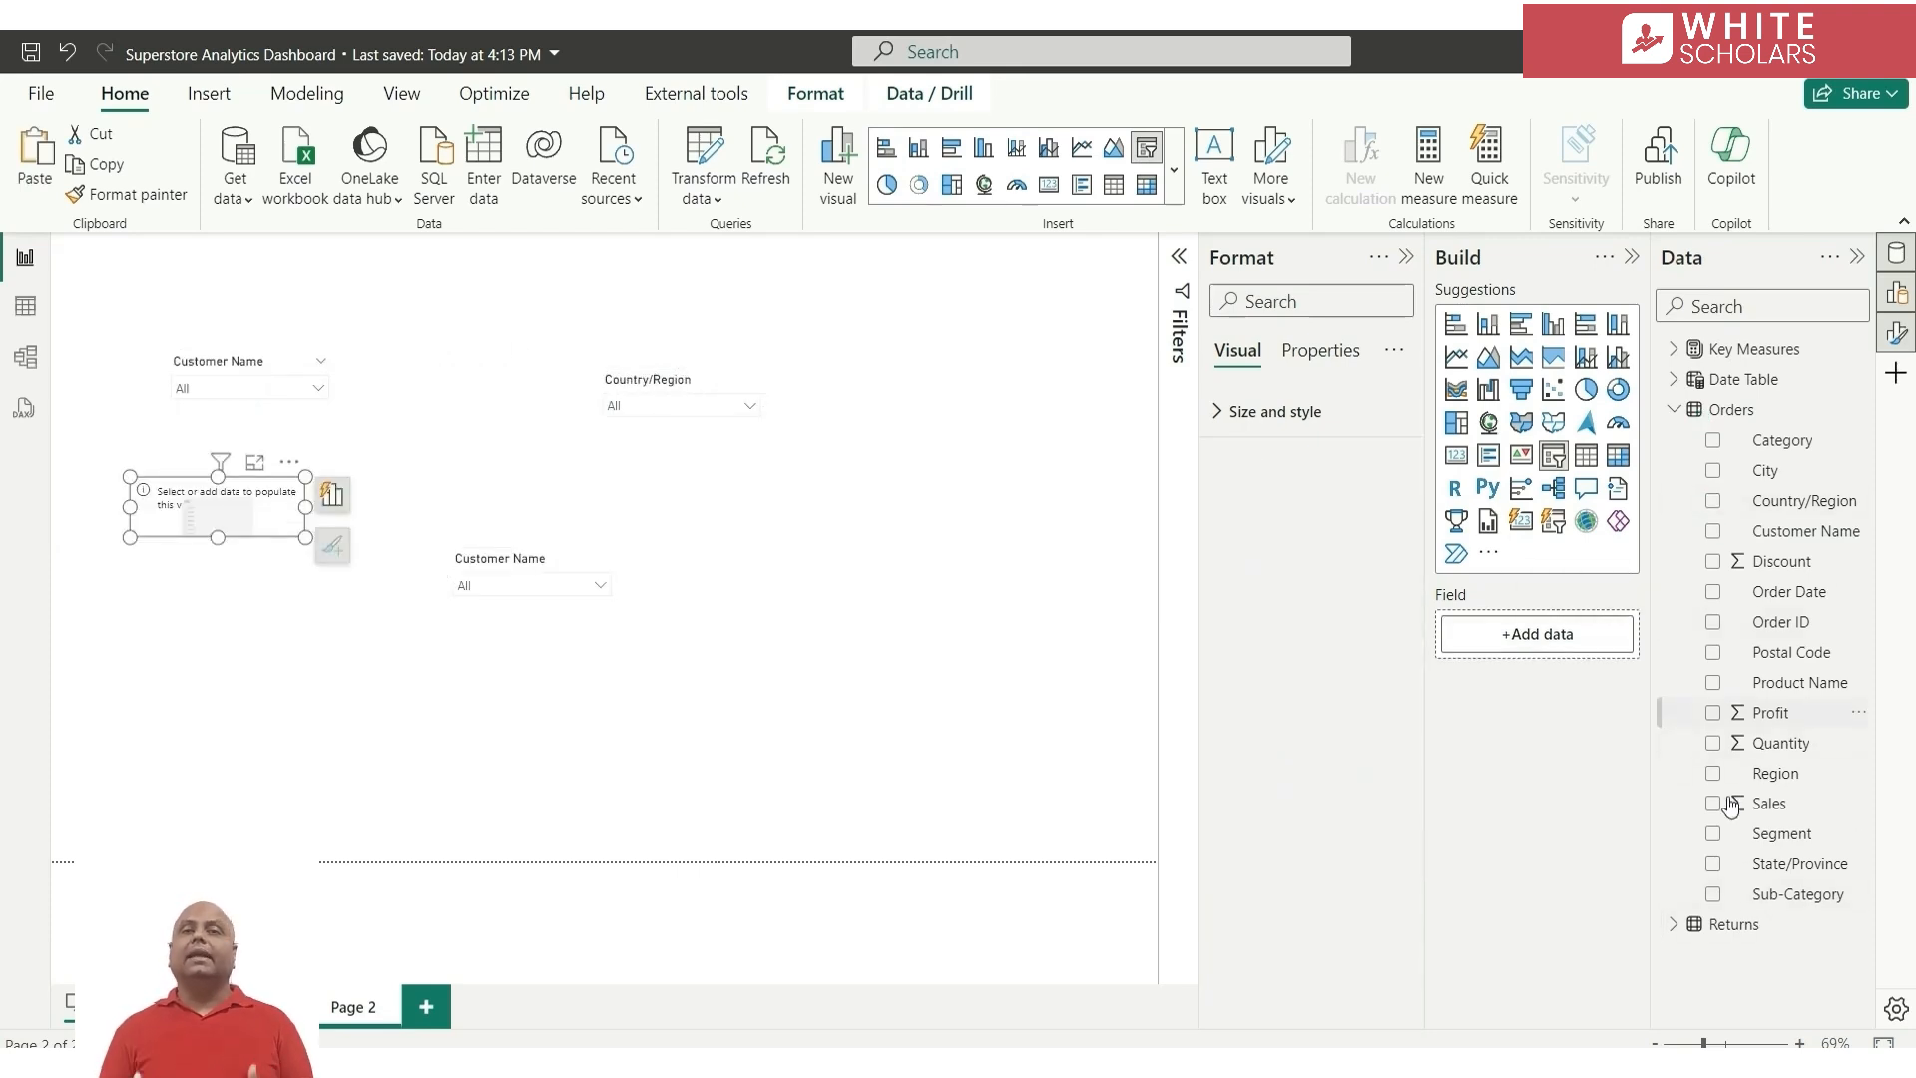
click(1712, 833)
Replace the remaining slicer copy's field with Date from the Date Table and set its style to Between
click(509, 594)
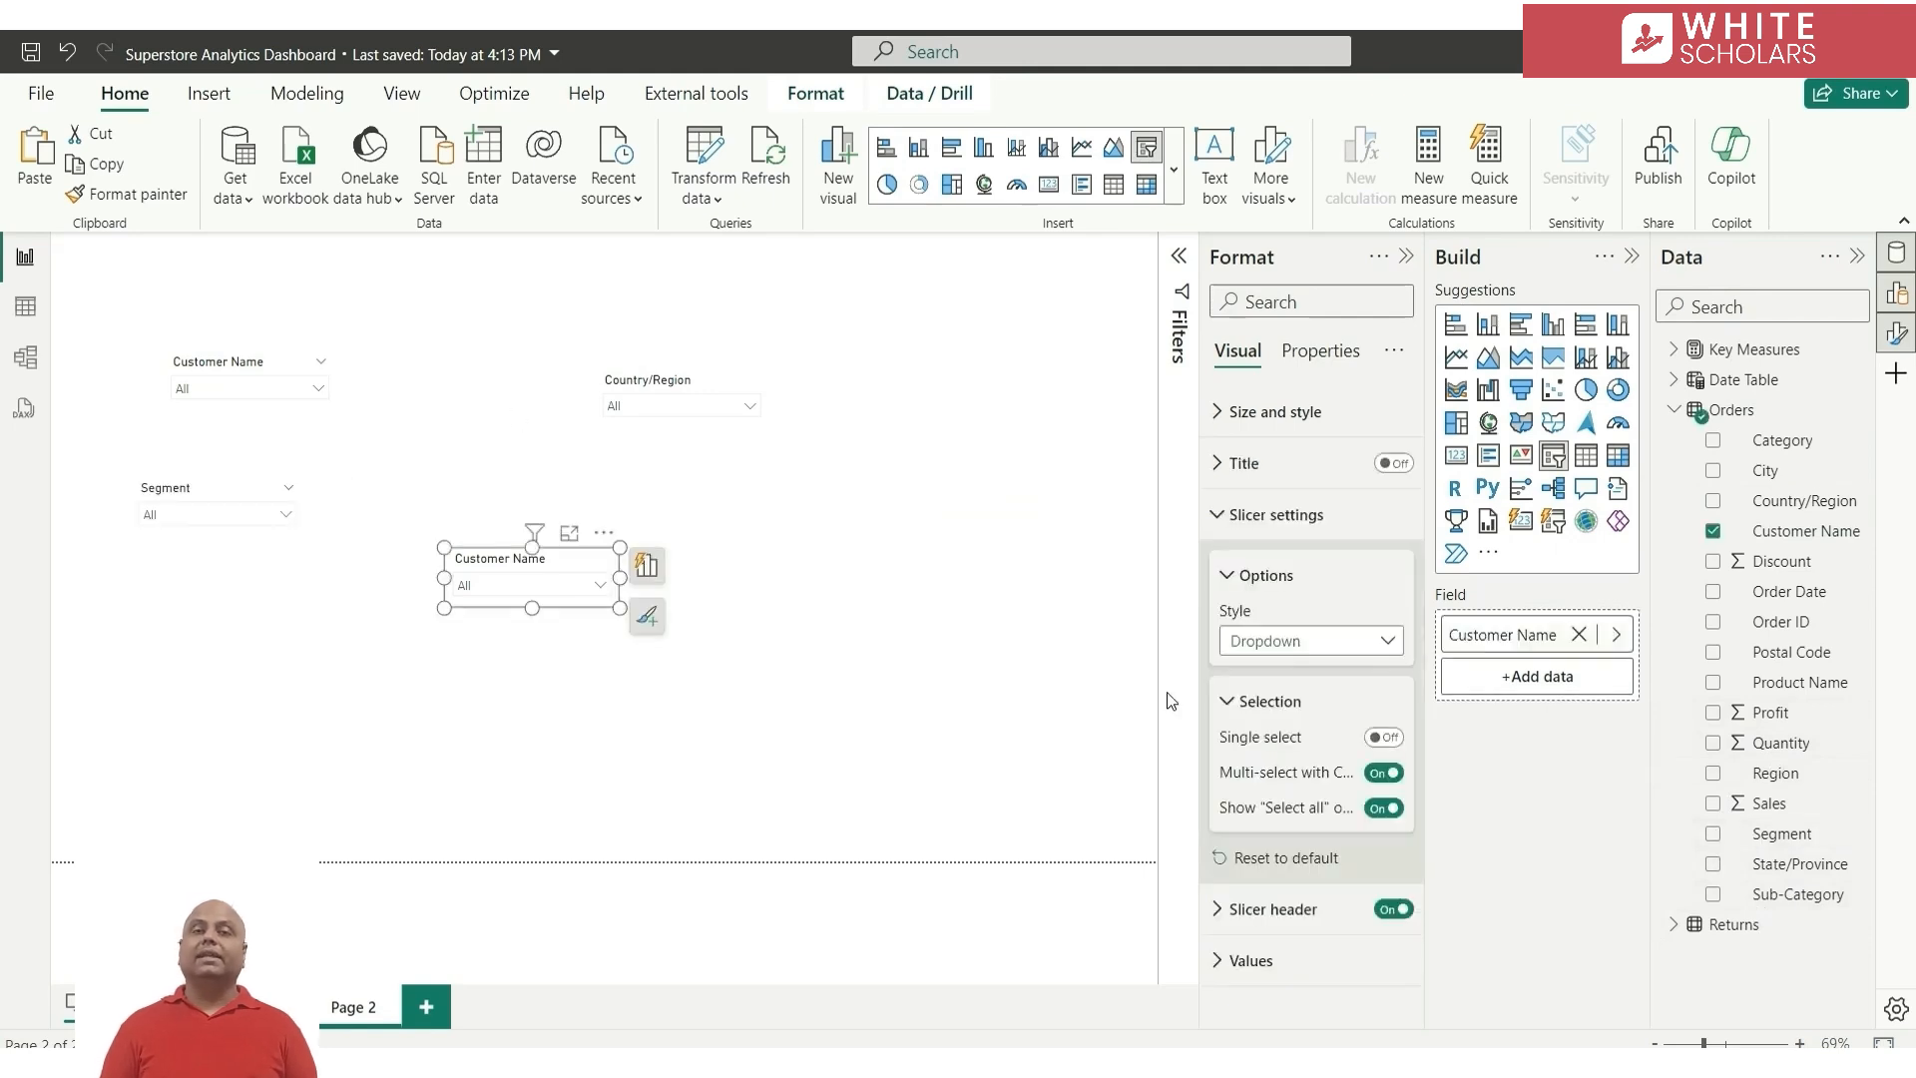
click(1578, 635)
click(1673, 379)
click(1713, 410)
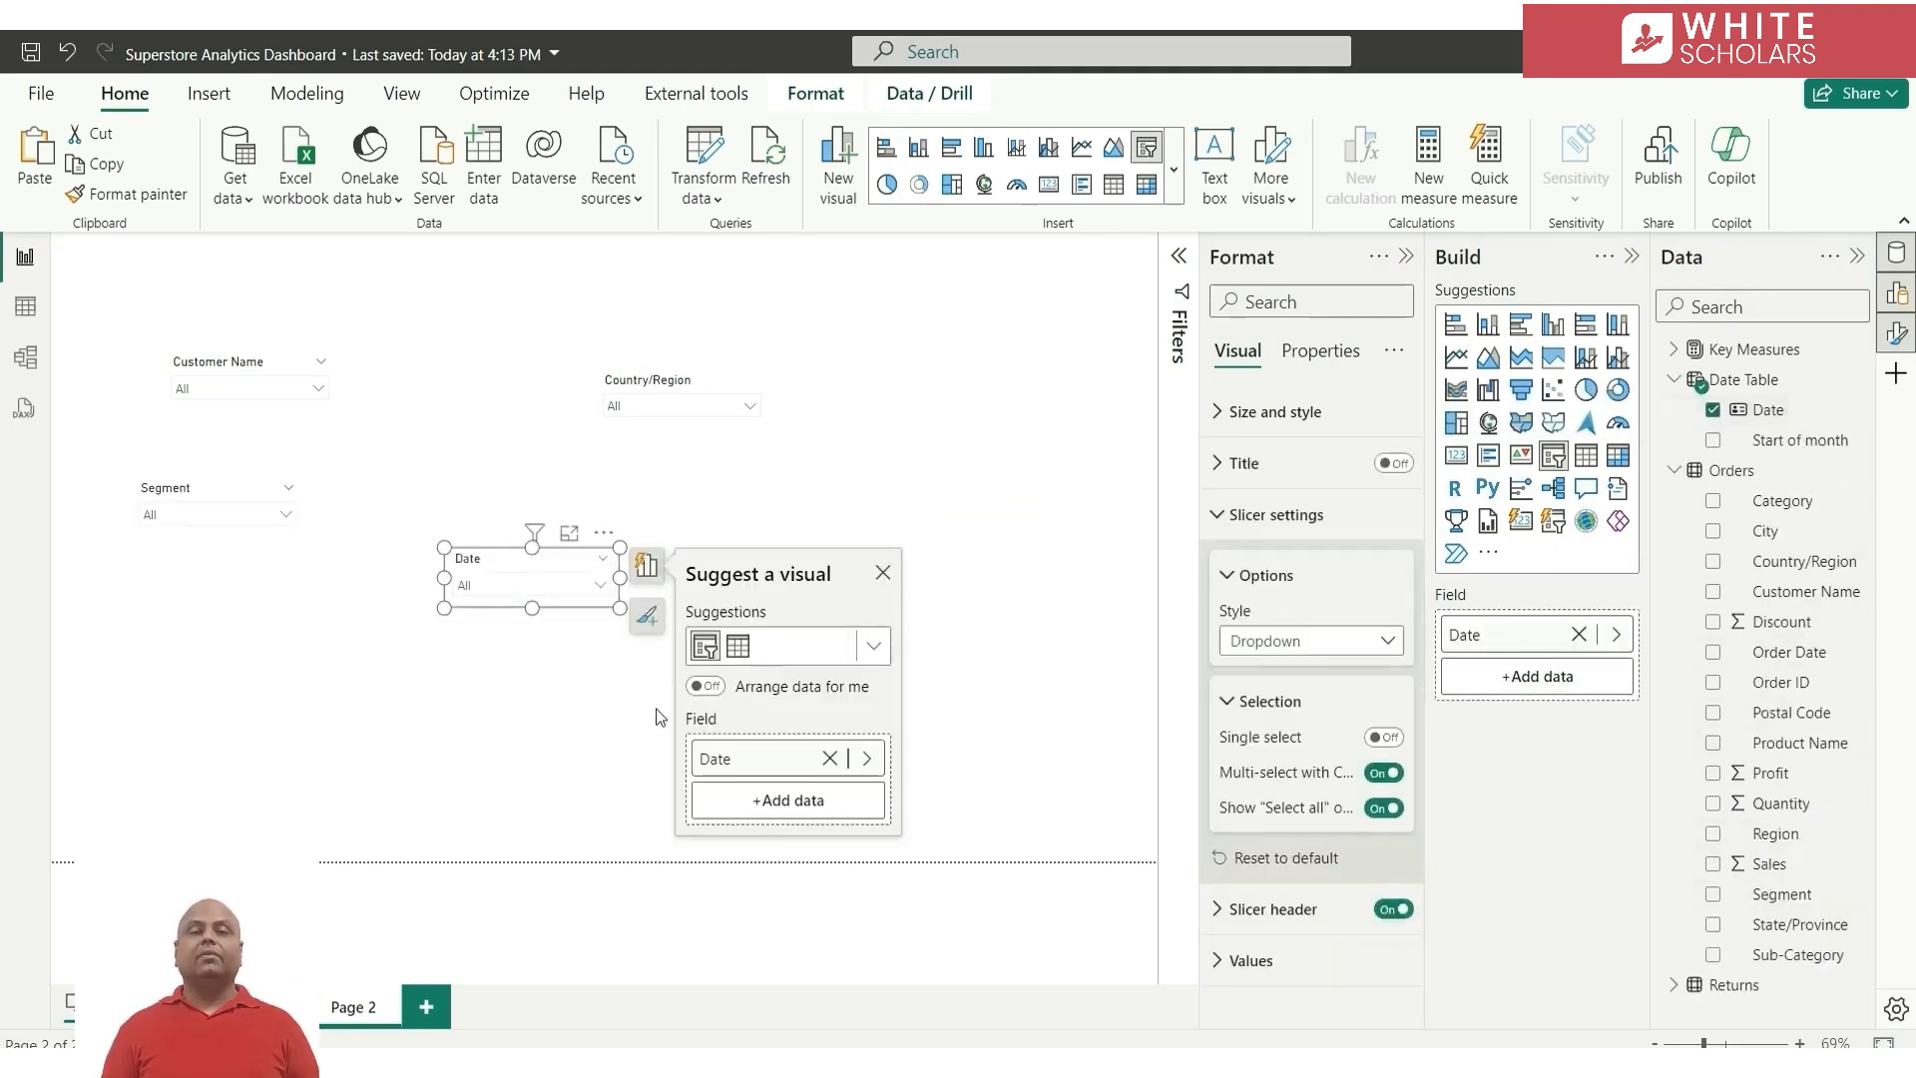
click(1300, 642)
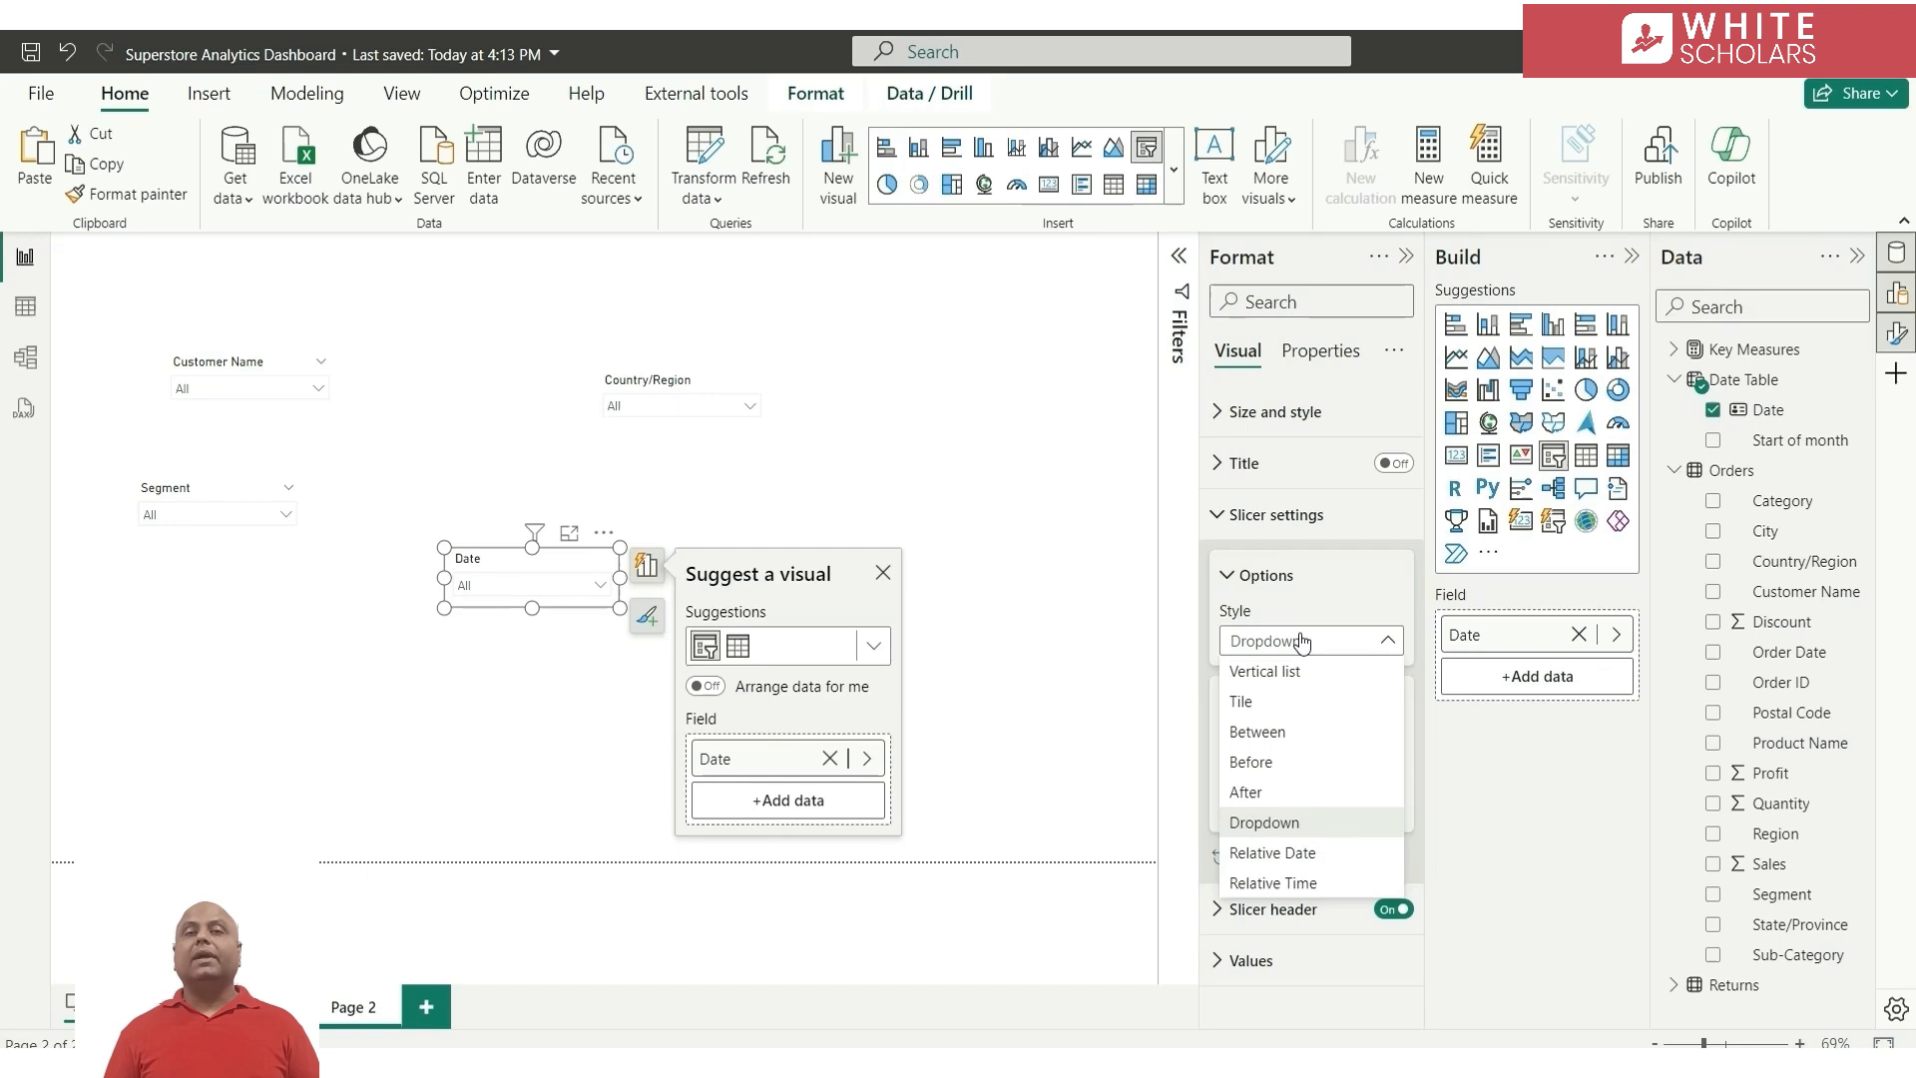
click(1257, 733)
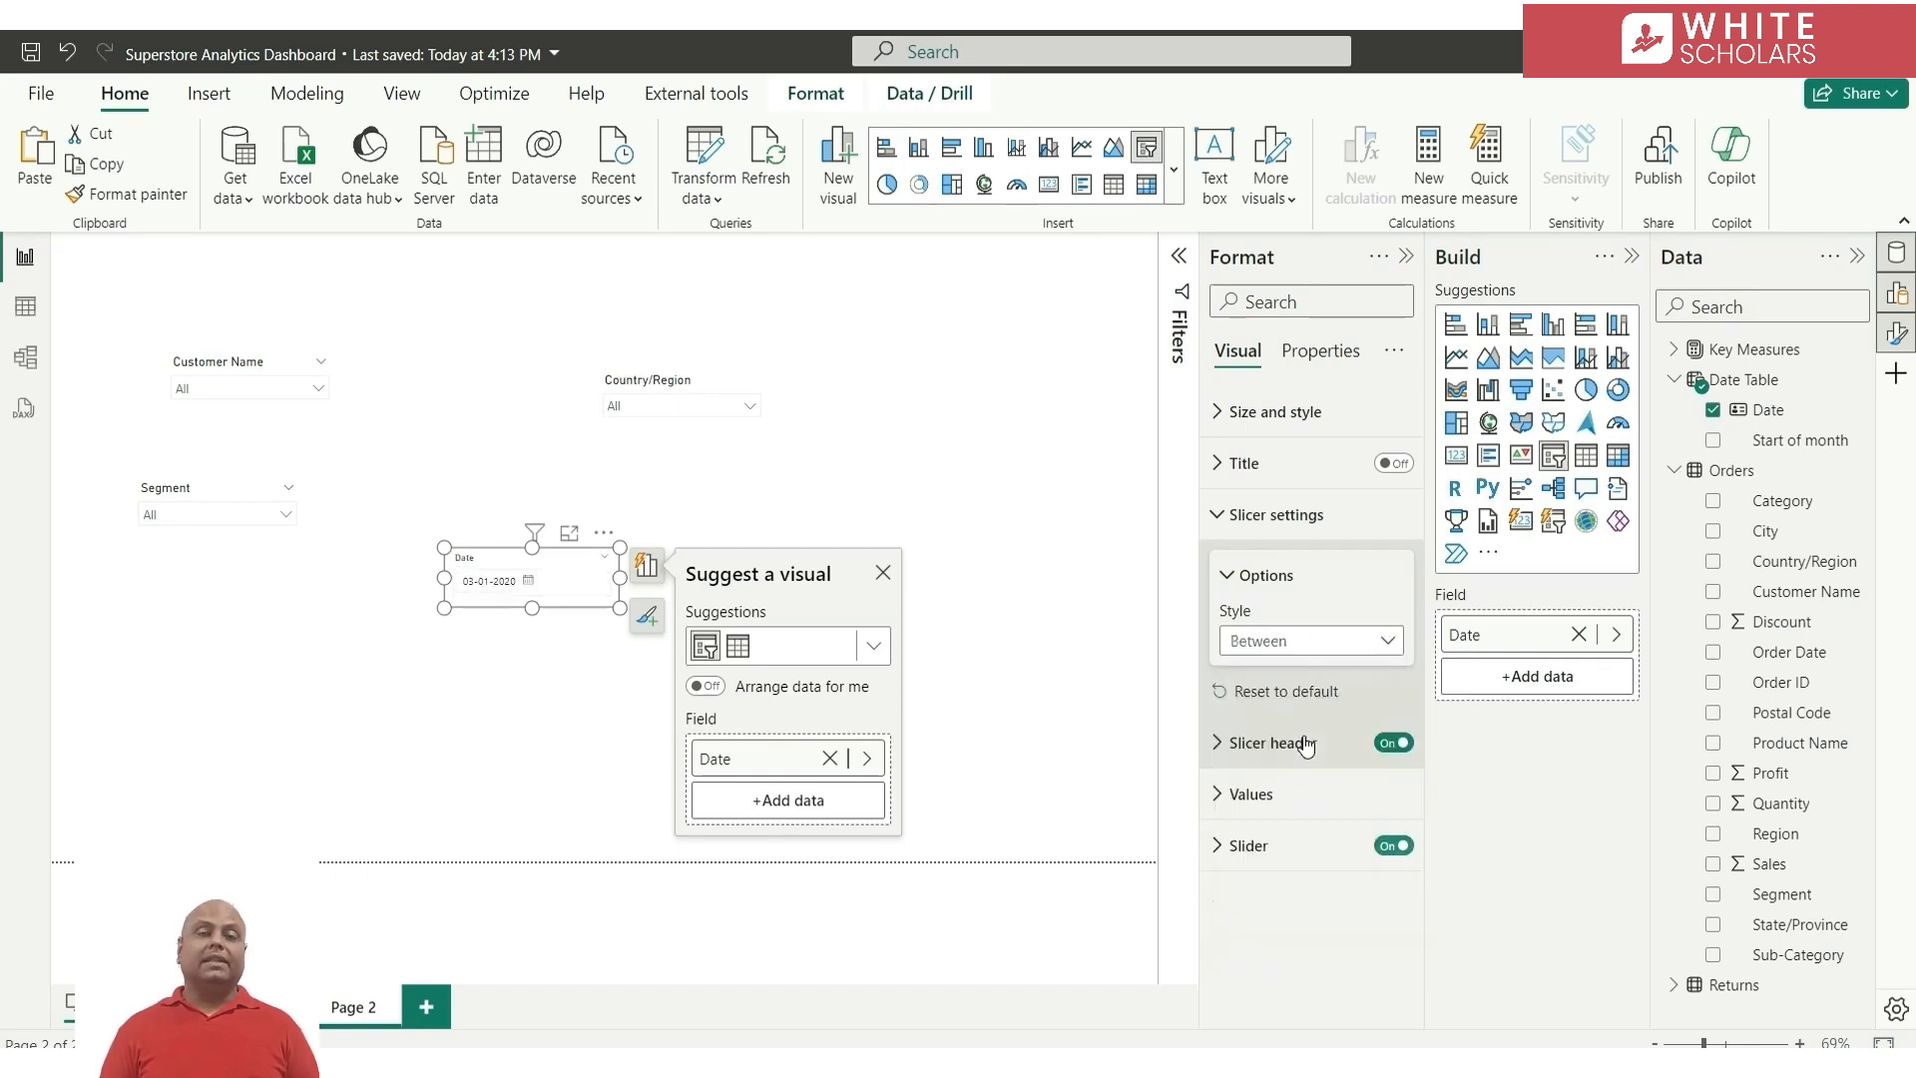
Widen and heighten the Date slicer to fit both date boxes, and turn its slider off
drag(615, 578, 745, 578)
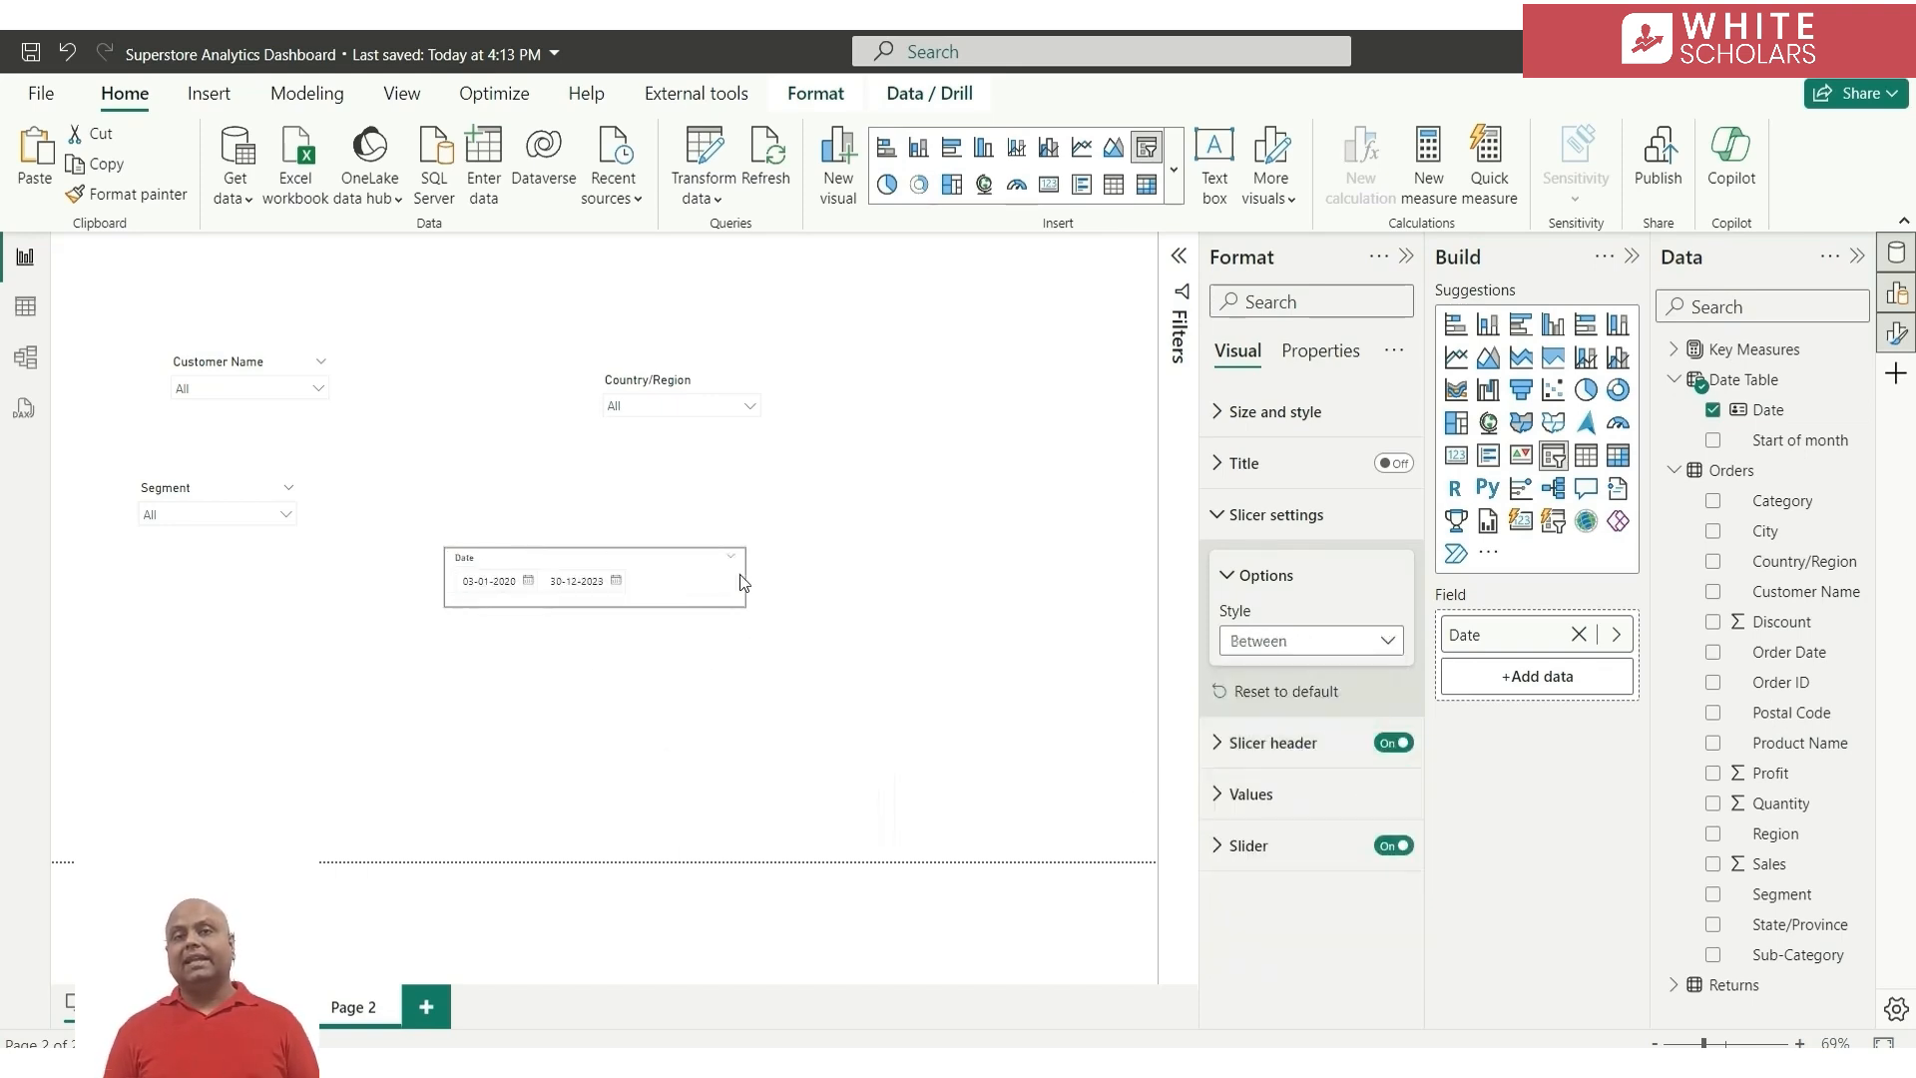
drag(594, 606, 595, 685)
click(1393, 845)
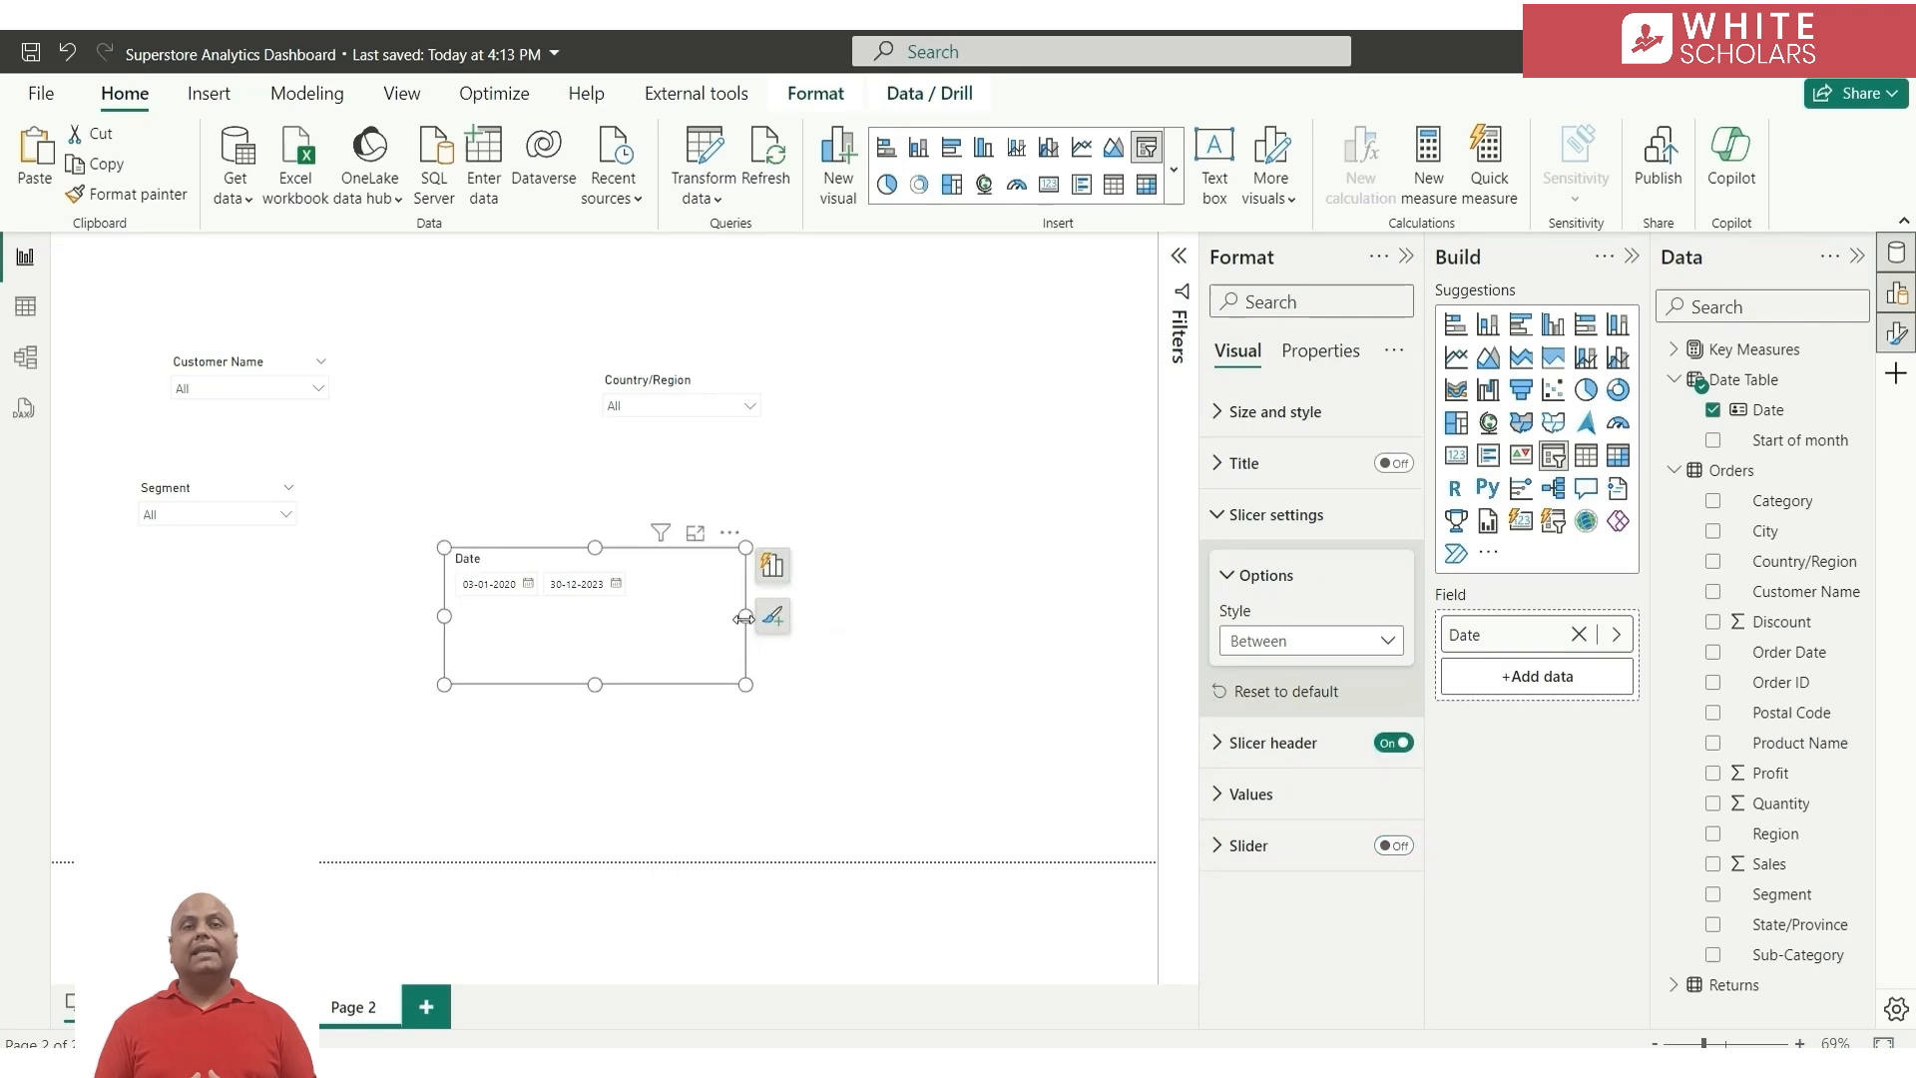
Move the Date slicer below the Segment slicer and bring the Country/Region slicer closer to the others
drag(646, 624, 318, 673)
click(657, 390)
drag(656, 391, 435, 431)
click(614, 656)
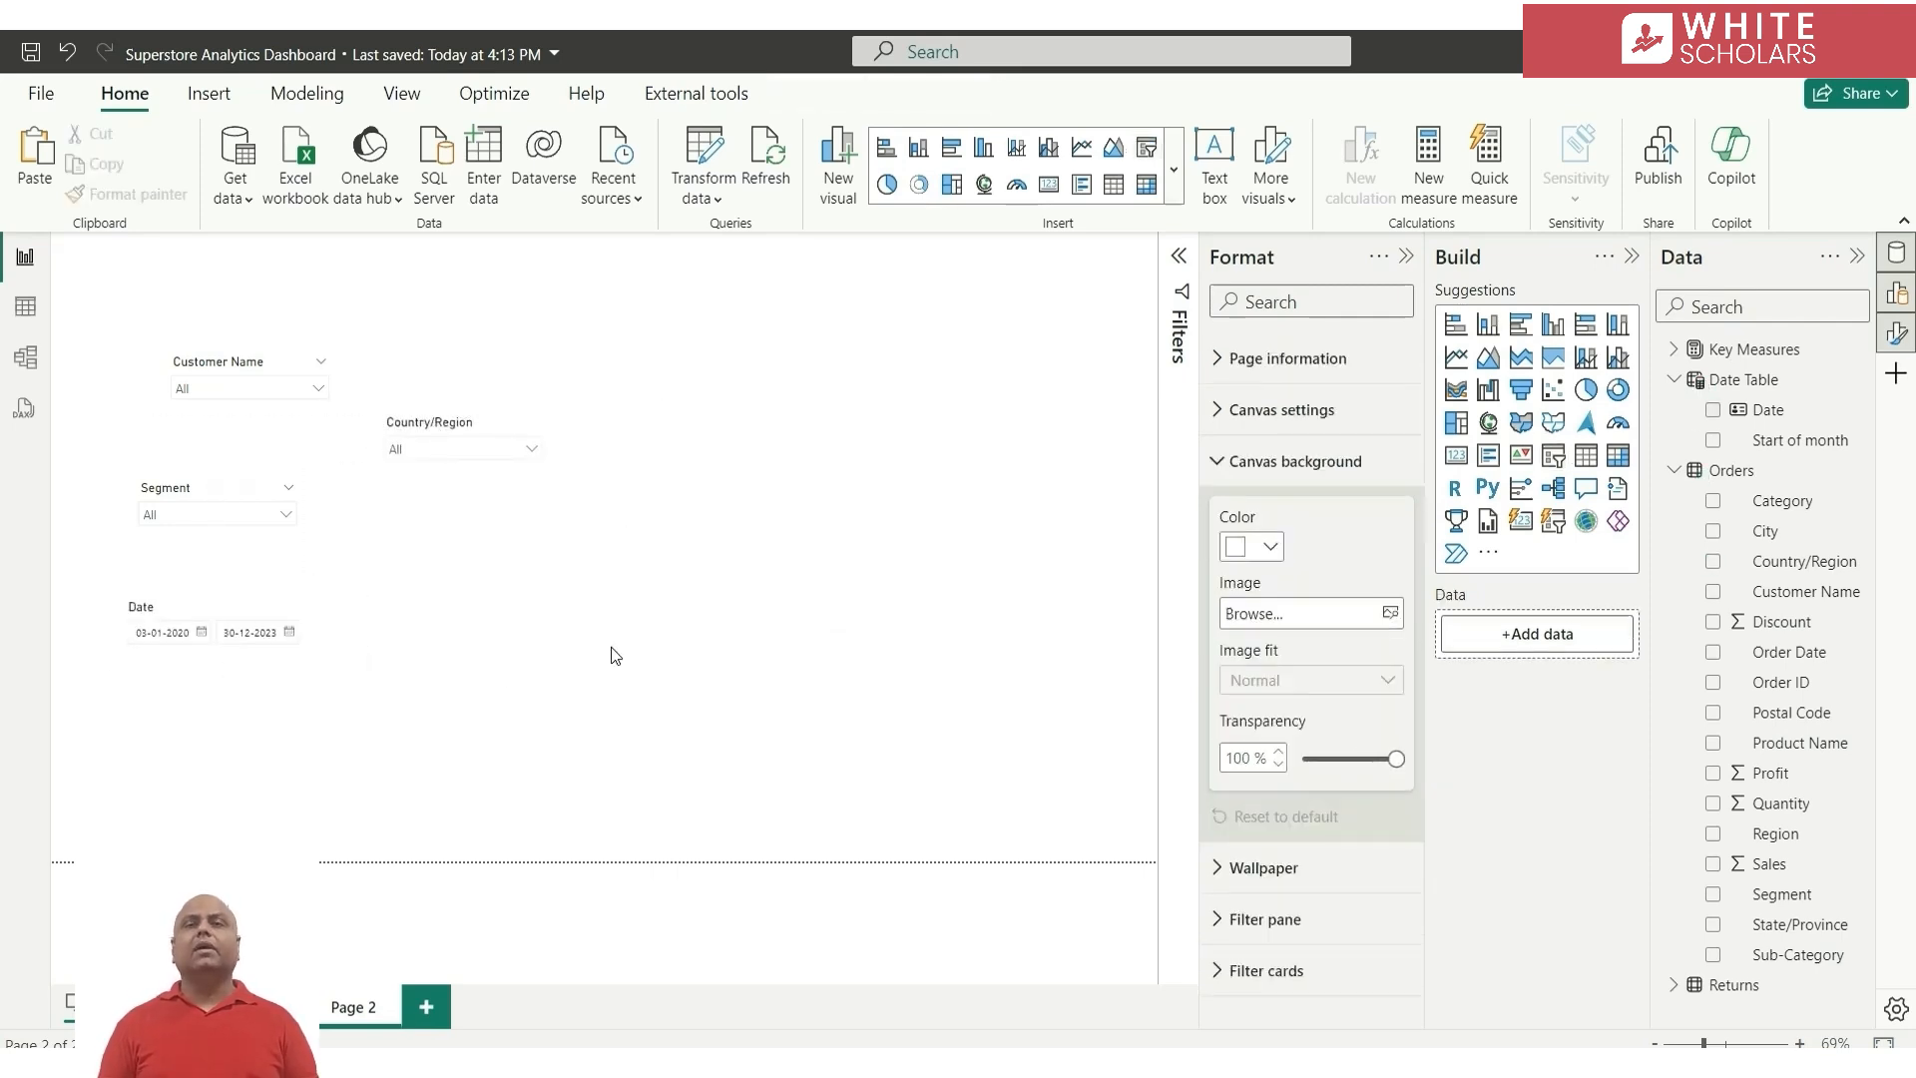